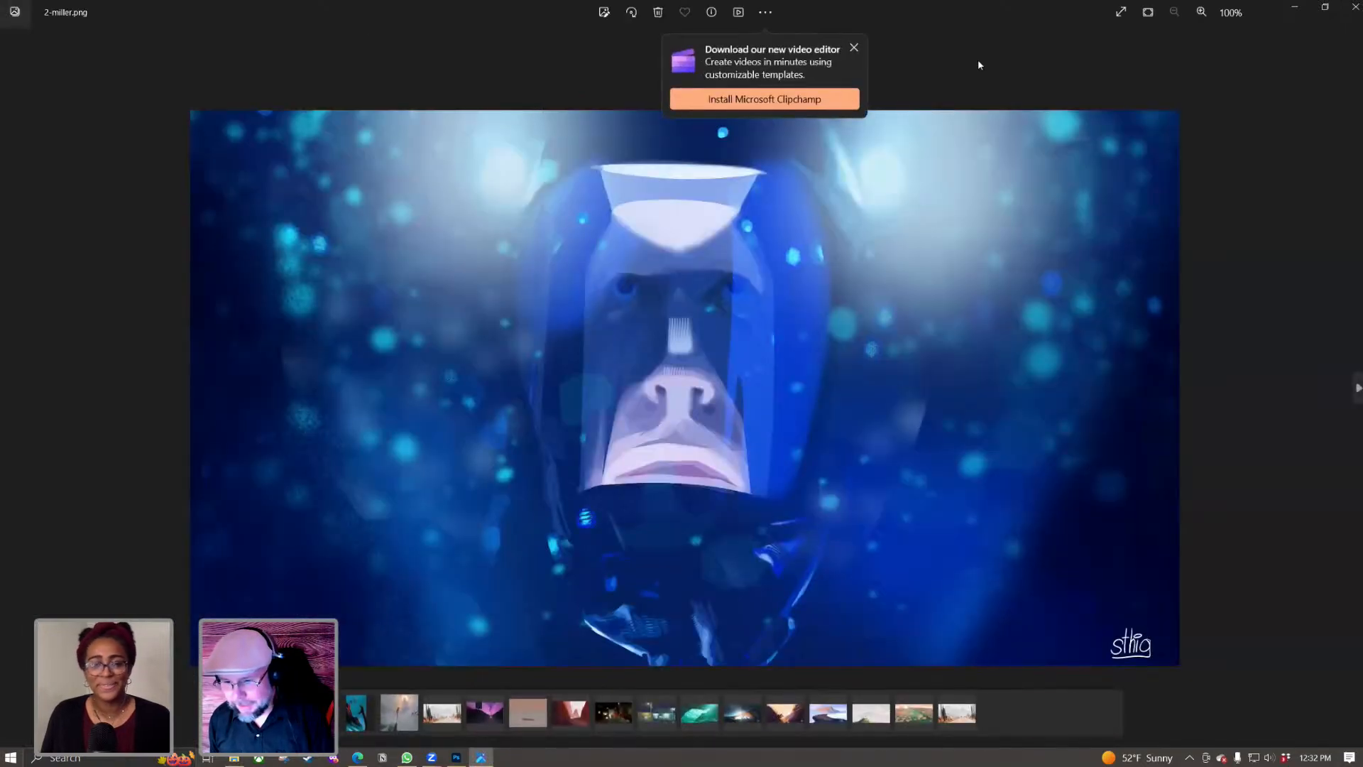
Step: Dismiss the video editor offer, view the artwork images one by one from 2-miller.png to the three-wizards drawing, and close the image viewer
{"action": "left_click", "coordinate": [852, 47]}
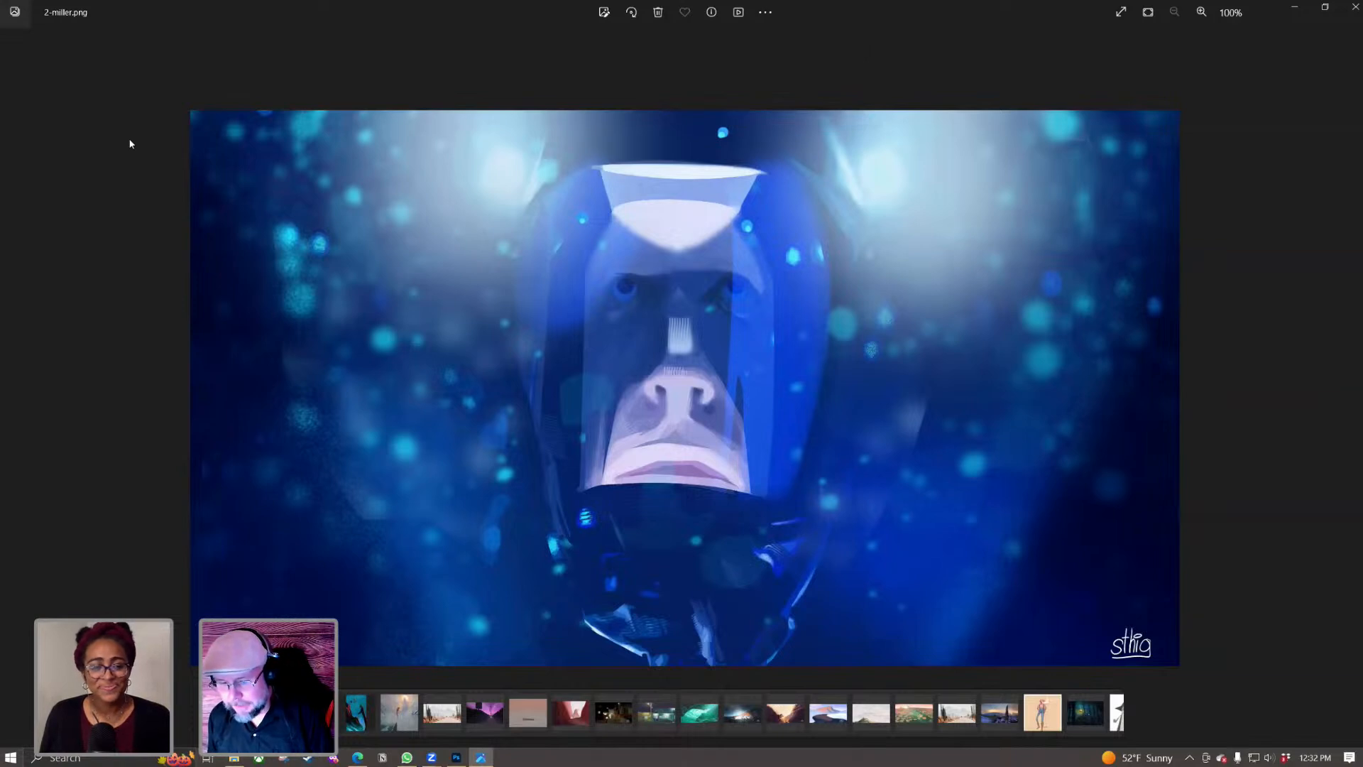
{"action": "key", "text": "Right"}
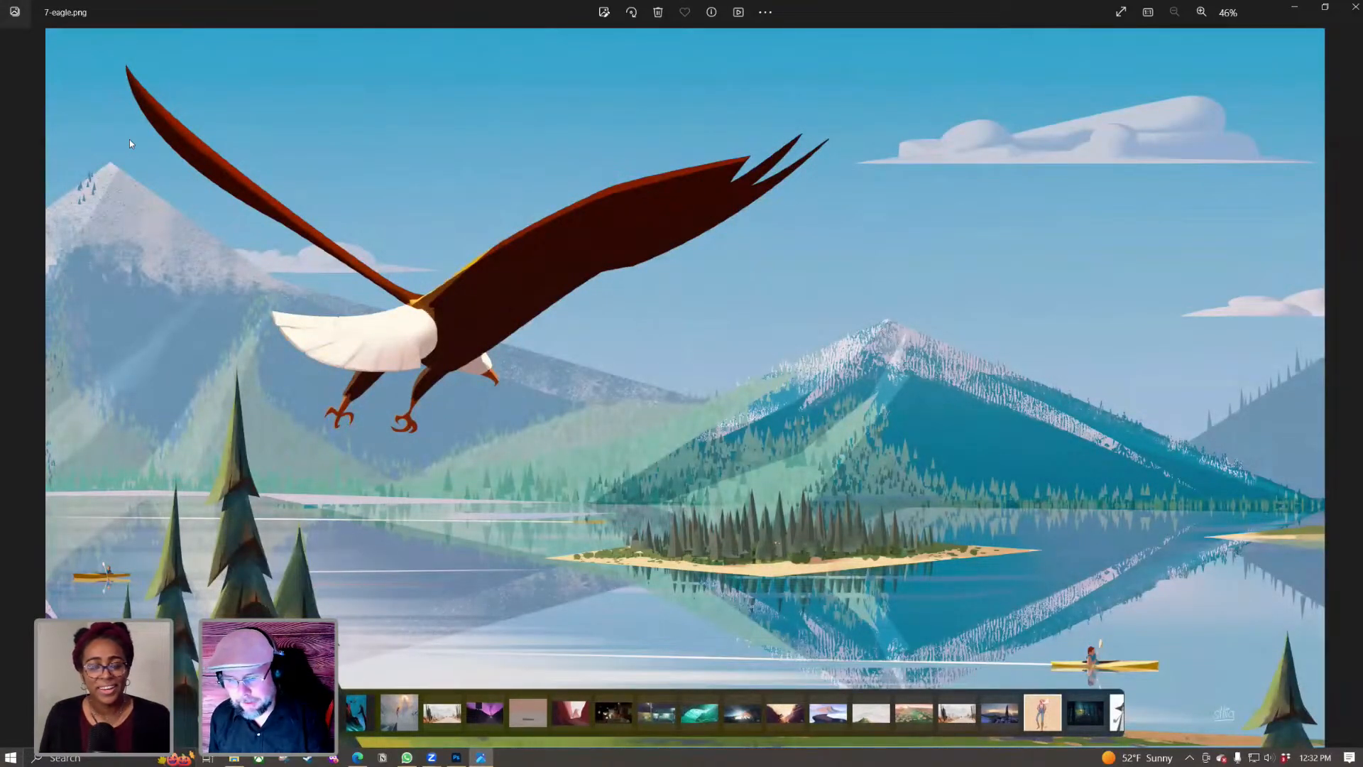
{"action": "key", "text": "Right"}
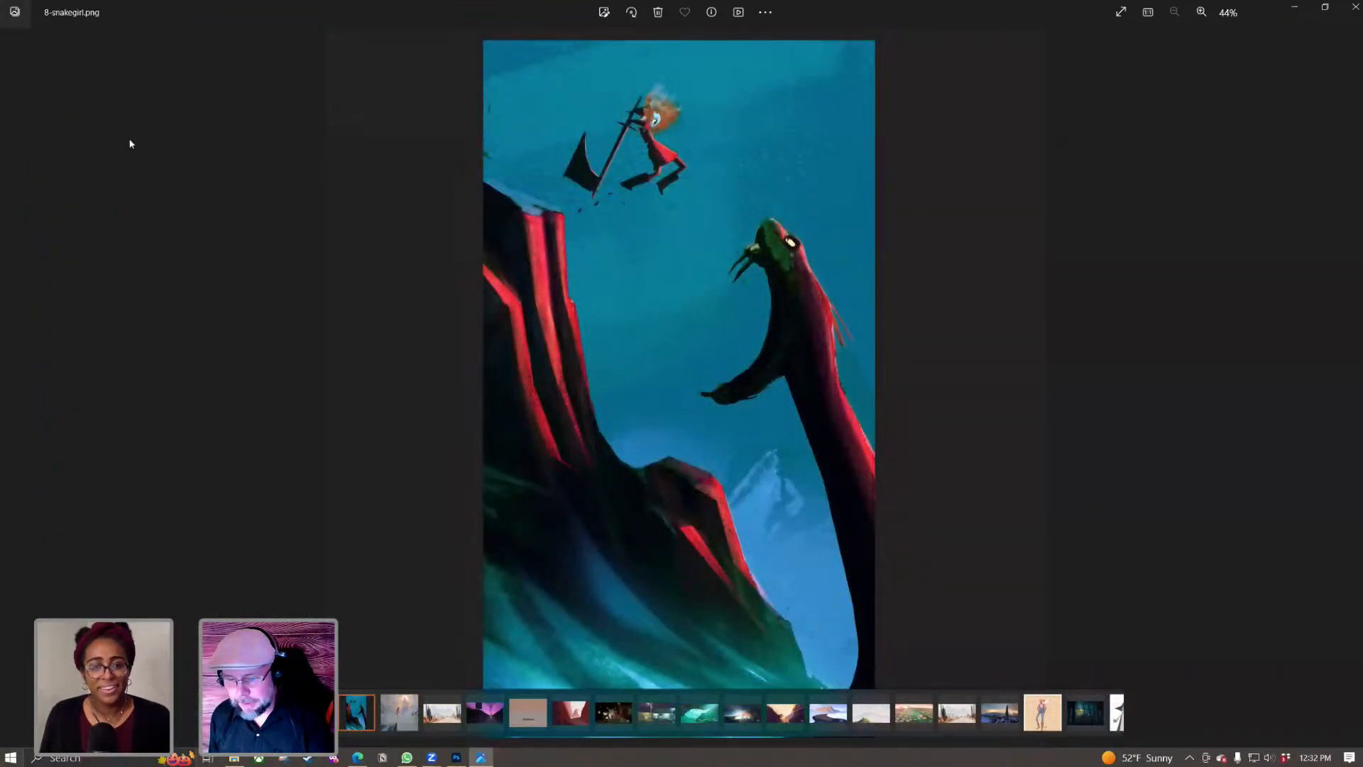
{"action": "key", "text": "Right"}
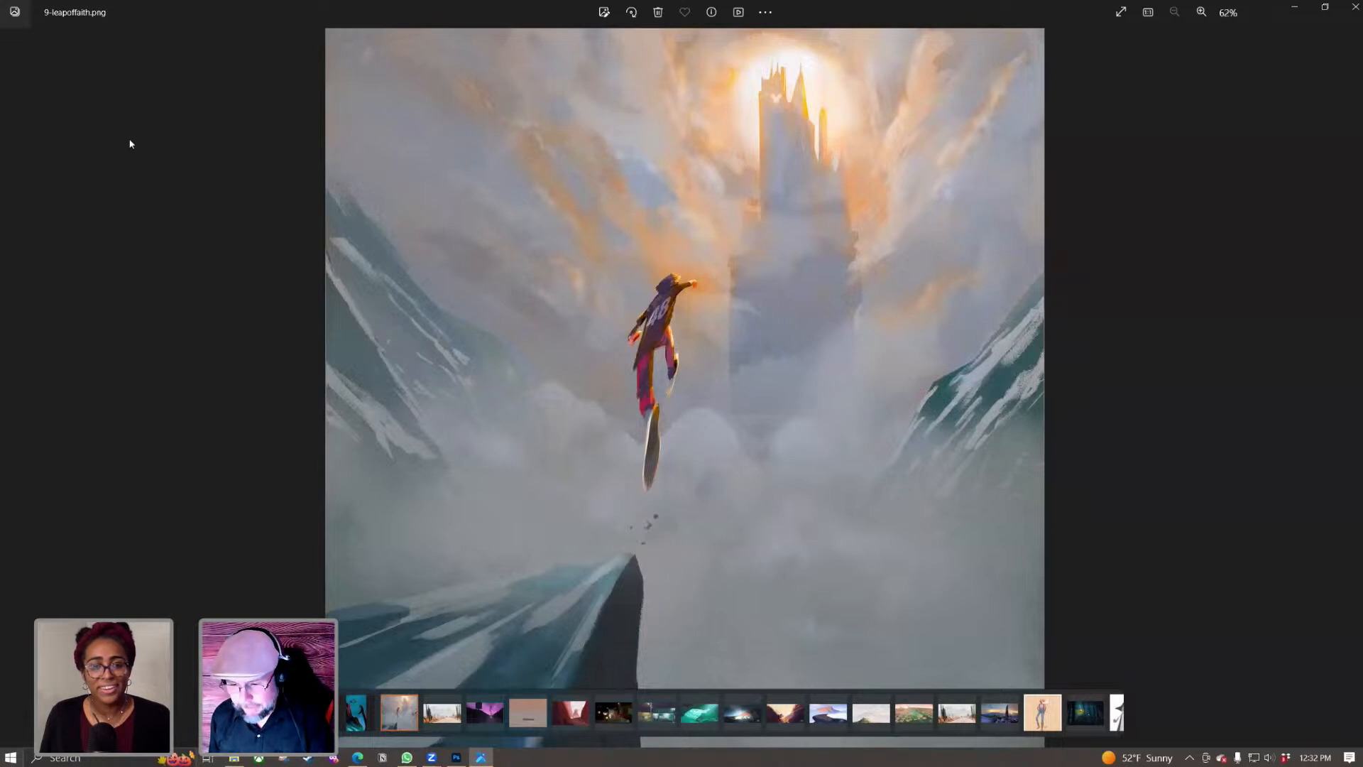
{"action": "key", "text": "Right"}
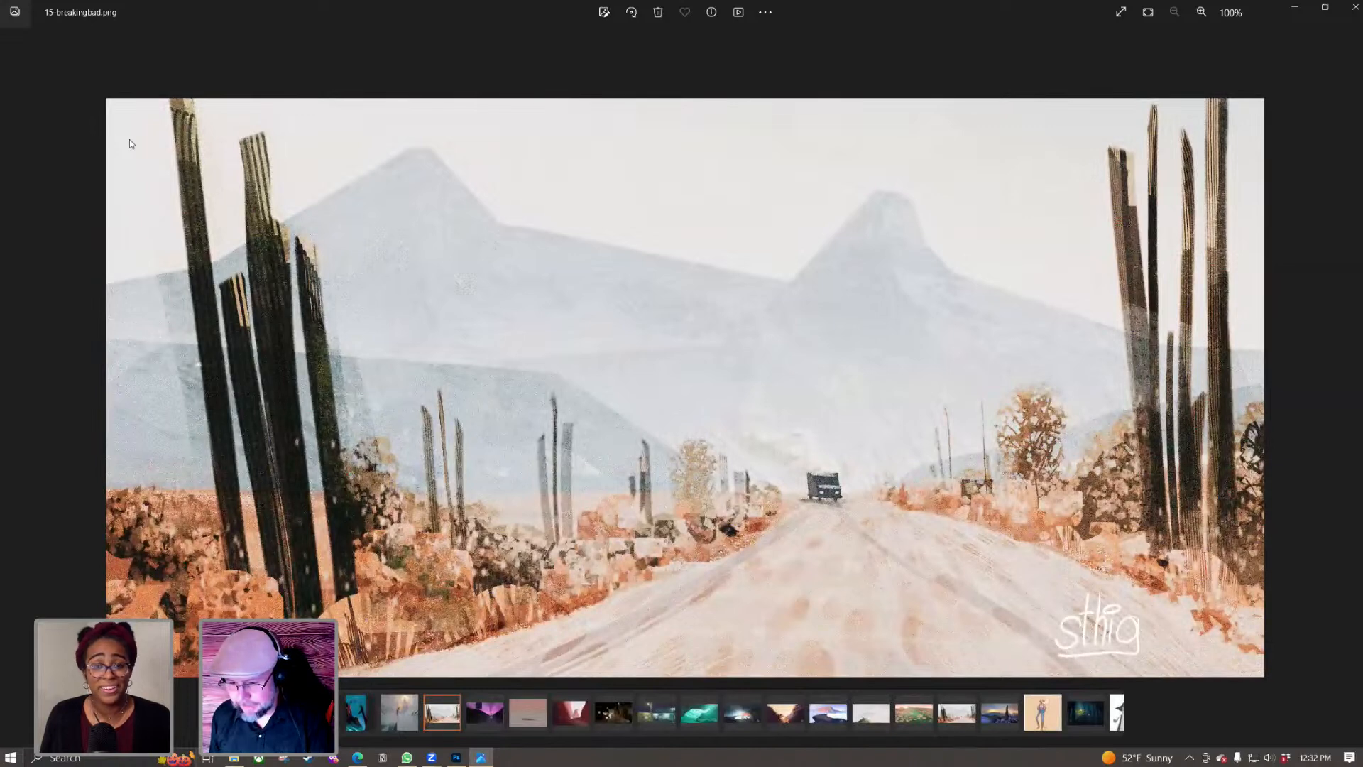
{"action": "key", "text": "Right"}
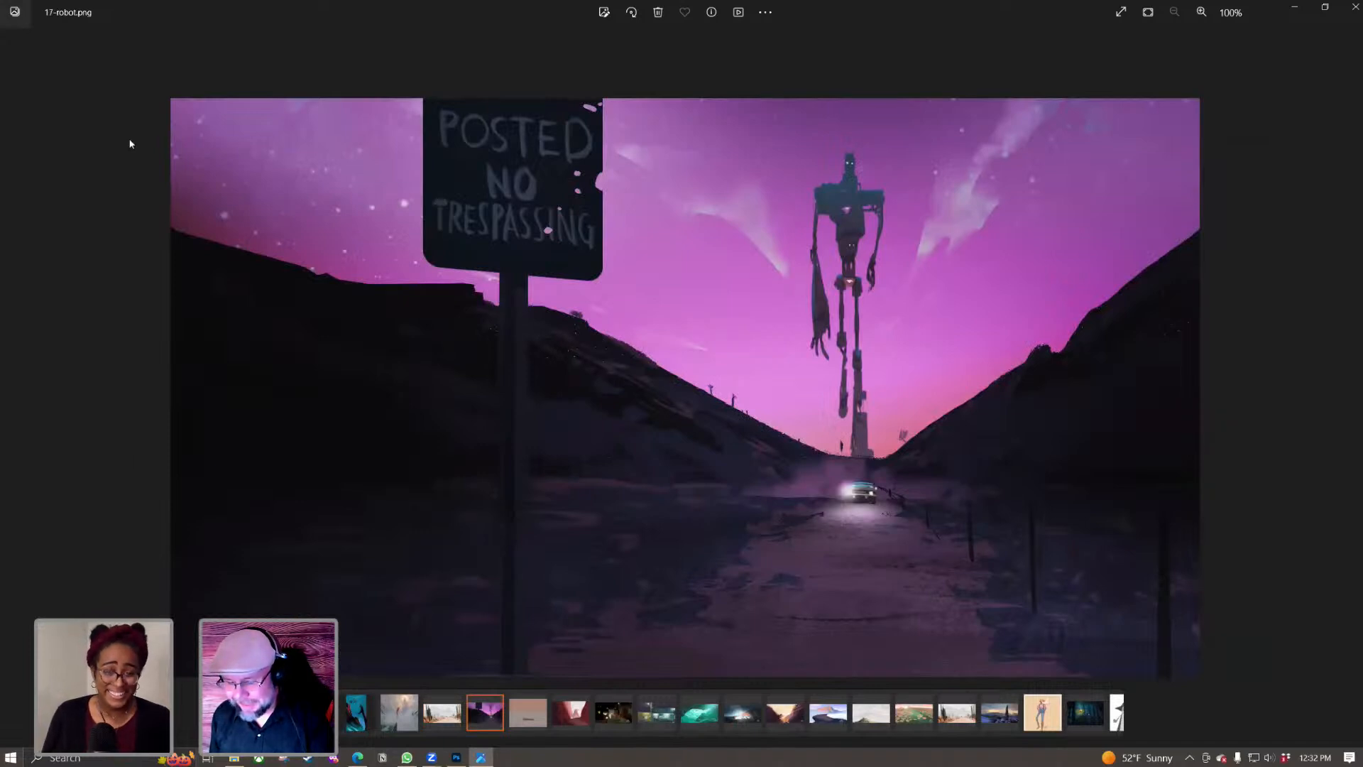
{"action": "key", "text": "Right"}
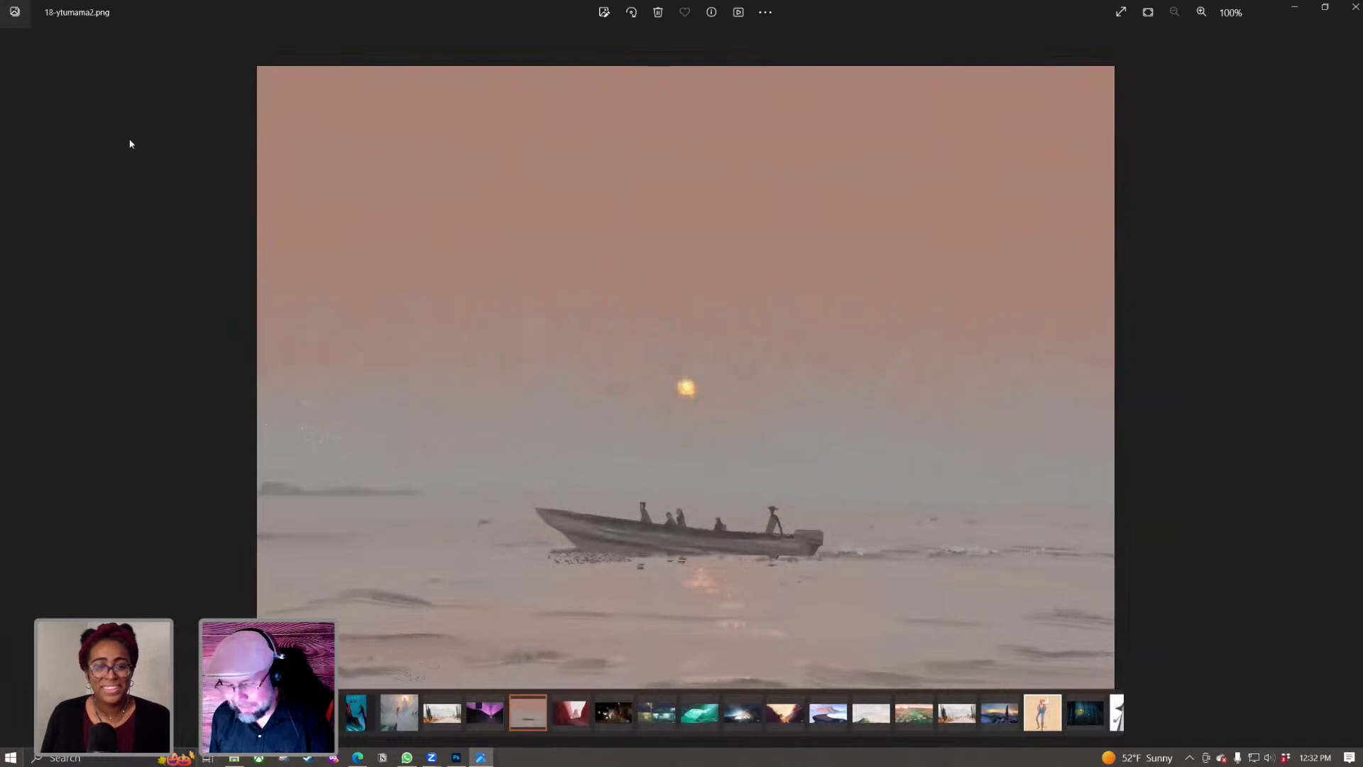
{"action": "key", "text": "Right"}
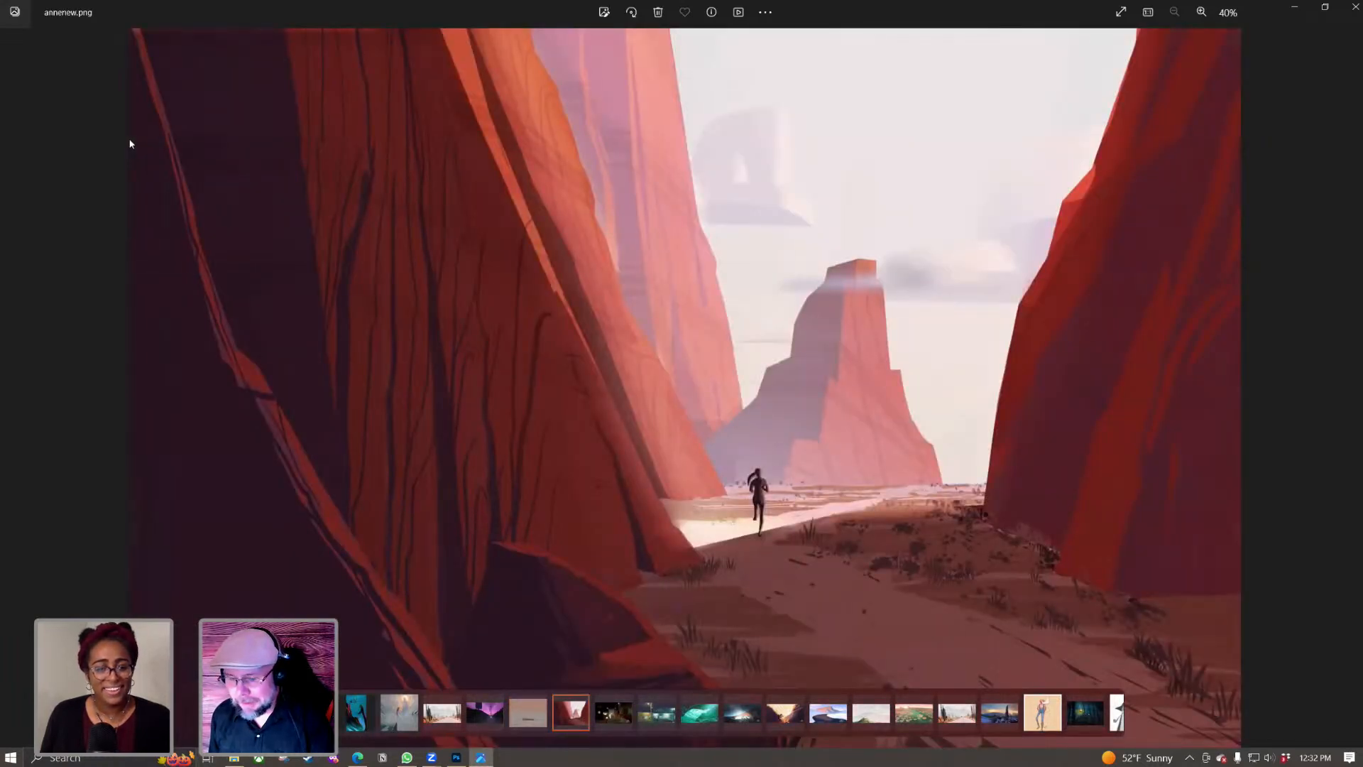
{"action": "key", "text": "Right"}
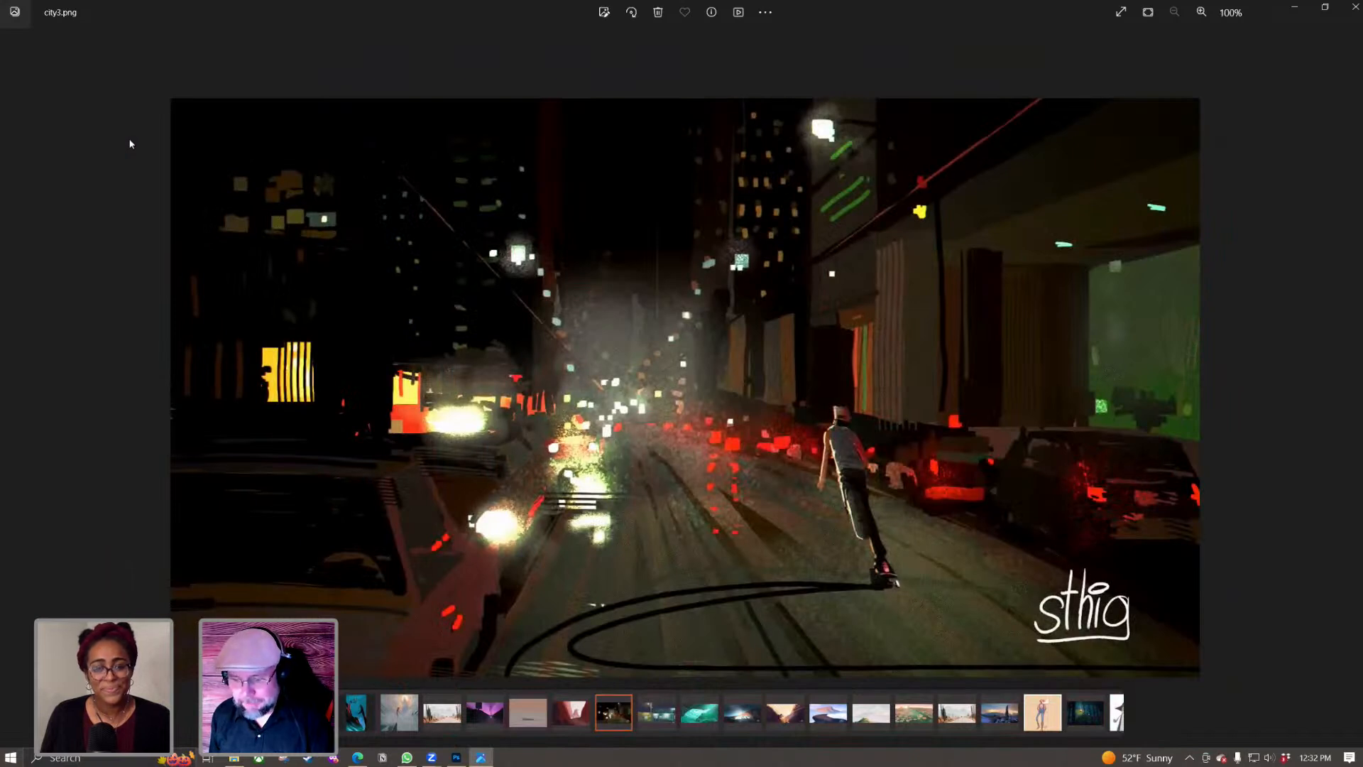
{"action": "key", "text": "Right"}
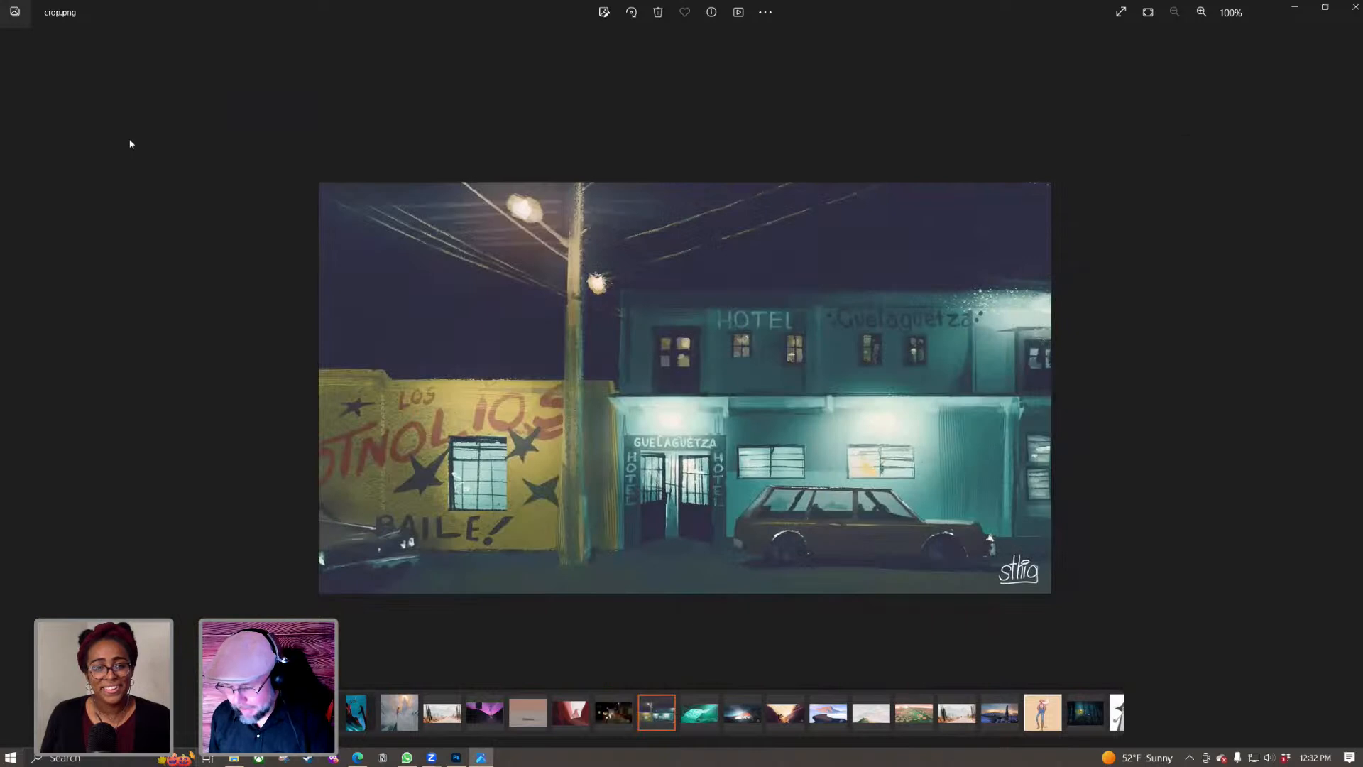
{"action": "key", "text": "Right"}
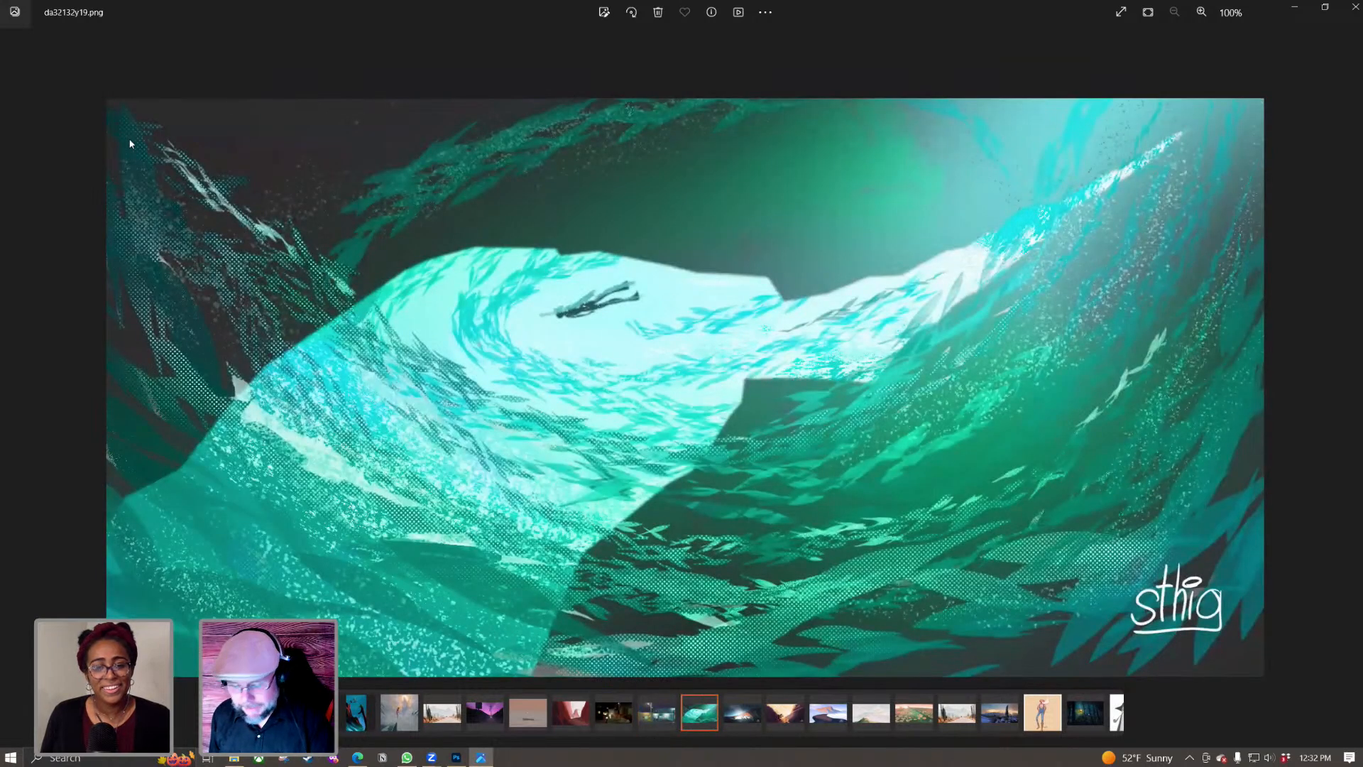
{"action": "key", "text": "Right"}
{"action": "key", "text": "Right"}
{"action": "key", "text": "Right"}
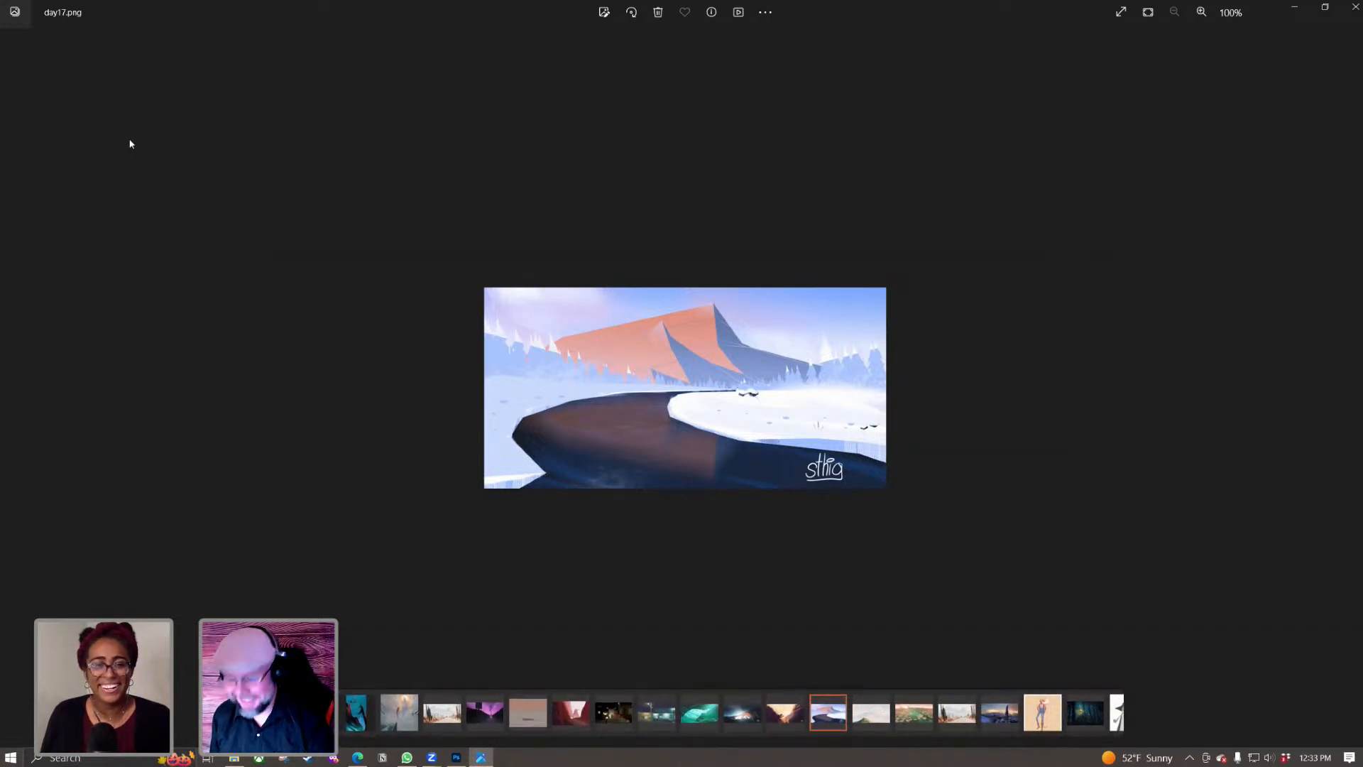
{"action": "key", "text": "Right"}
{"action": "key", "text": "Right"}
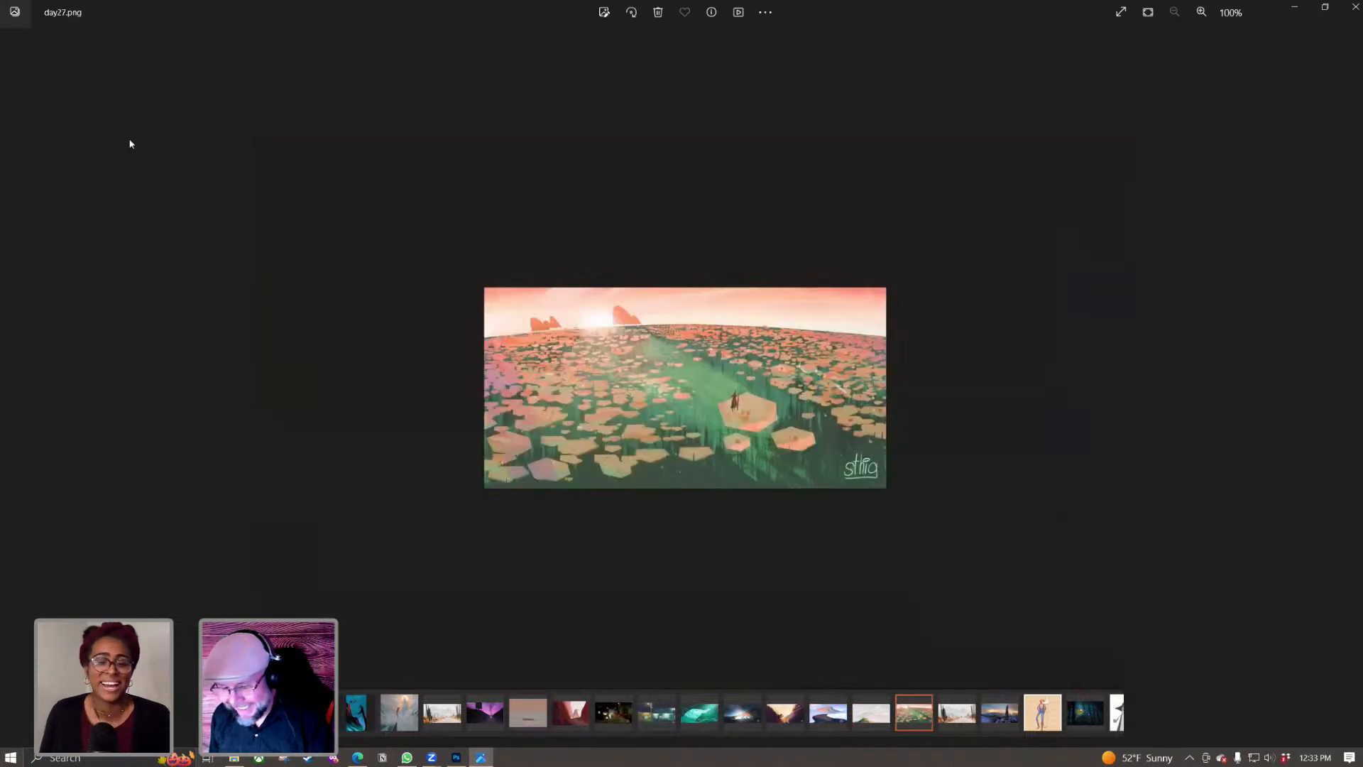
{"action": "key", "text": "Right"}
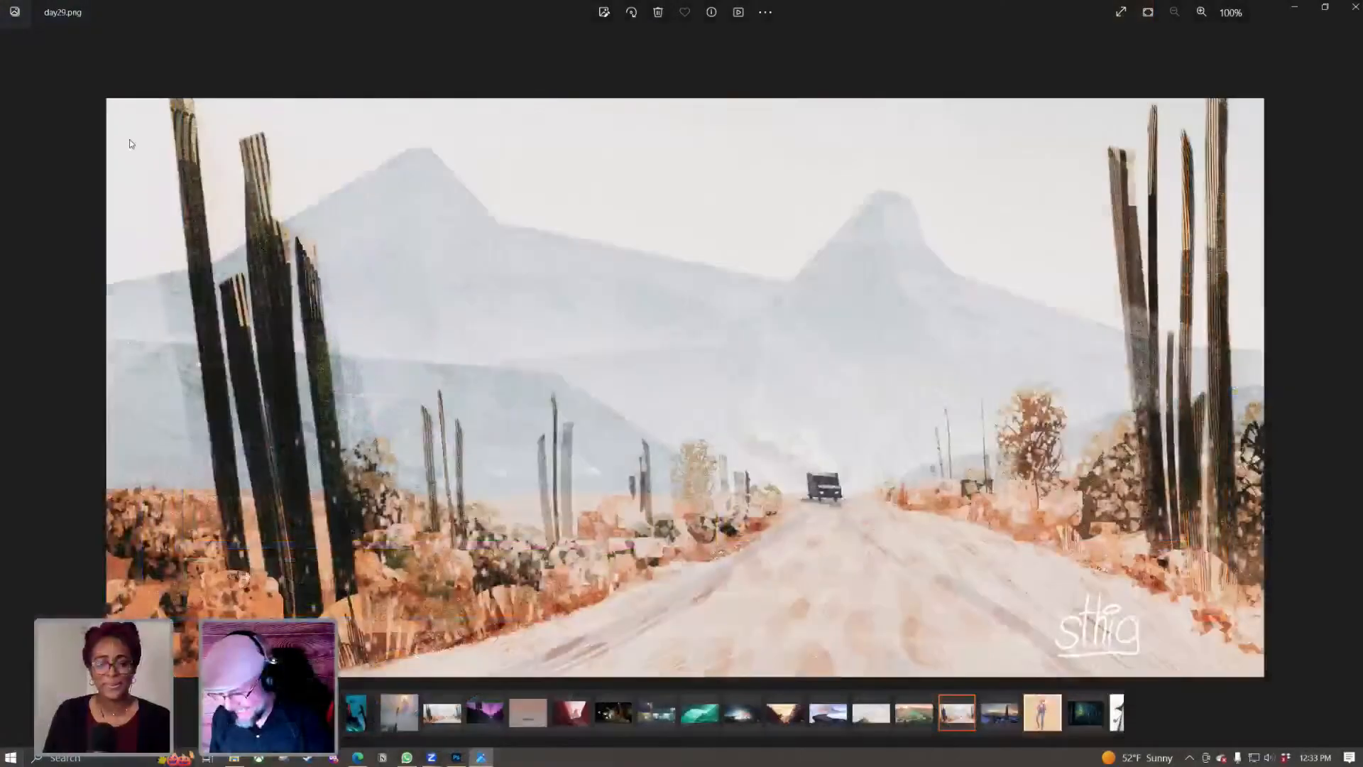
{"action": "key", "text": "Right"}
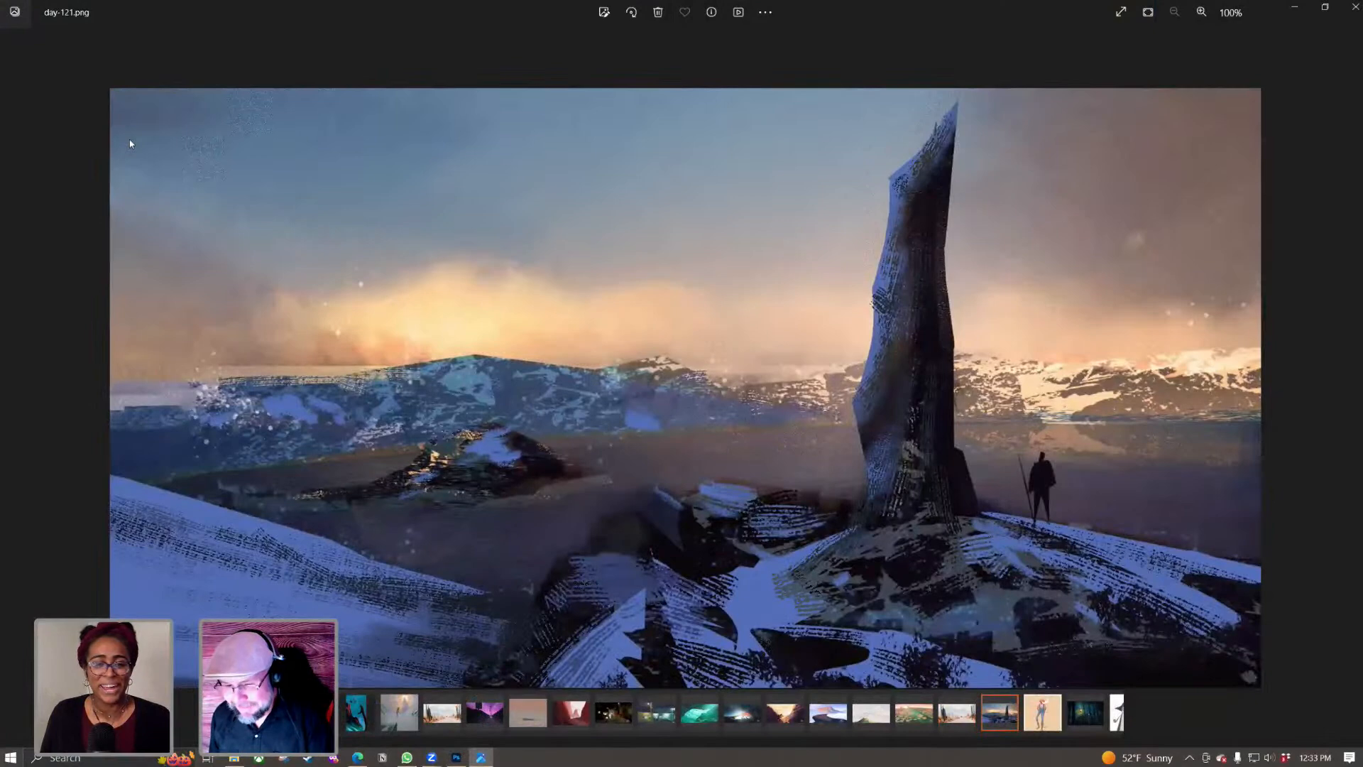
{"action": "key", "text": "Right"}
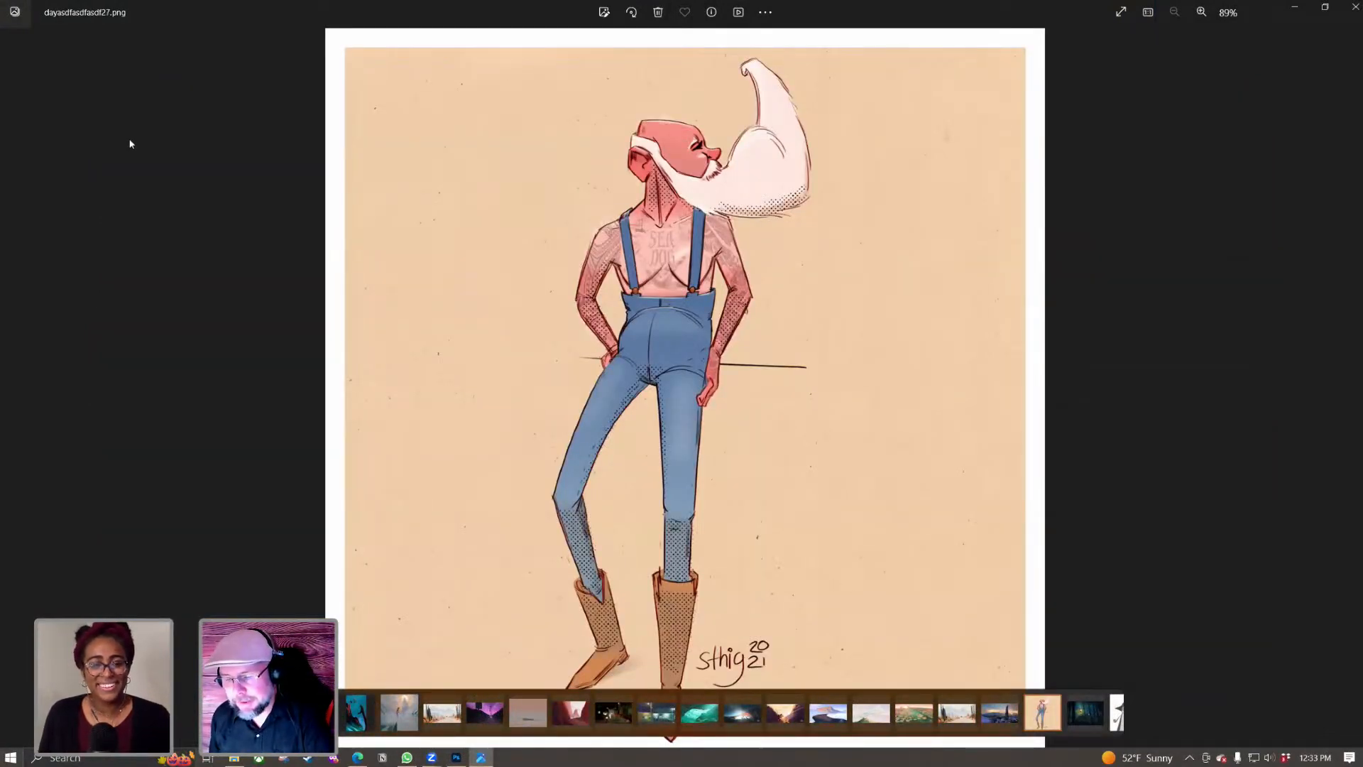
{"action": "key", "text": "Right"}
{"action": "key", "text": "Right"}
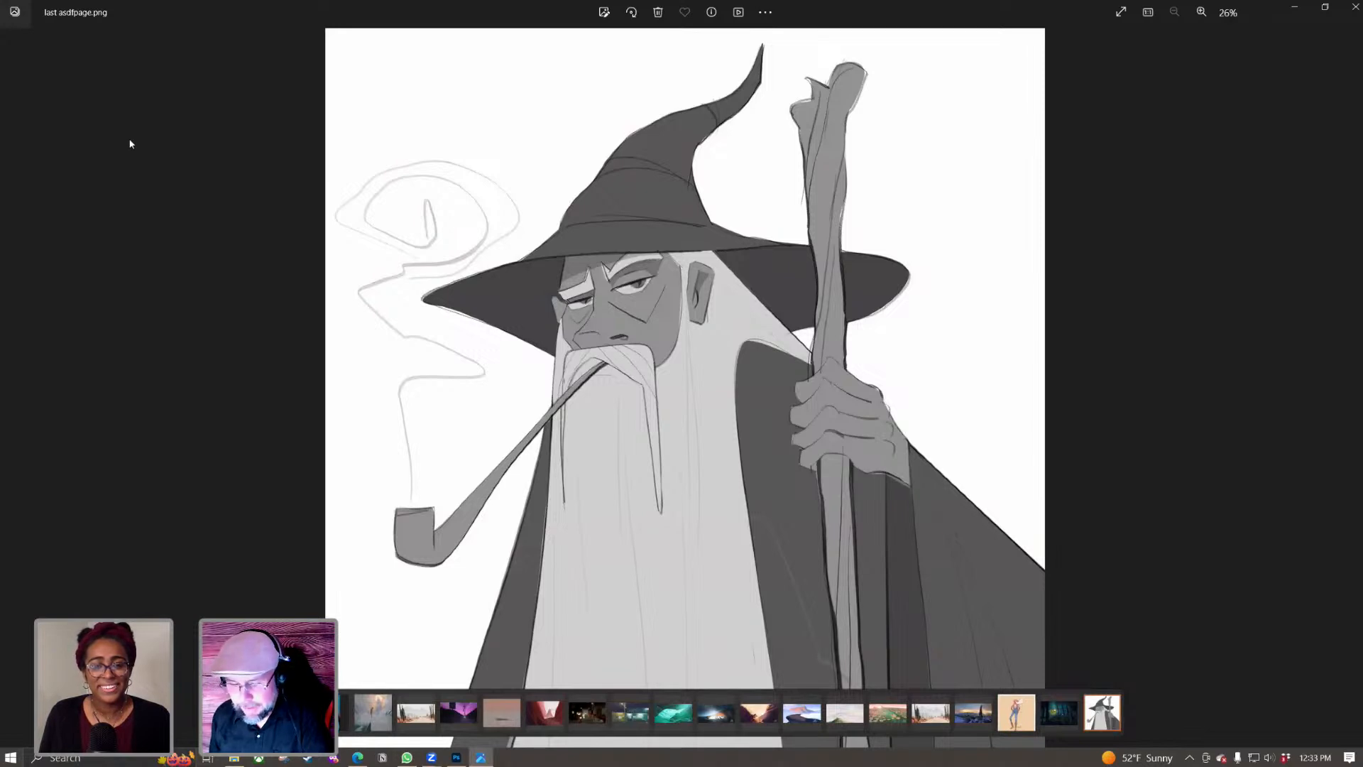
{"action": "key", "text": "Right"}
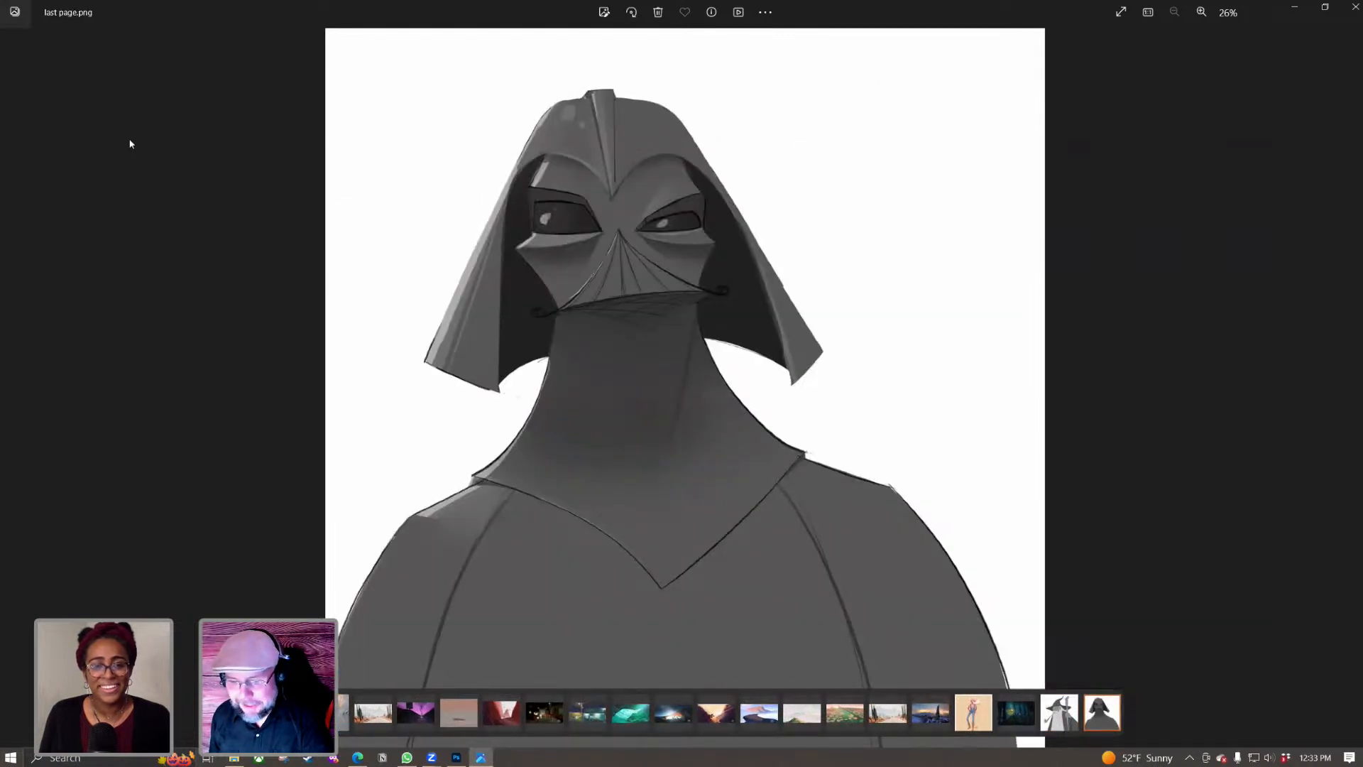
{"action": "key", "text": "Right"}
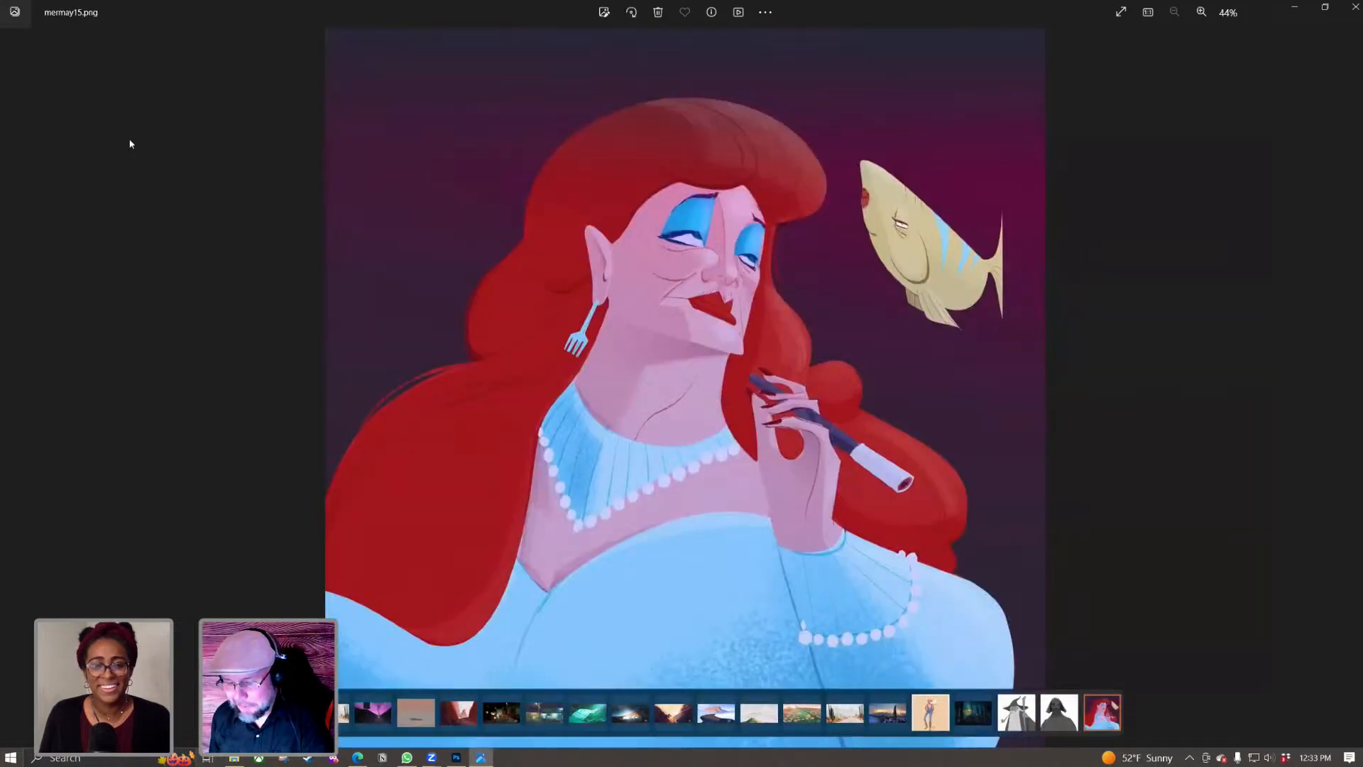
{"action": "key", "text": "Right"}
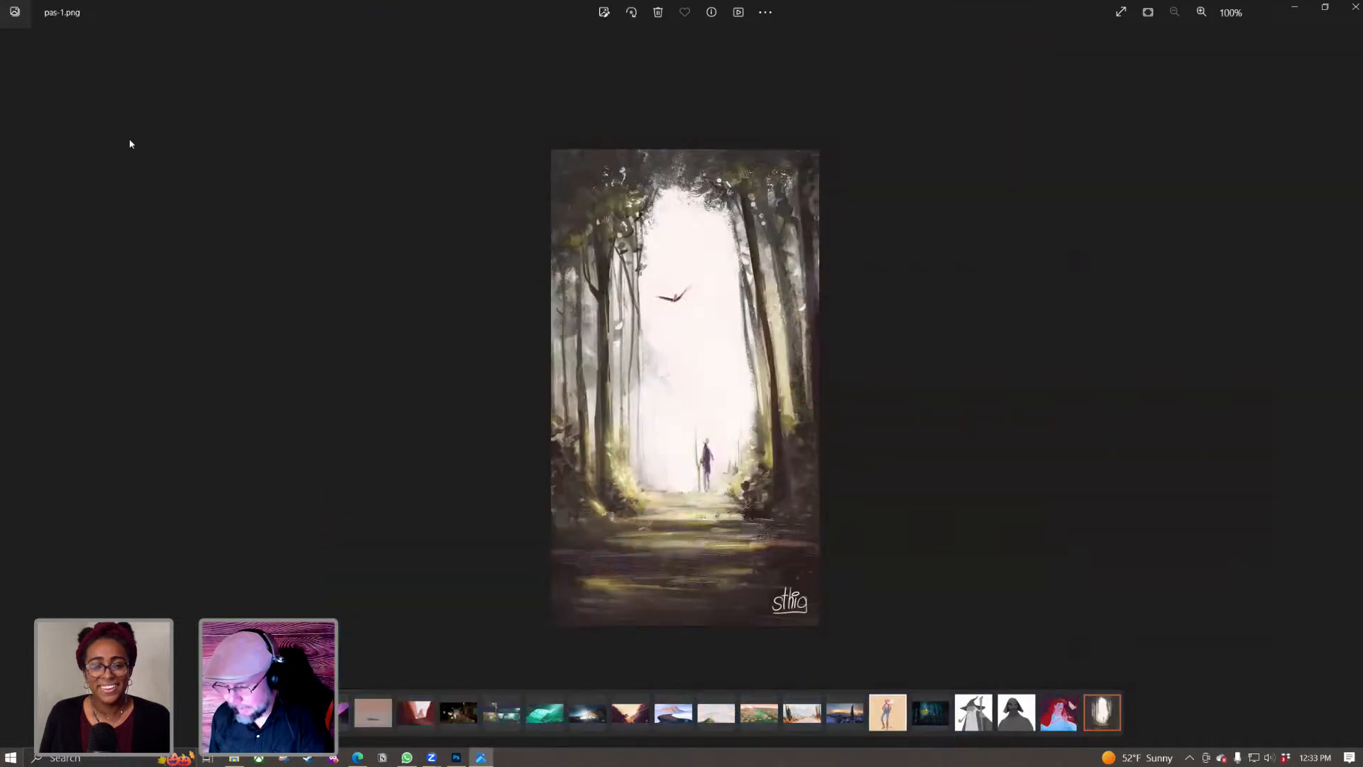
{"action": "key", "text": "Right"}
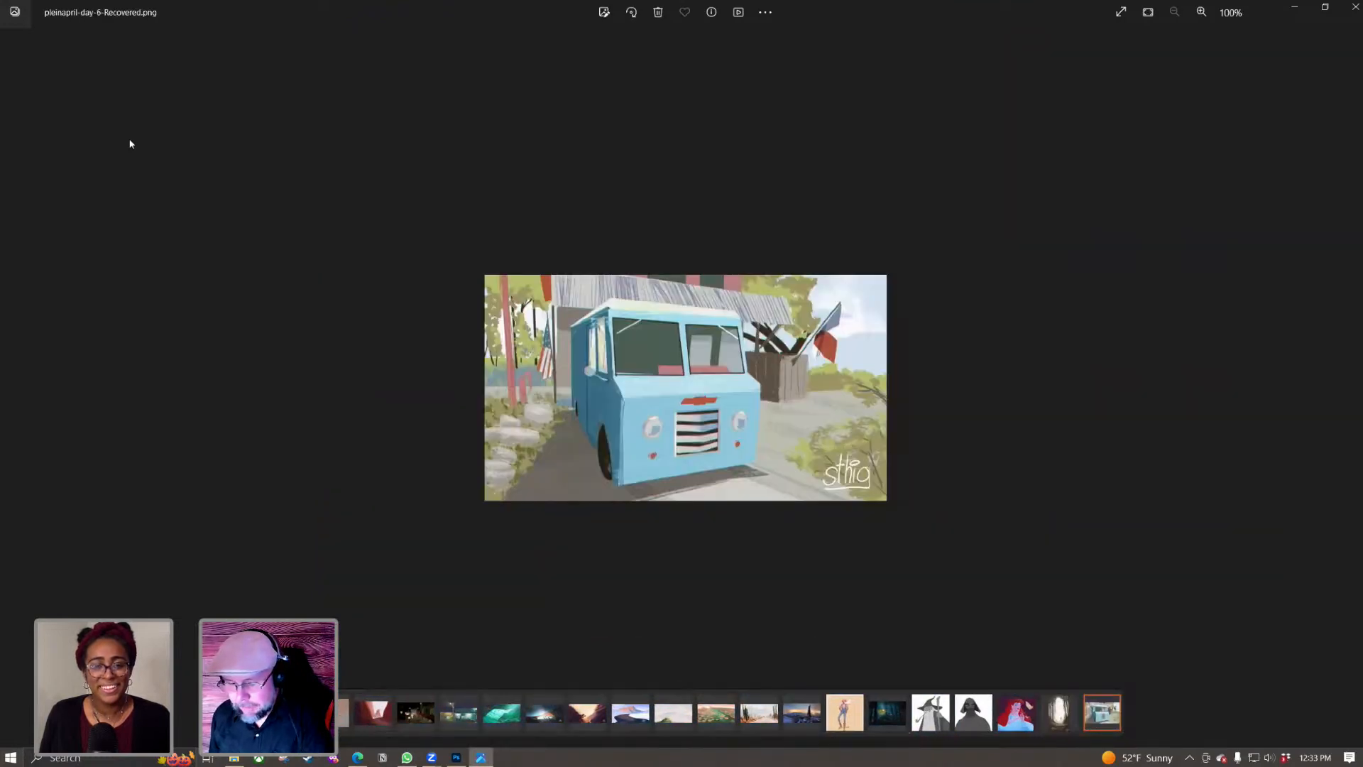
{"action": "key", "text": "Right"}
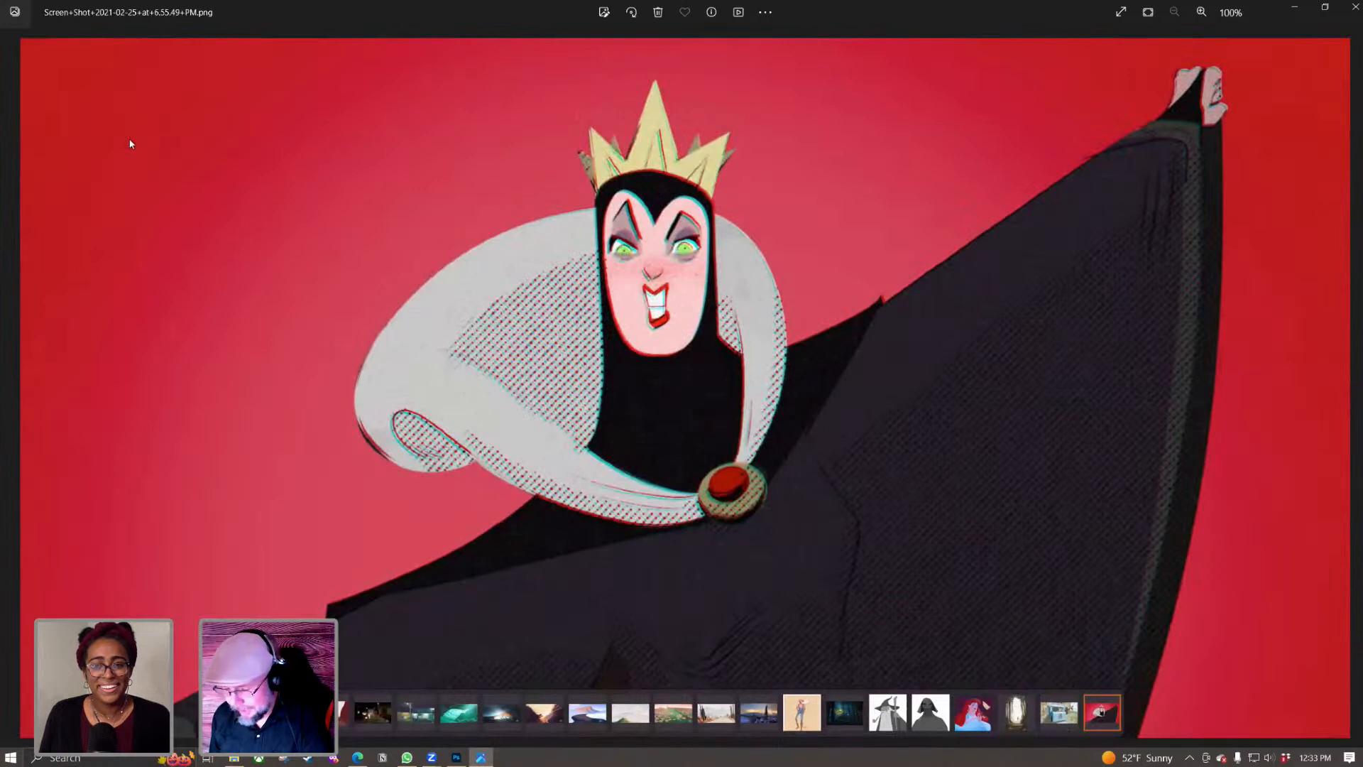
{"action": "key", "text": "Right"}
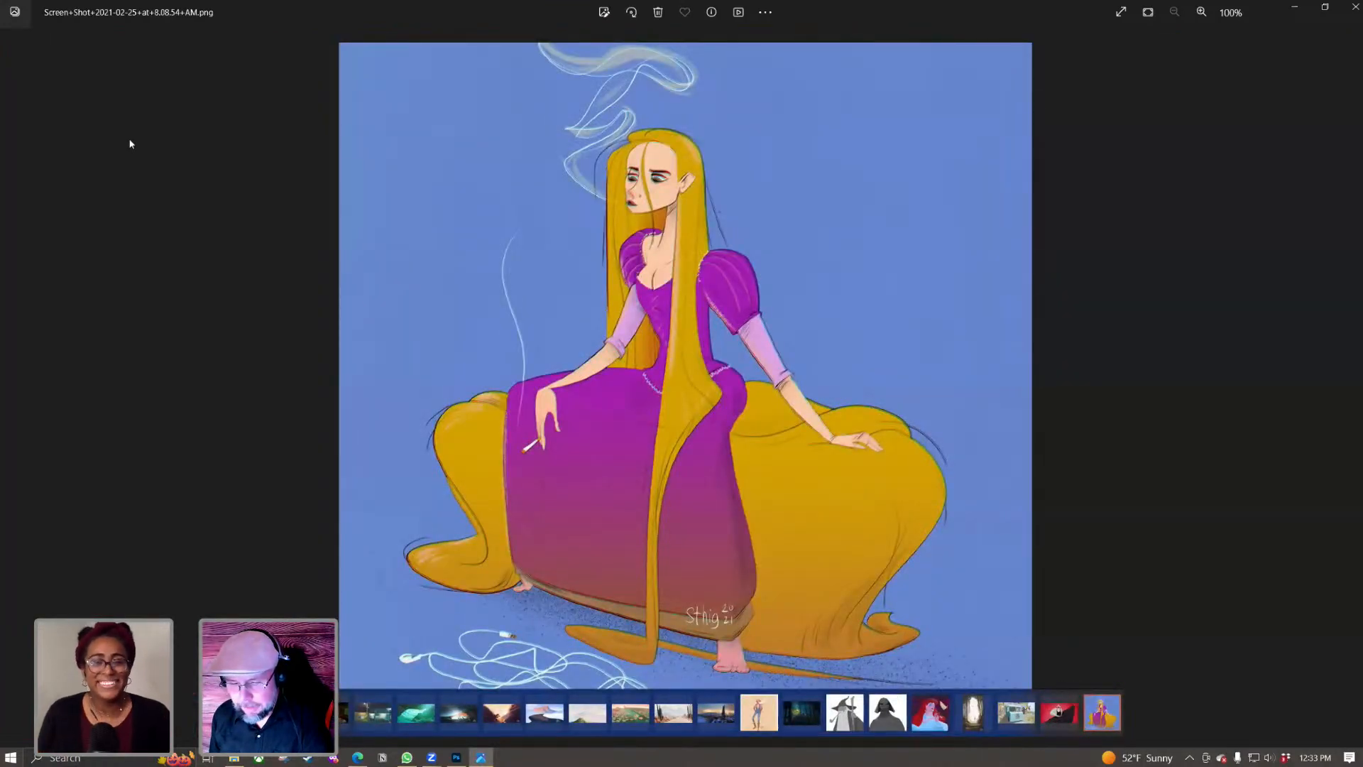
{"action": "key", "text": "Right"}
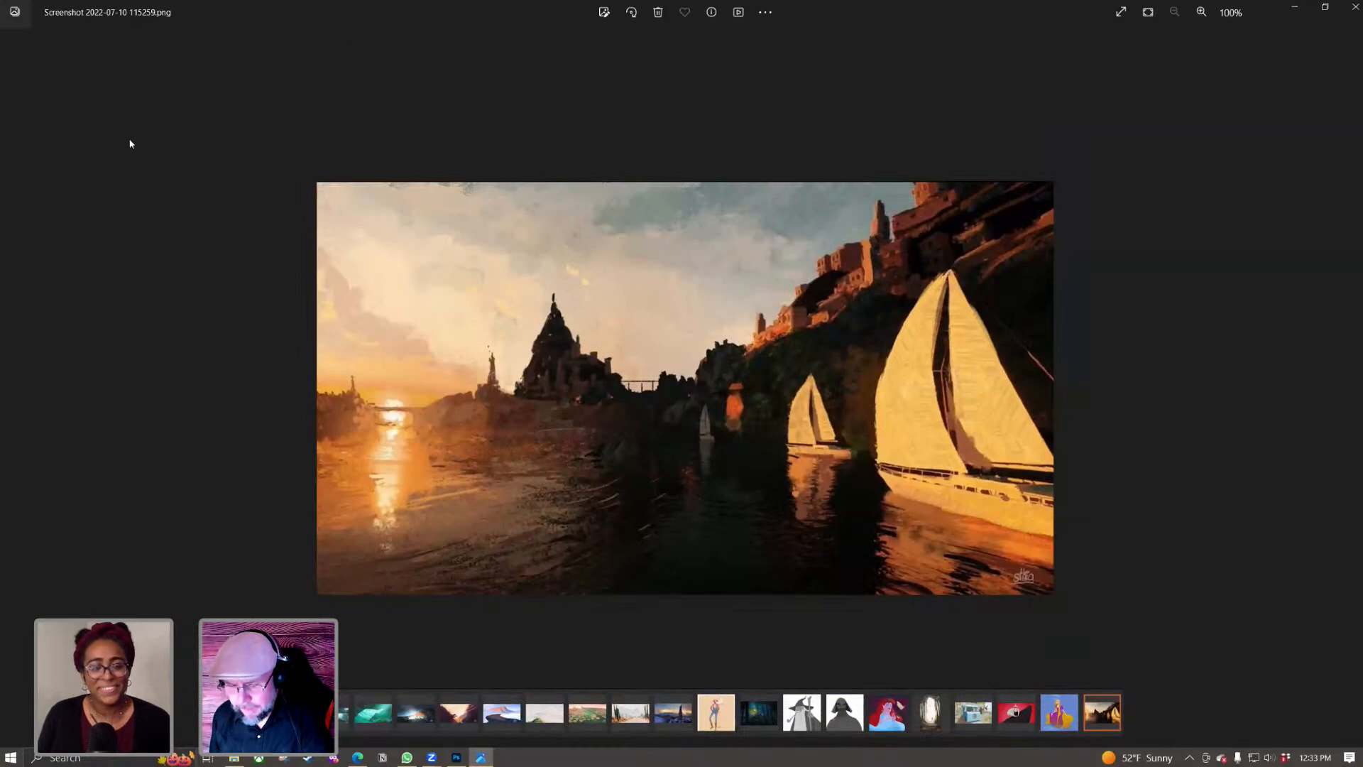
{"action": "key", "text": "Right"}
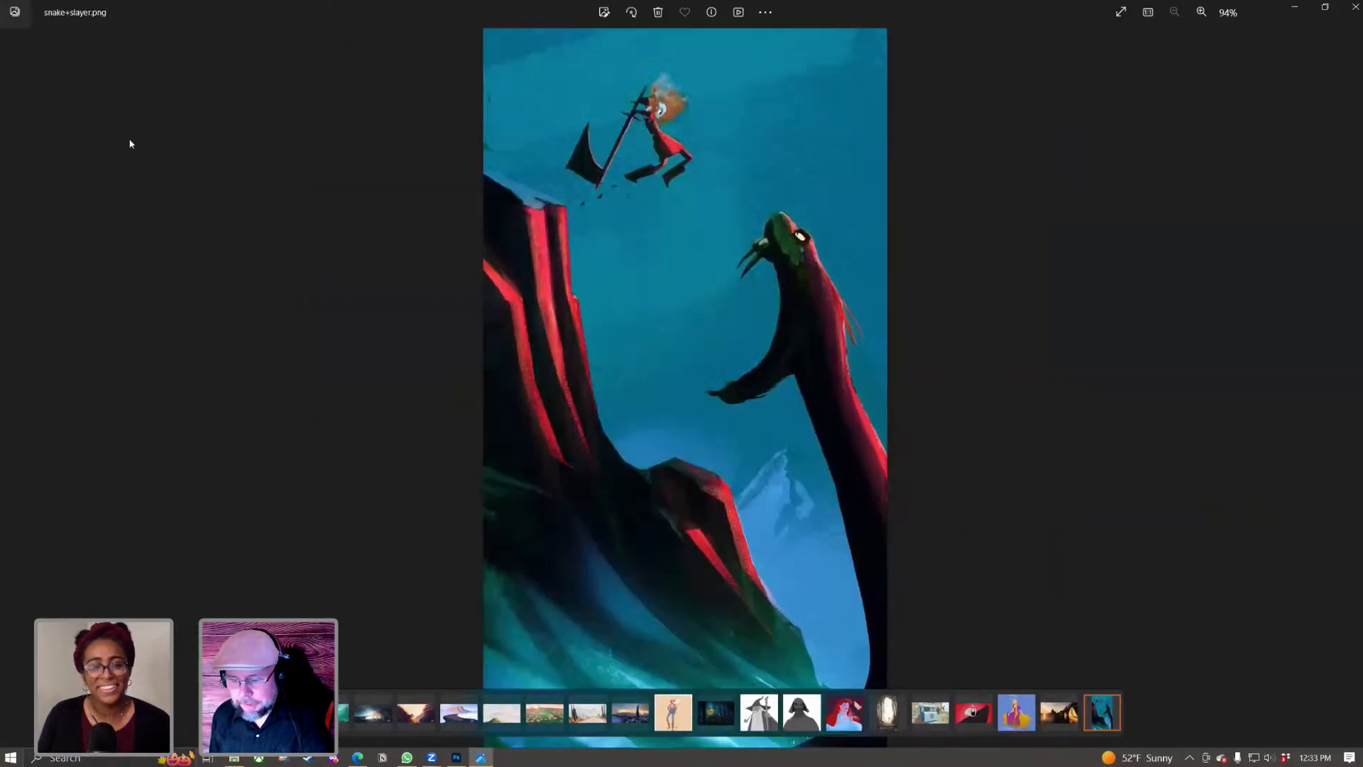
{"action": "key", "text": "Right"}
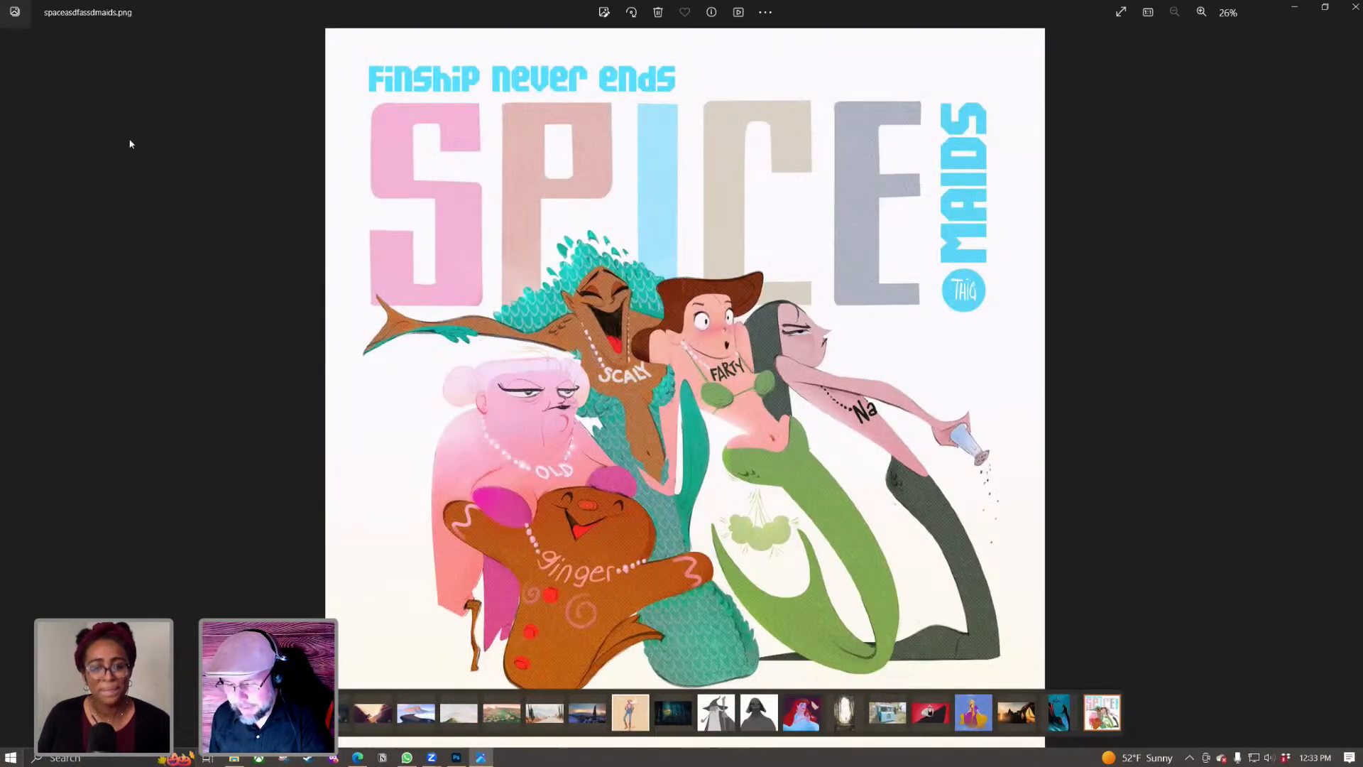
{"action": "key", "text": "Right"}
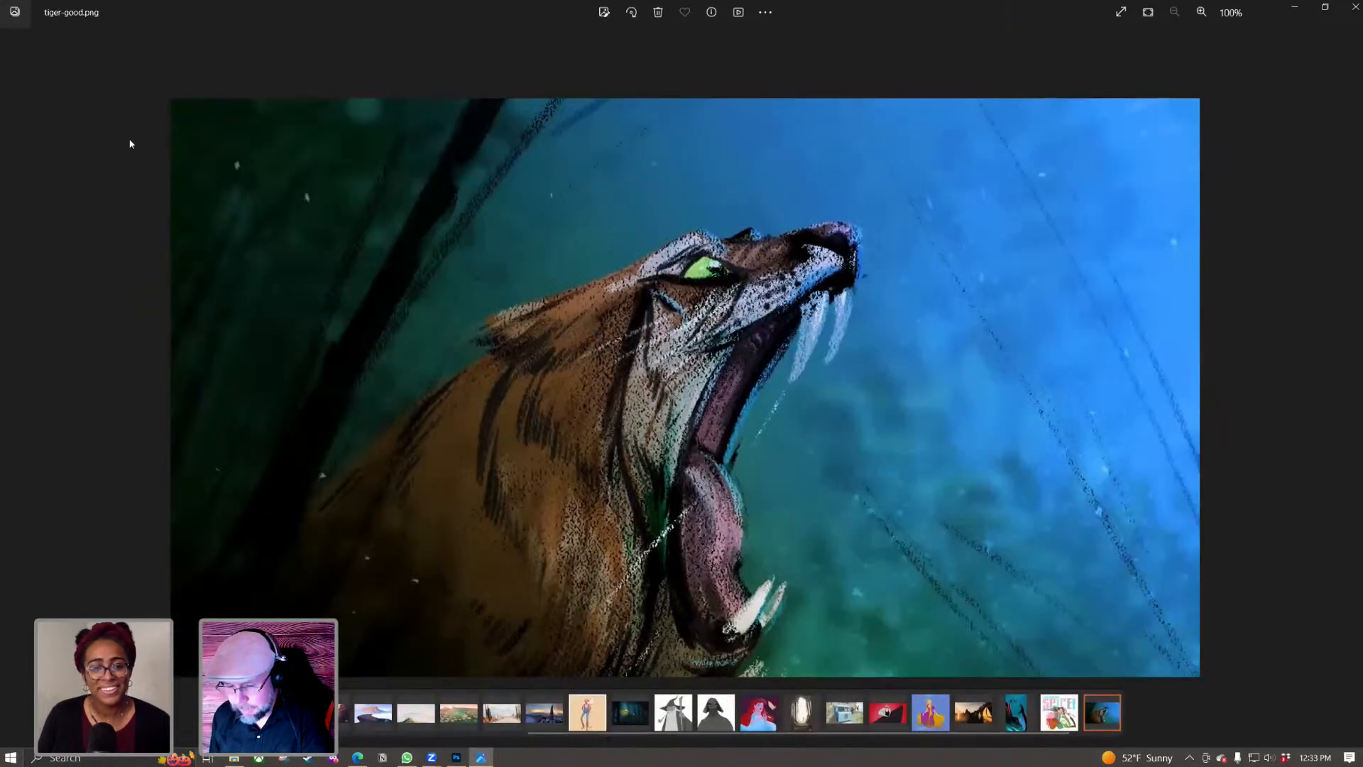
{"action": "key", "text": "Right"}
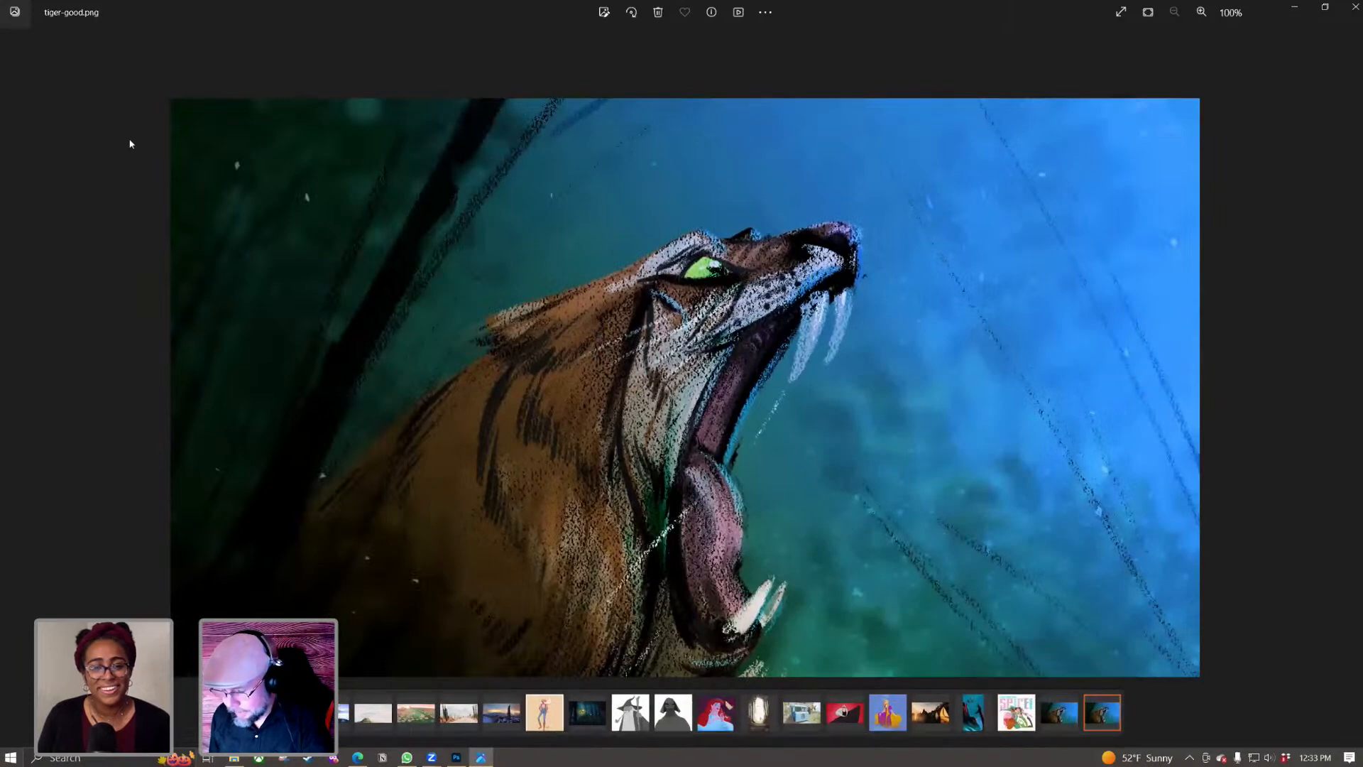
{"action": "key", "text": "Right"}
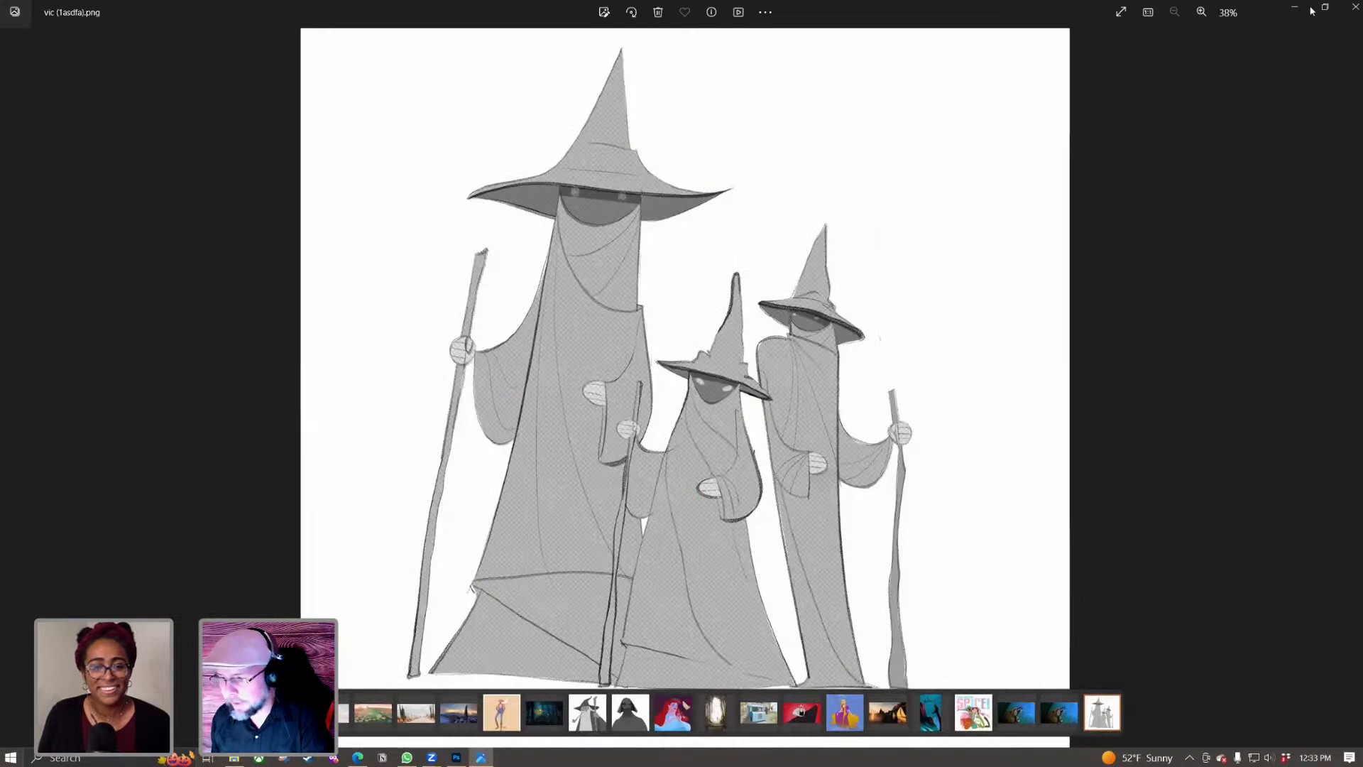
{"action": "left_click", "coordinate": [1353, 20]}
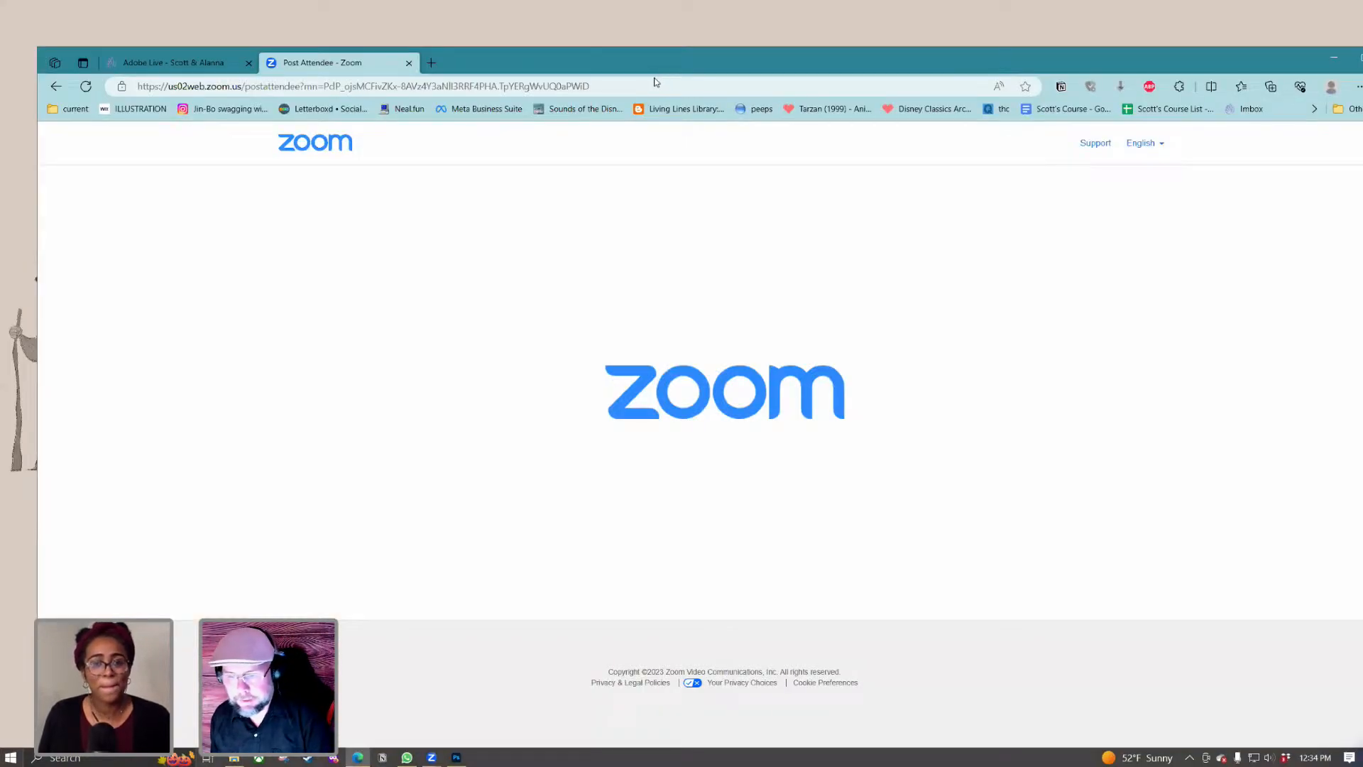
{"action": "left_click", "coordinate": [637, 85]}
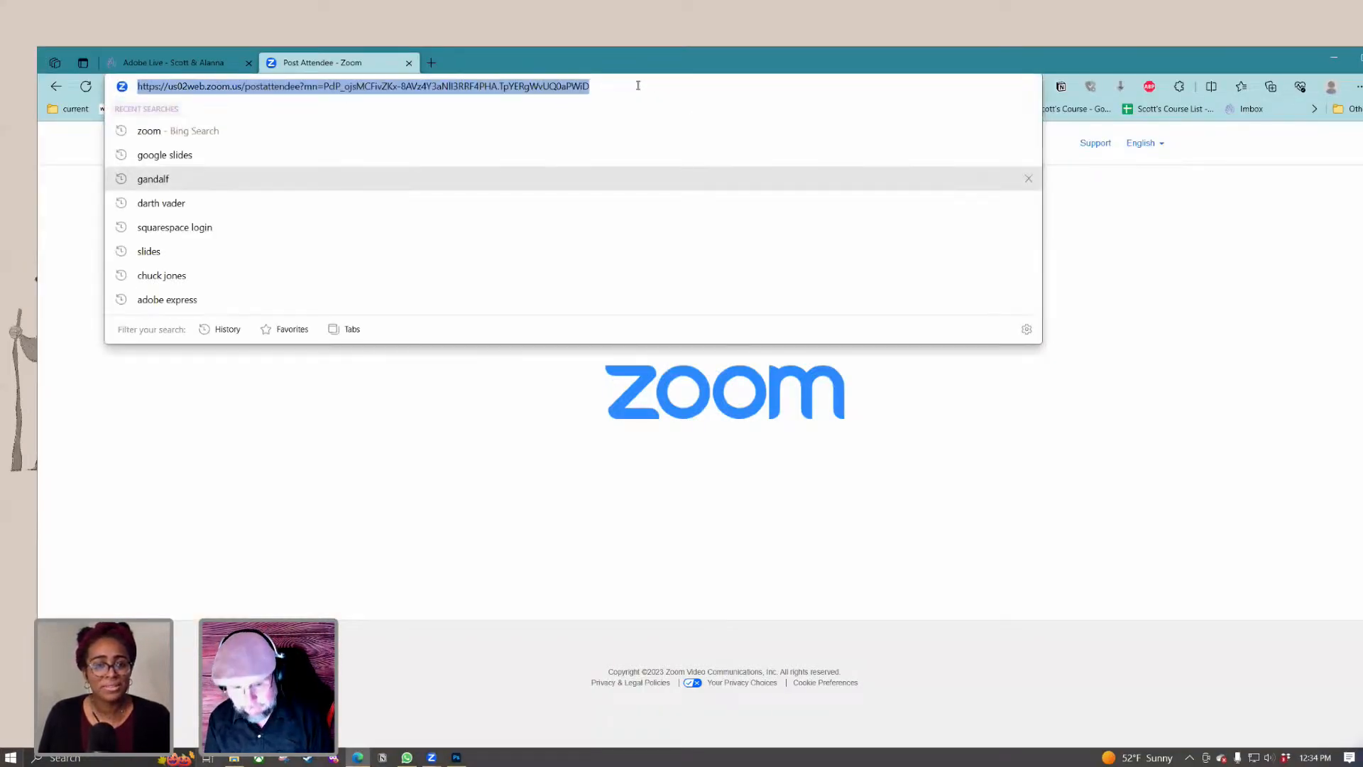
{"action": "type", "text": "sthig"}
{"action": "key", "text": "Return"}
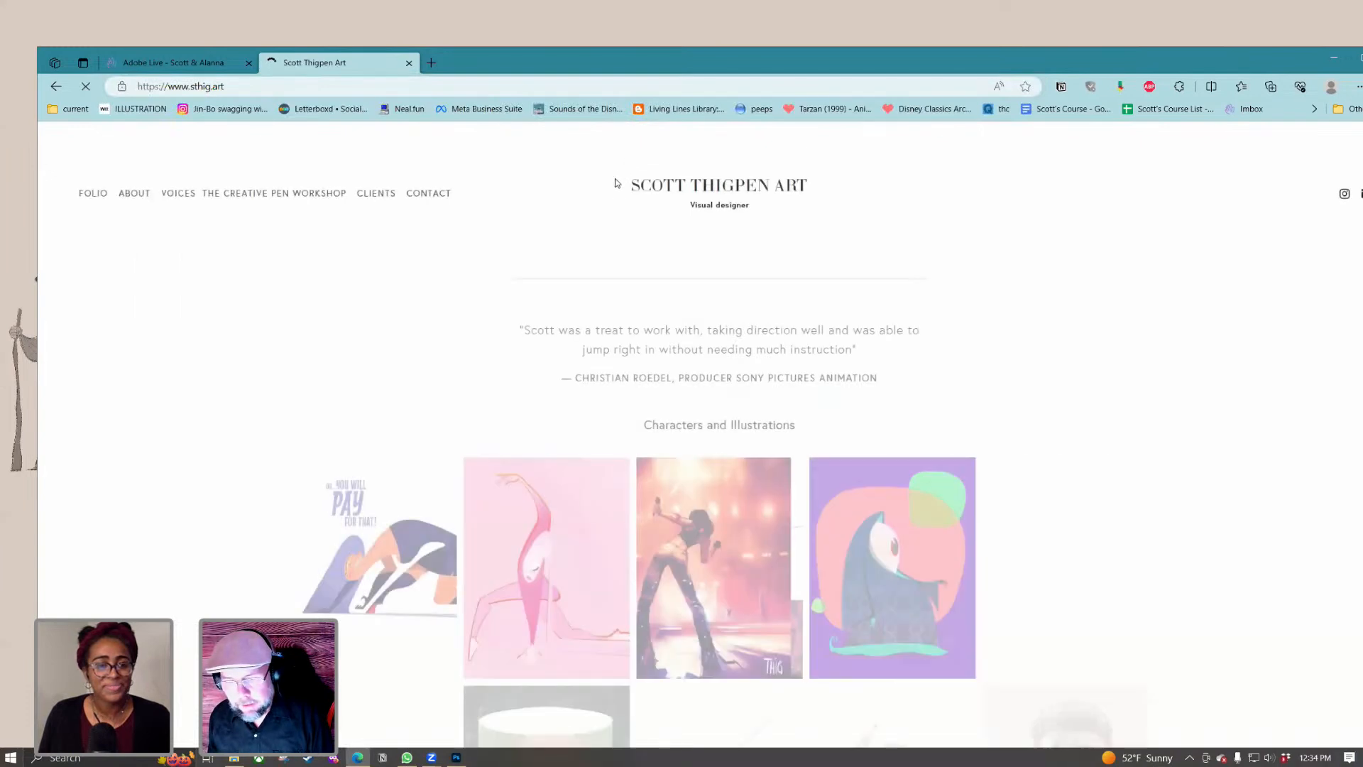
{"action": "left_click", "coordinate": [276, 196]}
Step: Maximize the browser window and review The Creative Pen workshop page through what you'll learn and what's included
{"action": "scroll", "coordinate": [248, 377], "scroll_direction": "down", "scroll_amount": 2}
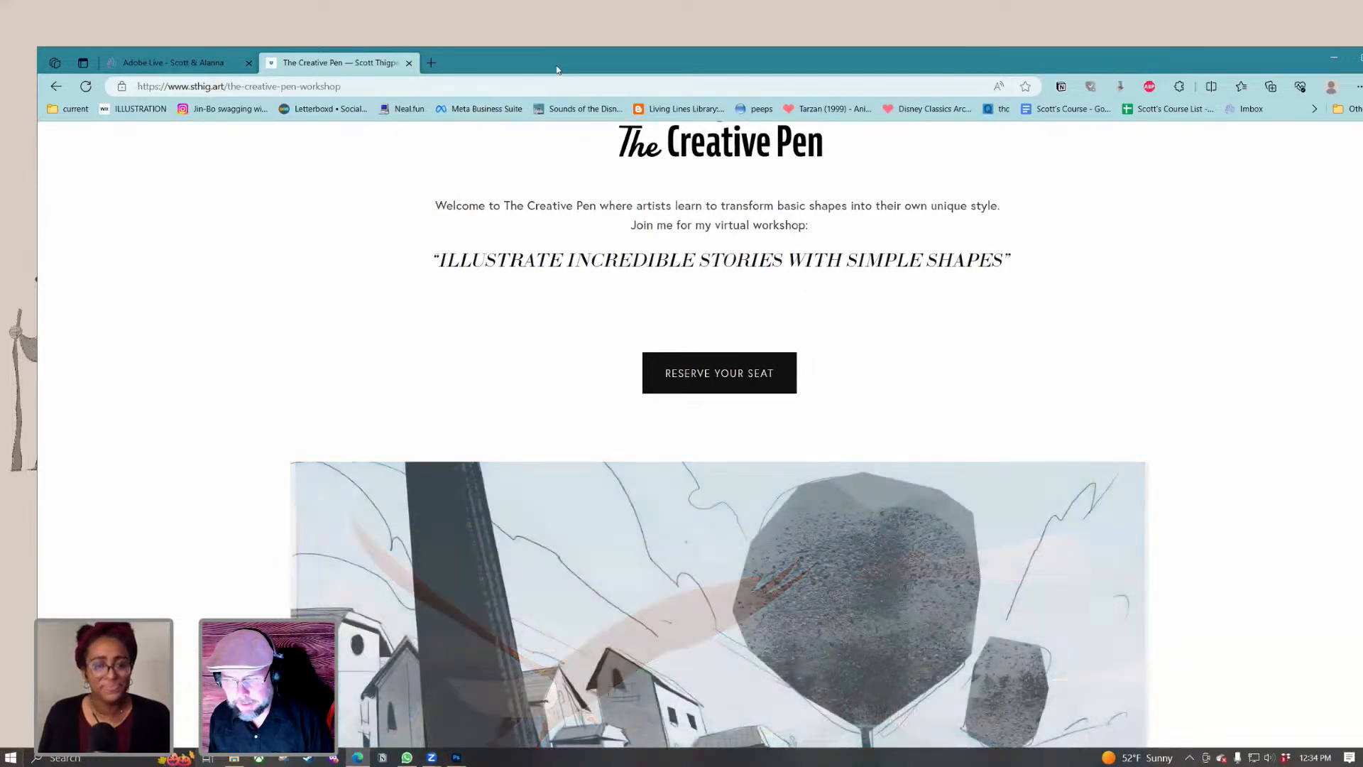
{"action": "double_click", "coordinate": [558, 69]}
{"action": "scroll", "coordinate": [152, 332], "scroll_direction": "down", "scroll_amount": 5}
{"action": "scroll", "coordinate": [151, 334], "scroll_direction": "down", "scroll_amount": 18}
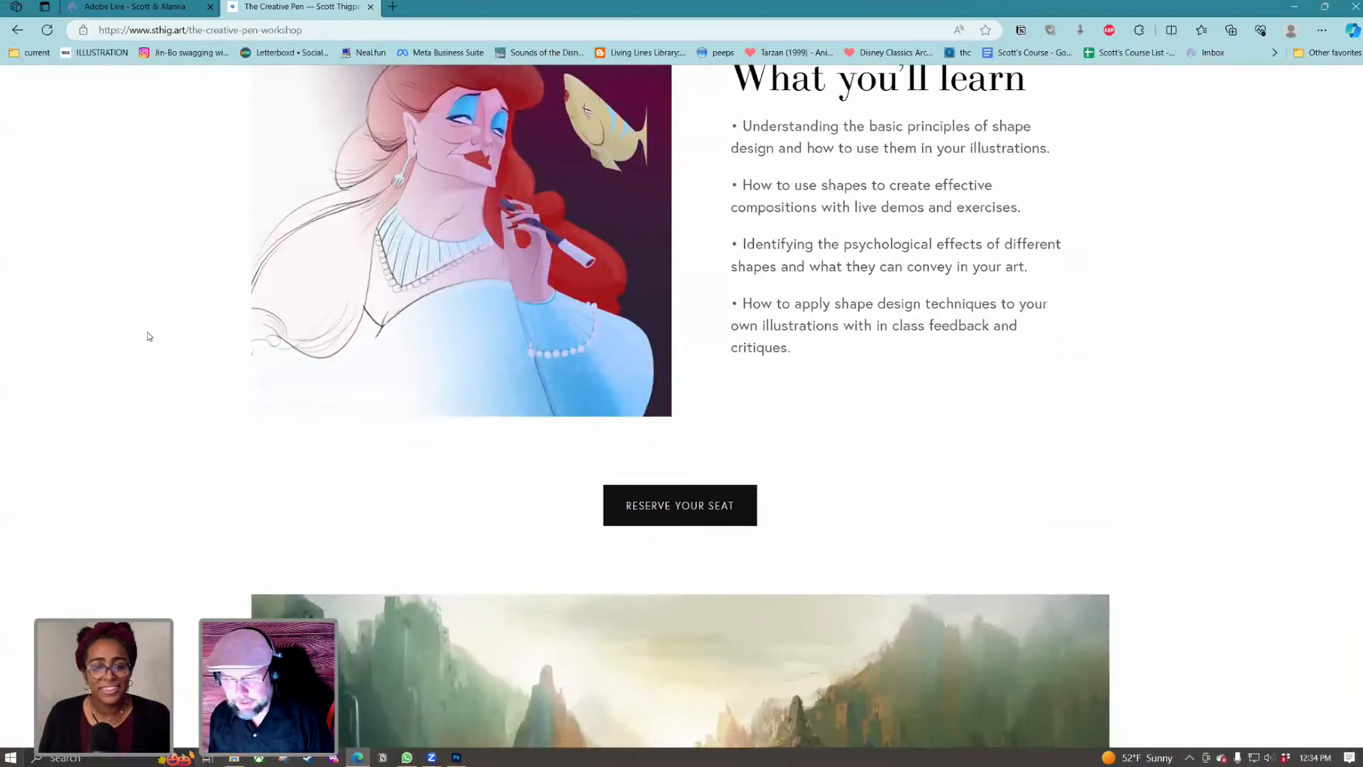
{"action": "scroll", "coordinate": [149, 336], "scroll_direction": "down", "scroll_amount": 15}
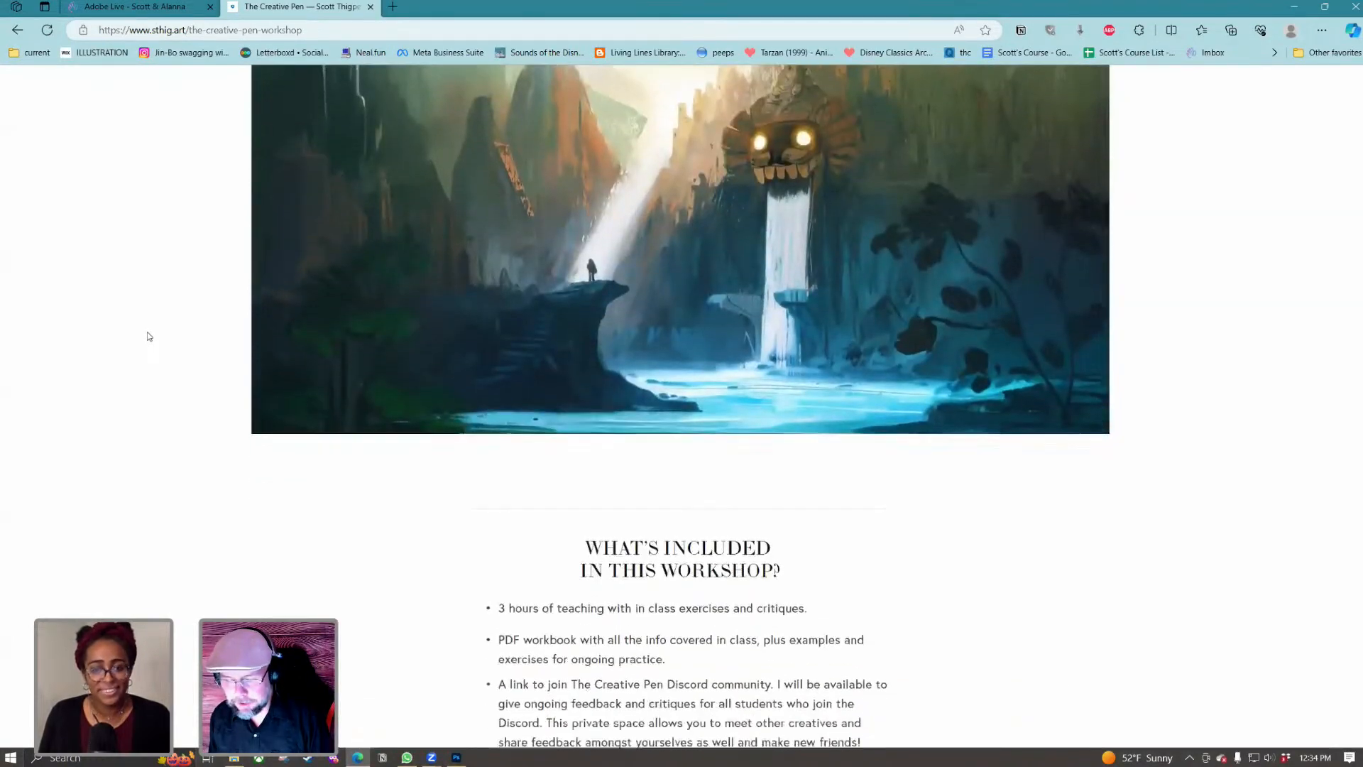
Step: Review the workshop page's booking calendar, instructor section and artwork, return to the booking area, and minimize the browser
{"action": "scroll", "coordinate": [149, 336], "scroll_direction": "down", "scroll_amount": 16}
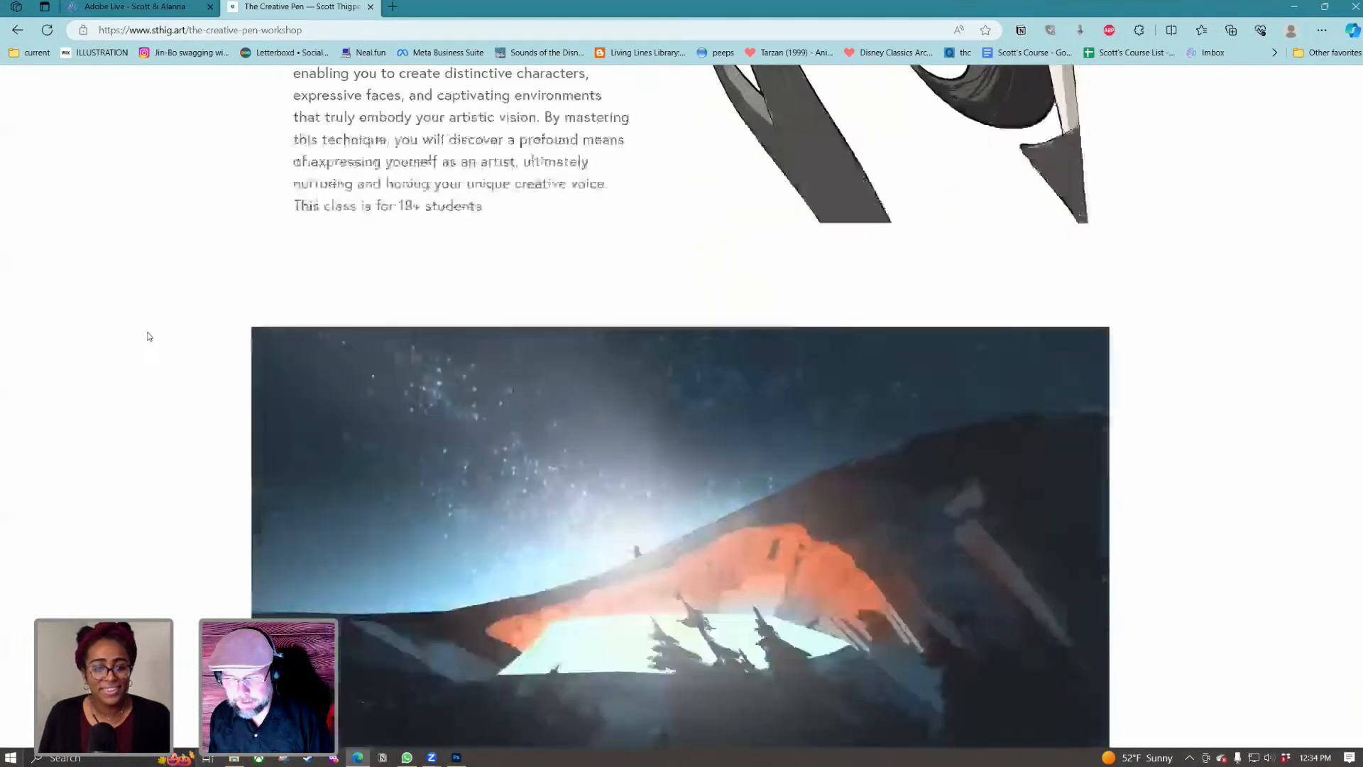
{"action": "scroll", "coordinate": [142, 342], "scroll_direction": "down", "scroll_amount": 12}
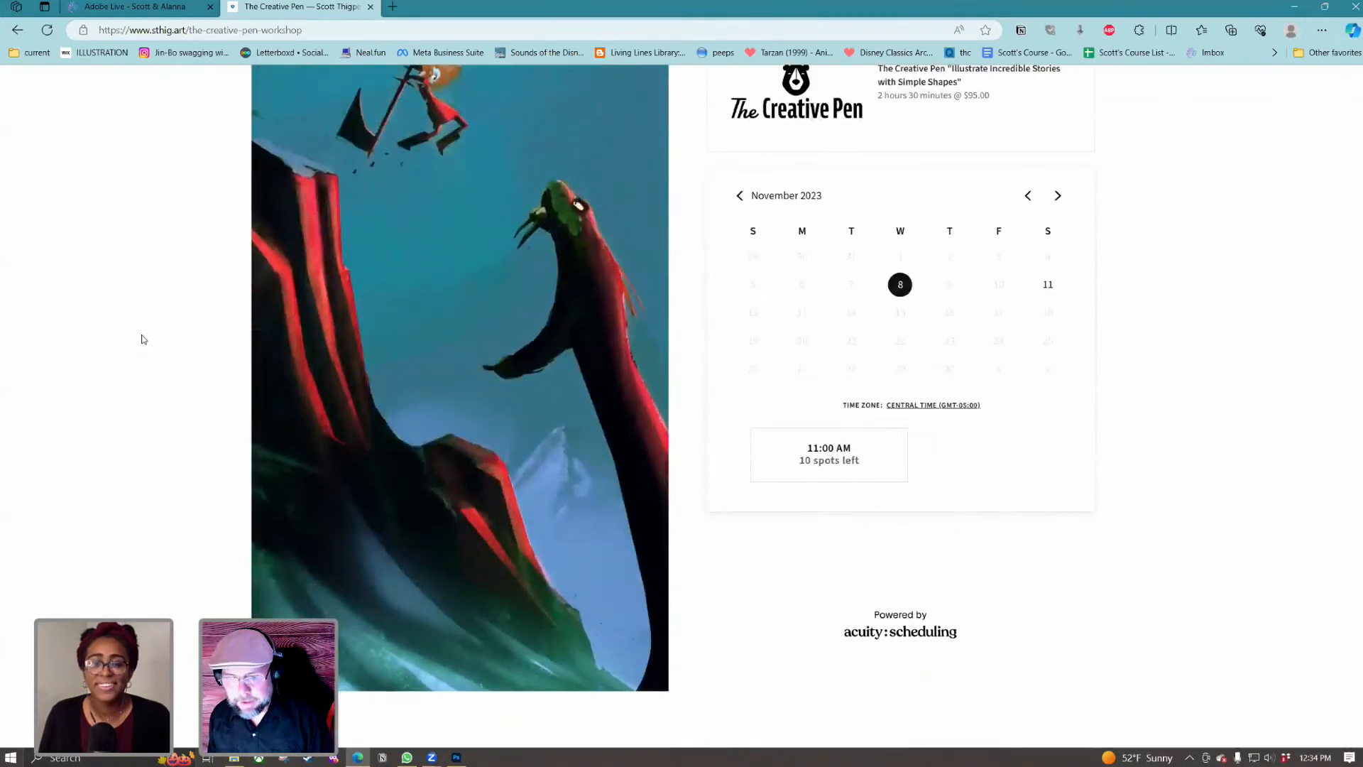
{"action": "scroll", "coordinate": [137, 346], "scroll_direction": "down", "scroll_amount": 12}
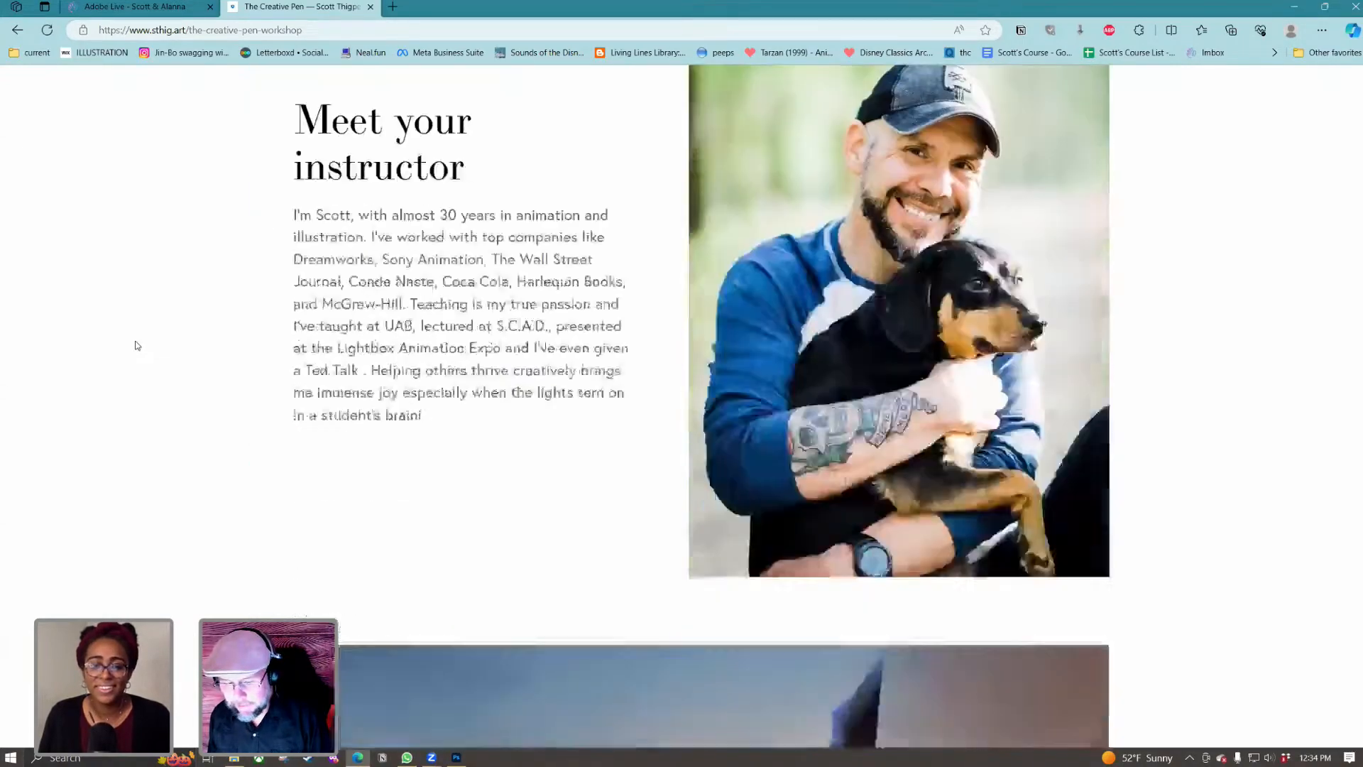
{"action": "scroll", "coordinate": [137, 346], "scroll_direction": "down", "scroll_amount": 8}
{"action": "scroll", "coordinate": [135, 351], "scroll_direction": "up", "scroll_amount": 11}
{"action": "scroll", "coordinate": [135, 353], "scroll_direction": "up", "scroll_amount": 10}
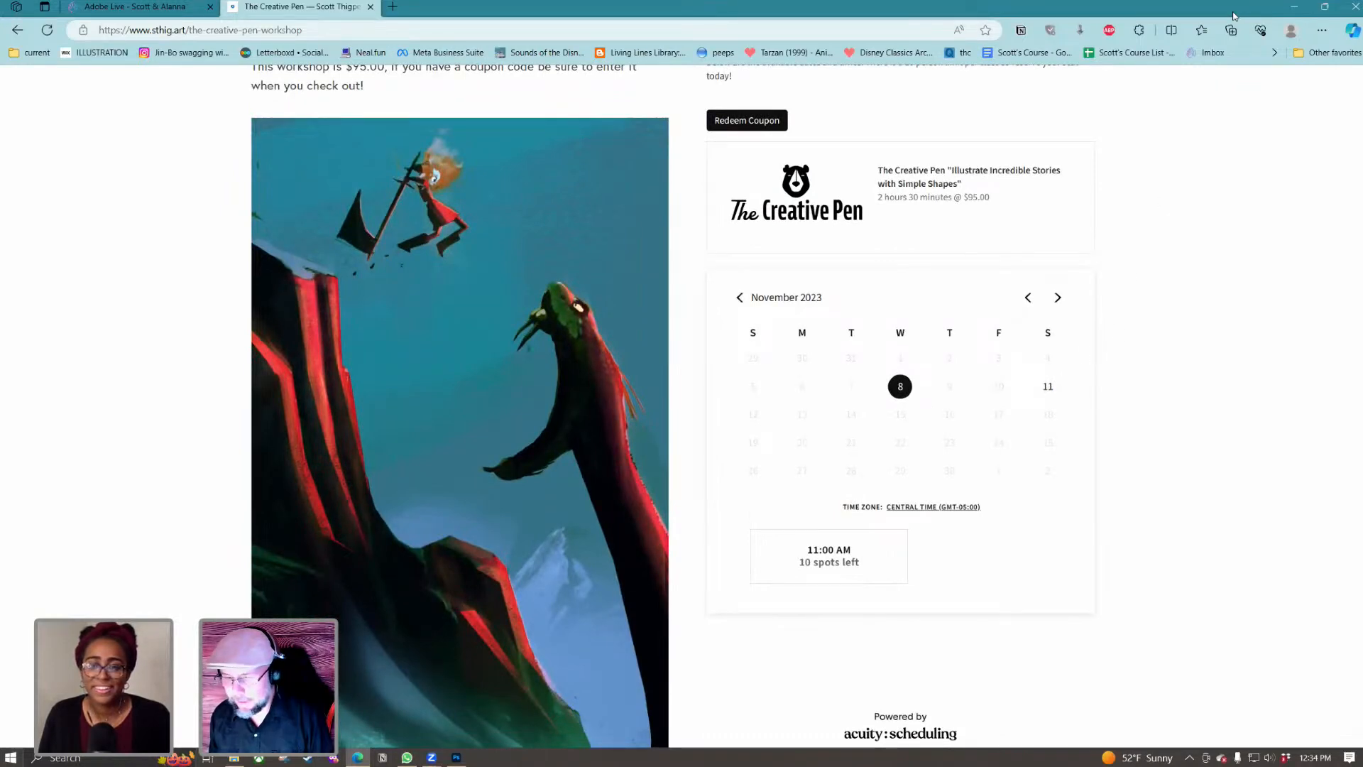
{"action": "left_click", "coordinate": [1294, 7]}
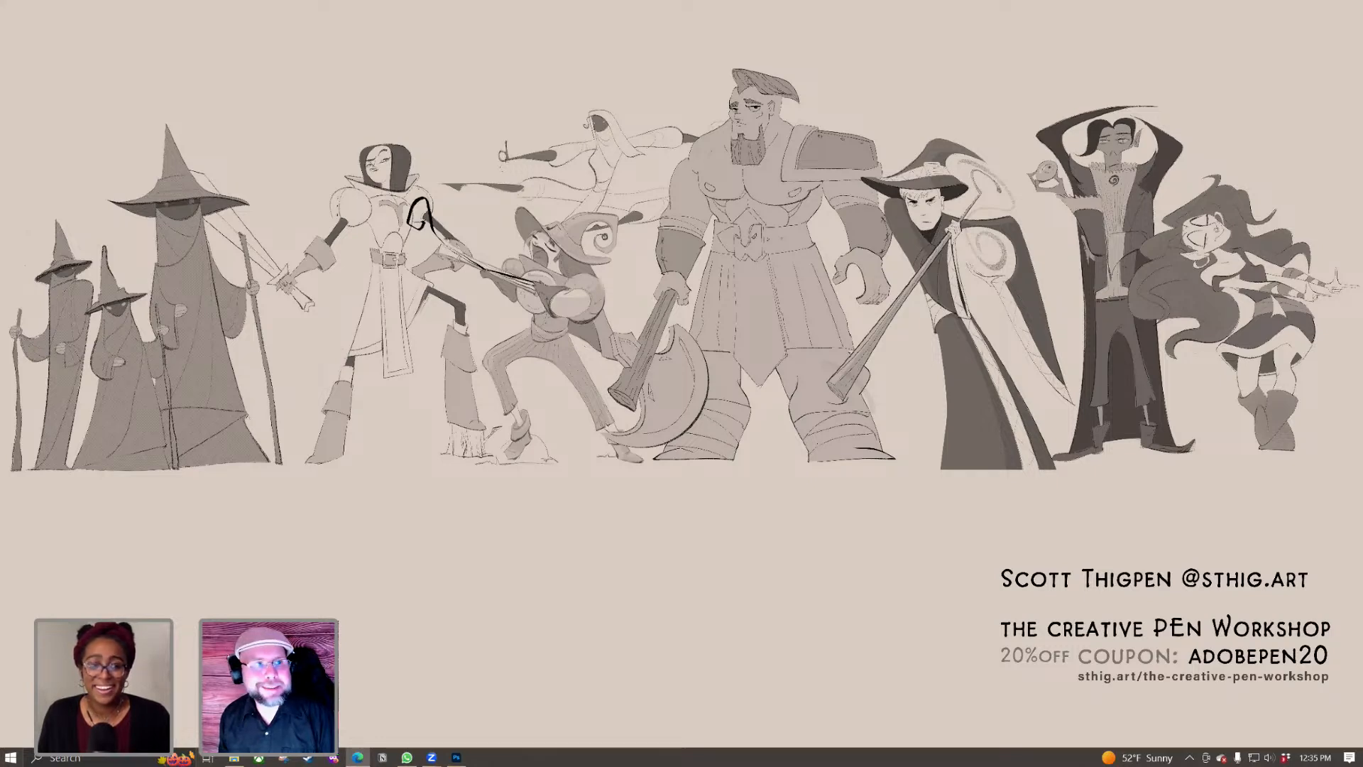
Step: Switch to Photoshop, add an empty layer above the Background, and arrange the workspace for drawing
{"action": "key", "text": "alt+Tab"}
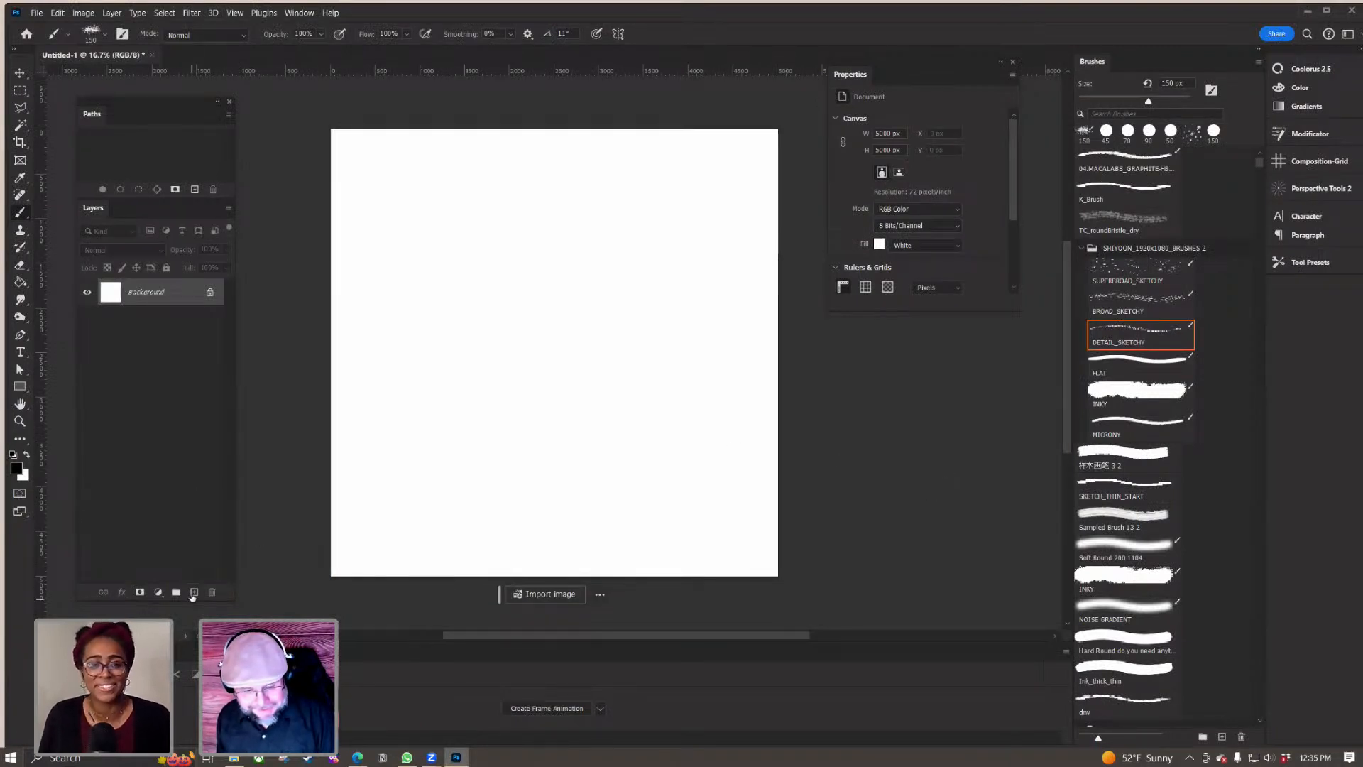
{"action": "left_click", "coordinate": [193, 591]}
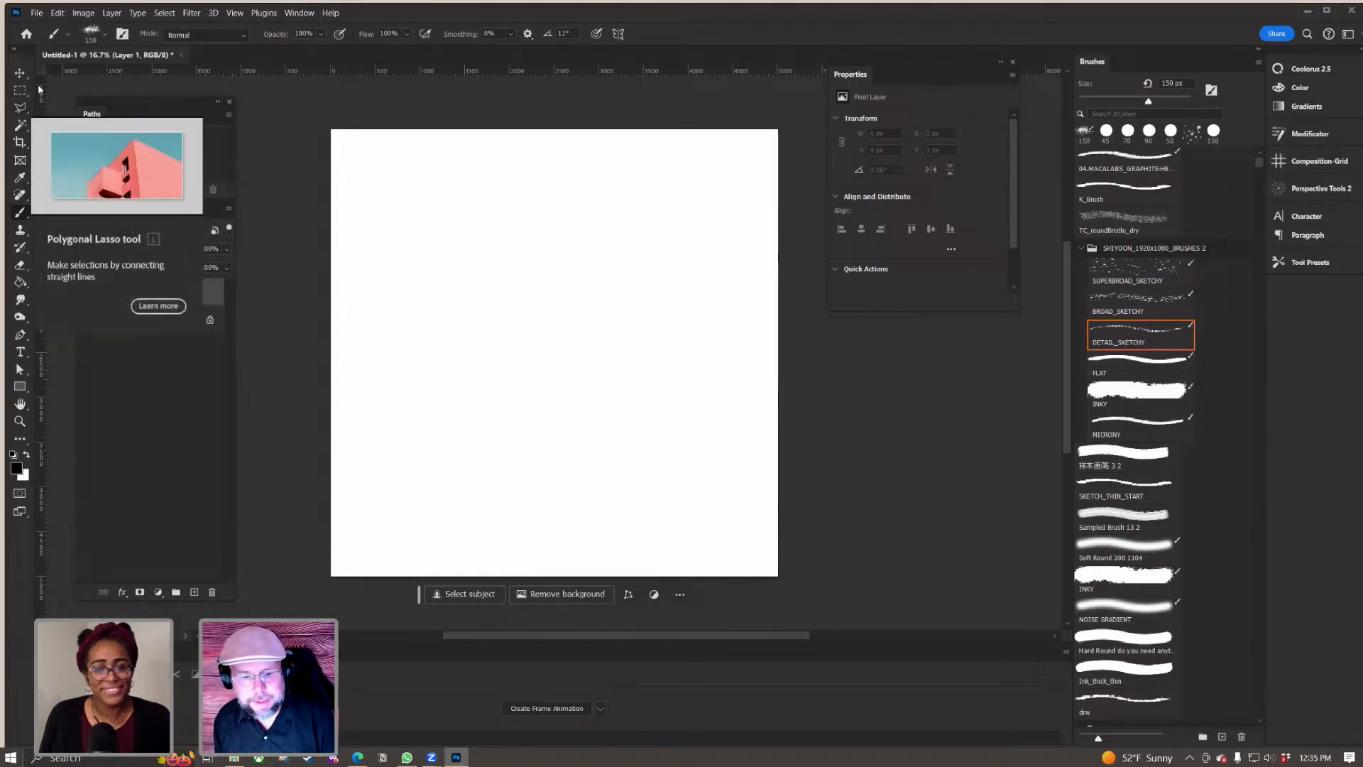
{"action": "double_click", "coordinate": [429, 18]}
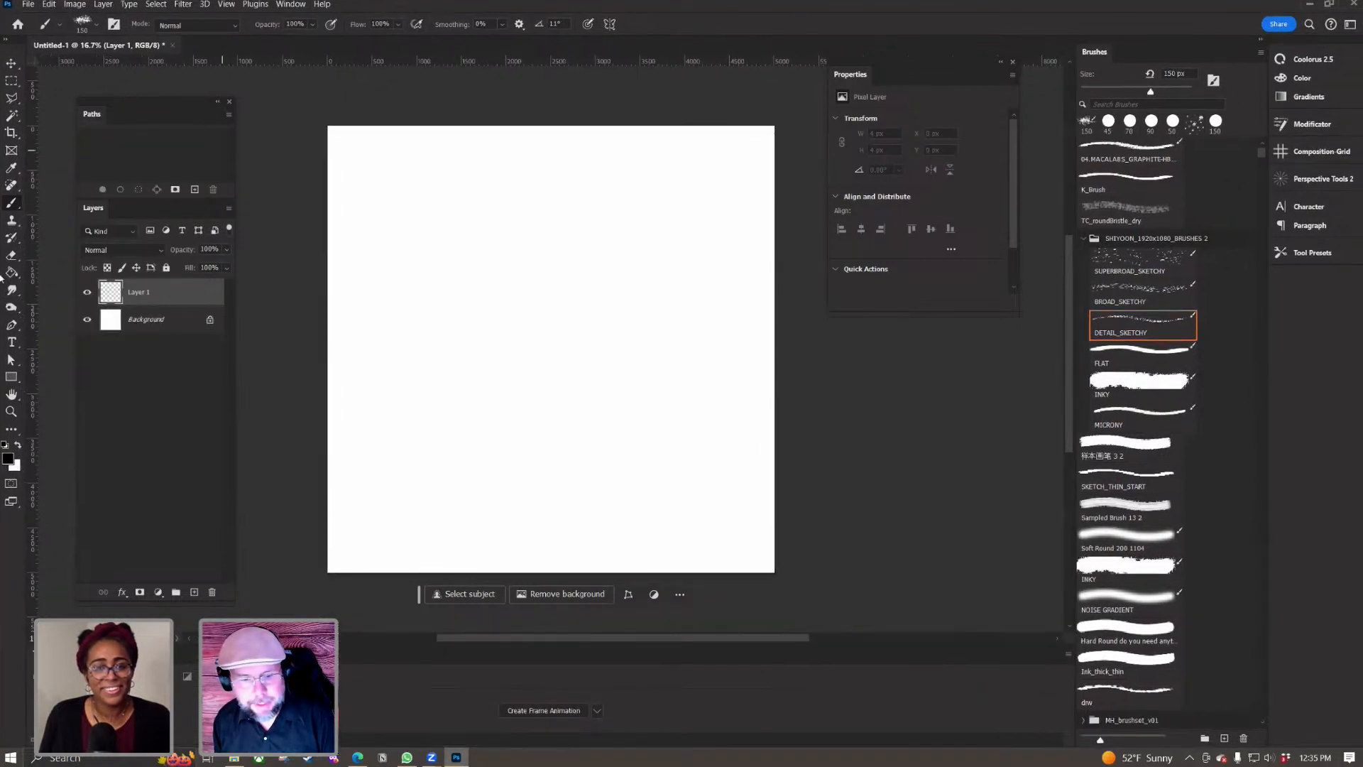
{"action": "left_click", "coordinate": [14, 100]}
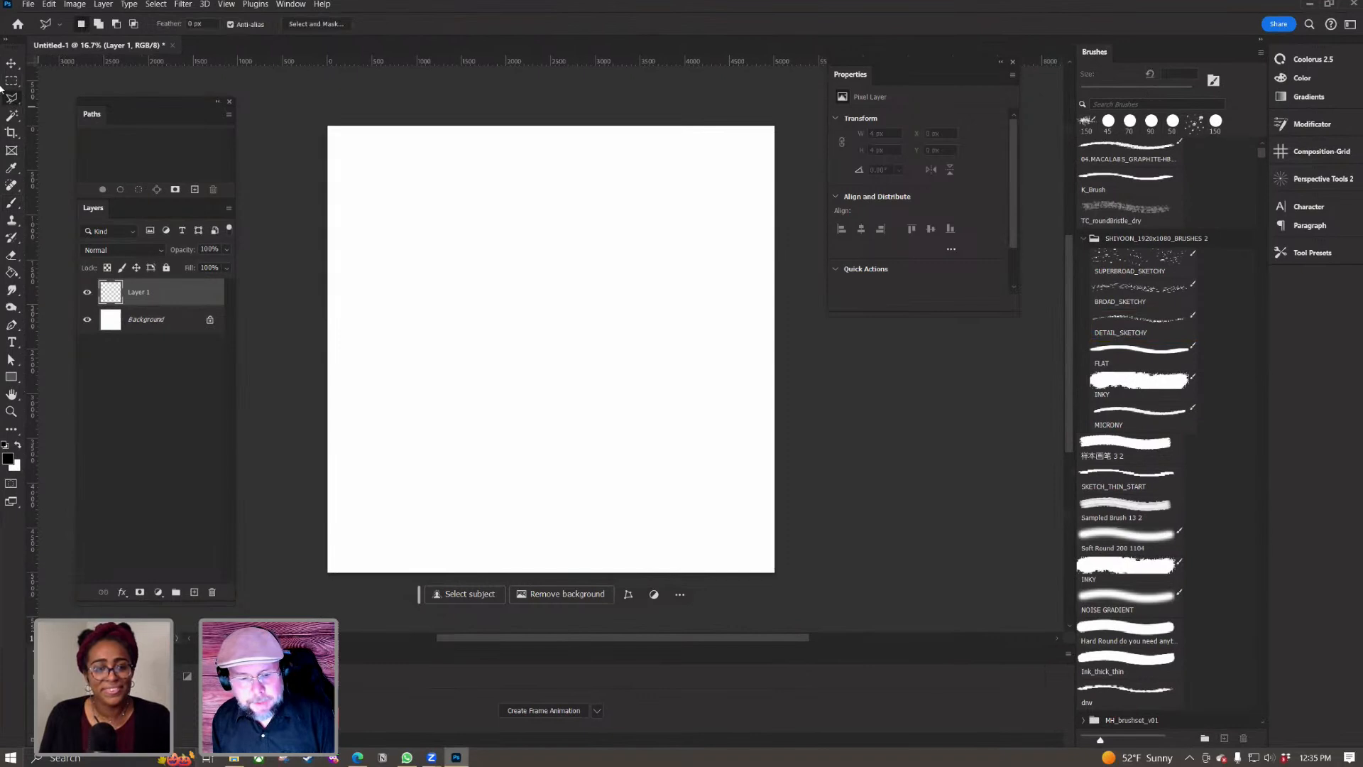
{"action": "left_click_drag", "start_coordinate": [147, 103], "coordinate": [133, 87]}
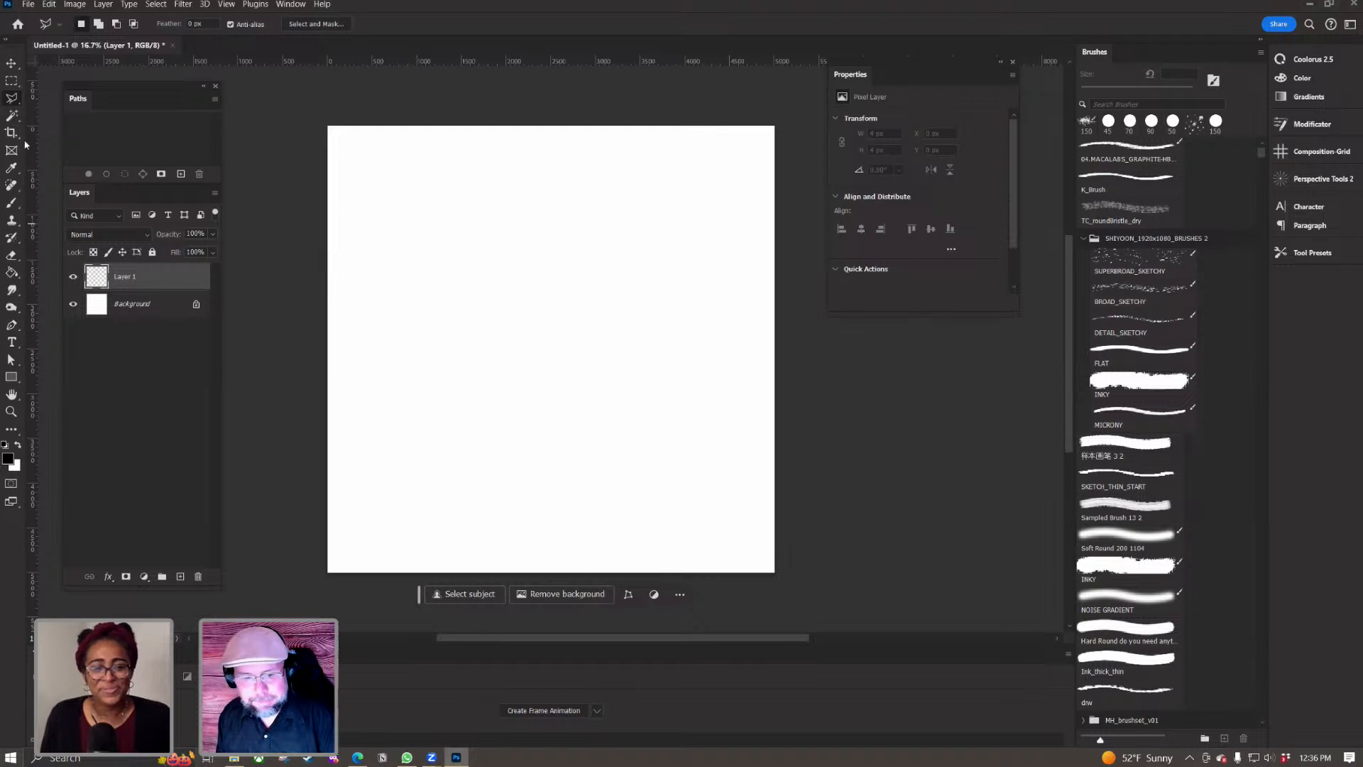
Step: Draw three separate irregular freehand Lasso selections: a notched rounded shape, a wide shape beneath it, and a tall tapering one
{"action": "right_click", "coordinate": [13, 98]}
{"action": "left_click", "coordinate": [67, 98]}
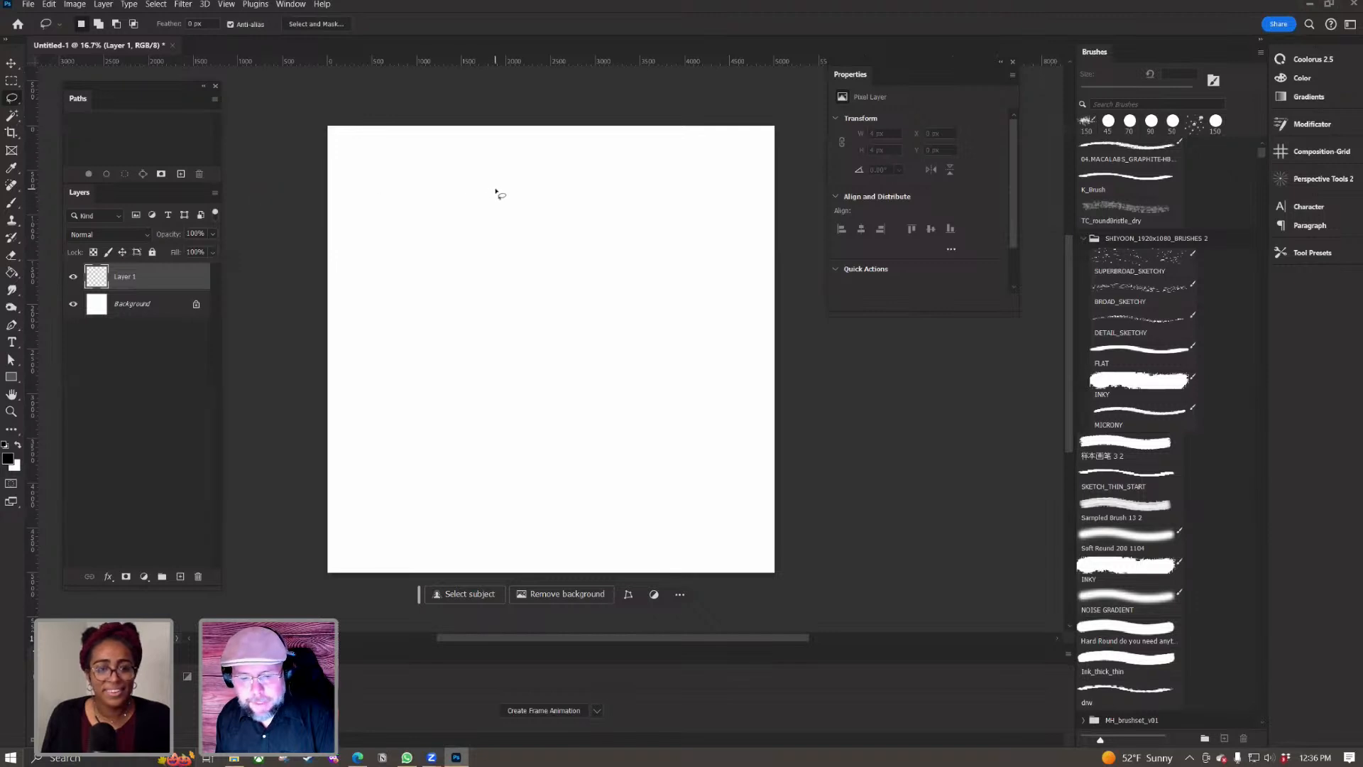
{"action": "mouse_move", "coordinate": [506, 171]}
{"action": "left_mouse_down"}
{"action": "mouse_move", "coordinate": [468, 304]}
{"action": "mouse_move", "coordinate": [466, 232]}
{"action": "mouse_move", "coordinate": [517, 201]}
{"action": "mouse_move", "coordinate": [572, 226]}
{"action": "mouse_move", "coordinate": [406, 154]}
{"action": "left_mouse_up"}
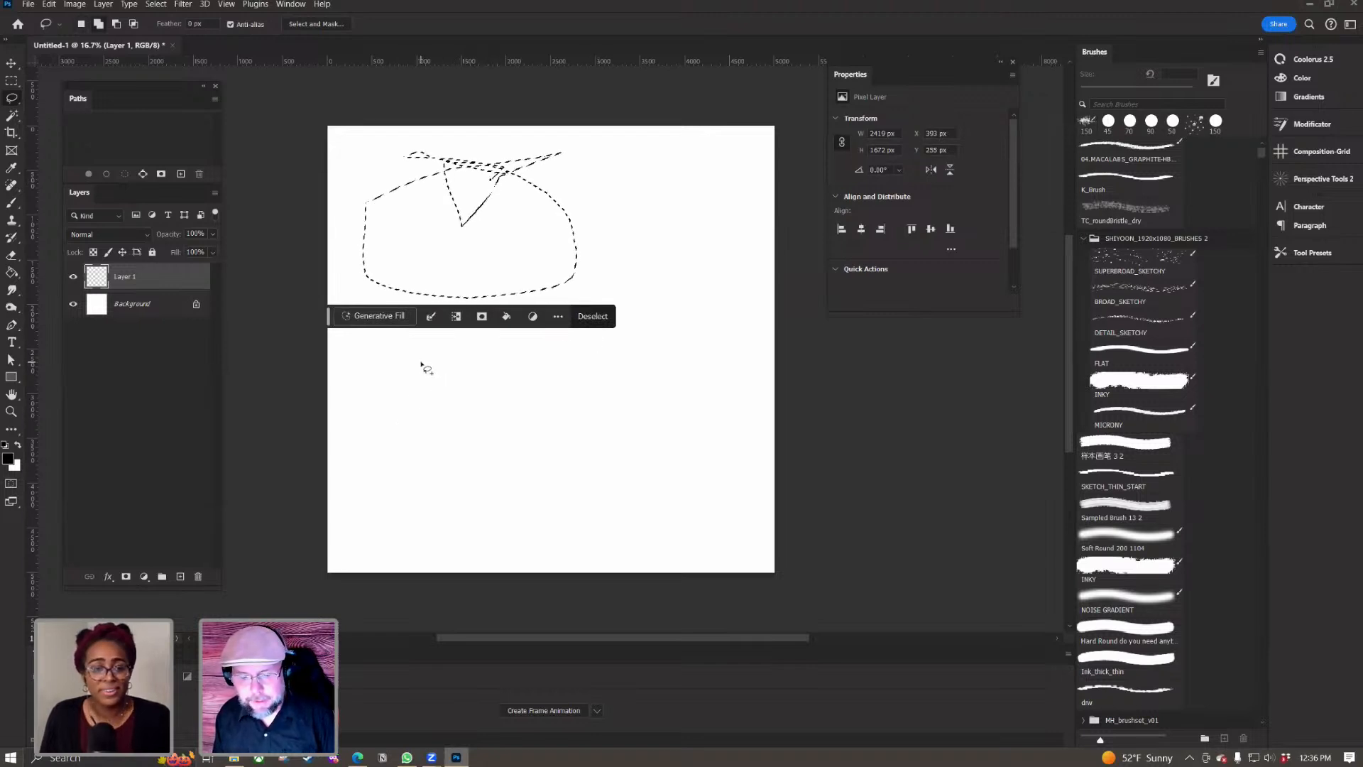
{"action": "mouse_move", "coordinate": [430, 365]}
{"action": "left_mouse_down"}
{"action": "mouse_move", "coordinate": [388, 383]}
{"action": "mouse_move", "coordinate": [404, 475]}
{"action": "mouse_move", "coordinate": [513, 533]}
{"action": "mouse_move", "coordinate": [640, 451]}
{"action": "mouse_move", "coordinate": [550, 380]}
{"action": "mouse_move", "coordinate": [454, 389]}
{"action": "mouse_move", "coordinate": [469, 351]}
{"action": "mouse_move", "coordinate": [409, 345]}
{"action": "mouse_move", "coordinate": [397, 429]}
{"action": "left_mouse_up"}
{"action": "mouse_move", "coordinate": [680, 159]}
{"action": "left_mouse_down"}
{"action": "mouse_move", "coordinate": [627, 197]}
{"action": "mouse_move", "coordinate": [616, 265]}
{"action": "mouse_move", "coordinate": [691, 333]}
{"action": "mouse_move", "coordinate": [723, 506]}
{"action": "mouse_move", "coordinate": [735, 282]}
{"action": "mouse_move", "coordinate": [711, 247]}
{"action": "mouse_move", "coordinate": [719, 182]}
{"action": "mouse_move", "coordinate": [652, 156]}
{"action": "left_mouse_up"}
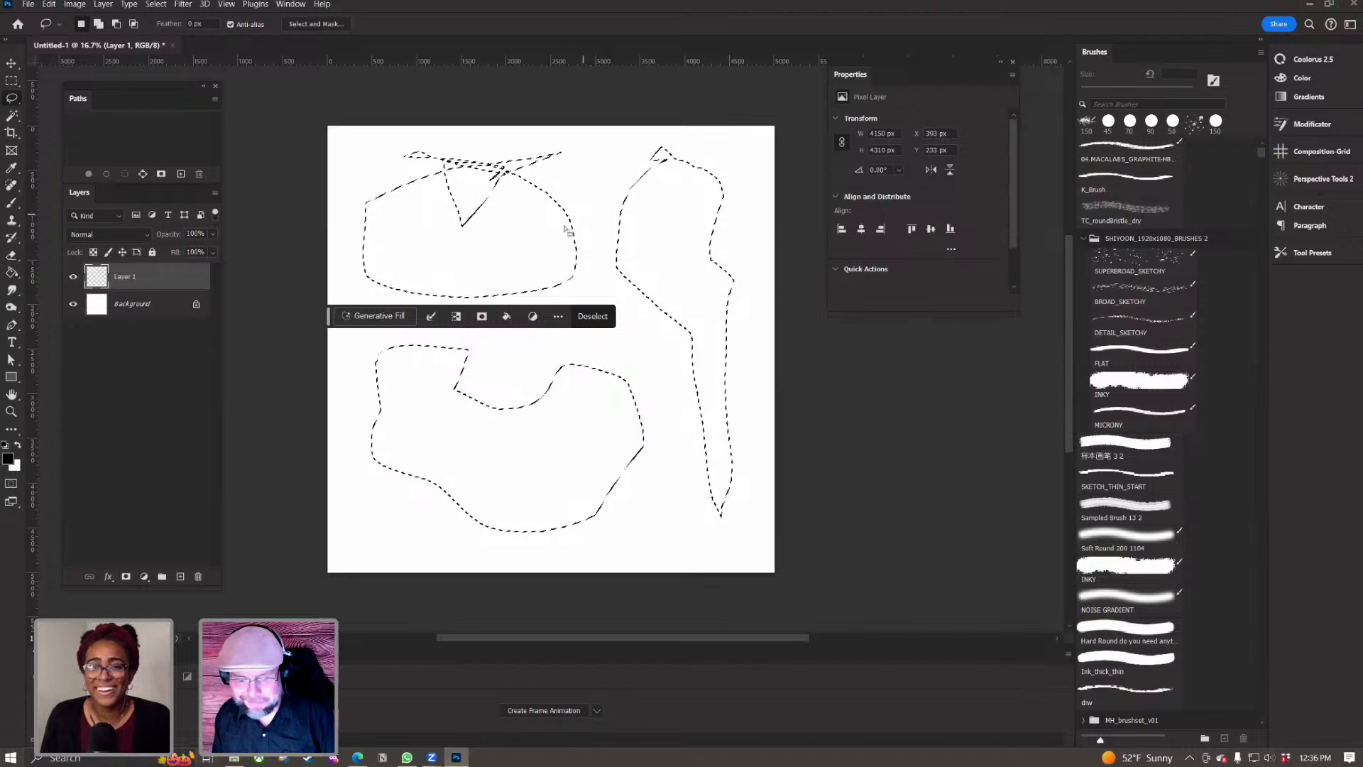
Step: Fill all three selected shapes on Layer 1 with bright green, RGB 62, 223, 31
{"action": "left_click", "coordinate": [9, 460]}
{"action": "left_click_drag", "start_coordinate": [1159, 582], "coordinate": [1159, 538]}
{"action": "left_click", "coordinate": [1147, 516]}
{"action": "left_click_drag", "start_coordinate": [1017, 526], "coordinate": [986, 533]}
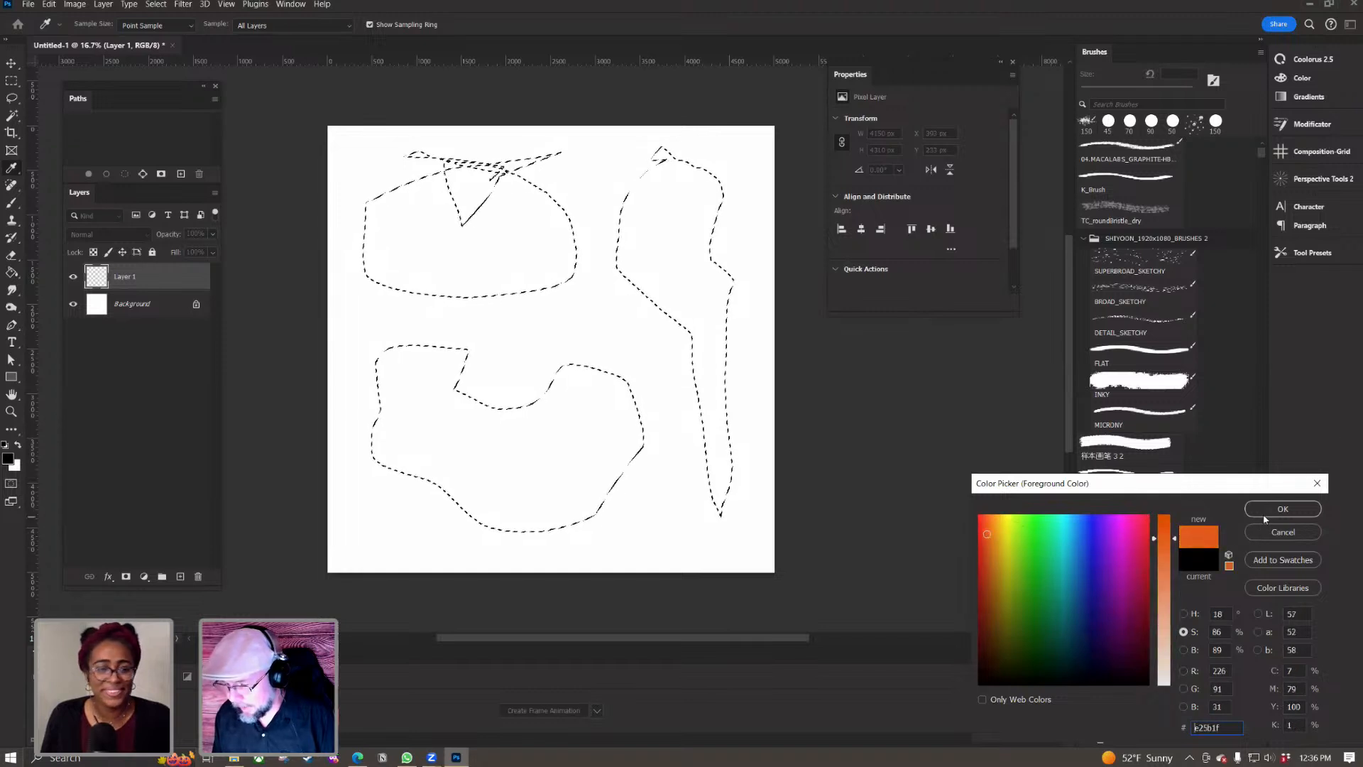
{"action": "left_click", "coordinate": [1025, 556]}
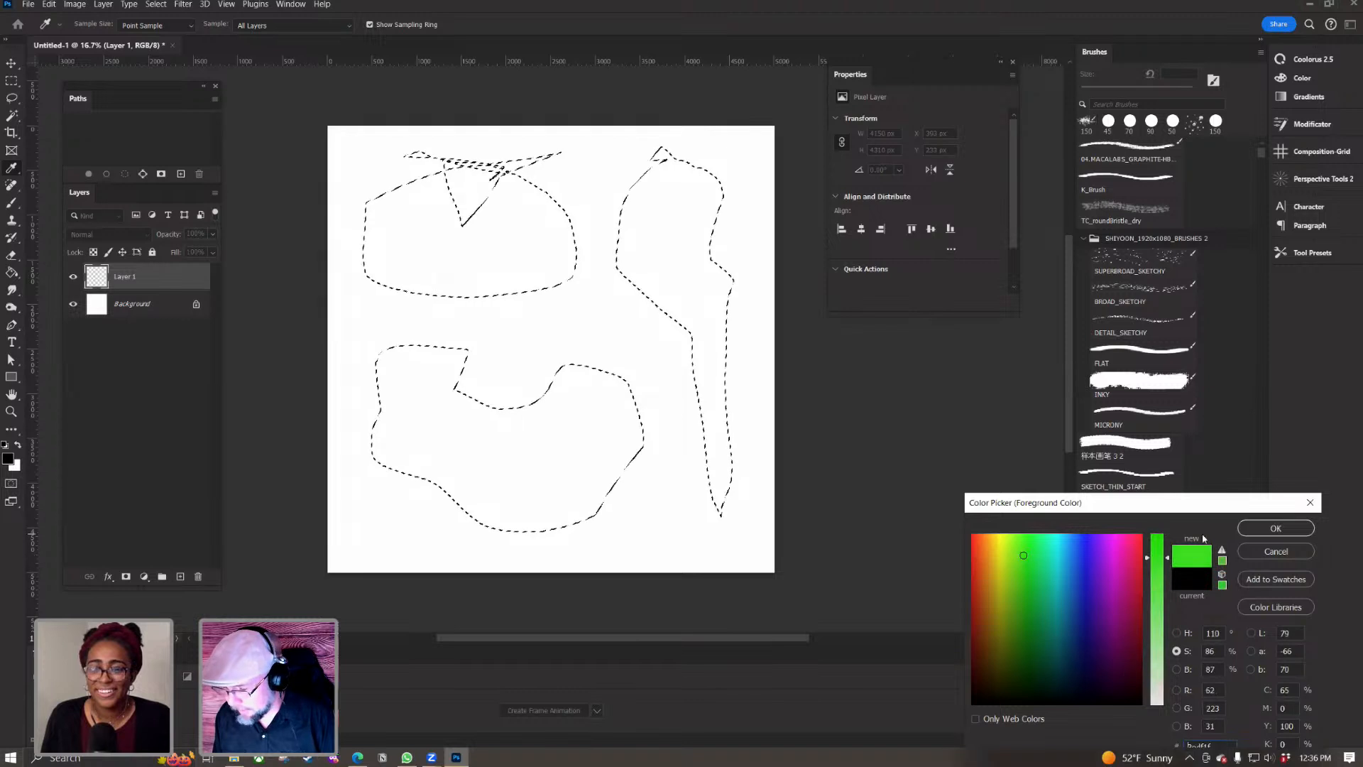
{"action": "left_click", "coordinate": [1275, 528]}
{"action": "key", "text": "g"}
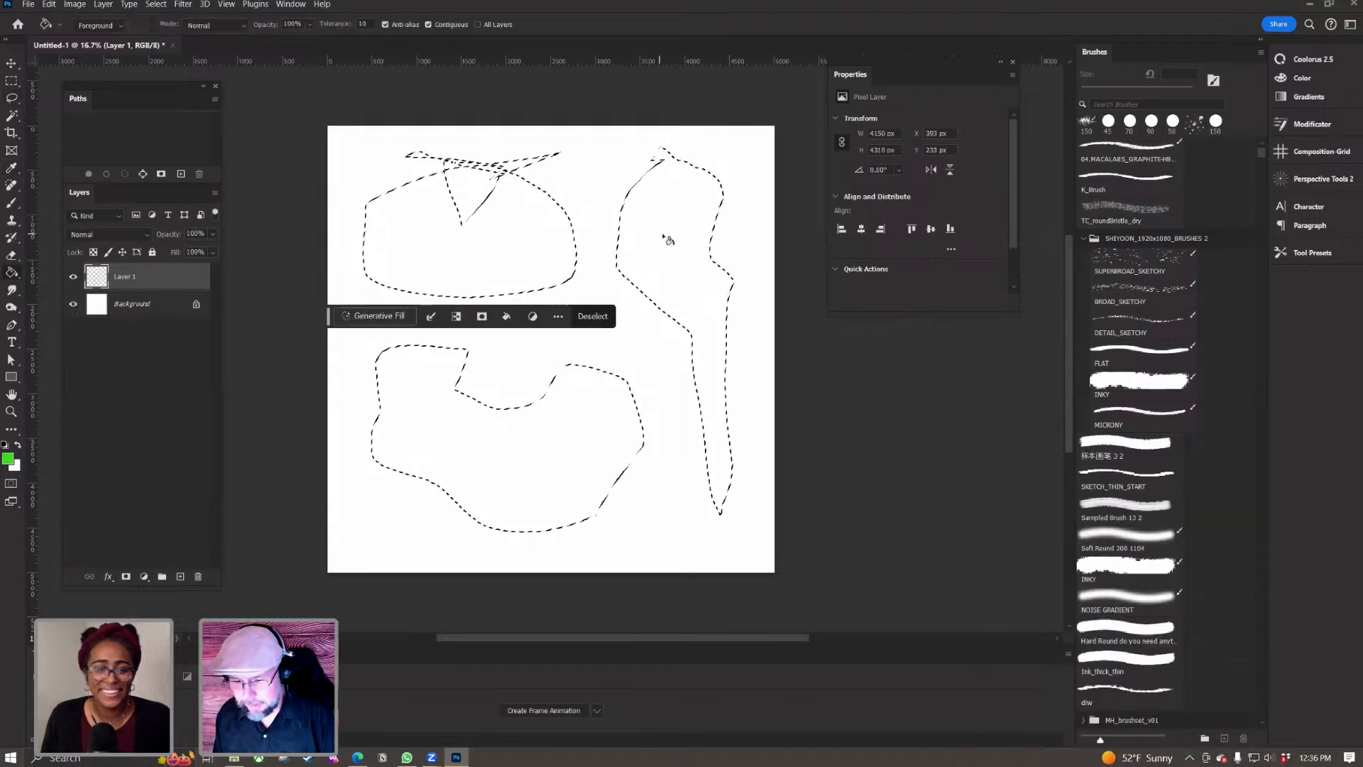
{"action": "left_click", "coordinate": [667, 240]}
Step: Recolor the notched upper-left shape with a purple Paint Bucket fill
{"action": "left_click", "coordinate": [8, 459]}
{"action": "left_click_drag", "start_coordinate": [1074, 547], "coordinate": [1097, 535]}
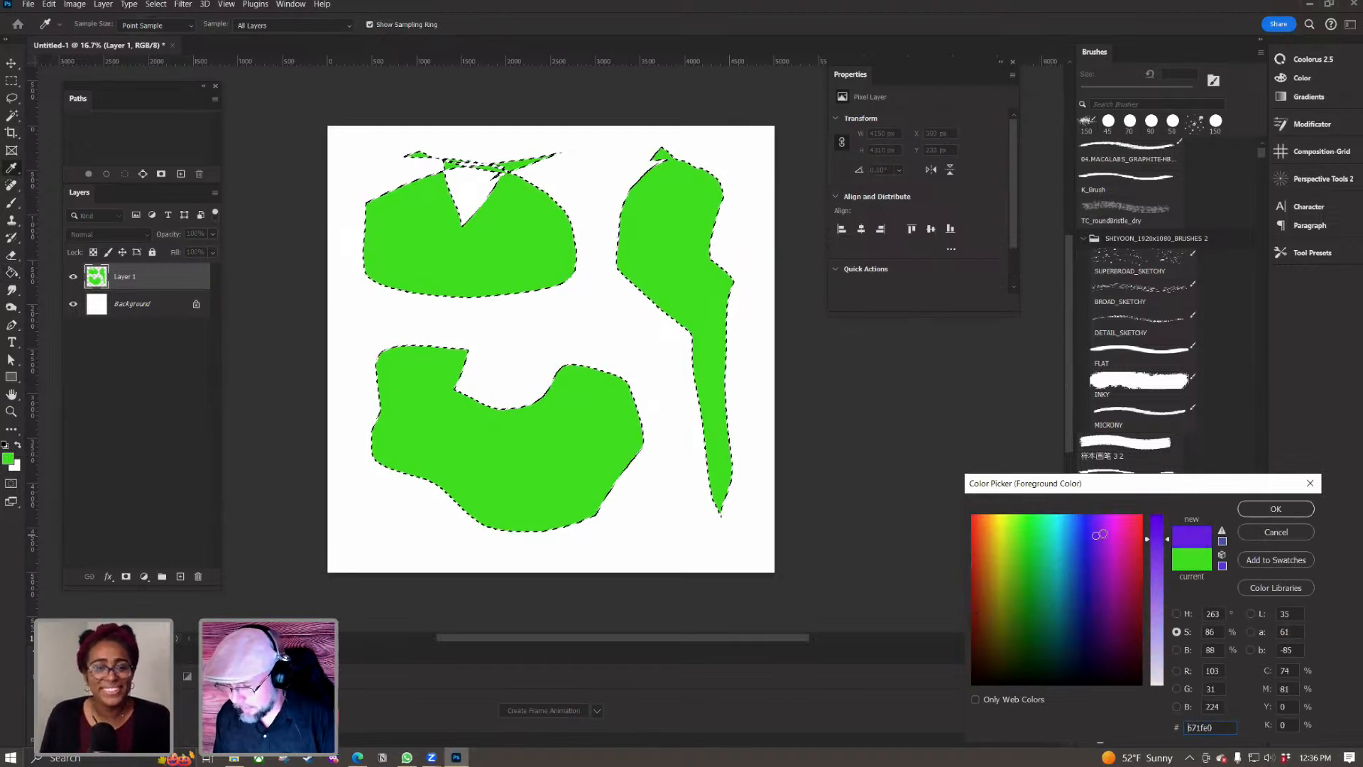
{"action": "left_click", "coordinate": [1276, 509]}
{"action": "left_click", "coordinate": [487, 256]}
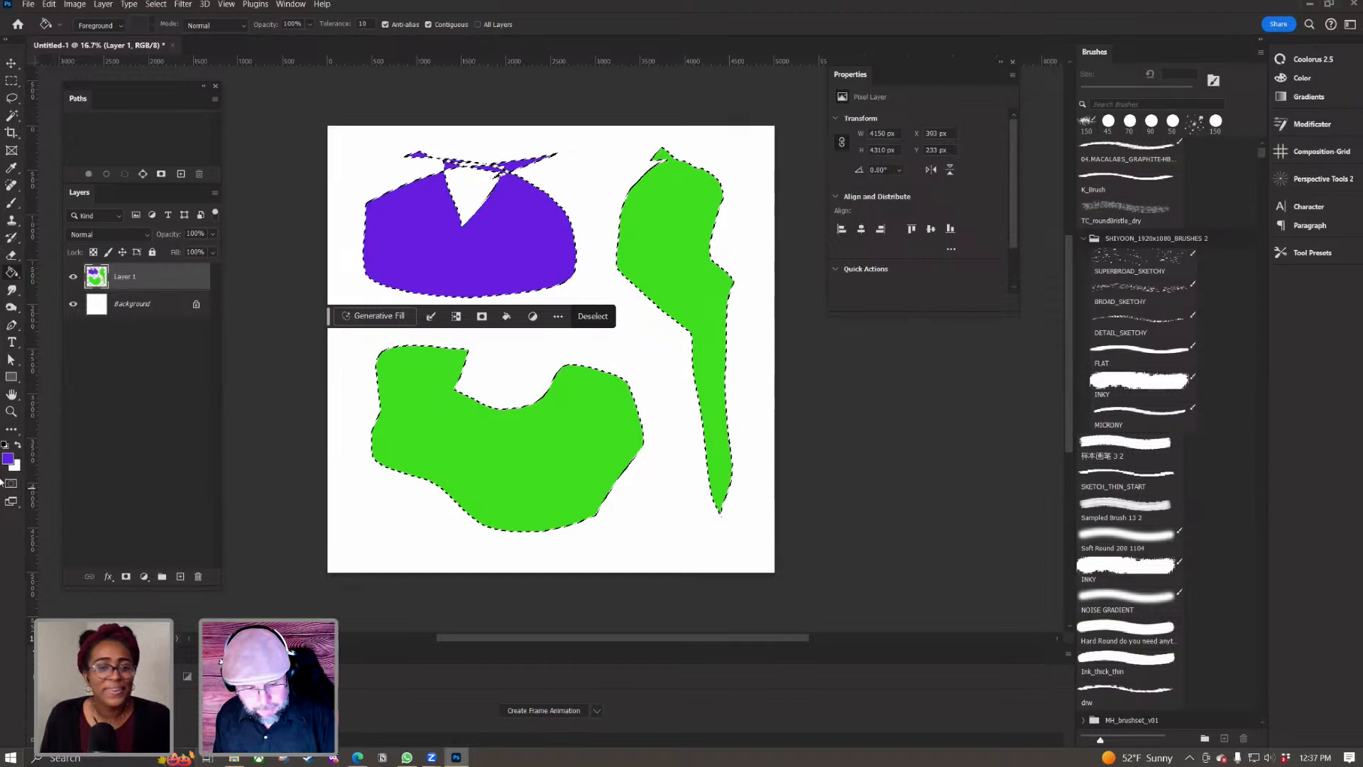
Step: Recolor the wide lower shape with teal #16a09b and clear the selection
{"action": "left_click", "coordinate": [8, 458]}
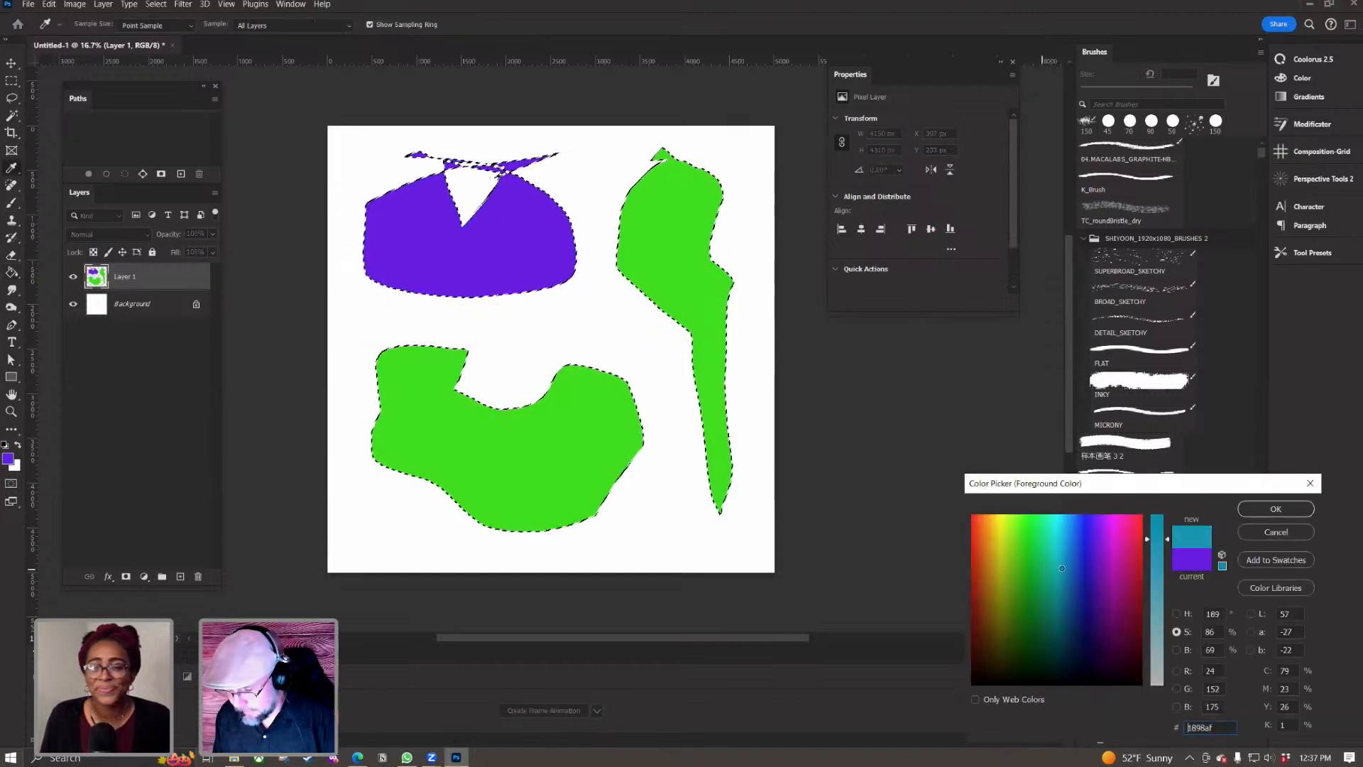
{"action": "left_click", "coordinate": [1276, 509]}
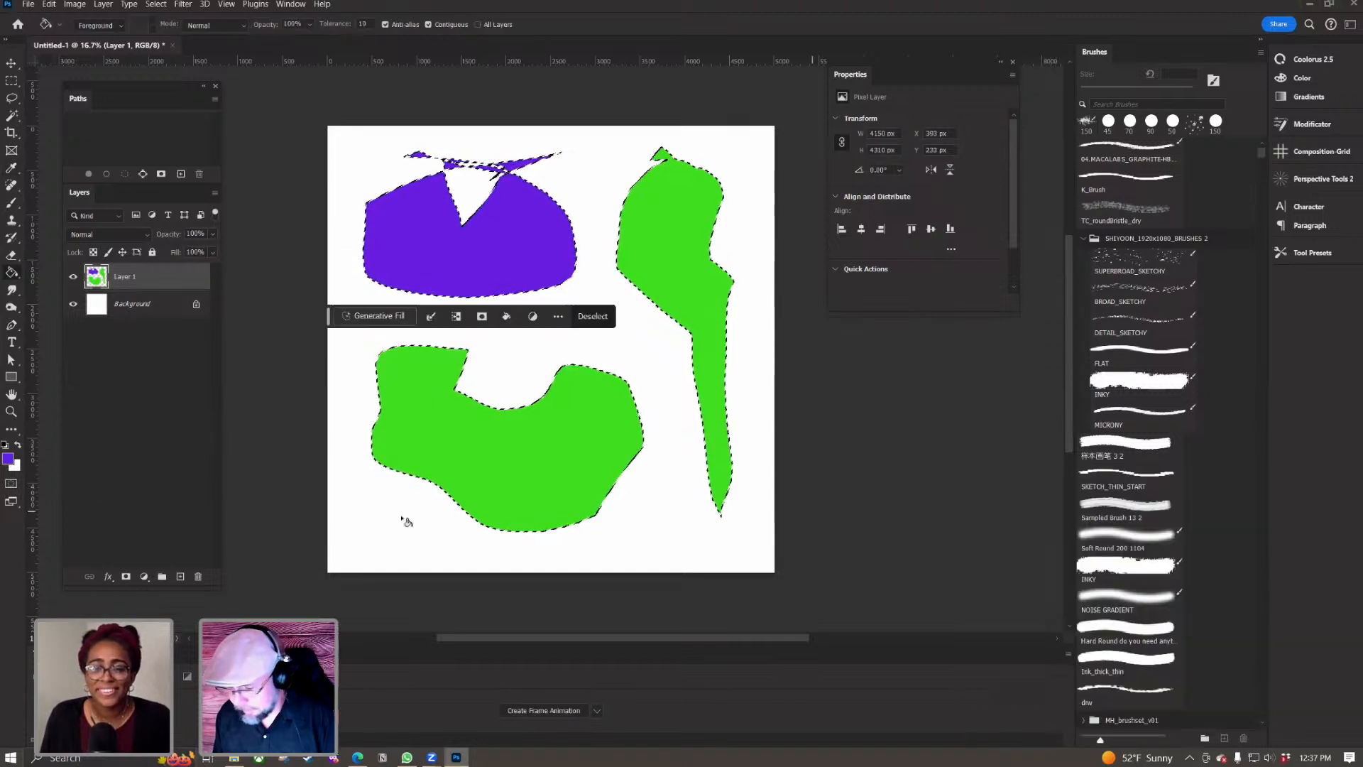
{"action": "left_click", "coordinate": [487, 478]}
{"action": "key", "text": "ctrl+d"}
{"action": "key", "text": "z"}
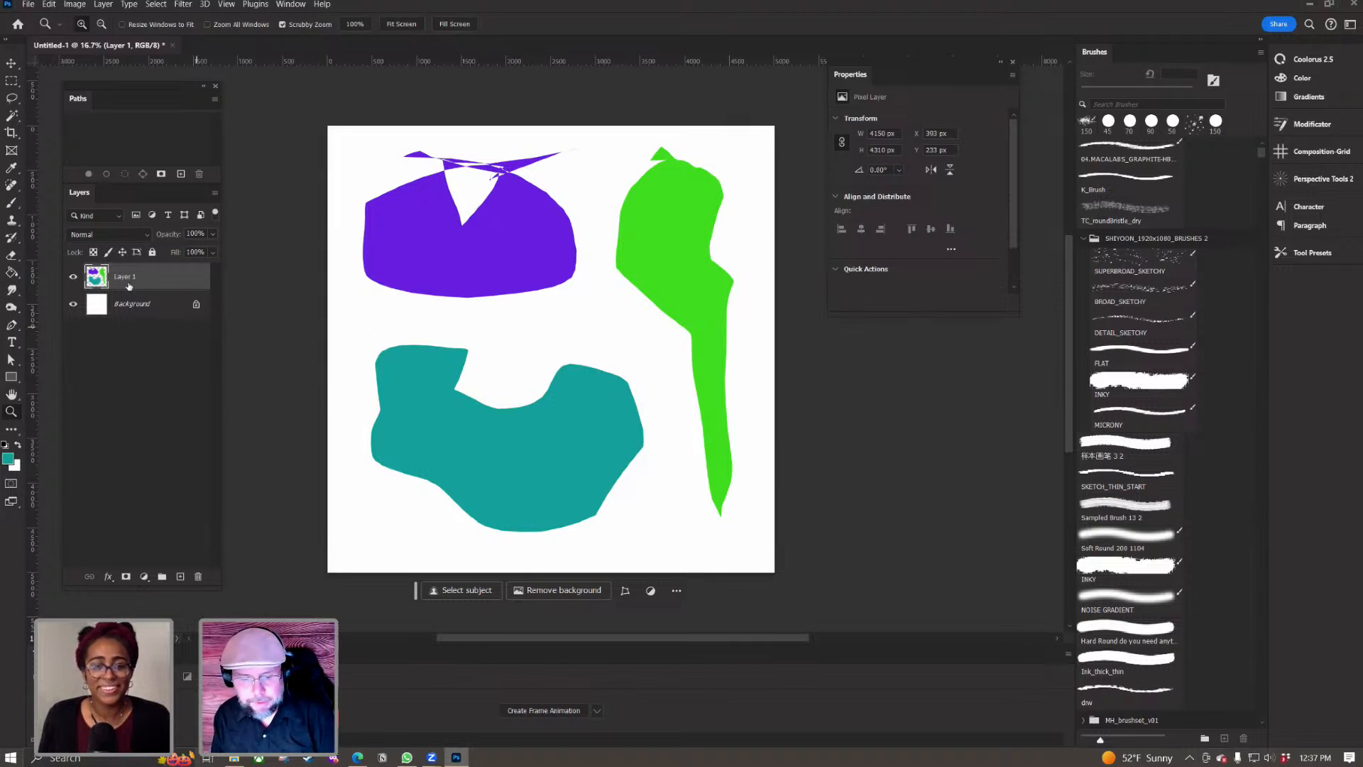
Step: Add another empty layer above the shapes and save the document to Creative Cloud as shapedesign
{"action": "left_click", "coordinate": [181, 578]}
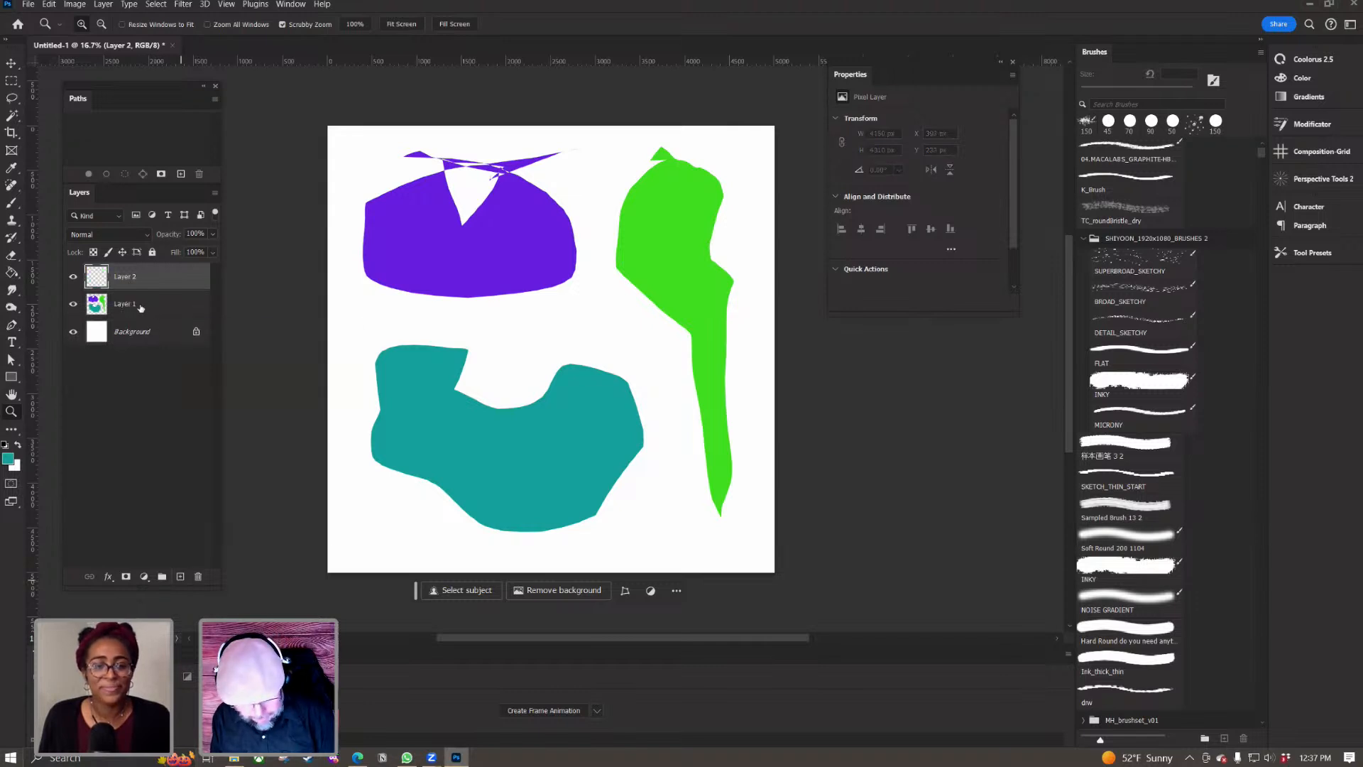
{"action": "key", "text": "ctrl+s"}
{"action": "left_click", "coordinate": [294, 138]}
{"action": "key", "text": "ctrl+a"}
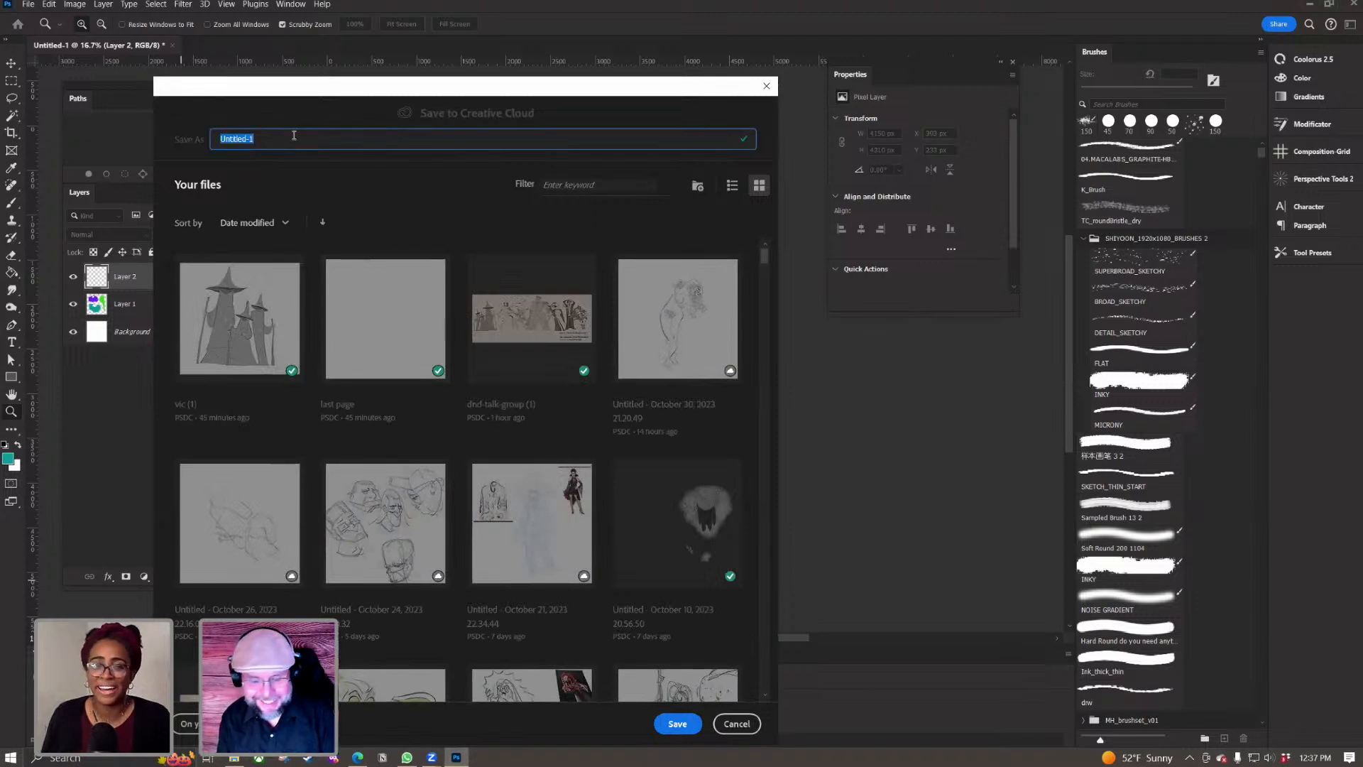
{"action": "type", "text": "shapedesign"}
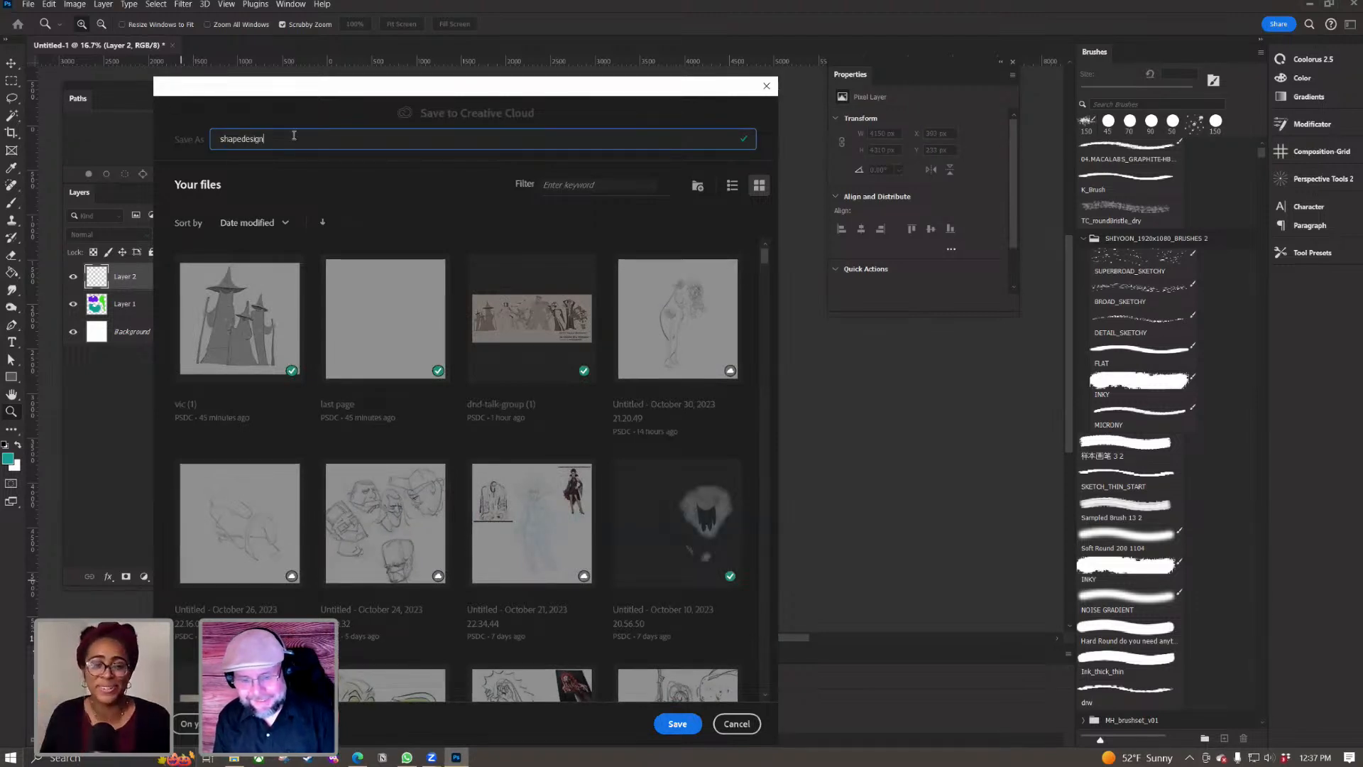
{"action": "key", "text": "Return"}
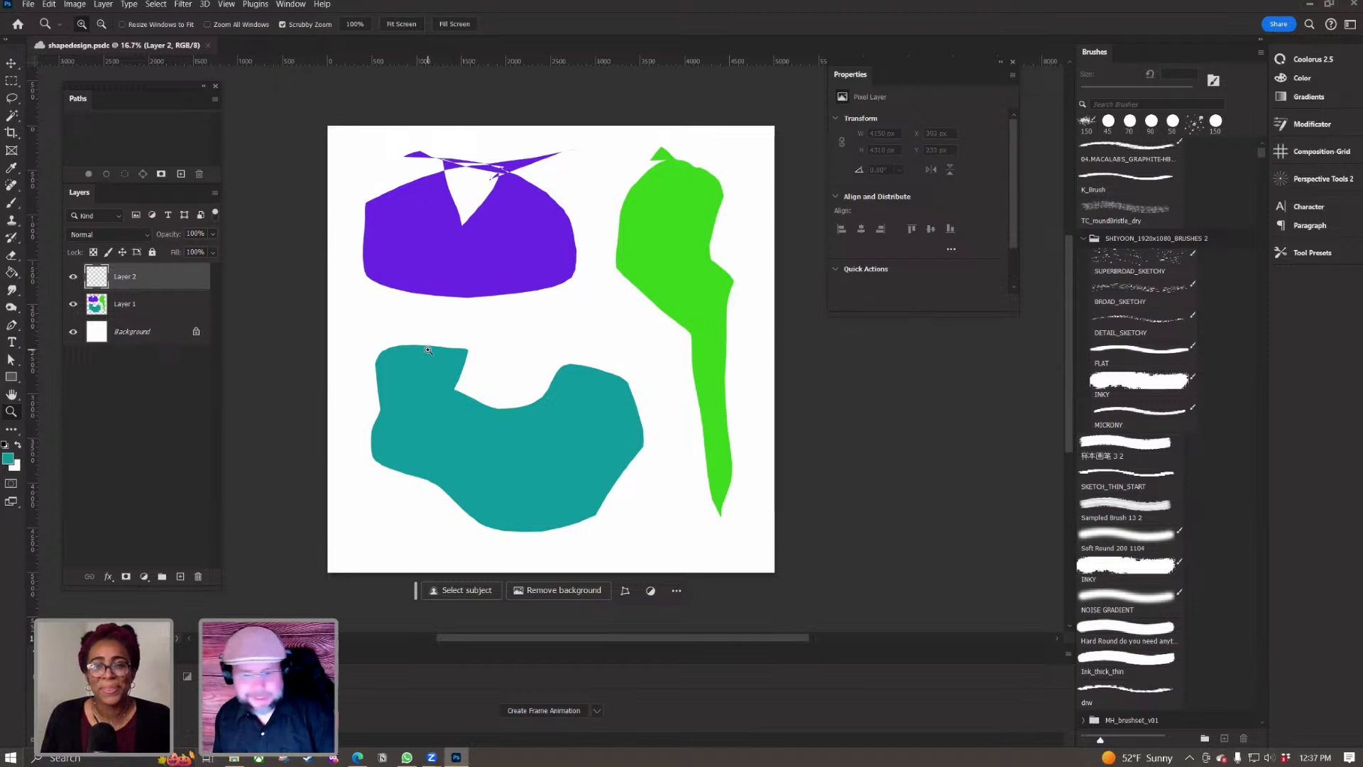
Step: Lower the opacity of Layer 1, which holds the colored shapes, to 51%
{"action": "left_click", "coordinate": [162, 311]}
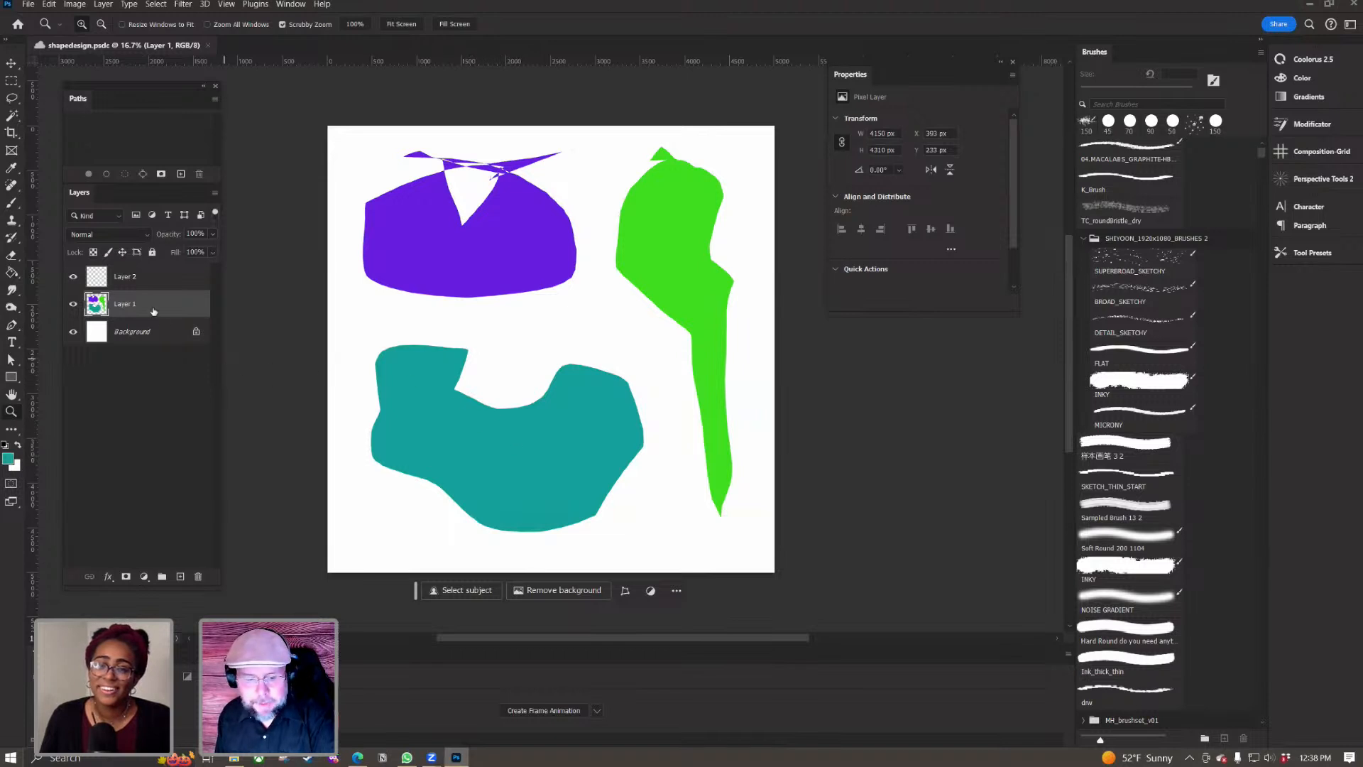
{"action": "left_click", "coordinate": [146, 279]}
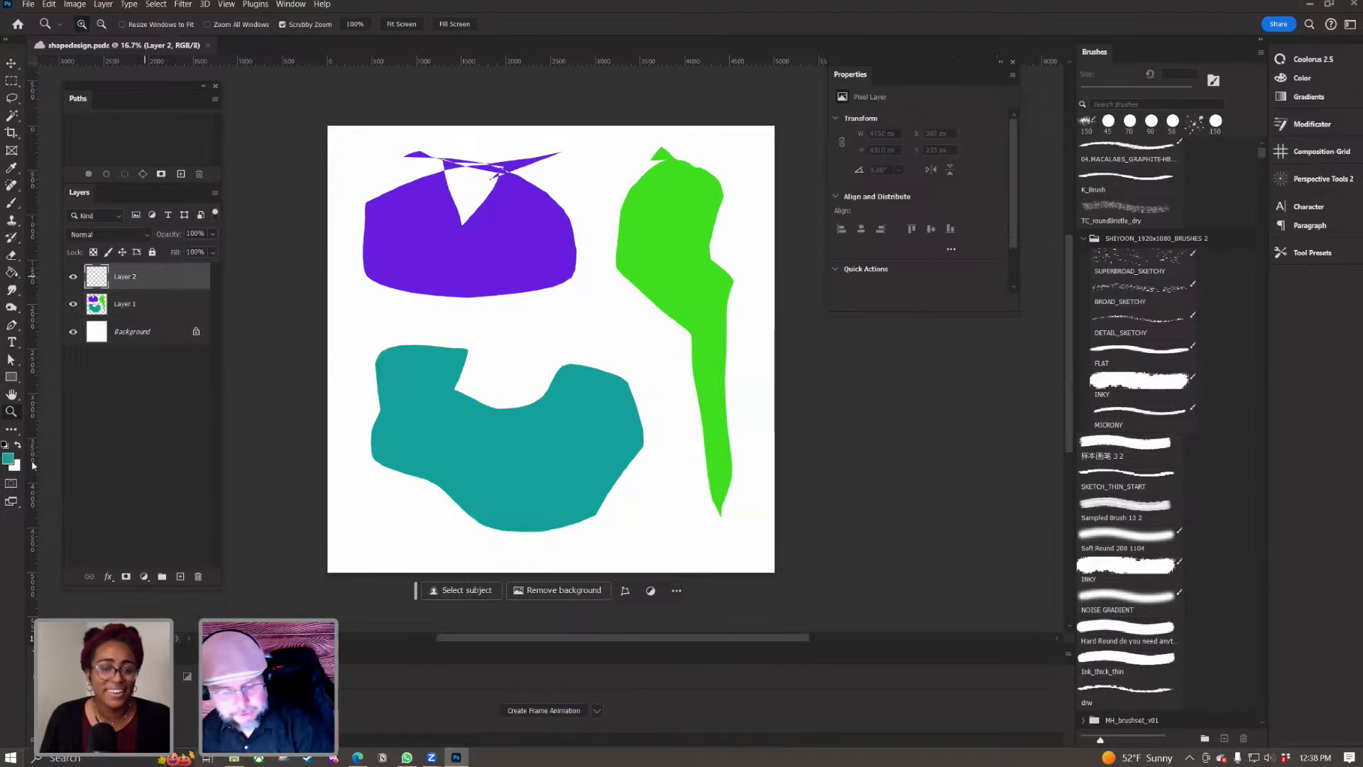
{"action": "left_click", "coordinate": [136, 299]}
{"action": "left_click_drag", "start_coordinate": [176, 242], "coordinate": [142, 250]}
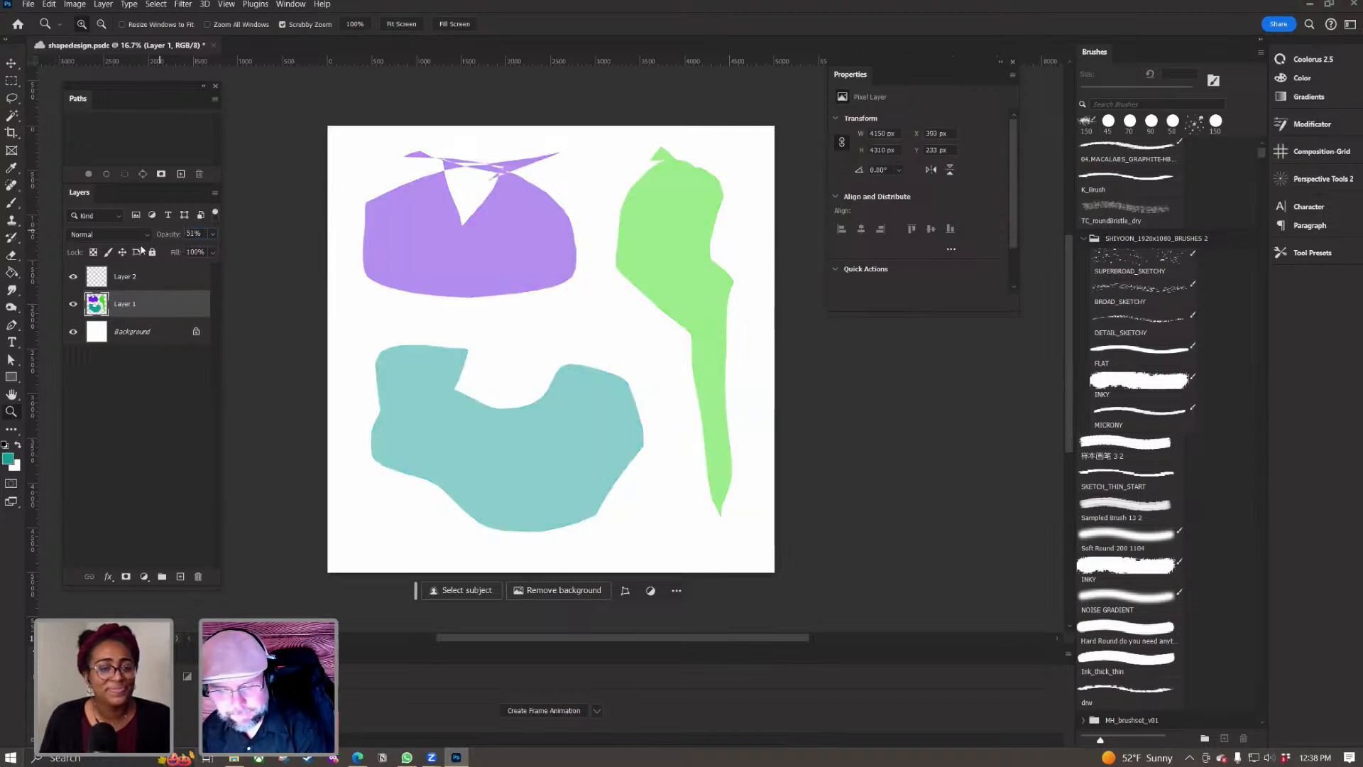
Step: Make Layer 2 active and set up the DETAIL_SKETCHY brush at 175 px with black as the foreground color
{"action": "left_click", "coordinate": [121, 283]}
{"action": "left_click", "coordinate": [9, 458]}
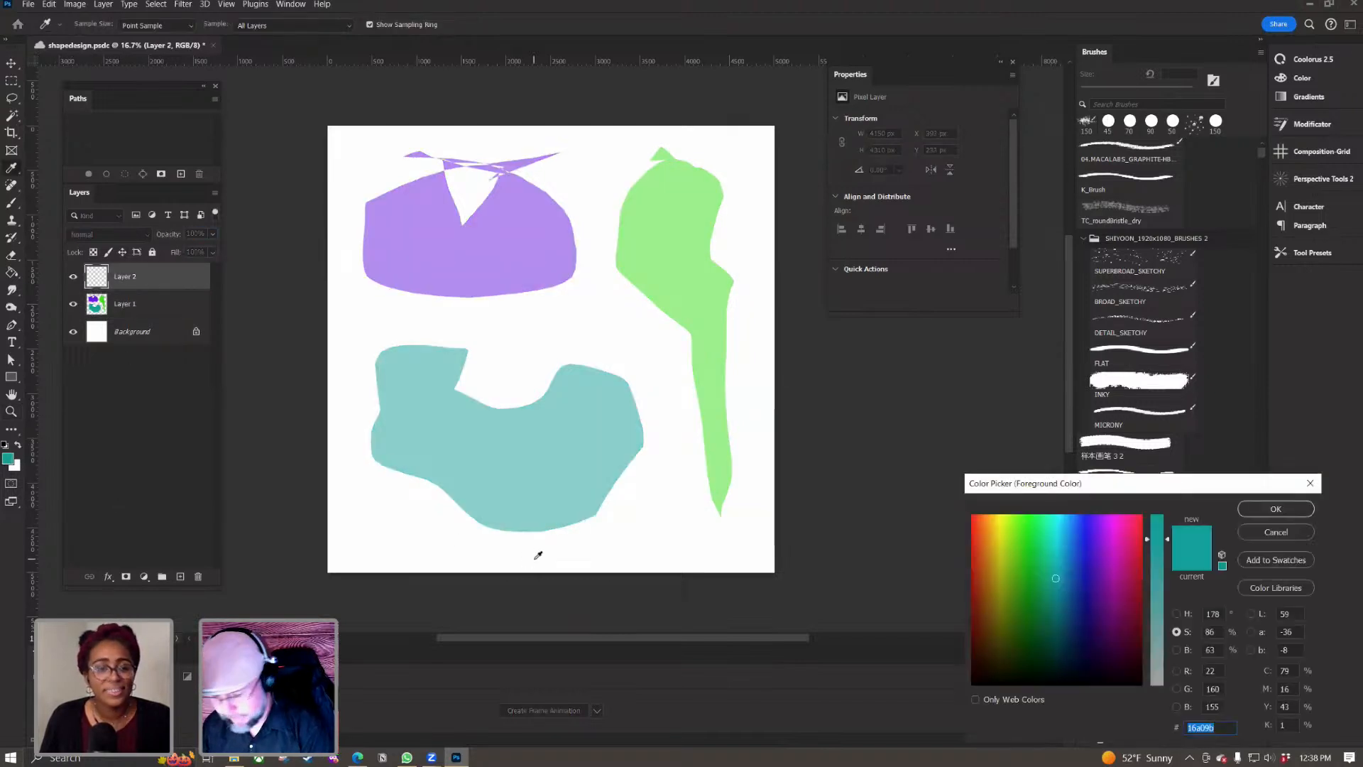
{"action": "left_click", "coordinate": [1248, 509]}
{"action": "key", "text": "b"}
{"action": "key", "text": "bracketleft"}
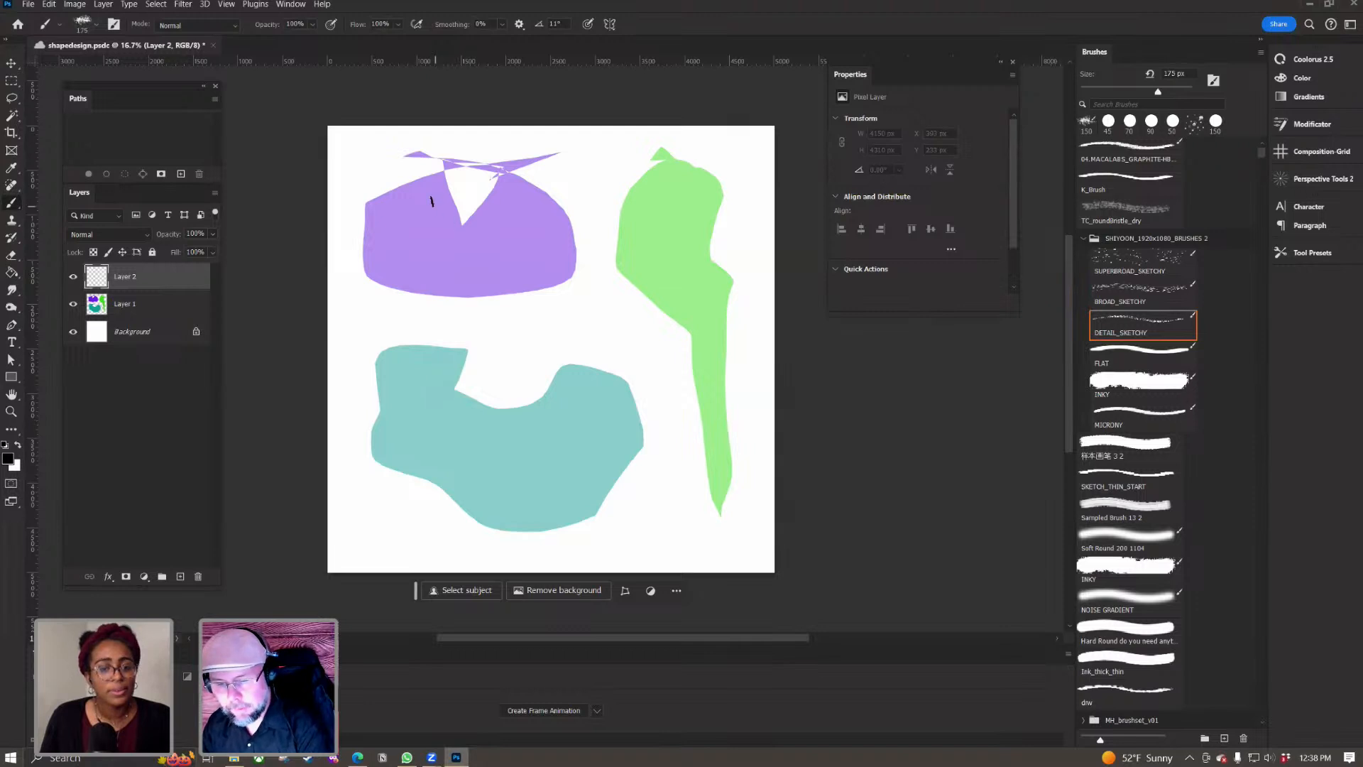
Step: Trace loose black brush outlines around the purple, green and teal shapes on Layer 2
{"action": "mouse_move", "coordinate": [448, 179]}
{"action": "left_mouse_down"}
{"action": "mouse_move", "coordinate": [562, 201]}
{"action": "mouse_move", "coordinate": [433, 176]}
{"action": "left_mouse_up"}
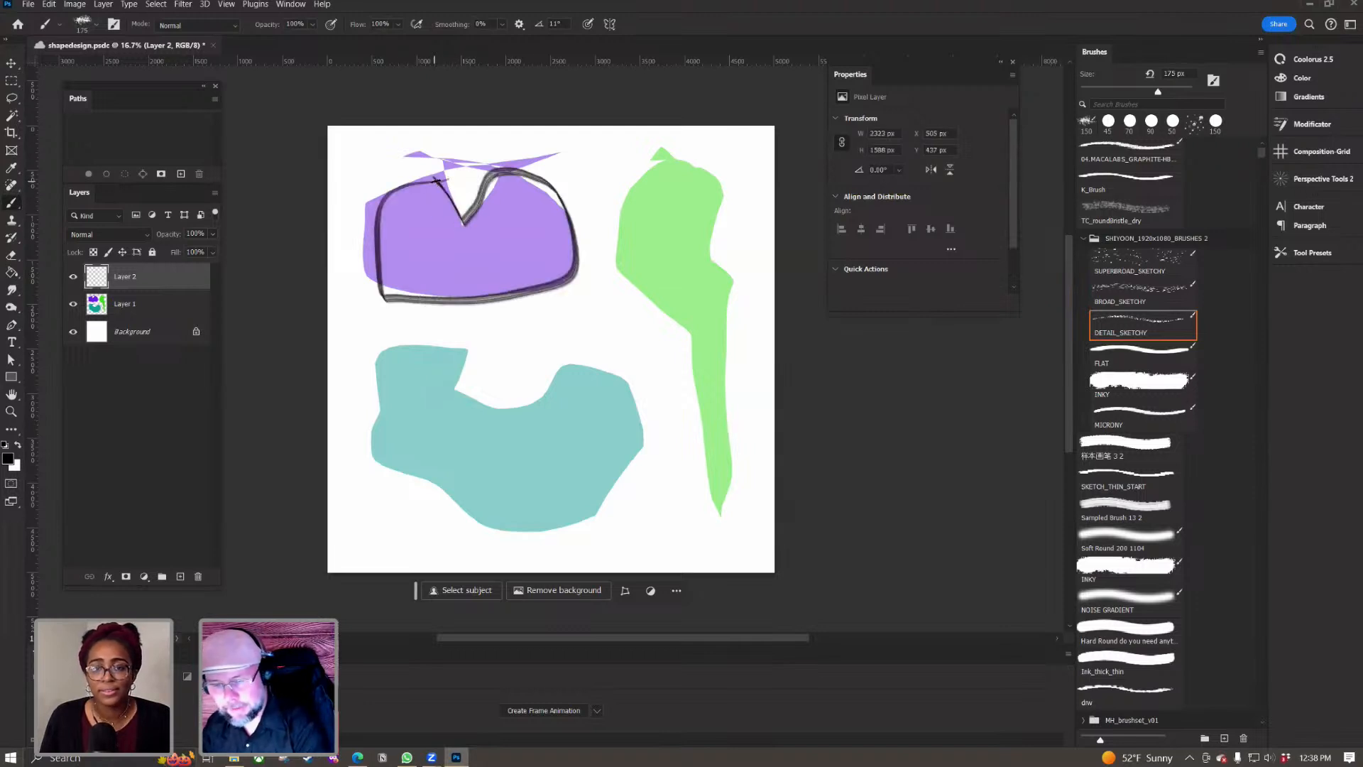
{"action": "mouse_move", "coordinate": [643, 160]}
{"action": "left_mouse_down"}
{"action": "mouse_move", "coordinate": [609, 255]}
{"action": "mouse_move", "coordinate": [744, 478]}
{"action": "left_mouse_up"}
{"action": "left_click_drag", "start_coordinate": [742, 267], "coordinate": [637, 164]}
{"action": "mouse_move", "coordinate": [384, 351]}
{"action": "left_mouse_down"}
{"action": "mouse_move", "coordinate": [463, 385]}
{"action": "mouse_move", "coordinate": [562, 357]}
{"action": "mouse_move", "coordinate": [646, 439]}
{"action": "mouse_move", "coordinate": [426, 479]}
{"action": "mouse_move", "coordinate": [399, 358]}
{"action": "left_mouse_up"}
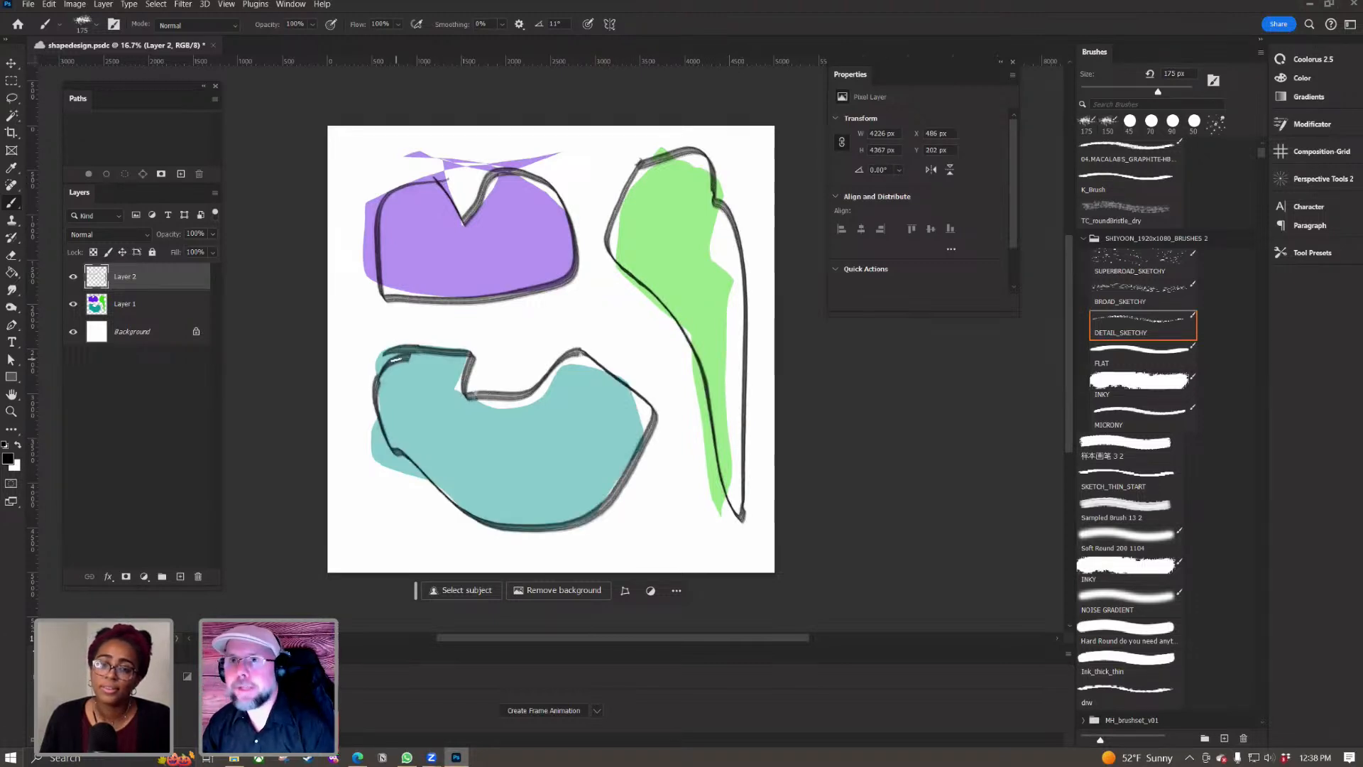
Step: Undo all the outline strokes around the three shapes
{"action": "key", "text": "ctrl+z"}
{"action": "key", "text": "ctrl+z"}
{"action": "key", "text": "ctrl+z"}
{"action": "key", "text": "ctrl+z"}
{"action": "key", "text": "ctrl+z"}
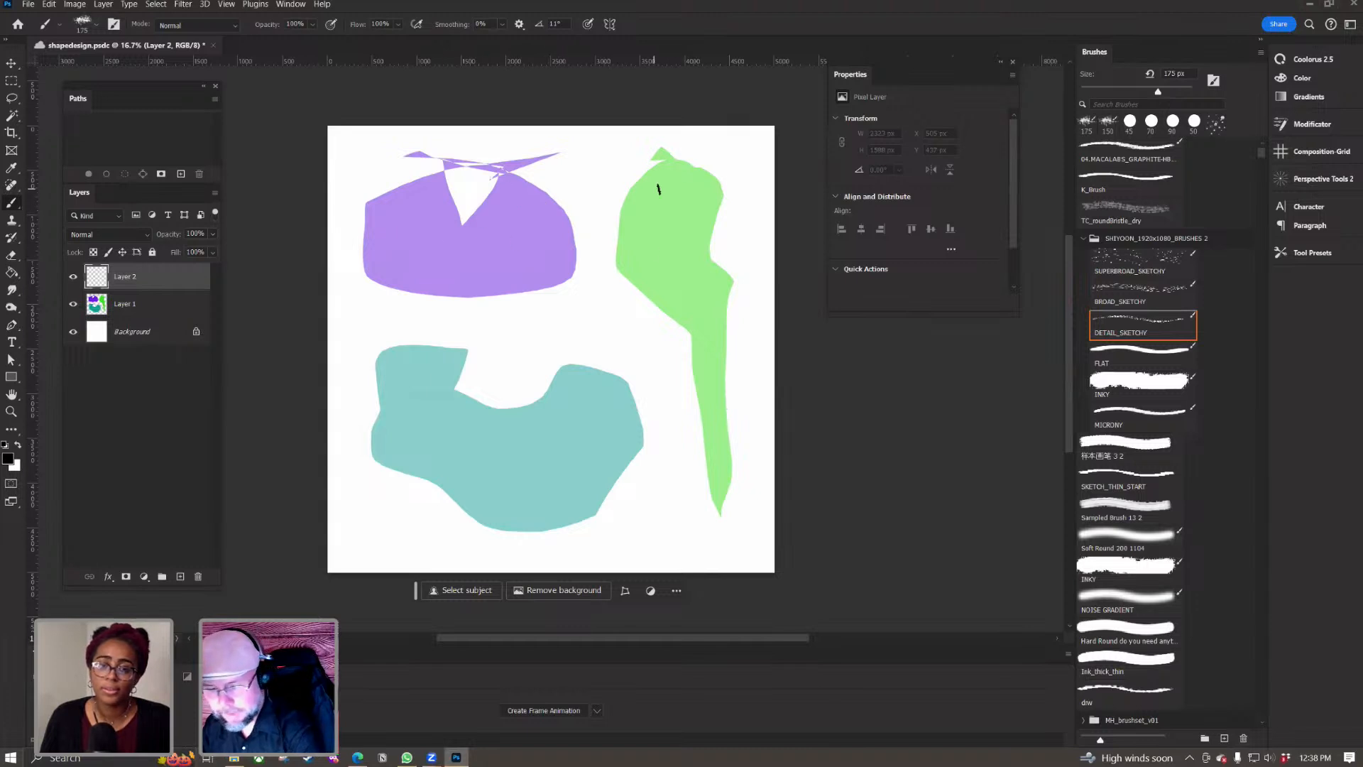
Step: Draw black vertical and cross contour lines over the green shape, with diagonal bands down its narrow stem and an extra side edge
{"action": "left_click_drag", "start_coordinate": [669, 160], "coordinate": [646, 298]}
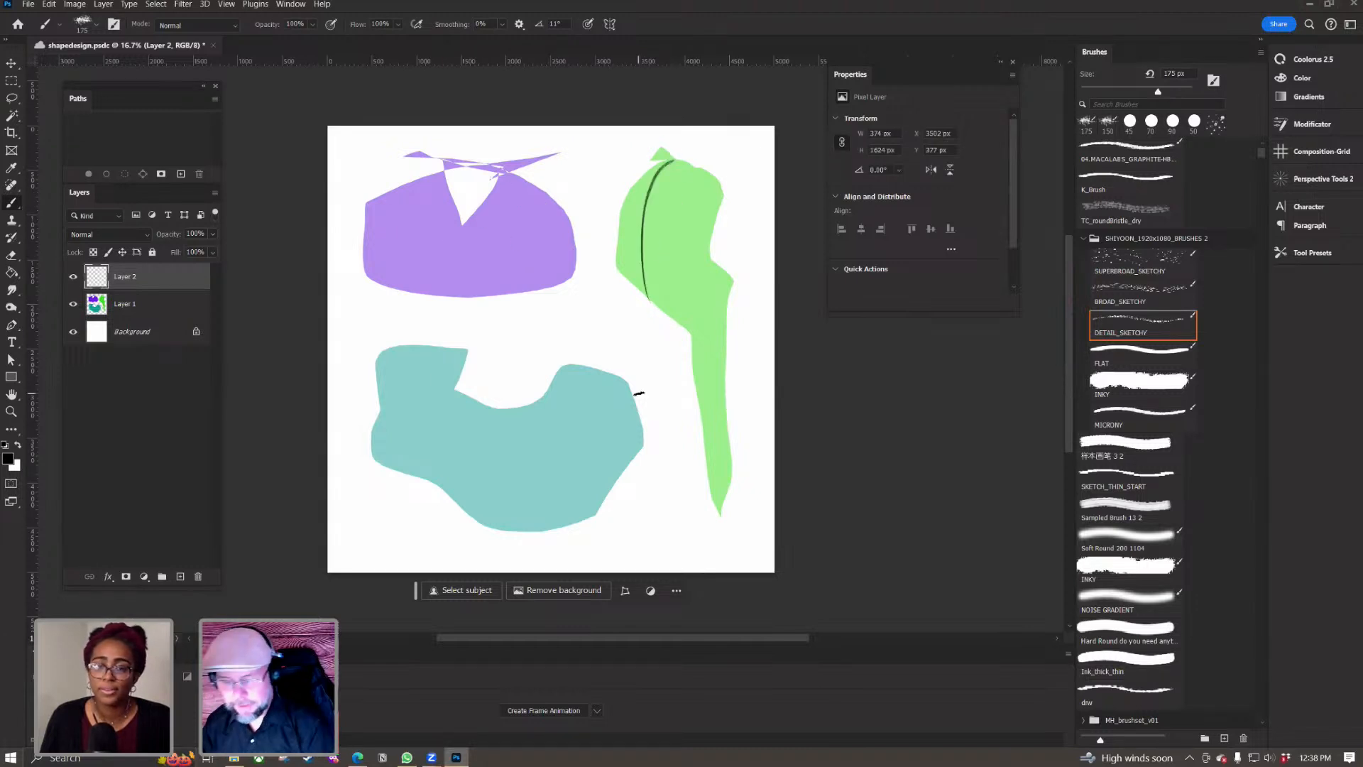
{"action": "left_click_drag", "start_coordinate": [714, 186], "coordinate": [692, 296]}
{"action": "mouse_move", "coordinate": [626, 214]}
{"action": "left_mouse_down"}
{"action": "mouse_move", "coordinate": [684, 232]}
{"action": "mouse_move", "coordinate": [705, 222]}
{"action": "left_mouse_up"}
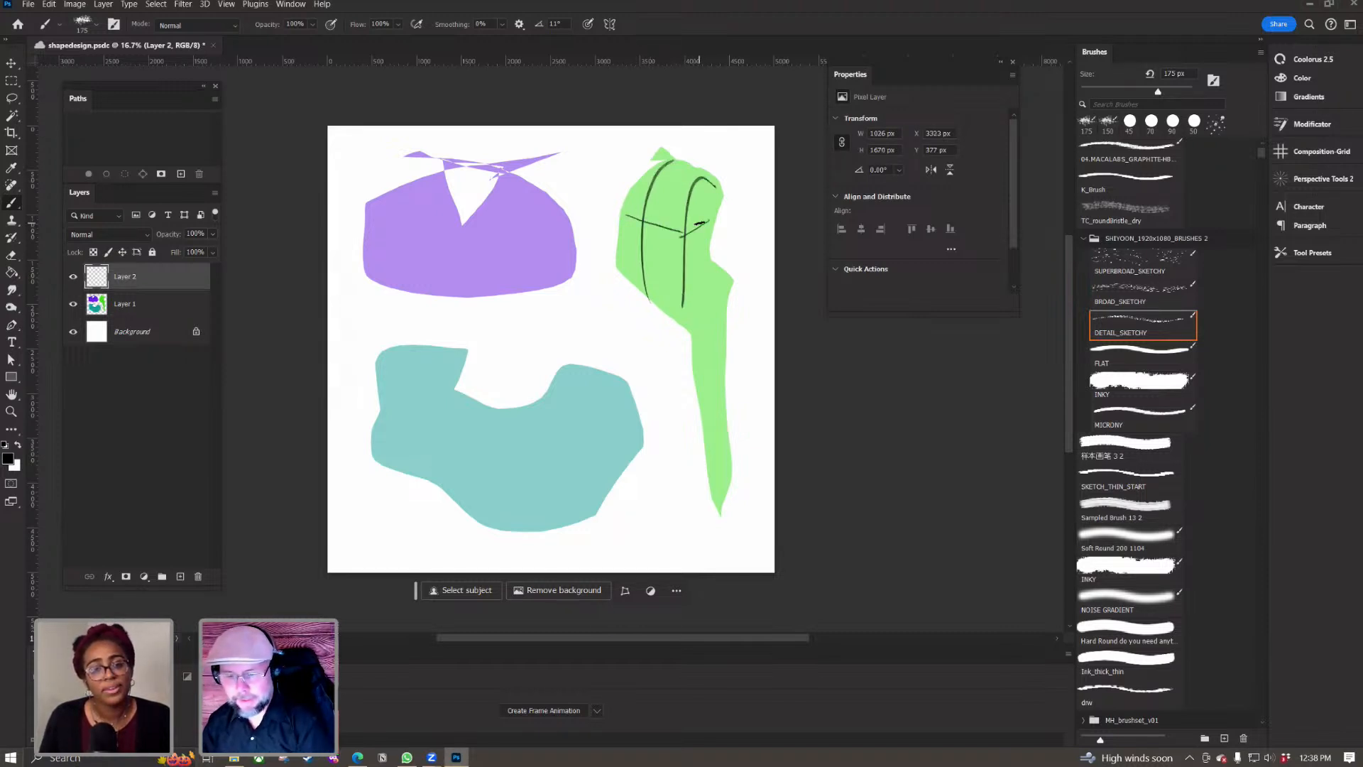
{"action": "left_click_drag", "start_coordinate": [618, 270], "coordinate": [673, 304]}
{"action": "mouse_move", "coordinate": [718, 261]}
{"action": "left_mouse_down"}
{"action": "mouse_move", "coordinate": [691, 284]}
{"action": "mouse_move", "coordinate": [700, 323]}
{"action": "mouse_move", "coordinate": [727, 319]}
{"action": "mouse_move", "coordinate": [697, 348]}
{"action": "mouse_move", "coordinate": [703, 504]}
{"action": "left_mouse_up"}
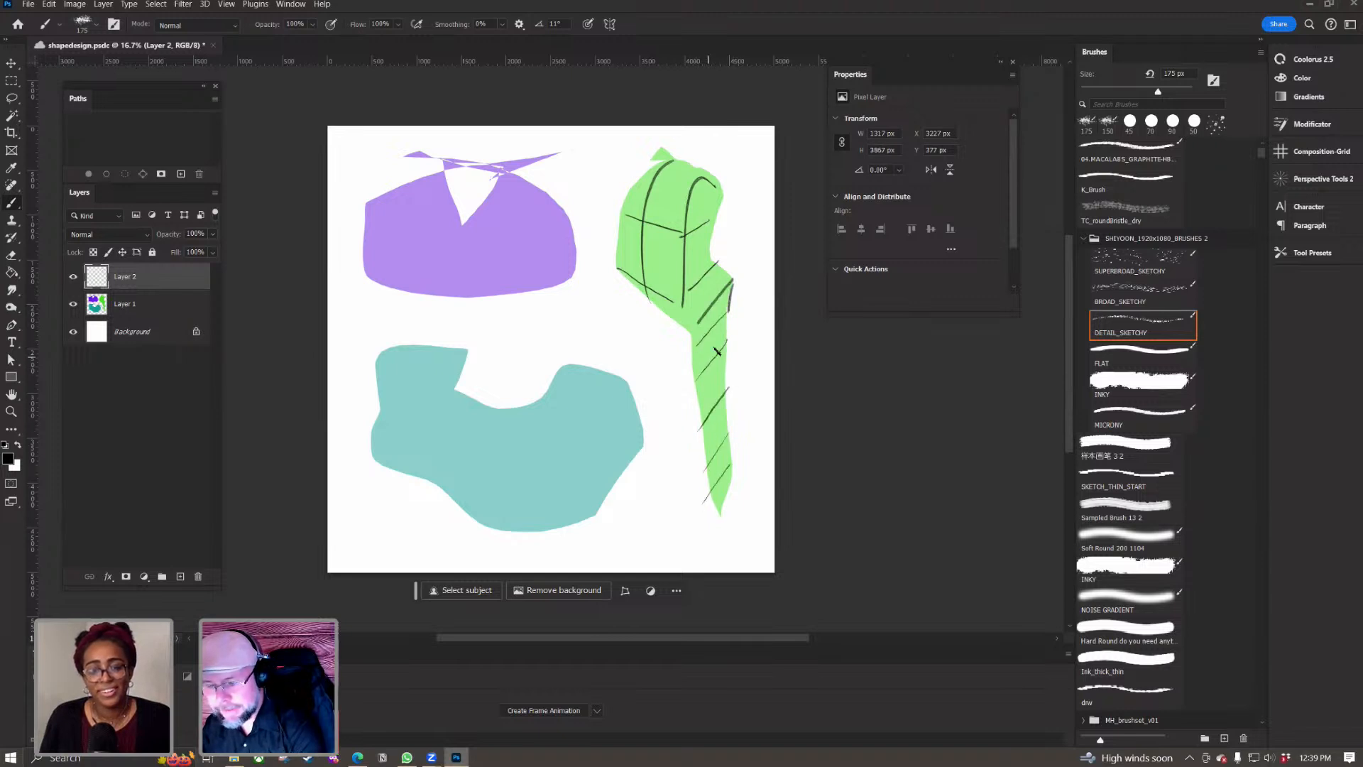
{"action": "mouse_move", "coordinate": [717, 304]}
{"action": "left_mouse_down"}
{"action": "mouse_move", "coordinate": [723, 474]}
{"action": "mouse_move", "coordinate": [709, 465]}
{"action": "left_mouse_up"}
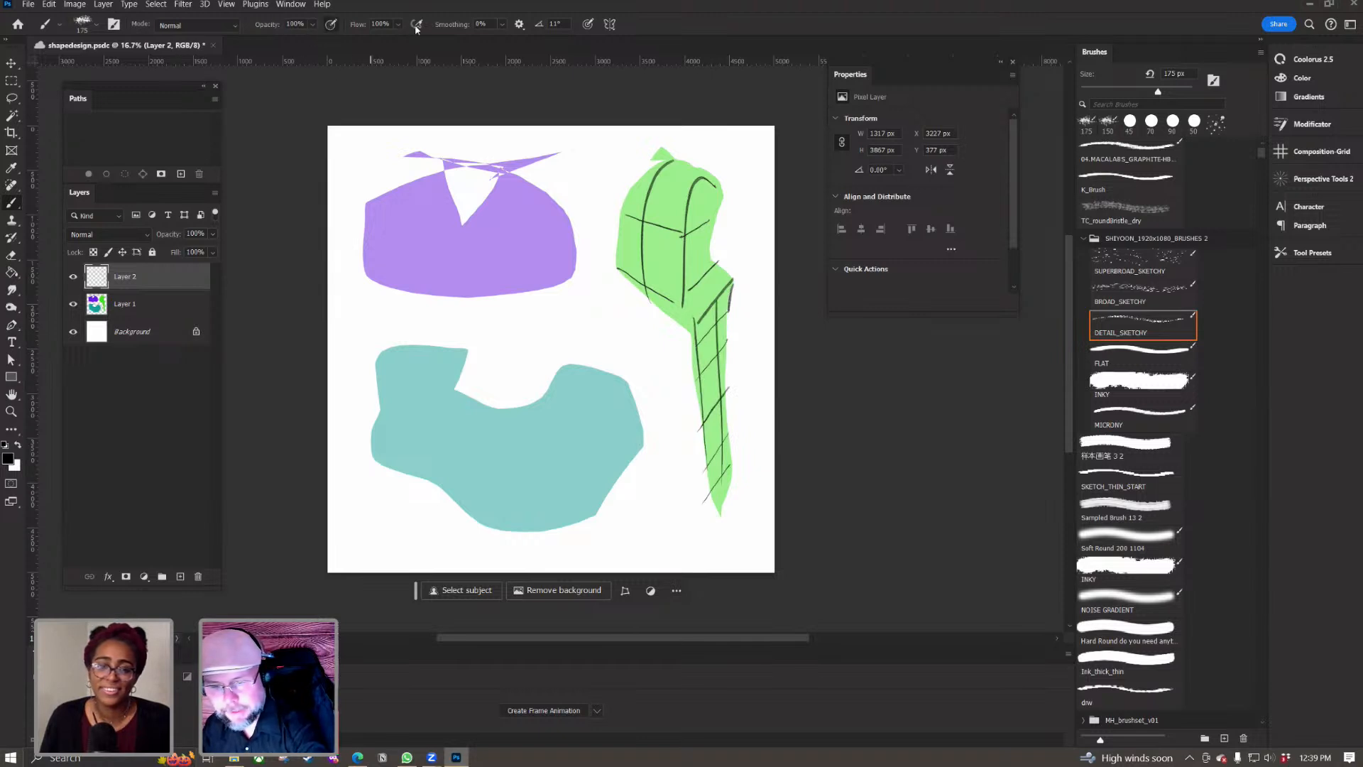
{"action": "left_click_drag", "start_coordinate": [701, 211], "coordinate": [699, 269]}
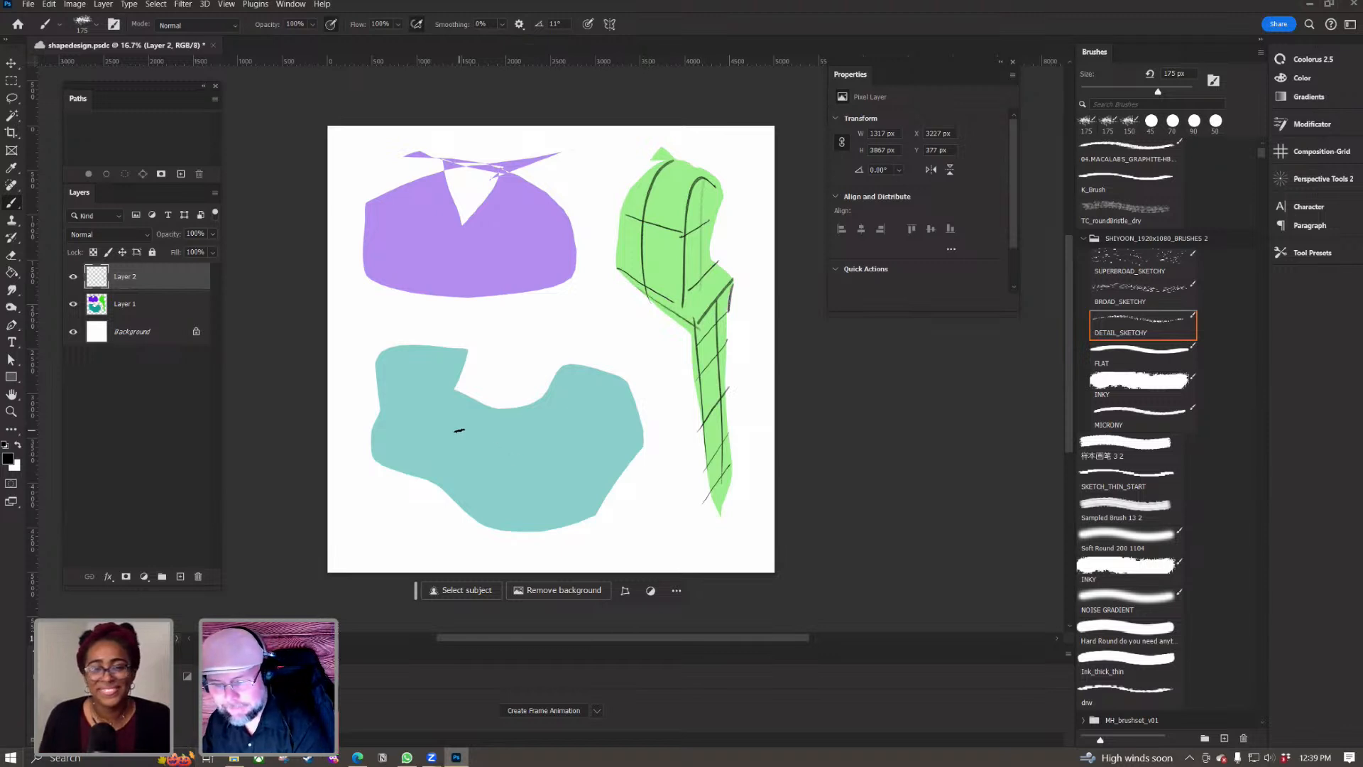
{"action": "mouse_move", "coordinate": [683, 336]}
{"action": "left_mouse_down"}
{"action": "mouse_move", "coordinate": [698, 345]}
{"action": "mouse_move", "coordinate": [715, 500]}
{"action": "mouse_move", "coordinate": [701, 470]}
{"action": "left_mouse_up"}
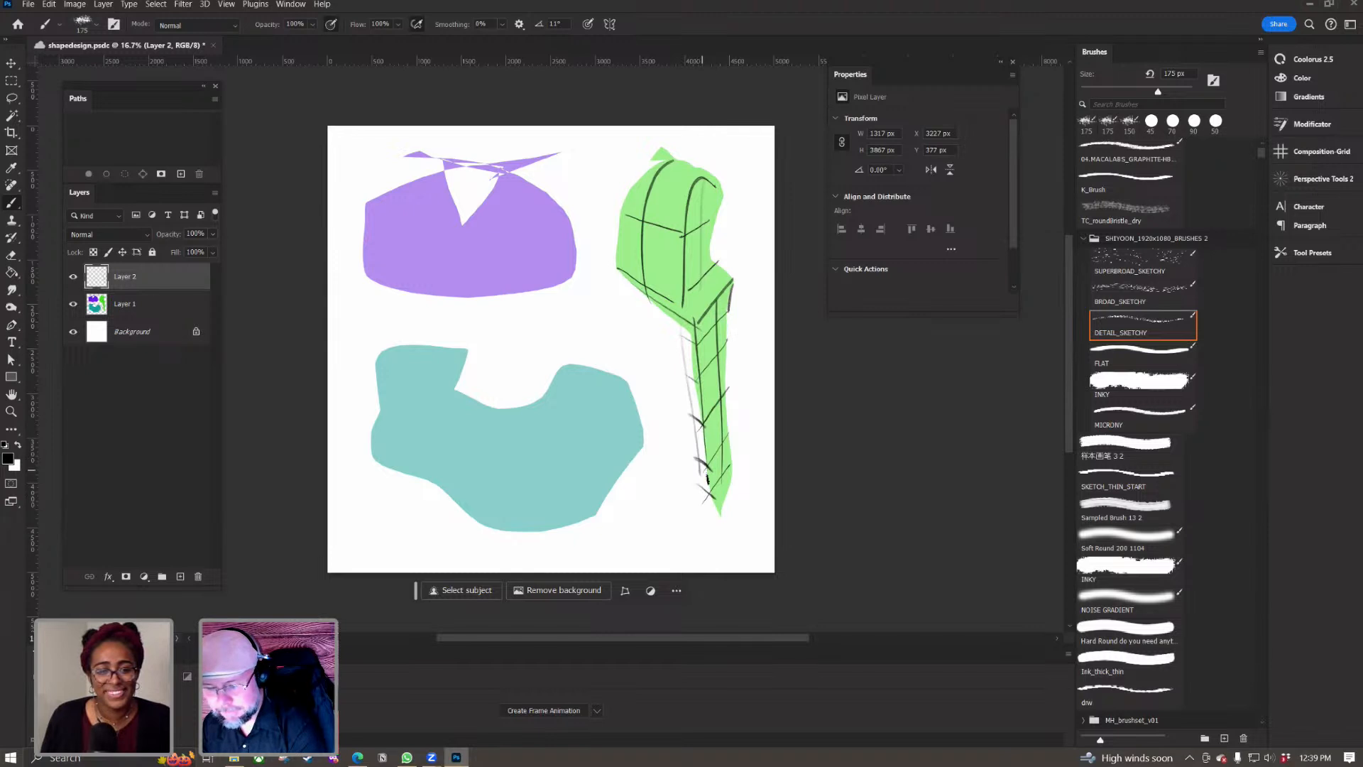
{"action": "left_click", "coordinate": [589, 243]}
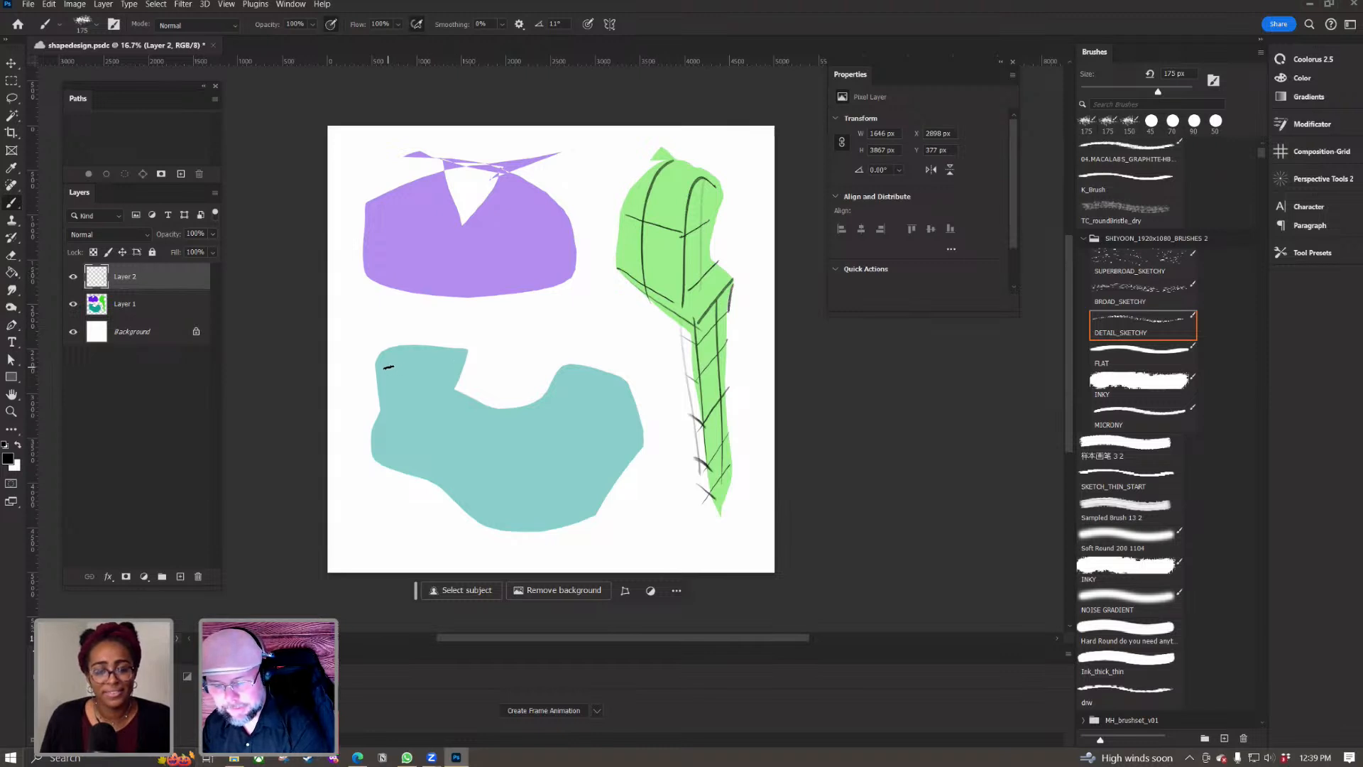
Step: Draw curved contour lines across and along the teal shape to describe its volume
{"action": "mouse_move", "coordinate": [625, 394]}
{"action": "left_mouse_down"}
{"action": "mouse_move", "coordinate": [568, 383]}
{"action": "mouse_move", "coordinate": [577, 508]}
{"action": "left_mouse_up"}
{"action": "mouse_move", "coordinate": [558, 389]}
{"action": "left_mouse_down"}
{"action": "mouse_move", "coordinate": [581, 387]}
{"action": "mouse_move", "coordinate": [614, 521]}
{"action": "left_mouse_up"}
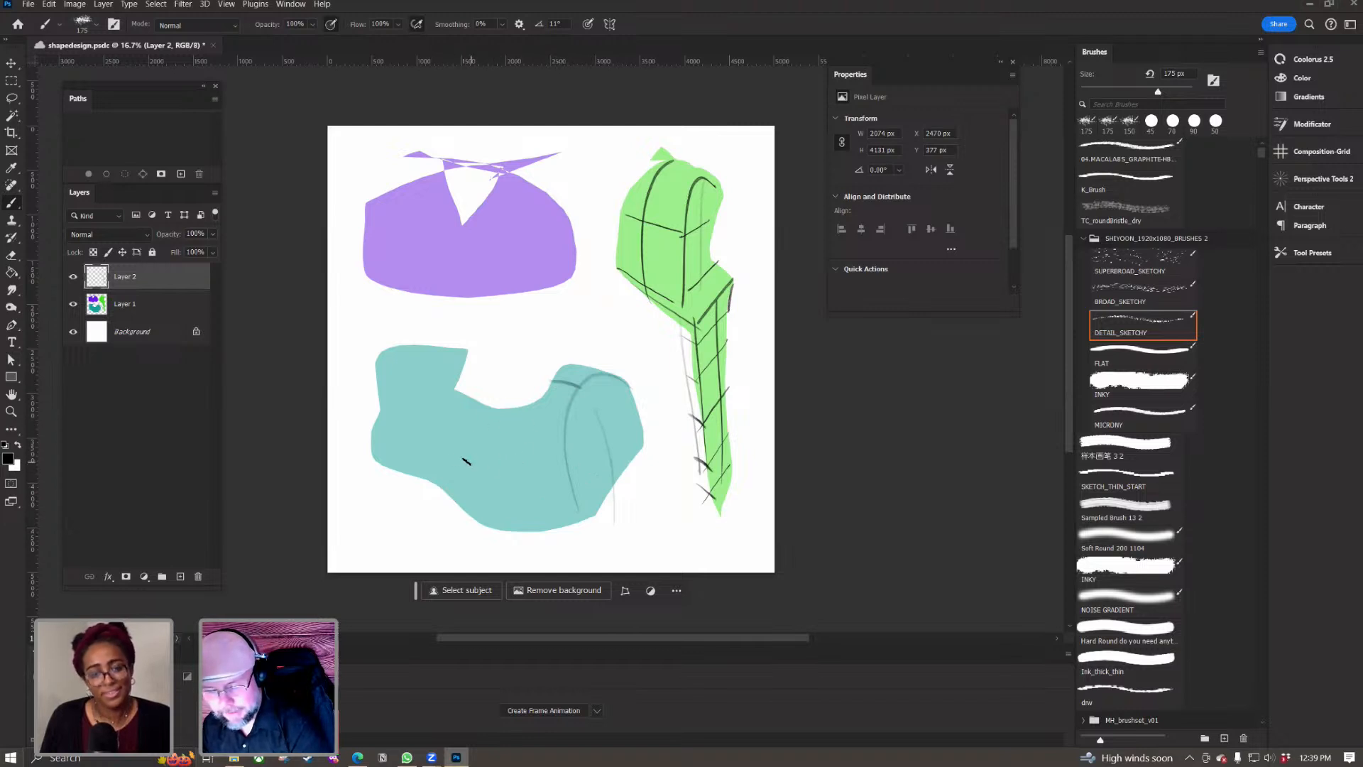
{"action": "left_click_drag", "start_coordinate": [513, 406], "coordinate": [488, 526]}
{"action": "left_click_drag", "start_coordinate": [458, 399], "coordinate": [409, 490]}
{"action": "mouse_move", "coordinate": [452, 365]}
{"action": "left_mouse_down"}
{"action": "mouse_move", "coordinate": [366, 411]}
{"action": "mouse_move", "coordinate": [573, 431]}
{"action": "left_mouse_up"}
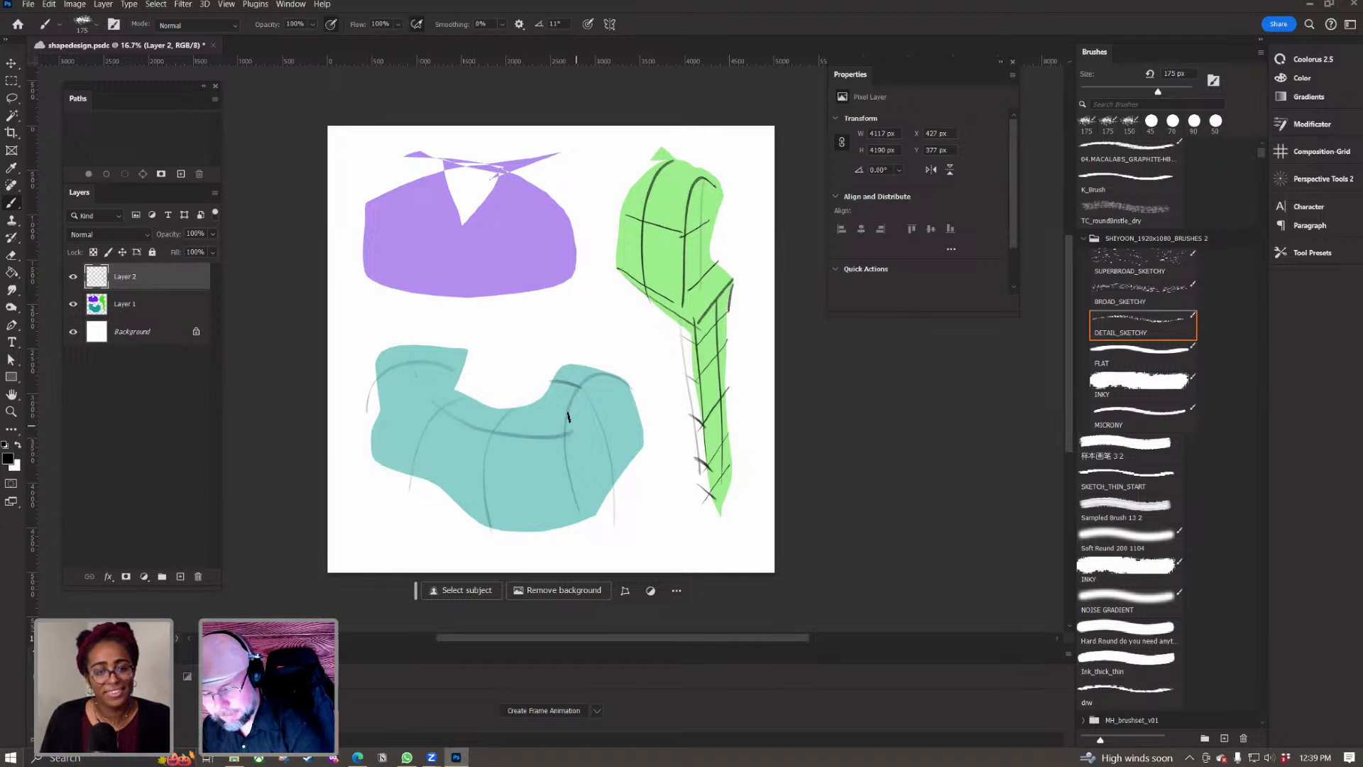
{"action": "left_click_drag", "start_coordinate": [417, 451], "coordinate": [567, 486]}
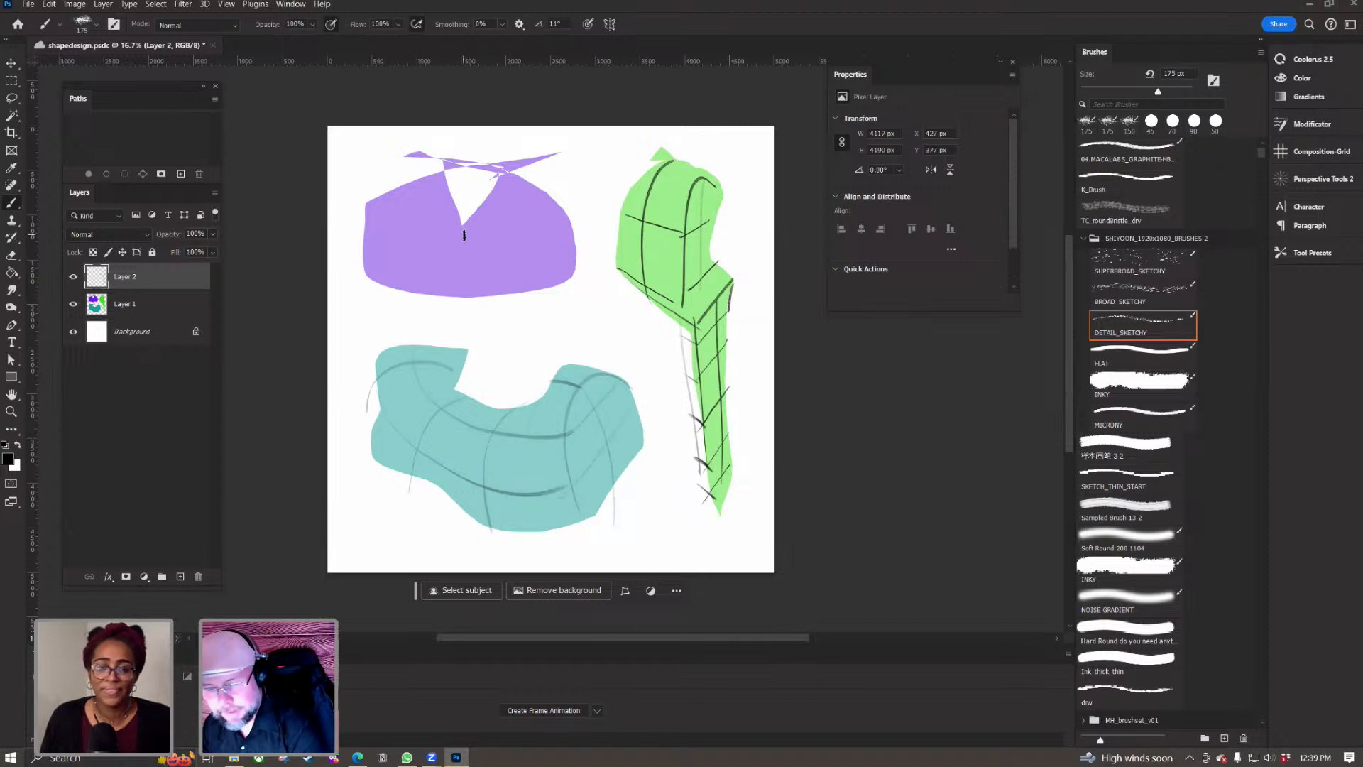
Step: Draw vertical contour lines and one lengthwise contour across the purple shape, redoing the lengthwise line lighter
{"action": "left_click_drag", "start_coordinate": [469, 173], "coordinate": [460, 307]}
{"action": "left_click_drag", "start_coordinate": [557, 203], "coordinate": [534, 302]}
{"action": "mouse_move", "coordinate": [541, 234]}
{"action": "left_mouse_down"}
{"action": "mouse_move", "coordinate": [587, 254]}
{"action": "mouse_move", "coordinate": [349, 249]}
{"action": "left_mouse_up"}
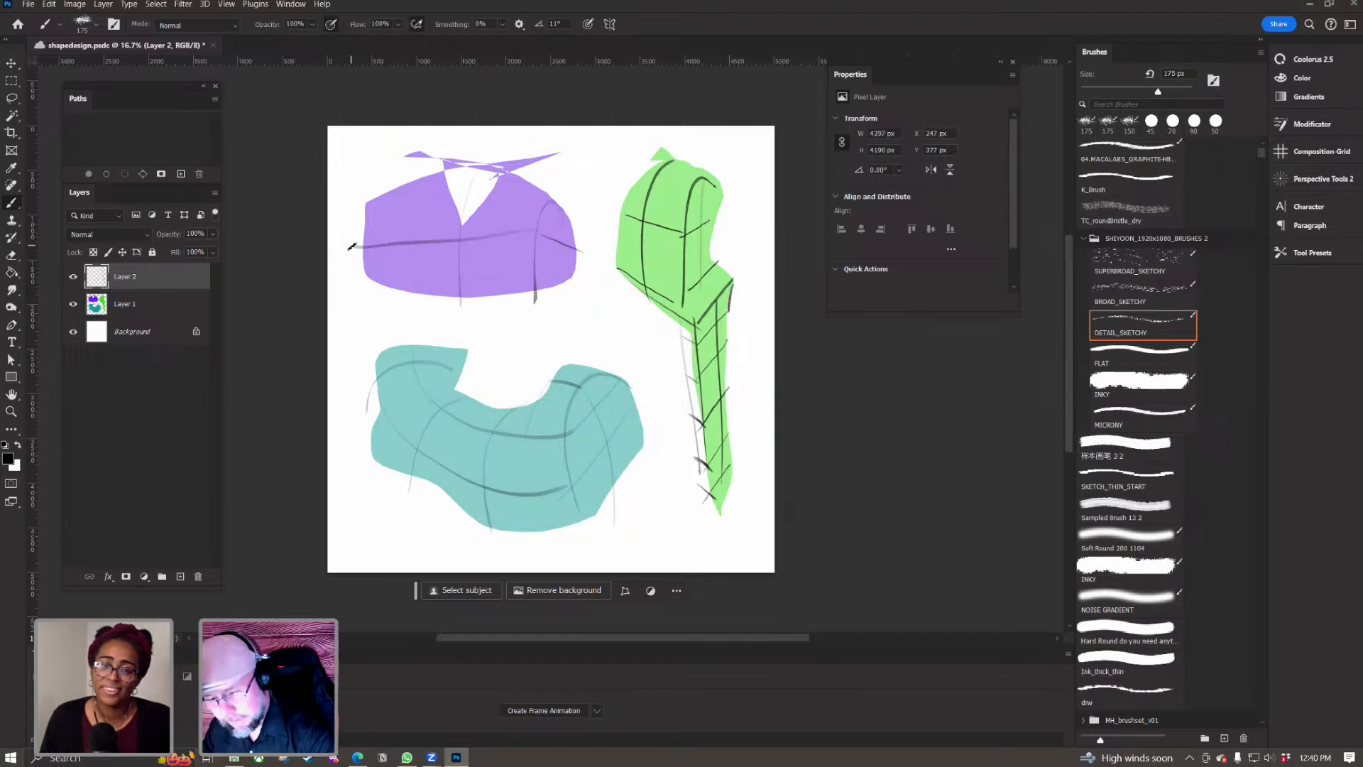
{"action": "key", "text": "ctrl+z"}
{"action": "left_click_drag", "start_coordinate": [531, 235], "coordinate": [353, 242]}
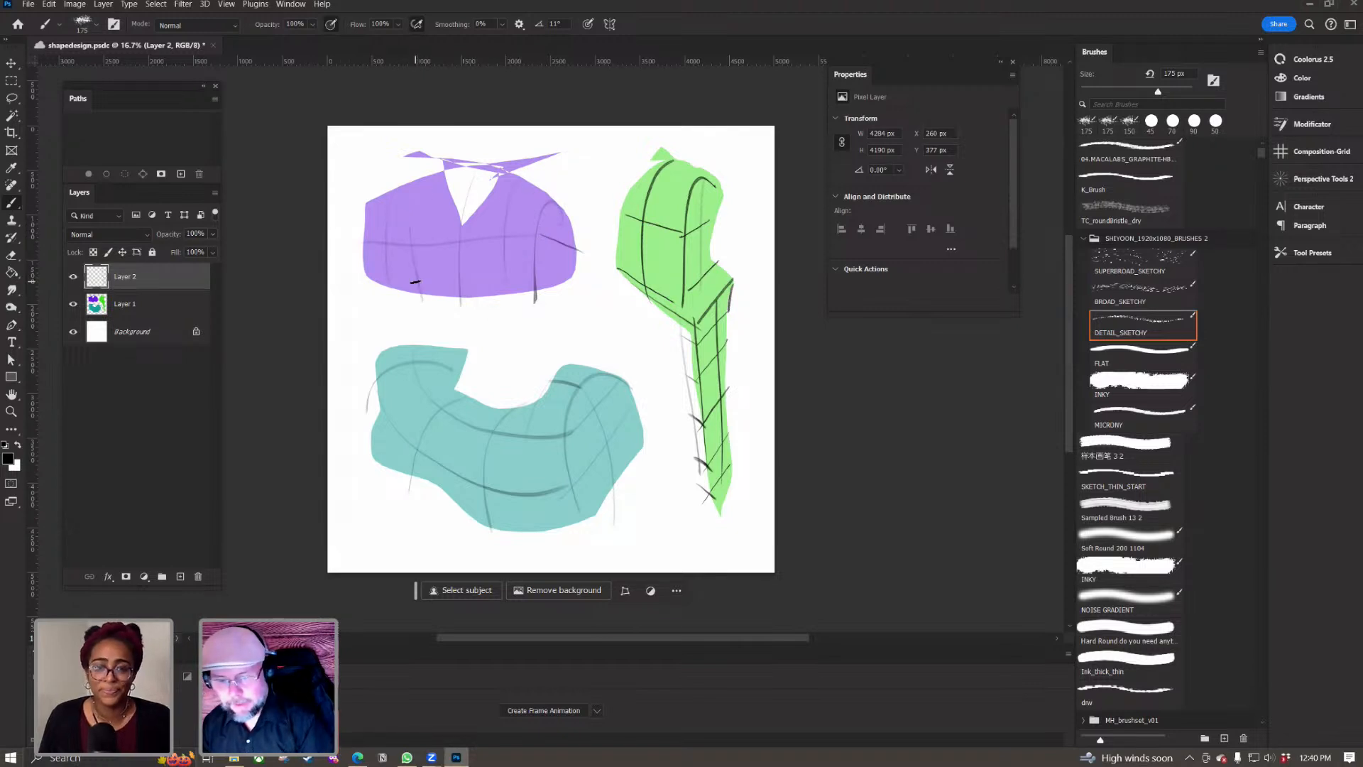
{"action": "mouse_move", "coordinate": [561, 202]}
{"action": "left_mouse_down"}
{"action": "mouse_move", "coordinate": [566, 294]}
{"action": "mouse_move", "coordinate": [524, 302]}
{"action": "left_mouse_up"}
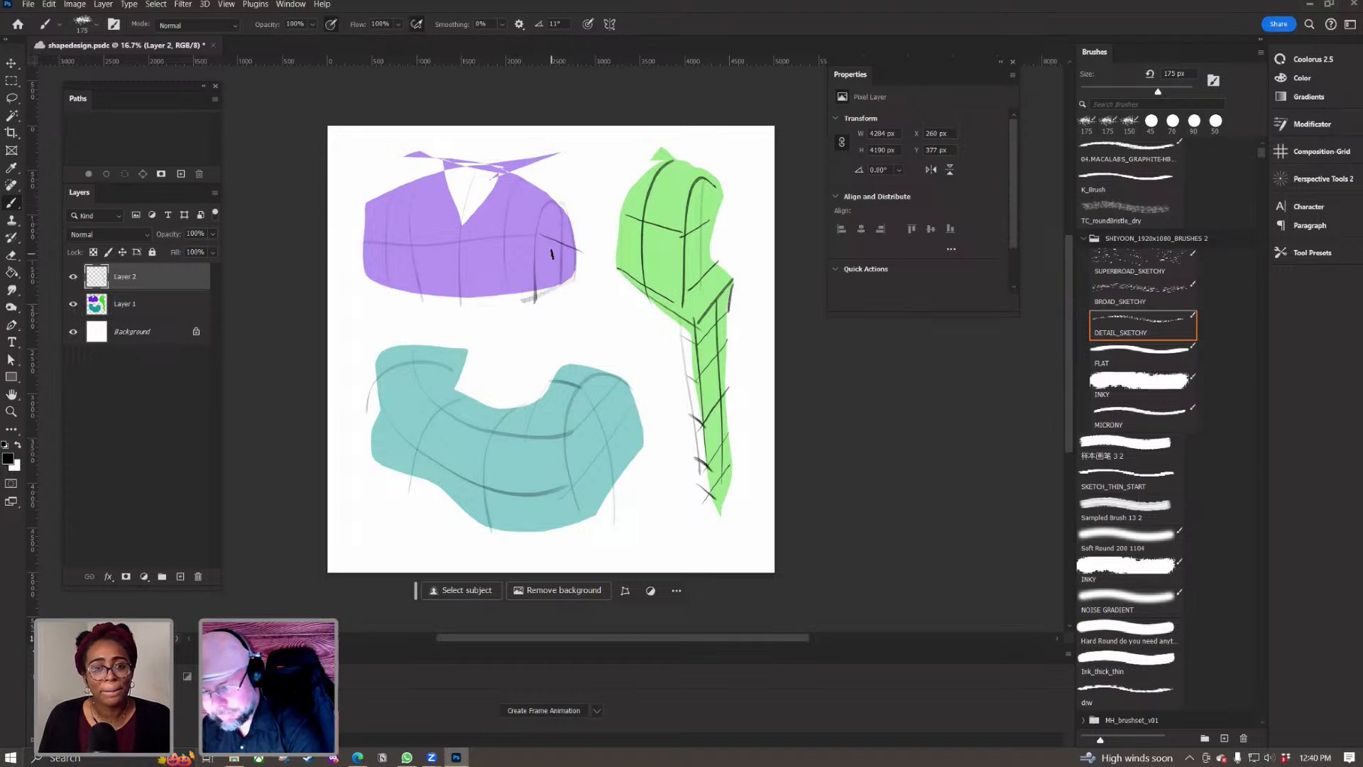
Step: Hatch the right-hand side planes of the purple, teal and green forms as shading
{"action": "mouse_move", "coordinate": [556, 282]}
{"action": "left_mouse_down"}
{"action": "mouse_move", "coordinate": [579, 268]}
{"action": "mouse_move", "coordinate": [542, 242]}
{"action": "mouse_move", "coordinate": [574, 239]}
{"action": "mouse_move", "coordinate": [554, 220]}
{"action": "left_mouse_up"}
{"action": "mouse_move", "coordinate": [587, 434]}
{"action": "left_mouse_down"}
{"action": "mouse_move", "coordinate": [604, 376]}
{"action": "mouse_move", "coordinate": [627, 402]}
{"action": "mouse_move", "coordinate": [574, 404]}
{"action": "mouse_move", "coordinate": [627, 460]}
{"action": "mouse_move", "coordinate": [581, 458]}
{"action": "mouse_move", "coordinate": [602, 510]}
{"action": "left_mouse_up"}
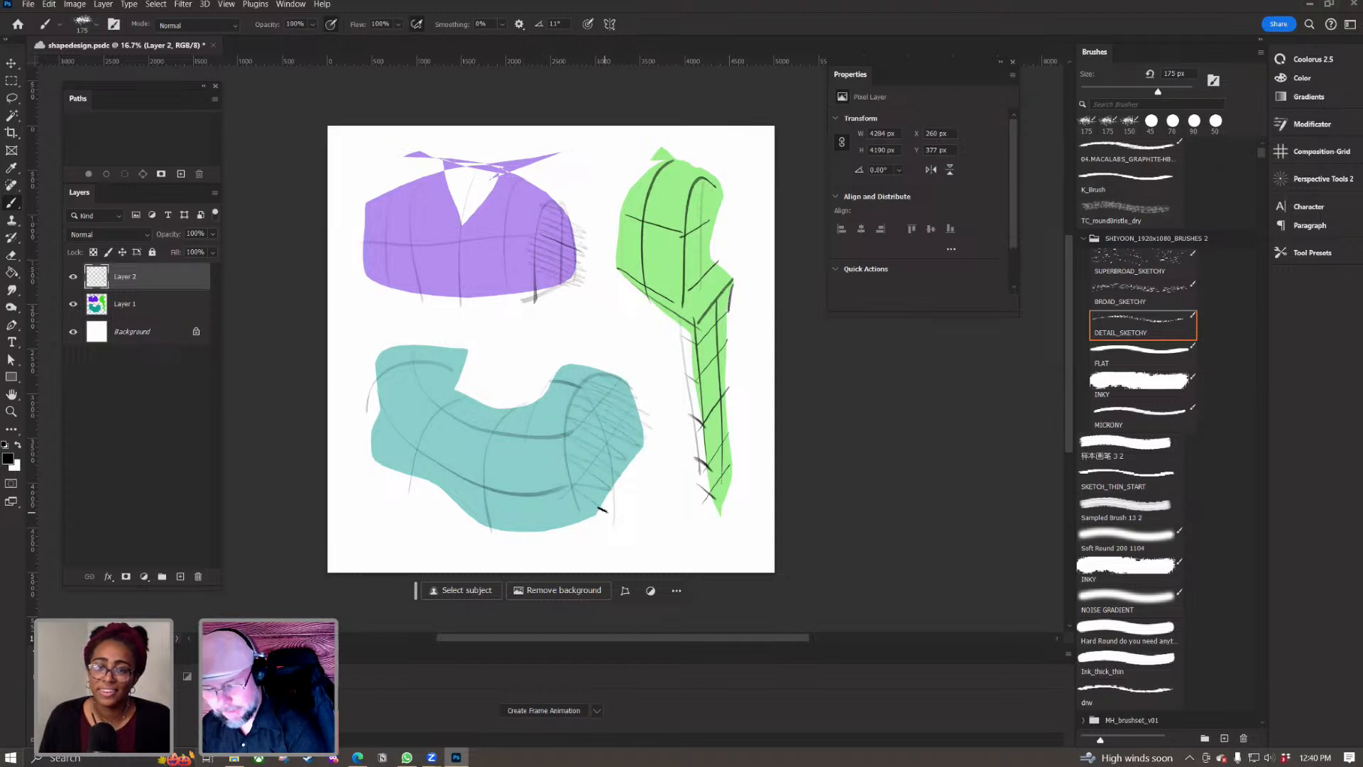
{"action": "mouse_move", "coordinate": [728, 315]}
{"action": "left_mouse_down"}
{"action": "mouse_move", "coordinate": [699, 321]}
{"action": "mouse_move", "coordinate": [732, 370]}
{"action": "mouse_move", "coordinate": [702, 380]}
{"action": "mouse_move", "coordinate": [734, 430]}
{"action": "mouse_move", "coordinate": [739, 506]}
{"action": "left_mouse_up"}
{"action": "mouse_move", "coordinate": [709, 281]}
{"action": "left_mouse_down"}
{"action": "mouse_move", "coordinate": [684, 238]}
{"action": "mouse_move", "coordinate": [711, 235]}
{"action": "mouse_move", "coordinate": [706, 189]}
{"action": "left_mouse_up"}
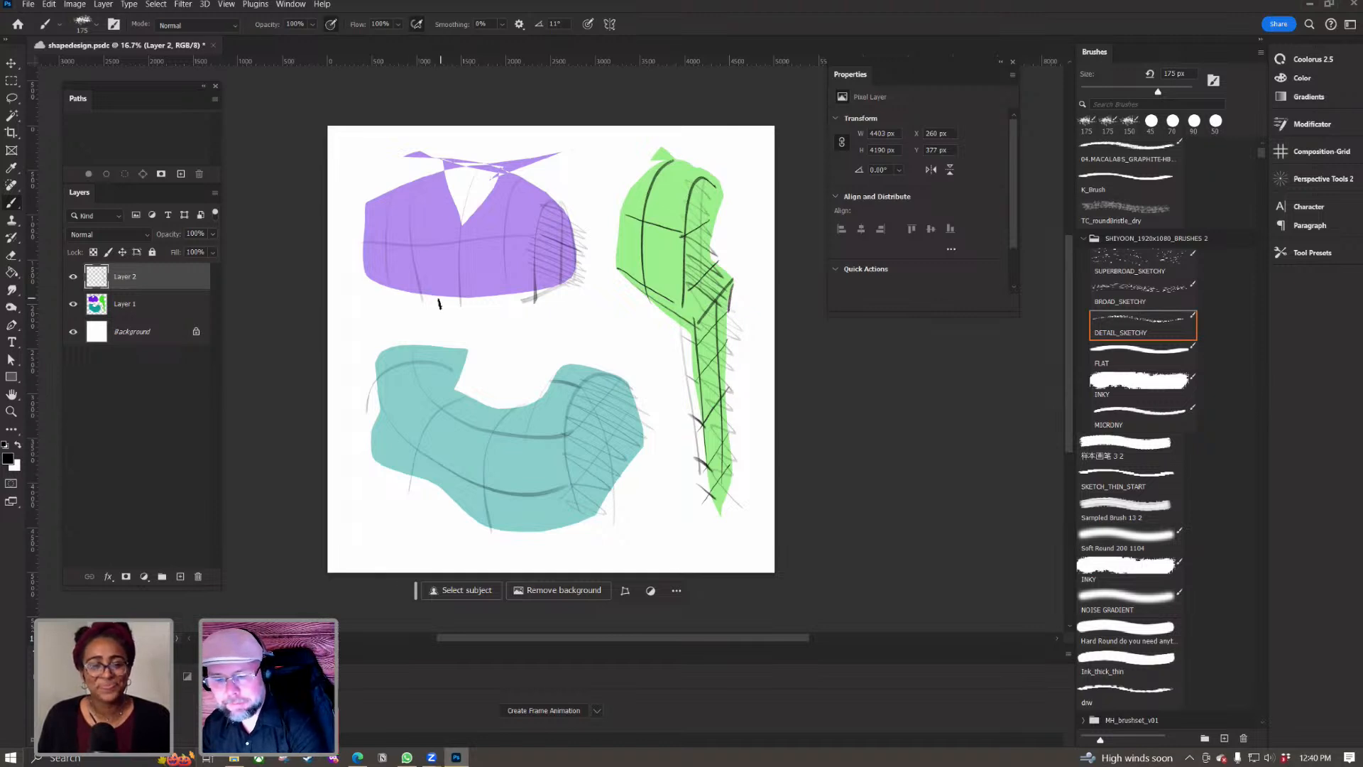
Step: Outline the white triangular notch in the purple shape with heavy black strokes and sketch loose edges around the green shape's upper part
{"action": "mouse_move", "coordinate": [447, 179]}
{"action": "left_mouse_down"}
{"action": "mouse_move", "coordinate": [465, 231]}
{"action": "mouse_move", "coordinate": [446, 188]}
{"action": "mouse_move", "coordinate": [494, 192]}
{"action": "mouse_move", "coordinate": [486, 204]}
{"action": "mouse_move", "coordinate": [505, 173]}
{"action": "mouse_move", "coordinate": [463, 163]}
{"action": "left_mouse_up"}
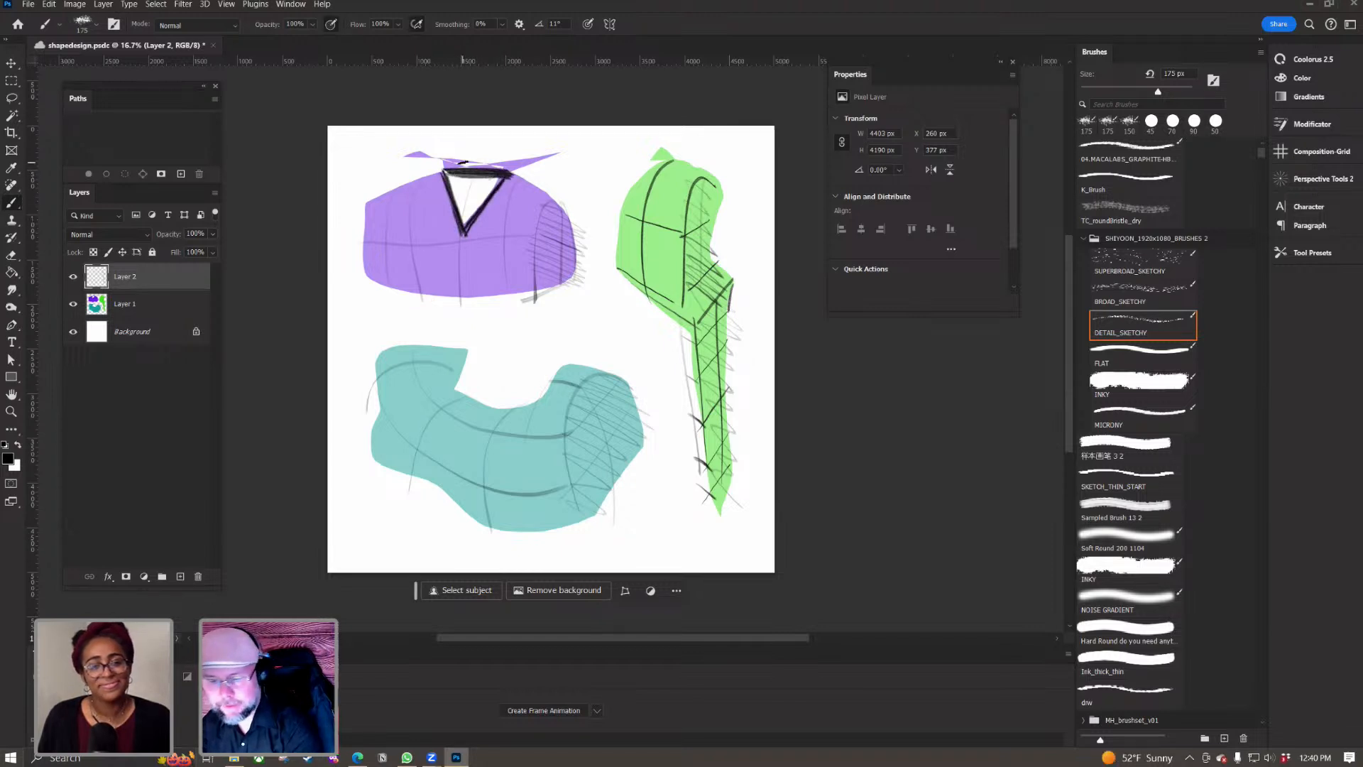
{"action": "left_click_drag", "start_coordinate": [685, 222], "coordinate": [683, 296]}
{"action": "key", "text": "ctrl+z"}
{"action": "mouse_move", "coordinate": [677, 166]}
{"action": "left_mouse_down"}
{"action": "mouse_move", "coordinate": [719, 184]}
{"action": "mouse_move", "coordinate": [641, 232]}
{"action": "mouse_move", "coordinate": [687, 313]}
{"action": "mouse_move", "coordinate": [694, 174]}
{"action": "left_mouse_up"}
{"action": "key", "text": "ctrl+z"}
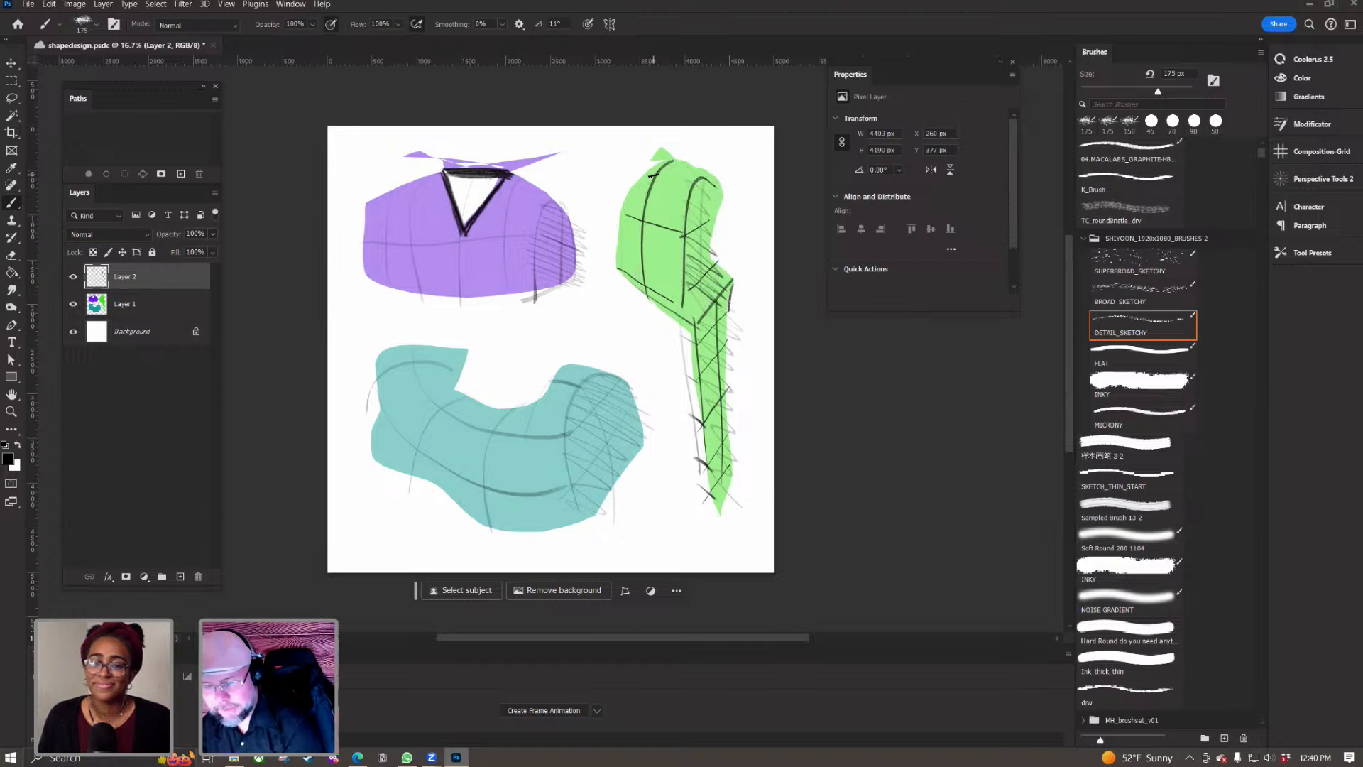
{"action": "mouse_move", "coordinate": [616, 255]}
{"action": "left_mouse_down"}
{"action": "mouse_move", "coordinate": [686, 304]}
{"action": "mouse_move", "coordinate": [716, 245]}
{"action": "mouse_move", "coordinate": [694, 172]}
{"action": "mouse_move", "coordinate": [627, 274]}
{"action": "left_mouse_up"}
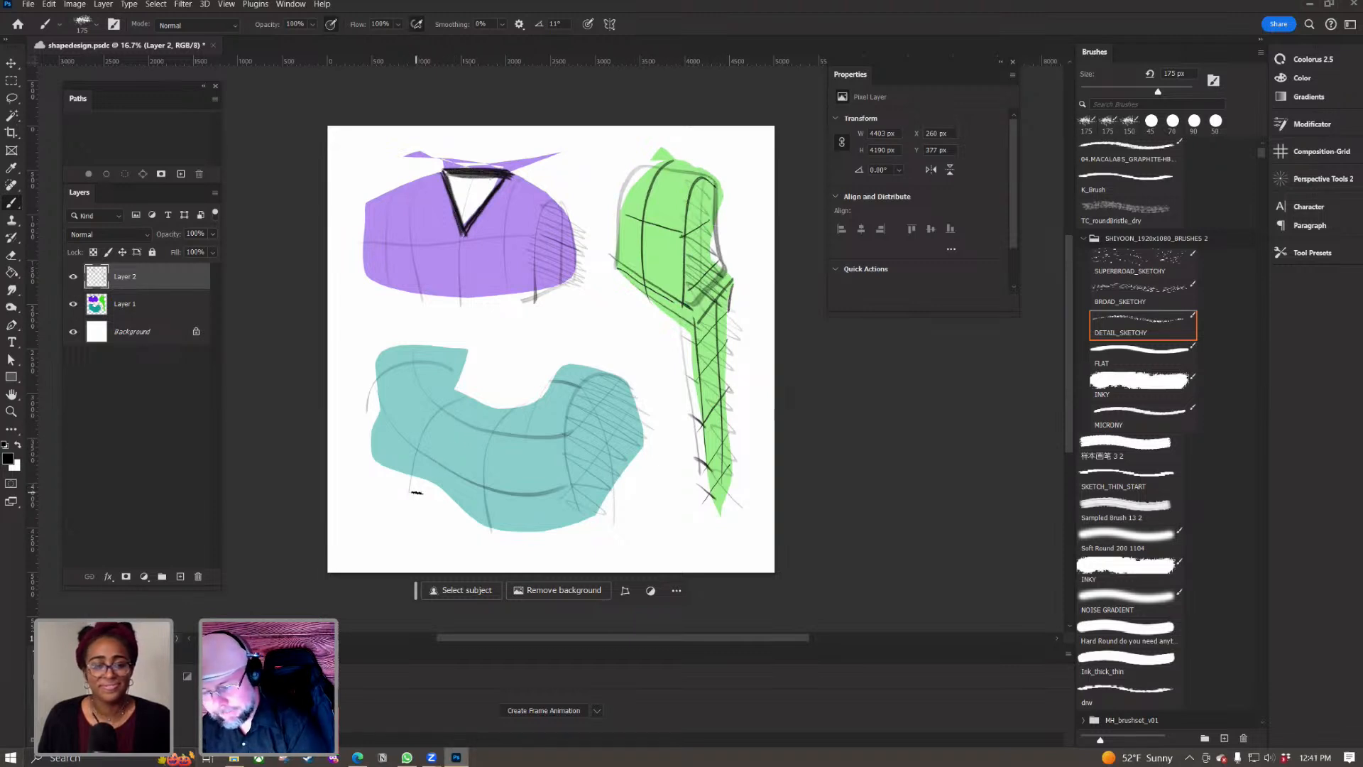
Step: Sketch a large circle over the teal shape's body and a smaller circle on each of its two upper lobes
{"action": "mouse_move", "coordinate": [488, 529]}
{"action": "left_mouse_down"}
{"action": "mouse_move", "coordinate": [572, 531]}
{"action": "mouse_move", "coordinate": [462, 419]}
{"action": "mouse_move", "coordinate": [612, 418]}
{"action": "left_mouse_up"}
{"action": "mouse_move", "coordinate": [458, 342]}
{"action": "left_mouse_down"}
{"action": "mouse_move", "coordinate": [380, 398]}
{"action": "mouse_move", "coordinate": [387, 344]}
{"action": "left_mouse_up"}
{"action": "key", "text": "ctrl+z"}
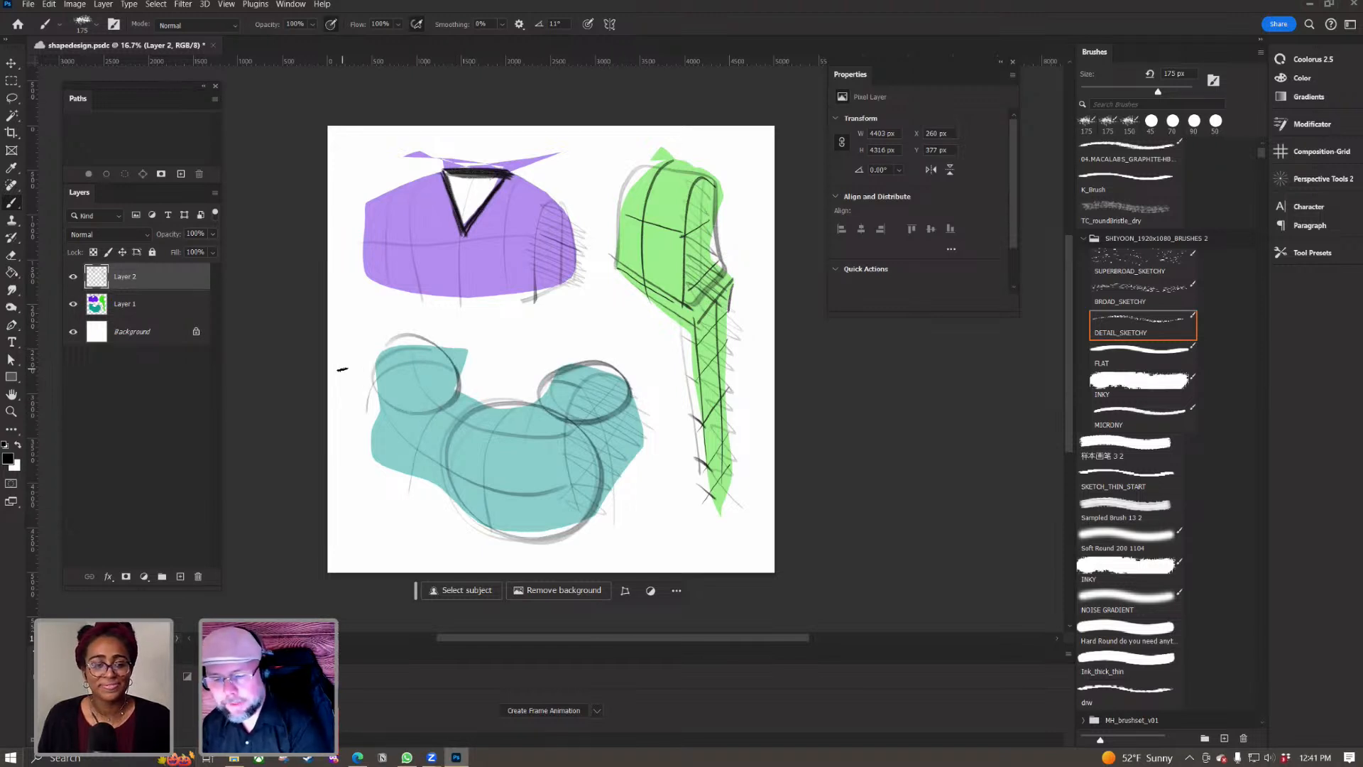
Step: Try new outline strokes around the purple form with Layer 1 hidden, undo them, and show the layer again
{"action": "mouse_move", "coordinate": [500, 237]}
{"action": "left_mouse_down"}
{"action": "mouse_move", "coordinate": [481, 264]}
{"action": "mouse_move", "coordinate": [497, 238]}
{"action": "left_mouse_up"}
{"action": "key", "text": "ctrl+z"}
{"action": "key", "text": "ctrl+z"}
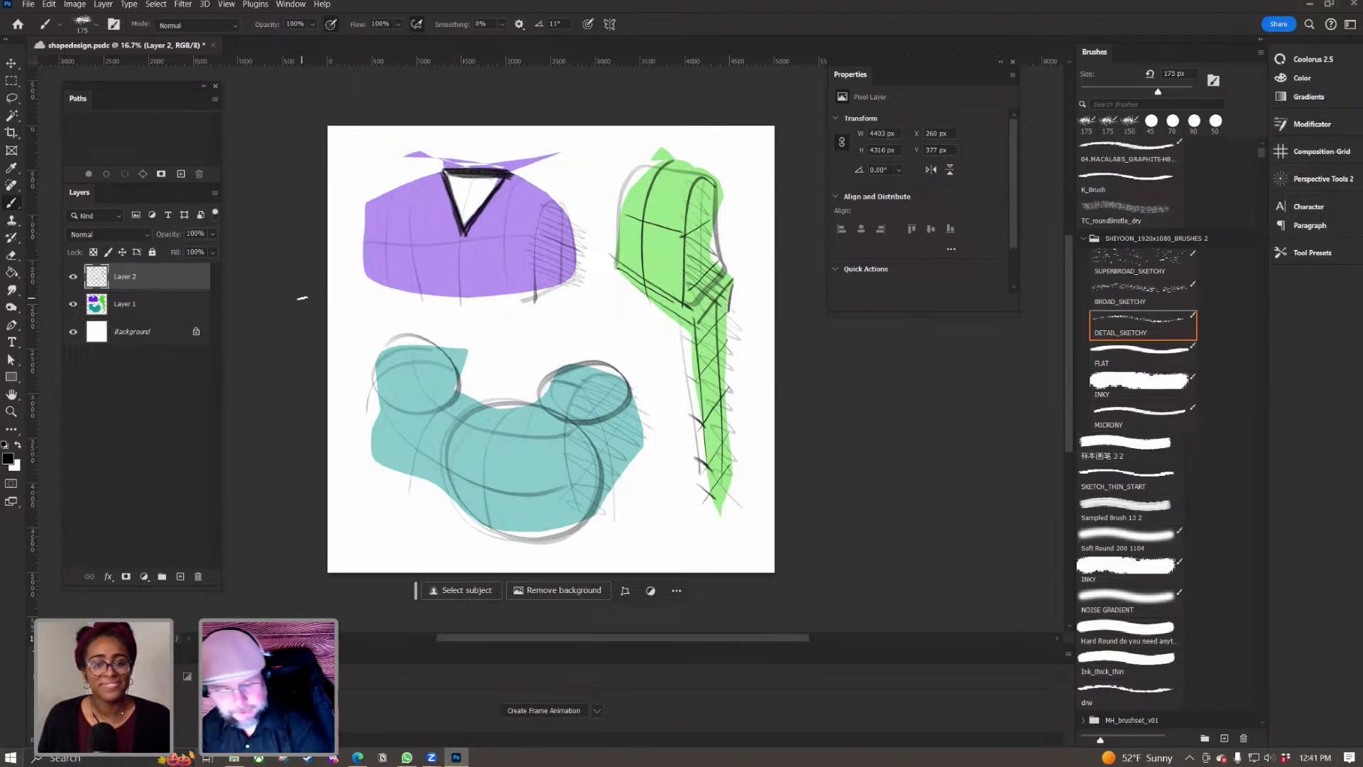
{"action": "left_click", "coordinate": [73, 304]}
{"action": "mouse_move", "coordinate": [428, 169]}
{"action": "left_mouse_down"}
{"action": "mouse_move", "coordinate": [429, 207]}
{"action": "mouse_move", "coordinate": [401, 173]}
{"action": "left_mouse_up"}
{"action": "key", "text": "ctrl+z"}
{"action": "left_click_drag", "start_coordinate": [520, 178], "coordinate": [563, 206]}
{"action": "mouse_move", "coordinate": [549, 306]}
{"action": "left_mouse_down"}
{"action": "mouse_move", "coordinate": [490, 264]}
{"action": "mouse_move", "coordinate": [431, 286]}
{"action": "mouse_move", "coordinate": [411, 188]}
{"action": "left_mouse_up"}
{"action": "mouse_move", "coordinate": [545, 201]}
{"action": "left_mouse_down"}
{"action": "mouse_move", "coordinate": [549, 278]}
{"action": "mouse_move", "coordinate": [422, 286]}
{"action": "left_mouse_up"}
{"action": "key", "text": "ctrl+z"}
{"action": "key", "text": "ctrl+z"}
{"action": "key", "text": "ctrl+z"}
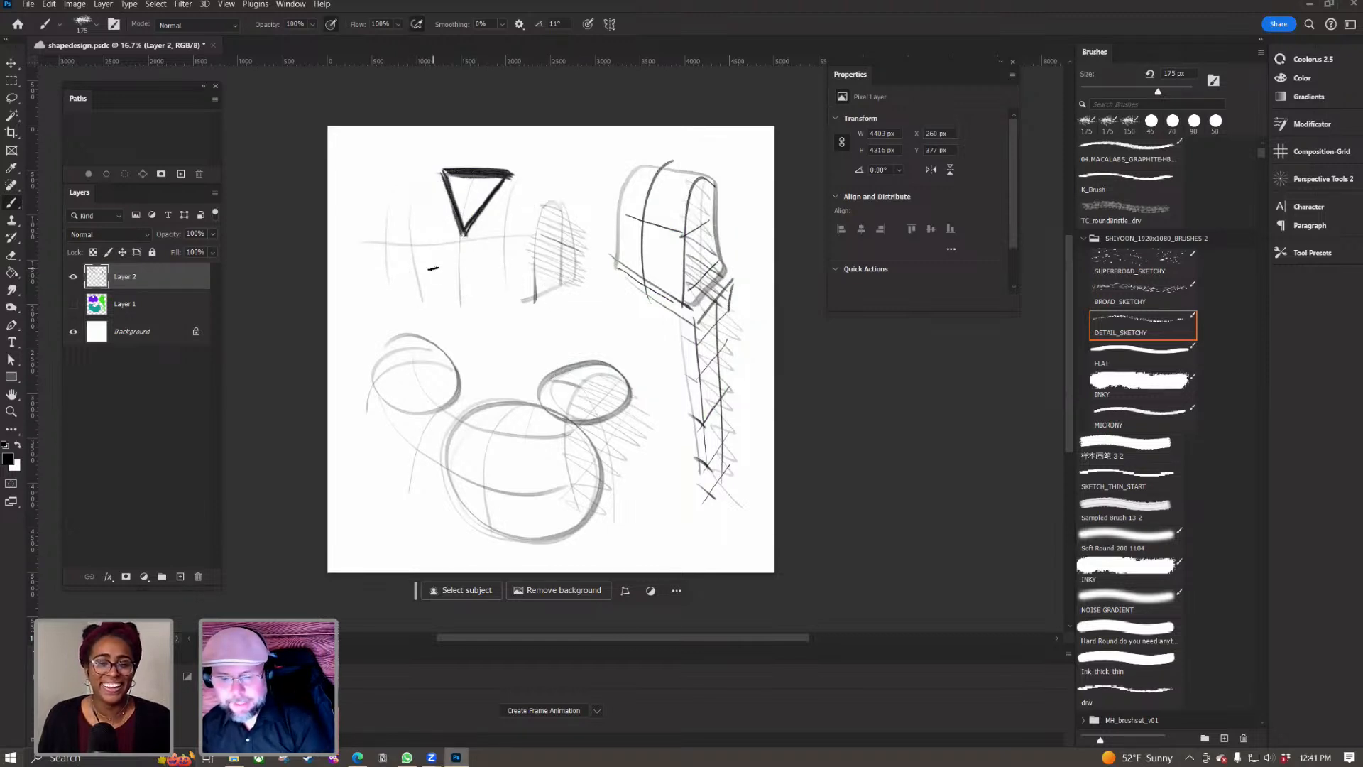
{"action": "left_click", "coordinate": [73, 304]}
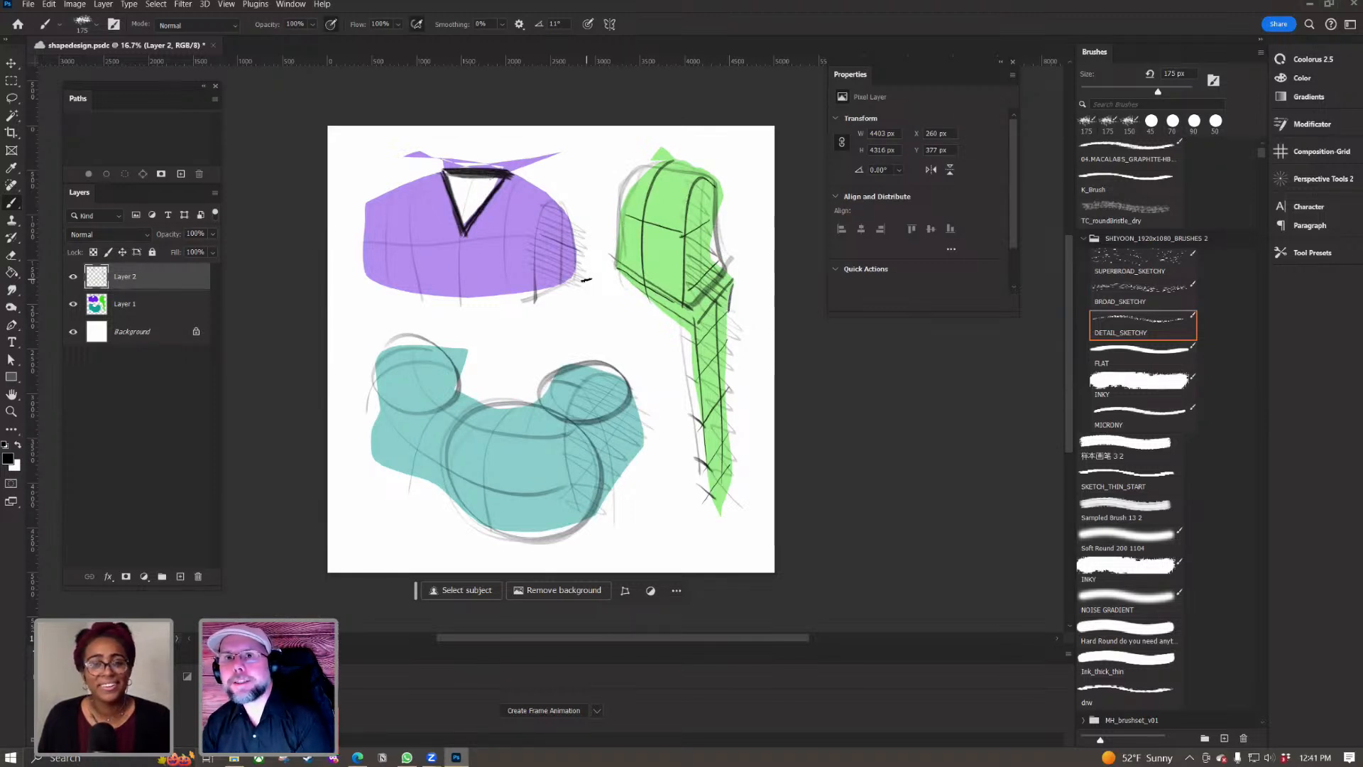
Step: Darken a contour on the green form, redraw the three teal circles with bold strokes, and add inner curves to them
{"action": "left_click_drag", "start_coordinate": [641, 253], "coordinate": [648, 260]}
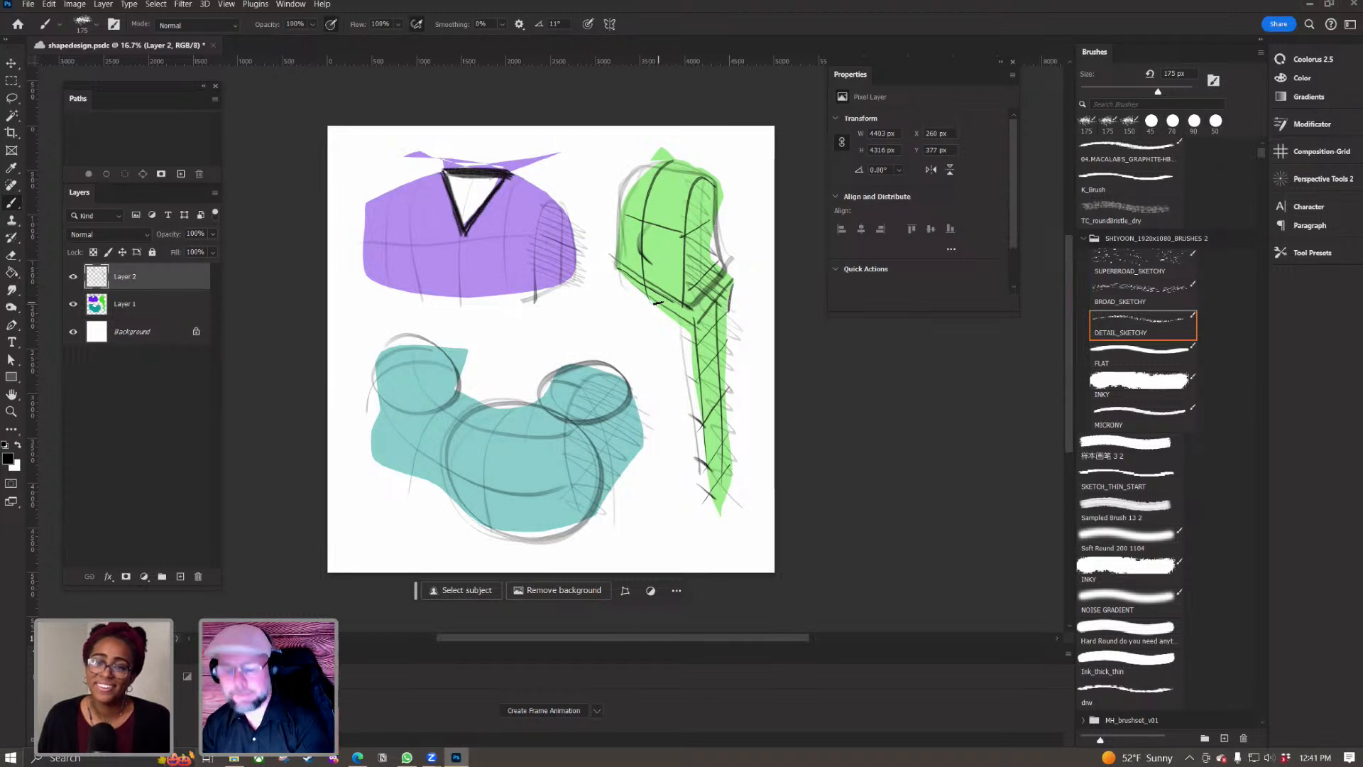
{"action": "mouse_move", "coordinate": [520, 399]}
{"action": "left_mouse_down"}
{"action": "mouse_move", "coordinate": [596, 520]}
{"action": "mouse_move", "coordinate": [565, 524]}
{"action": "left_mouse_up"}
{"action": "mouse_move", "coordinate": [558, 412]}
{"action": "left_mouse_down"}
{"action": "mouse_move", "coordinate": [640, 395]}
{"action": "mouse_move", "coordinate": [610, 424]}
{"action": "left_mouse_up"}
{"action": "mouse_move", "coordinate": [447, 344]}
{"action": "left_mouse_down"}
{"action": "mouse_move", "coordinate": [381, 365]}
{"action": "mouse_move", "coordinate": [422, 333]}
{"action": "mouse_move", "coordinate": [436, 414]}
{"action": "mouse_move", "coordinate": [589, 527]}
{"action": "left_mouse_up"}
{"action": "left_click_drag", "start_coordinate": [574, 366], "coordinate": [627, 421]}
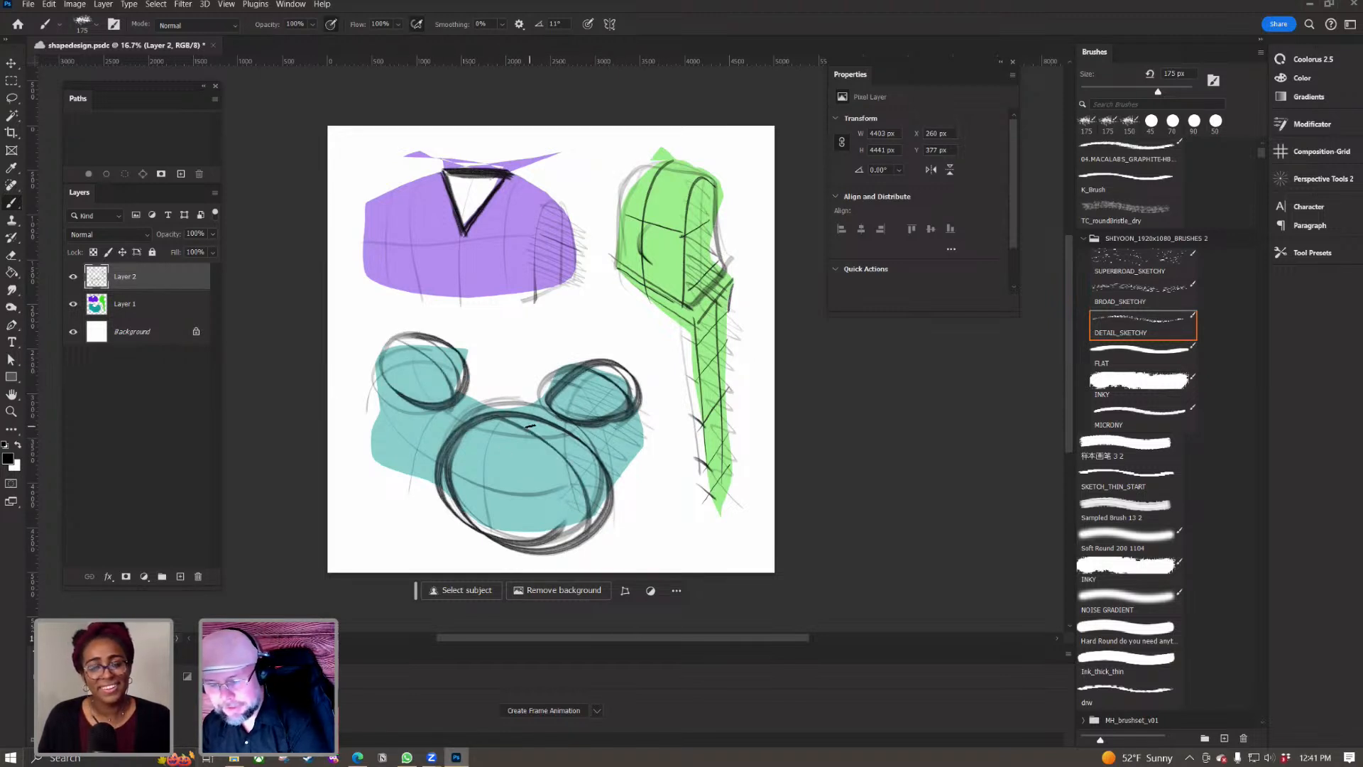
{"action": "left_click_drag", "start_coordinate": [460, 354], "coordinate": [405, 402]}
{"action": "left_click_drag", "start_coordinate": [487, 524], "coordinate": [589, 454]}
{"action": "left_click_drag", "start_coordinate": [615, 375], "coordinate": [593, 430]}
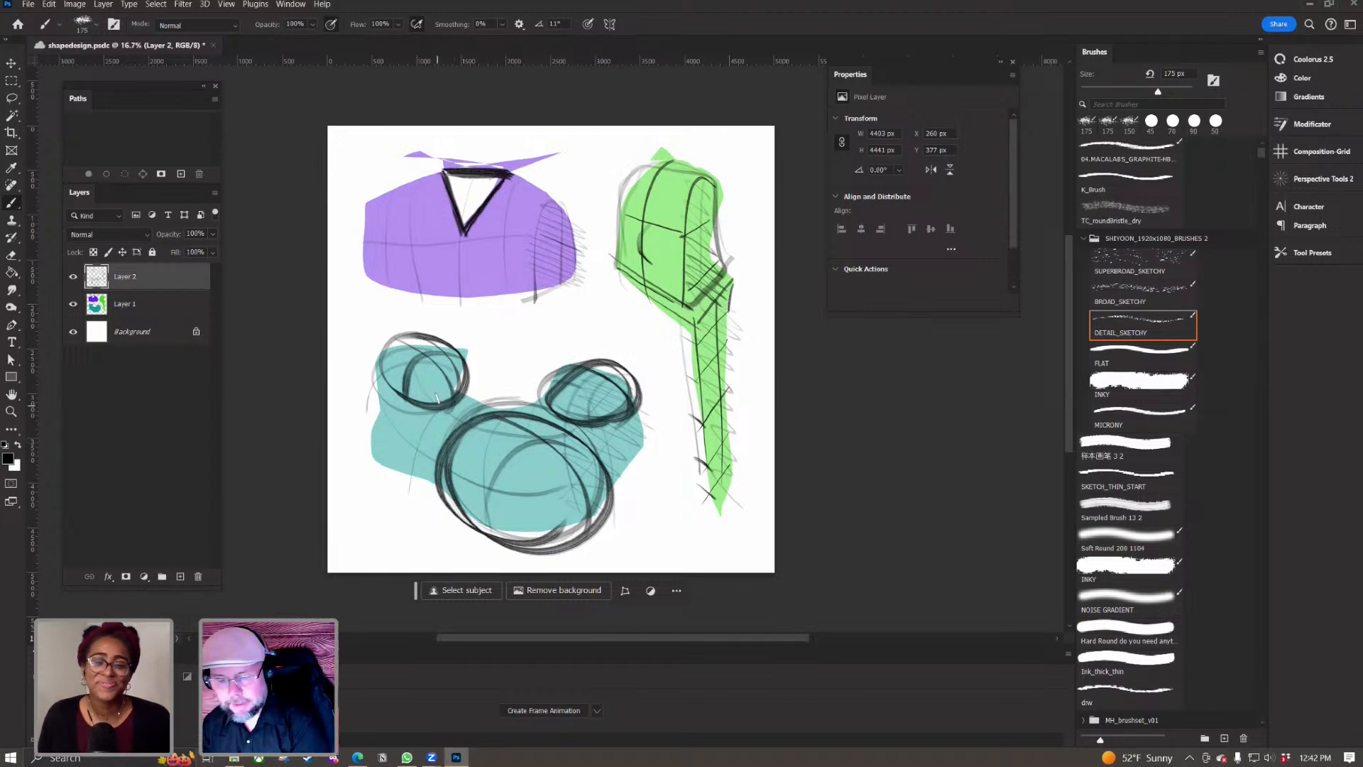
Step: Add a small oval on the purple shape, another beside the green shape's upper edge, and an arc on the teal shape's lower left
{"action": "mouse_move", "coordinate": [448, 210]}
{"action": "left_mouse_down"}
{"action": "mouse_move", "coordinate": [424, 197]}
{"action": "mouse_move", "coordinate": [443, 213]}
{"action": "left_mouse_up"}
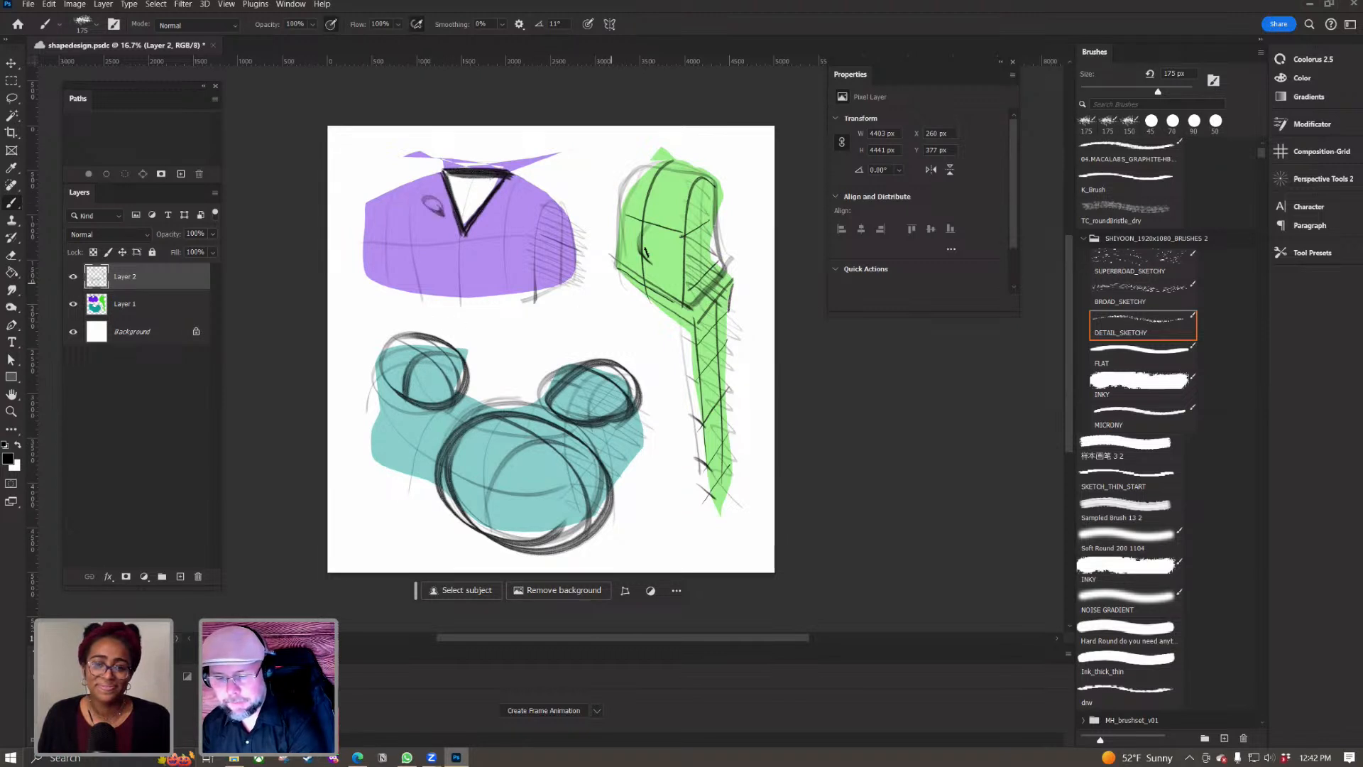
{"action": "left_click_drag", "start_coordinate": [605, 191], "coordinate": [622, 182]}
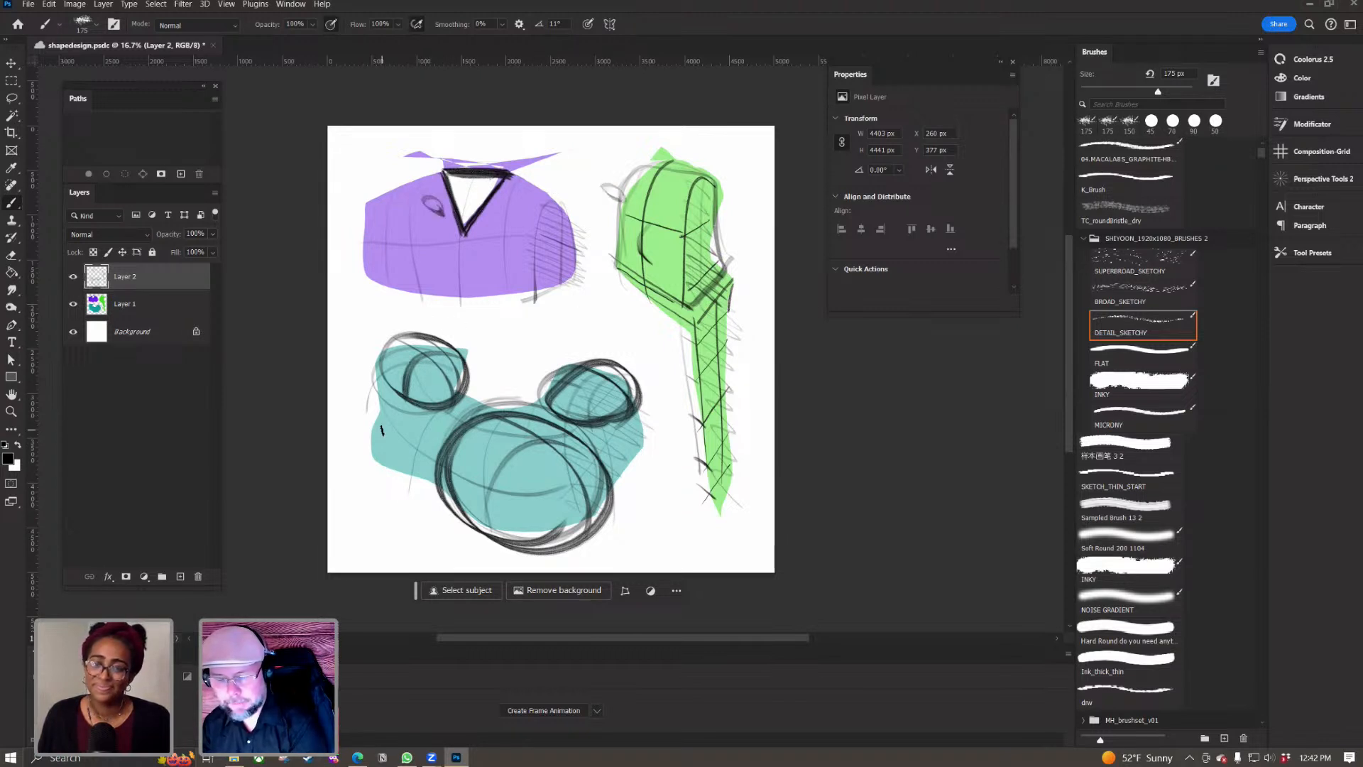
{"action": "mouse_move", "coordinate": [392, 471]}
{"action": "left_mouse_down"}
{"action": "mouse_move", "coordinate": [404, 451]}
{"action": "mouse_move", "coordinate": [431, 474]}
{"action": "left_mouse_up"}
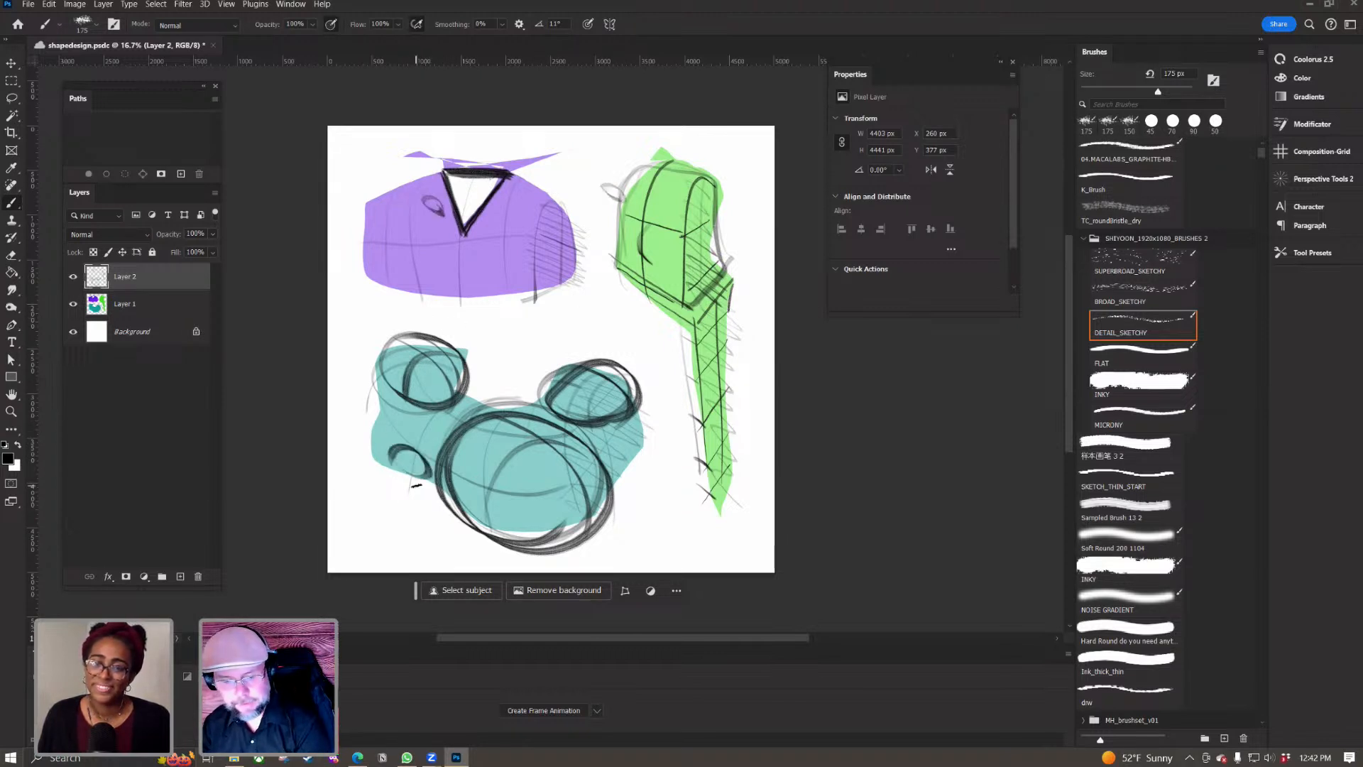
Step: Lower the opacity of the Layer 2 sketch to 27% and reduce the opacity of Layer 1
{"action": "left_click", "coordinate": [73, 276]}
{"action": "left_click", "coordinate": [73, 277]}
{"action": "left_click_drag", "start_coordinate": [171, 236], "coordinate": [155, 237]}
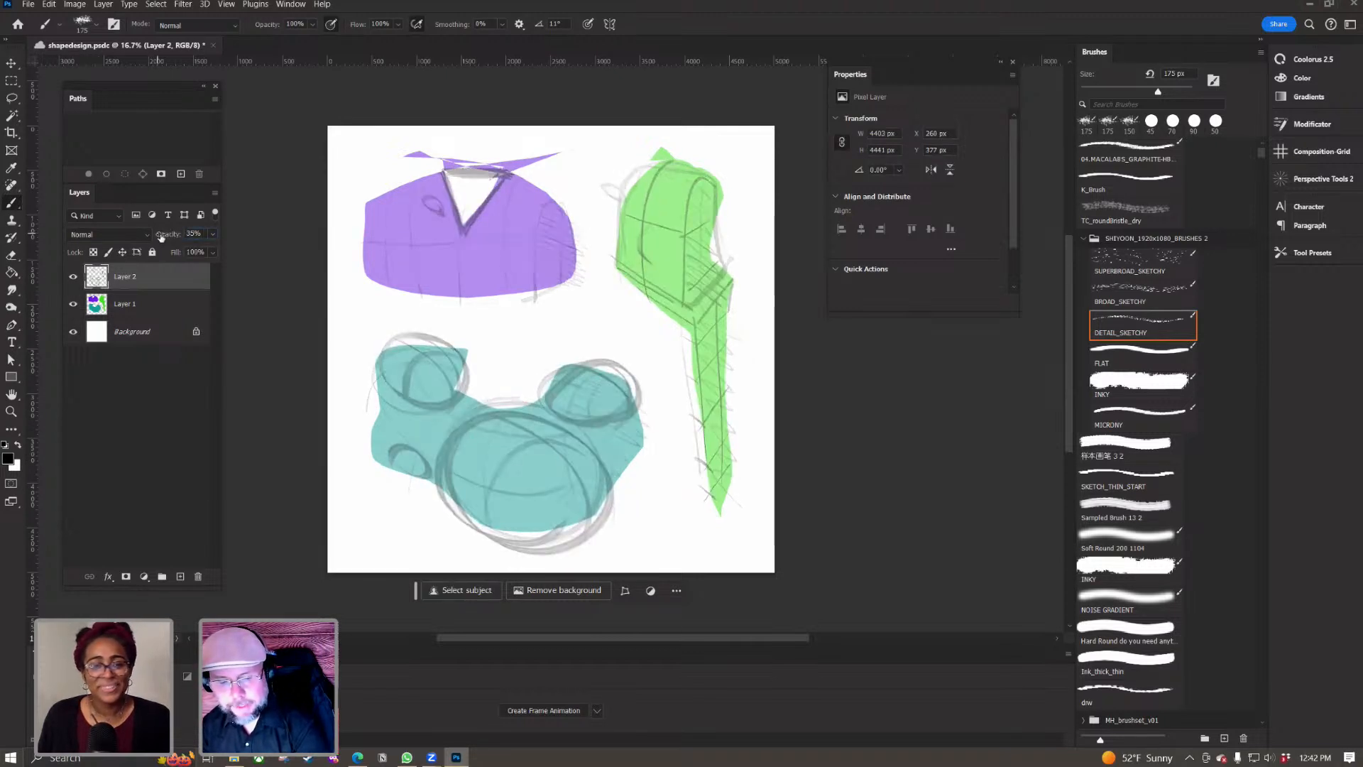
{"action": "left_click", "coordinate": [151, 305]}
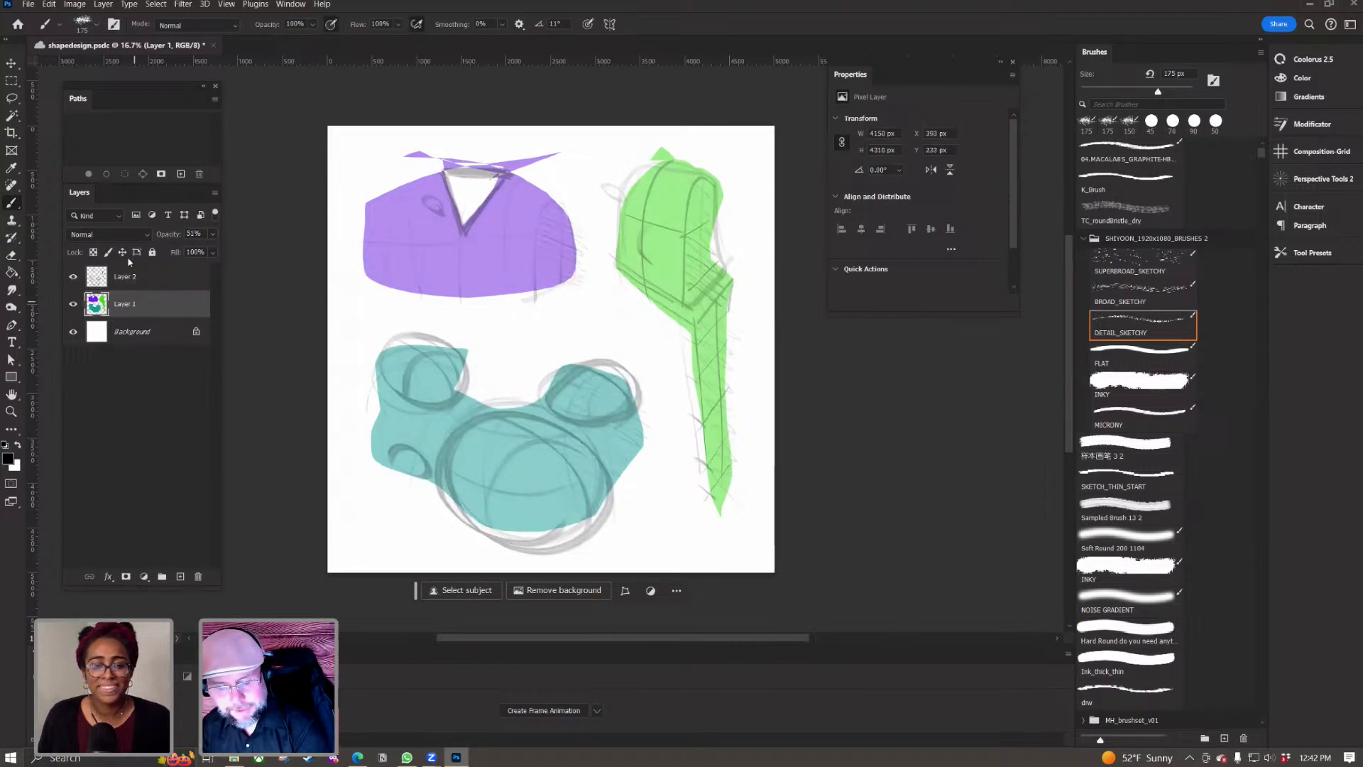
{"action": "left_click_drag", "start_coordinate": [169, 240], "coordinate": [164, 235]}
{"action": "left_click", "coordinate": [157, 275]}
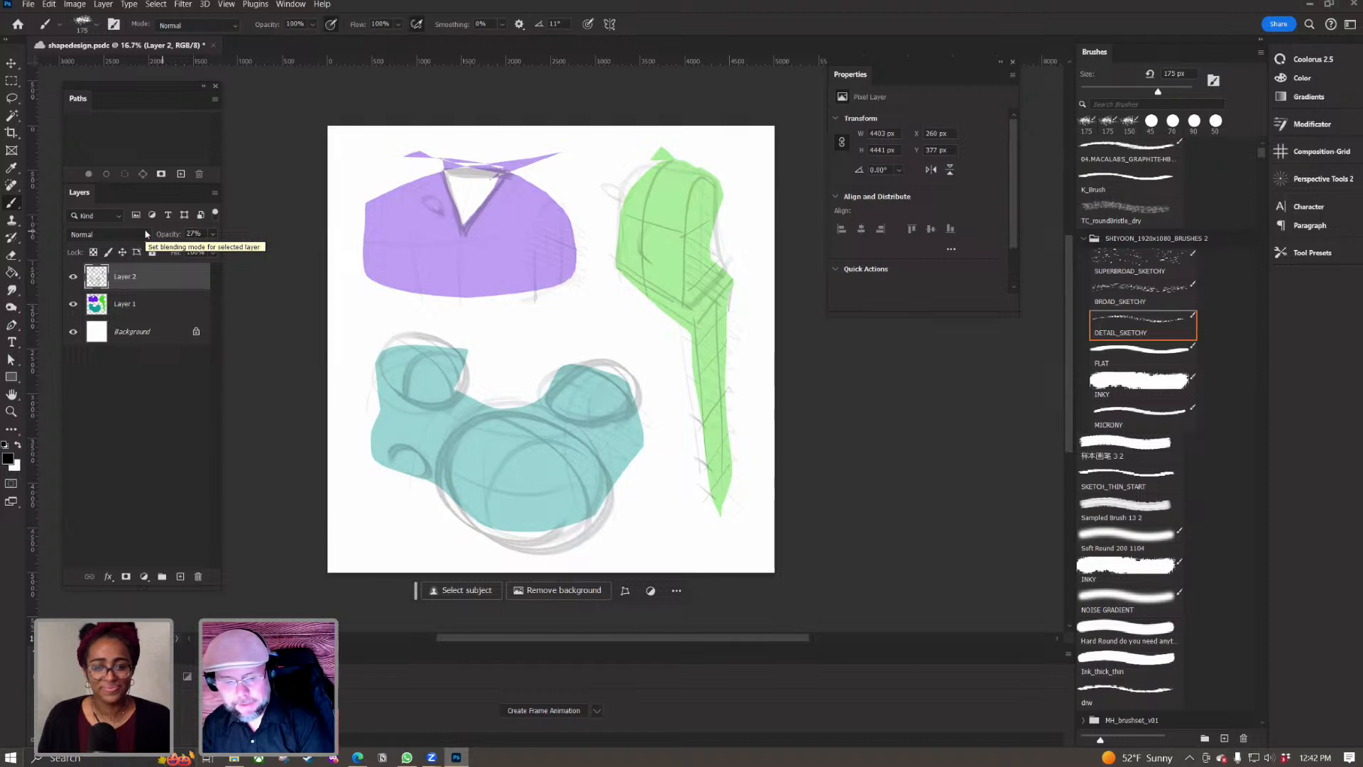
Step: Add a new layer above Layer 2 and reduce the brush size to 100 px
{"action": "left_click", "coordinate": [181, 577]}
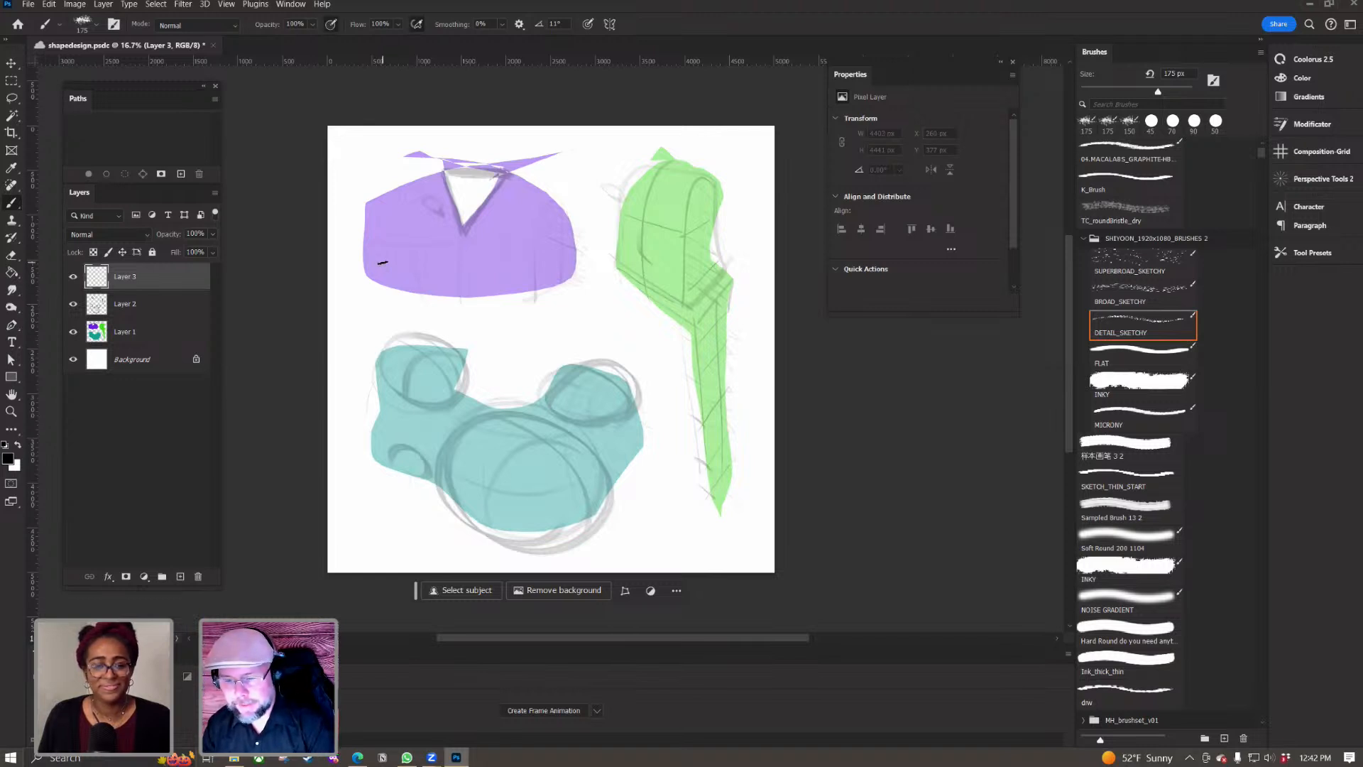
{"action": "left_click", "coordinate": [384, 263]}
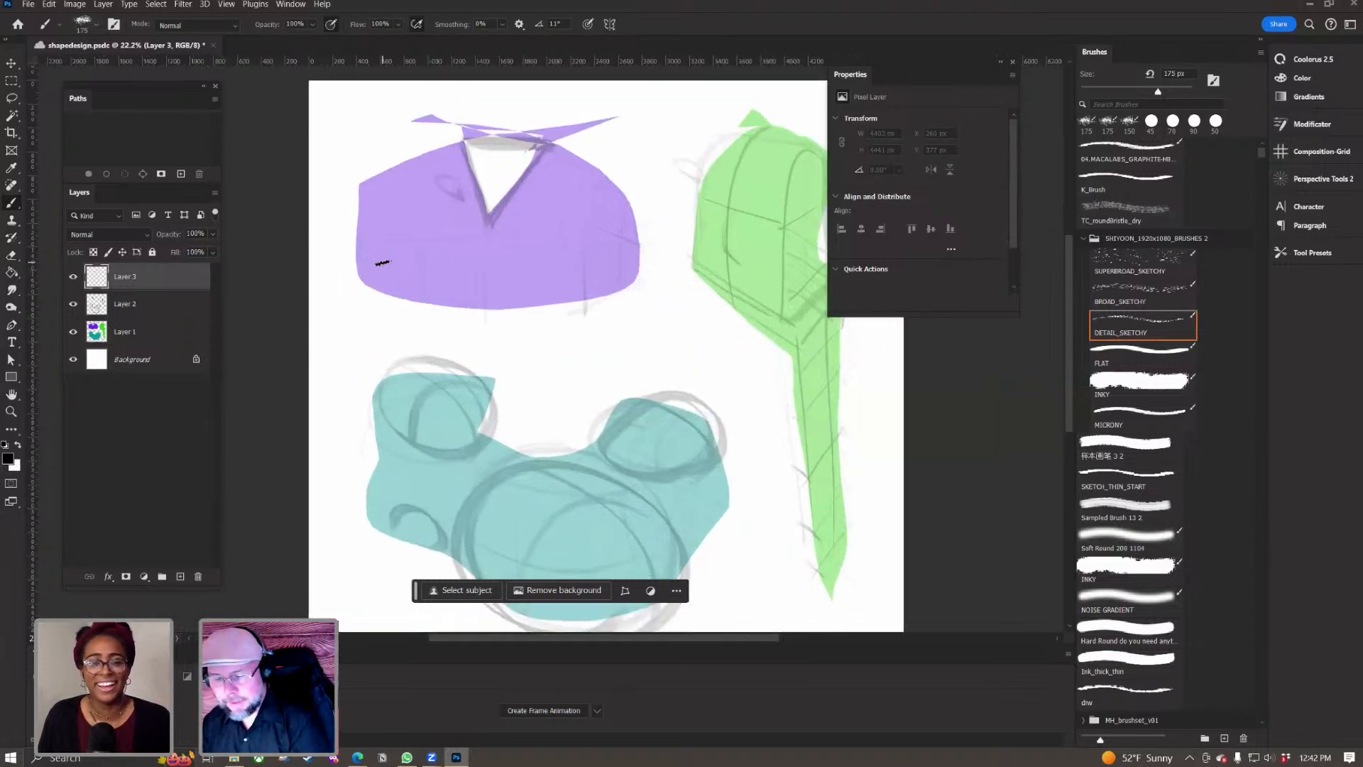
{"action": "mouse_move", "coordinate": [517, 326]}
{"action": "left_mouse_down"}
{"action": "mouse_move", "coordinate": [420, 355]}
{"action": "mouse_move", "coordinate": [461, 358]}
{"action": "left_mouse_up"}
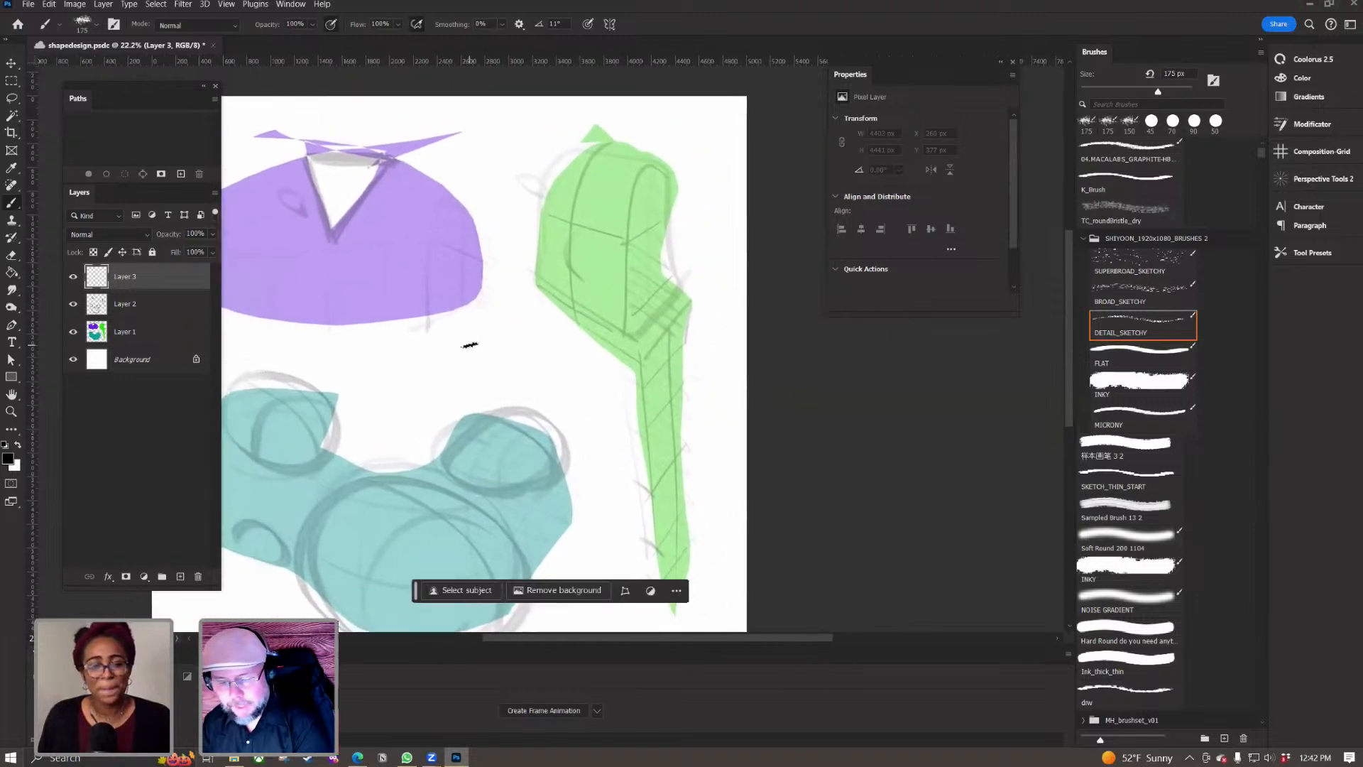
{"action": "key", "text": "bracketleft"}
{"action": "key", "text": "bracketleft"}
{"action": "key", "text": "bracketleft"}
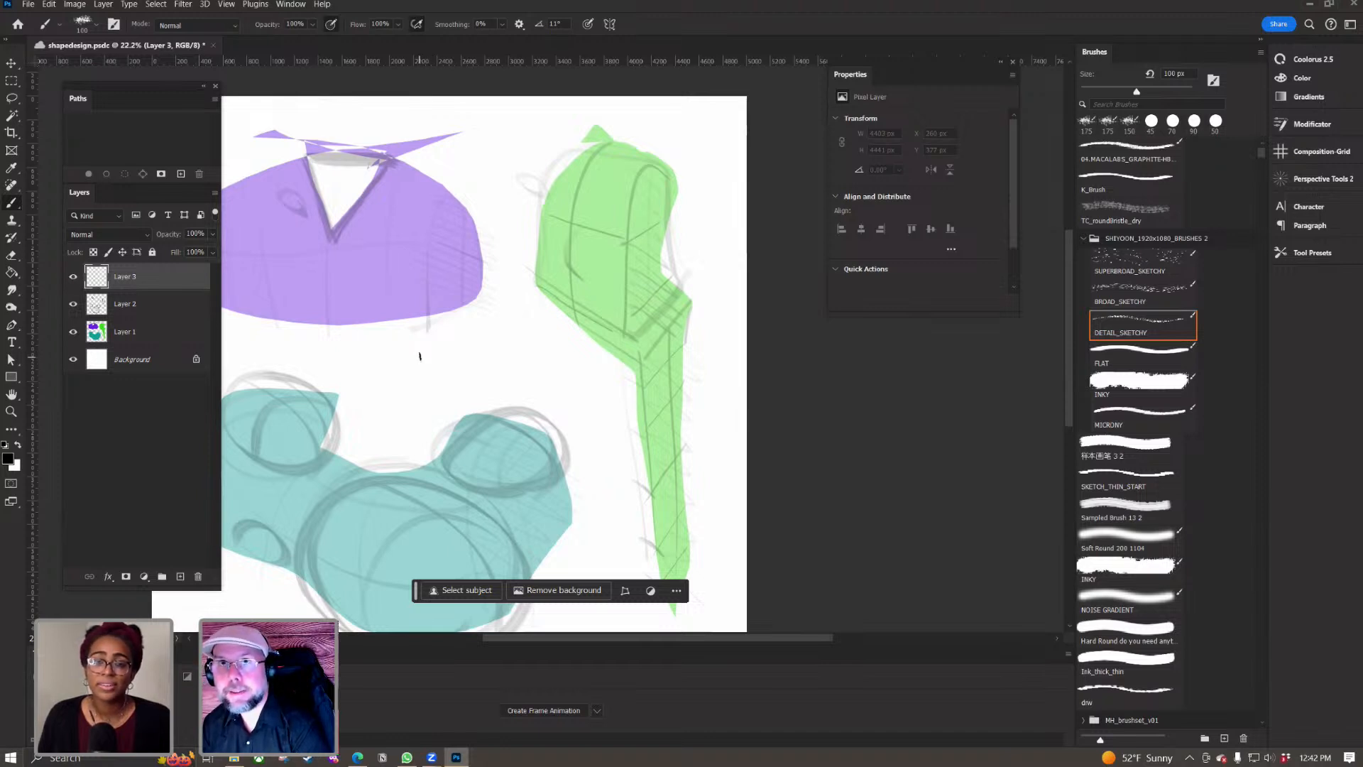
Step: Try curved test strokes between the purple and teal shapes with the 100 px sketchy brush, undoing each one
{"action": "left_click_drag", "start_coordinate": [423, 355], "coordinate": [512, 397]}
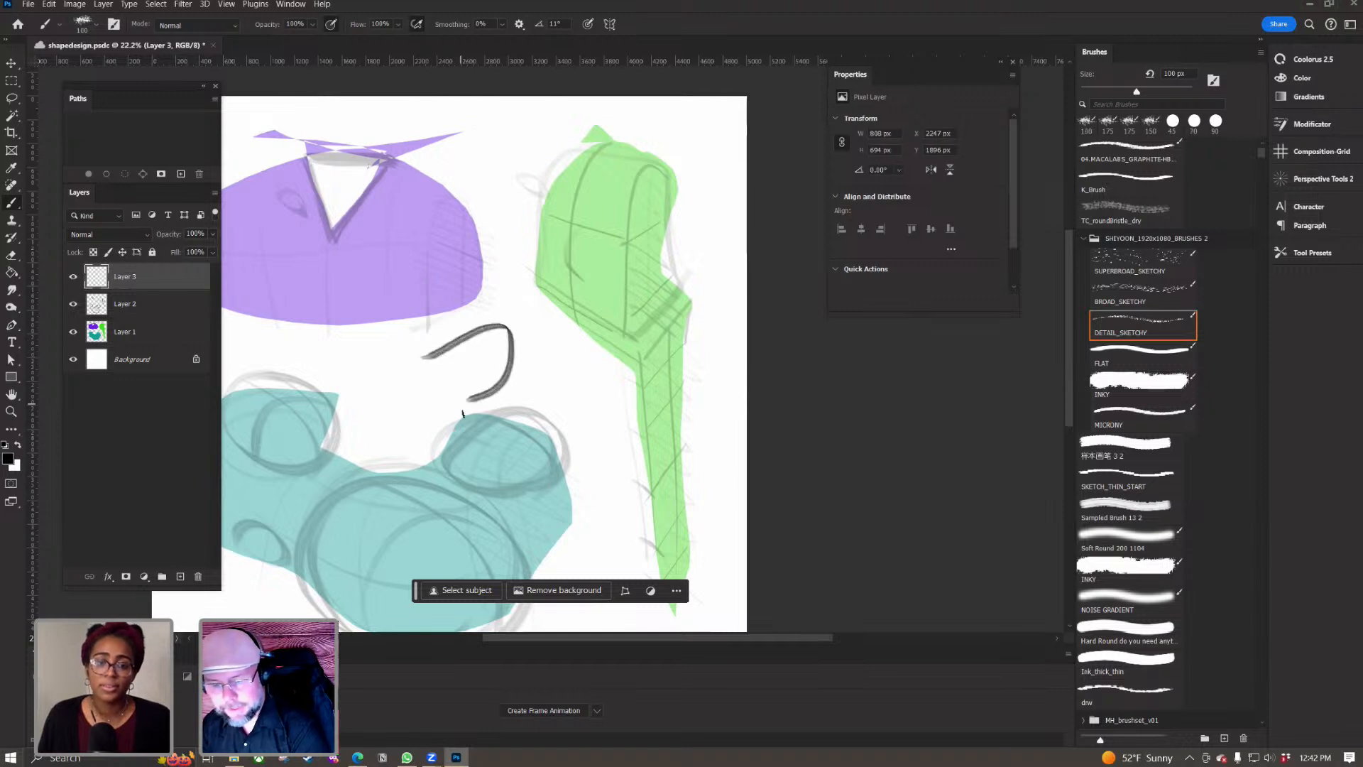
{"action": "key", "text": "ctrl+z"}
{"action": "left_click_drag", "start_coordinate": [405, 337], "coordinate": [477, 413]}
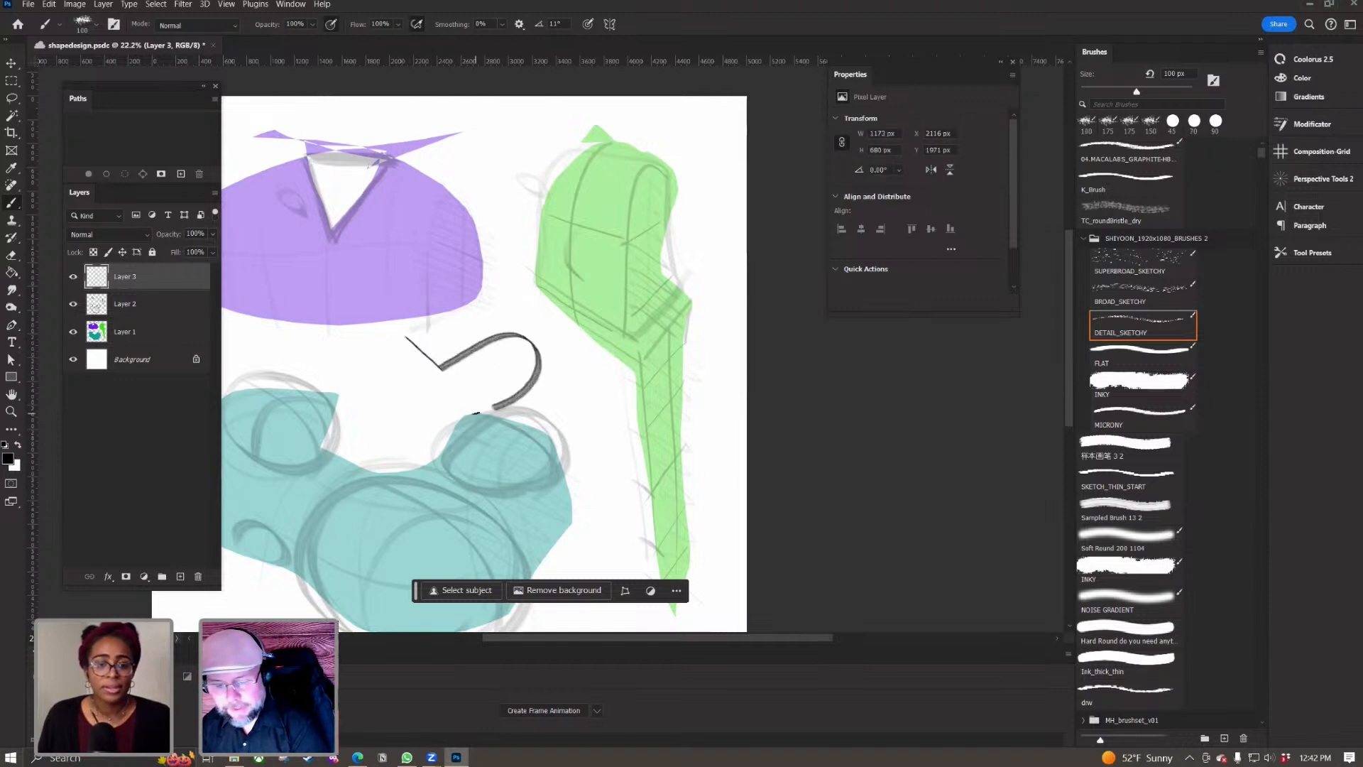
{"action": "key", "text": "ctrl+z"}
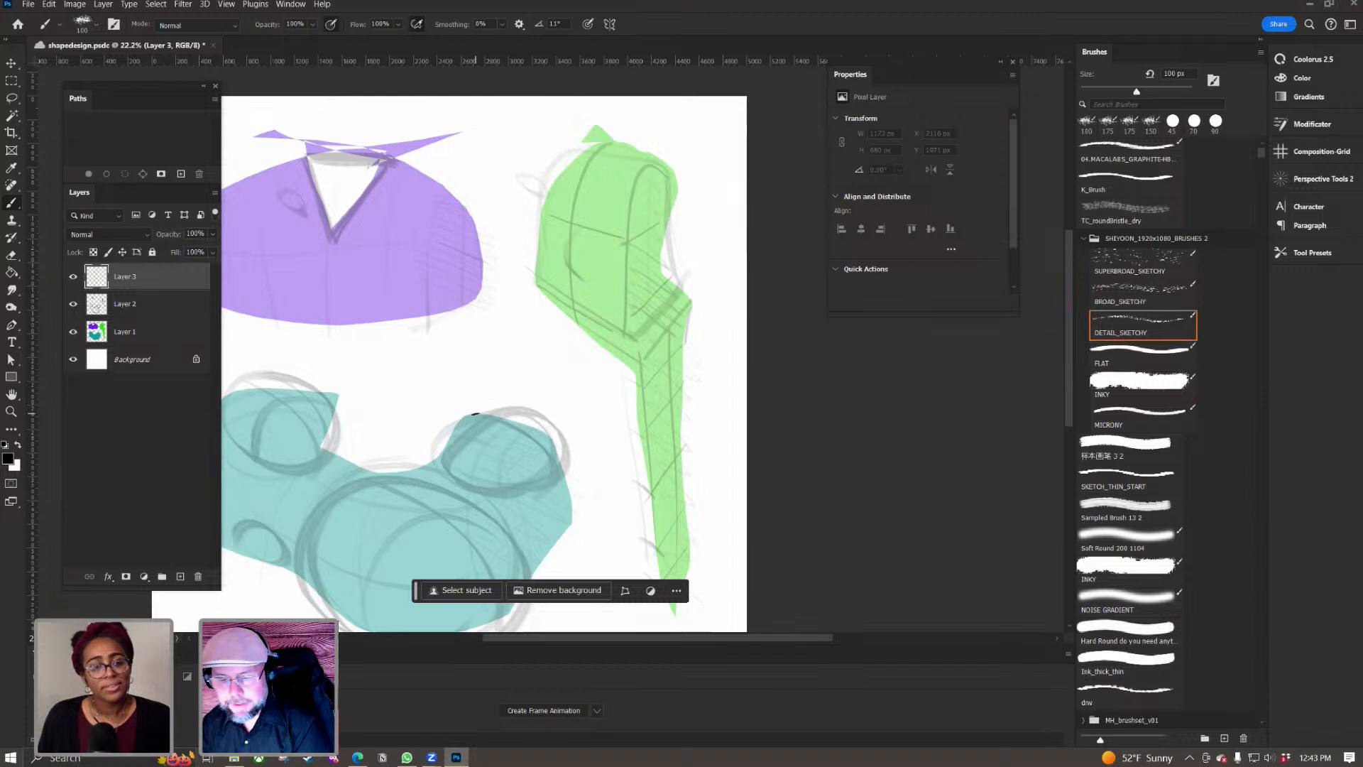
Step: Try looping test strokes with the Hard Round brush, reducing it to 90 px, and undo every stroke
{"action": "left_click", "coordinate": [1097, 628]}
{"action": "mouse_move", "coordinate": [529, 358]}
{"action": "left_mouse_down"}
{"action": "mouse_move", "coordinate": [497, 333]}
{"action": "mouse_move", "coordinate": [367, 405]}
{"action": "mouse_move", "coordinate": [364, 446]}
{"action": "left_mouse_up"}
{"action": "key", "text": "ctrl+z"}
{"action": "key", "text": "bracketleft"}
{"action": "key", "text": "bracketleft"}
{"action": "key", "text": "bracketleft"}
{"action": "key", "text": "bracketleft"}
{"action": "key", "text": "bracketleft"}
{"action": "key", "text": "bracketleft"}
{"action": "left_click_drag", "start_coordinate": [543, 365], "coordinate": [342, 416]}
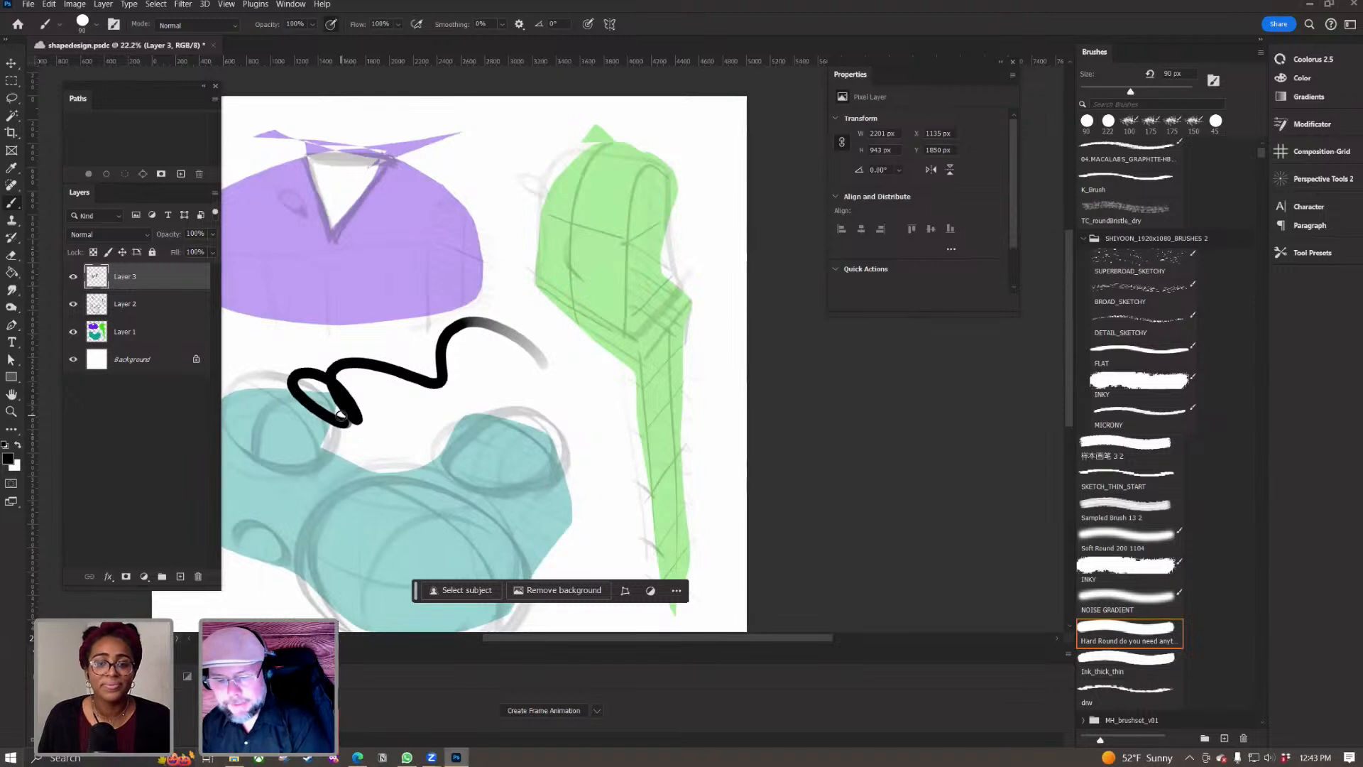
{"action": "key", "text": "ctrl+z"}
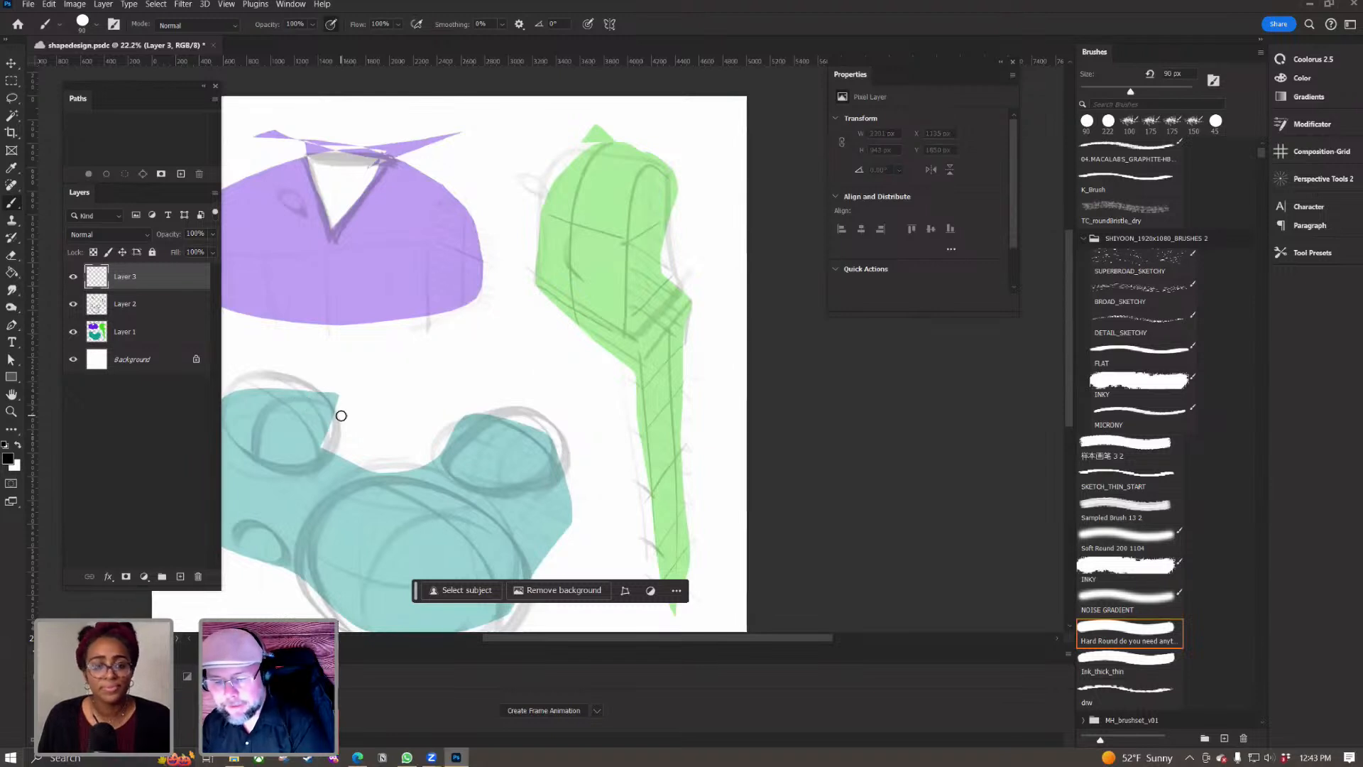
{"action": "mouse_move", "coordinate": [535, 342]}
{"action": "left_mouse_down"}
{"action": "mouse_move", "coordinate": [326, 356]}
{"action": "mouse_move", "coordinate": [374, 387]}
{"action": "left_mouse_up"}
{"action": "key", "text": "ctrl+z"}
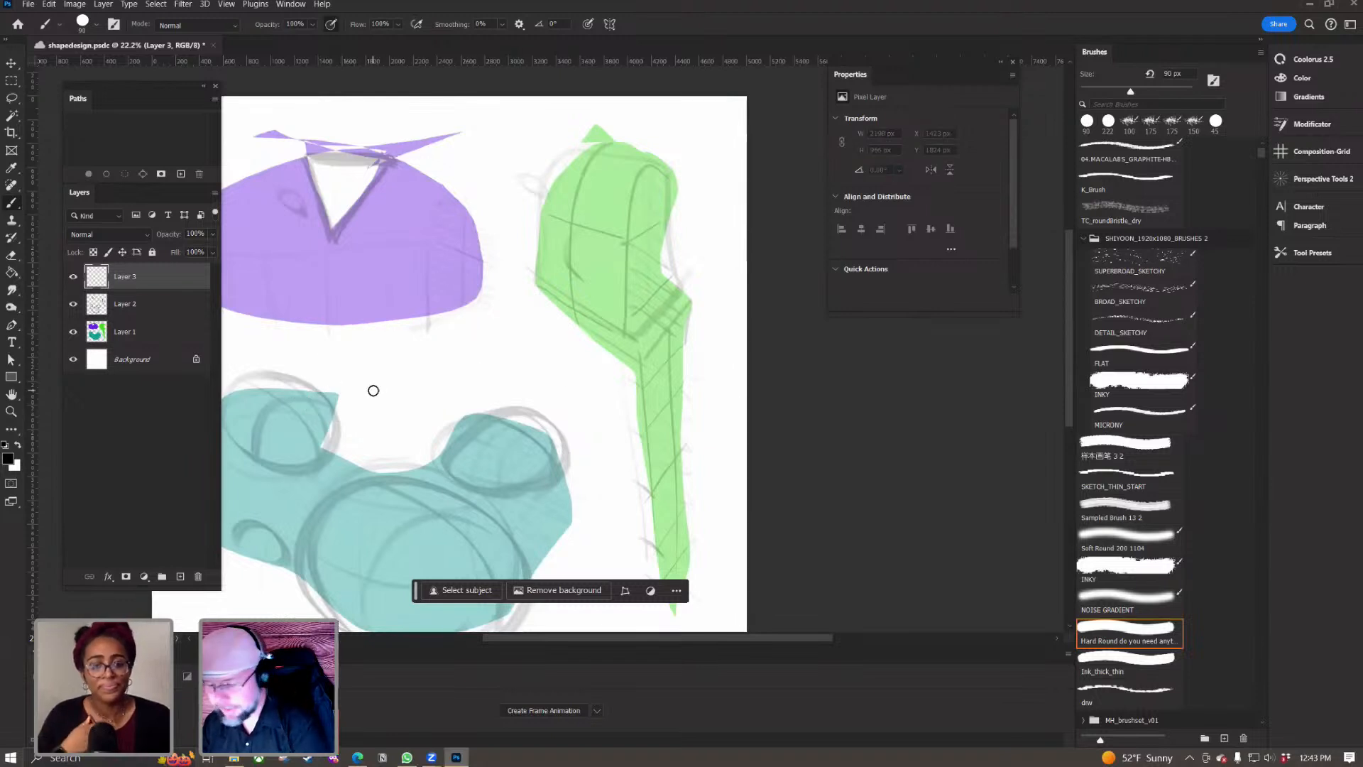
Step: Switch back to the DETAIL_SKETCHY brush and try curving strokes at increasing sizes up to 250 px, undoing each
{"action": "left_click", "coordinate": [1111, 327]}
{"action": "mouse_move", "coordinate": [505, 333]}
{"action": "left_mouse_down"}
{"action": "mouse_move", "coordinate": [485, 383]}
{"action": "mouse_move", "coordinate": [410, 443]}
{"action": "left_mouse_up"}
{"action": "key", "text": "bracketright"}
{"action": "key", "text": "bracketright"}
{"action": "key", "text": "bracketright"}
{"action": "key", "text": "ctrl+z"}
{"action": "key", "text": "bracketright"}
{"action": "key", "text": "bracketright"}
{"action": "mouse_move", "coordinate": [508, 387]}
{"action": "left_mouse_down"}
{"action": "mouse_move", "coordinate": [433, 394]}
{"action": "mouse_move", "coordinate": [359, 482]}
{"action": "left_mouse_up"}
{"action": "key", "text": "ctrl+z"}
{"action": "key", "text": "bracketright"}
{"action": "key", "text": "bracketright"}
{"action": "key", "text": "bracketright"}
{"action": "key", "text": "bracketright"}
{"action": "key", "text": "bracketright"}
{"action": "key", "text": "bracketright"}
{"action": "key", "text": "bracketright"}
{"action": "key", "text": "bracketright"}
{"action": "mouse_move", "coordinate": [511, 339]}
{"action": "left_mouse_down"}
{"action": "mouse_move", "coordinate": [355, 412]}
{"action": "mouse_move", "coordinate": [376, 443]}
{"action": "left_mouse_up"}
{"action": "key", "text": "ctrl+z"}
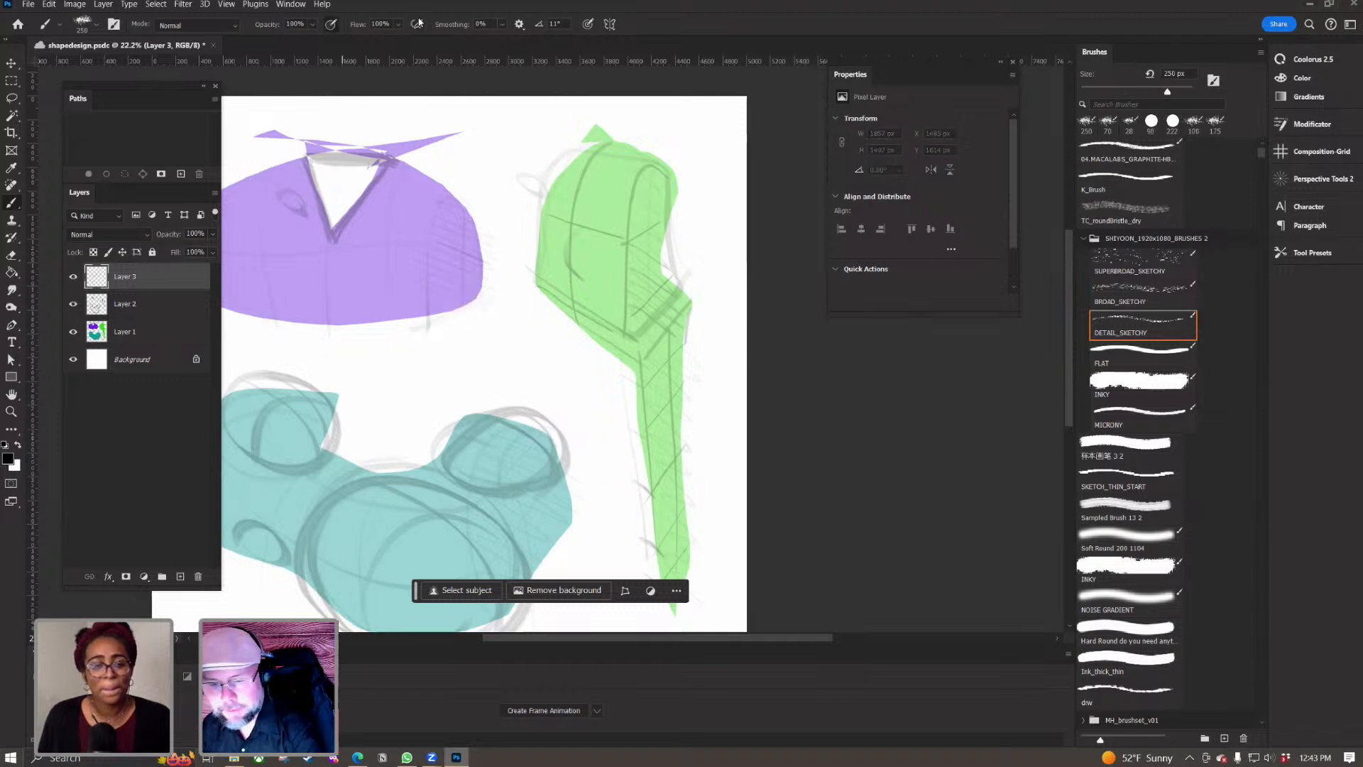
{"action": "mouse_move", "coordinate": [522, 348]}
{"action": "left_mouse_down"}
{"action": "mouse_move", "coordinate": [468, 298]}
{"action": "mouse_move", "coordinate": [391, 366]}
{"action": "mouse_move", "coordinate": [429, 452]}
{"action": "mouse_move", "coordinate": [369, 588]}
{"action": "mouse_move", "coordinate": [312, 516]}
{"action": "left_mouse_up"}
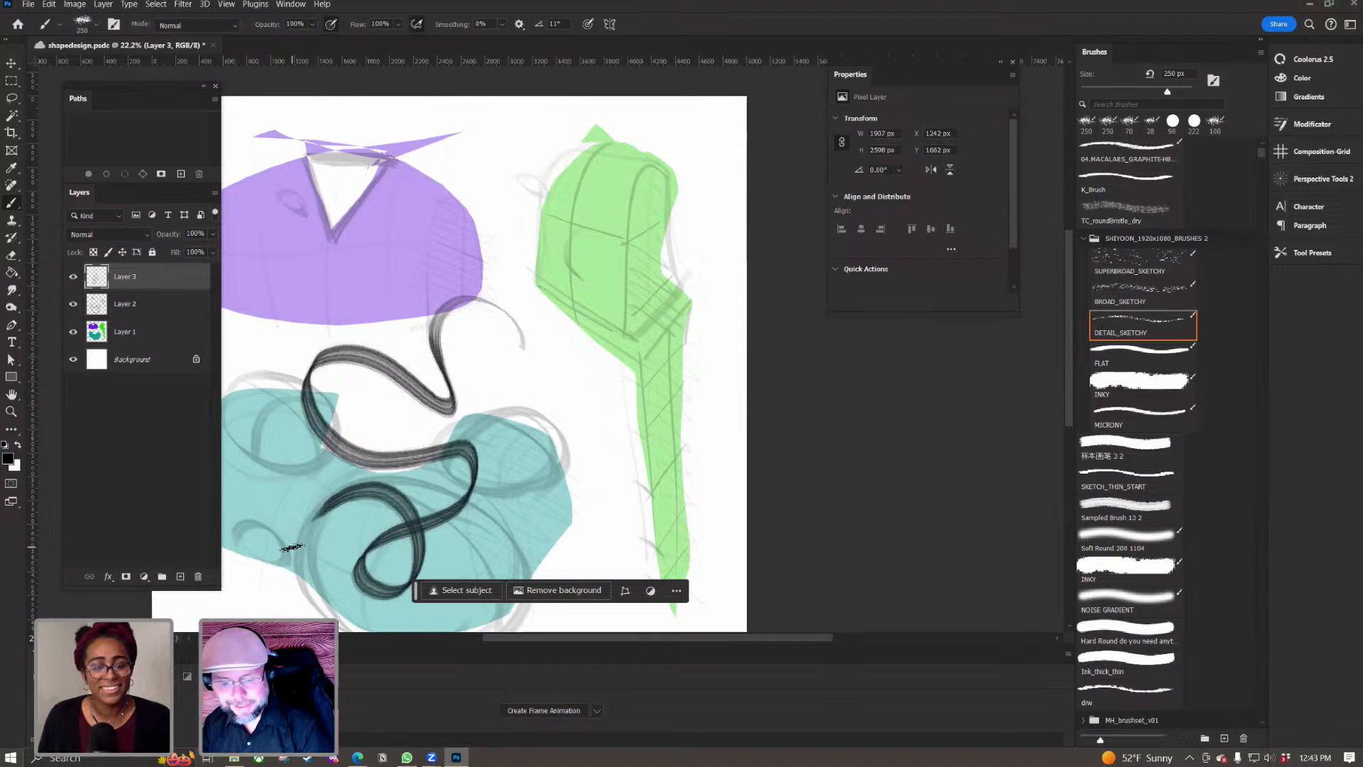
{"action": "key", "text": "ctrl+z"}
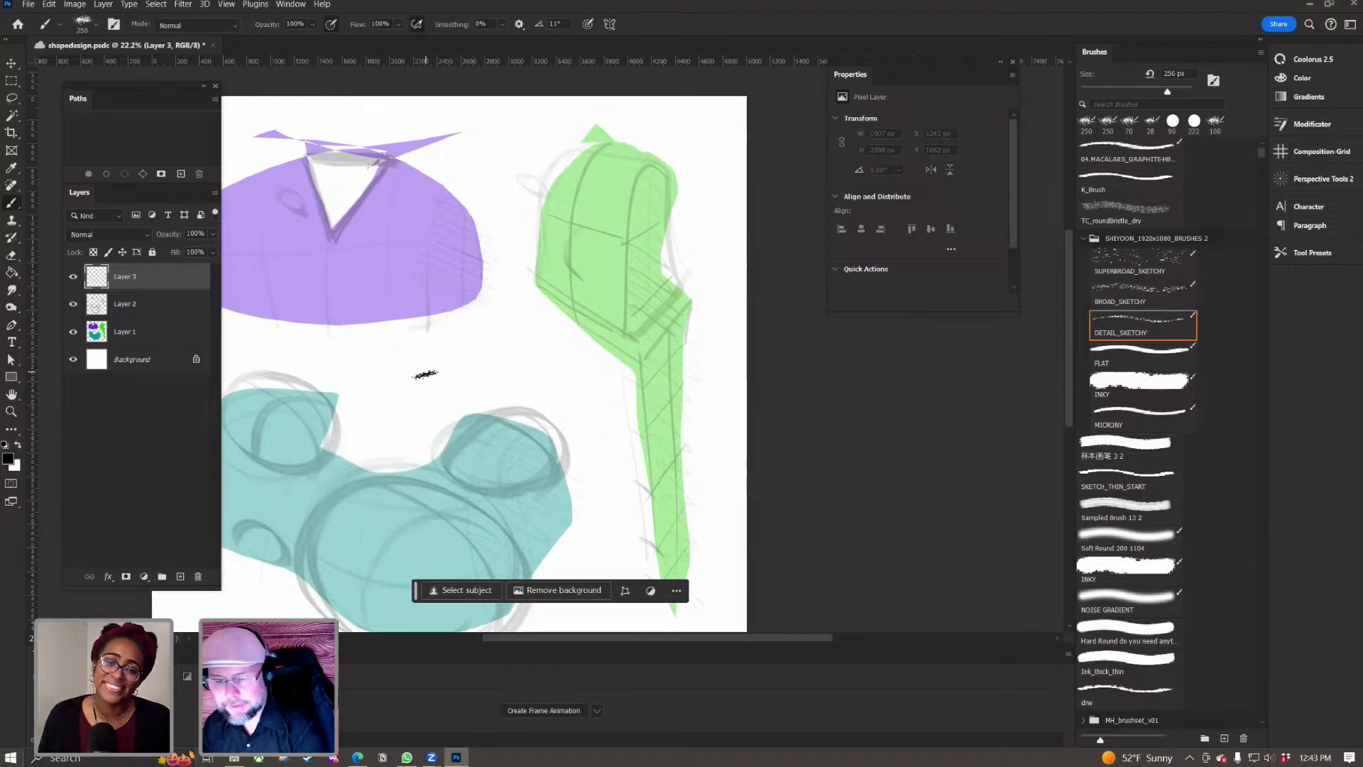
Step: Reduce the brush size to 100 px and add a new layer above Layer 3 with Layers 1, 2 and 3 hidden
{"action": "key", "text": "bracketleft"}
{"action": "key", "text": "bracketleft"}
{"action": "key", "text": "bracketleft"}
{"action": "key", "text": "bracketleft"}
{"action": "key", "text": "bracketleft"}
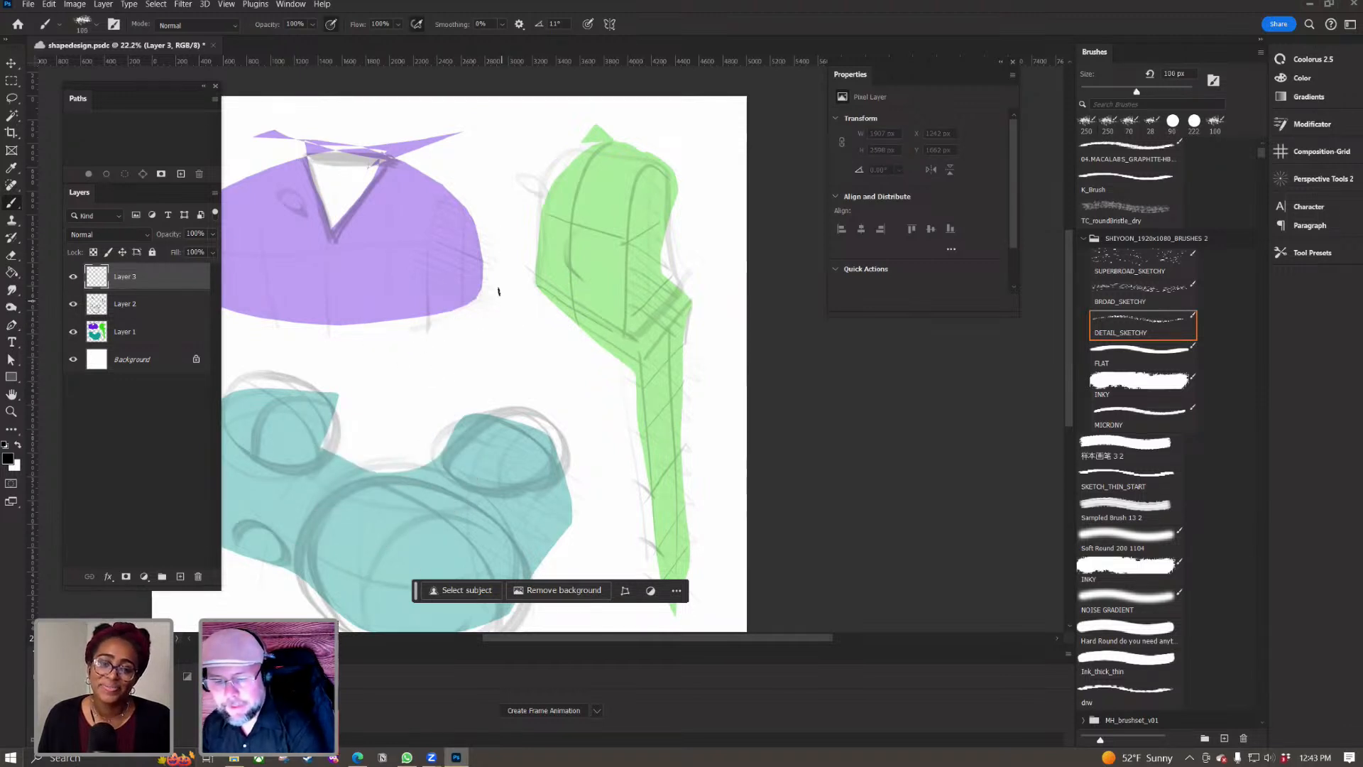
{"action": "left_click_drag", "start_coordinate": [73, 276], "coordinate": [77, 323]}
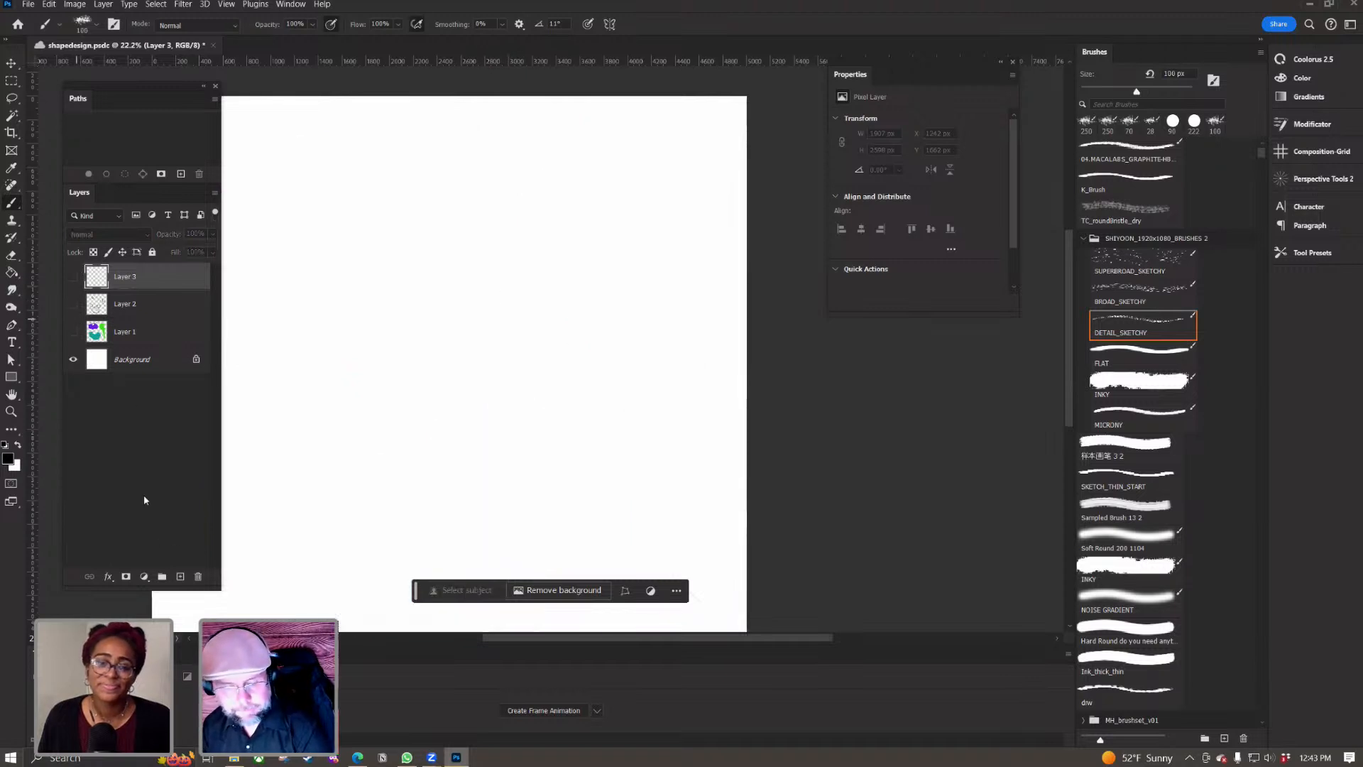
{"action": "left_click", "coordinate": [180, 576]}
Step: Try winding ribbon strokes of varying thickness down the blank canvas, using the brush at 200 px
{"action": "left_click_drag", "start_coordinate": [505, 283], "coordinate": [624, 338]}
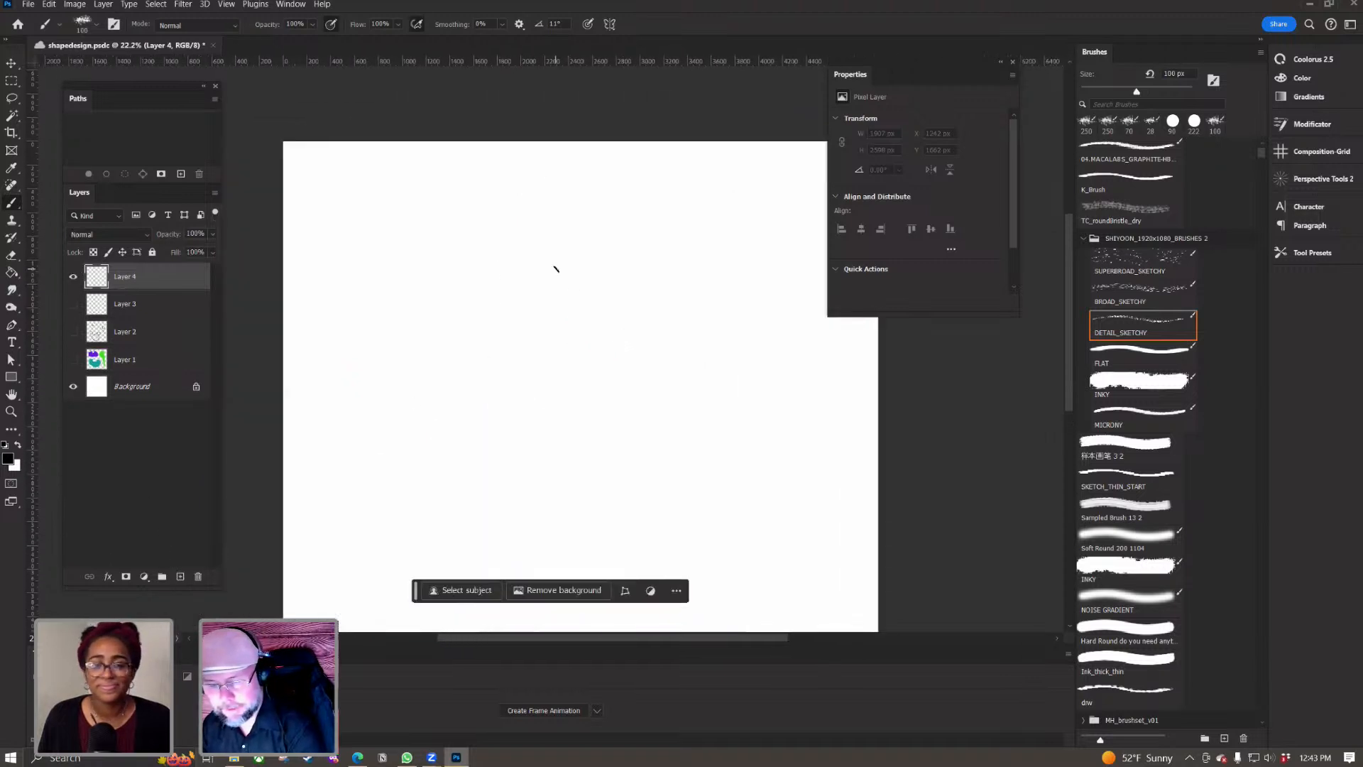
{"action": "mouse_move", "coordinate": [556, 206]}
{"action": "left_mouse_down"}
{"action": "mouse_move", "coordinate": [465, 304]}
{"action": "mouse_move", "coordinate": [468, 489]}
{"action": "left_mouse_up"}
{"action": "key", "text": "ctrl+z"}
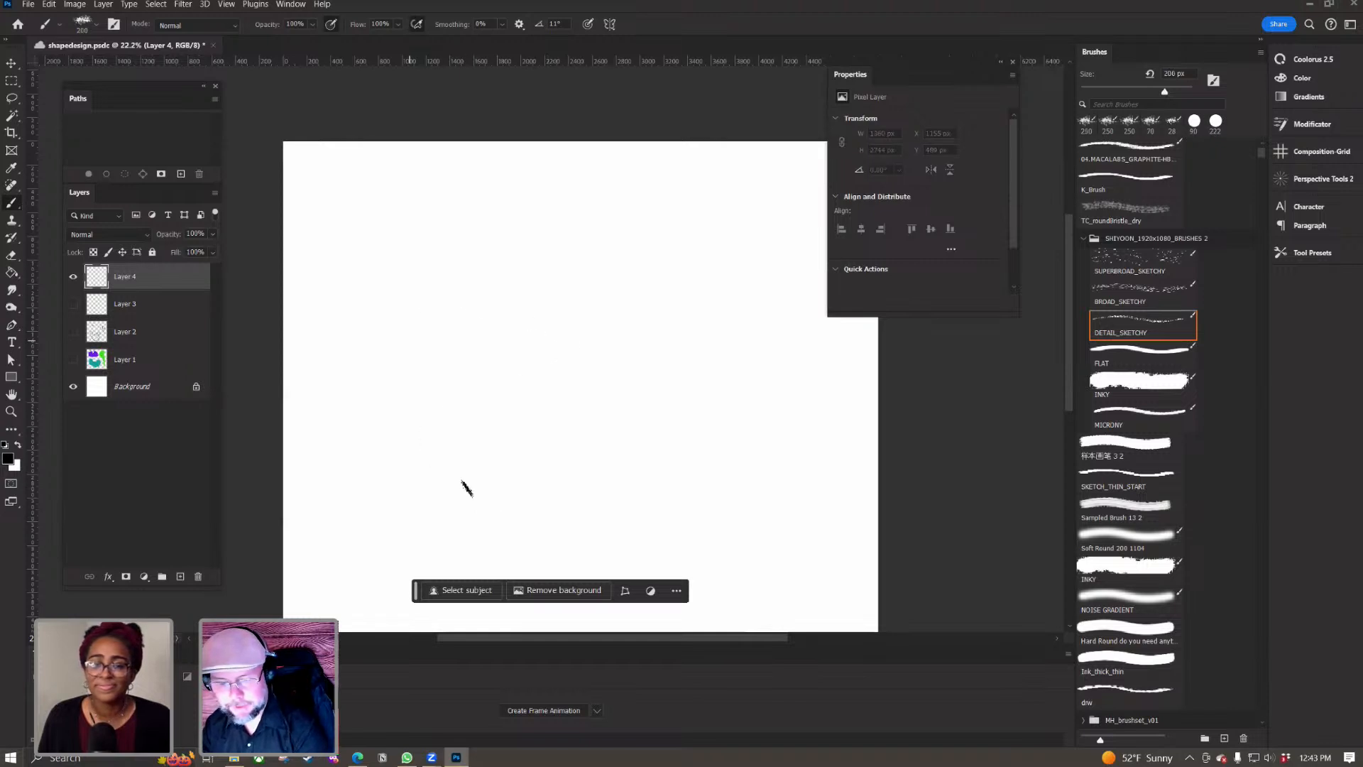
{"action": "mouse_move", "coordinate": [518, 230]}
{"action": "left_mouse_down"}
{"action": "mouse_move", "coordinate": [424, 312]}
{"action": "mouse_move", "coordinate": [448, 416]}
{"action": "left_mouse_up"}
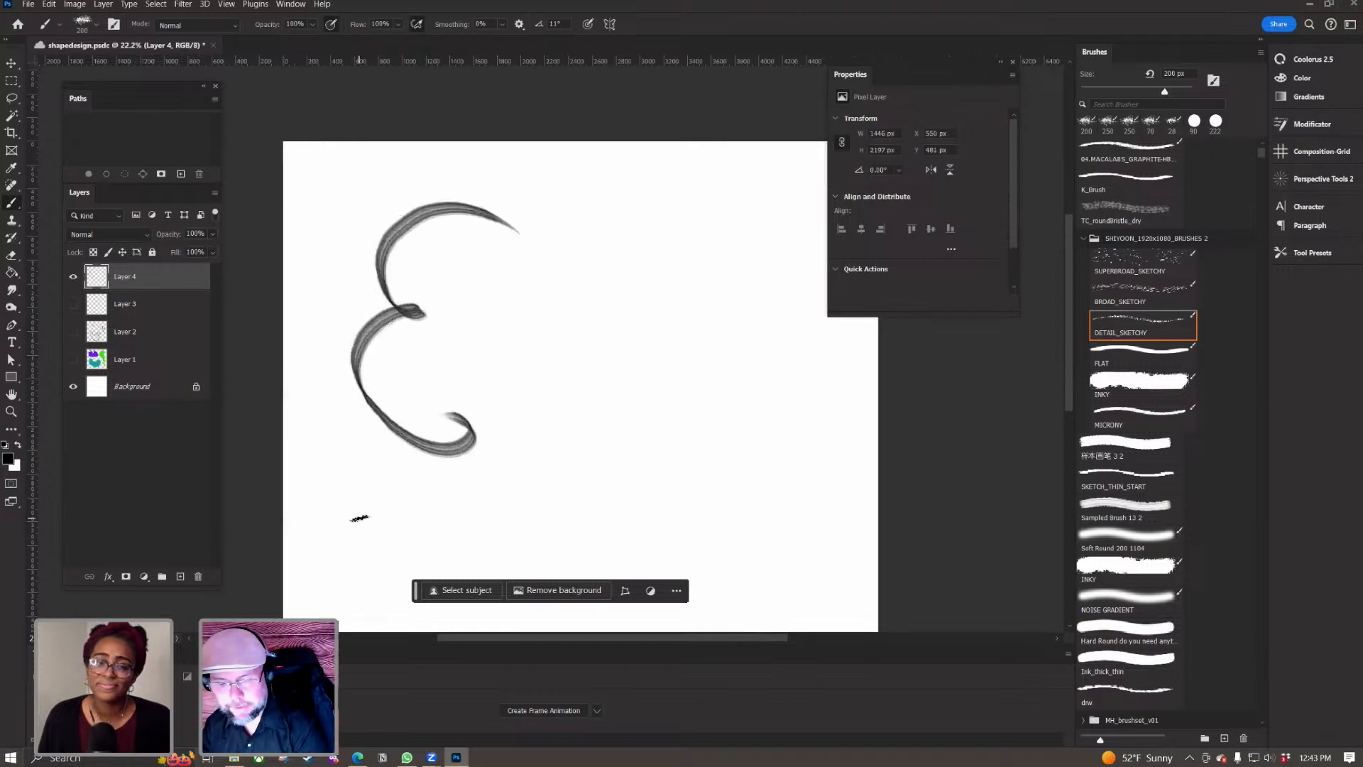
{"action": "mouse_move", "coordinate": [478, 295]}
{"action": "left_mouse_down"}
{"action": "mouse_move", "coordinate": [521, 306]}
{"action": "mouse_move", "coordinate": [477, 435]}
{"action": "mouse_move", "coordinate": [531, 460]}
{"action": "left_mouse_up"}
{"action": "mouse_move", "coordinate": [600, 213]}
{"action": "left_mouse_down"}
{"action": "mouse_move", "coordinate": [551, 259]}
{"action": "mouse_move", "coordinate": [655, 406]}
{"action": "mouse_move", "coordinate": [603, 458]}
{"action": "left_mouse_up"}
{"action": "mouse_move", "coordinate": [674, 169]}
{"action": "left_mouse_down"}
{"action": "mouse_move", "coordinate": [679, 197]}
{"action": "mouse_move", "coordinate": [724, 212]}
{"action": "mouse_move", "coordinate": [704, 234]}
{"action": "mouse_move", "coordinate": [663, 232]}
{"action": "mouse_move", "coordinate": [663, 258]}
{"action": "mouse_move", "coordinate": [732, 266]}
{"action": "mouse_move", "coordinate": [650, 300]}
{"action": "mouse_move", "coordinate": [664, 340]}
{"action": "mouse_move", "coordinate": [739, 349]}
{"action": "mouse_move", "coordinate": [693, 424]}
{"action": "mouse_move", "coordinate": [696, 524]}
{"action": "left_mouse_up"}
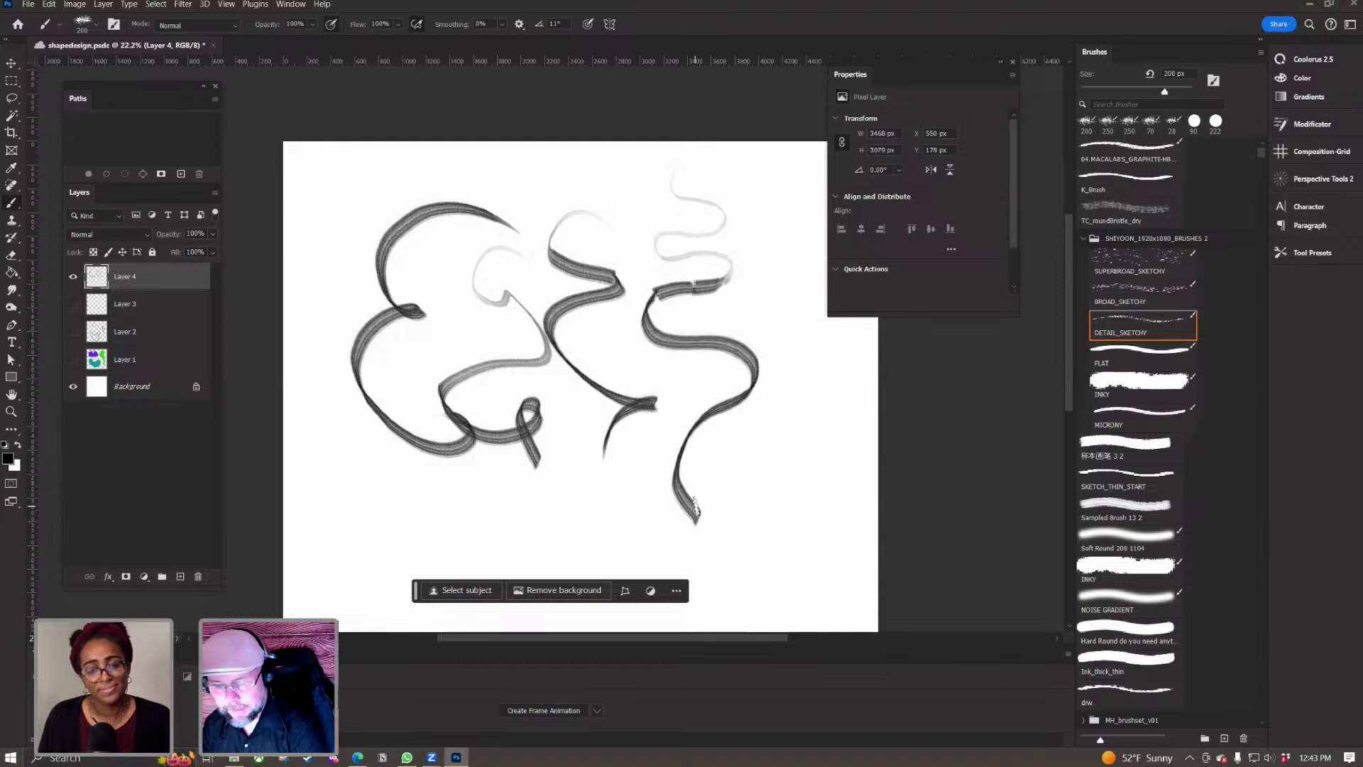
Step: Add loops around the upper part of the rightmost ribbon stroke, and undo all the practice strokes
{"action": "mouse_move", "coordinate": [664, 307]}
{"action": "left_mouse_down"}
{"action": "mouse_move", "coordinate": [712, 263]}
{"action": "mouse_move", "coordinate": [729, 316]}
{"action": "left_mouse_up"}
{"action": "left_click_drag", "start_coordinate": [653, 358], "coordinate": [667, 363]}
{"action": "key", "text": "ctrl+z"}
{"action": "key", "text": "ctrl+z"}
{"action": "key", "text": "ctrl+z"}
{"action": "key", "text": "ctrl+z"}
{"action": "key", "text": "ctrl+z"}
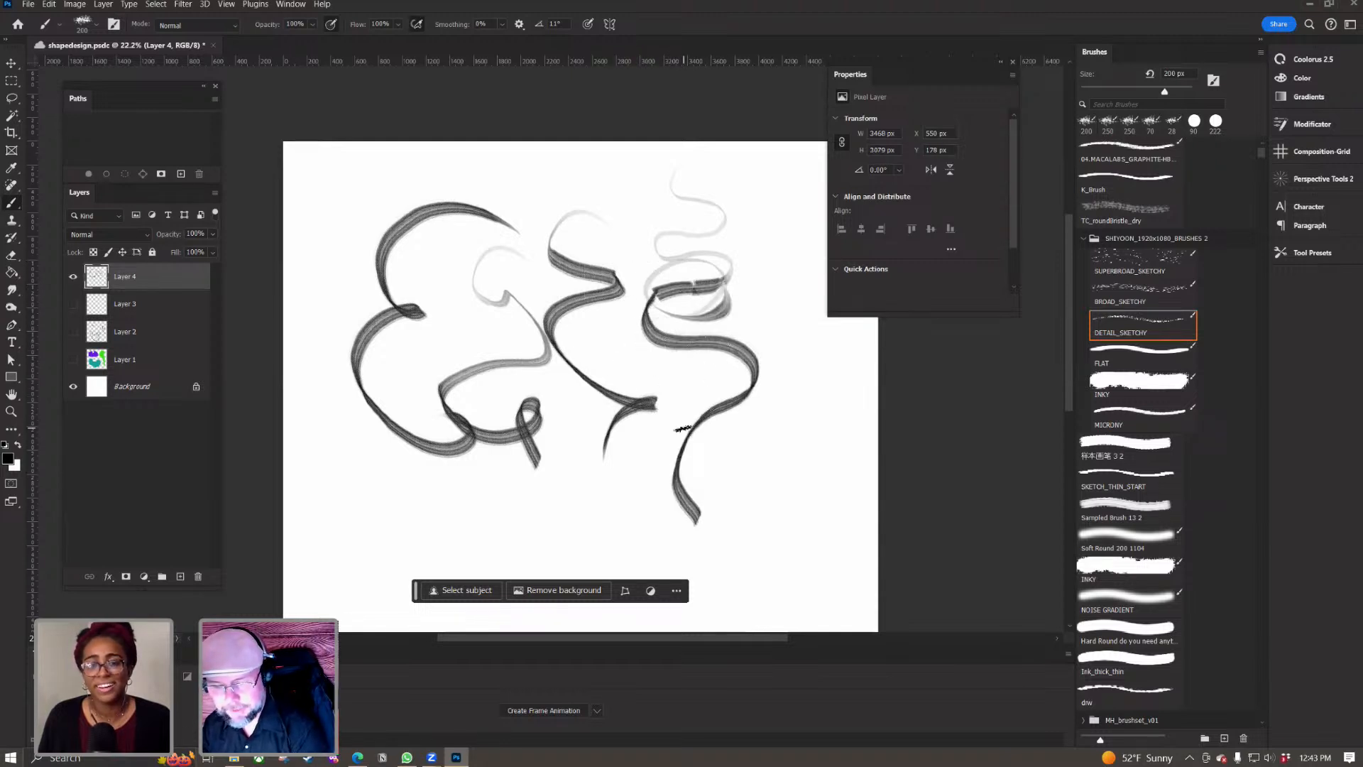
{"action": "key", "text": "ctrl+z"}
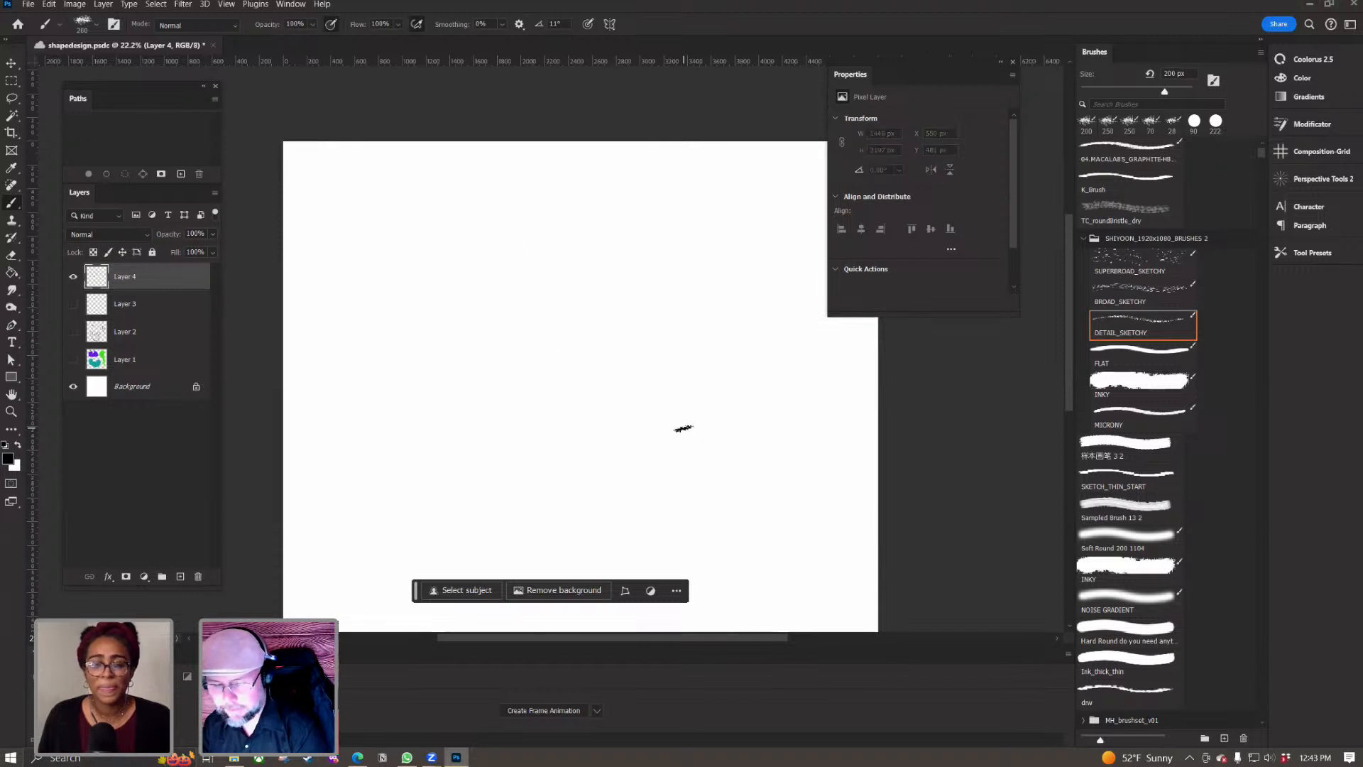
Step: Try a large S-curve across the whole canvas with a small loop near its upper end, and undo both strokes
{"action": "mouse_move", "coordinate": [777, 382]}
{"action": "left_mouse_down"}
{"action": "mouse_move", "coordinate": [425, 322]}
{"action": "mouse_move", "coordinate": [705, 377]}
{"action": "mouse_move", "coordinate": [312, 469]}
{"action": "mouse_move", "coordinate": [653, 488]}
{"action": "left_mouse_up"}
{"action": "key", "text": "ctrl+z"}
{"action": "mouse_move", "coordinate": [814, 390]}
{"action": "left_mouse_down"}
{"action": "mouse_move", "coordinate": [719, 217]}
{"action": "mouse_move", "coordinate": [474, 208]}
{"action": "mouse_move", "coordinate": [509, 309]}
{"action": "mouse_move", "coordinate": [732, 307]}
{"action": "mouse_move", "coordinate": [628, 433]}
{"action": "mouse_move", "coordinate": [354, 393]}
{"action": "mouse_move", "coordinate": [663, 564]}
{"action": "left_mouse_up"}
{"action": "mouse_move", "coordinate": [461, 264]}
{"action": "left_mouse_down"}
{"action": "mouse_move", "coordinate": [405, 247]}
{"action": "mouse_move", "coordinate": [423, 202]}
{"action": "left_mouse_up"}
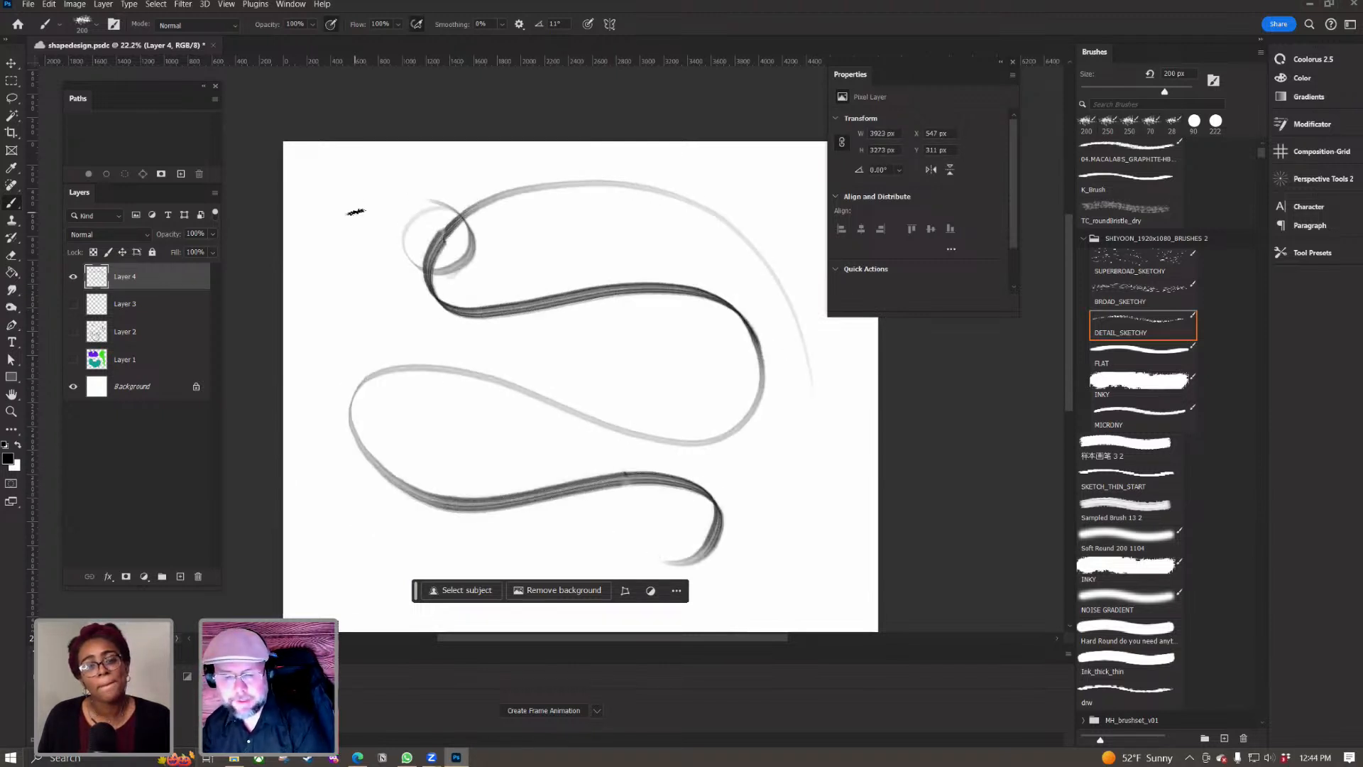
{"action": "key", "text": "ctrl+z"}
{"action": "key", "text": "ctrl+z"}
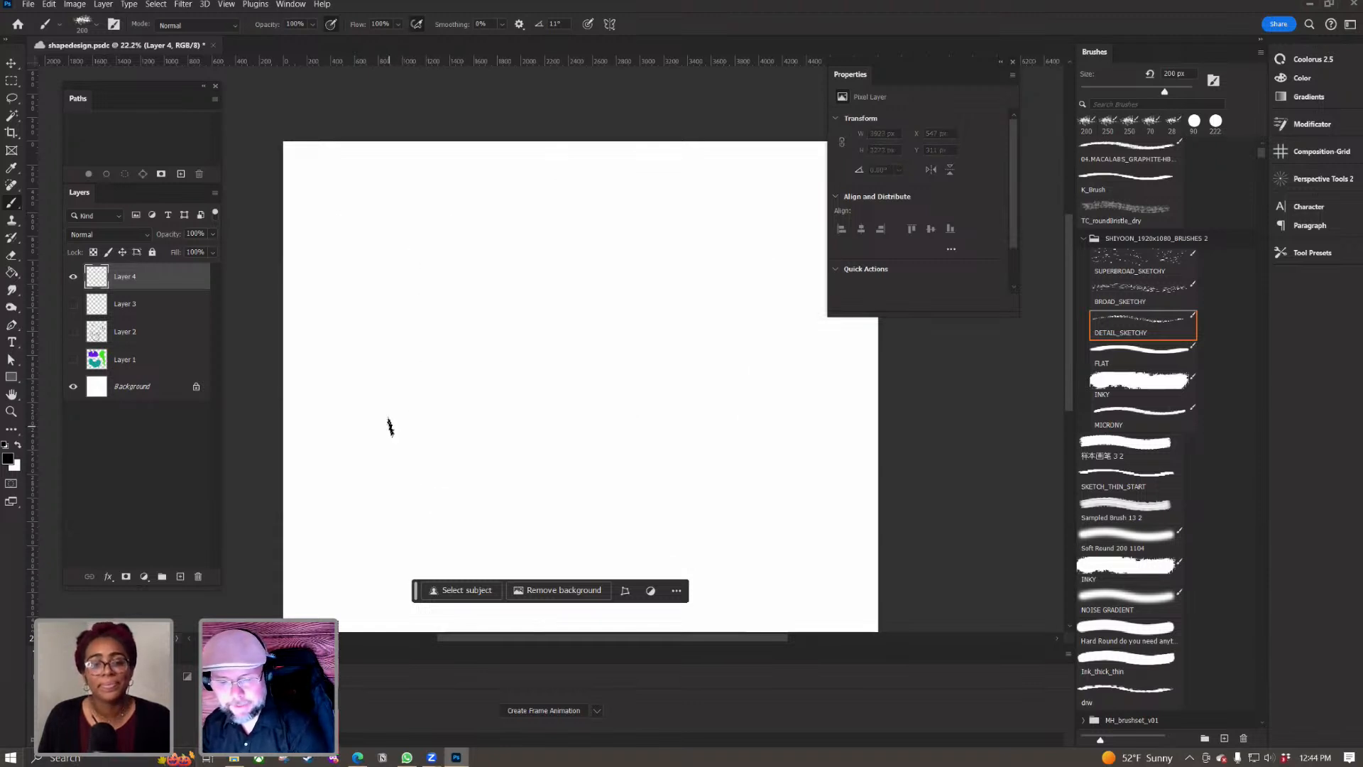
Step: Draw a long winding curve fading from thick to thin, coil small loops around its upper bends, and add short arcs beside it
{"action": "mouse_move", "coordinate": [733, 240]}
{"action": "left_mouse_down"}
{"action": "mouse_move", "coordinate": [459, 194]}
{"action": "mouse_move", "coordinate": [324, 319]}
{"action": "mouse_move", "coordinate": [539, 271]}
{"action": "mouse_move", "coordinate": [622, 350]}
{"action": "mouse_move", "coordinate": [395, 456]}
{"action": "mouse_move", "coordinate": [651, 418]}
{"action": "mouse_move", "coordinate": [501, 545]}
{"action": "left_mouse_up"}
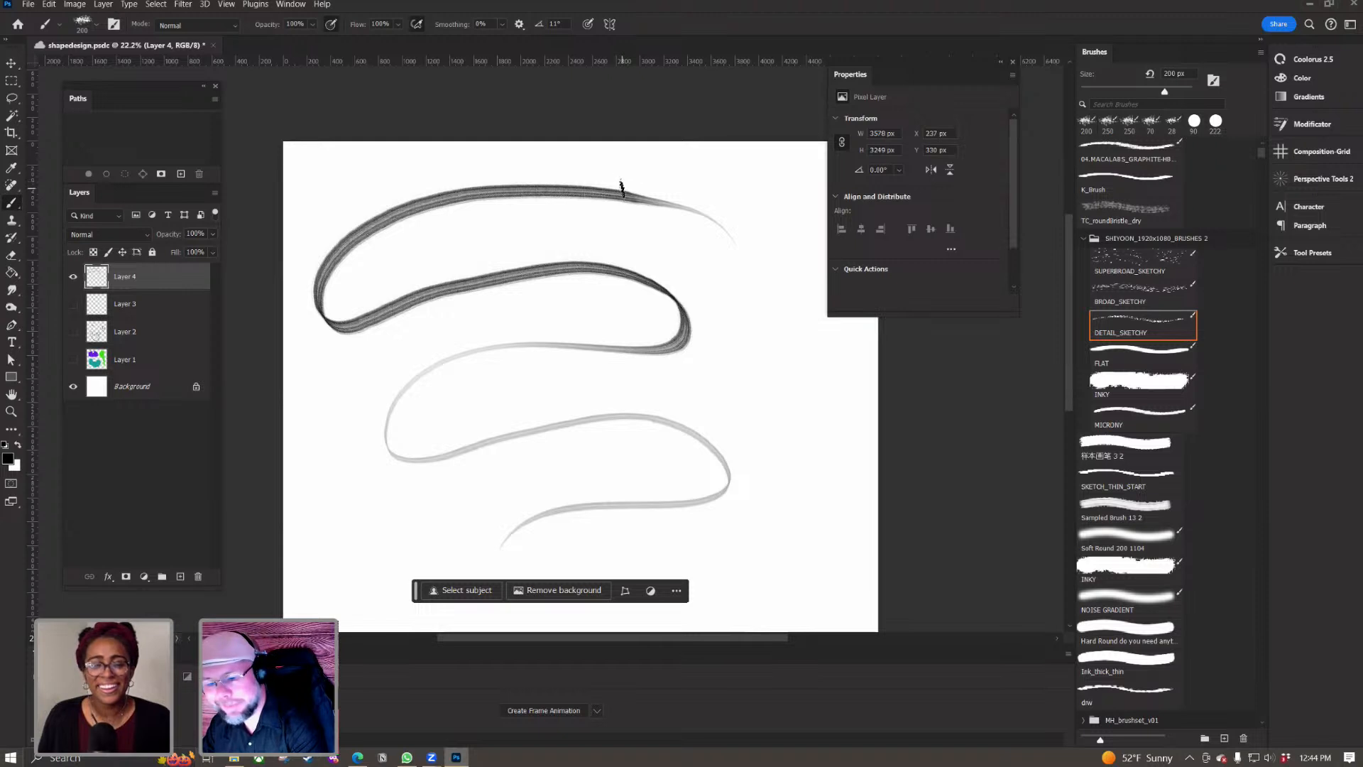
{"action": "mouse_move", "coordinate": [626, 178]}
{"action": "left_mouse_down"}
{"action": "mouse_move", "coordinate": [546, 170]}
{"action": "mouse_move", "coordinate": [489, 203]}
{"action": "mouse_move", "coordinate": [405, 213]}
{"action": "mouse_move", "coordinate": [334, 280]}
{"action": "mouse_move", "coordinate": [323, 313]}
{"action": "mouse_move", "coordinate": [366, 340]}
{"action": "mouse_move", "coordinate": [380, 289]}
{"action": "mouse_move", "coordinate": [403, 298]}
{"action": "mouse_move", "coordinate": [432, 262]}
{"action": "mouse_move", "coordinate": [443, 284]}
{"action": "mouse_move", "coordinate": [380, 346]}
{"action": "mouse_move", "coordinate": [369, 482]}
{"action": "left_mouse_up"}
{"action": "left_click_drag", "start_coordinate": [346, 373], "coordinate": [323, 458]}
Step: Draw folded zigzag curves with varying thickness beside and below the long winding curve
{"action": "mouse_move", "coordinate": [732, 245]}
{"action": "left_mouse_down"}
{"action": "mouse_move", "coordinate": [781, 384]}
{"action": "mouse_move", "coordinate": [690, 425]}
{"action": "left_mouse_up"}
{"action": "mouse_move", "coordinate": [781, 273]}
{"action": "left_mouse_down"}
{"action": "mouse_move", "coordinate": [742, 462]}
{"action": "mouse_move", "coordinate": [751, 537]}
{"action": "left_mouse_up"}
{"action": "mouse_move", "coordinate": [604, 374]}
{"action": "left_mouse_down"}
{"action": "mouse_move", "coordinate": [561, 389]}
{"action": "mouse_move", "coordinate": [637, 450]}
{"action": "mouse_move", "coordinate": [477, 526]}
{"action": "left_mouse_up"}
{"action": "mouse_move", "coordinate": [504, 363]}
{"action": "left_mouse_down"}
{"action": "mouse_move", "coordinate": [432, 426]}
{"action": "mouse_move", "coordinate": [408, 561]}
{"action": "left_mouse_up"}
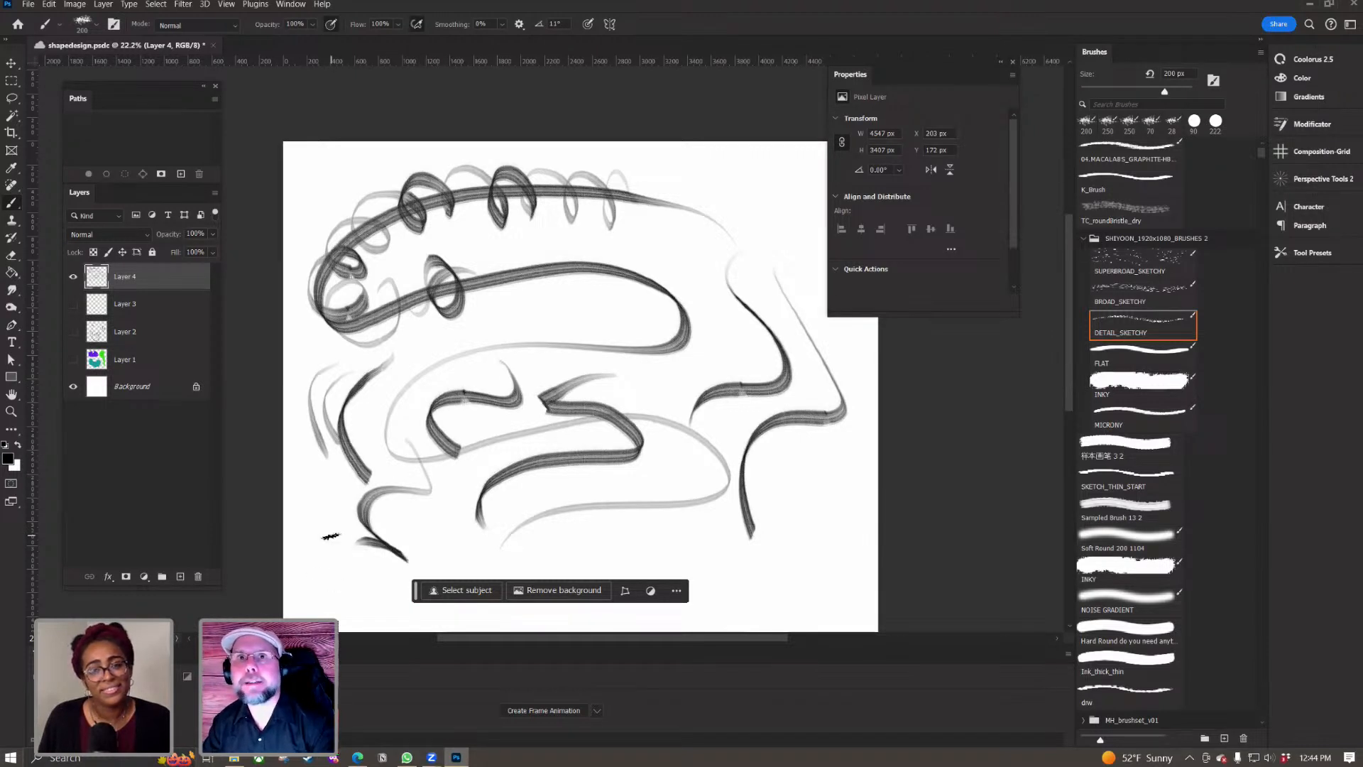
Step: Add more short folded strokes between the existing curves, and clear the entire content of Layer 4
{"action": "mouse_move", "coordinate": [713, 174]}
{"action": "left_mouse_down"}
{"action": "mouse_move", "coordinate": [685, 219]}
{"action": "mouse_move", "coordinate": [663, 318]}
{"action": "mouse_move", "coordinate": [685, 254]}
{"action": "mouse_move", "coordinate": [687, 355]}
{"action": "mouse_move", "coordinate": [643, 383]}
{"action": "mouse_move", "coordinate": [678, 371]}
{"action": "mouse_move", "coordinate": [676, 407]}
{"action": "mouse_move", "coordinate": [642, 428]}
{"action": "mouse_move", "coordinate": [673, 445]}
{"action": "mouse_move", "coordinate": [666, 495]}
{"action": "left_mouse_up"}
{"action": "left_click_drag", "start_coordinate": [558, 298], "coordinate": [522, 394]}
{"action": "mouse_move", "coordinate": [472, 221]}
{"action": "left_mouse_down"}
{"action": "mouse_move", "coordinate": [517, 332]}
{"action": "mouse_move", "coordinate": [461, 370]}
{"action": "left_mouse_up"}
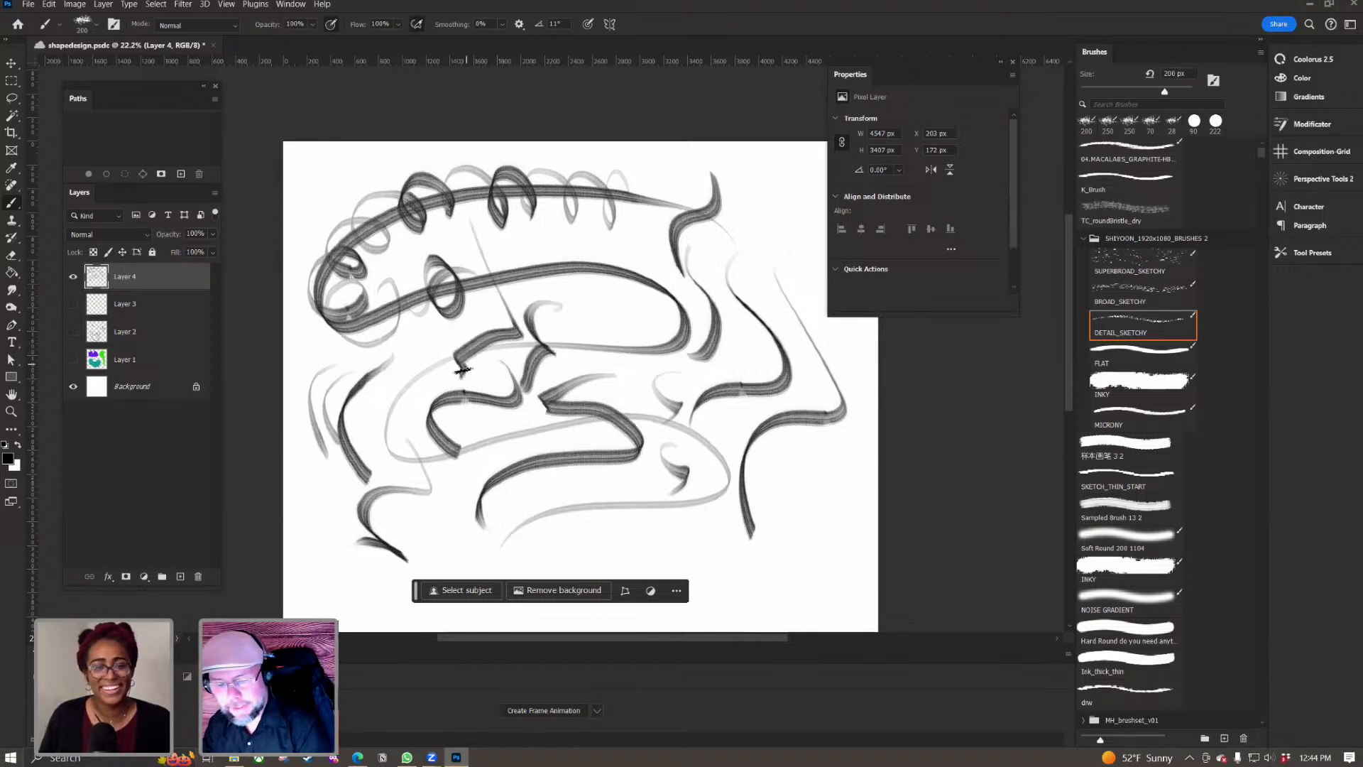
{"action": "mouse_move", "coordinate": [588, 273]}
{"action": "left_mouse_down"}
{"action": "mouse_move", "coordinate": [603, 293]}
{"action": "mouse_move", "coordinate": [607, 373]}
{"action": "left_mouse_up"}
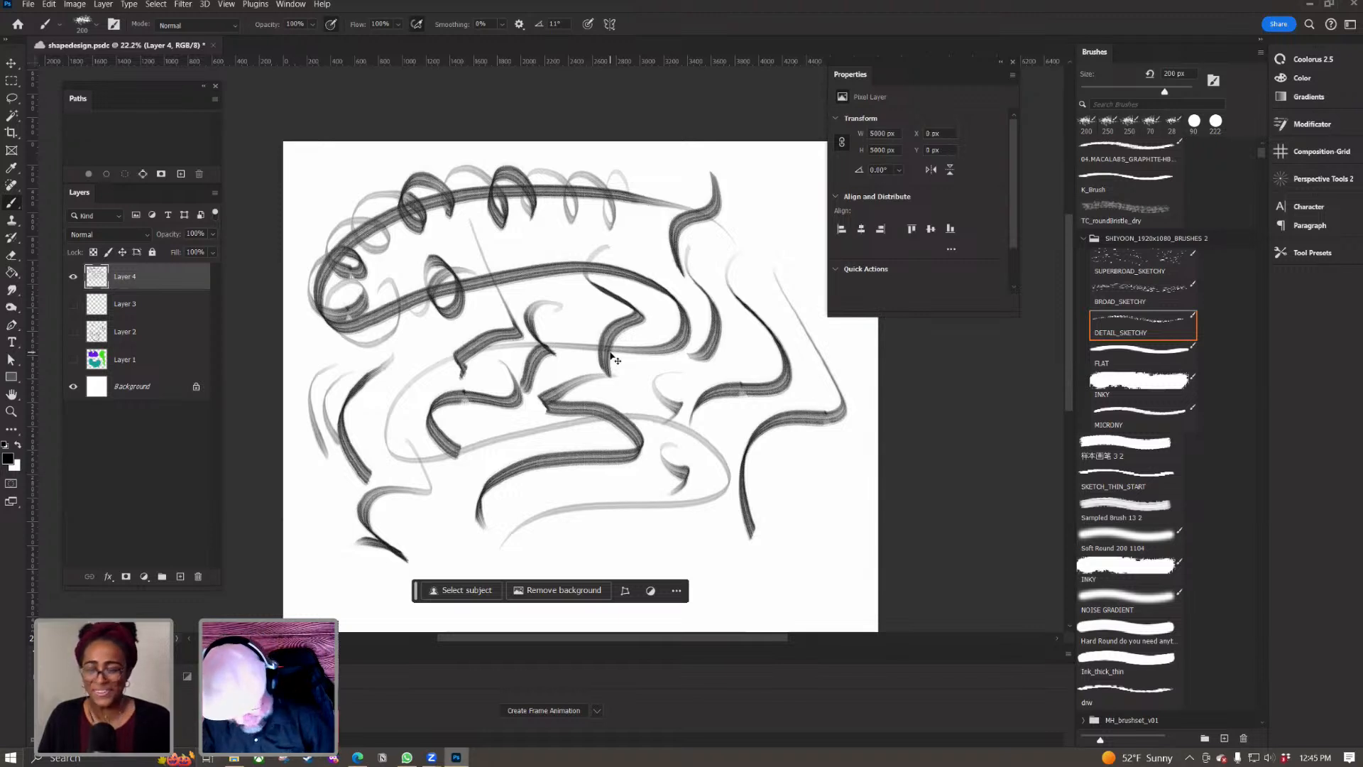
{"action": "key", "text": "ctrl+a"}
{"action": "key", "text": "Delete"}
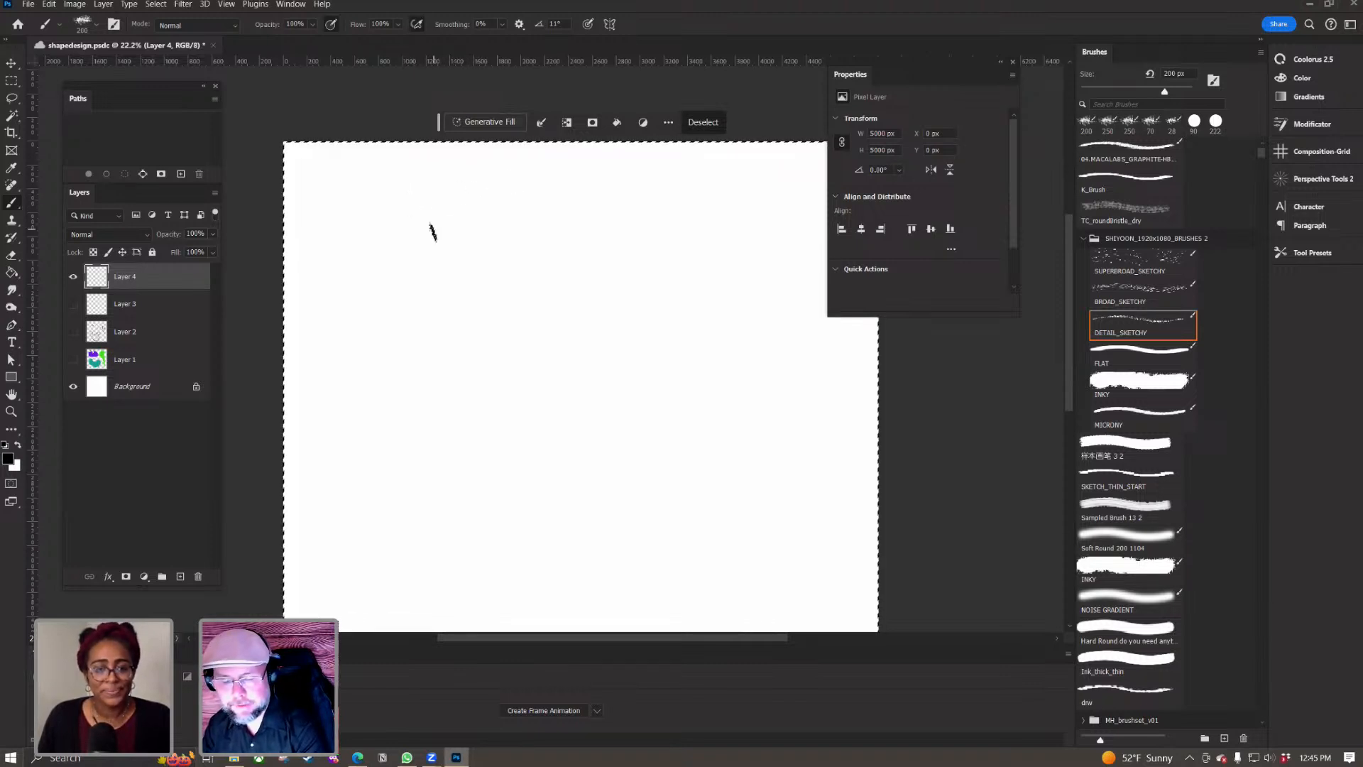
Step: Draw a thick outer arc with a thinner diagonal line opposite it, forming the upper section of a limb
{"action": "mouse_move", "coordinate": [553, 181]}
{"action": "left_mouse_down"}
{"action": "mouse_move", "coordinate": [452, 200]}
{"action": "mouse_move", "coordinate": [408, 355]}
{"action": "left_mouse_up"}
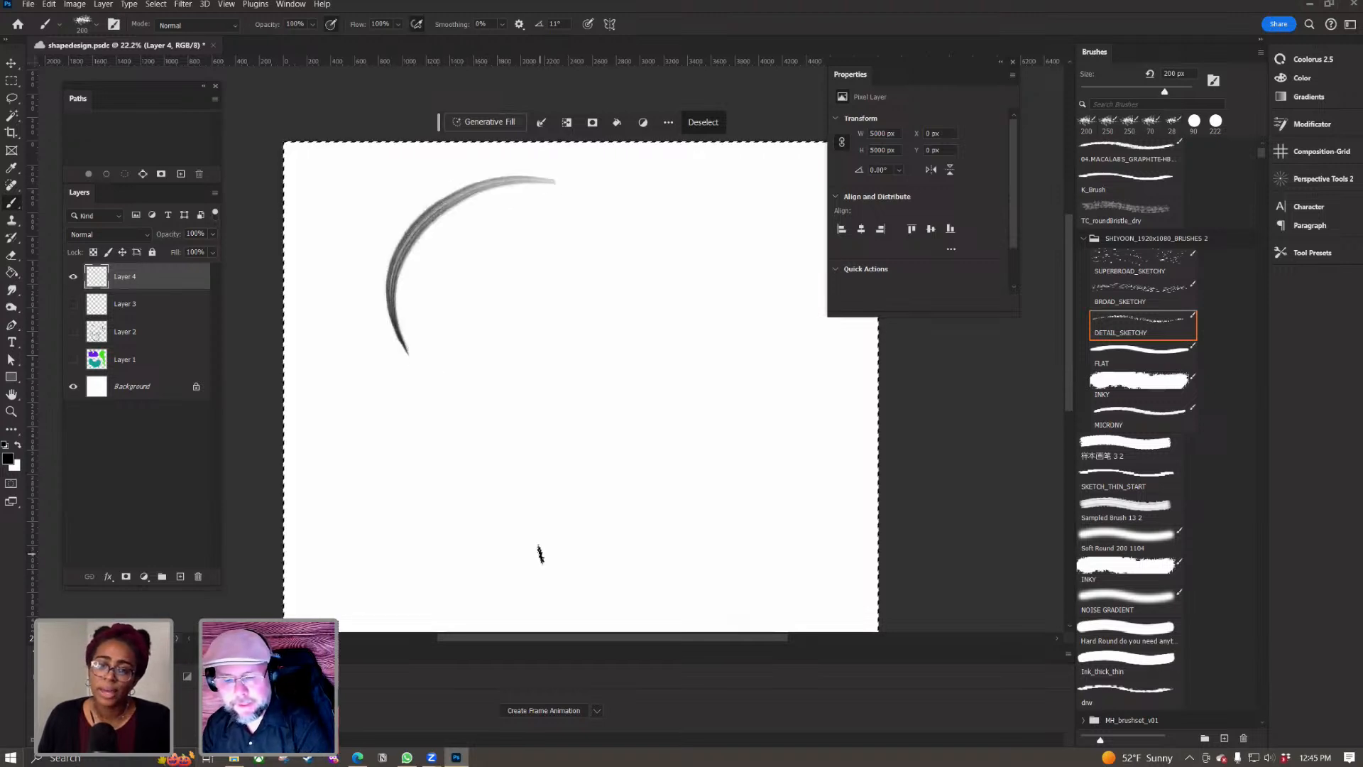
{"action": "left_click_drag", "start_coordinate": [559, 194], "coordinate": [420, 359]}
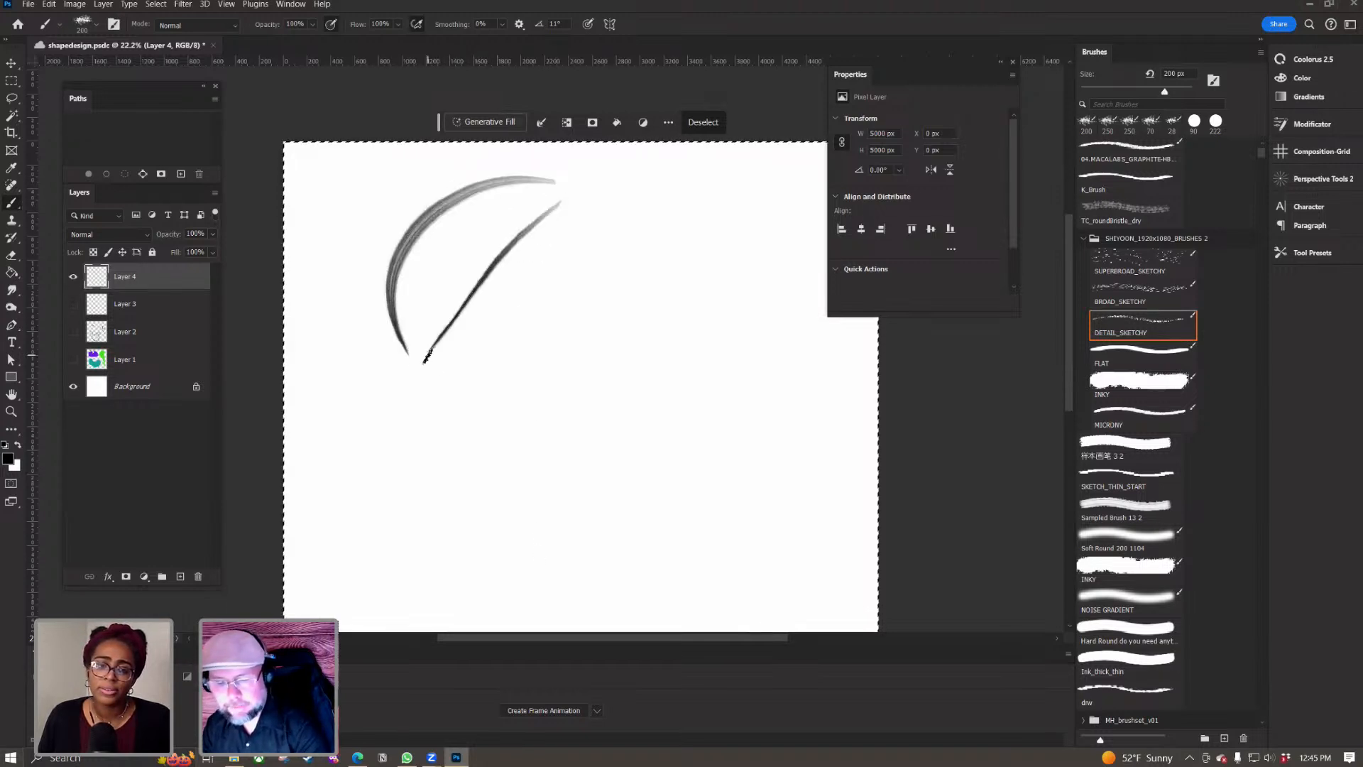
{"action": "key", "text": "ctrl+z"}
{"action": "left_click_drag", "start_coordinate": [576, 186], "coordinate": [428, 355]}
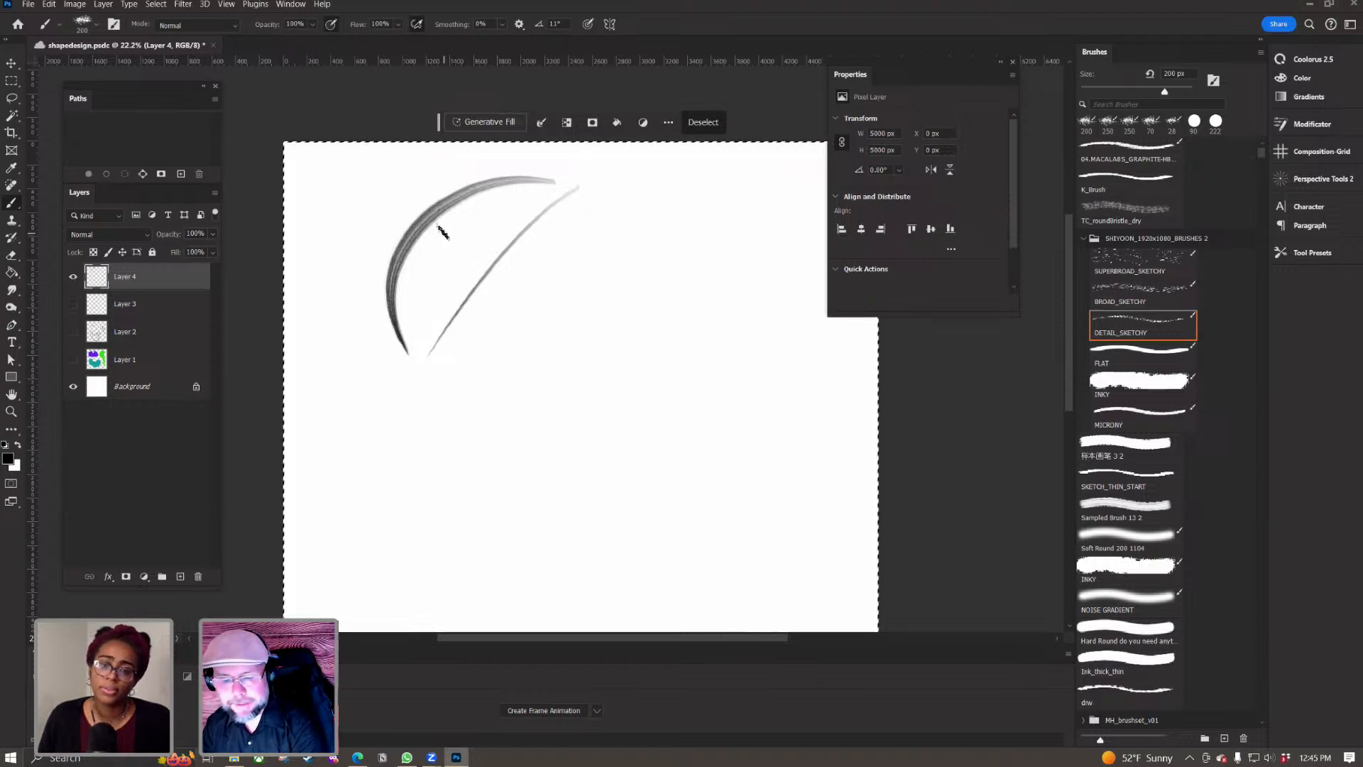
Step: Try short curved tick marks across the arc and the diagonal line, and undo them
{"action": "mouse_move", "coordinate": [389, 200]}
{"action": "left_mouse_down"}
{"action": "mouse_move", "coordinate": [425, 213]}
{"action": "mouse_move", "coordinate": [440, 242]}
{"action": "mouse_move", "coordinate": [514, 294]}
{"action": "left_mouse_up"}
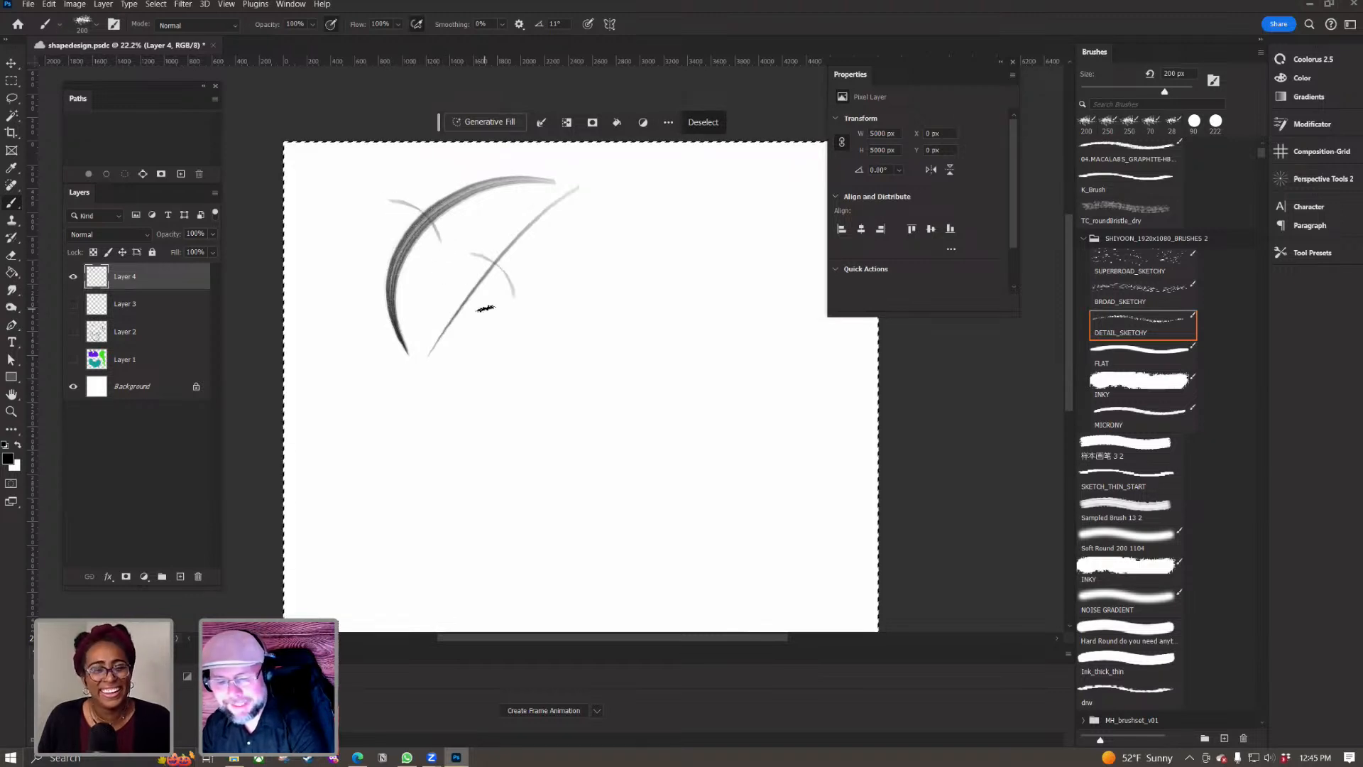
{"action": "key", "text": "ctrl+z"}
{"action": "key", "text": "ctrl+z"}
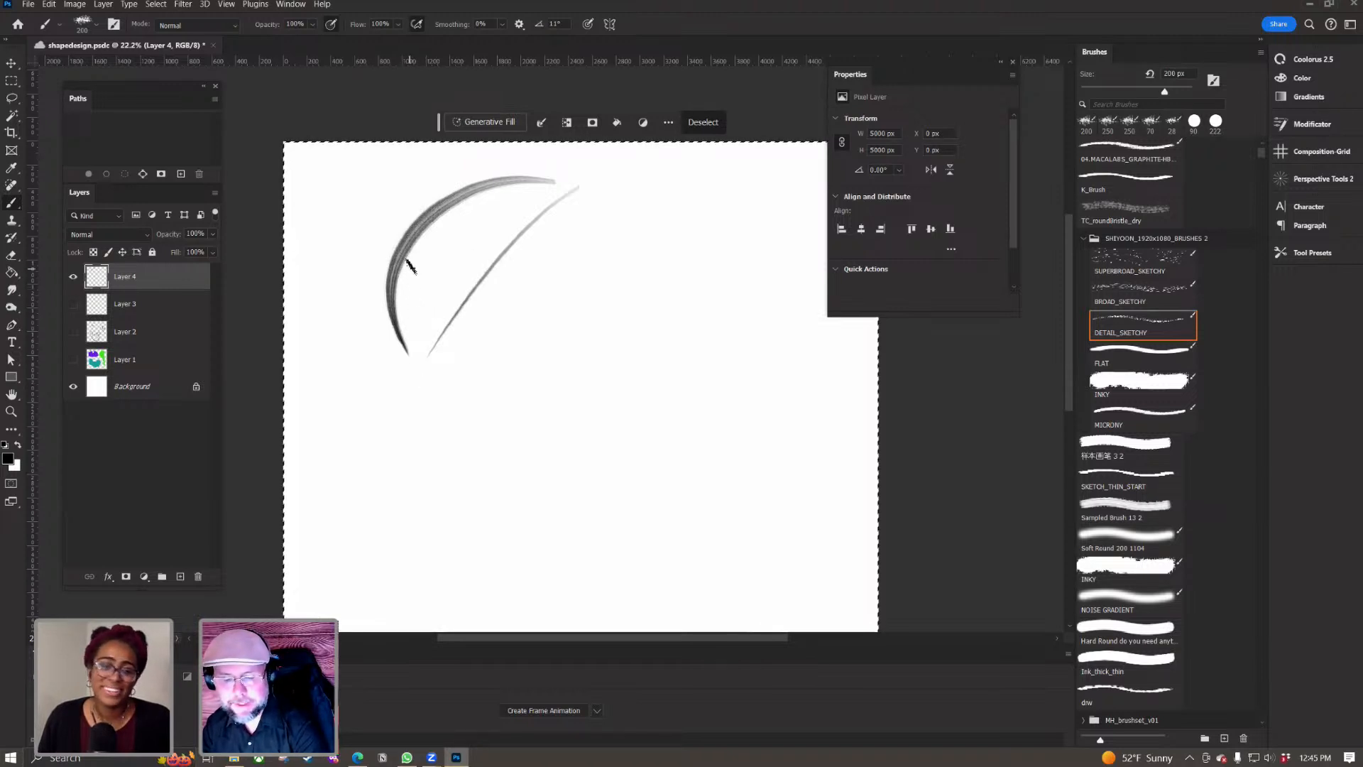
Step: Sketch the lower limb with a bulging curve against a straighter line, a rounded foot, and light hatching across the straight side
{"action": "mouse_move", "coordinate": [418, 313]}
{"action": "left_mouse_down"}
{"action": "mouse_move", "coordinate": [450, 381]}
{"action": "mouse_move", "coordinate": [380, 549]}
{"action": "mouse_move", "coordinate": [340, 562]}
{"action": "mouse_move", "coordinate": [419, 631]}
{"action": "left_mouse_up"}
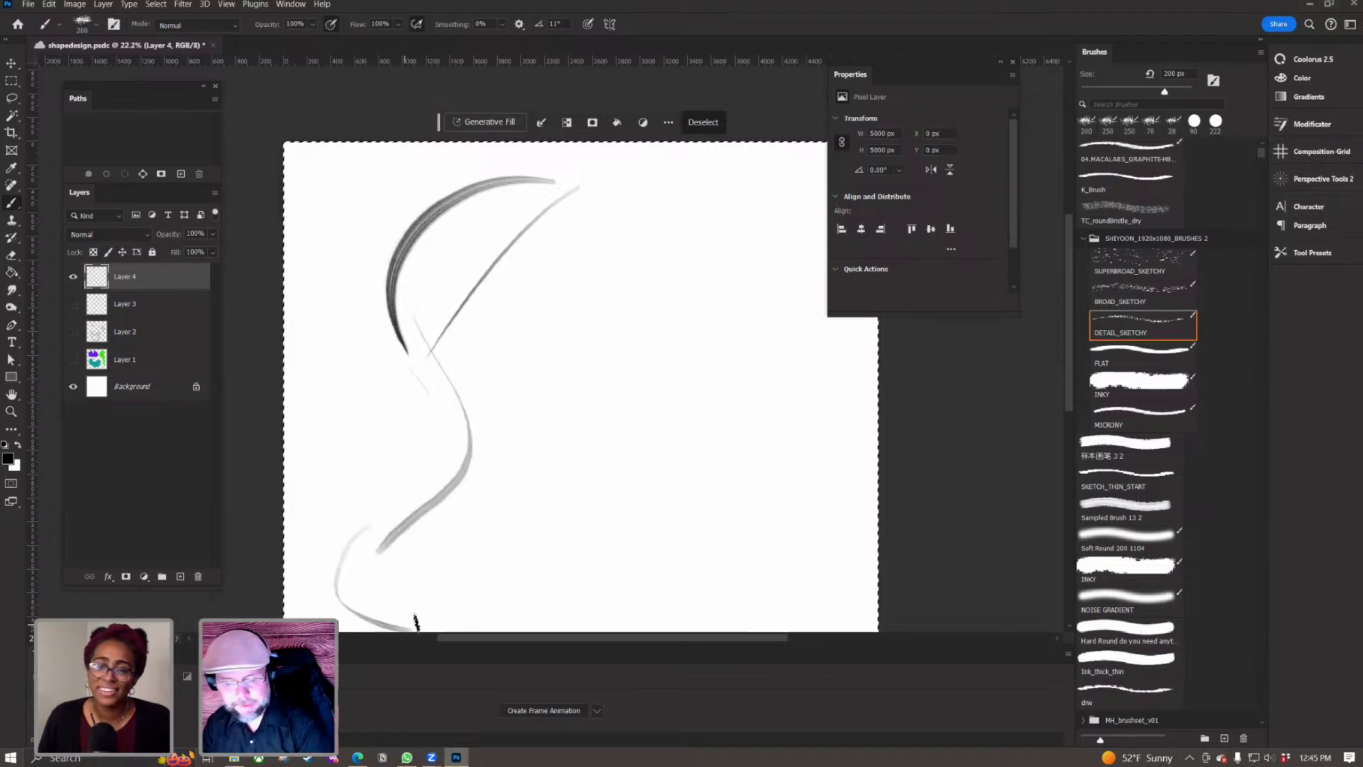
{"action": "mouse_move", "coordinate": [423, 375]}
{"action": "left_mouse_down"}
{"action": "mouse_move", "coordinate": [372, 512]}
{"action": "mouse_move", "coordinate": [378, 616]}
{"action": "left_mouse_up"}
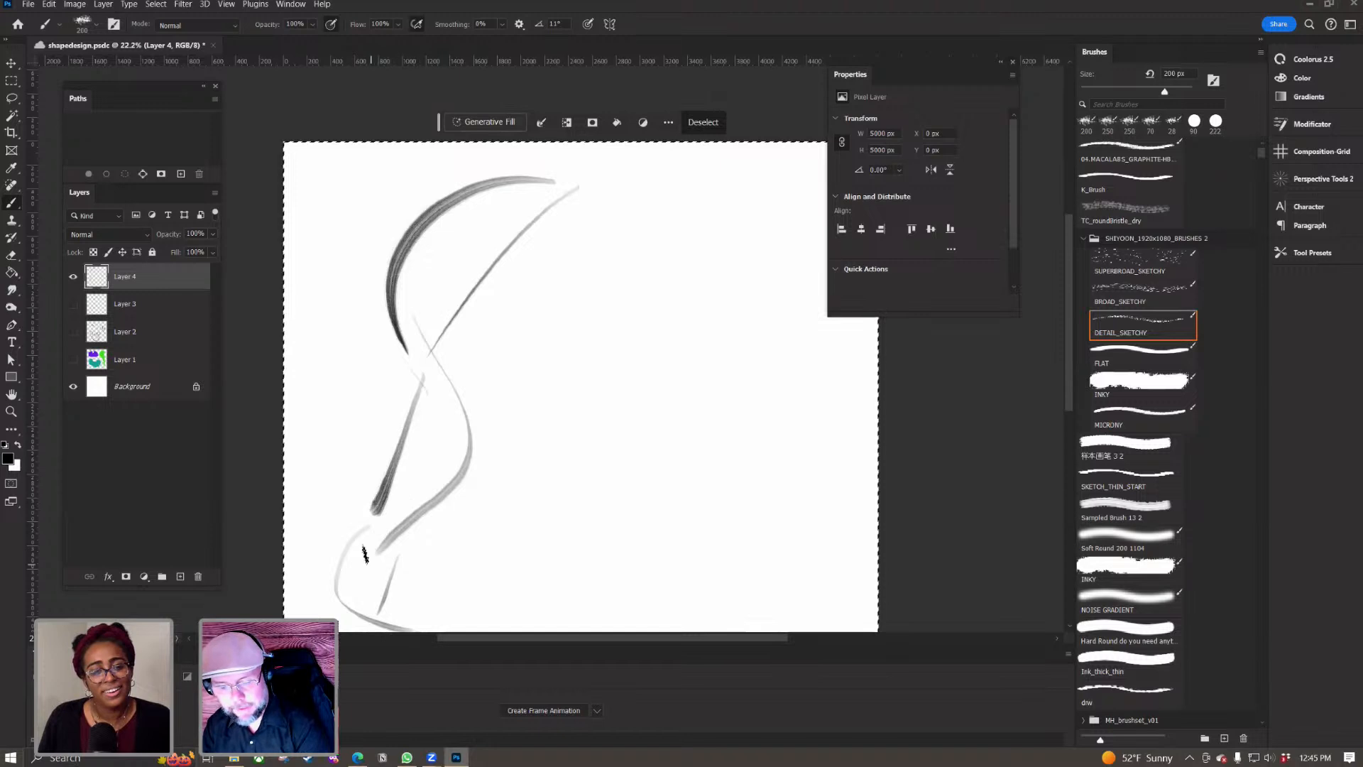
{"action": "left_click_drag", "start_coordinate": [393, 396], "coordinate": [414, 444]}
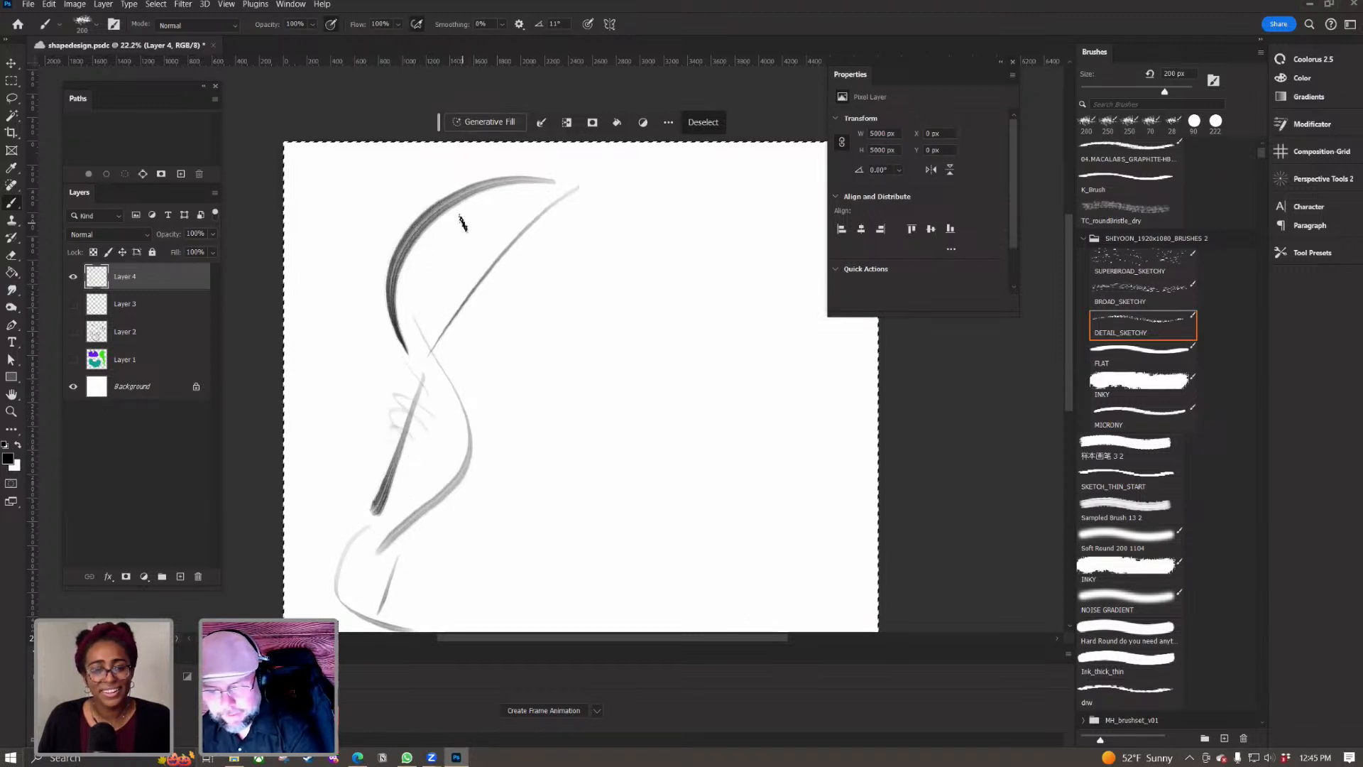
Step: Add small dark accents and curved marks inside the upper limb and detail lines inside the foot
{"action": "mouse_move", "coordinate": [455, 220]}
{"action": "left_mouse_down"}
{"action": "mouse_move", "coordinate": [475, 251]}
{"action": "mouse_move", "coordinate": [457, 248]}
{"action": "mouse_move", "coordinate": [487, 226]}
{"action": "left_mouse_up"}
{"action": "left_click_drag", "start_coordinate": [458, 257], "coordinate": [460, 268]}
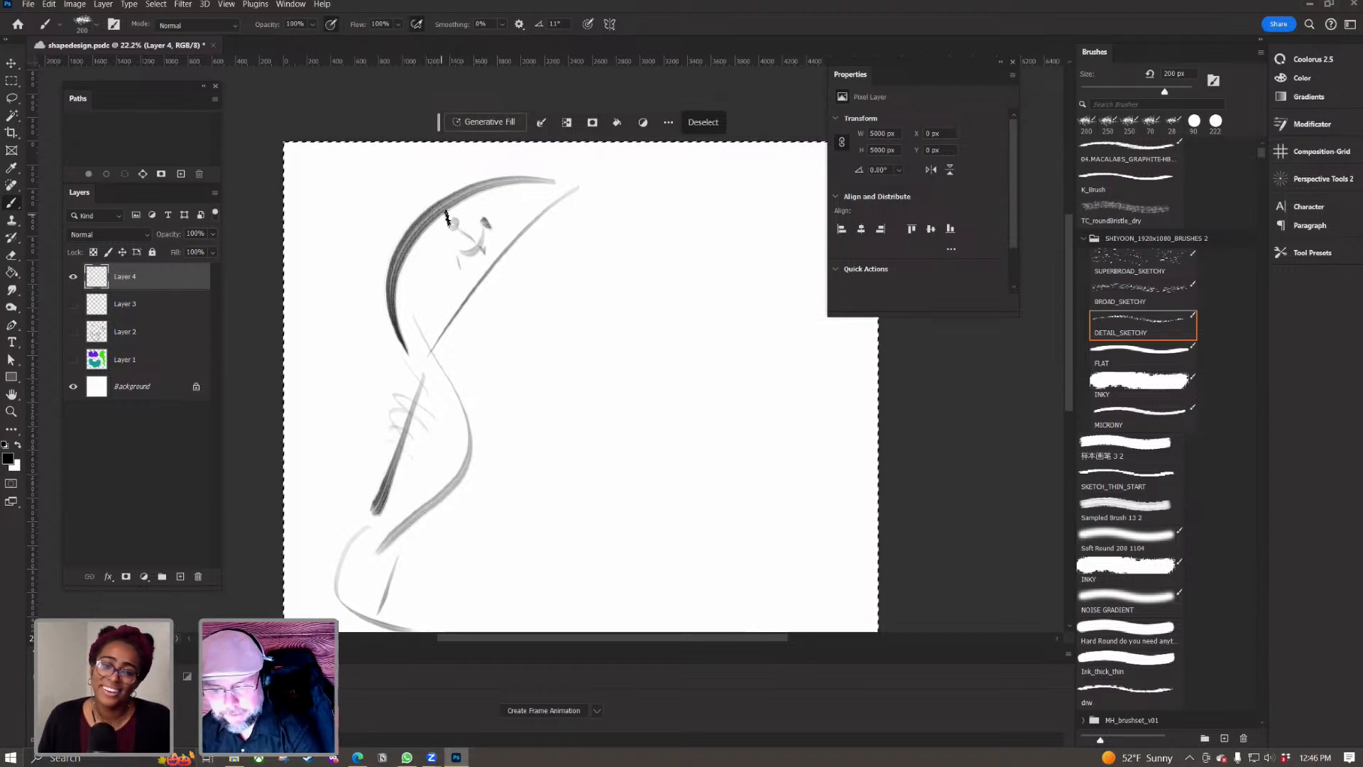
{"action": "mouse_move", "coordinate": [376, 529]}
{"action": "left_mouse_down"}
{"action": "mouse_move", "coordinate": [357, 588]}
{"action": "mouse_move", "coordinate": [389, 613]}
{"action": "left_mouse_up"}
Step: Draw the joint curve atop the limb, extend the wavy body contour from it, and add an inner arc and a long descending line
{"action": "mouse_move", "coordinate": [500, 186]}
{"action": "left_mouse_down"}
{"action": "mouse_move", "coordinate": [520, 235]}
{"action": "mouse_move", "coordinate": [568, 202]}
{"action": "mouse_move", "coordinate": [517, 255]}
{"action": "left_mouse_up"}
{"action": "mouse_move", "coordinate": [568, 186]}
{"action": "left_mouse_down"}
{"action": "mouse_move", "coordinate": [667, 222]}
{"action": "mouse_move", "coordinate": [675, 167]}
{"action": "mouse_move", "coordinate": [696, 323]}
{"action": "left_mouse_up"}
{"action": "left_click_drag", "start_coordinate": [585, 291], "coordinate": [682, 323]}
{"action": "left_click_drag", "start_coordinate": [568, 266], "coordinate": [634, 497]}
Step: Add short accents and curved contours around the body's far end, with a bold hooked curve near the canvas's upper edge
{"action": "mouse_move", "coordinate": [713, 333]}
{"action": "left_mouse_down"}
{"action": "mouse_move", "coordinate": [718, 423]}
{"action": "mouse_move", "coordinate": [689, 358]}
{"action": "left_mouse_up"}
{"action": "left_click_drag", "start_coordinate": [710, 245], "coordinate": [681, 315]}
{"action": "left_click_drag", "start_coordinate": [767, 256], "coordinate": [792, 334]}
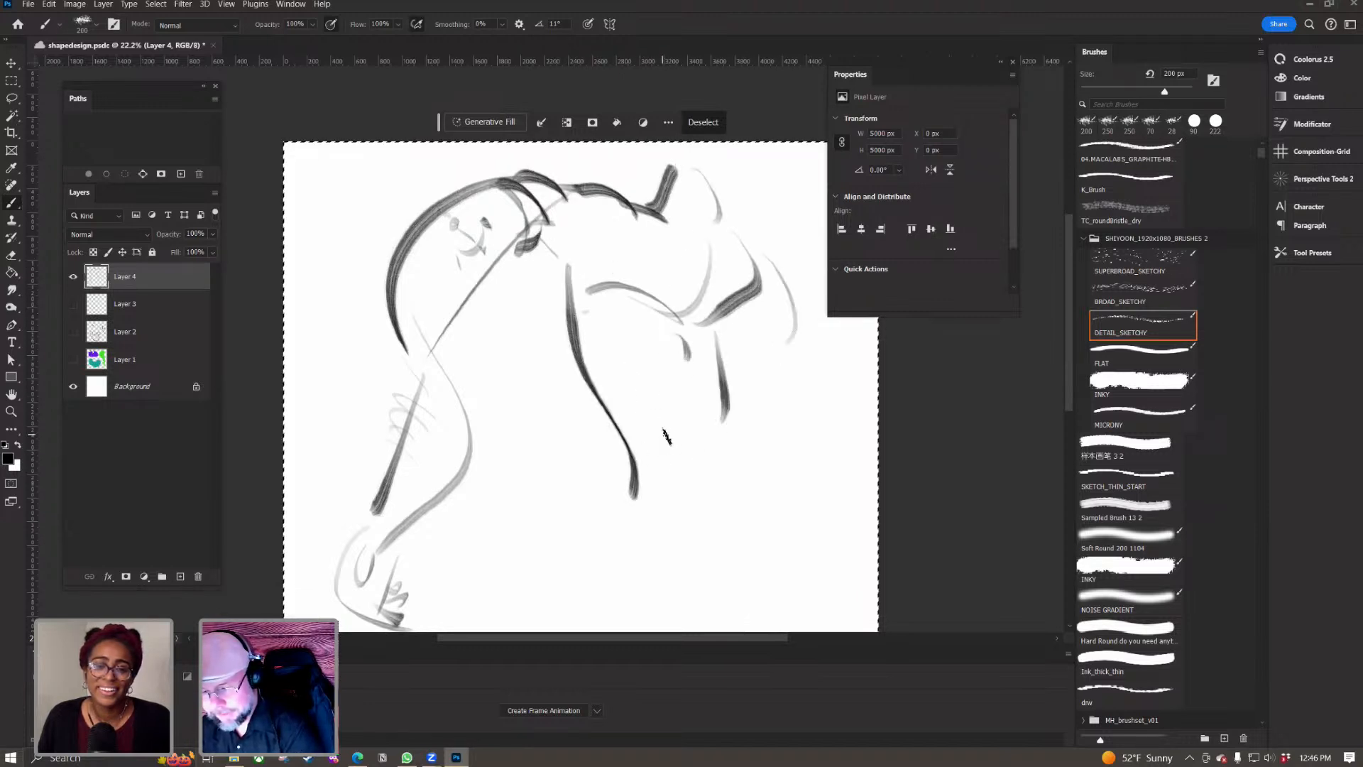
{"action": "left_click_drag", "start_coordinate": [623, 263], "coordinate": [639, 284]}
{"action": "left_click_drag", "start_coordinate": [706, 212], "coordinate": [759, 176]}
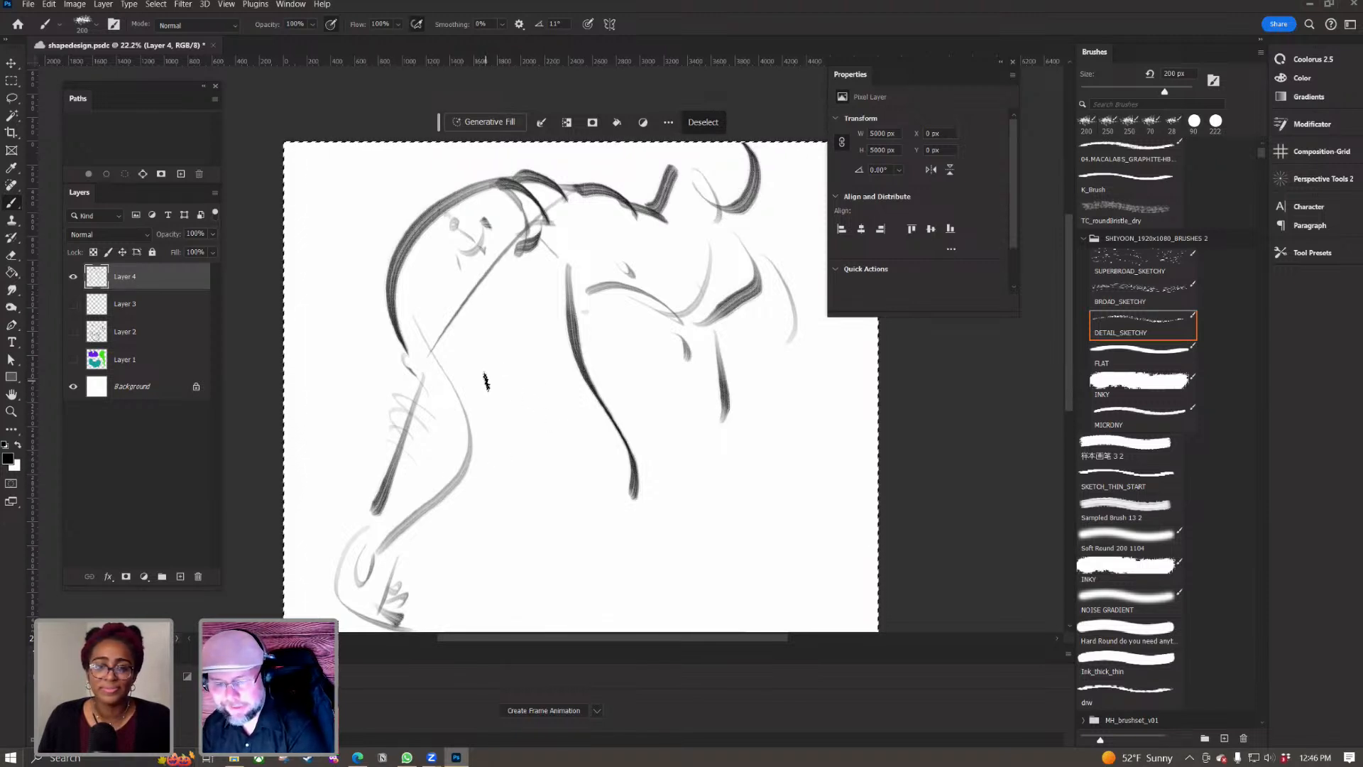
Step: Add a short curved line running from the dark accent at the joint toward the body
{"action": "left_click_drag", "start_coordinate": [524, 250], "coordinate": [590, 262]}
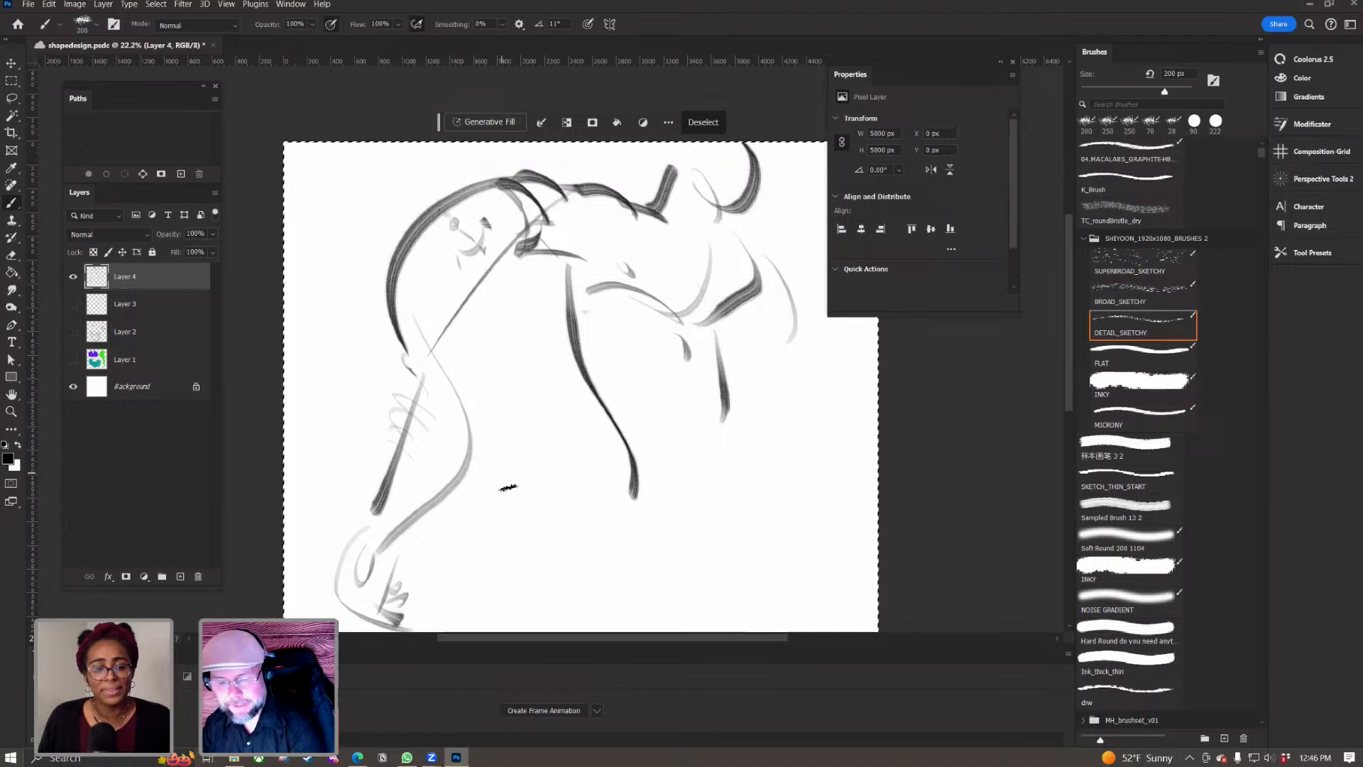
Step: Hide Layer 4, show Layer 1 and Layer 2, and add a new layer on top for further sketching
{"action": "left_click", "coordinate": [73, 278]}
{"action": "left_click", "coordinate": [73, 359]}
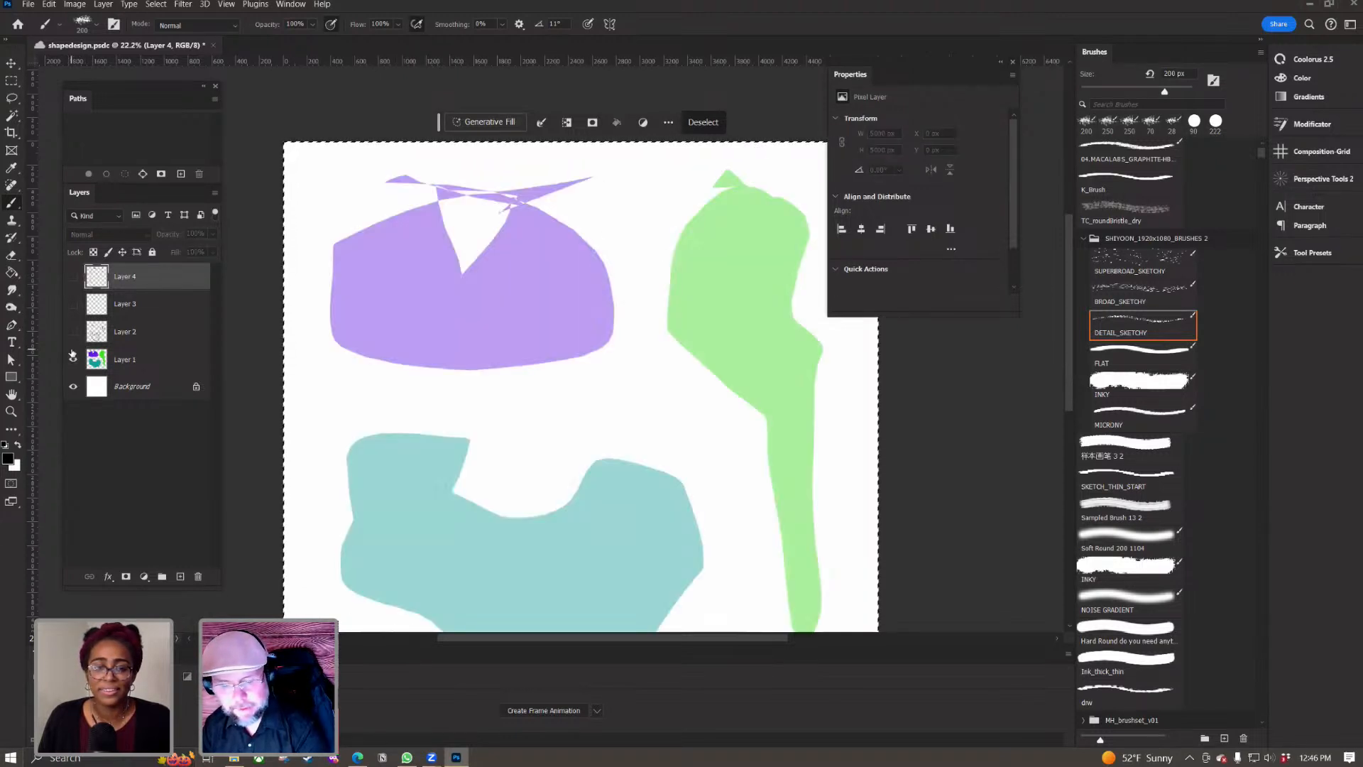
{"action": "left_click", "coordinate": [73, 331]}
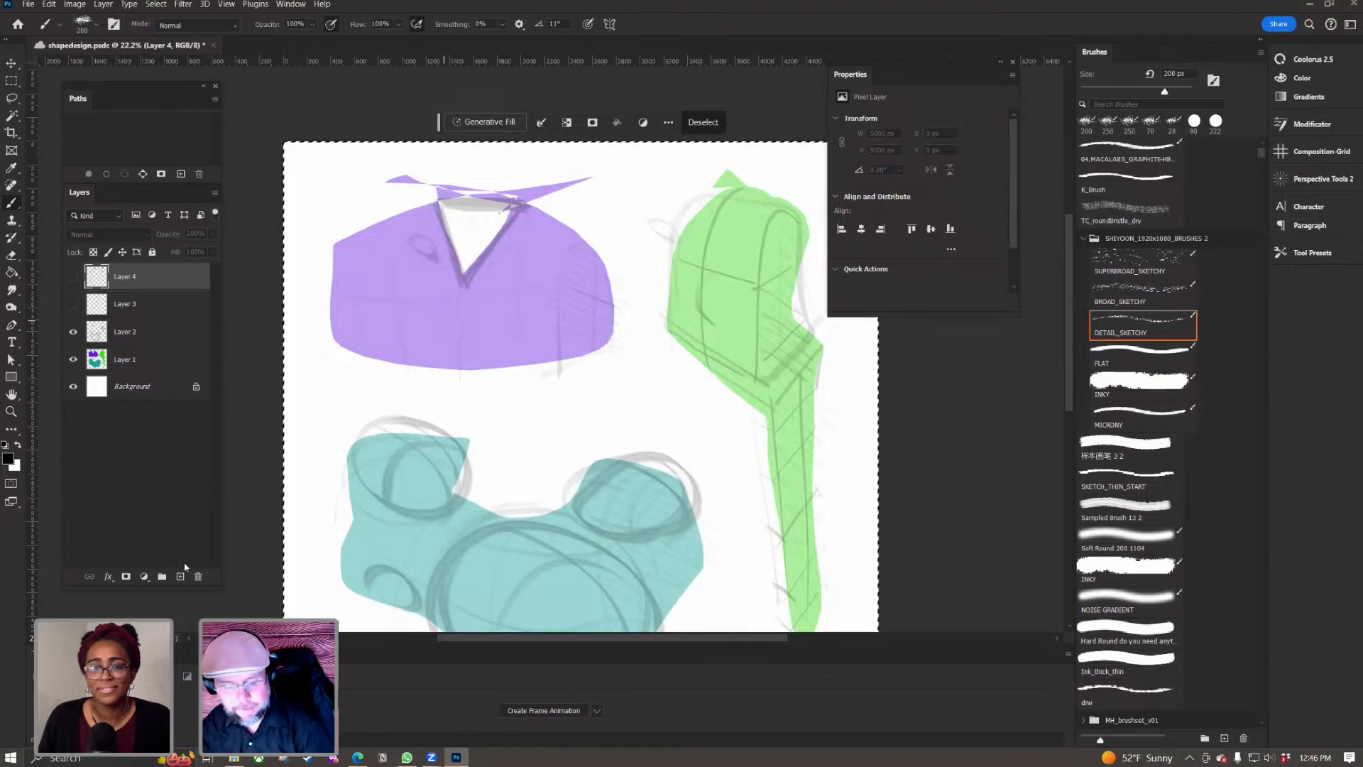
{"action": "left_click", "coordinate": [180, 577]}
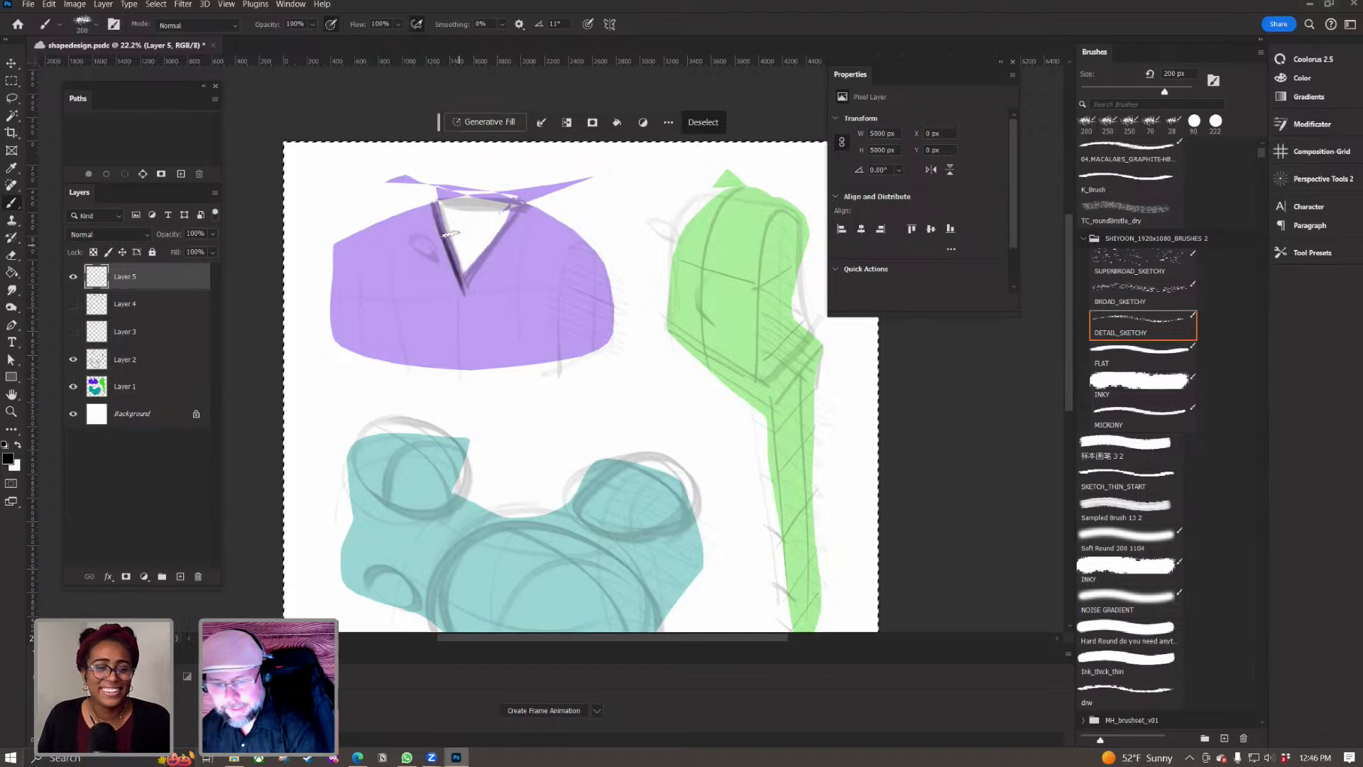
Step: Set the brush to 150 px and sketch the forehead edge and a slanted brow line across the green shape's head
{"action": "left_click_drag", "start_coordinate": [611, 355], "coordinate": [435, 407]}
{"action": "scroll", "coordinate": [528, 361], "scroll_direction": "up", "scroll_amount": 1}
{"action": "scroll", "coordinate": [484, 361], "scroll_direction": "up", "scroll_amount": 1}
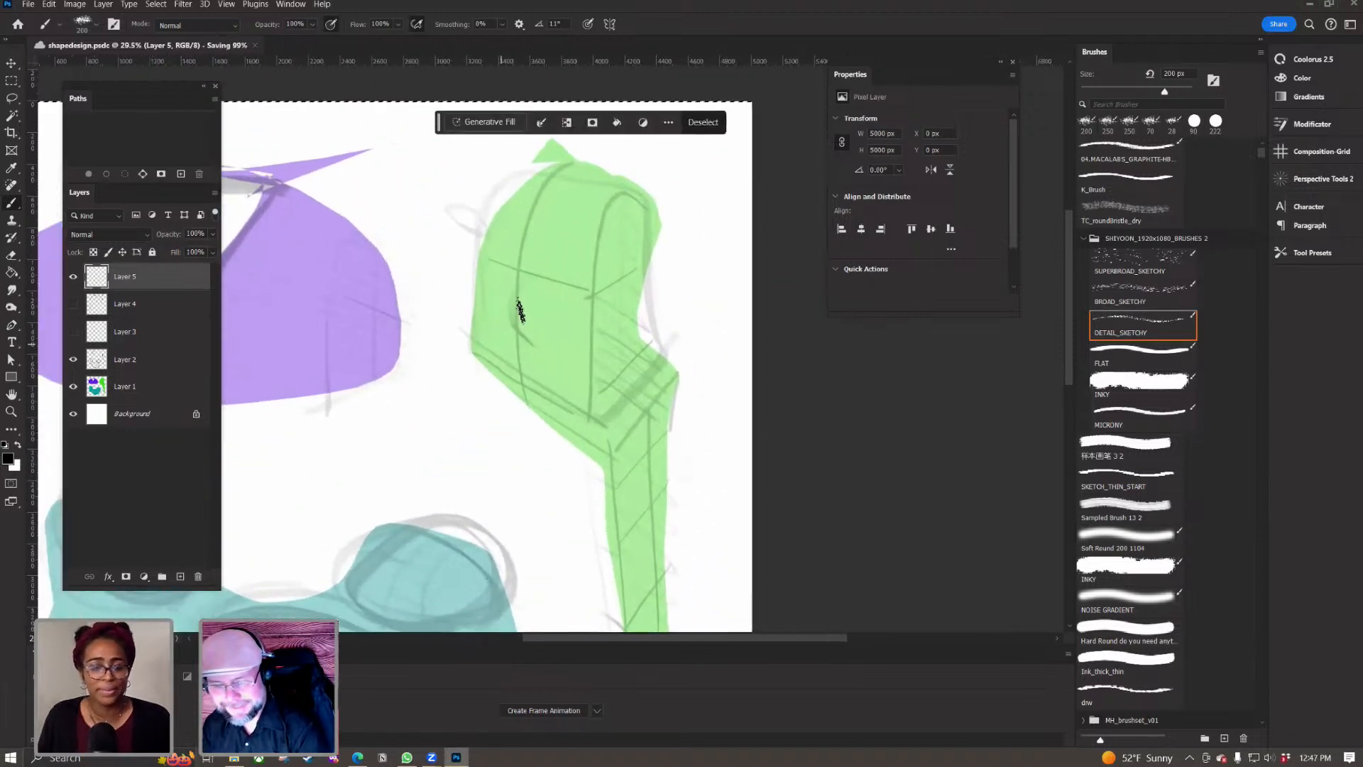
{"action": "key", "text": "bracketleft"}
{"action": "key", "text": "bracketleft"}
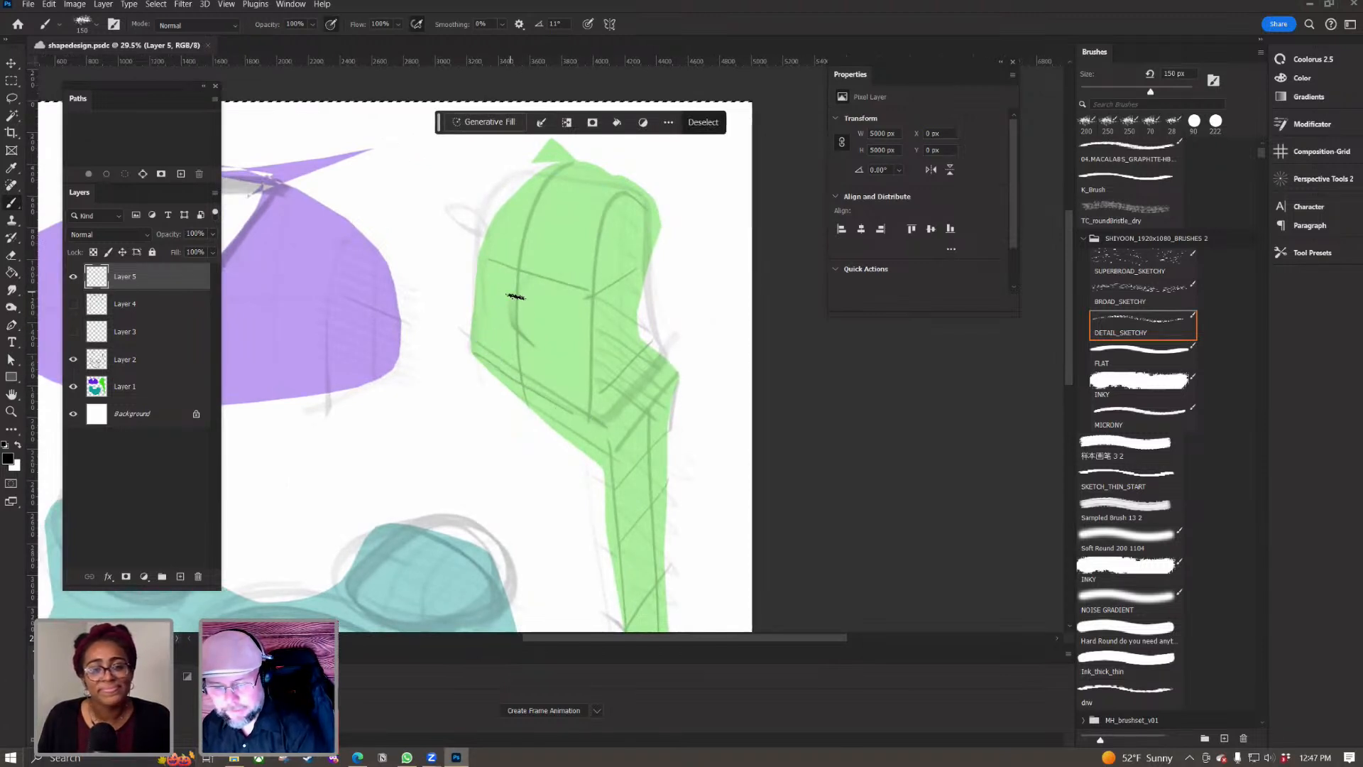
{"action": "left_click_drag", "start_coordinate": [487, 229], "coordinate": [480, 245]}
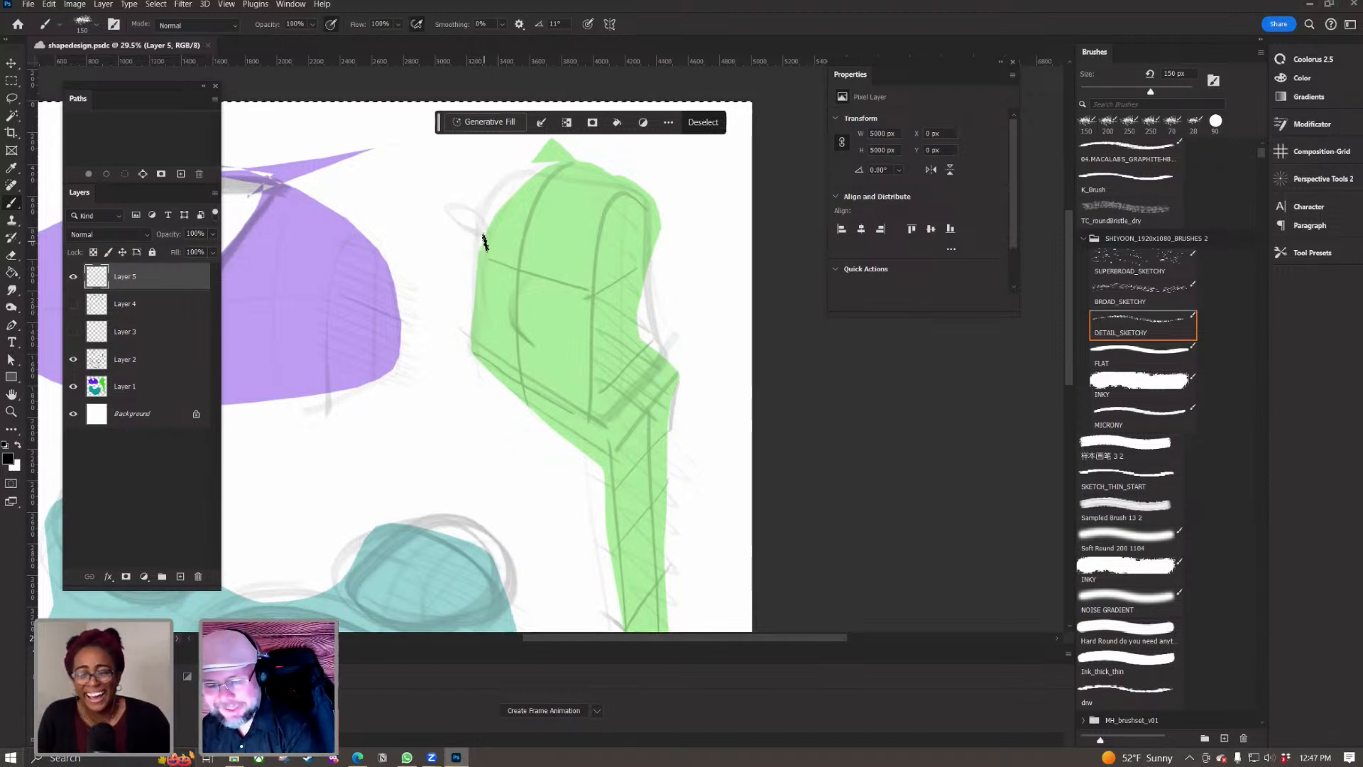
{"action": "left_click_drag", "start_coordinate": [534, 274], "coordinate": [579, 288]}
{"action": "key", "text": "ctrl+z"}
{"action": "left_click_drag", "start_coordinate": [475, 257], "coordinate": [582, 287]}
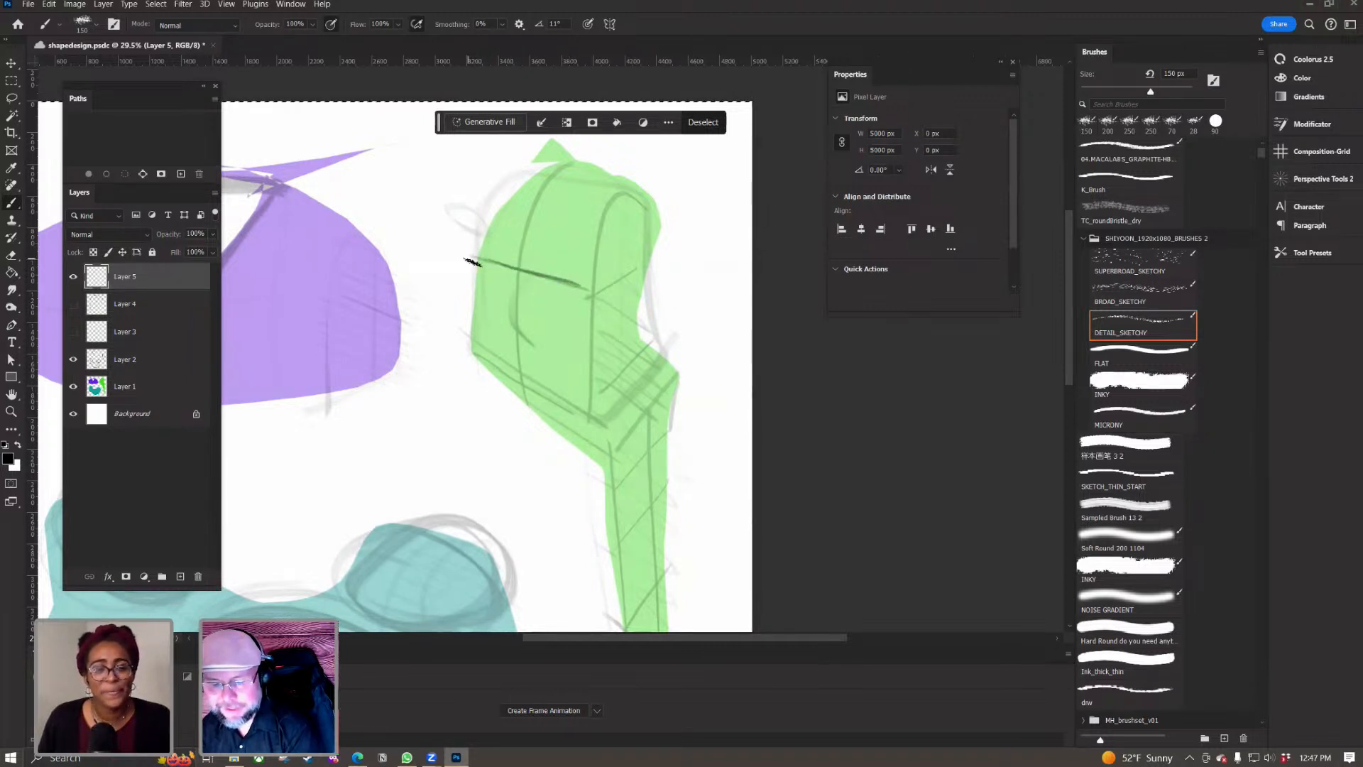
{"action": "mouse_move", "coordinate": [487, 226]}
{"action": "left_mouse_down"}
{"action": "mouse_move", "coordinate": [635, 192]}
{"action": "mouse_move", "coordinate": [479, 259]}
{"action": "mouse_move", "coordinate": [488, 238]}
{"action": "mouse_move", "coordinate": [474, 281]}
{"action": "left_mouse_up"}
{"action": "key", "text": "ctrl+z"}
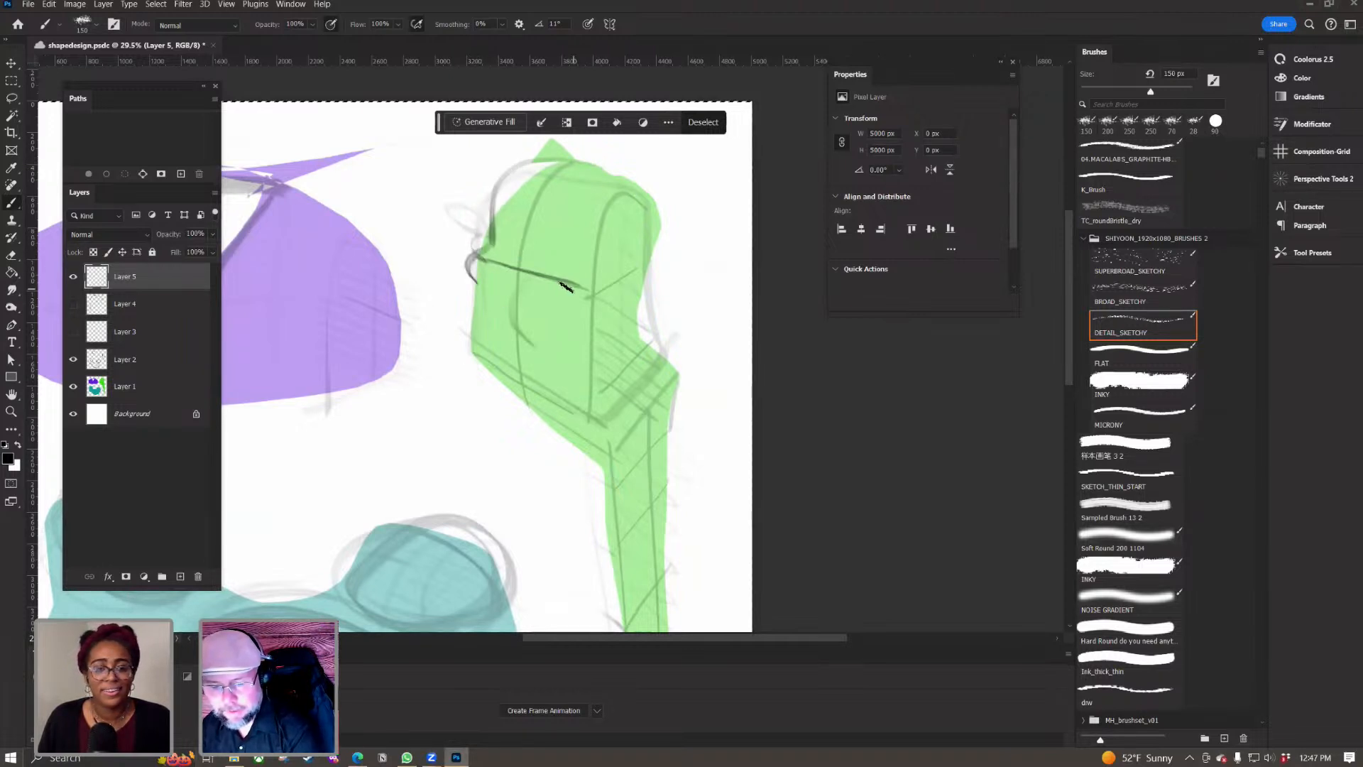
Step: Draw a second line beneath the brow and a dark angled accent at its outer corner
{"action": "left_click_drag", "start_coordinate": [577, 264], "coordinate": [600, 288]}
{"action": "left_click_drag", "start_coordinate": [477, 275], "coordinate": [588, 299]}
{"action": "key", "text": "ctrl+z"}
{"action": "left_click_drag", "start_coordinate": [477, 275], "coordinate": [583, 305]}
{"action": "key", "text": "ctrl+z"}
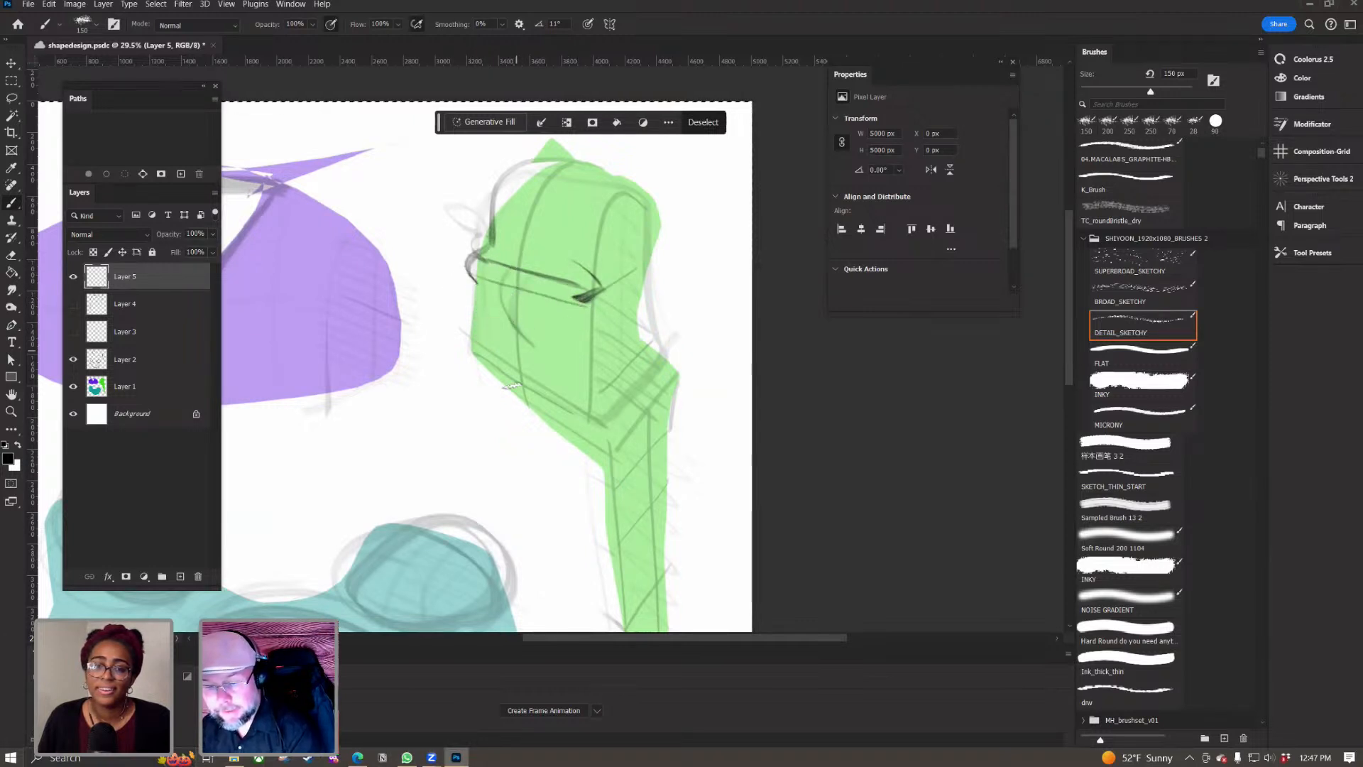
Step: Sketch the nose bridge, nose tip and nostril, add cheek lines, and draw the jaw along the face's lower edge
{"action": "left_click_drag", "start_coordinate": [502, 267], "coordinate": [511, 347]}
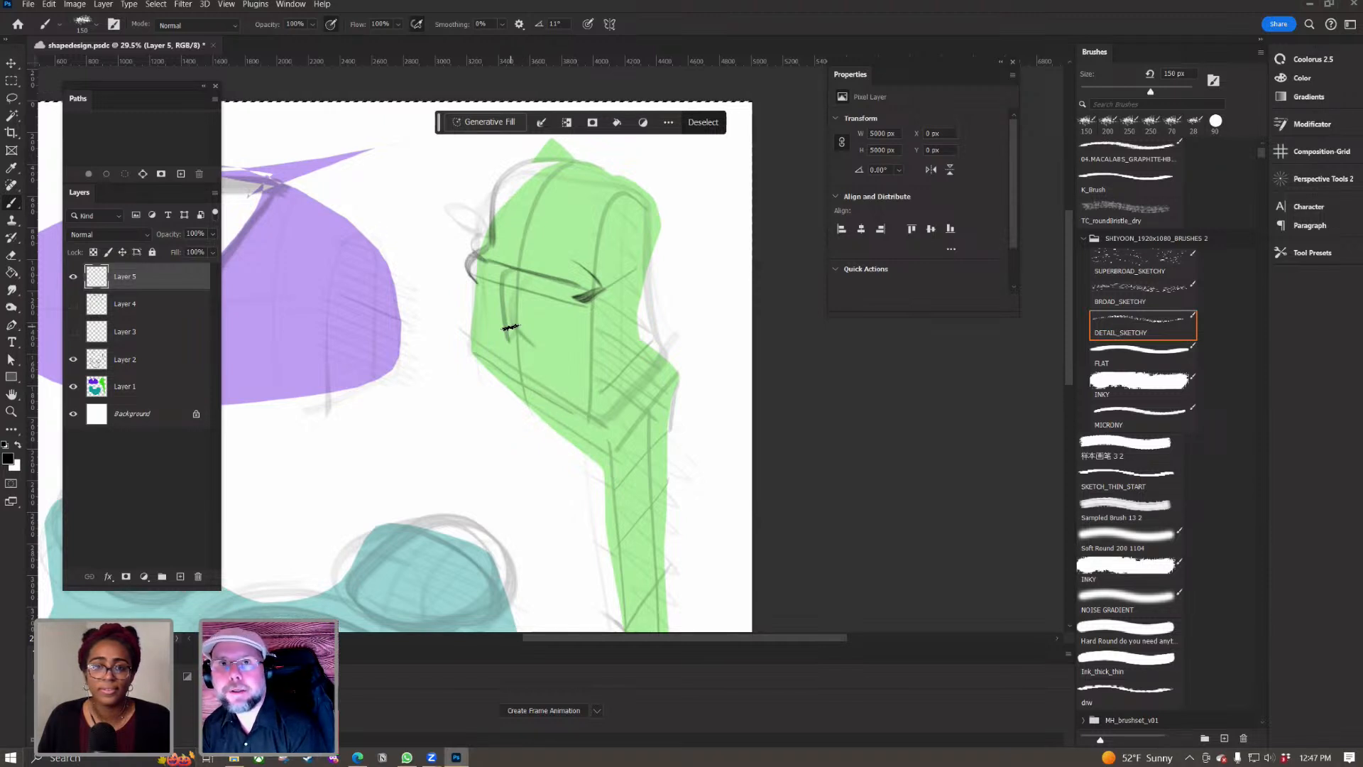
{"action": "mouse_move", "coordinate": [507, 328]}
{"action": "left_mouse_down"}
{"action": "mouse_move", "coordinate": [526, 348]}
{"action": "mouse_move", "coordinate": [538, 331]}
{"action": "left_mouse_up"}
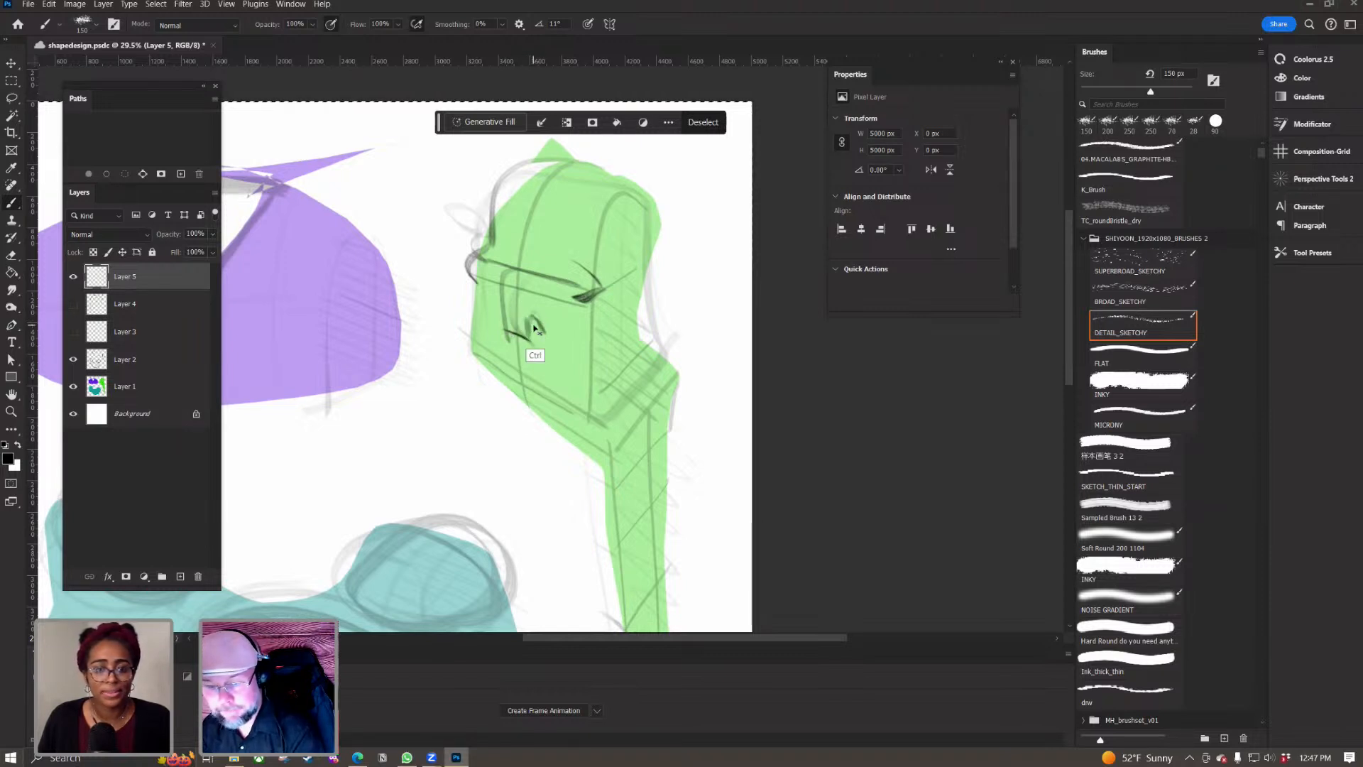
{"action": "key", "text": "ctrl+z"}
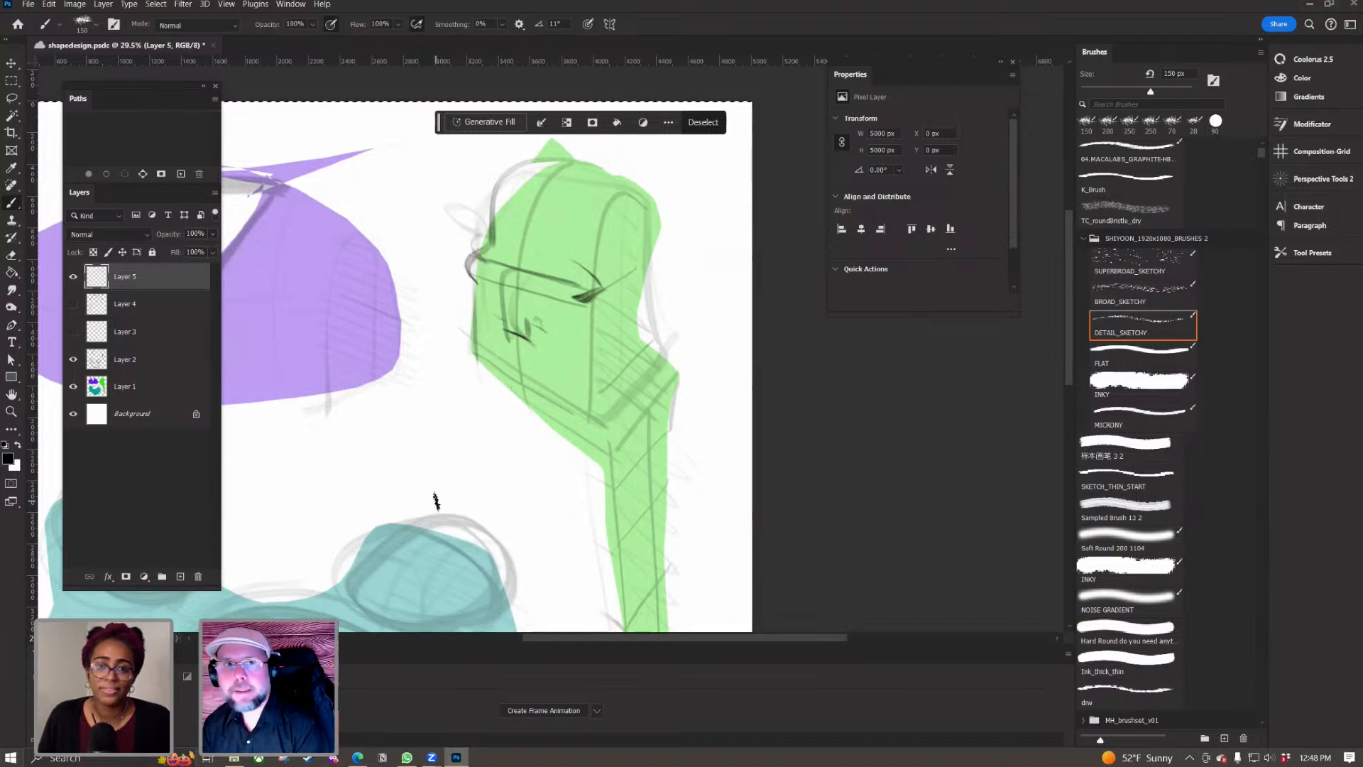
{"action": "left_click_drag", "start_coordinate": [478, 358], "coordinate": [593, 429]}
{"action": "key", "text": "ctrl+z"}
{"action": "mouse_move", "coordinate": [587, 324]}
{"action": "left_mouse_down"}
{"action": "mouse_move", "coordinate": [534, 355]}
{"action": "mouse_move", "coordinate": [545, 361]}
{"action": "mouse_move", "coordinate": [541, 329]}
{"action": "left_mouse_up"}
{"action": "mouse_move", "coordinate": [474, 302]}
{"action": "left_mouse_down"}
{"action": "mouse_move", "coordinate": [487, 312]}
{"action": "mouse_move", "coordinate": [478, 322]}
{"action": "left_mouse_up"}
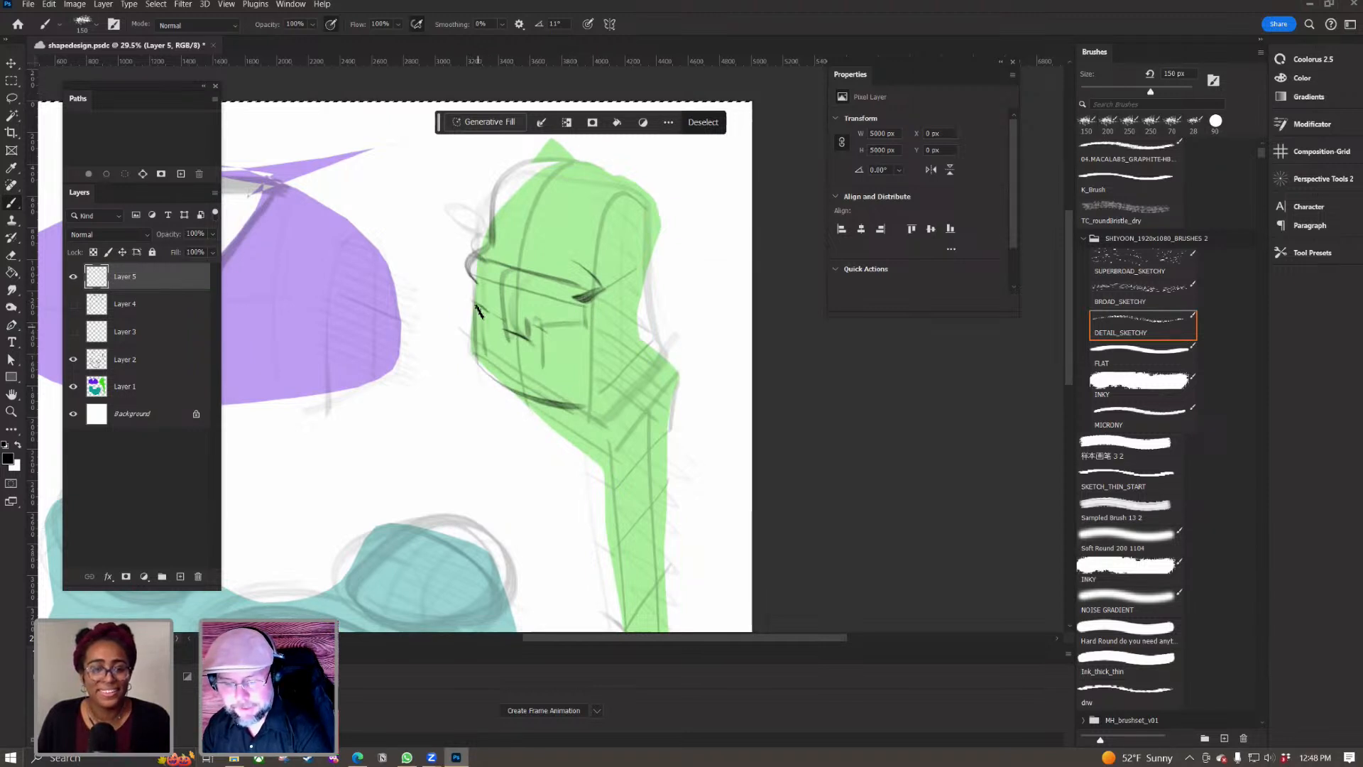
Step: Add a light curved contour inside the upper head and rough in the eyes below the brow
{"action": "left_click_drag", "start_coordinate": [595, 238], "coordinate": [491, 231]}
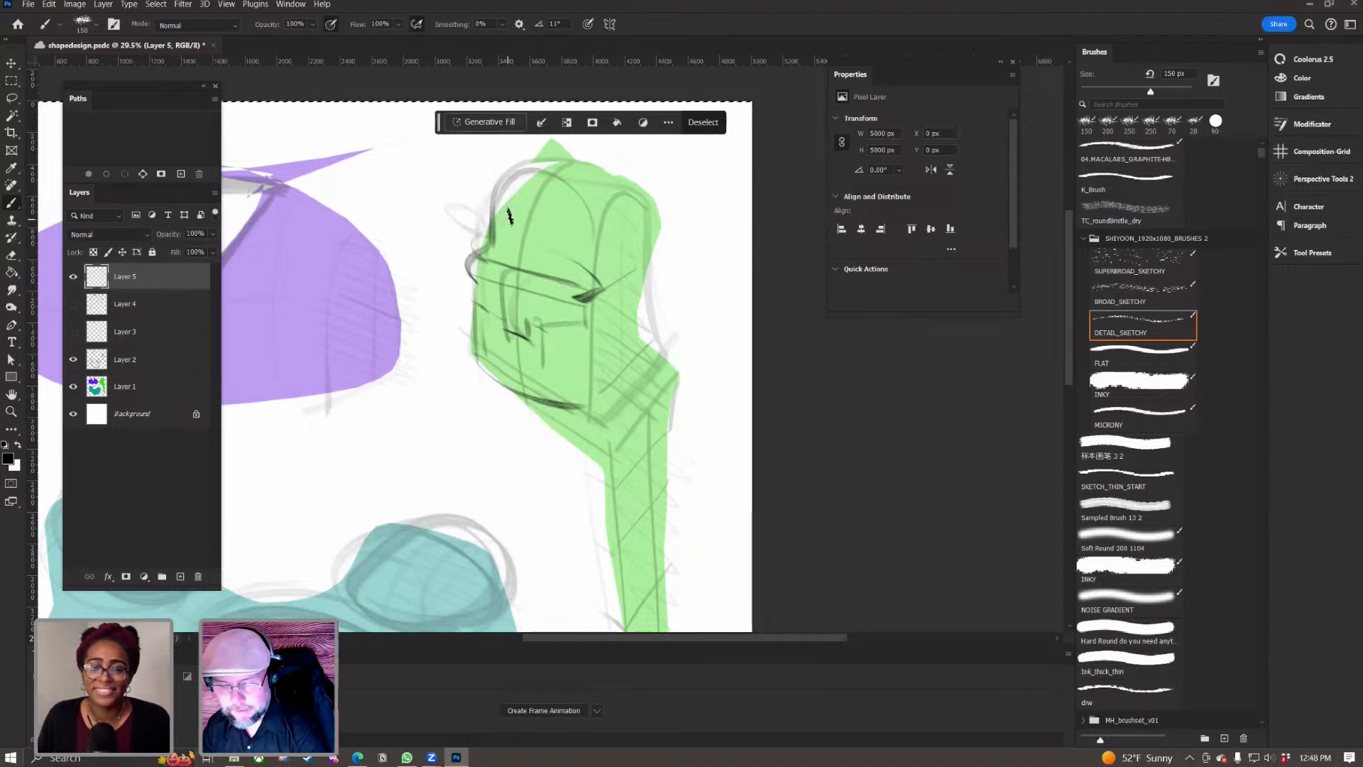
{"action": "left_click_drag", "start_coordinate": [540, 302], "coordinate": [564, 304]}
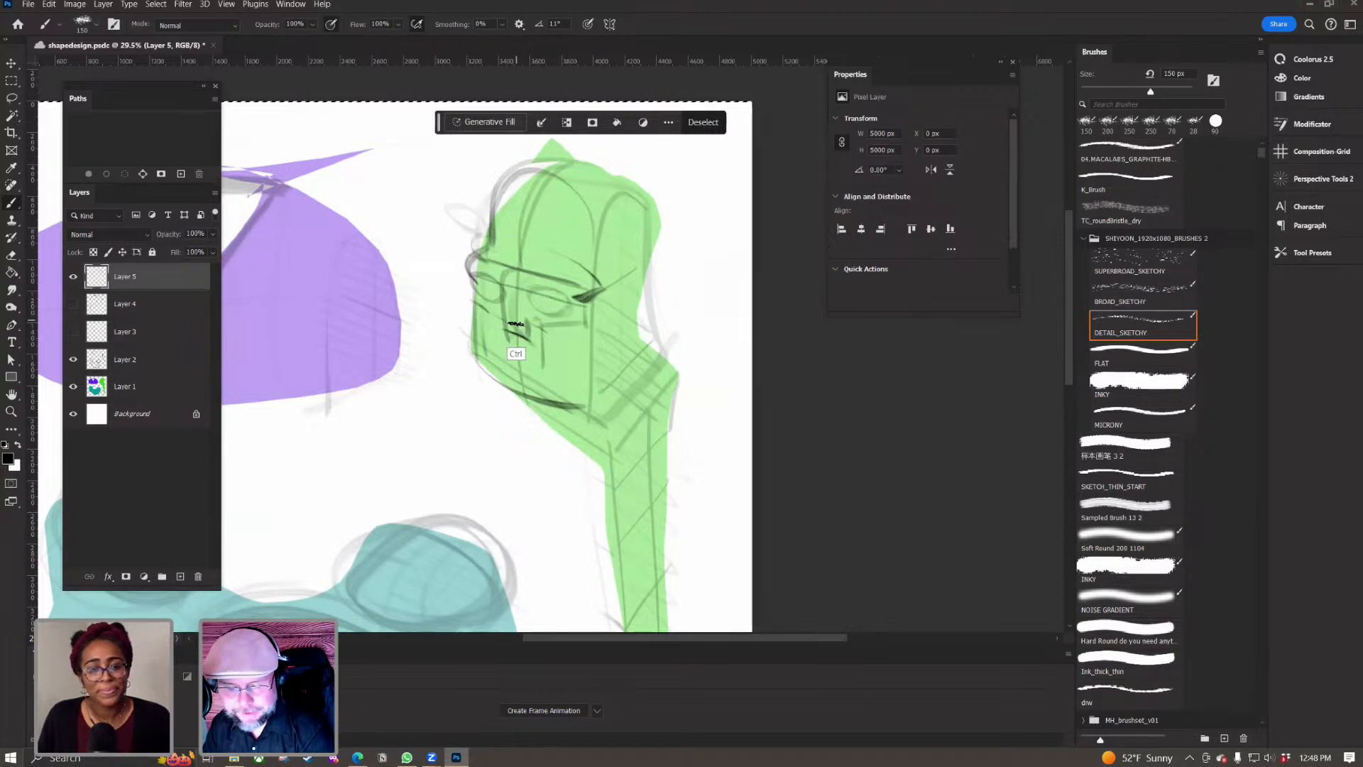
{"action": "mouse_move", "coordinate": [550, 293]}
{"action": "left_mouse_down"}
{"action": "mouse_move", "coordinate": [540, 316]}
{"action": "mouse_move", "coordinate": [537, 281]}
{"action": "left_mouse_up"}
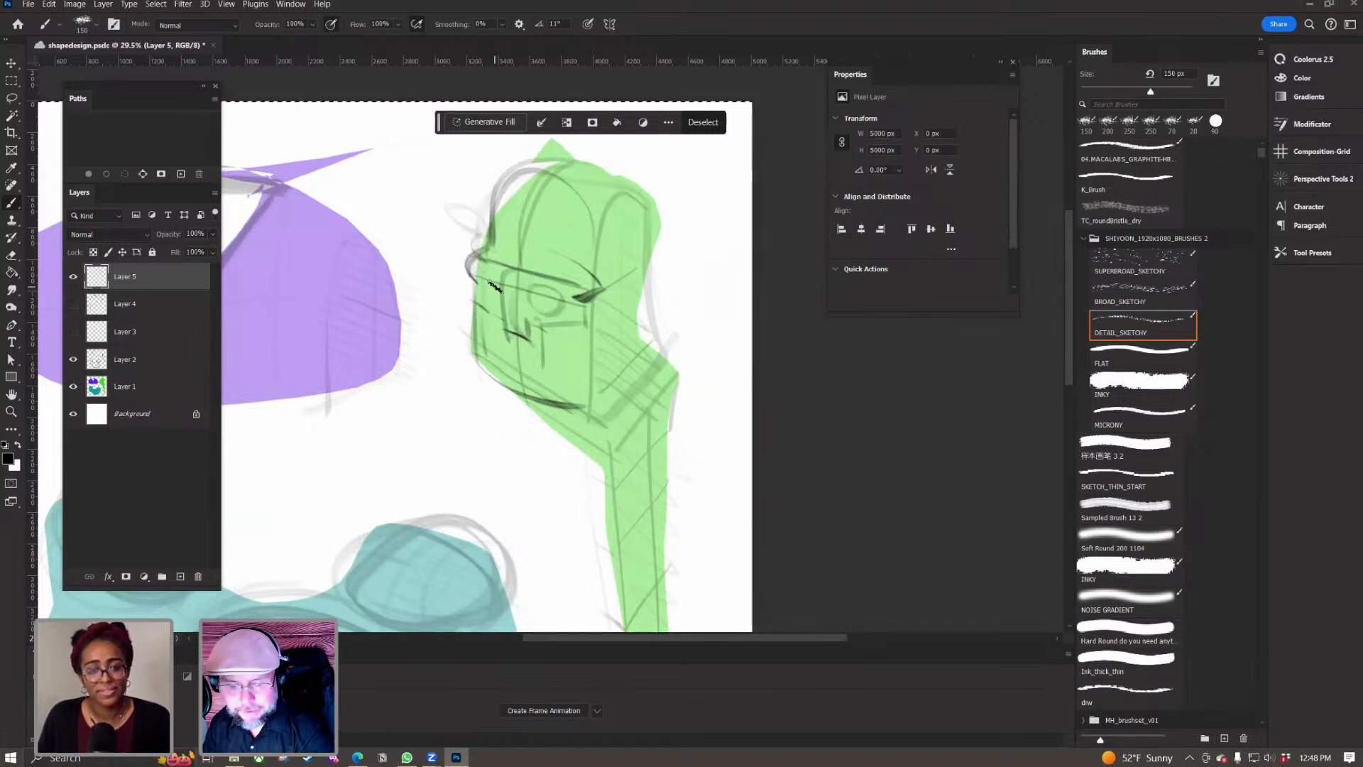
{"action": "left_click_drag", "start_coordinate": [498, 283], "coordinate": [490, 301]}
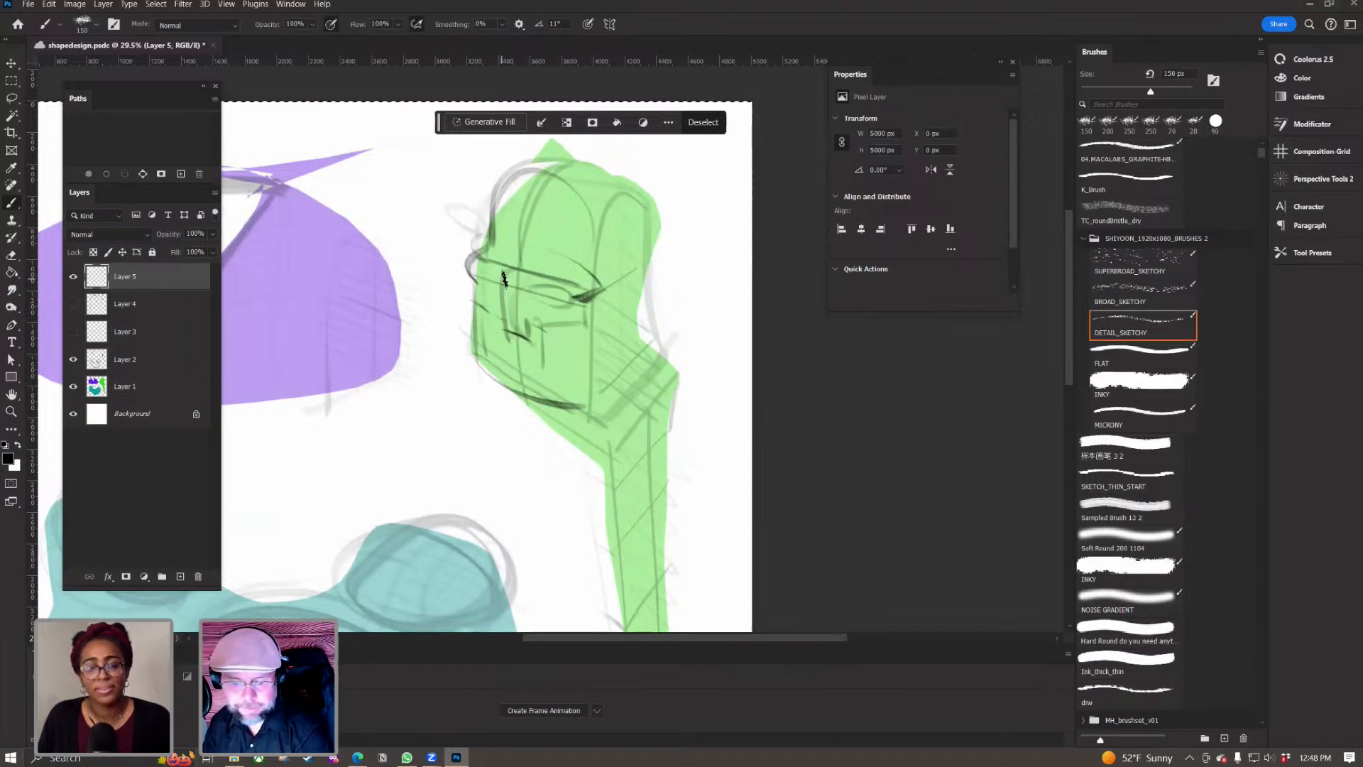
{"action": "mouse_move", "coordinate": [454, 274]}
{"action": "left_mouse_down"}
{"action": "mouse_move", "coordinate": [486, 282]}
{"action": "mouse_move", "coordinate": [475, 294]}
{"action": "mouse_move", "coordinate": [588, 306]}
{"action": "left_mouse_up"}
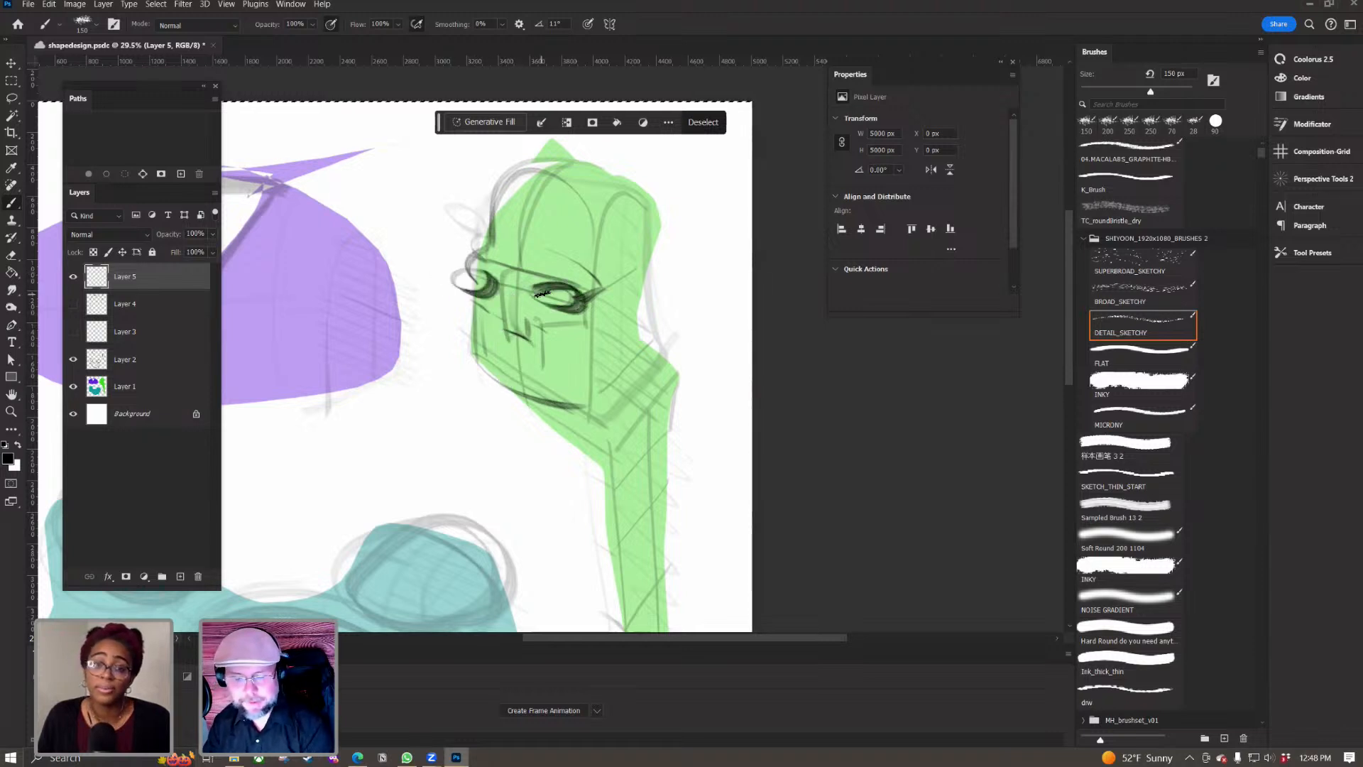
{"action": "key", "text": "ctrl+z"}
{"action": "key", "text": "ctrl+z"}
{"action": "key", "text": "ctrl+z"}
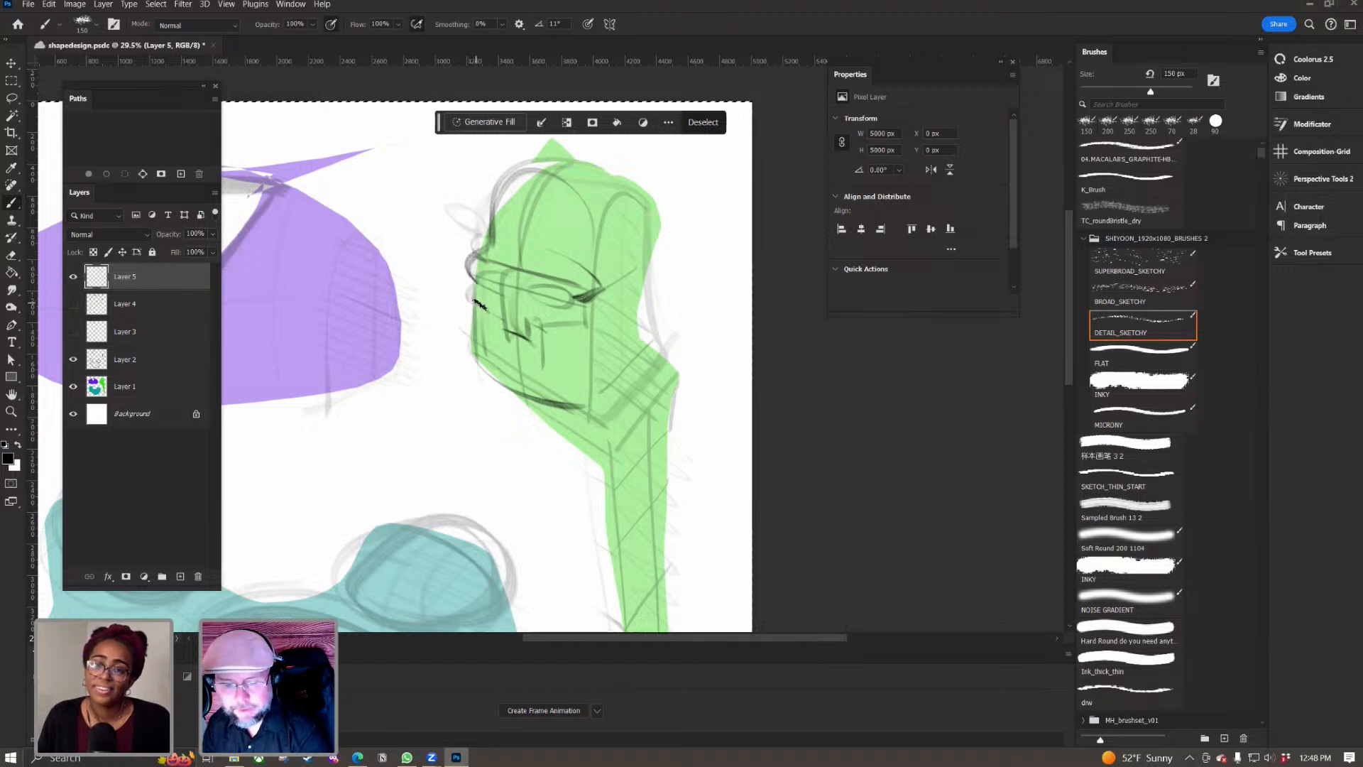
Step: Set the brush to 90 px and ink dark glasses lines along the brow, lower rim and temple, with accents at the brow edge
{"action": "key", "text": "bracketleft"}
{"action": "key", "text": "bracketleft"}
{"action": "key", "text": "bracketleft"}
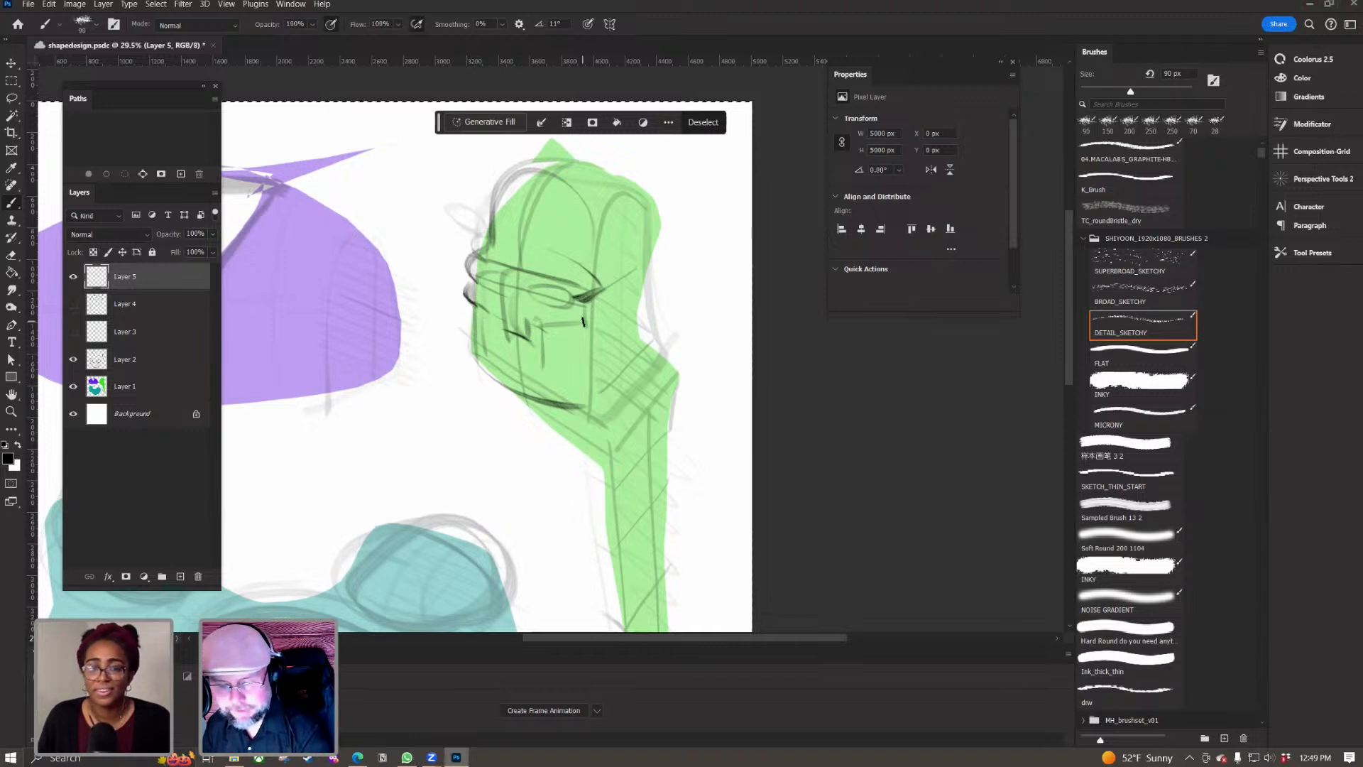
{"action": "mouse_move", "coordinate": [600, 295]}
{"action": "left_mouse_down"}
{"action": "mouse_move", "coordinate": [583, 326]}
{"action": "mouse_move", "coordinate": [594, 321]}
{"action": "mouse_move", "coordinate": [546, 331]}
{"action": "left_mouse_up"}
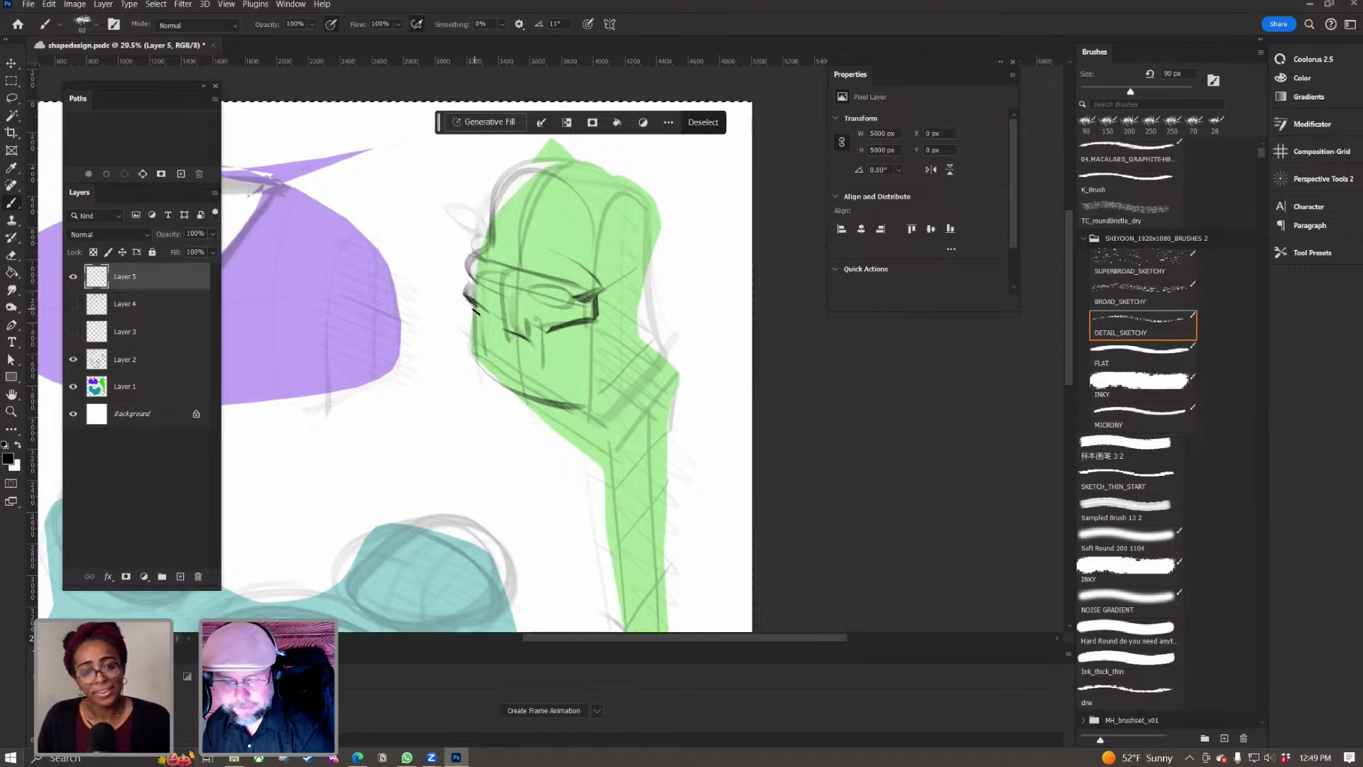
{"action": "mouse_move", "coordinate": [630, 285]}
{"action": "left_mouse_down"}
{"action": "mouse_move", "coordinate": [593, 322]}
{"action": "mouse_move", "coordinate": [531, 322]}
{"action": "mouse_move", "coordinate": [568, 323]}
{"action": "mouse_move", "coordinate": [550, 322]}
{"action": "mouse_move", "coordinate": [598, 299]}
{"action": "left_mouse_up"}
{"action": "mouse_move", "coordinate": [524, 250]}
{"action": "left_mouse_down"}
{"action": "mouse_move", "coordinate": [536, 270]}
{"action": "mouse_move", "coordinate": [593, 289]}
{"action": "left_mouse_up"}
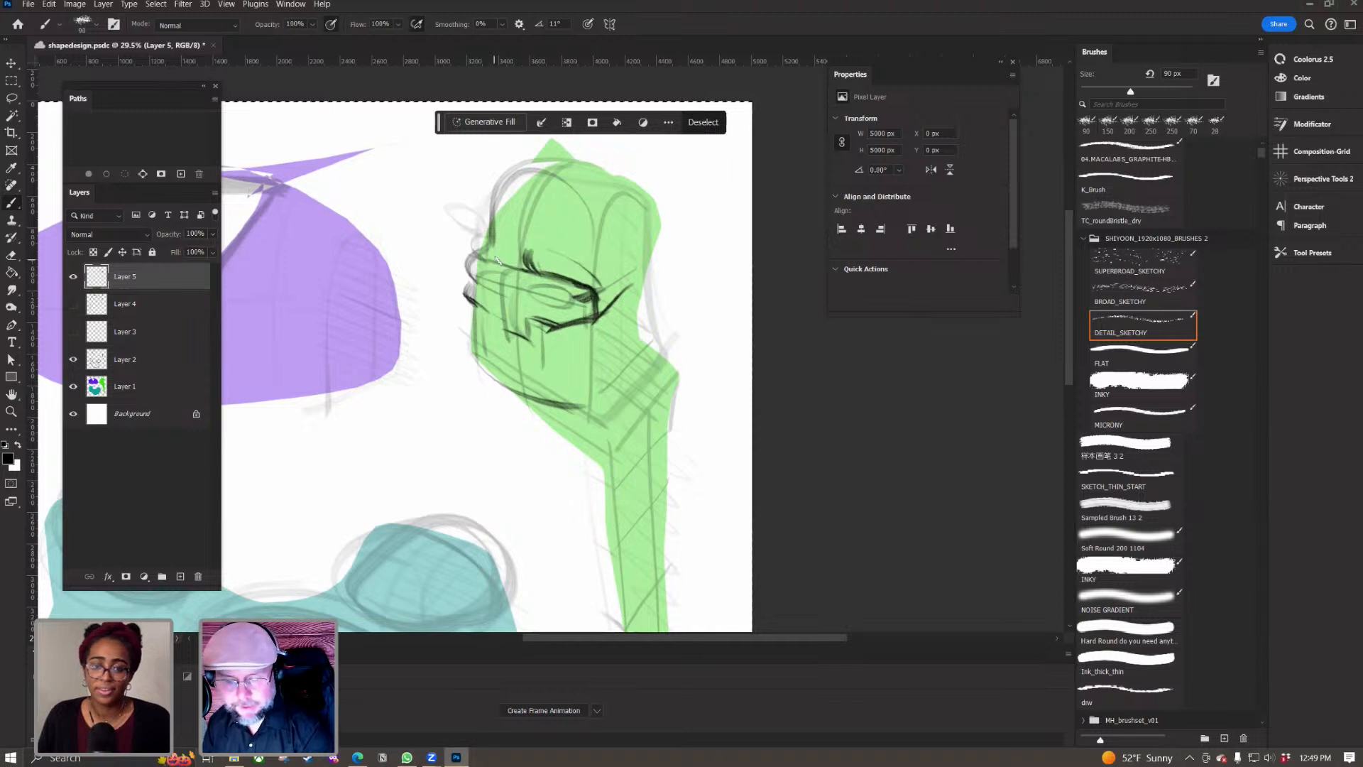
{"action": "left_click_drag", "start_coordinate": [487, 261], "coordinate": [472, 255]}
{"action": "left_click_drag", "start_coordinate": [485, 244], "coordinate": [471, 259]}
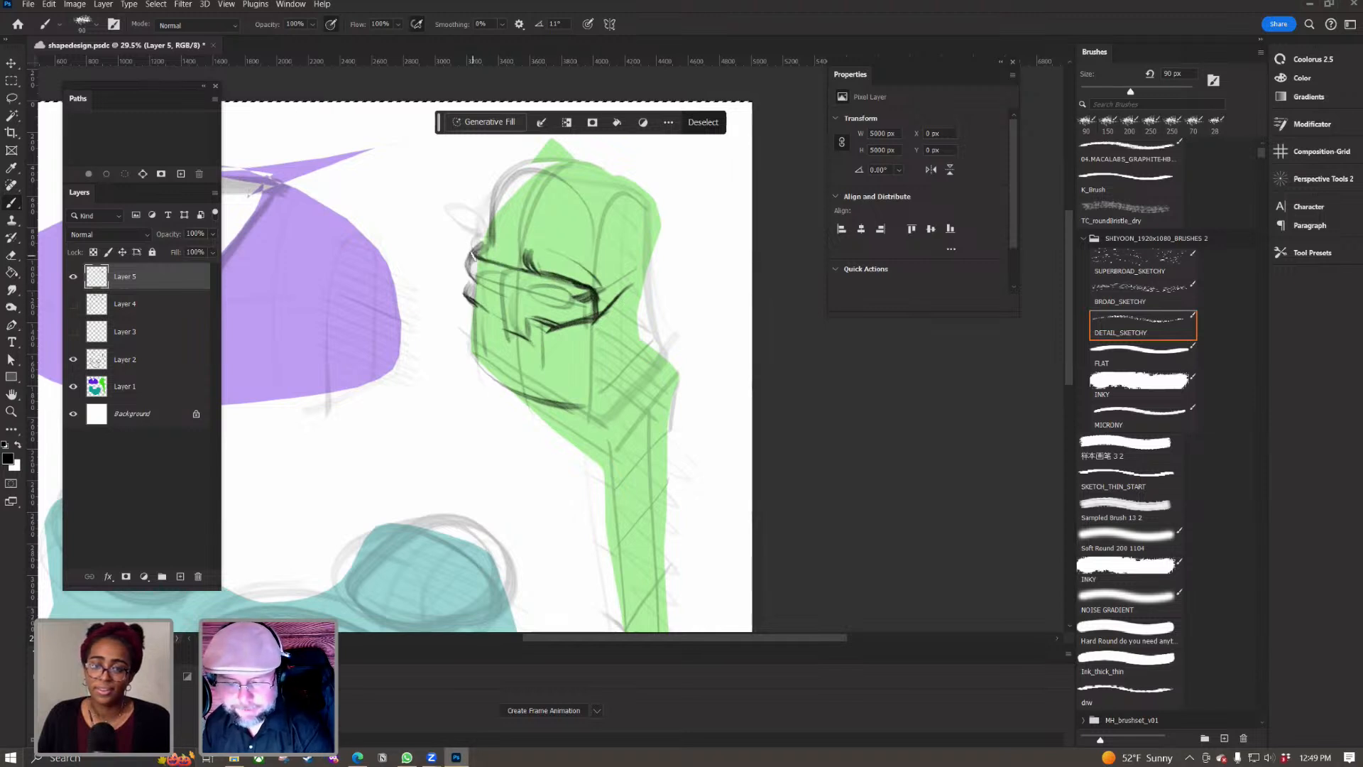
{"action": "left_click_drag", "start_coordinate": [600, 291], "coordinate": [589, 324]}
{"action": "mouse_move", "coordinate": [635, 236]}
{"action": "left_mouse_down"}
{"action": "mouse_move", "coordinate": [570, 355]}
{"action": "mouse_move", "coordinate": [593, 291]}
{"action": "left_mouse_up"}
{"action": "mouse_move", "coordinate": [433, 216]}
{"action": "left_mouse_down"}
{"action": "mouse_move", "coordinate": [474, 286]}
{"action": "mouse_move", "coordinate": [577, 301]}
{"action": "left_mouse_up"}
{"action": "mouse_move", "coordinate": [482, 277]}
{"action": "left_mouse_down"}
{"action": "mouse_move", "coordinate": [486, 299]}
{"action": "mouse_move", "coordinate": [469, 292]}
{"action": "mouse_move", "coordinate": [484, 353]}
{"action": "left_mouse_up"}
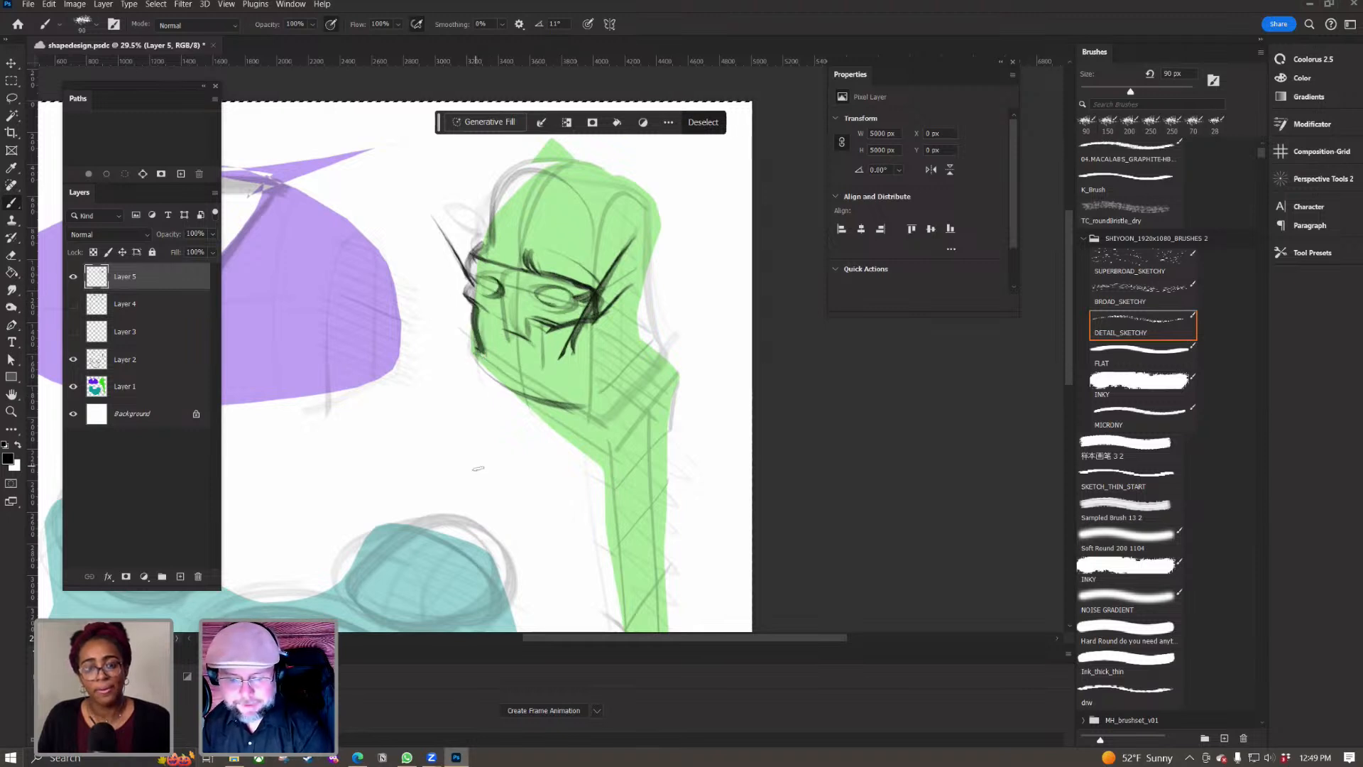
{"action": "key", "text": "ctrl+z"}
{"action": "key", "text": "ctrl+z"}
{"action": "key", "text": "ctrl+z"}
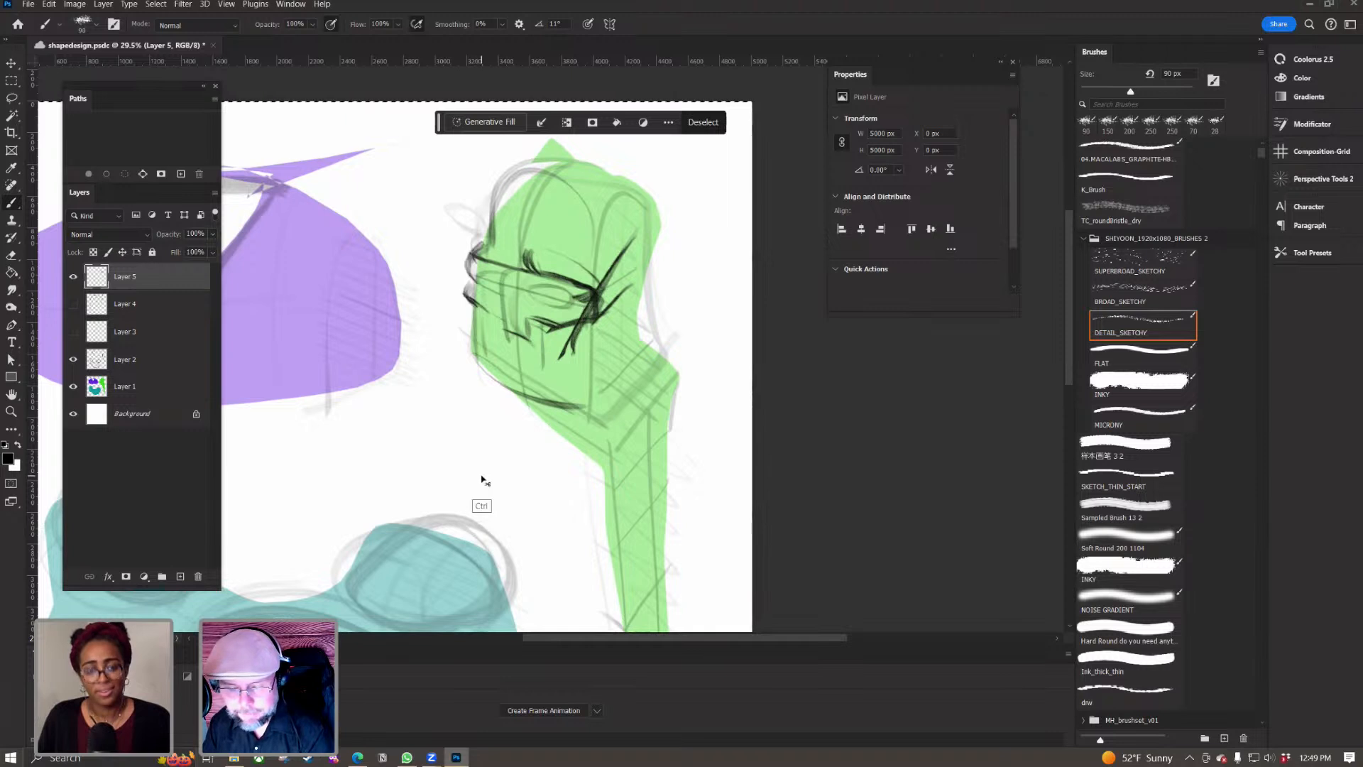
{"action": "key", "text": "ctrl+z"}
Step: Ink the front of the face, the jawline and the ear, and arc the skull contour over the head
{"action": "mouse_move", "coordinate": [474, 302]}
{"action": "left_mouse_down"}
{"action": "mouse_move", "coordinate": [471, 363]}
{"action": "mouse_move", "coordinate": [512, 395]}
{"action": "mouse_move", "coordinate": [589, 409]}
{"action": "mouse_move", "coordinate": [625, 348]}
{"action": "mouse_move", "coordinate": [631, 284]}
{"action": "left_mouse_up"}
{"action": "key", "text": "ctrl+z"}
{"action": "left_click_drag", "start_coordinate": [625, 332], "coordinate": [631, 283]}
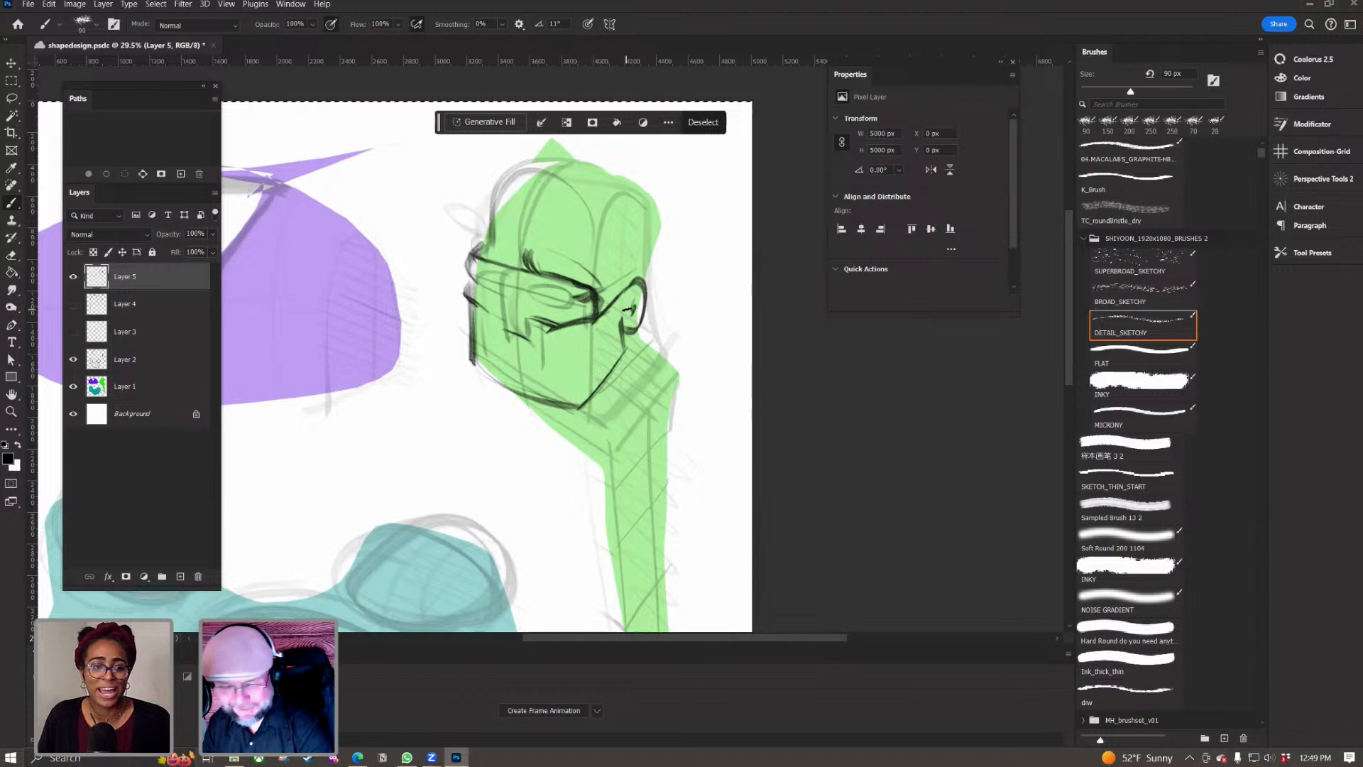
{"action": "mouse_move", "coordinate": [495, 197]}
{"action": "left_mouse_down"}
{"action": "mouse_move", "coordinate": [519, 167]}
{"action": "mouse_move", "coordinate": [657, 194]}
{"action": "mouse_move", "coordinate": [661, 270]}
{"action": "left_mouse_up"}
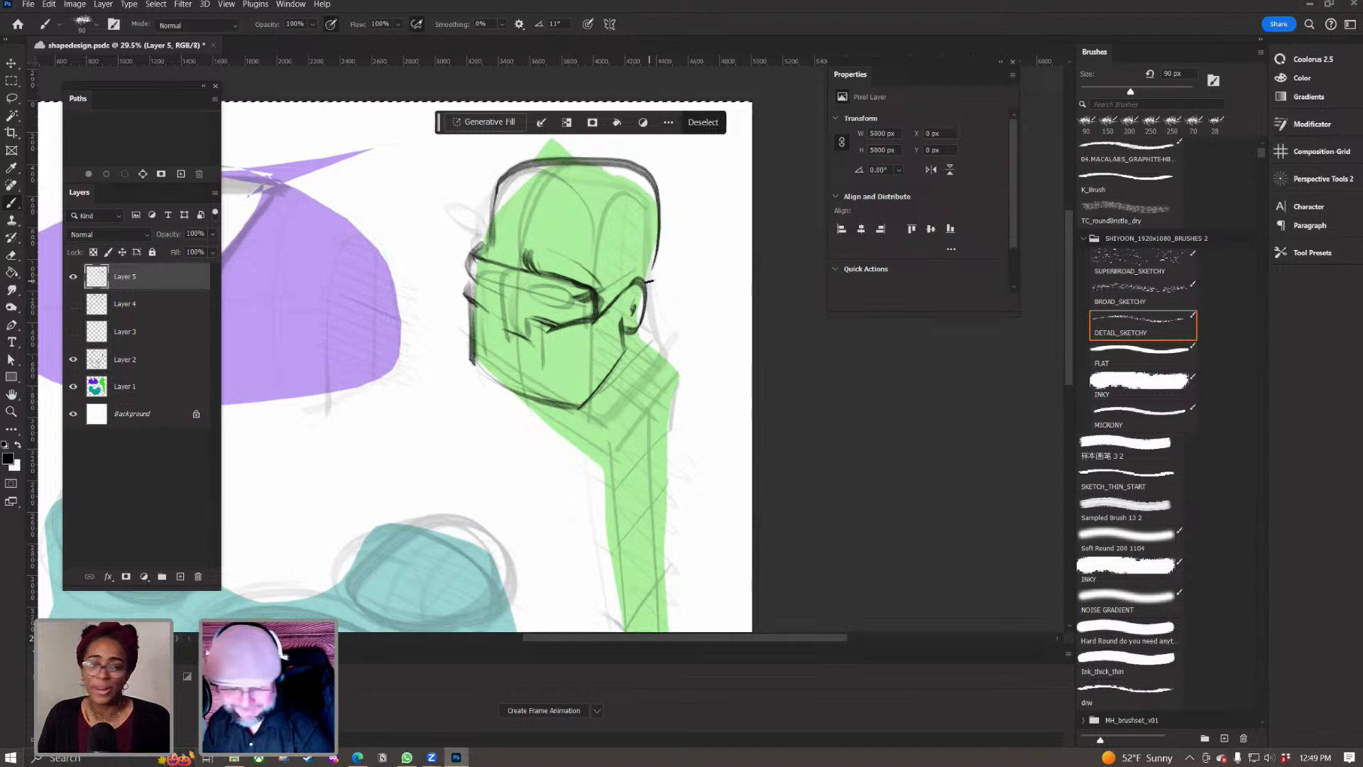
Step: Draw the lens edge beside the nose, and add a slanted lower-face line with a cheek fold meeting it
{"action": "mouse_move", "coordinate": [497, 275]}
{"action": "left_mouse_down"}
{"action": "mouse_move", "coordinate": [519, 368]}
{"action": "mouse_move", "coordinate": [506, 334]}
{"action": "left_mouse_up"}
{"action": "key", "text": "ctrl+z"}
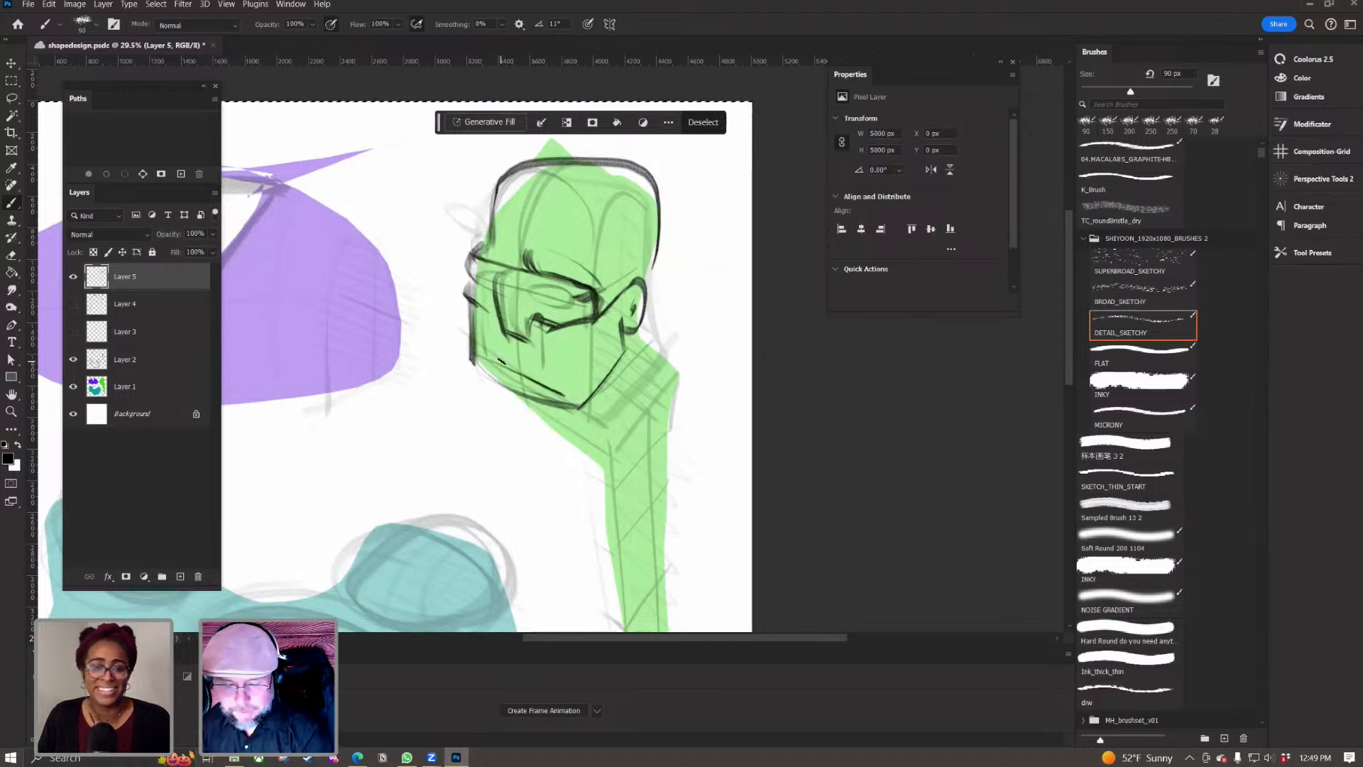
{"action": "left_click_drag", "start_coordinate": [483, 357], "coordinate": [553, 393]}
{"action": "left_click_drag", "start_coordinate": [561, 319], "coordinate": [536, 394]}
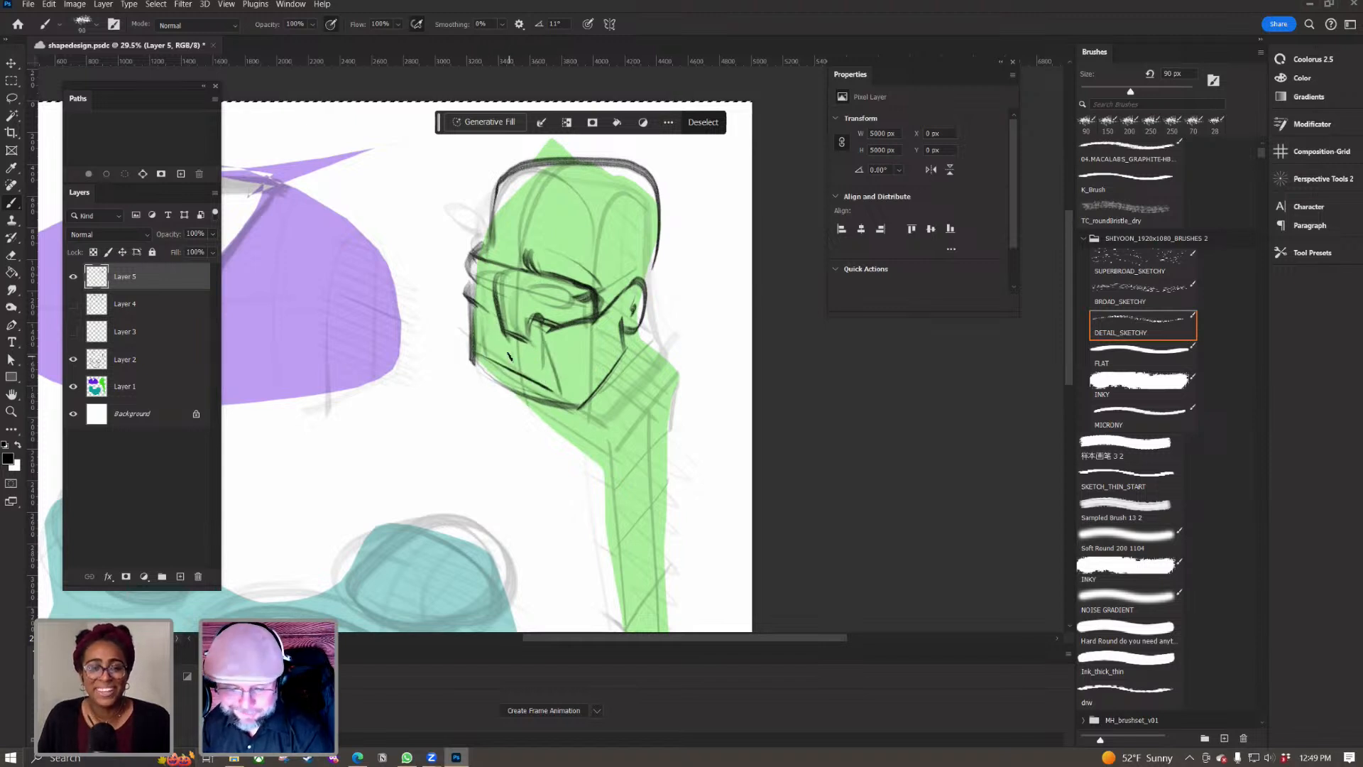
Step: Rework the slanted line along the chin's lower edge with repeated trial strokes
{"action": "left_click_drag", "start_coordinate": [483, 371], "coordinate": [550, 397]}
{"action": "key", "text": "ctrl+z"}
{"action": "key", "text": "ctrl+z"}
{"action": "left_click_drag", "start_coordinate": [481, 369], "coordinate": [553, 400]}
{"action": "key", "text": "ctrl+z"}
{"action": "mouse_move", "coordinate": [478, 370]}
{"action": "left_mouse_down"}
{"action": "mouse_move", "coordinate": [551, 404]}
{"action": "mouse_move", "coordinate": [534, 400]}
{"action": "left_mouse_up"}
{"action": "key", "text": "ctrl+z"}
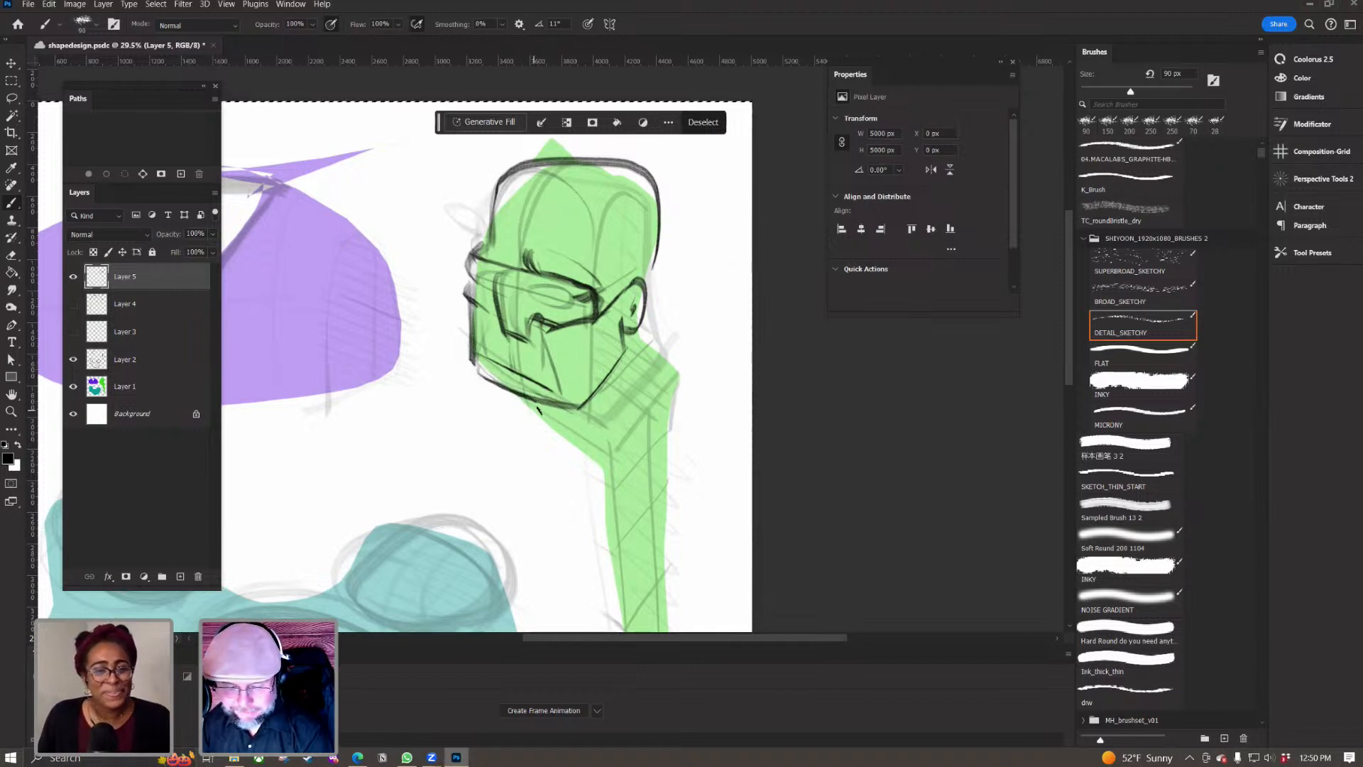
Step: Outline the throat and the back of the neck, draw a long collar line under the chin, and add a shoulder curve
{"action": "left_click_drag", "start_coordinate": [495, 384], "coordinate": [607, 460]}
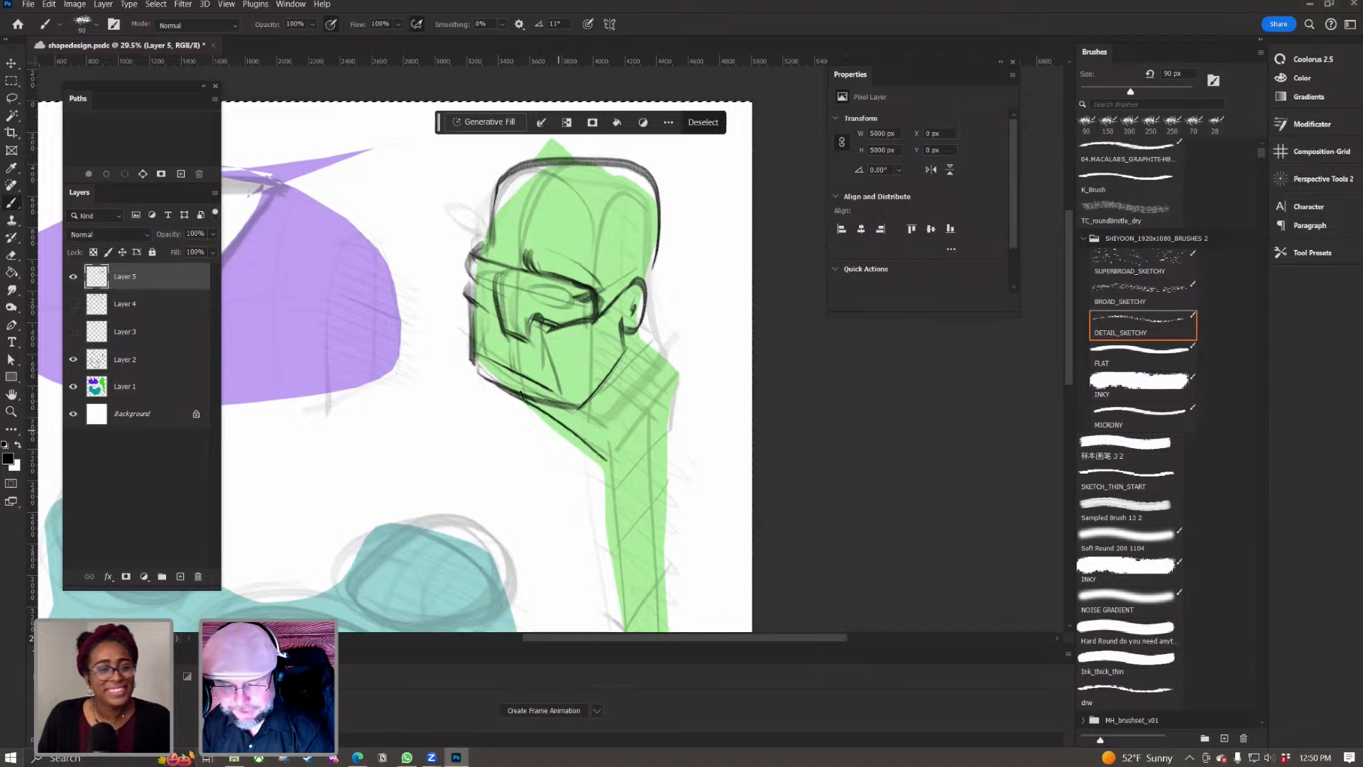
{"action": "mouse_move", "coordinate": [641, 335]}
{"action": "left_mouse_down"}
{"action": "mouse_move", "coordinate": [686, 377]}
{"action": "mouse_move", "coordinate": [667, 442]}
{"action": "left_mouse_up"}
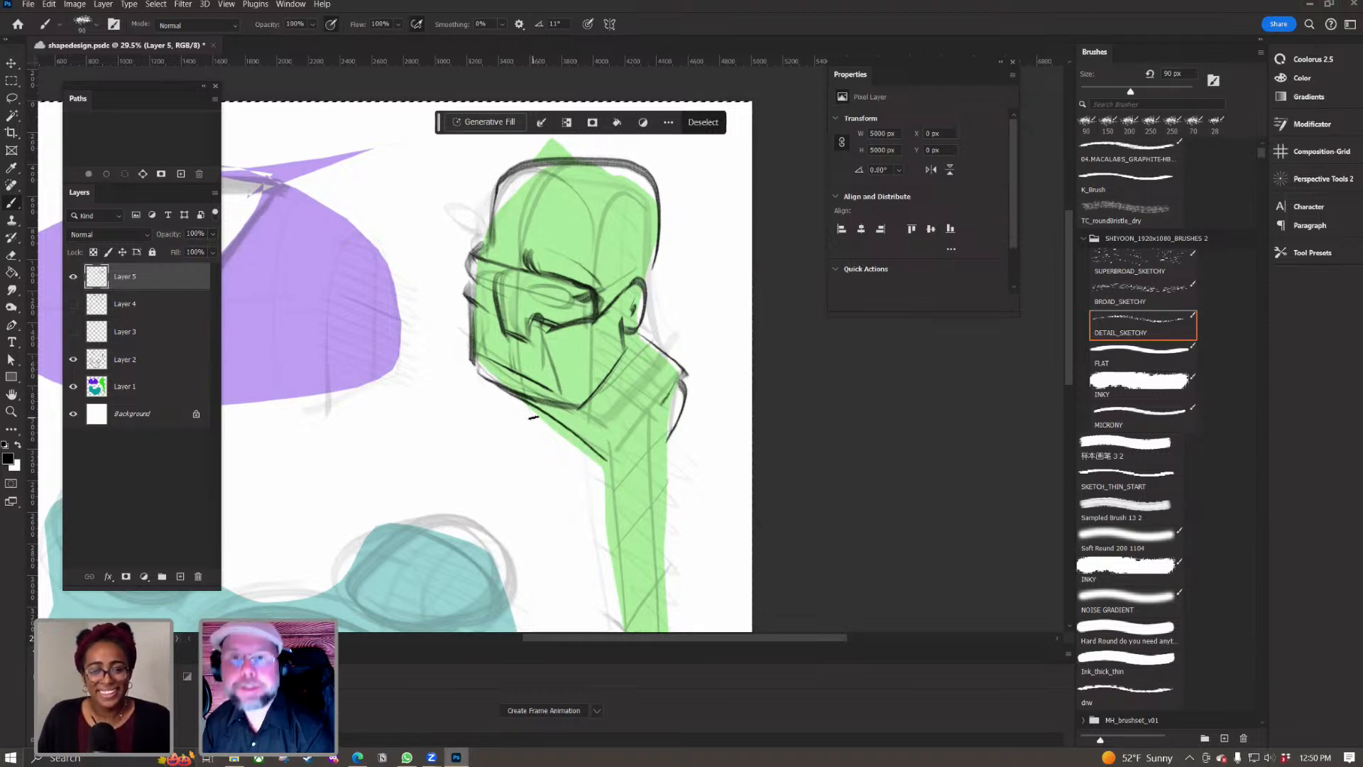
{"action": "left_click_drag", "start_coordinate": [560, 439], "coordinate": [623, 501]}
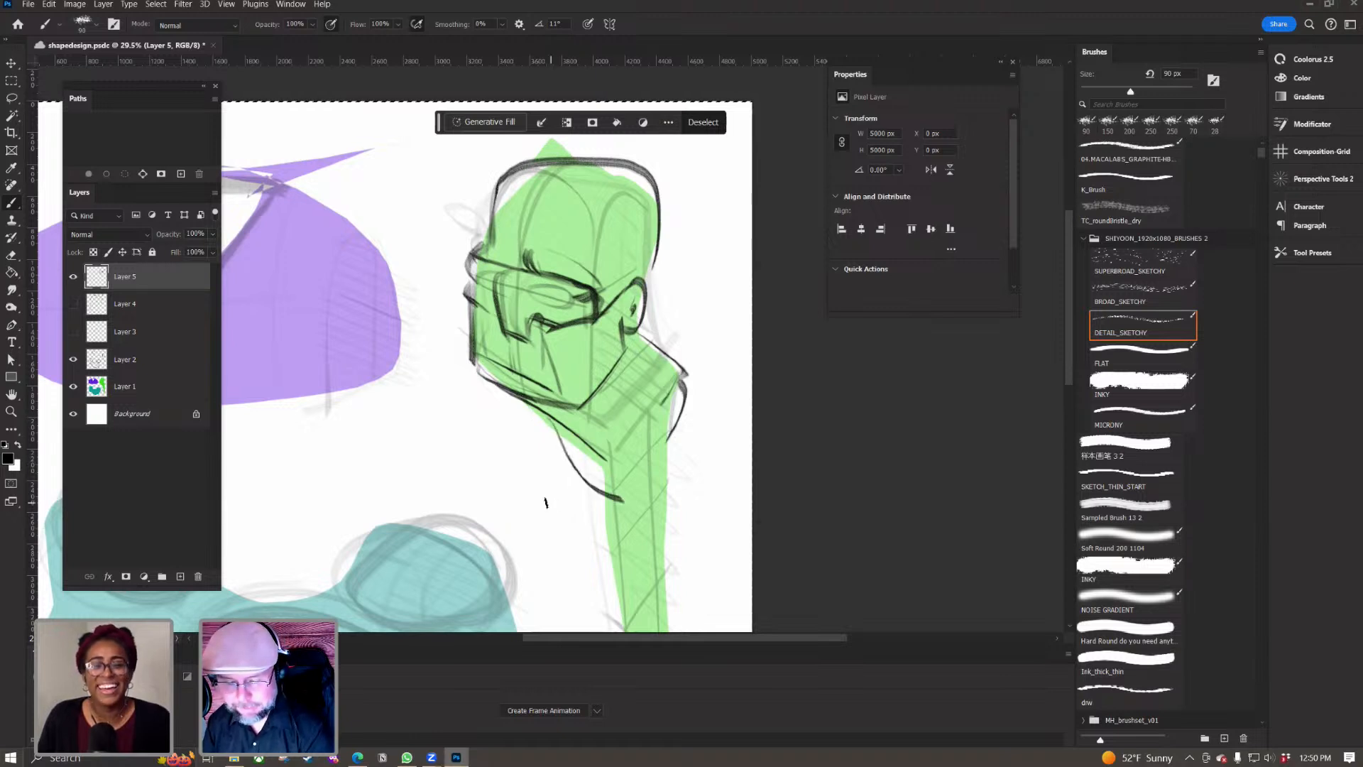
{"action": "key", "text": "ctrl+z"}
{"action": "left_click_drag", "start_coordinate": [497, 387], "coordinate": [633, 505]}
{"action": "left_click_drag", "start_coordinate": [675, 407], "coordinate": [725, 438]}
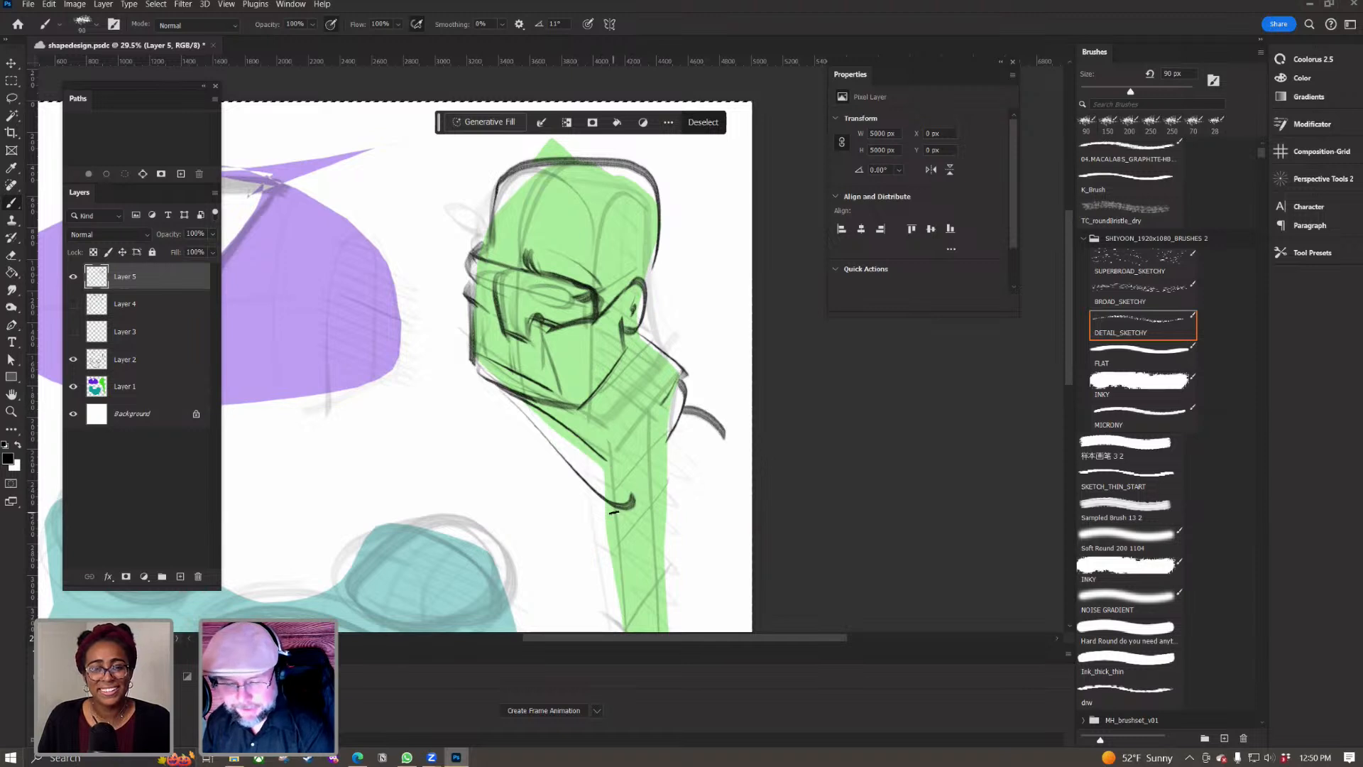
Step: Draw the front shoulder curve dropping from the long collar line below the chin
{"action": "left_click_drag", "start_coordinate": [525, 418], "coordinate": [484, 497]}
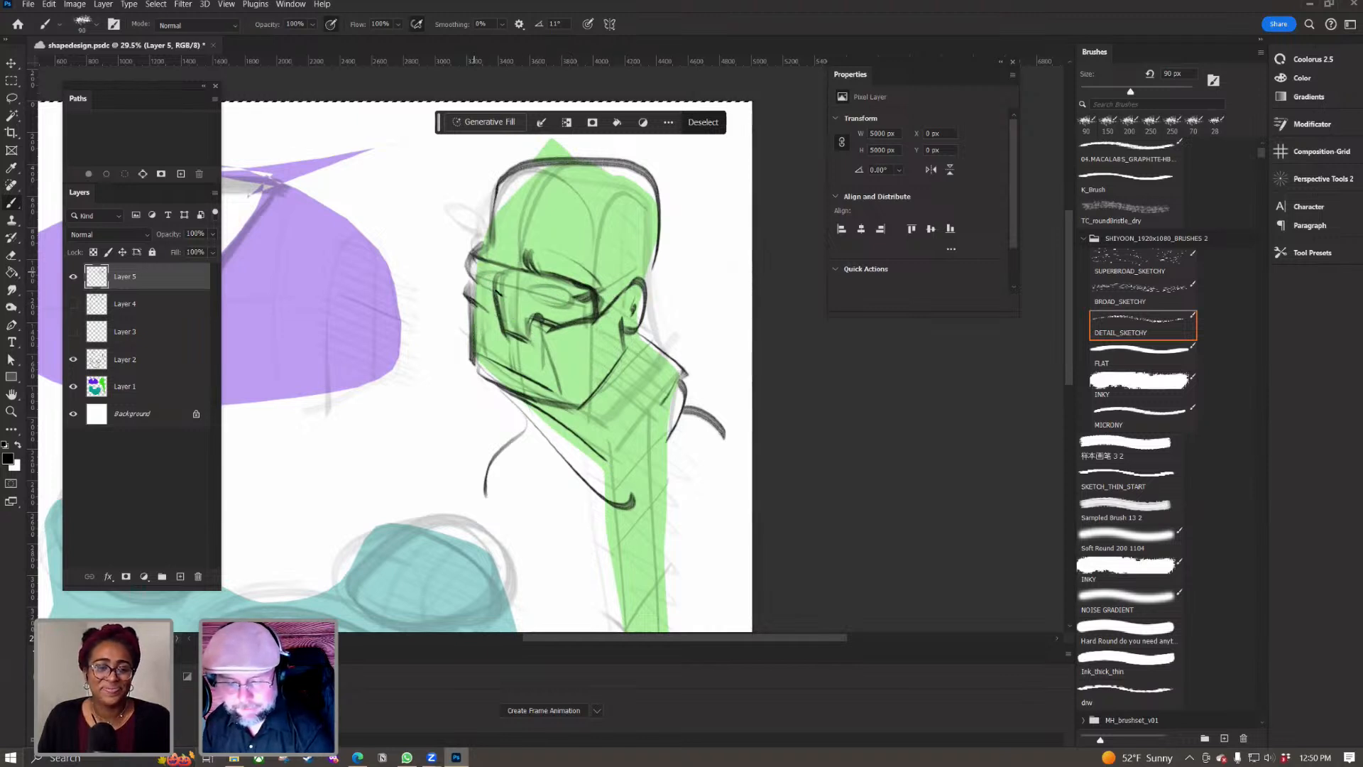
{"action": "left_click_drag", "start_coordinate": [415, 201], "coordinate": [461, 228]}
{"action": "key", "text": "ctrl+z"}
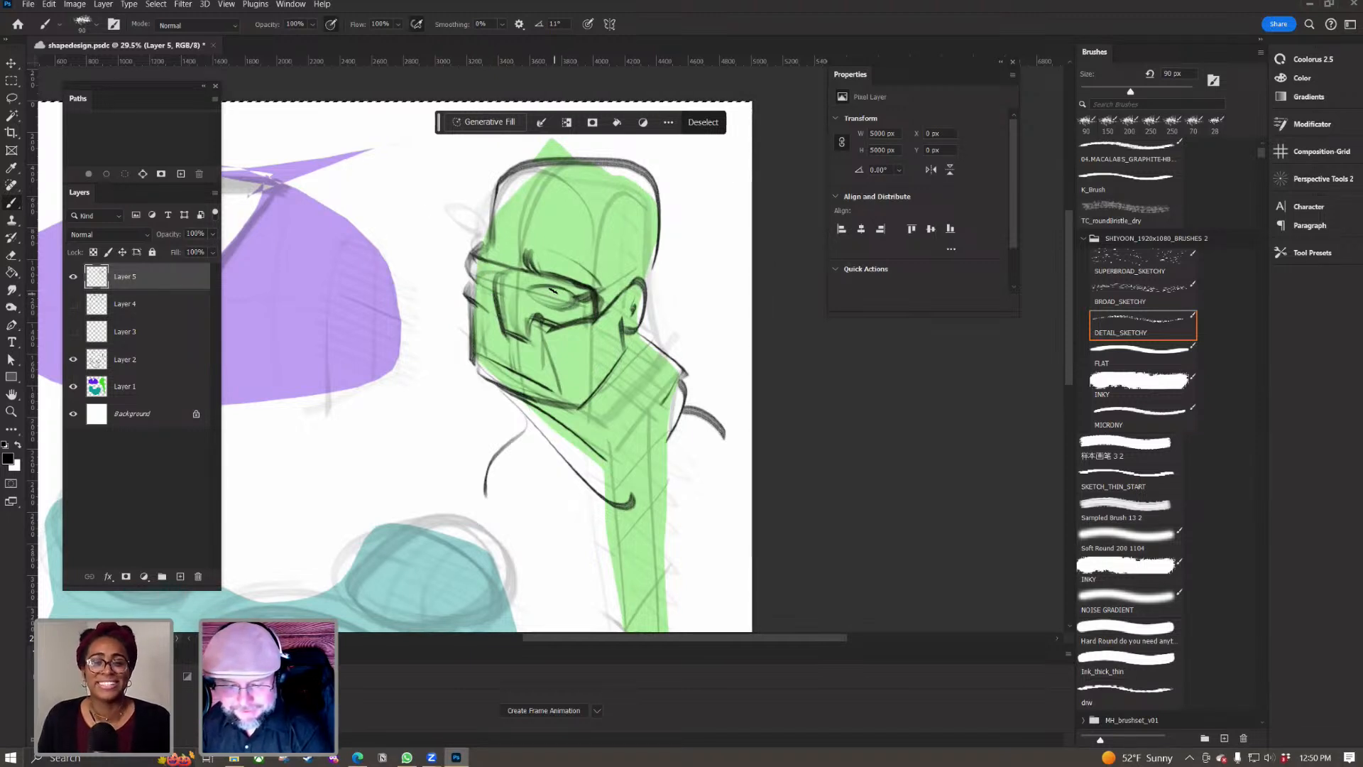
Step: Try dark pupil and eyelid strokes for the eyes behind the glasses, and undo them
{"action": "left_click_drag", "start_coordinate": [544, 287], "coordinate": [563, 292]}
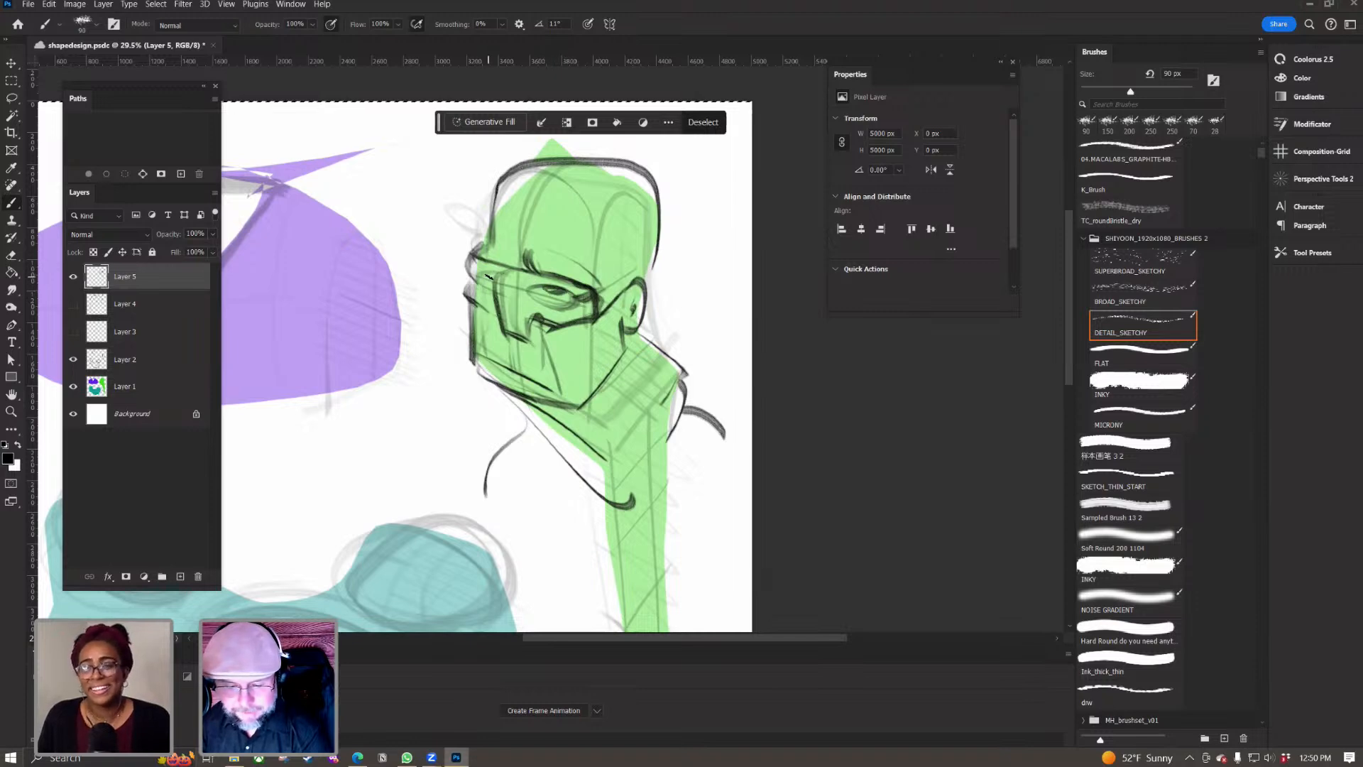
{"action": "key", "text": "ctrl+z"}
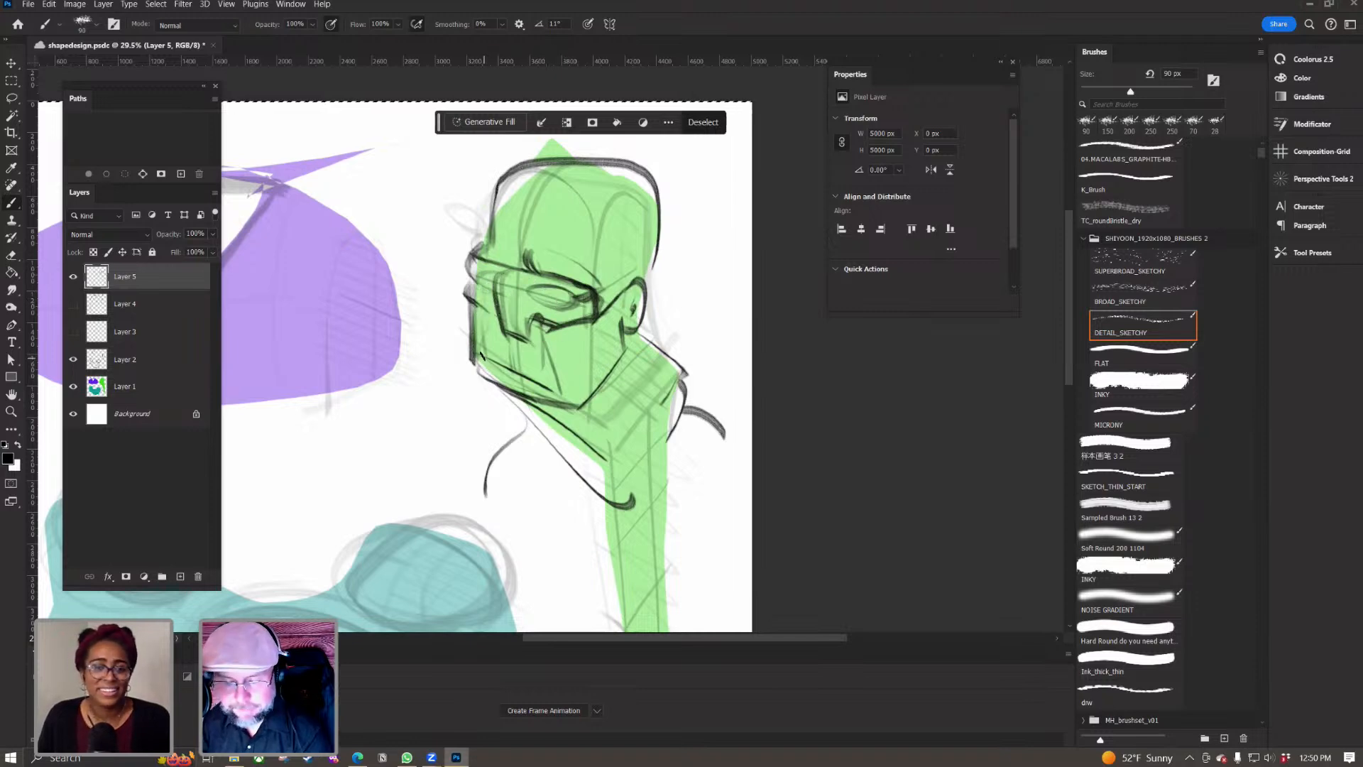
{"action": "scroll", "coordinate": [476, 359], "scroll_direction": "up", "scroll_amount": 3}
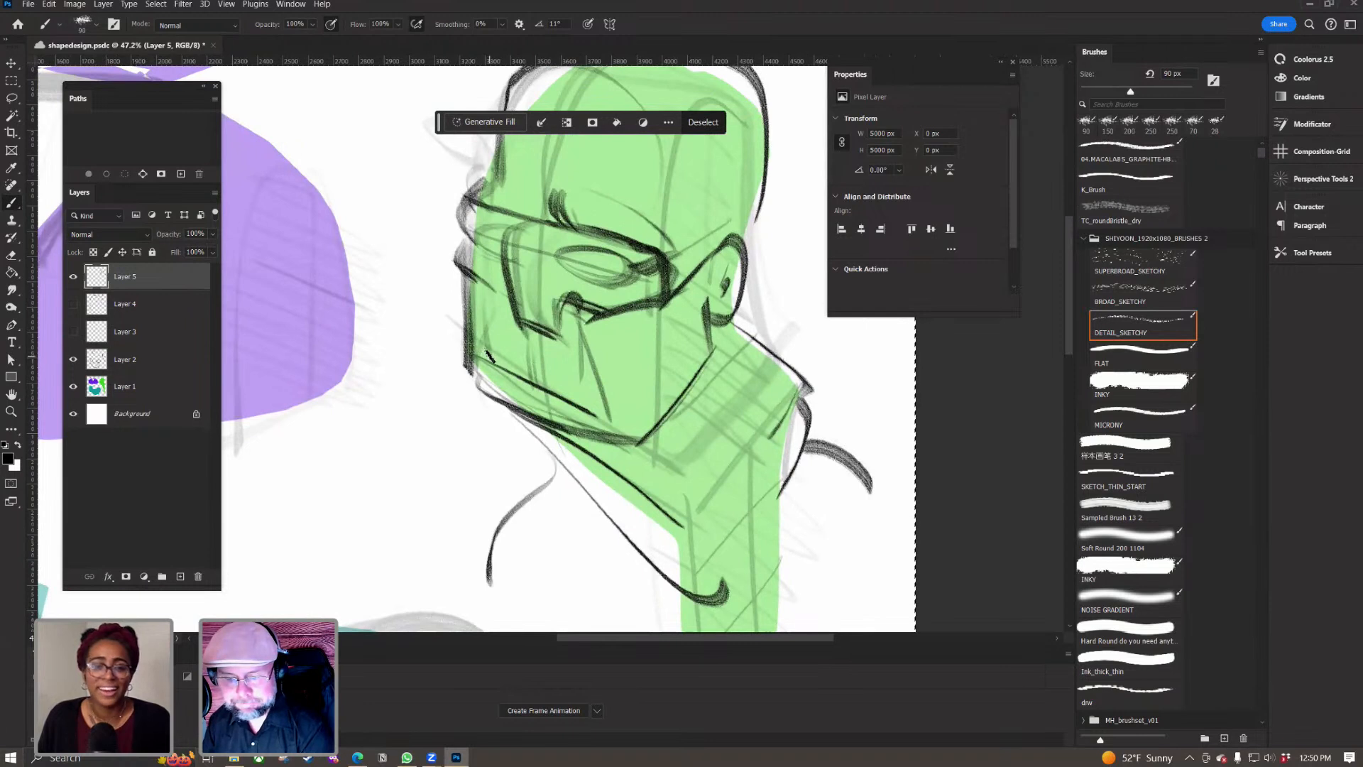
{"action": "mouse_move", "coordinate": [582, 257]}
{"action": "left_mouse_down"}
{"action": "mouse_move", "coordinate": [614, 267]}
{"action": "mouse_move", "coordinate": [603, 254]}
{"action": "left_mouse_up"}
{"action": "key", "text": "ctrl+z"}
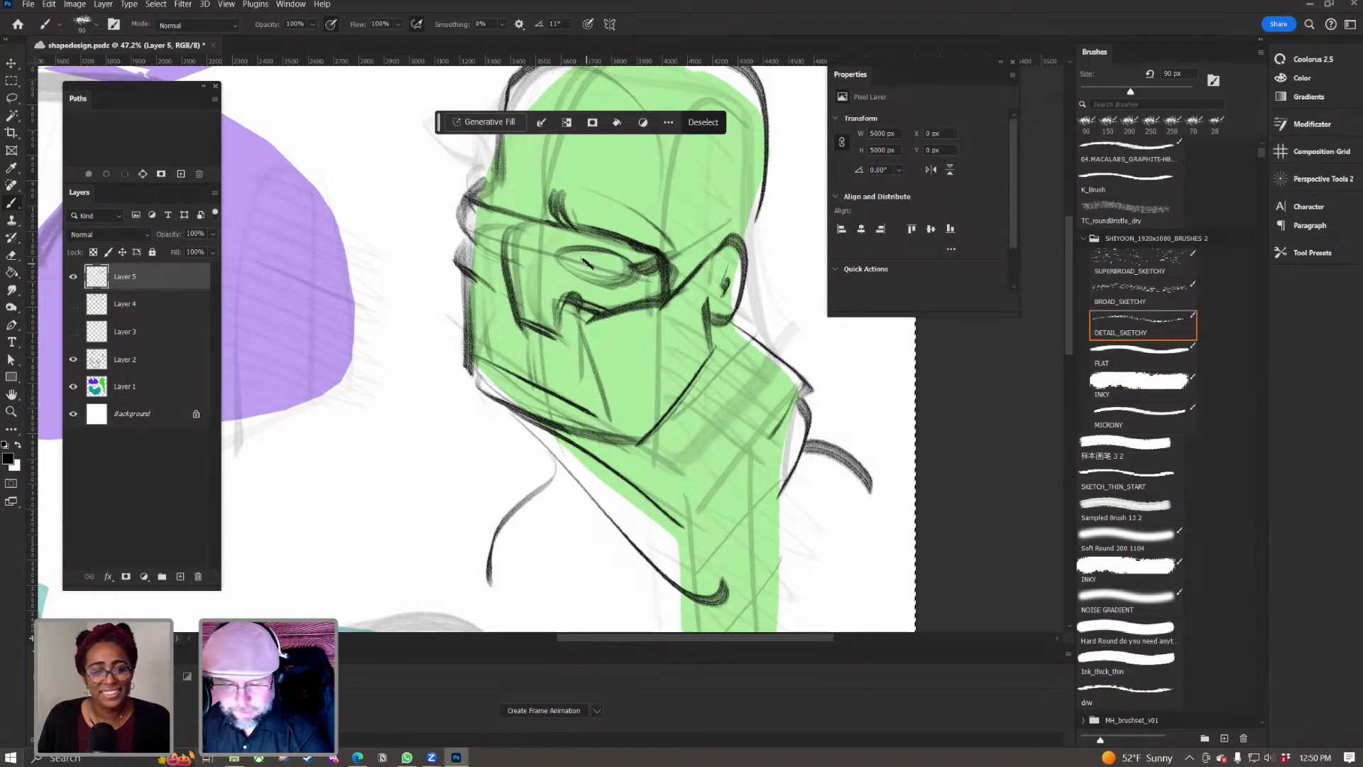
{"action": "left_click_drag", "start_coordinate": [582, 255], "coordinate": [611, 257]}
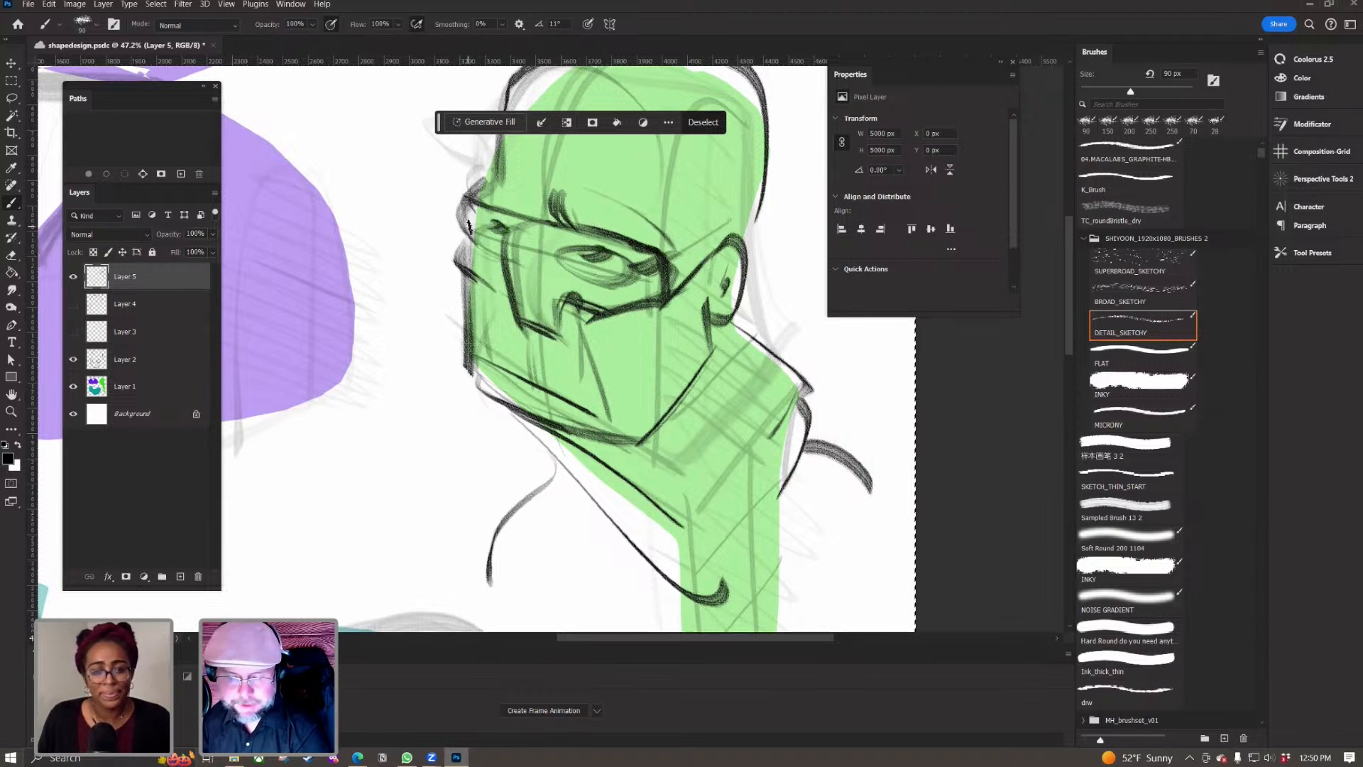
{"action": "key", "text": "ctrl+z"}
{"action": "key", "text": "ctrl+z"}
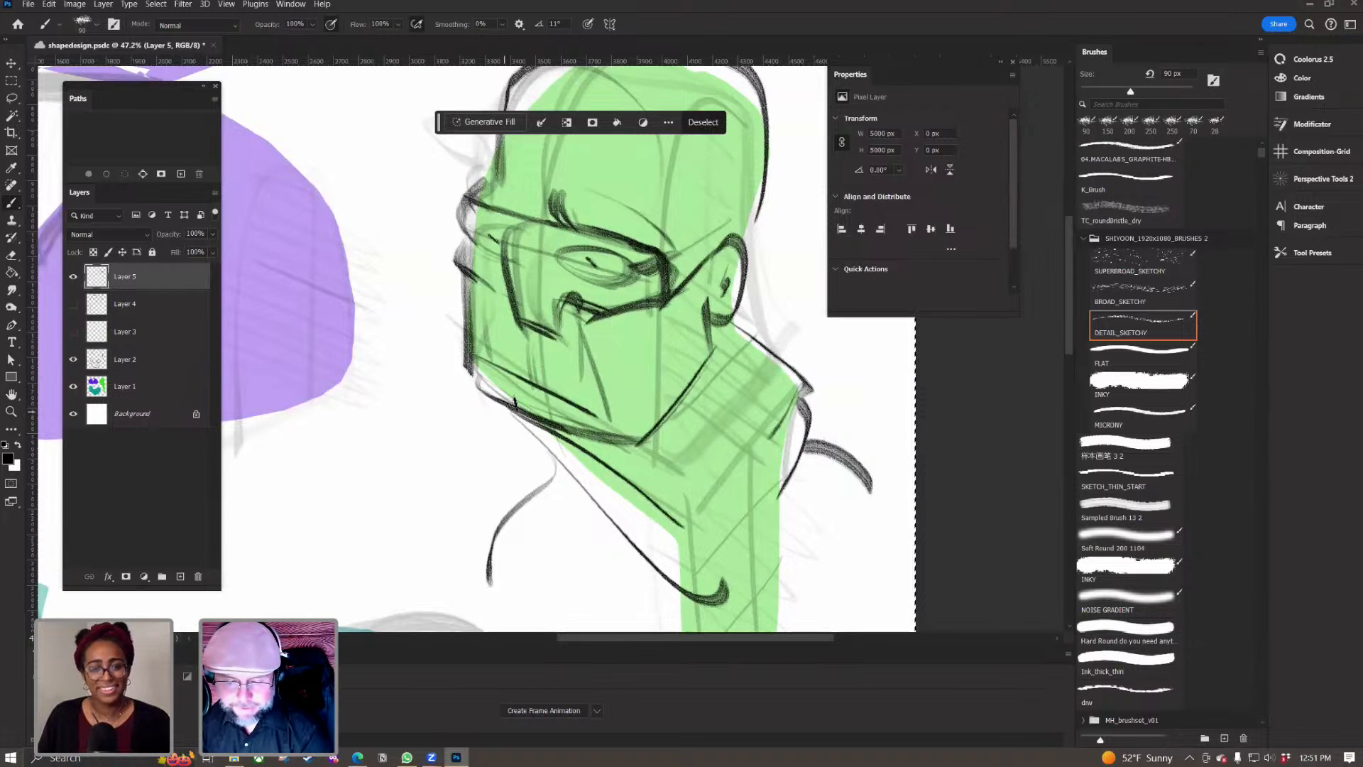
{"action": "left_click_drag", "start_coordinate": [476, 359], "coordinate": [595, 410]}
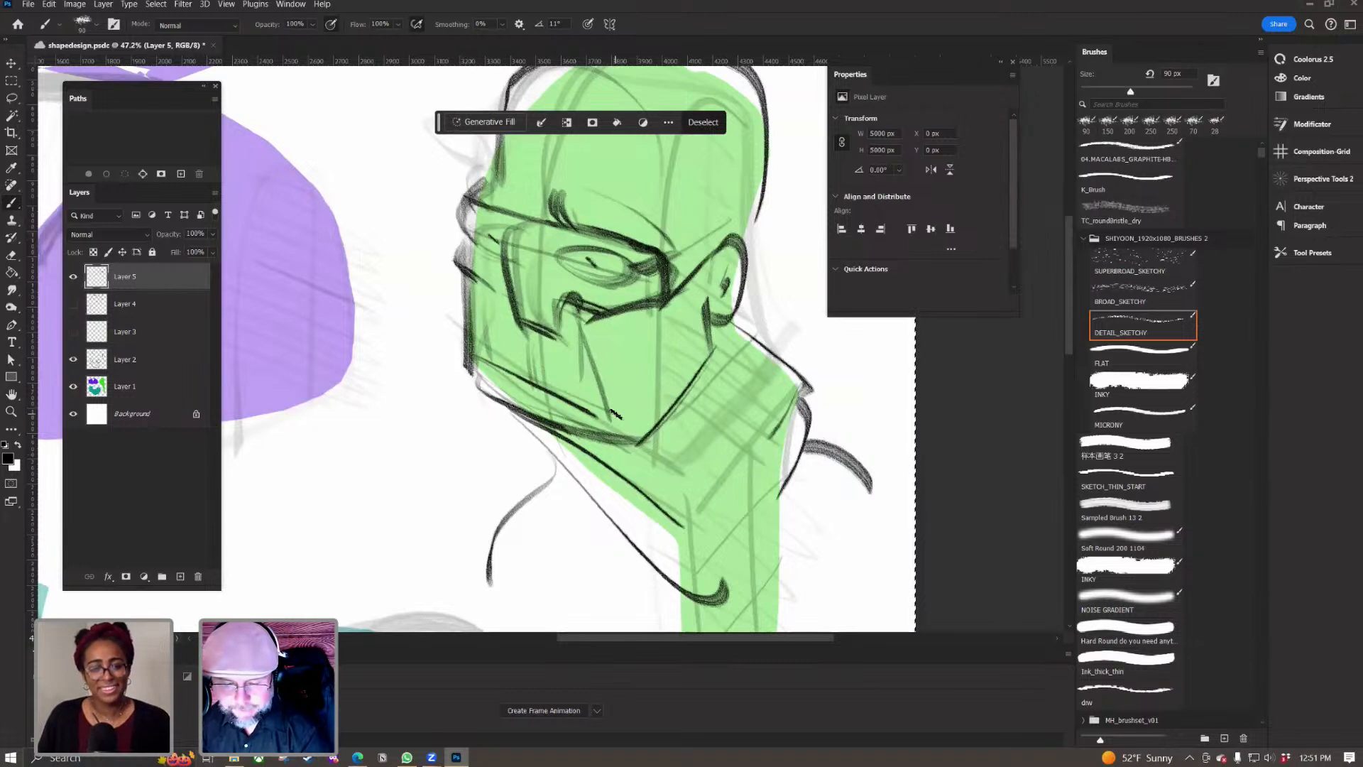
{"action": "left_click_drag", "start_coordinate": [448, 413], "coordinate": [416, 455]}
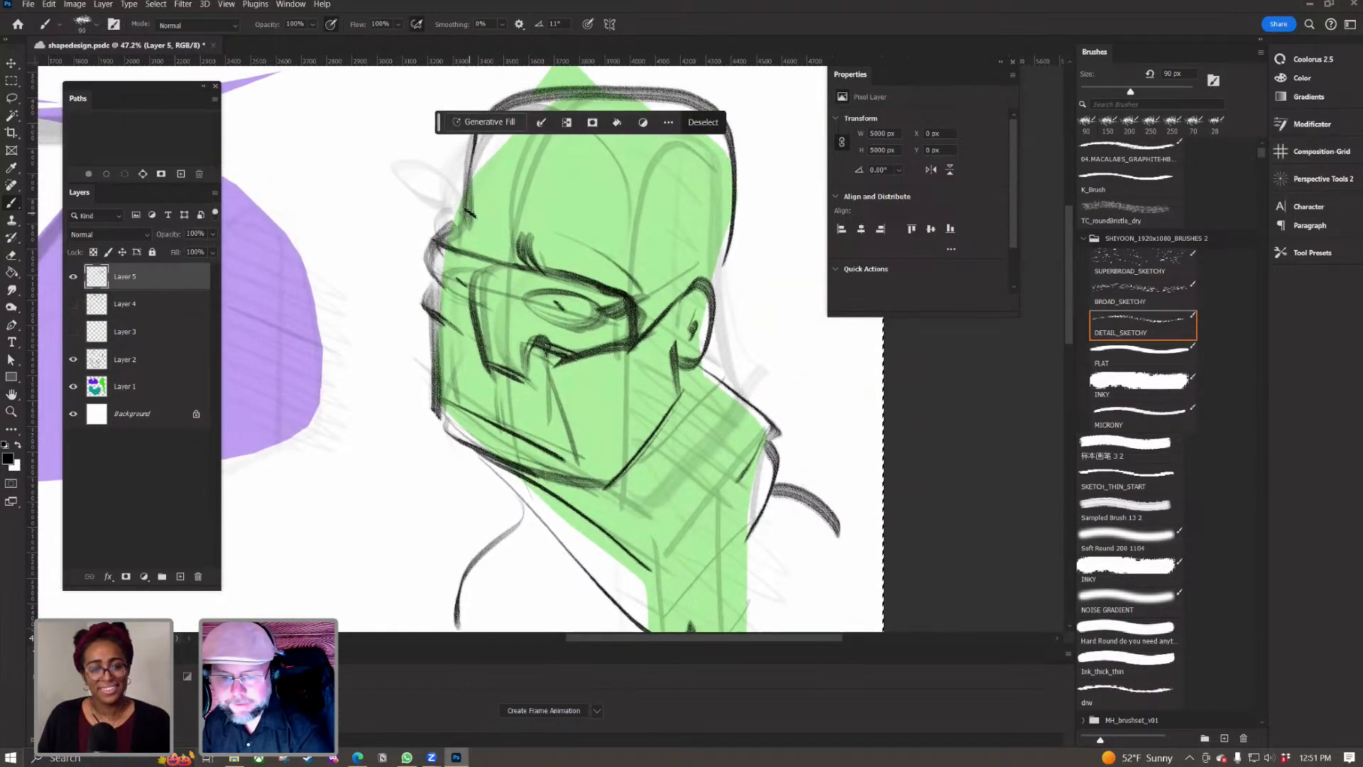
{"action": "left_click_drag", "start_coordinate": [582, 258], "coordinate": [490, 210]}
{"action": "scroll", "coordinate": [456, 371], "scroll_direction": "down", "scroll_amount": 3}
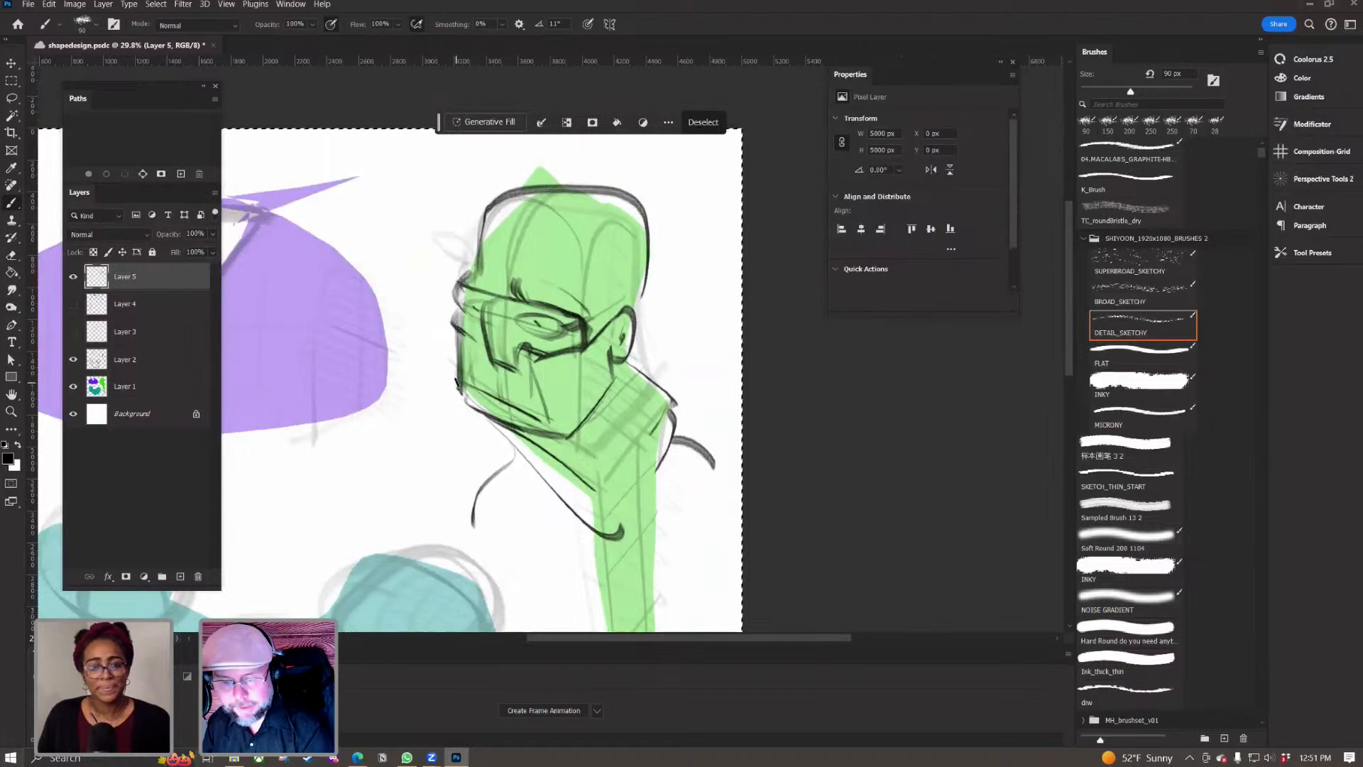
Step: Set the foreground colour to red (fd2323)
{"action": "left_click", "coordinate": [8, 458]}
{"action": "left_click", "coordinate": [1141, 517]}
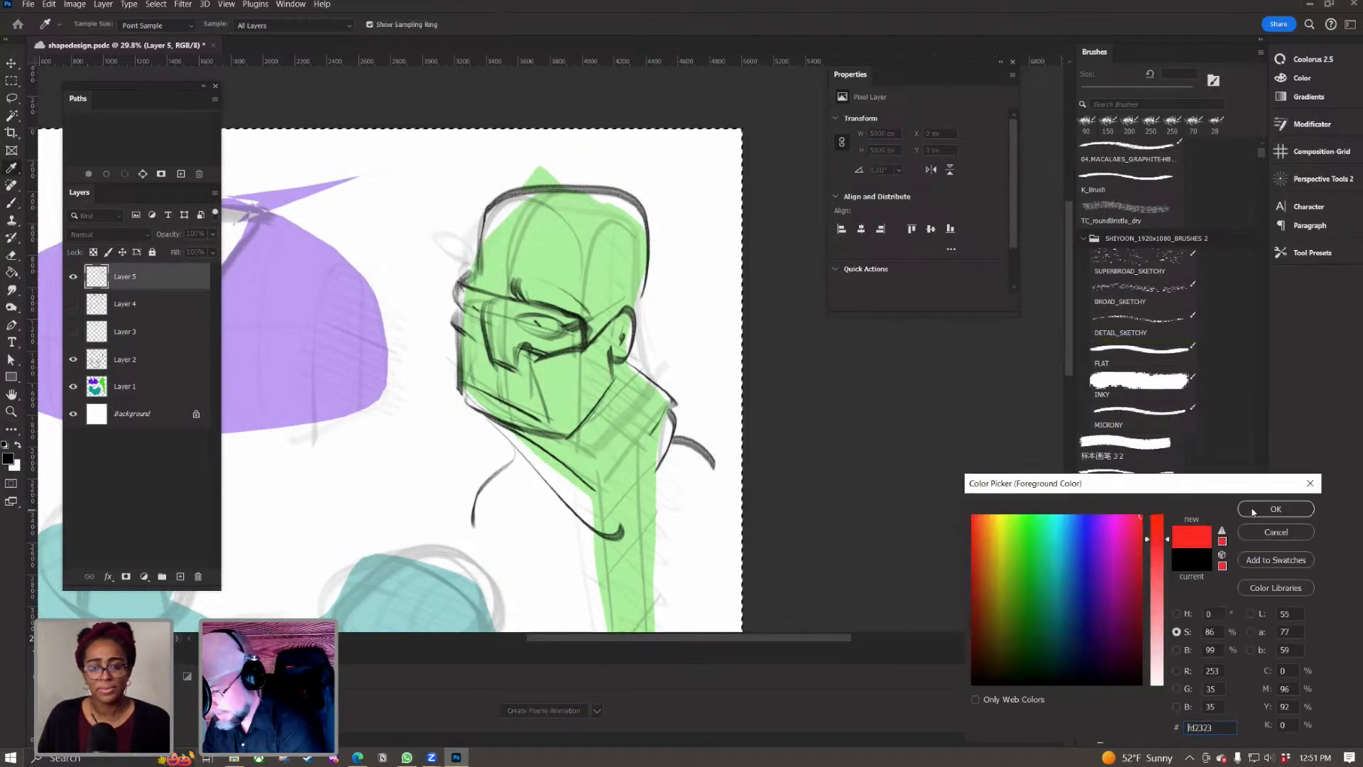
{"action": "left_click", "coordinate": [1251, 509]}
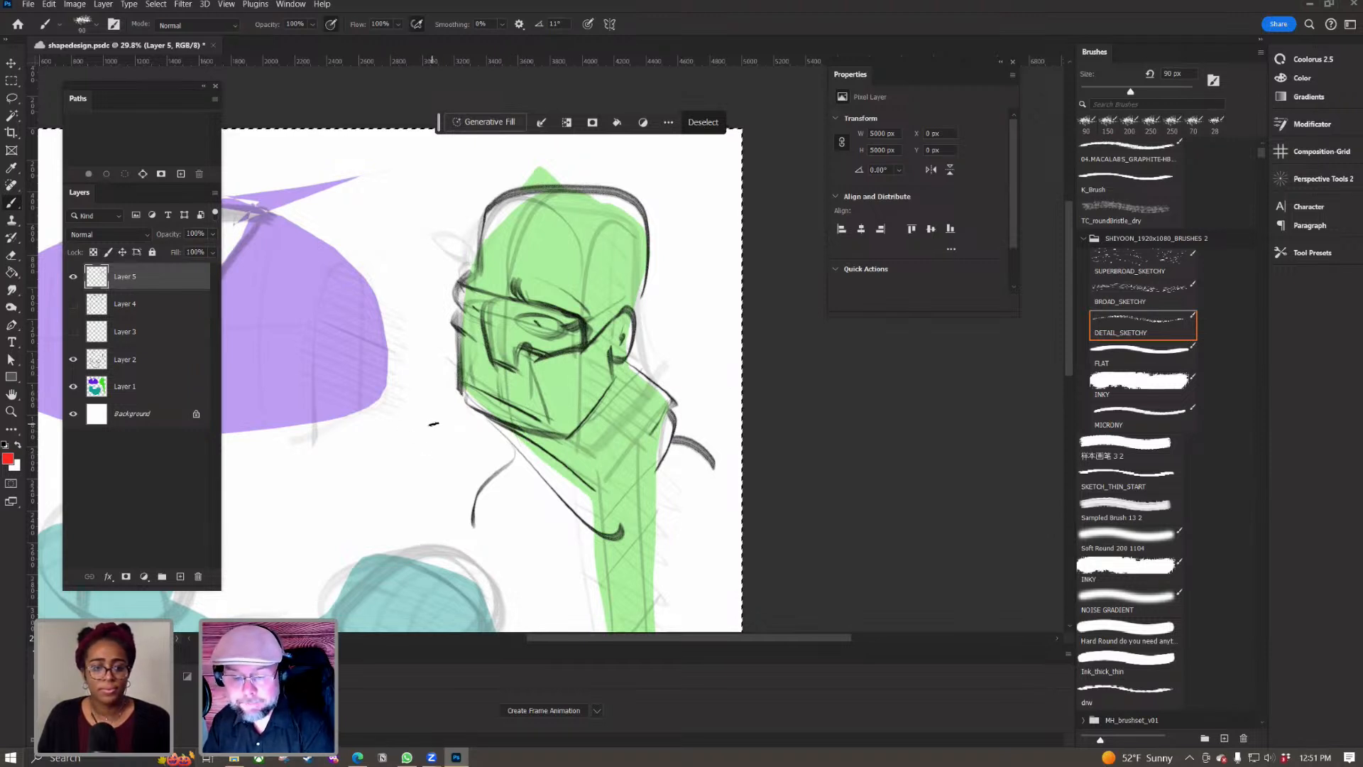
Step: Draw a short red line pointing toward the forehead, and try an arrowhead and a divided ellipse on the skull, undoing both
{"action": "left_click_drag", "start_coordinate": [407, 220], "coordinate": [420, 338]}
{"action": "key", "text": "ctrl+z"}
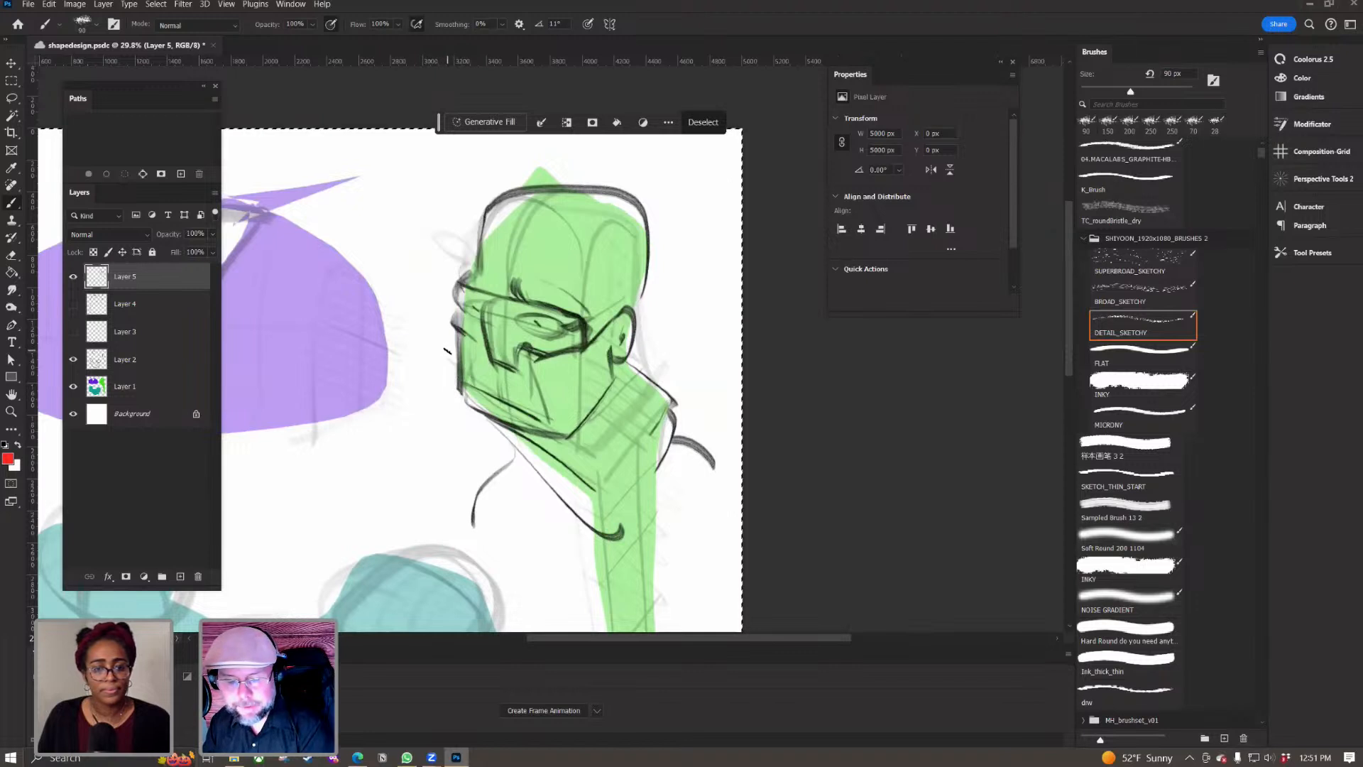
{"action": "left_click_drag", "start_coordinate": [421, 189], "coordinate": [469, 213]}
{"action": "mouse_move", "coordinate": [614, 214]}
{"action": "left_mouse_down"}
{"action": "mouse_move", "coordinate": [533, 220]}
{"action": "mouse_move", "coordinate": [580, 252]}
{"action": "left_mouse_up"}
{"action": "left_click", "coordinate": [581, 261]}
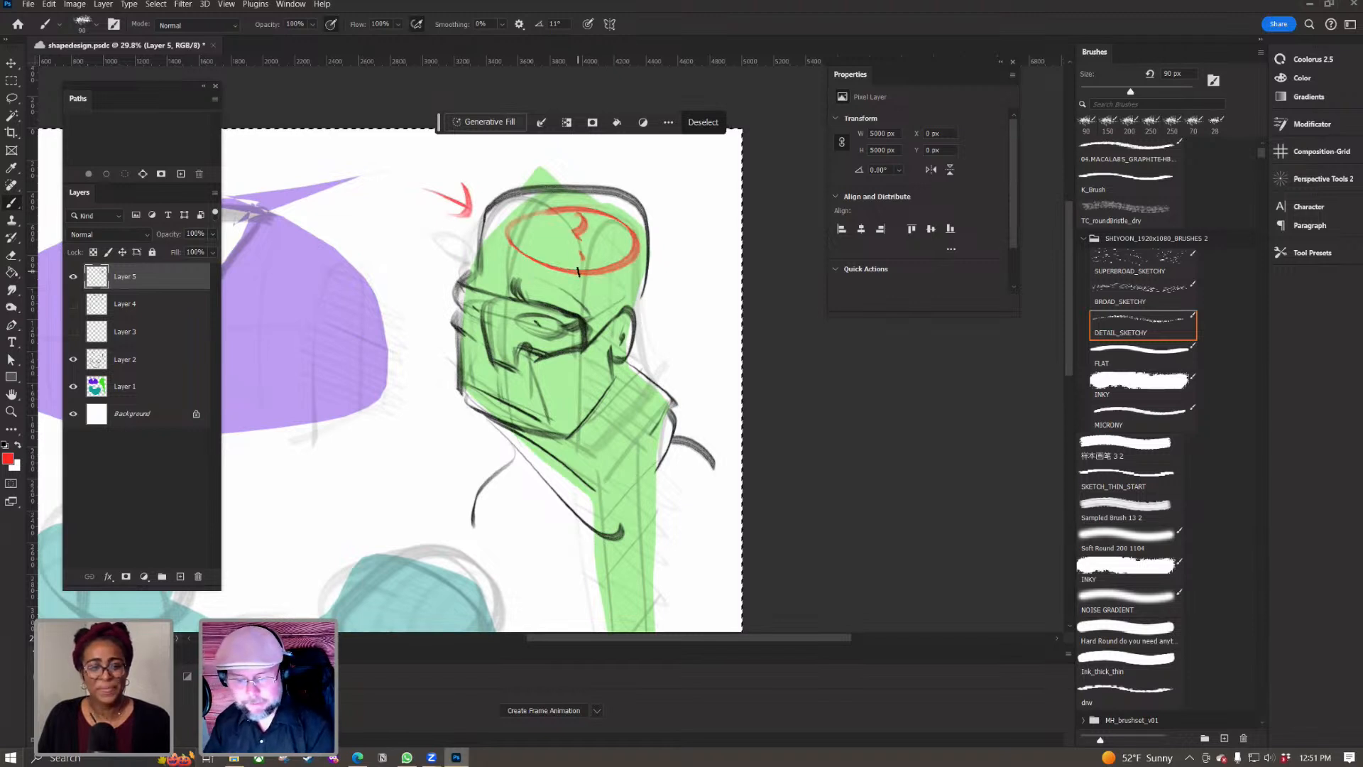
{"action": "key", "text": "ctrl+z"}
{"action": "key", "text": "ctrl+z"}
{"action": "key", "text": "ctrl+z"}
{"action": "key", "text": "ctrl+z"}
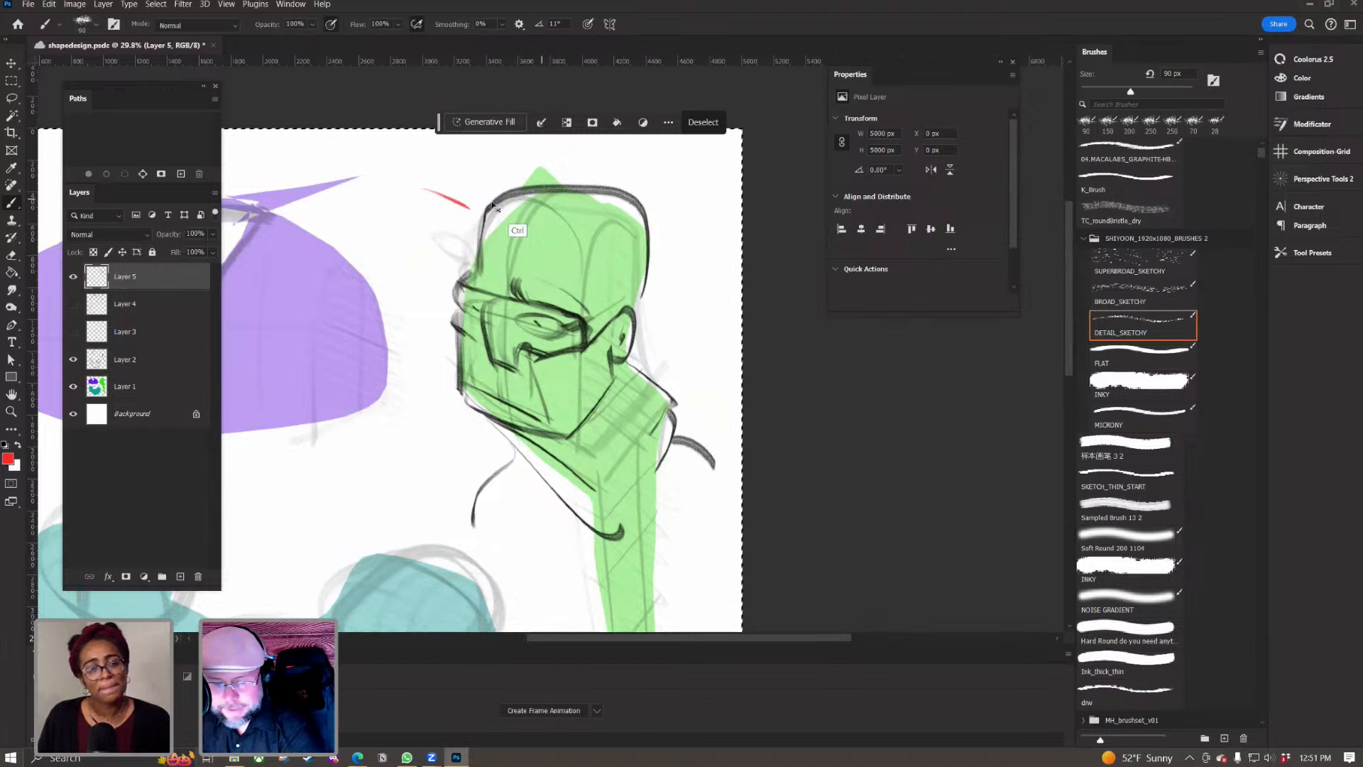
Step: Overlay red construction lines for the flat top of the skull, the cranium's front and side planes, and the brow band
{"action": "mouse_move", "coordinate": [581, 190]}
{"action": "left_mouse_down"}
{"action": "mouse_move", "coordinate": [533, 214]}
{"action": "mouse_move", "coordinate": [569, 183]}
{"action": "left_mouse_up"}
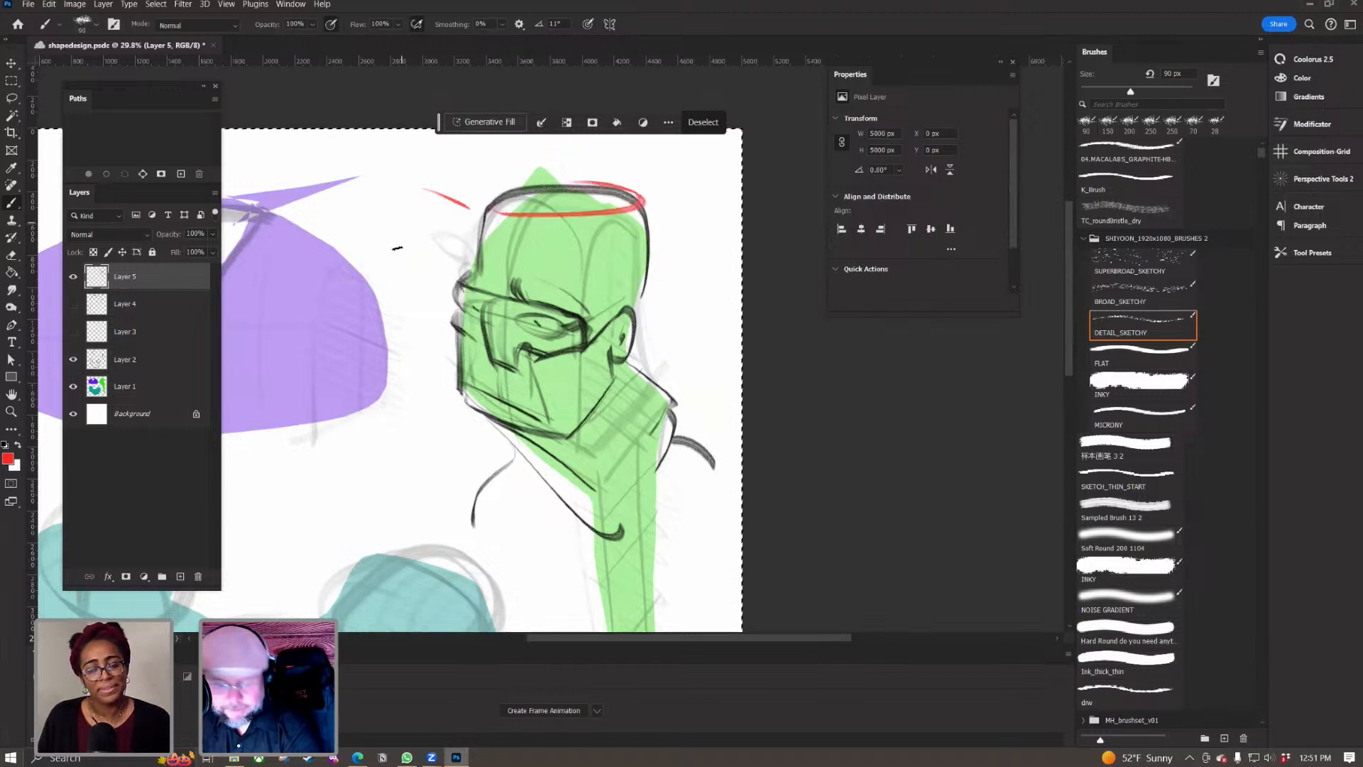
{"action": "mouse_move", "coordinate": [481, 278]}
{"action": "left_mouse_down"}
{"action": "mouse_move", "coordinate": [473, 261]}
{"action": "mouse_move", "coordinate": [565, 298]}
{"action": "mouse_move", "coordinate": [586, 245]}
{"action": "mouse_move", "coordinate": [657, 313]}
{"action": "mouse_move", "coordinate": [652, 330]}
{"action": "left_mouse_up"}
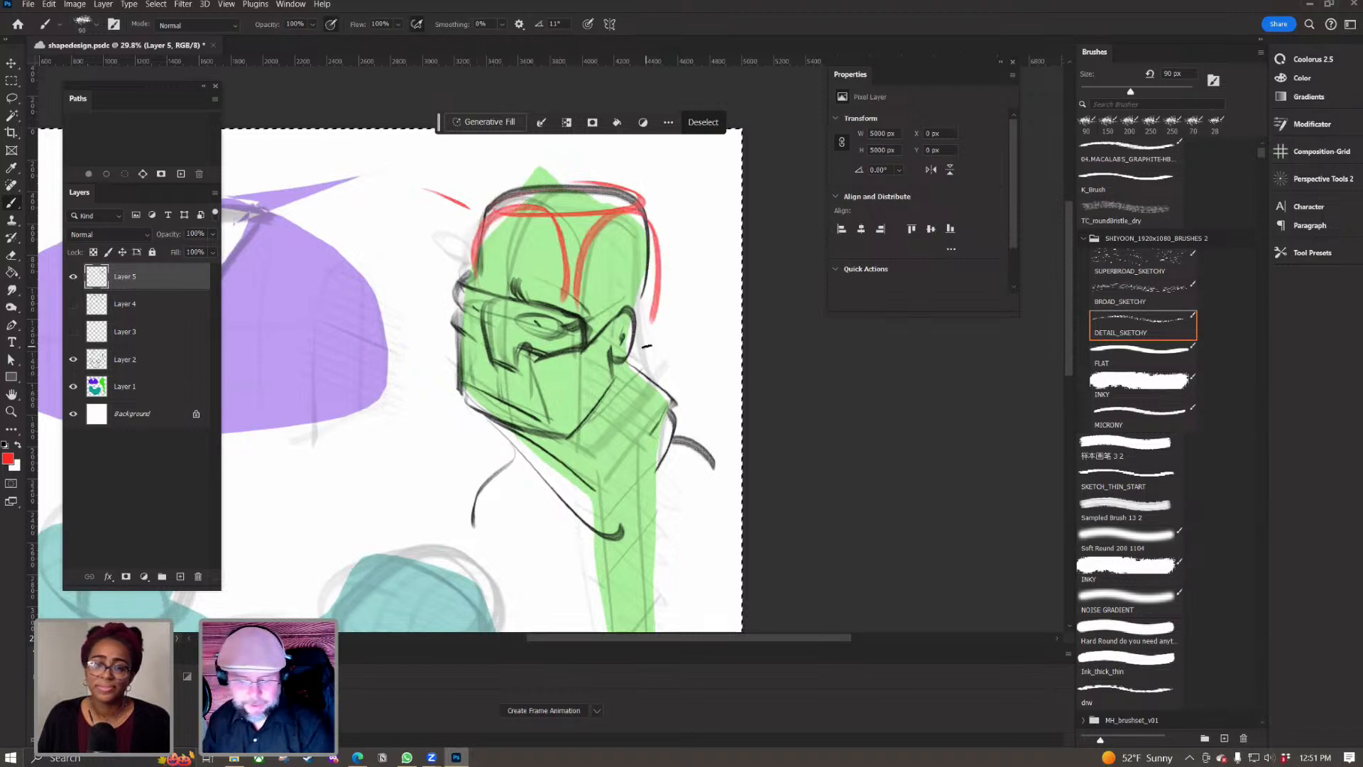
{"action": "mouse_move", "coordinate": [466, 282]}
{"action": "left_mouse_down"}
{"action": "mouse_move", "coordinate": [451, 310]}
{"action": "mouse_move", "coordinate": [570, 304]}
{"action": "mouse_move", "coordinate": [586, 345]}
{"action": "left_mouse_up"}
{"action": "left_click_drag", "start_coordinate": [458, 311], "coordinate": [570, 335]}
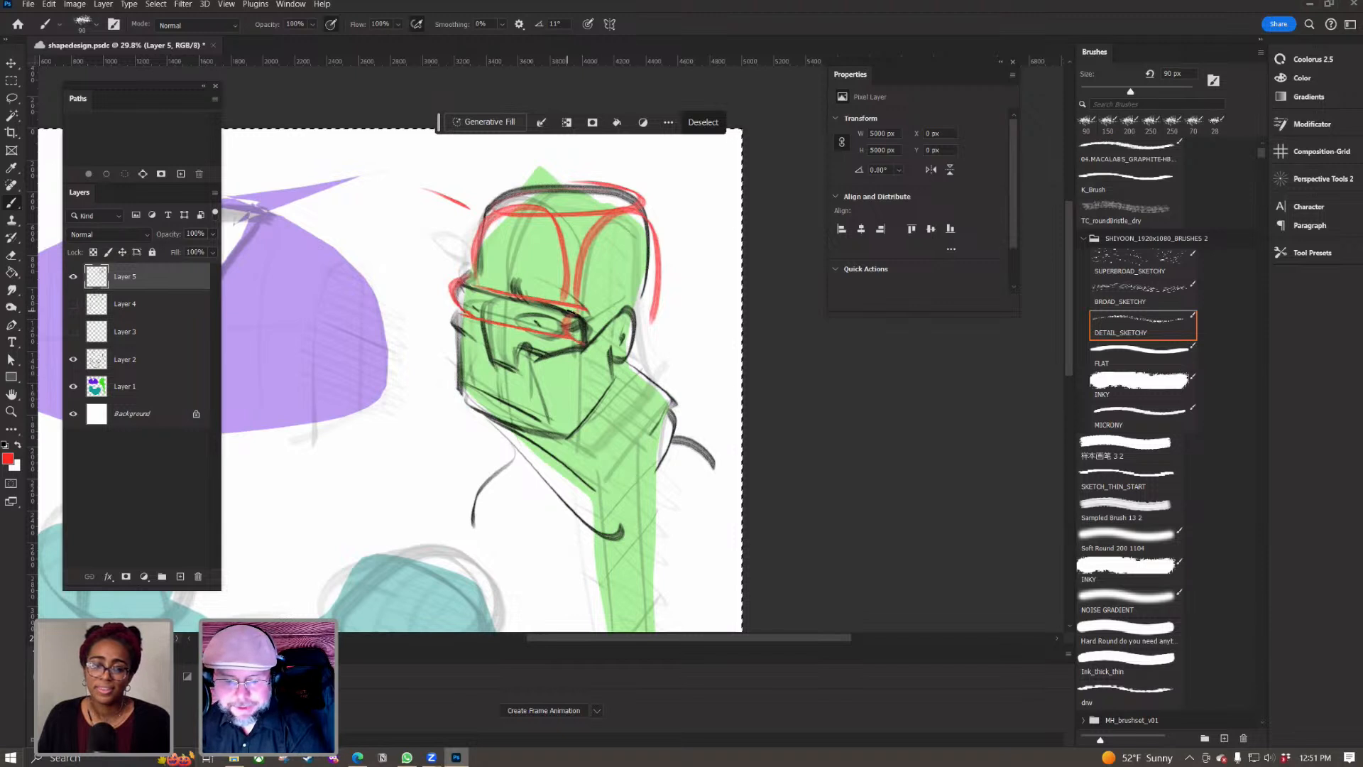
Step: Block in the boxy front plane of the face with a centre line in red, and add the side jaw and back skull edges
{"action": "mouse_move", "coordinate": [506, 295]}
{"action": "left_mouse_down"}
{"action": "mouse_move", "coordinate": [518, 322]}
{"action": "mouse_move", "coordinate": [455, 402]}
{"action": "mouse_move", "coordinate": [577, 426]}
{"action": "left_mouse_up"}
{"action": "left_click_drag", "start_coordinate": [581, 351], "coordinate": [576, 427]}
{"action": "left_click_drag", "start_coordinate": [517, 328], "coordinate": [505, 415]}
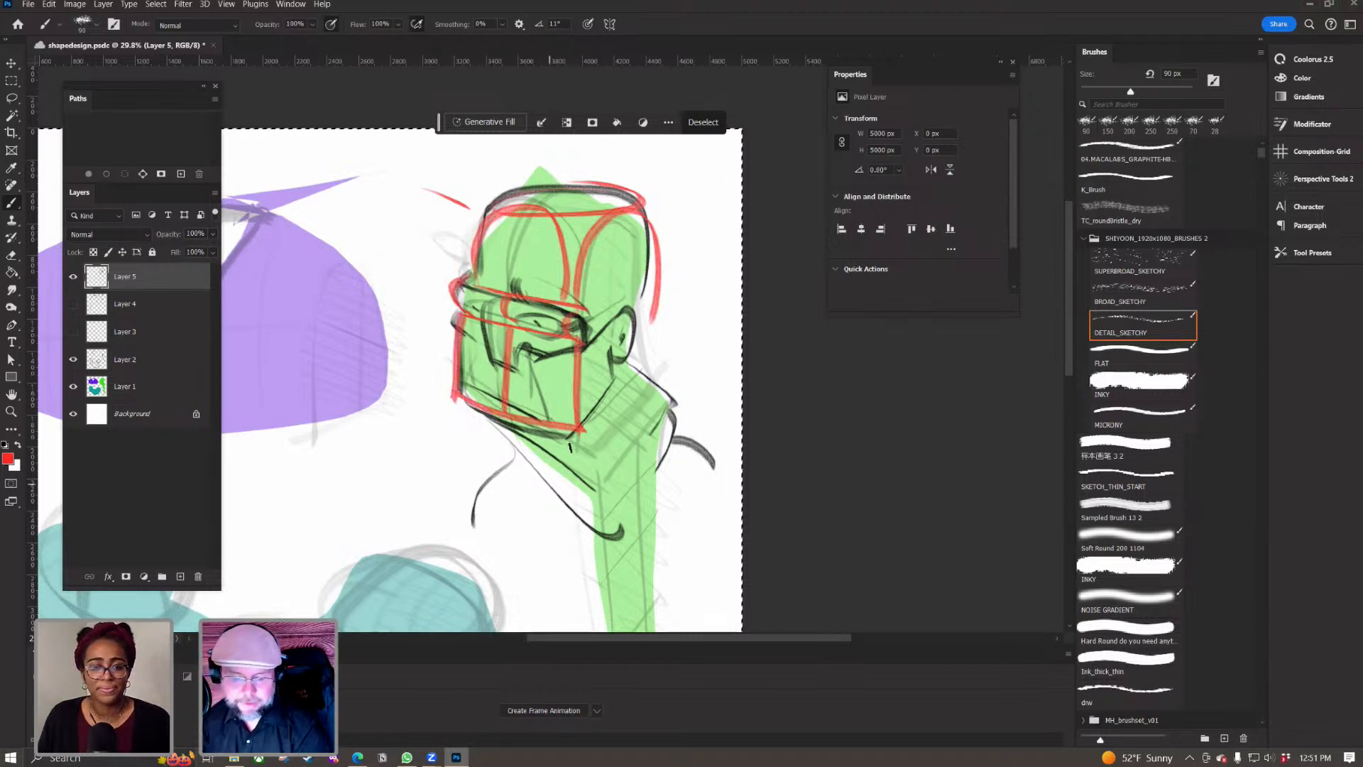
{"action": "left_click_drag", "start_coordinate": [612, 382], "coordinate": [580, 419]}
{"action": "mouse_move", "coordinate": [609, 343]}
{"action": "left_mouse_down"}
{"action": "mouse_move", "coordinate": [612, 380]}
{"action": "mouse_move", "coordinate": [642, 292]}
{"action": "left_mouse_up"}
{"action": "left_click_drag", "start_coordinate": [646, 221], "coordinate": [624, 315]}
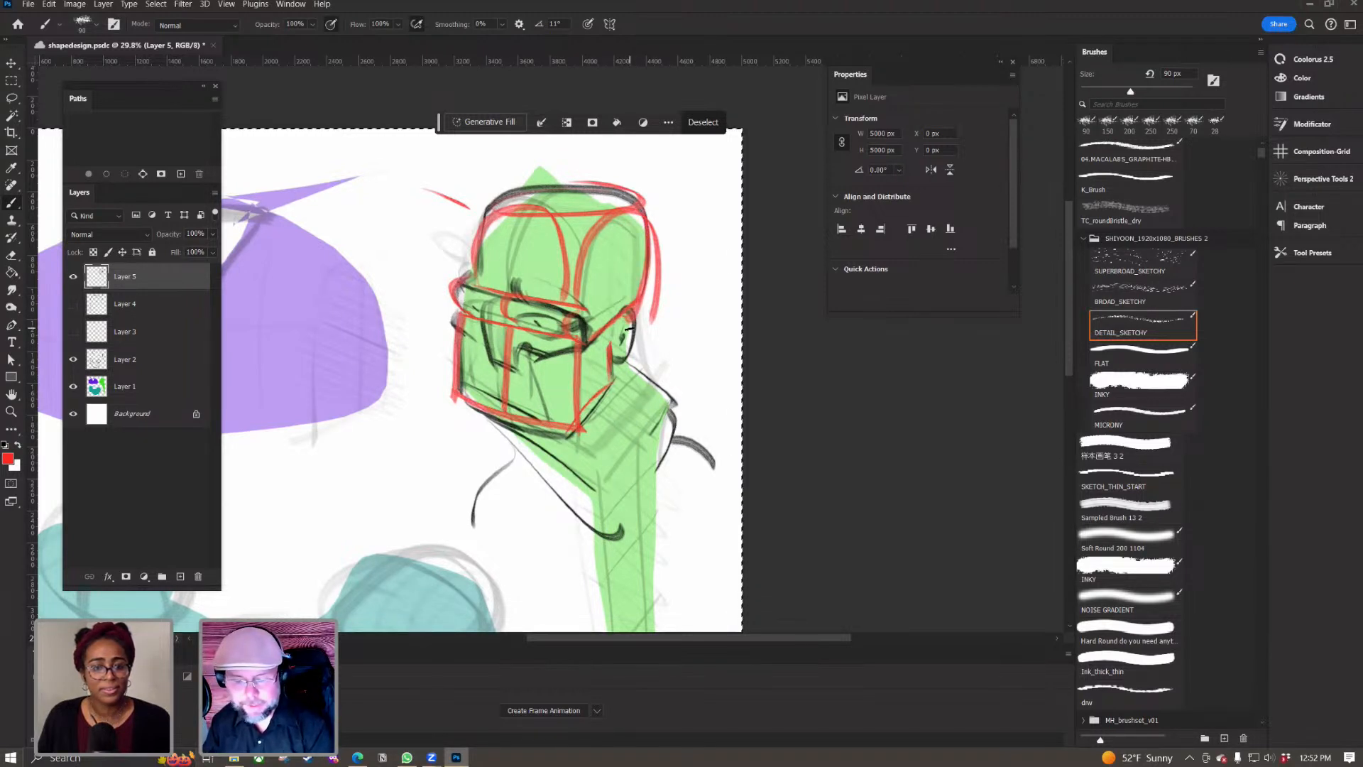
Step: Hatch the side plane of the cranium with diagonal red strokes, and add light contour strokes across the forehead
{"action": "mouse_move", "coordinate": [593, 328]}
{"action": "left_mouse_down"}
{"action": "mouse_move", "coordinate": [644, 269]}
{"action": "mouse_move", "coordinate": [644, 240]}
{"action": "left_mouse_up"}
{"action": "left_click_drag", "start_coordinate": [617, 257], "coordinate": [635, 231]}
{"action": "left_click_drag", "start_coordinate": [591, 286], "coordinate": [618, 252]}
{"action": "left_click_drag", "start_coordinate": [600, 260], "coordinate": [626, 227]}
{"action": "left_click_drag", "start_coordinate": [587, 276], "coordinate": [602, 257]}
{"action": "mouse_move", "coordinate": [520, 293]}
{"action": "left_mouse_down"}
{"action": "mouse_move", "coordinate": [562, 286]}
{"action": "mouse_move", "coordinate": [564, 265]}
{"action": "left_mouse_up"}
{"action": "left_click_drag", "start_coordinate": [568, 278], "coordinate": [585, 274]}
{"action": "left_click_drag", "start_coordinate": [528, 240], "coordinate": [560, 235]}
Step: Mark the nose wedge and eye area in red, and trace the collar line and front shoulder curve below the chin
{"action": "left_click_drag", "start_coordinate": [489, 299], "coordinate": [471, 314]}
{"action": "left_click_drag", "start_coordinate": [489, 303], "coordinate": [486, 324]}
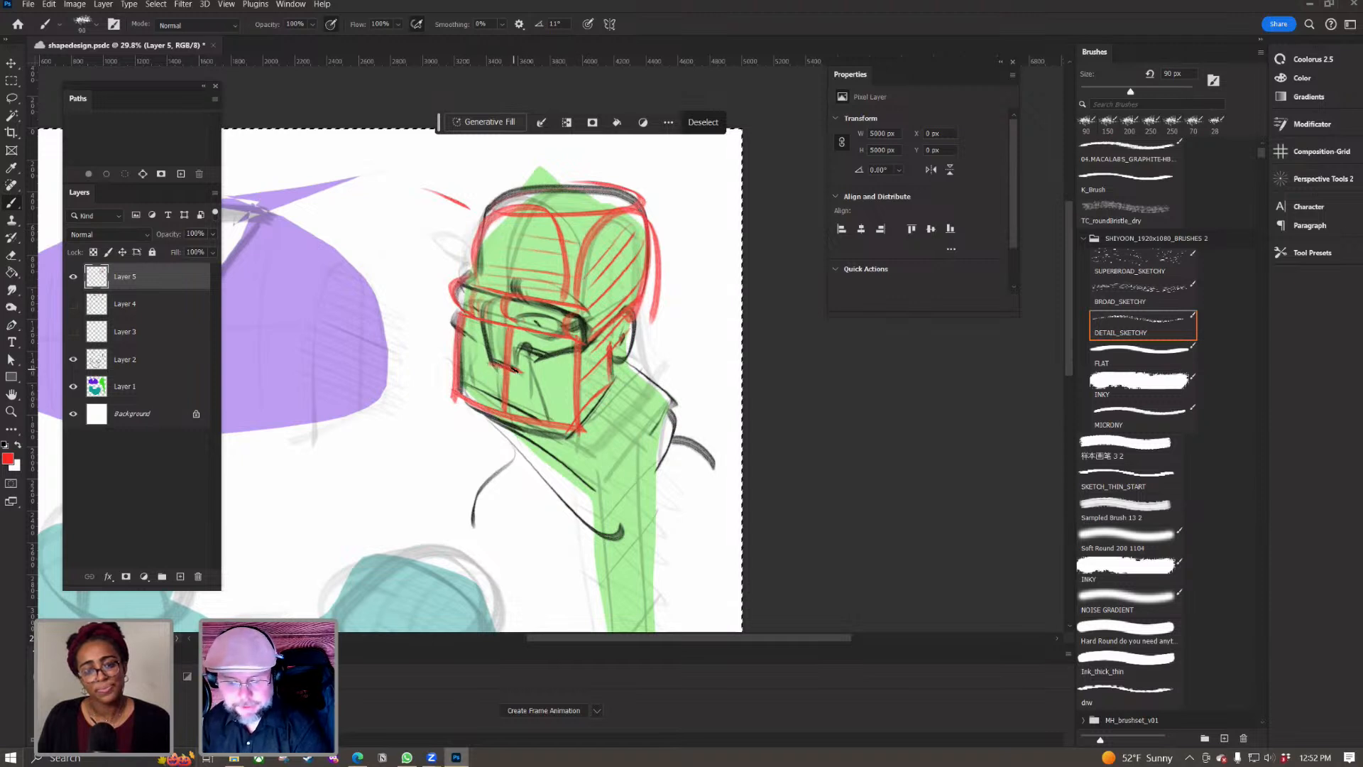
{"action": "mouse_move", "coordinate": [485, 323]}
{"action": "left_mouse_down"}
{"action": "mouse_move", "coordinate": [494, 361]}
{"action": "mouse_move", "coordinate": [520, 371]}
{"action": "left_mouse_up"}
{"action": "left_click_drag", "start_coordinate": [505, 305], "coordinate": [516, 309]}
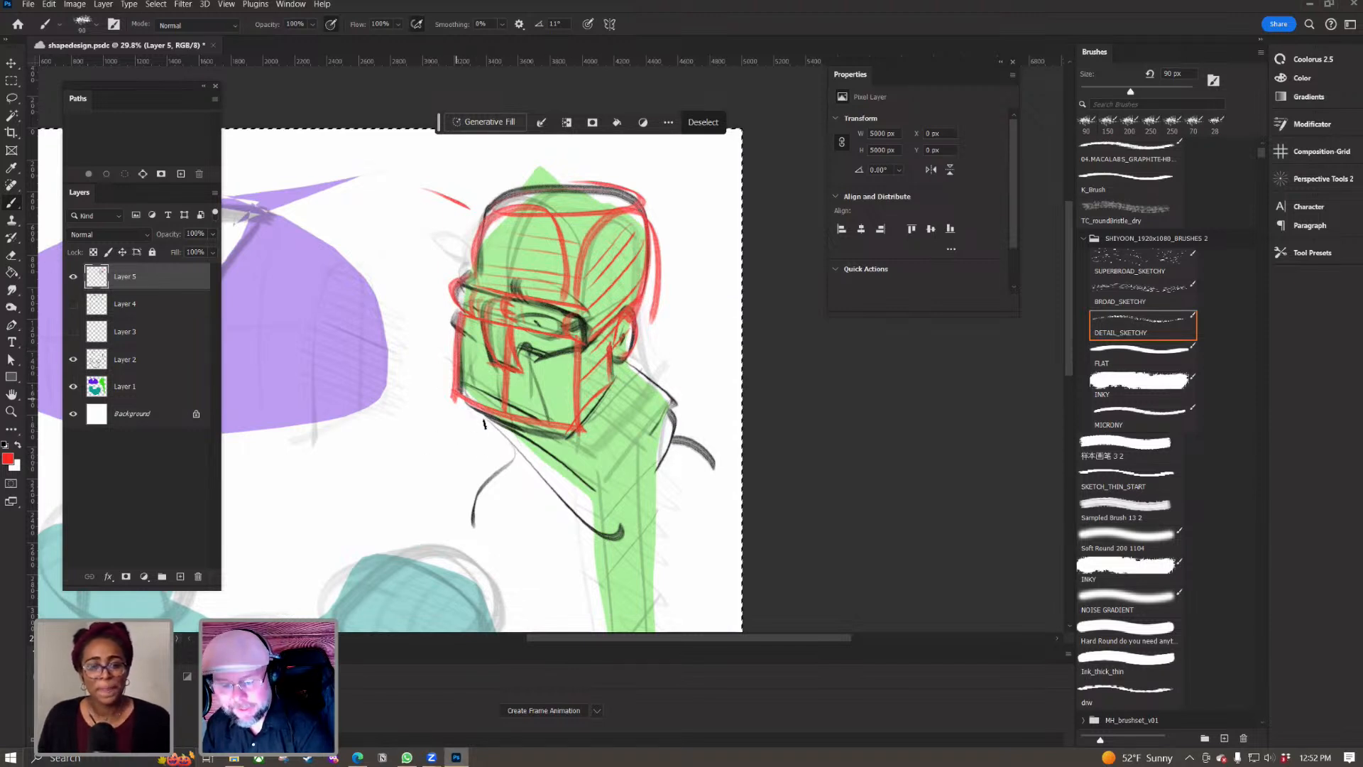
{"action": "left_click_drag", "start_coordinate": [469, 407], "coordinate": [596, 527]}
{"action": "left_click_drag", "start_coordinate": [510, 445], "coordinate": [486, 524]}
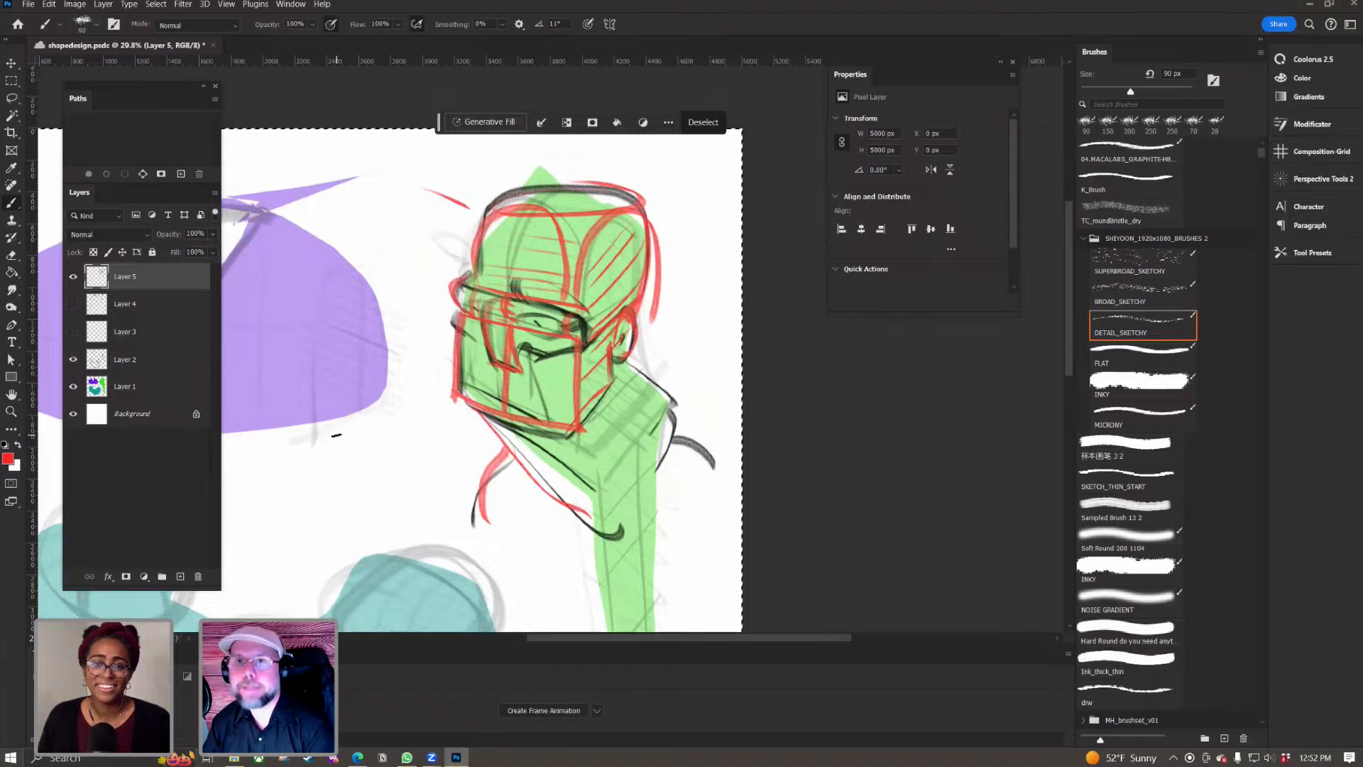
Step: Sketch a small red torso with a flat shoulder line and arm strokes in the space beside the head
{"action": "mouse_move", "coordinate": [334, 435]}
{"action": "left_mouse_down"}
{"action": "mouse_move", "coordinate": [414, 438]}
{"action": "mouse_move", "coordinate": [361, 525]}
{"action": "mouse_move", "coordinate": [378, 552]}
{"action": "left_mouse_up"}
{"action": "left_click_drag", "start_coordinate": [411, 451], "coordinate": [399, 540]}
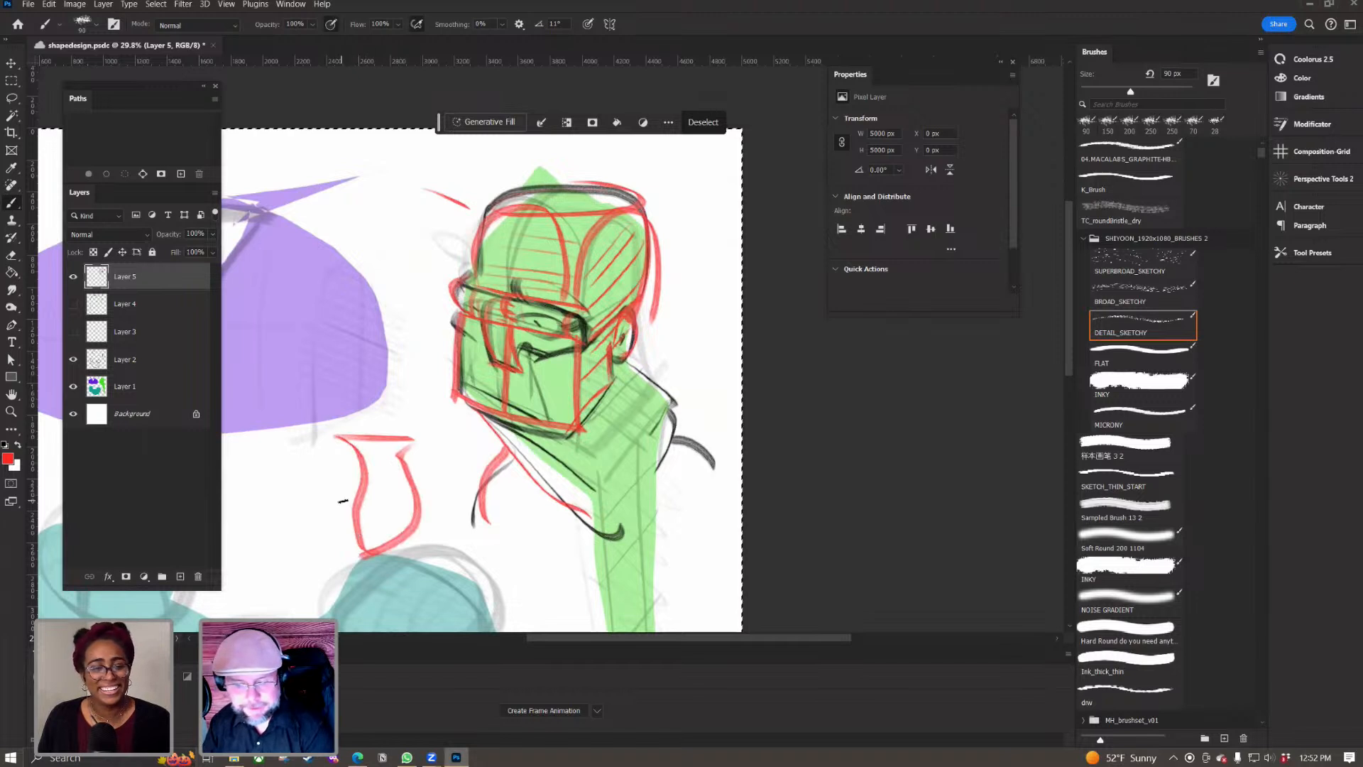
{"action": "left_click_drag", "start_coordinate": [340, 433], "coordinate": [341, 486]}
{"action": "left_click_drag", "start_coordinate": [413, 450], "coordinate": [418, 496]}
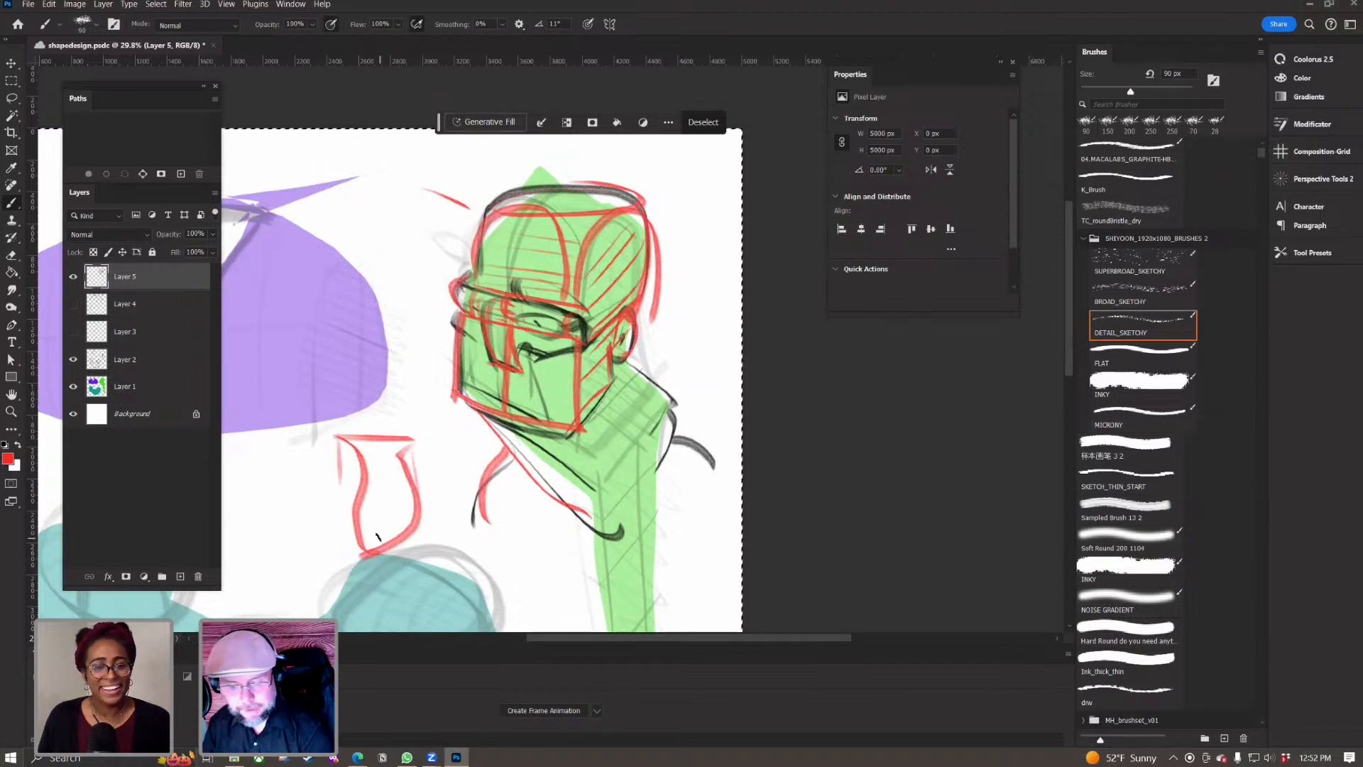
{"action": "left_click_drag", "start_coordinate": [358, 448], "coordinate": [401, 454]}
Step: Complete the small red figure with legs and feet, a round head framed by side strokes, and contour lines on the torso
{"action": "left_click_drag", "start_coordinate": [367, 557], "coordinate": [366, 592]}
{"action": "mouse_move", "coordinate": [398, 547]}
{"action": "left_mouse_down"}
{"action": "mouse_move", "coordinate": [399, 600]}
{"action": "mouse_move", "coordinate": [352, 595]}
{"action": "mouse_move", "coordinate": [373, 601]}
{"action": "left_mouse_up"}
{"action": "left_click_drag", "start_coordinate": [400, 596], "coordinate": [413, 594]}
{"action": "left_click_drag", "start_coordinate": [389, 396], "coordinate": [387, 431]}
{"action": "mouse_move", "coordinate": [390, 362]}
{"action": "left_mouse_down"}
{"action": "mouse_move", "coordinate": [386, 419]}
{"action": "mouse_move", "coordinate": [419, 430]}
{"action": "mouse_move", "coordinate": [361, 415]}
{"action": "left_mouse_up"}
{"action": "left_click_drag", "start_coordinate": [356, 379], "coordinate": [356, 415]}
{"action": "mouse_move", "coordinate": [398, 461]}
{"action": "left_mouse_down"}
{"action": "mouse_move", "coordinate": [405, 529]}
{"action": "mouse_move", "coordinate": [362, 554]}
{"action": "mouse_move", "coordinate": [417, 528]}
{"action": "mouse_move", "coordinate": [414, 541]}
{"action": "left_mouse_up"}
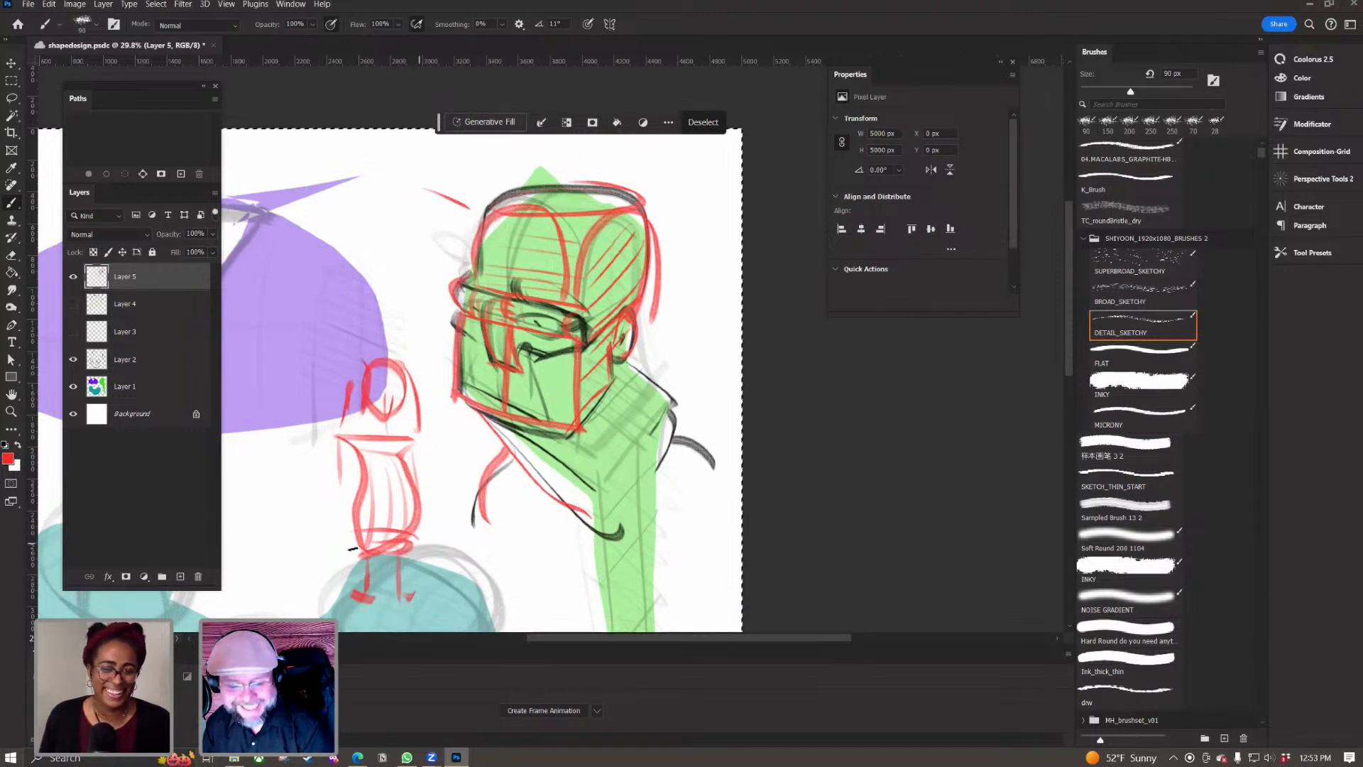
{"action": "mouse_move", "coordinate": [374, 468]}
{"action": "left_mouse_down"}
{"action": "mouse_move", "coordinate": [402, 472]}
{"action": "mouse_move", "coordinate": [348, 527]}
{"action": "left_mouse_up"}
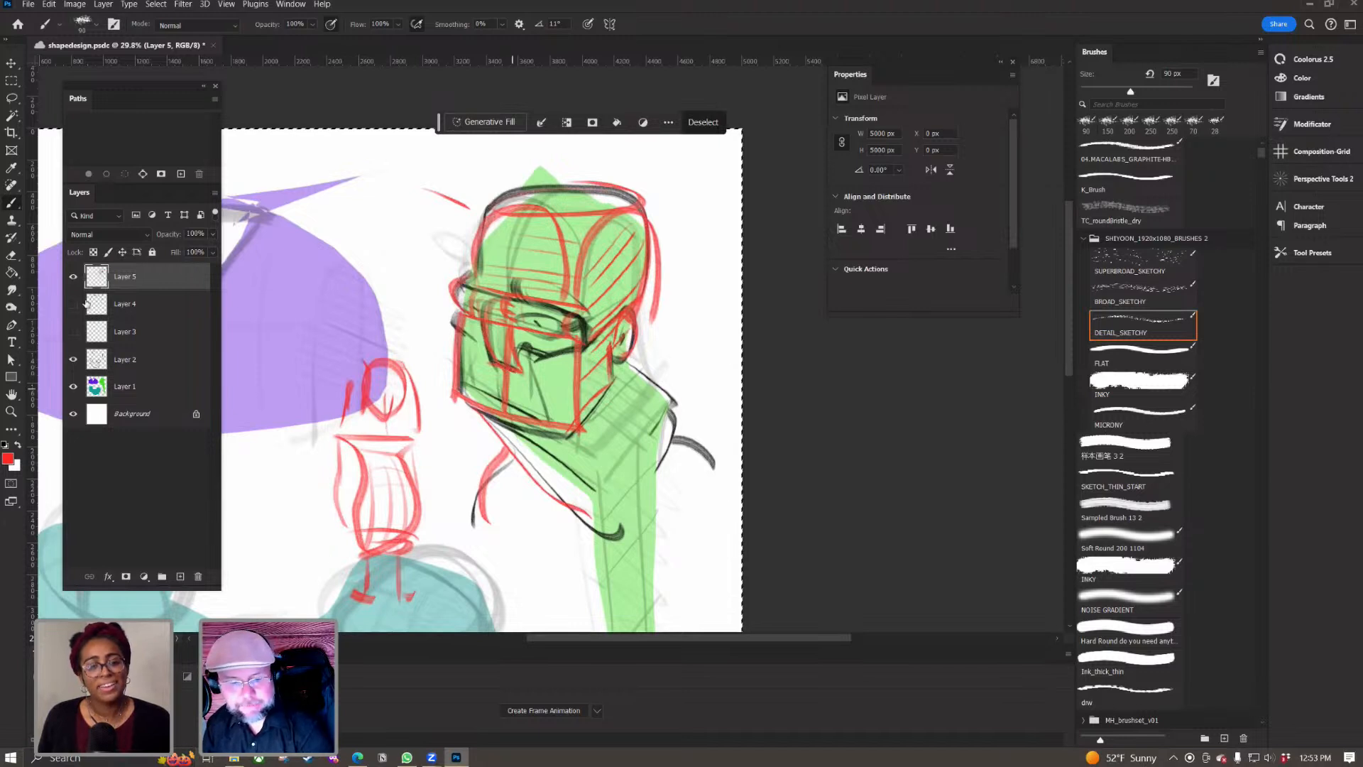
Step: Hide Layer 5, add a new layer above it, and set the brush to black at 80 px
{"action": "key", "text": "ctrl+comma"}
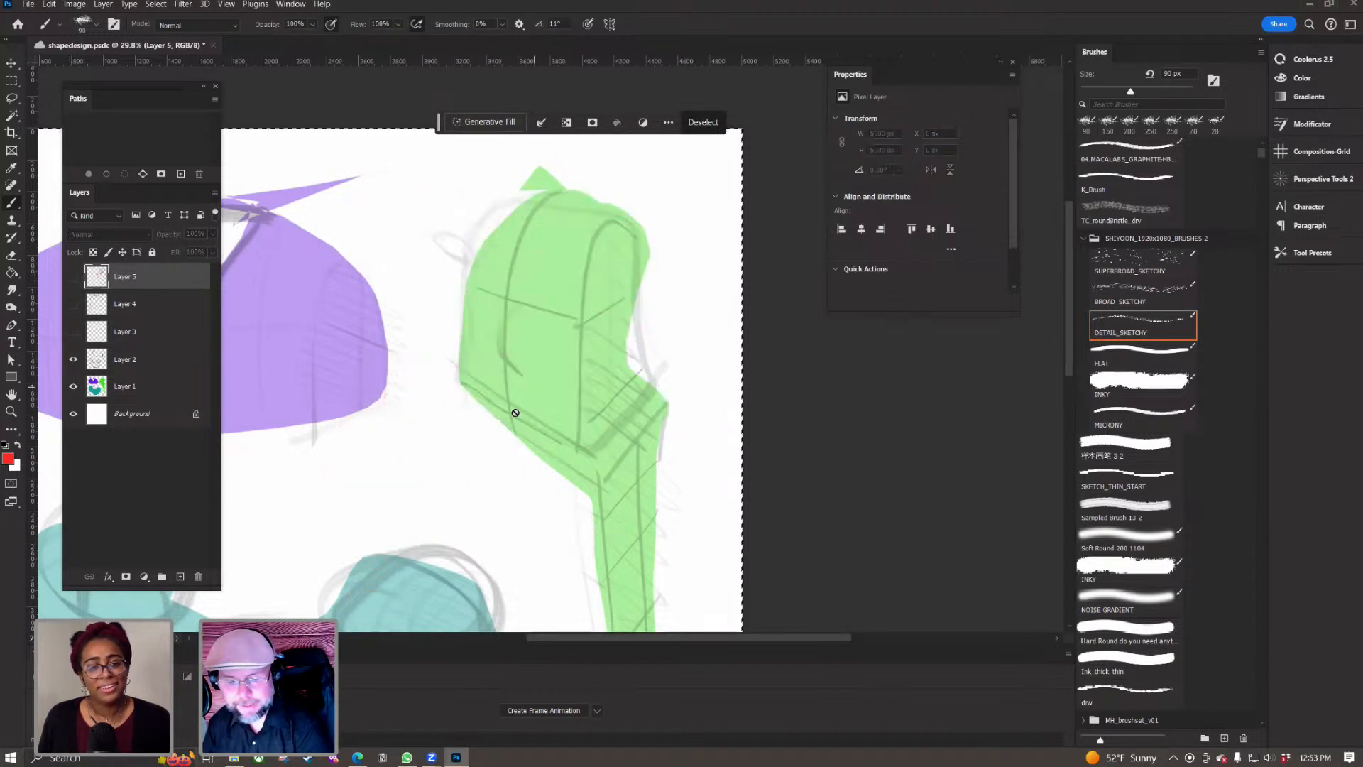
{"action": "left_click", "coordinate": [75, 277]}
{"action": "left_click", "coordinate": [74, 276]}
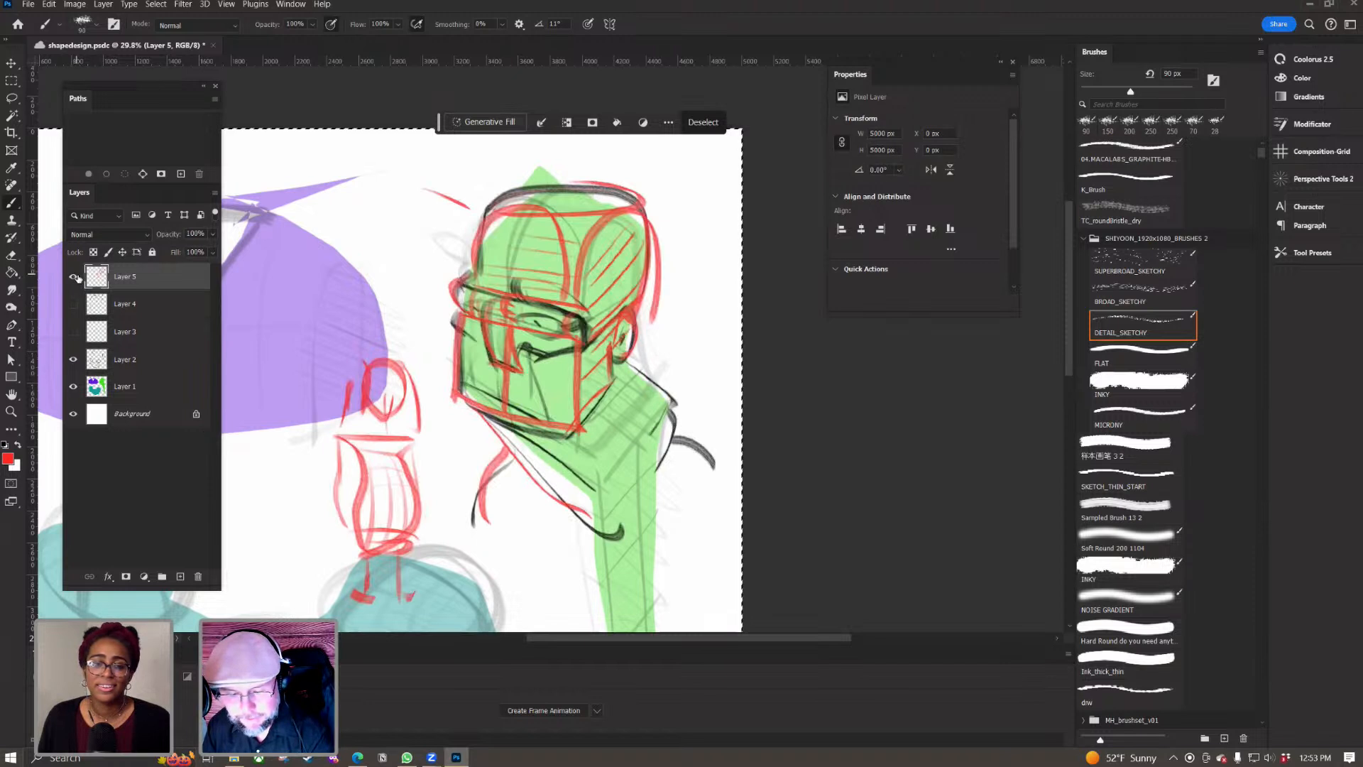
{"action": "left_click", "coordinate": [180, 576]}
{"action": "left_click", "coordinate": [5, 444]}
{"action": "key", "text": "bracketleft"}
Step: Ink the front edge of a new face over the green shape, with the lower-face line and the nose
{"action": "mouse_move", "coordinate": [463, 259]}
{"action": "left_mouse_down"}
{"action": "mouse_move", "coordinate": [467, 304]}
{"action": "mouse_move", "coordinate": [560, 446]}
{"action": "left_mouse_up"}
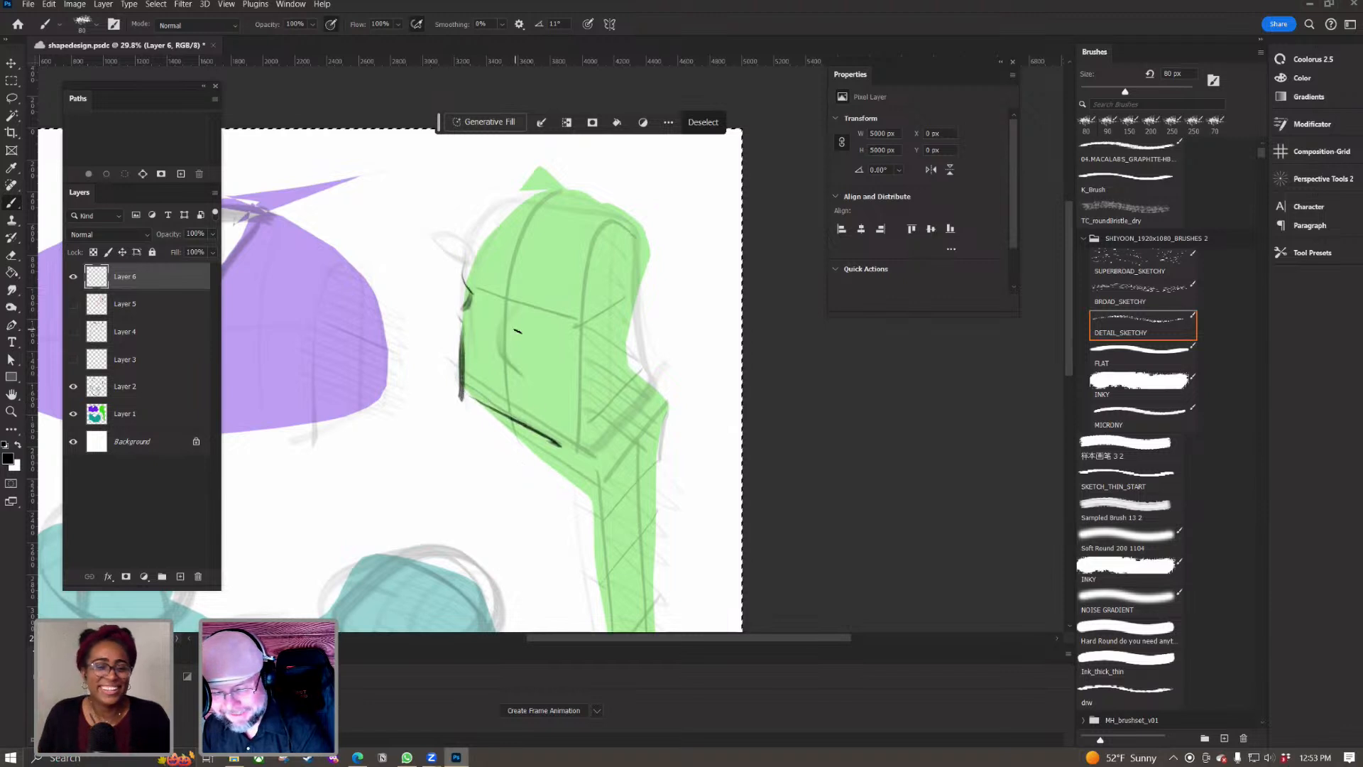
{"action": "left_click_drag", "start_coordinate": [494, 299], "coordinate": [501, 389]}
{"action": "key", "text": "ctrl+z"}
{"action": "mouse_move", "coordinate": [504, 298]}
{"action": "left_mouse_down"}
{"action": "mouse_move", "coordinate": [487, 301]}
{"action": "mouse_move", "coordinate": [489, 356]}
{"action": "mouse_move", "coordinate": [522, 354]}
{"action": "left_mouse_up"}
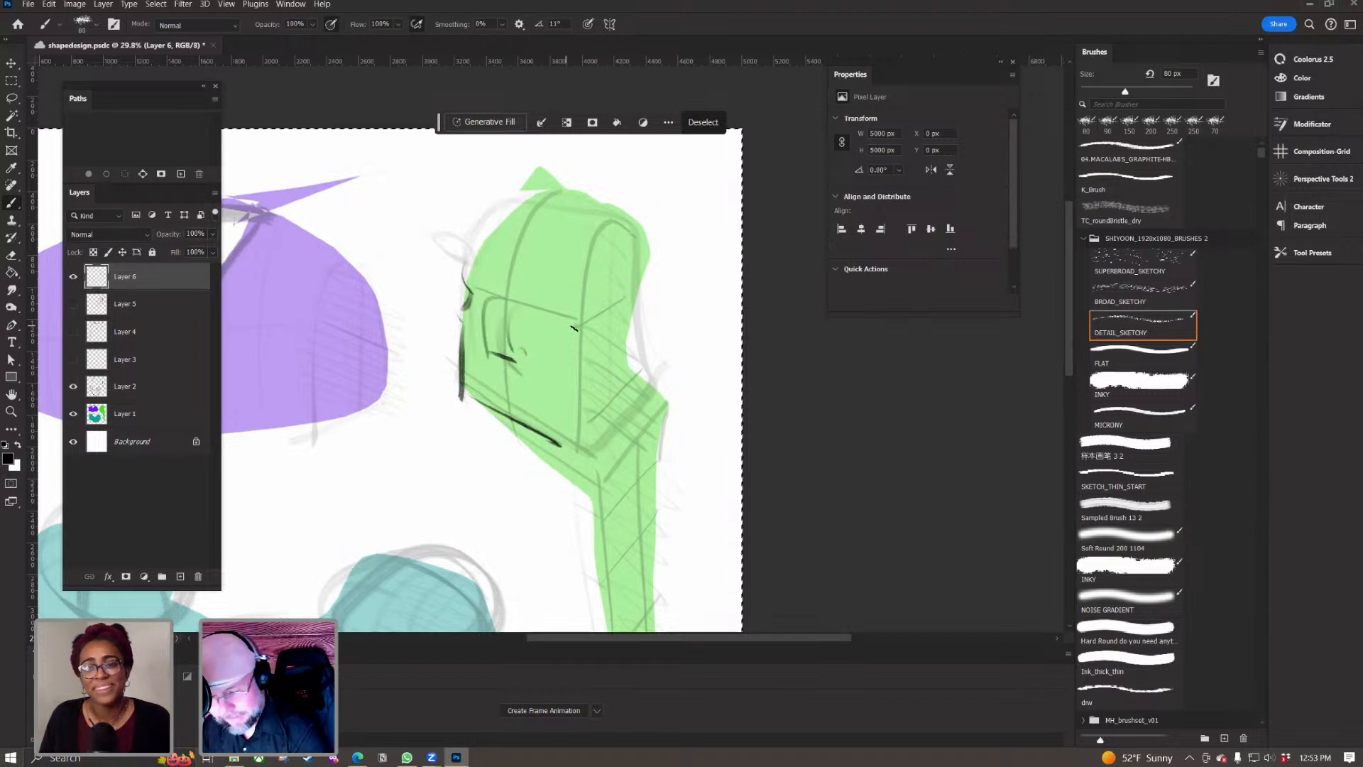
Step: Draw a heavy brow line across the face, and redraw the curved lens below it
{"action": "mouse_move", "coordinate": [505, 297]}
{"action": "left_mouse_down"}
{"action": "mouse_move", "coordinate": [573, 313]}
{"action": "mouse_move", "coordinate": [497, 297]}
{"action": "mouse_move", "coordinate": [521, 297]}
{"action": "mouse_move", "coordinate": [567, 348]}
{"action": "left_mouse_up"}
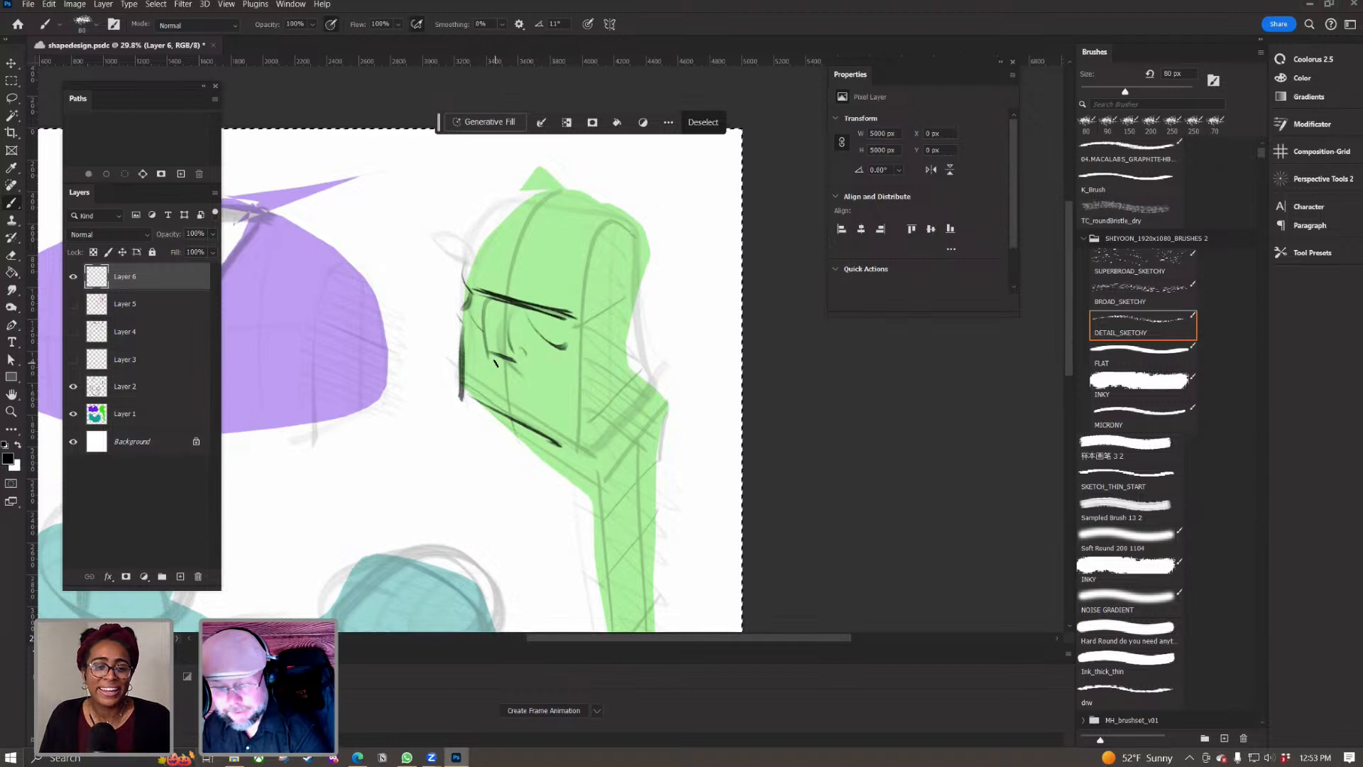
{"action": "key", "text": "ctrl+z"}
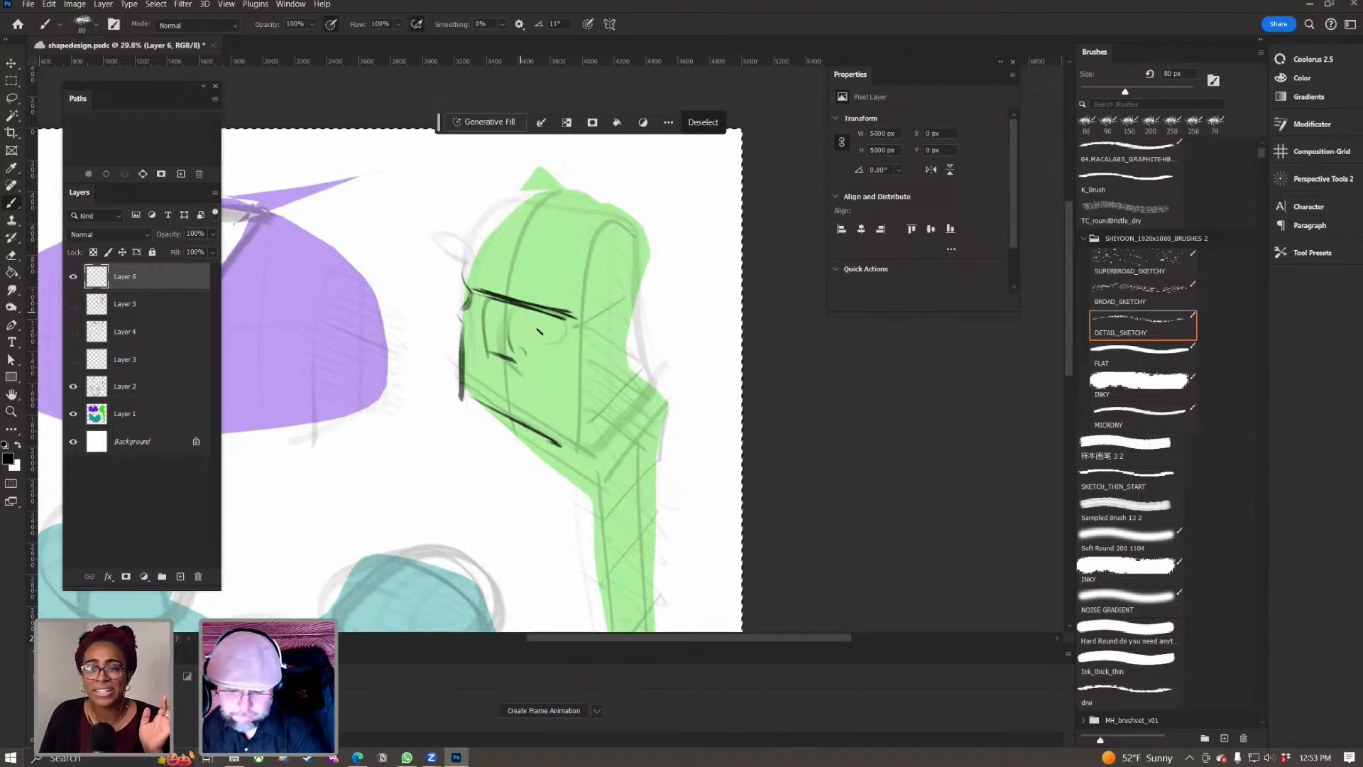
{"action": "left_click_drag", "start_coordinate": [516, 311], "coordinate": [546, 344]}
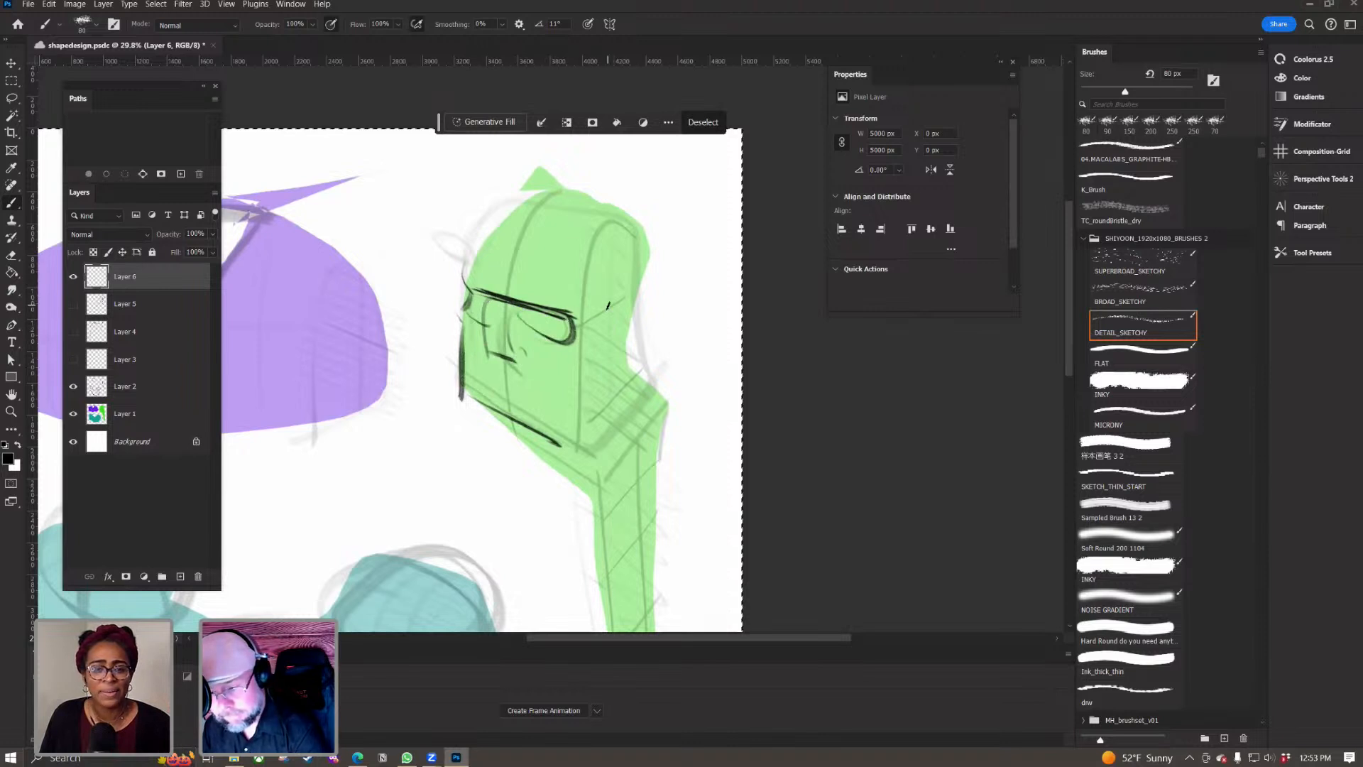
Step: Ink the ear at the back of the green head as a curved outline with a short inner stroke
{"action": "left_click_drag", "start_coordinate": [619, 297], "coordinate": [610, 368]}
{"action": "key", "text": "ctrl+z"}
{"action": "mouse_move", "coordinate": [619, 297]}
{"action": "left_mouse_down"}
{"action": "mouse_move", "coordinate": [631, 323]}
{"action": "mouse_move", "coordinate": [609, 369]}
{"action": "left_mouse_up"}
{"action": "left_click_drag", "start_coordinate": [616, 321], "coordinate": [616, 339]}
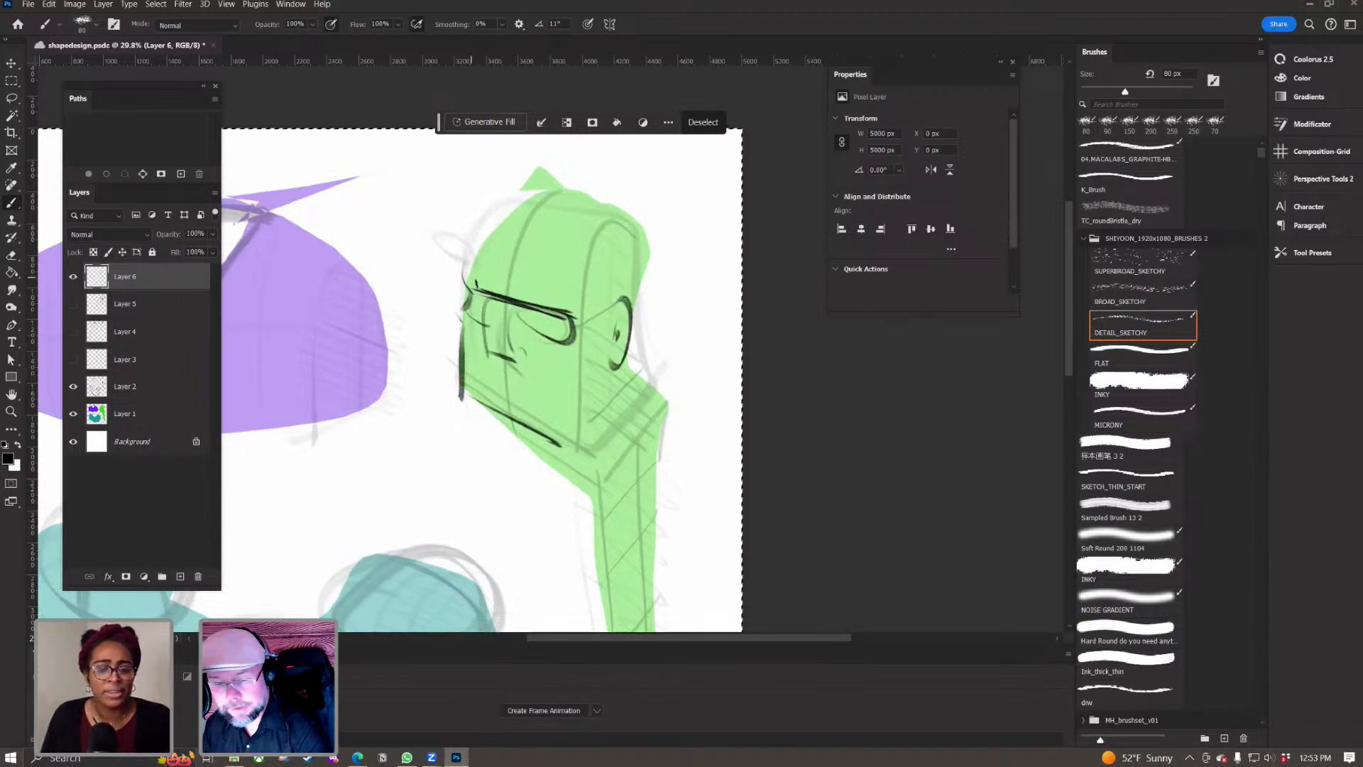
Step: Outline the skull from the brow over the crown and down the back of the head to the ear
{"action": "mouse_move", "coordinate": [466, 283]}
{"action": "left_mouse_down"}
{"action": "mouse_move", "coordinate": [470, 269]}
{"action": "mouse_move", "coordinate": [651, 228]}
{"action": "left_mouse_up"}
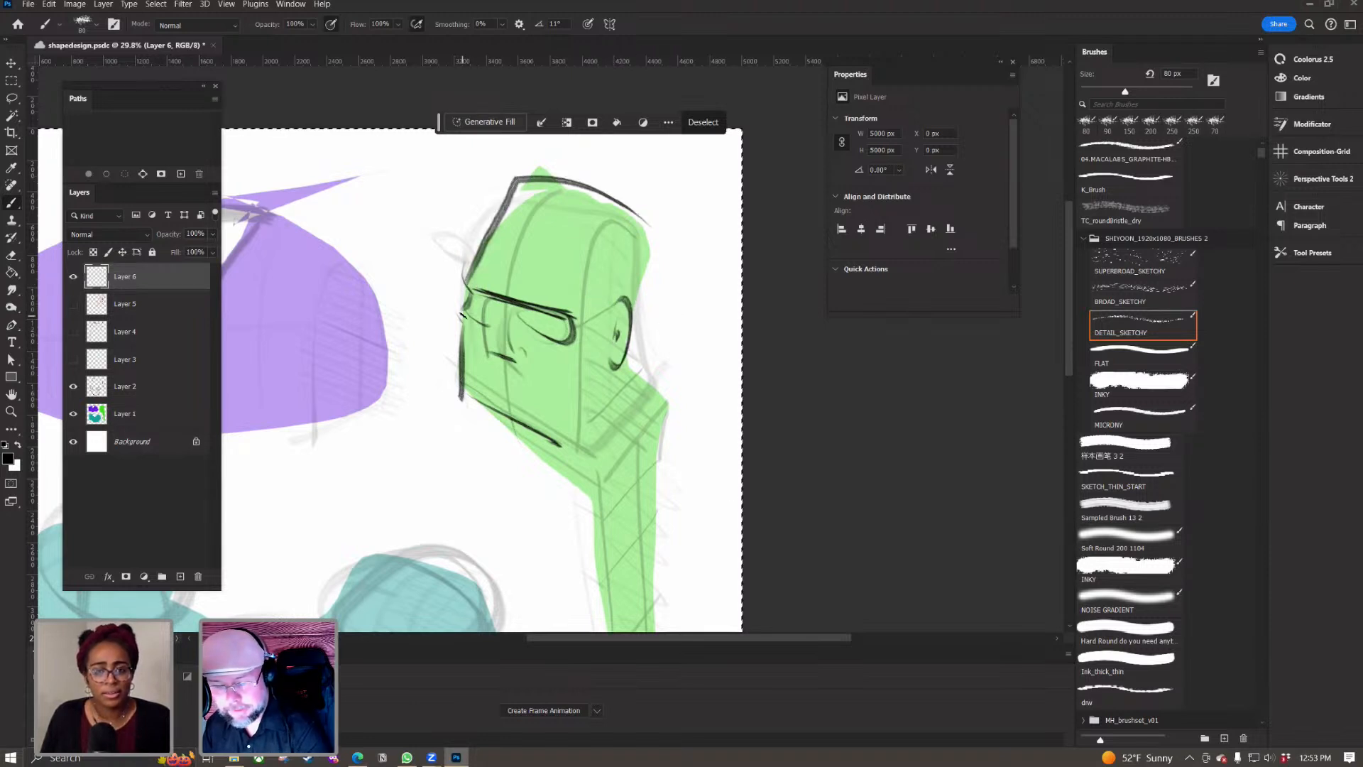
{"action": "key", "text": "ctrl+z"}
{"action": "mouse_move", "coordinate": [466, 283]}
{"action": "left_mouse_down"}
{"action": "mouse_move", "coordinate": [505, 213]}
{"action": "mouse_move", "coordinate": [649, 235]}
{"action": "mouse_move", "coordinate": [629, 316]}
{"action": "left_mouse_up"}
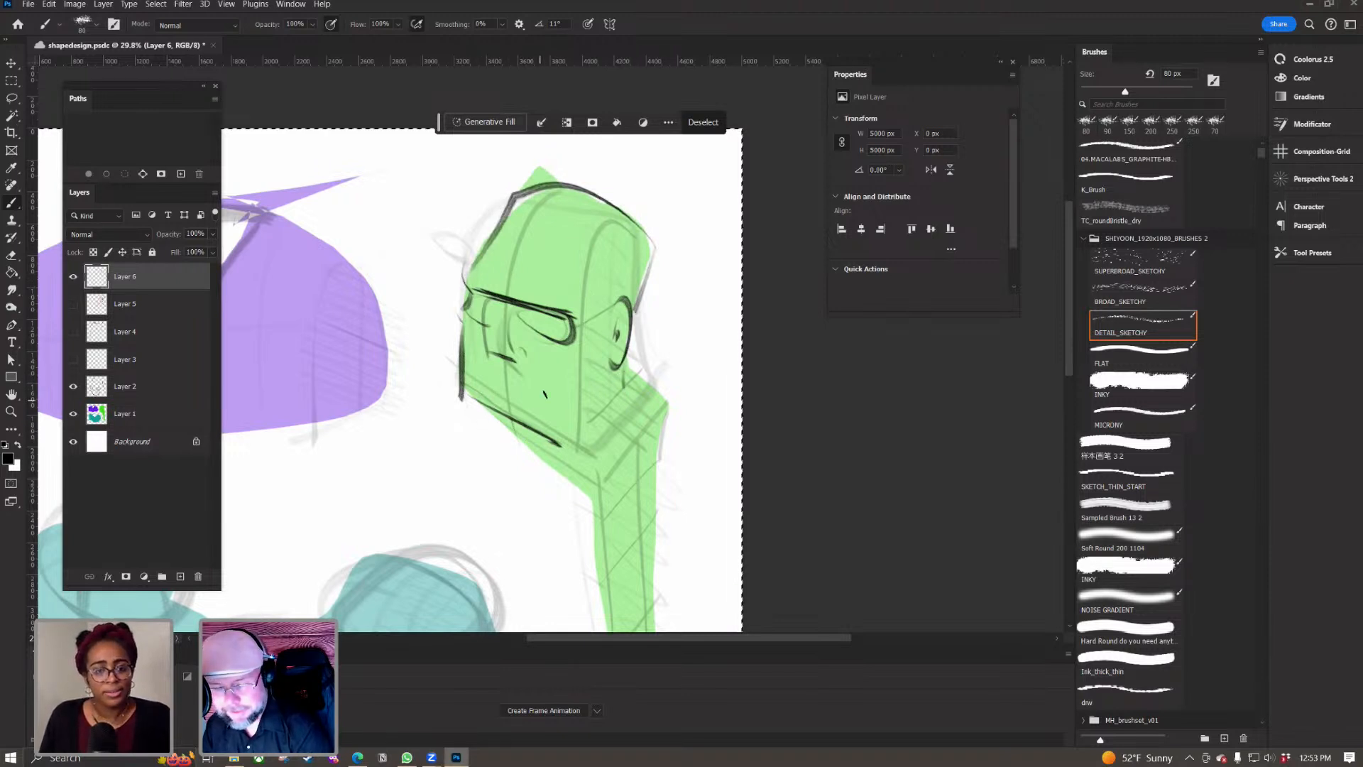
Step: Draw the cheek crease and the long edge under the face, with angular collar lines behind the neck
{"action": "left_click_drag", "start_coordinate": [538, 361], "coordinate": [568, 458]}
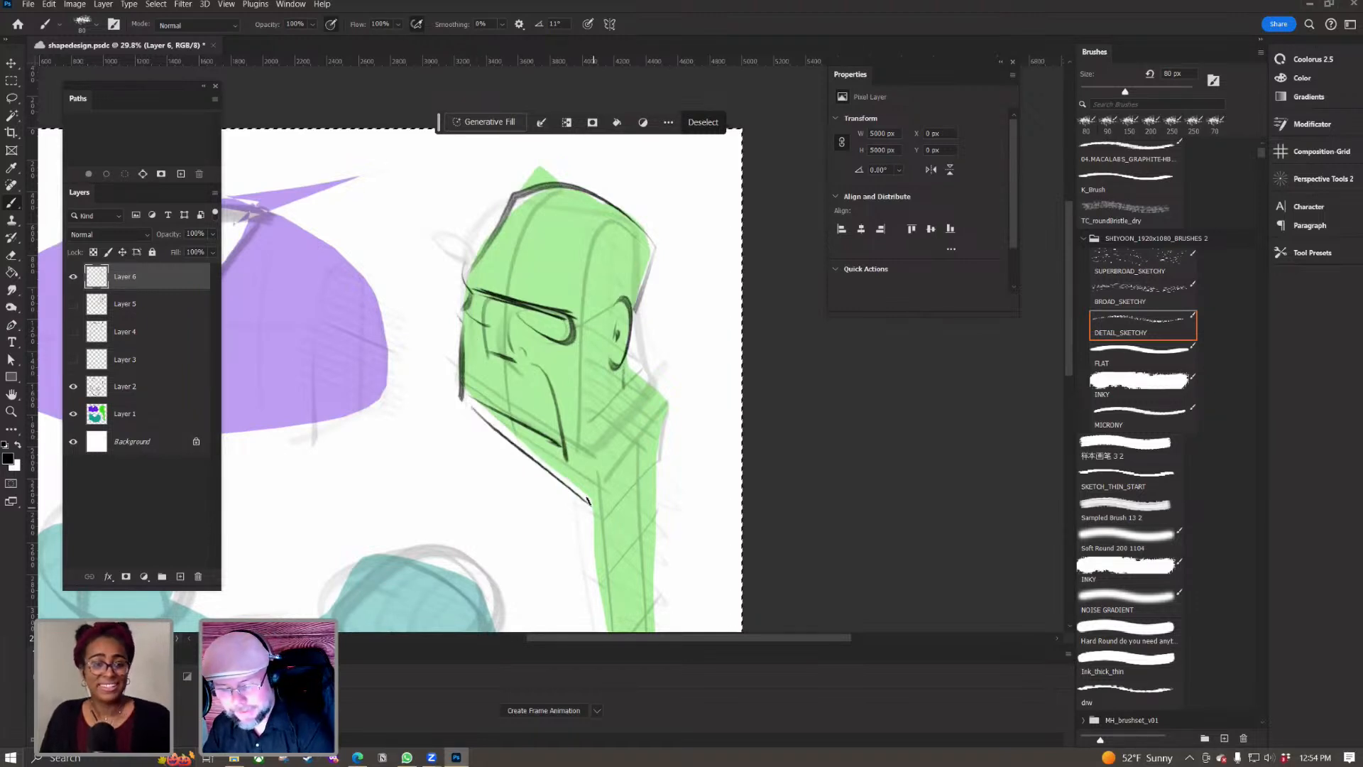
{"action": "left_click_drag", "start_coordinate": [471, 403], "coordinate": [602, 517]}
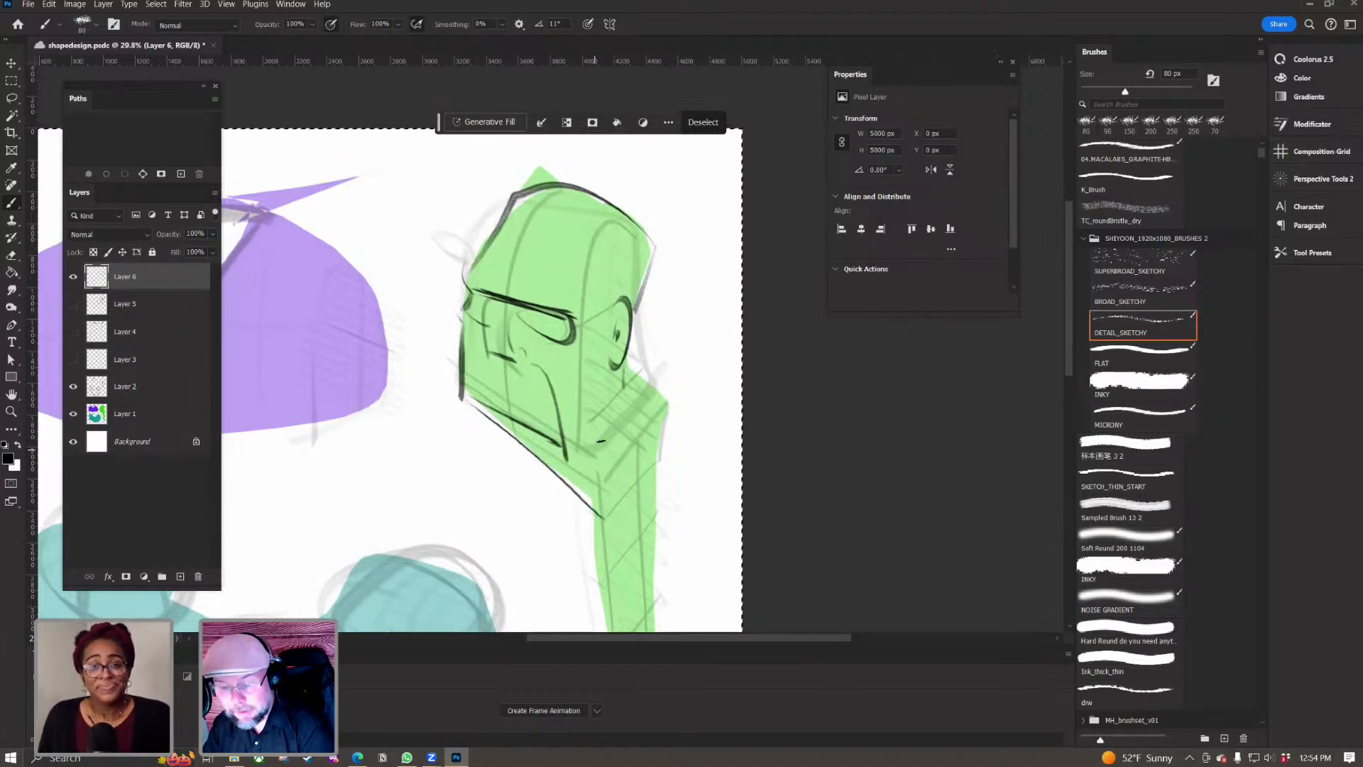
{"action": "mouse_move", "coordinate": [629, 362]}
{"action": "left_mouse_down"}
{"action": "mouse_move", "coordinate": [678, 400]}
{"action": "mouse_move", "coordinate": [625, 459]}
{"action": "left_mouse_up"}
{"action": "left_click_drag", "start_coordinate": [675, 407], "coordinate": [668, 463]}
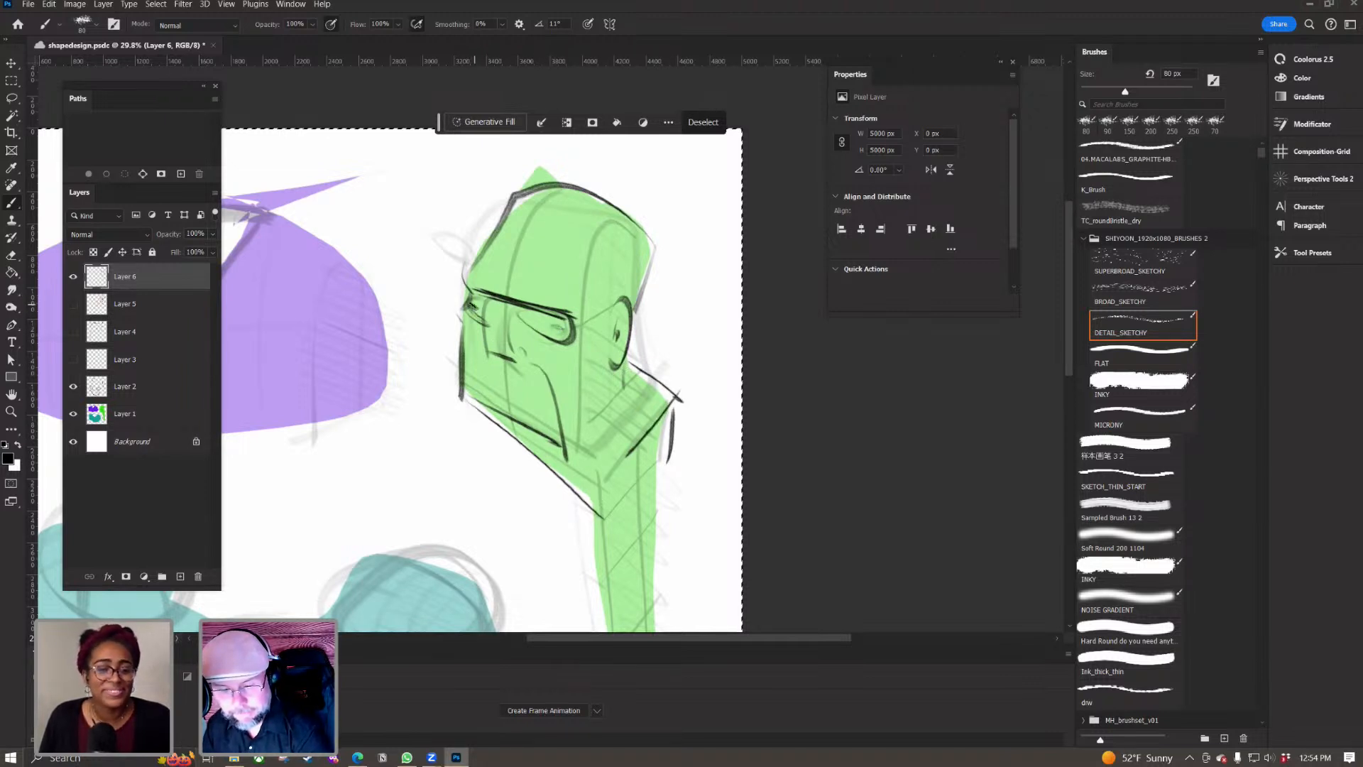
Step: Add a dark pupil in the near eye and a small brow bump on the far side of the face
{"action": "left_click_drag", "start_coordinate": [550, 323], "coordinate": [555, 327]}
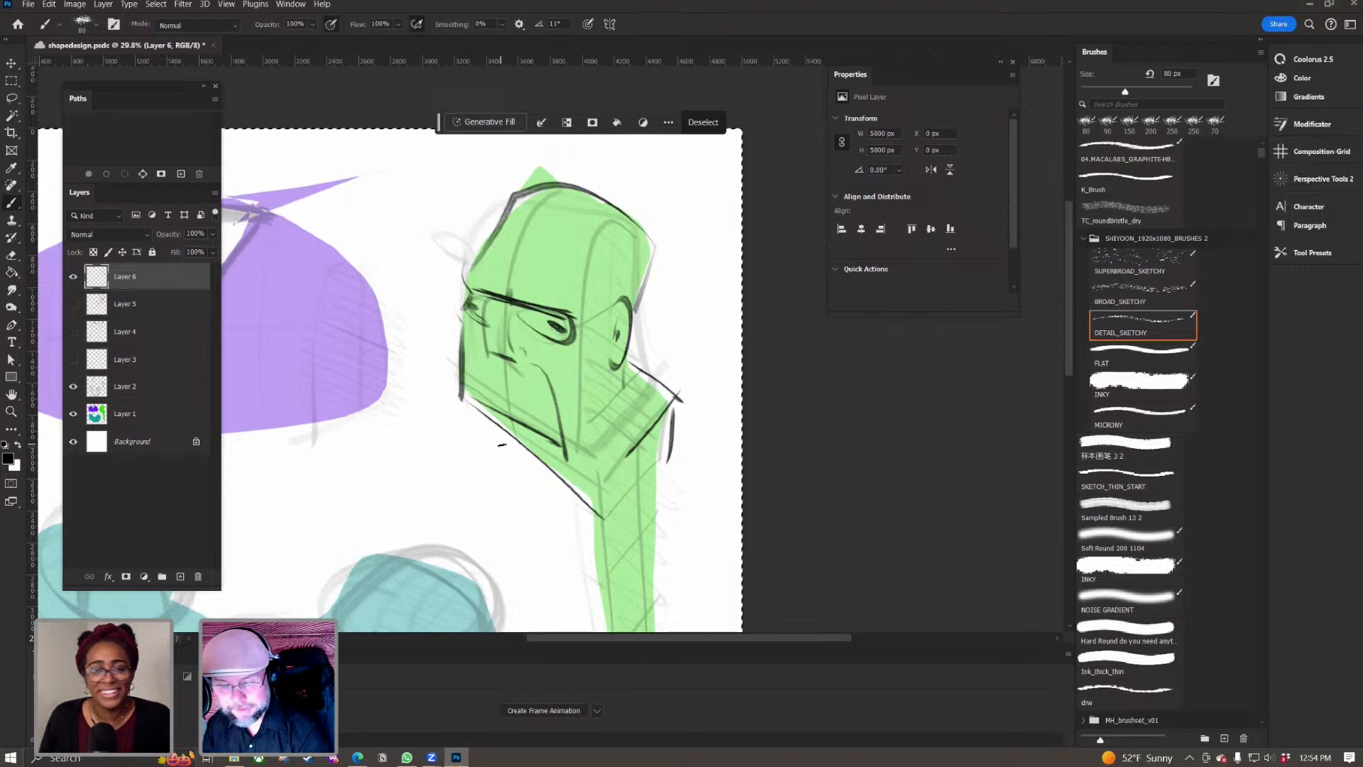
{"action": "left_click_drag", "start_coordinate": [466, 278], "coordinate": [458, 265]}
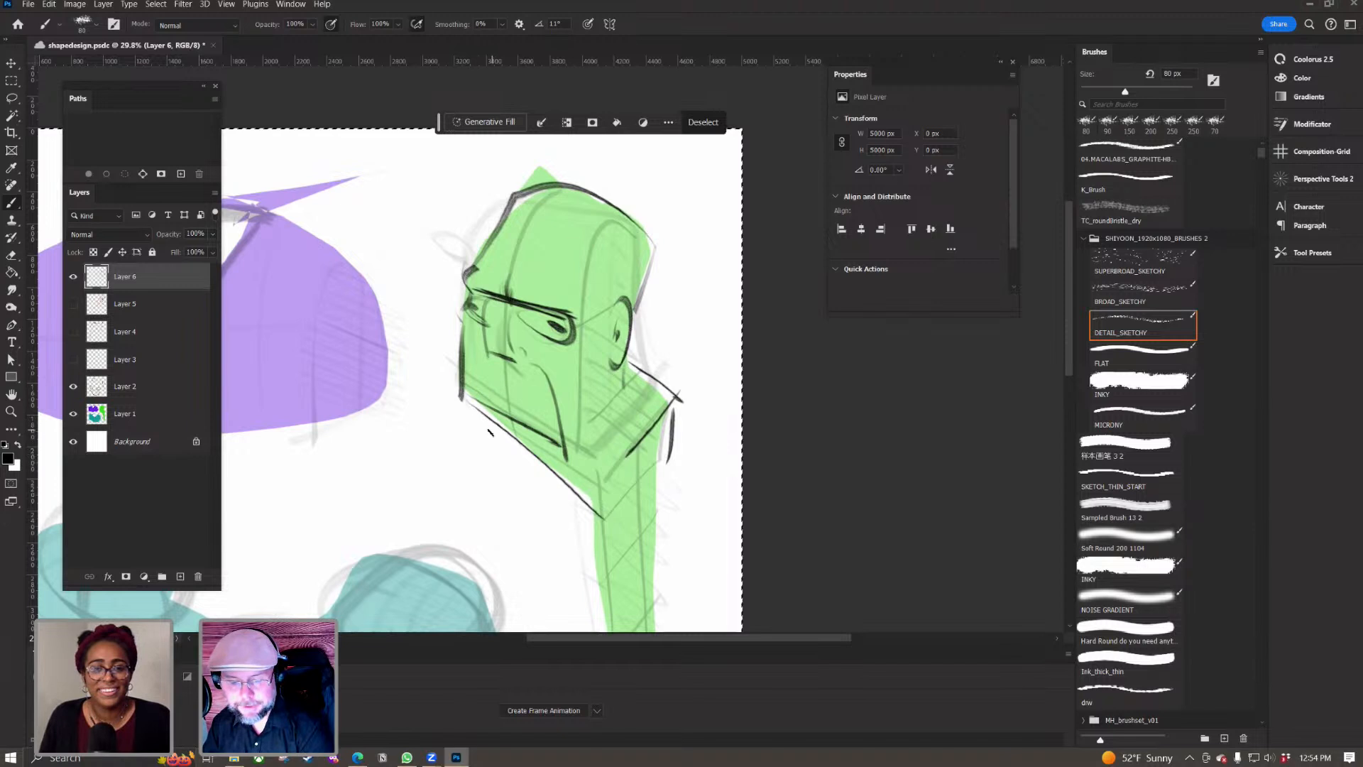
Step: Draw a row of upper teeth hanging along the lower edge of the green face
{"action": "left_click_drag", "start_coordinate": [481, 408], "coordinate": [561, 462]}
{"action": "key", "text": "ctrl+z"}
{"action": "mouse_move", "coordinate": [478, 405]}
{"action": "left_mouse_down"}
{"action": "mouse_move", "coordinate": [486, 439]}
{"action": "mouse_move", "coordinate": [568, 484]}
{"action": "left_mouse_up"}
{"action": "key", "text": "ctrl+z"}
{"action": "left_click_drag", "start_coordinate": [487, 435], "coordinate": [530, 457]}
{"action": "mouse_move", "coordinate": [497, 410]}
{"action": "left_mouse_down"}
{"action": "mouse_move", "coordinate": [504, 456]}
{"action": "mouse_move", "coordinate": [535, 437]}
{"action": "mouse_move", "coordinate": [520, 419]}
{"action": "mouse_move", "coordinate": [551, 443]}
{"action": "mouse_move", "coordinate": [553, 472]}
{"action": "left_mouse_up"}
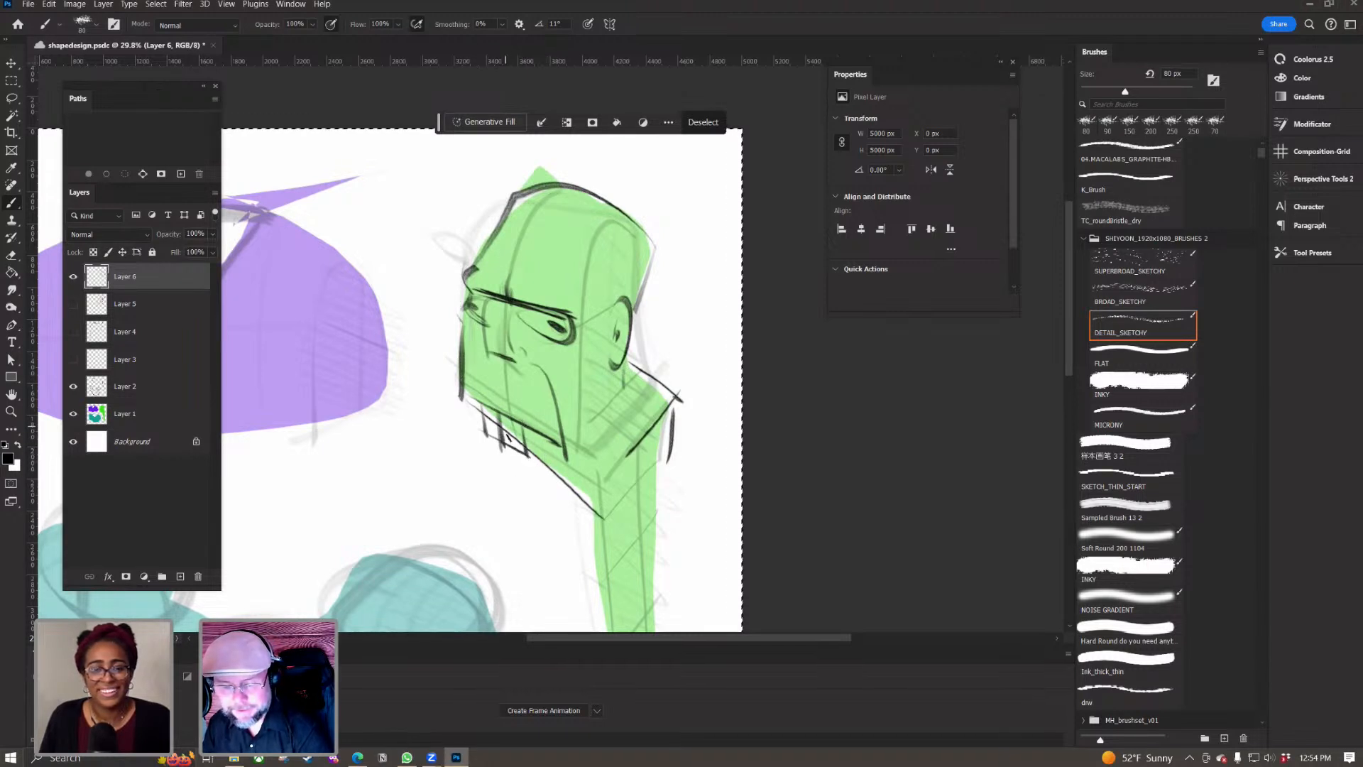
{"action": "mouse_move", "coordinate": [503, 415]}
{"action": "left_mouse_down"}
{"action": "mouse_move", "coordinate": [510, 453]}
{"action": "mouse_move", "coordinate": [558, 463]}
{"action": "mouse_move", "coordinate": [566, 536]}
{"action": "left_mouse_up"}
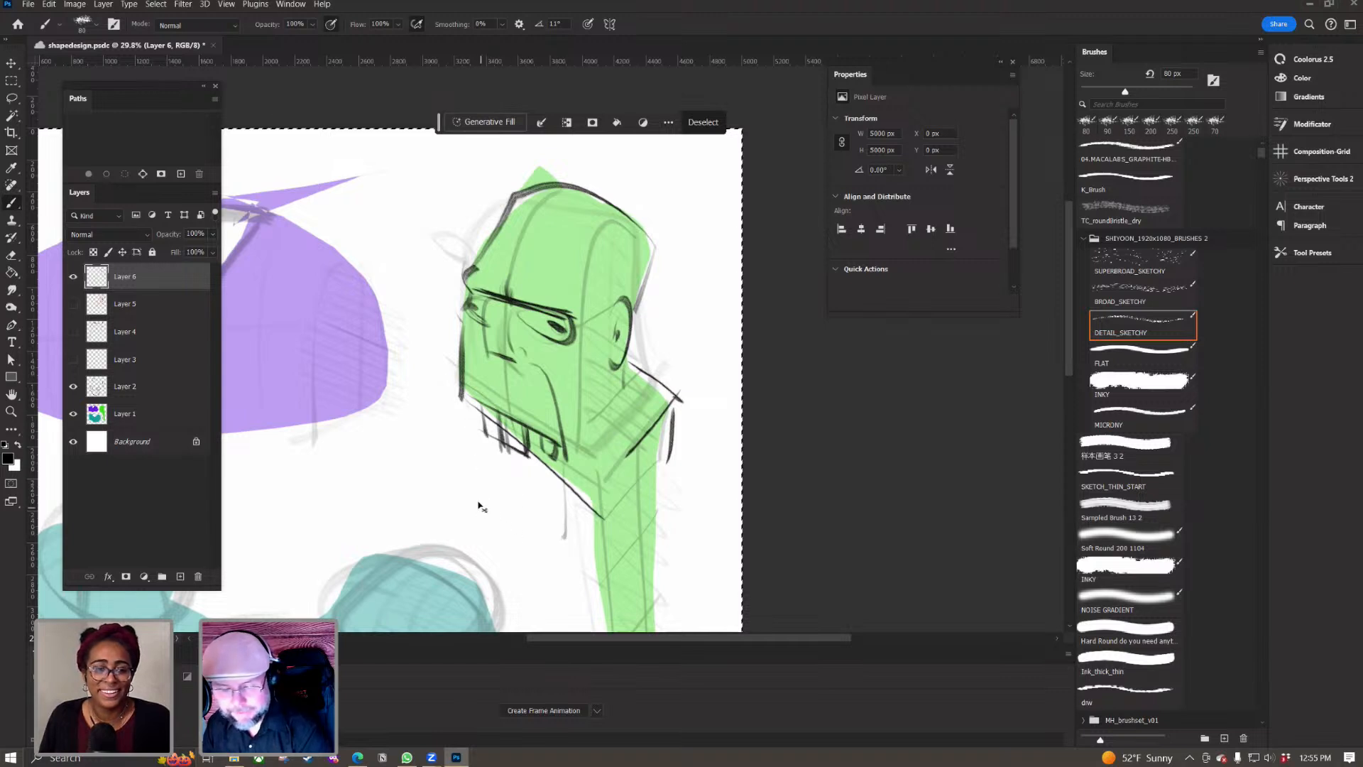
Step: Draw a dropped lower jaw with blocky teeth, joined to the head by lines at the front and back of the mouth
{"action": "mouse_move", "coordinate": [470, 429]}
{"action": "left_mouse_down"}
{"action": "mouse_move", "coordinate": [520, 520]}
{"action": "mouse_move", "coordinate": [547, 526]}
{"action": "left_mouse_up"}
{"action": "mouse_move", "coordinate": [500, 467]}
{"action": "left_mouse_down"}
{"action": "mouse_move", "coordinate": [494, 509]}
{"action": "mouse_move", "coordinate": [541, 517]}
{"action": "mouse_move", "coordinate": [528, 526]}
{"action": "mouse_move", "coordinate": [499, 507]}
{"action": "left_mouse_up"}
{"action": "left_click_drag", "start_coordinate": [484, 489], "coordinate": [502, 495]}
{"action": "left_click_drag", "start_coordinate": [490, 492], "coordinate": [487, 508]}
{"action": "left_click_drag", "start_coordinate": [467, 397], "coordinate": [477, 499]}
{"action": "left_click_drag", "start_coordinate": [566, 455], "coordinate": [546, 529]}
{"action": "mouse_move", "coordinate": [605, 379]}
{"action": "left_mouse_down"}
{"action": "mouse_move", "coordinate": [544, 492]}
{"action": "mouse_move", "coordinate": [593, 416]}
{"action": "mouse_move", "coordinate": [542, 531]}
{"action": "left_mouse_up"}
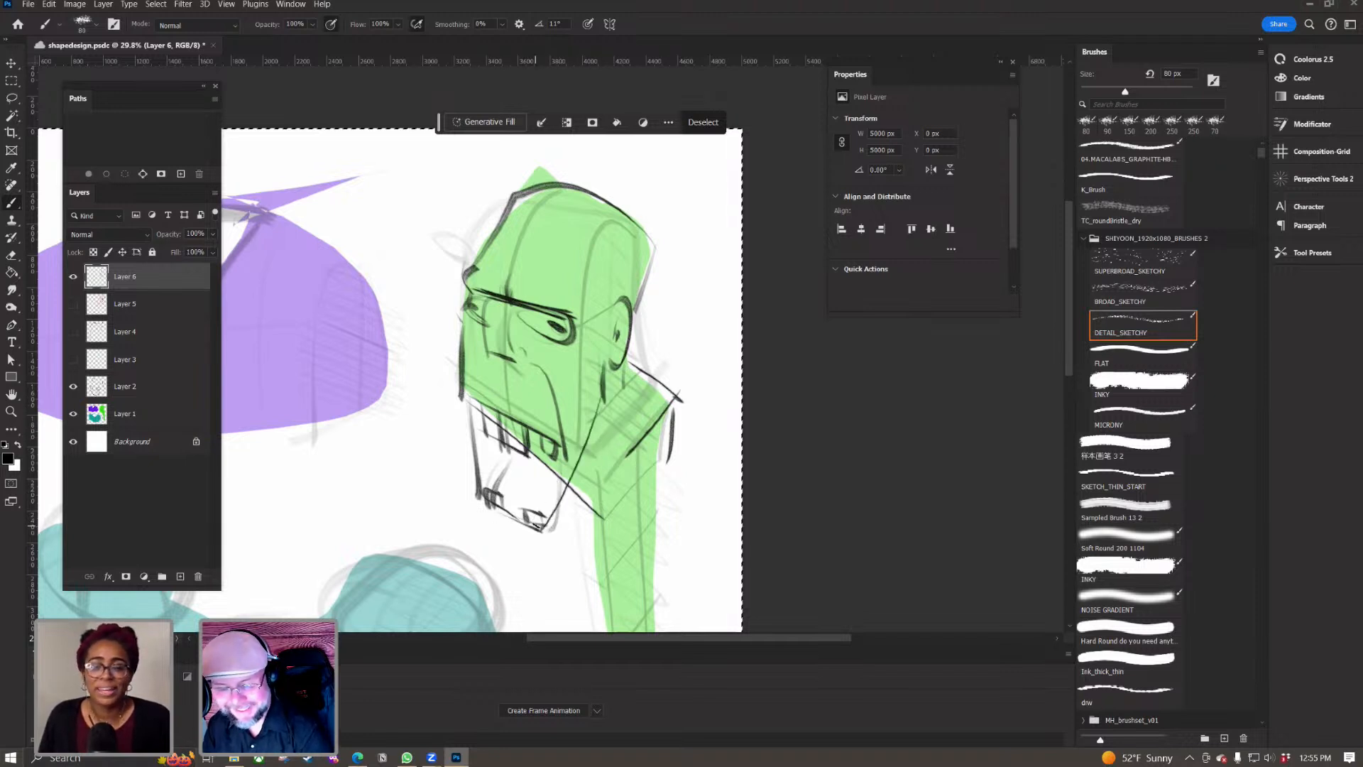
Step: Sketch a loose curved line outside the back of the skull
{"action": "mouse_move", "coordinate": [540, 169]}
{"action": "left_mouse_down"}
{"action": "mouse_move", "coordinate": [487, 164]}
{"action": "mouse_move", "coordinate": [430, 217]}
{"action": "left_mouse_up"}
{"action": "key", "text": "ctrl+z"}
{"action": "mouse_move", "coordinate": [551, 193]}
{"action": "left_mouse_down"}
{"action": "mouse_move", "coordinate": [625, 186]}
{"action": "mouse_move", "coordinate": [676, 247]}
{"action": "mouse_move", "coordinate": [674, 282]}
{"action": "left_mouse_up"}
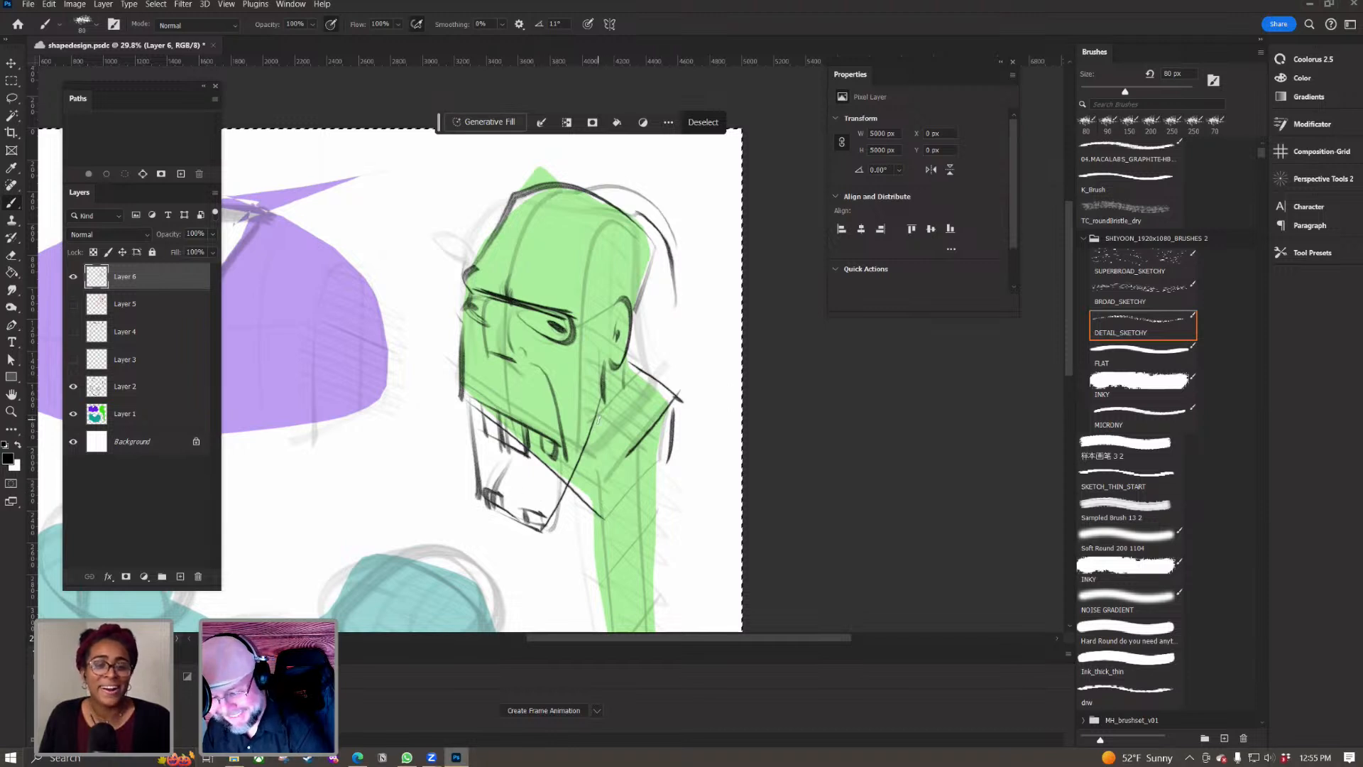
Step: Reinforce the lower jaw with a second chin edge and heavier front and back lines
{"action": "left_click_drag", "start_coordinate": [480, 506], "coordinate": [545, 545]}
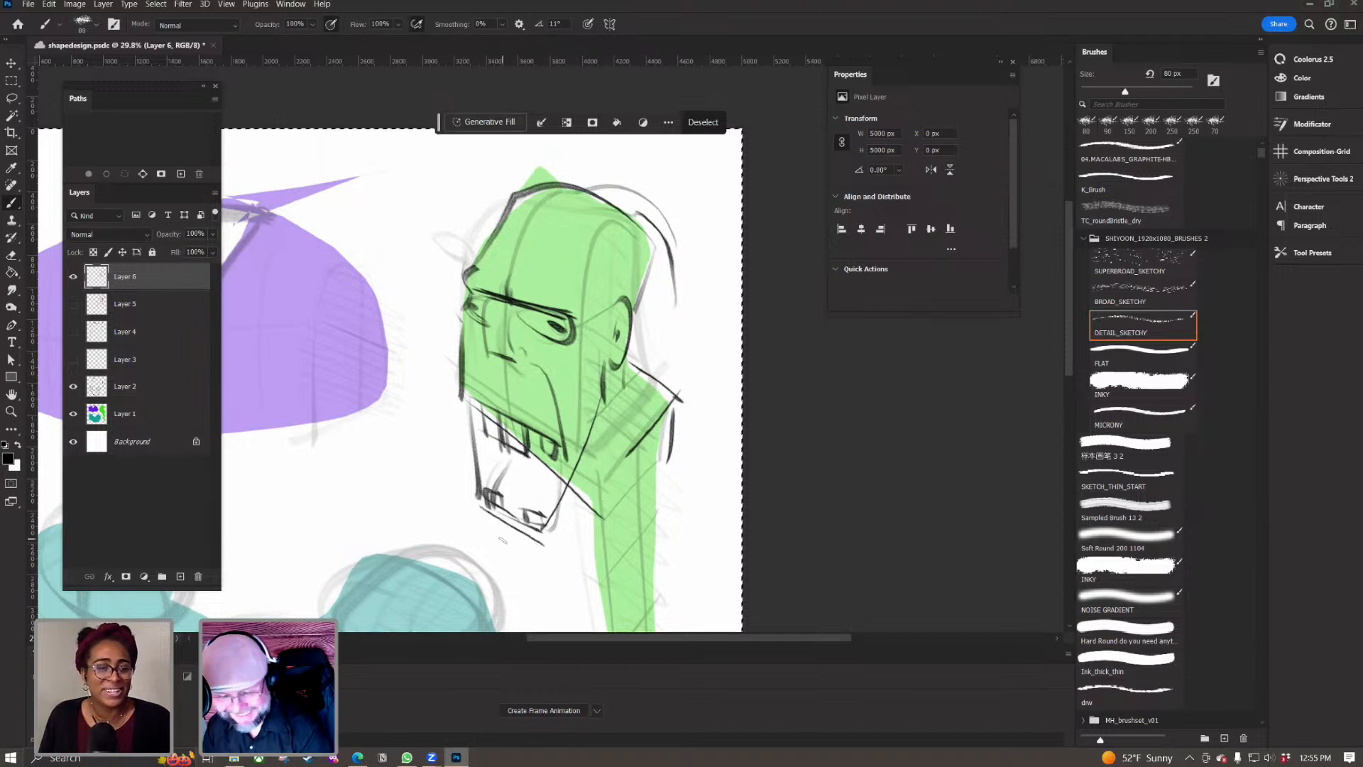
{"action": "mouse_move", "coordinate": [485, 479]}
{"action": "left_mouse_down"}
{"action": "mouse_move", "coordinate": [484, 427]}
{"action": "mouse_move", "coordinate": [491, 490]}
{"action": "left_mouse_up"}
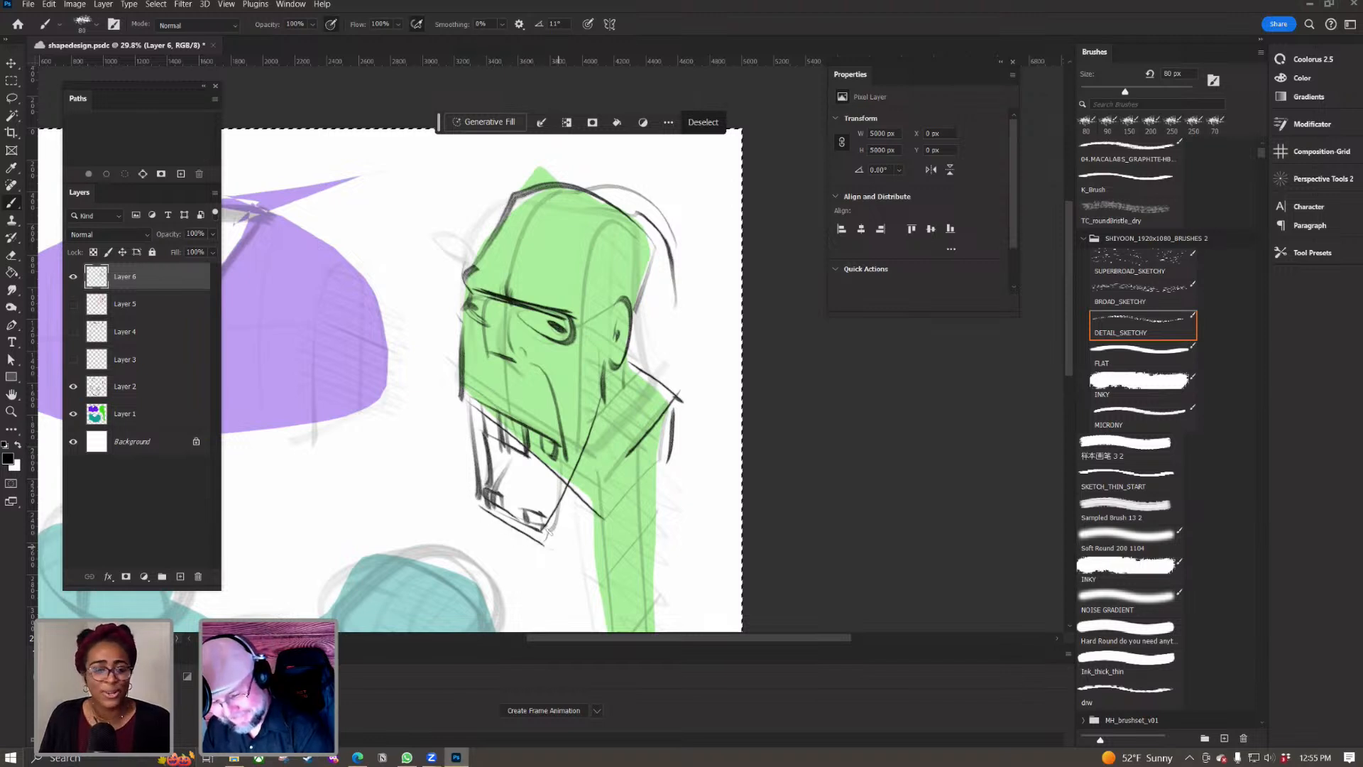
{"action": "left_click_drag", "start_coordinate": [561, 506], "coordinate": [589, 453]}
{"action": "left_click_drag", "start_coordinate": [543, 538], "coordinate": [601, 395]}
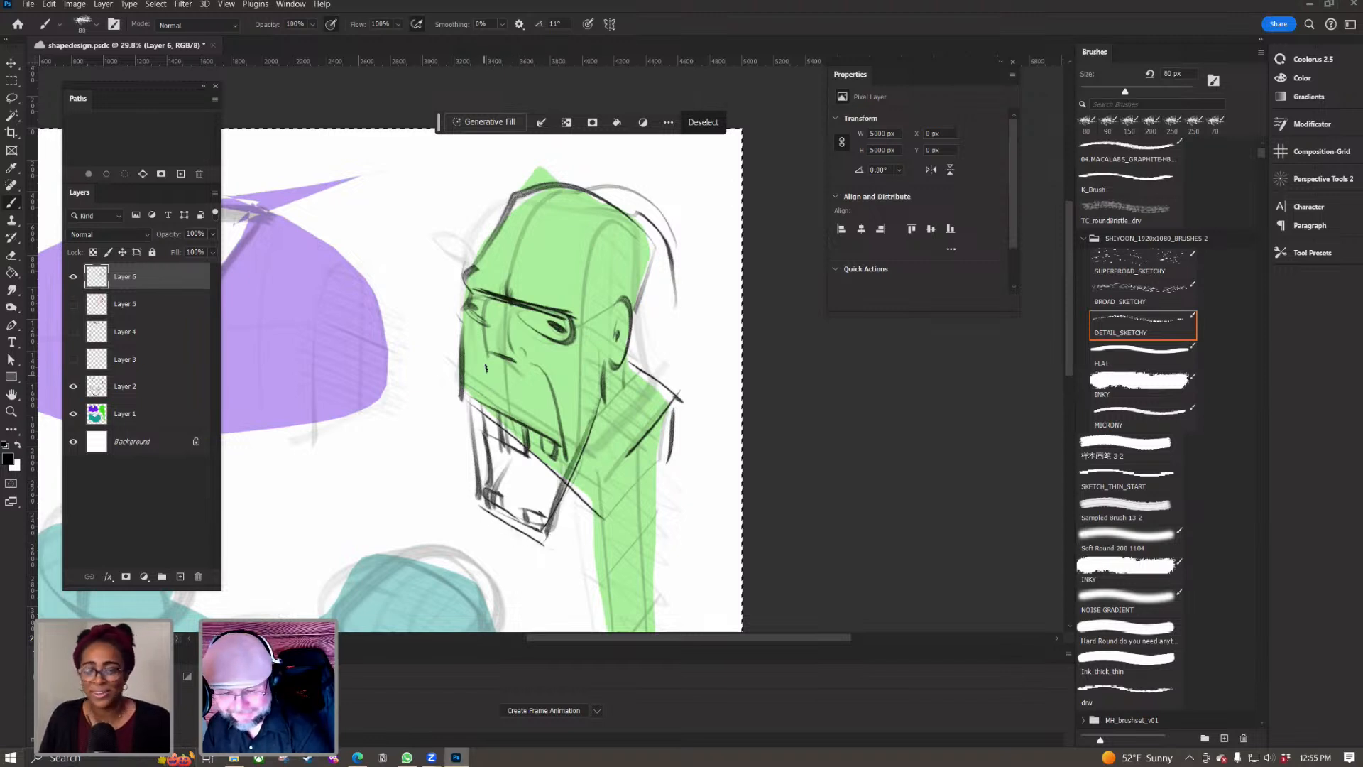
Step: Detail the green face with a nostril, brow and eye wrinkles, and creases running from the nose to the upper lip
{"action": "left_click_drag", "start_coordinate": [519, 351], "coordinate": [514, 367]}
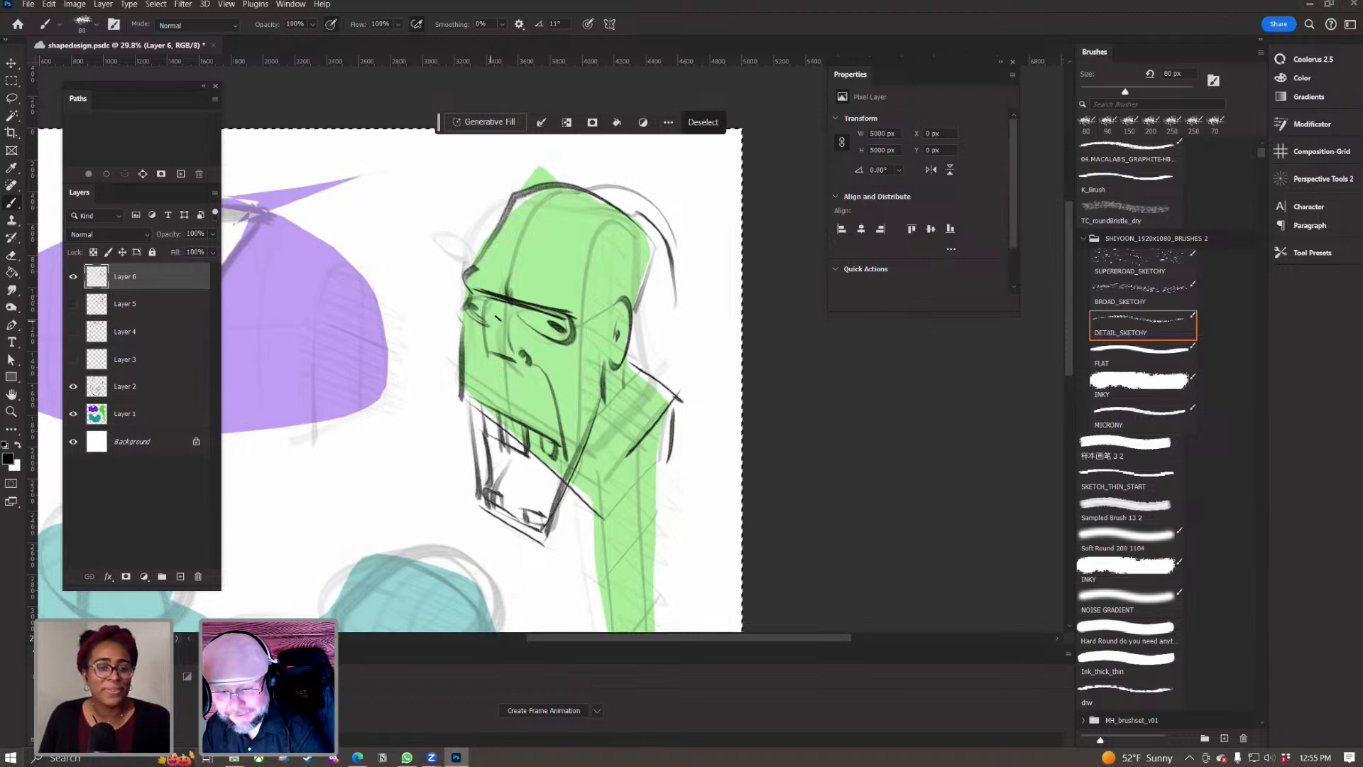
{"action": "mouse_move", "coordinate": [494, 276]}
{"action": "left_mouse_down"}
{"action": "mouse_move", "coordinate": [503, 322]}
{"action": "mouse_move", "coordinate": [542, 321]}
{"action": "mouse_move", "coordinate": [570, 334]}
{"action": "left_mouse_up"}
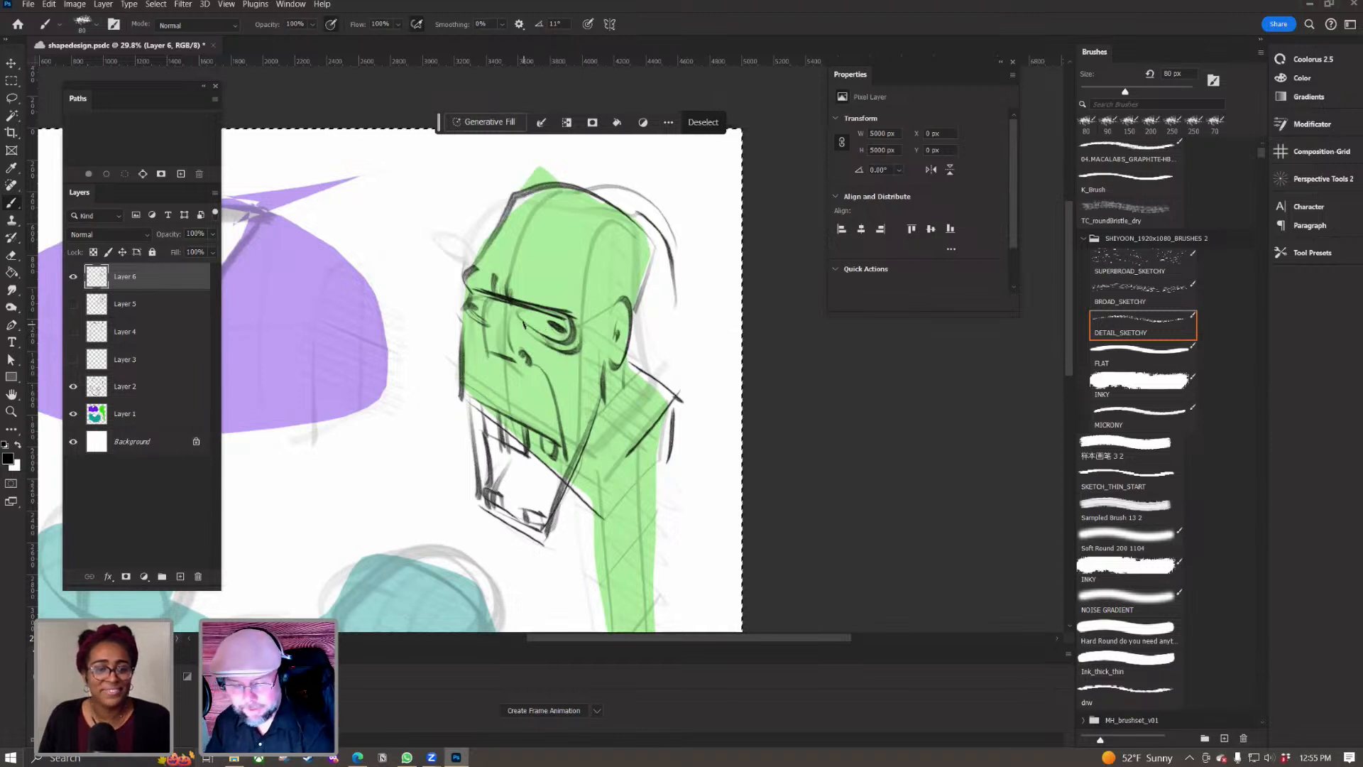
{"action": "mouse_move", "coordinate": [474, 318]}
{"action": "left_mouse_down"}
{"action": "mouse_move", "coordinate": [487, 327]}
{"action": "mouse_move", "coordinate": [476, 336]}
{"action": "mouse_move", "coordinate": [526, 362]}
{"action": "left_mouse_up"}
{"action": "mouse_move", "coordinate": [506, 307]}
{"action": "left_mouse_down"}
{"action": "mouse_move", "coordinate": [515, 361]}
{"action": "mouse_move", "coordinate": [531, 358]}
{"action": "mouse_move", "coordinate": [486, 357]}
{"action": "mouse_move", "coordinate": [463, 410]}
{"action": "mouse_move", "coordinate": [493, 412]}
{"action": "left_mouse_up"}
{"action": "left_click_drag", "start_coordinate": [495, 369], "coordinate": [494, 421]}
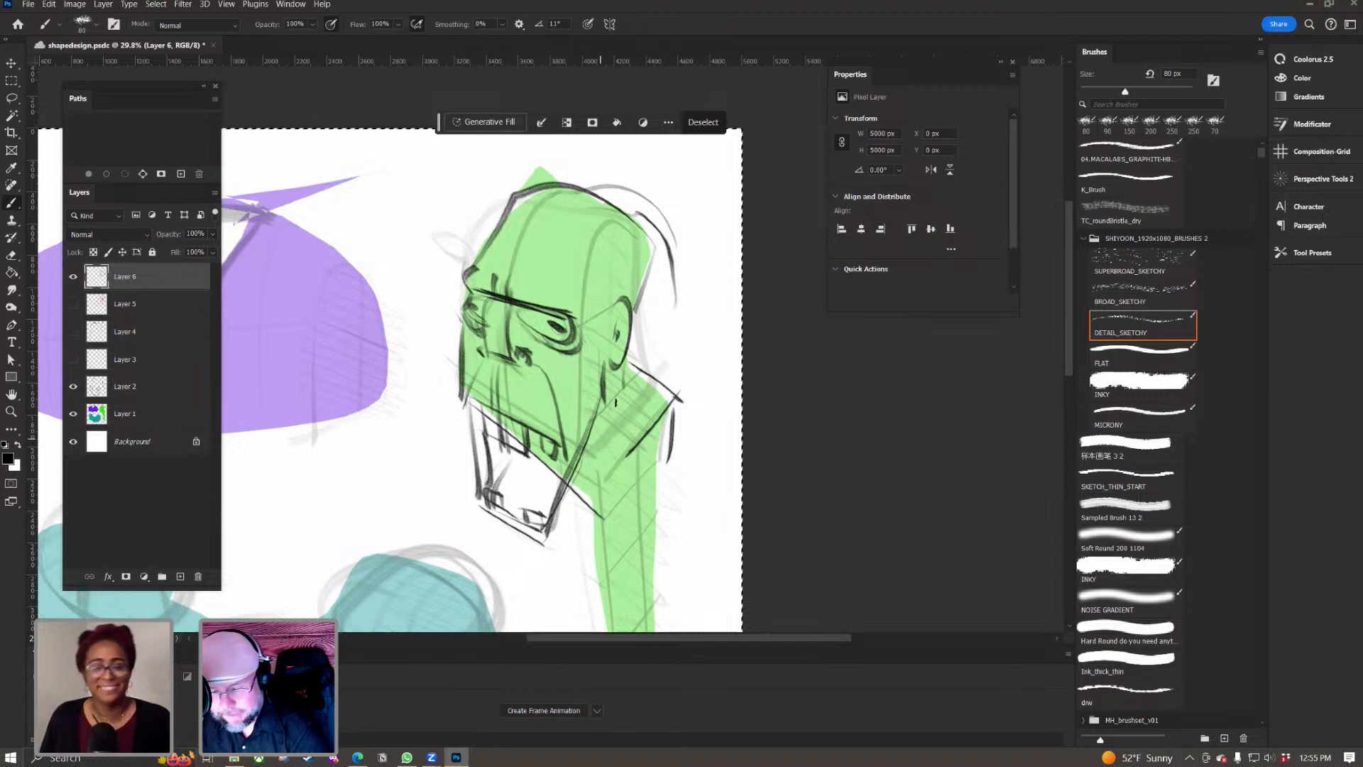
Step: Draw the throat and a long sleeve down the green strip, ending in a cuff with a protruding bone
{"action": "mouse_move", "coordinate": [561, 522]}
{"action": "left_mouse_down"}
{"action": "mouse_move", "coordinate": [539, 404]}
{"action": "mouse_move", "coordinate": [531, 417]}
{"action": "mouse_move", "coordinate": [562, 431]}
{"action": "left_mouse_up"}
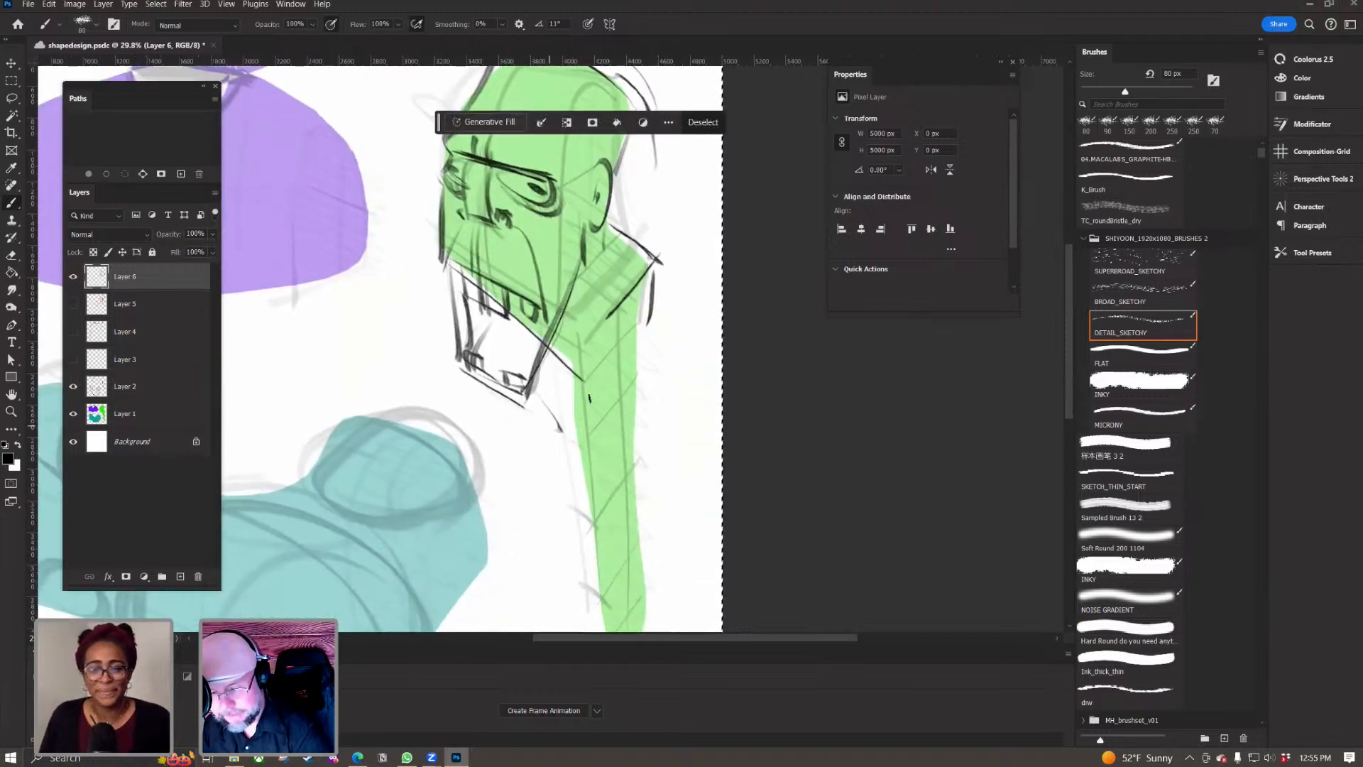
{"action": "mouse_move", "coordinate": [614, 362]}
{"action": "left_mouse_down"}
{"action": "mouse_move", "coordinate": [664, 328]}
{"action": "mouse_move", "coordinate": [641, 383]}
{"action": "left_mouse_up"}
{"action": "mouse_move", "coordinate": [656, 323]}
{"action": "left_mouse_down"}
{"action": "mouse_move", "coordinate": [675, 568]}
{"action": "mouse_move", "coordinate": [608, 495]}
{"action": "mouse_move", "coordinate": [621, 556]}
{"action": "left_mouse_up"}
{"action": "left_click_drag", "start_coordinate": [679, 505], "coordinate": [616, 569]}
{"action": "mouse_move", "coordinate": [588, 323]}
{"action": "left_mouse_down"}
{"action": "mouse_move", "coordinate": [607, 566]}
{"action": "mouse_move", "coordinate": [658, 604]}
{"action": "mouse_move", "coordinate": [632, 617]}
{"action": "mouse_move", "coordinate": [617, 550]}
{"action": "mouse_move", "coordinate": [664, 576]}
{"action": "mouse_move", "coordinate": [636, 579]}
{"action": "mouse_move", "coordinate": [664, 567]}
{"action": "left_mouse_up"}
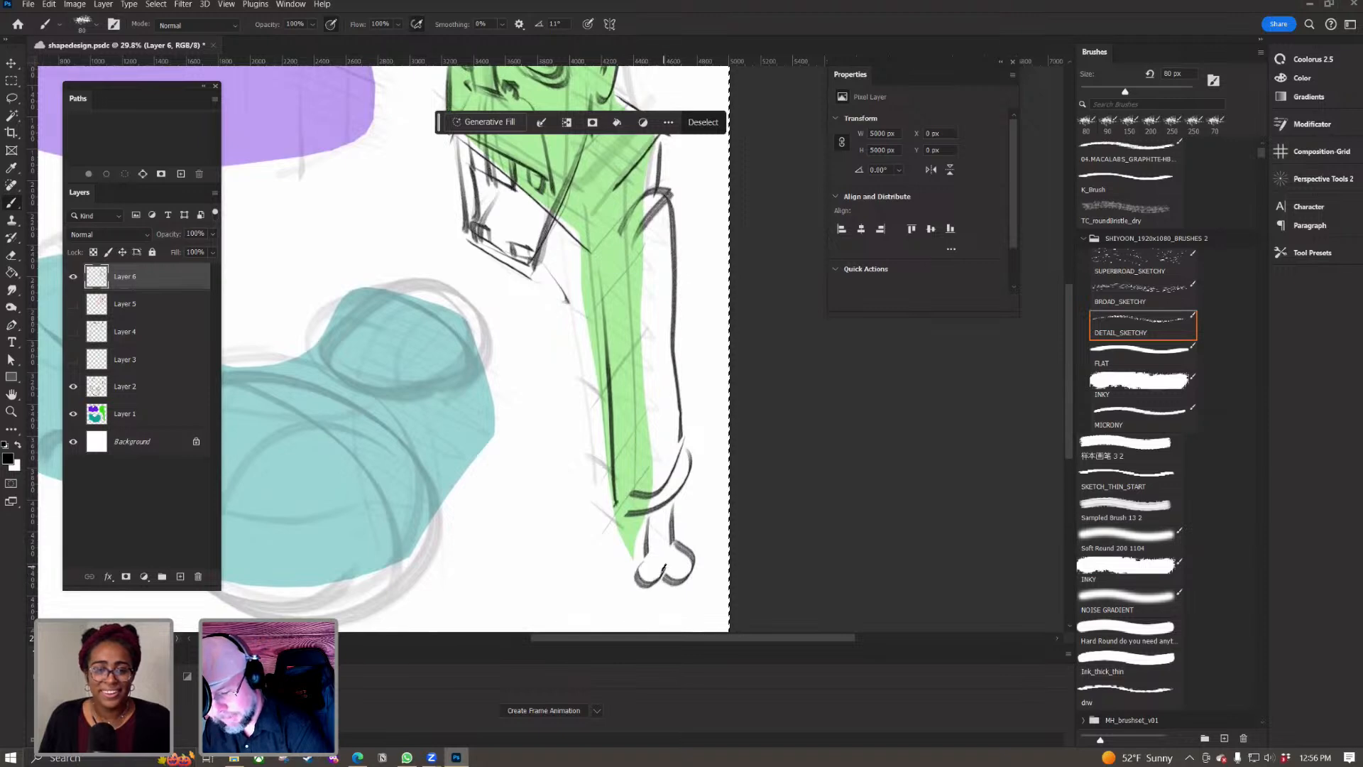
Step: Ink the wide pointed shape above the purple torso and the V-shaped neckline below it
{"action": "scroll", "coordinate": [350, 516], "scroll_direction": "down", "scroll_amount": 3}
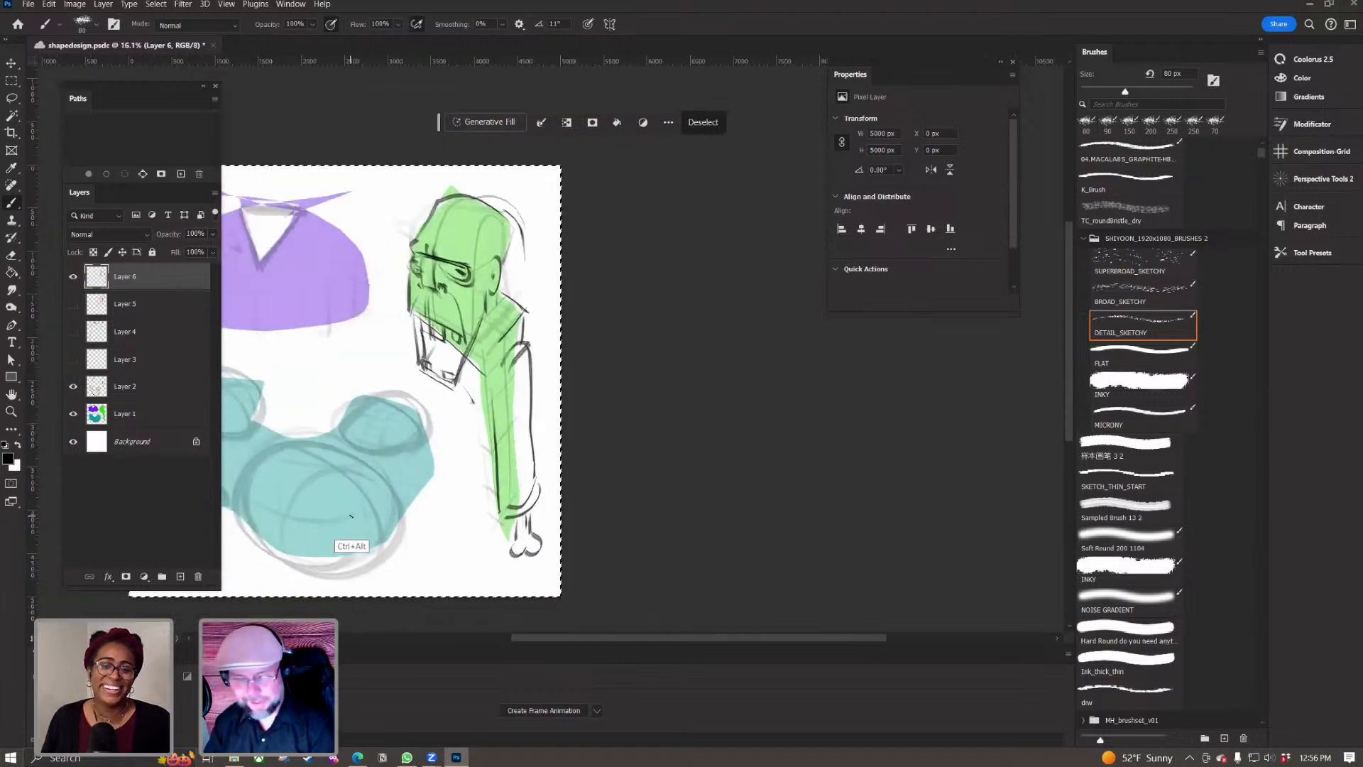
{"action": "left_click_drag", "start_coordinate": [377, 295], "coordinate": [533, 306]}
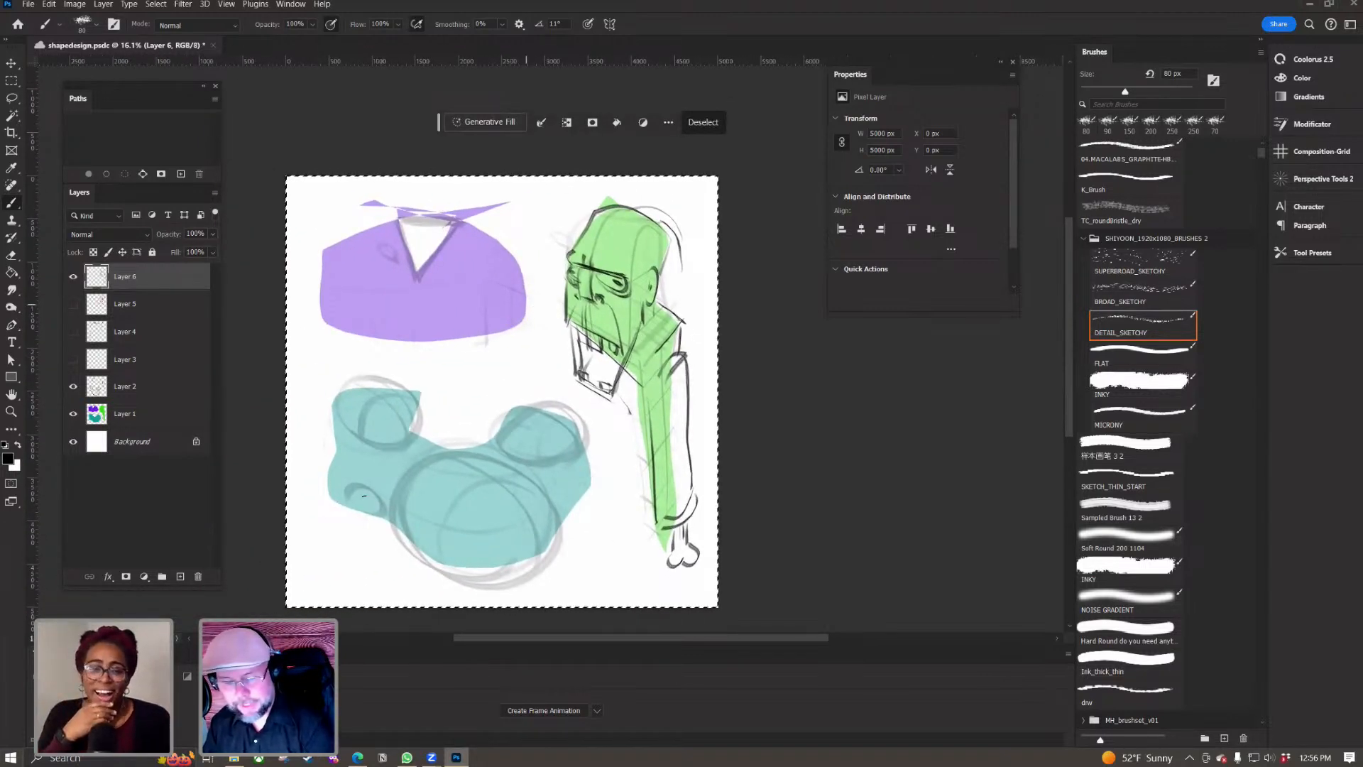
{"action": "scroll", "coordinate": [353, 424], "scroll_direction": "up", "scroll_amount": 2}
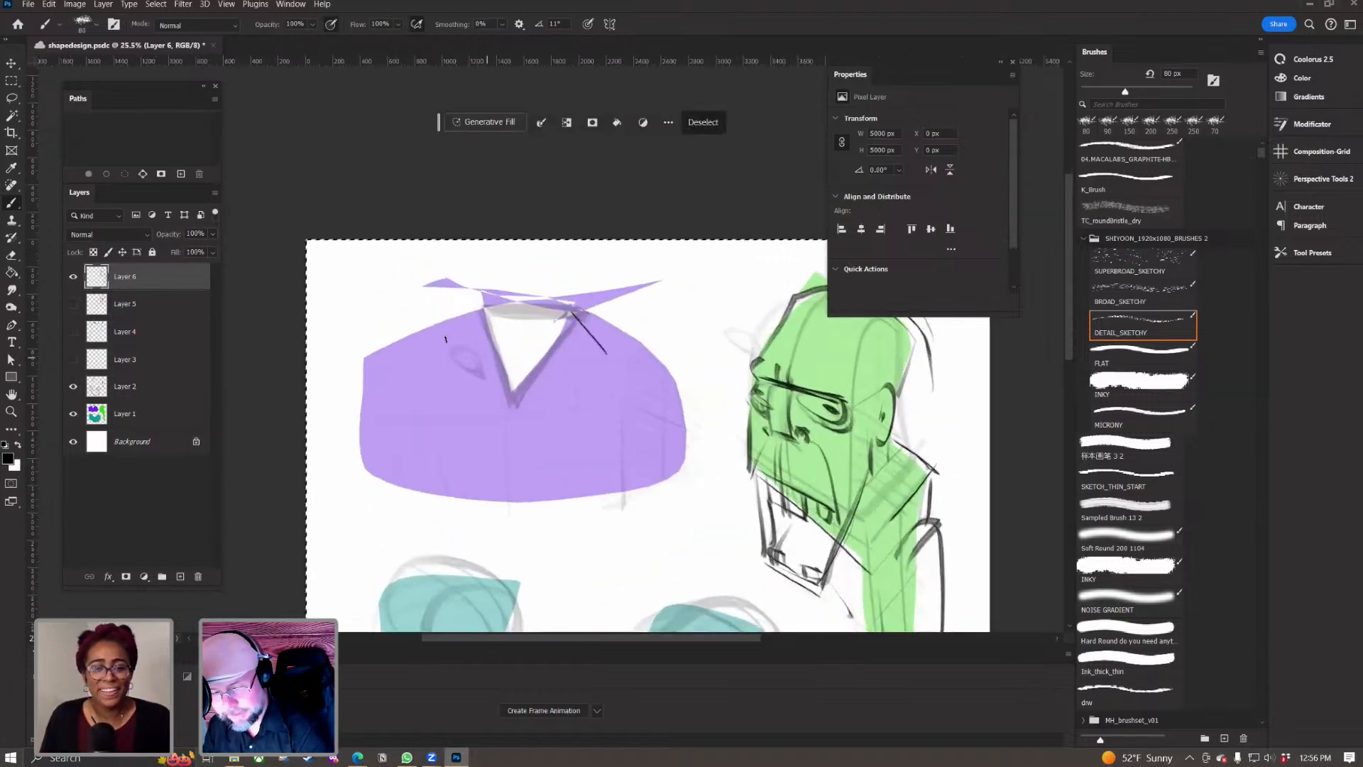
{"action": "mouse_move", "coordinate": [490, 311]}
{"action": "left_mouse_down"}
{"action": "mouse_move", "coordinate": [392, 277]}
{"action": "mouse_move", "coordinate": [683, 269]}
{"action": "mouse_move", "coordinate": [561, 323]}
{"action": "left_mouse_up"}
{"action": "mouse_move", "coordinate": [458, 305]}
{"action": "left_mouse_down"}
{"action": "mouse_move", "coordinate": [568, 320]}
{"action": "mouse_move", "coordinate": [523, 416]}
{"action": "left_mouse_up"}
{"action": "left_click_drag", "start_coordinate": [575, 319], "coordinate": [516, 424]}
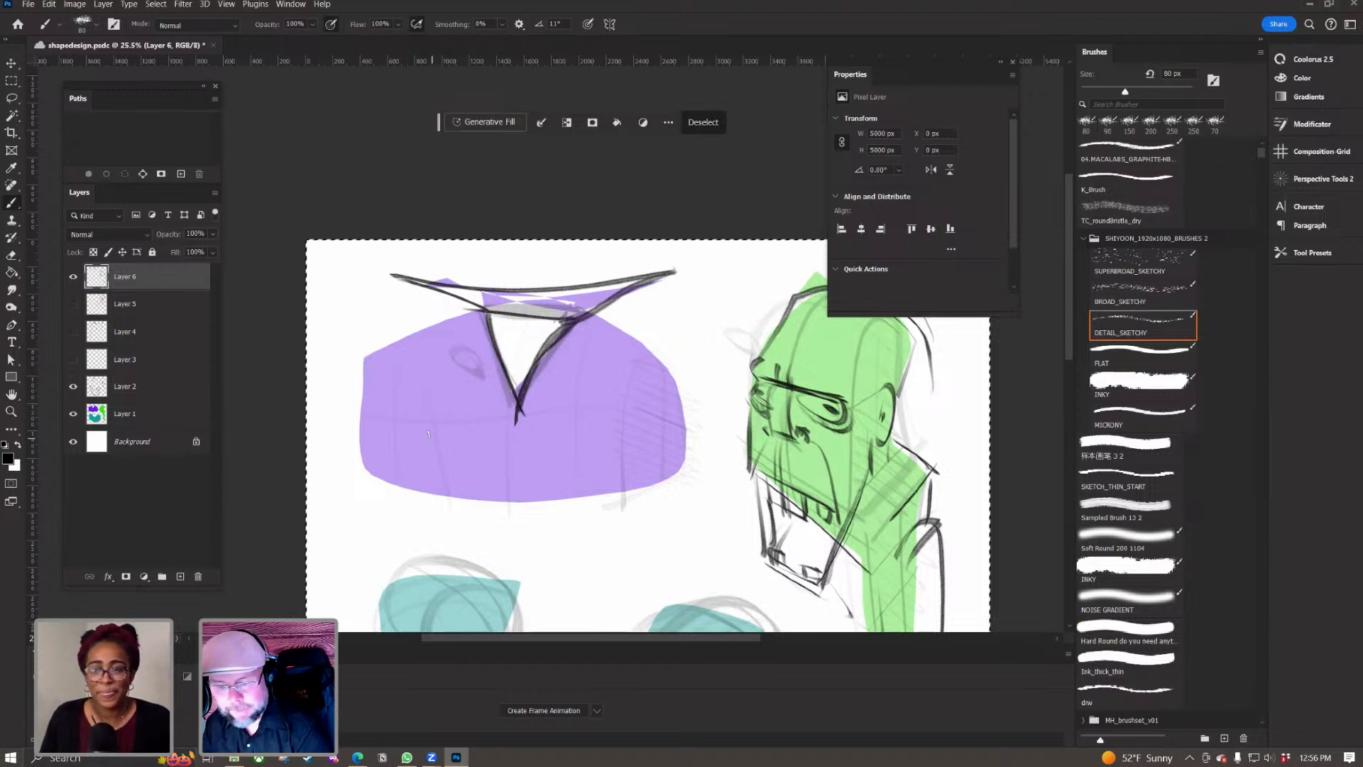
Step: Outline the purple torso as a jacket with shoulders, sides and hem, adding notched lapels and a front seam
{"action": "left_click_drag", "start_coordinate": [592, 312], "coordinate": [667, 354]}
{"action": "mouse_move", "coordinate": [477, 308]}
{"action": "left_mouse_down"}
{"action": "mouse_move", "coordinate": [362, 371]}
{"action": "mouse_move", "coordinate": [380, 505]}
{"action": "left_mouse_up"}
{"action": "left_click_drag", "start_coordinate": [665, 357], "coordinate": [674, 484]}
{"action": "mouse_move", "coordinate": [370, 485]}
{"action": "left_mouse_down"}
{"action": "mouse_move", "coordinate": [477, 500]}
{"action": "mouse_move", "coordinate": [697, 483]}
{"action": "left_mouse_up"}
{"action": "left_click_drag", "start_coordinate": [513, 410], "coordinate": [517, 505]}
{"action": "left_click_drag", "start_coordinate": [495, 449], "coordinate": [497, 460]}
{"action": "mouse_move", "coordinate": [476, 318]}
{"action": "left_mouse_down"}
{"action": "mouse_move", "coordinate": [448, 350]}
{"action": "mouse_move", "coordinate": [473, 363]}
{"action": "mouse_move", "coordinate": [506, 506]}
{"action": "left_mouse_up"}
{"action": "mouse_move", "coordinate": [583, 319]}
{"action": "left_mouse_down"}
{"action": "mouse_move", "coordinate": [558, 365]}
{"action": "mouse_move", "coordinate": [576, 374]}
{"action": "mouse_move", "coordinate": [507, 531]}
{"action": "left_mouse_up"}
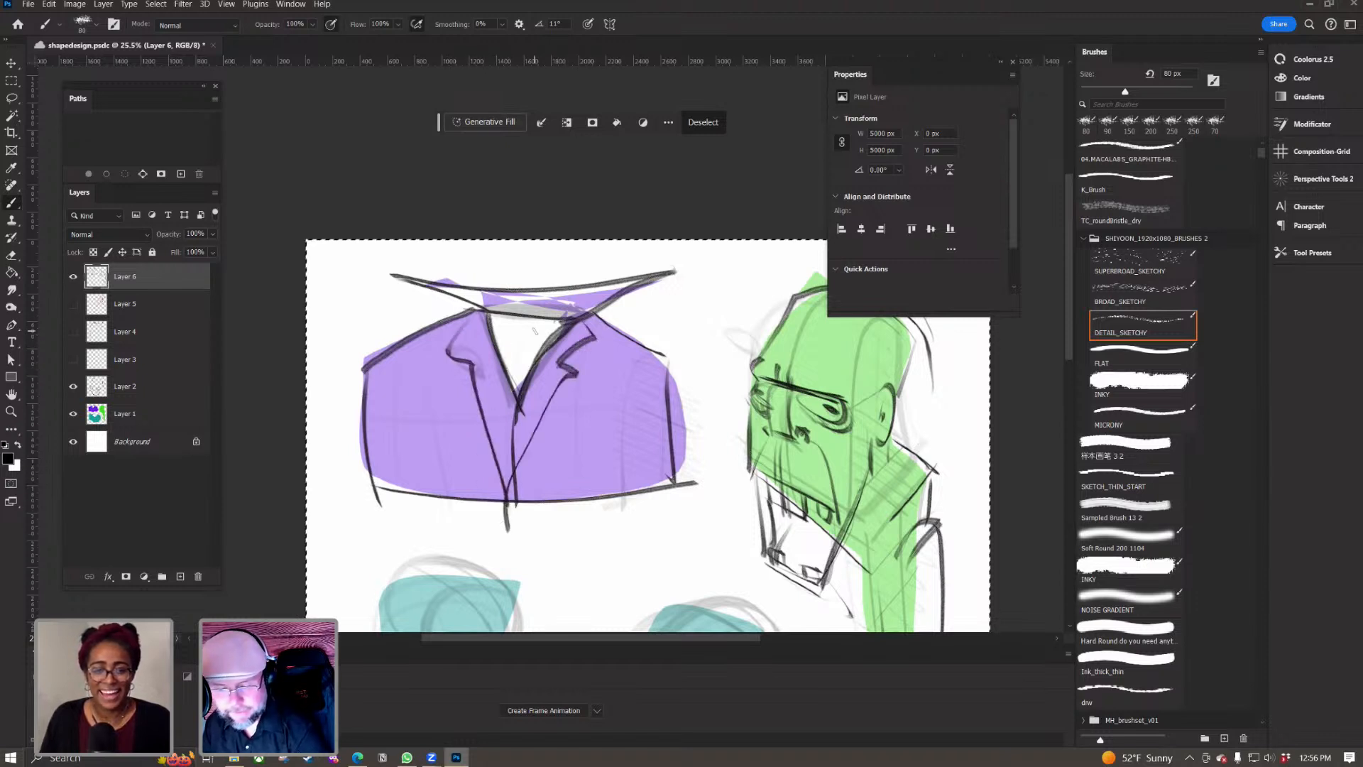
Step: Erase the middle of the upper line above the neckline, and draw a low flat-topped head in the gap
{"action": "key", "text": "e"}
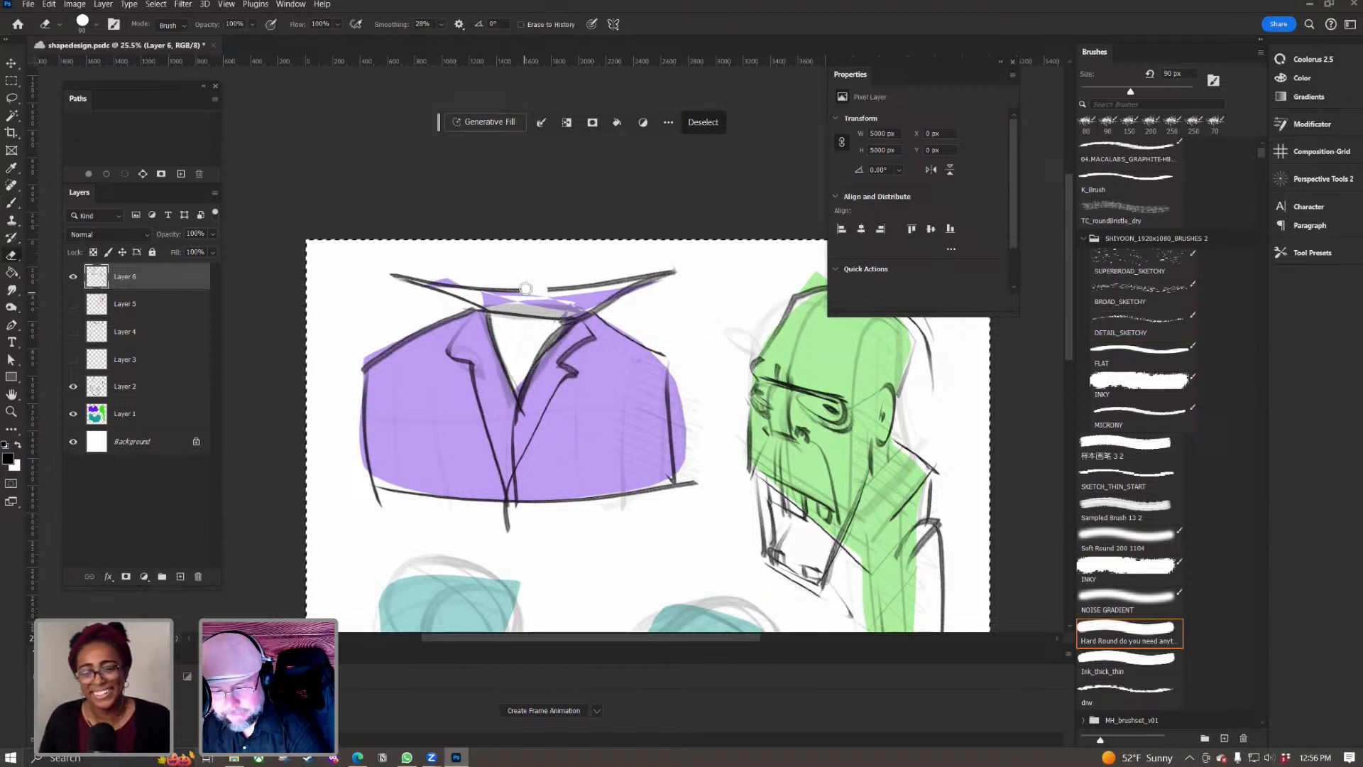
{"action": "left_click_drag", "start_coordinate": [538, 288], "coordinate": [568, 294]}
{"action": "key", "text": "b"}
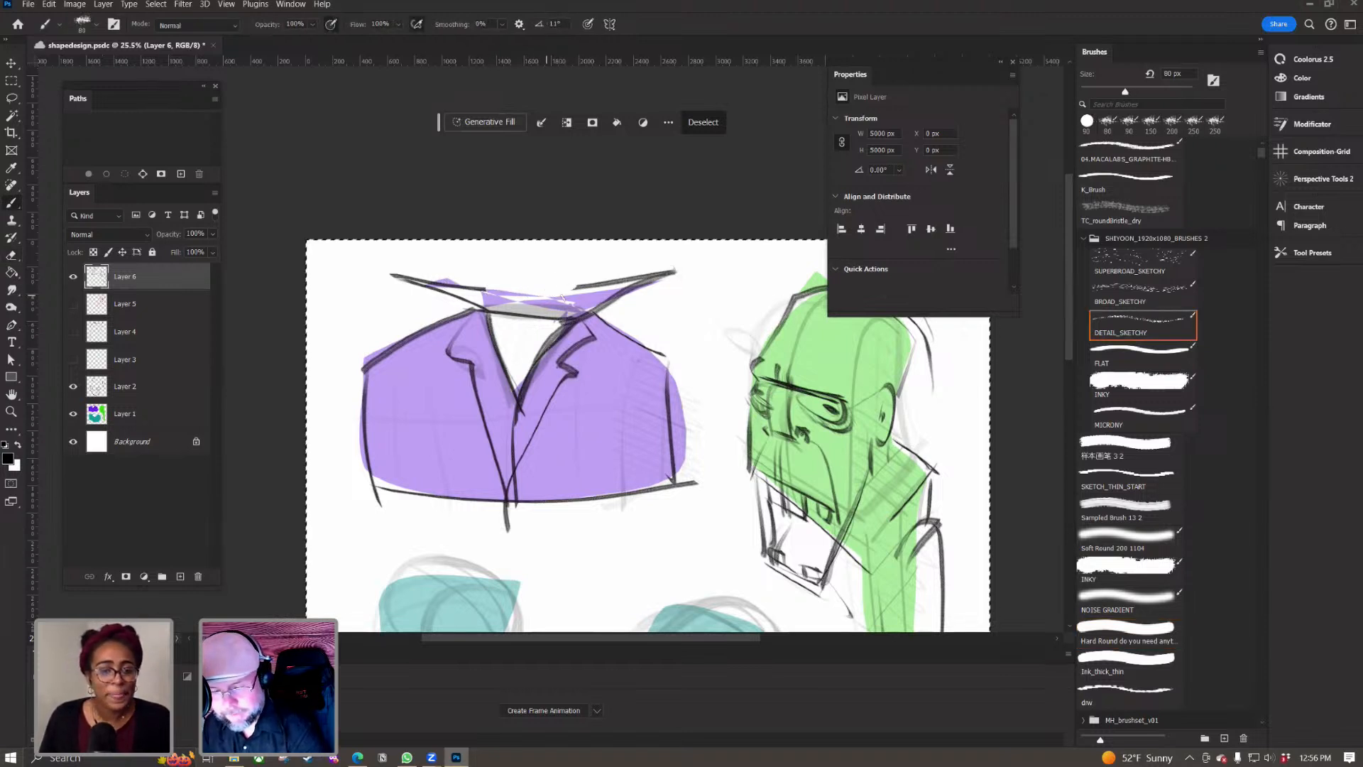
{"action": "left_click_drag", "start_coordinate": [544, 269], "coordinate": [572, 304]}
{"action": "mouse_move", "coordinate": [474, 270]}
{"action": "left_mouse_down"}
{"action": "mouse_move", "coordinate": [570, 279]}
{"action": "mouse_move", "coordinate": [485, 291]}
{"action": "mouse_move", "coordinate": [582, 286]}
{"action": "left_mouse_up"}
{"action": "left_click_drag", "start_coordinate": [578, 282], "coordinate": [580, 318]}
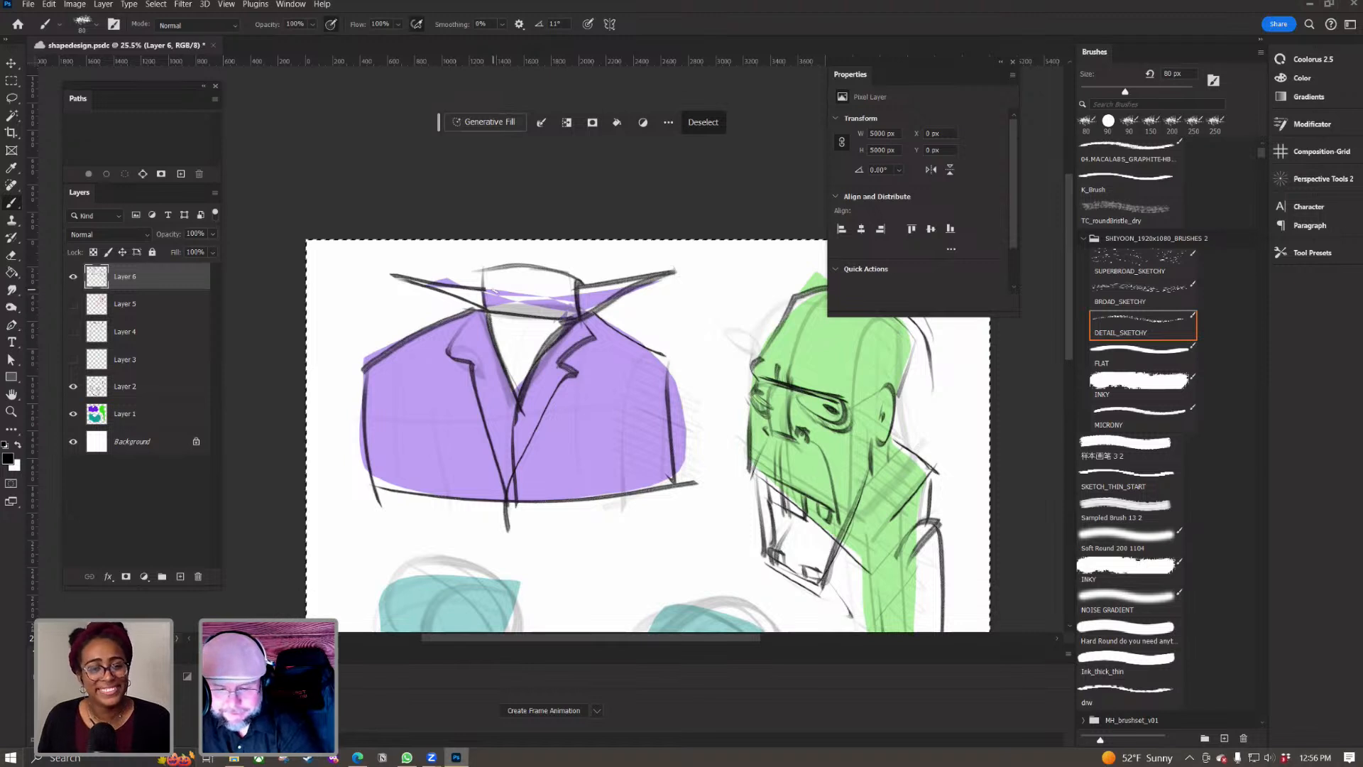
Step: Draw slanted dark eyes on the purple figure's head, and erase the line crossing the face below them
{"action": "mouse_move", "coordinate": [490, 291]}
{"action": "left_mouse_down"}
{"action": "mouse_move", "coordinate": [564, 290]}
{"action": "mouse_move", "coordinate": [514, 299]}
{"action": "mouse_move", "coordinate": [516, 353]}
{"action": "left_mouse_up"}
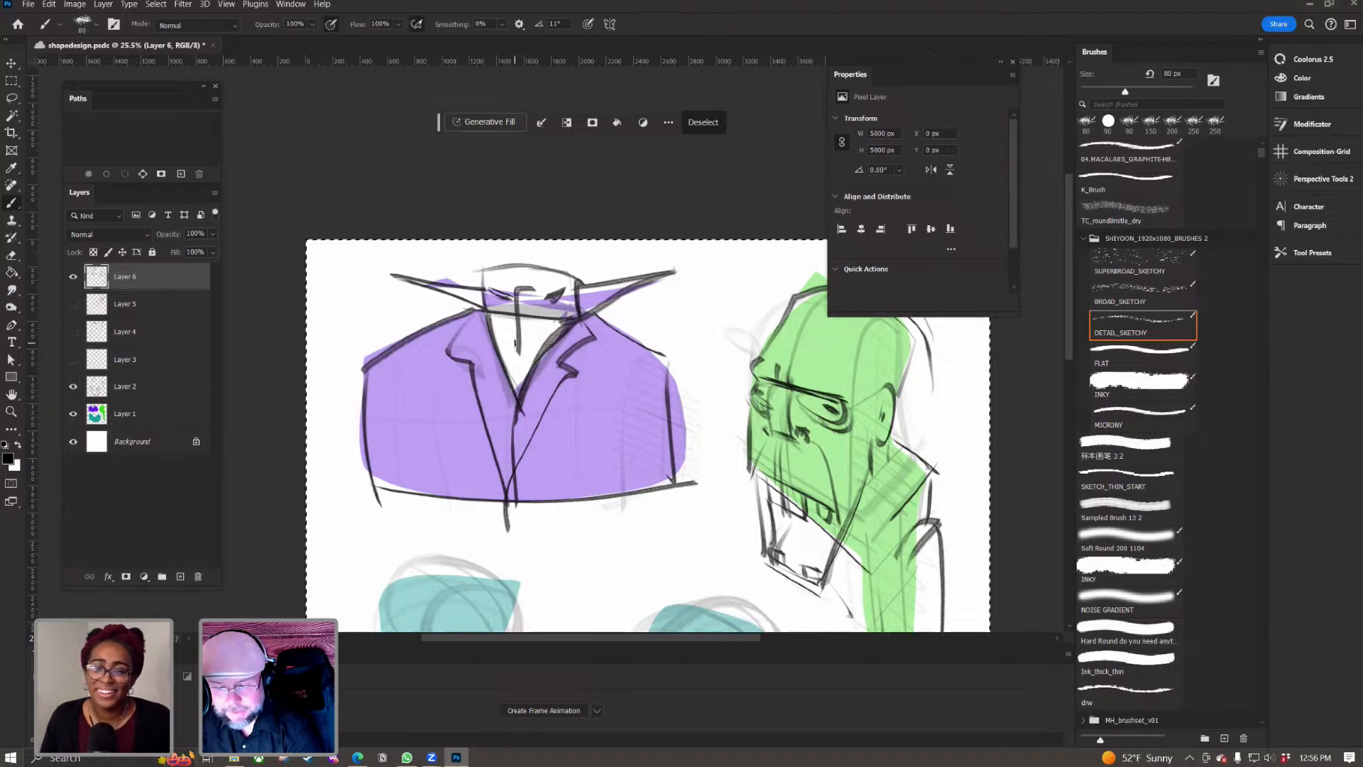
{"action": "key", "text": "ctrl+z"}
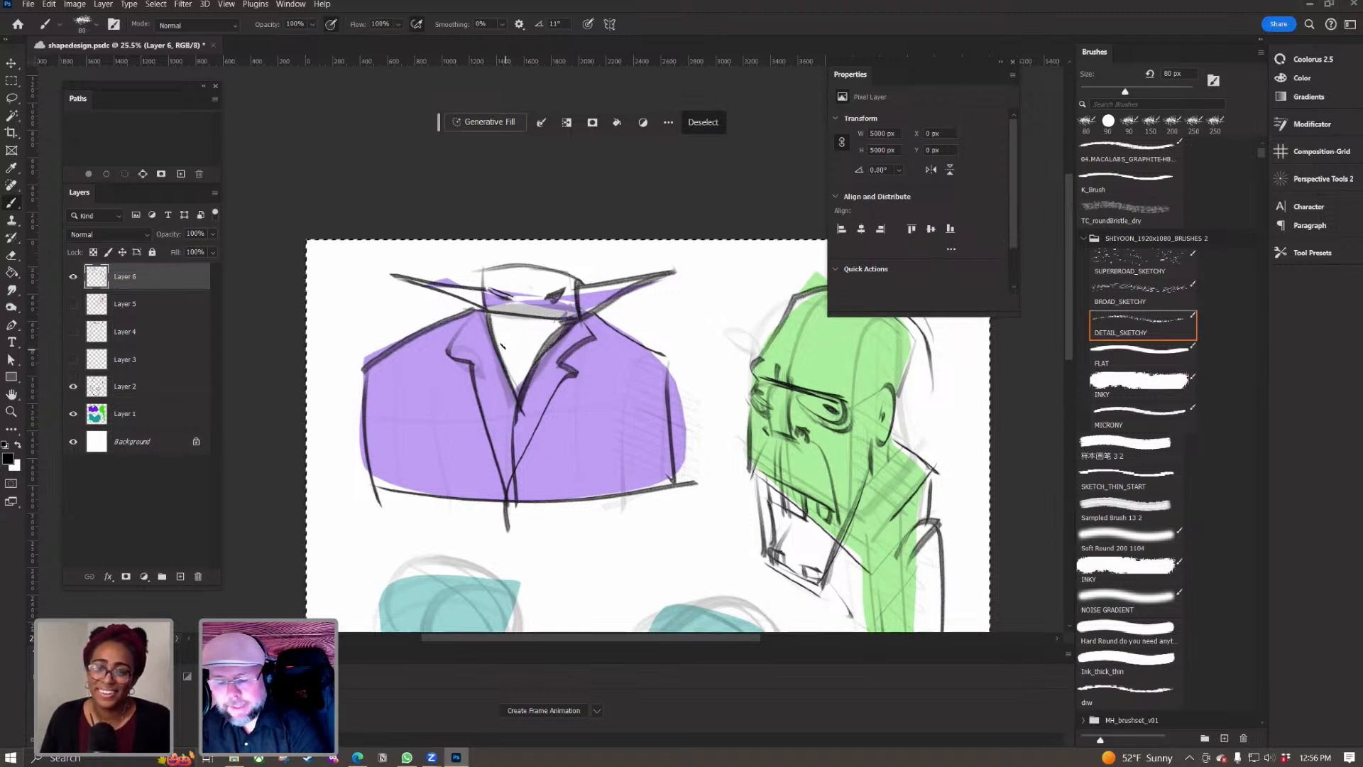
{"action": "left_click_drag", "start_coordinate": [488, 289], "coordinate": [514, 300]}
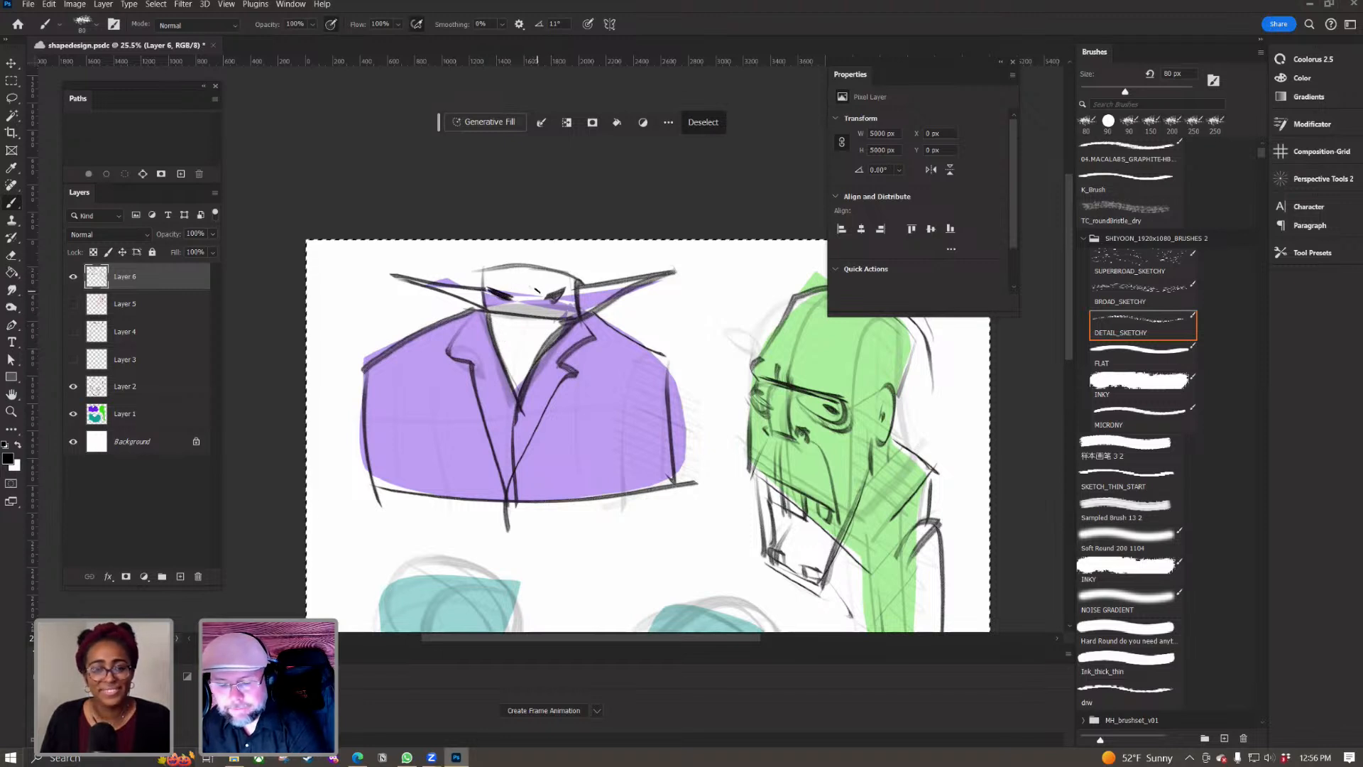
{"action": "key", "text": "e"}
{"action": "left_click_drag", "start_coordinate": [512, 314], "coordinate": [558, 315]}
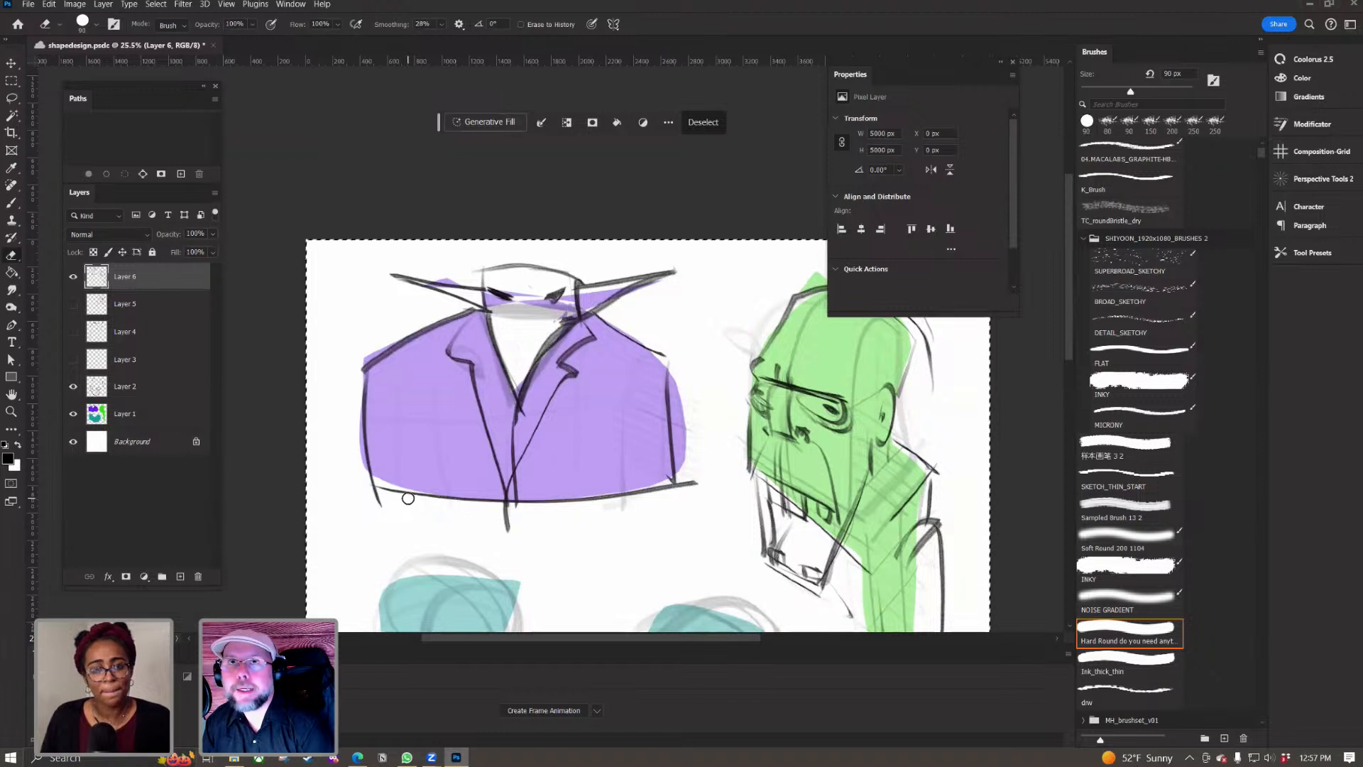
Step: Add a long nose, mouth and chin marks within the neckline, plus brow strokes across the forehead
{"action": "key", "text": "b"}
{"action": "left_click_drag", "start_coordinate": [519, 284], "coordinate": [520, 355]}
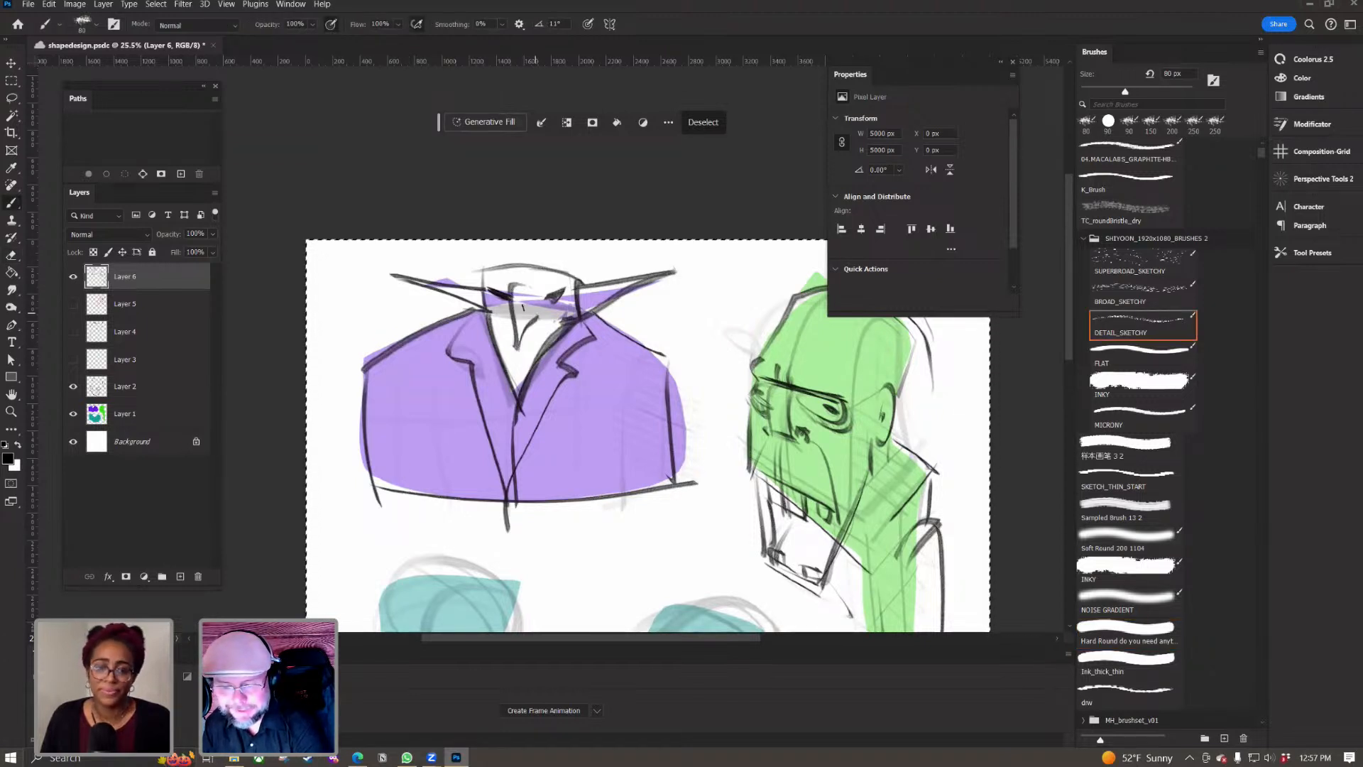
{"action": "mouse_move", "coordinate": [536, 306]}
{"action": "left_mouse_down"}
{"action": "mouse_move", "coordinate": [516, 362]}
{"action": "mouse_move", "coordinate": [527, 371]}
{"action": "left_mouse_up"}
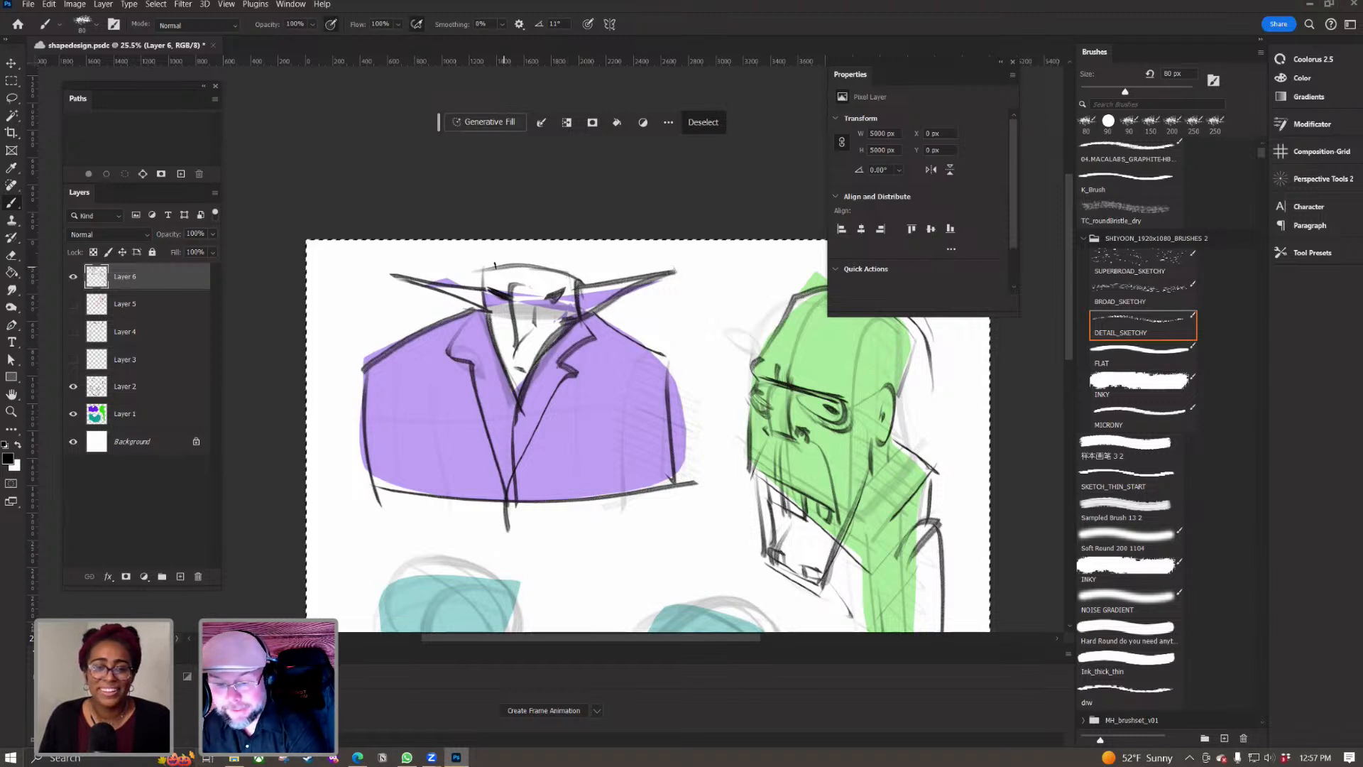
{"action": "mouse_move", "coordinate": [514, 275]}
{"action": "left_mouse_down"}
{"action": "mouse_move", "coordinate": [568, 279]}
{"action": "mouse_move", "coordinate": [527, 276]}
{"action": "left_mouse_up"}
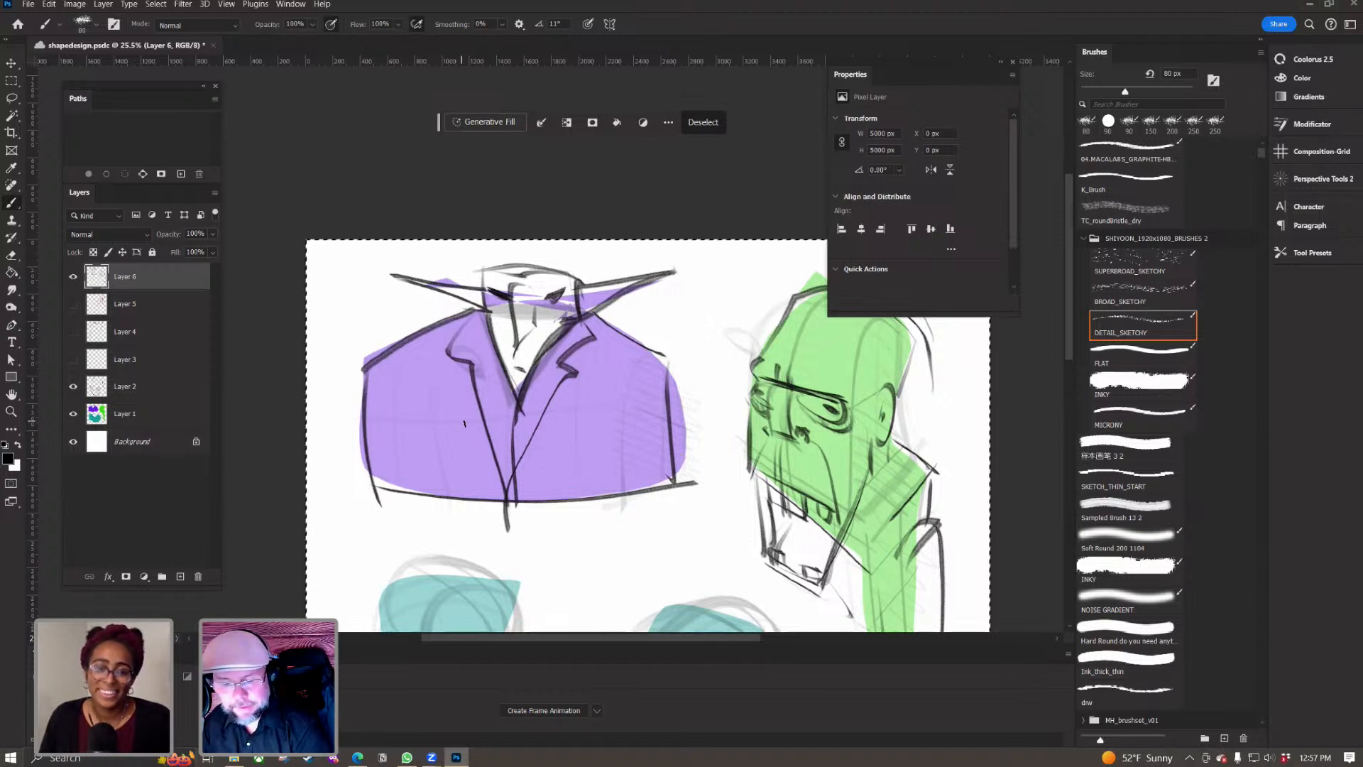
Step: Set the foreground colour to bright red
{"action": "left_click", "coordinate": [8, 458]}
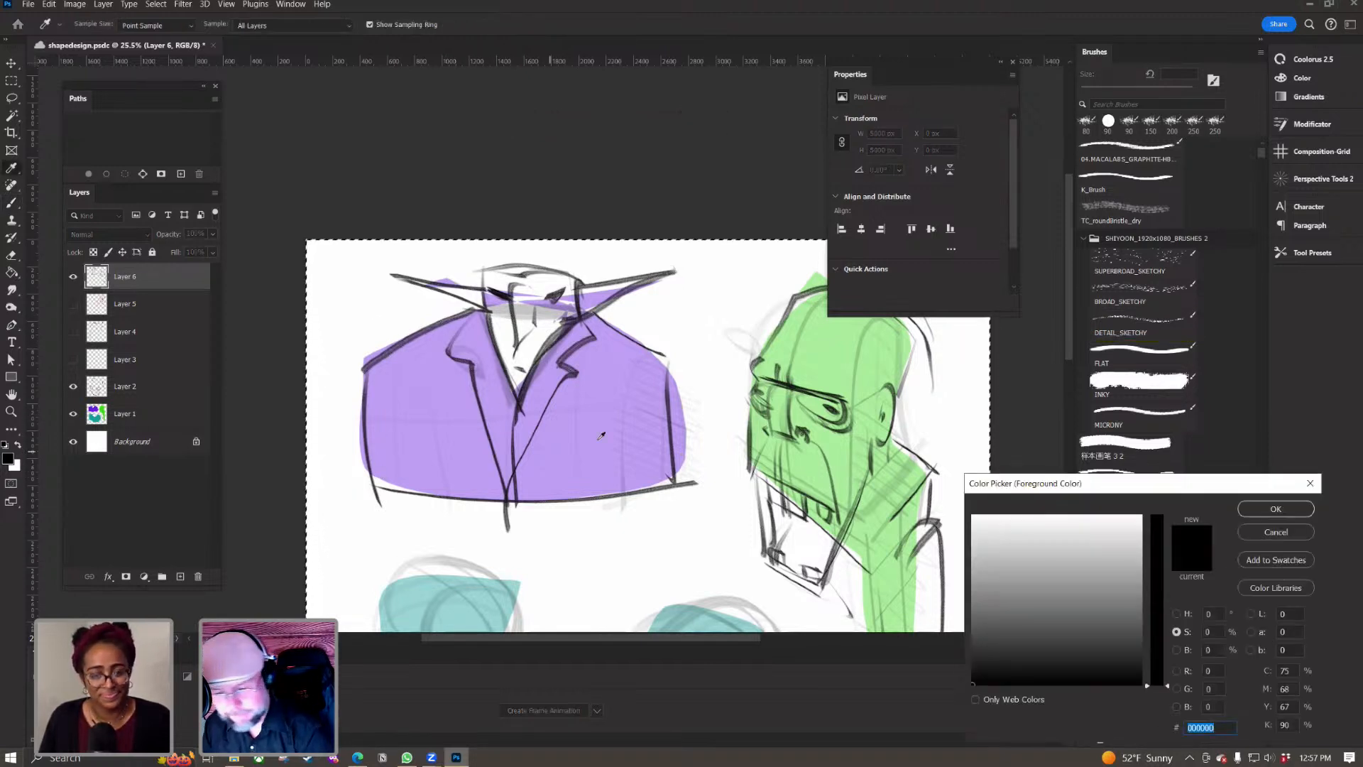
{"action": "left_click_drag", "start_coordinate": [1155, 574], "coordinate": [1157, 517]}
{"action": "left_click", "coordinate": [1139, 518]}
{"action": "left_click", "coordinate": [1276, 508]}
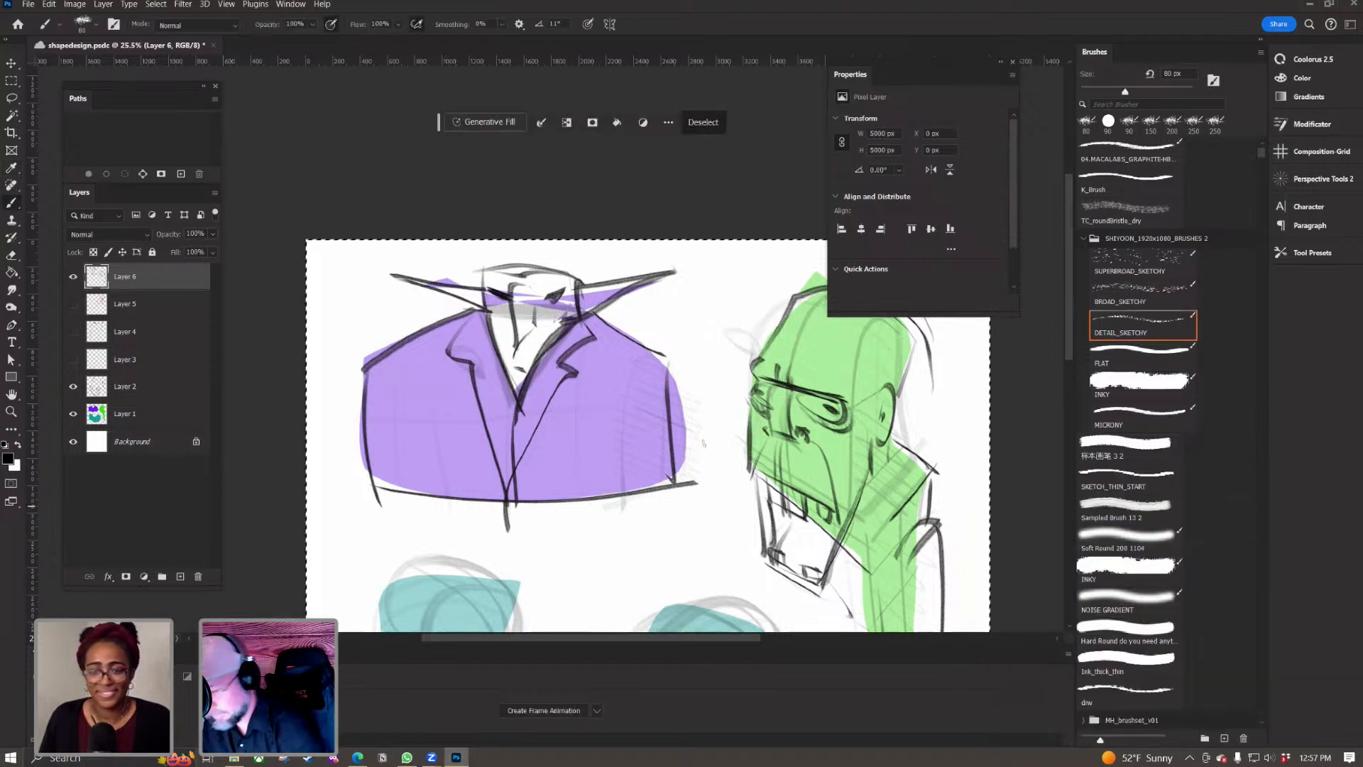
Step: Circle the purple figure's ear tips, eyes, lapel notches, neckline point and lower jacket seam in red
{"action": "left_click_drag", "start_coordinate": [673, 252], "coordinate": [656, 307]}
{"action": "left_click_drag", "start_coordinate": [565, 284], "coordinate": [488, 325]}
{"action": "mouse_move", "coordinate": [514, 355]}
{"action": "left_mouse_down"}
{"action": "mouse_move", "coordinate": [497, 416]}
{"action": "mouse_move", "coordinate": [546, 362]}
{"action": "left_mouse_up"}
{"action": "left_click_drag", "start_coordinate": [472, 340], "coordinate": [451, 387]}
{"action": "left_click_drag", "start_coordinate": [561, 373], "coordinate": [600, 355]}
{"action": "mouse_move", "coordinate": [495, 474]}
{"action": "left_mouse_down"}
{"action": "mouse_move", "coordinate": [545, 500]}
{"action": "mouse_move", "coordinate": [503, 472]}
{"action": "left_mouse_up"}
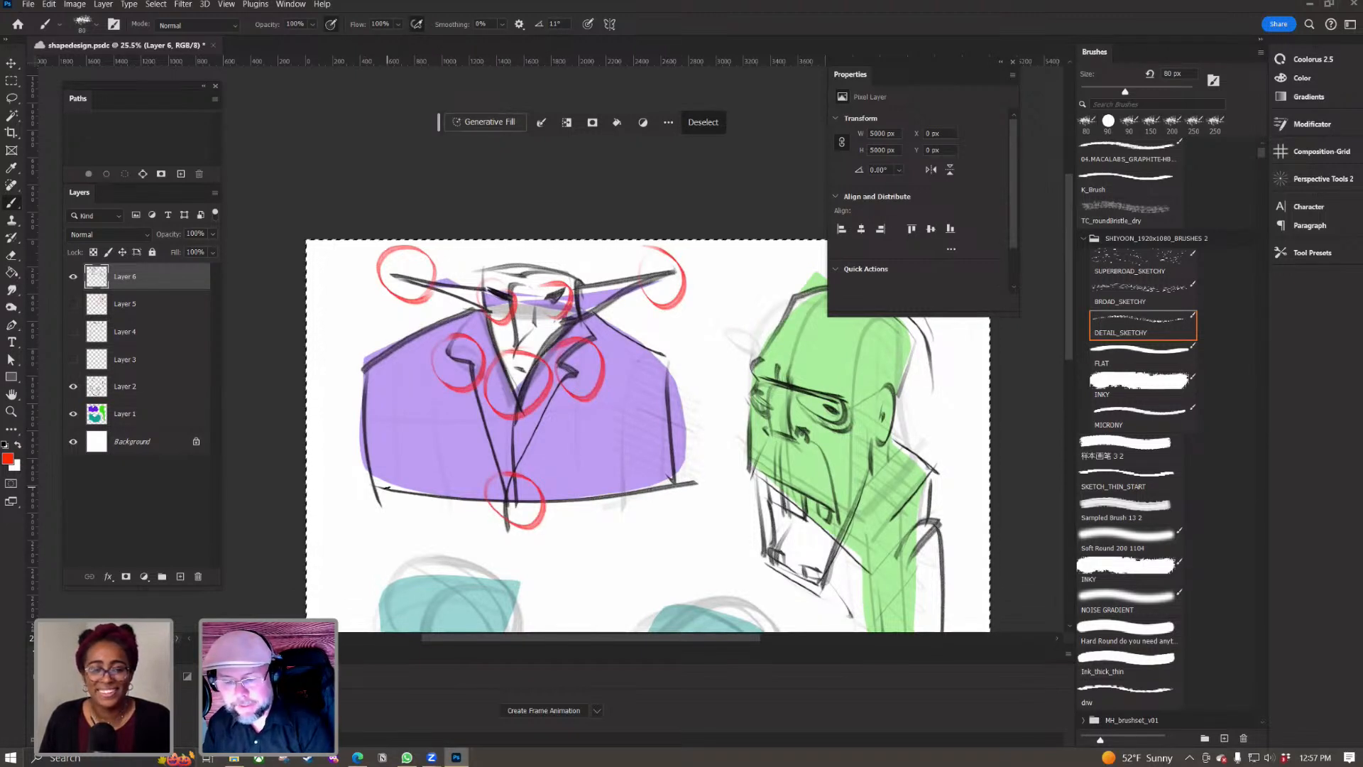
Step: Undo the red circles around the purple figure's details
{"action": "key", "text": "ctrl+z"}
{"action": "key", "text": "ctrl+z"}
{"action": "key", "text": "ctrl+z"}
{"action": "key", "text": "ctrl+z"}
{"action": "key", "text": "ctrl+z"}
{"action": "key", "text": "ctrl+z"}
{"action": "key", "text": "ctrl+z"}
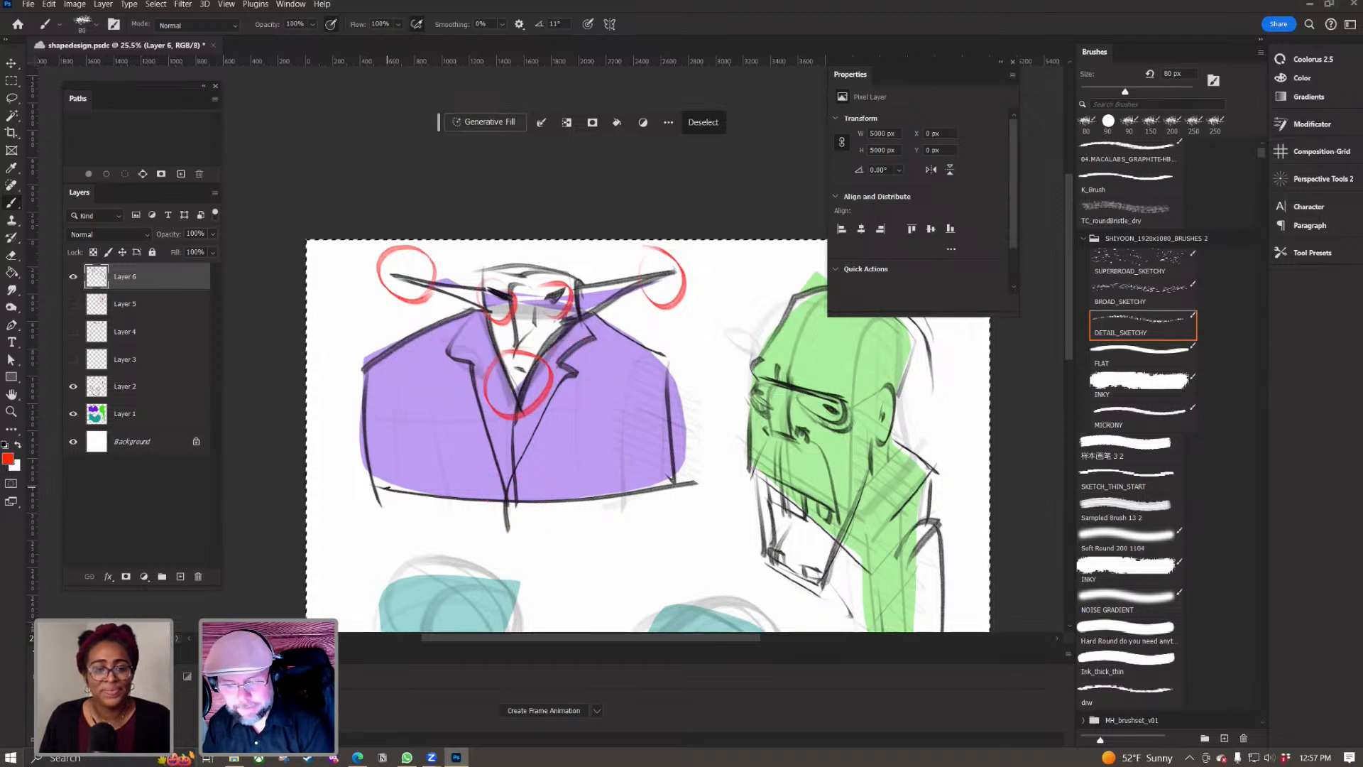
{"action": "key", "text": "ctrl+z"}
{"action": "key", "text": "ctrl+z"}
{"action": "key", "text": "ctrl+z"}
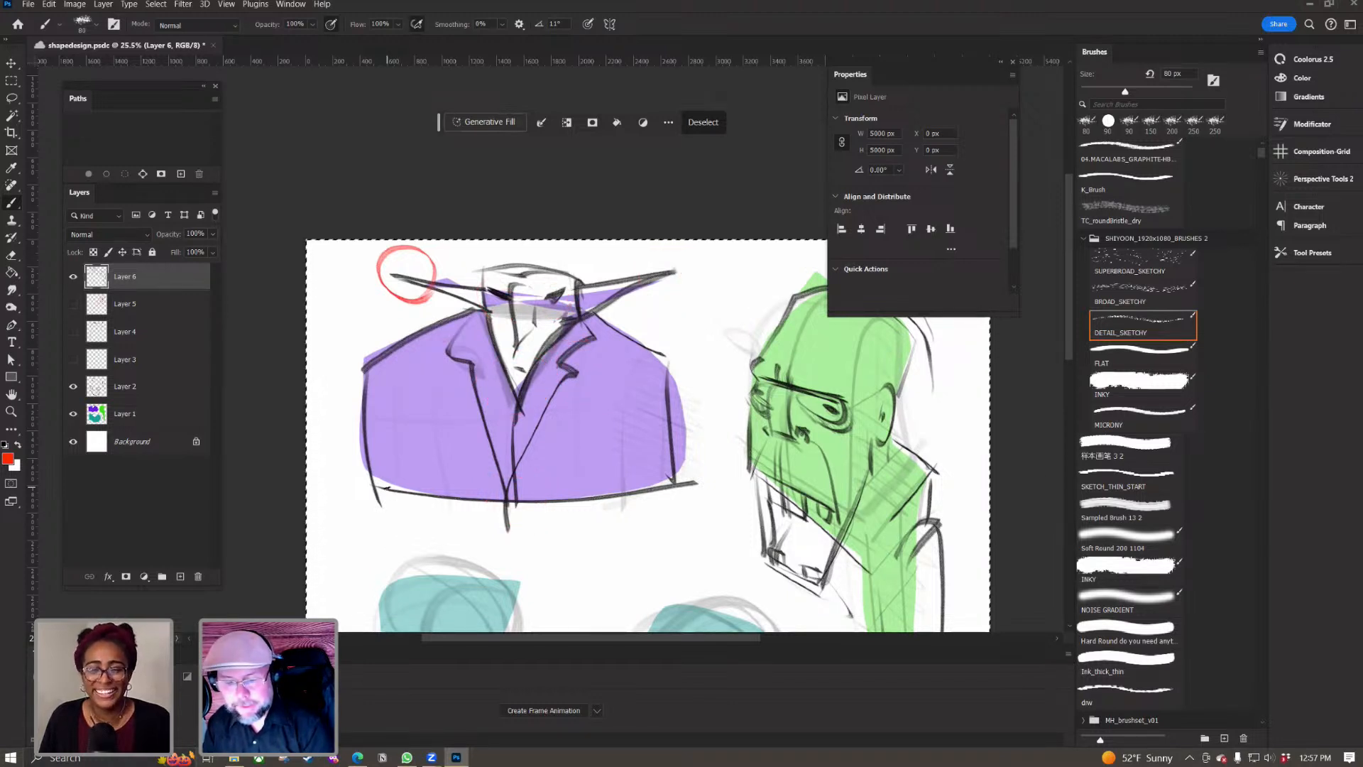
Step: Add a small red mark inside the purple jacket's neckline, just above the point where the lapels meet
{"action": "left_click_drag", "start_coordinate": [478, 420], "coordinate": [404, 315]}
{"action": "left_click_drag", "start_coordinate": [389, 475], "coordinate": [452, 453]}
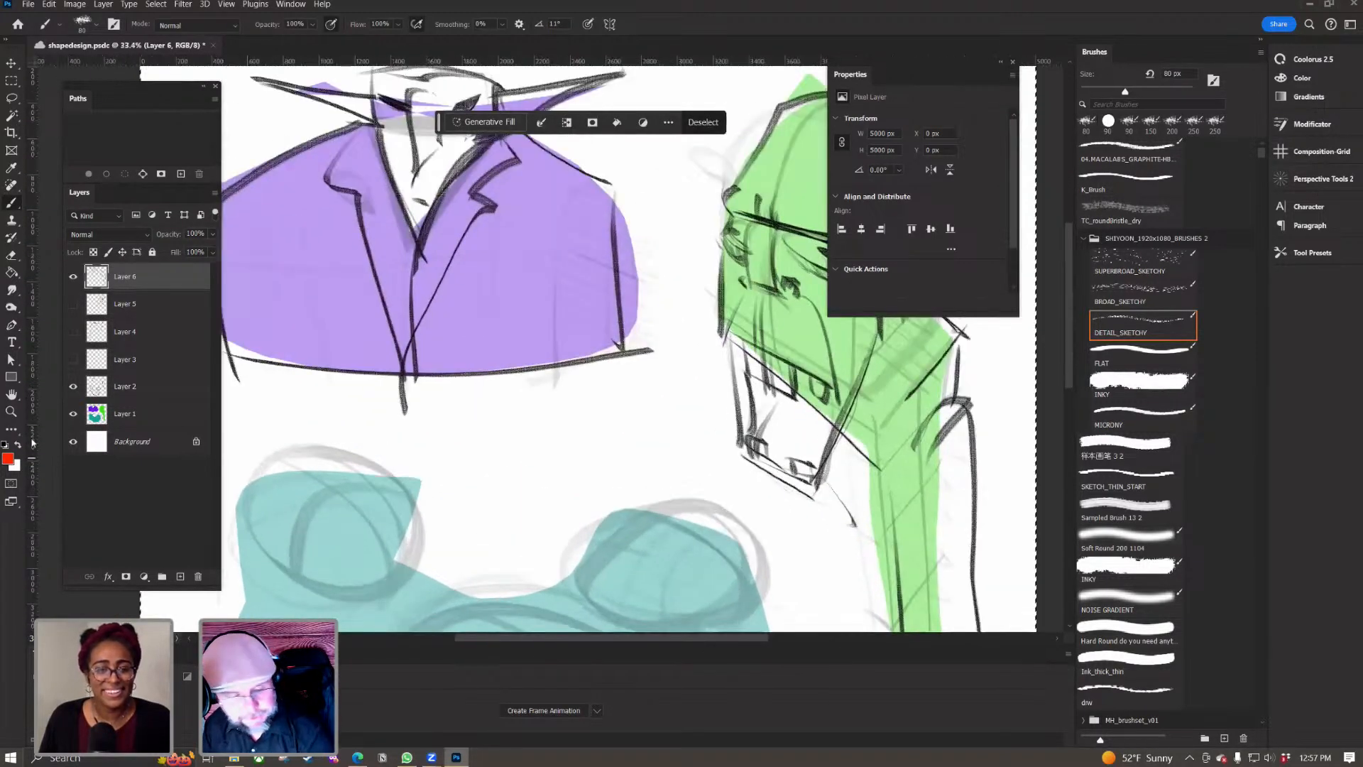
{"action": "left_click_drag", "start_coordinate": [421, 204], "coordinate": [413, 216]}
{"action": "mouse_move", "coordinate": [412, 539]}
{"action": "left_mouse_down"}
{"action": "mouse_move", "coordinate": [536, 589]}
{"action": "mouse_move", "coordinate": [407, 552]}
{"action": "mouse_move", "coordinate": [402, 302]}
{"action": "mouse_move", "coordinate": [400, 364]}
{"action": "left_mouse_up"}
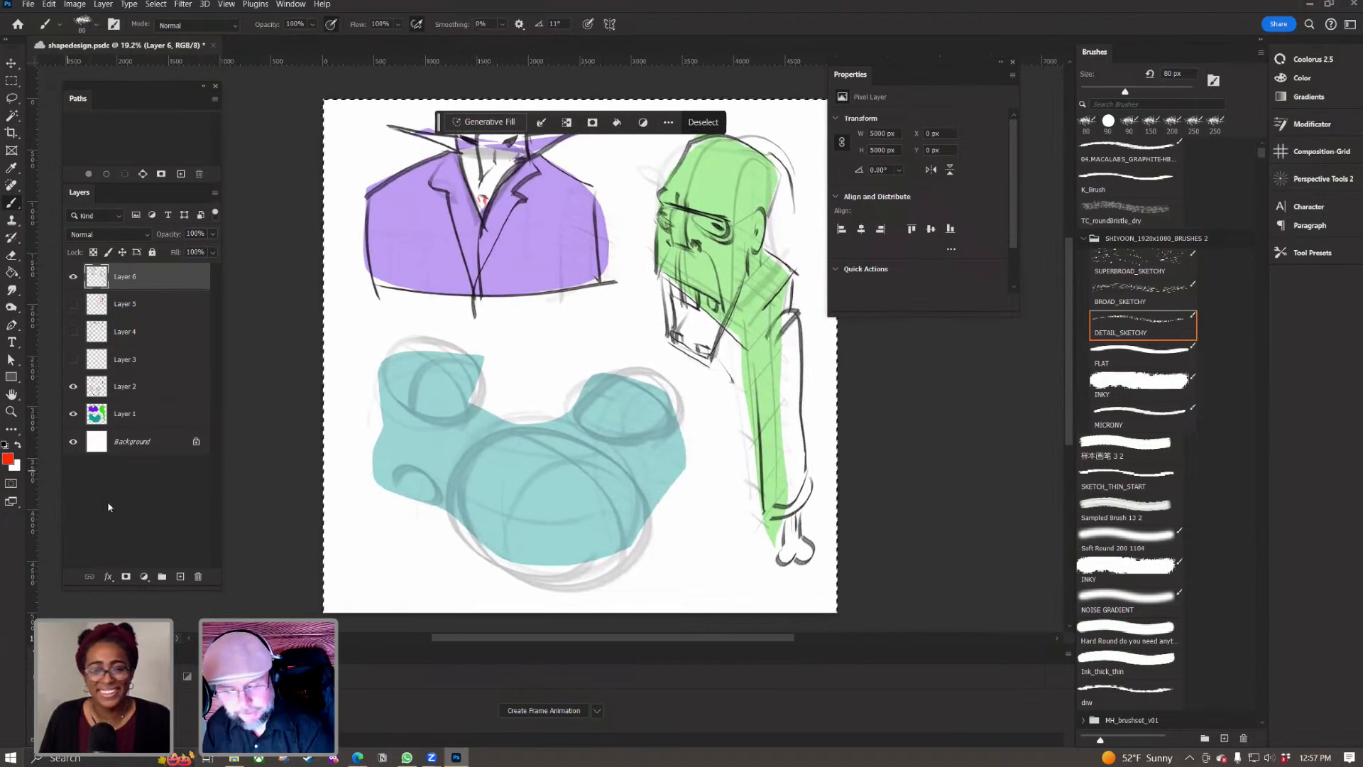
Step: Restore black as the foreground colour and ink the teal shape's upper edge as a curved back with two raised arms
{"action": "left_click", "coordinate": [5, 443]}
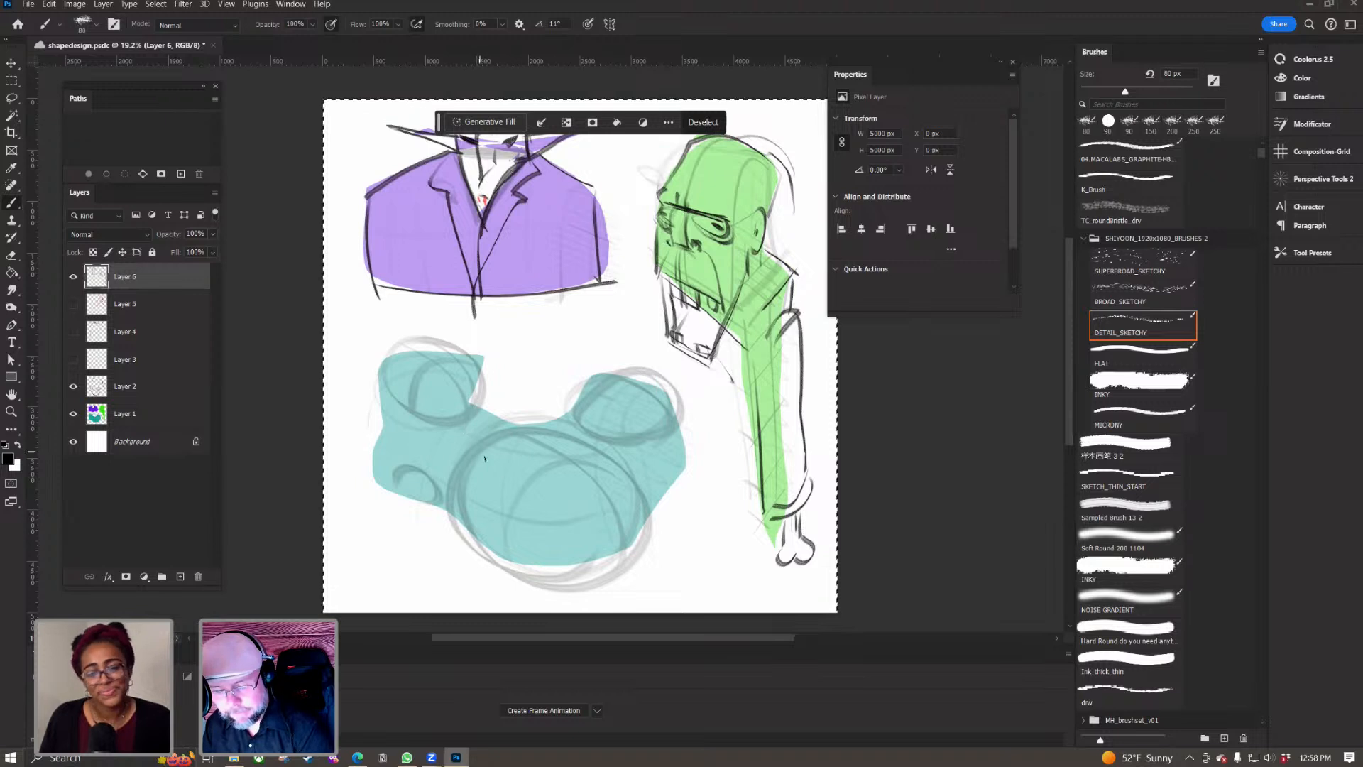
{"action": "left_click_drag", "start_coordinate": [471, 409], "coordinate": [616, 552]}
{"action": "key", "text": "ctrl+z"}
{"action": "left_click_drag", "start_coordinate": [471, 403], "coordinate": [625, 533]}
{"action": "mouse_move", "coordinate": [550, 426]}
{"action": "left_mouse_down"}
{"action": "mouse_move", "coordinate": [593, 394]}
{"action": "mouse_move", "coordinate": [695, 423]}
{"action": "left_mouse_up"}
{"action": "mouse_move", "coordinate": [468, 401]}
{"action": "left_mouse_down"}
{"action": "mouse_move", "coordinate": [460, 345]}
{"action": "mouse_move", "coordinate": [372, 430]}
{"action": "left_mouse_up"}
{"action": "key", "text": "ctrl+z"}
{"action": "mouse_move", "coordinate": [469, 403]}
{"action": "left_mouse_down"}
{"action": "mouse_move", "coordinate": [370, 395]}
{"action": "mouse_move", "coordinate": [372, 502]}
{"action": "left_mouse_up"}
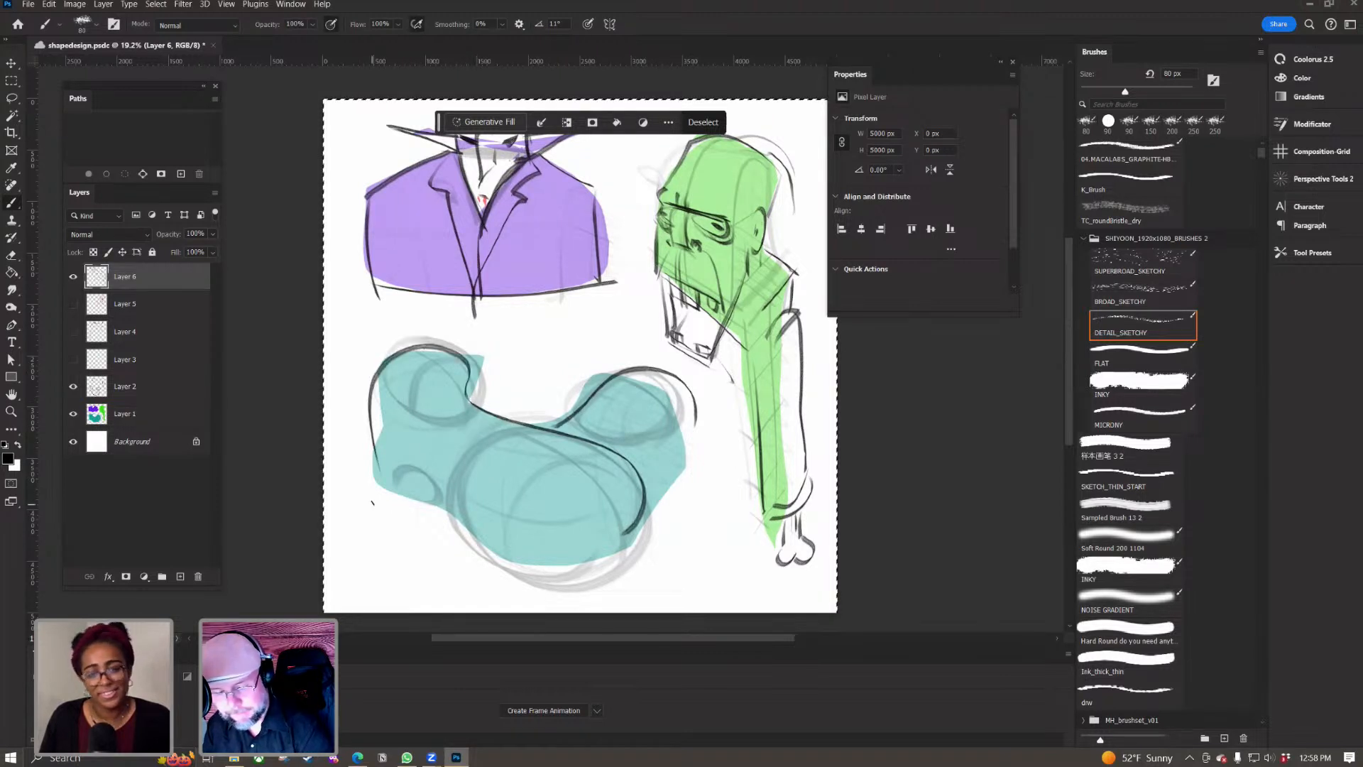
Step: Outline the teal creature's rounded head and lower belly, and draw a round mouth with two small eyes
{"action": "mouse_move", "coordinate": [545, 427]}
{"action": "left_mouse_down"}
{"action": "mouse_move", "coordinate": [479, 482]}
{"action": "mouse_move", "coordinate": [488, 463]}
{"action": "mouse_move", "coordinate": [479, 490]}
{"action": "left_mouse_up"}
{"action": "mouse_move", "coordinate": [384, 482]}
{"action": "left_mouse_down"}
{"action": "mouse_move", "coordinate": [643, 529]}
{"action": "mouse_move", "coordinate": [688, 375]}
{"action": "left_mouse_up"}
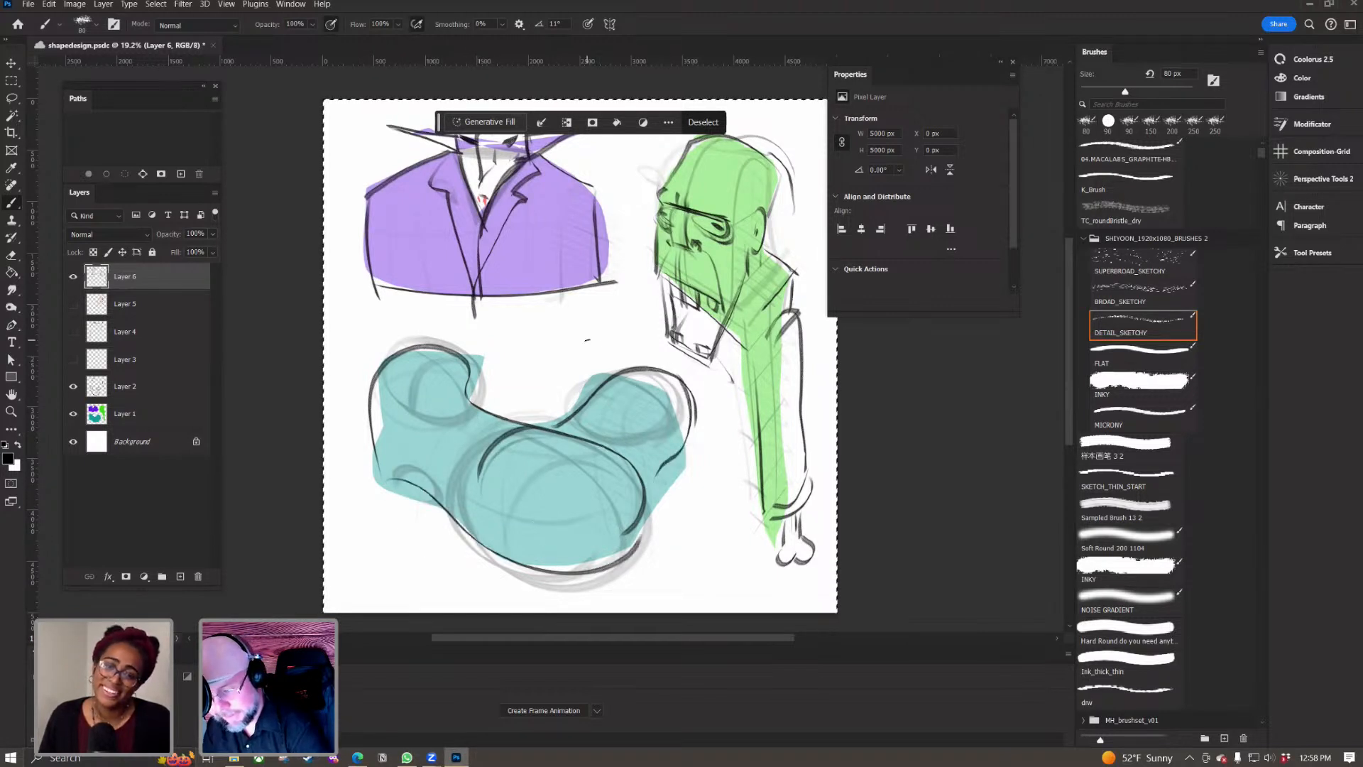
{"action": "mouse_move", "coordinate": [616, 524]}
{"action": "left_mouse_down"}
{"action": "mouse_move", "coordinate": [587, 542]}
{"action": "mouse_move", "coordinate": [625, 522]}
{"action": "left_mouse_up"}
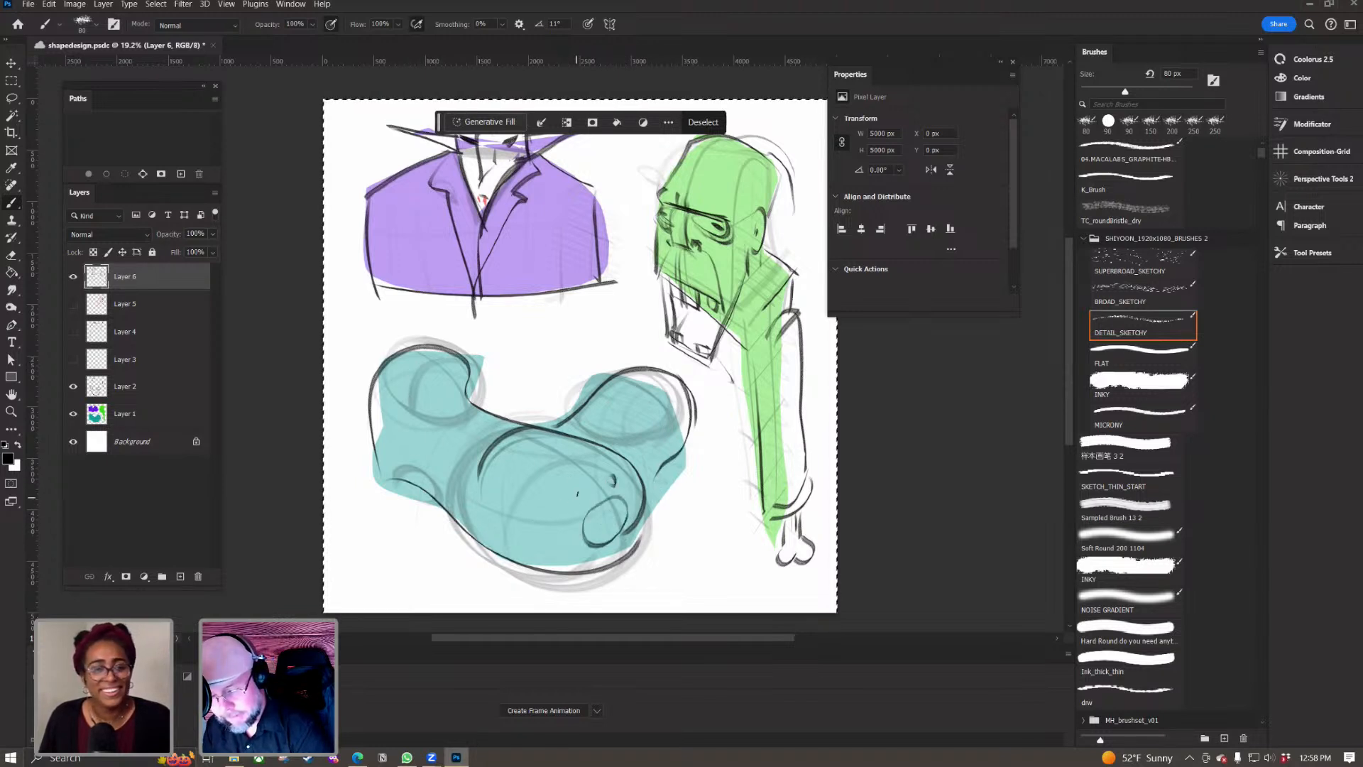
{"action": "mouse_move", "coordinate": [612, 467]}
{"action": "left_mouse_down"}
{"action": "mouse_move", "coordinate": [611, 487]}
{"action": "mouse_move", "coordinate": [560, 513]}
{"action": "mouse_move", "coordinate": [576, 504]}
{"action": "mouse_move", "coordinate": [589, 549]}
{"action": "left_mouse_up"}
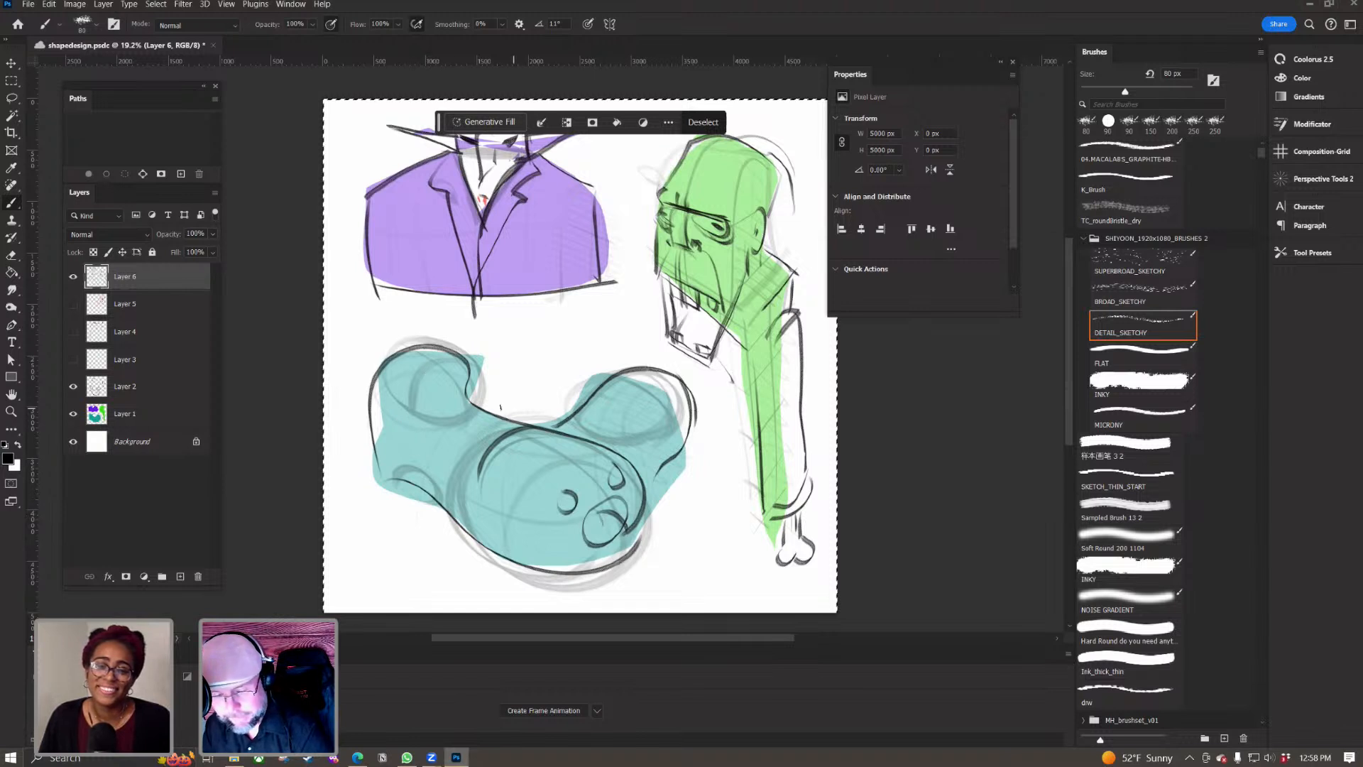
Step: Draw short rounded fingers along the tops of the teal creature's two raised arms
{"action": "left_click_drag", "start_coordinate": [683, 383], "coordinate": [702, 379]}
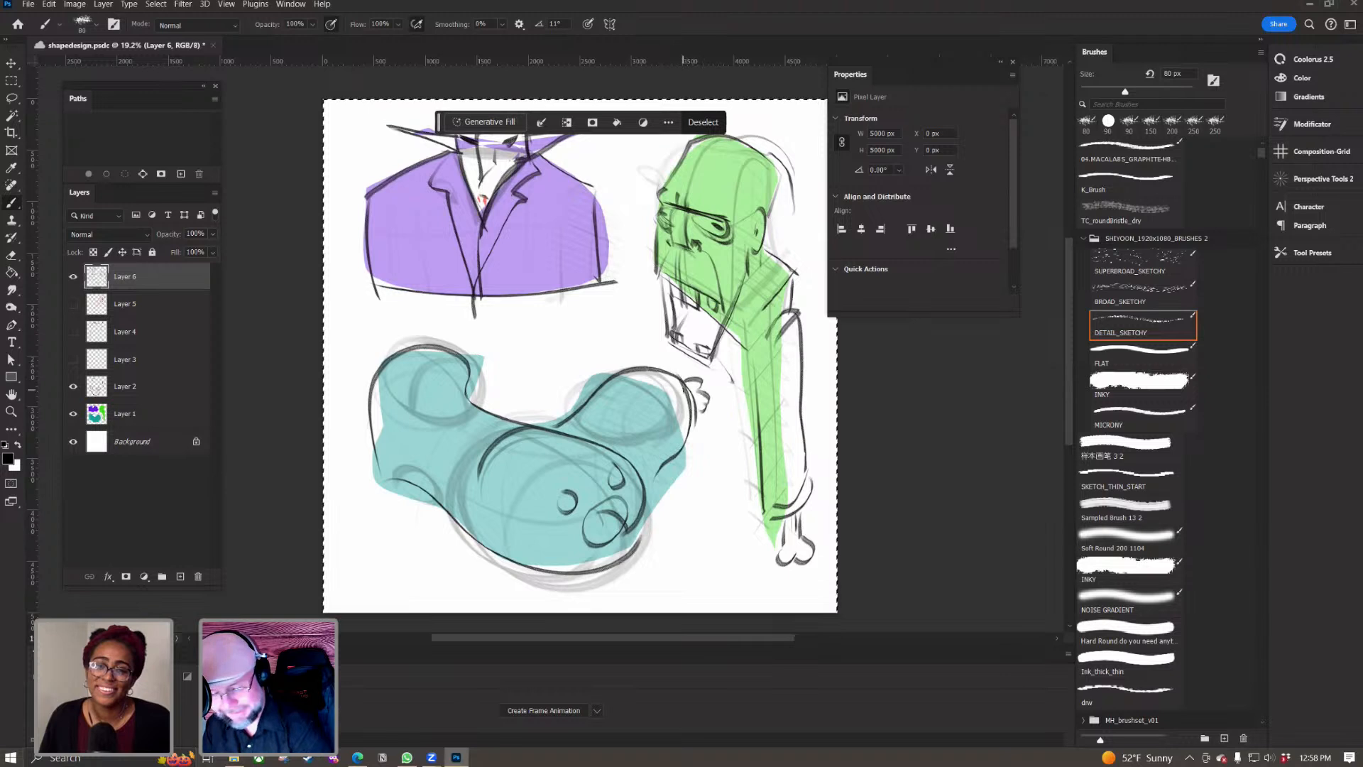
{"action": "mouse_move", "coordinate": [658, 339]}
{"action": "left_mouse_down"}
{"action": "mouse_move", "coordinate": [653, 366]}
{"action": "mouse_move", "coordinate": [682, 377]}
{"action": "left_mouse_up"}
{"action": "mouse_move", "coordinate": [392, 351]}
{"action": "left_mouse_down"}
{"action": "mouse_move", "coordinate": [406, 331]}
{"action": "mouse_move", "coordinate": [451, 336]}
{"action": "mouse_move", "coordinate": [465, 357]}
{"action": "left_mouse_up"}
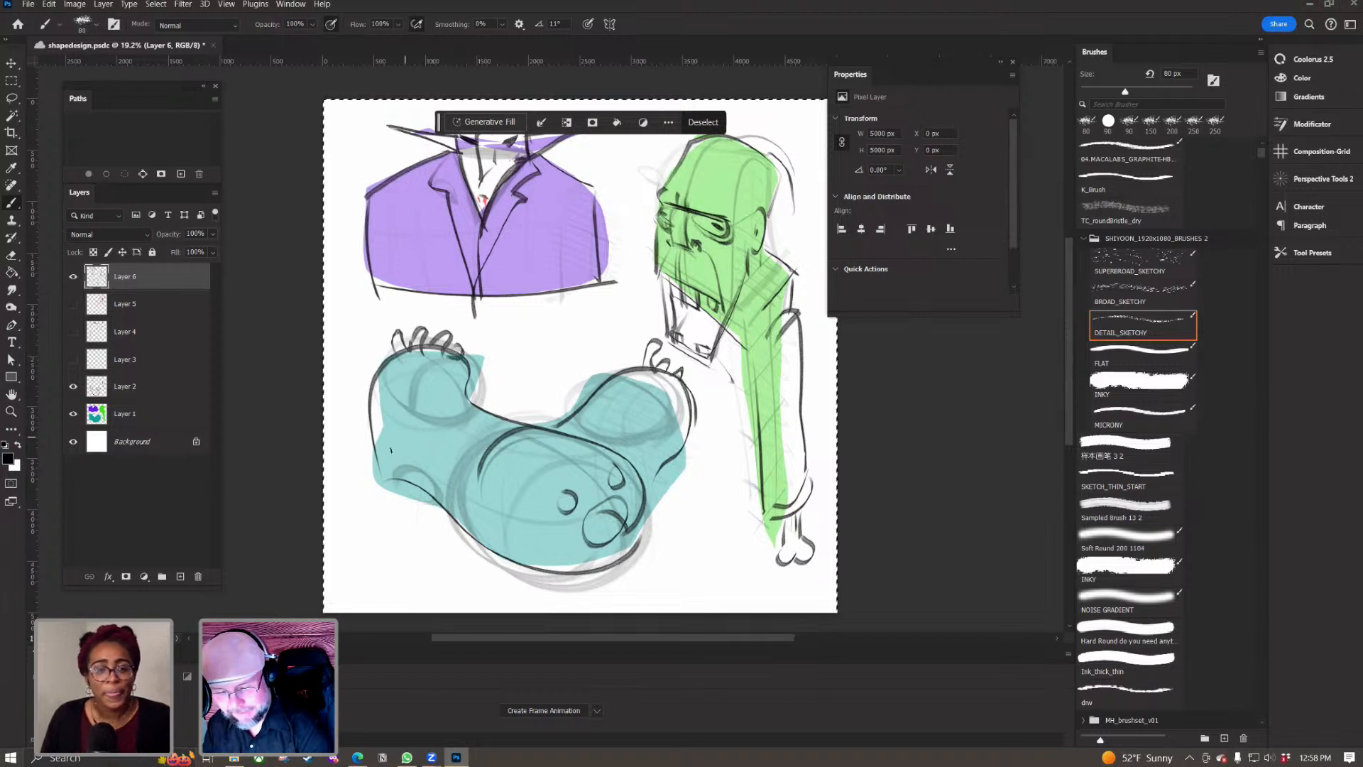
Step: Ink the underside of the teal creature's left arm into the belly, and darken the eyes and upper mouth
{"action": "left_click_drag", "start_coordinate": [384, 465], "coordinate": [442, 497]}
{"action": "key", "text": "ctrl+z"}
{"action": "mouse_move", "coordinate": [374, 435]}
{"action": "left_mouse_down"}
{"action": "mouse_move", "coordinate": [469, 531]}
{"action": "mouse_move", "coordinate": [538, 566]}
{"action": "left_mouse_up"}
{"action": "mouse_move", "coordinate": [562, 495]}
{"action": "left_mouse_down"}
{"action": "mouse_move", "coordinate": [573, 509]}
{"action": "mouse_move", "coordinate": [615, 477]}
{"action": "mouse_move", "coordinate": [605, 511]}
{"action": "mouse_move", "coordinate": [629, 517]}
{"action": "mouse_move", "coordinate": [604, 514]}
{"action": "left_mouse_up"}
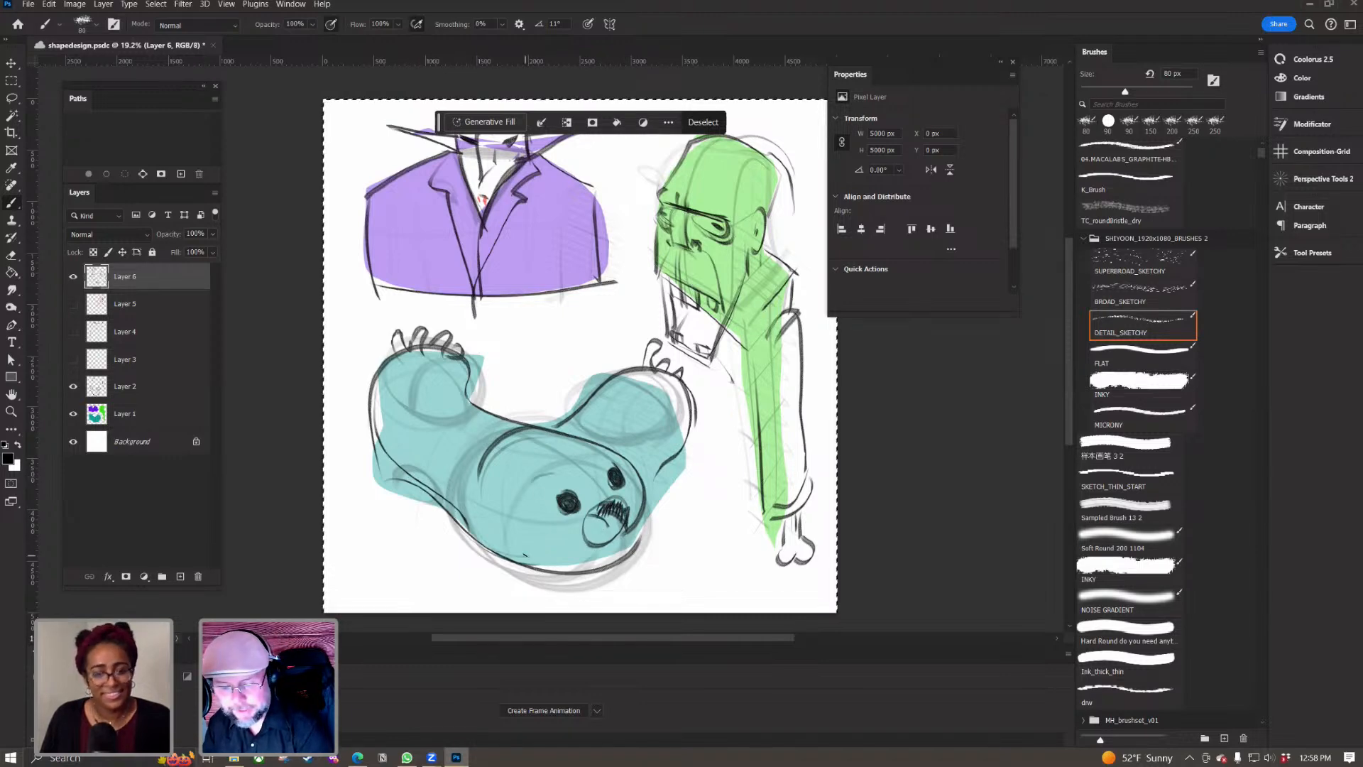
Step: Draw two legs running from the teal creature's belly down to the lower canvas edge
{"action": "left_click_drag", "start_coordinate": [423, 528], "coordinate": [357, 538]}
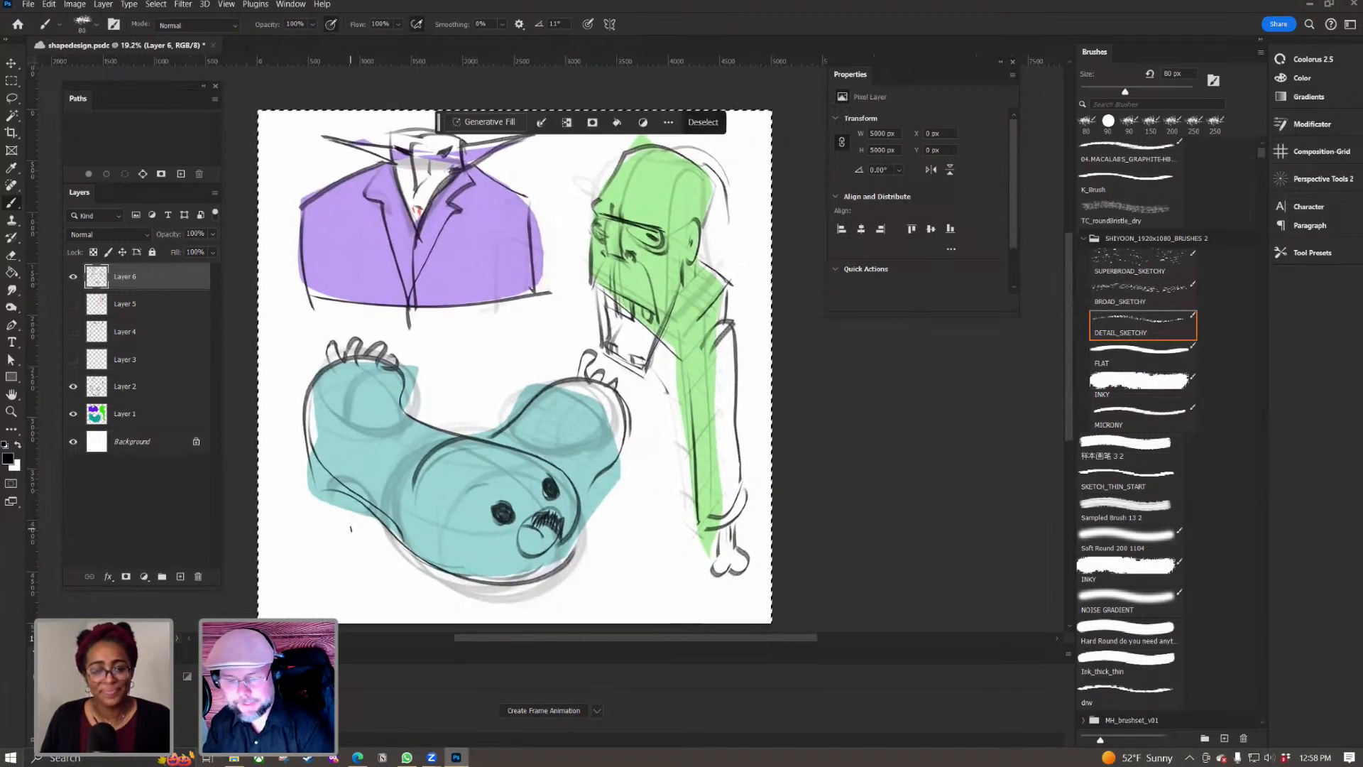
{"action": "left_click_drag", "start_coordinate": [356, 284], "coordinate": [398, 369]}
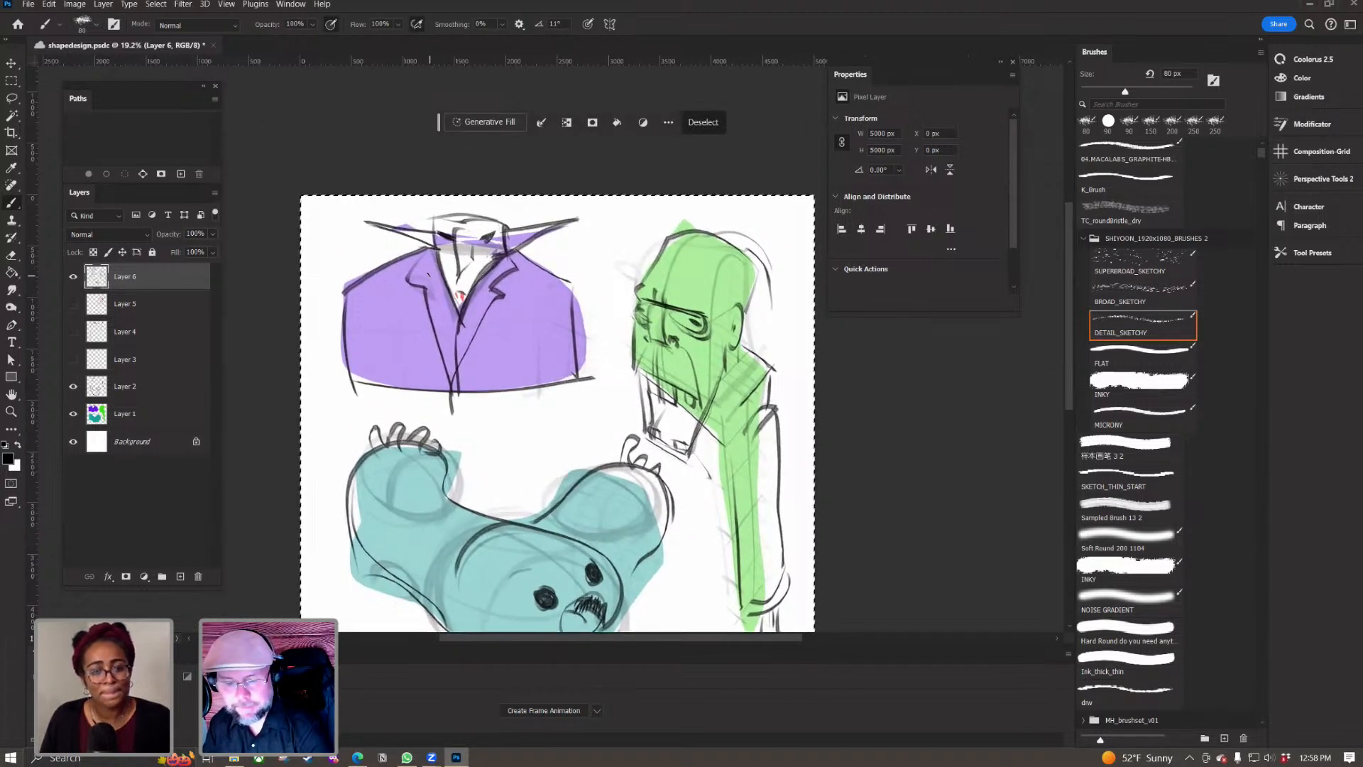
{"action": "left_click_drag", "start_coordinate": [646, 422], "coordinate": [584, 382]}
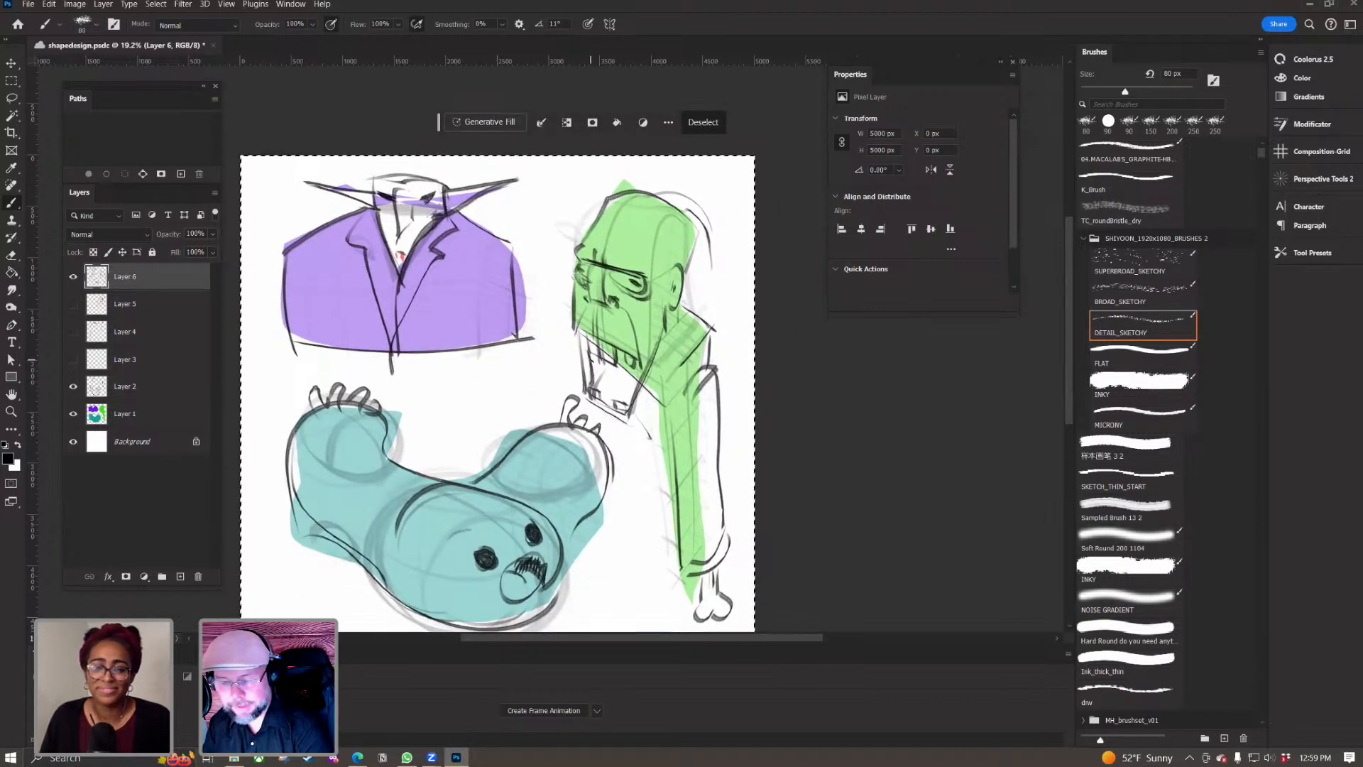
{"action": "left_click_drag", "start_coordinate": [492, 528], "coordinate": [478, 492]}
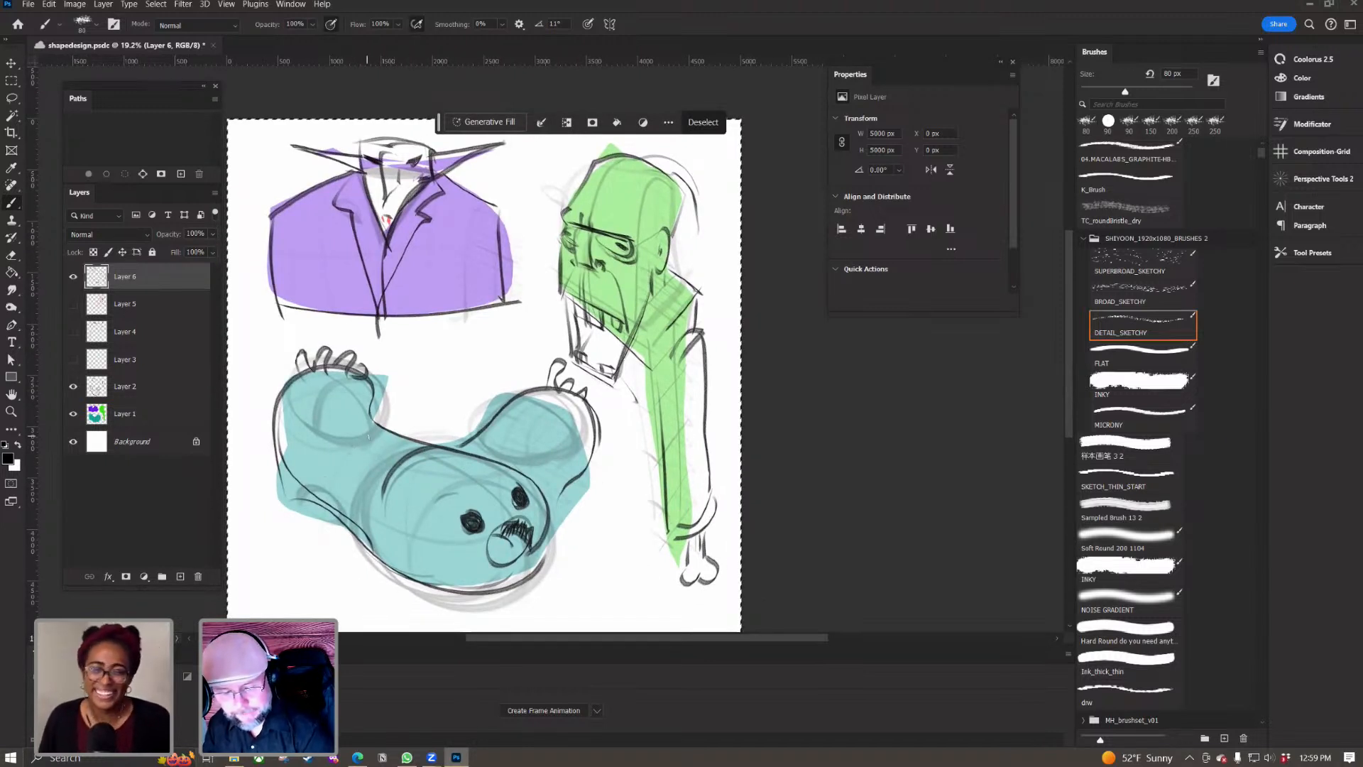
{"action": "left_click_drag", "start_coordinate": [331, 524], "coordinate": [367, 631]}
{"action": "left_click_drag", "start_coordinate": [448, 586], "coordinate": [481, 631]}
{"action": "left_click_drag", "start_coordinate": [364, 608], "coordinate": [351, 524]}
{"action": "left_click_drag", "start_coordinate": [458, 512], "coordinate": [483, 548]}
{"action": "left_click_drag", "start_coordinate": [325, 449], "coordinate": [347, 547]}
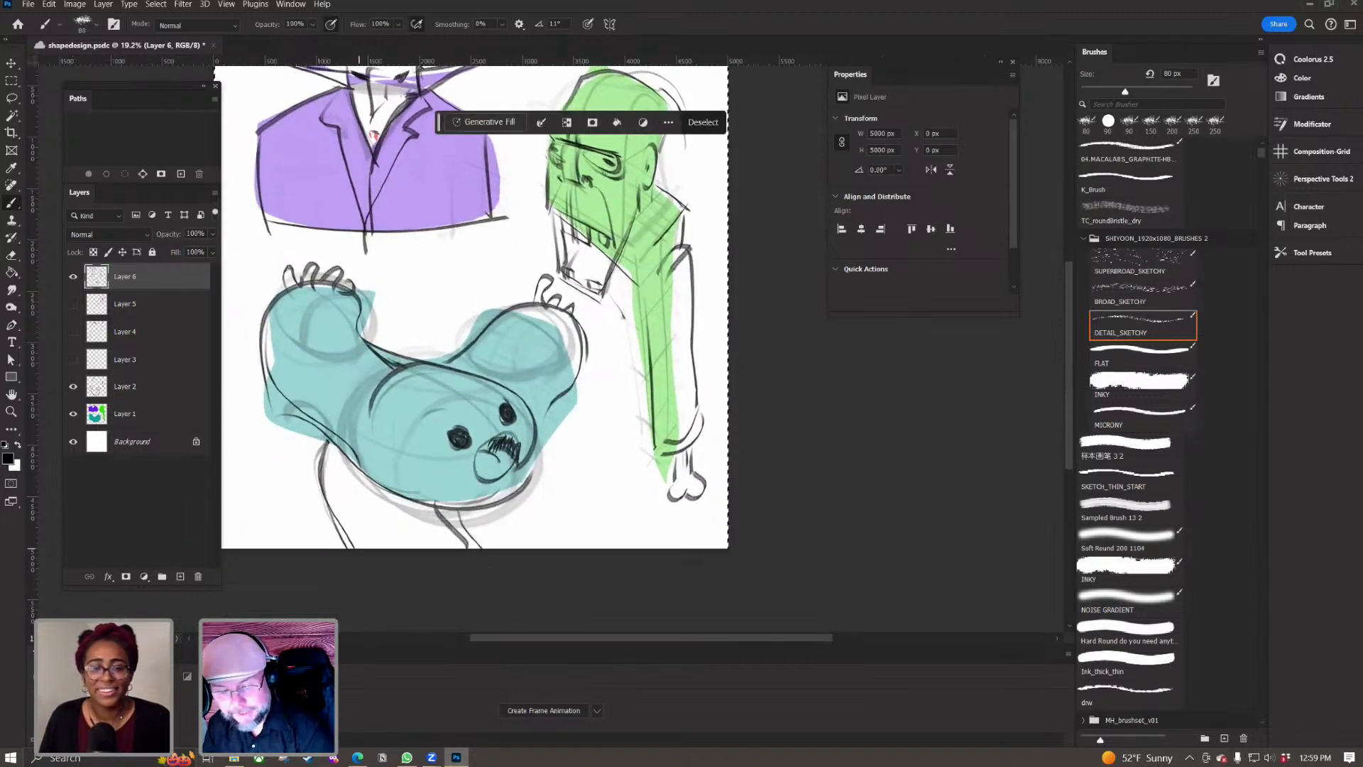
Step: Reinforce the teal creature's shoulder and leg lines, and add the outer edge of the right leg
{"action": "mouse_move", "coordinate": [375, 347]}
{"action": "left_mouse_down"}
{"action": "mouse_move", "coordinate": [479, 332]}
{"action": "mouse_move", "coordinate": [578, 348]}
{"action": "mouse_move", "coordinate": [550, 407]}
{"action": "left_mouse_up"}
{"action": "mouse_move", "coordinate": [339, 580]}
{"action": "left_mouse_down"}
{"action": "mouse_move", "coordinate": [364, 632]}
{"action": "mouse_move", "coordinate": [375, 615]}
{"action": "left_mouse_up"}
{"action": "left_click_drag", "start_coordinate": [522, 584], "coordinate": [542, 623]}
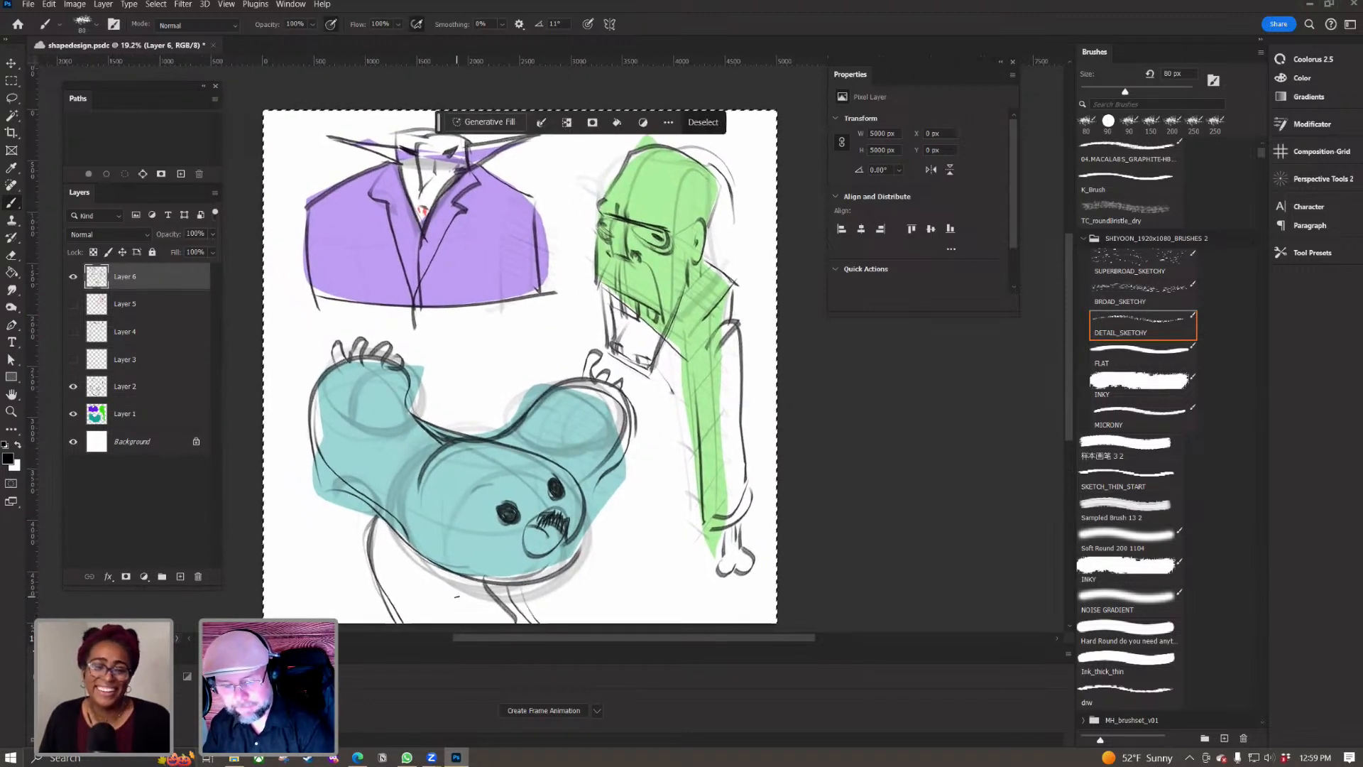
{"action": "left_click_drag", "start_coordinate": [576, 560], "coordinate": [570, 623]}
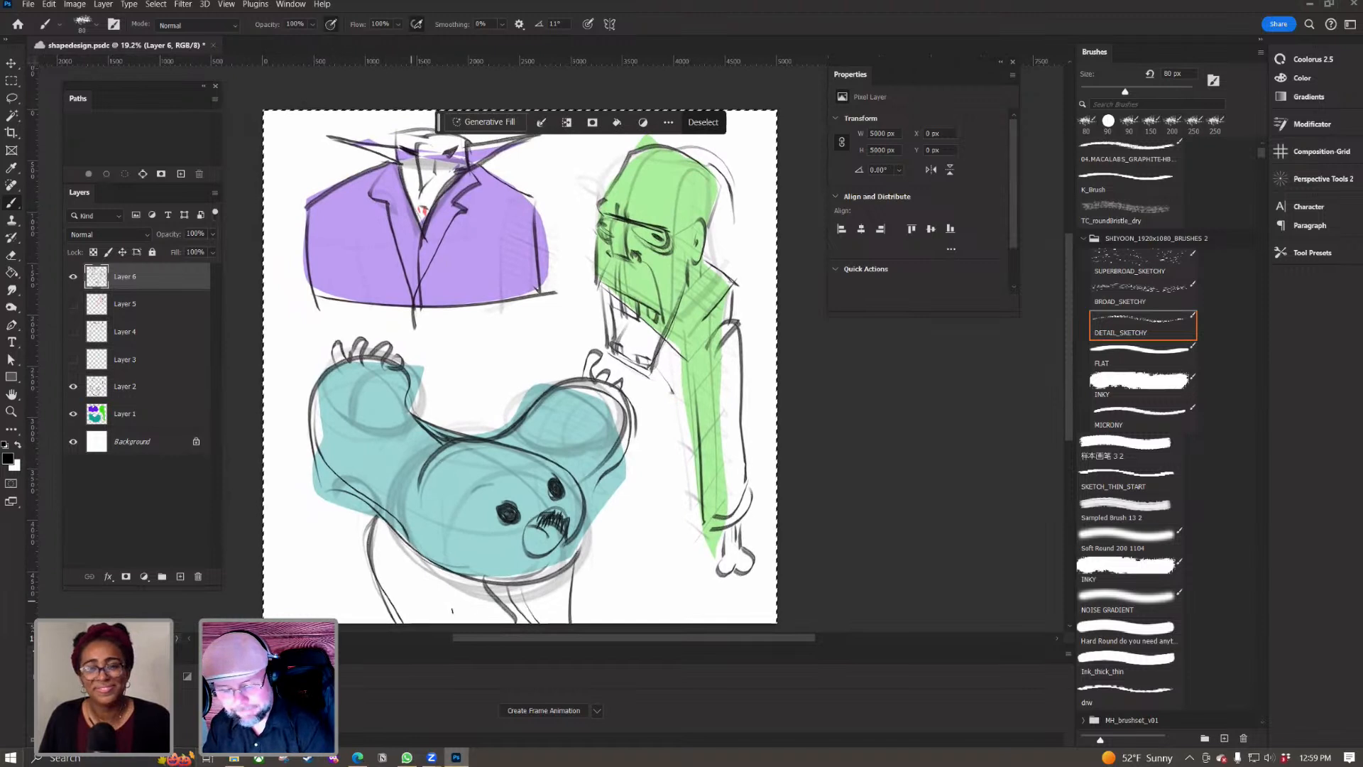
Step: Erase the belly outline and overlapping lines where the teal creature's body meets its legs
{"action": "key", "text": "e"}
{"action": "mouse_move", "coordinate": [568, 561]}
{"action": "left_mouse_down"}
{"action": "mouse_move", "coordinate": [528, 588]}
{"action": "mouse_move", "coordinate": [504, 581]}
{"action": "mouse_move", "coordinate": [526, 616]}
{"action": "mouse_move", "coordinate": [408, 548]}
{"action": "mouse_move", "coordinate": [459, 573]}
{"action": "mouse_move", "coordinate": [532, 572]}
{"action": "mouse_move", "coordinate": [576, 602]}
{"action": "left_mouse_up"}
{"action": "key", "text": "b"}
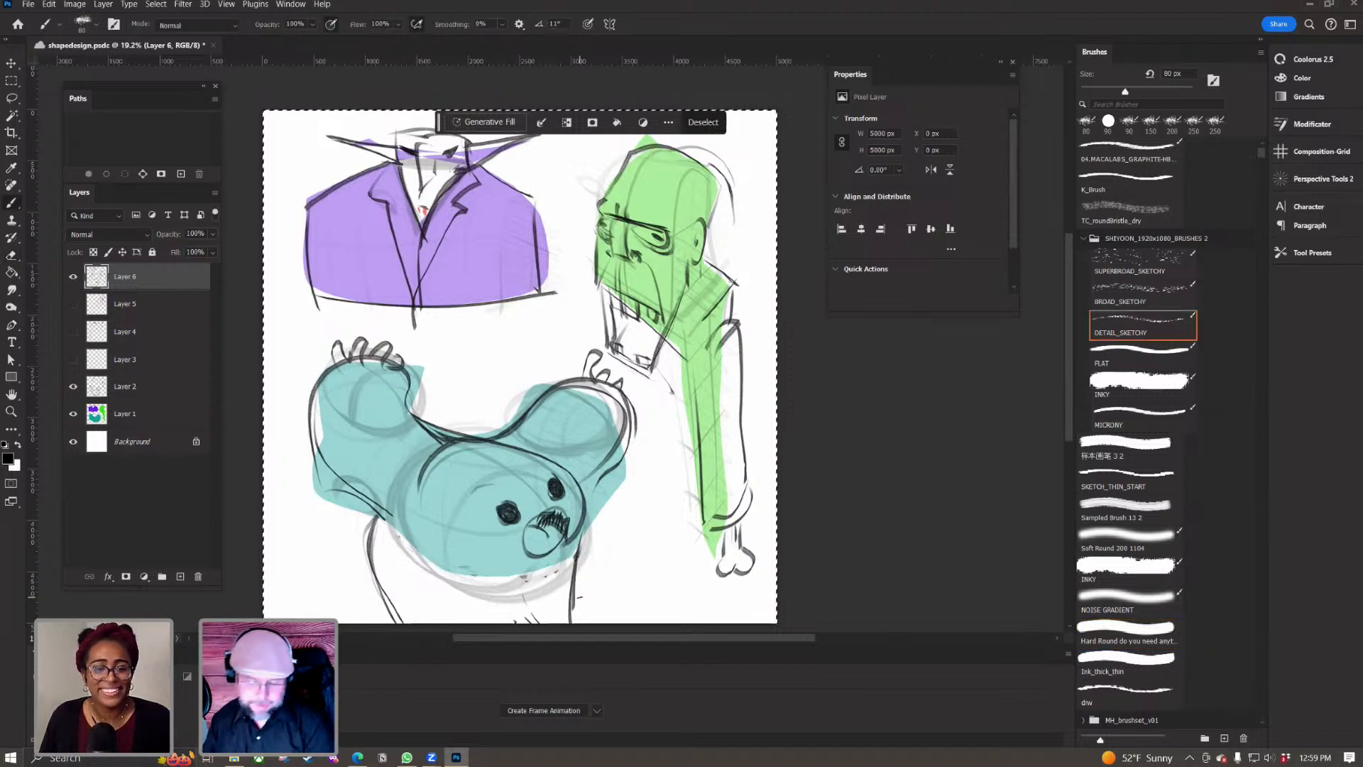
{"action": "left_click_drag", "start_coordinate": [350, 572], "coordinate": [357, 597]}
{"action": "scroll", "coordinate": [354, 565], "scroll_direction": "down", "scroll_amount": 2}
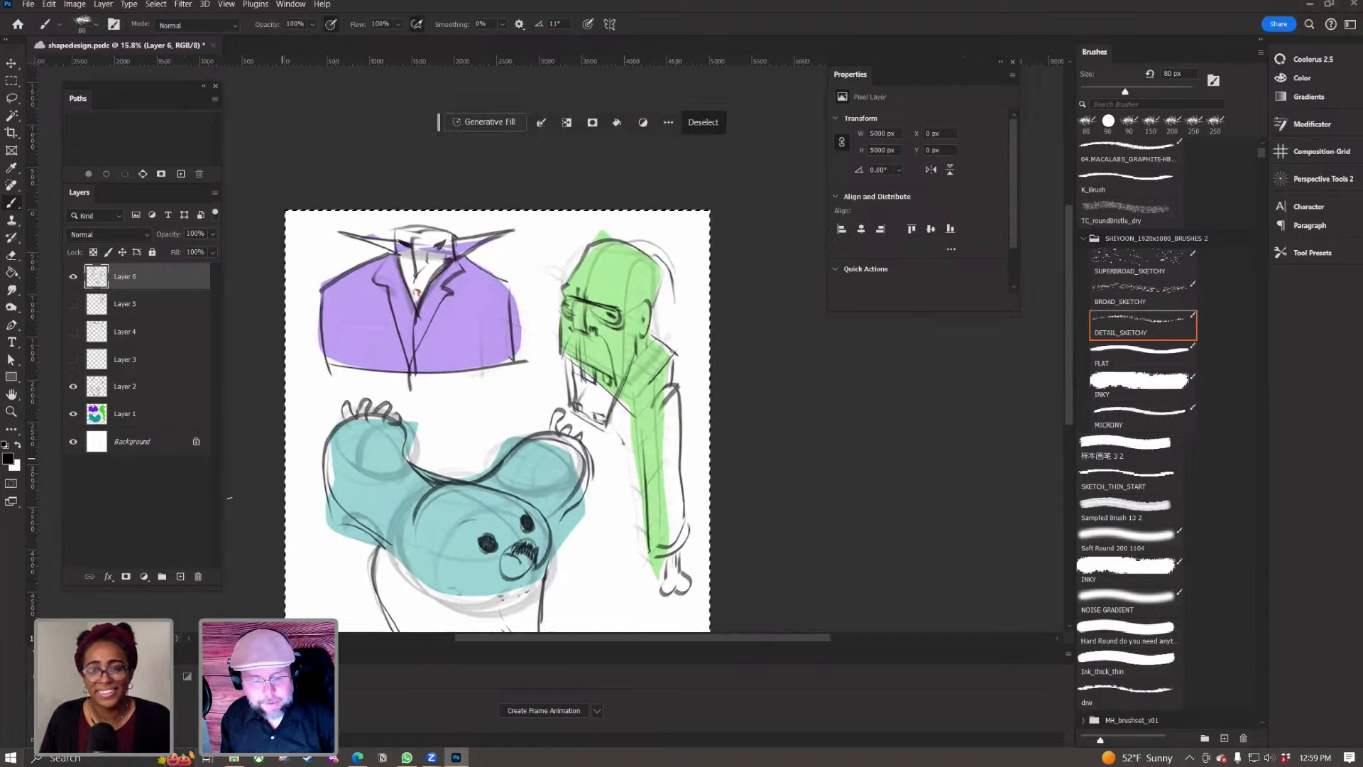
Step: Group Layer 1 through Layer 6 and rename the group raw1
{"action": "left_click", "coordinate": [142, 418], "text": "shift"}
{"action": "key", "text": "ctrl+g"}
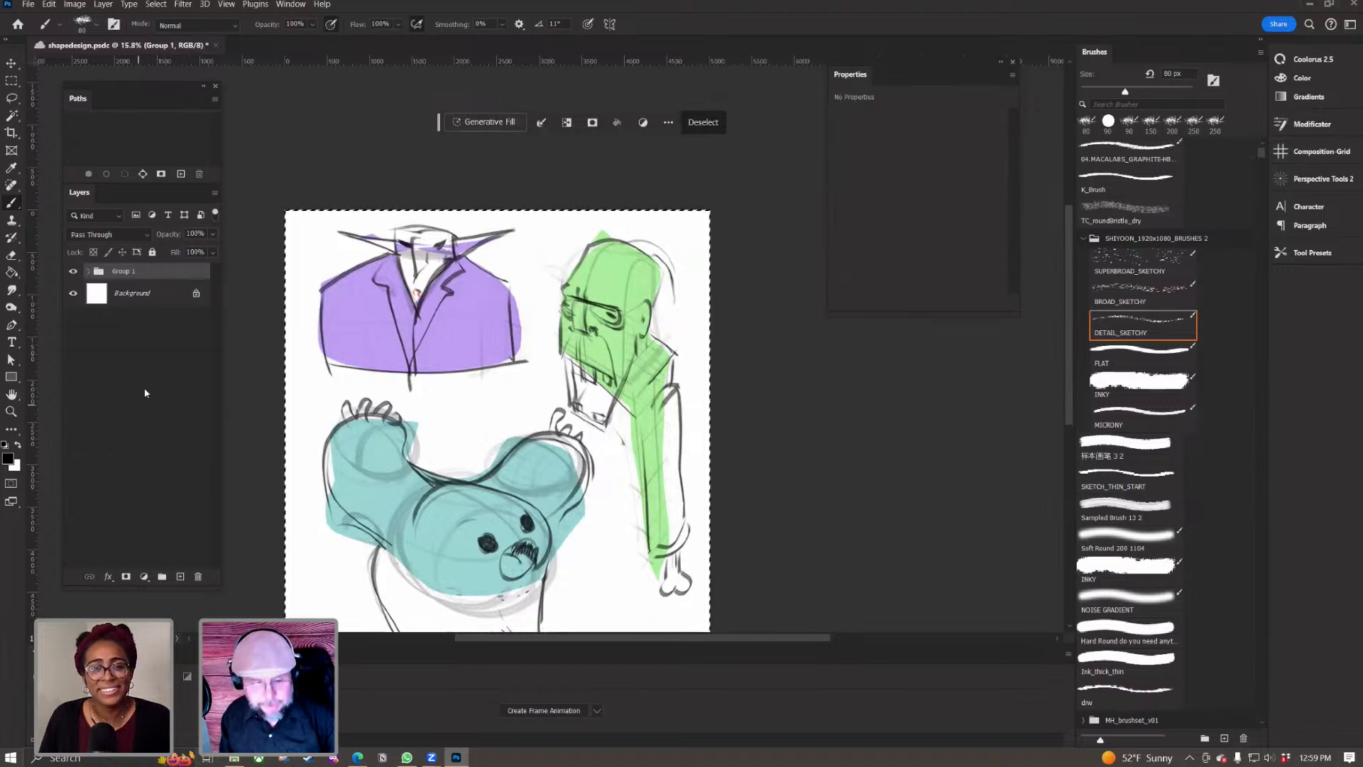
{"action": "double_click", "coordinate": [124, 272]}
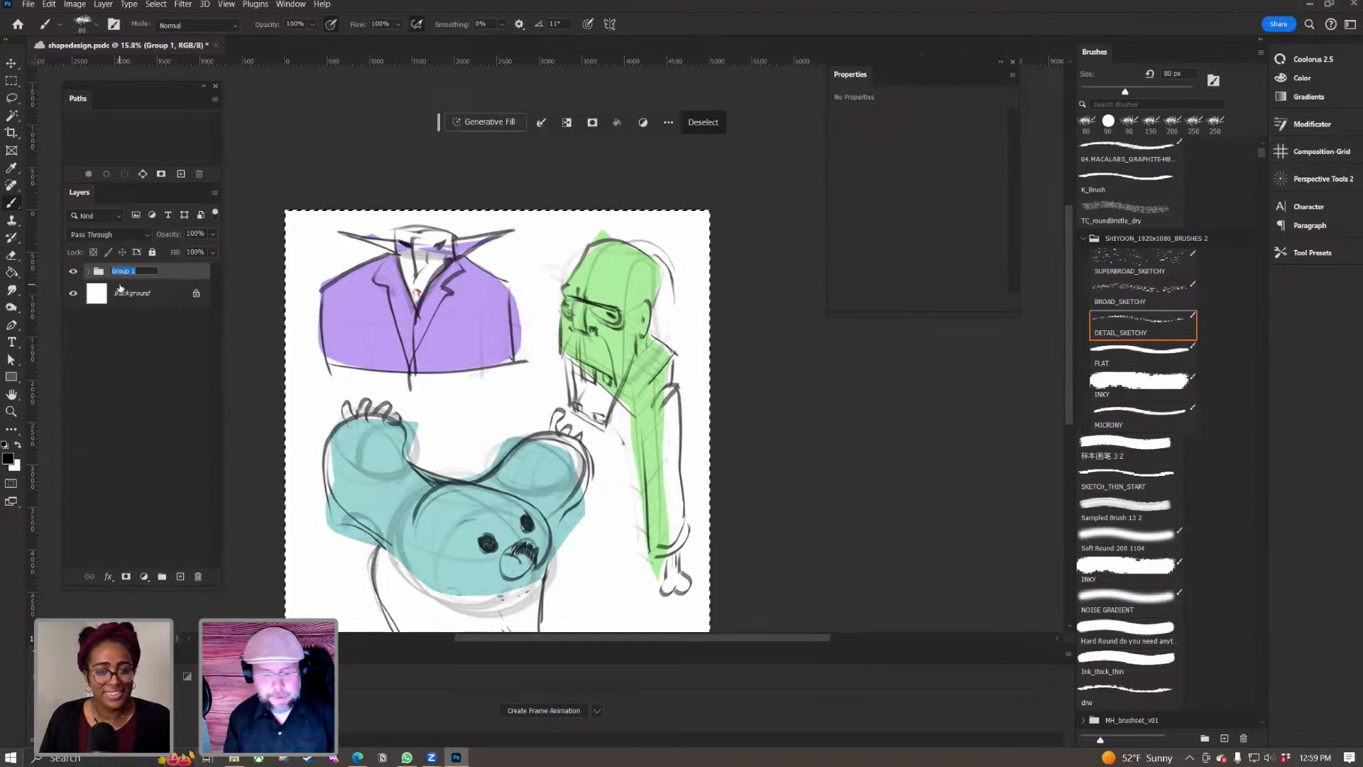
{"action": "type", "text": "raw1"}
{"action": "key", "text": "Return"}
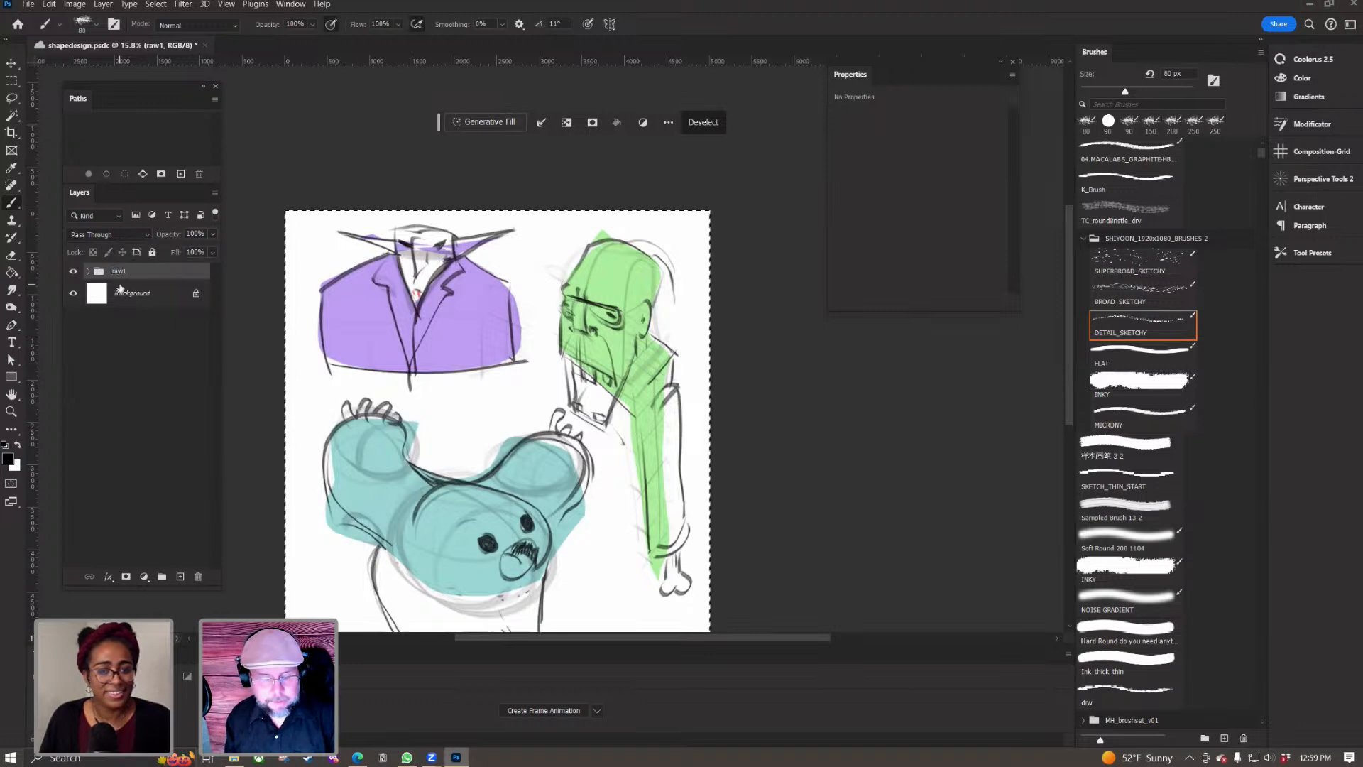
Step: Duplicate the raw1 group with the default name and hide the original group
{"action": "right_click", "coordinate": [139, 273]}
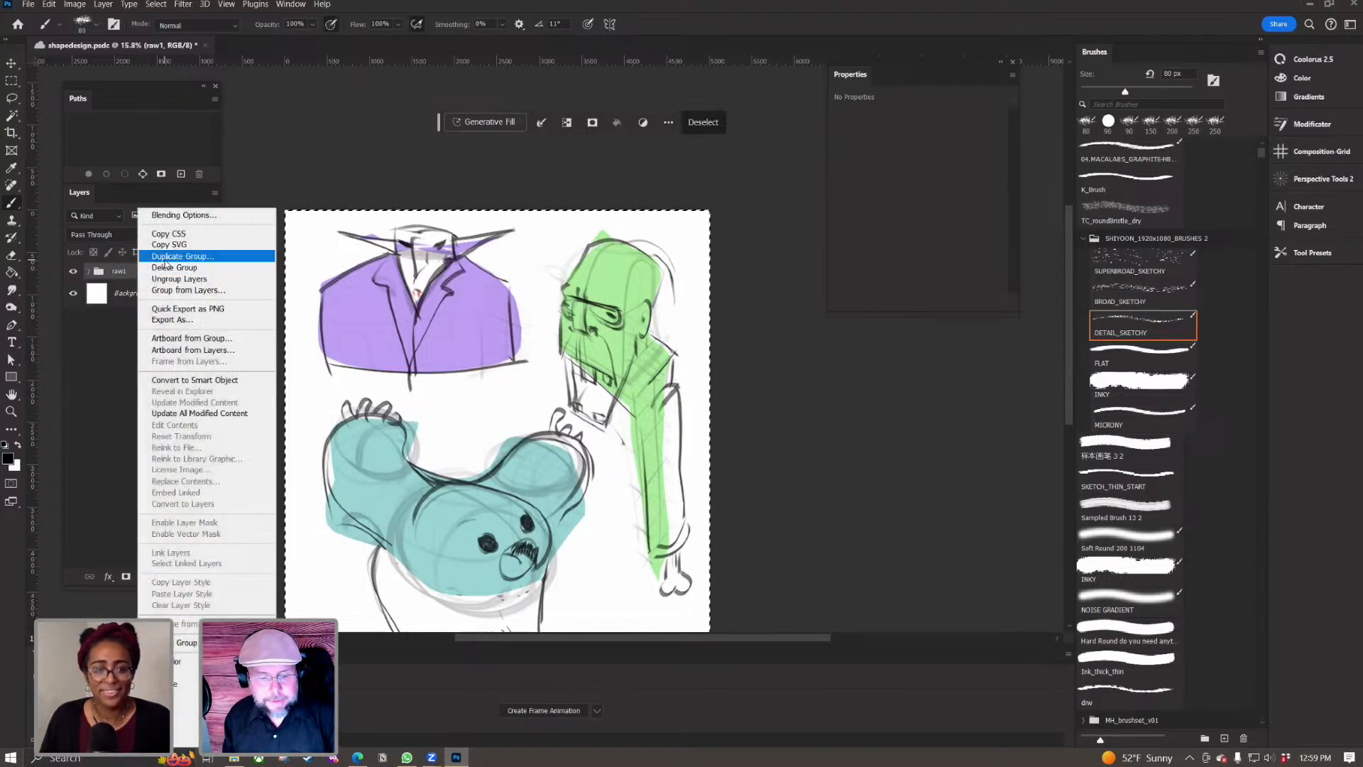
{"action": "left_click", "coordinate": [166, 257]}
{"action": "left_click", "coordinate": [734, 143]}
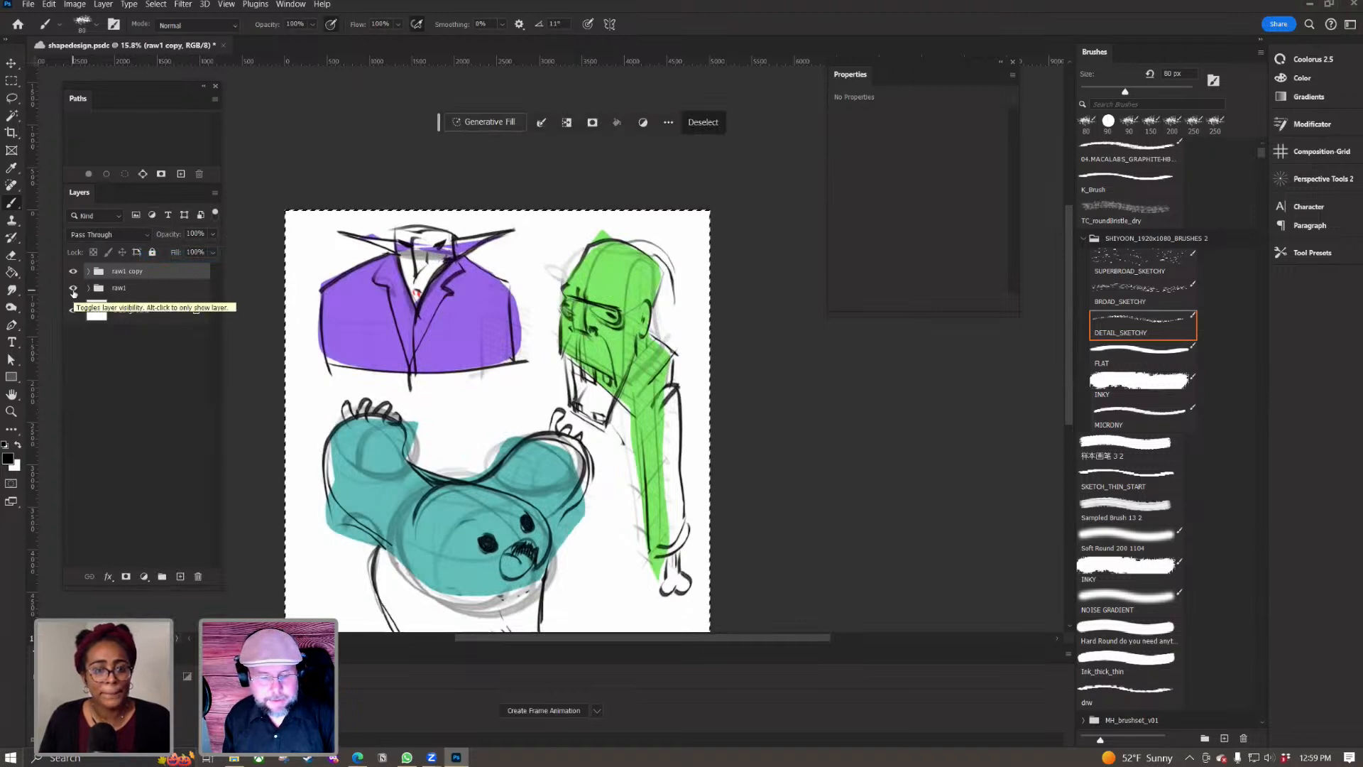
{"action": "left_click", "coordinate": [73, 289]}
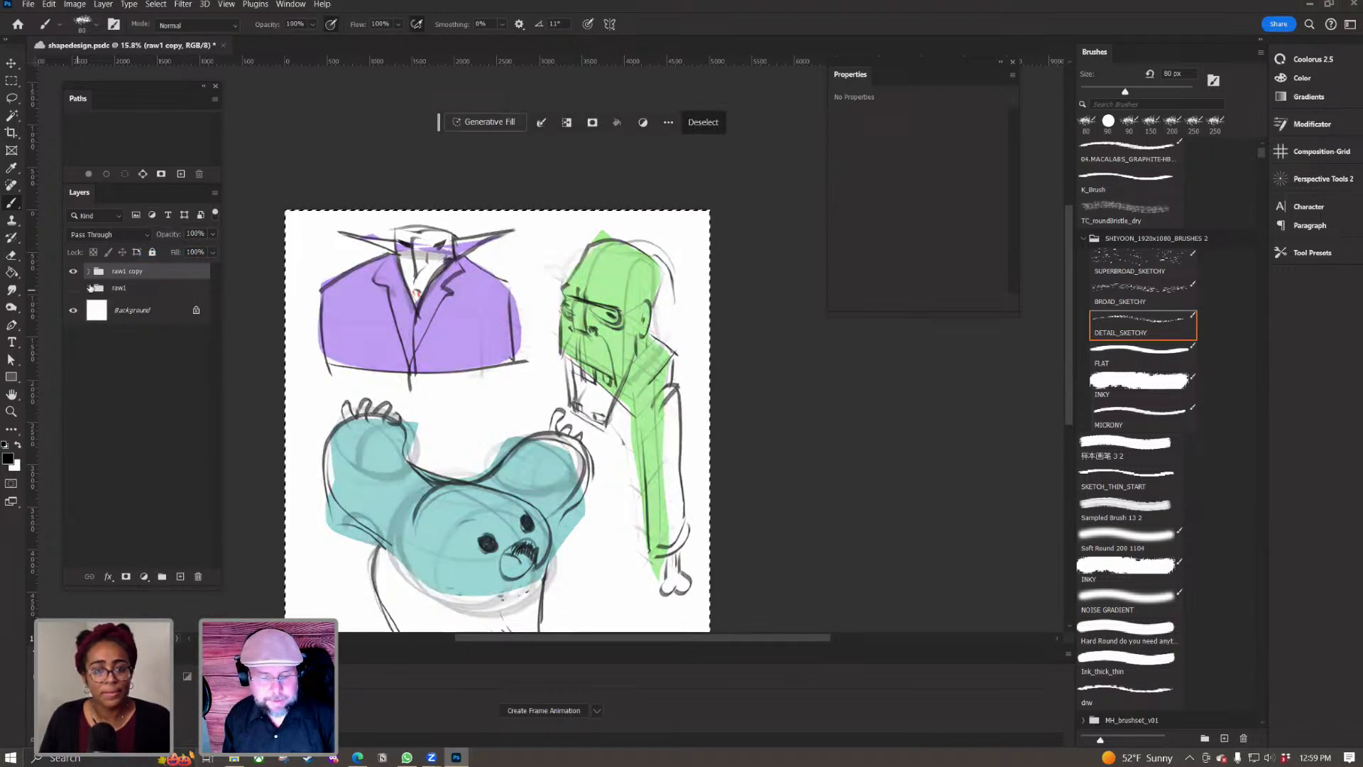
Step: Colour-label the raw1 group red and the raw1 copy group orange
{"action": "left_click", "coordinate": [115, 292]}
{"action": "right_click", "coordinate": [114, 294]}
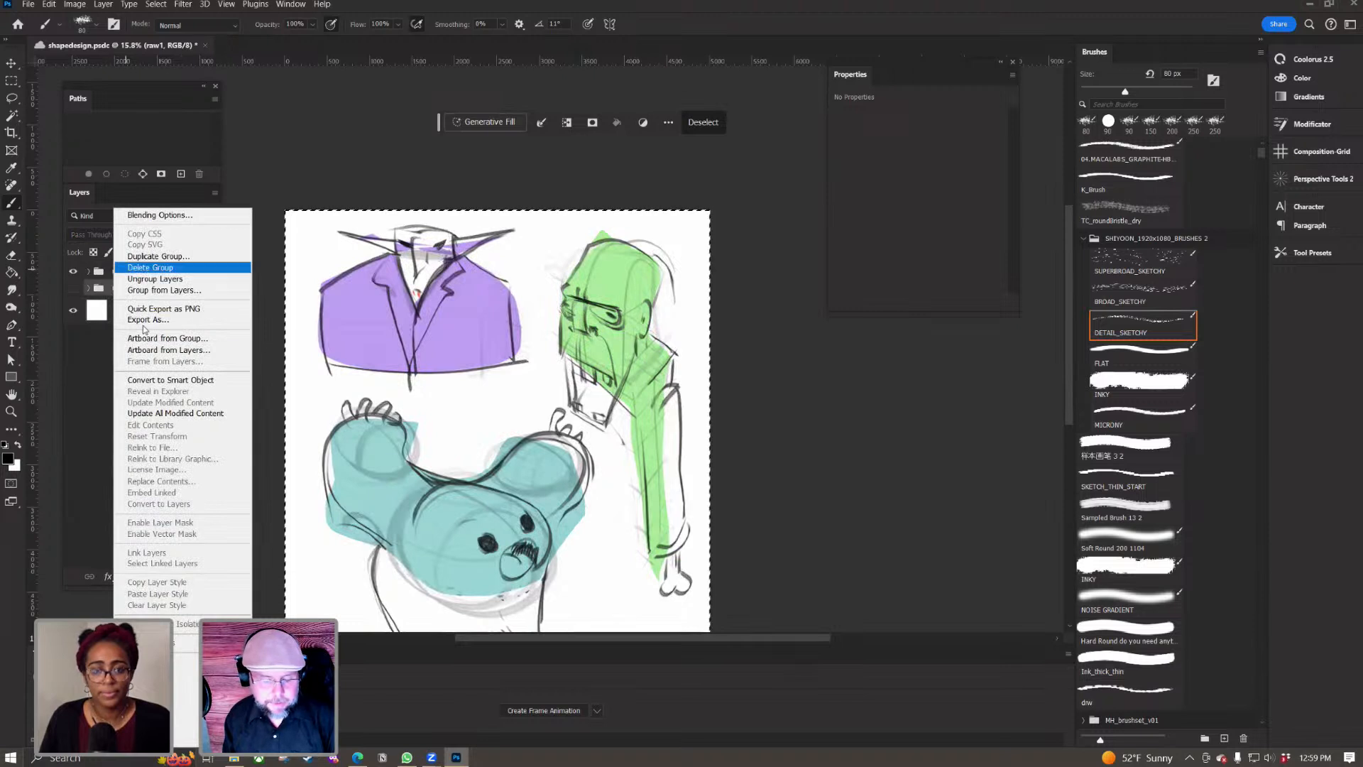
{"action": "left_click", "coordinate": [129, 533]}
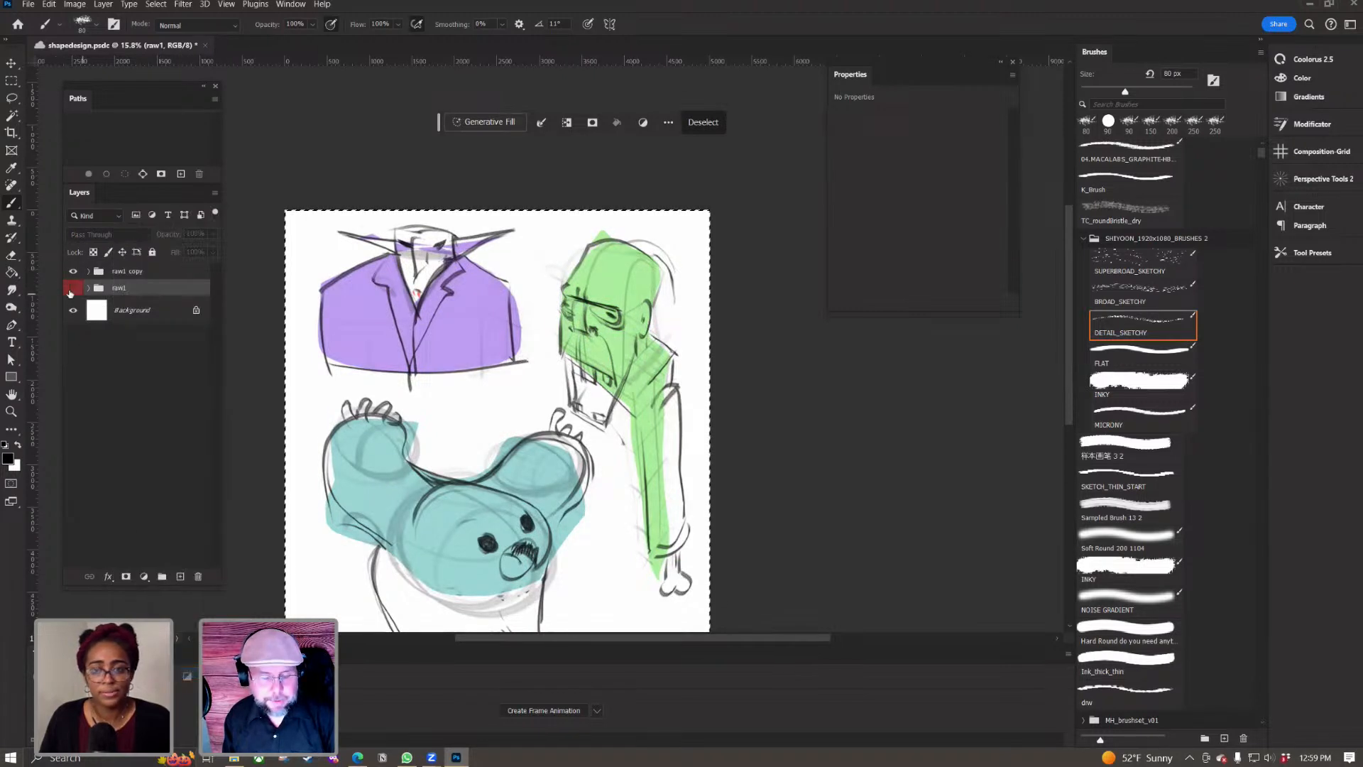
{"action": "left_click", "coordinate": [142, 274]}
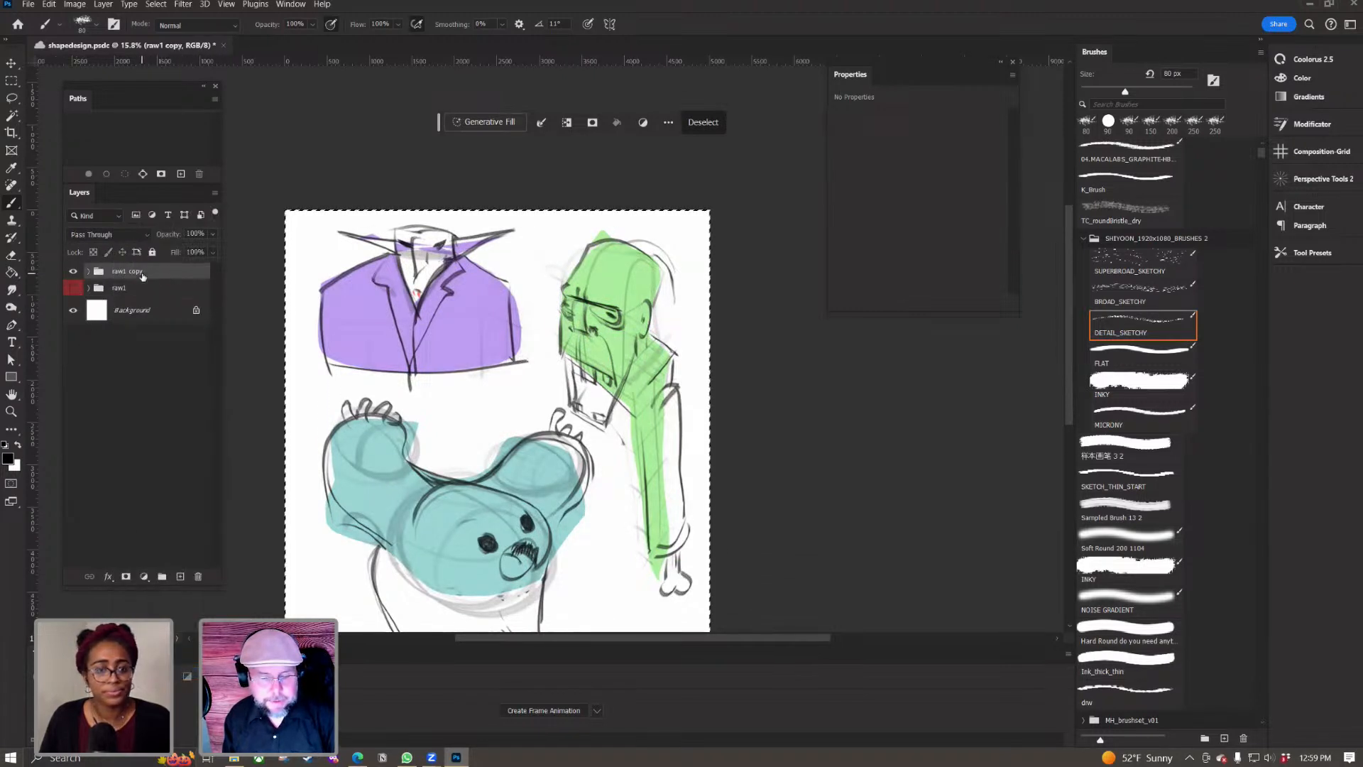
{"action": "right_click", "coordinate": [142, 274]}
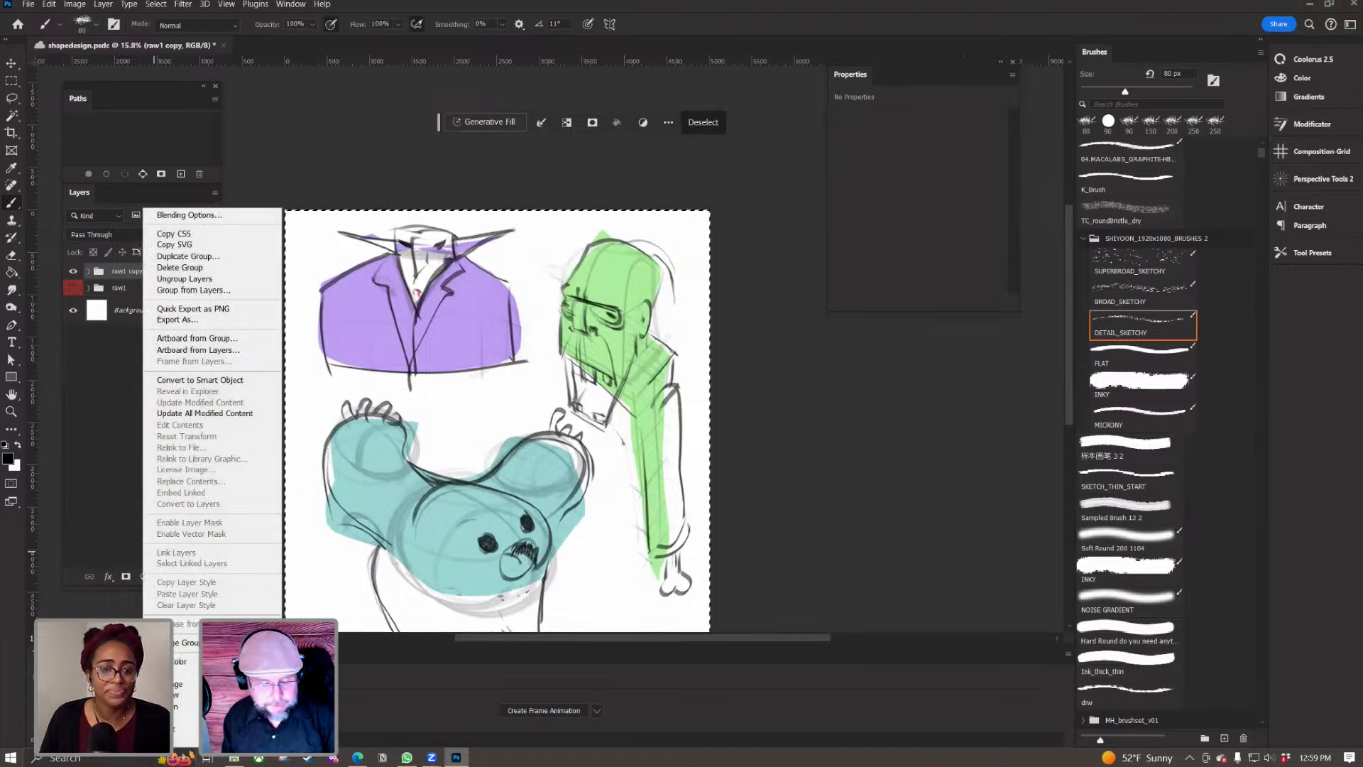
{"action": "left_click", "coordinate": [178, 690]}
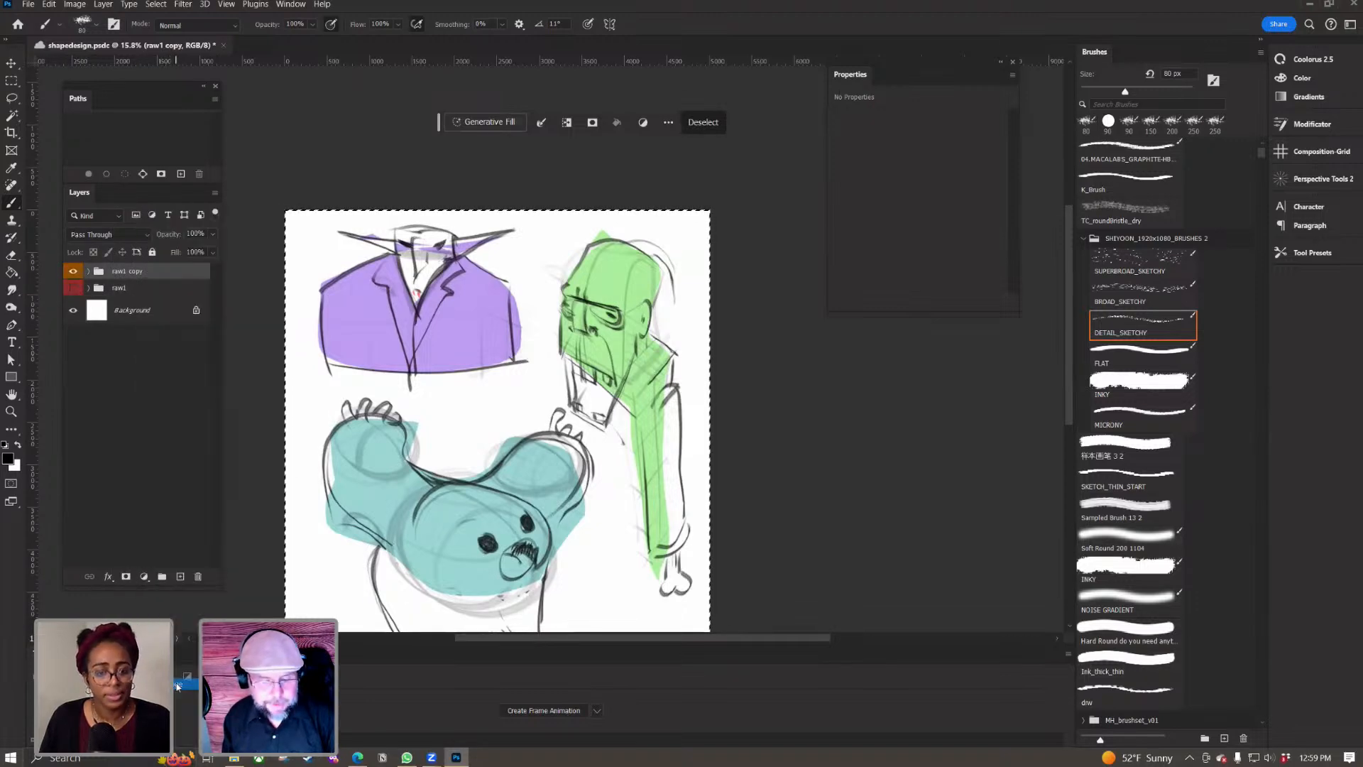
Step: Merge the raw1 copy group into a single layer and toggle its visibility to check the merged sketch
{"action": "right_click", "coordinate": [136, 271]}
{"action": "left_click", "coordinate": [200, 426]}
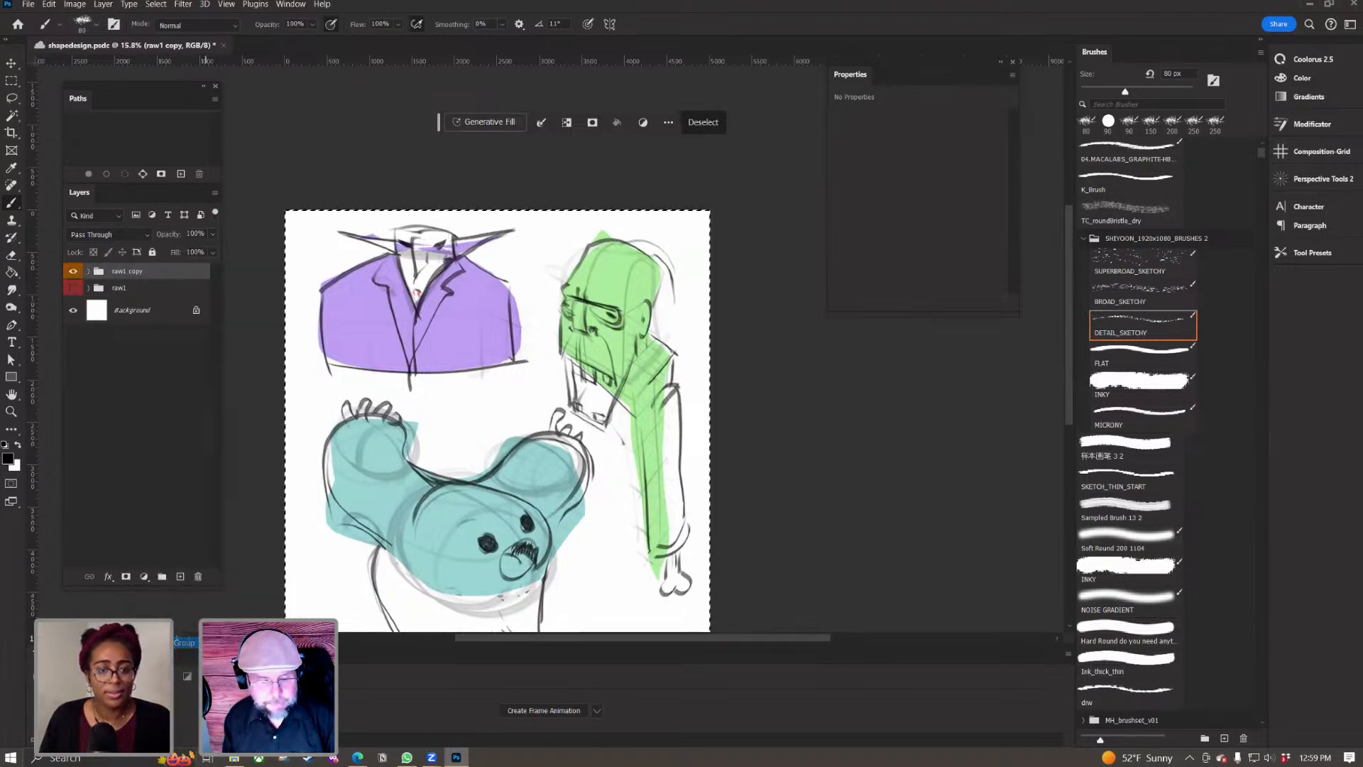
{"action": "left_click", "coordinate": [73, 276]}
{"action": "left_click", "coordinate": [74, 276]}
{"action": "left_click", "coordinate": [74, 276]}
{"action": "left_click", "coordinate": [74, 276]}
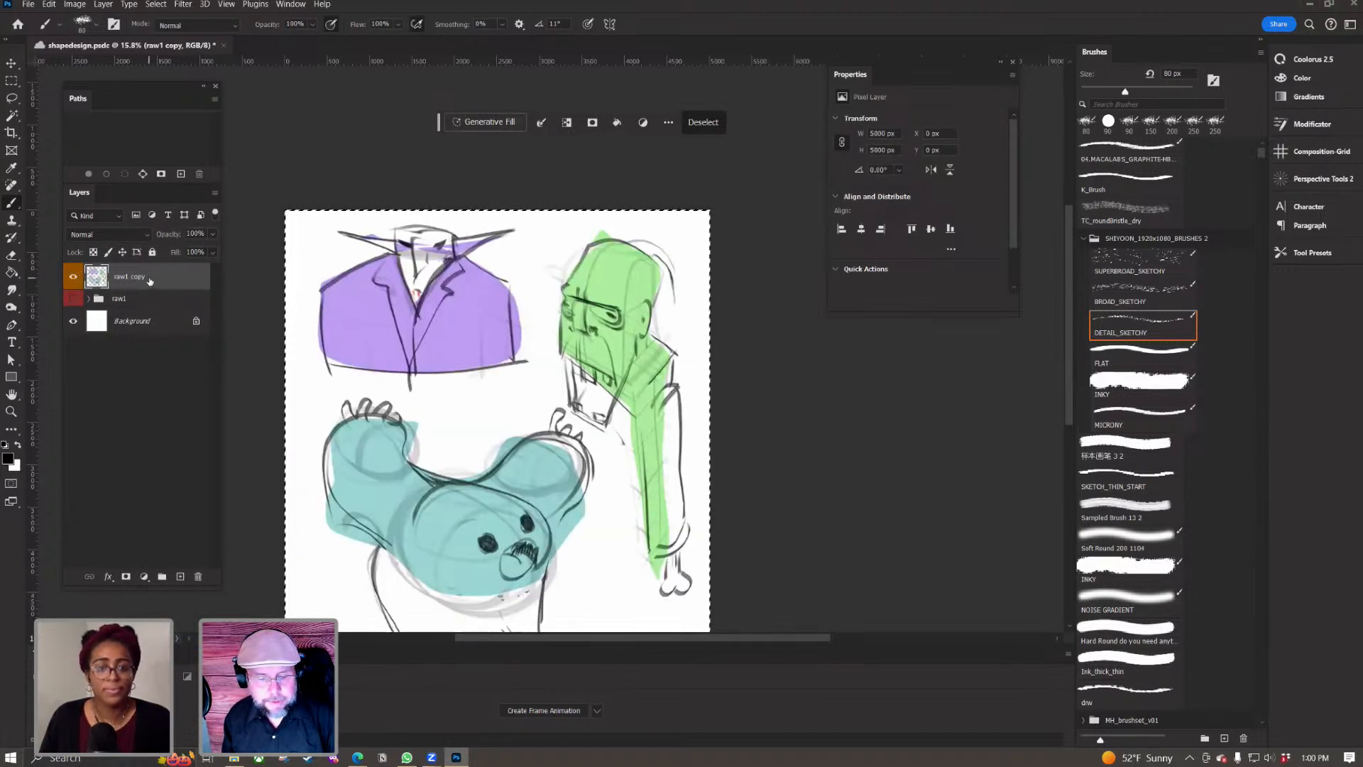
Step: Lower the merged raw1 copy layer's opacity to 31% and add a new layer above it for brush inking
{"action": "left_click_drag", "start_coordinate": [170, 234], "coordinate": [125, 242]}
{"action": "key", "text": "z"}
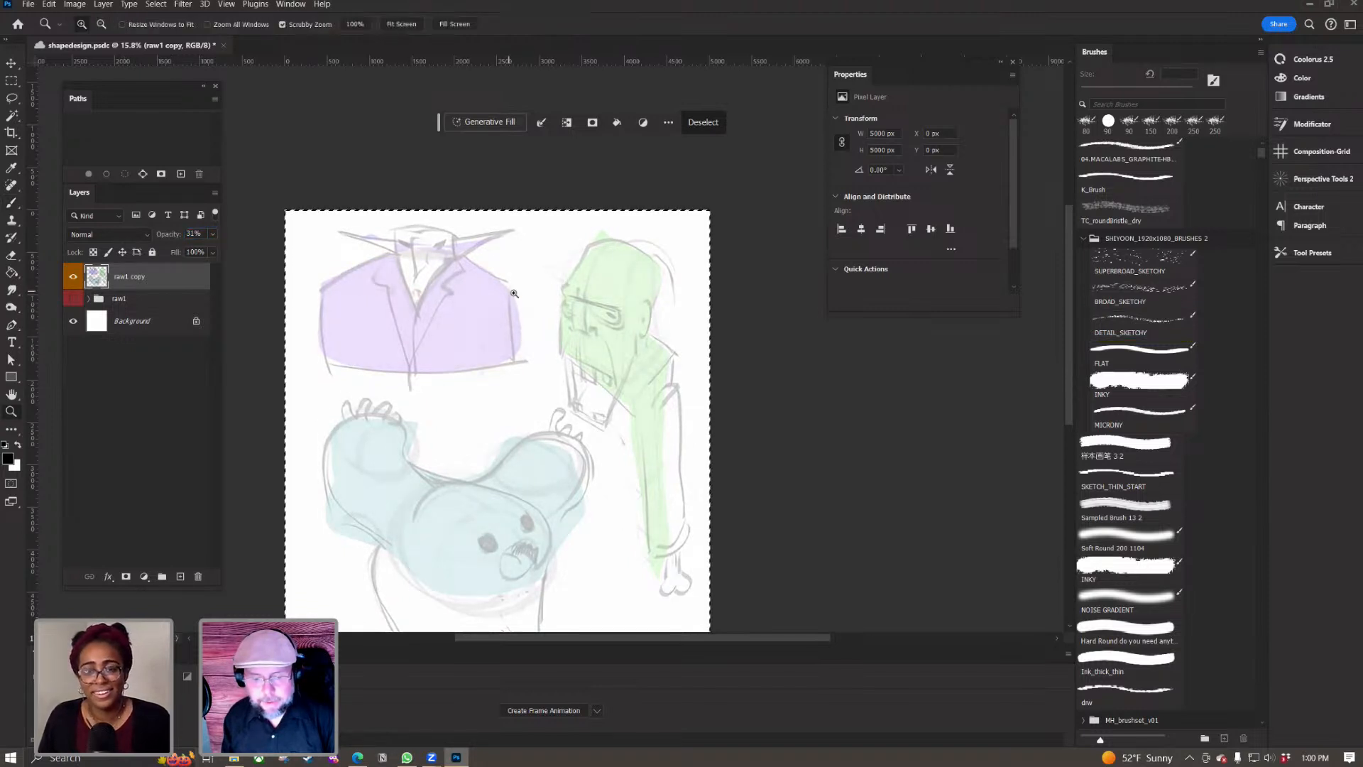
{"action": "left_click", "coordinate": [340, 299]}
{"action": "left_click", "coordinate": [340, 299]}
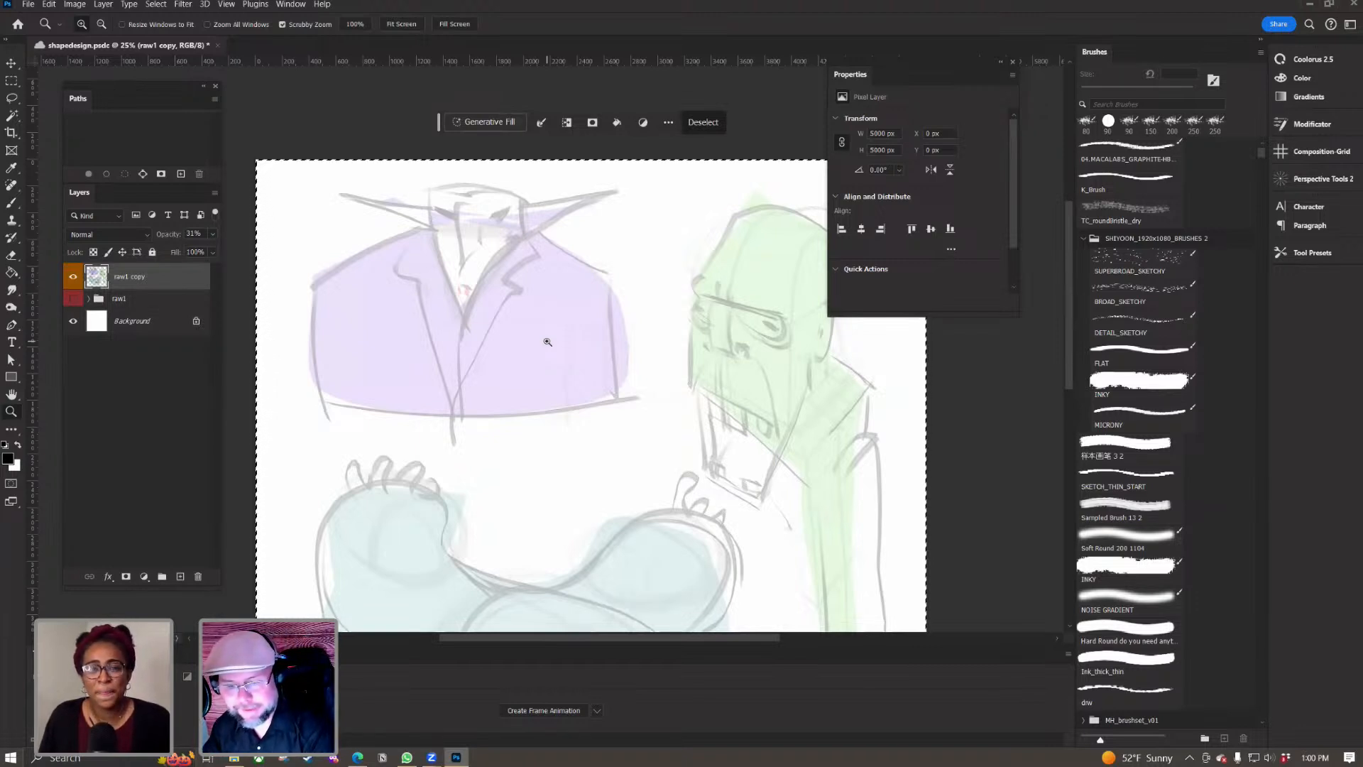
{"action": "key", "text": "b"}
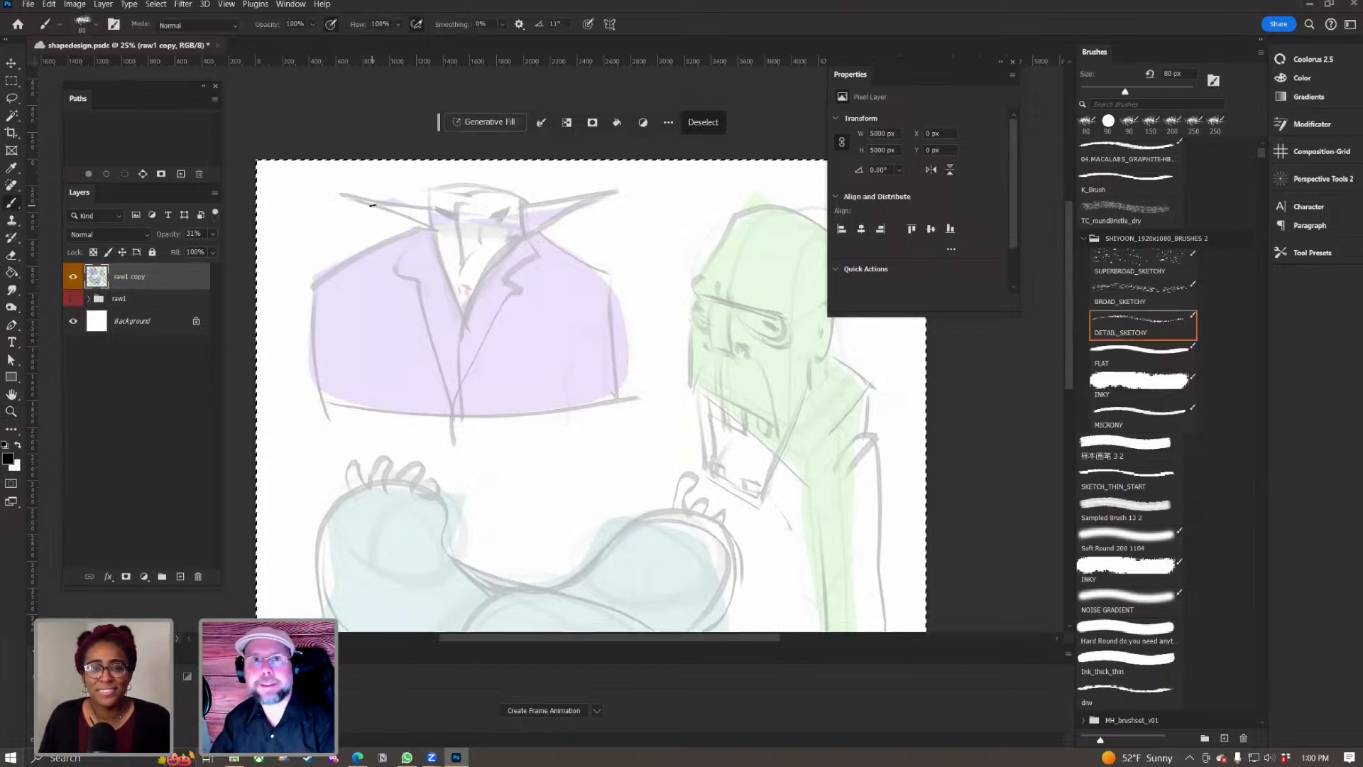
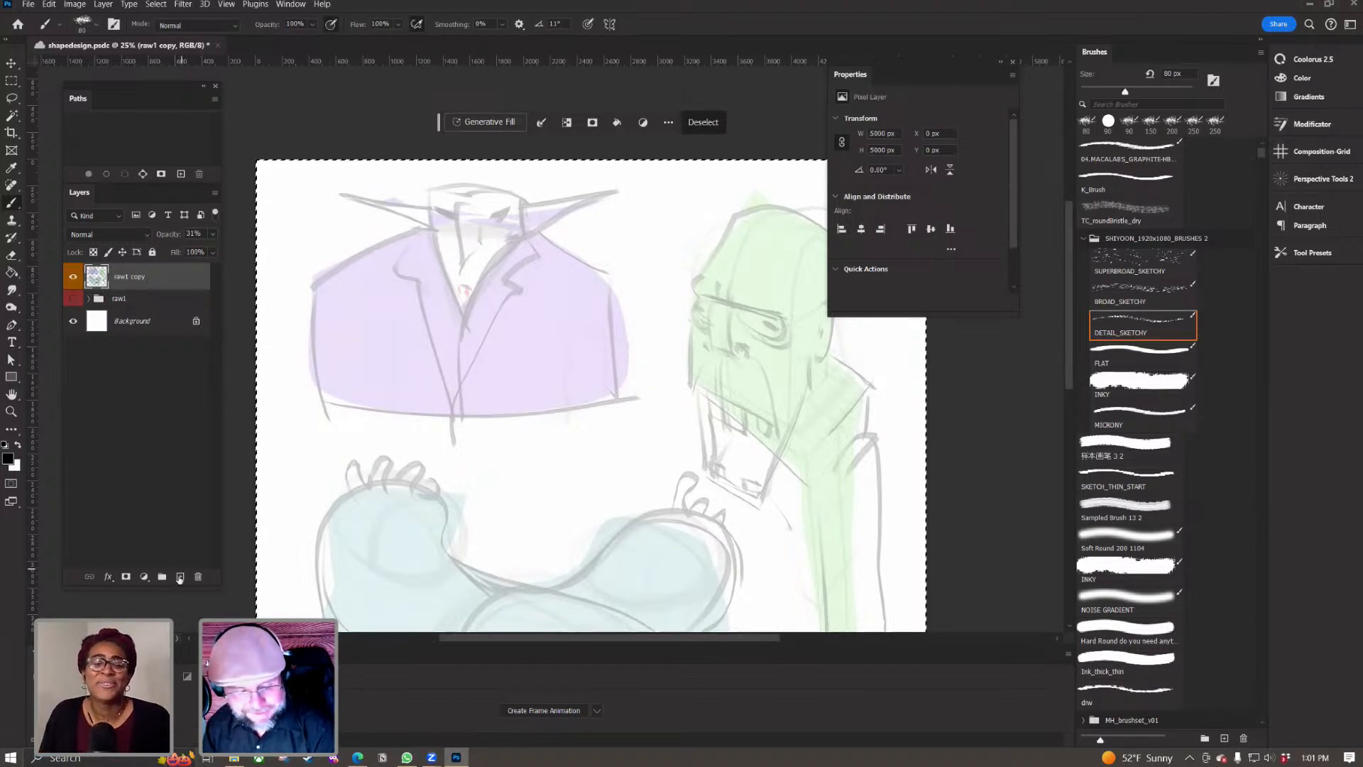
{"action": "left_click", "coordinate": [180, 575]}
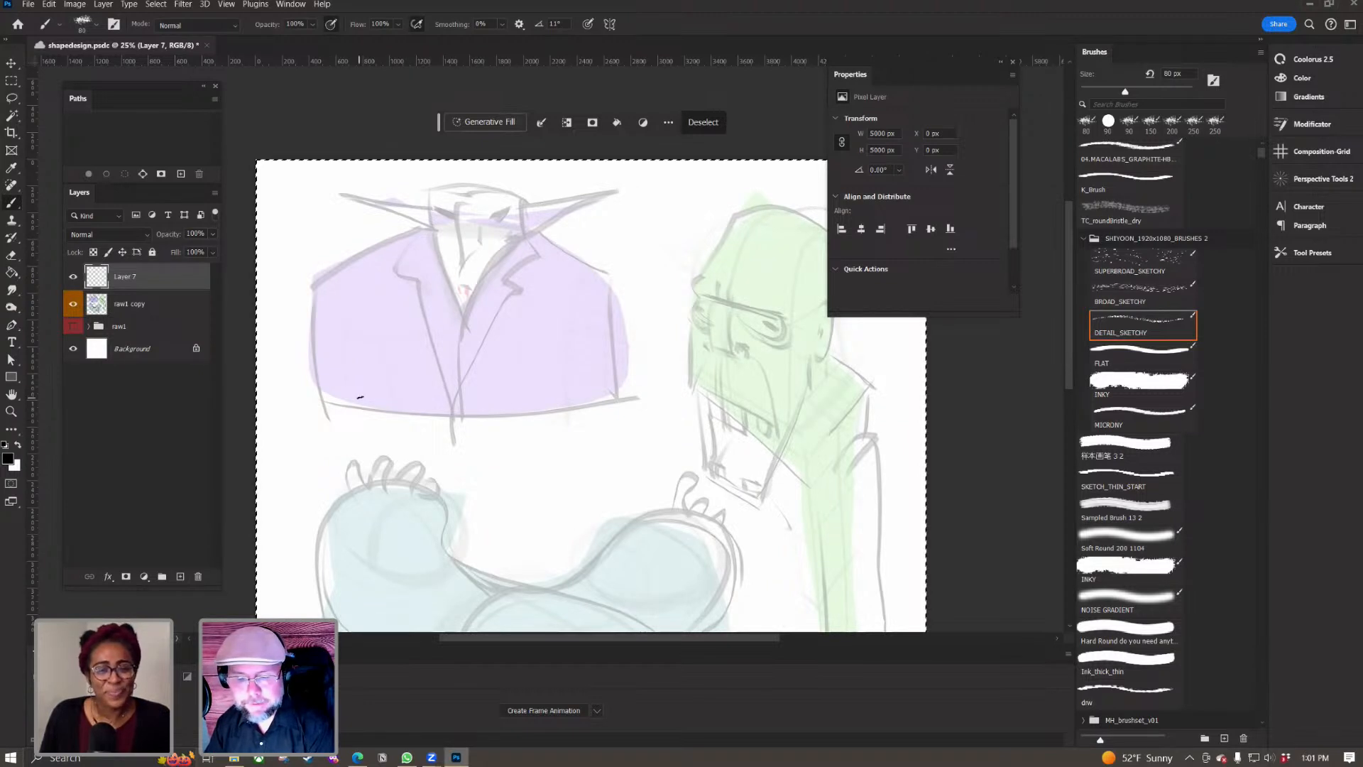
Step: Move the contextual task bar higher, clear of the purple-suited character's sketch
{"action": "scroll", "coordinate": [487, 311], "scroll_direction": "down", "scroll_amount": 3}
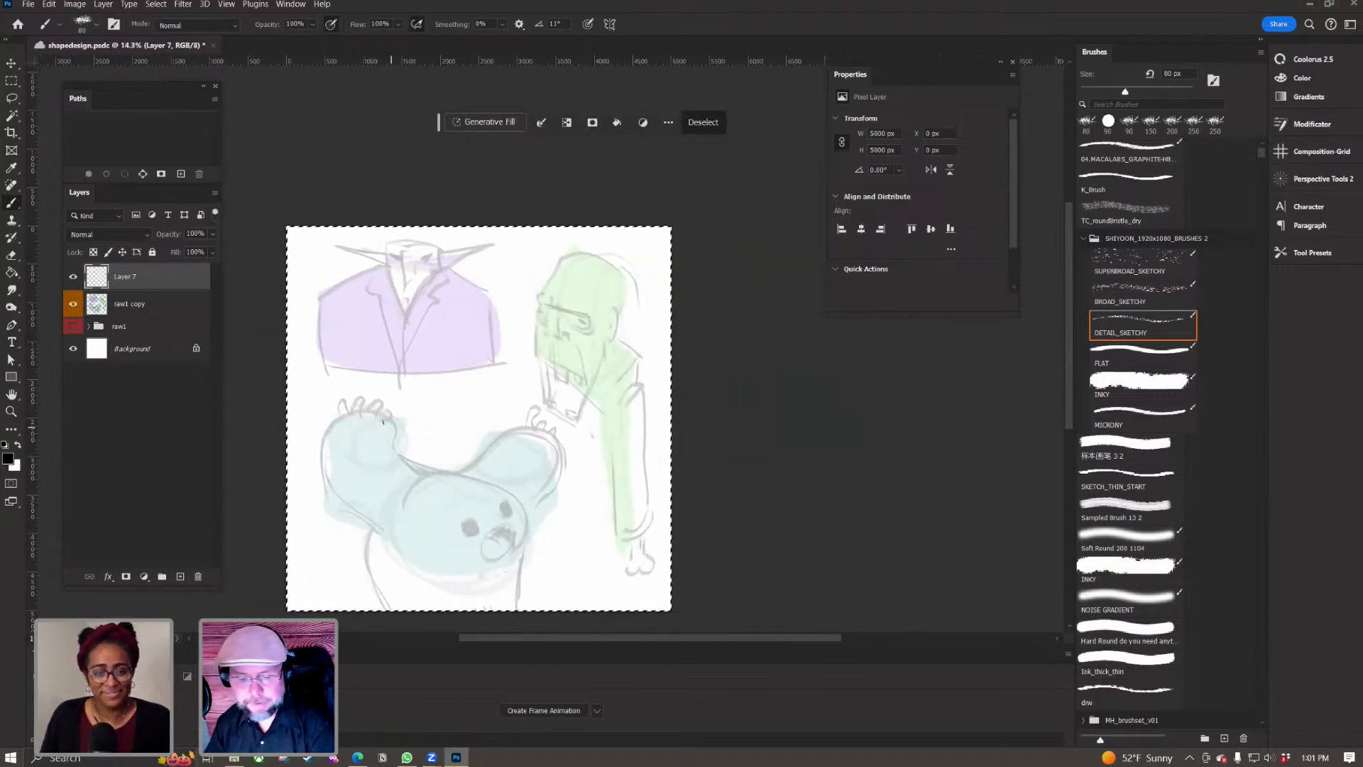
{"action": "scroll", "coordinate": [402, 435], "scroll_direction": "up", "scroll_amount": 4}
{"action": "mouse_move", "coordinate": [404, 499]}
{"action": "left_mouse_down"}
{"action": "mouse_move", "coordinate": [366, 427]}
{"action": "mouse_move", "coordinate": [415, 477]}
{"action": "left_mouse_up"}
{"action": "left_click_drag", "start_coordinate": [438, 123], "coordinate": [437, 70]}
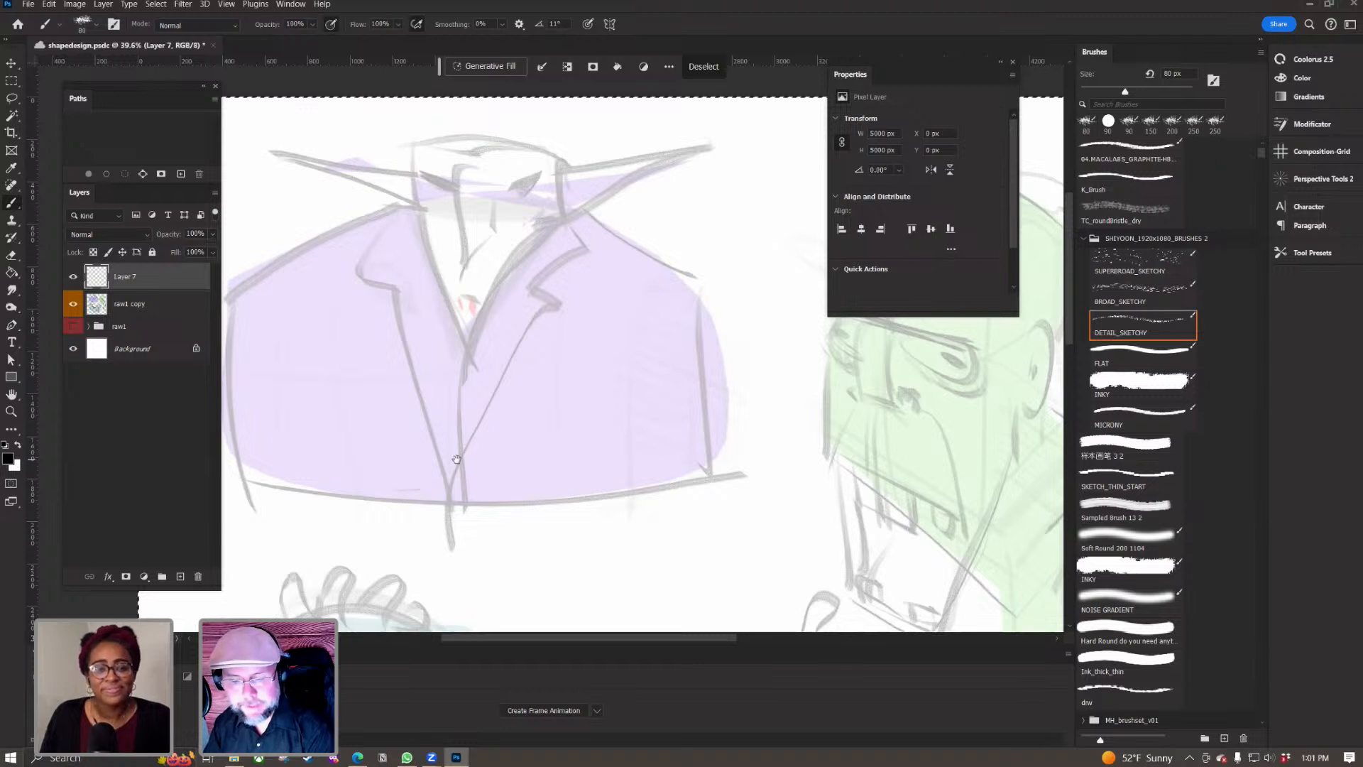
{"action": "left_click_drag", "start_coordinate": [457, 459], "coordinate": [508, 495]}
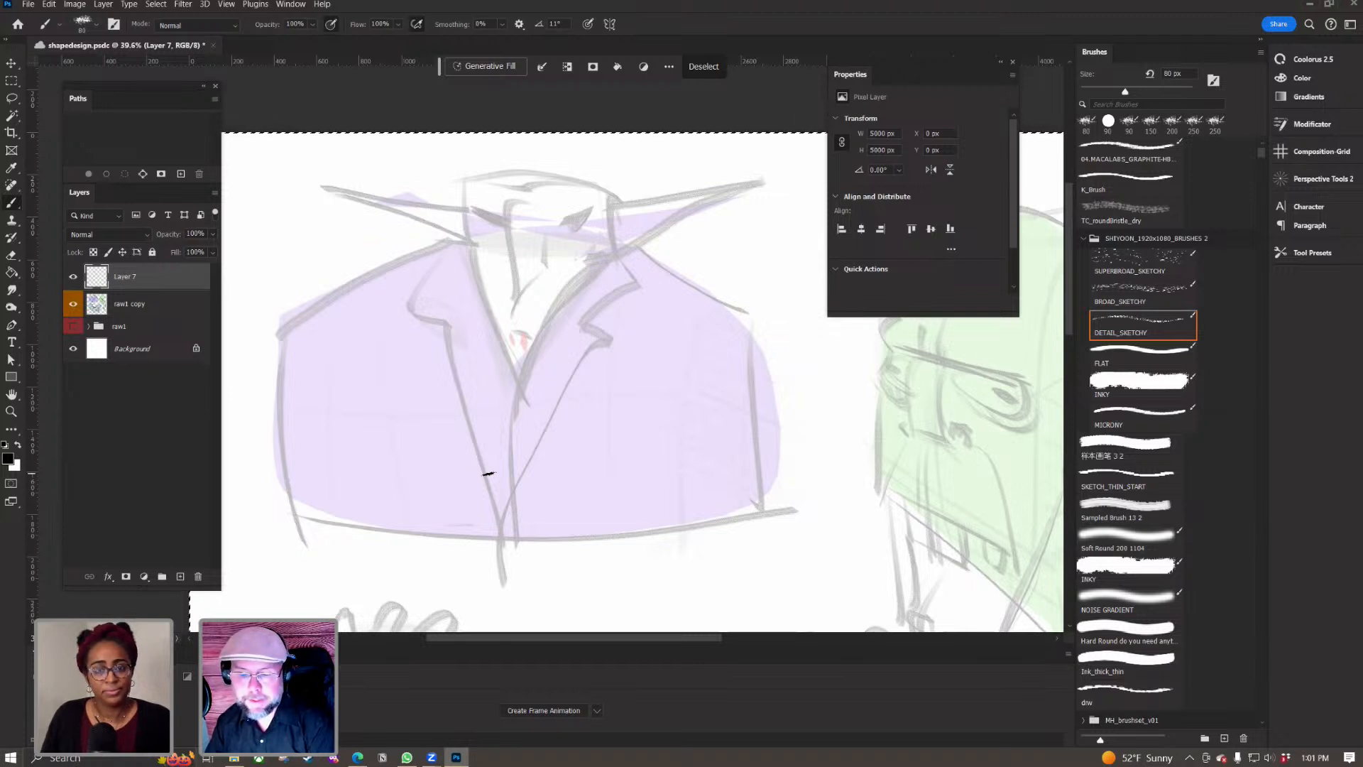
Step: Try to ink the purple-suited character's face as a tapered wedge, and undo the strokes
{"action": "mouse_move", "coordinate": [462, 181]}
{"action": "left_mouse_down"}
{"action": "mouse_move", "coordinate": [529, 394]}
{"action": "mouse_move", "coordinate": [623, 228]}
{"action": "left_mouse_up"}
{"action": "key", "text": "ctrl+z"}
{"action": "mouse_move", "coordinate": [460, 181]}
{"action": "left_mouse_down"}
{"action": "mouse_move", "coordinate": [549, 389]}
{"action": "mouse_move", "coordinate": [632, 191]}
{"action": "mouse_move", "coordinate": [461, 181]}
{"action": "mouse_move", "coordinate": [504, 254]}
{"action": "mouse_move", "coordinate": [518, 224]}
{"action": "left_mouse_up"}
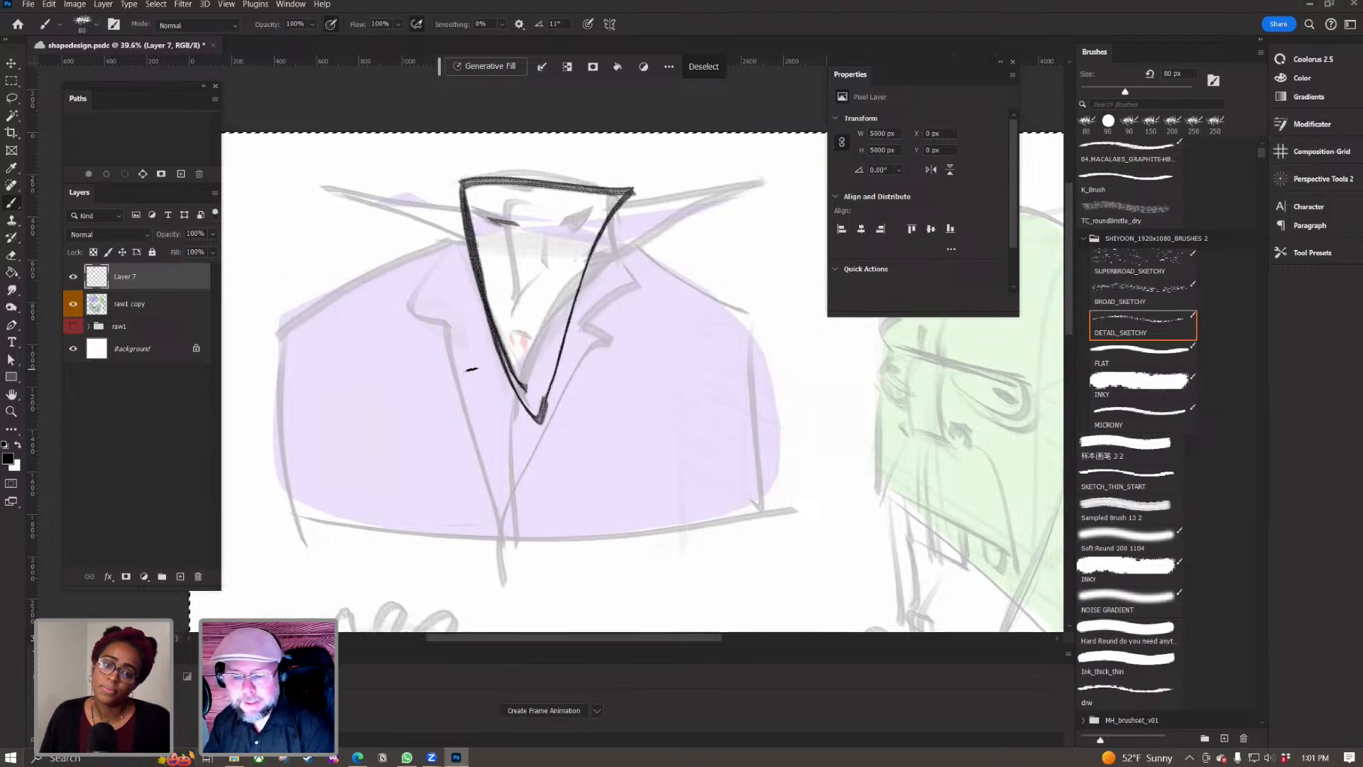
{"action": "key", "text": "ctrl+z"}
{"action": "key", "text": "ctrl+z"}
{"action": "key", "text": "ctrl+z"}
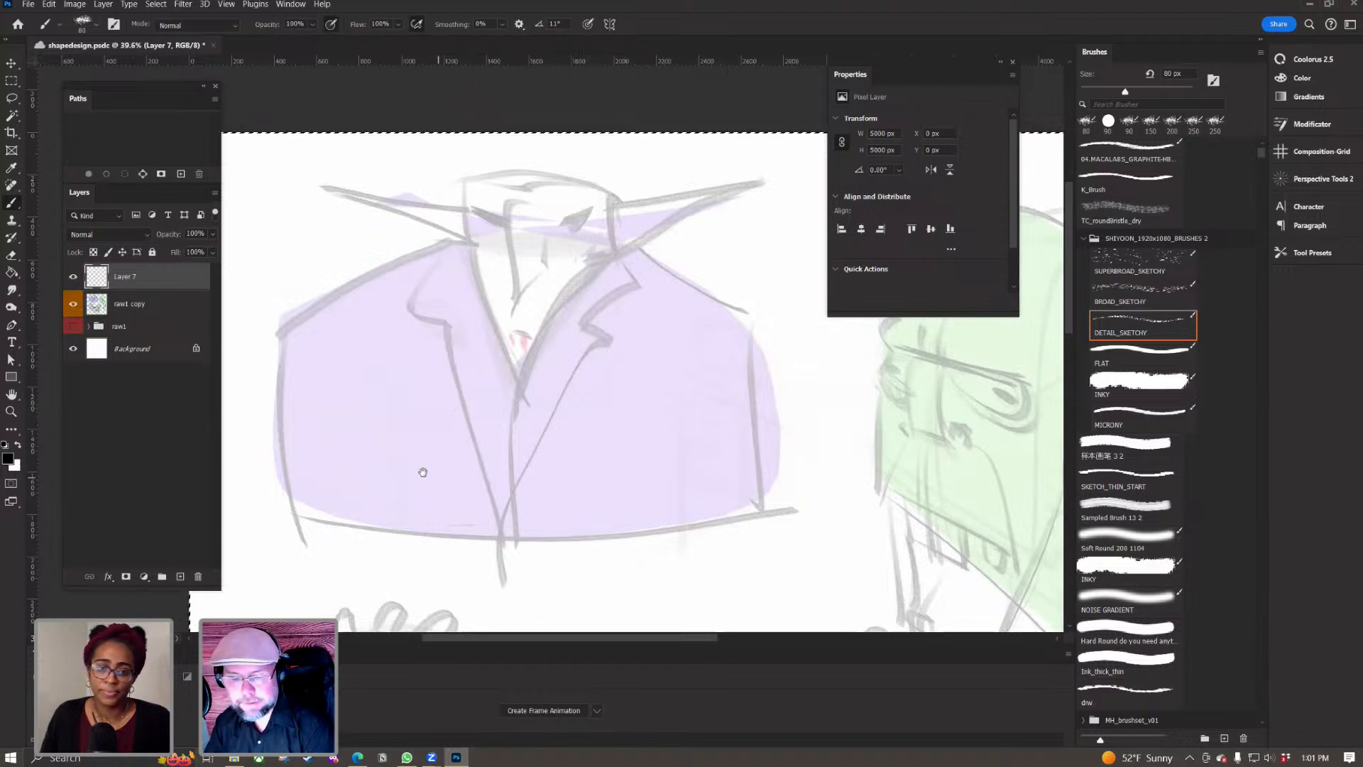
Step: Try a curved test stroke beside the jacket's right lapel, enlarge the brush to 90 px, and undo the stroke
{"action": "left_click_drag", "start_coordinate": [422, 472], "coordinate": [469, 478]}
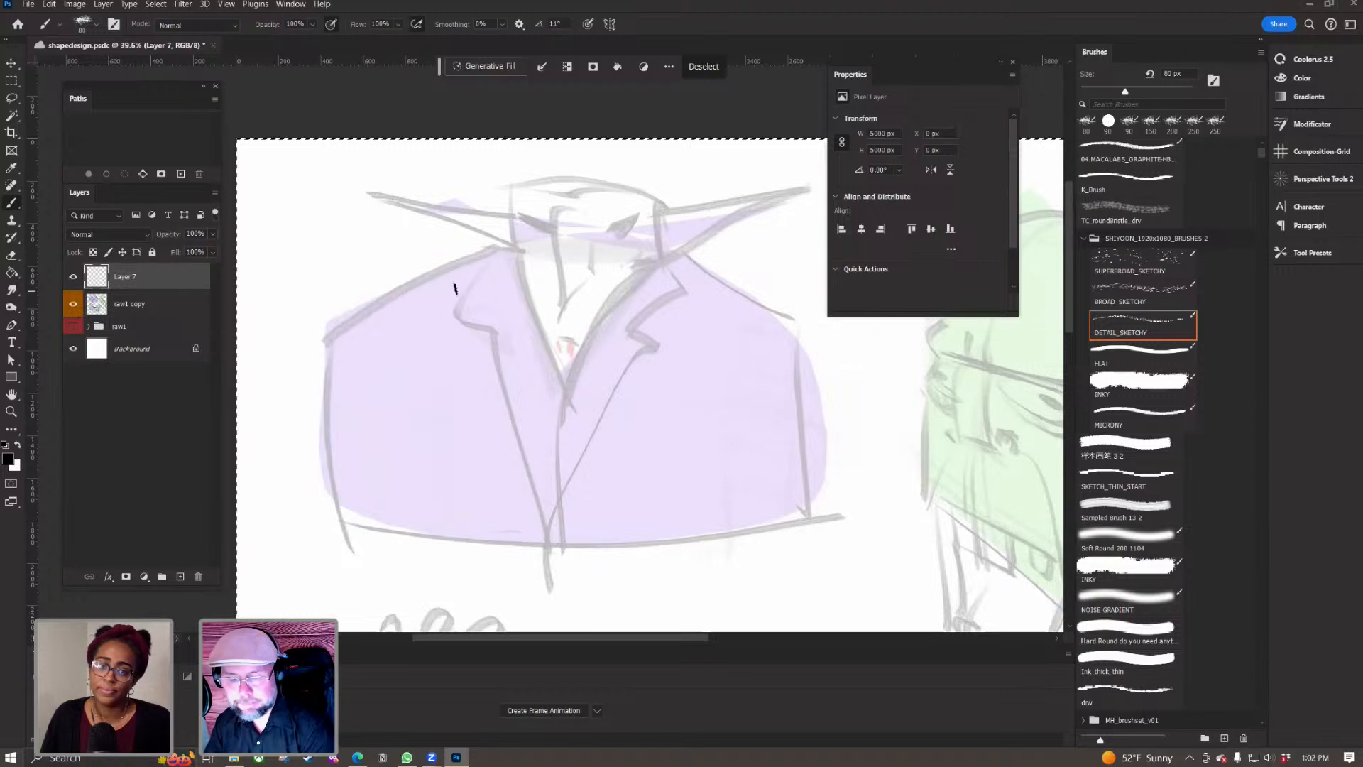
{"action": "left_click_drag", "start_coordinate": [632, 296], "coordinate": [746, 283]}
{"action": "key", "text": "]"}
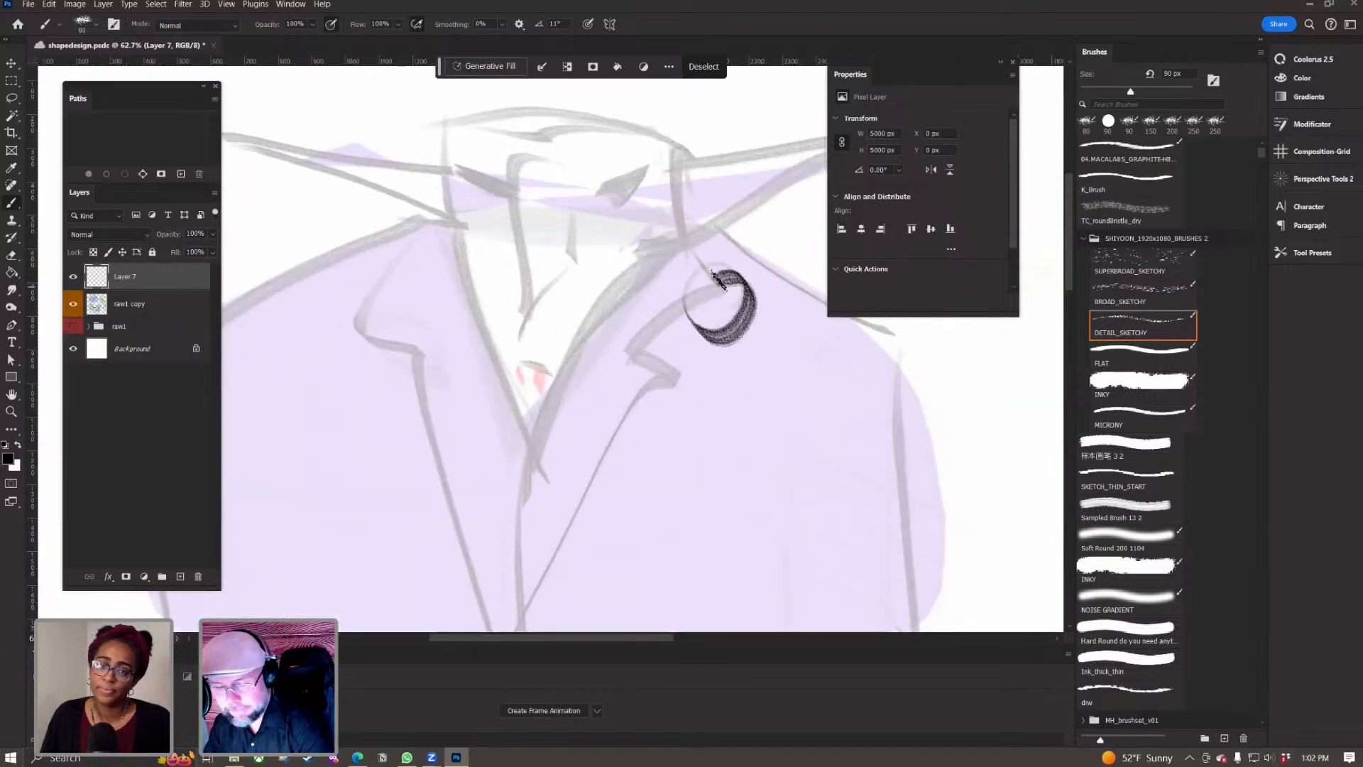
{"action": "key", "text": "ctrl+z"}
{"action": "scroll", "coordinate": [428, 542], "scroll_direction": "down", "scroll_amount": 1}
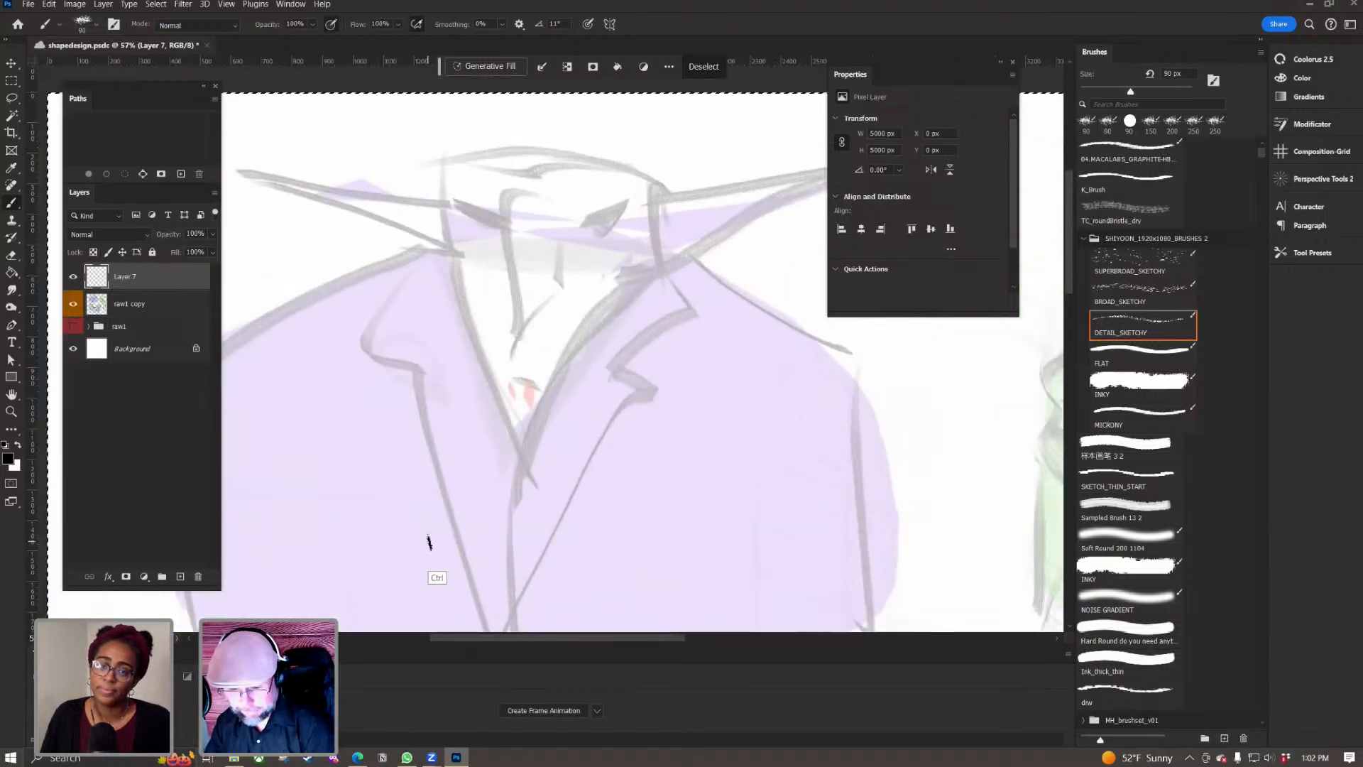
{"action": "scroll", "coordinate": [428, 542], "scroll_direction": "down", "scroll_amount": 3}
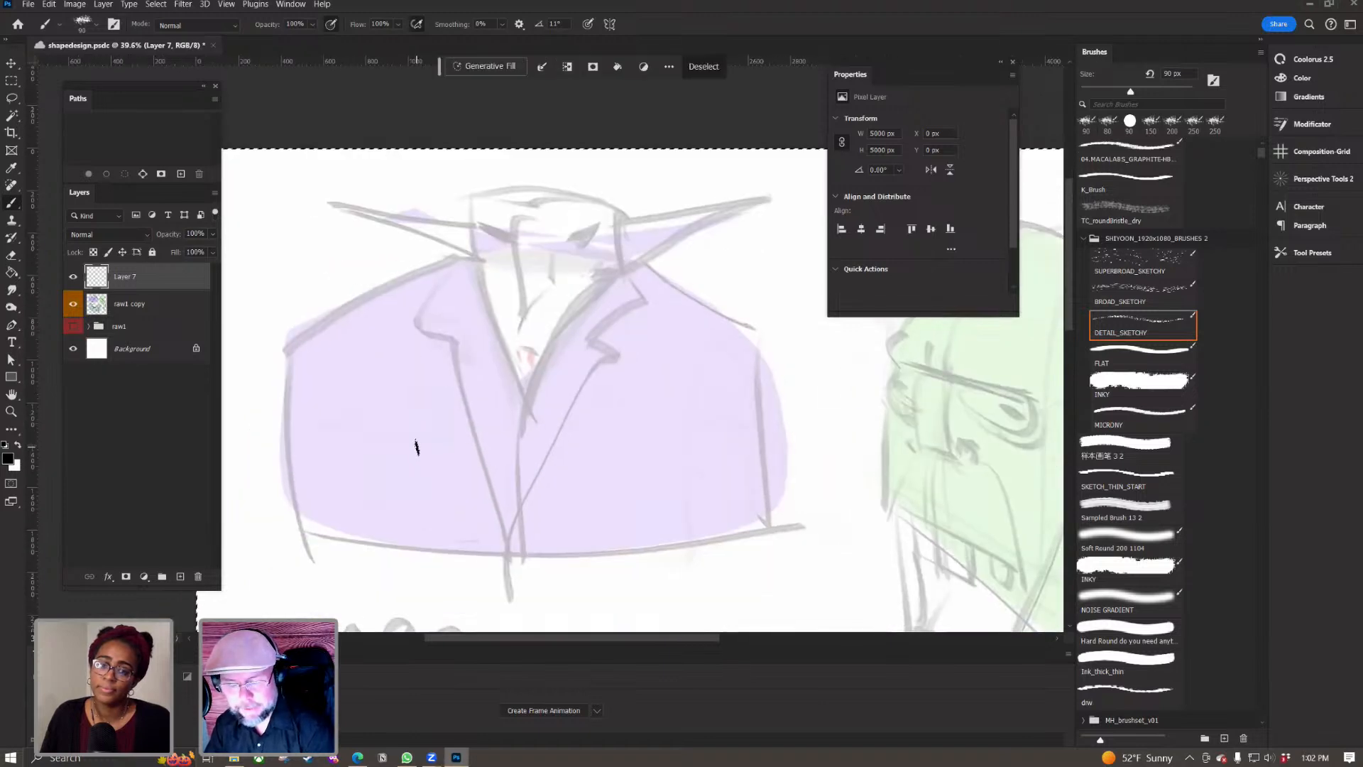
Step: Reduce the DETAIL_SKETCHY brush size to 30 px, undoing a test stroke on the face
{"action": "scroll", "coordinate": [425, 333], "scroll_direction": "up", "scroll_amount": 6}
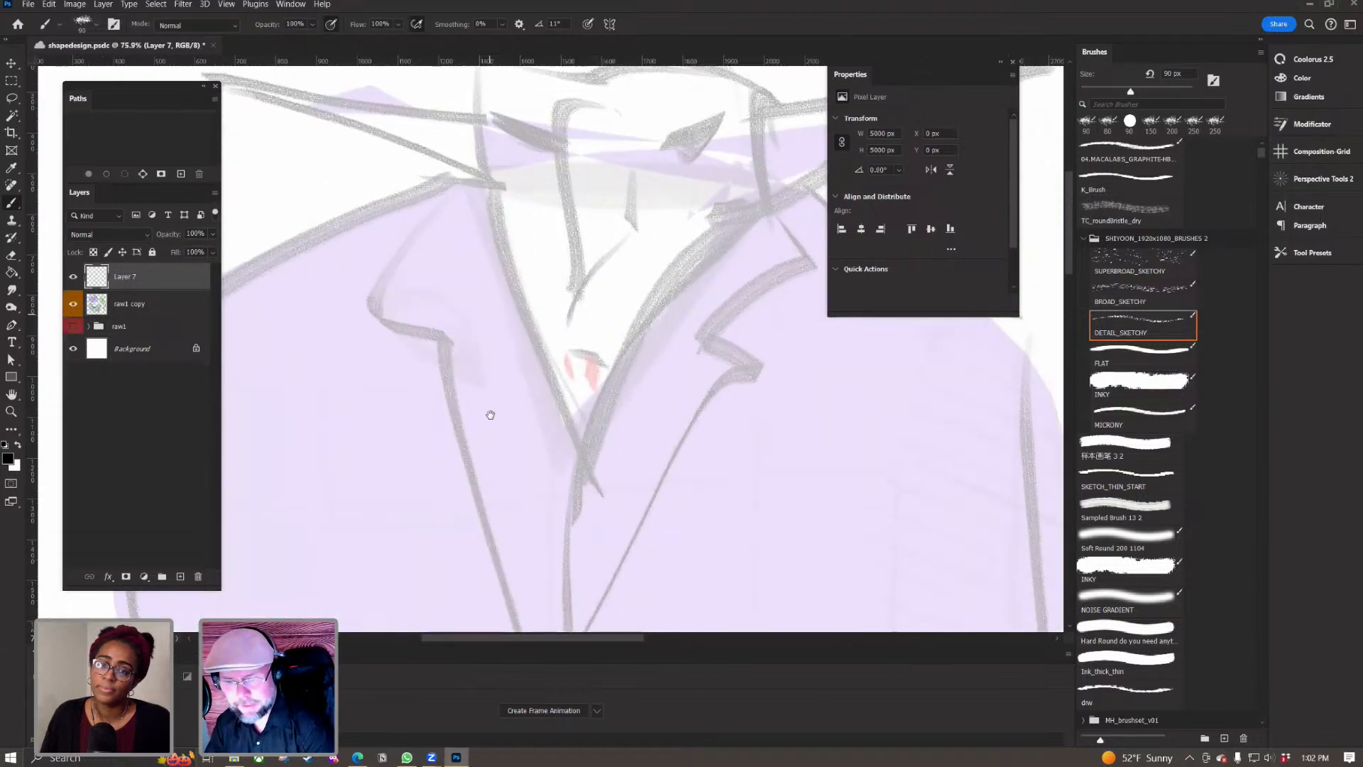
{"action": "left_click_drag", "start_coordinate": [490, 415], "coordinate": [475, 627]}
{"action": "key", "text": "bracketleft"}
{"action": "key", "text": "bracketleft"}
{"action": "key", "text": "bracketleft"}
{"action": "key", "text": "bracketleft"}
{"action": "left_click_drag", "start_coordinate": [575, 286], "coordinate": [582, 318]}
{"action": "key", "text": "ctrl+z"}
{"action": "key", "text": "bracketleft"}
{"action": "key", "text": "bracketleft"}
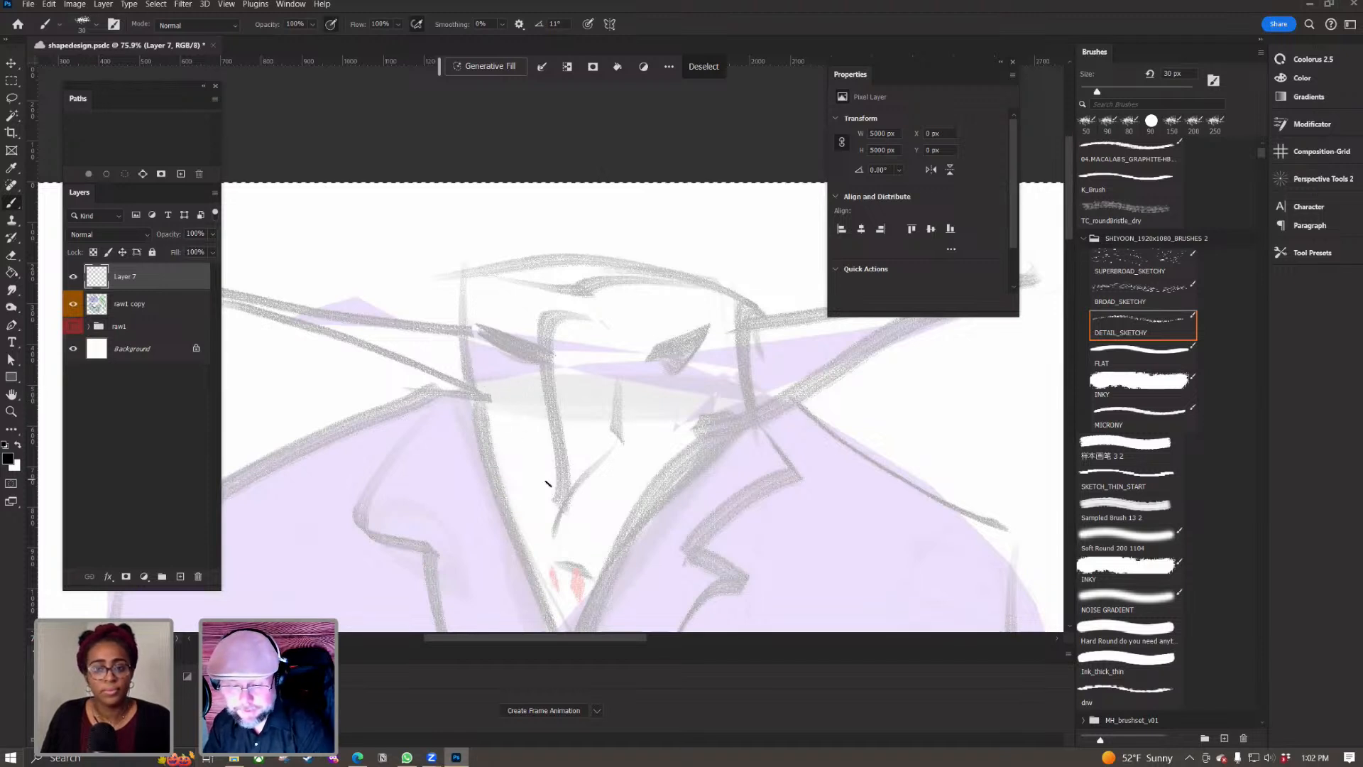
Step: Ink the outline of the purple-suited character's right-hand pointed ear over the faded sketch
{"action": "mouse_move", "coordinate": [484, 509]}
{"action": "left_mouse_down"}
{"action": "mouse_move", "coordinate": [418, 428]}
{"action": "mouse_move", "coordinate": [424, 438]}
{"action": "left_mouse_up"}
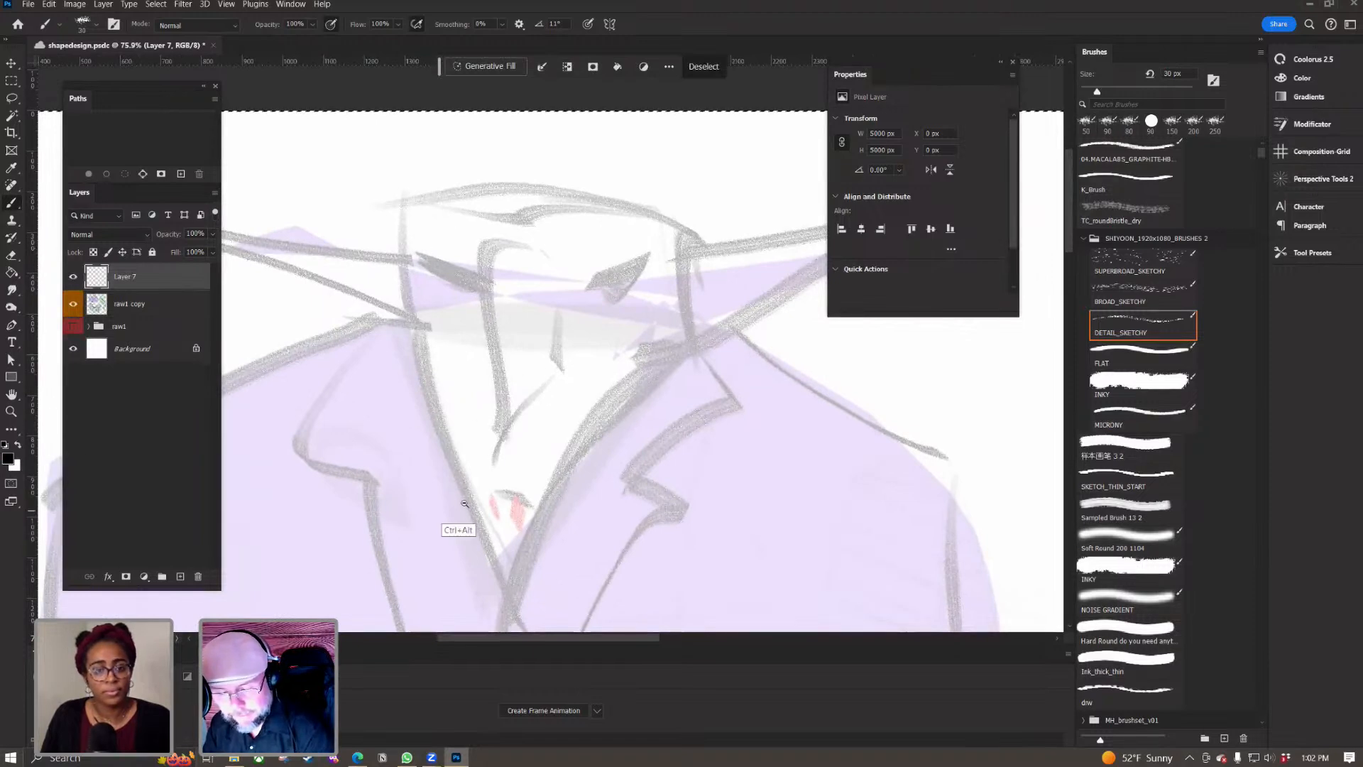
{"action": "scroll", "coordinate": [461, 529], "scroll_direction": "down", "scroll_amount": 6}
{"action": "scroll", "coordinate": [404, 463], "scroll_direction": "up", "scroll_amount": 4}
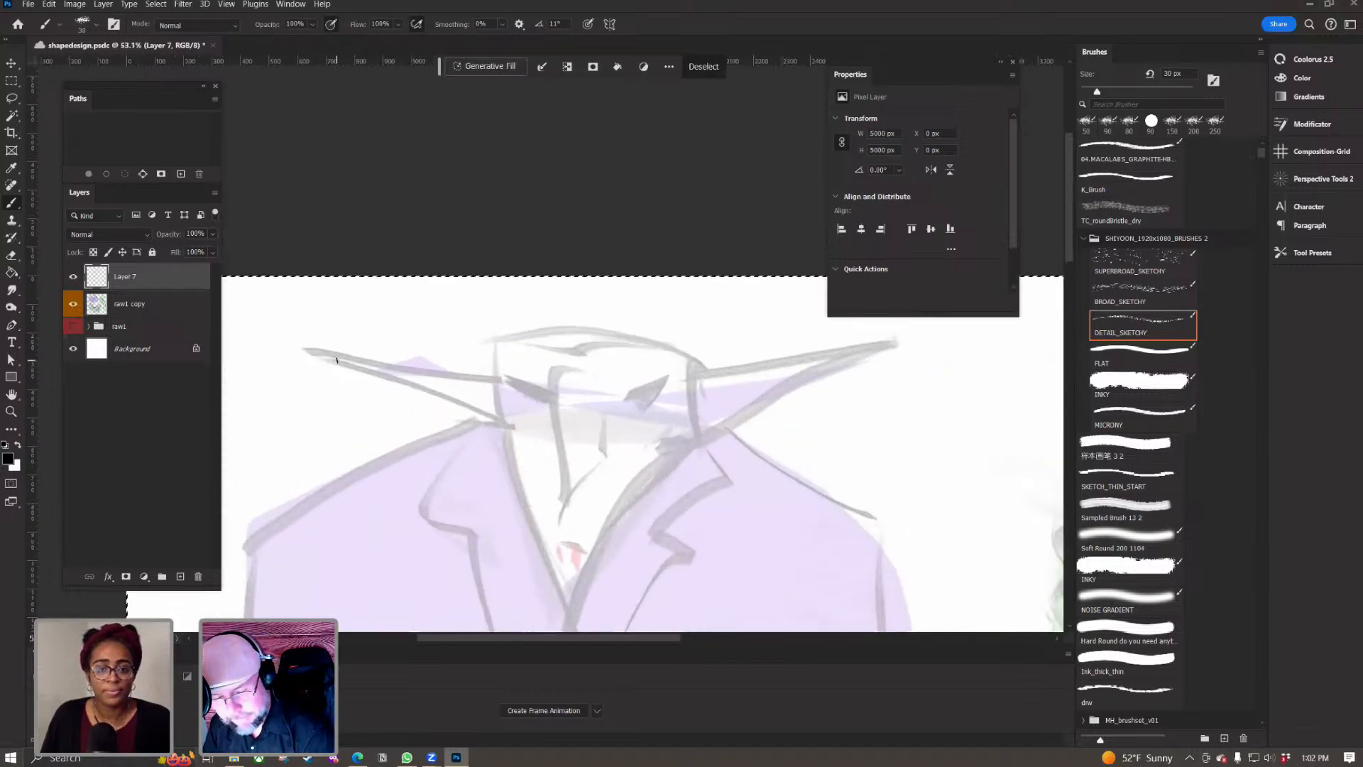
{"action": "mouse_move", "coordinate": [681, 362]}
{"action": "left_mouse_down"}
{"action": "mouse_move", "coordinate": [523, 396]}
{"action": "mouse_move", "coordinate": [760, 360]}
{"action": "mouse_move", "coordinate": [690, 373]}
{"action": "mouse_move", "coordinate": [756, 360]}
{"action": "mouse_move", "coordinate": [556, 439]}
{"action": "left_mouse_up"}
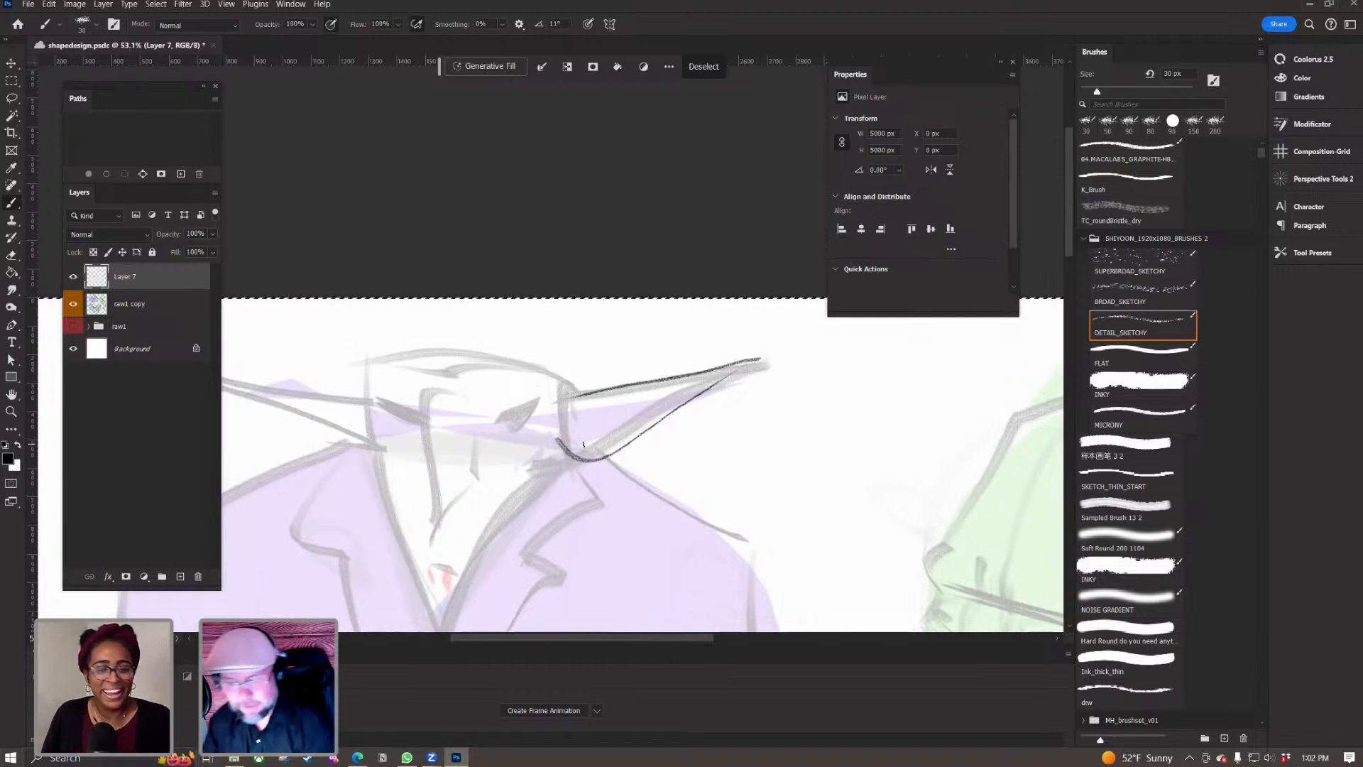
{"action": "key", "text": "ctrl+z"}
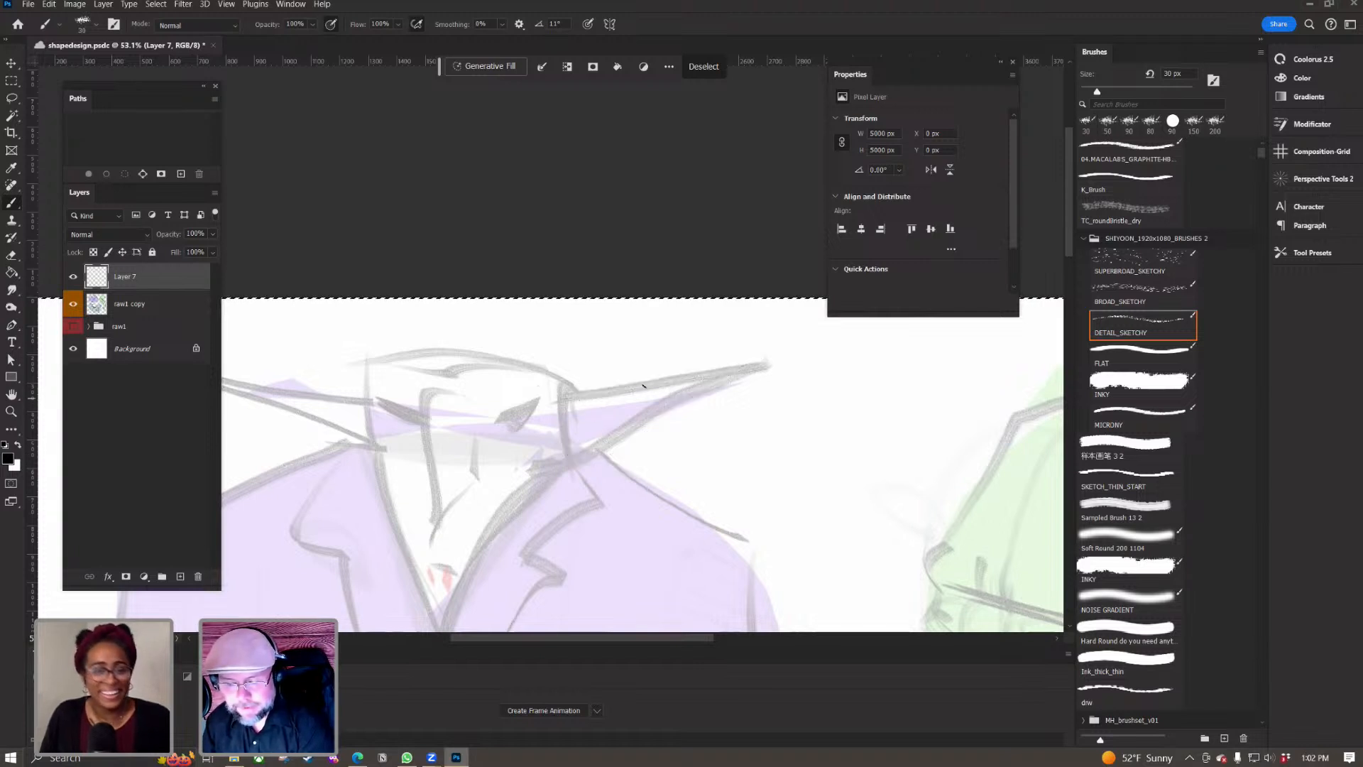
{"action": "left_click_drag", "start_coordinate": [612, 389], "coordinate": [759, 360]}
{"action": "left_click_drag", "start_coordinate": [563, 467], "coordinate": [756, 363]}
{"action": "key", "text": "ctrl+z"}
{"action": "key", "text": "ctrl+z"}
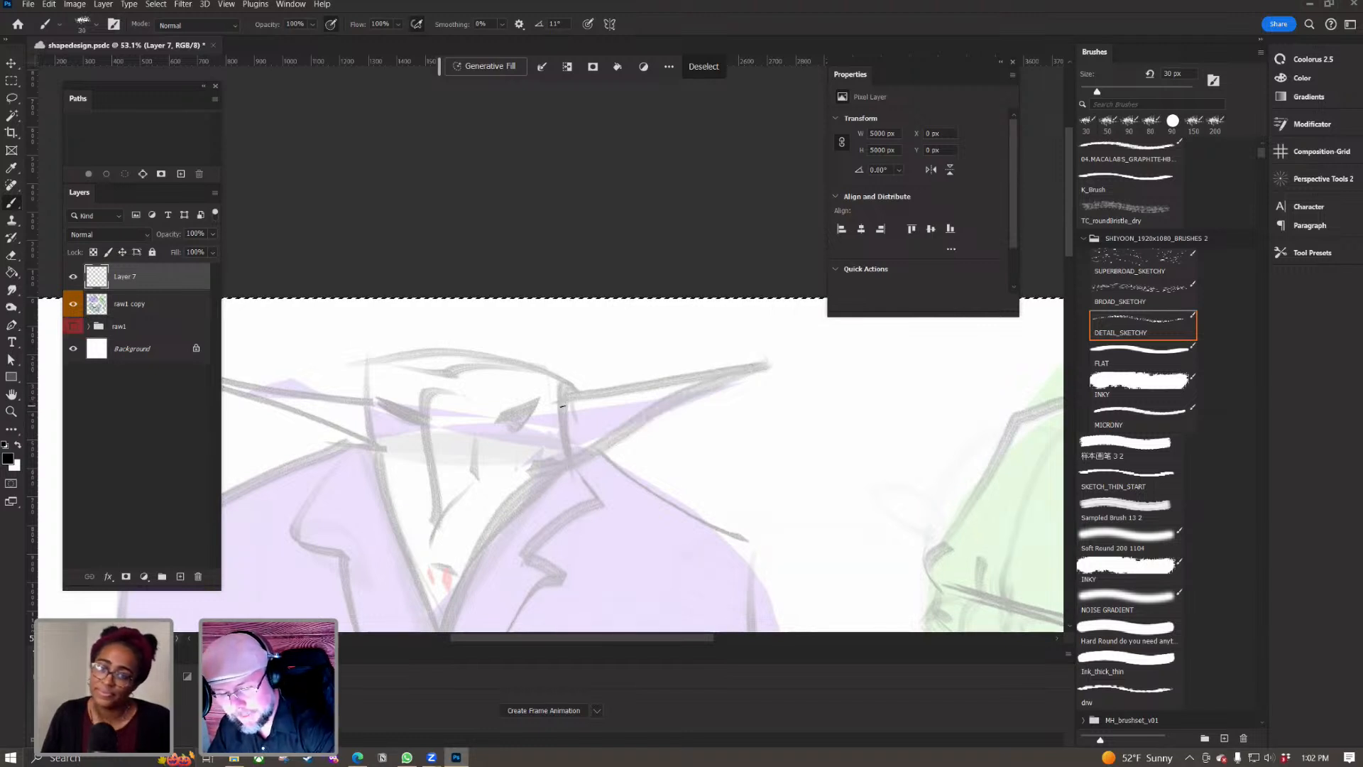
{"action": "left_click_drag", "start_coordinate": [758, 364], "coordinate": [556, 409]}
{"action": "key", "text": "ctrl+z"}
{"action": "left_click_drag", "start_coordinate": [760, 365], "coordinate": [537, 411]}
{"action": "key", "text": "ctrl+z"}
Step: Lower the opacity of the raw1 copy sketch layer and make Layer 7 active again
{"action": "left_click", "coordinate": [142, 304]}
{"action": "left_click_drag", "start_coordinate": [173, 235], "coordinate": [159, 237]}
{"action": "left_click", "coordinate": [142, 276]}
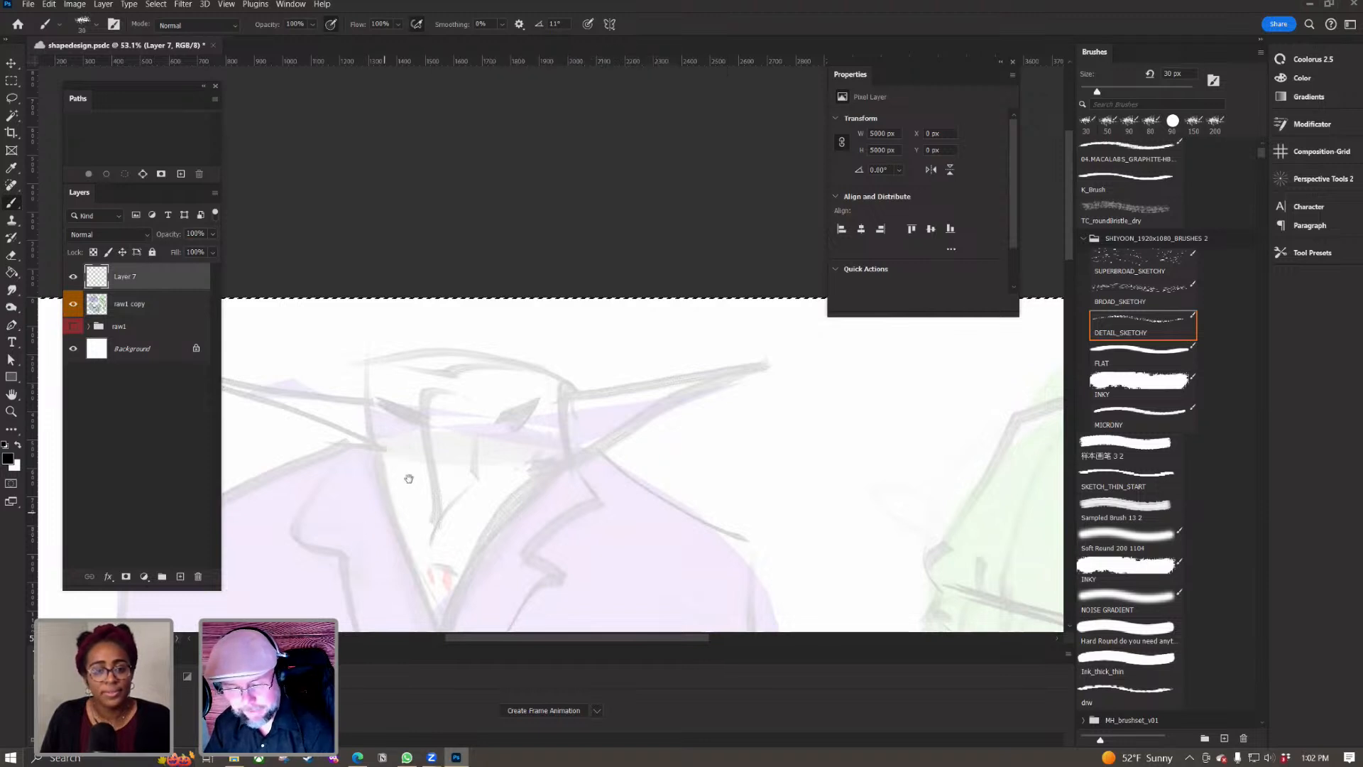
Step: Scribble loose curving practice strokes across the head and jacket on Layer 7 and clear them all
{"action": "scroll", "coordinate": [419, 471], "scroll_direction": "down", "scroll_amount": 2}
{"action": "mouse_move", "coordinate": [512, 286]}
{"action": "left_mouse_down"}
{"action": "mouse_move", "coordinate": [386, 401]}
{"action": "mouse_move", "coordinate": [416, 438]}
{"action": "left_mouse_up"}
{"action": "key", "text": "ctrl+z"}
{"action": "mouse_move", "coordinate": [448, 286]}
{"action": "left_mouse_down"}
{"action": "mouse_move", "coordinate": [369, 282]}
{"action": "mouse_move", "coordinate": [307, 316]}
{"action": "left_mouse_up"}
{"action": "mouse_move", "coordinate": [358, 391]}
{"action": "left_mouse_down"}
{"action": "mouse_move", "coordinate": [460, 317]}
{"action": "mouse_move", "coordinate": [473, 360]}
{"action": "mouse_move", "coordinate": [383, 491]}
{"action": "left_mouse_up"}
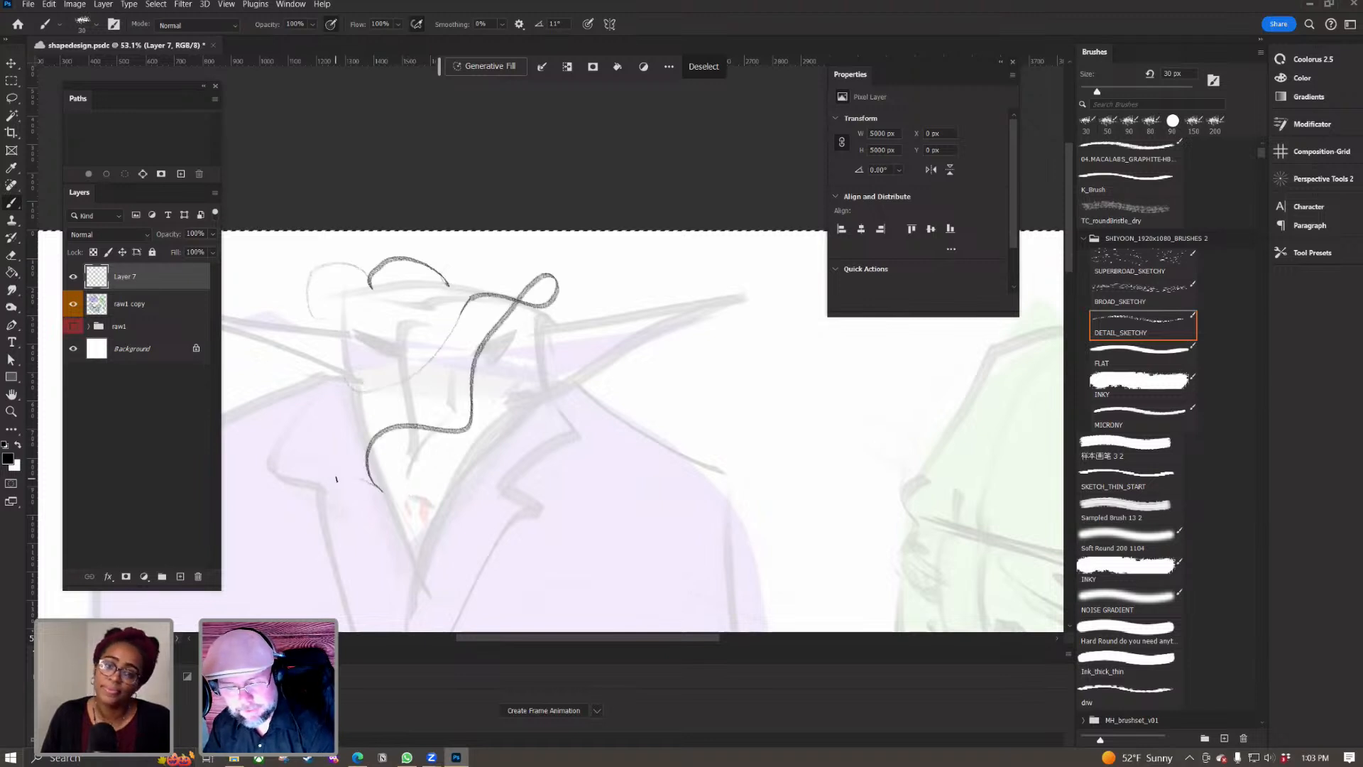
{"action": "left_click_drag", "start_coordinate": [315, 387], "coordinate": [270, 383]}
{"action": "left_click_drag", "start_coordinate": [277, 492], "coordinate": [298, 480]}
{"action": "mouse_move", "coordinate": [315, 544]}
{"action": "left_mouse_down"}
{"action": "mouse_move", "coordinate": [373, 545]}
{"action": "mouse_move", "coordinate": [592, 377]}
{"action": "left_mouse_up"}
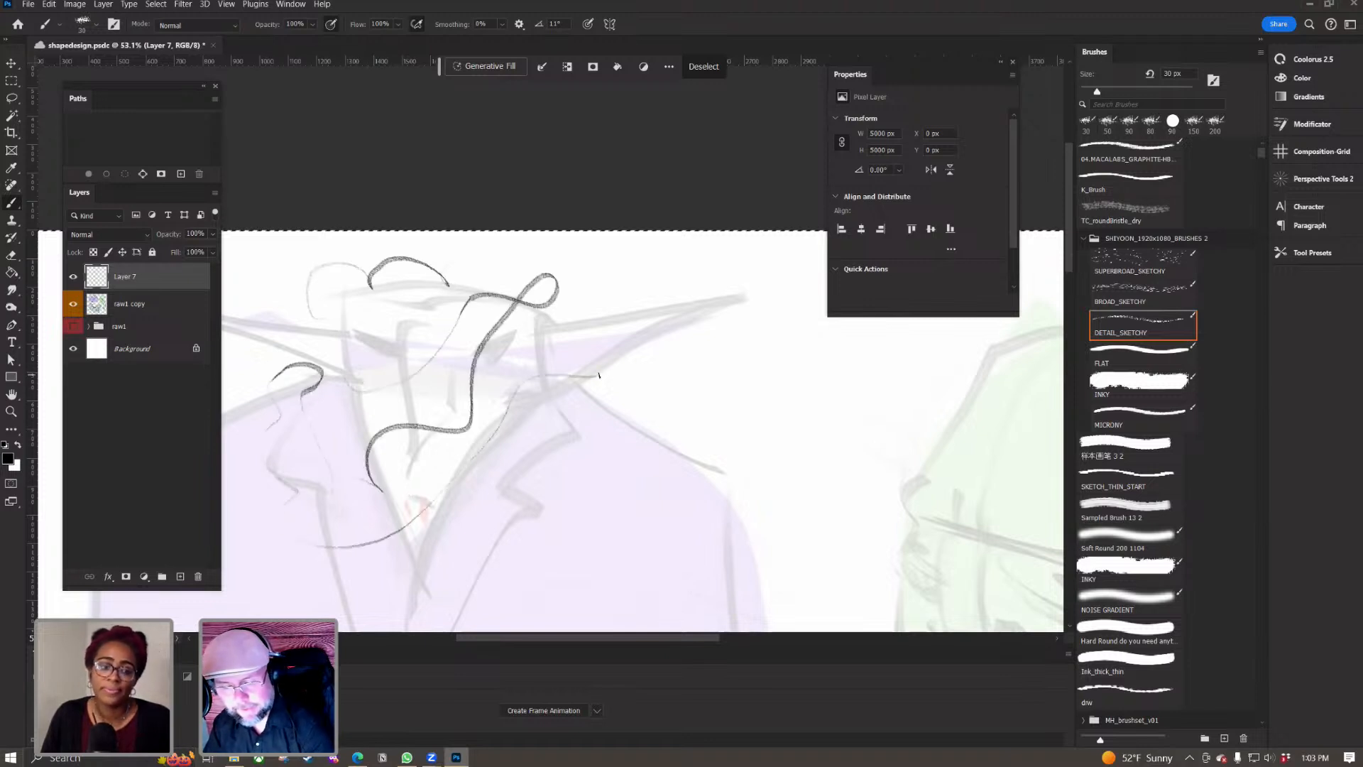
{"action": "mouse_move", "coordinate": [780, 386]}
{"action": "left_mouse_down"}
{"action": "mouse_move", "coordinate": [792, 428]}
{"action": "mouse_move", "coordinate": [674, 443]}
{"action": "mouse_move", "coordinate": [615, 534]}
{"action": "mouse_move", "coordinate": [527, 458]}
{"action": "mouse_move", "coordinate": [457, 493]}
{"action": "mouse_move", "coordinate": [401, 563]}
{"action": "mouse_move", "coordinate": [362, 586]}
{"action": "left_mouse_up"}
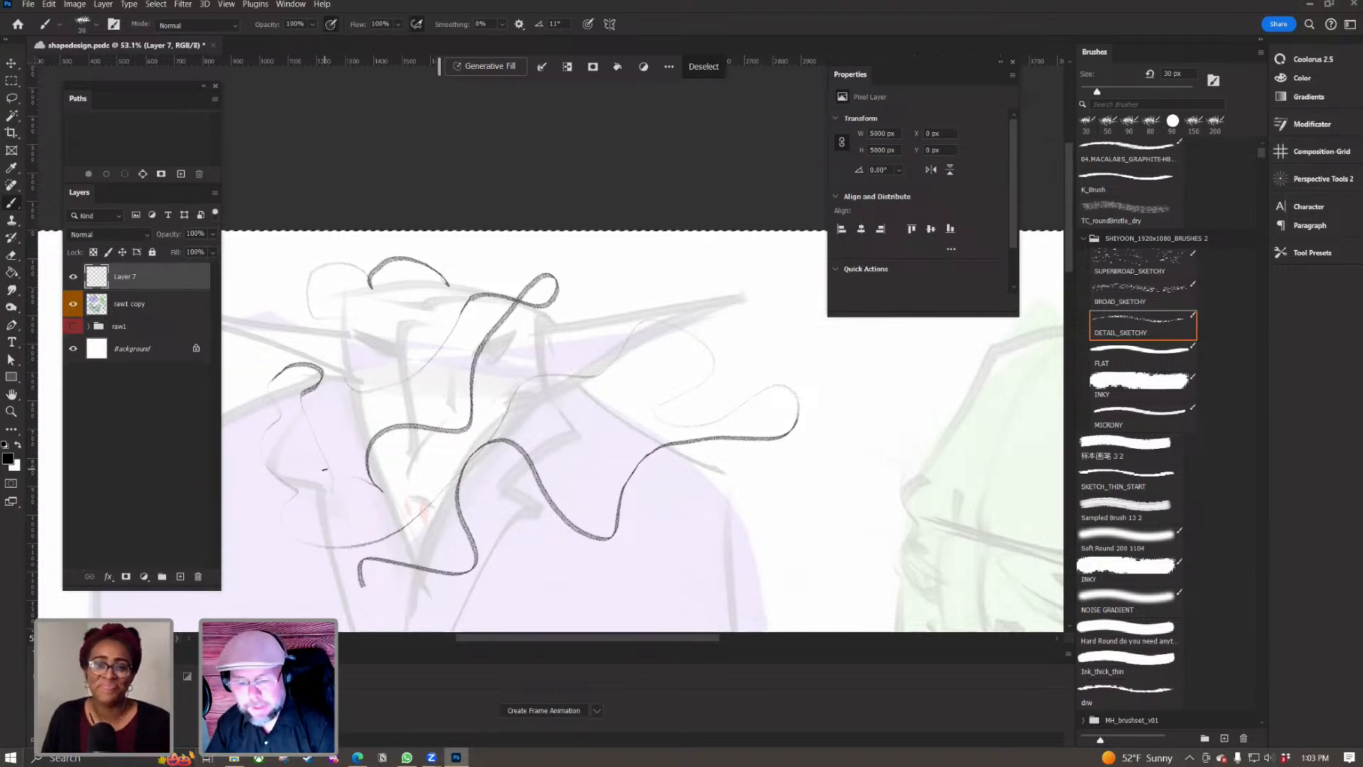
{"action": "key", "text": "Delete"}
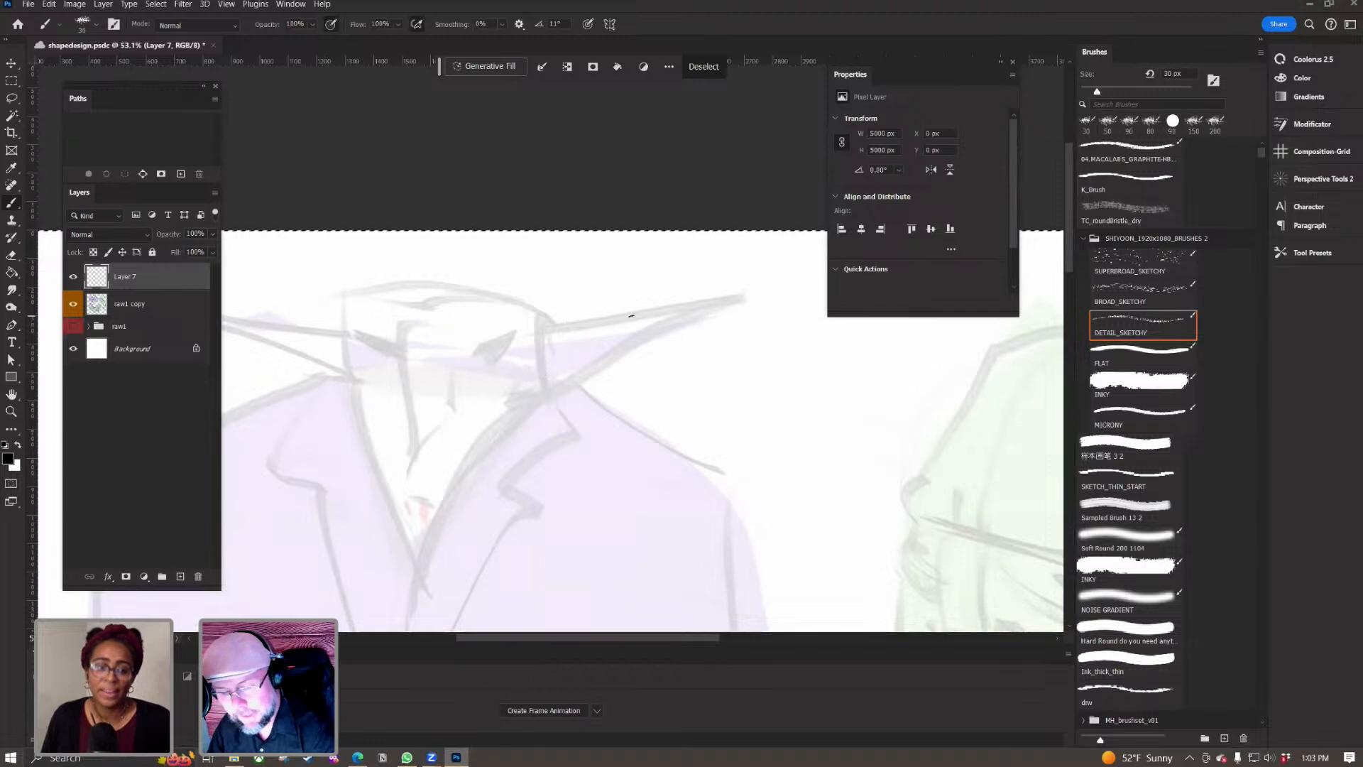
Step: Trace the long upper edge and curved lower edge of the pointed right ear, redrawing the lower curve until it flows smoothly
{"action": "left_click_drag", "start_coordinate": [734, 292], "coordinate": [519, 333]}
{"action": "left_click_drag", "start_coordinate": [713, 304], "coordinate": [557, 359]}
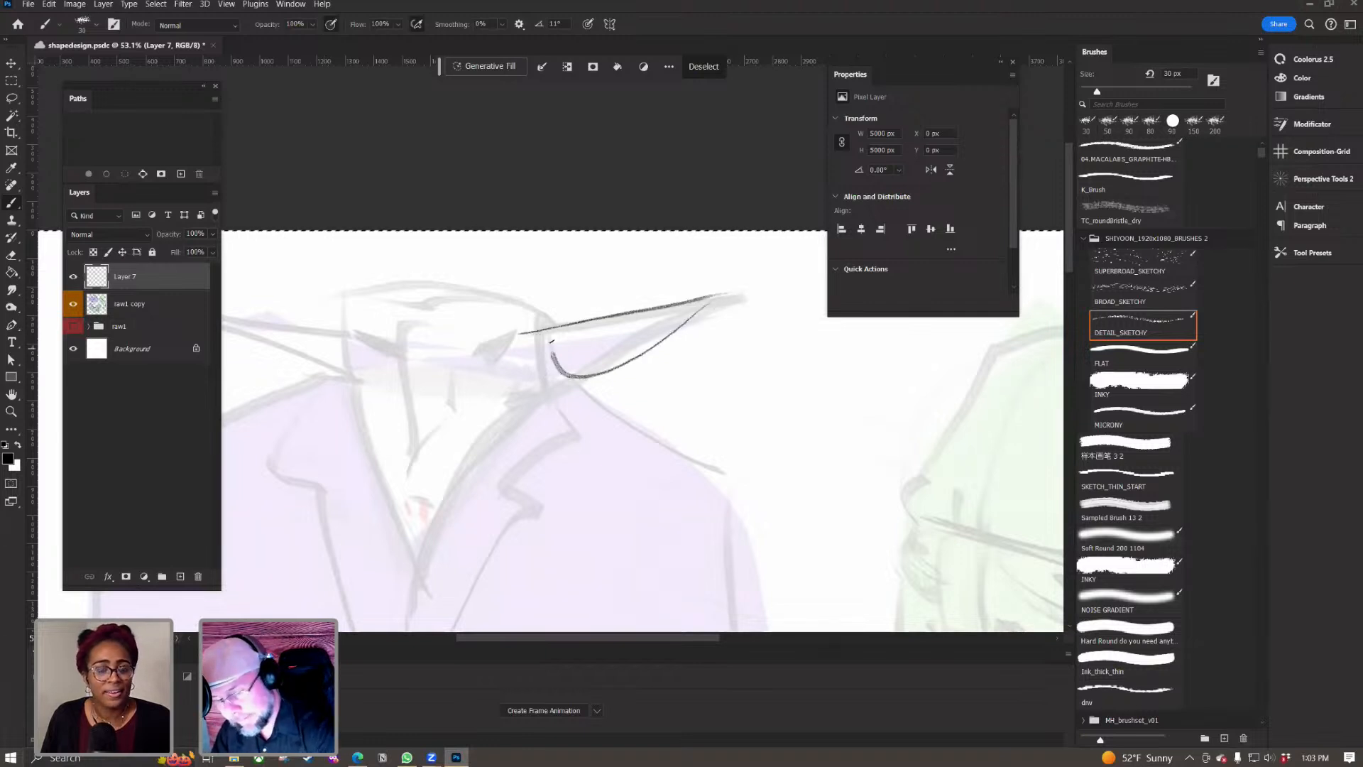
{"action": "key", "text": "ctrl+z"}
{"action": "left_click_drag", "start_coordinate": [683, 305], "coordinate": [529, 360]}
{"action": "key", "text": "ctrl+z"}
{"action": "mouse_move", "coordinate": [689, 307]}
{"action": "left_mouse_down"}
{"action": "mouse_move", "coordinate": [578, 387]}
{"action": "mouse_move", "coordinate": [526, 375]}
{"action": "left_mouse_up"}
{"action": "key", "text": "ctrl+z"}
{"action": "left_click_drag", "start_coordinate": [657, 322], "coordinate": [515, 383]}
{"action": "key", "text": "ctrl+z"}
{"action": "left_click_drag", "start_coordinate": [671, 313], "coordinate": [519, 391]}
{"action": "key", "text": "ctrl+z"}
{"action": "left_click_drag", "start_coordinate": [669, 318], "coordinate": [517, 392]}
{"action": "key", "text": "ctrl+z"}
{"action": "left_click_drag", "start_coordinate": [643, 319], "coordinate": [494, 390]}
{"action": "key", "text": "ctrl+z"}
{"action": "left_click_drag", "start_coordinate": [678, 310], "coordinate": [517, 392]}
{"action": "key", "text": "ctrl+z"}
{"action": "left_click_drag", "start_coordinate": [676, 313], "coordinate": [520, 387]}
{"action": "key", "text": "ctrl+z"}
{"action": "left_click_drag", "start_coordinate": [642, 320], "coordinate": [511, 378]}
{"action": "key", "text": "ctrl+z"}
{"action": "left_click_drag", "start_coordinate": [661, 313], "coordinate": [533, 373]}
{"action": "key", "text": "ctrl+z"}
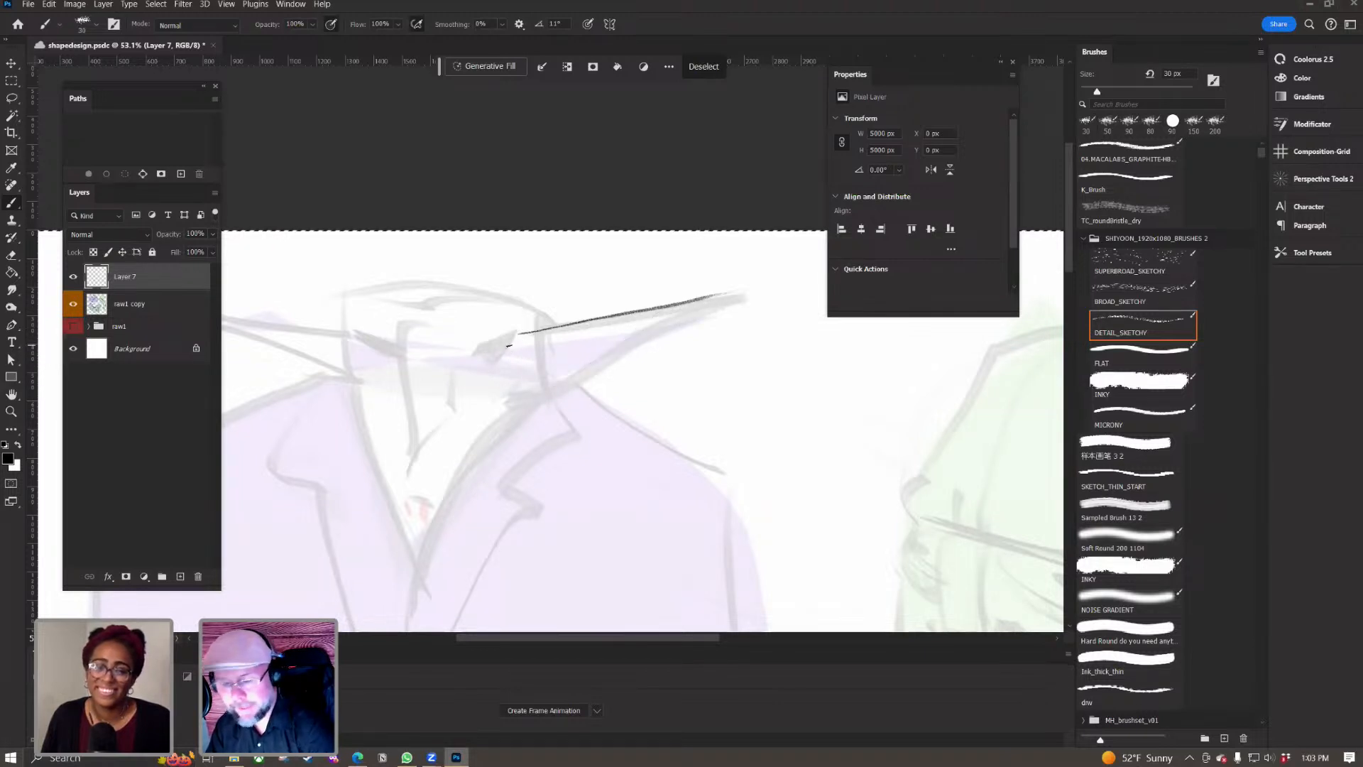
{"action": "left_click_drag", "start_coordinate": [683, 308], "coordinate": [517, 368]}
{"action": "key", "text": "ctrl+z"}
{"action": "left_click_drag", "start_coordinate": [660, 312], "coordinate": [512, 375]}
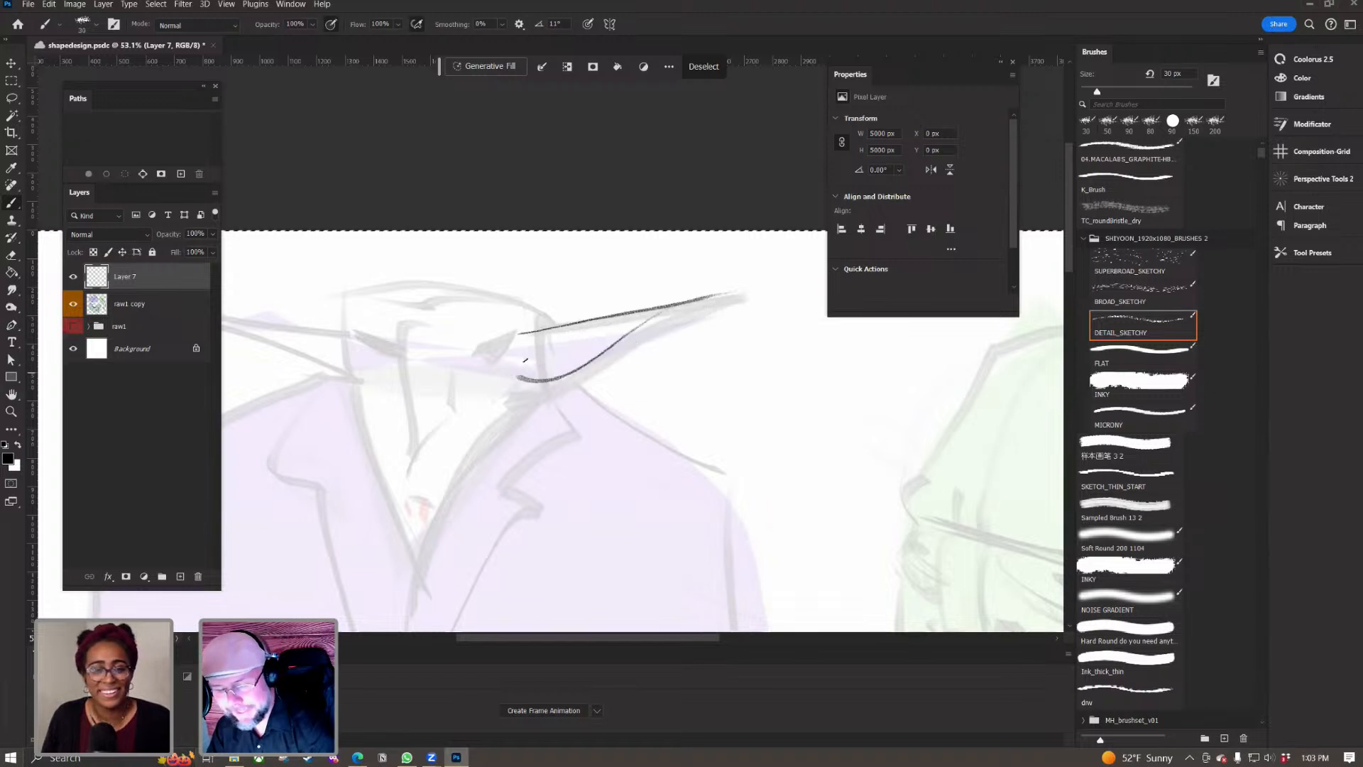
Step: Erase the overshooting inner end of the right ear's upper line with a 45 px eraser
{"action": "left_click_drag", "start_coordinate": [400, 441], "coordinate": [440, 476]}
{"action": "key", "text": "e"}
{"action": "key", "text": "bracketleft"}
{"action": "key", "text": "bracketleft"}
{"action": "key", "text": "bracketleft"}
{"action": "key", "text": "bracketleft"}
{"action": "key", "text": "bracketleft"}
{"action": "left_click_drag", "start_coordinate": [556, 368], "coordinate": [560, 368]}
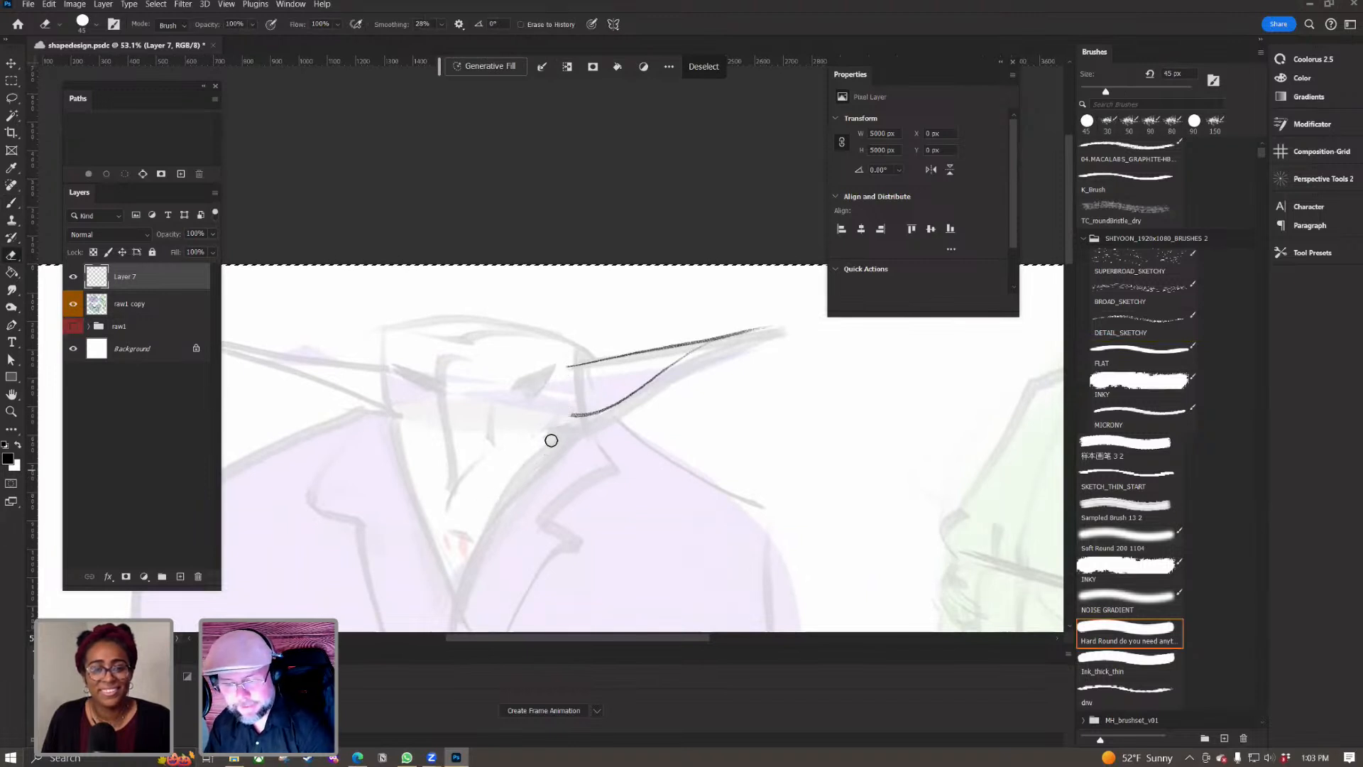
Step: Trace the head outline with the DETAIL_SKETCHY brush: the side and flat crown in one stroke, plus the jaw running to the chin
{"action": "key", "text": "b"}
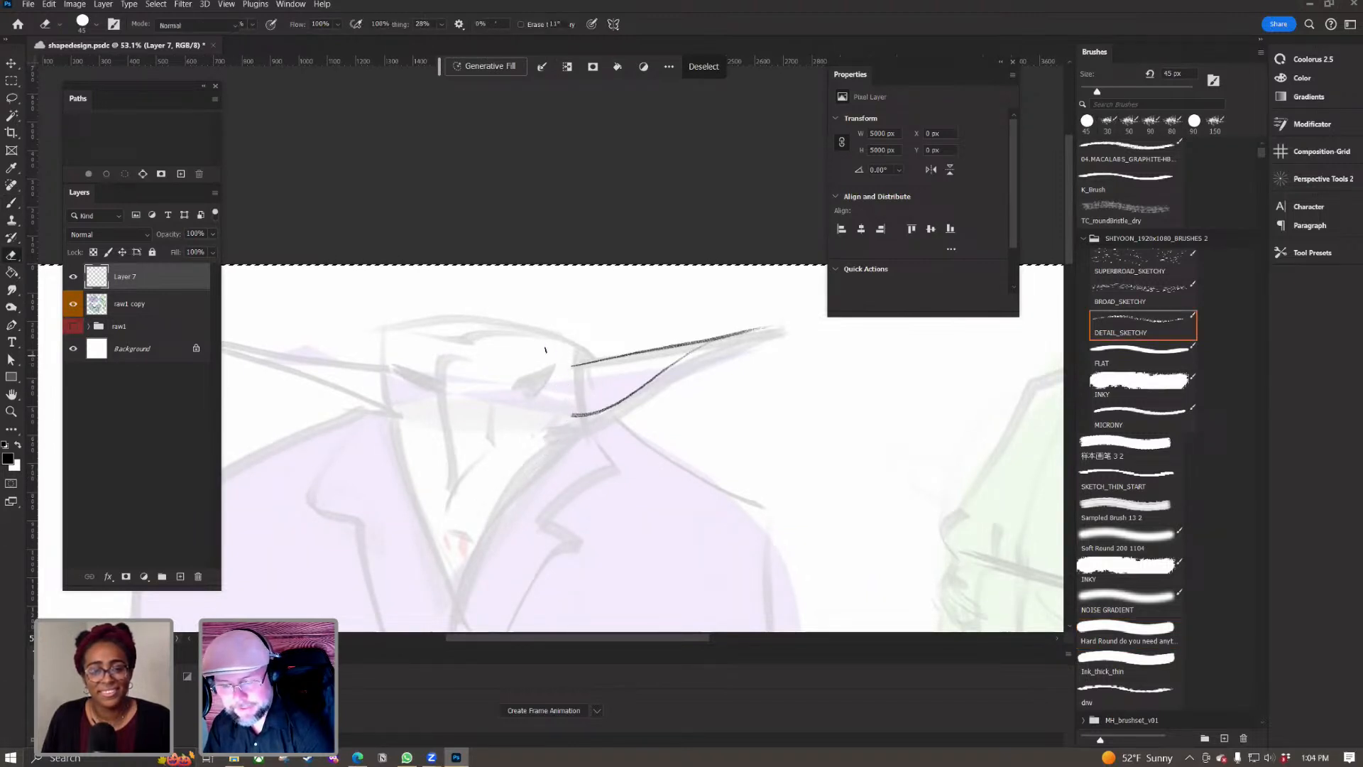
{"action": "mouse_move", "coordinate": [378, 370]}
{"action": "left_mouse_down"}
{"action": "mouse_move", "coordinate": [384, 331]}
{"action": "mouse_move", "coordinate": [590, 361]}
{"action": "left_mouse_up"}
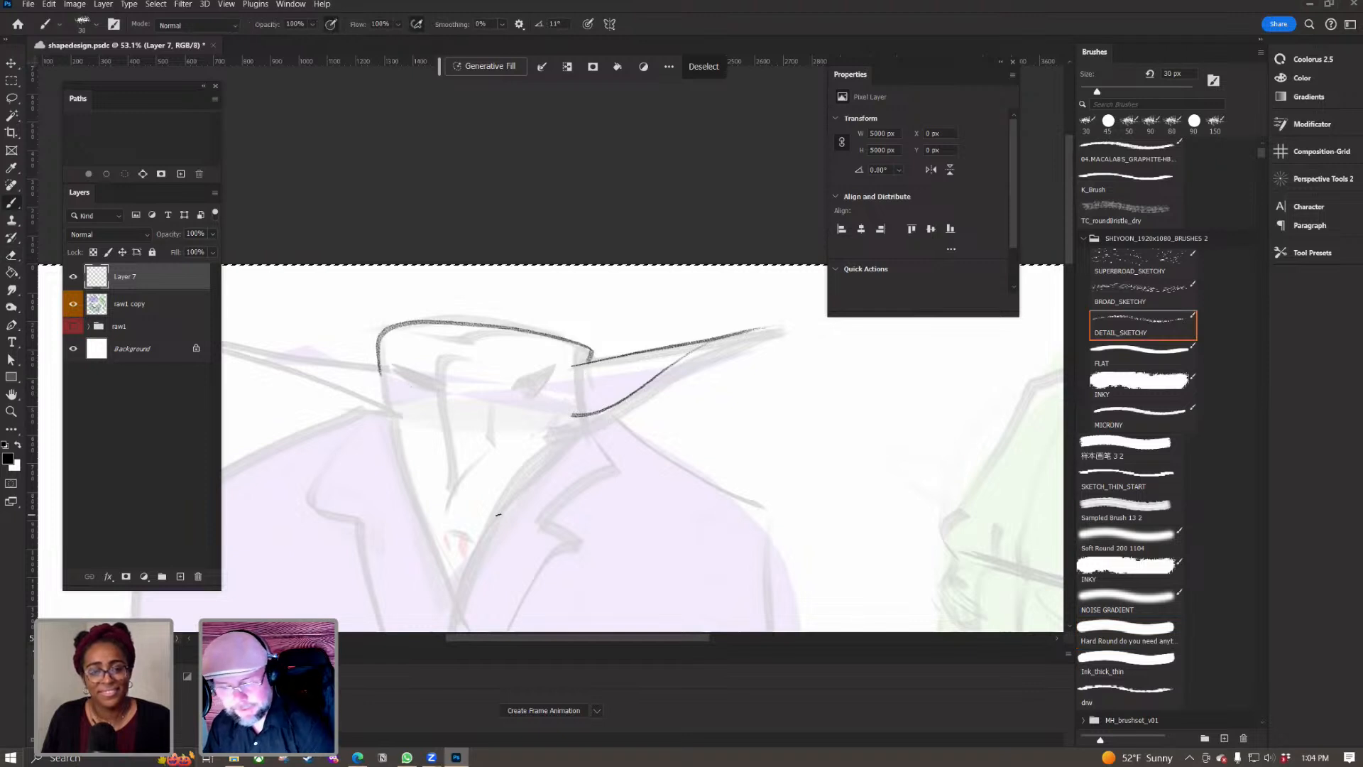
{"action": "key", "text": "ctrl+z"}
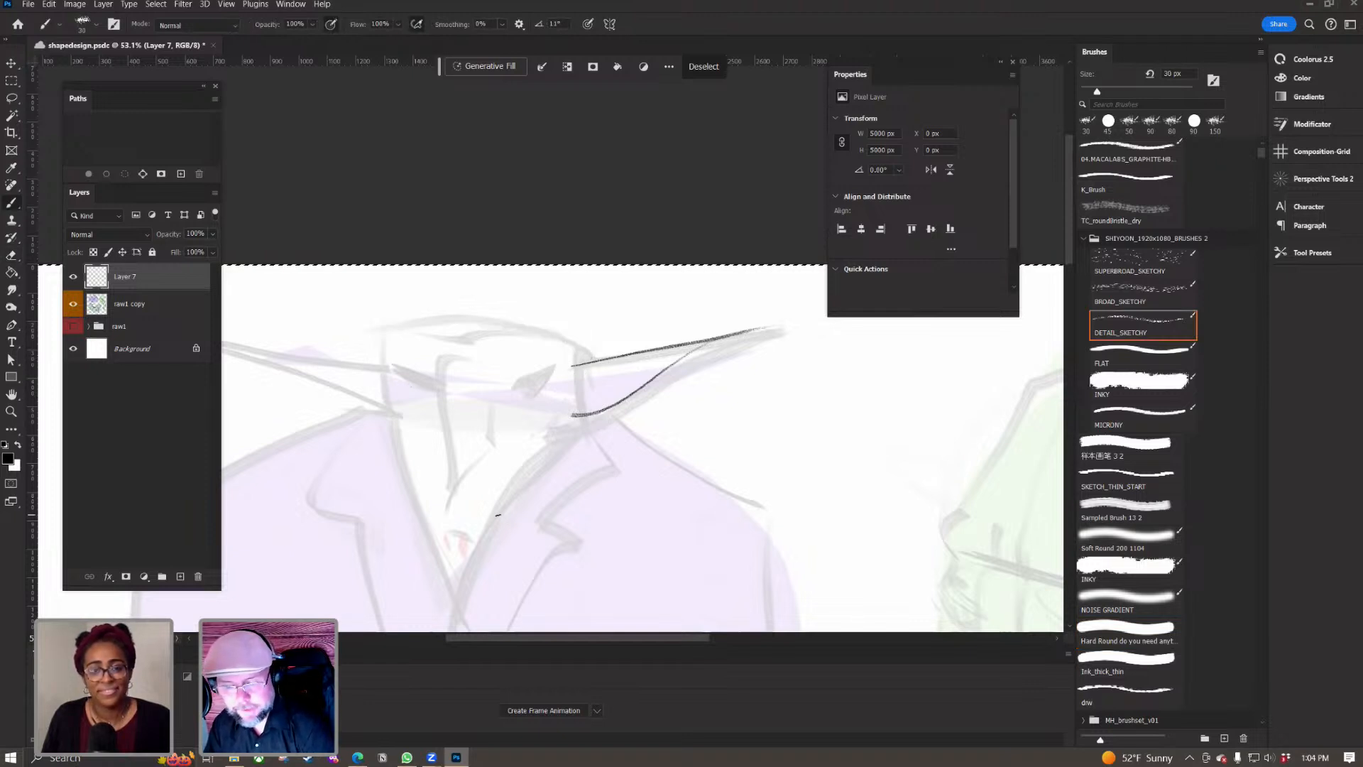
{"action": "mouse_move", "coordinate": [445, 575]}
{"action": "left_mouse_down"}
{"action": "mouse_move", "coordinate": [369, 341]}
{"action": "mouse_move", "coordinate": [517, 327]}
{"action": "mouse_move", "coordinate": [588, 353]}
{"action": "left_mouse_up"}
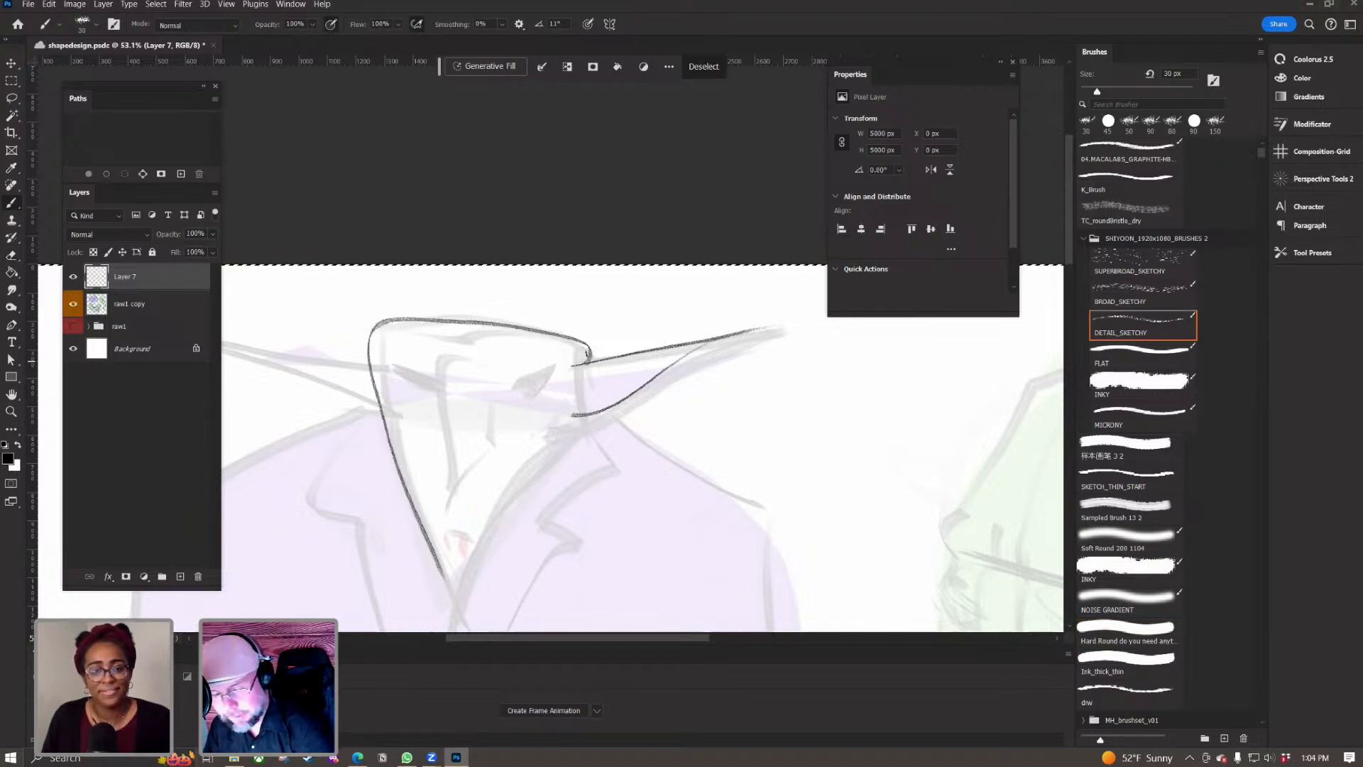
{"action": "left_click_drag", "start_coordinate": [585, 419], "coordinate": [437, 602]}
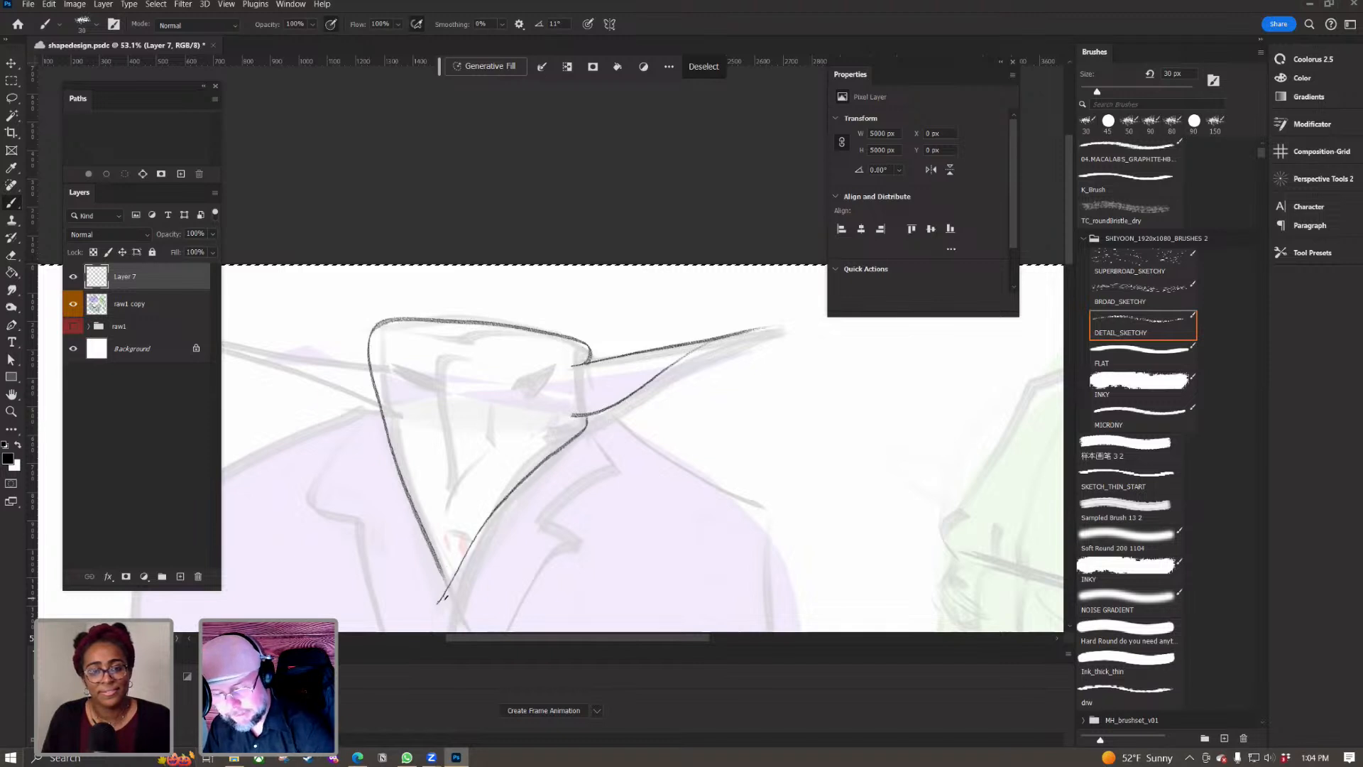
Step: Hide the raw1 copy layer and rough in the face-plane lines and the left ear on Layer 7
{"action": "left_click", "coordinate": [73, 304]}
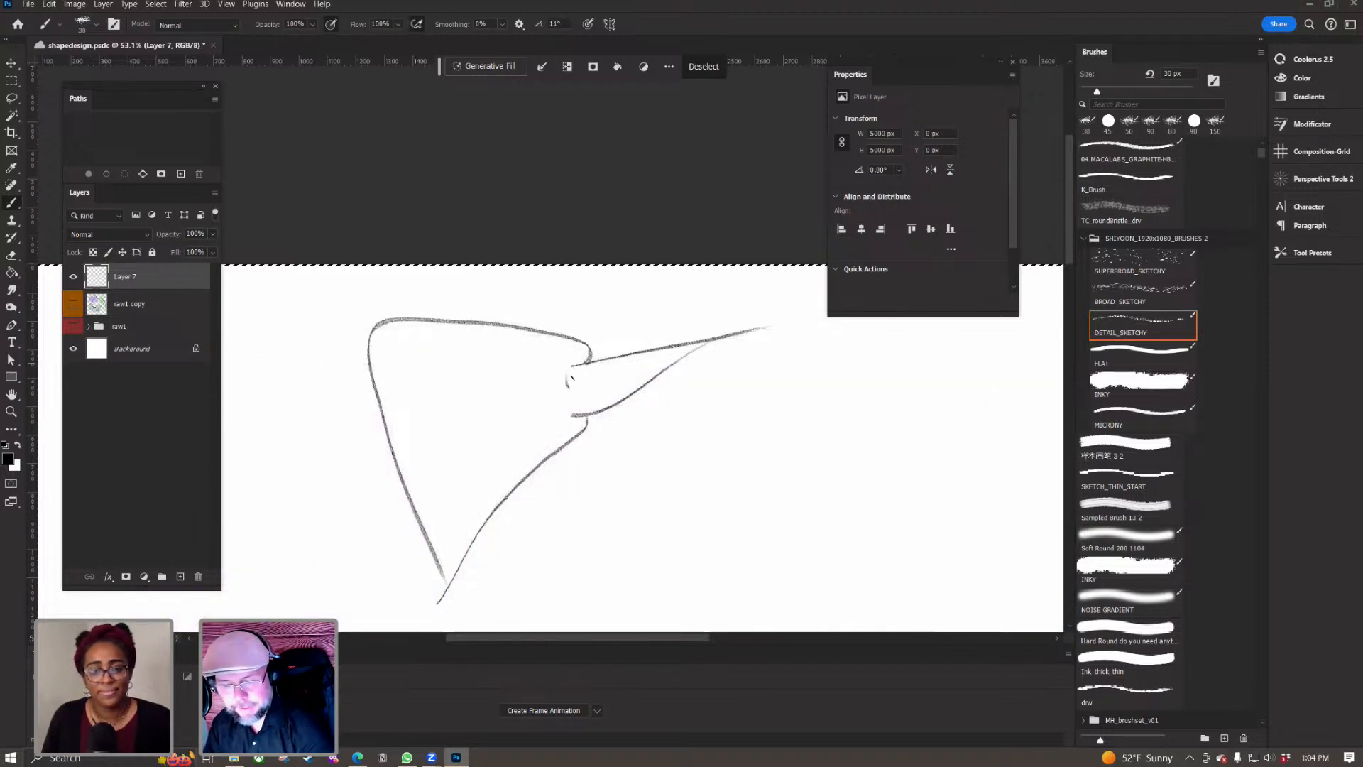
{"action": "left_click_drag", "start_coordinate": [536, 330], "coordinate": [445, 583]}
{"action": "mouse_move", "coordinate": [570, 410]}
{"action": "left_mouse_down"}
{"action": "mouse_move", "coordinate": [512, 378]}
{"action": "mouse_move", "coordinate": [524, 379]}
{"action": "mouse_move", "coordinate": [388, 385]}
{"action": "left_mouse_up"}
{"action": "left_click_drag", "start_coordinate": [426, 333], "coordinate": [446, 572]}
{"action": "mouse_move", "coordinate": [367, 358]}
{"action": "left_mouse_down"}
{"action": "mouse_move", "coordinate": [249, 329]}
{"action": "mouse_move", "coordinate": [389, 430]}
{"action": "left_mouse_up"}
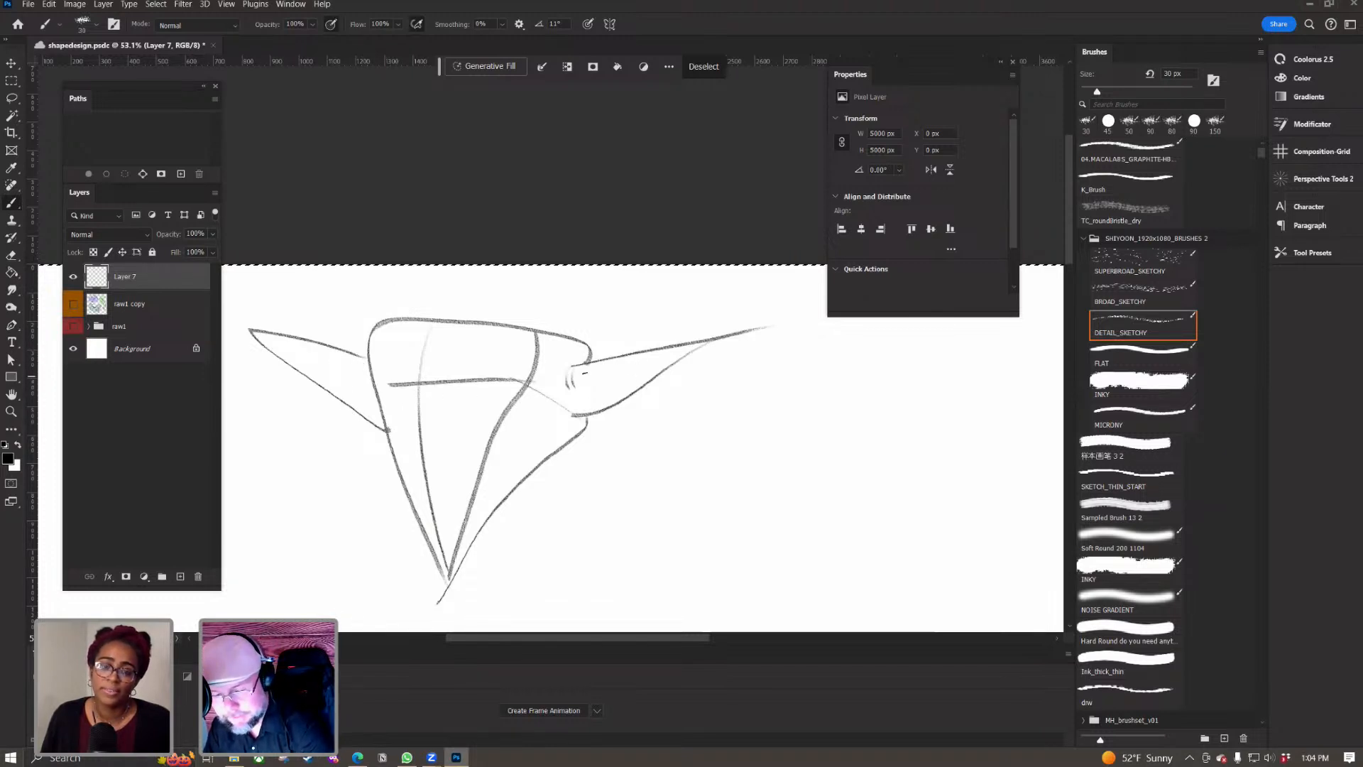
Step: Pick a bright pink foreground color and outline the right ear with it, labelling the shape 1
{"action": "key", "text": "n"}
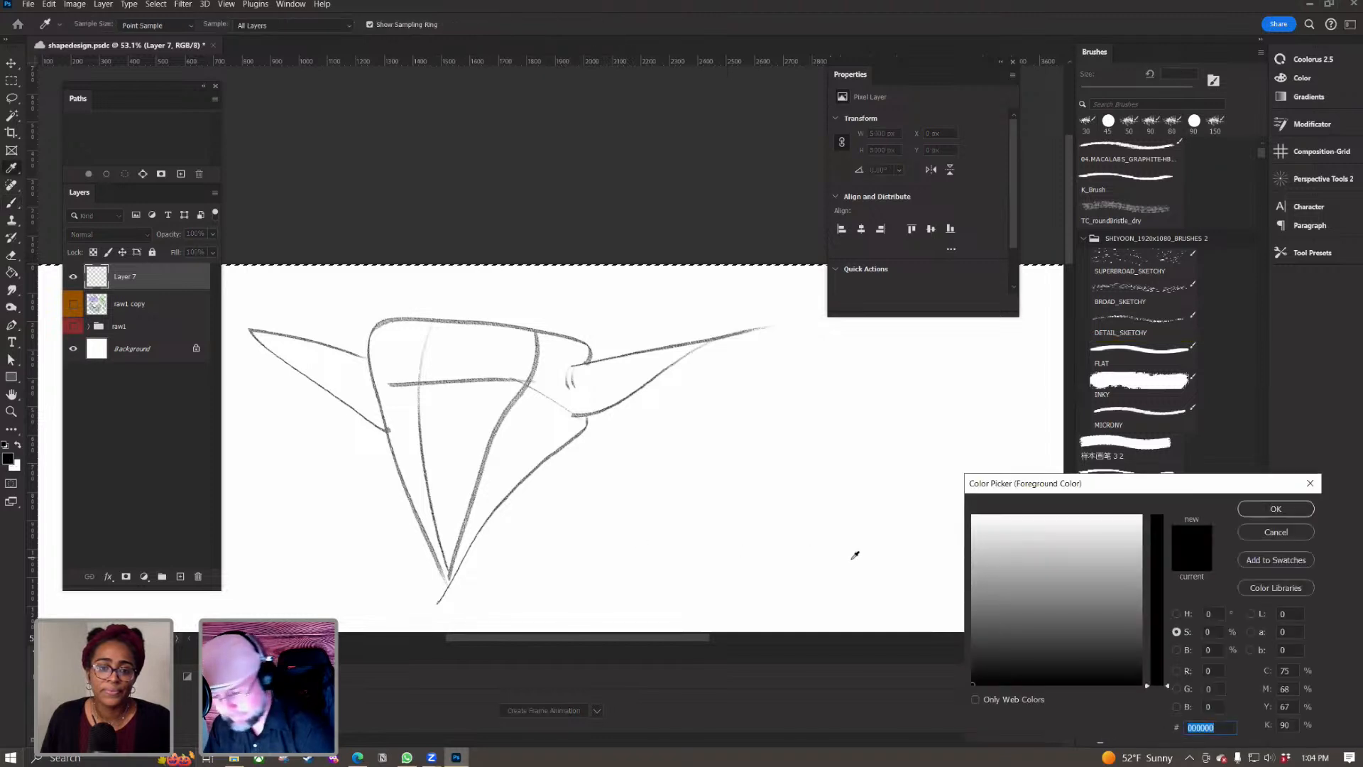
{"action": "left_click", "coordinate": [1130, 516]}
{"action": "left_click", "coordinate": [1156, 517]}
{"action": "left_click", "coordinate": [1276, 509]}
{"action": "key", "text": "b"}
{"action": "mouse_move", "coordinate": [726, 329]}
{"action": "left_mouse_down"}
{"action": "mouse_move", "coordinate": [551, 372]}
{"action": "mouse_move", "coordinate": [566, 416]}
{"action": "mouse_move", "coordinate": [676, 372]}
{"action": "mouse_move", "coordinate": [730, 328]}
{"action": "left_mouse_up"}
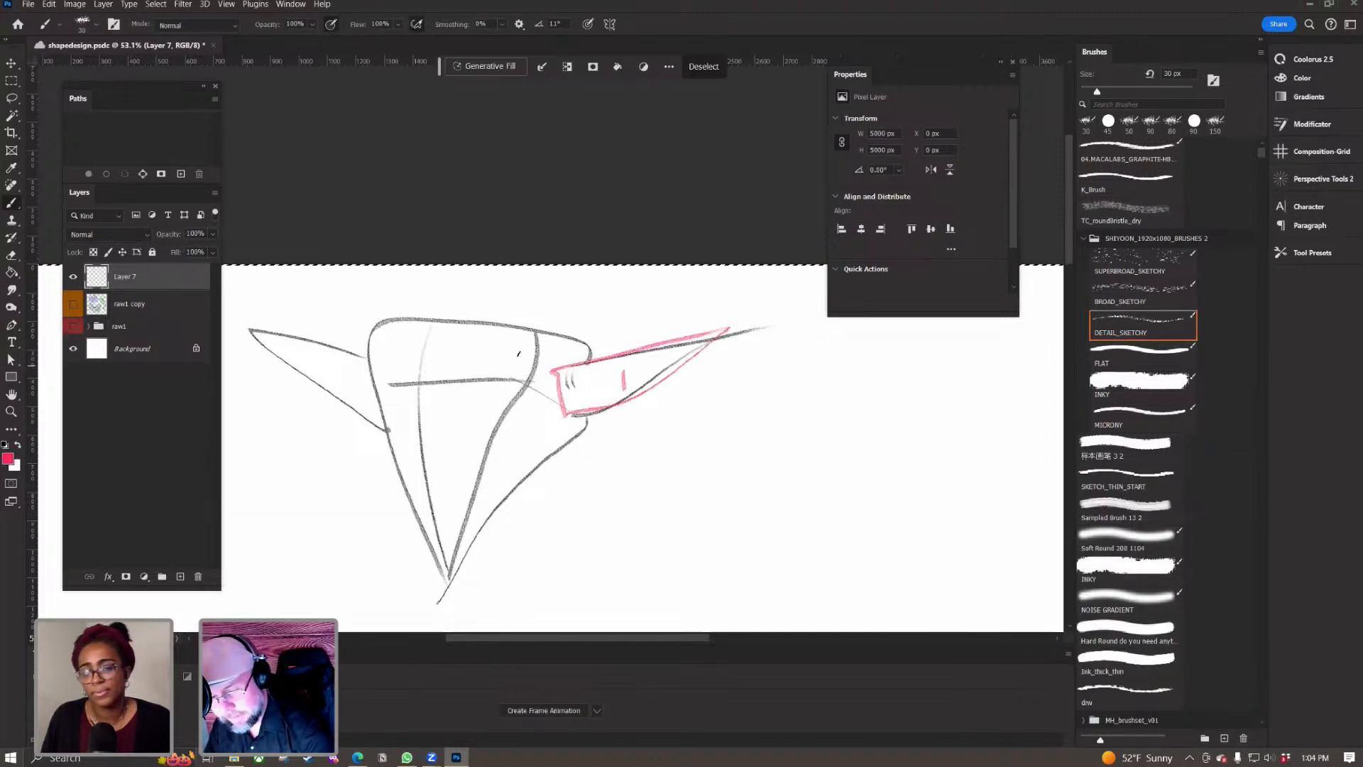
Step: Outline the head and the left ear in pink, labelling these shapes 2 and 3
{"action": "mouse_move", "coordinate": [543, 332]}
{"action": "left_mouse_down"}
{"action": "mouse_move", "coordinate": [380, 324]}
{"action": "mouse_move", "coordinate": [419, 554]}
{"action": "mouse_move", "coordinate": [557, 454]}
{"action": "left_mouse_up"}
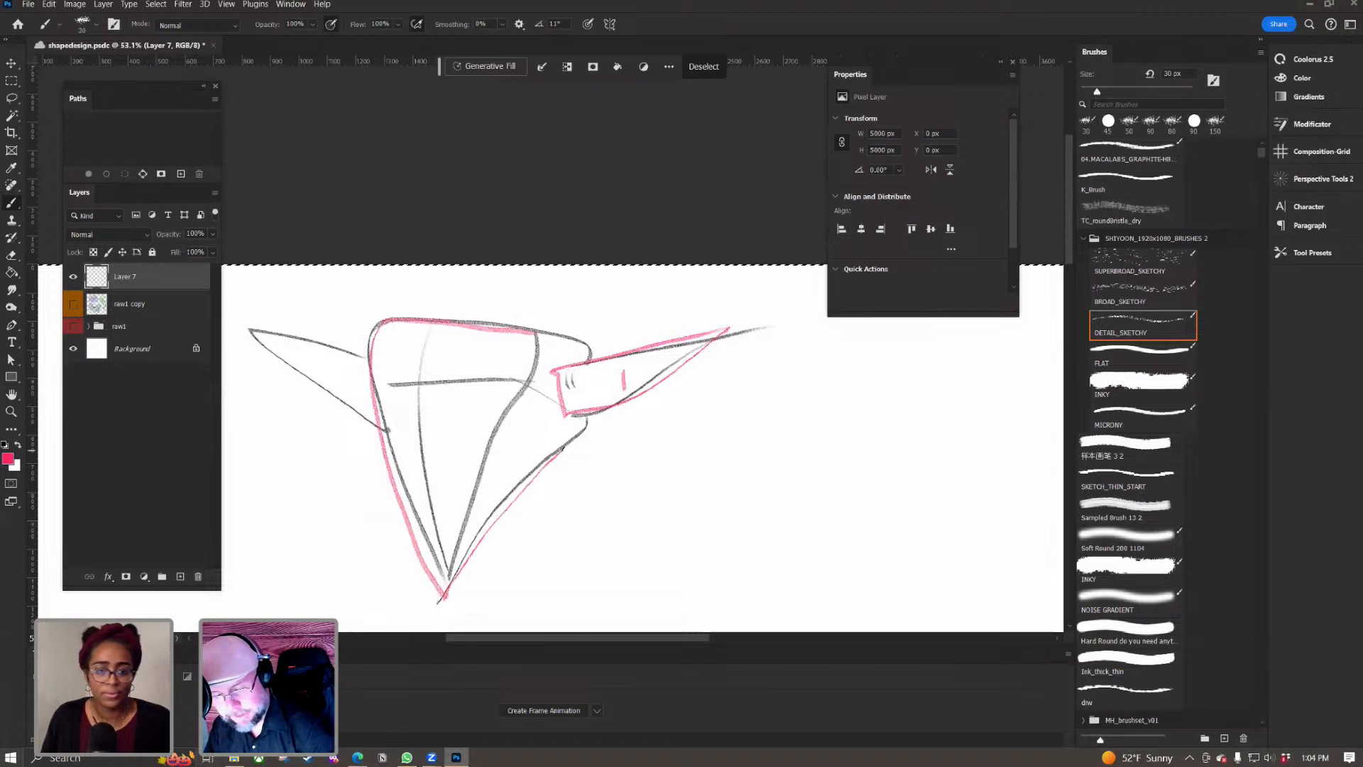
{"action": "left_click_drag", "start_coordinate": [572, 358], "coordinate": [490, 328]}
{"action": "mouse_move", "coordinate": [427, 363]}
{"action": "left_mouse_down"}
{"action": "mouse_move", "coordinate": [438, 382]}
{"action": "mouse_move", "coordinate": [454, 377]}
{"action": "left_mouse_up"}
{"action": "left_click_drag", "start_coordinate": [368, 361], "coordinate": [340, 401]}
{"action": "left_click_drag", "start_coordinate": [283, 357], "coordinate": [364, 424]}
{"action": "left_click_drag", "start_coordinate": [339, 362], "coordinate": [335, 387]}
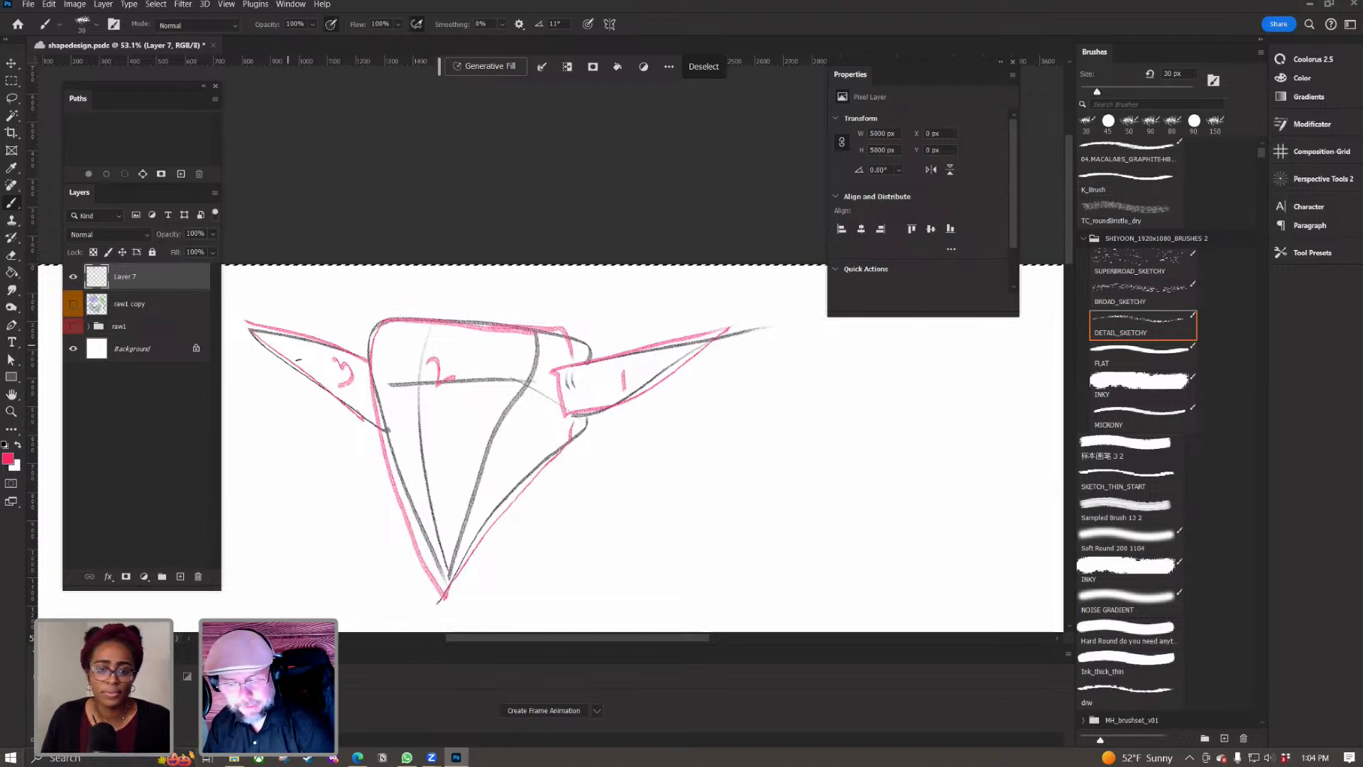
Step: Undo the pink shape overlays, the face-plane lines and the rough left ear
{"action": "key", "text": "ctrl+z"}
{"action": "key", "text": "ctrl+z"}
{"action": "key", "text": "ctrl+z"}
{"action": "key", "text": "ctrl+z"}
{"action": "key", "text": "ctrl+z"}
{"action": "key", "text": "ctrl+z"}
{"action": "key", "text": "ctrl+z"}
{"action": "key", "text": "ctrl+z"}
{"action": "key", "text": "ctrl+z"}
{"action": "key", "text": "ctrl+z"}
{"action": "key", "text": "ctrl+z"}
{"action": "key", "text": "ctrl+z"}
{"action": "key", "text": "ctrl+z"}
{"action": "key", "text": "ctrl+z"}
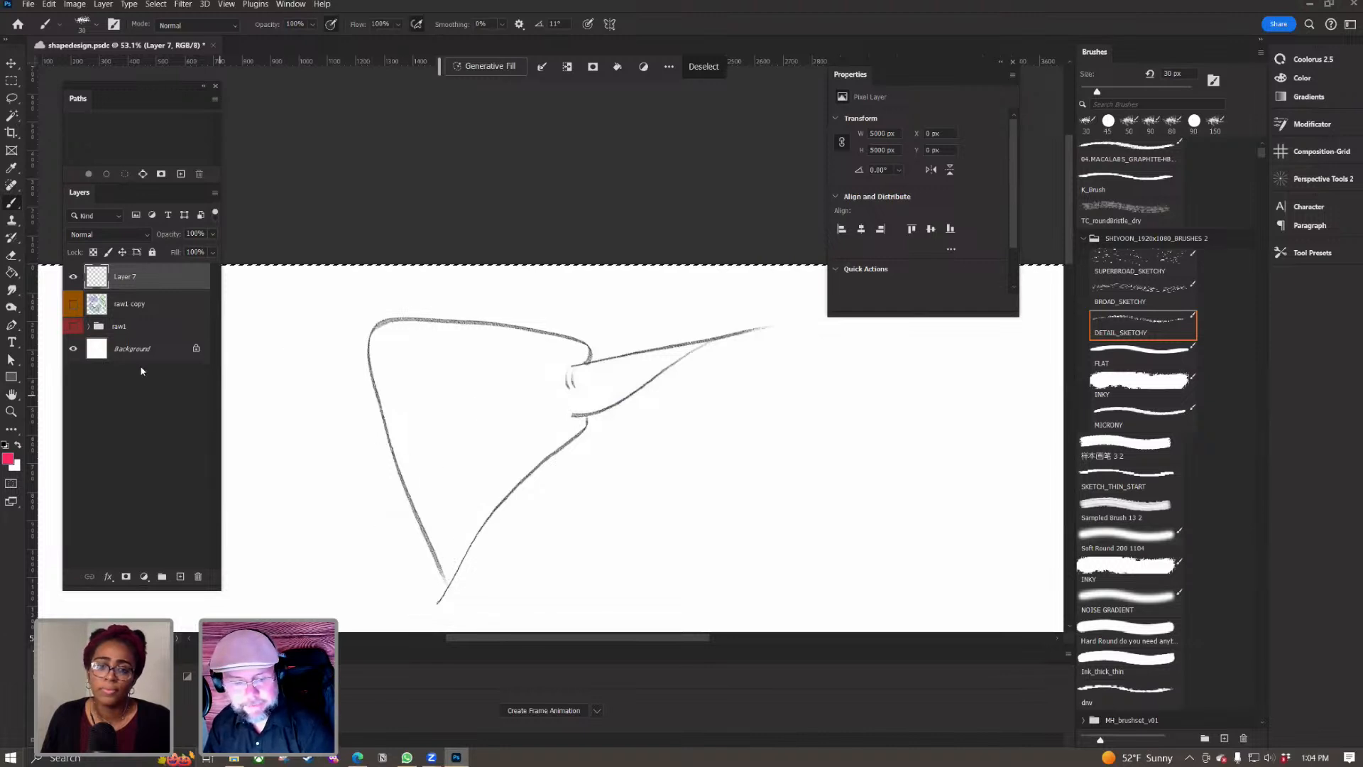
Step: Show the raw1 copy layer again and restore the default black foreground color
{"action": "left_click", "coordinate": [73, 303]}
{"action": "left_click_drag", "start_coordinate": [426, 494], "coordinate": [495, 508]}
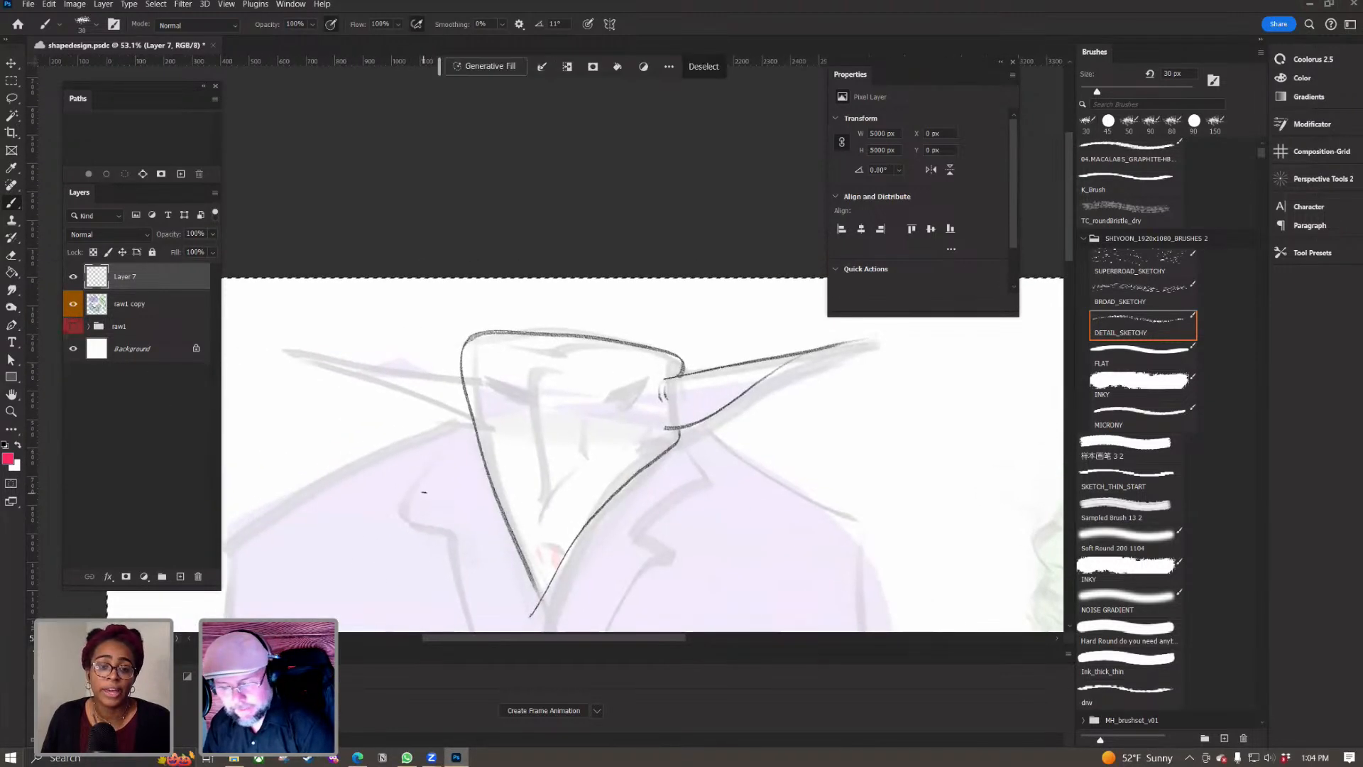
{"action": "key", "text": "d"}
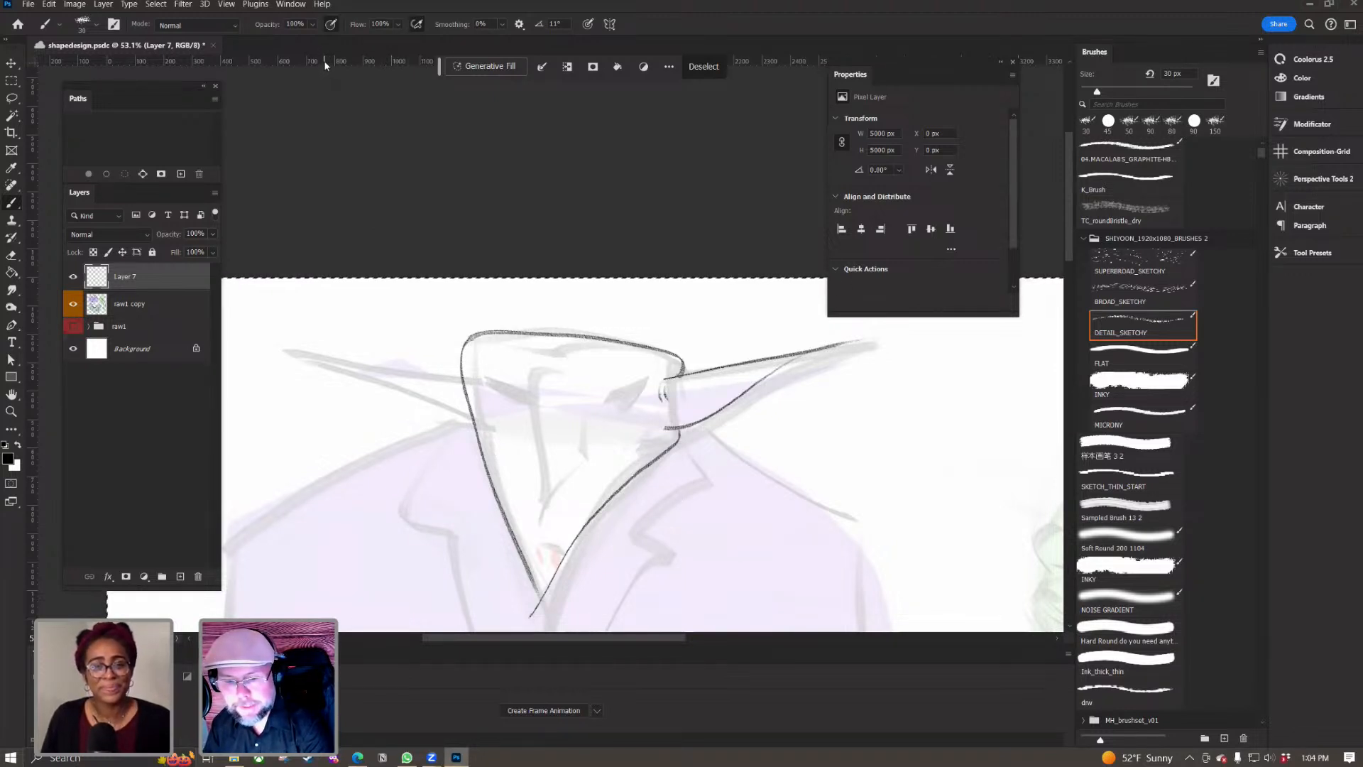
Step: Place a horizontal guide at the right ear's tip height and trace the left ear's lower and upper edges from that level
{"action": "left_click_drag", "start_coordinate": [325, 62], "coordinate": [302, 339]}
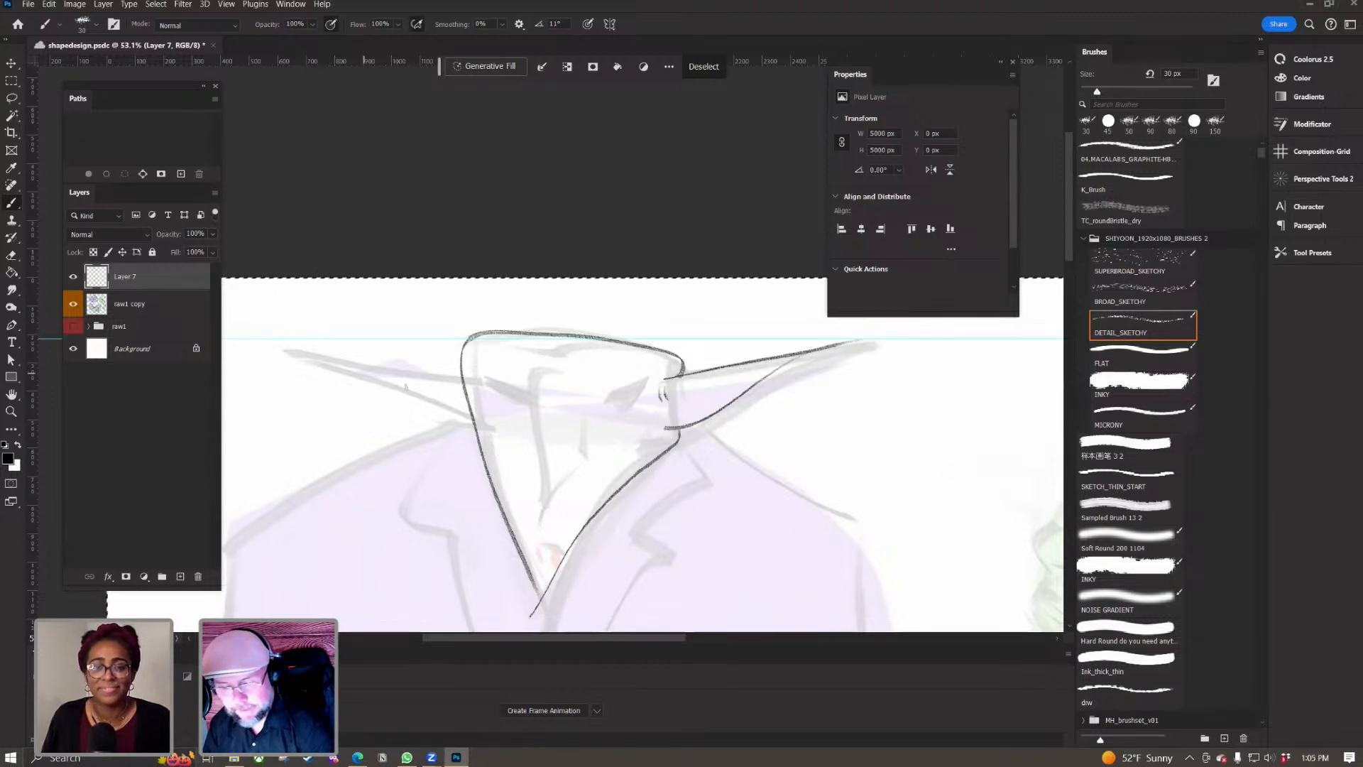
{"action": "mouse_move", "coordinate": [298, 339]}
{"action": "left_mouse_down"}
{"action": "mouse_move", "coordinate": [396, 398]}
{"action": "mouse_move", "coordinate": [504, 441]}
{"action": "left_mouse_up"}
{"action": "key", "text": "ctrl+z"}
{"action": "left_click_drag", "start_coordinate": [277, 342], "coordinate": [465, 384]}
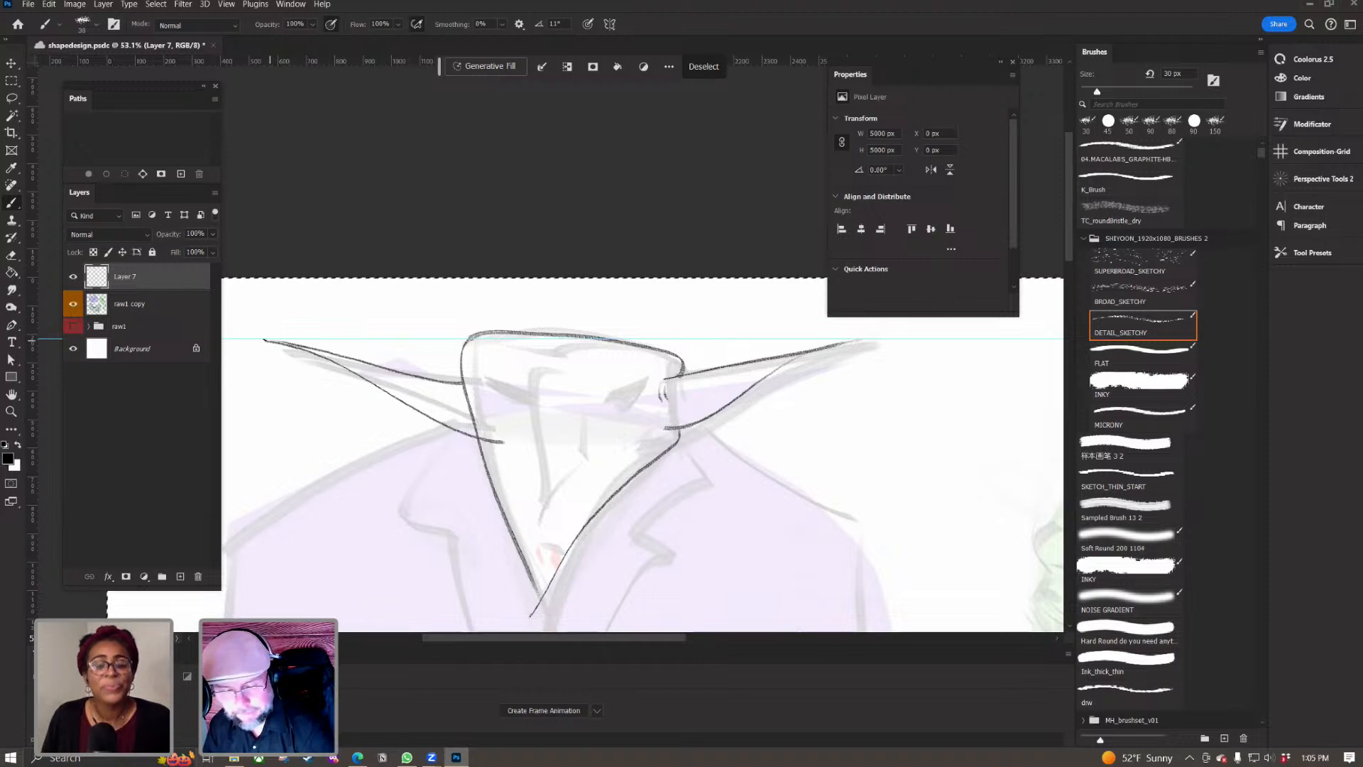
Step: Erase the left ear line overlapping the face and the stray line end below the chin
{"action": "key", "text": "e"}
{"action": "mouse_move", "coordinate": [501, 437]}
{"action": "left_mouse_down"}
{"action": "mouse_move", "coordinate": [499, 449]}
{"action": "mouse_move", "coordinate": [486, 436]}
{"action": "left_mouse_up"}
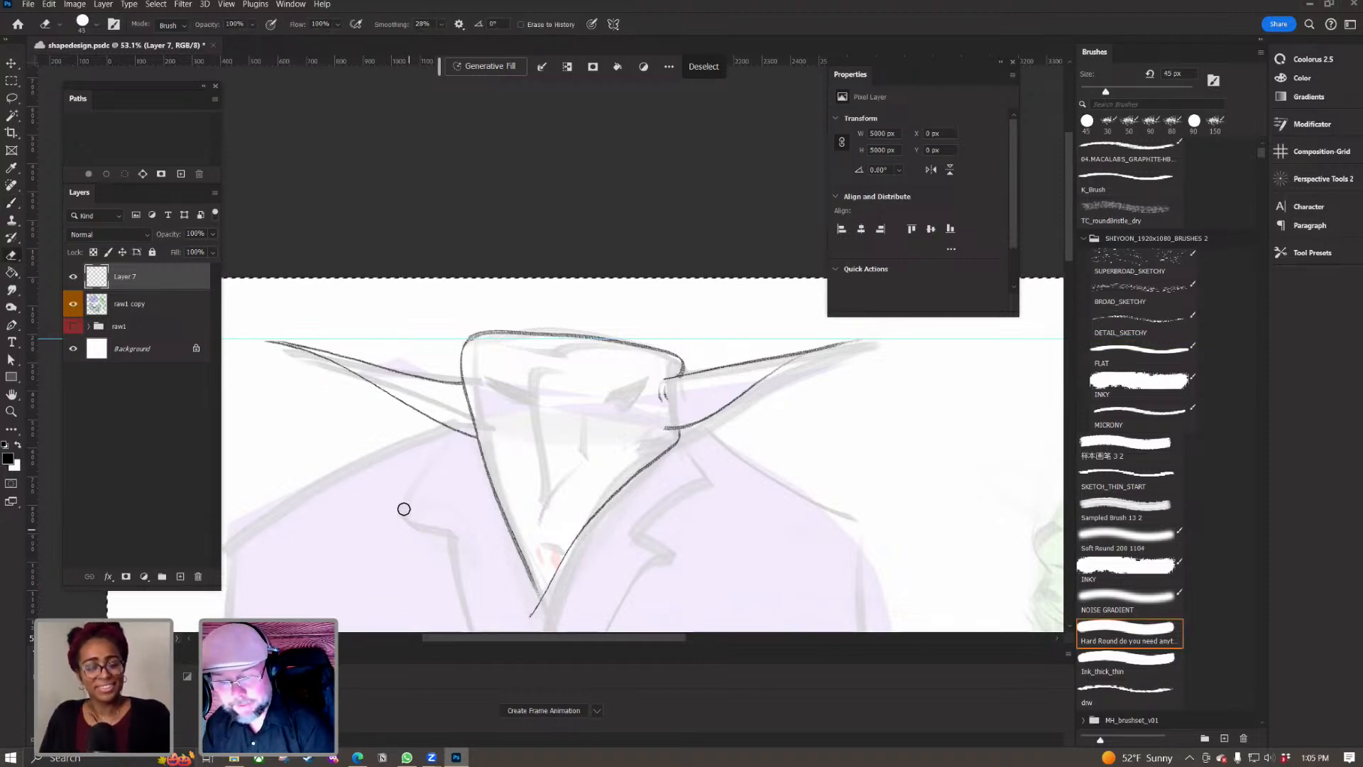
{"action": "left_click_drag", "start_coordinate": [526, 600], "coordinate": [538, 609]}
{"action": "left_click_drag", "start_coordinate": [440, 571], "coordinate": [413, 540]}
Step: Trace the nose from the brow down the bridge, redrawing the line until it fits, and close it with a short stroke at the tip
{"action": "key", "text": "b"}
{"action": "key", "text": "b"}
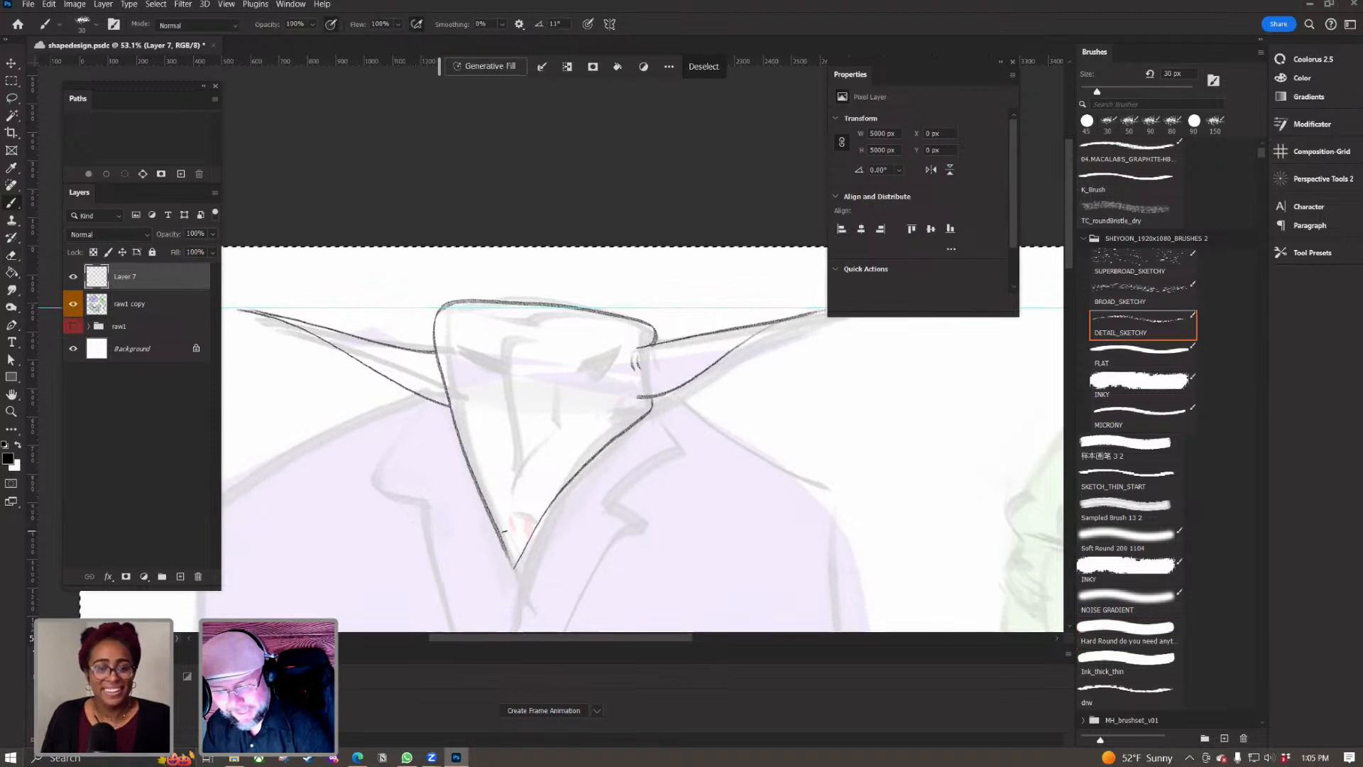
{"action": "left_click_drag", "start_coordinate": [518, 321], "coordinate": [509, 500]}
{"action": "key", "text": "ctrl+z"}
{"action": "left_click_drag", "start_coordinate": [527, 342], "coordinate": [508, 499]}
{"action": "key", "text": "ctrl+z"}
{"action": "left_click_drag", "start_coordinate": [525, 341], "coordinate": [508, 500]}
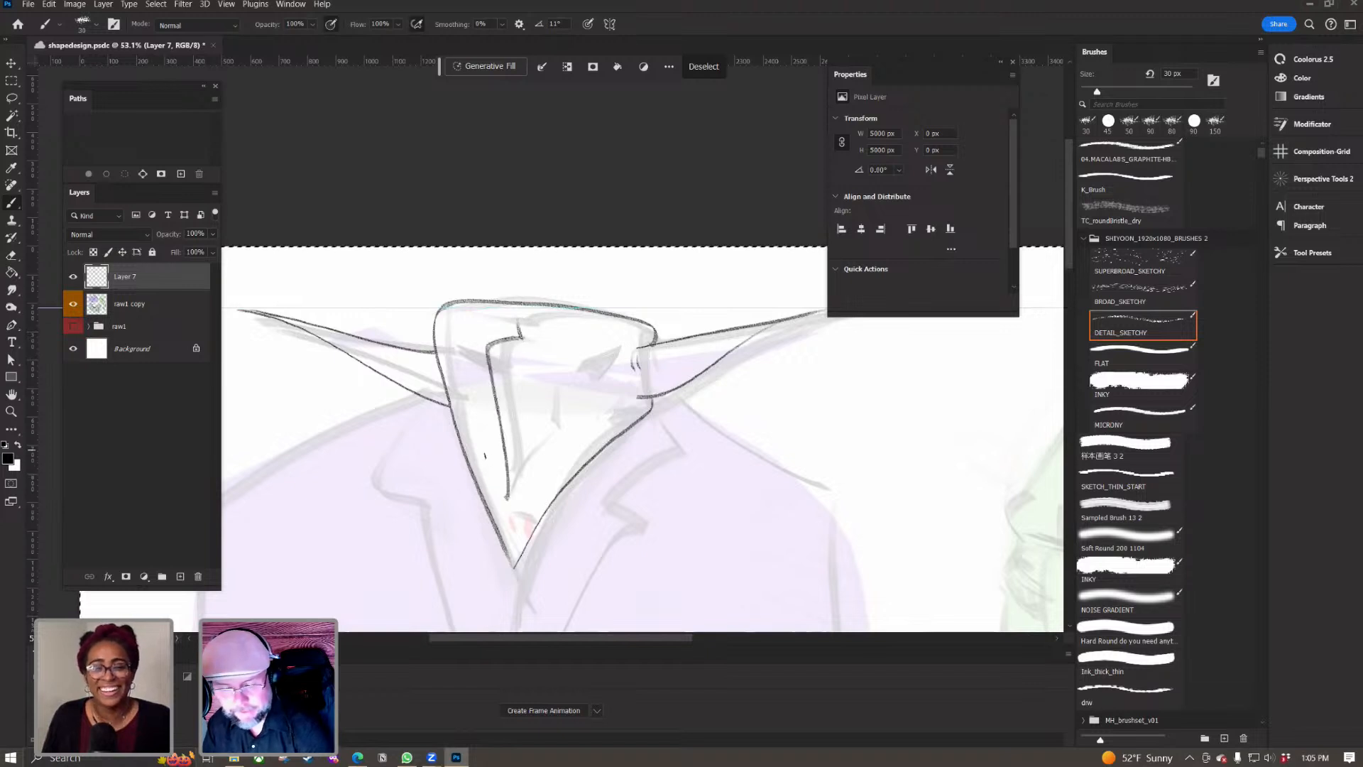
{"action": "key", "text": "ctrl+z"}
{"action": "left_click_drag", "start_coordinate": [526, 341], "coordinate": [484, 359]}
{"action": "left_click_drag", "start_coordinate": [506, 484], "coordinate": [506, 488]}
{"action": "key", "text": "ctrl+z"}
{"action": "left_click_drag", "start_coordinate": [522, 336], "coordinate": [502, 482]}
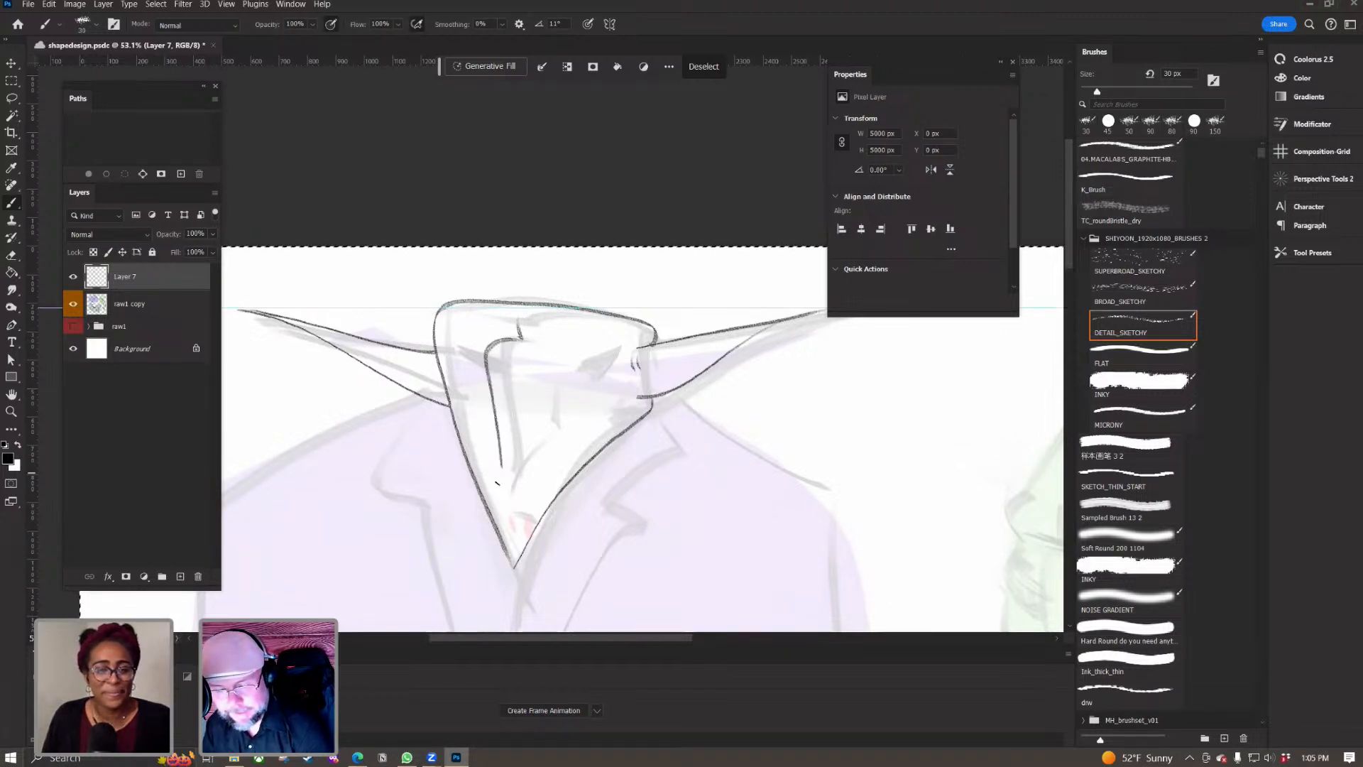
{"action": "key", "text": "ctrl+z"}
{"action": "mouse_move", "coordinate": [524, 340]}
{"action": "left_mouse_down"}
{"action": "mouse_move", "coordinate": [515, 516]}
{"action": "mouse_move", "coordinate": [505, 487]}
{"action": "left_mouse_up"}
{"action": "key", "text": "ctrl+z"}
{"action": "key", "text": "ctrl+z"}
{"action": "mouse_move", "coordinate": [522, 337]}
{"action": "left_mouse_down"}
{"action": "mouse_move", "coordinate": [487, 369]}
{"action": "mouse_move", "coordinate": [496, 482]}
{"action": "left_mouse_up"}
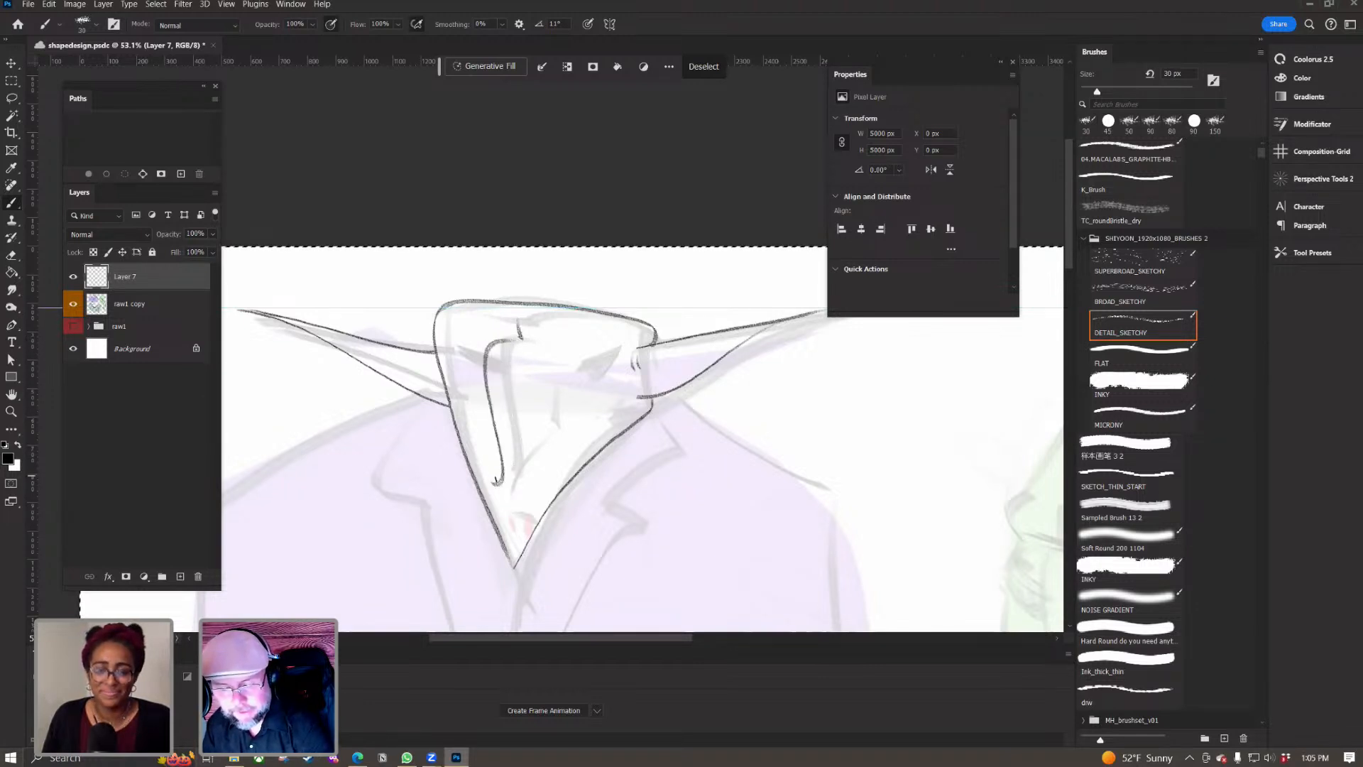
{"action": "key", "text": "ctrl+z"}
{"action": "left_click_drag", "start_coordinate": [522, 339], "coordinate": [500, 490]}
{"action": "key", "text": "ctrl+z"}
{"action": "left_click_drag", "start_coordinate": [521, 340], "coordinate": [502, 486]}
{"action": "key", "text": "ctrl+z"}
{"action": "mouse_move", "coordinate": [522, 340]}
{"action": "left_mouse_down"}
{"action": "mouse_move", "coordinate": [488, 368]}
{"action": "mouse_move", "coordinate": [506, 487]}
{"action": "left_mouse_up"}
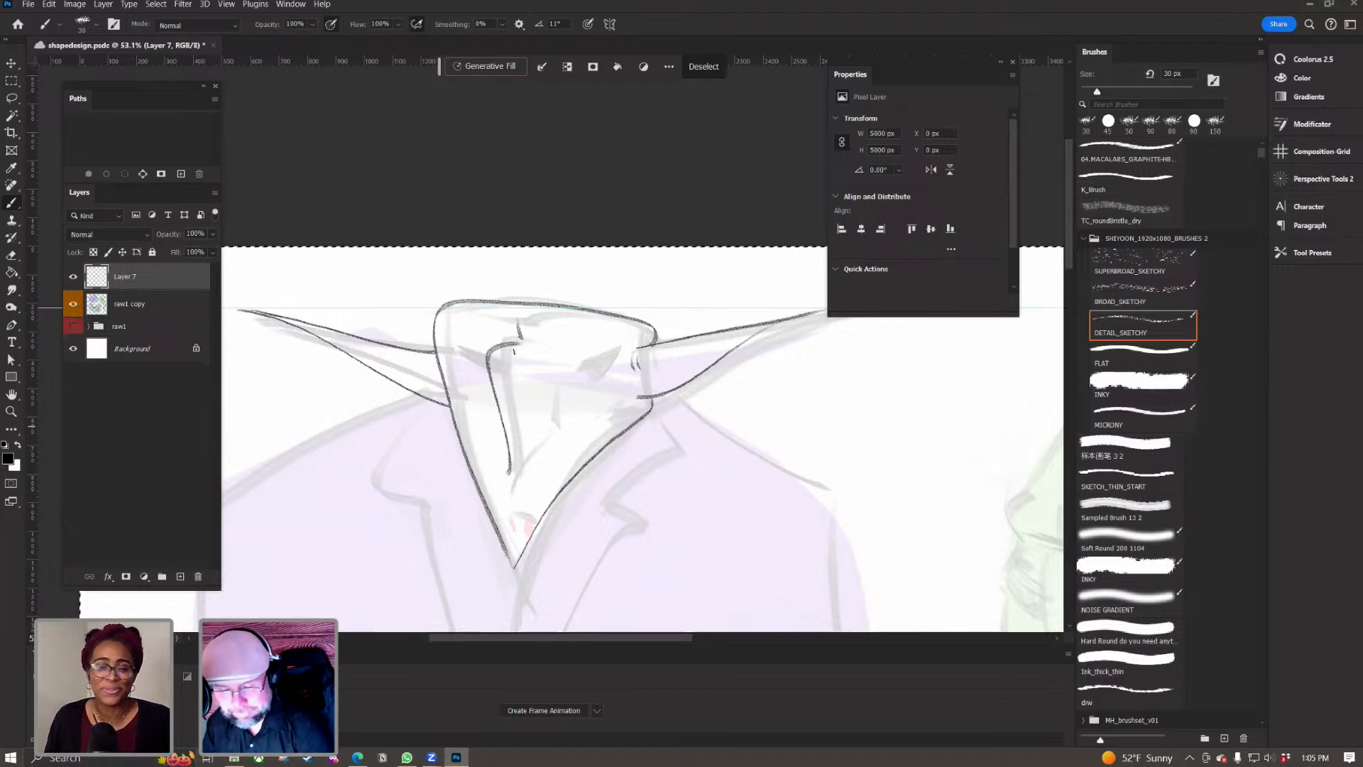
{"action": "key", "text": "ctrl+z"}
{"action": "left_click_drag", "start_coordinate": [521, 340], "coordinate": [506, 487]}
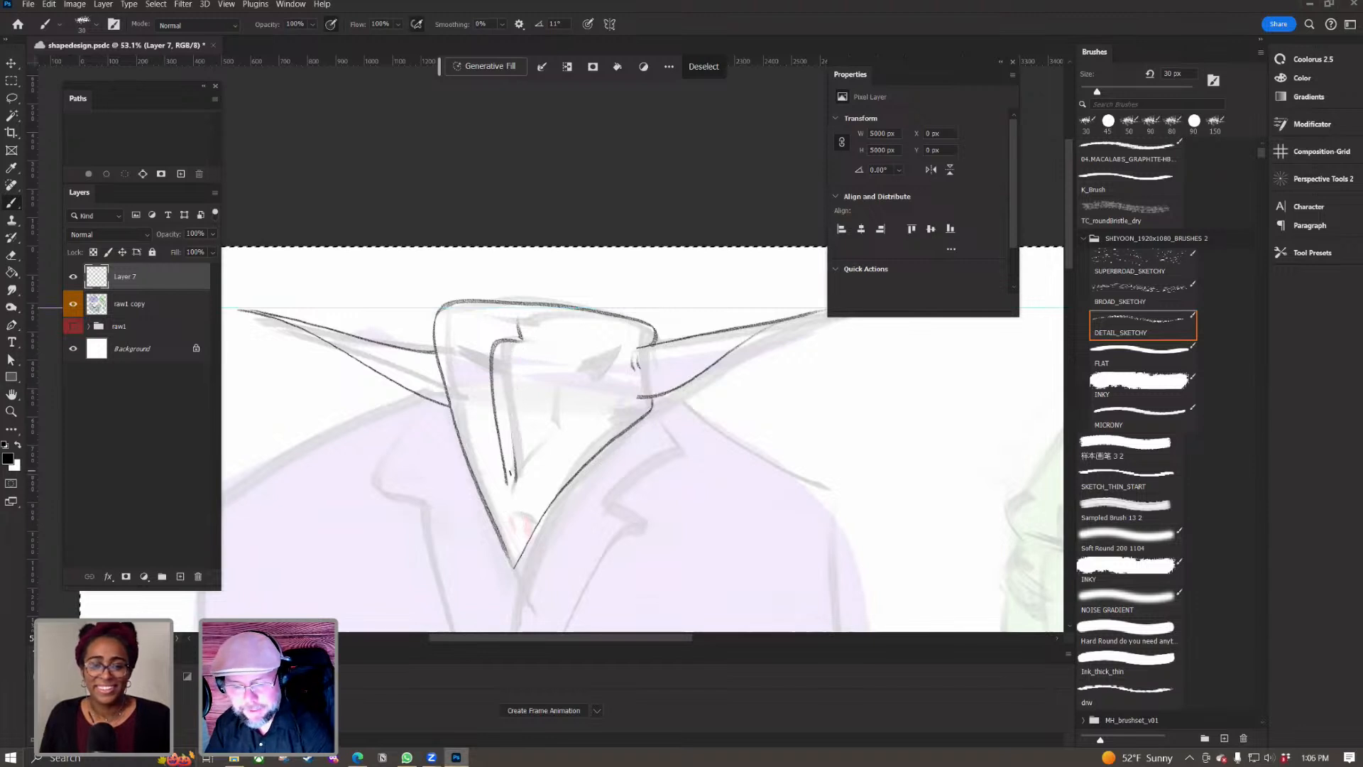
{"action": "left_click_drag", "start_coordinate": [506, 482], "coordinate": [518, 485]}
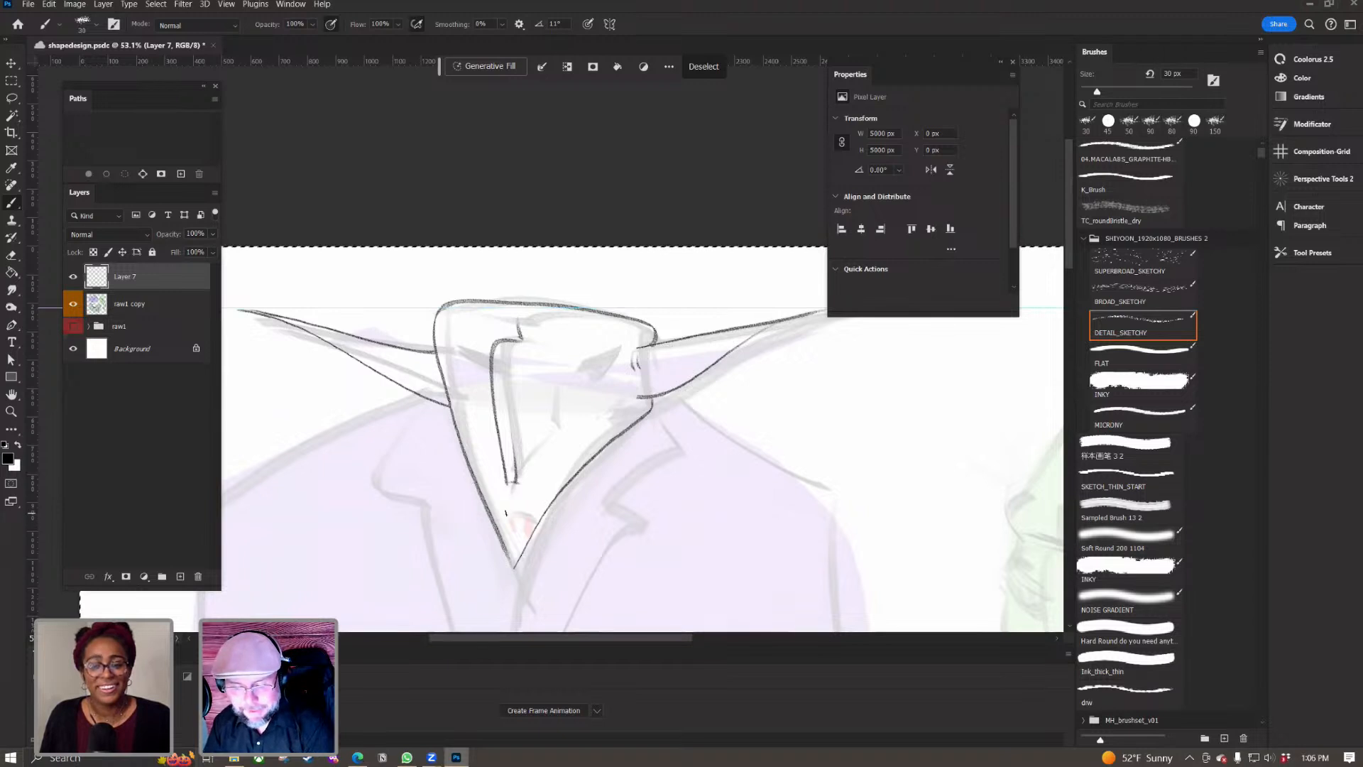
Step: Erase the stray line end at the nose tip and hide the raw1 copy layer
{"action": "key", "text": "e"}
{"action": "left_click_drag", "start_coordinate": [516, 488], "coordinate": [509, 489]}
{"action": "key", "text": "b"}
{"action": "key", "text": "e"}
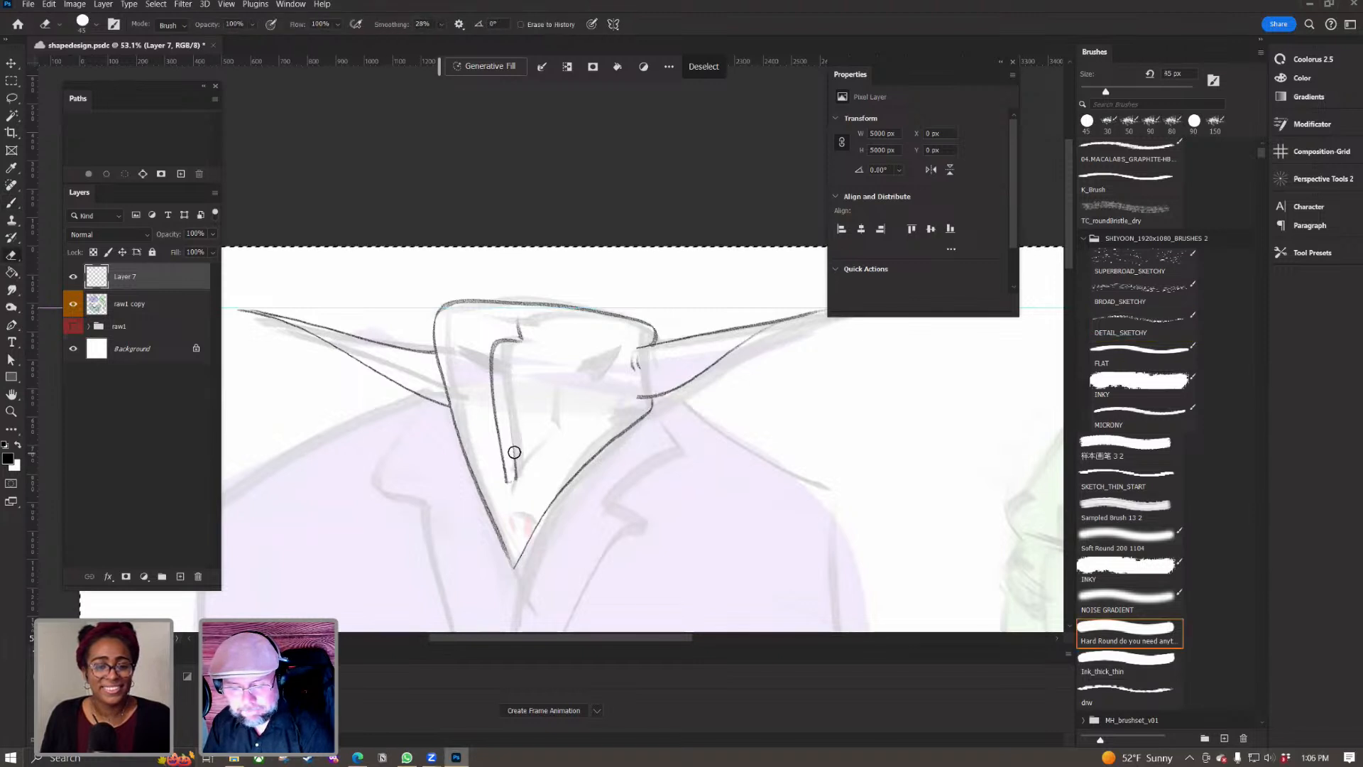
{"action": "left_click", "coordinate": [73, 304]}
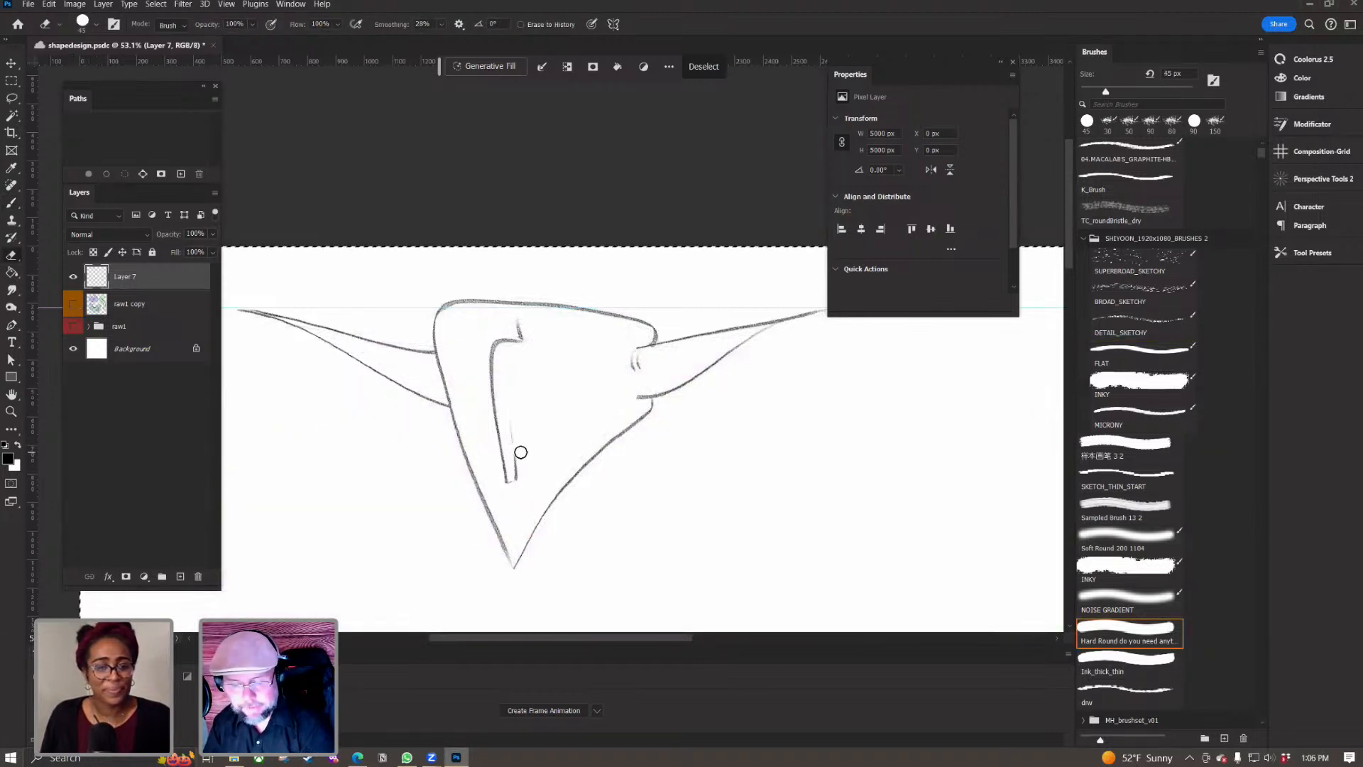
Step: Redraw the nose's right edge down to the tip, repeating the stroke until it fits, and trim the overshoot
{"action": "key", "text": "b"}
{"action": "left_click_drag", "start_coordinate": [508, 376], "coordinate": [521, 487]}
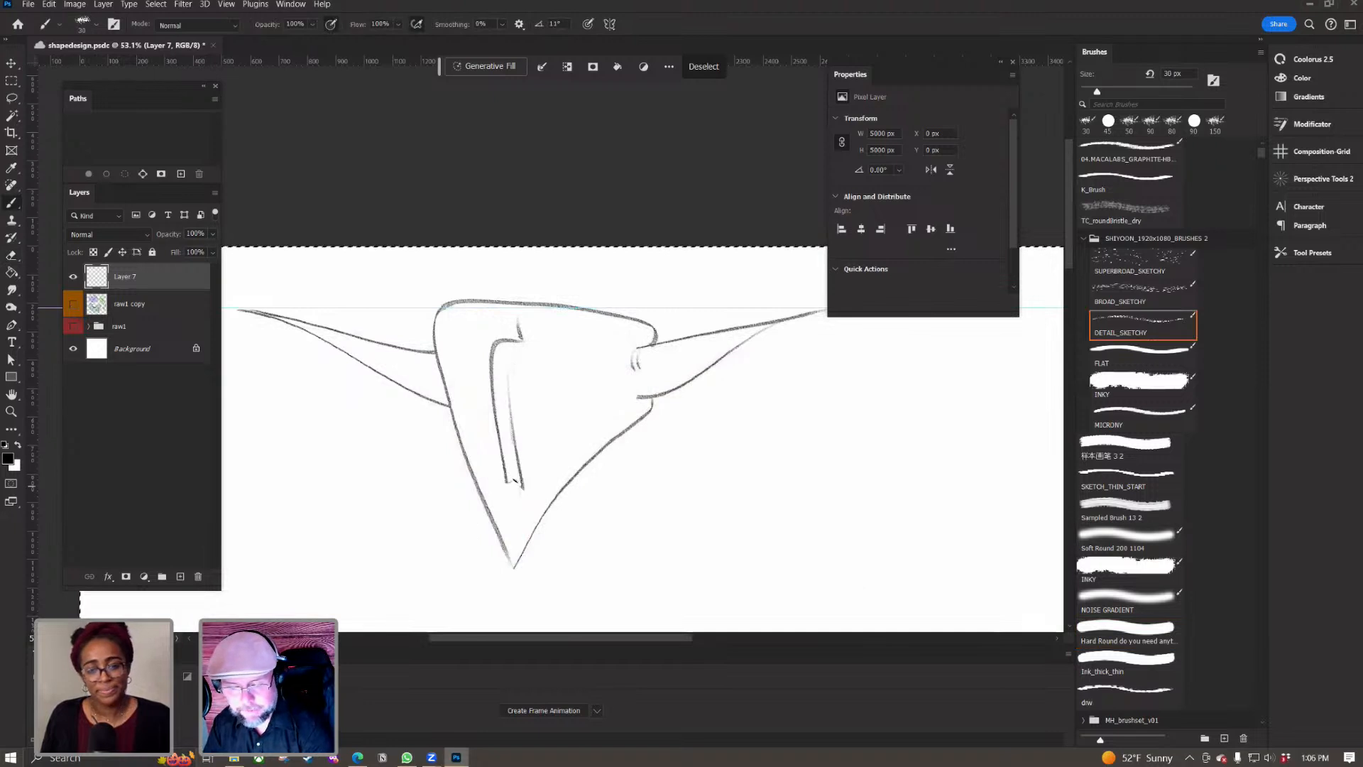
{"action": "key", "text": "ctrl+z"}
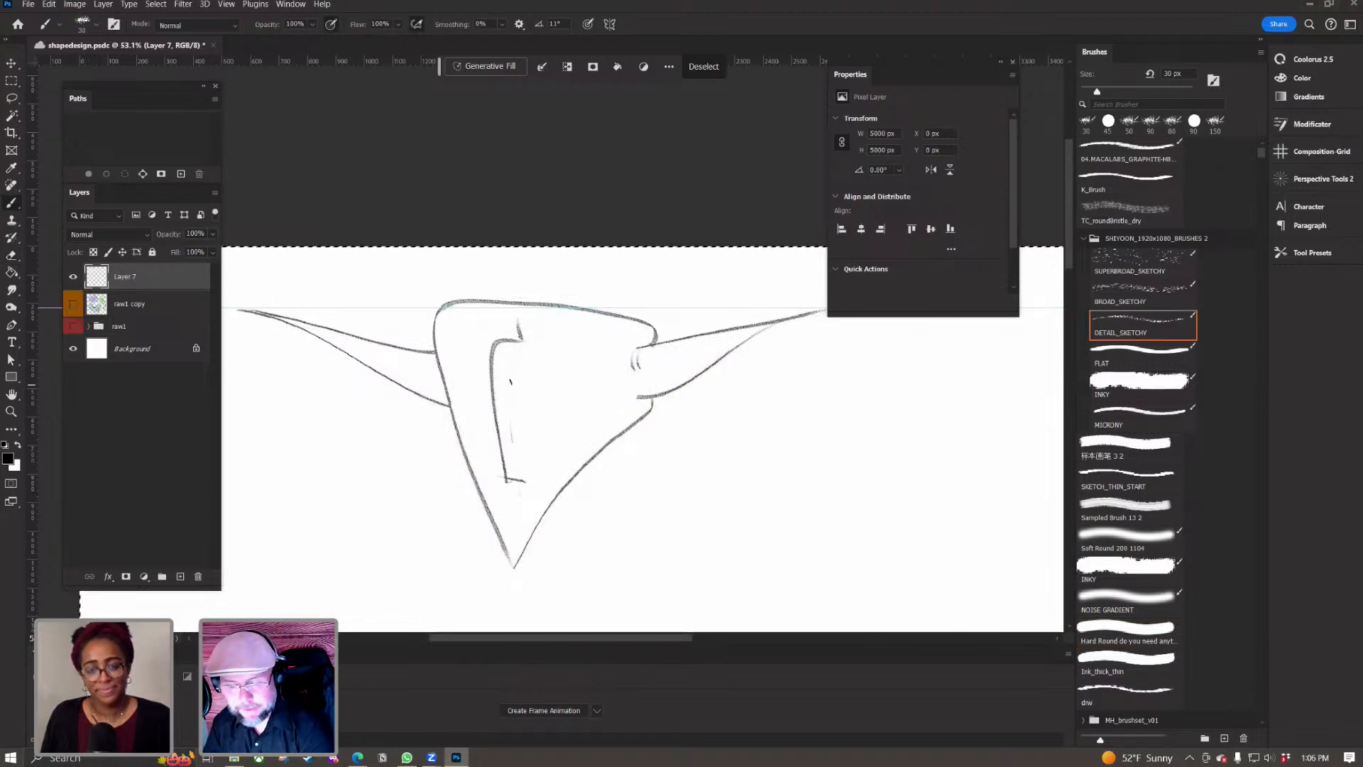
{"action": "left_click_drag", "start_coordinate": [508, 390], "coordinate": [516, 496]}
{"action": "key", "text": "ctrl+z"}
{"action": "left_click_drag", "start_coordinate": [512, 375], "coordinate": [521, 490]}
{"action": "mouse_move", "coordinate": [306, 357]}
{"action": "left_mouse_down"}
{"action": "mouse_move", "coordinate": [274, 404]}
{"action": "mouse_move", "coordinate": [294, 372]}
{"action": "left_mouse_up"}
{"action": "key", "text": "e"}
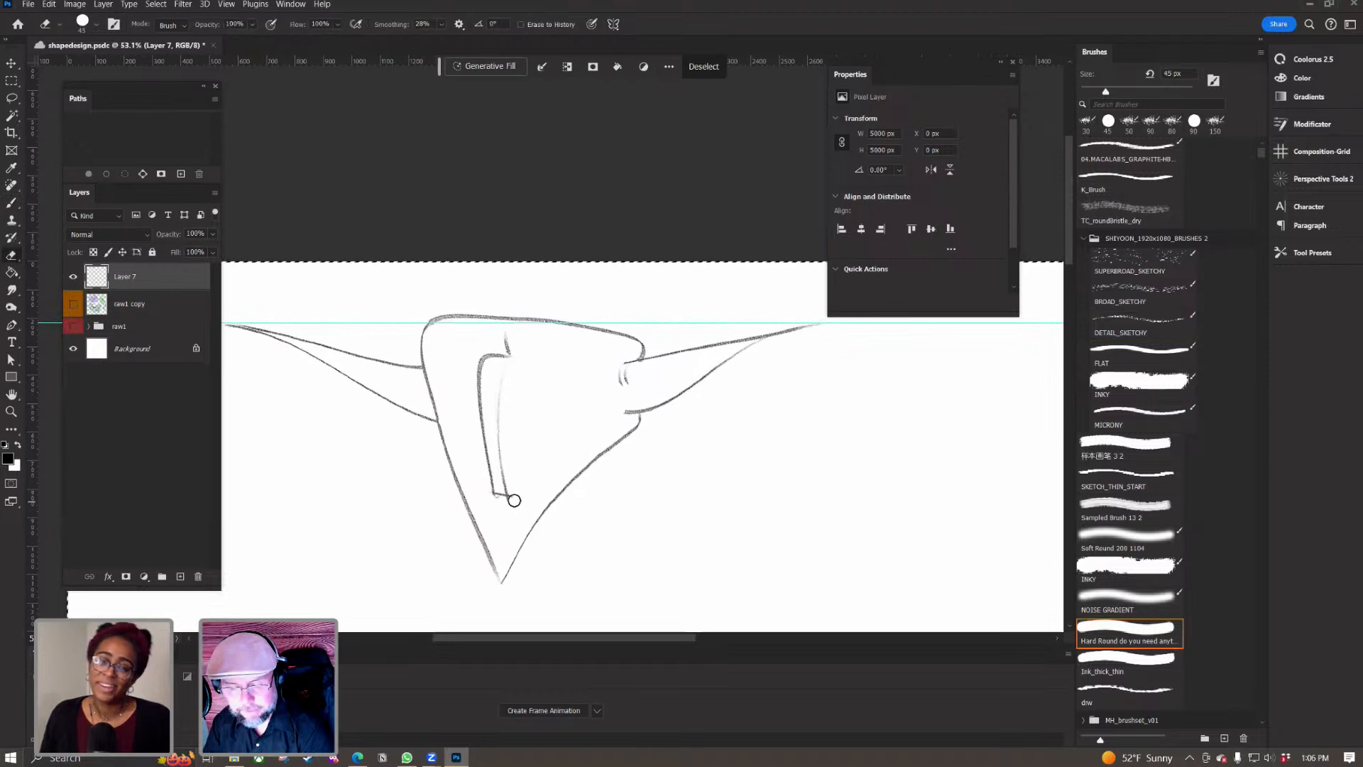
{"action": "left_click", "coordinate": [79, 304]}
{"action": "left_click", "coordinate": [73, 304]}
Step: Add a short flaring stroke at the nose tip's right corner and a faint horizontal line across the nose at nostril level
{"action": "key", "text": "b"}
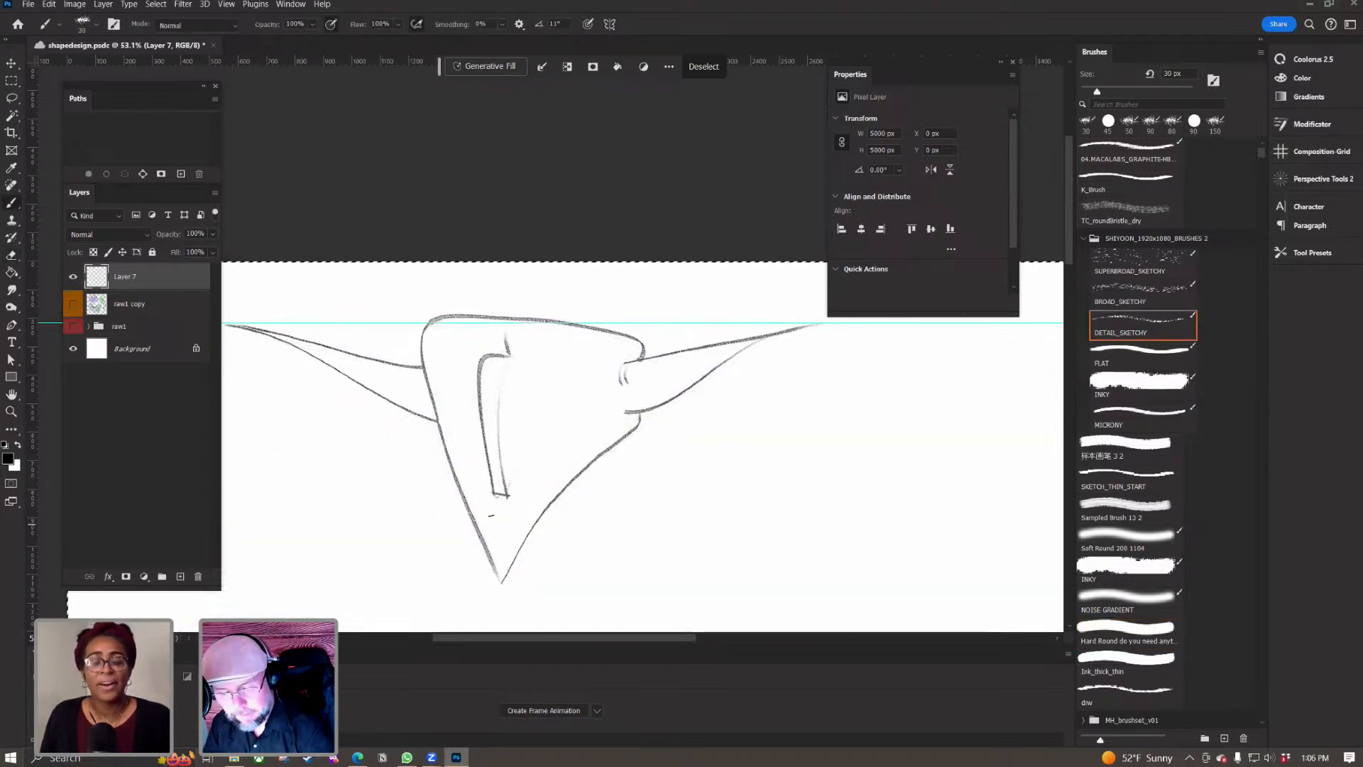
{"action": "left_click_drag", "start_coordinate": [512, 460], "coordinate": [509, 496]}
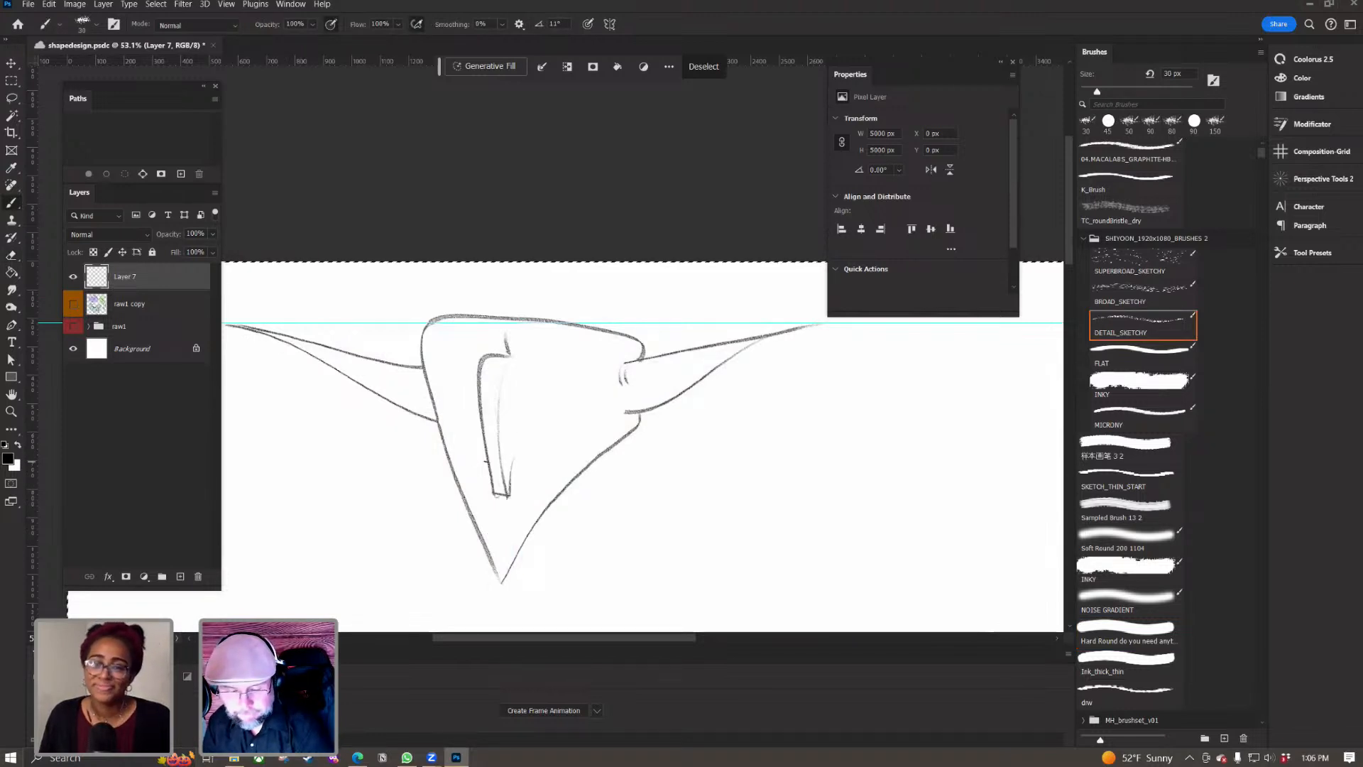
{"action": "mouse_move", "coordinate": [513, 461]}
{"action": "left_mouse_down"}
{"action": "mouse_move", "coordinate": [465, 467]}
{"action": "mouse_move", "coordinate": [538, 463]}
{"action": "left_mouse_up"}
{"action": "key", "text": "ctrl+z"}
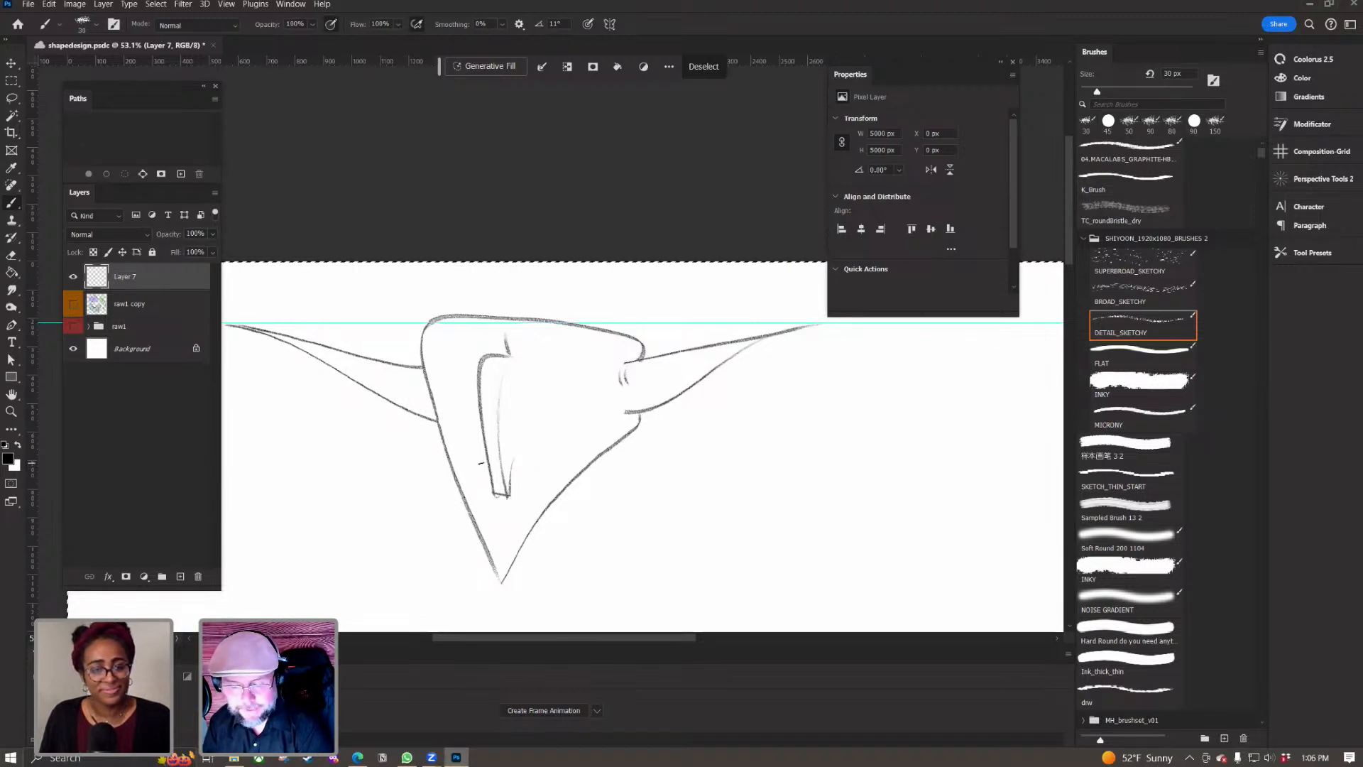
{"action": "key", "text": "ctrl+z"}
{"action": "left_click_drag", "start_coordinate": [471, 471], "coordinate": [500, 460]}
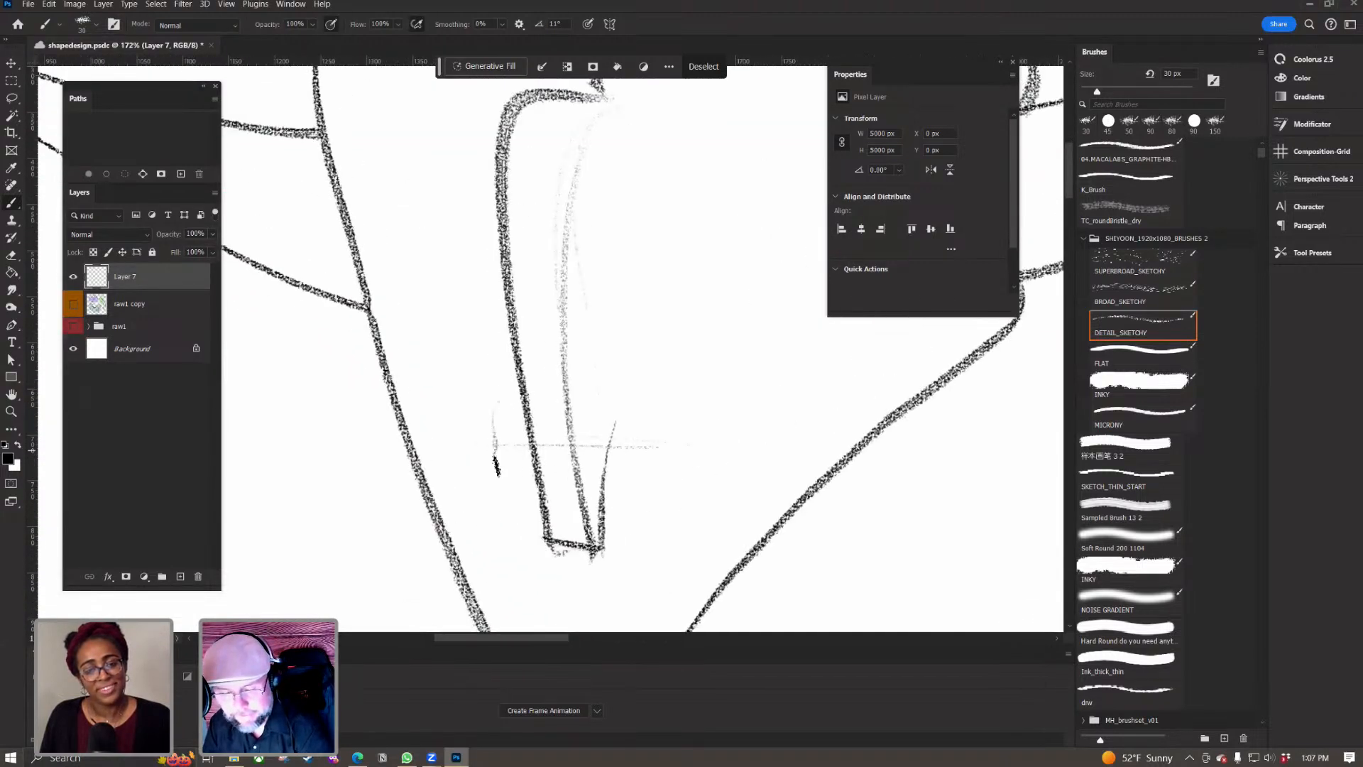
Step: Draw the curved outlines of both nostrils beside the nose and erase the excess line inside the nose tip
{"action": "left_click_drag", "start_coordinate": [502, 394], "coordinate": [488, 465]}
{"action": "mouse_move", "coordinate": [602, 387]}
{"action": "left_mouse_down"}
{"action": "mouse_move", "coordinate": [662, 453]}
{"action": "mouse_move", "coordinate": [588, 444]}
{"action": "mouse_move", "coordinate": [648, 453]}
{"action": "left_mouse_up"}
{"action": "key", "text": "e"}
{"action": "mouse_move", "coordinate": [553, 560]}
{"action": "left_mouse_down"}
{"action": "mouse_move", "coordinate": [591, 538]}
{"action": "mouse_move", "coordinate": [580, 503]}
{"action": "left_mouse_up"}
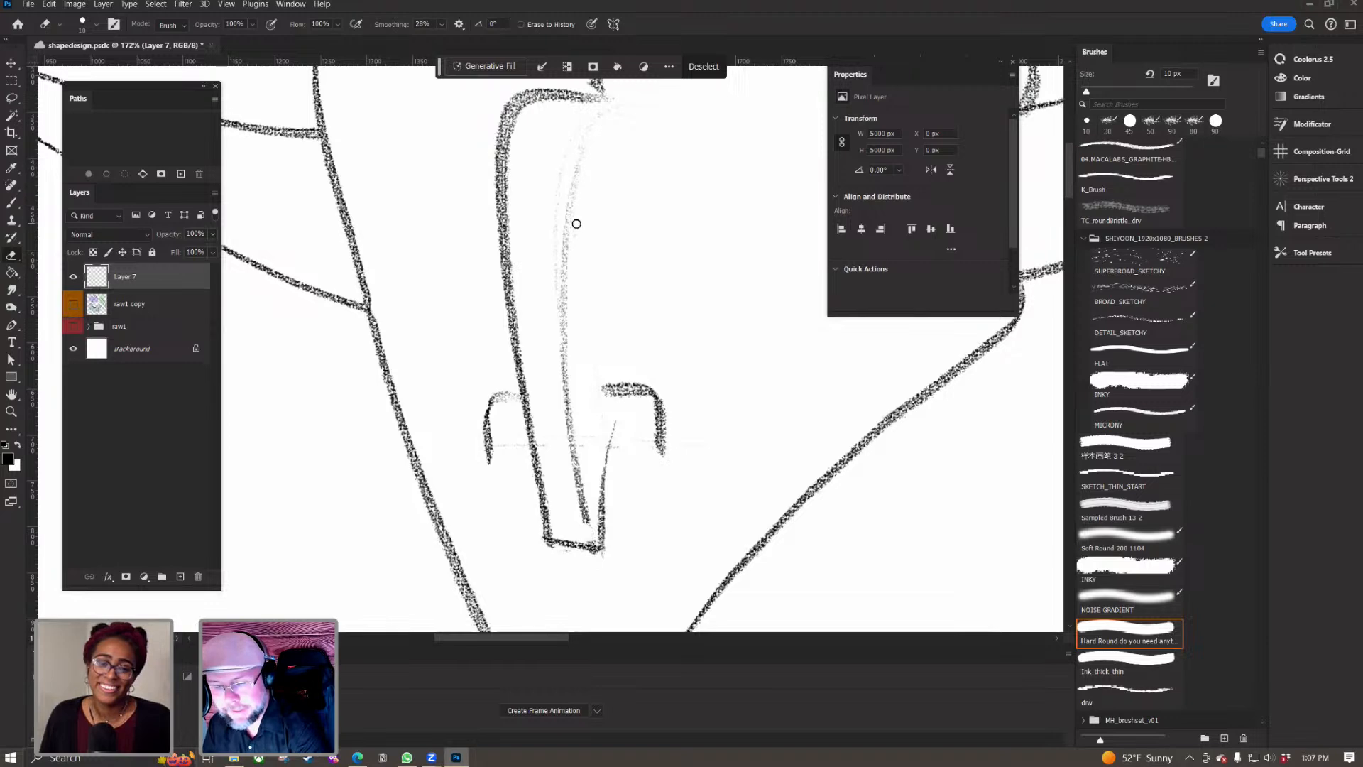
Step: Reduce the brush size to 25 px and draw short horizontal strokes for the undersides of the nostrils
{"action": "scroll", "coordinate": [580, 200], "scroll_direction": "down", "scroll_amount": 6}
{"action": "left_click_drag", "start_coordinate": [467, 458], "coordinate": [414, 562]}
{"action": "scroll", "coordinate": [462, 454], "scroll_direction": "up", "scroll_amount": 5}
{"action": "key", "text": "b"}
{"action": "left_click_drag", "start_coordinate": [533, 376], "coordinate": [409, 451]}
{"action": "key", "text": "bracketleft"}
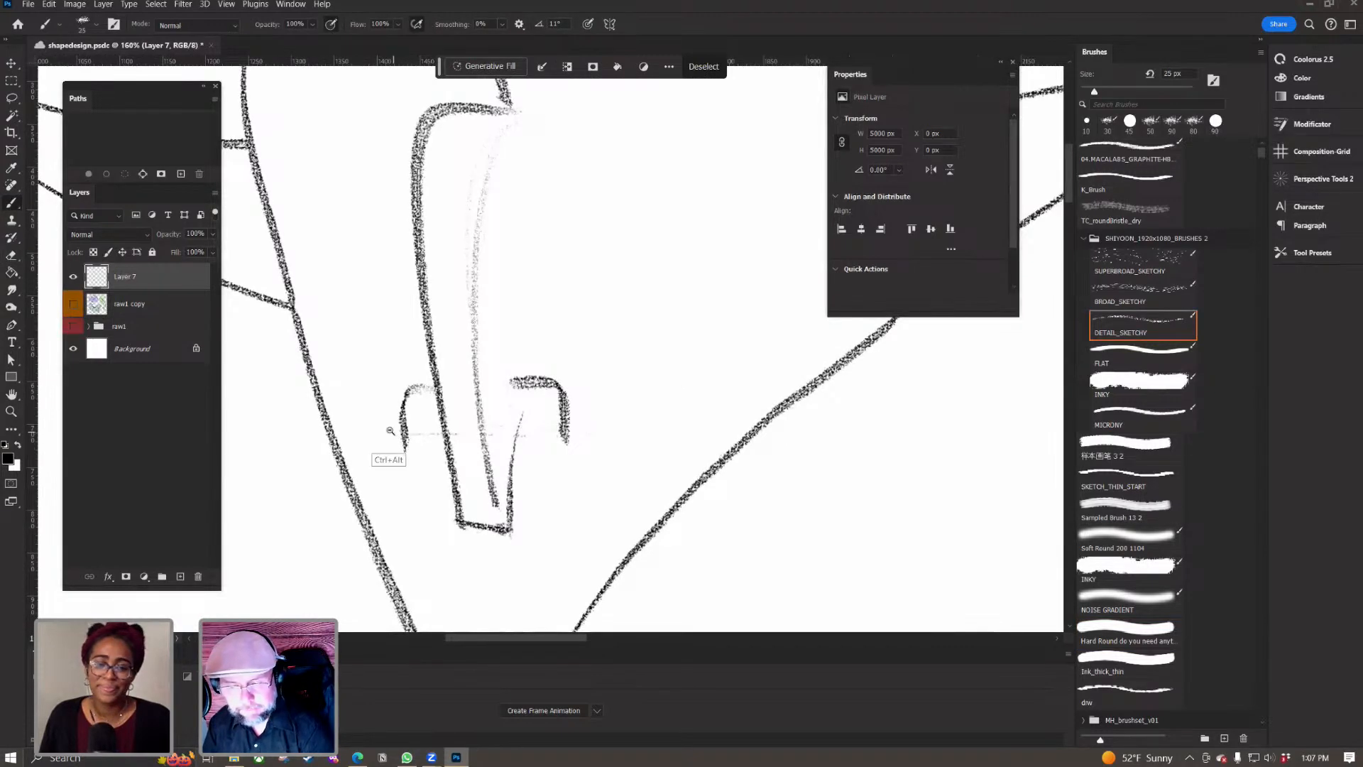
{"action": "scroll", "coordinate": [388, 433], "scroll_direction": "down", "scroll_amount": 5}
{"action": "scroll", "coordinate": [387, 449], "scroll_direction": "up", "scroll_amount": 5}
{"action": "mouse_move", "coordinate": [424, 421]}
{"action": "left_mouse_down"}
{"action": "mouse_move", "coordinate": [450, 418]}
{"action": "mouse_move", "coordinate": [434, 415]}
{"action": "left_mouse_up"}
{"action": "key", "text": "ctrl+z"}
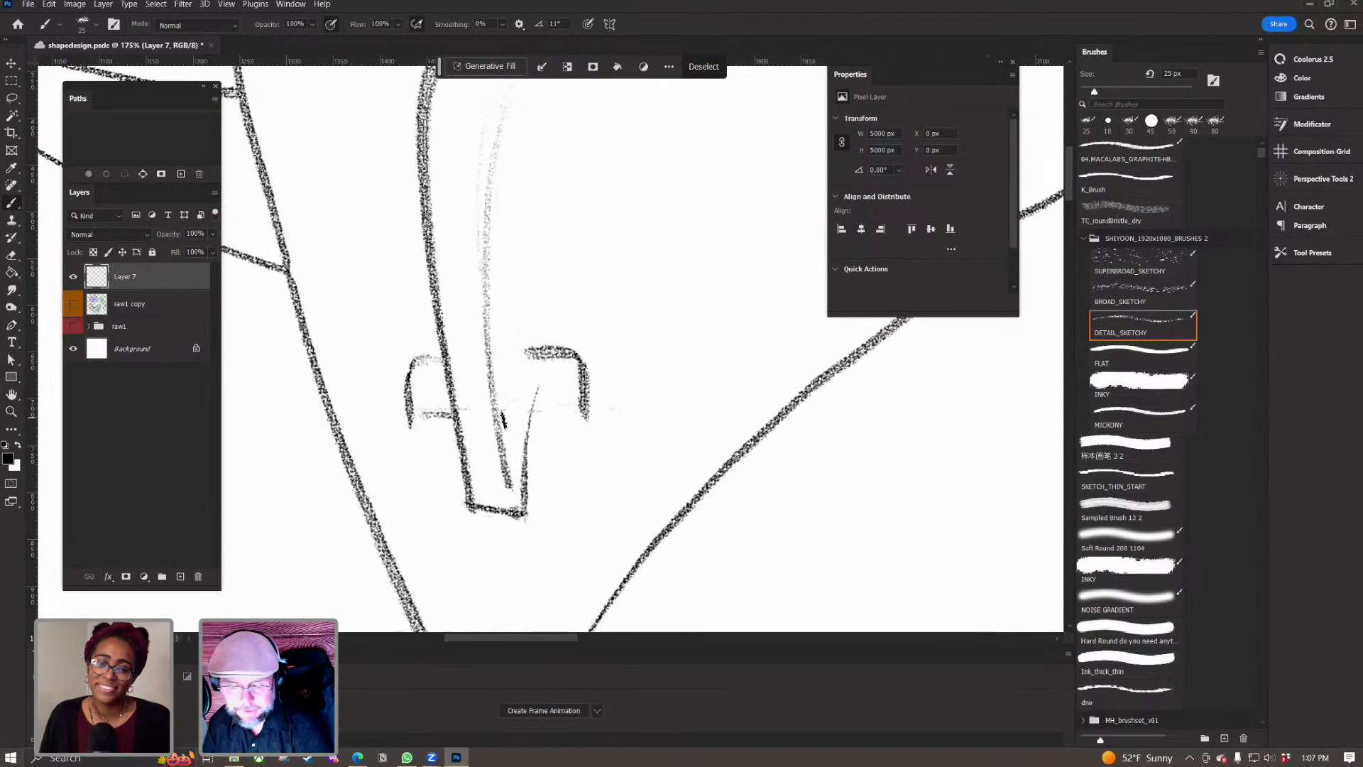
{"action": "left_click_drag", "start_coordinate": [548, 430], "coordinate": [568, 435]}
{"action": "scroll", "coordinate": [560, 433], "scroll_direction": "down", "scroll_amount": 4}
{"action": "scroll", "coordinate": [558, 433], "scroll_direction": "down", "scroll_amount": 2}
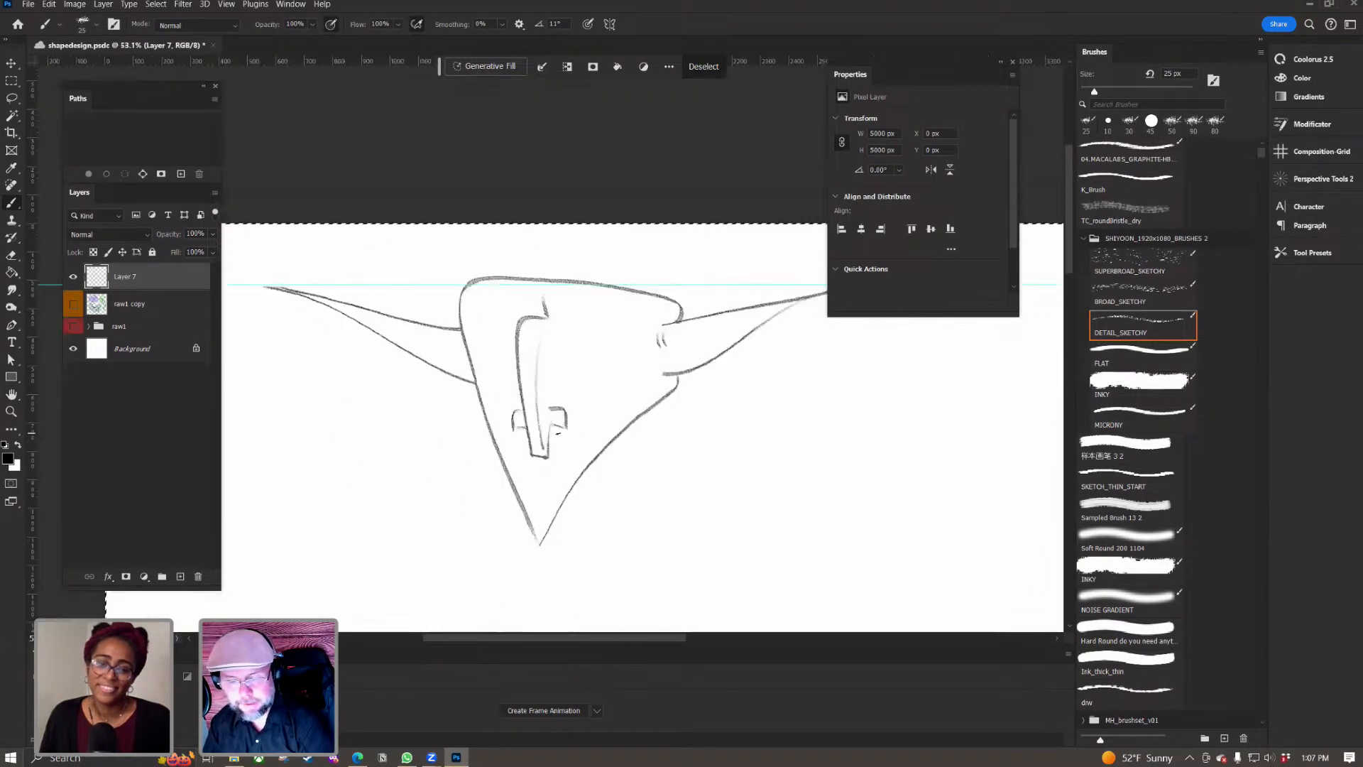
Step: Compare the line art with the raw1 copy layer, hide that layer again, and draw a faint eye-level line across the face between the ears
{"action": "left_click", "coordinate": [72, 303]}
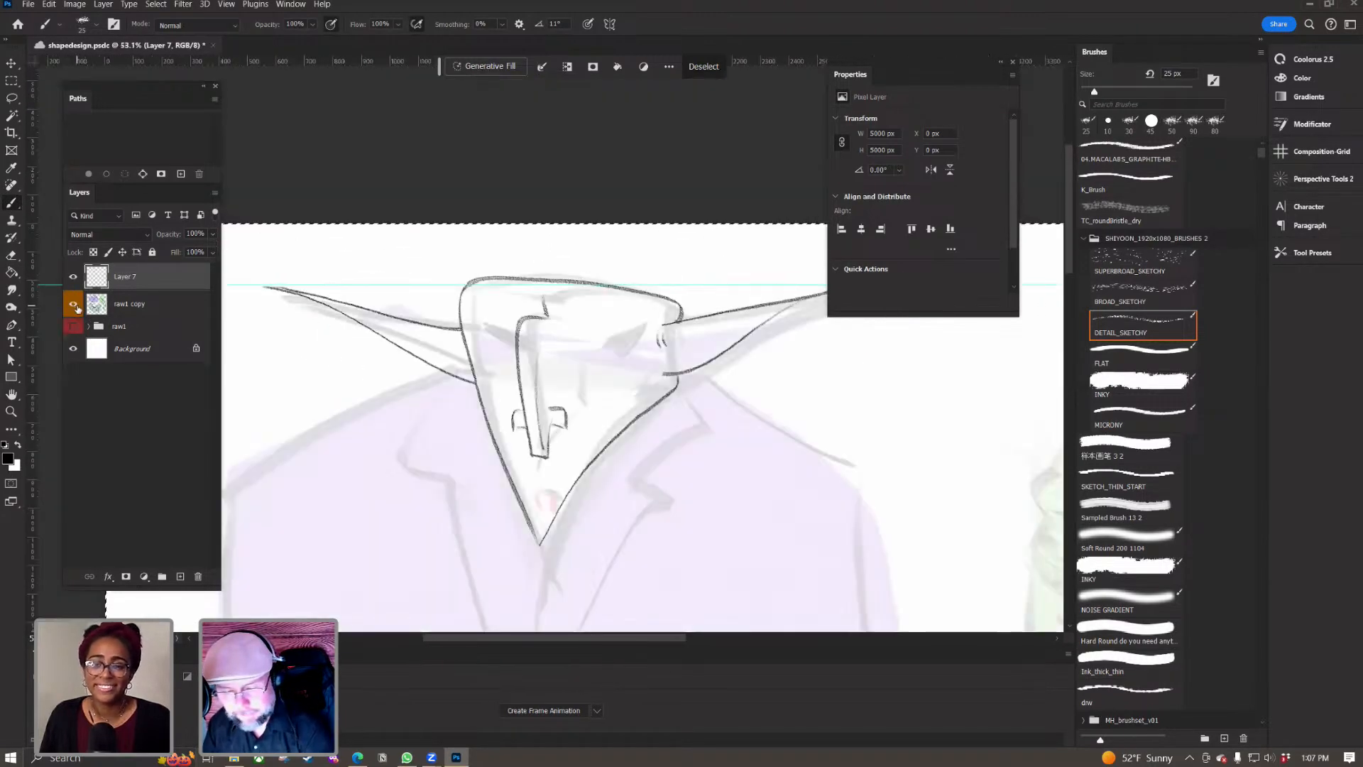
{"action": "scroll", "coordinate": [465, 375], "scroll_direction": "up", "scroll_amount": 1}
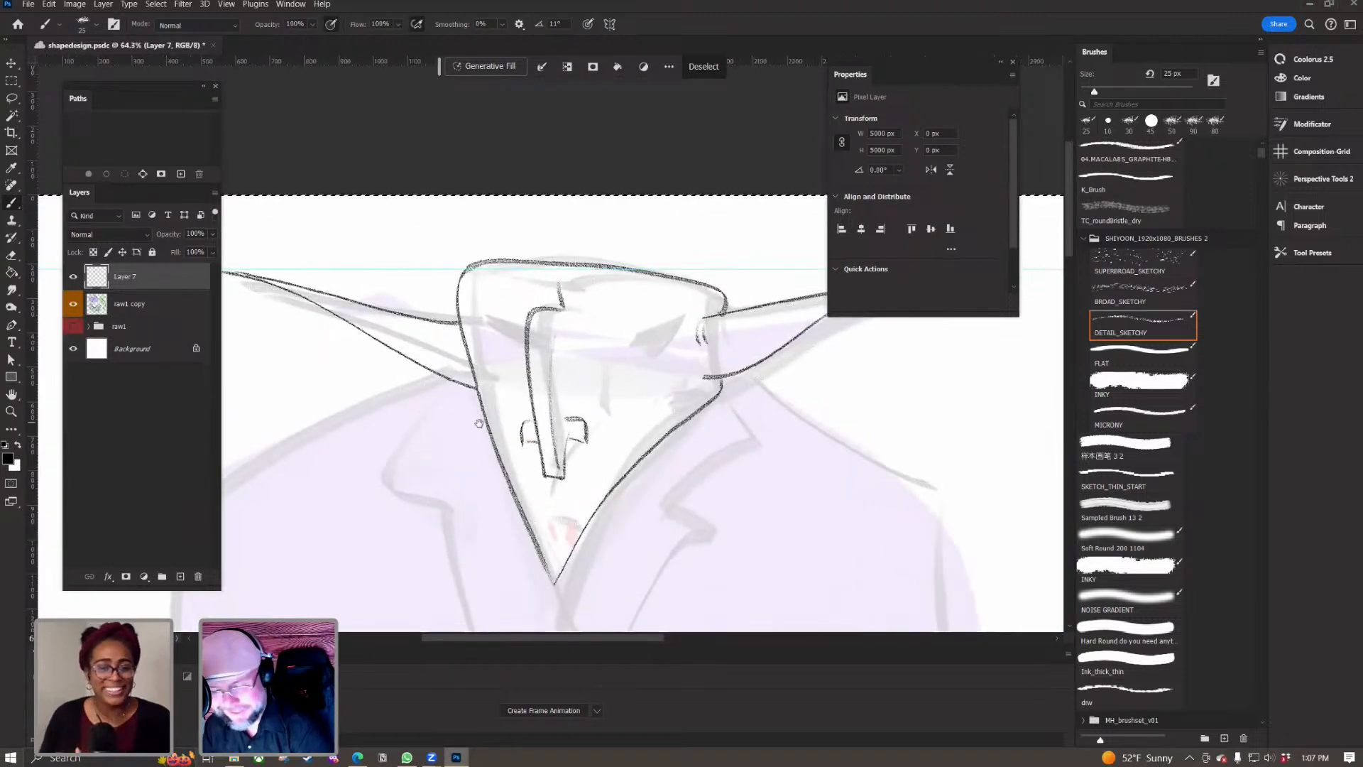
{"action": "left_click_drag", "start_coordinate": [478, 423], "coordinate": [424, 531]}
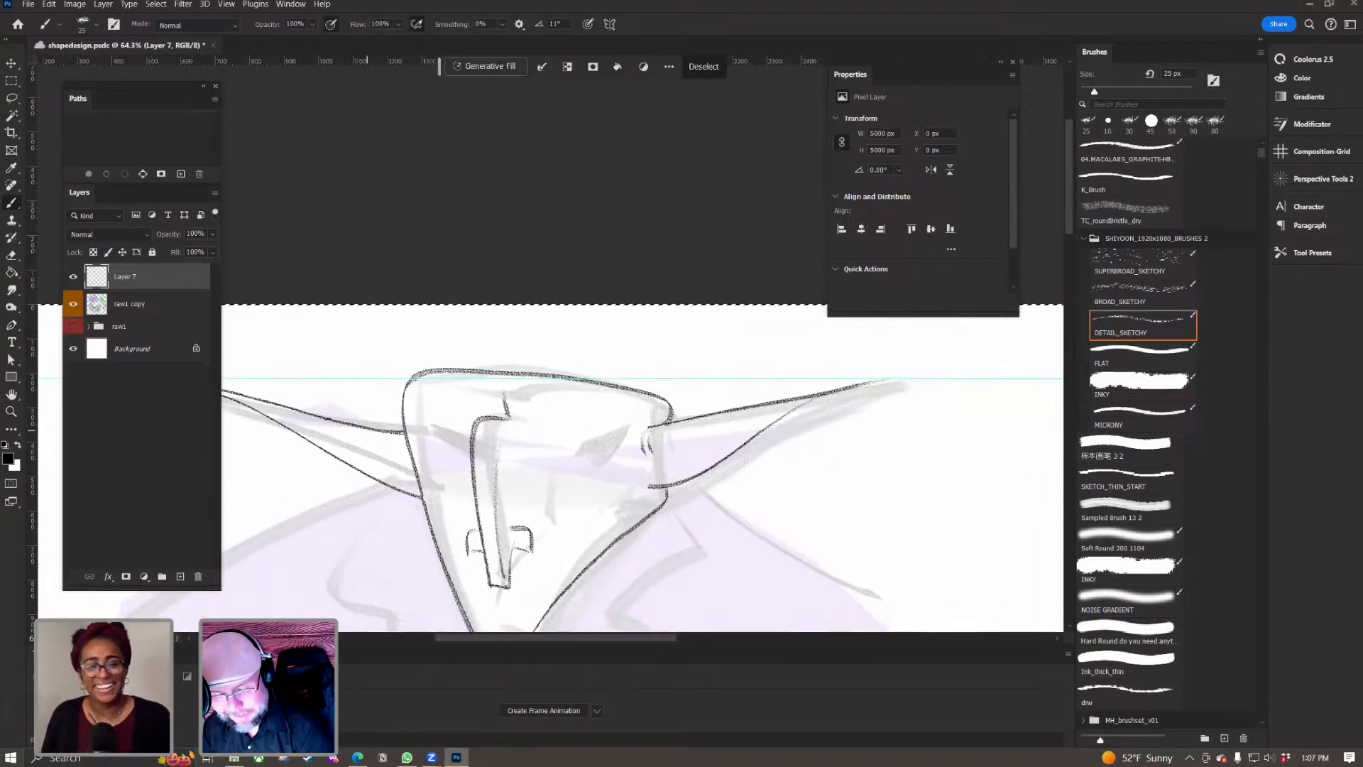
{"action": "left_click", "coordinate": [72, 303]}
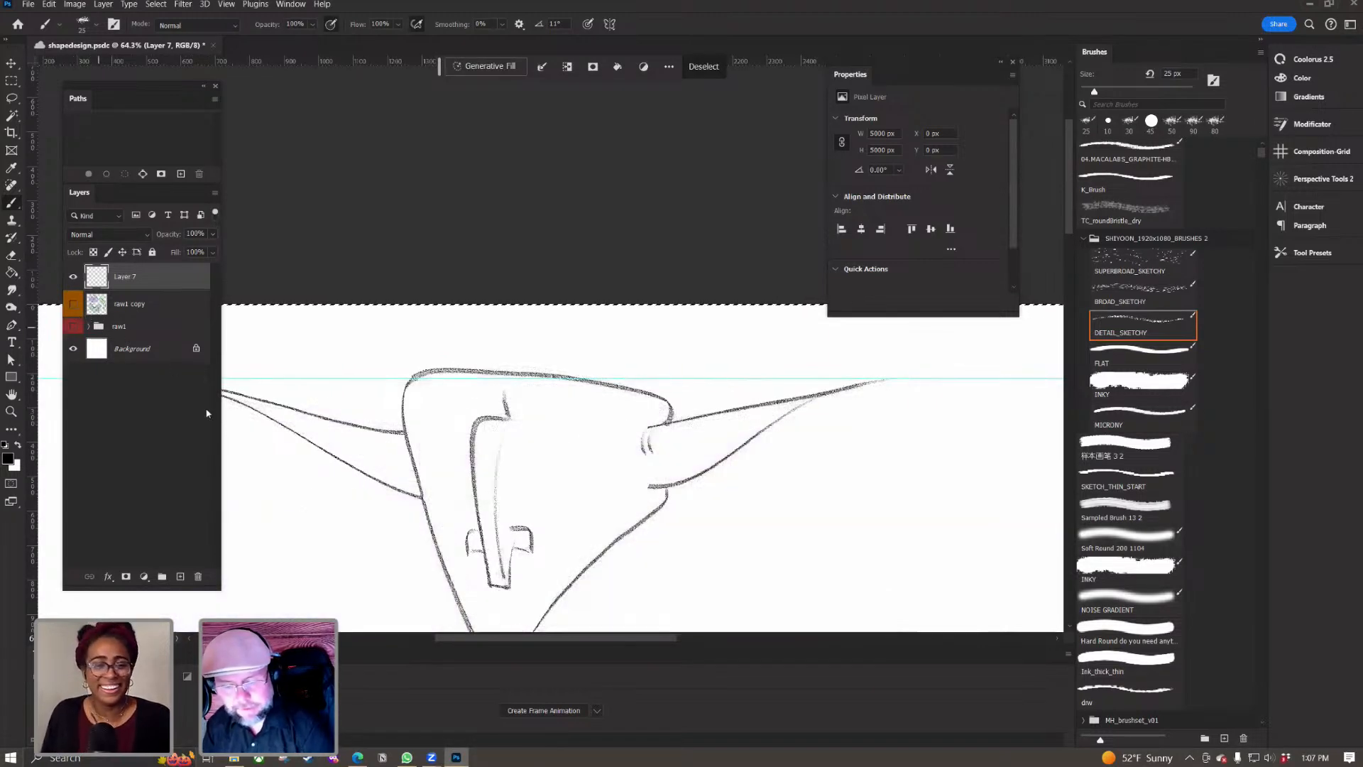
{"action": "left_click_drag", "start_coordinate": [380, 515], "coordinate": [408, 472]}
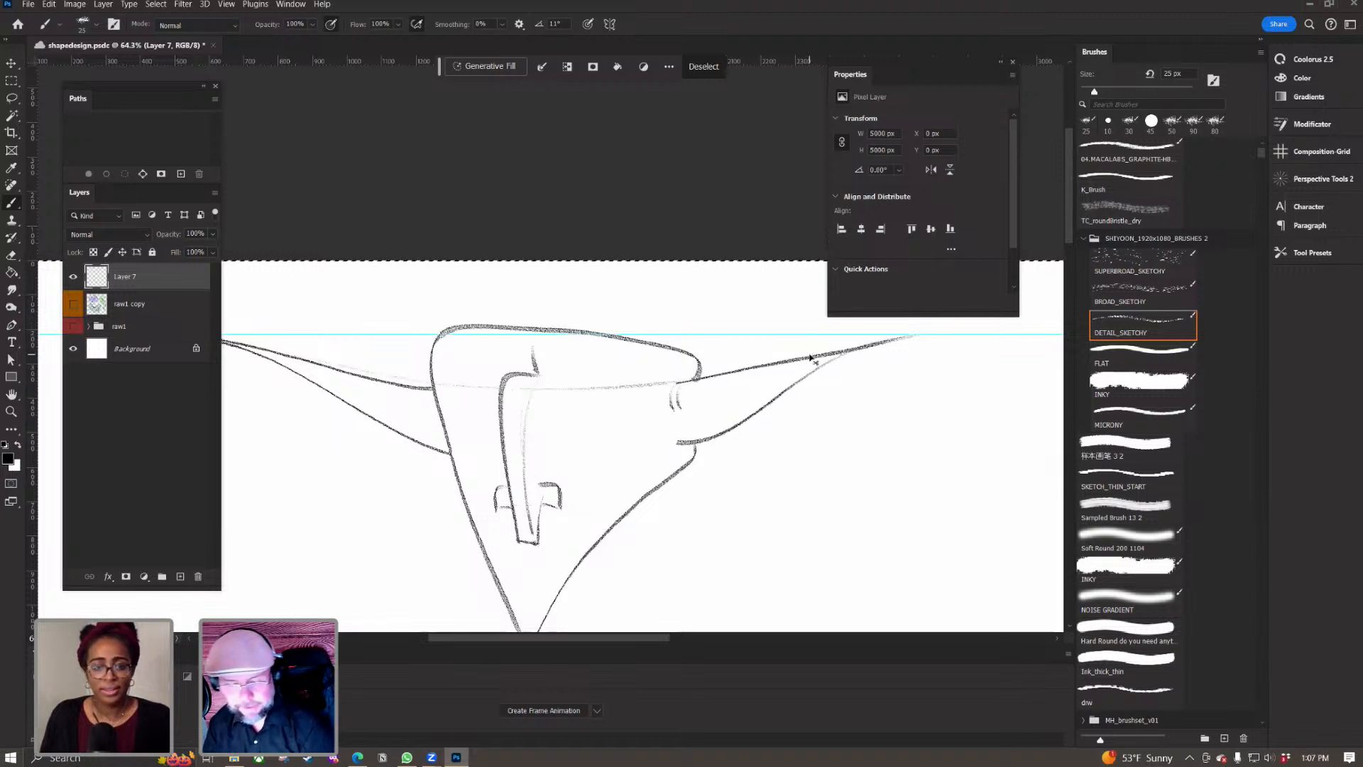
{"action": "left_click_drag", "start_coordinate": [509, 393], "coordinate": [680, 389]}
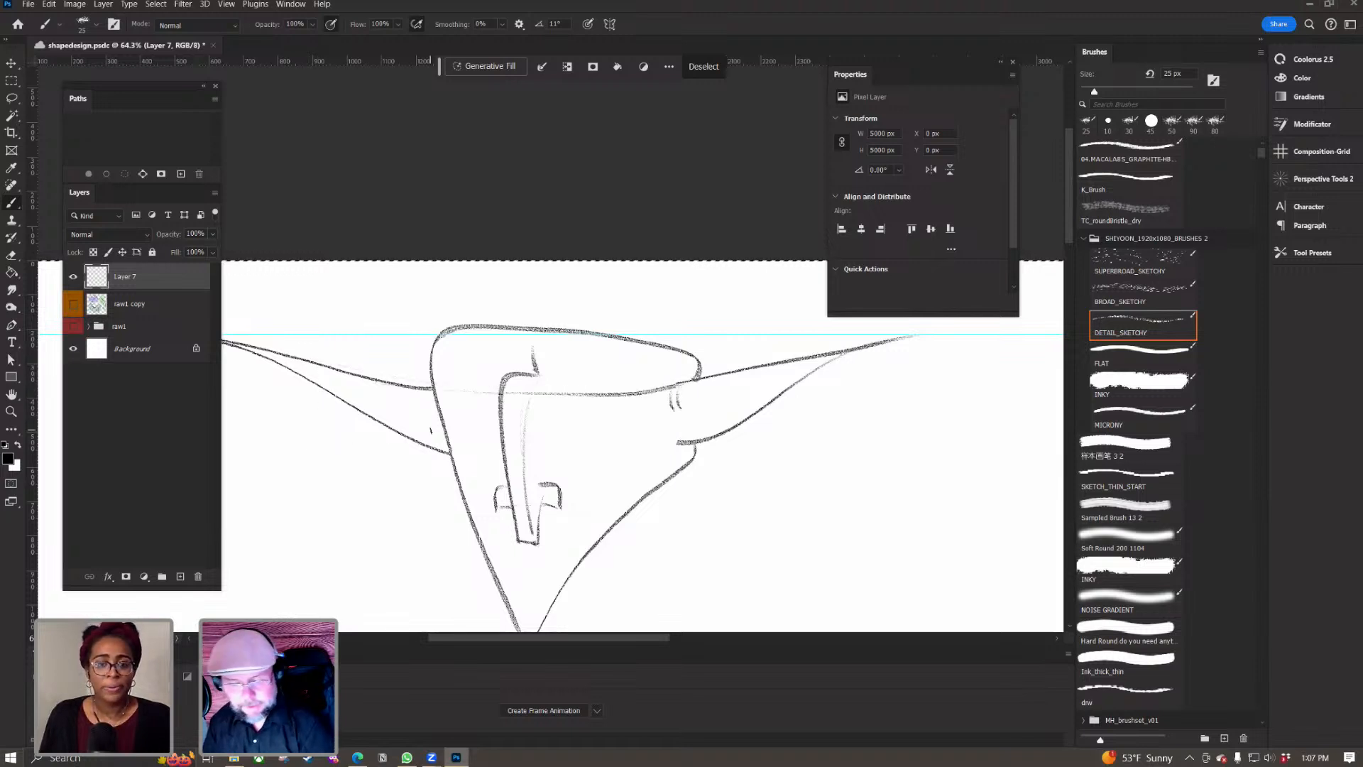
{"action": "key", "text": "ctrl+z"}
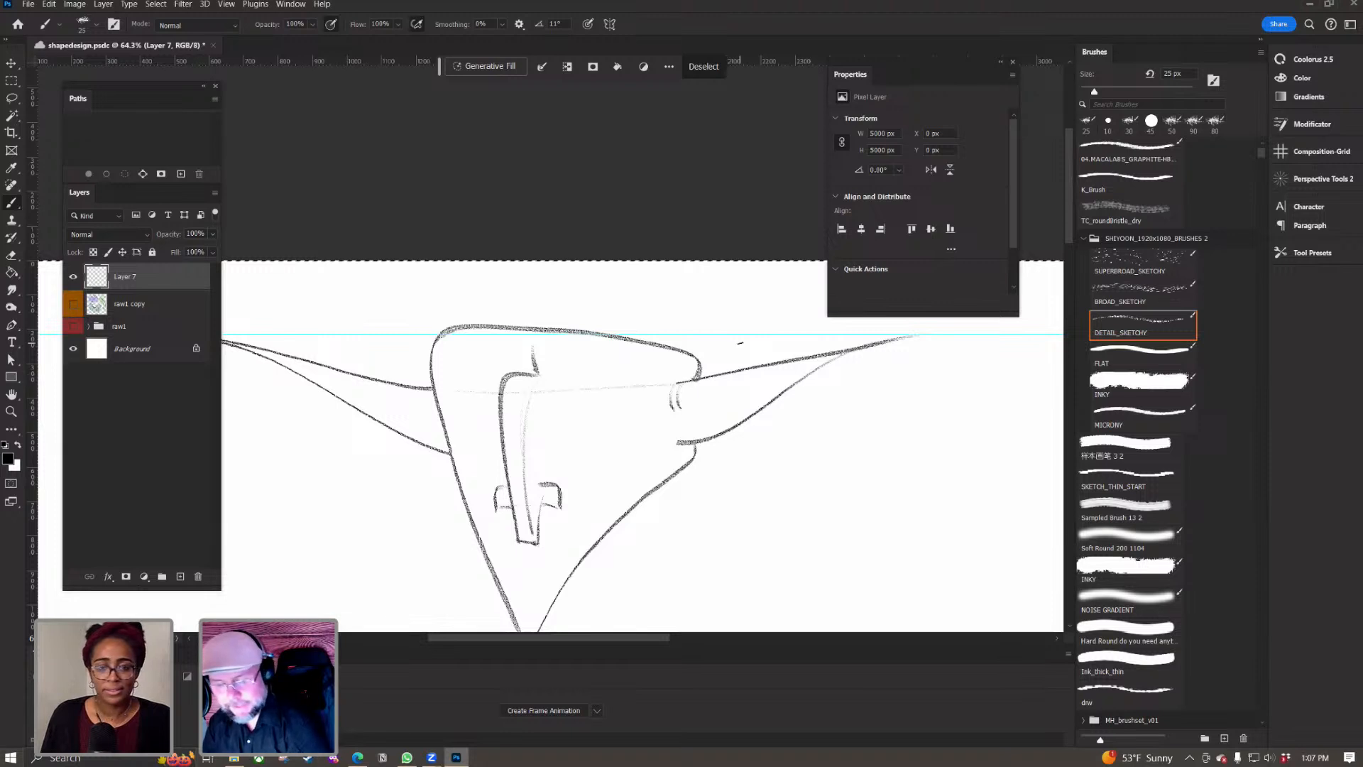
{"action": "left_click_drag", "start_coordinate": [344, 431], "coordinate": [423, 520]}
{"action": "left_click_drag", "start_coordinate": [562, 462], "coordinate": [1004, 396]}
{"action": "key", "text": "ctrl+z"}
{"action": "left_click", "coordinate": [1119, 411]}
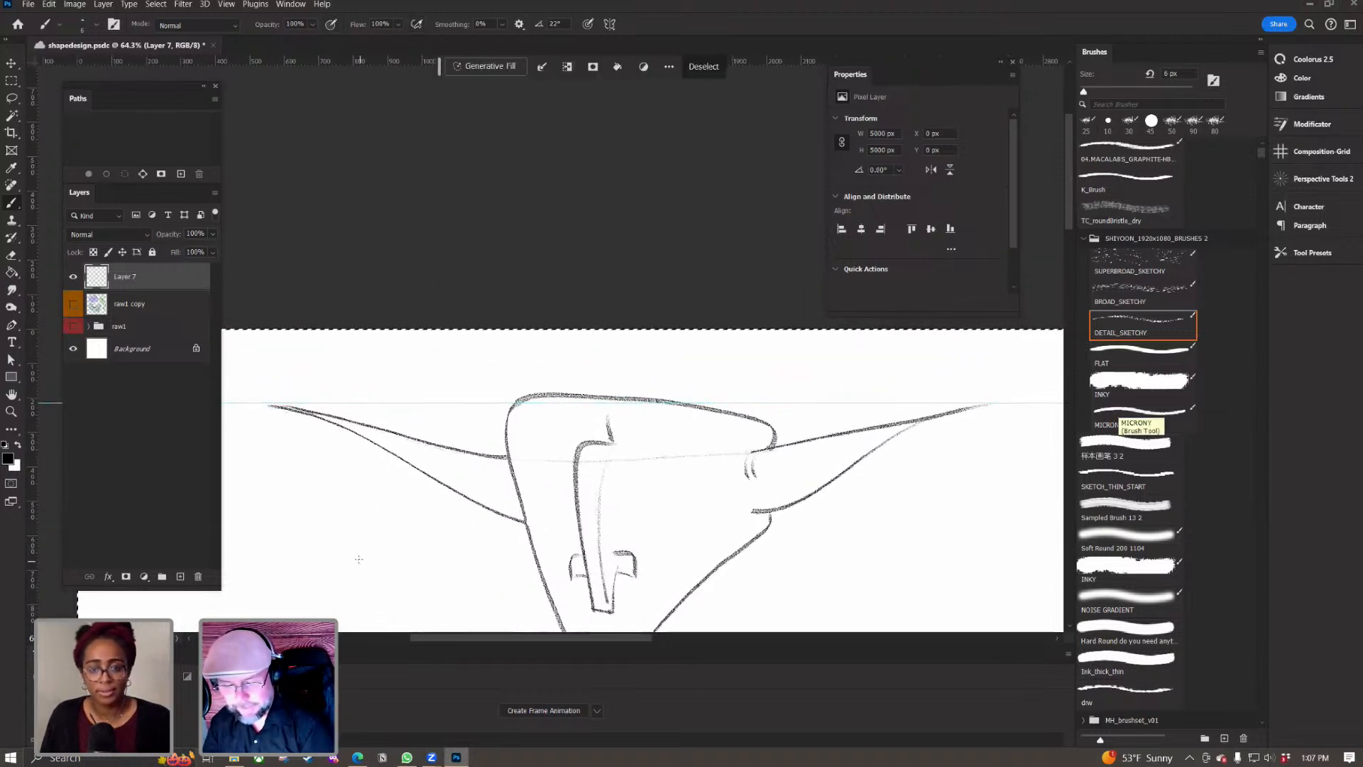
{"action": "left_click_drag", "start_coordinate": [353, 542], "coordinate": [283, 450]}
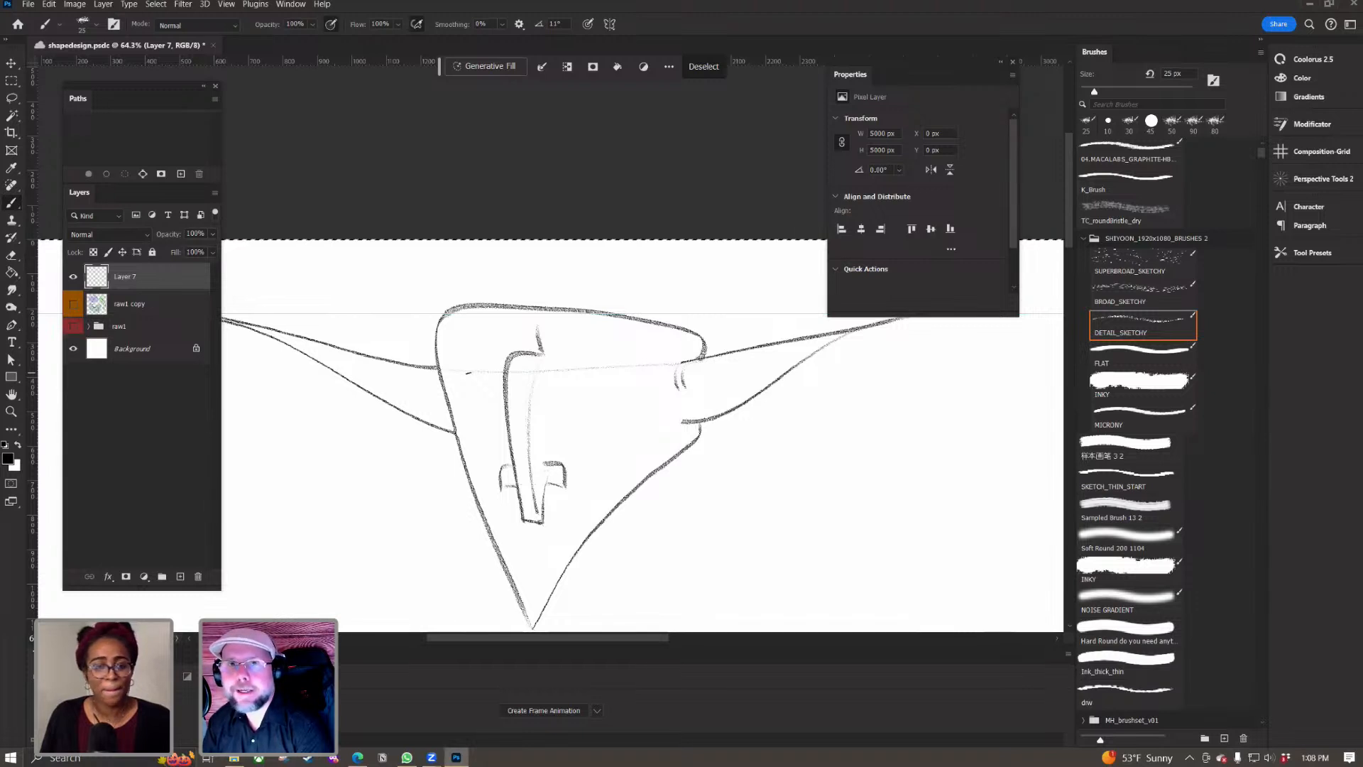
{"action": "mouse_move", "coordinate": [497, 363]}
{"action": "left_mouse_down"}
{"action": "mouse_move", "coordinate": [496, 392]}
{"action": "mouse_move", "coordinate": [464, 397]}
{"action": "mouse_move", "coordinate": [503, 375]}
{"action": "left_mouse_up"}
{"action": "key", "text": "ctrl+z"}
{"action": "key", "text": "ctrl+z"}
{"action": "mouse_move", "coordinate": [474, 376]}
{"action": "left_mouse_down"}
{"action": "mouse_move", "coordinate": [466, 400]}
{"action": "mouse_move", "coordinate": [482, 376]}
{"action": "left_mouse_up"}
{"action": "left_click_drag", "start_coordinate": [467, 388], "coordinate": [482, 408]}
{"action": "key", "text": "ctrl+z"}
{"action": "key", "text": "ctrl+z"}
{"action": "key", "text": "ctrl+z"}
{"action": "key", "text": "ctrl+z"}
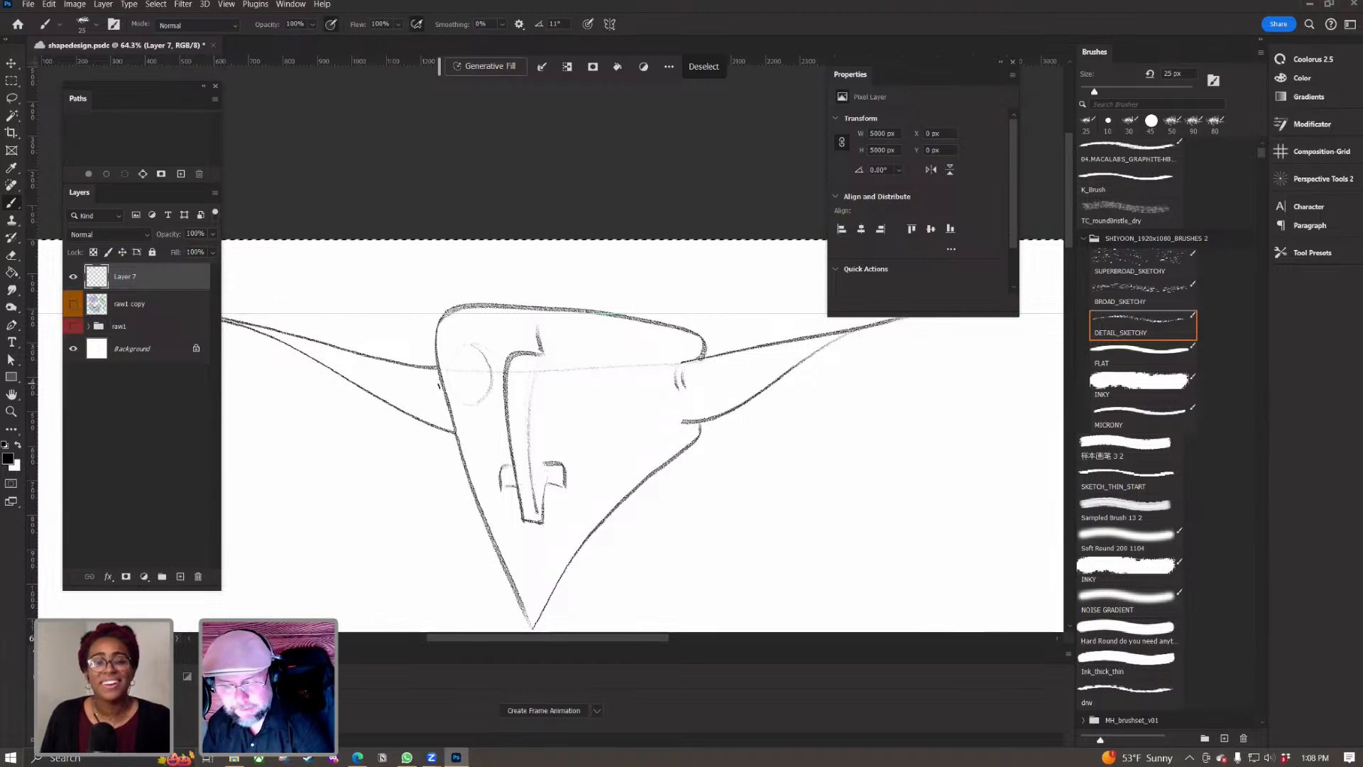
Step: Add a new layer and draw a light circle for the left eye beside the nose, redrawing it until it fits
{"action": "key", "text": "ctrl+shift+alt+n"}
{"action": "left_click_drag", "start_coordinate": [470, 352], "coordinate": [466, 353]}
{"action": "key", "text": "ctrl+z"}
{"action": "key", "text": "ctrl+z"}
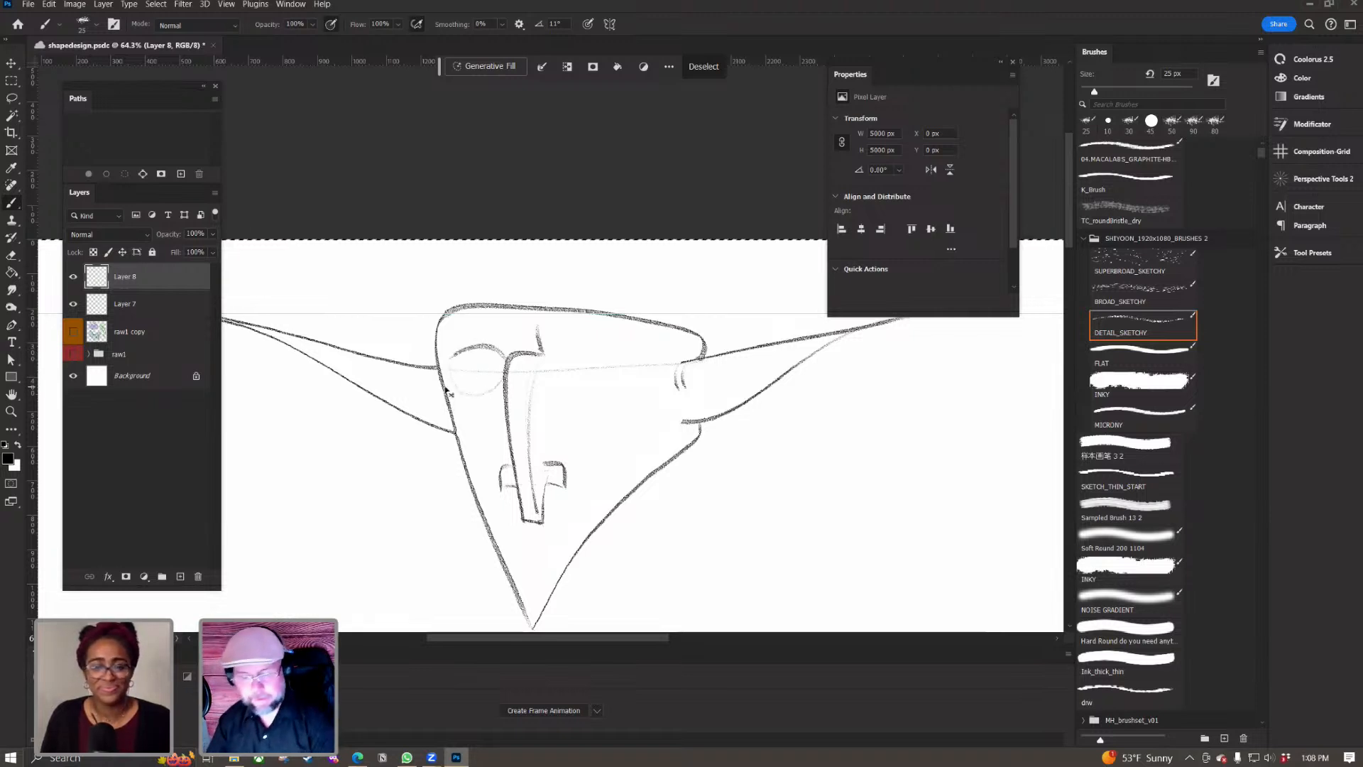
{"action": "left_click_drag", "start_coordinate": [501, 334], "coordinate": [505, 355]}
{"action": "key", "text": "ctrl+z"}
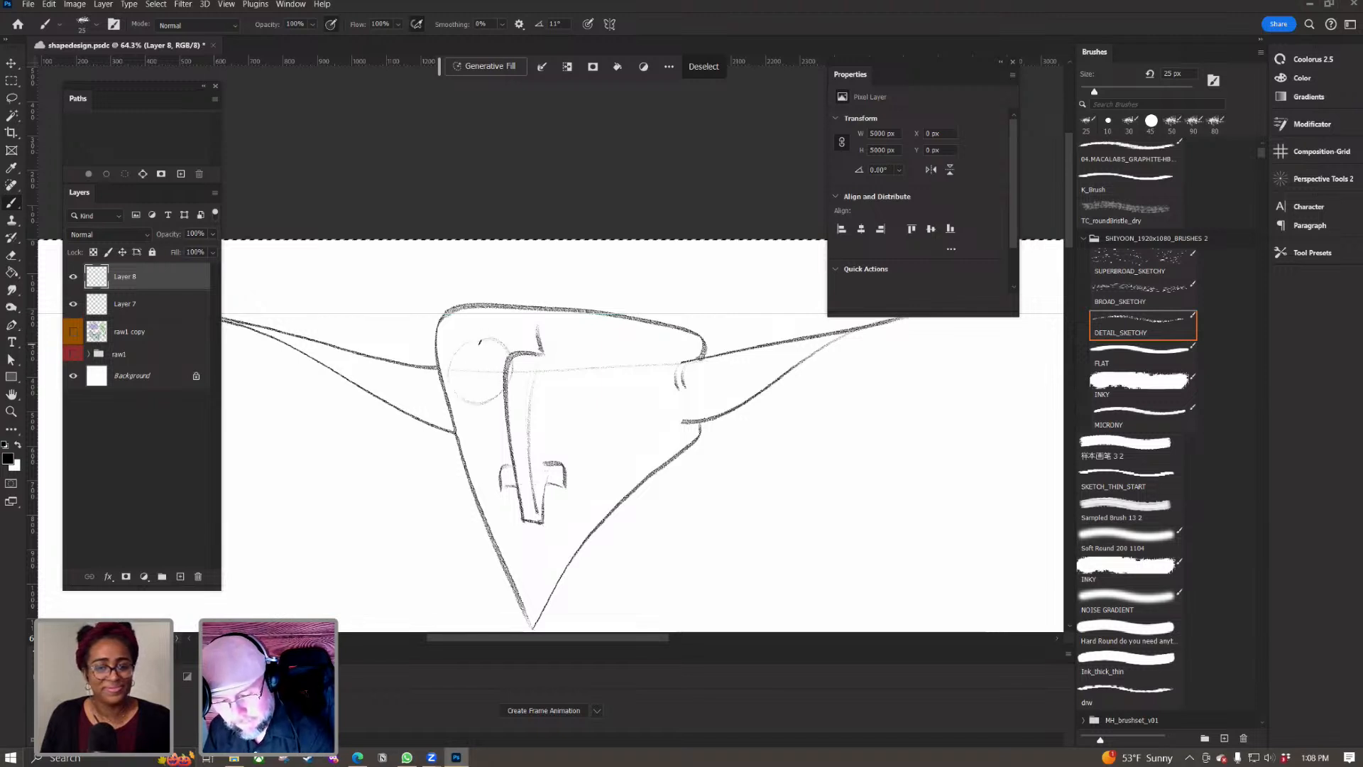
{"action": "left_click_drag", "start_coordinate": [500, 387], "coordinate": [446, 363]}
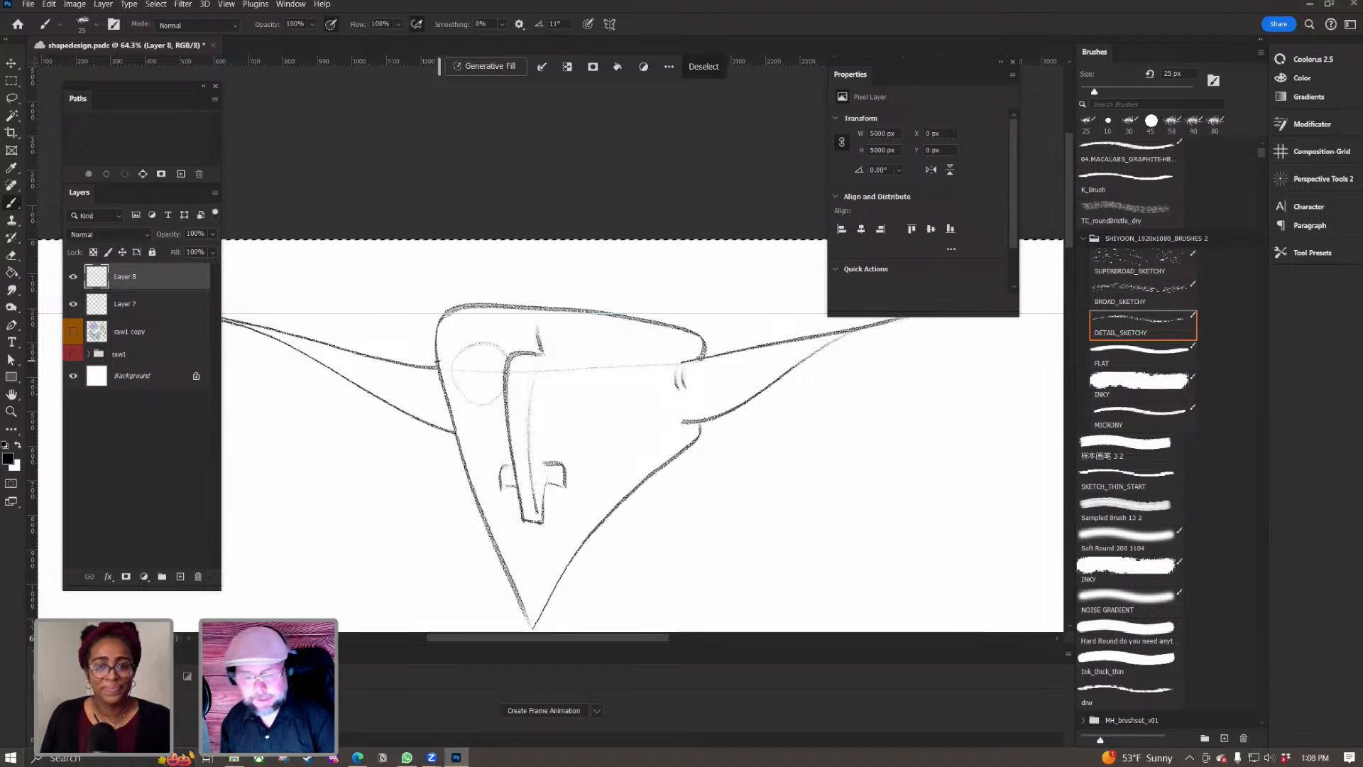
Step: Lock the eye layer's position, place a copy of the eye circle level on the other side of the nose, and deselect
{"action": "key", "text": "v"}
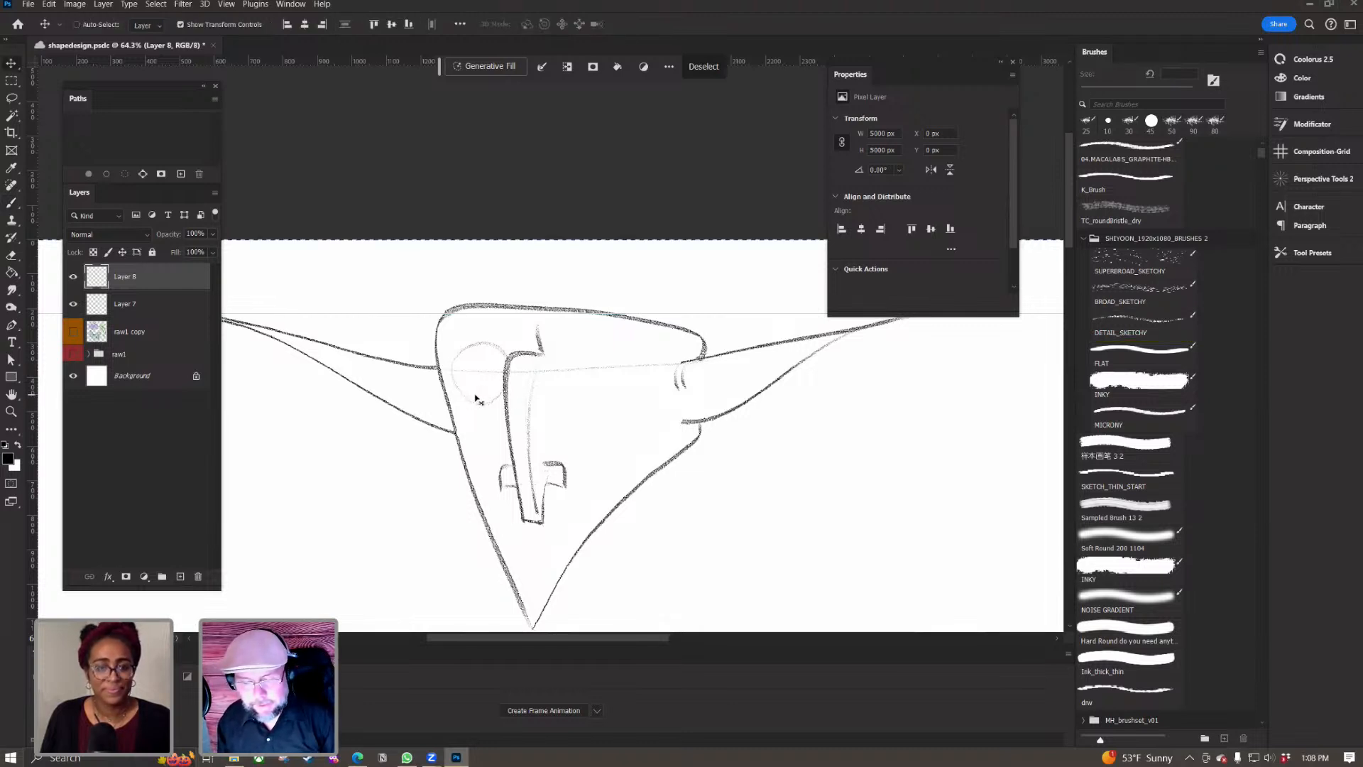
{"action": "left_click", "coordinate": [128, 252]}
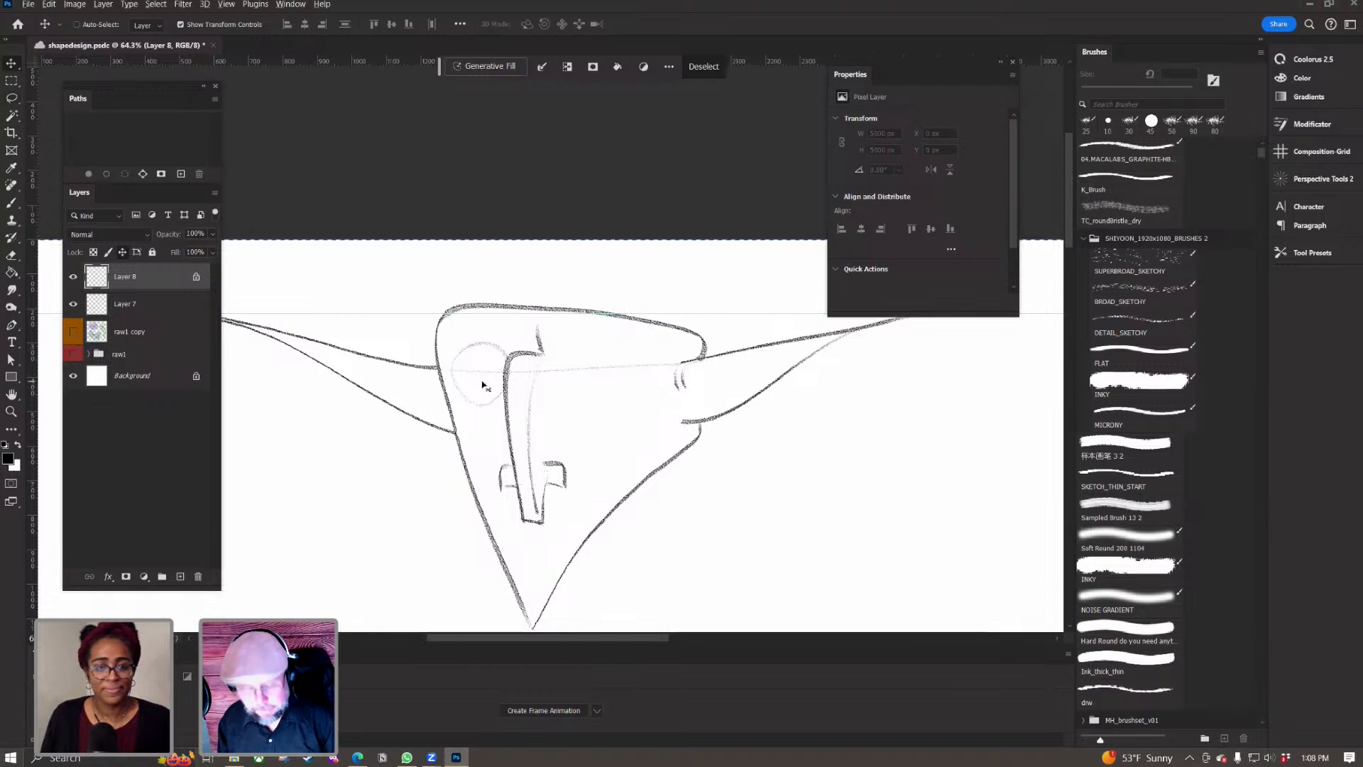
{"action": "left_click_drag", "start_coordinate": [487, 386], "coordinate": [591, 380]}
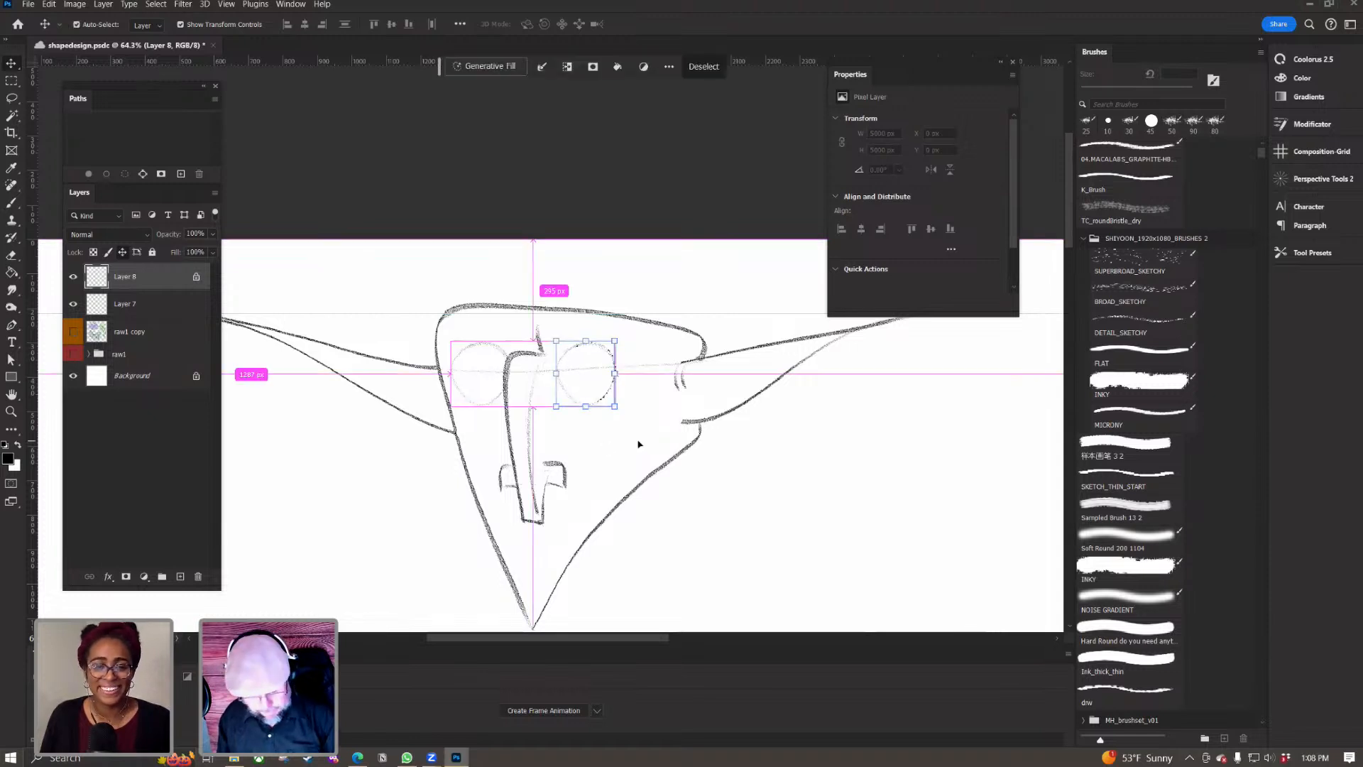
{"action": "key", "text": "ctrl+d"}
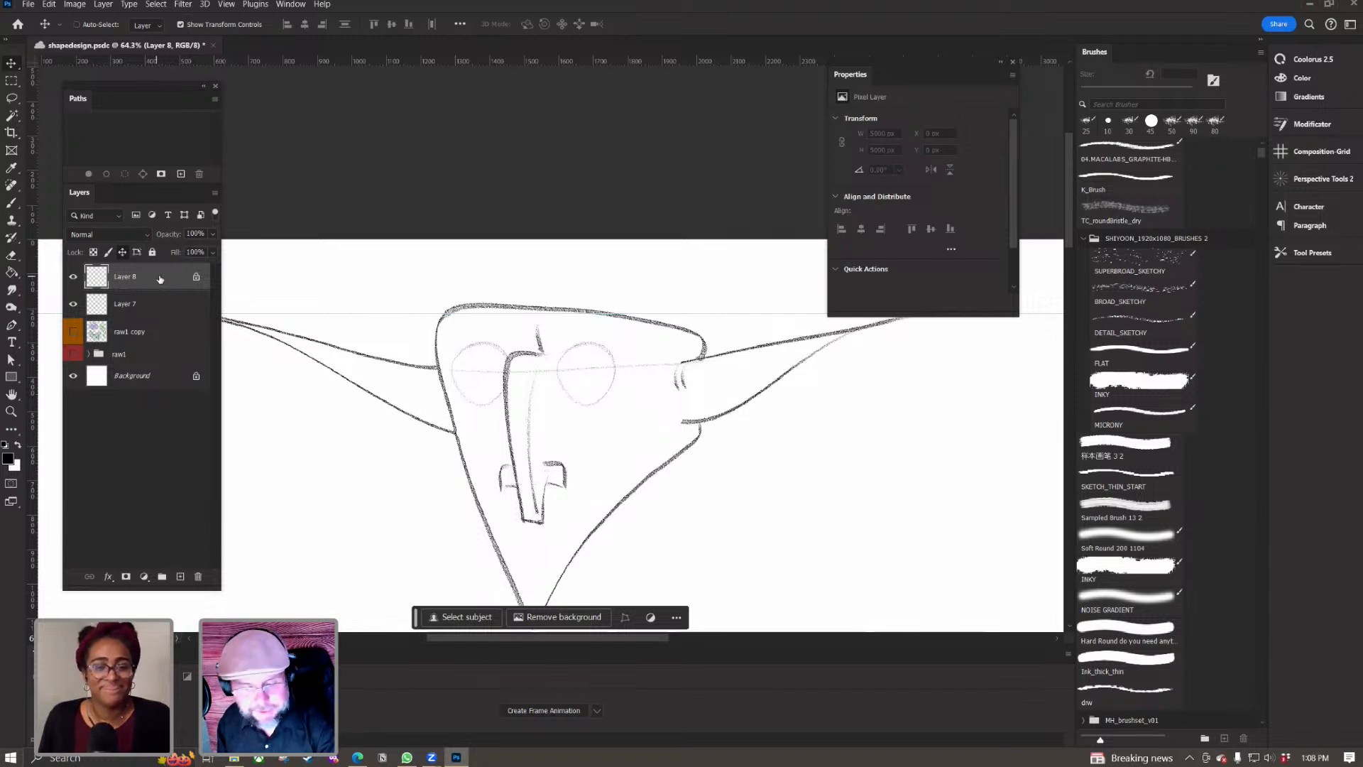
Step: Undo merging the eye layer into Layer 7 and unlock the eye layer's position
{"action": "key", "text": "Delete"}
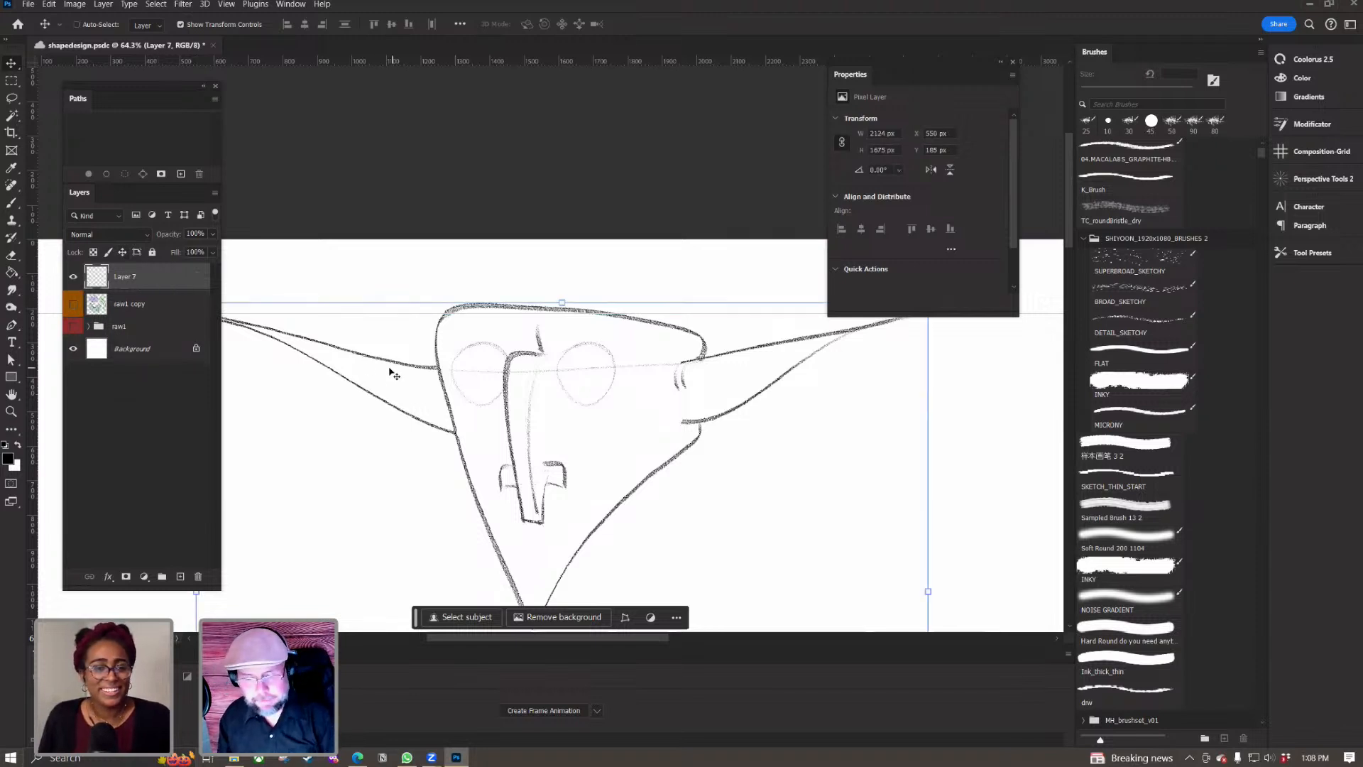
{"action": "key", "text": "ctrl+z"}
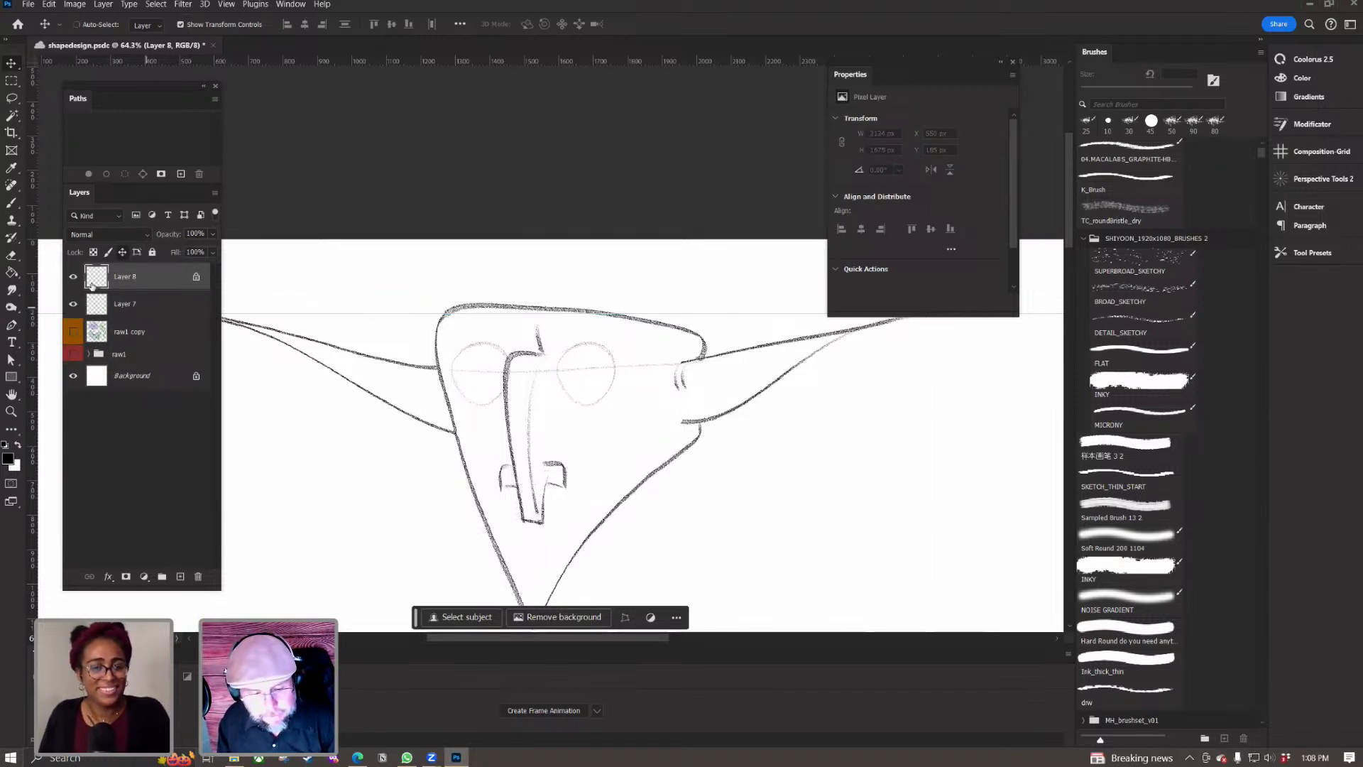
{"action": "left_click", "coordinate": [73, 276]}
{"action": "left_click", "coordinate": [73, 276]}
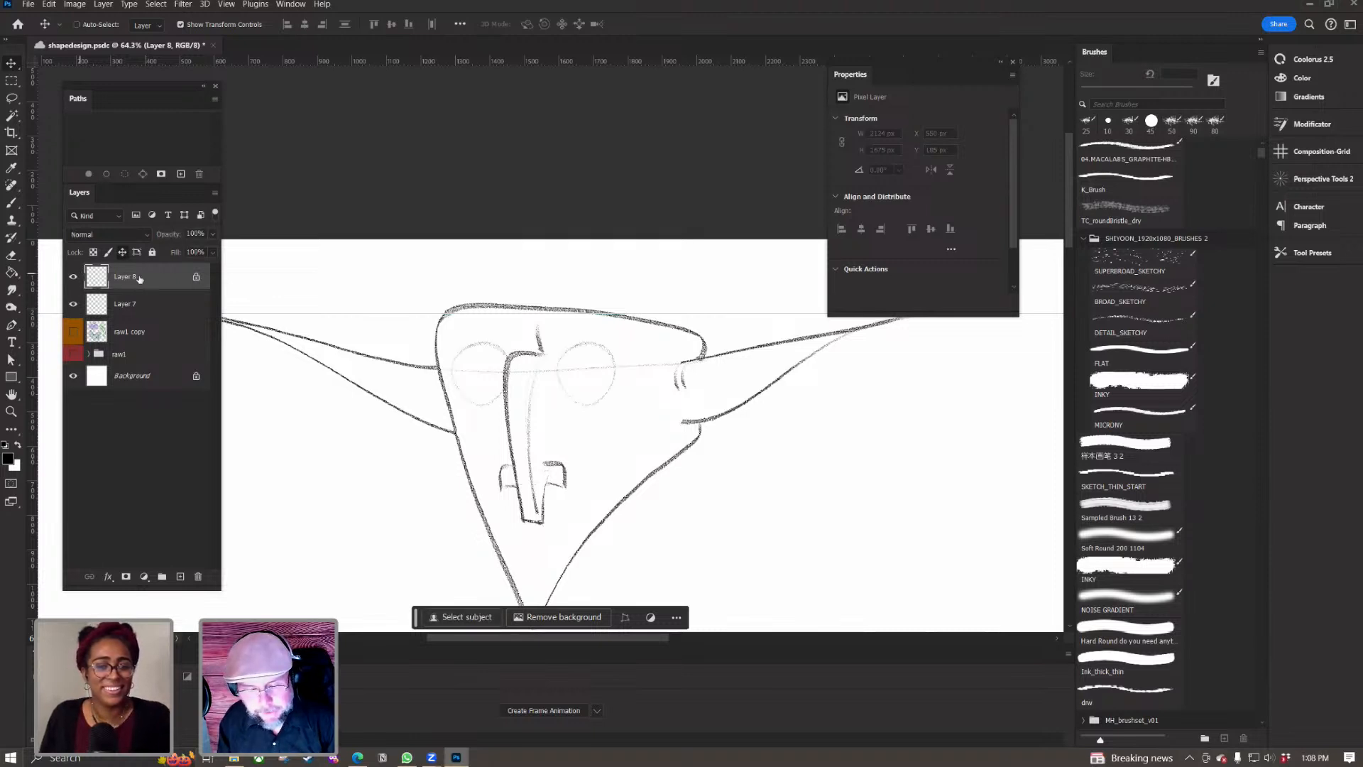
{"action": "left_click", "coordinate": [196, 277]}
Step: Draw dark horizontal lines through the middle of both eye circles, redrawing them until they fit
{"action": "key", "text": "b"}
{"action": "key", "text": "z"}
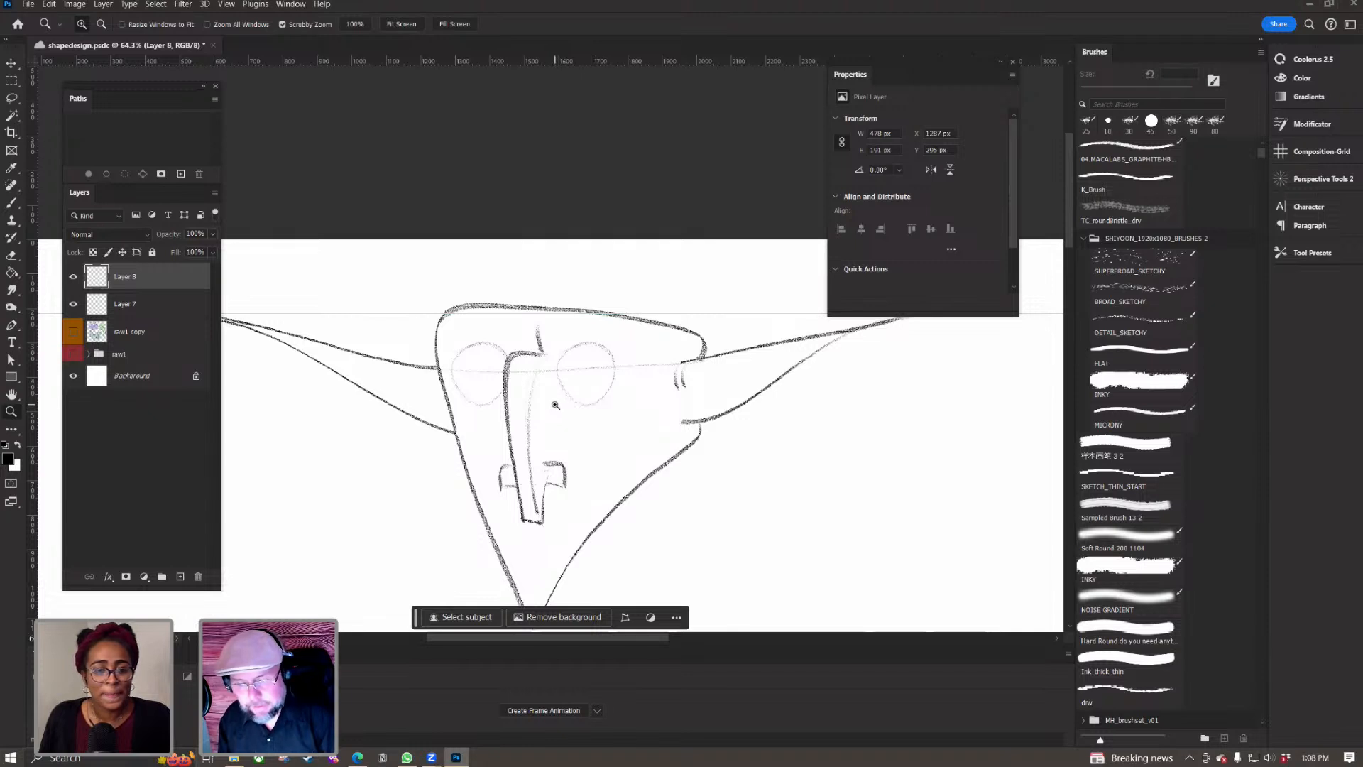
{"action": "key", "text": "b"}
{"action": "left_click_drag", "start_coordinate": [451, 371], "coordinate": [623, 367]}
{"action": "key", "text": "ctrl+z"}
{"action": "key", "text": "ctrl+z"}
{"action": "left_click_drag", "start_coordinate": [559, 372], "coordinate": [618, 370]}
{"action": "key", "text": "ctrl+z"}
{"action": "key", "text": "ctrl+z"}
{"action": "key", "text": "ctrl+z"}
{"action": "key", "text": "ctrl+z"}
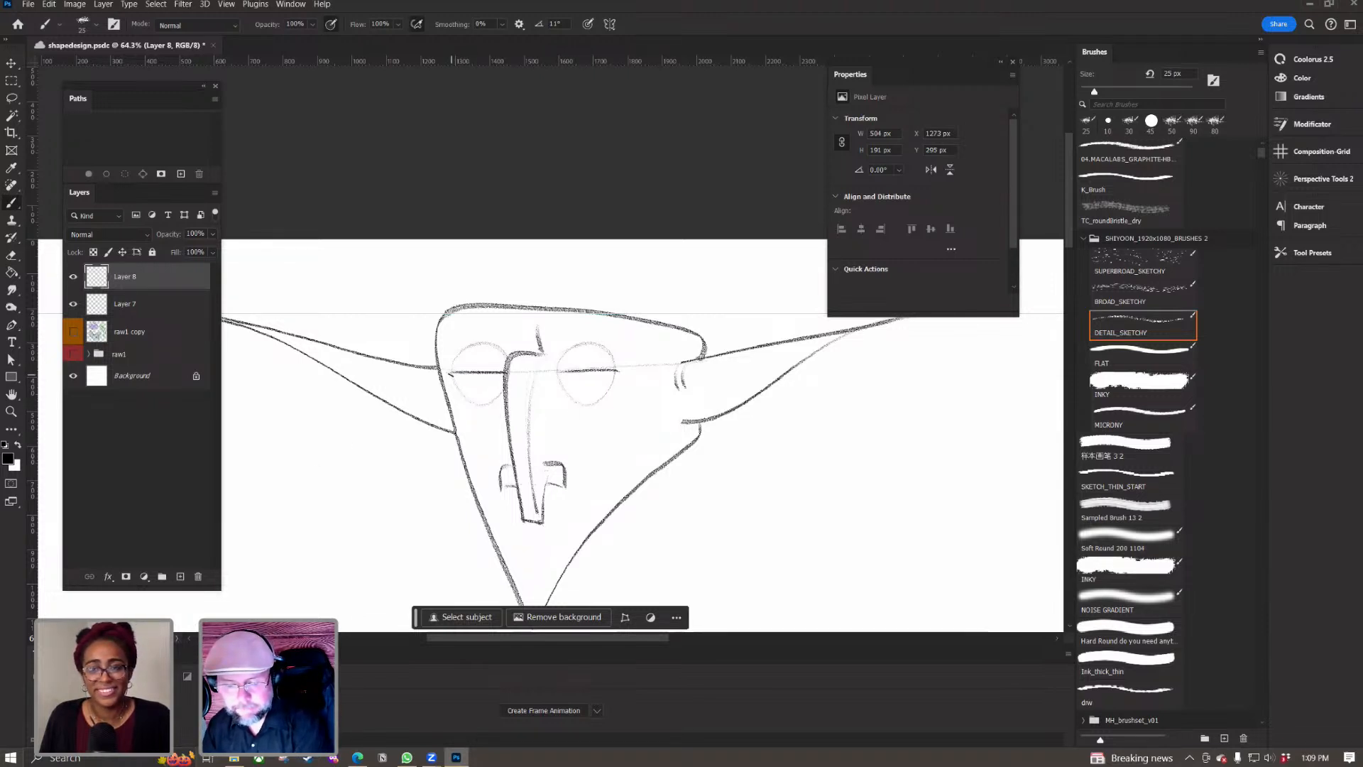
Step: Darken and thicken the horizontal lid lines across both eye circles
{"action": "mouse_move", "coordinate": [597, 371]}
{"action": "left_mouse_down"}
{"action": "mouse_move", "coordinate": [560, 372]}
{"action": "mouse_move", "coordinate": [603, 370]}
{"action": "left_mouse_up"}
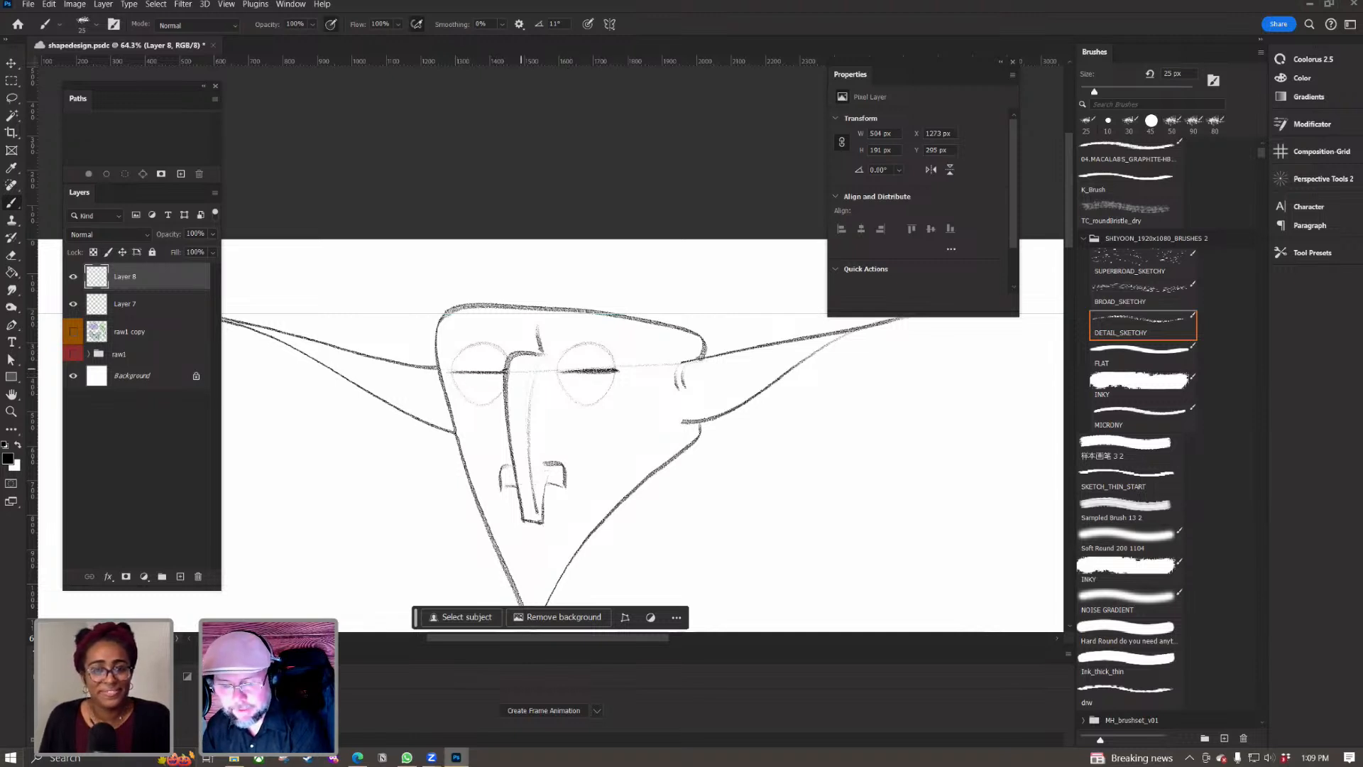
{"action": "mouse_move", "coordinate": [444, 372]}
{"action": "left_mouse_down"}
{"action": "mouse_move", "coordinate": [494, 371]}
{"action": "mouse_move", "coordinate": [472, 371]}
{"action": "left_mouse_up"}
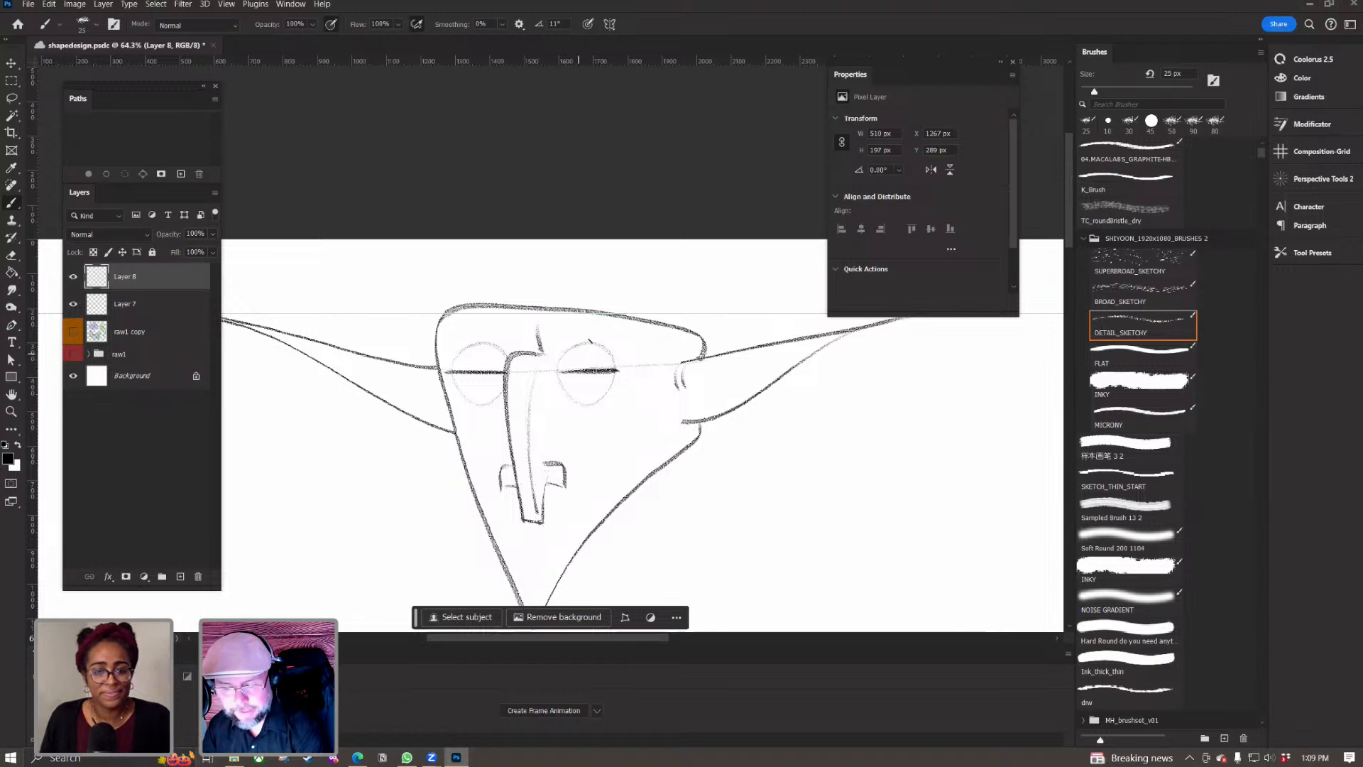
{"action": "left_click_drag", "start_coordinate": [590, 373], "coordinate": [577, 406]}
{"action": "left_click_drag", "start_coordinate": [469, 375], "coordinate": [485, 407]}
{"action": "key", "text": "ctrl+z"}
{"action": "key", "text": "ctrl+z"}
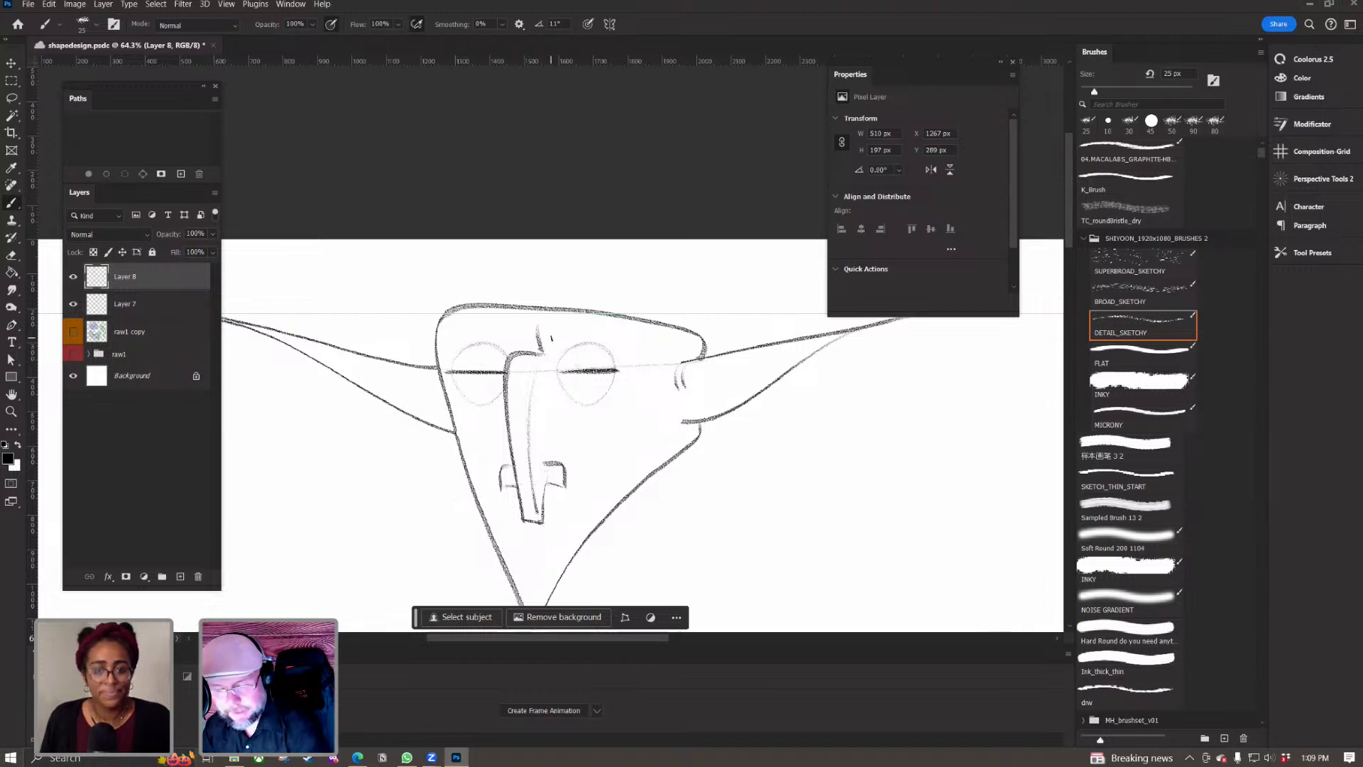
Step: Draw dark upper eyelid arcs along the top of both eye circles, redrawing them until they fit
{"action": "mouse_move", "coordinate": [567, 344]}
{"action": "left_mouse_down"}
{"action": "mouse_move", "coordinate": [579, 374]}
{"action": "mouse_move", "coordinate": [567, 348]}
{"action": "mouse_move", "coordinate": [564, 365]}
{"action": "mouse_move", "coordinate": [618, 367]}
{"action": "left_mouse_up"}
{"action": "key", "text": "ctrl+z"}
{"action": "key", "text": "ctrl+z"}
{"action": "mouse_move", "coordinate": [504, 352]}
{"action": "left_mouse_down"}
{"action": "mouse_move", "coordinate": [459, 349]}
{"action": "mouse_move", "coordinate": [471, 346]}
{"action": "mouse_move", "coordinate": [454, 373]}
{"action": "left_mouse_up"}
{"action": "key", "text": "ctrl+z"}
{"action": "key", "text": "ctrl+z"}
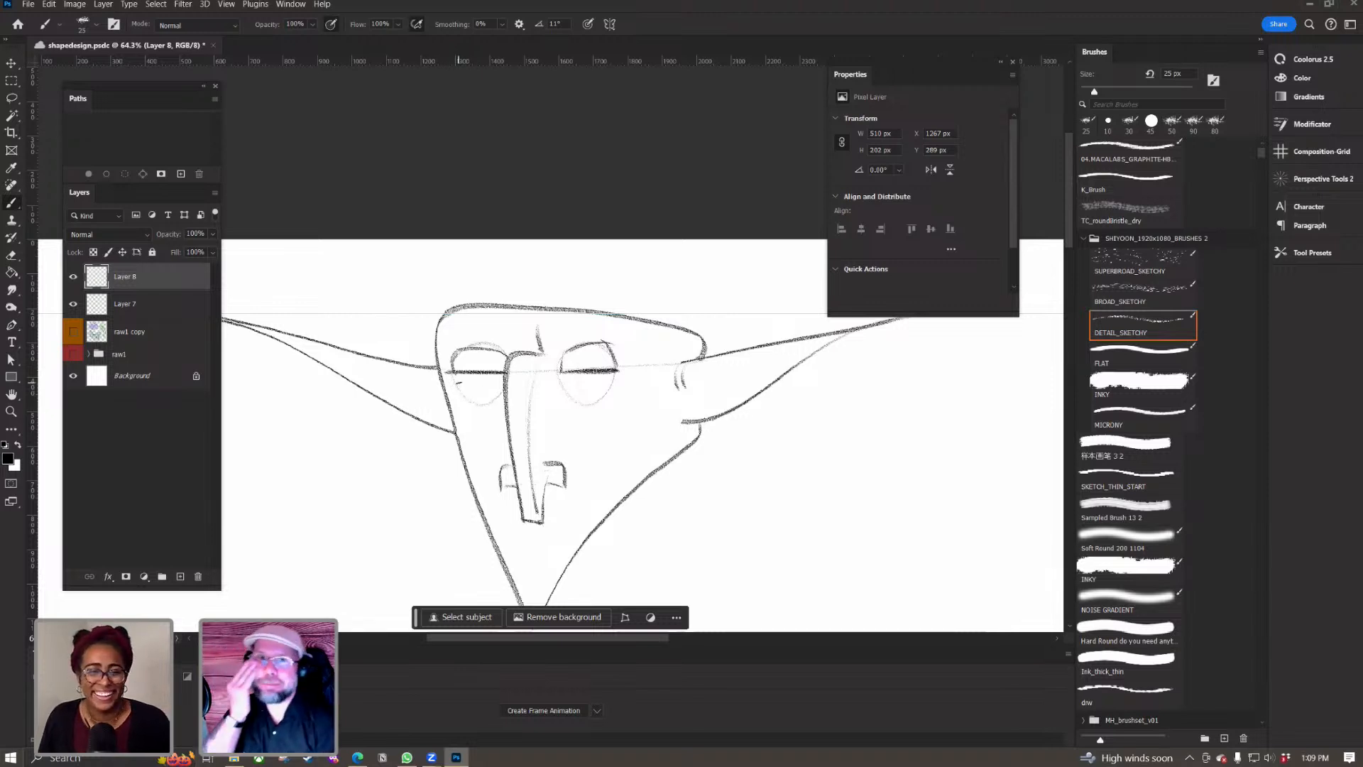
Step: Draw curved bag lines under the eye at the left of the nose
{"action": "left_click_drag", "start_coordinate": [460, 396], "coordinate": [503, 437]}
{"action": "key", "text": "ctrl+z"}
{"action": "mouse_move", "coordinate": [504, 389]}
{"action": "left_mouse_down"}
{"action": "mouse_move", "coordinate": [470, 430]}
{"action": "mouse_move", "coordinate": [471, 417]}
{"action": "left_mouse_up"}
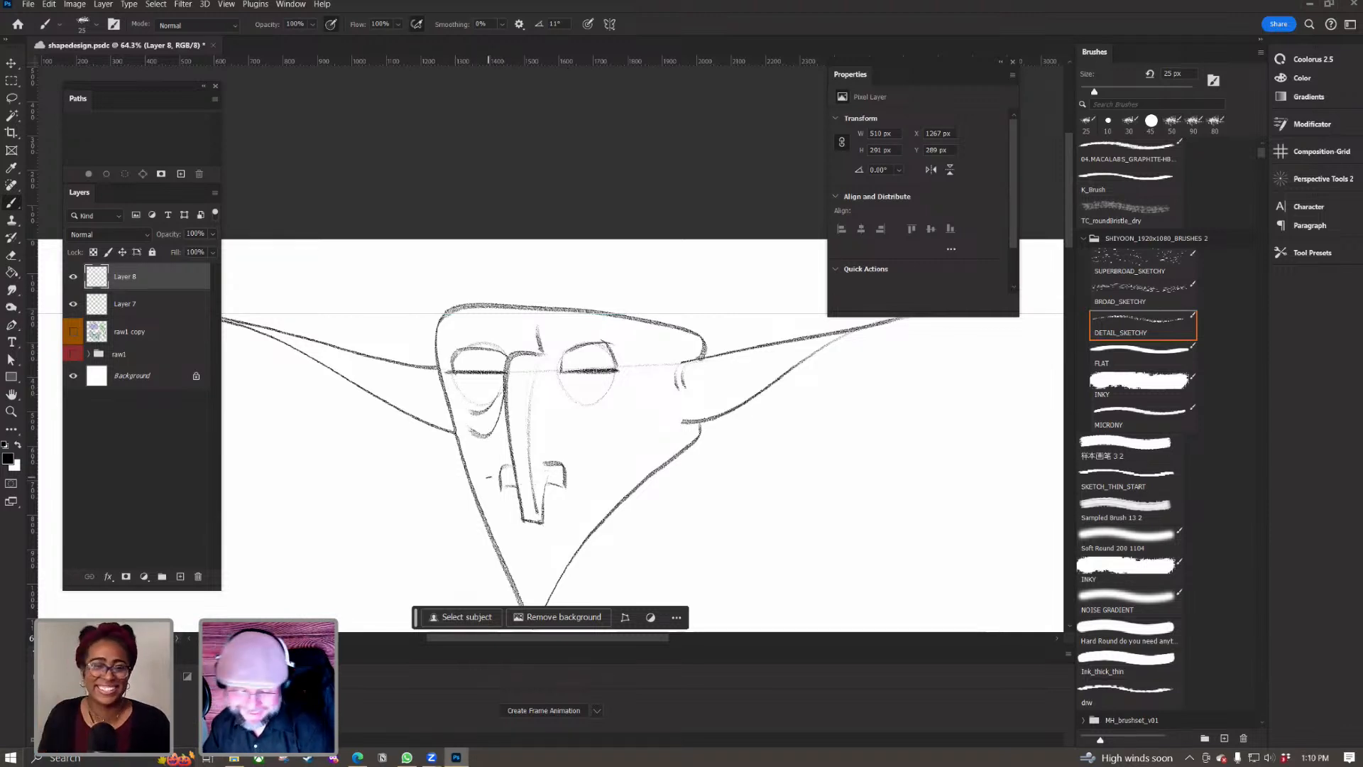
Step: Draw a light horizontal guide across the face below the eyes and a bag line under the right eye, redrawing it until it fits
{"action": "left_click_drag", "start_coordinate": [566, 392], "coordinate": [604, 424]}
{"action": "key", "text": "ctrl+z"}
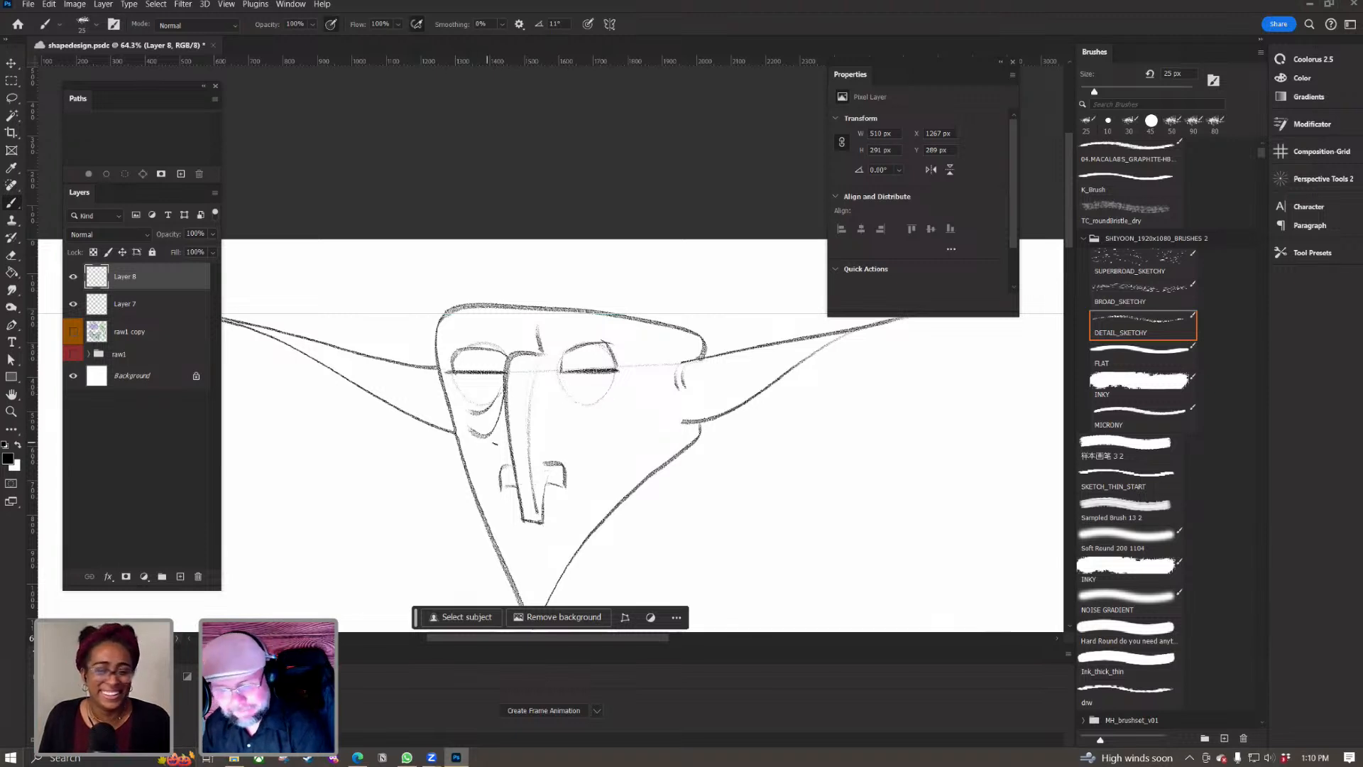
{"action": "left_click_drag", "start_coordinate": [445, 434], "coordinate": [653, 438]}
{"action": "left_click_drag", "start_coordinate": [568, 386], "coordinate": [618, 435]}
{"action": "key", "text": "ctrl+z"}
{"action": "left_click_drag", "start_coordinate": [558, 379], "coordinate": [593, 429]}
{"action": "key", "text": "ctrl+z"}
{"action": "mouse_move", "coordinate": [563, 381]}
{"action": "left_mouse_down"}
{"action": "mouse_move", "coordinate": [567, 410]}
{"action": "mouse_move", "coordinate": [584, 432]}
{"action": "left_mouse_up"}
{"action": "key", "text": "ctrl+z"}
{"action": "key", "text": "ctrl+z"}
{"action": "mouse_move", "coordinate": [566, 387]}
{"action": "left_mouse_down"}
{"action": "mouse_move", "coordinate": [602, 435]}
{"action": "mouse_move", "coordinate": [599, 403]}
{"action": "left_mouse_up"}
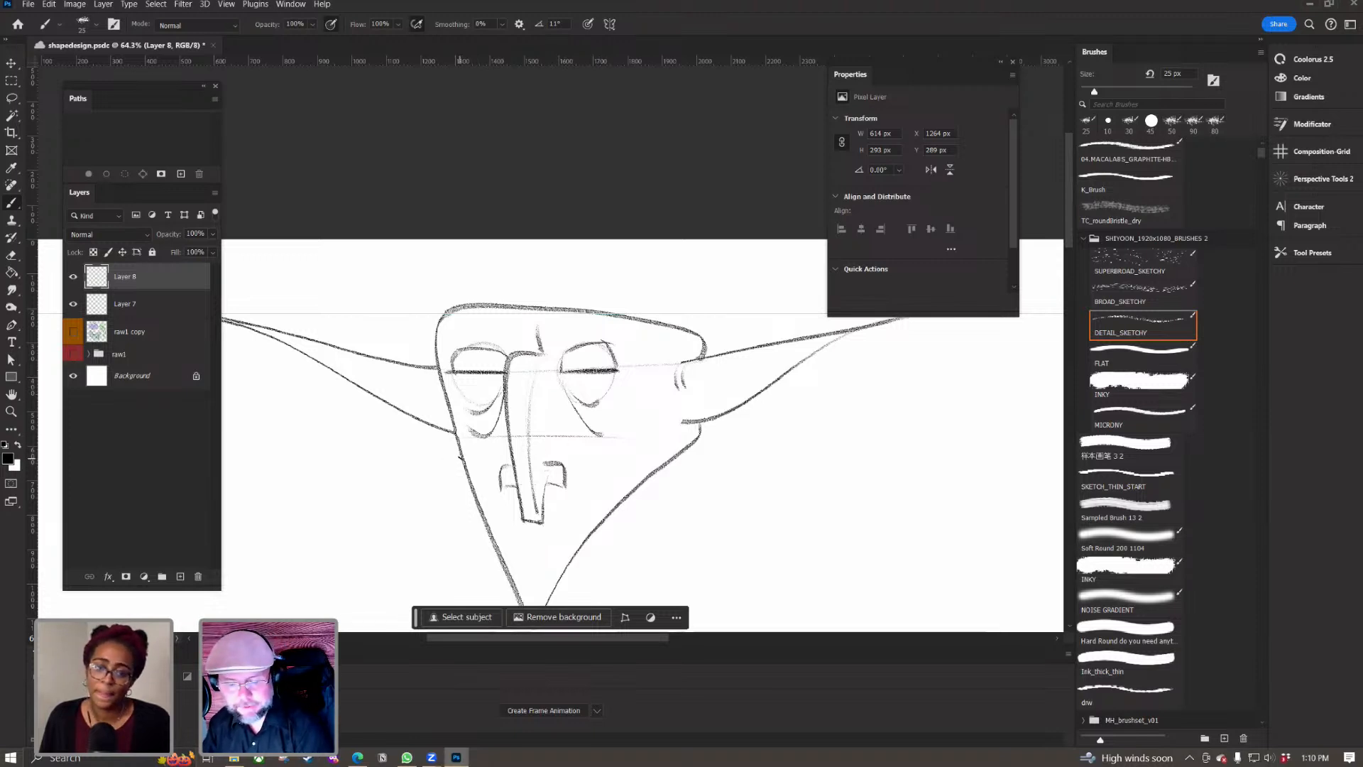
{"action": "left_click_drag", "start_coordinate": [495, 392], "coordinate": [470, 411]}
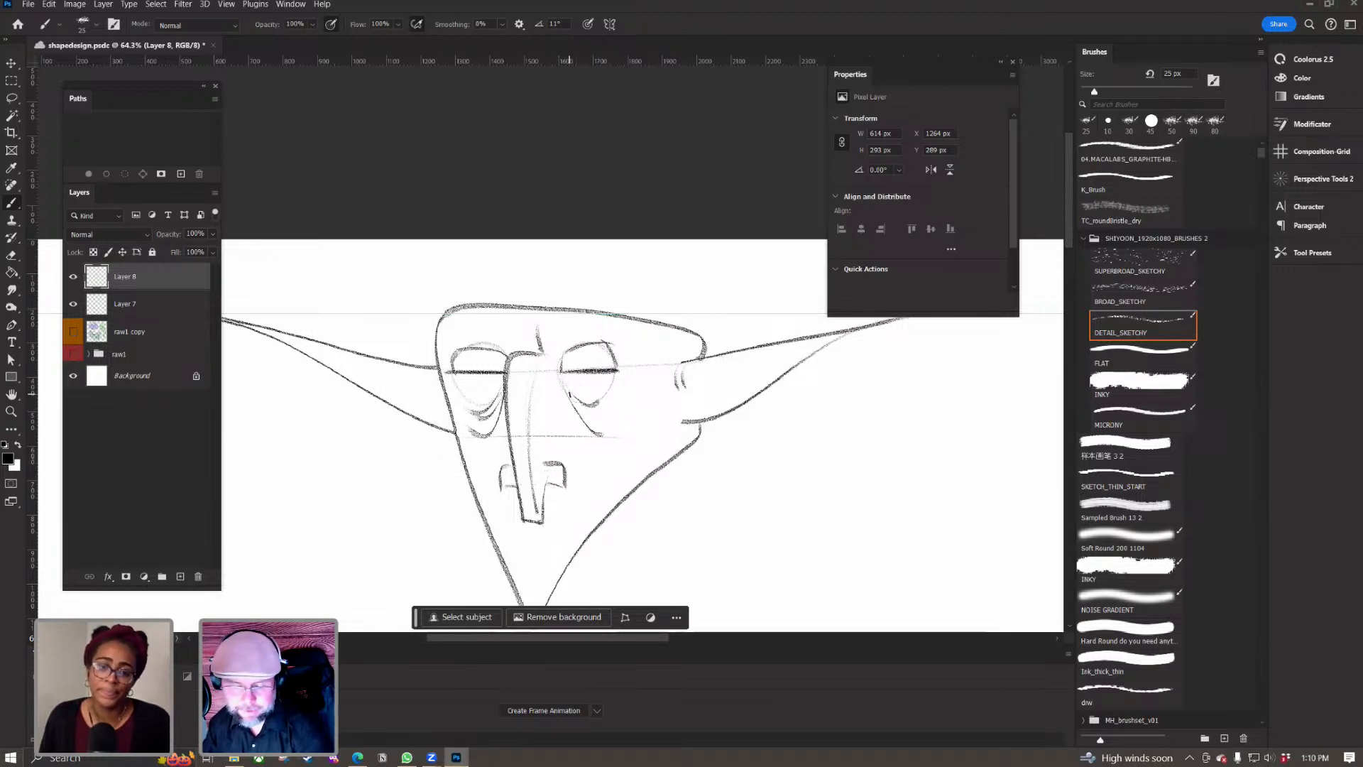
{"action": "left_click_drag", "start_coordinate": [574, 397], "coordinate": [598, 417]}
{"action": "left_click_drag", "start_coordinate": [561, 384], "coordinate": [579, 428]}
{"action": "key", "text": "ctrl+z"}
{"action": "key", "text": "ctrl+z"}
{"action": "key", "text": "ctrl+z"}
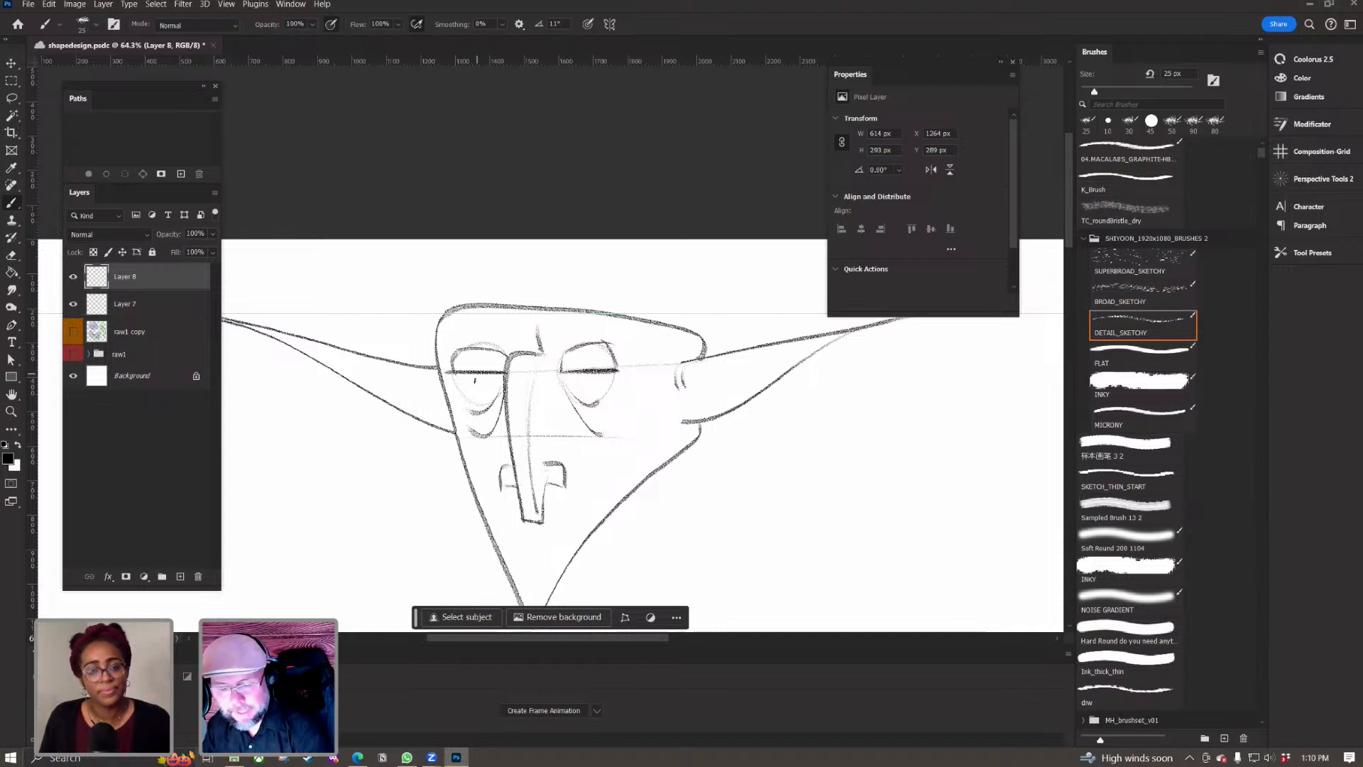
Step: Try short vertical pupil lines below the lid lines in both eyes, thickening them and undoing the strokes
{"action": "left_click_drag", "start_coordinate": [475, 375], "coordinate": [478, 394]}
{"action": "left_click_drag", "start_coordinate": [582, 374], "coordinate": [585, 397]}
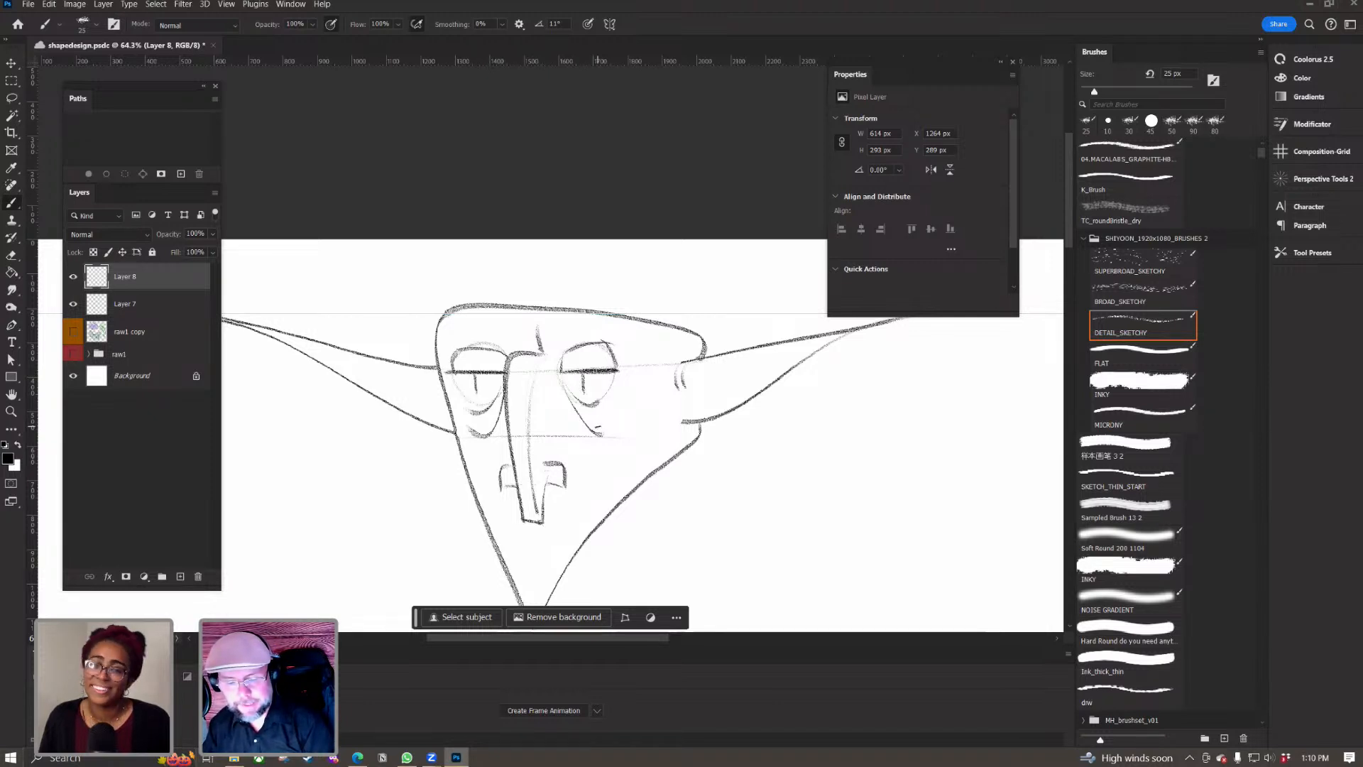
{"action": "left_click_drag", "start_coordinate": [470, 374], "coordinate": [476, 399]}
{"action": "left_click_drag", "start_coordinate": [577, 371], "coordinate": [582, 396]}
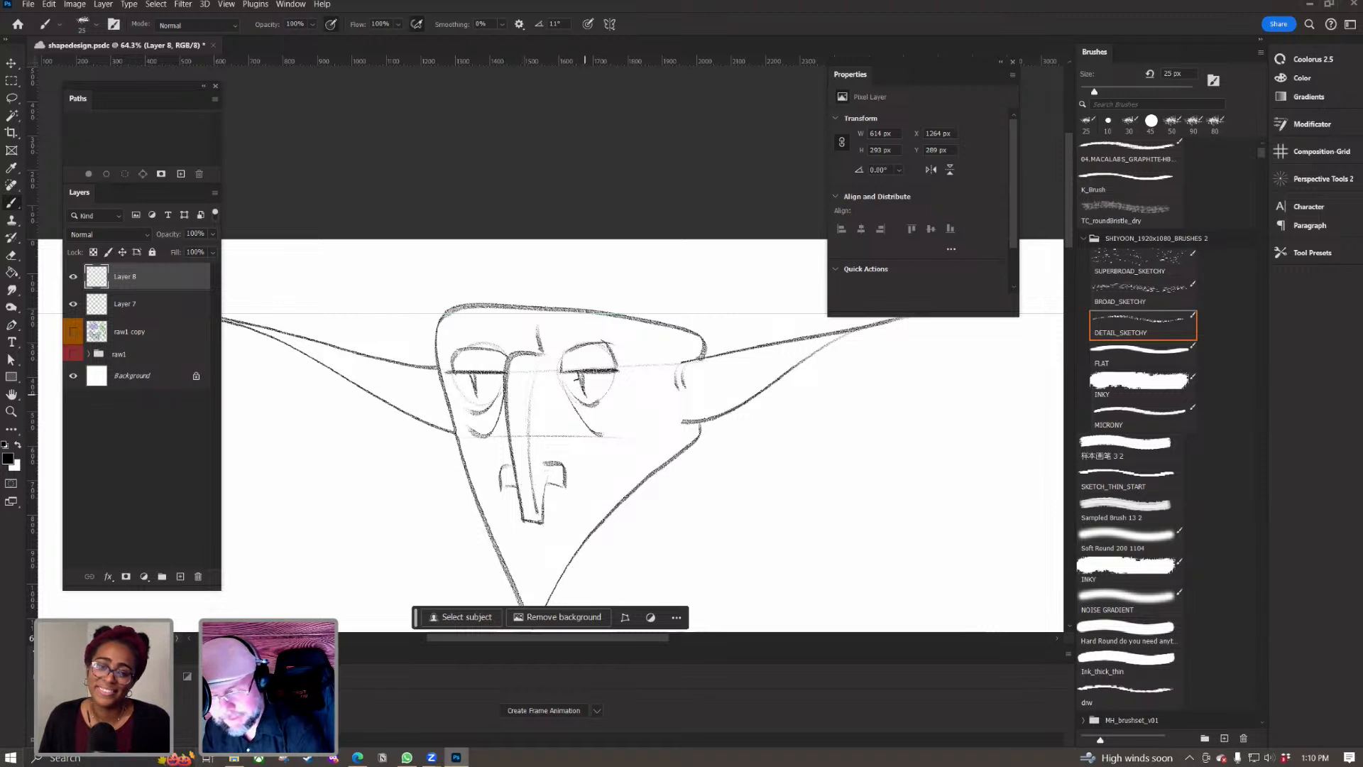
{"action": "key", "text": "ctrl+z"}
{"action": "key", "text": "ctrl+z"}
{"action": "key", "text": "ctrl+z"}
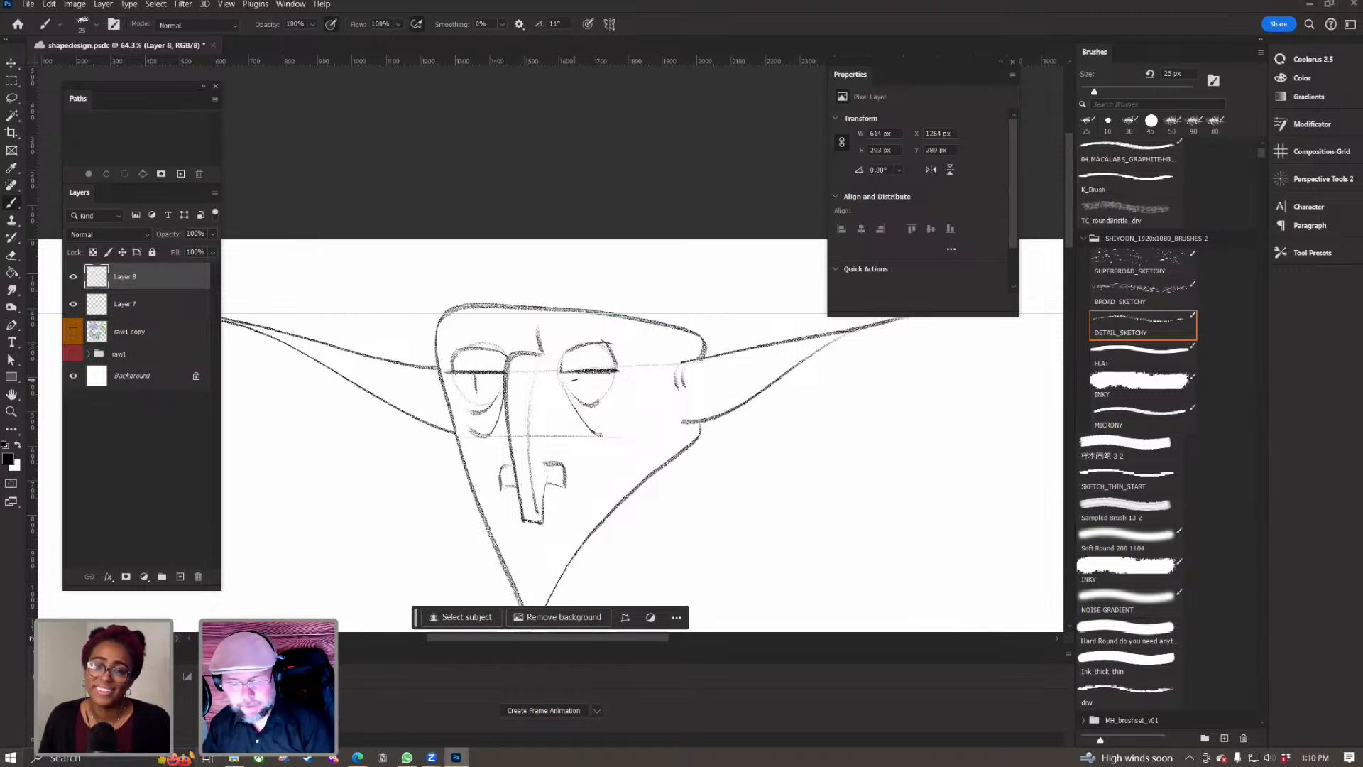
Step: Add a new layer above Layer 7 and try filled round pupils in both eyes with a 40 px brush
{"action": "left_click", "coordinate": [139, 302]}
{"action": "key", "text": "ctrl+shift+alt+n"}
{"action": "key", "text": "bracketright"}
{"action": "key", "text": "bracketright"}
{"action": "left_click_drag", "start_coordinate": [478, 379], "coordinate": [477, 378]}
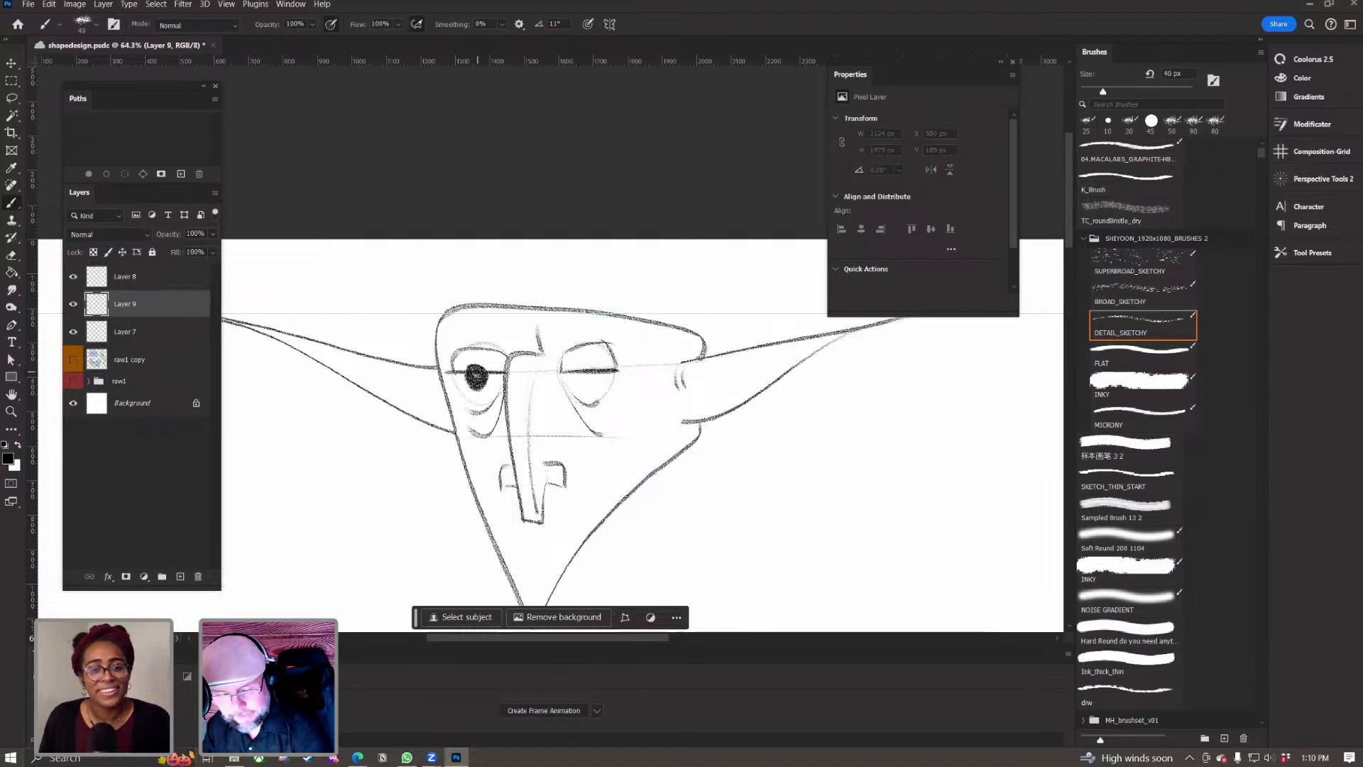
{"action": "left_click_drag", "start_coordinate": [581, 368], "coordinate": [586, 380]}
Step: Erase the parts of the round pupils above the lid lines and add a curved stroke beneath the left pupil
{"action": "key", "text": "e"}
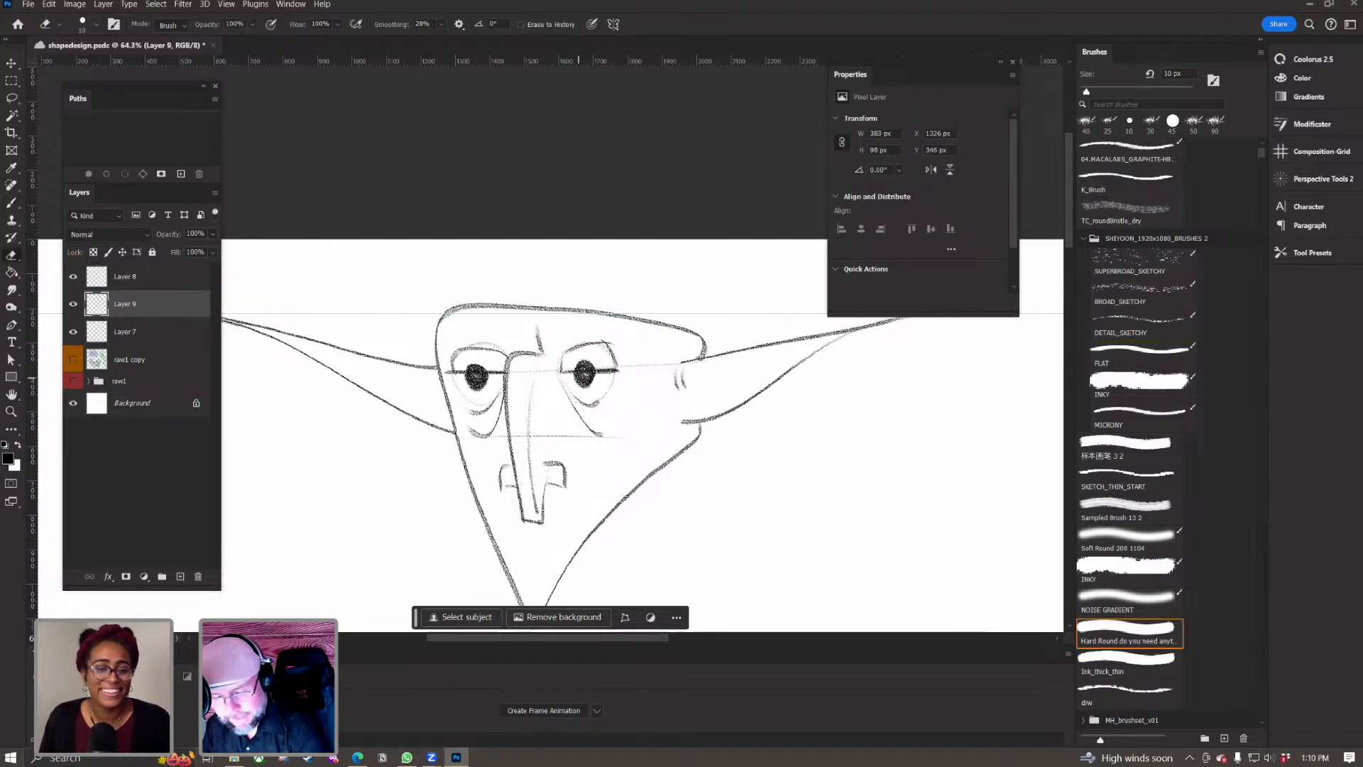
{"action": "mouse_move", "coordinate": [466, 366]}
{"action": "left_mouse_down"}
{"action": "mouse_move", "coordinate": [487, 368]}
{"action": "mouse_move", "coordinate": [463, 367]}
{"action": "left_mouse_up"}
{"action": "left_click_drag", "start_coordinate": [576, 364], "coordinate": [599, 382]}
{"action": "key", "text": "b"}
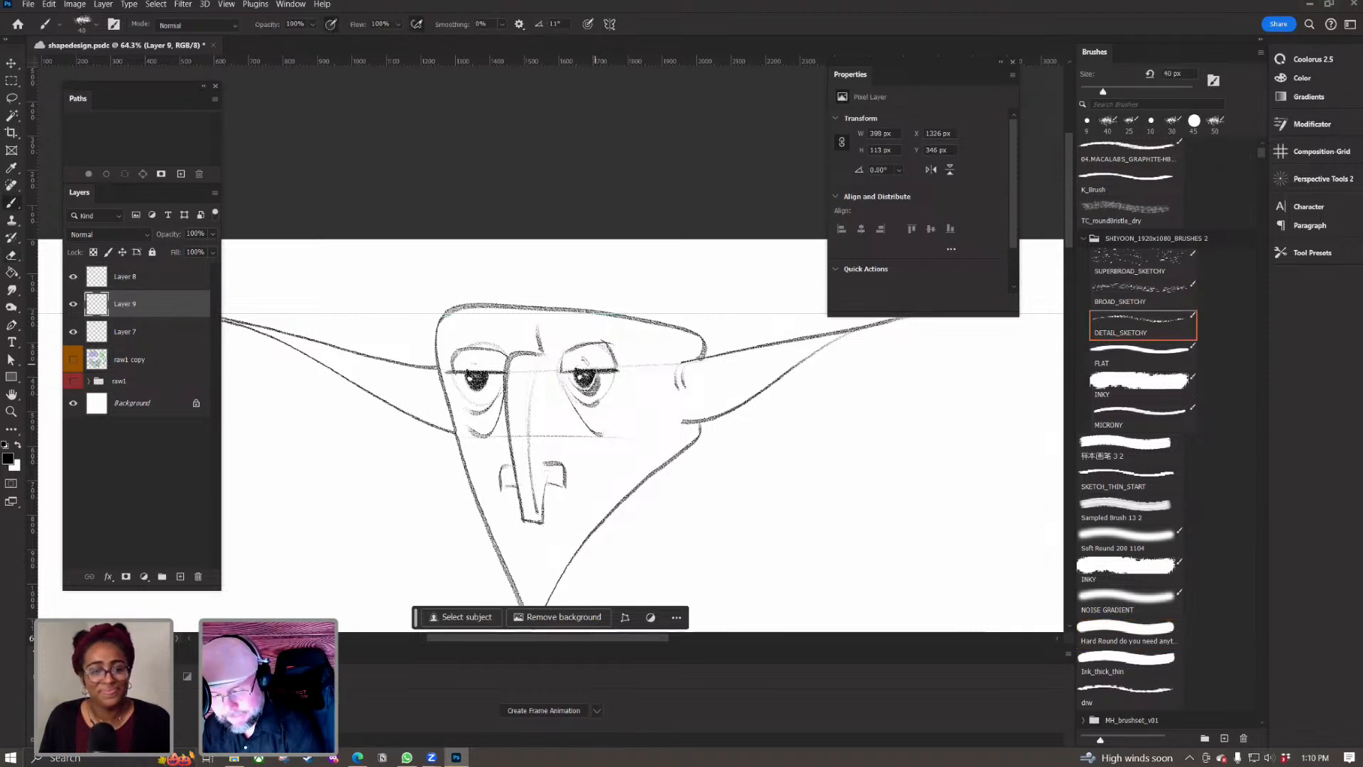
{"action": "left_click_drag", "start_coordinate": [465, 387], "coordinate": [493, 381]}
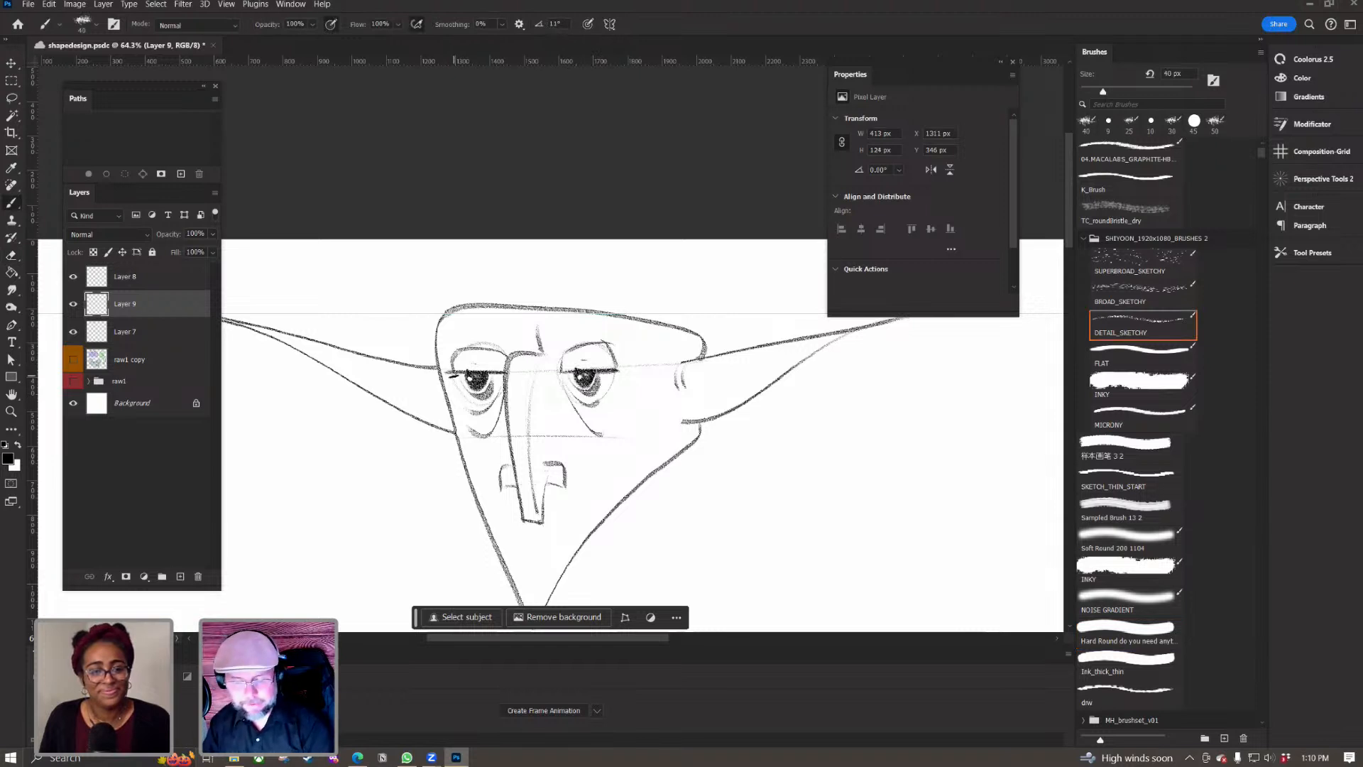
Step: Undo the round pupils, the layer added for them and the remaining pupil line
{"action": "key", "text": "ctrl+z"}
{"action": "key", "text": "ctrl+z"}
{"action": "key", "text": "ctrl+z"}
{"action": "key", "text": "ctrl+z"}
{"action": "key", "text": "ctrl+z"}
{"action": "key", "text": "ctrl+z"}
{"action": "key", "text": "ctrl+z"}
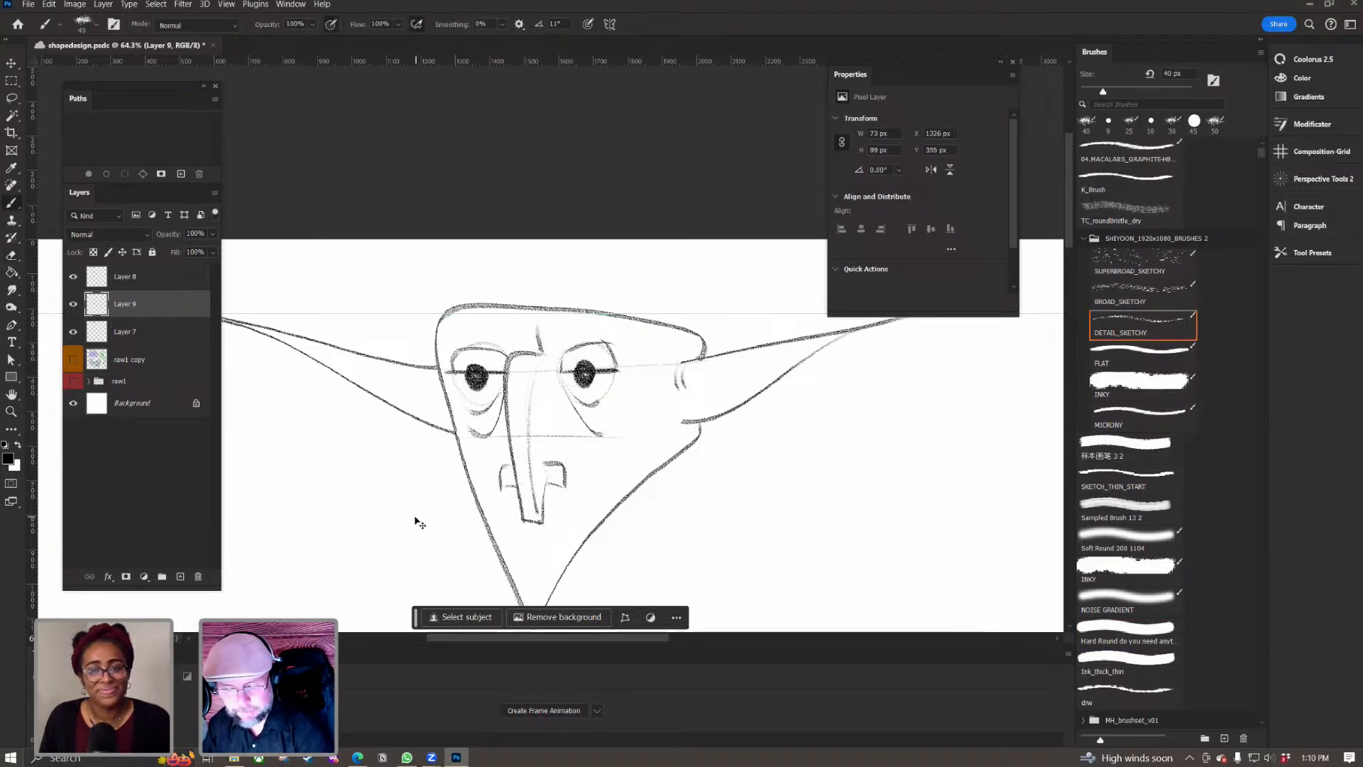
{"action": "key", "text": "ctrl+z"}
{"action": "key", "text": "ctrl+z"}
{"action": "key", "text": "ctrl+z"}
{"action": "key", "text": "ctrl+z"}
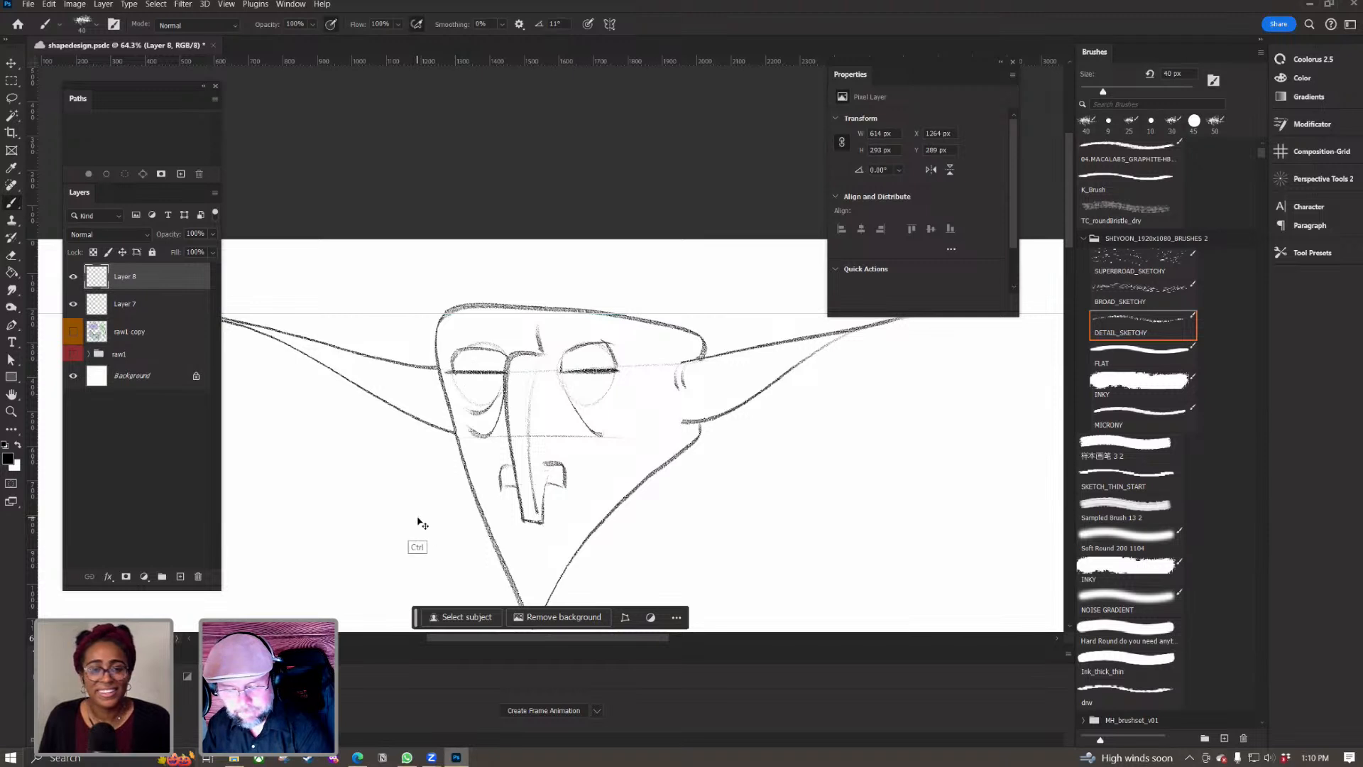
{"action": "key", "text": "ctrl+z"}
{"action": "key", "text": "ctrl+z"}
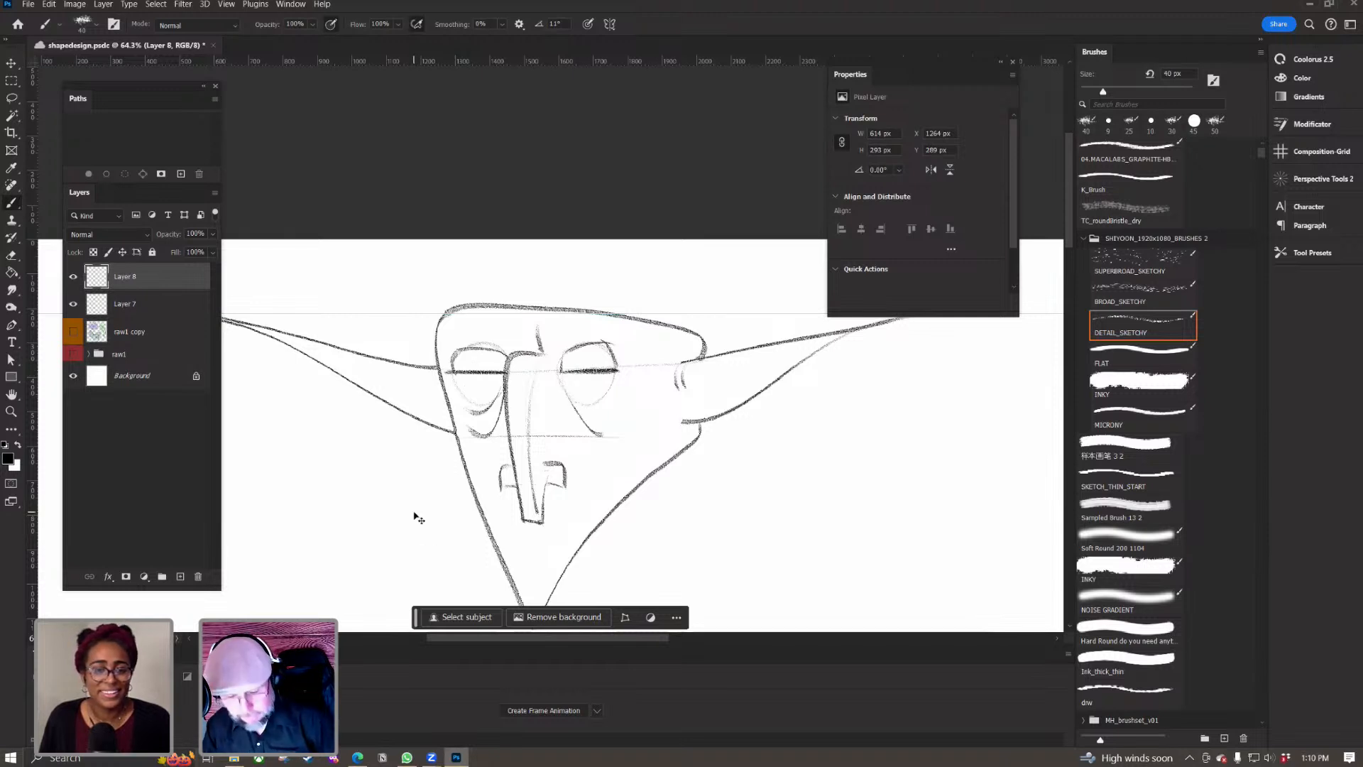
Step: Draw vertical slit pupils below the lid lines of both eyes with a 40 px brush, redrawing them until they fit
{"action": "left_click_drag", "start_coordinate": [474, 368], "coordinate": [483, 403]}
{"action": "mouse_move", "coordinate": [576, 374]}
{"action": "left_mouse_down"}
{"action": "mouse_move", "coordinate": [587, 406]}
{"action": "mouse_move", "coordinate": [588, 391]}
{"action": "left_mouse_up"}
{"action": "key", "text": "ctrl+z"}
{"action": "key", "text": "ctrl+z"}
{"action": "key", "text": "ctrl+z"}
{"action": "mouse_move", "coordinate": [470, 375]}
{"action": "left_mouse_down"}
{"action": "mouse_move", "coordinate": [466, 341]}
{"action": "mouse_move", "coordinate": [470, 354]}
{"action": "mouse_move", "coordinate": [460, 345]}
{"action": "mouse_move", "coordinate": [506, 348]}
{"action": "left_mouse_up"}
{"action": "key", "text": "ctrl+z"}
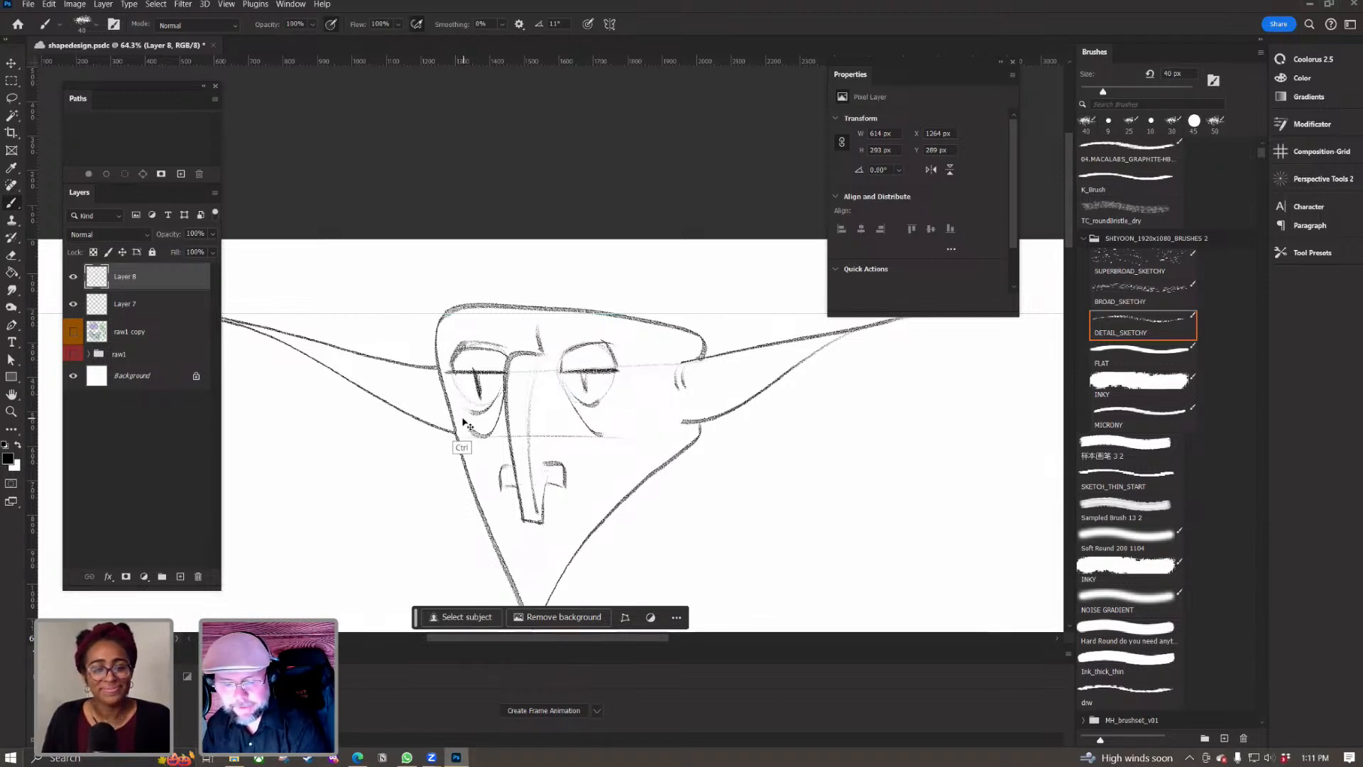
{"action": "key", "text": "ctrl+z"}
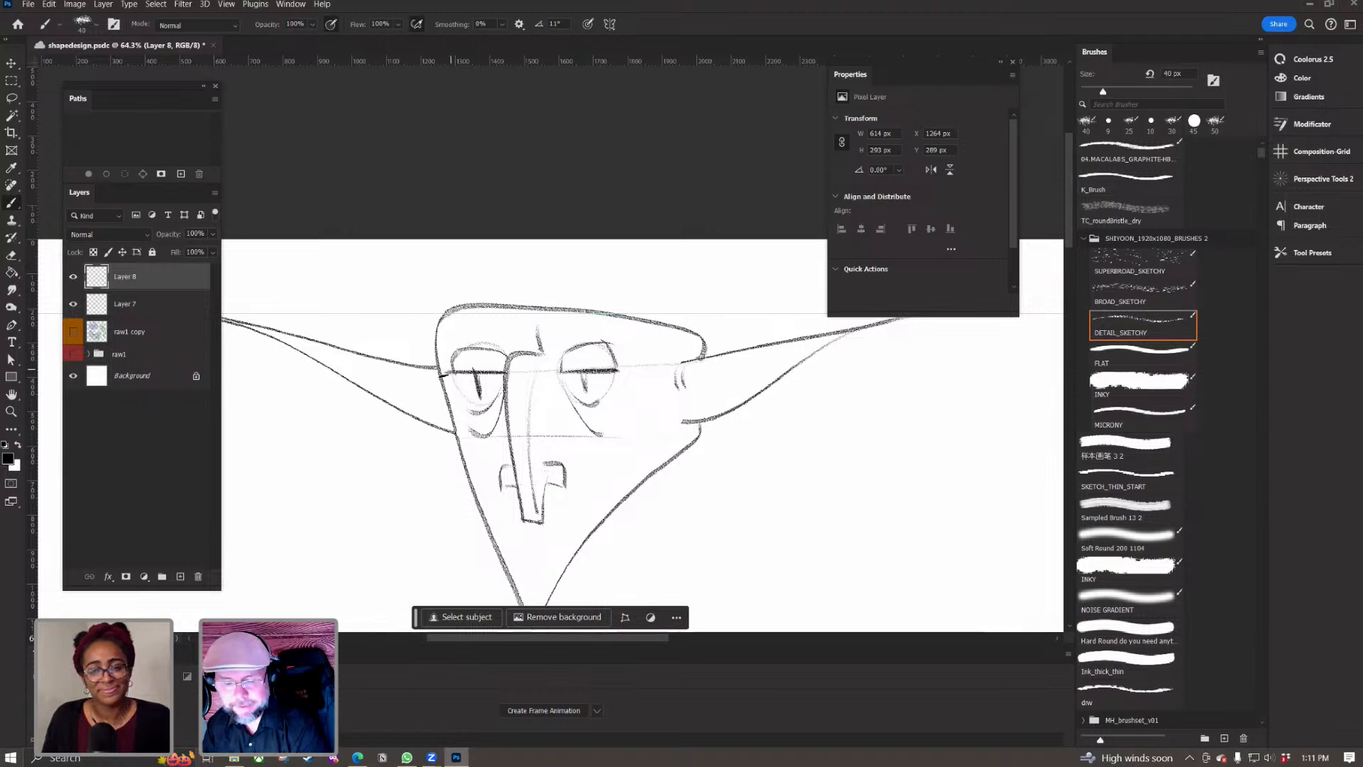
Step: Add a second short frown line above the nose bridge and undo the extra strokes around the left eye
{"action": "left_click_drag", "start_coordinate": [519, 330], "coordinate": [524, 353]}
{"action": "left_click_drag", "start_coordinate": [447, 336], "coordinate": [515, 353]}
{"action": "left_click_drag", "start_coordinate": [459, 419], "coordinate": [475, 433]}
{"action": "key", "text": "ctrl+z"}
{"action": "key", "text": "ctrl+z"}
Step: Try one thick eyebrow band across the forehead with a 100 px brush
{"action": "key", "text": "bracketright"}
{"action": "key", "text": "bracketright"}
{"action": "key", "text": "bracketright"}
{"action": "key", "text": "bracketright"}
{"action": "key", "text": "bracketright"}
{"action": "key", "text": "bracketright"}
{"action": "key", "text": "bracketright"}
{"action": "key", "text": "bracketright"}
{"action": "key", "text": "bracketright"}
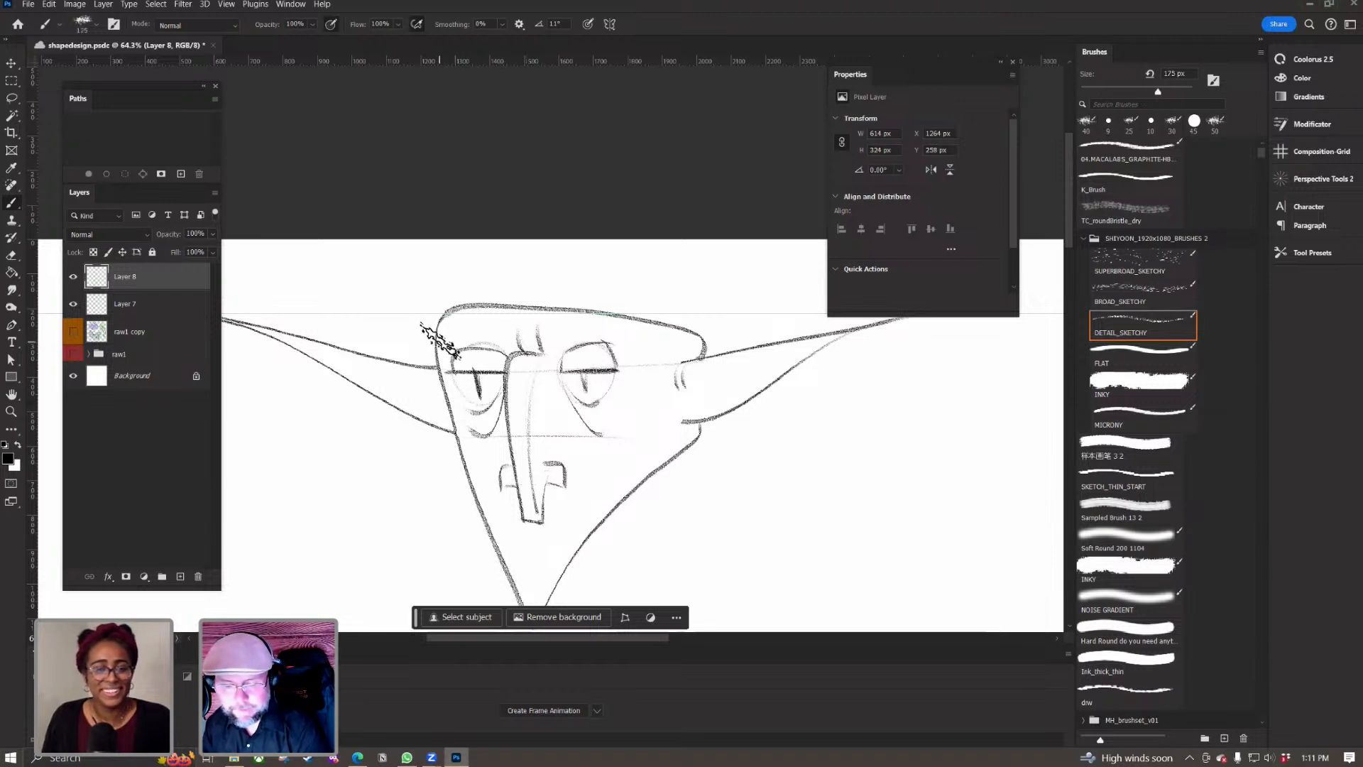
{"action": "key", "text": "bracketleft"}
{"action": "key", "text": "bracketleft"}
{"action": "key", "text": "bracketleft"}
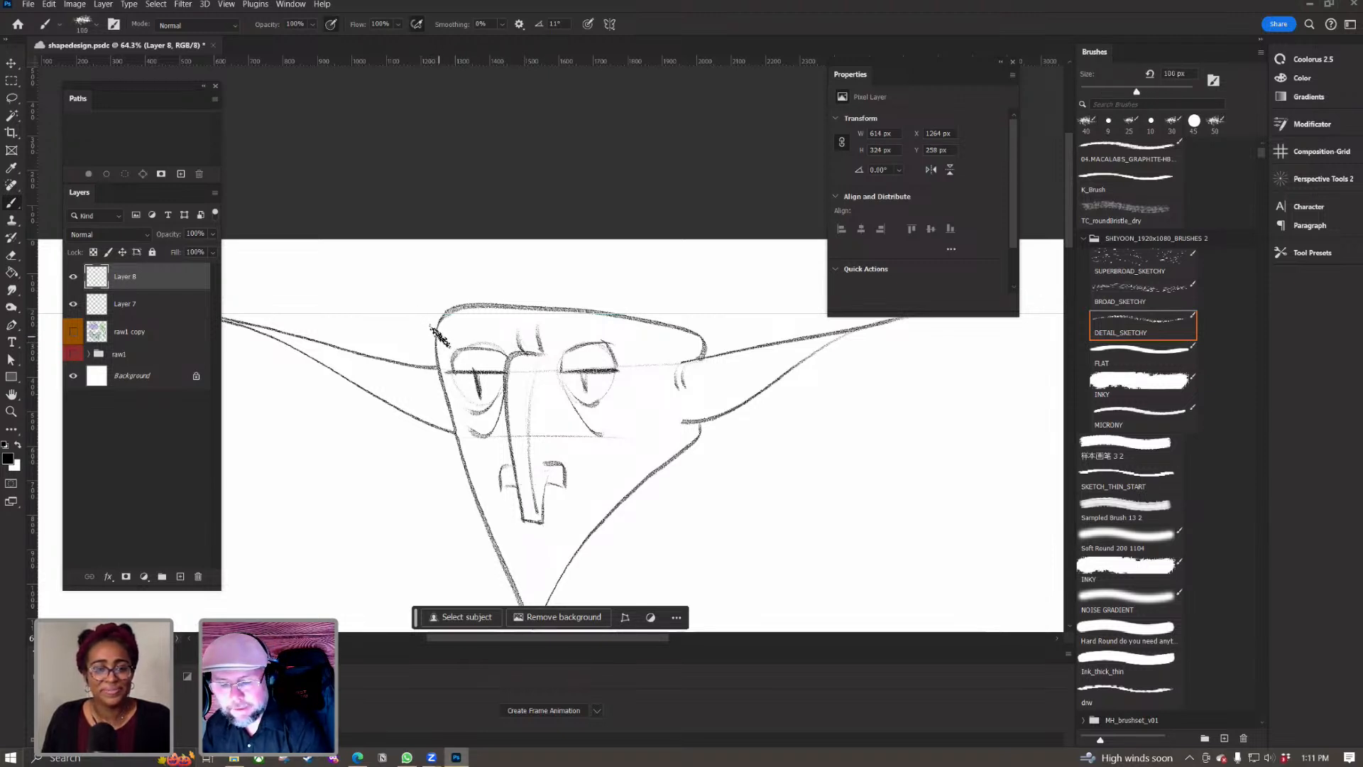
{"action": "left_click_drag", "start_coordinate": [445, 341], "coordinate": [674, 308]}
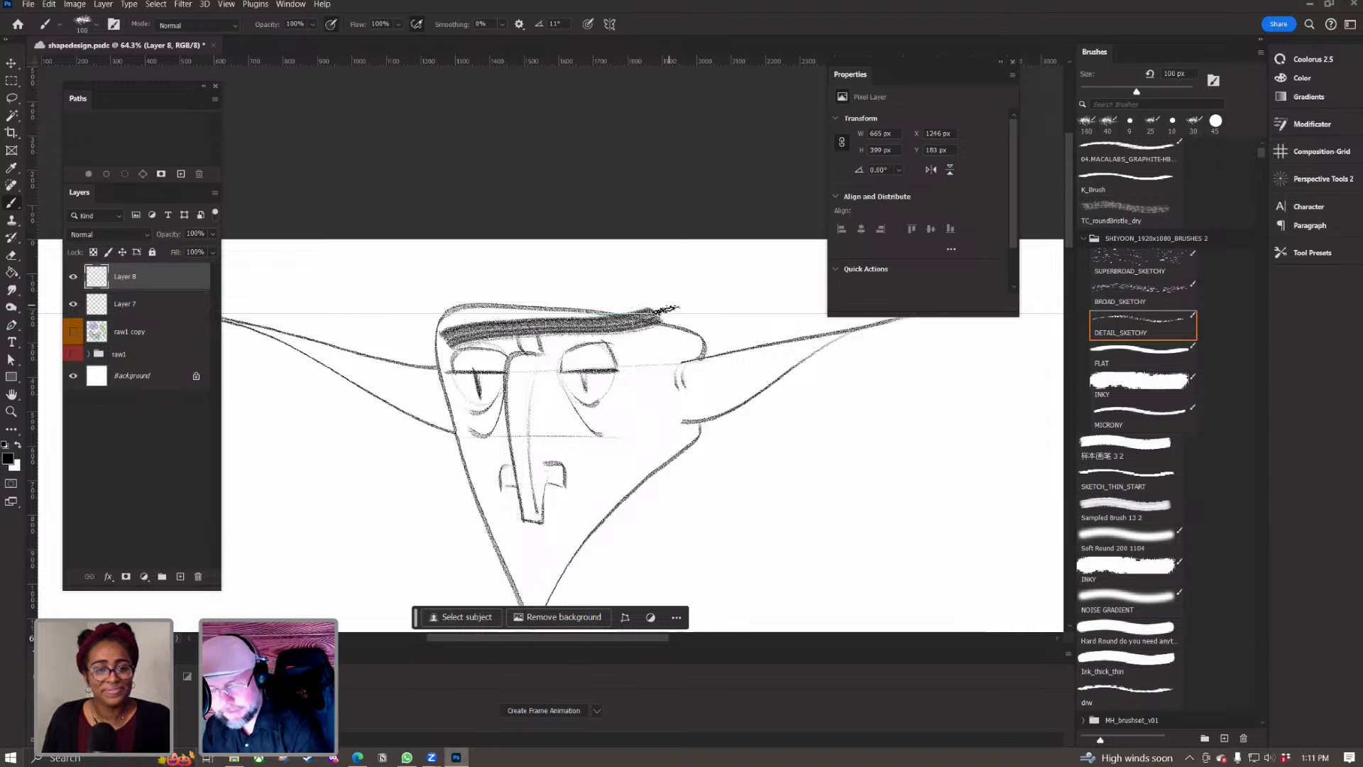
Step: Erase a gap in the eyebrow band above the nose bridge, and undo both the gap and the band
{"action": "key", "text": "e"}
{"action": "key", "text": "bracketleft"}
{"action": "key", "text": "bracketleft"}
{"action": "mouse_move", "coordinate": [521, 328]}
{"action": "left_mouse_down"}
{"action": "mouse_move", "coordinate": [534, 331]}
{"action": "mouse_move", "coordinate": [517, 330]}
{"action": "left_mouse_up"}
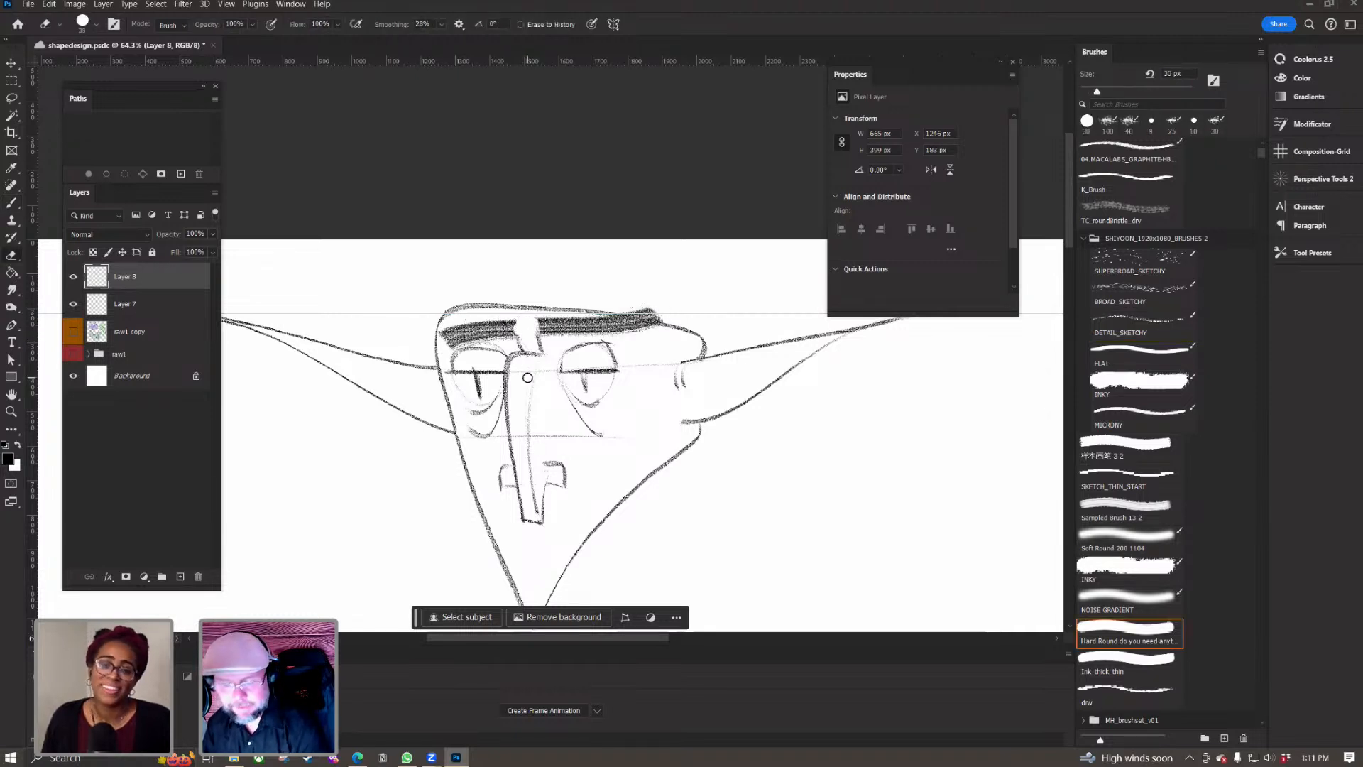
{"action": "key", "text": "ctrl+z"}
{"action": "key", "text": "ctrl+z"}
{"action": "key", "text": "ctrl+z"}
Step: Draw a curved eyebrow line above both eyes with a 40 px brush and erase a gap between the frown lines
{"action": "key", "text": "b"}
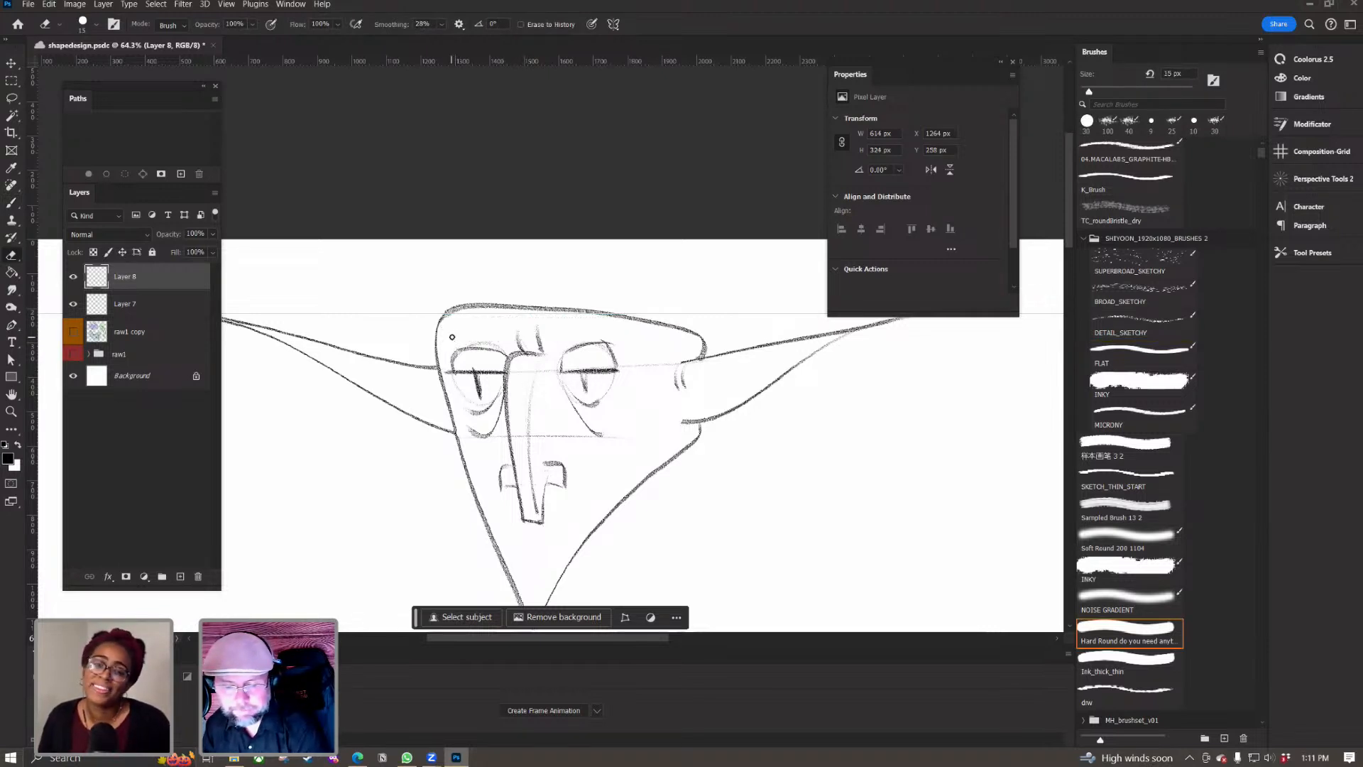
{"action": "mouse_move", "coordinate": [446, 358]}
{"action": "left_mouse_down"}
{"action": "mouse_move", "coordinate": [452, 328]}
{"action": "mouse_move", "coordinate": [646, 330]}
{"action": "left_mouse_up"}
{"action": "key", "text": "ctrl+z"}
{"action": "key", "text": "bracketleft"}
{"action": "key", "text": "bracketleft"}
{"action": "key", "text": "bracketleft"}
{"action": "key", "text": "bracketleft"}
{"action": "key", "text": "bracketleft"}
{"action": "key", "text": "bracketleft"}
{"action": "mouse_move", "coordinate": [453, 350]}
{"action": "left_mouse_down"}
{"action": "mouse_move", "coordinate": [538, 328]}
{"action": "mouse_move", "coordinate": [622, 330]}
{"action": "left_mouse_up"}
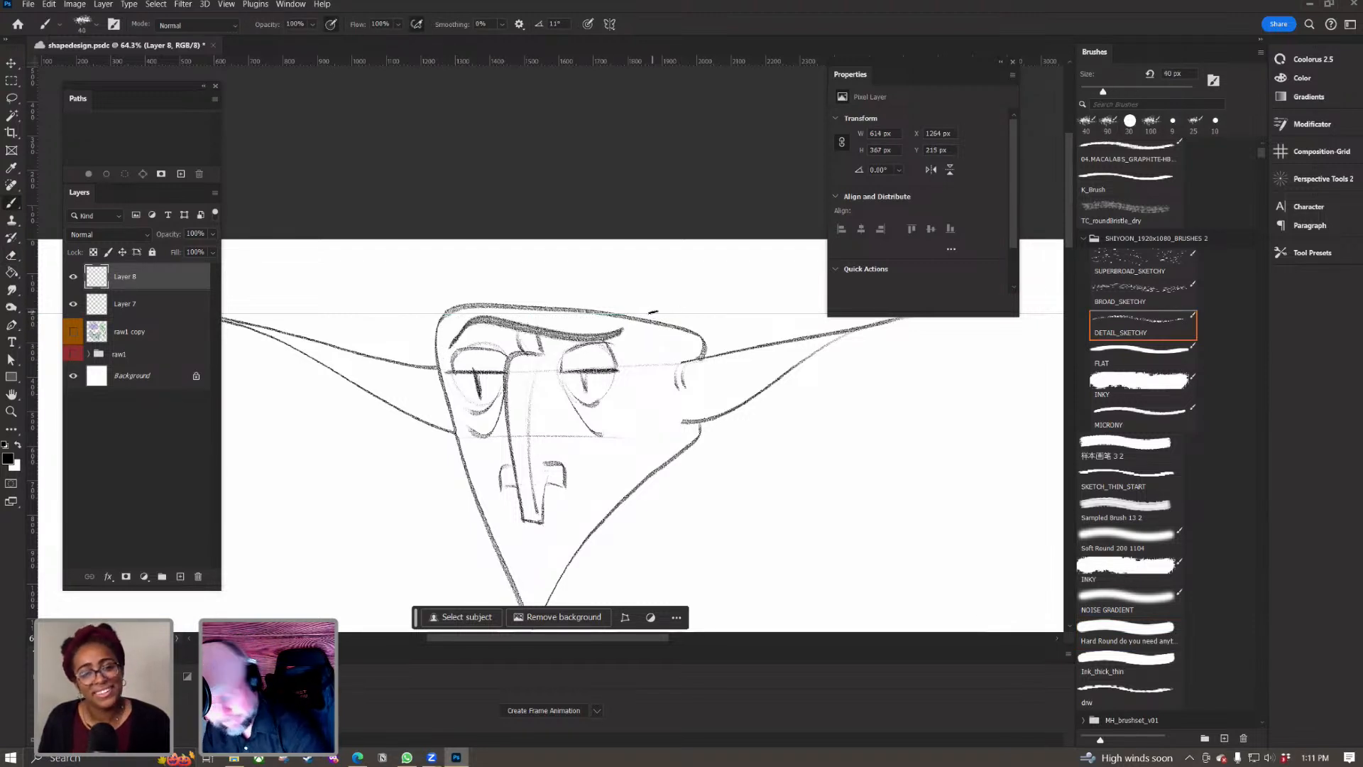
{"action": "key", "text": "e"}
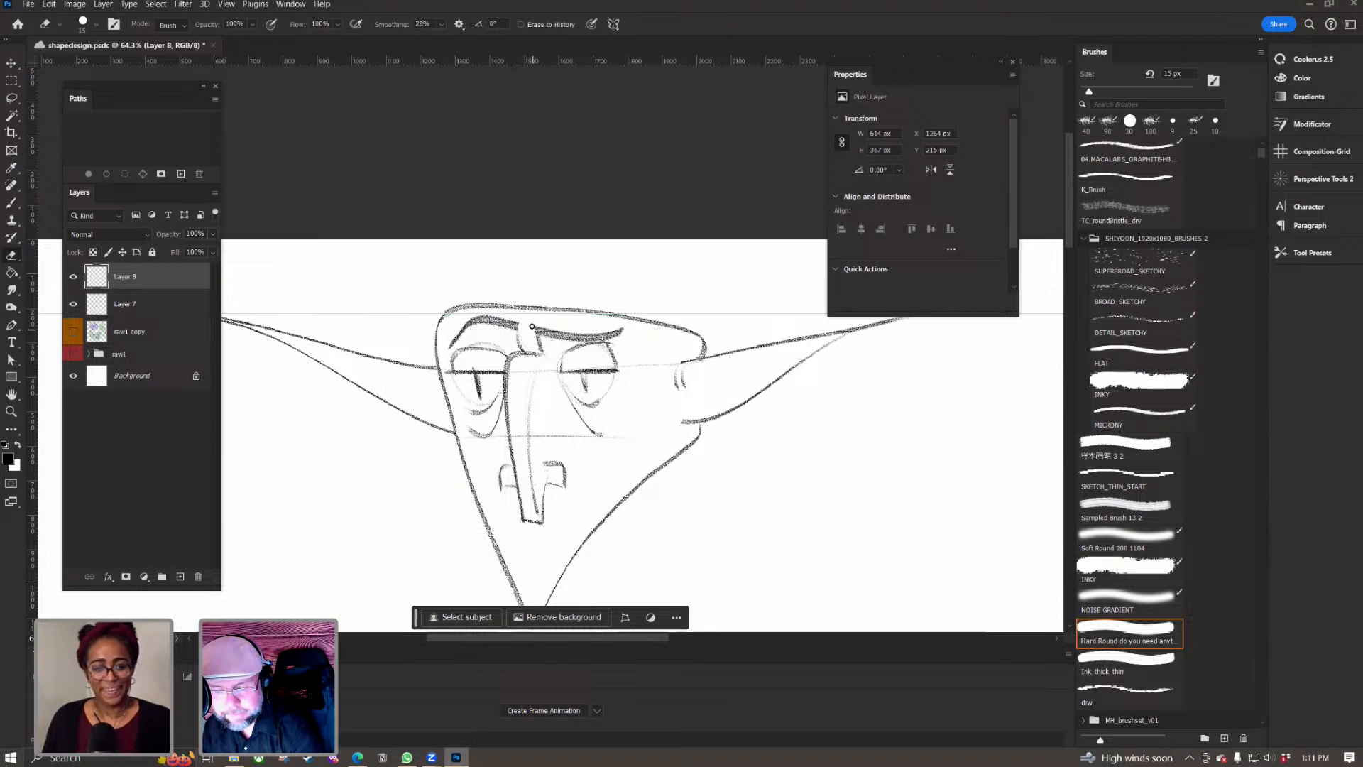
{"action": "left_click_drag", "start_coordinate": [532, 328], "coordinate": [520, 328]}
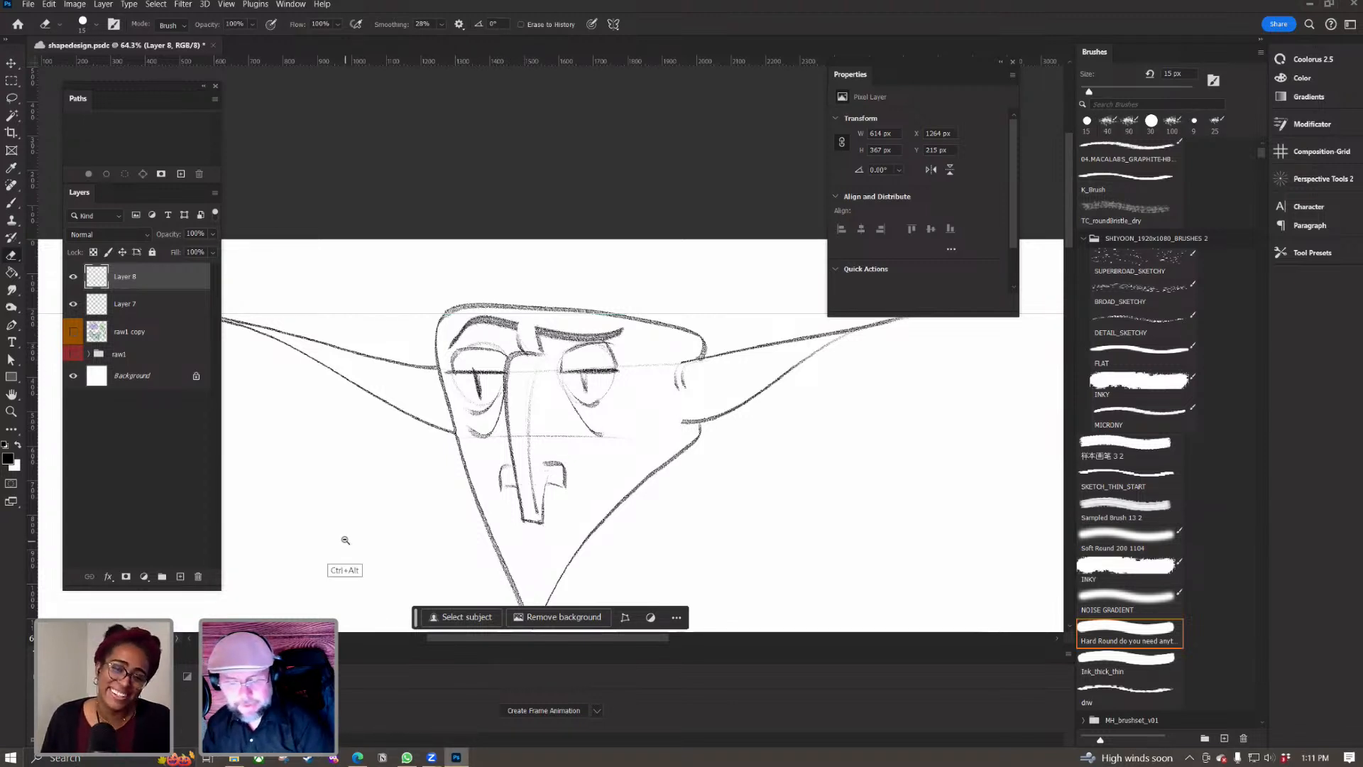
Step: Make Layer 7 active with the 40 px DETAIL_SKETCHY brush and try a short line across the tip of the nose
{"action": "scroll", "coordinate": [343, 551], "scroll_direction": "down", "scroll_amount": 3}
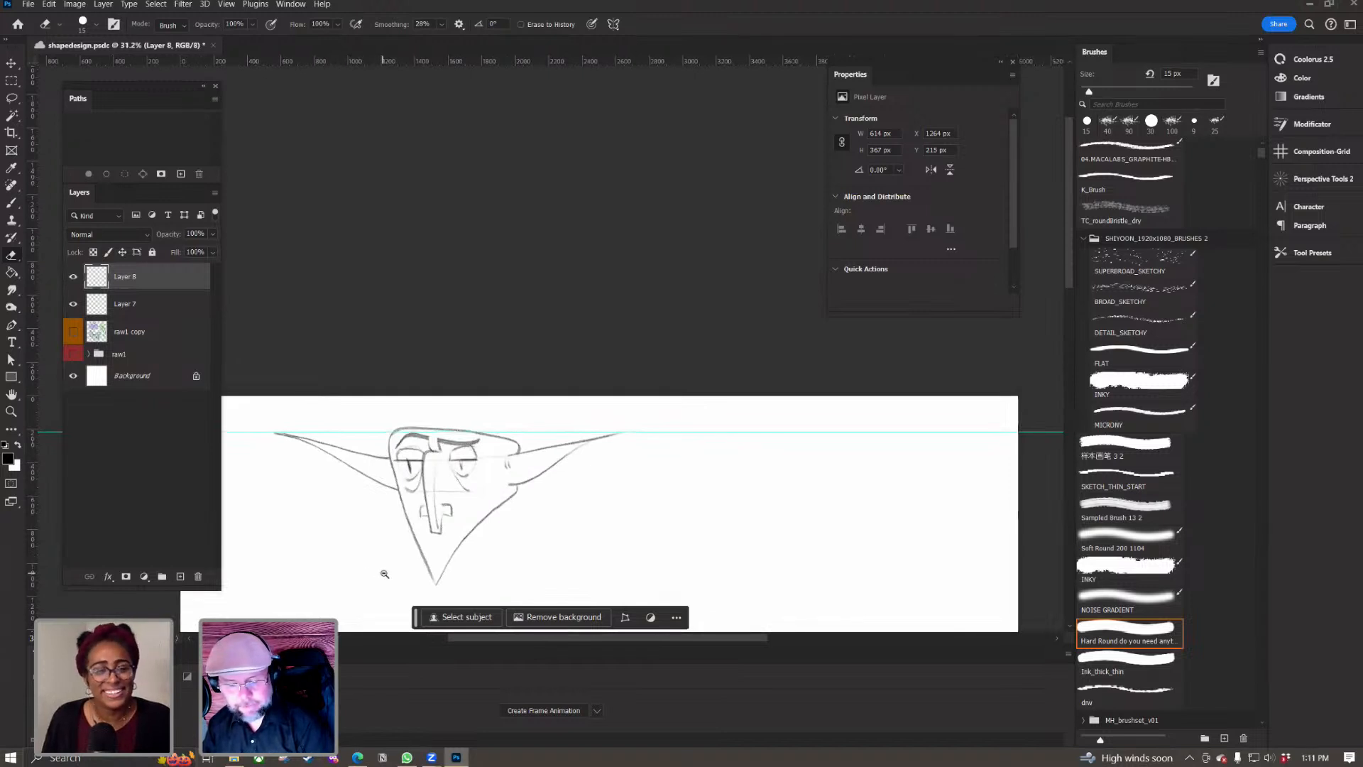
{"action": "scroll", "coordinate": [383, 573], "scroll_direction": "up", "scroll_amount": 4}
{"action": "key", "text": "b"}
{"action": "left_click_drag", "start_coordinate": [563, 342], "coordinate": [558, 323]}
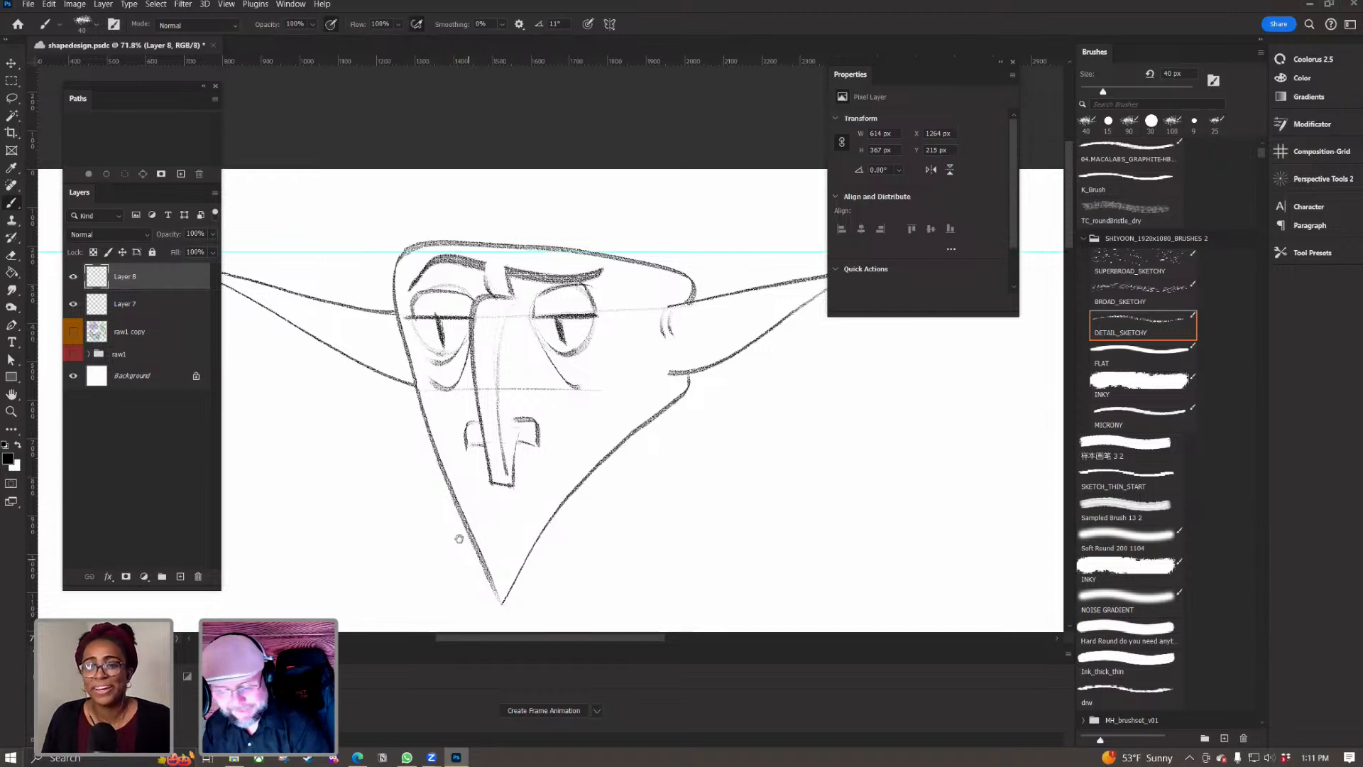
{"action": "left_click_drag", "start_coordinate": [474, 571], "coordinate": [464, 534]}
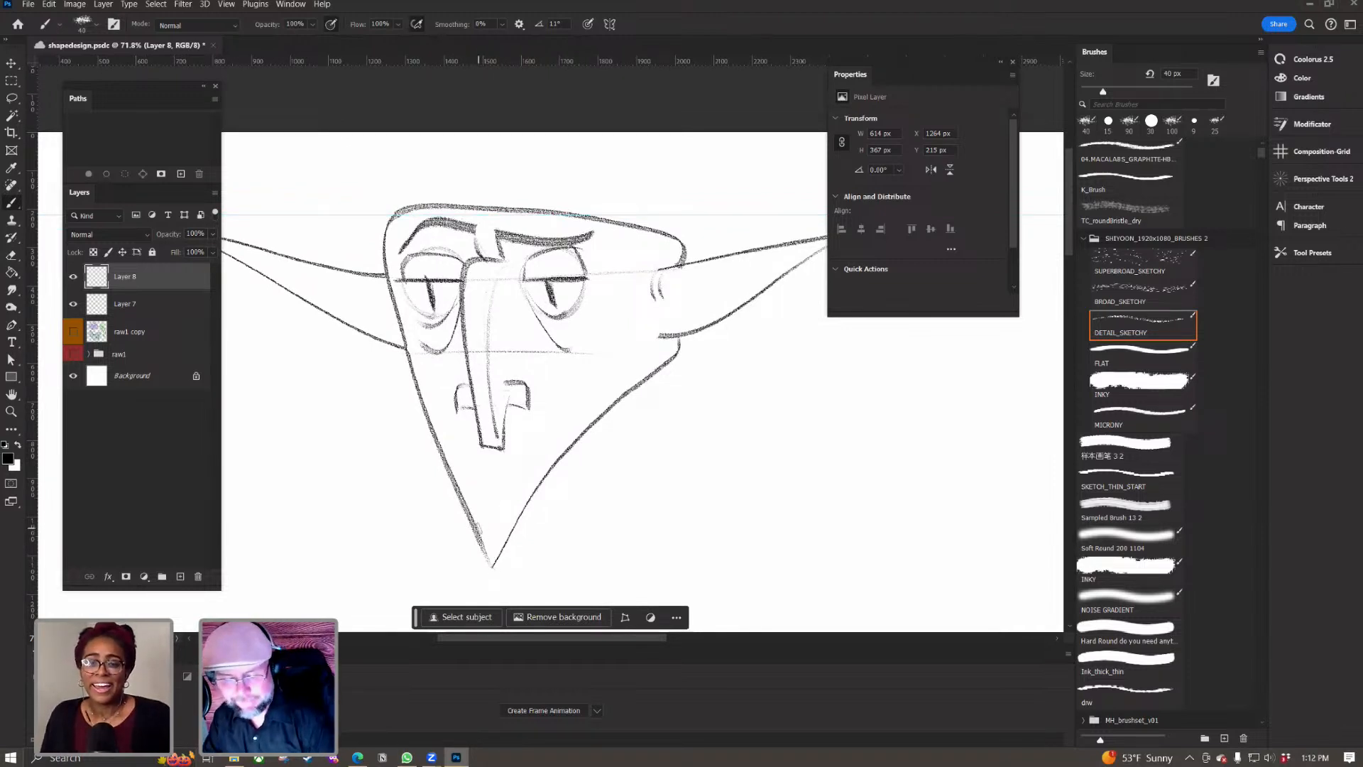
{"action": "key", "text": "e"}
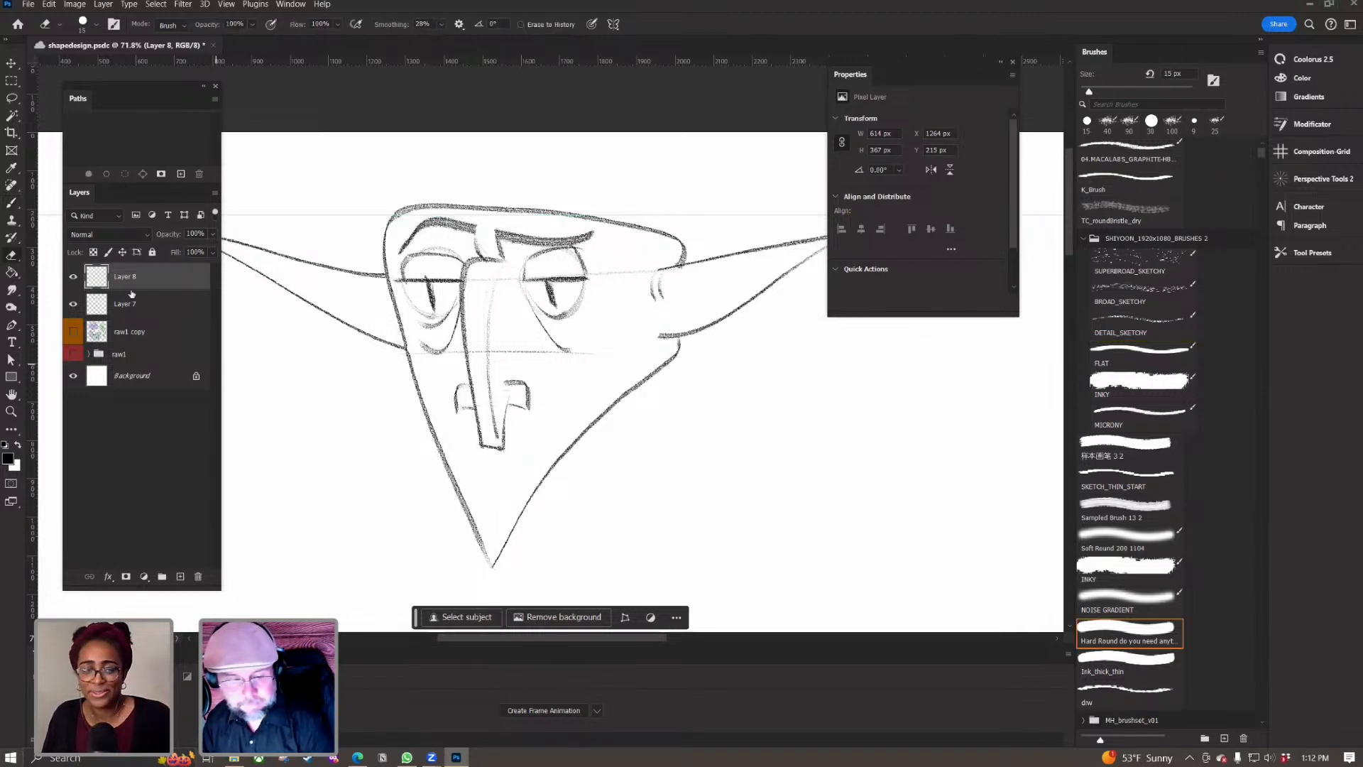
{"action": "key", "text": "alt+bracketleft"}
{"action": "key", "text": "b"}
{"action": "left_click_drag", "start_coordinate": [475, 442], "coordinate": [518, 441]}
{"action": "key", "text": "ctrl+z"}
{"action": "mouse_move", "coordinate": [455, 511]}
{"action": "left_mouse_down"}
{"action": "mouse_move", "coordinate": [376, 575]}
{"action": "mouse_move", "coordinate": [450, 502]}
{"action": "left_mouse_up"}
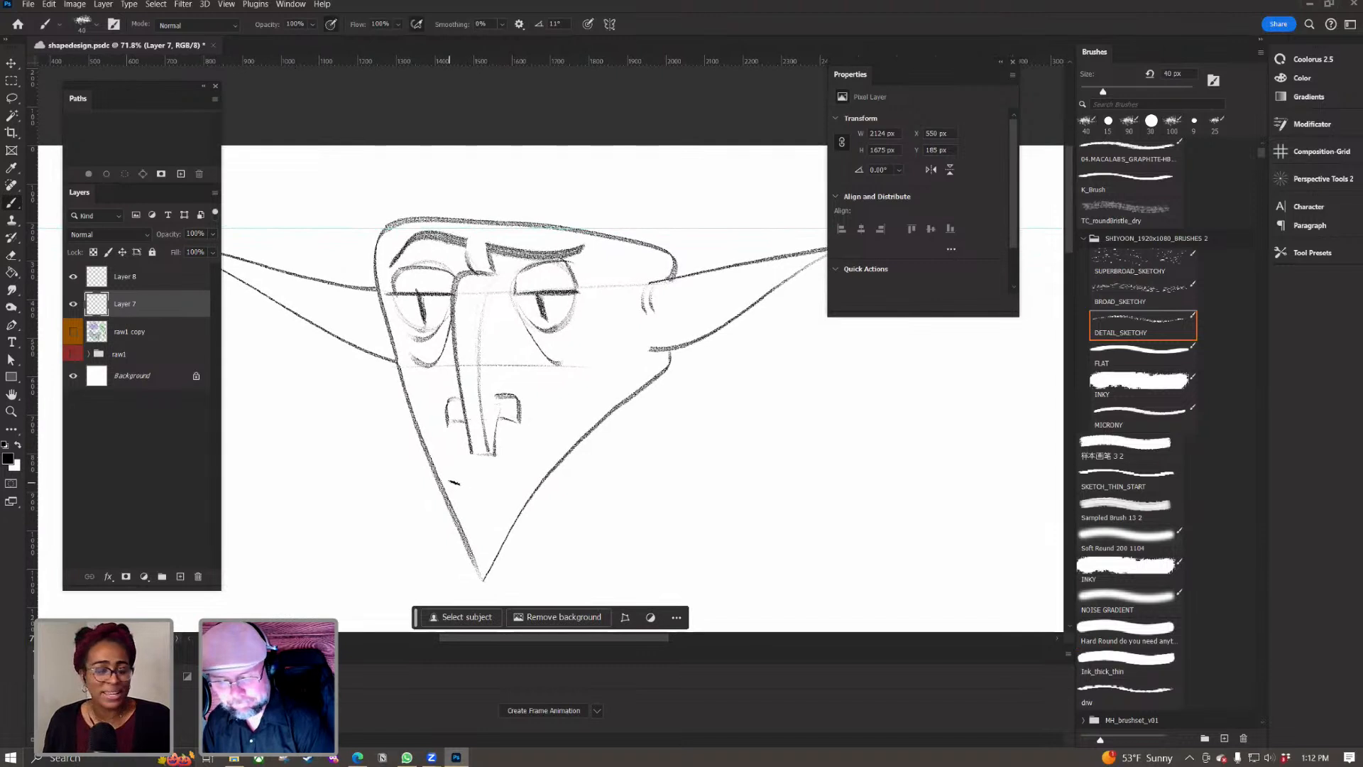
Step: Try a low mouth line and near-vertical muzzle lines running down from both nostrils, and undo them all
{"action": "left_click_drag", "start_coordinate": [454, 482], "coordinate": [518, 519]}
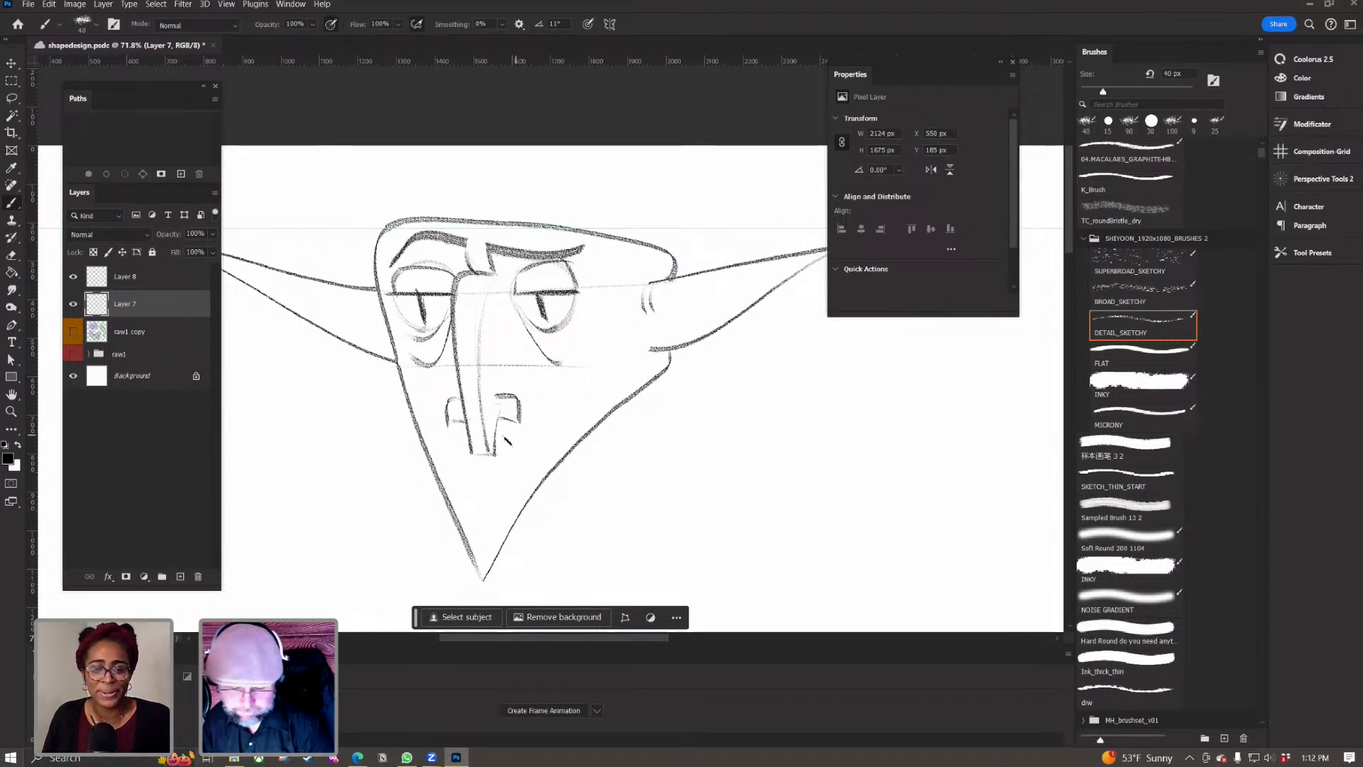
{"action": "left_click_drag", "start_coordinate": [519, 424], "coordinate": [519, 527]}
{"action": "key", "text": "ctrl+z"}
{"action": "left_click_drag", "start_coordinate": [520, 421], "coordinate": [527, 492]}
{"action": "key", "text": "ctrl+z"}
{"action": "left_click_drag", "start_coordinate": [521, 422], "coordinate": [529, 496]}
{"action": "key", "text": "ctrl+z"}
{"action": "left_click_drag", "start_coordinate": [520, 424], "coordinate": [529, 496]}
{"action": "mouse_move", "coordinate": [448, 425]}
{"action": "left_mouse_down"}
{"action": "mouse_move", "coordinate": [455, 510]}
{"action": "mouse_move", "coordinate": [511, 526]}
{"action": "left_mouse_up"}
{"action": "key", "text": "ctrl+z"}
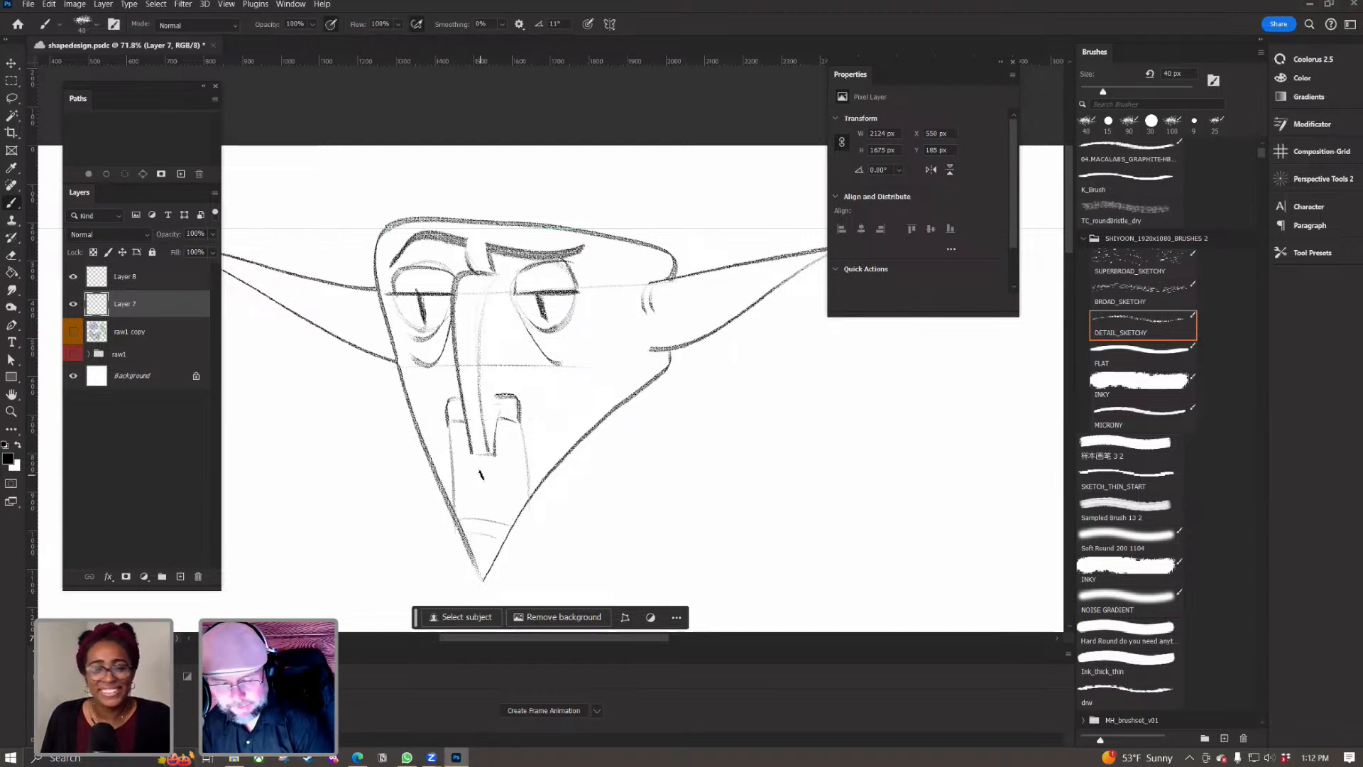
{"action": "key", "text": "ctrl+z"}
{"action": "key", "text": "ctrl+z"}
{"action": "key", "text": "ctrl+z"}
{"action": "key", "text": "ctrl+z"}
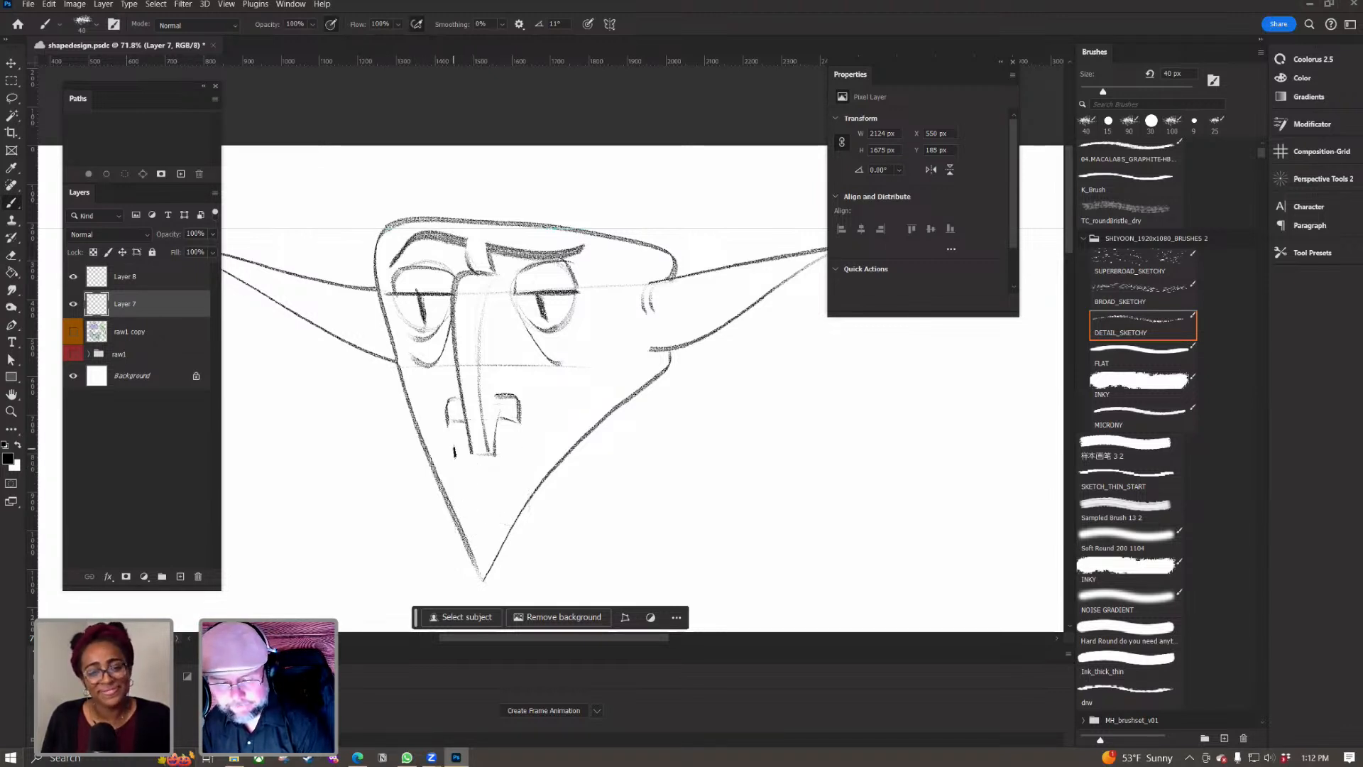
Step: Try muzzle lines slanting outward from both sides of the nose to the jaw, and undo them
{"action": "left_click_drag", "start_coordinate": [454, 420], "coordinate": [452, 517]}
{"action": "left_click_drag", "start_coordinate": [505, 425], "coordinate": [532, 501]}
{"action": "key", "text": "ctrl+z"}
{"action": "left_click_drag", "start_coordinate": [497, 430], "coordinate": [521, 498]}
{"action": "key", "text": "ctrl+z"}
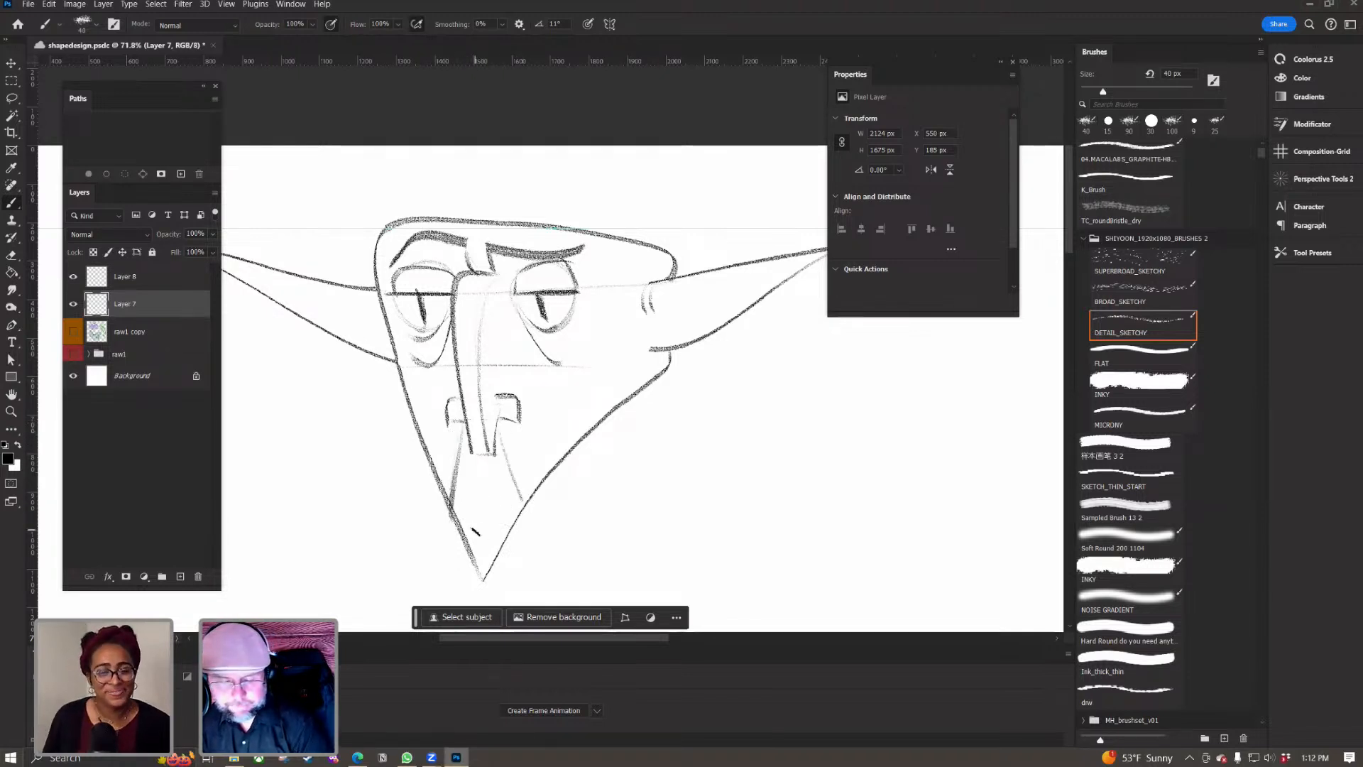
{"action": "key", "text": "ctrl+z"}
{"action": "key", "text": "ctrl+z"}
Step: Draw the muzzle lines down from the nostrils and an arched mouth line between the jaw edges, undoing the stray strokes
{"action": "mouse_move", "coordinate": [448, 425]}
{"action": "left_mouse_down"}
{"action": "mouse_move", "coordinate": [446, 484]}
{"action": "mouse_move", "coordinate": [430, 490]}
{"action": "left_mouse_up"}
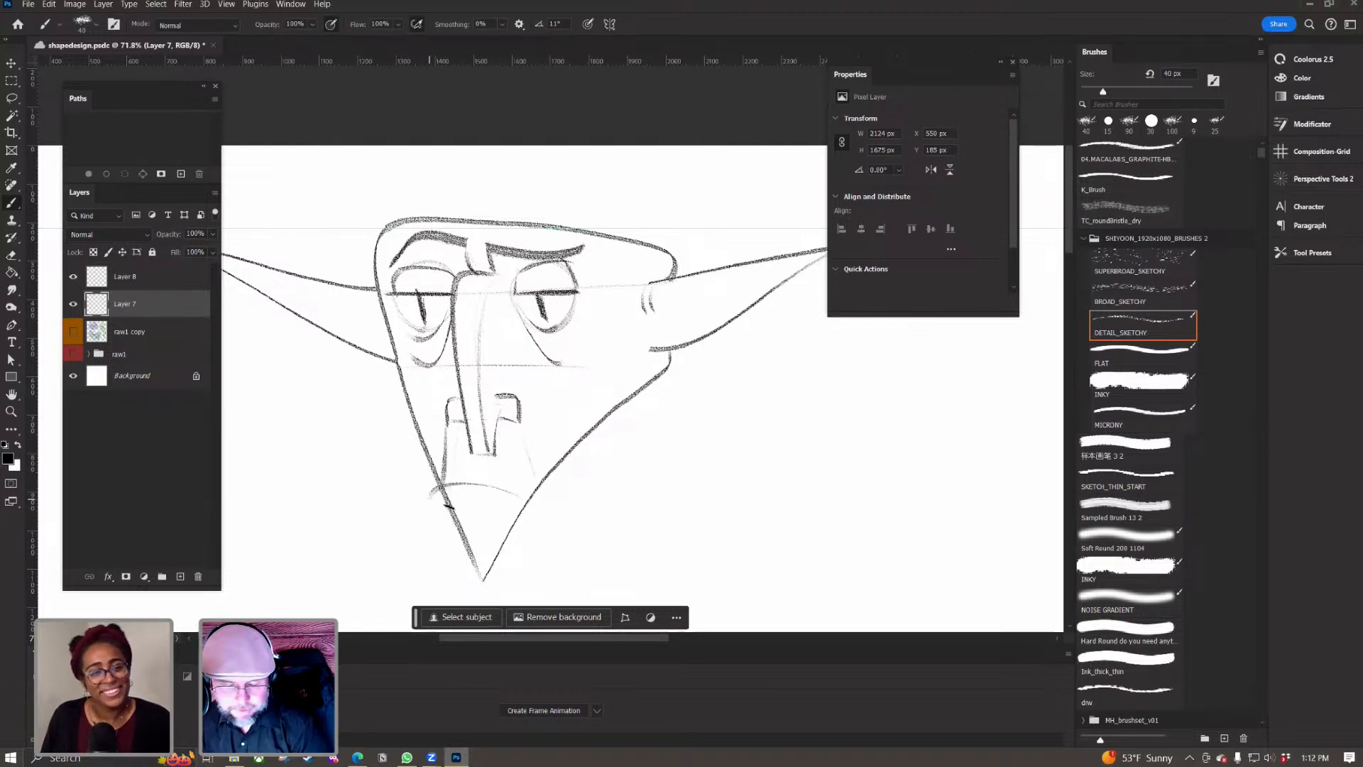
{"action": "key", "text": "ctrl+z"}
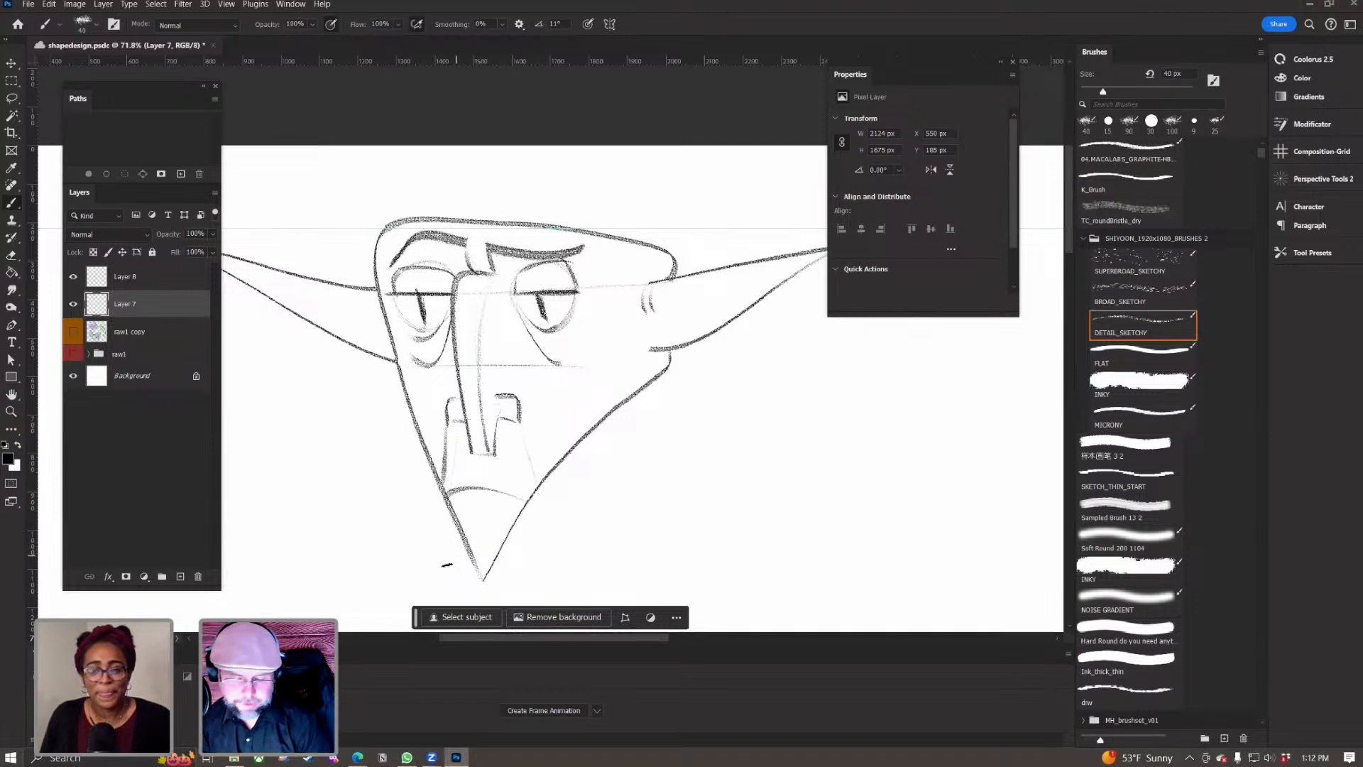
{"action": "mouse_move", "coordinate": [461, 508]}
{"action": "left_mouse_down"}
{"action": "mouse_move", "coordinate": [503, 521]}
{"action": "mouse_move", "coordinate": [461, 513]}
{"action": "mouse_move", "coordinate": [490, 513]}
{"action": "mouse_move", "coordinate": [474, 499]}
{"action": "mouse_move", "coordinate": [427, 561]}
{"action": "left_mouse_up"}
{"action": "key", "text": "ctrl+z"}
{"action": "mouse_move", "coordinate": [735, 349]}
{"action": "left_mouse_down"}
{"action": "mouse_move", "coordinate": [603, 393]}
{"action": "mouse_move", "coordinate": [614, 402]}
{"action": "left_mouse_up"}
{"action": "key", "text": "ctrl+z"}
Step: Add an inner fold line to the left ear and draw a forehead crease above the brows with a 35 px brush
{"action": "mouse_move", "coordinate": [445, 513]}
{"action": "left_mouse_down"}
{"action": "mouse_move", "coordinate": [558, 531]}
{"action": "mouse_move", "coordinate": [614, 559]}
{"action": "left_mouse_up"}
{"action": "left_click_drag", "start_coordinate": [370, 418], "coordinate": [474, 448]}
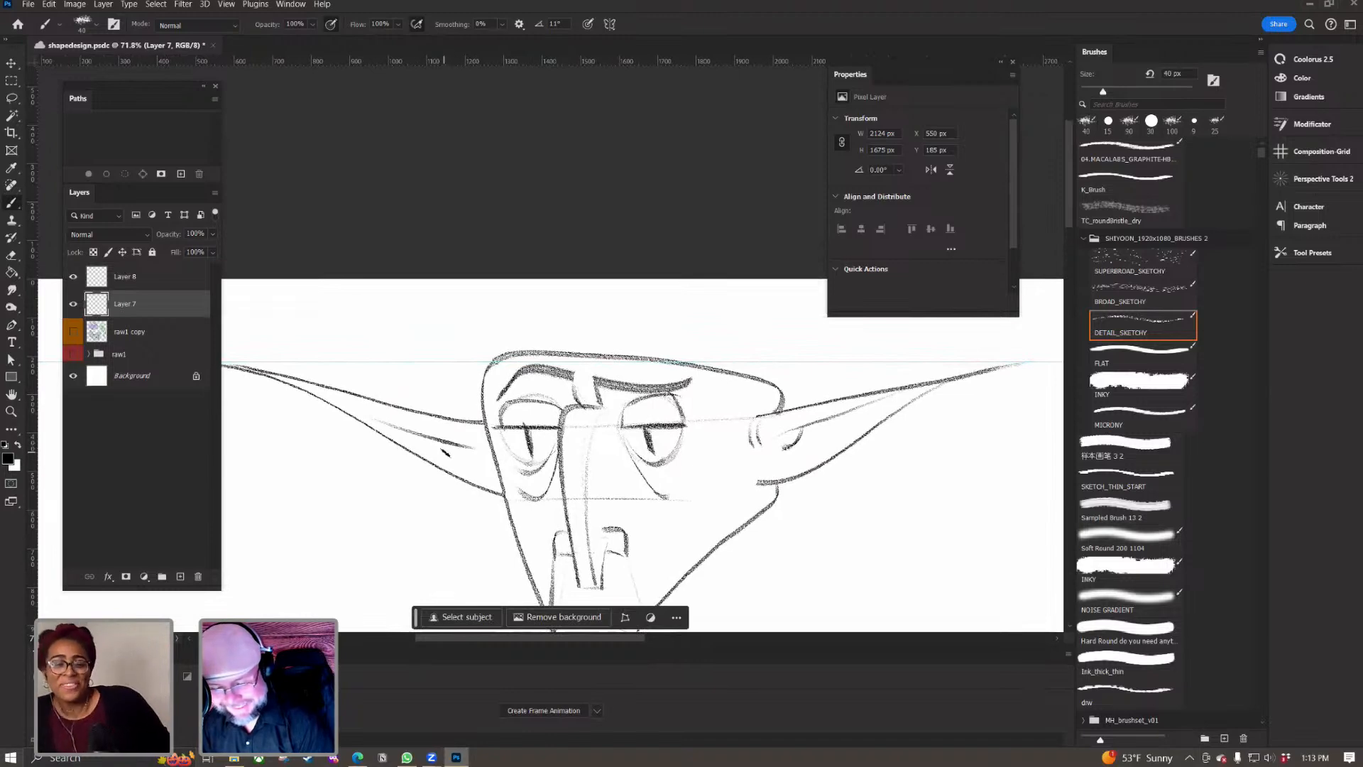
{"action": "mouse_move", "coordinate": [534, 387]}
{"action": "left_mouse_down"}
{"action": "mouse_move", "coordinate": [455, 406]}
{"action": "mouse_move", "coordinate": [512, 389]}
{"action": "mouse_move", "coordinate": [641, 393]}
{"action": "left_mouse_up"}
{"action": "key", "text": "ctrl+z"}
{"action": "key", "text": "ctrl+z"}
{"action": "key", "text": "bracketleft"}
{"action": "mouse_move", "coordinate": [456, 373]}
{"action": "left_mouse_down"}
{"action": "mouse_move", "coordinate": [513, 390]}
{"action": "mouse_move", "coordinate": [620, 384]}
{"action": "left_mouse_up"}
Step: Try several tooth strokes around the mouth with the 35 px brush and undo them
{"action": "left_click_drag", "start_coordinate": [362, 469], "coordinate": [368, 252]}
{"action": "left_click_drag", "start_coordinate": [498, 419], "coordinate": [554, 490]}
{"action": "left_click_drag", "start_coordinate": [558, 429], "coordinate": [553, 482]}
{"action": "mouse_move", "coordinate": [493, 433]}
{"action": "left_mouse_down"}
{"action": "mouse_move", "coordinate": [479, 497]}
{"action": "mouse_move", "coordinate": [485, 474]}
{"action": "left_mouse_up"}
{"action": "left_click_drag", "start_coordinate": [336, 510], "coordinate": [270, 509]}
{"action": "mouse_move", "coordinate": [414, 502]}
{"action": "left_mouse_down"}
{"action": "mouse_move", "coordinate": [468, 445]}
{"action": "mouse_move", "coordinate": [448, 475]}
{"action": "left_mouse_up"}
{"action": "key", "text": "ctrl+z"}
{"action": "key", "text": "ctrl+z"}
{"action": "key", "text": "ctrl+z"}
{"action": "key", "text": "ctrl+z"}
{"action": "mouse_move", "coordinate": [457, 431]}
{"action": "left_mouse_down"}
{"action": "mouse_move", "coordinate": [461, 477]}
{"action": "mouse_move", "coordinate": [474, 470]}
{"action": "mouse_move", "coordinate": [419, 438]}
{"action": "mouse_move", "coordinate": [508, 441]}
{"action": "mouse_move", "coordinate": [443, 512]}
{"action": "left_mouse_up"}
{"action": "key", "text": "ctrl+z"}
{"action": "key", "text": "ctrl+z"}
{"action": "key", "text": "ctrl+z"}
{"action": "key", "text": "ctrl+z"}
{"action": "key", "text": "ctrl+z"}
Step: Draw thin pointed teeth hanging below the arched mouth line with a 25 px brush
{"action": "key", "text": "["}
{"action": "key", "text": "["}
{"action": "key", "text": "["}
{"action": "key", "text": "["}
{"action": "key", "text": "["}
{"action": "key", "text": "["}
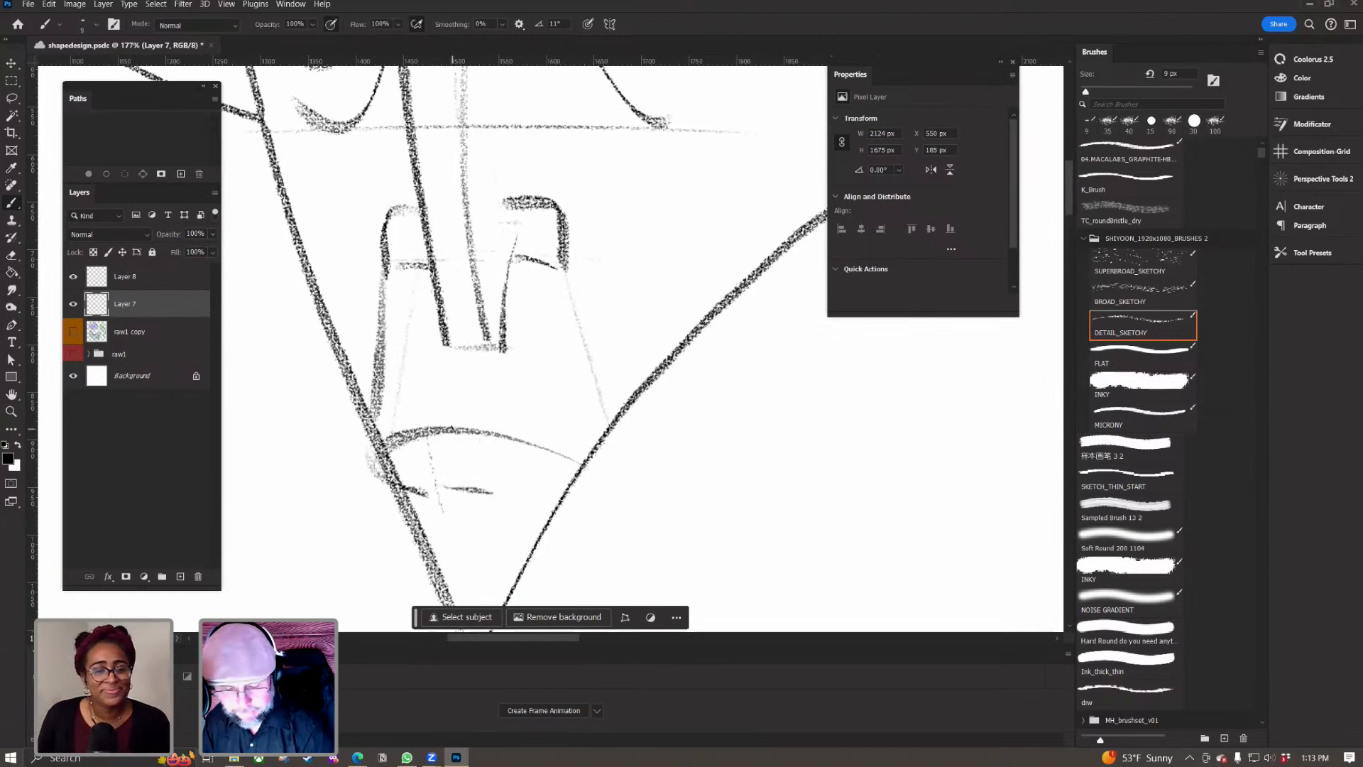
{"action": "key", "text": "]"}
{"action": "key", "text": "]"}
{"action": "key", "text": "]"}
{"action": "key", "text": "]"}
{"action": "left_click_drag", "start_coordinate": [426, 434], "coordinate": [444, 511]}
{"action": "mouse_move", "coordinate": [478, 431]}
{"action": "left_mouse_down"}
{"action": "mouse_move", "coordinate": [489, 514]}
{"action": "mouse_move", "coordinate": [438, 488]}
{"action": "left_mouse_up"}
{"action": "scroll", "coordinate": [493, 468], "scroll_direction": "up", "scroll_amount": 3}
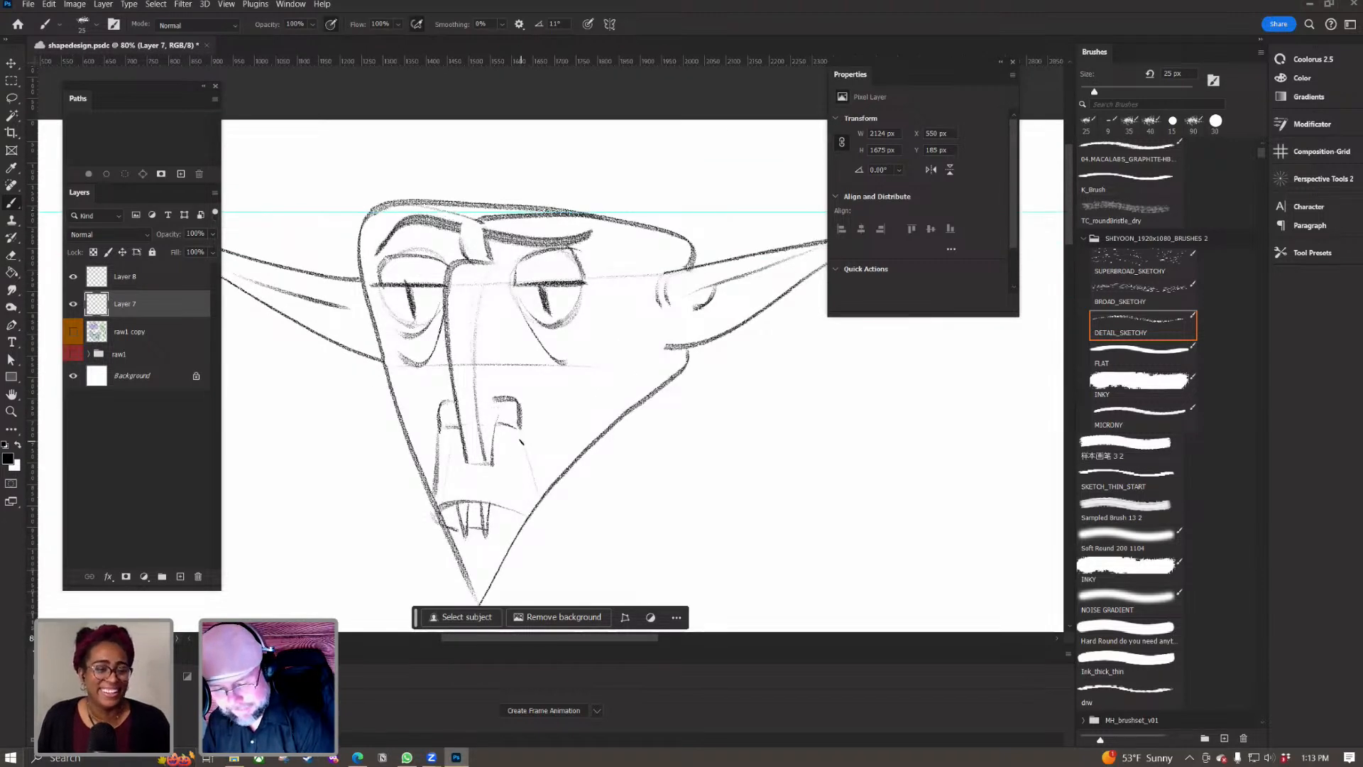
Step: Strengthen the right muzzle line and the right eye bag, and erase stray marks between the teeth and chin
{"action": "left_click_drag", "start_coordinate": [519, 411], "coordinate": [536, 507]}
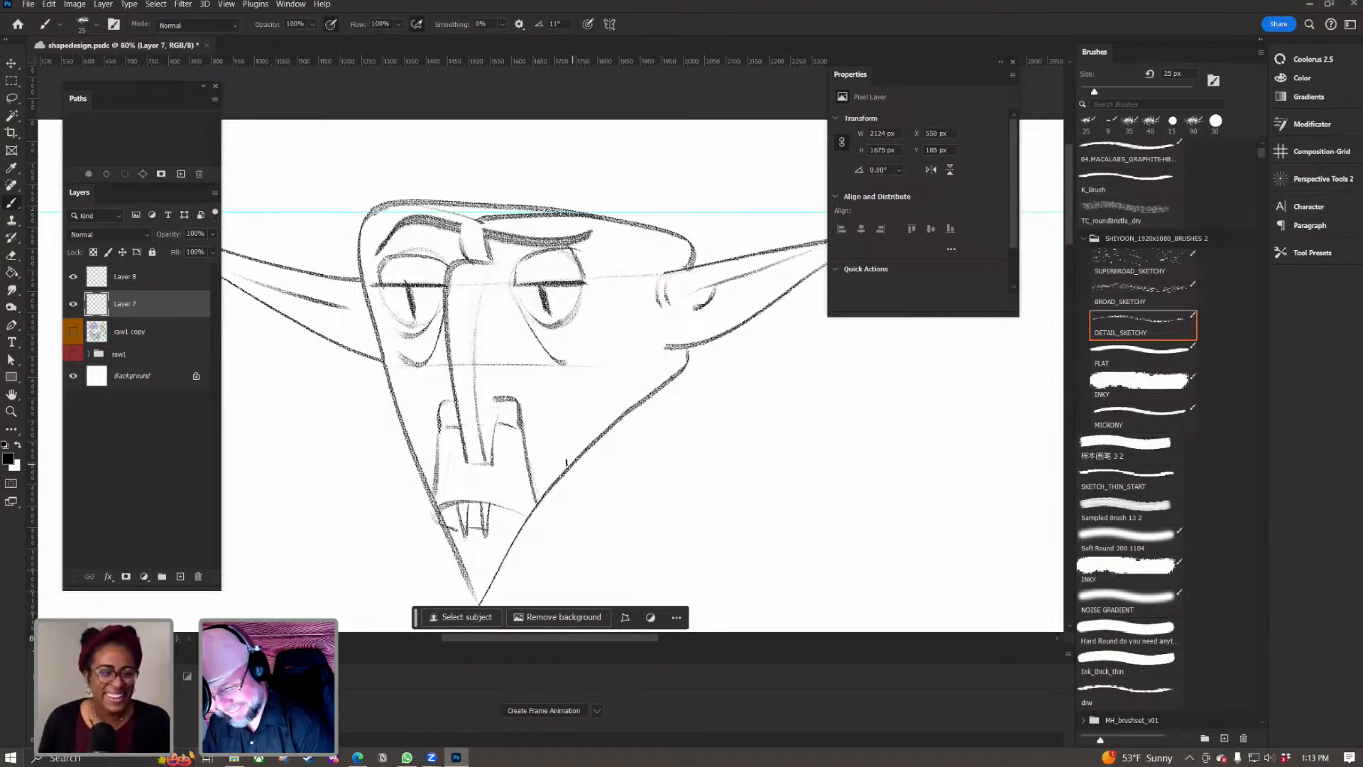
{"action": "left_click_drag", "start_coordinate": [529, 315], "coordinate": [561, 335]}
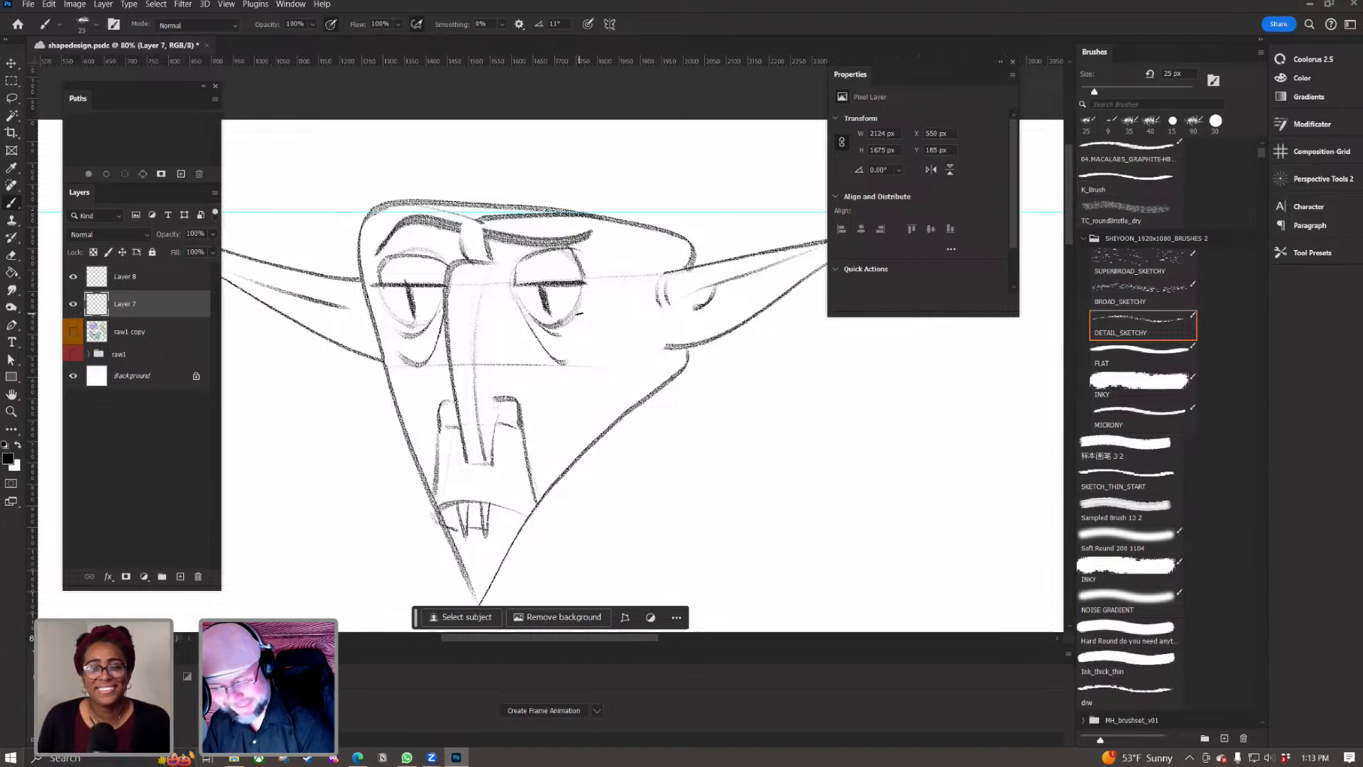
{"action": "scroll", "coordinate": [407, 529], "scroll_direction": "down", "scroll_amount": 2}
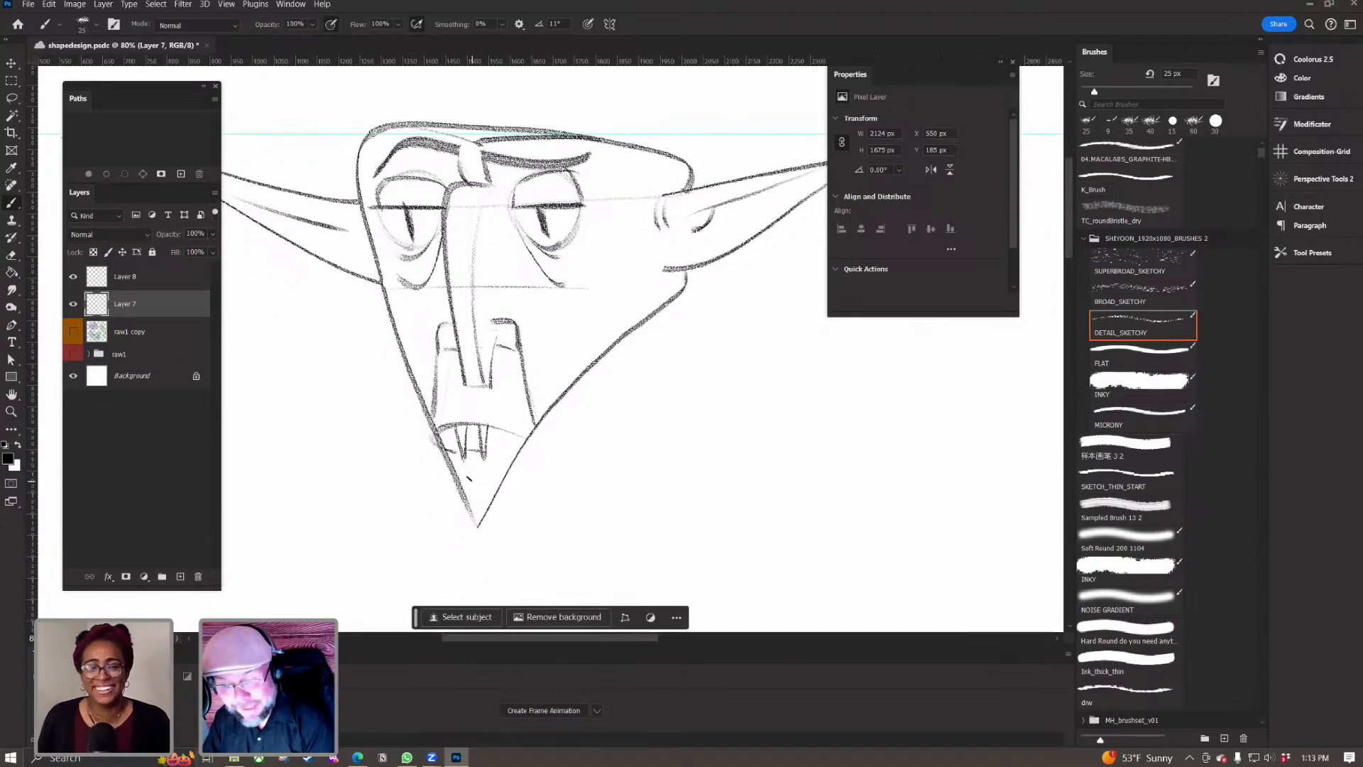
{"action": "key", "text": "e"}
{"action": "mouse_move", "coordinate": [473, 447]}
{"action": "left_mouse_down"}
{"action": "mouse_move", "coordinate": [451, 452]}
{"action": "mouse_move", "coordinate": [443, 504]}
{"action": "mouse_move", "coordinate": [498, 523]}
{"action": "left_mouse_up"}
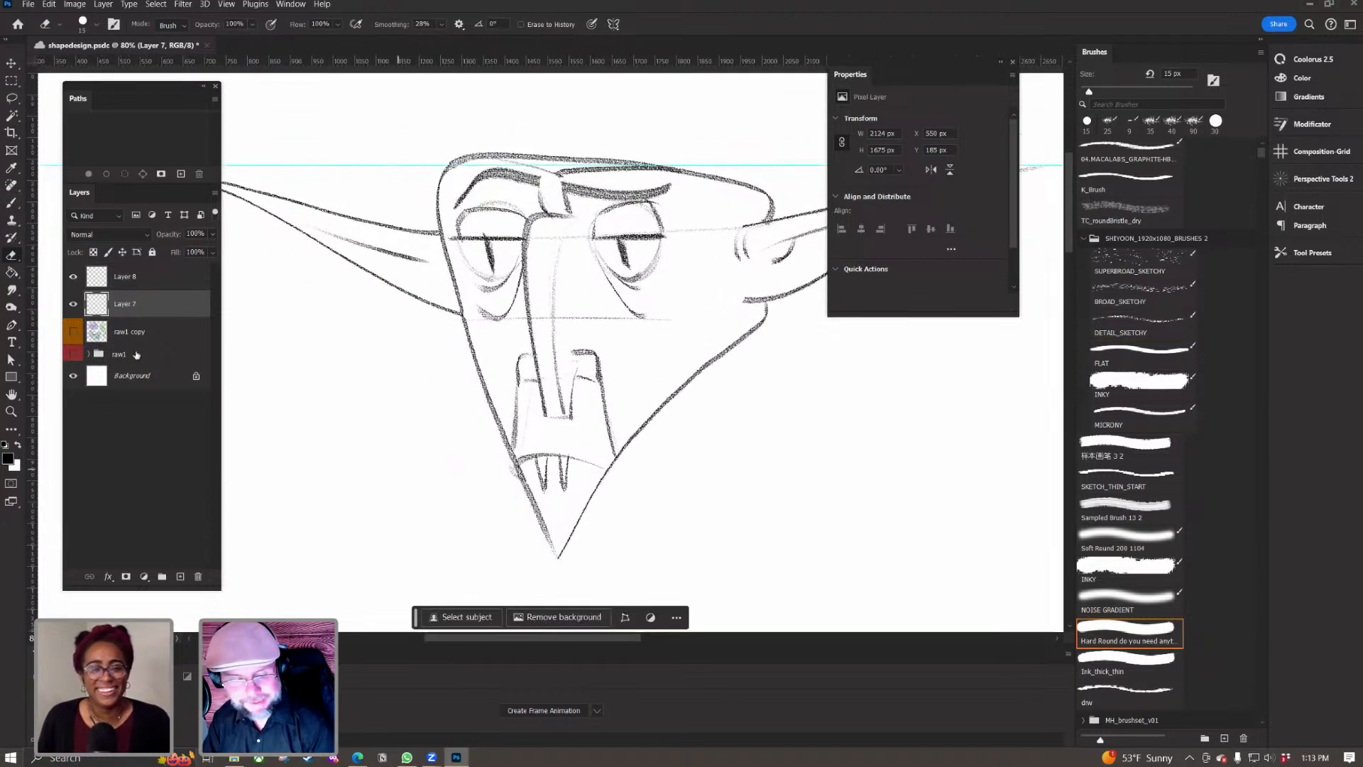
Step: Show the raw1 copy sketch layer, enlarge the brush to 100 px and try one long stroke down the jacket
{"action": "left_click", "coordinate": [74, 333]}
{"action": "left_click_drag", "start_coordinate": [391, 486], "coordinate": [373, 542]}
{"action": "scroll", "coordinate": [369, 526], "scroll_direction": "up", "scroll_amount": 4}
{"action": "key", "text": "b"}
{"action": "key", "text": "bracketright"}
{"action": "key", "text": "bracketright"}
{"action": "key", "text": "bracketright"}
{"action": "key", "text": "bracketright"}
{"action": "key", "text": "bracketright"}
{"action": "key", "text": "bracketright"}
{"action": "key", "text": "bracketright"}
{"action": "key", "text": "bracketright"}
{"action": "key", "text": "bracketright"}
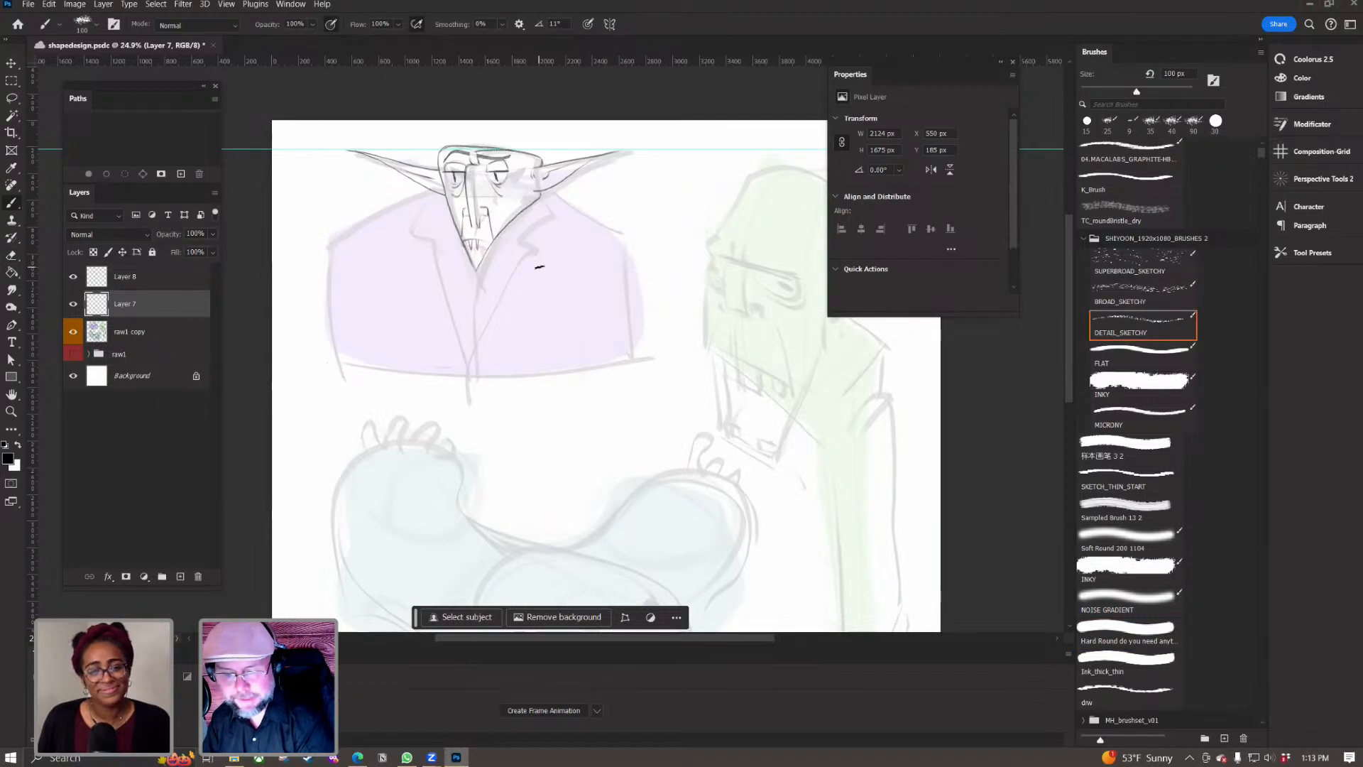
{"action": "left_click_drag", "start_coordinate": [541, 194], "coordinate": [538, 429]}
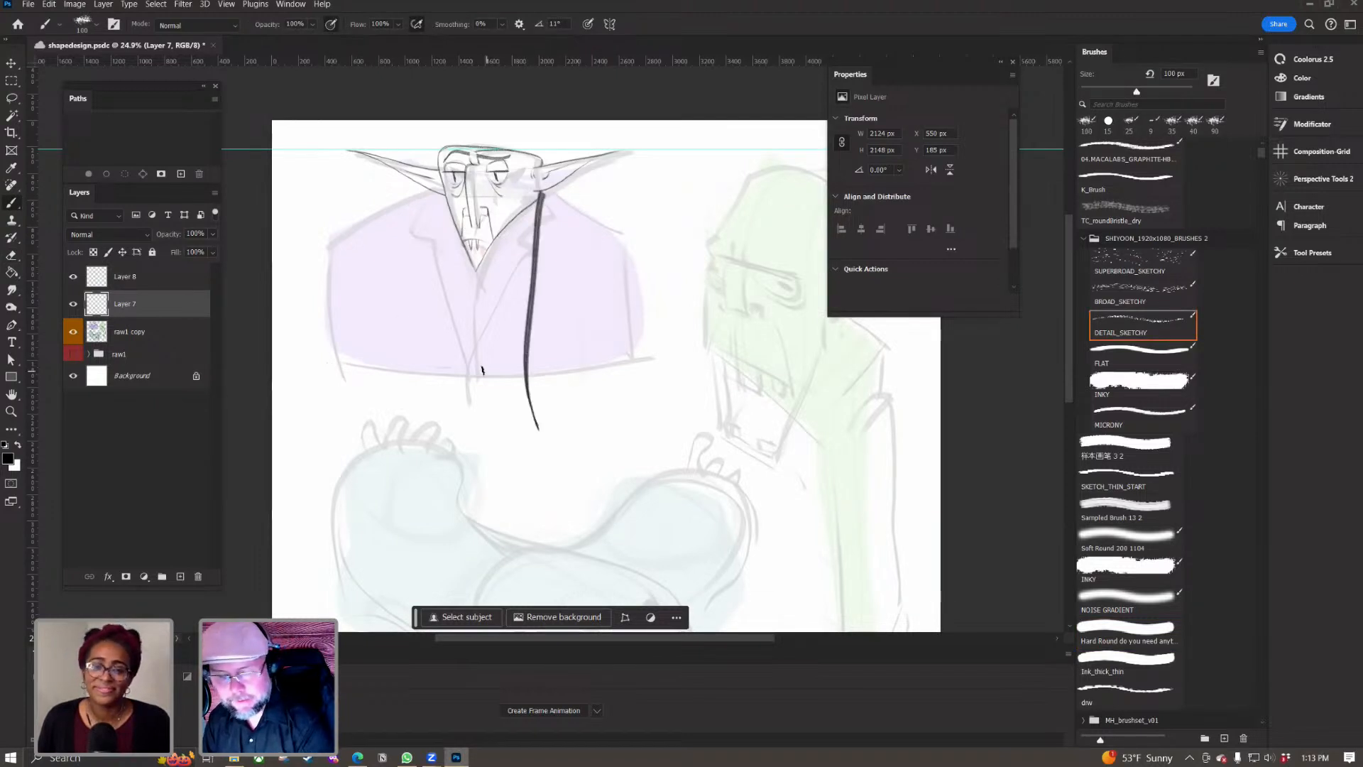
{"action": "key", "text": "ctrl+z"}
Step: Set the raw1 copy layer's opacity to 8% and make Layer 8 the active drawing layer
{"action": "left_click", "coordinate": [75, 332]}
{"action": "left_click", "coordinate": [76, 331]}
{"action": "left_click", "coordinate": [134, 332]}
{"action": "left_click", "coordinate": [165, 235]}
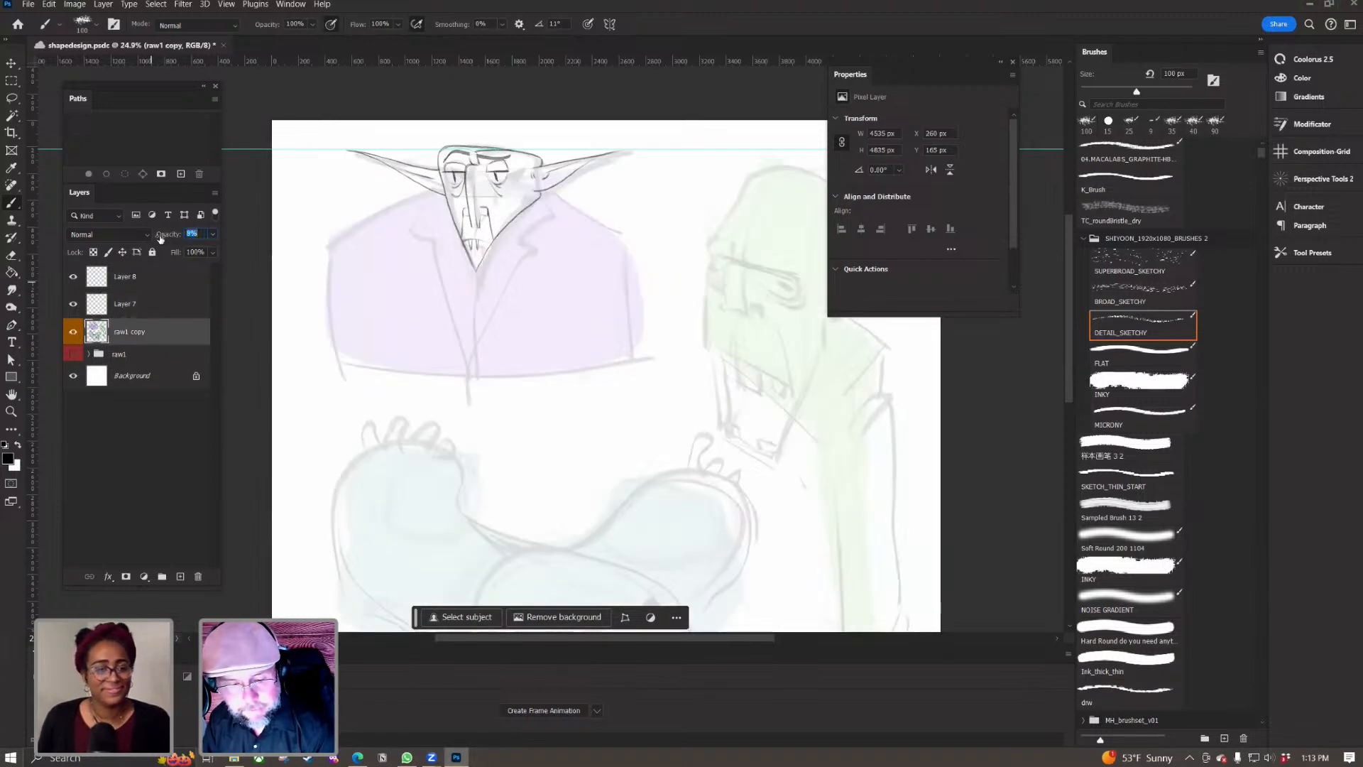
{"action": "type", "text": "8"}
{"action": "key", "text": "Return"}
{"action": "left_click", "coordinate": [125, 280]}
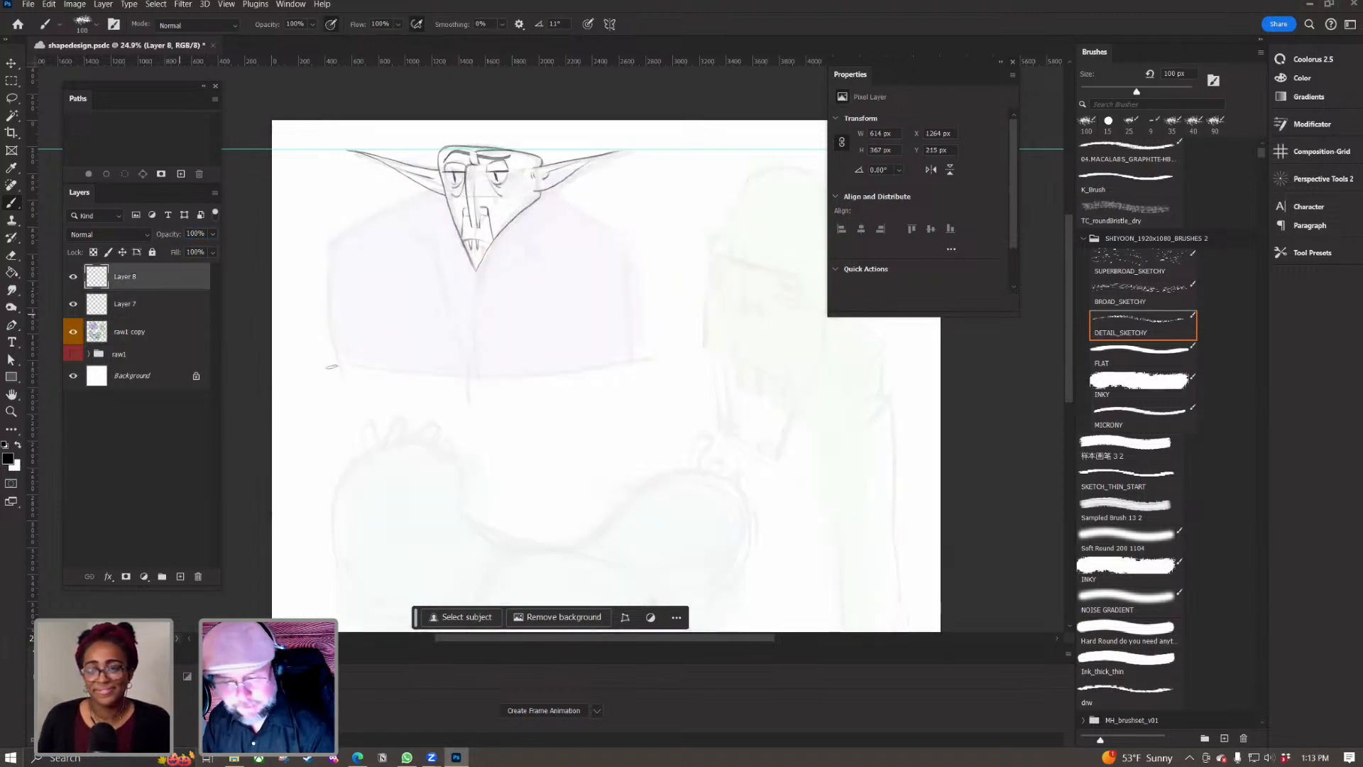
Step: Try long jacket opening lines running down from both sides of the head, and undo them
{"action": "left_click_drag", "start_coordinate": [434, 196], "coordinate": [465, 377]}
{"action": "left_click_drag", "start_coordinate": [546, 192], "coordinate": [589, 397]}
{"action": "key", "text": "ctrl+z"}
{"action": "key", "text": "ctrl+z"}
{"action": "left_click_drag", "start_coordinate": [439, 200], "coordinate": [491, 391]}
{"action": "left_click_drag", "start_coordinate": [543, 200], "coordinate": [485, 421]}
{"action": "key", "text": "ctrl+z"}
{"action": "key", "text": "ctrl+z"}
Step: Draw the jacket's V-shaped opening converging to a point at the hem with the 100 px brush, and try collar strokes beside it
{"action": "left_click_drag", "start_coordinate": [532, 206], "coordinate": [472, 402]}
{"action": "left_click_drag", "start_coordinate": [436, 196], "coordinate": [471, 403]}
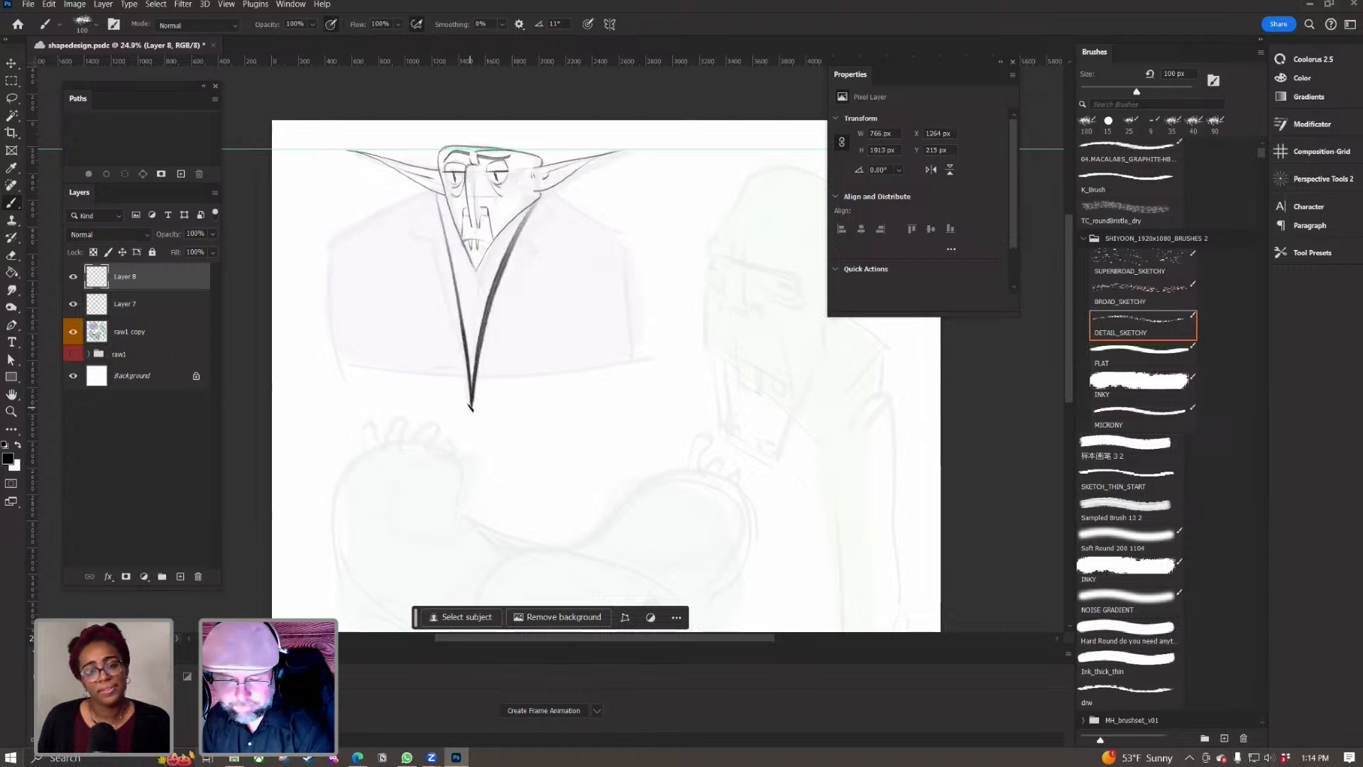
{"action": "mouse_move", "coordinate": [544, 195]}
{"action": "left_mouse_down"}
{"action": "mouse_move", "coordinate": [558, 222]}
{"action": "mouse_move", "coordinate": [527, 244]}
{"action": "mouse_move", "coordinate": [538, 254]}
{"action": "left_mouse_up"}
{"action": "left_click_drag", "start_coordinate": [532, 256], "coordinate": [486, 335]}
{"action": "key", "text": "ctrl+z"}
{"action": "key", "text": "ctrl+z"}
{"action": "key", "text": "ctrl+z"}
{"action": "key", "text": "ctrl+z"}
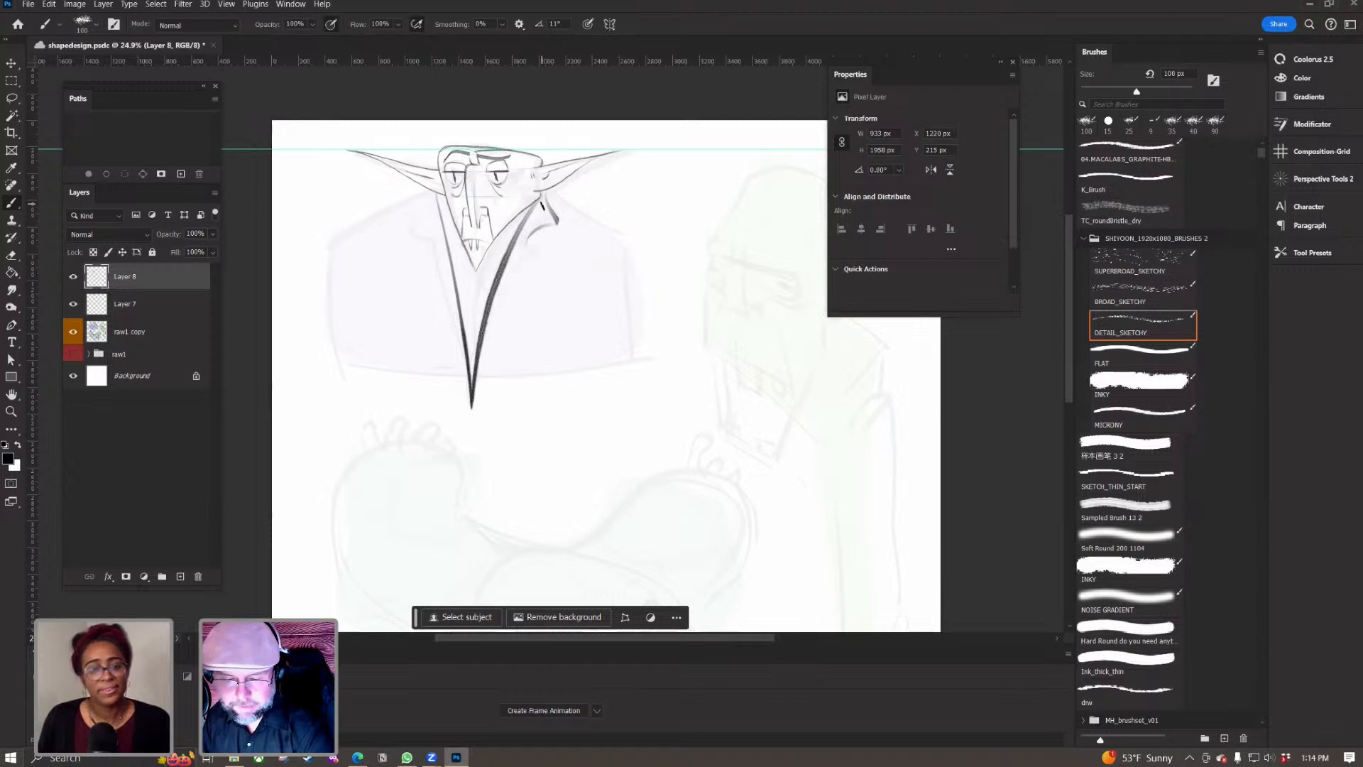
Step: Draw the notched collar and lapel edges on both sides of the jacket opening with a 60 px brush
{"action": "key", "text": "bracketleft"}
{"action": "key", "text": "bracketleft"}
{"action": "key", "text": "bracketleft"}
{"action": "key", "text": "bracketleft"}
{"action": "left_click_drag", "start_coordinate": [542, 202], "coordinate": [553, 225]}
{"action": "key", "text": "ctrl+z"}
{"action": "left_click_drag", "start_coordinate": [527, 257], "coordinate": [476, 348]}
{"action": "left_click_drag", "start_coordinate": [433, 193], "coordinate": [430, 235]}
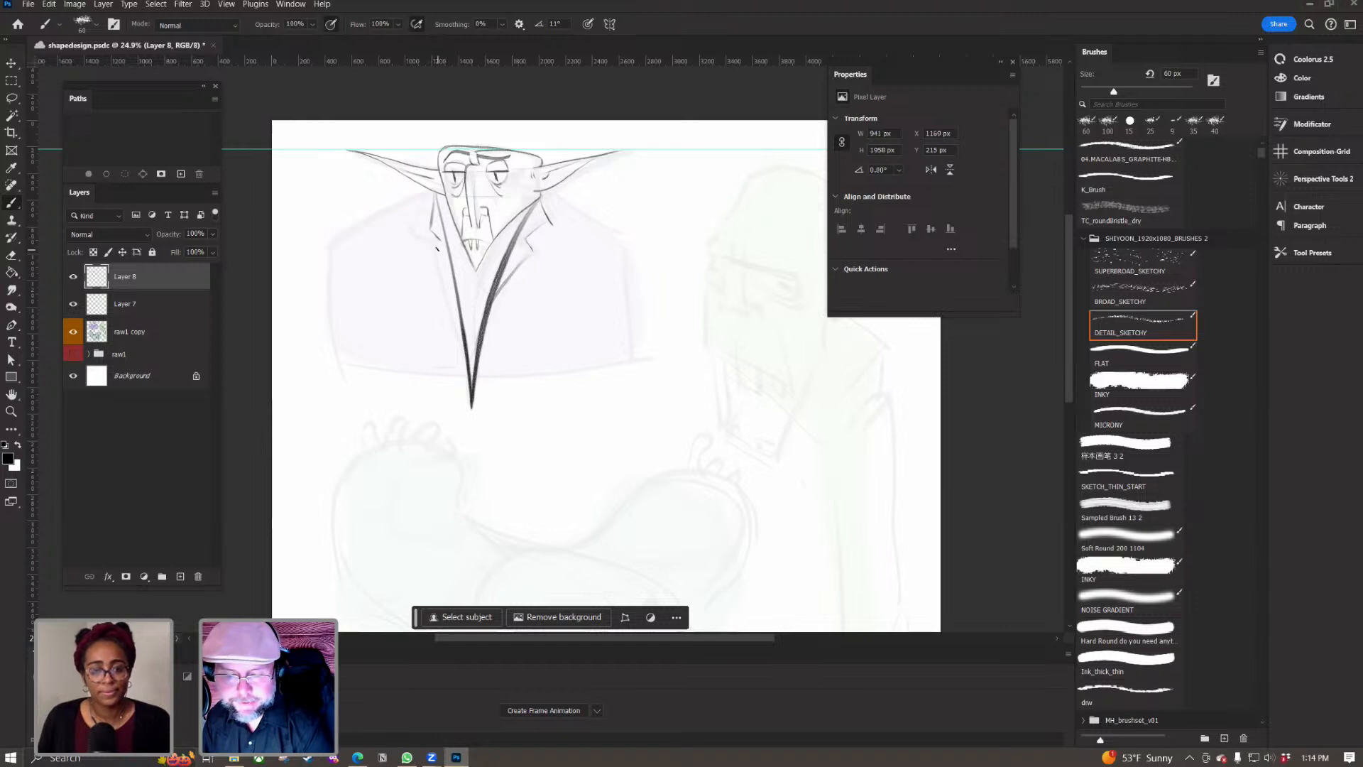
{"action": "left_click_drag", "start_coordinate": [435, 249], "coordinate": [465, 315]}
Step: Hide the raw1 copy layer to check the line art on its own, and show it again
{"action": "left_click_drag", "start_coordinate": [439, 466], "coordinate": [420, 512]}
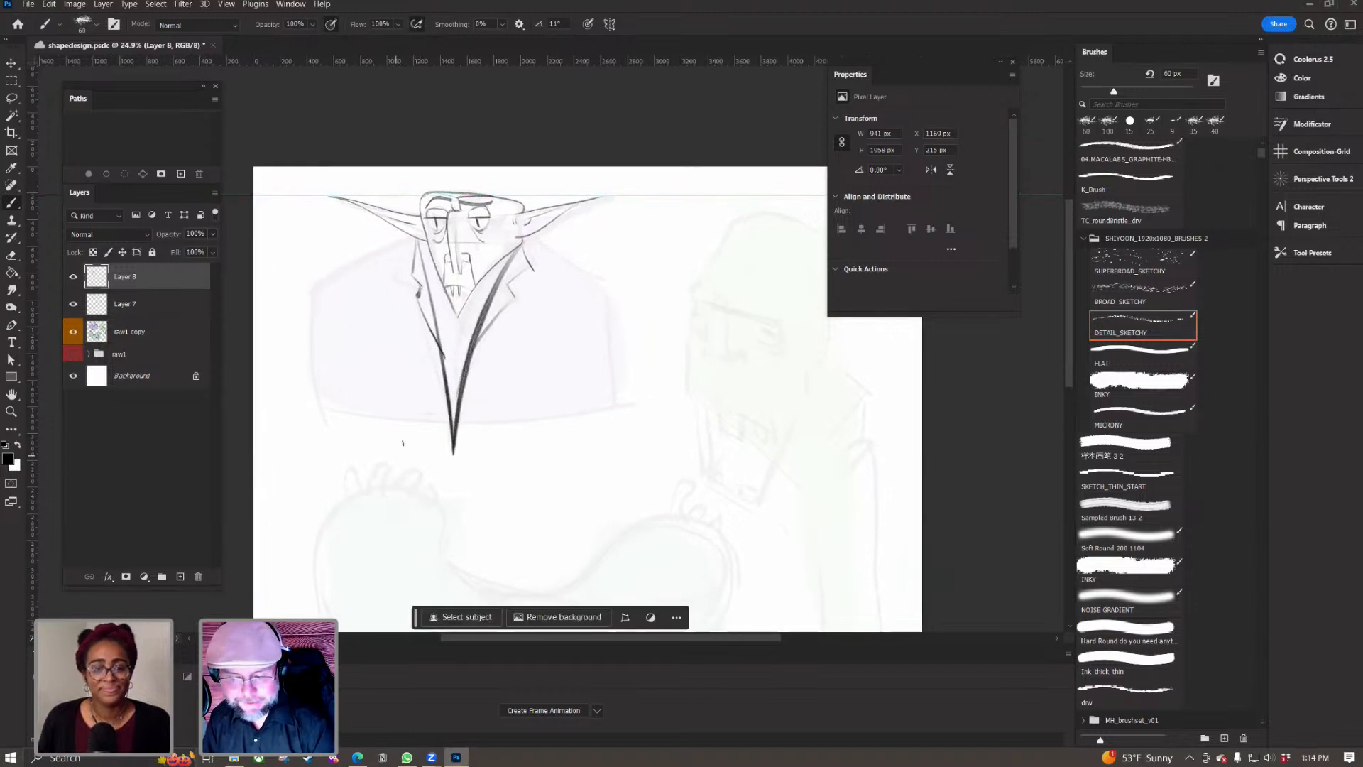
{"action": "key", "text": "e"}
{"action": "left_click", "coordinate": [74, 332]}
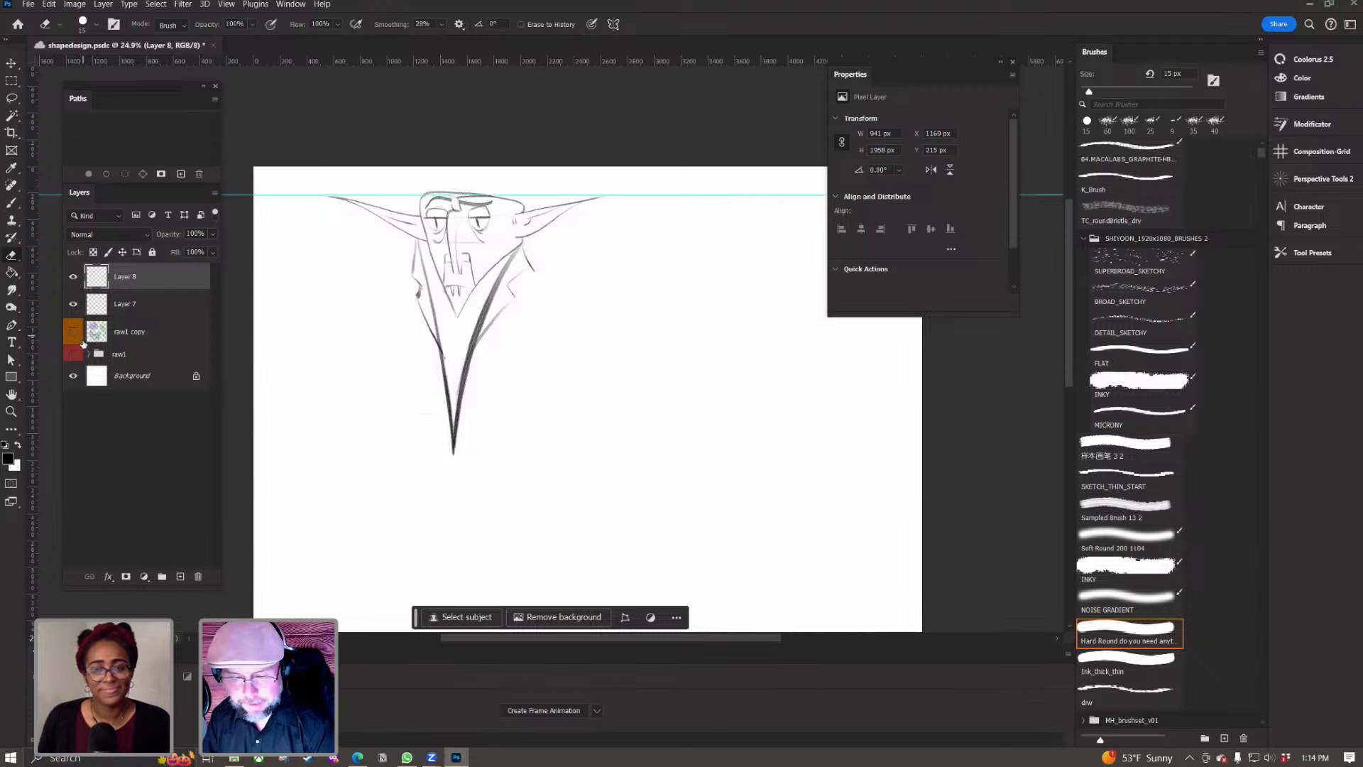
{"action": "left_click", "coordinate": [73, 333]}
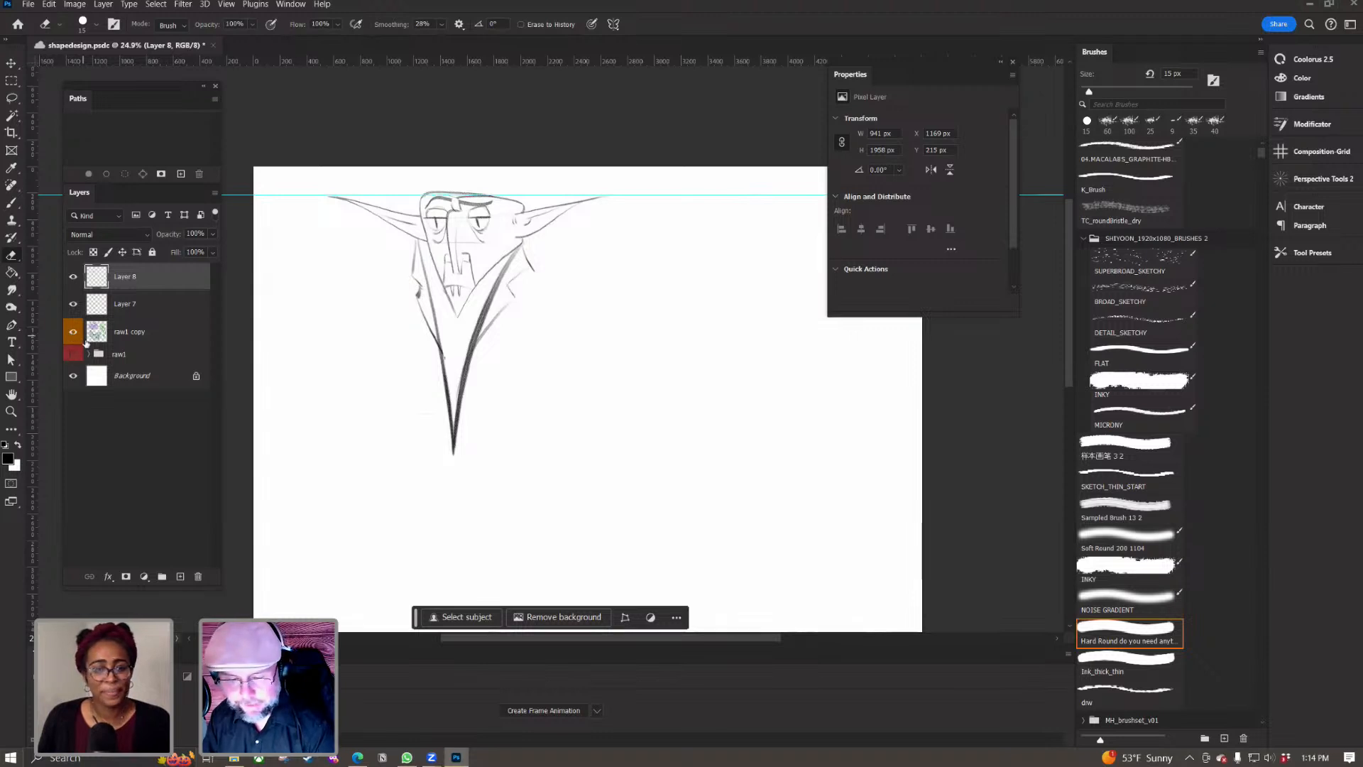
Step: Add a new layer above Layer 8 for the green character and switch back to the brush
{"action": "left_click_drag", "start_coordinate": [607, 475], "coordinate": [481, 472]}
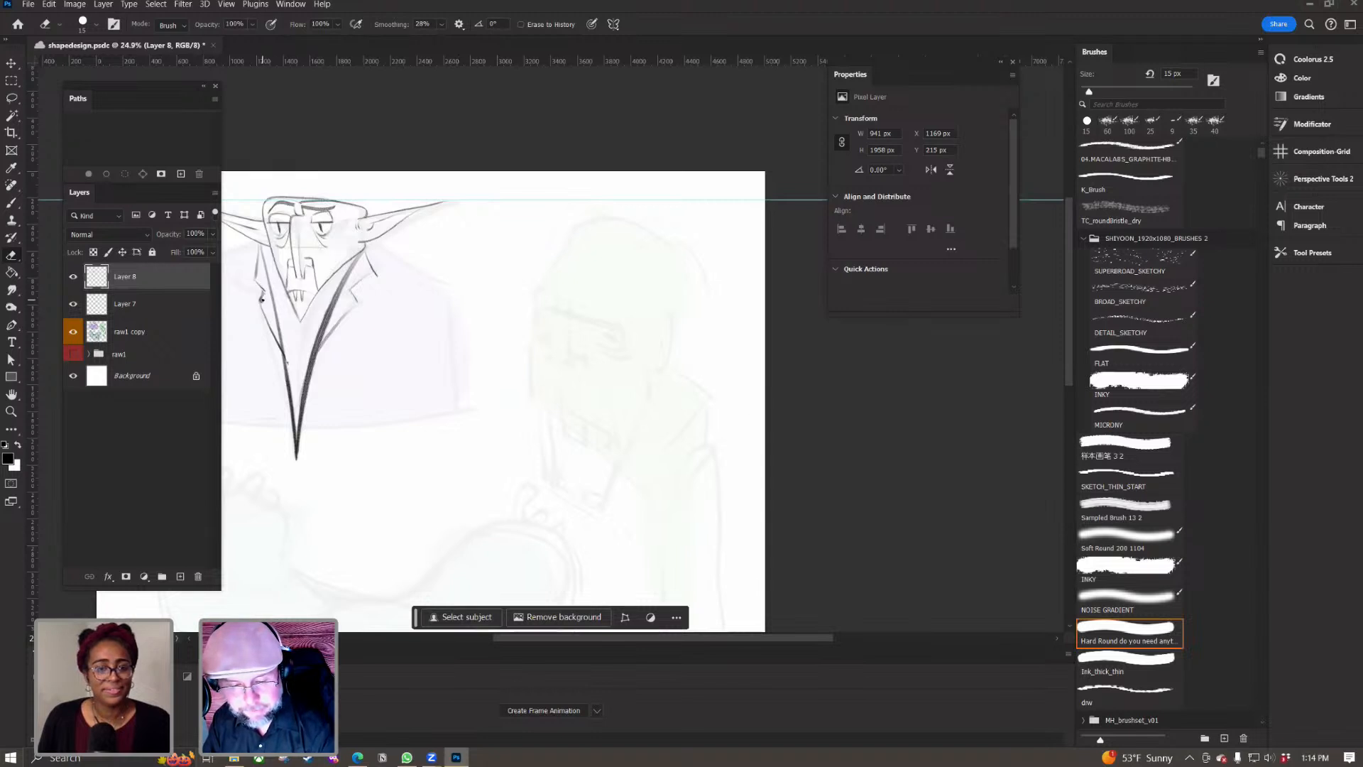
{"action": "left_click_drag", "start_coordinate": [534, 514], "coordinate": [469, 487]}
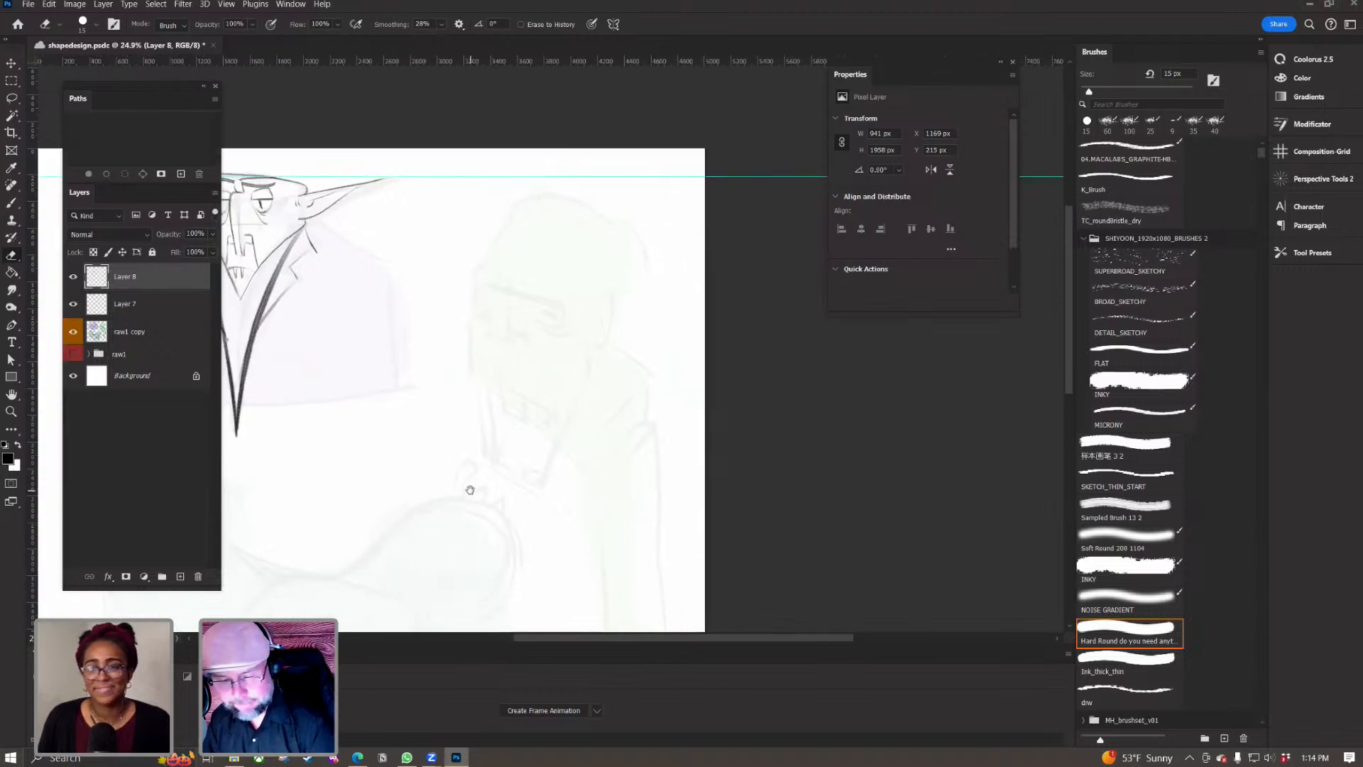
{"action": "left_click", "coordinate": [180, 577]}
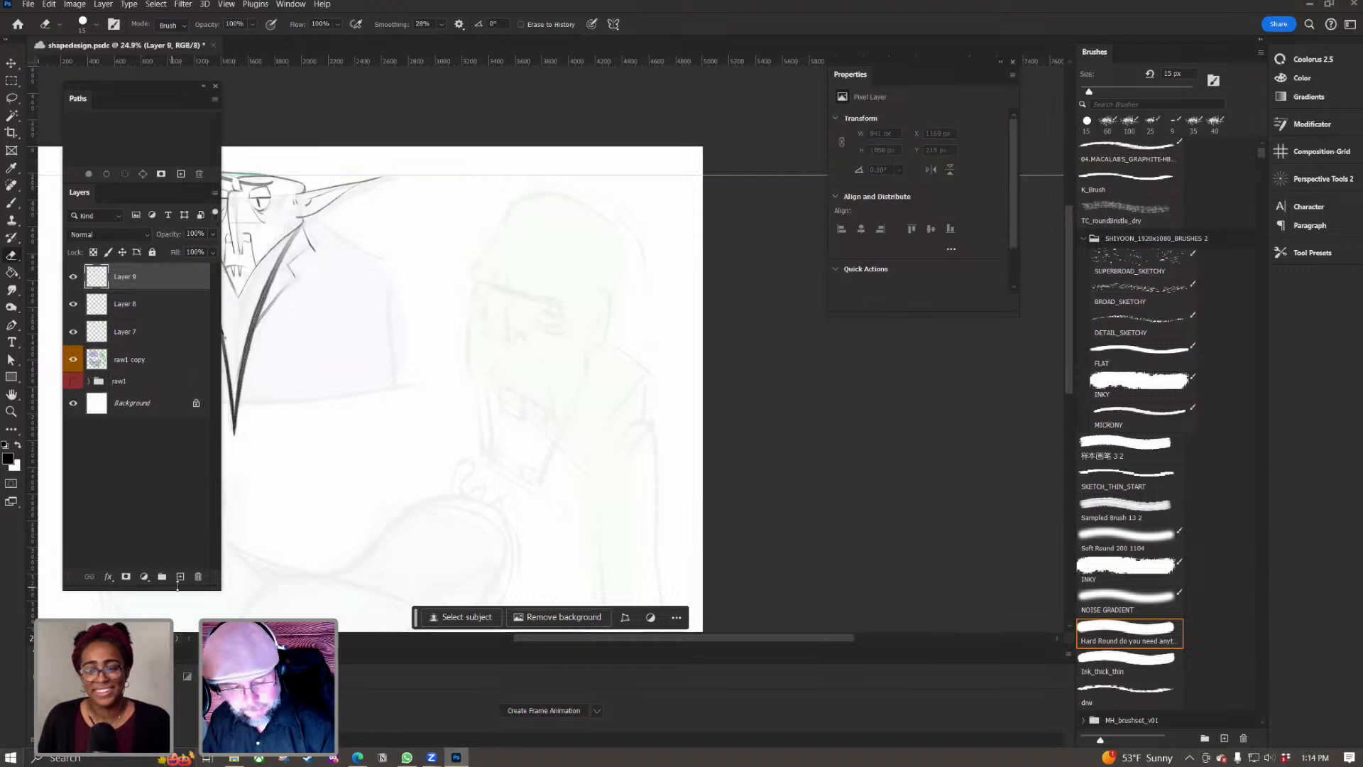
{"action": "left_click_drag", "start_coordinate": [462, 369], "coordinate": [475, 313]}
{"action": "left_click_drag", "start_coordinate": [428, 395], "coordinate": [390, 540]}
{"action": "key", "text": "b"}
Step: Draw the green character's long curved nose line downward from the brow with the 60 px brush
{"action": "left_click_drag", "start_coordinate": [428, 343], "coordinate": [460, 396]}
{"action": "key", "text": "ctrl+z"}
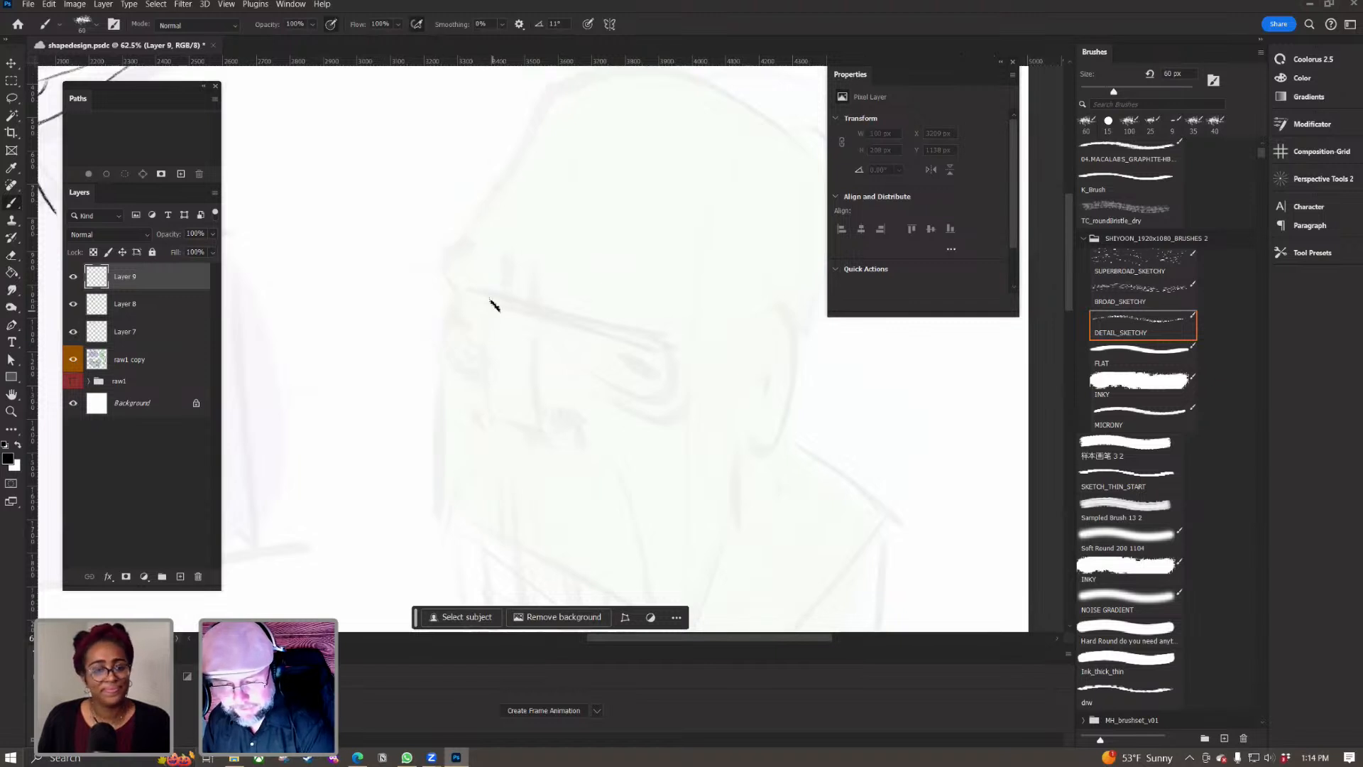
{"action": "left_click_drag", "start_coordinate": [481, 303], "coordinate": [477, 359]}
{"action": "key", "text": "ctrl+z"}
{"action": "left_click_drag", "start_coordinate": [483, 297], "coordinate": [495, 467]}
Step: Draw the slanted underside of the green character's nose and a short frown crease above the nose bridge
{"action": "left_click_drag", "start_coordinate": [406, 472], "coordinate": [329, 458]}
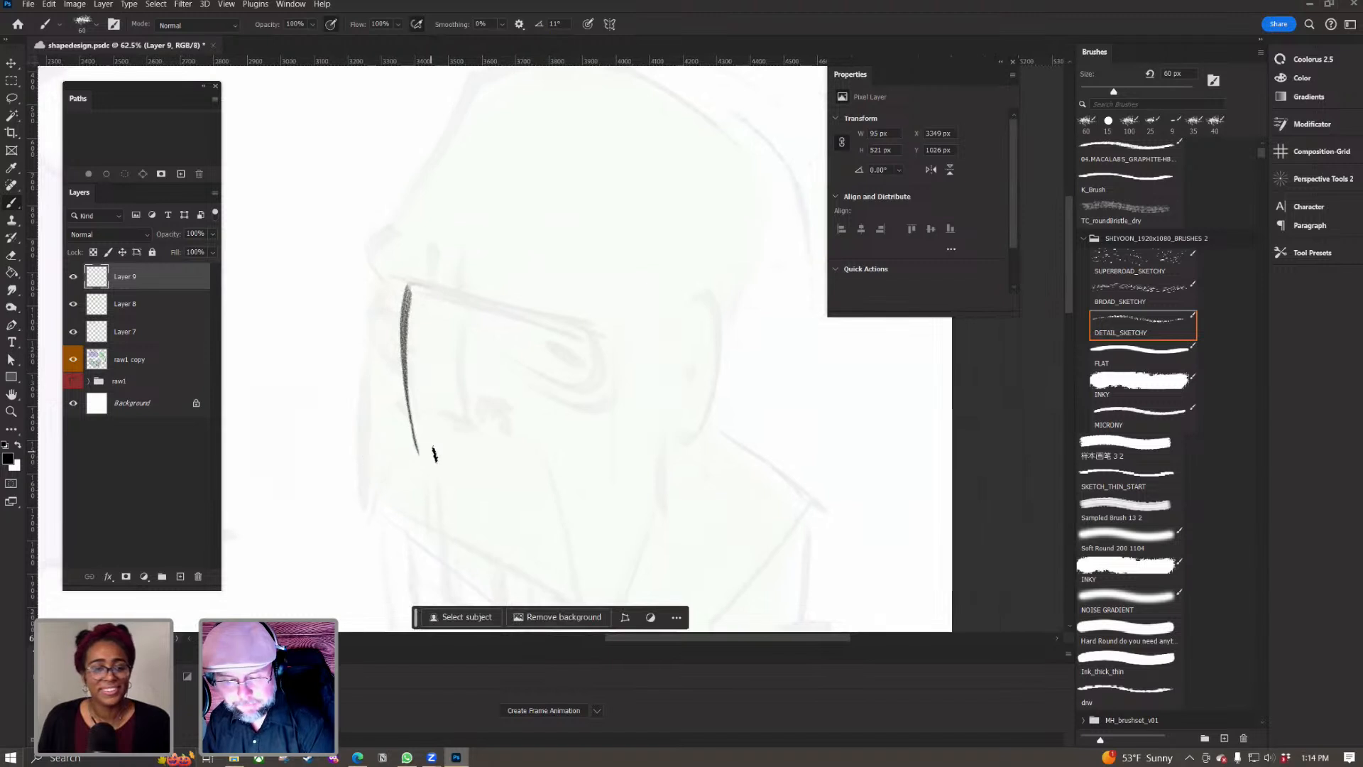
{"action": "left_click_drag", "start_coordinate": [417, 450], "coordinate": [476, 468]}
{"action": "key", "text": "ctrl+z"}
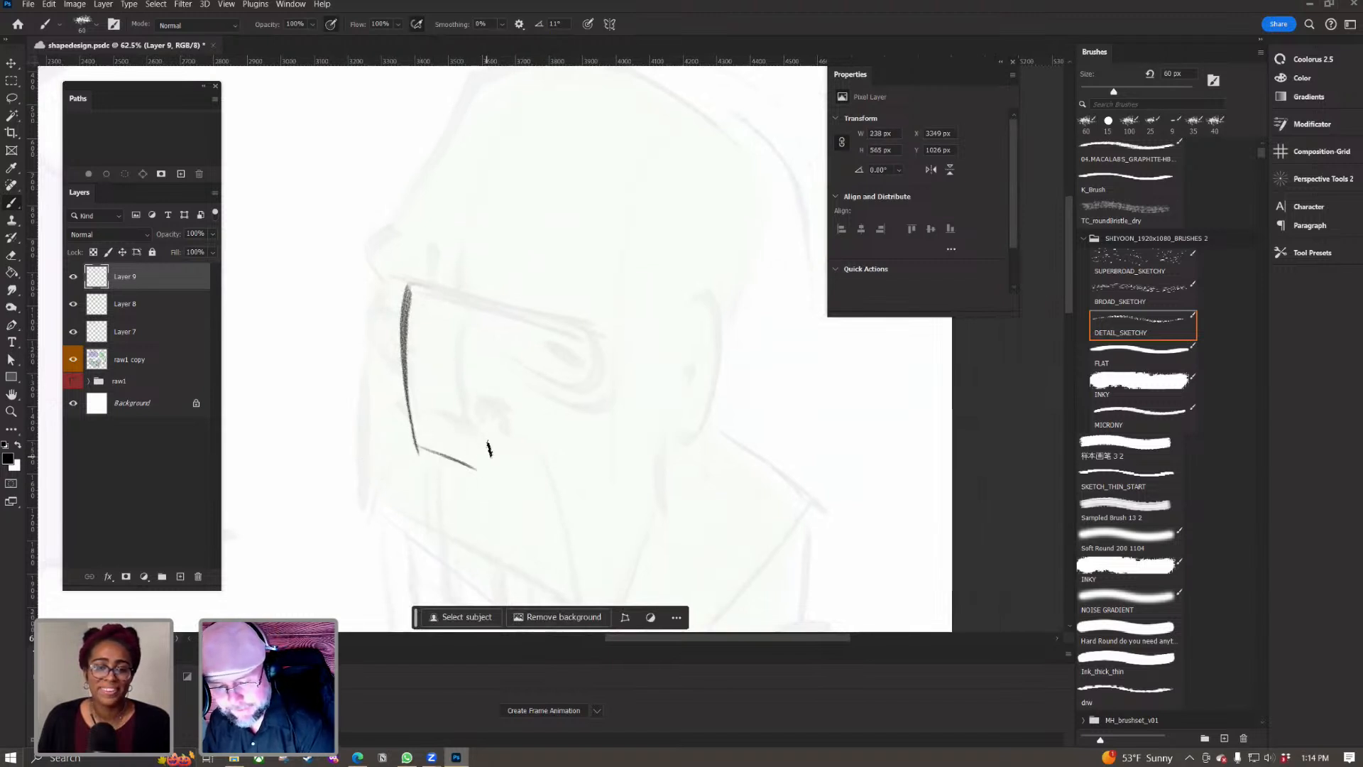
{"action": "mouse_move", "coordinate": [416, 247]}
{"action": "left_mouse_down"}
{"action": "mouse_move", "coordinate": [429, 294]}
{"action": "mouse_move", "coordinate": [469, 302]}
{"action": "left_mouse_up"}
{"action": "key", "text": "ctrl+z"}
{"action": "key", "text": "ctrl+z"}
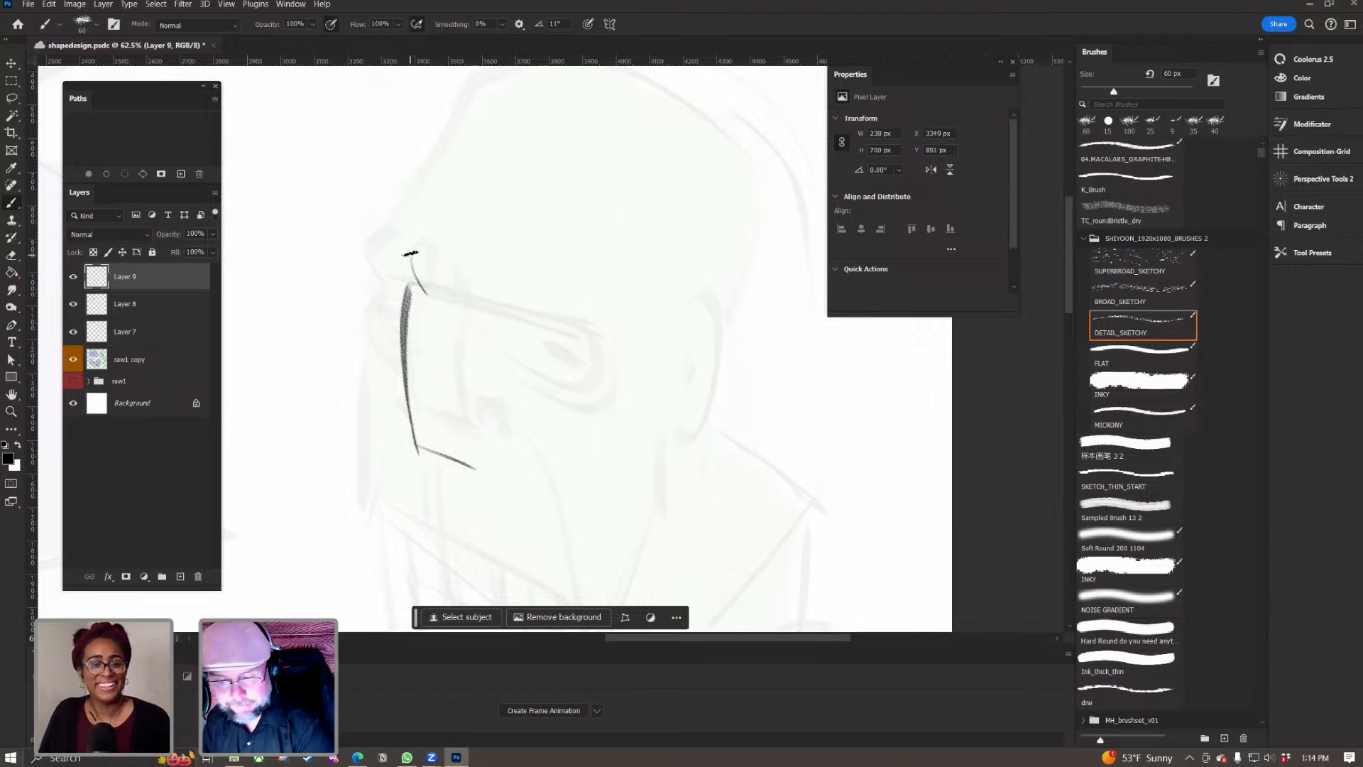
{"action": "left_click_drag", "start_coordinate": [403, 259], "coordinate": [418, 297]}
Step: Draw the second frown crease, the slanted brow line over the near eye and the eye's curved lower lid
{"action": "mouse_move", "coordinate": [445, 252]}
{"action": "left_mouse_down"}
{"action": "mouse_move", "coordinate": [465, 302]}
{"action": "mouse_move", "coordinate": [612, 341]}
{"action": "left_mouse_up"}
{"action": "key", "text": "ctrl+z"}
{"action": "left_click_drag", "start_coordinate": [426, 291], "coordinate": [624, 336]}
{"action": "left_click_drag", "start_coordinate": [489, 321], "coordinate": [609, 343]}
{"action": "key", "text": "ctrl+z"}
{"action": "left_click_drag", "start_coordinate": [484, 312], "coordinate": [611, 344]}
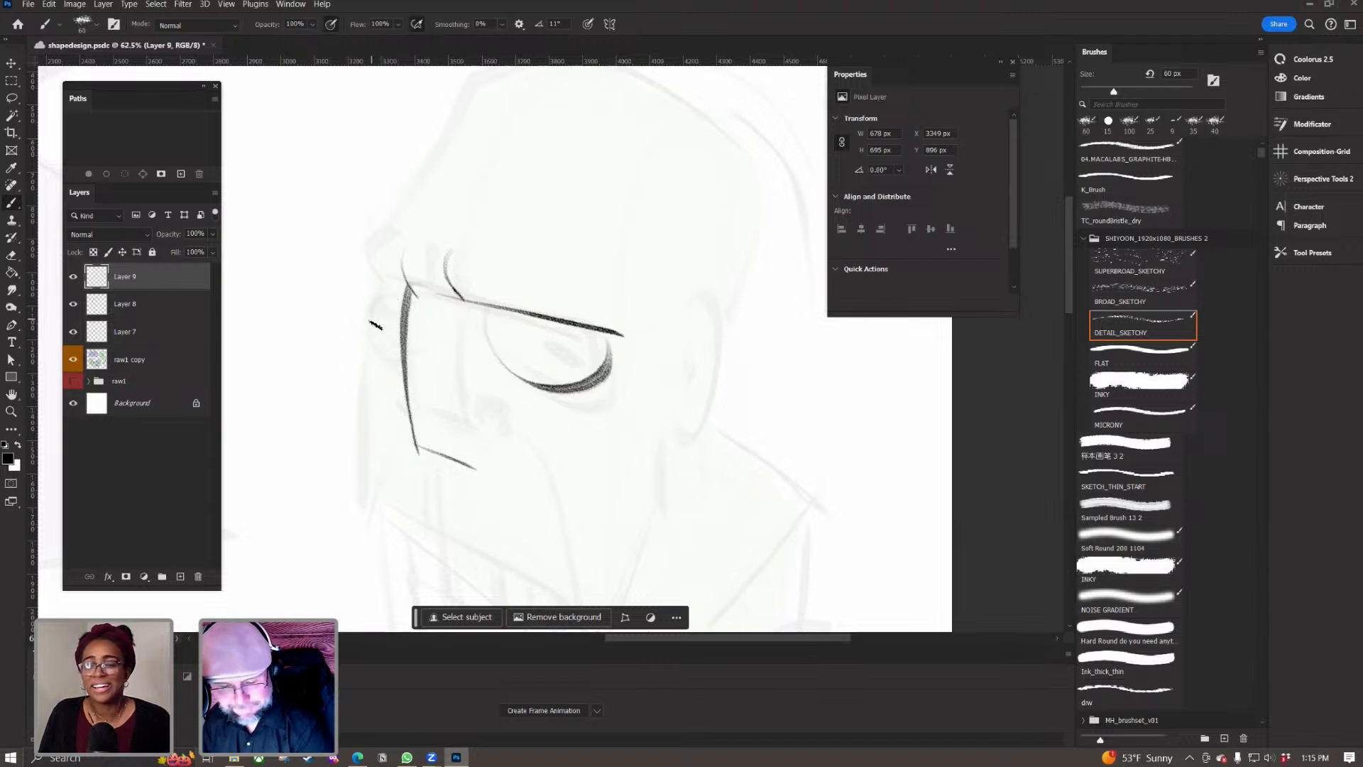
Step: Draw the far eye's short brow line and a light construction line slanting beneath both eyes
{"action": "mouse_move", "coordinate": [385, 287]}
{"action": "left_mouse_down"}
{"action": "mouse_move", "coordinate": [408, 292]}
{"action": "mouse_move", "coordinate": [400, 324]}
{"action": "mouse_move", "coordinate": [408, 289]}
{"action": "left_mouse_up"}
{"action": "key", "text": "ctrl+z"}
{"action": "key", "text": "ctrl+z"}
{"action": "key", "text": "ctrl+z"}
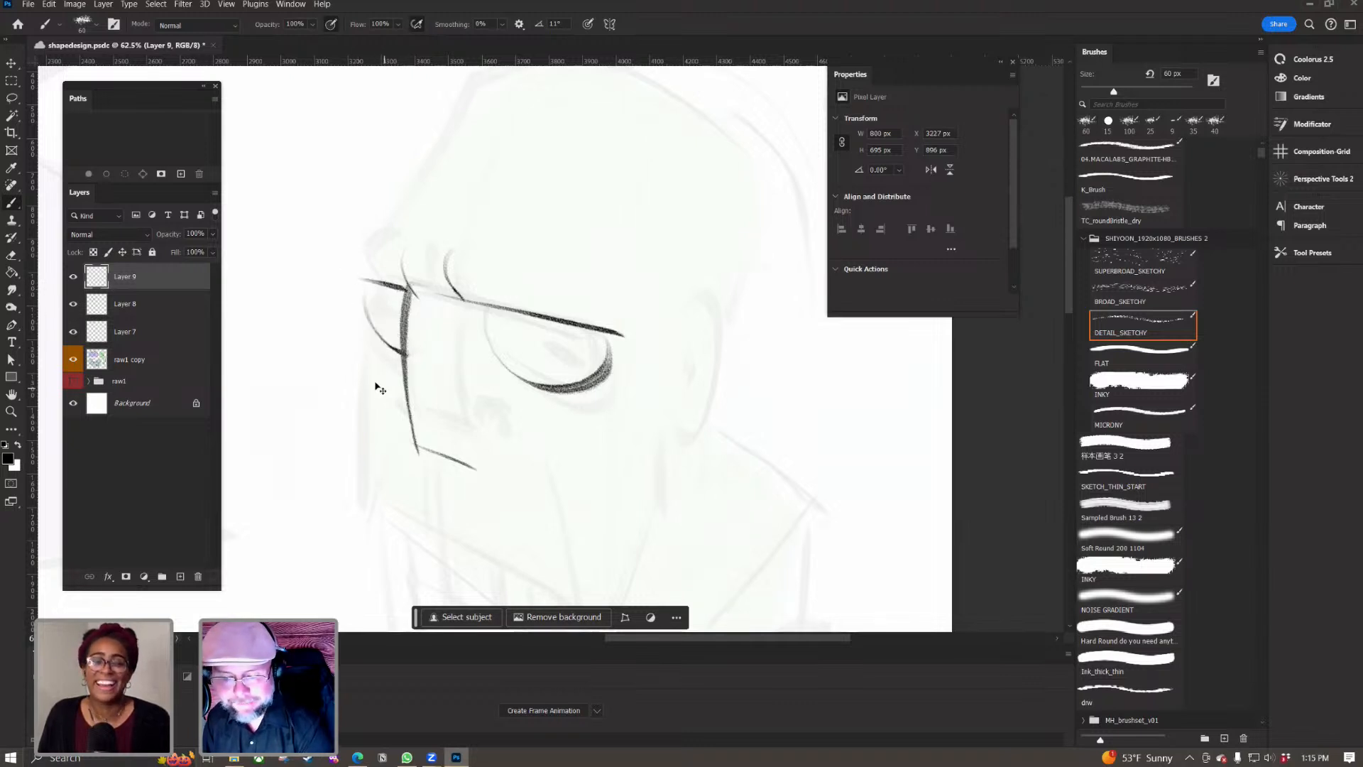
{"action": "left_click_drag", "start_coordinate": [410, 61], "coordinate": [370, 80]}
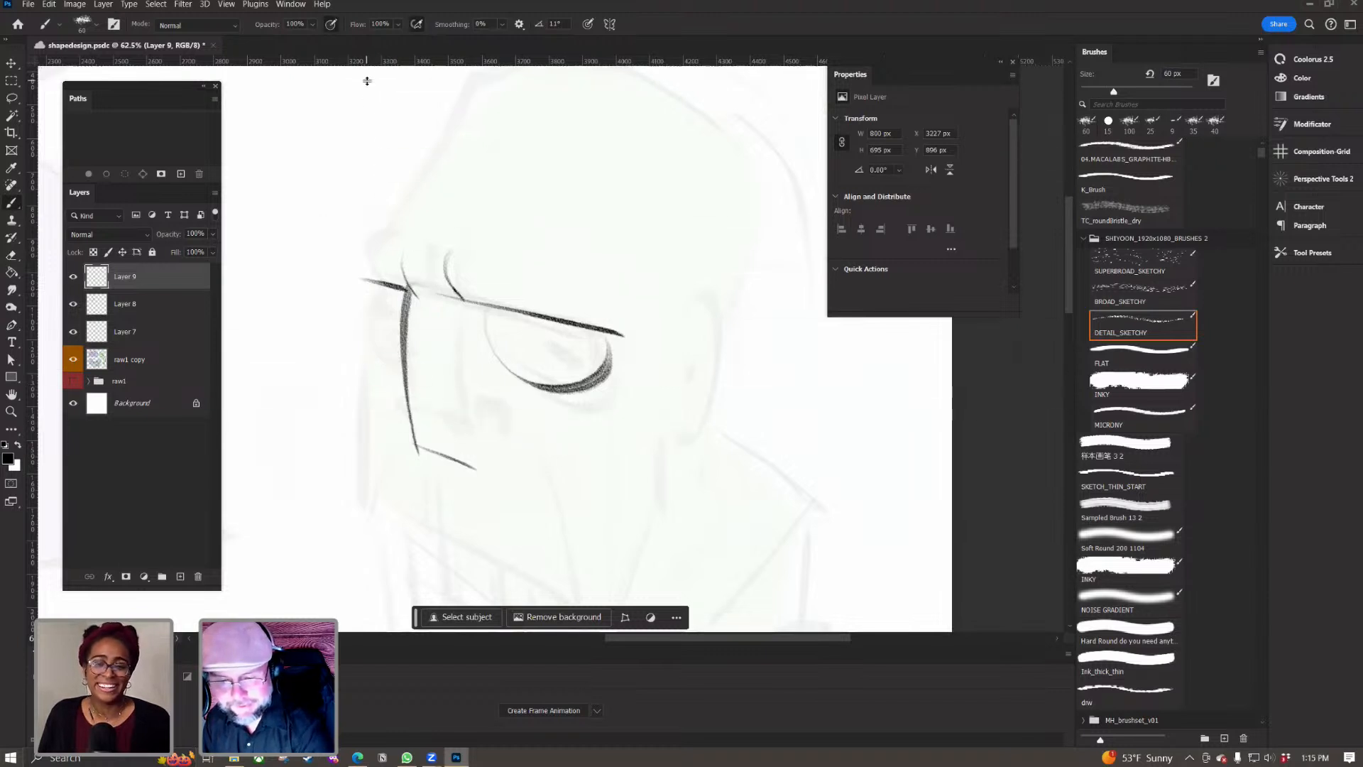
{"action": "left_click_drag", "start_coordinate": [348, 332], "coordinate": [569, 396]}
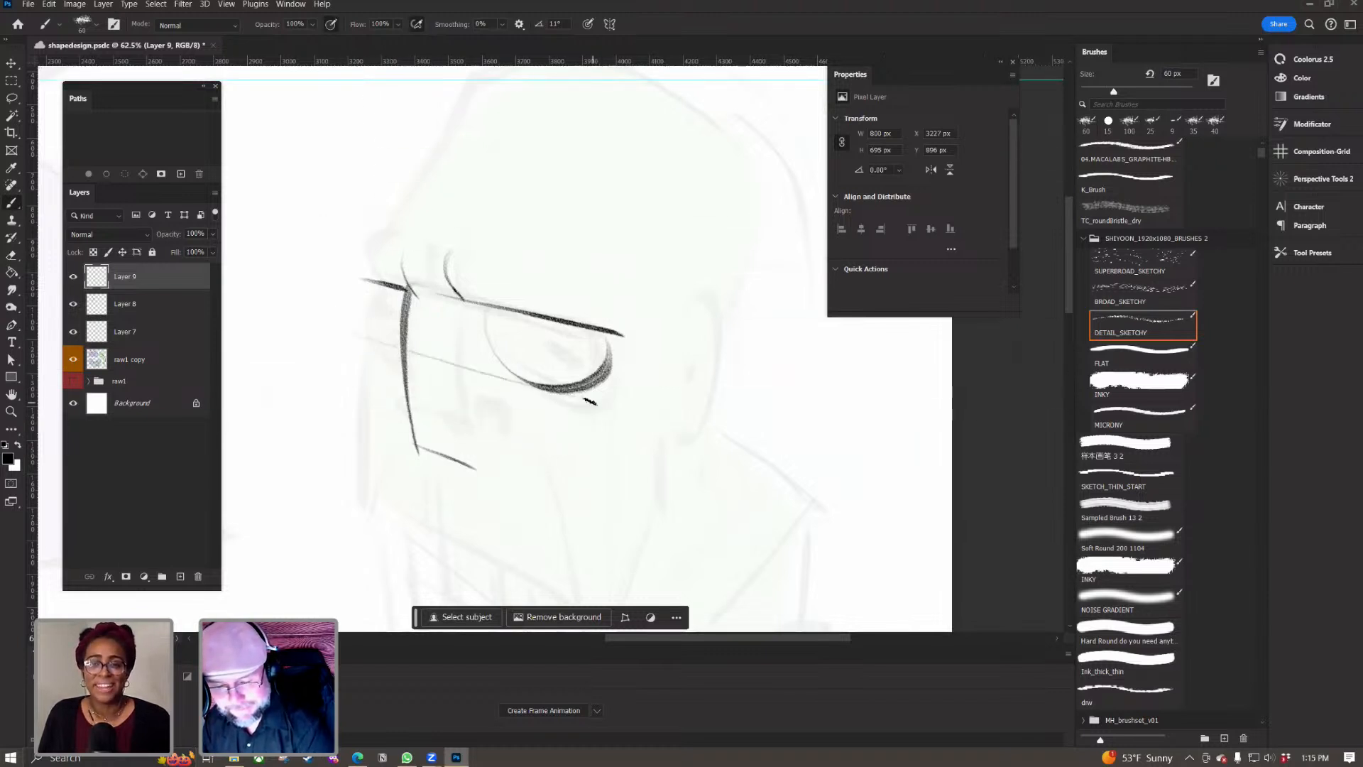
Step: Draw the far eye's curved lower lid from the brow line to the nose bridge, ending on the construction line
{"action": "left_click_drag", "start_coordinate": [367, 303], "coordinate": [395, 343]}
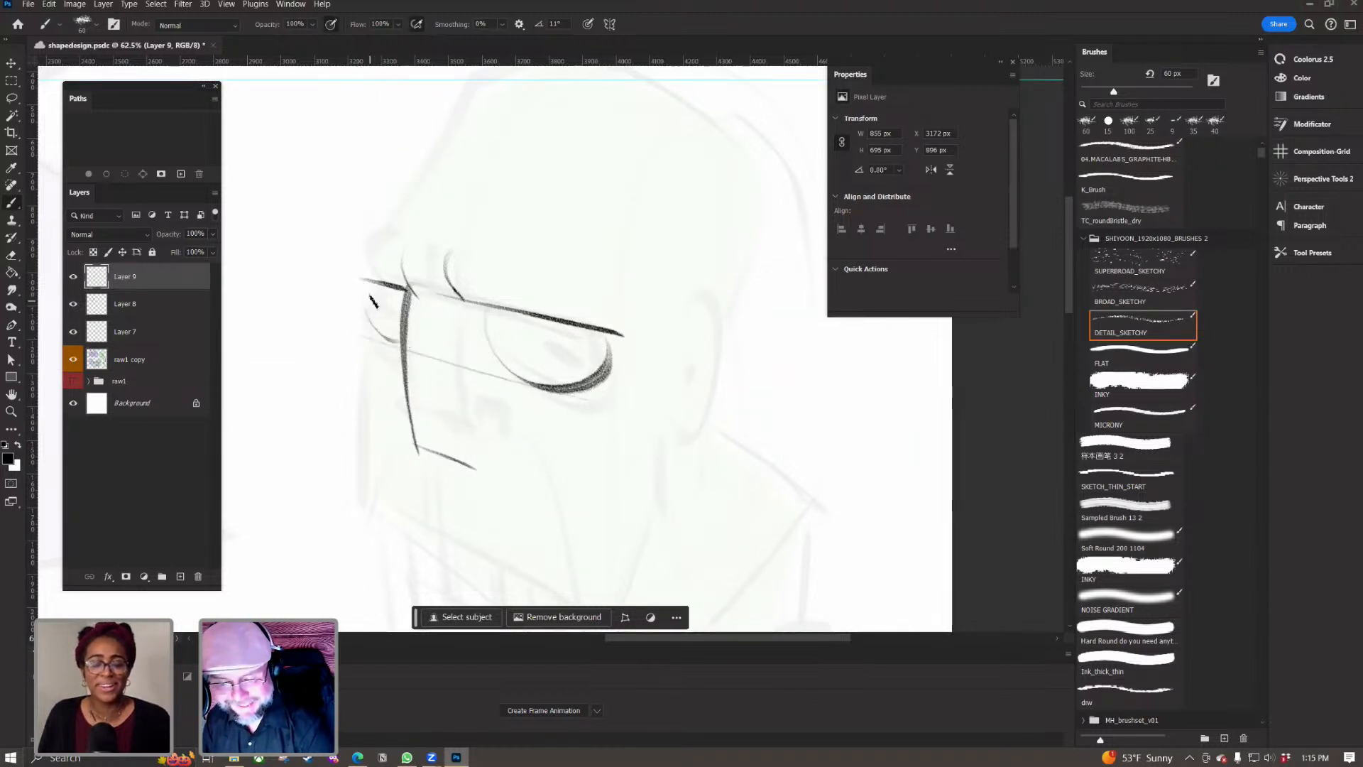
{"action": "mouse_move", "coordinate": [367, 298]}
{"action": "left_mouse_down"}
{"action": "mouse_move", "coordinate": [378, 325]}
{"action": "mouse_move", "coordinate": [368, 316]}
{"action": "mouse_move", "coordinate": [407, 351]}
{"action": "left_mouse_up"}
{"action": "key", "text": "ctrl+z"}
{"action": "key", "text": "ctrl+z"}
{"action": "key", "text": "ctrl+z"}
{"action": "left_click_drag", "start_coordinate": [368, 284], "coordinate": [402, 346]}
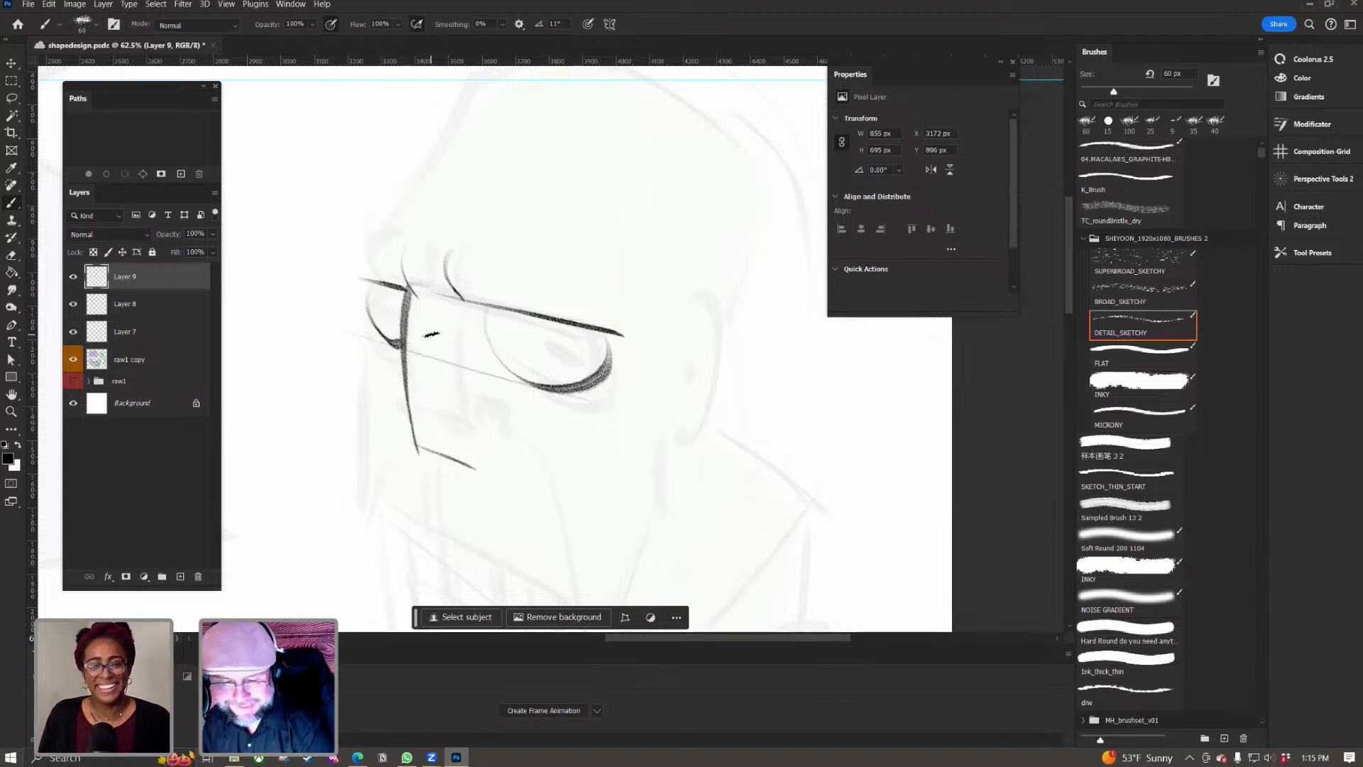
Step: Outline the rounded brow bump beyond the far eye and the long cheek contour running down below it
{"action": "left_click_drag", "start_coordinate": [384, 235], "coordinate": [357, 289]}
{"action": "key", "text": "ctrl+z"}
{"action": "left_click_drag", "start_coordinate": [384, 235], "coordinate": [358, 282]}
{"action": "key", "text": "ctrl+z"}
{"action": "left_click_drag", "start_coordinate": [374, 230], "coordinate": [353, 293]}
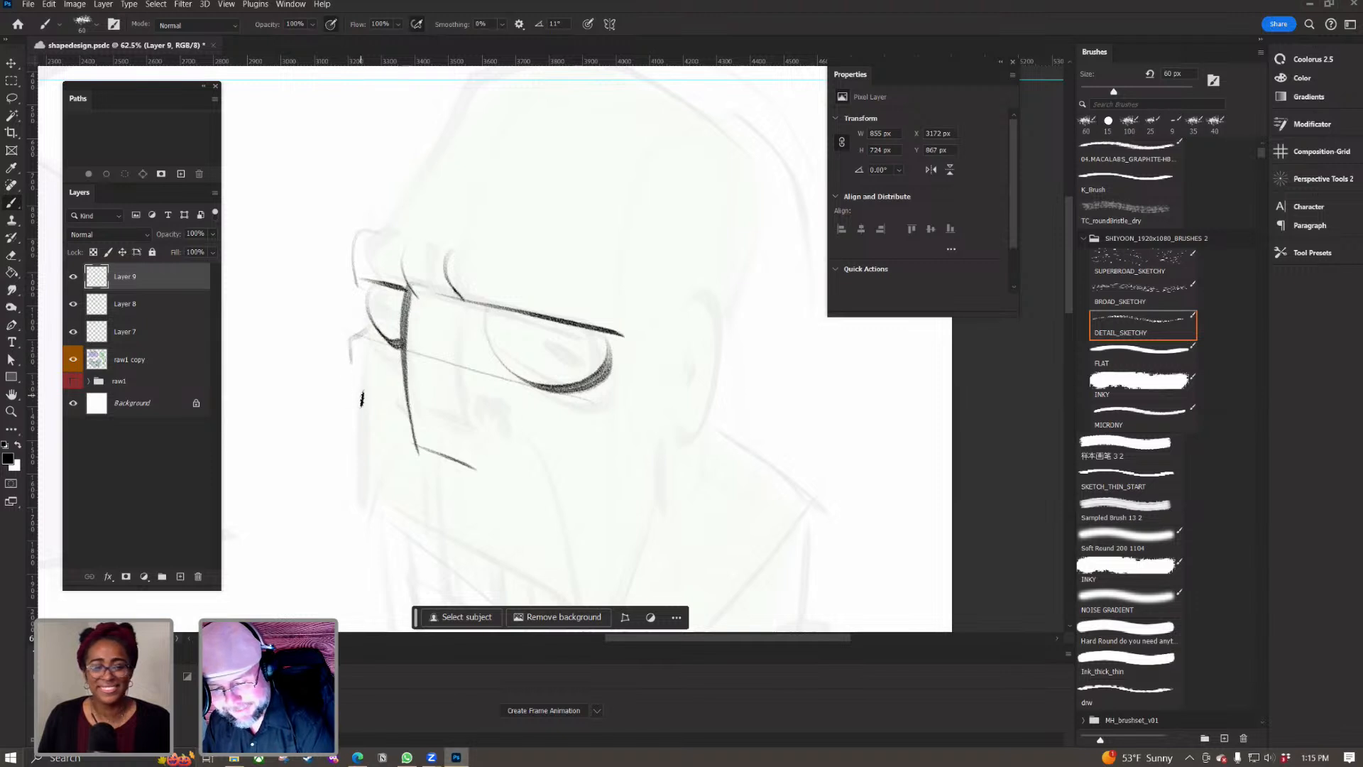
{"action": "mouse_move", "coordinate": [353, 373]}
{"action": "left_mouse_down"}
{"action": "mouse_move", "coordinate": [370, 259]}
{"action": "mouse_move", "coordinate": [384, 451]}
{"action": "left_mouse_up"}
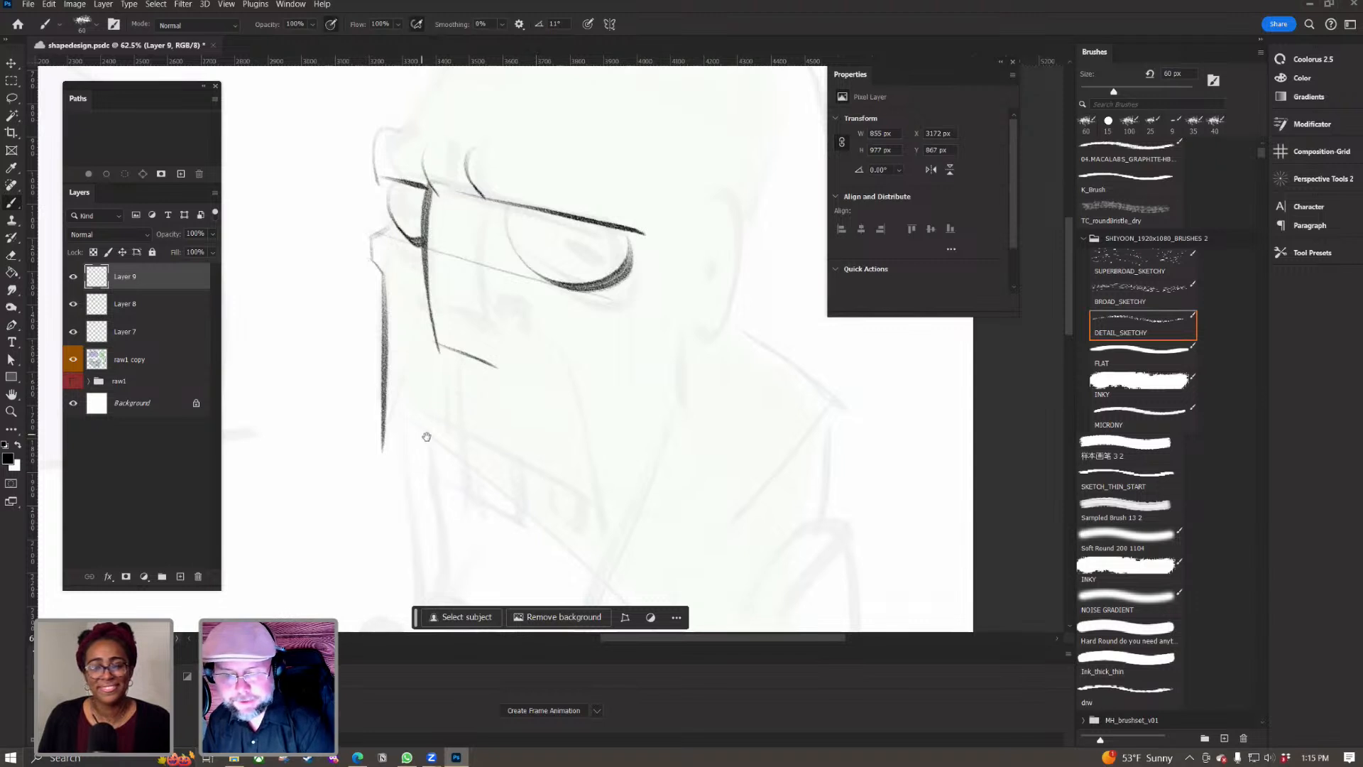
Step: Thicken and darken the slanted upper lid lines of both eyes
{"action": "scroll", "coordinate": [411, 462], "scroll_direction": "up", "scroll_amount": 2}
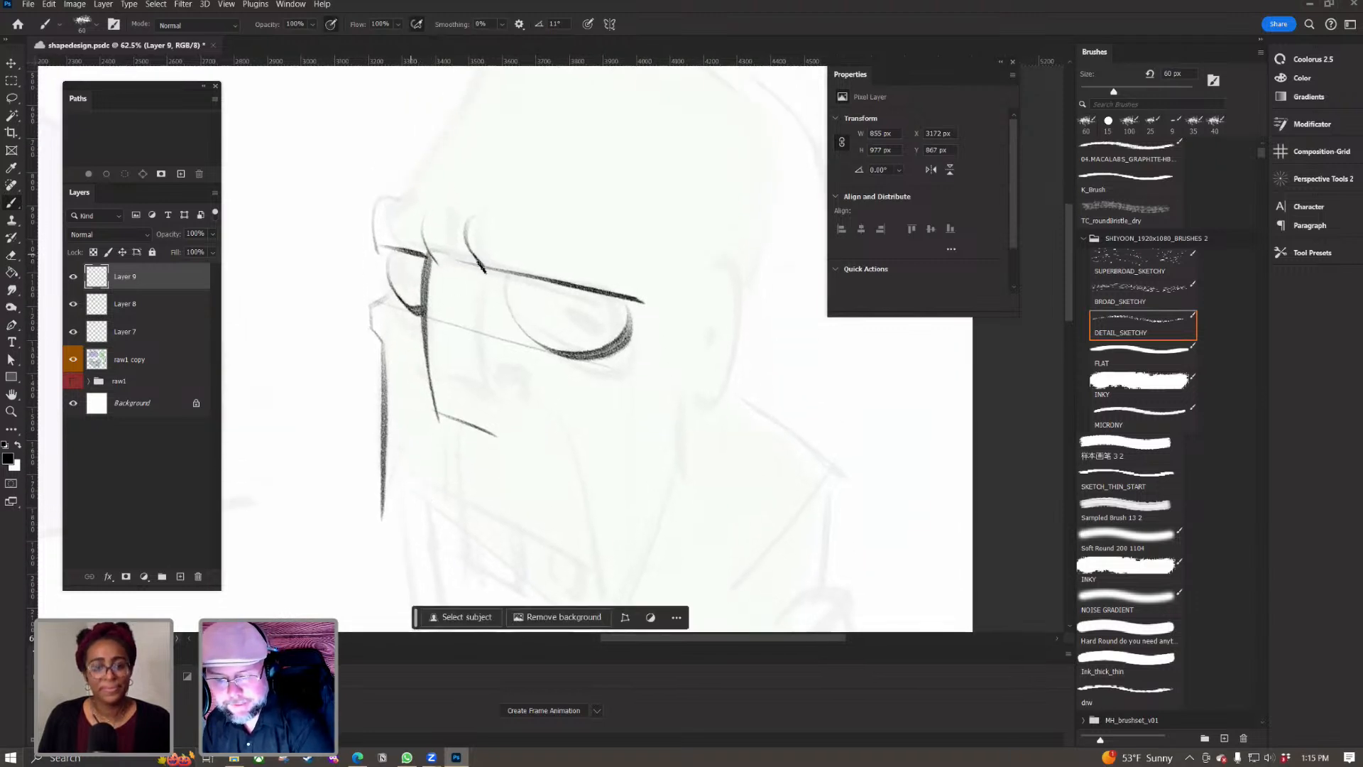
{"action": "left_click_drag", "start_coordinate": [424, 272], "coordinate": [411, 267]}
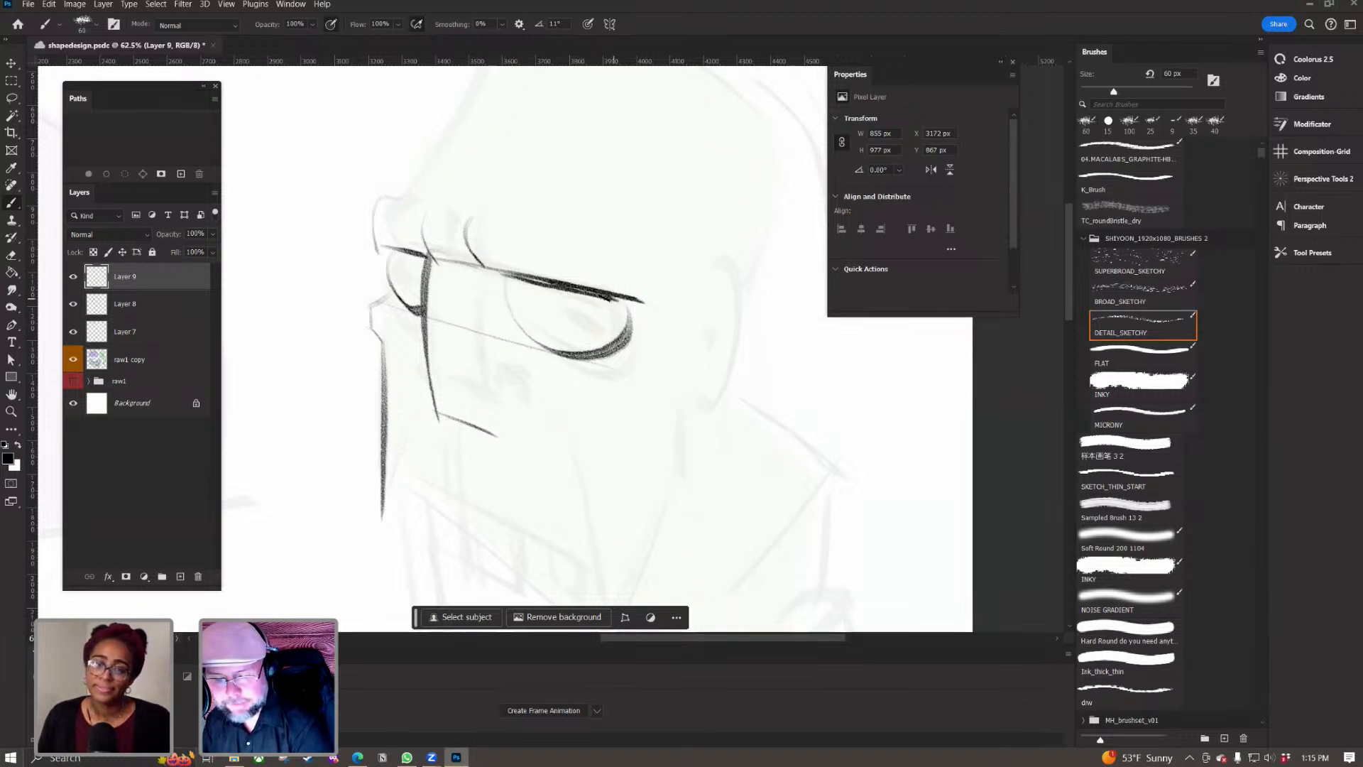
{"action": "left_click_drag", "start_coordinate": [387, 248], "coordinate": [428, 257]}
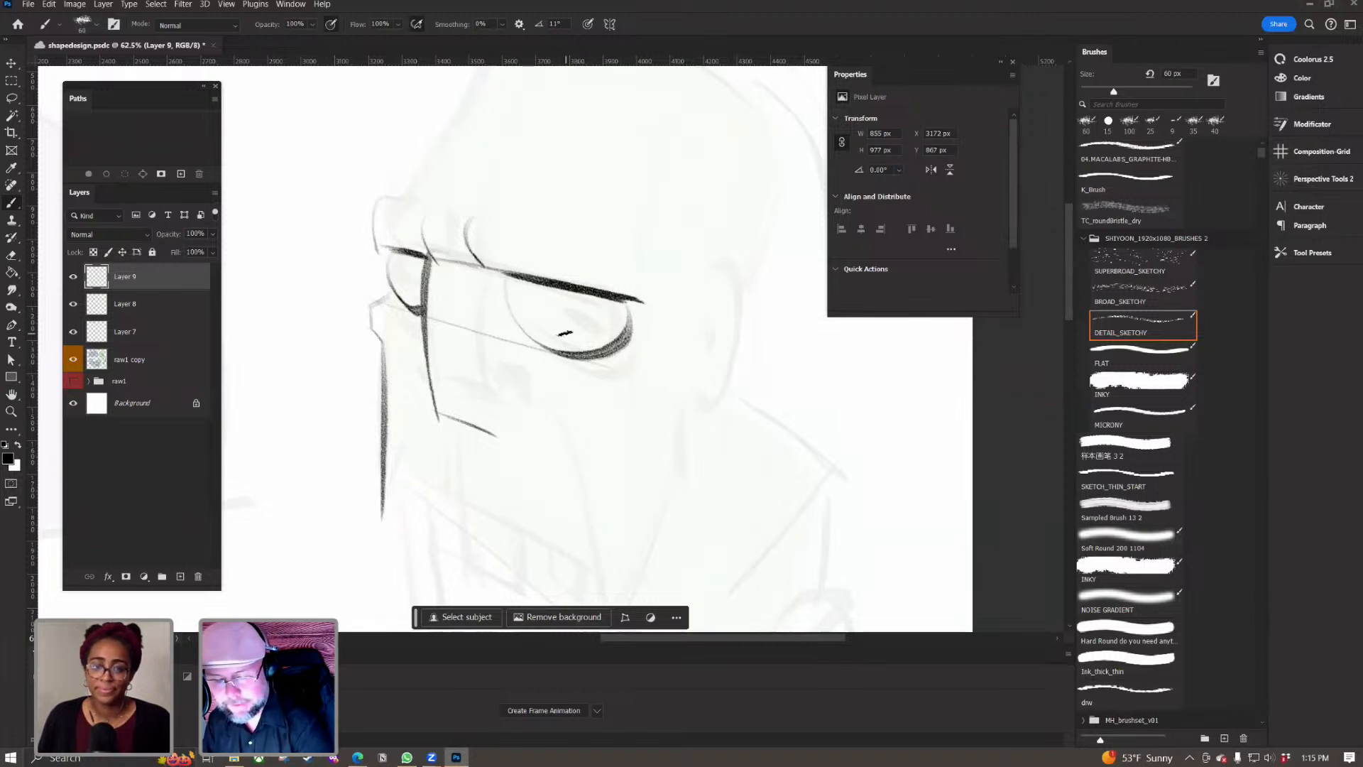
{"action": "mouse_move", "coordinate": [401, 510]}
{"action": "left_mouse_down"}
{"action": "mouse_move", "coordinate": [340, 517]}
{"action": "mouse_move", "coordinate": [338, 541]}
{"action": "mouse_move", "coordinate": [386, 529]}
{"action": "left_mouse_up"}
{"action": "mouse_move", "coordinate": [398, 478]}
{"action": "left_mouse_down"}
{"action": "mouse_move", "coordinate": [407, 425]}
{"action": "mouse_move", "coordinate": [374, 435]}
{"action": "mouse_move", "coordinate": [389, 511]}
{"action": "left_mouse_up"}
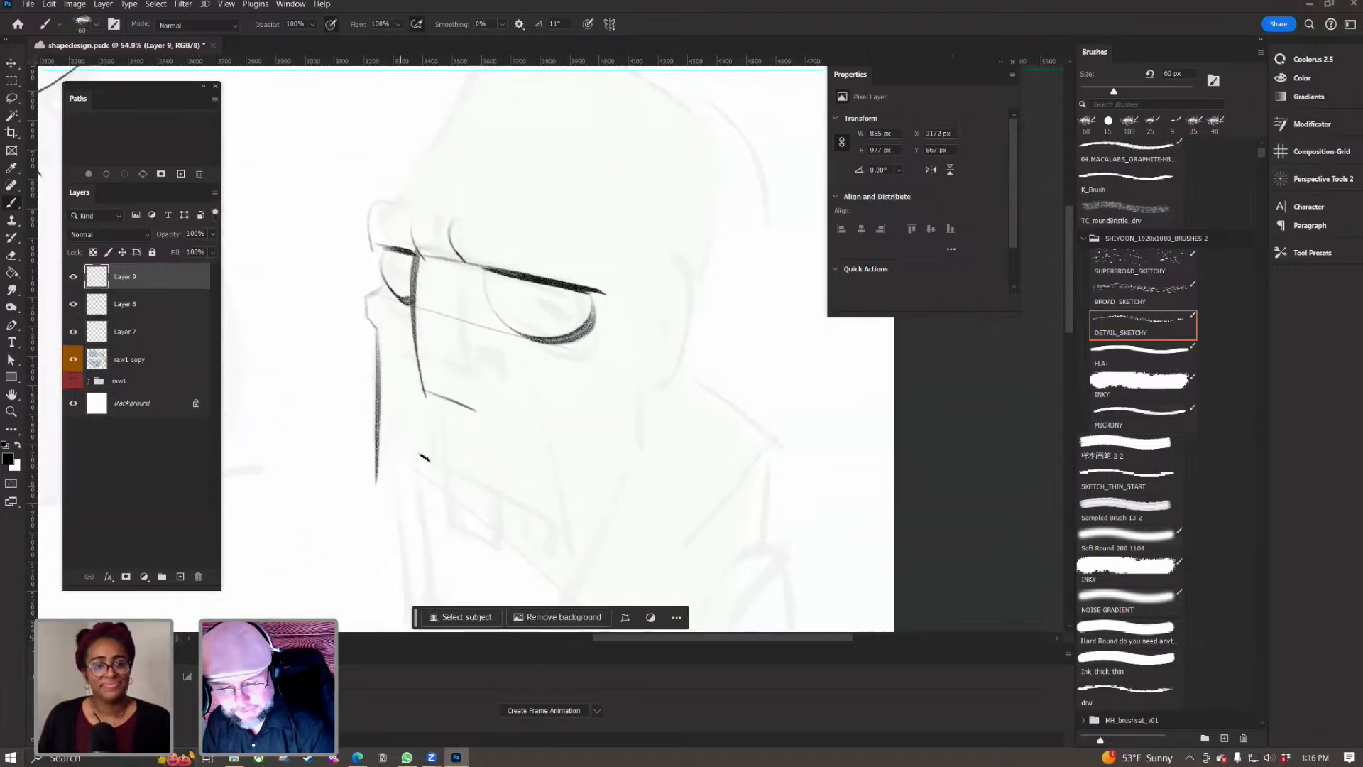
Step: Draw the short vertical line under the nose tip and the curved nostril with its surrounding wing
{"action": "left_click_drag", "start_coordinate": [439, 401], "coordinate": [436, 483]}
{"action": "key", "text": "ctrl+z"}
{"action": "left_click_drag", "start_coordinate": [437, 406], "coordinate": [438, 488]}
{"action": "key", "text": "ctrl+z"}
{"action": "left_click_drag", "start_coordinate": [436, 403], "coordinate": [433, 465]}
{"action": "mouse_move", "coordinate": [477, 406]}
{"action": "left_mouse_down"}
{"action": "mouse_move", "coordinate": [514, 390]}
{"action": "mouse_move", "coordinate": [501, 396]}
{"action": "left_mouse_up"}
Step: Draw the long cheek fold down from the nostril and the angled upper lip line across the mouth
{"action": "left_click_drag", "start_coordinate": [430, 522], "coordinate": [420, 394]}
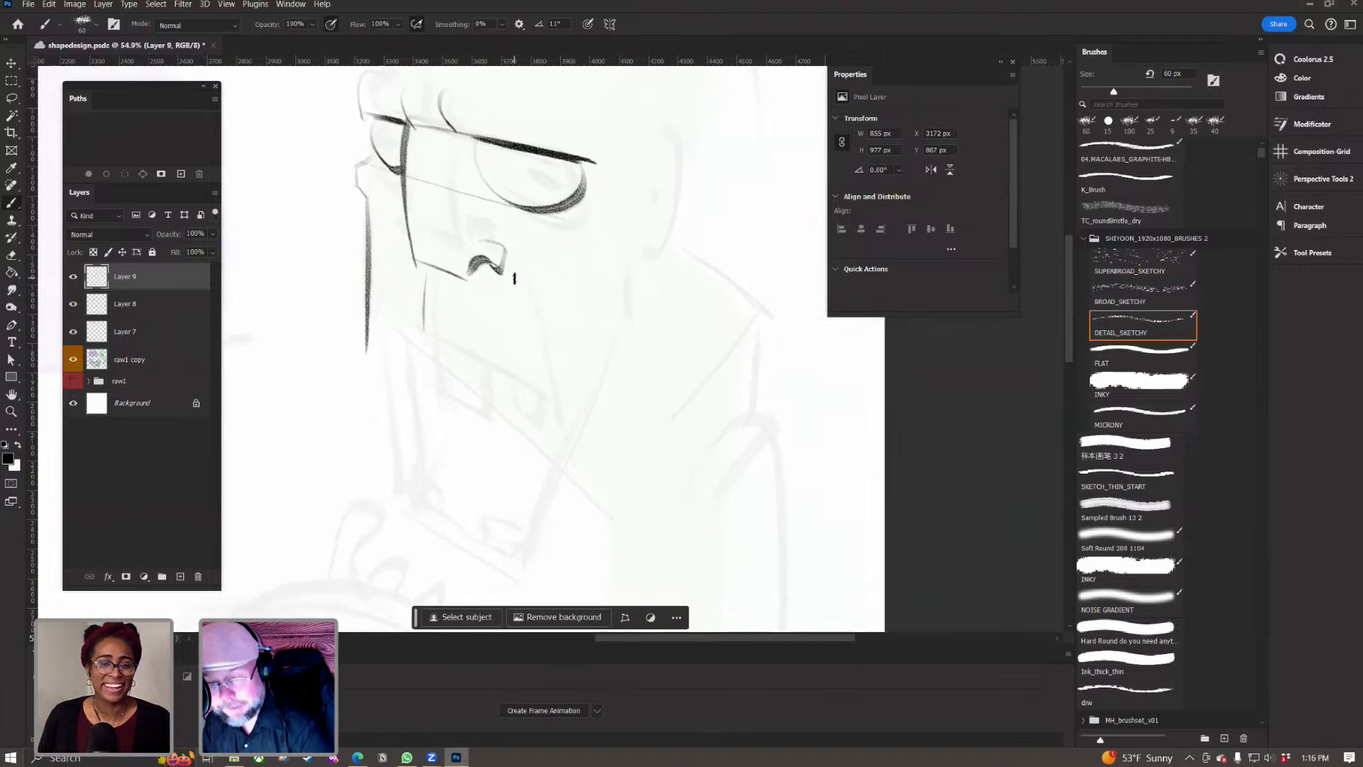
{"action": "left_click_drag", "start_coordinate": [508, 250], "coordinate": [560, 424]}
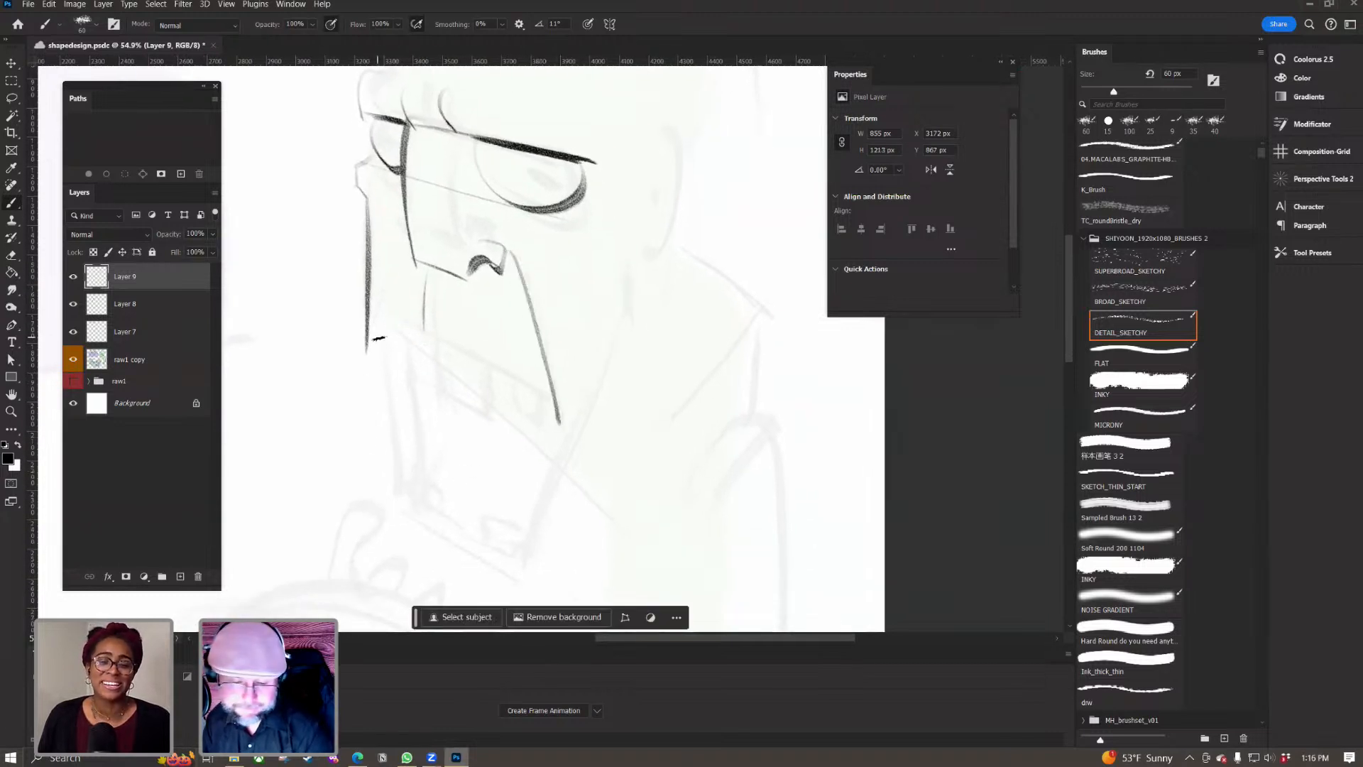
{"action": "mouse_move", "coordinate": [381, 344]}
{"action": "left_mouse_down"}
{"action": "mouse_move", "coordinate": [428, 372]}
{"action": "mouse_move", "coordinate": [550, 389]}
{"action": "left_mouse_up"}
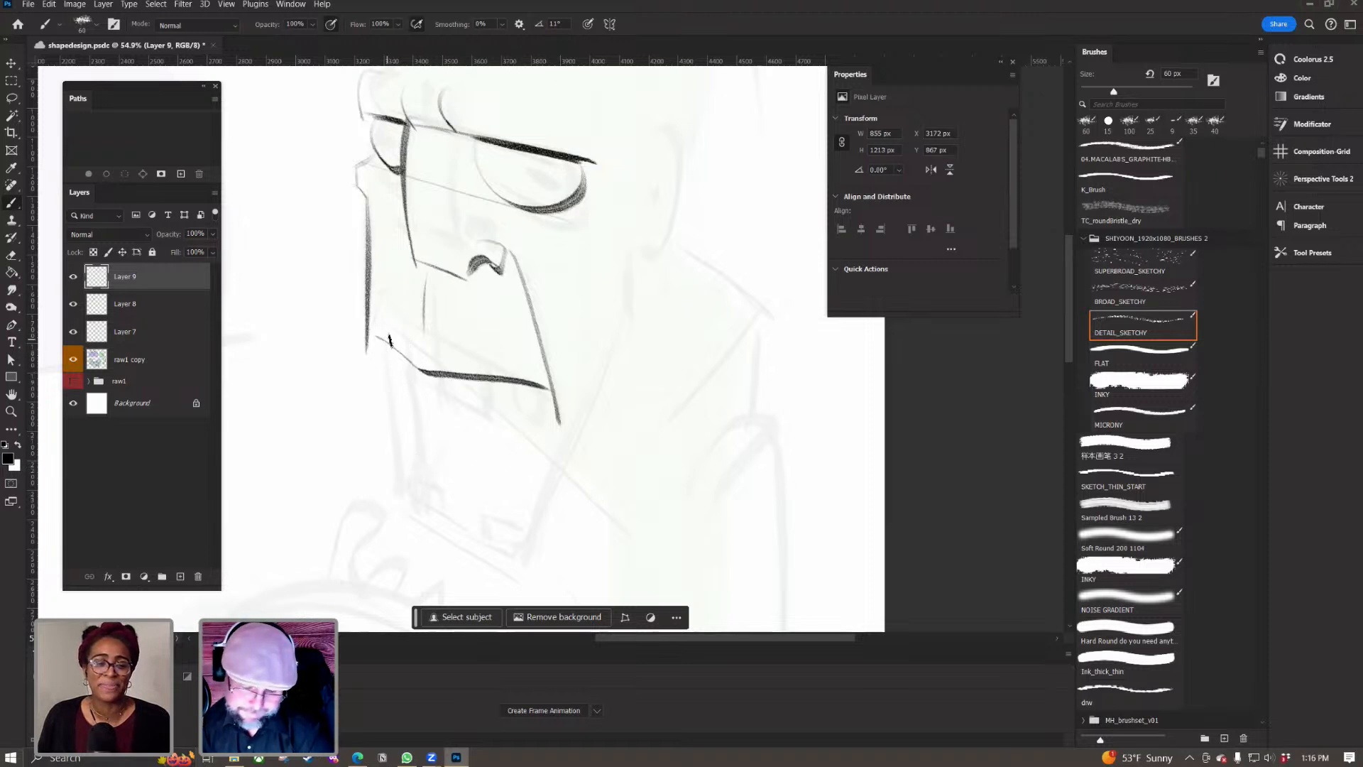
Step: Draw the first tooth below the far end of the upper lip with two sides and a slanted bottom edge
{"action": "left_click_drag", "start_coordinate": [383, 340], "coordinate": [382, 402]}
{"action": "key", "text": "ctrl+z"}
{"action": "mouse_move", "coordinate": [383, 338]}
{"action": "left_mouse_down"}
{"action": "mouse_move", "coordinate": [390, 416]}
{"action": "mouse_move", "coordinate": [419, 419]}
{"action": "left_mouse_up"}
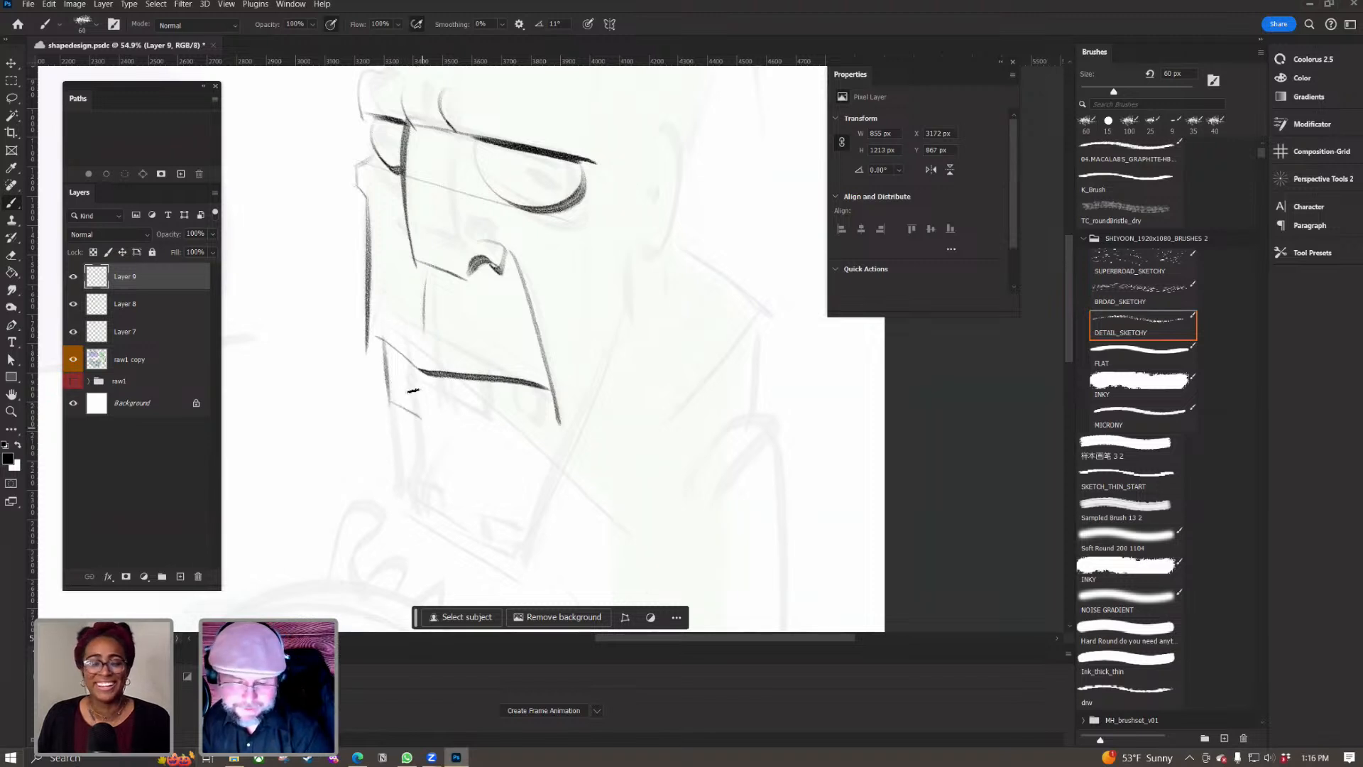
{"action": "left_click_drag", "start_coordinate": [412, 370], "coordinate": [419, 425]}
{"action": "key", "text": "ctrl+z"}
{"action": "left_click_drag", "start_coordinate": [413, 373], "coordinate": [421, 430]}
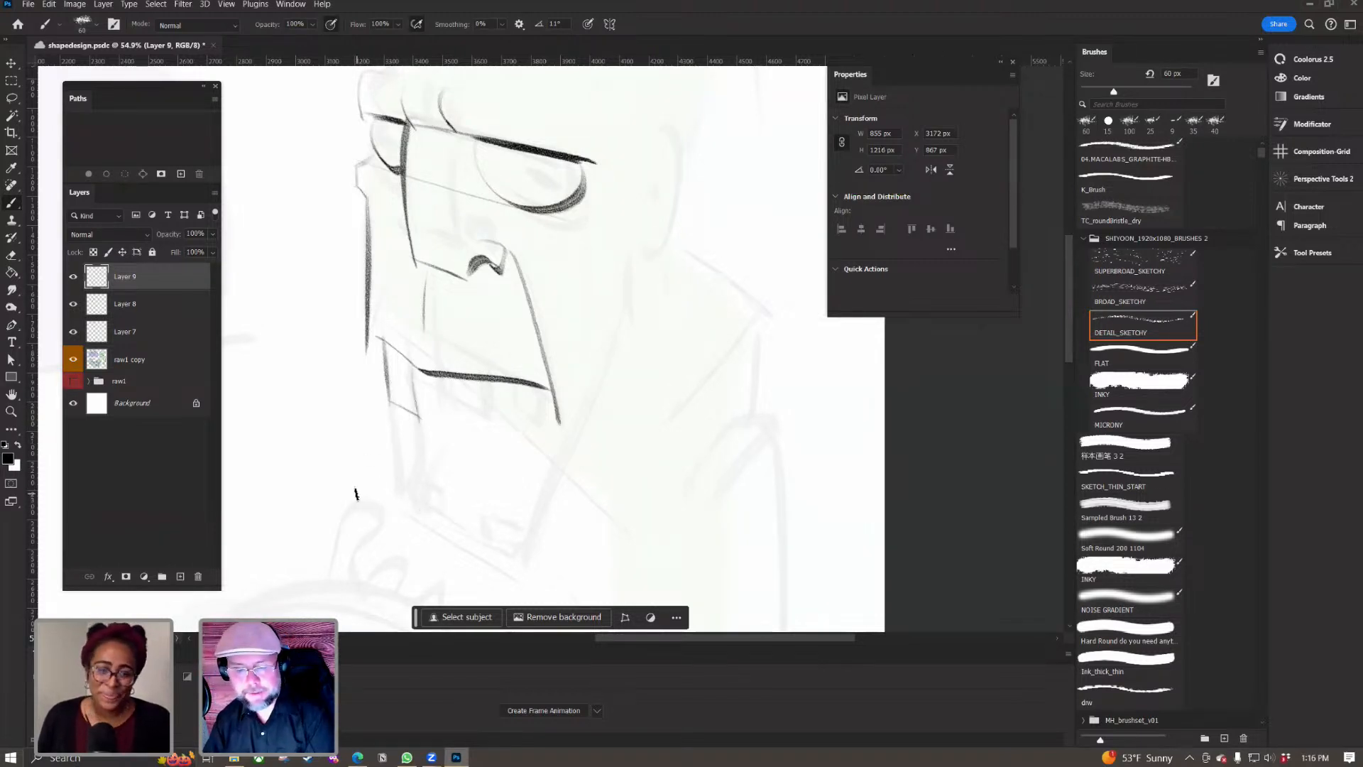
Step: Hide Layer 8, Layer 7 and the raw1 copy layer to view the green character's line art alone
{"action": "scroll", "coordinate": [358, 493], "scroll_direction": "down", "scroll_amount": 8}
{"action": "scroll", "coordinate": [358, 494], "scroll_direction": "up", "scroll_amount": 2}
{"action": "left_click_drag", "start_coordinate": [72, 334], "coordinate": [73, 304]}
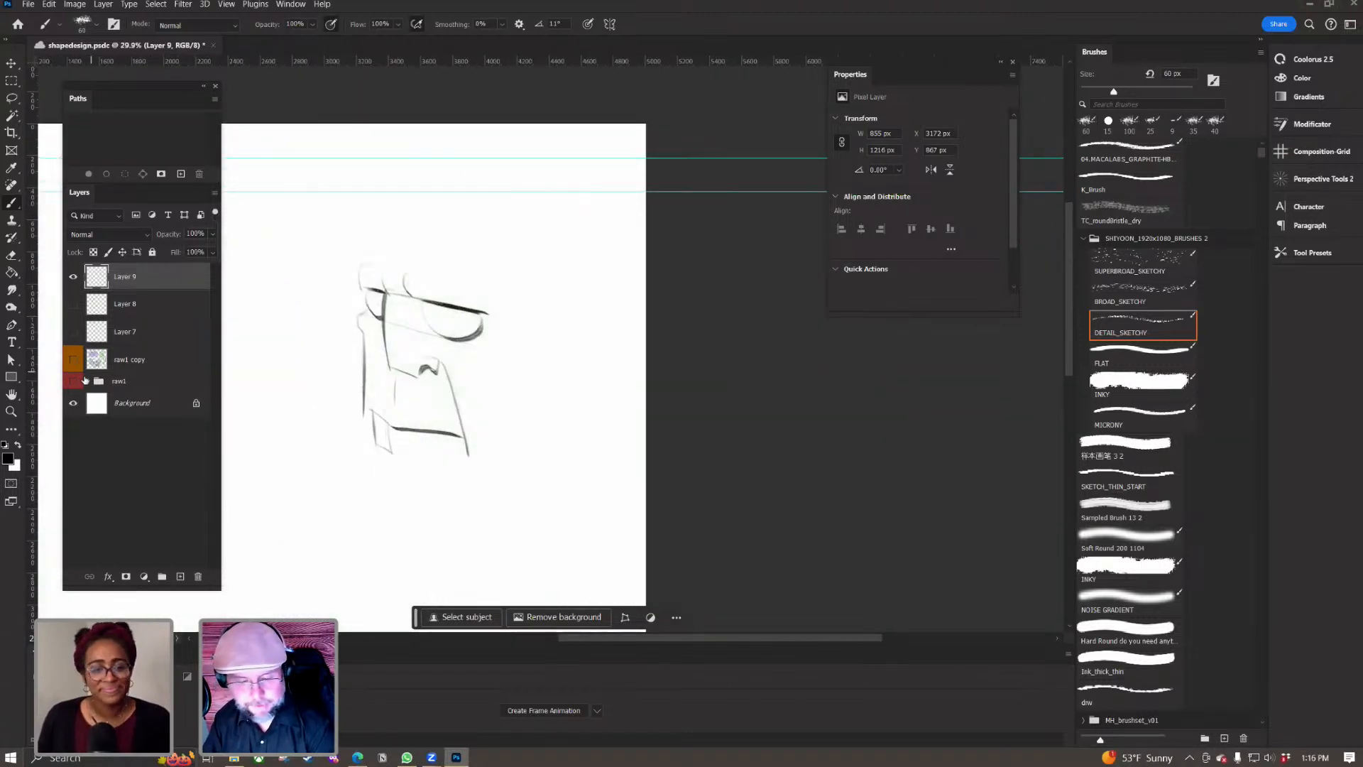
{"action": "scroll", "coordinate": [387, 474], "scroll_direction": "up", "scroll_amount": 4}
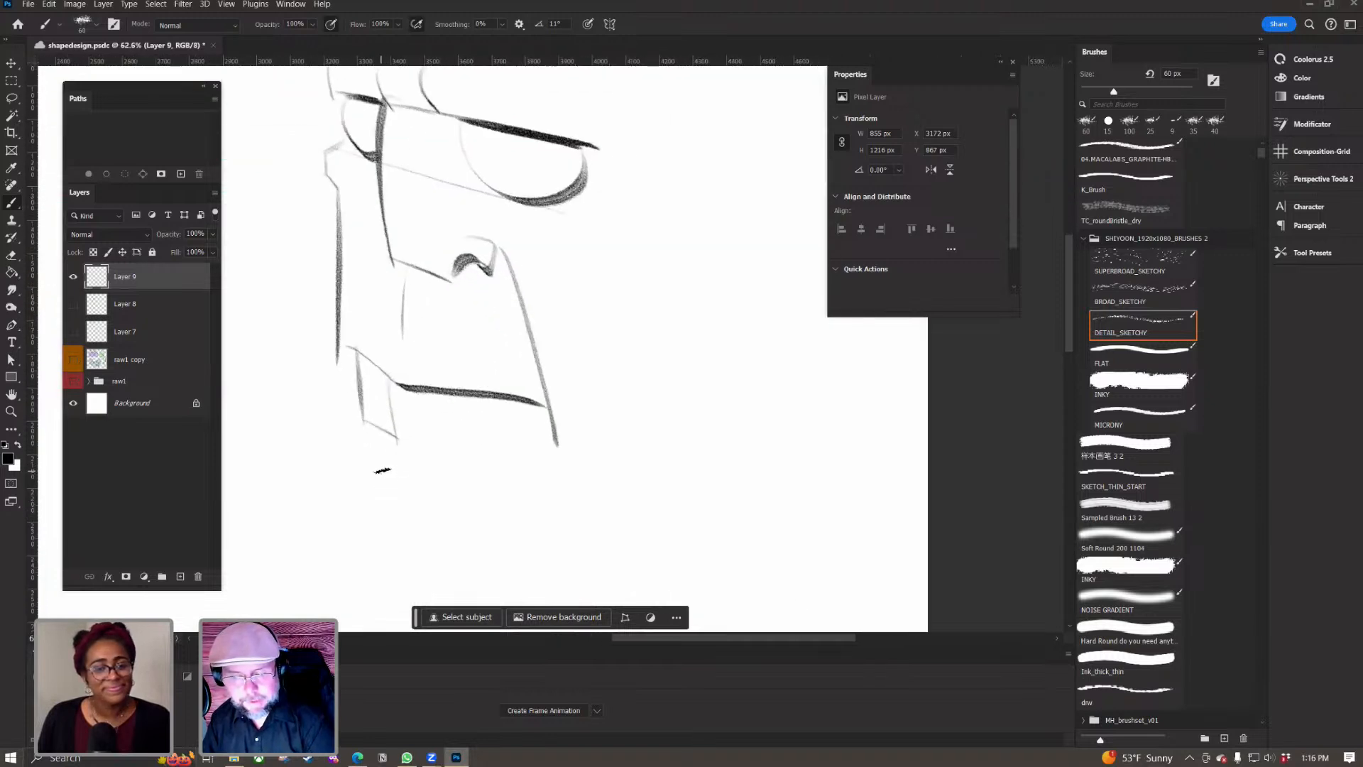
{"action": "left_click_drag", "start_coordinate": [381, 471], "coordinate": [465, 560]}
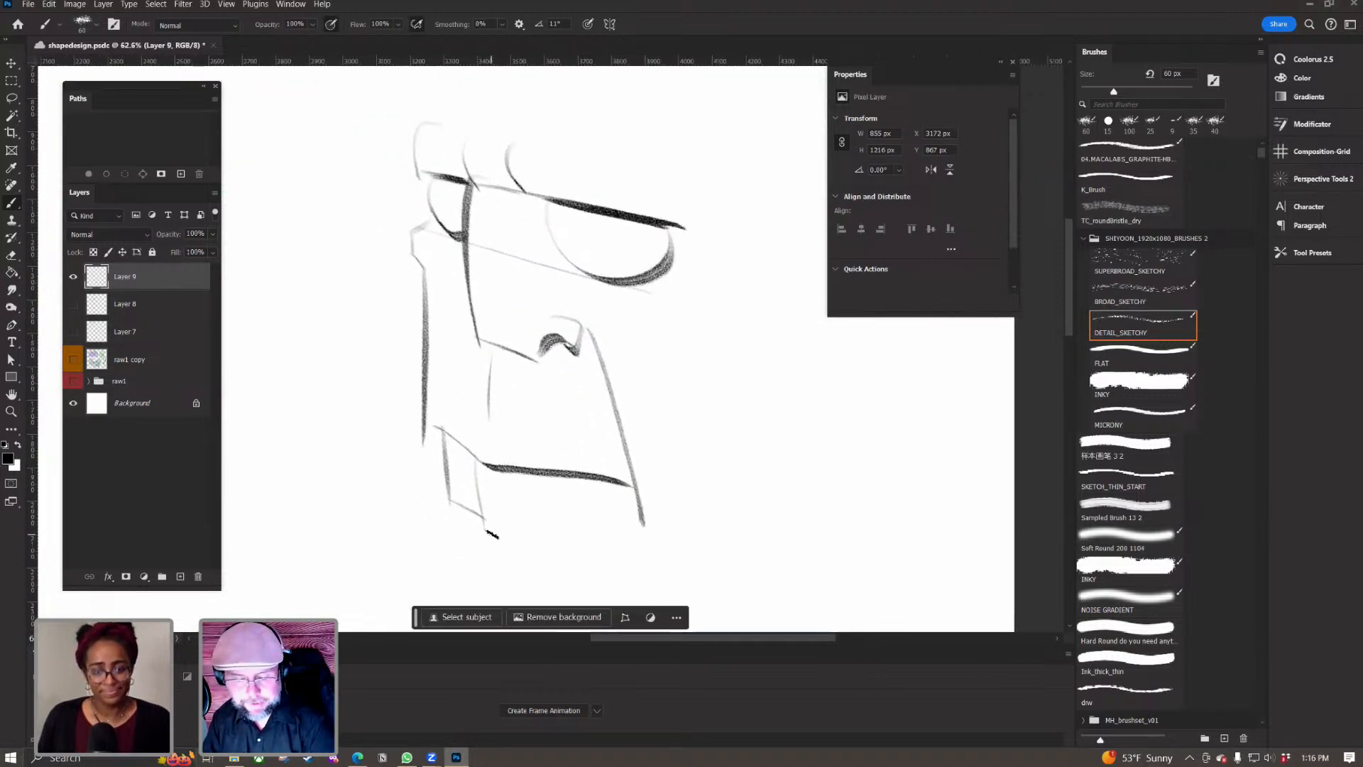
Step: Clean up the stray line ends around the first tooth with the eraser
{"action": "scroll", "coordinate": [454, 541], "scroll_direction": "up", "scroll_amount": 4}
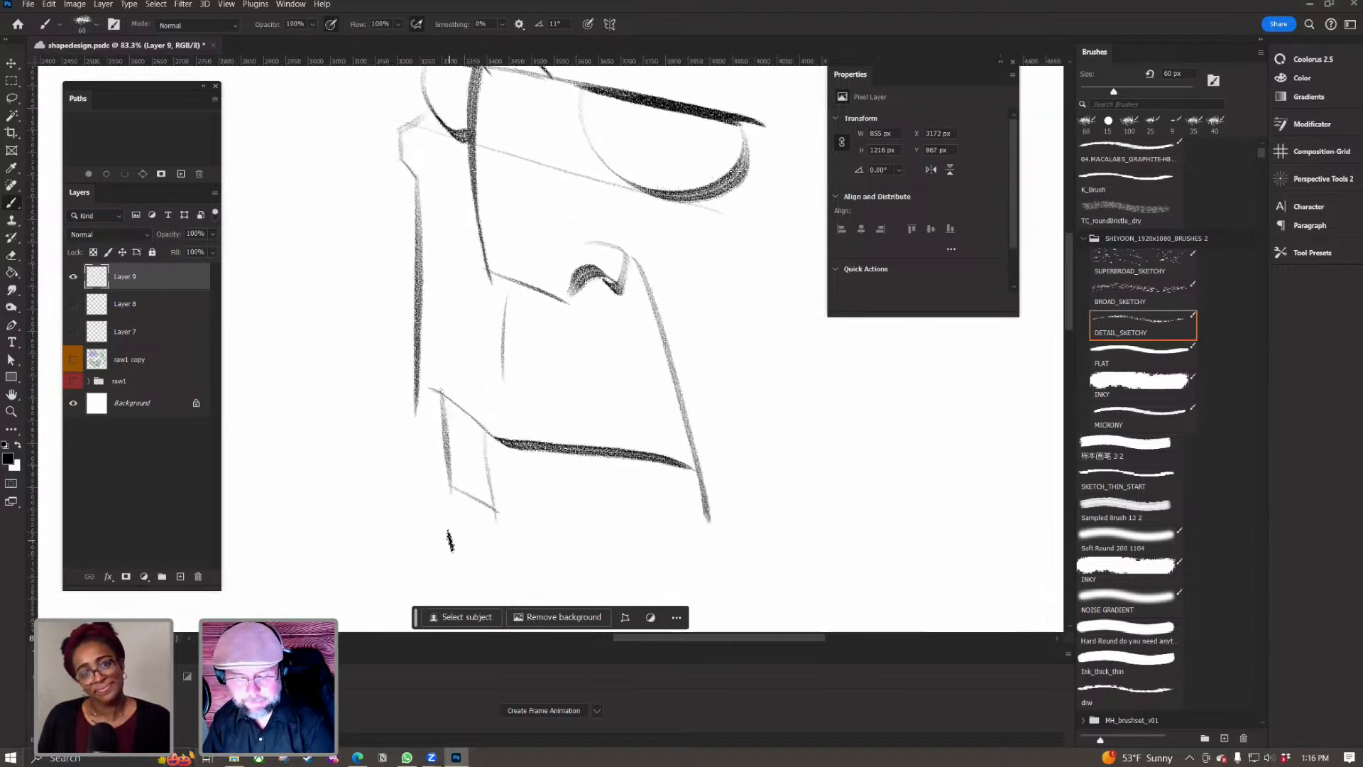
{"action": "key", "text": "e"}
{"action": "left_click_drag", "start_coordinate": [519, 501], "coordinate": [530, 498]}
{"action": "left_click_drag", "start_coordinate": [404, 548], "coordinate": [334, 541]}
{"action": "left_click_drag", "start_coordinate": [398, 474], "coordinate": [412, 474]}
{"action": "mouse_move", "coordinate": [370, 521]}
{"action": "left_mouse_down"}
{"action": "mouse_move", "coordinate": [320, 512]}
{"action": "mouse_move", "coordinate": [357, 533]}
{"action": "left_mouse_up"}
Step: Sketch a two-sided box diagram with dividing lines in the empty area beside the mouth
{"action": "key", "text": "b"}
{"action": "left_click_drag", "start_coordinate": [294, 405], "coordinate": [295, 522]}
{"action": "left_click_drag", "start_coordinate": [335, 404], "coordinate": [341, 517]}
{"action": "left_click_drag", "start_coordinate": [287, 406], "coordinate": [341, 418]}
{"action": "left_click_drag", "start_coordinate": [296, 518], "coordinate": [258, 501]}
{"action": "left_click_drag", "start_coordinate": [259, 398], "coordinate": [294, 410]}
{"action": "left_click_drag", "start_coordinate": [256, 403], "coordinate": [254, 517]}
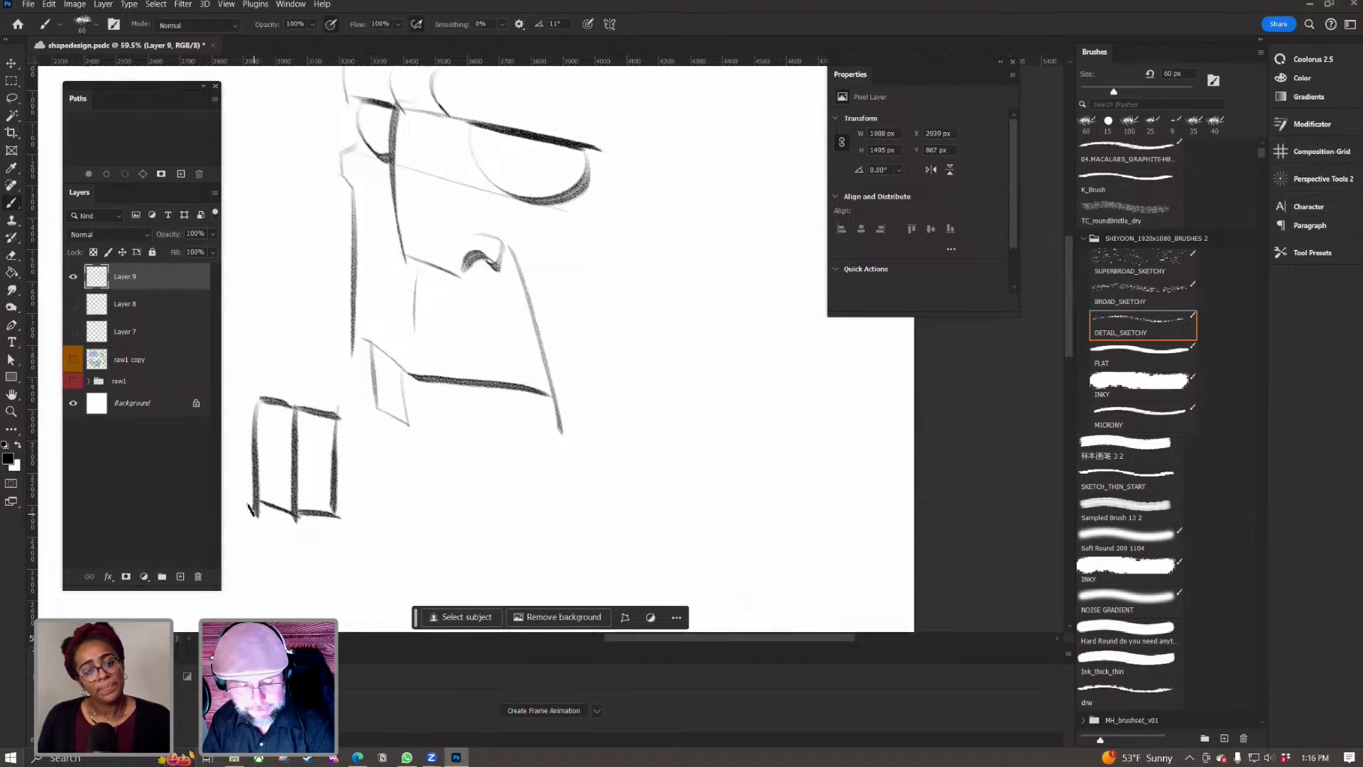
{"action": "left_click_drag", "start_coordinate": [256, 446], "coordinate": [291, 460]}
{"action": "left_click_drag", "start_coordinate": [272, 460], "coordinate": [273, 516]}
{"action": "left_click_drag", "start_coordinate": [316, 418], "coordinate": [316, 509]}
Step: Erase the first tooth's sharp lower corner and redraw it as a short bevelled edge
{"action": "scroll", "coordinate": [288, 487], "scroll_direction": "up", "scroll_amount": 4}
{"action": "key", "text": "e"}
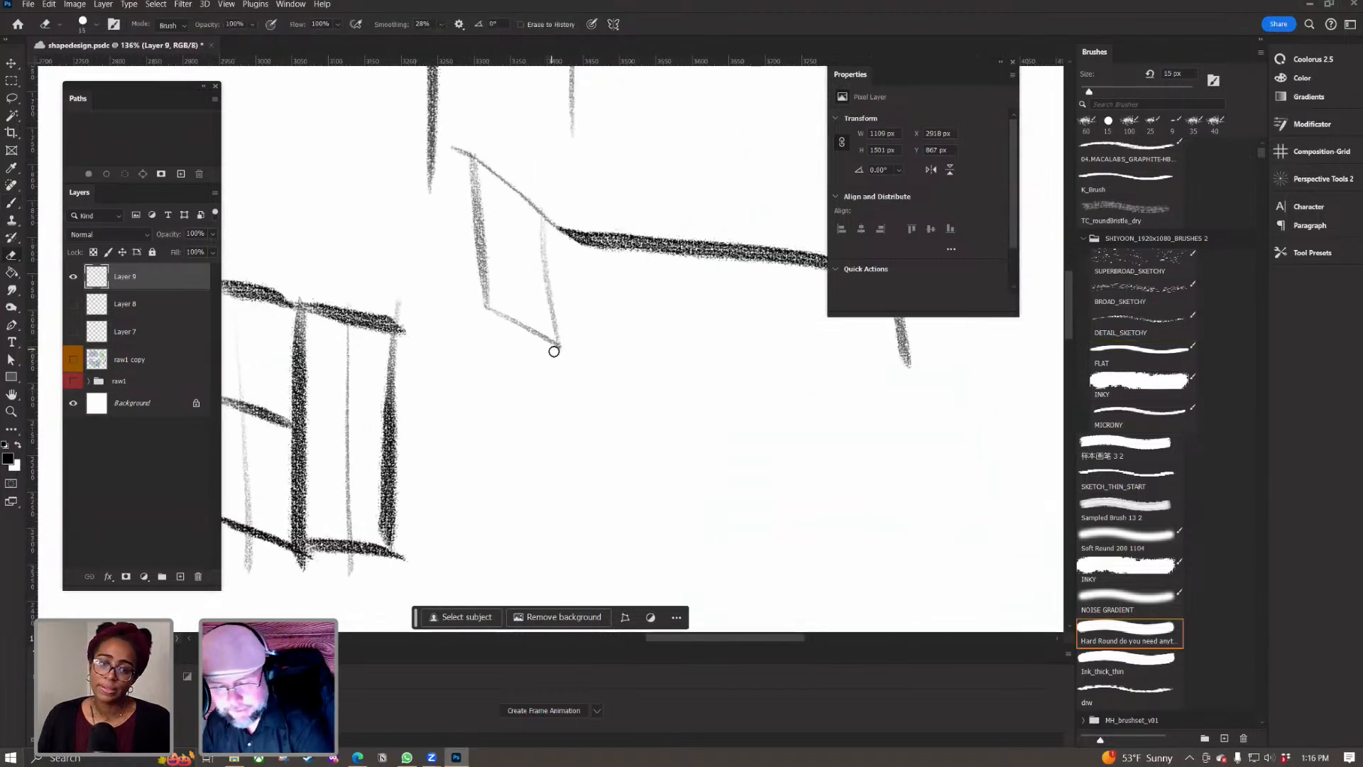
{"action": "key", "text": "b"}
{"action": "key", "text": "e"}
{"action": "mouse_move", "coordinate": [568, 341]}
{"action": "left_mouse_down"}
{"action": "mouse_move", "coordinate": [545, 354]}
{"action": "mouse_move", "coordinate": [561, 314]}
{"action": "left_mouse_up"}
{"action": "key", "text": "b"}
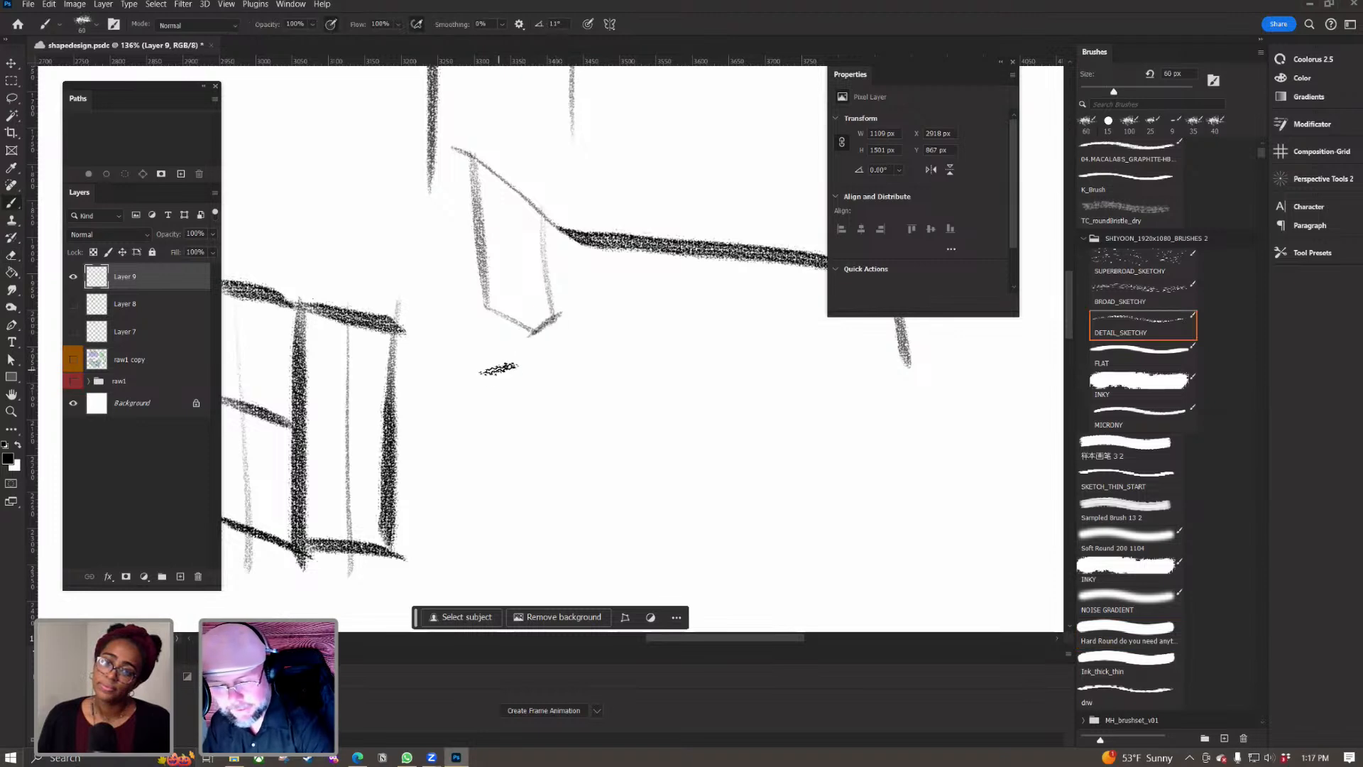
Step: Circle the box diagram's lower corner and draw a faint vertical plane line inside the first tooth
{"action": "left_click_drag", "start_coordinate": [361, 587], "coordinate": [375, 505]}
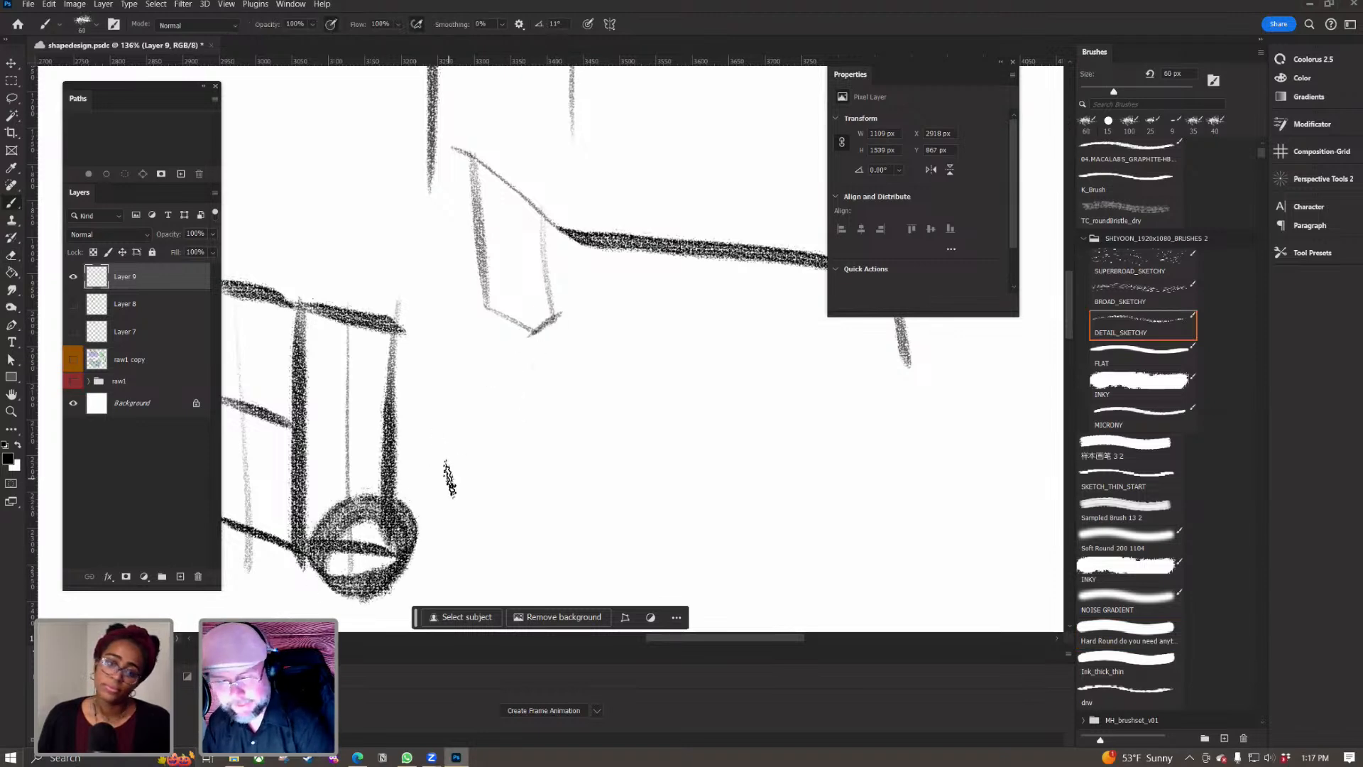
{"action": "scroll", "coordinate": [396, 495], "scroll_direction": "down", "scroll_amount": 10}
{"action": "scroll", "coordinate": [396, 495], "scroll_direction": "up", "scroll_amount": 6}
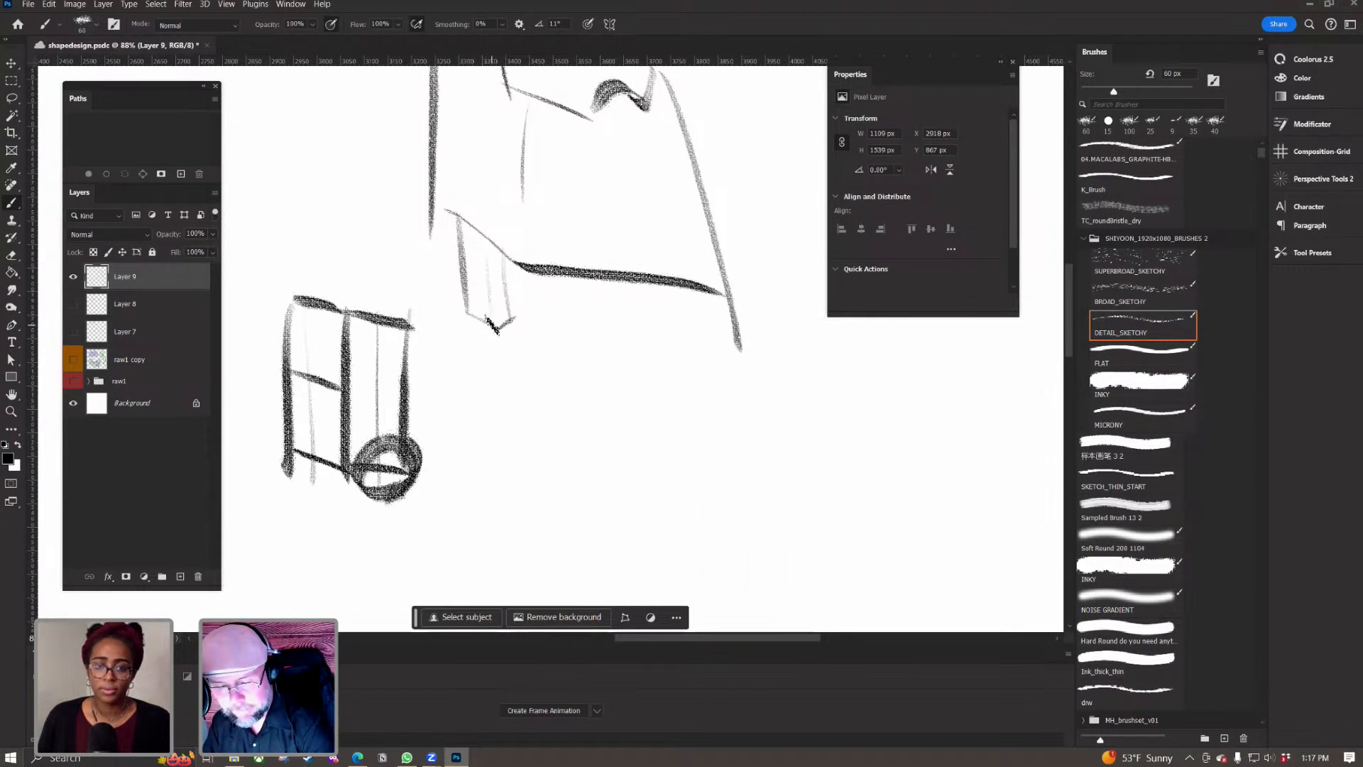
{"action": "scroll", "coordinate": [373, 571], "scroll_direction": "down", "scroll_amount": 2}
Step: Erase the box diagram and its circle beside the mouth with a larger eraser
{"action": "key", "text": "e"}
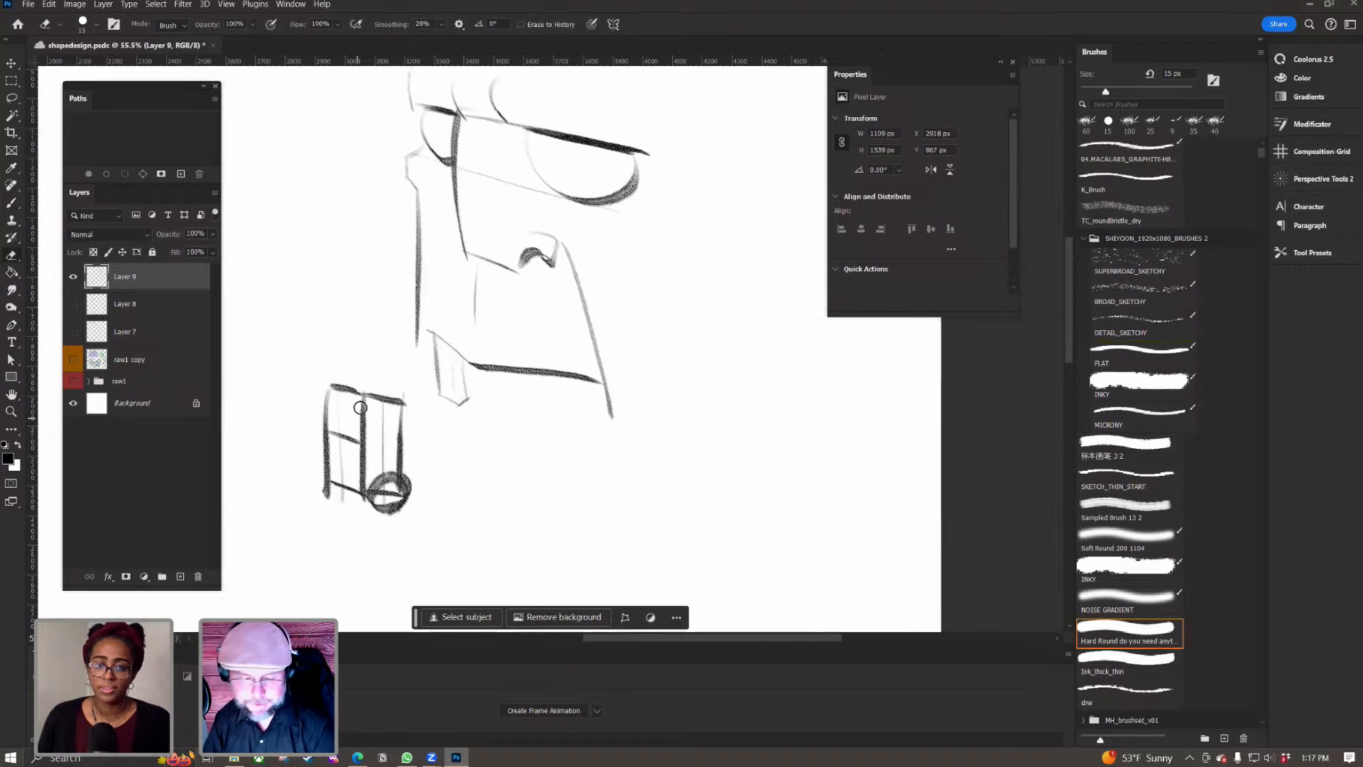
{"action": "mouse_move", "coordinate": [362, 395]}
{"action": "left_mouse_down"}
{"action": "mouse_move", "coordinate": [395, 450]}
{"action": "mouse_move", "coordinate": [383, 477]}
{"action": "mouse_move", "coordinate": [298, 481]}
{"action": "mouse_move", "coordinate": [392, 456]}
{"action": "mouse_move", "coordinate": [334, 426]}
{"action": "mouse_move", "coordinate": [310, 438]}
{"action": "left_mouse_up"}
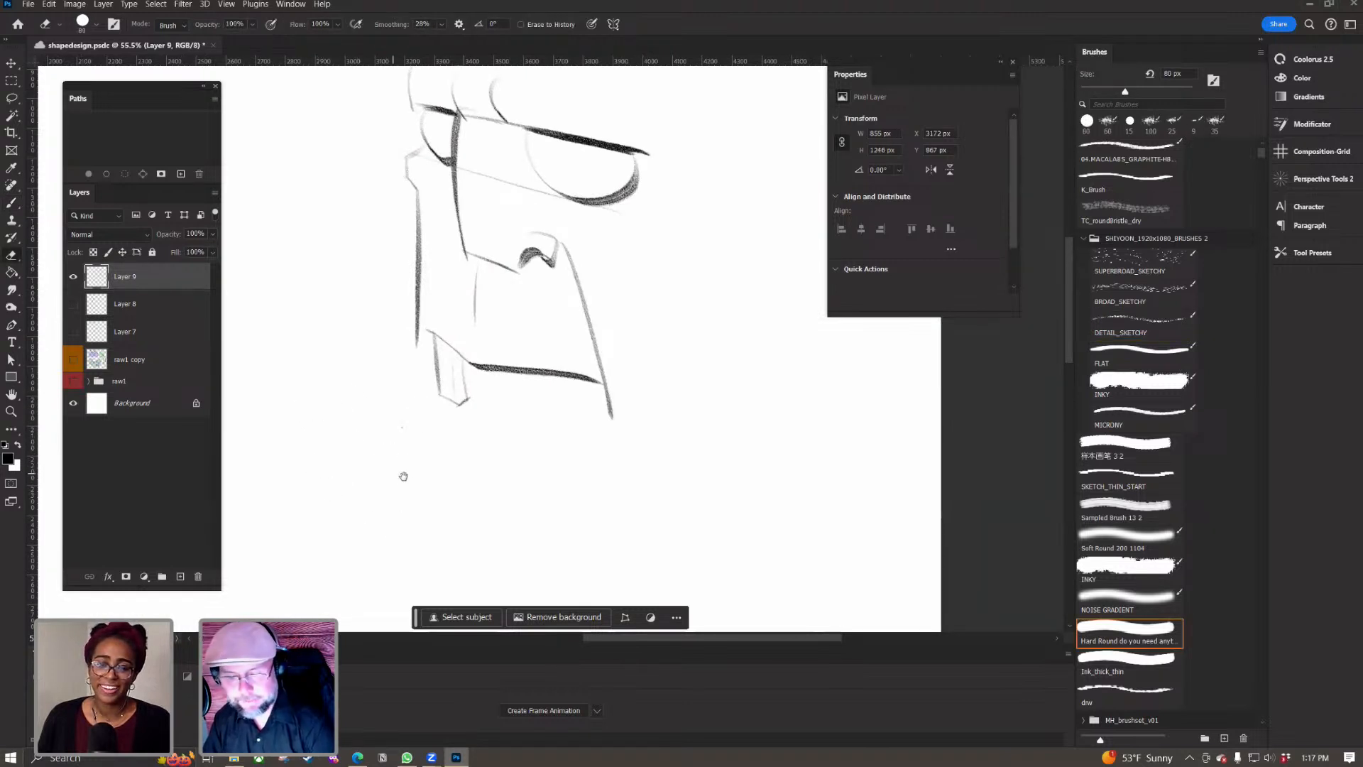
{"action": "left_click_drag", "start_coordinate": [421, 446], "coordinate": [408, 516]}
Step: Draw a second tooth under the upper lip near the cheek fold, with light sides and a slanted bottom edge
{"action": "scroll", "coordinate": [447, 490], "scroll_direction": "up", "scroll_amount": 2}
{"action": "key", "text": "b"}
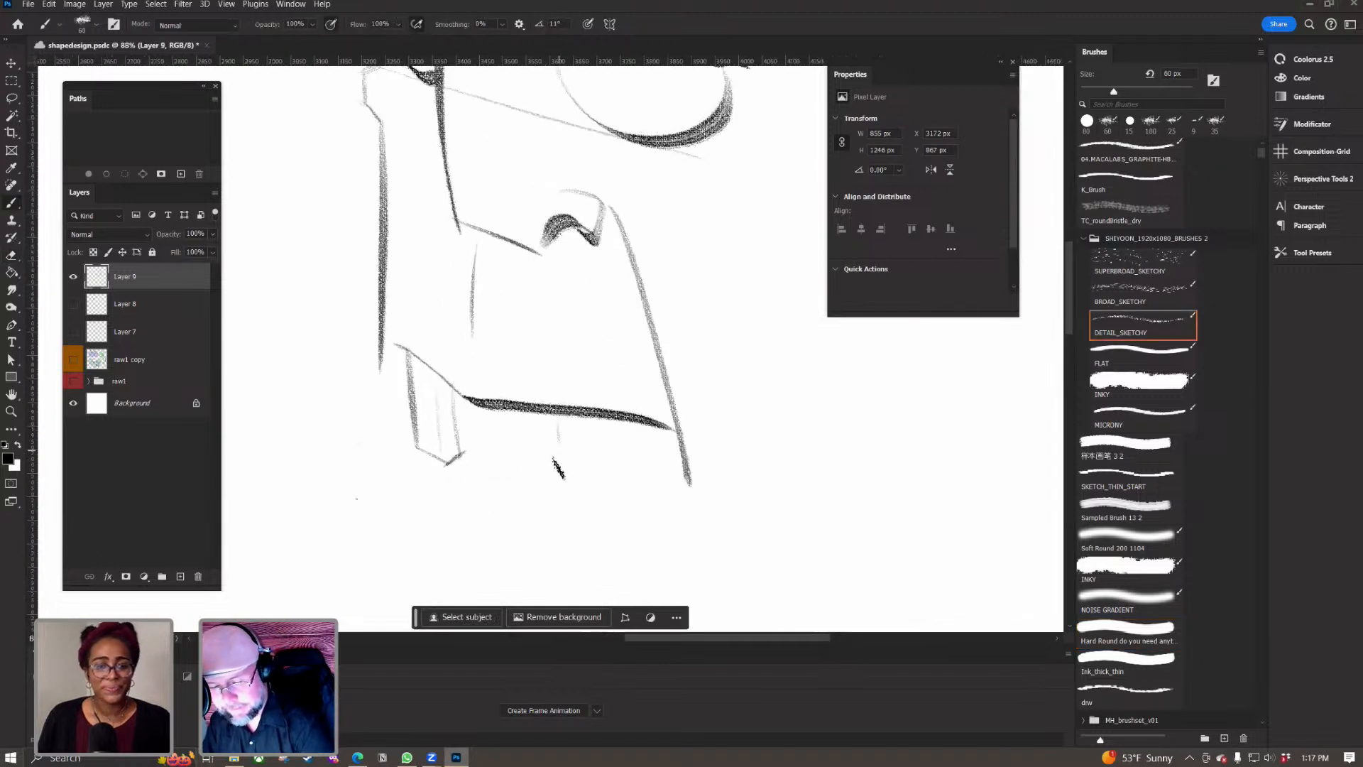
{"action": "left_click_drag", "start_coordinate": [565, 416], "coordinate": [562, 468]}
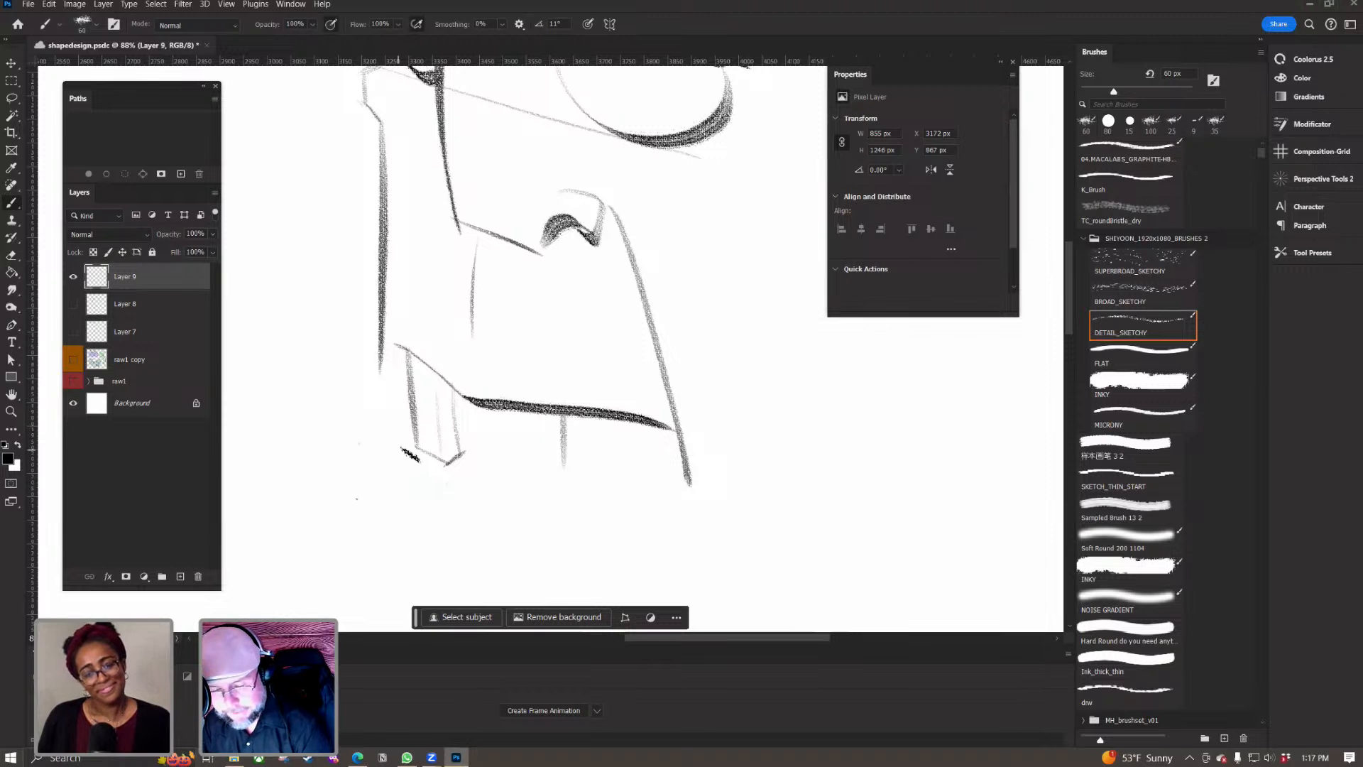
{"action": "left_click_drag", "start_coordinate": [523, 472], "coordinate": [616, 510]}
{"action": "left_click_drag", "start_coordinate": [609, 426], "coordinate": [624, 516]}
Step: Trim the overshooting lines at the second tooth's bottom edge with the eraser and switch back to the brush
{"action": "key", "text": "e"}
{"action": "key", "text": "b"}
{"action": "key", "text": "e"}
{"action": "left_click_drag", "start_coordinate": [537, 480], "coordinate": [541, 496]}
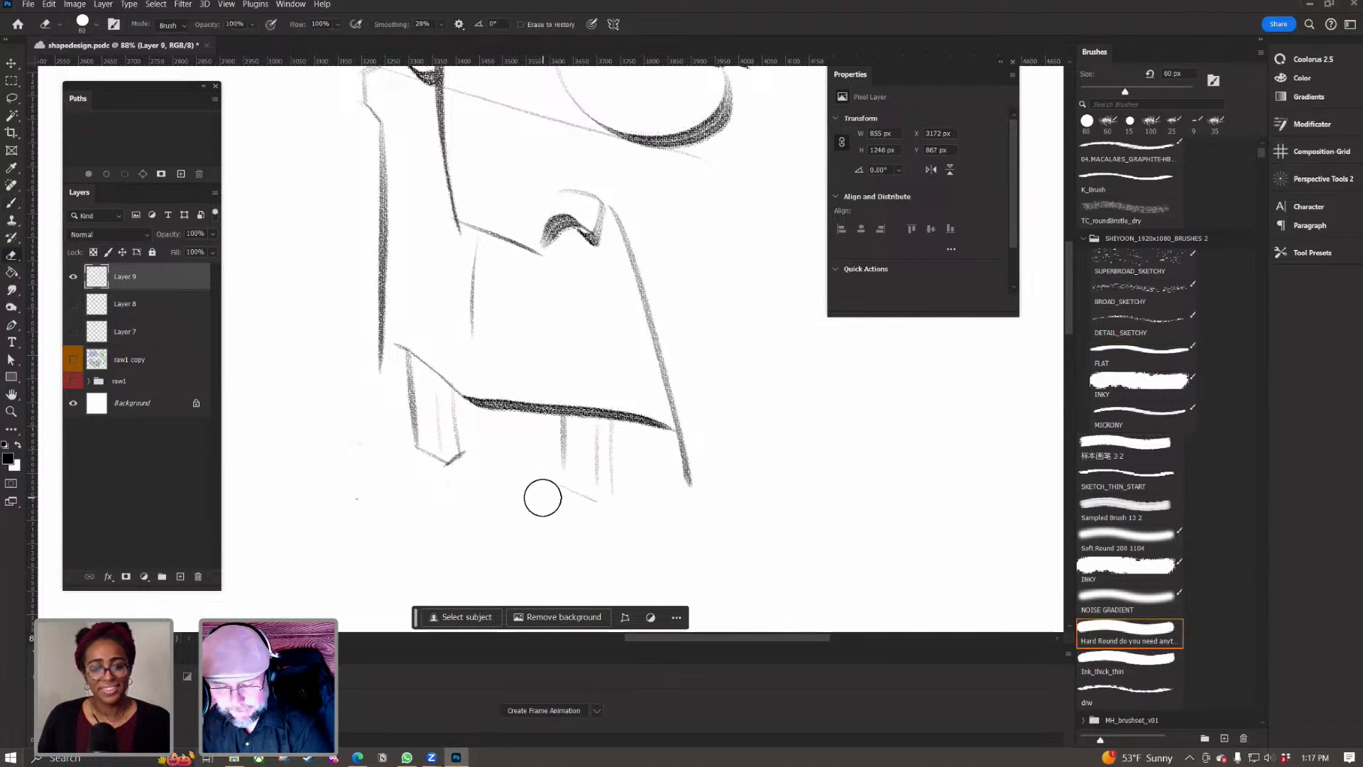
{"action": "key", "text": "b"}
{"action": "scroll", "coordinate": [551, 511], "scroll_direction": "down", "scroll_amount": 5}
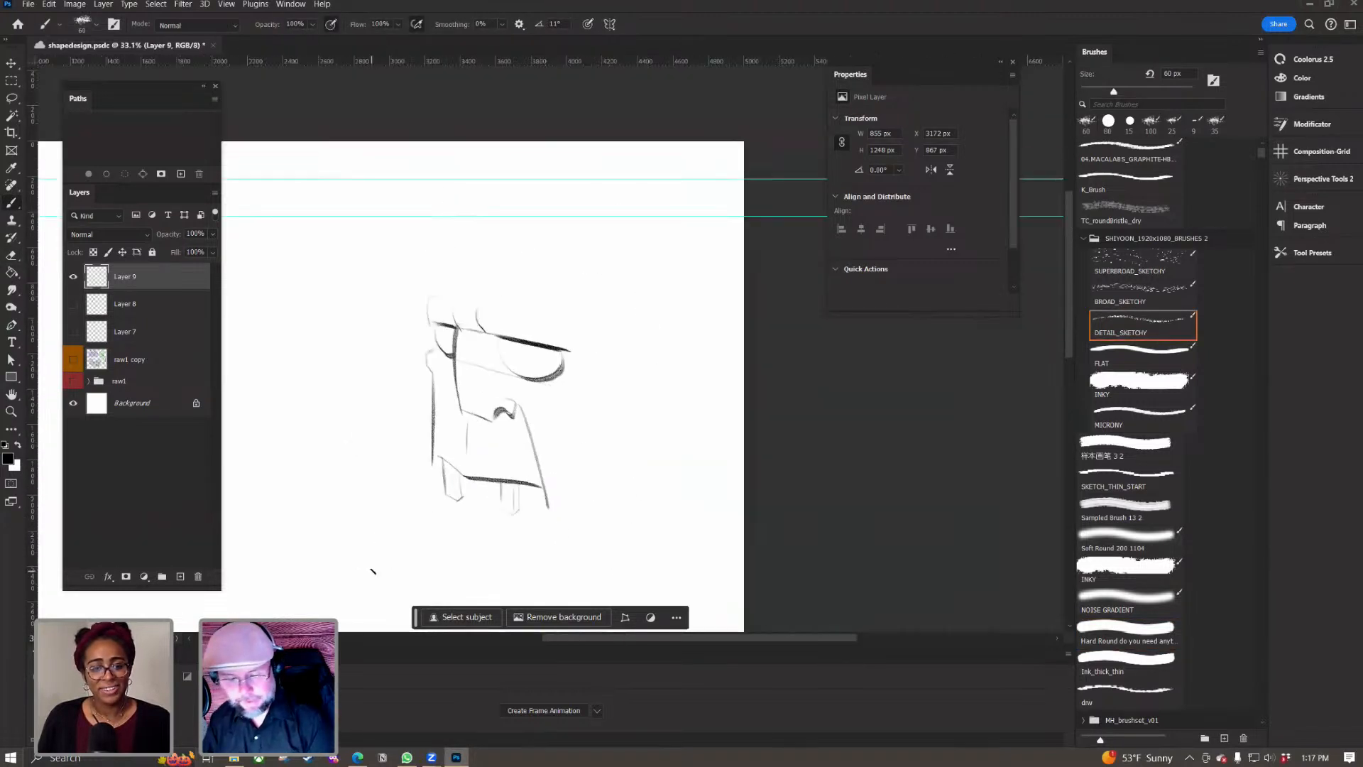
Step: Paint a large M in yellow #d0d713 beside the face with a 200 px brush and undo it
{"action": "scroll", "coordinate": [382, 570], "scroll_direction": "up", "scroll_amount": 2}
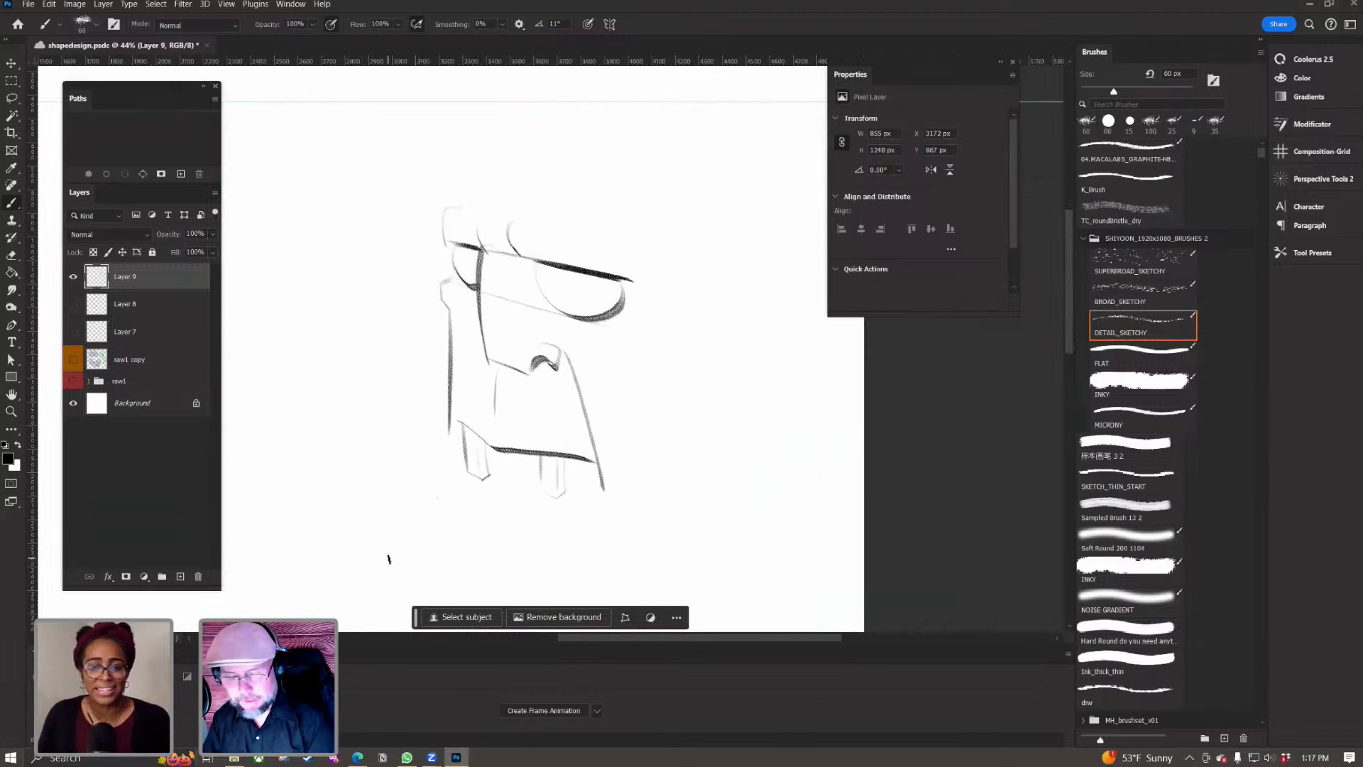
{"action": "left_click_drag", "start_coordinate": [382, 539], "coordinate": [508, 477]}
{"action": "left_click", "coordinate": [8, 459]}
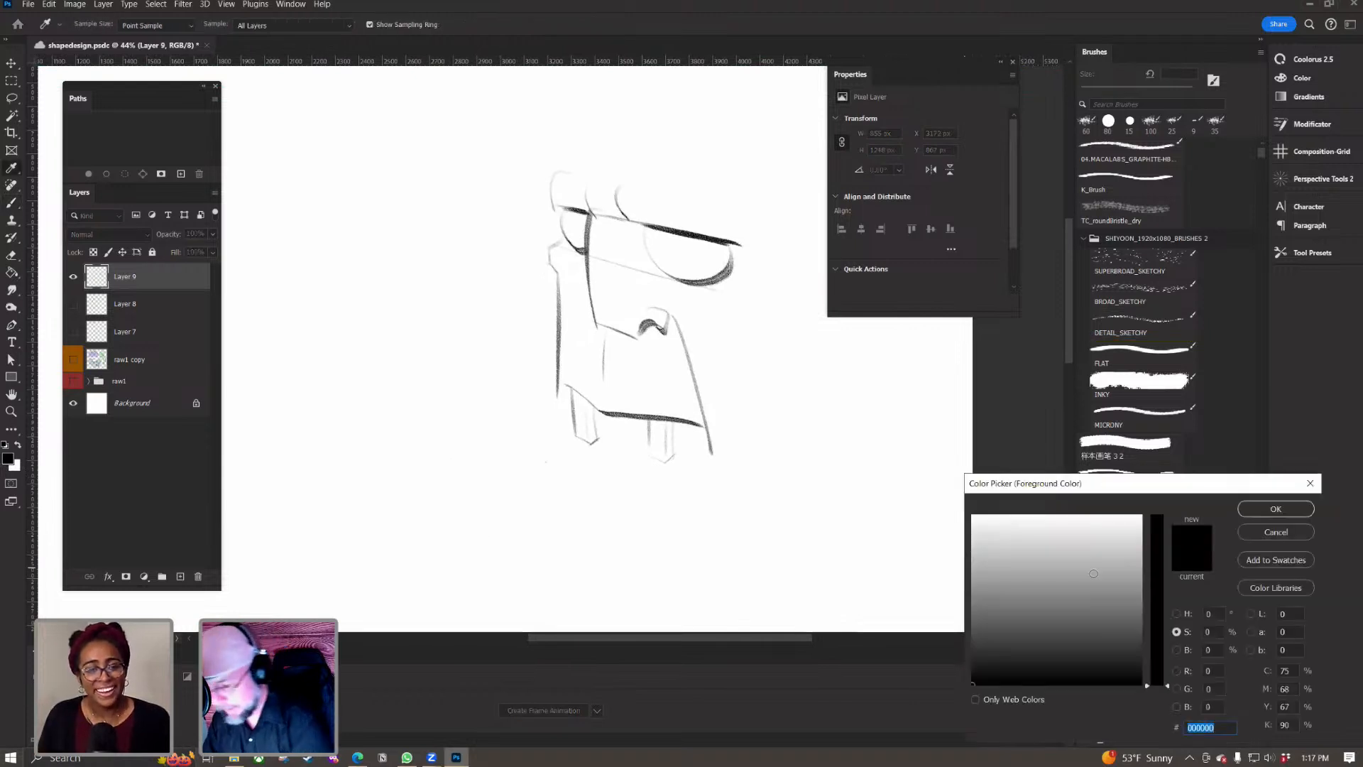
{"action": "left_click", "coordinate": [1002, 542]}
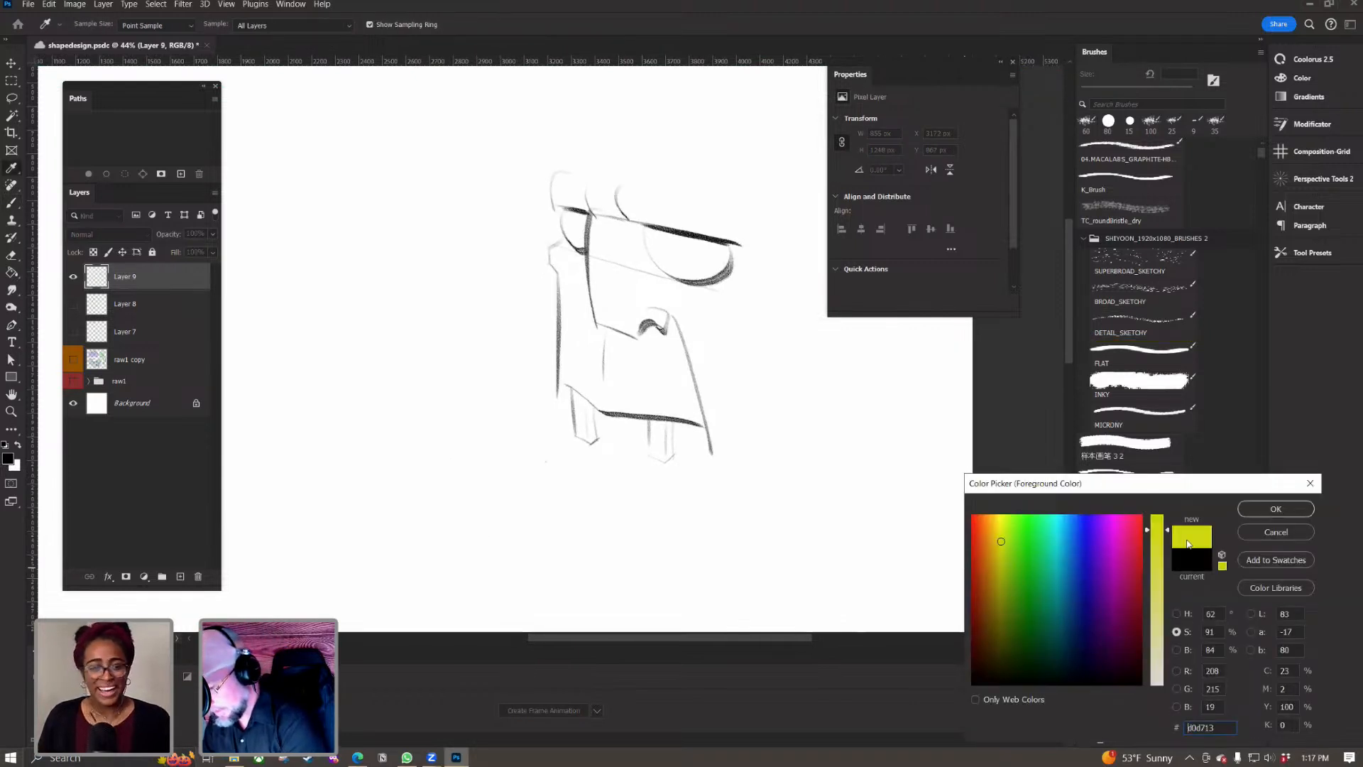
{"action": "left_click", "coordinate": [1275, 509]}
{"action": "key", "text": "b"}
{"action": "key", "text": "bracketright"}
{"action": "key", "text": "bracketright"}
{"action": "key", "text": "bracketright"}
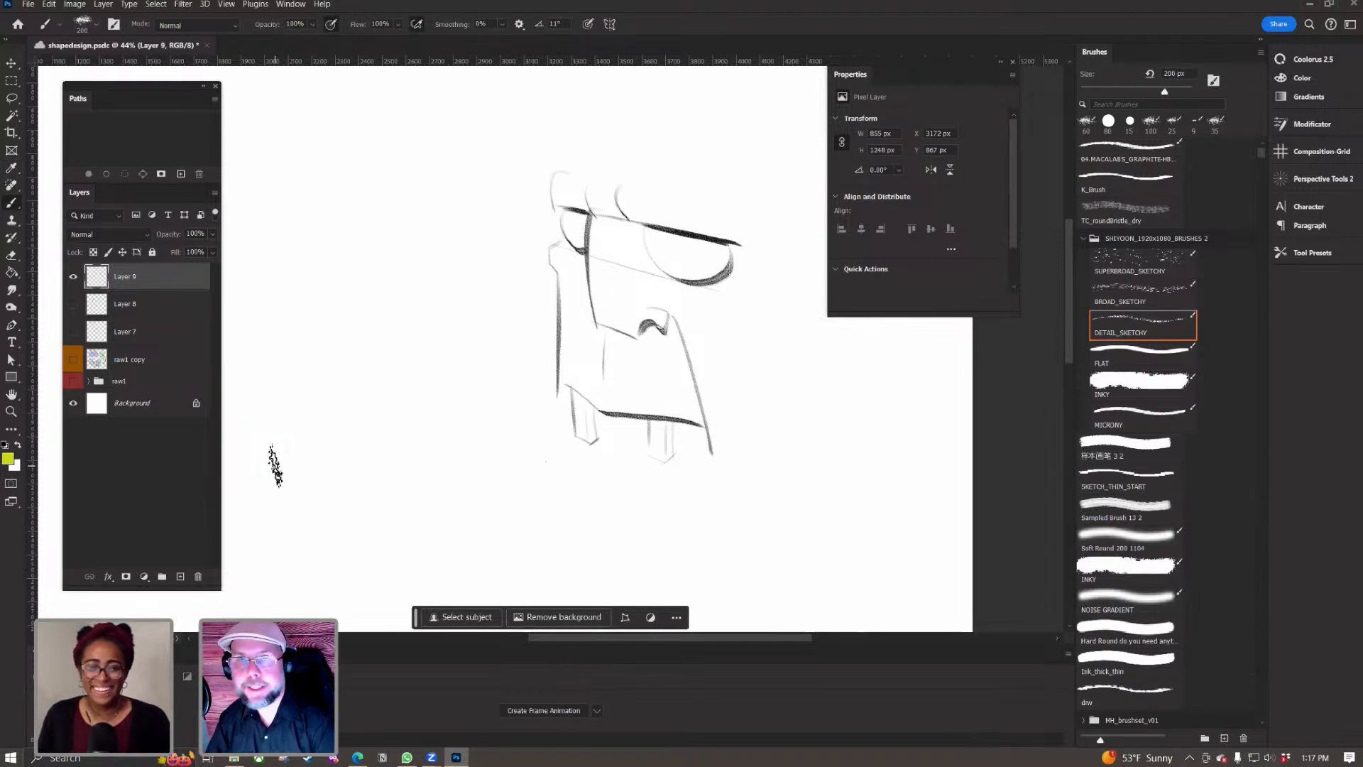
{"action": "mouse_move", "coordinate": [267, 465]}
{"action": "left_mouse_down"}
{"action": "mouse_move", "coordinate": [264, 379]}
{"action": "mouse_move", "coordinate": [339, 310]}
{"action": "mouse_move", "coordinate": [389, 173]}
{"action": "mouse_move", "coordinate": [448, 443]}
{"action": "left_mouse_up"}
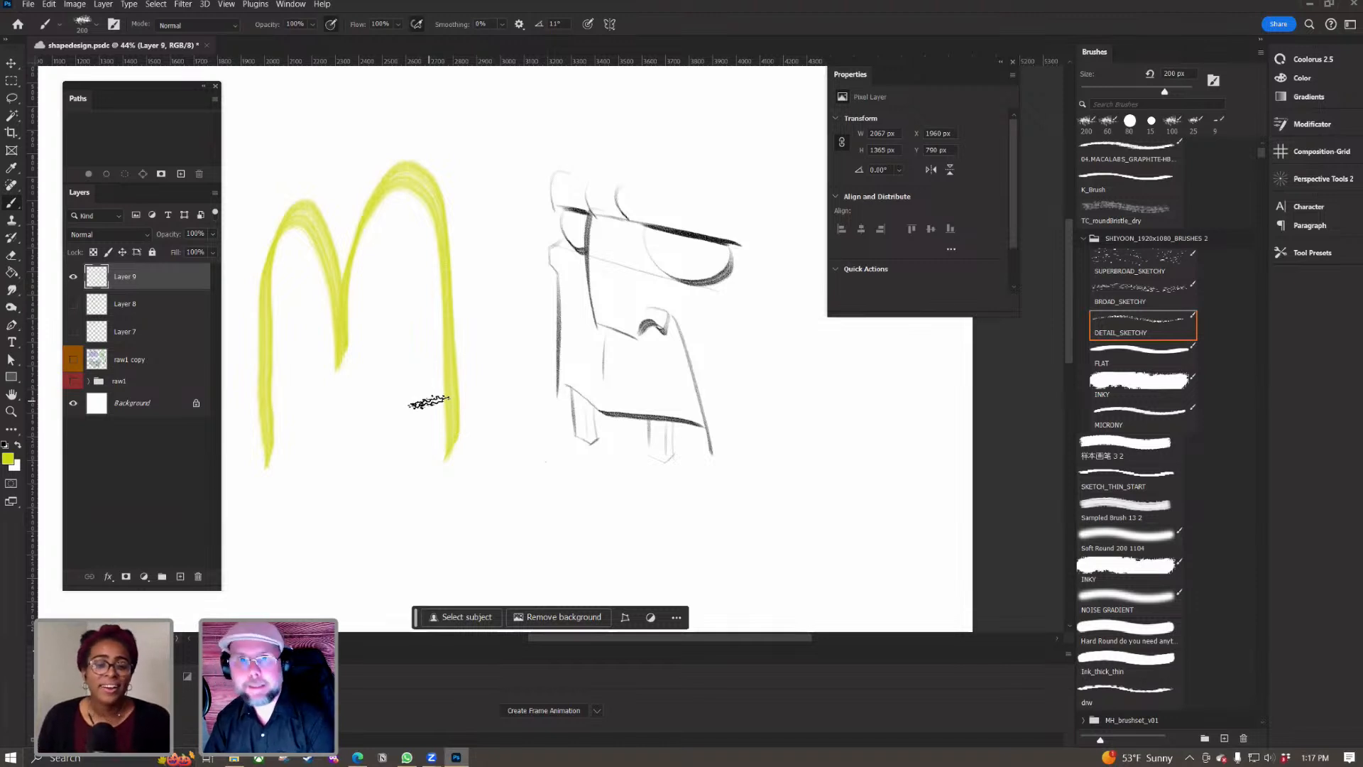
{"action": "key", "text": "ctrl+z"}
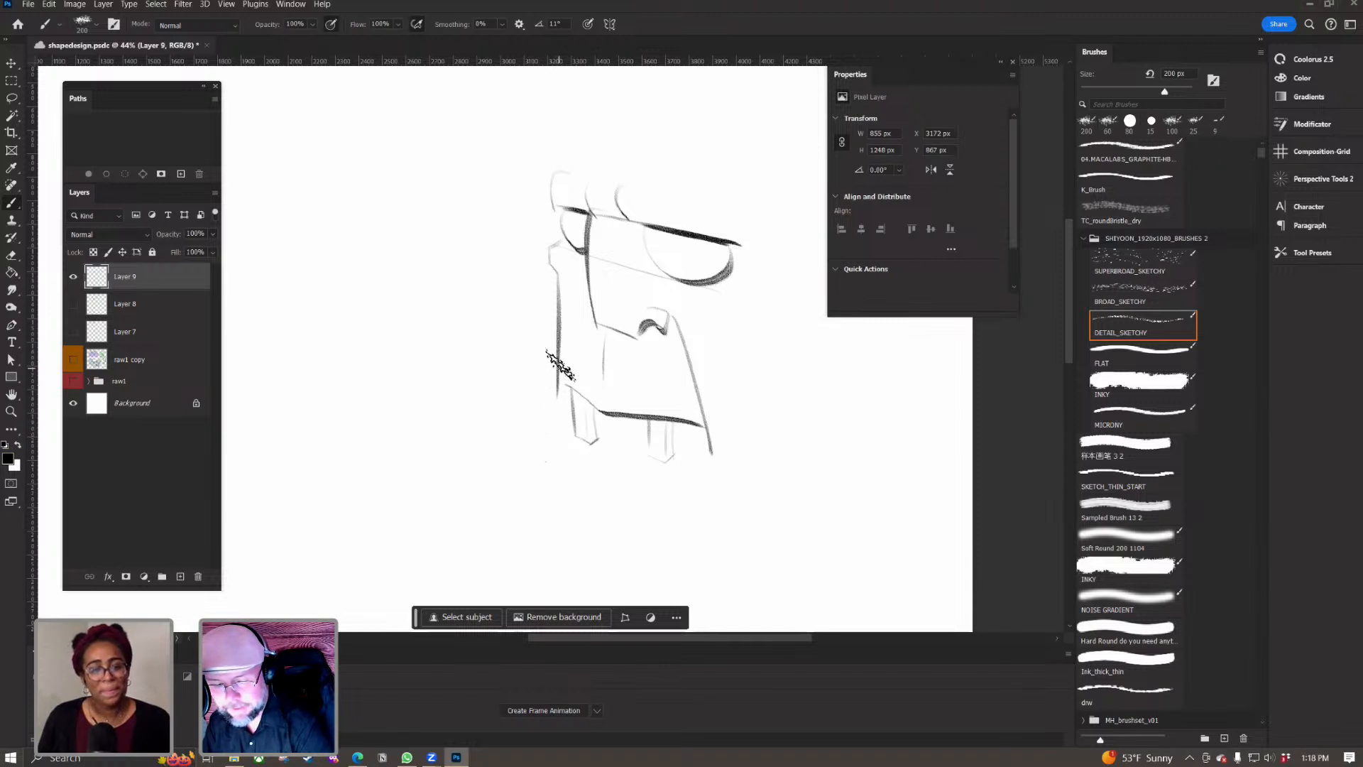
Step: Draw the open mouth's light front edge and slanted lower edge below the upper lip with a 90 px brush
{"action": "left_click_drag", "start_coordinate": [564, 371], "coordinate": [555, 482]}
{"action": "key", "text": "ctrl+z"}
{"action": "key", "text": "["}
{"action": "key", "text": "["}
{"action": "key", "text": "["}
{"action": "key", "text": "["}
{"action": "key", "text": "["}
{"action": "left_click_drag", "start_coordinate": [558, 398], "coordinate": [557, 501]}
{"action": "left_click_drag", "start_coordinate": [561, 390], "coordinate": [570, 529]}
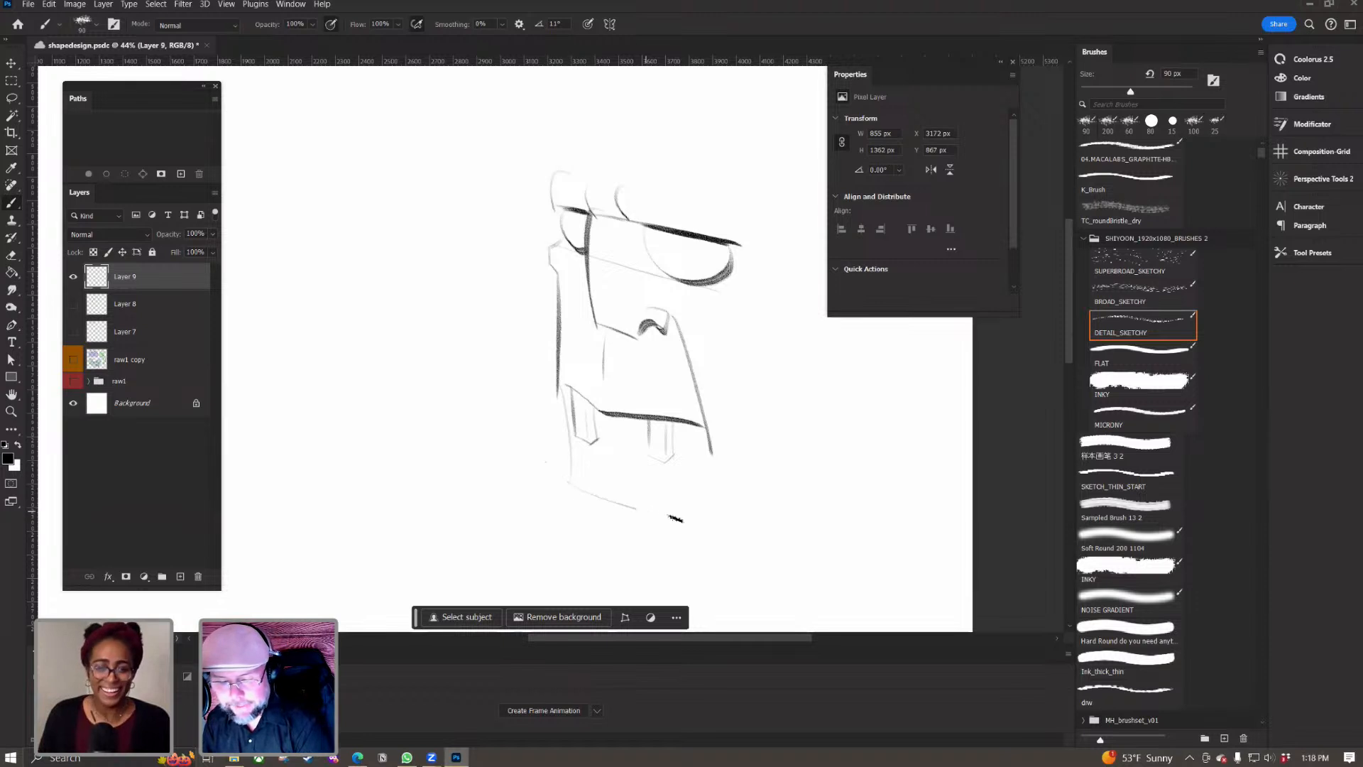
Step: Shorten the second upper tooth with the eraser and redraw its slanted bottom edge
{"action": "left_click_drag", "start_coordinate": [628, 465], "coordinate": [641, 520]}
{"action": "key", "text": "ctrl+z"}
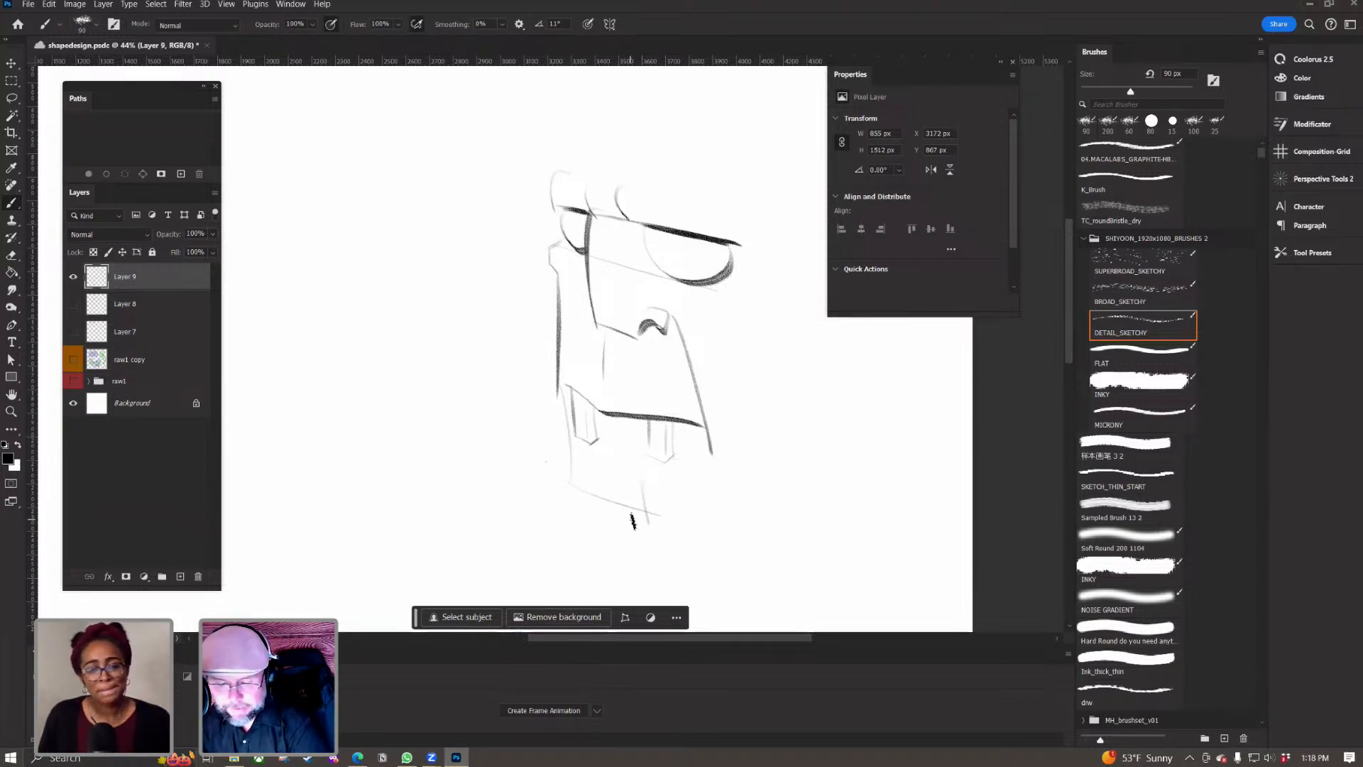
{"action": "key", "text": "e"}
{"action": "left_click_drag", "start_coordinate": [671, 462], "coordinate": [657, 451]}
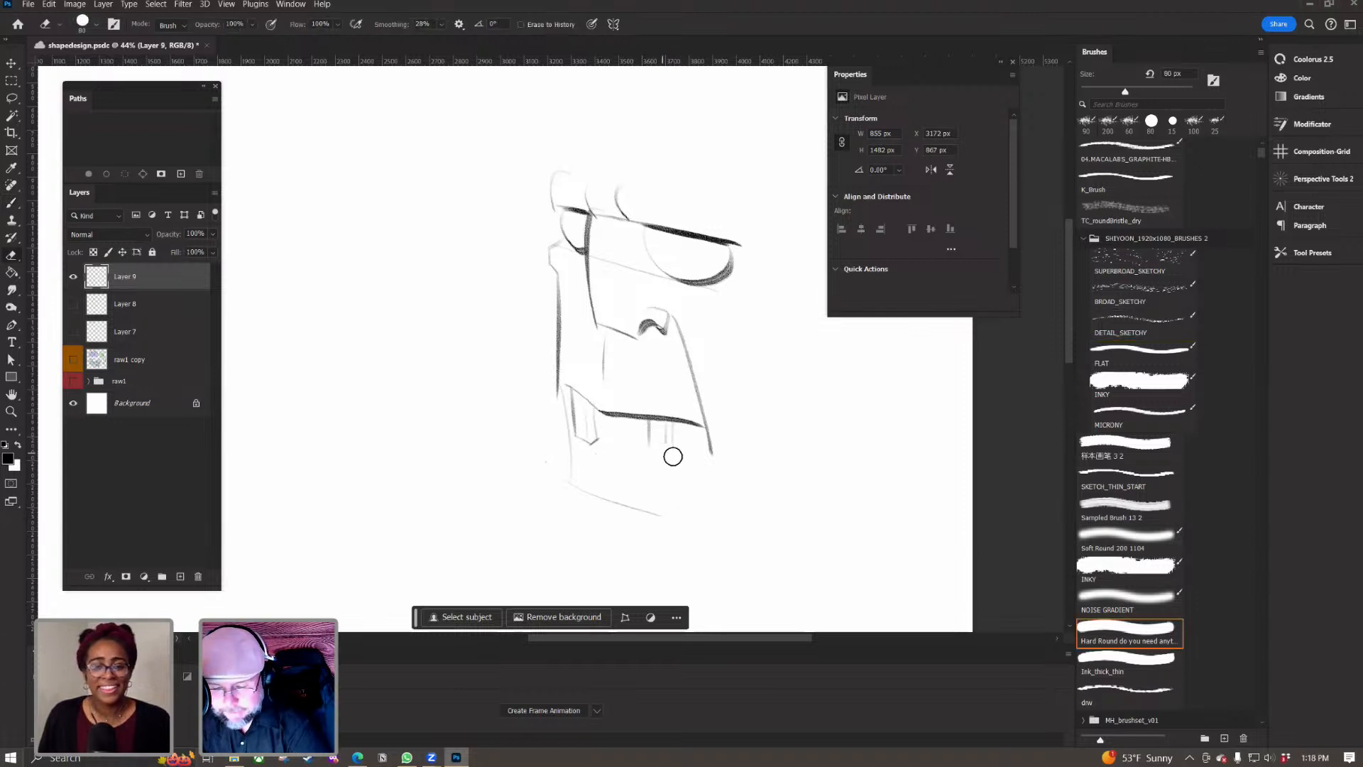
{"action": "key", "text": "b"}
{"action": "key", "text": "e"}
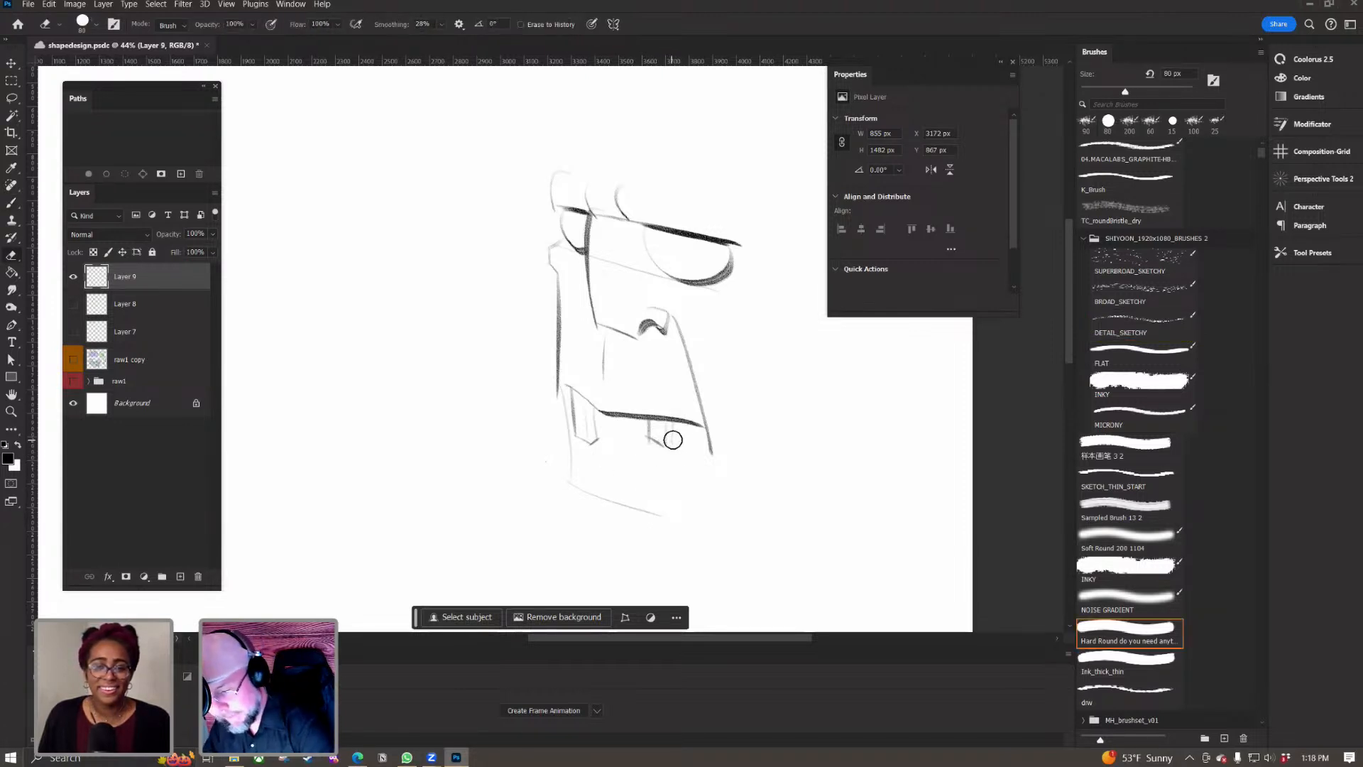
{"action": "key", "text": "b"}
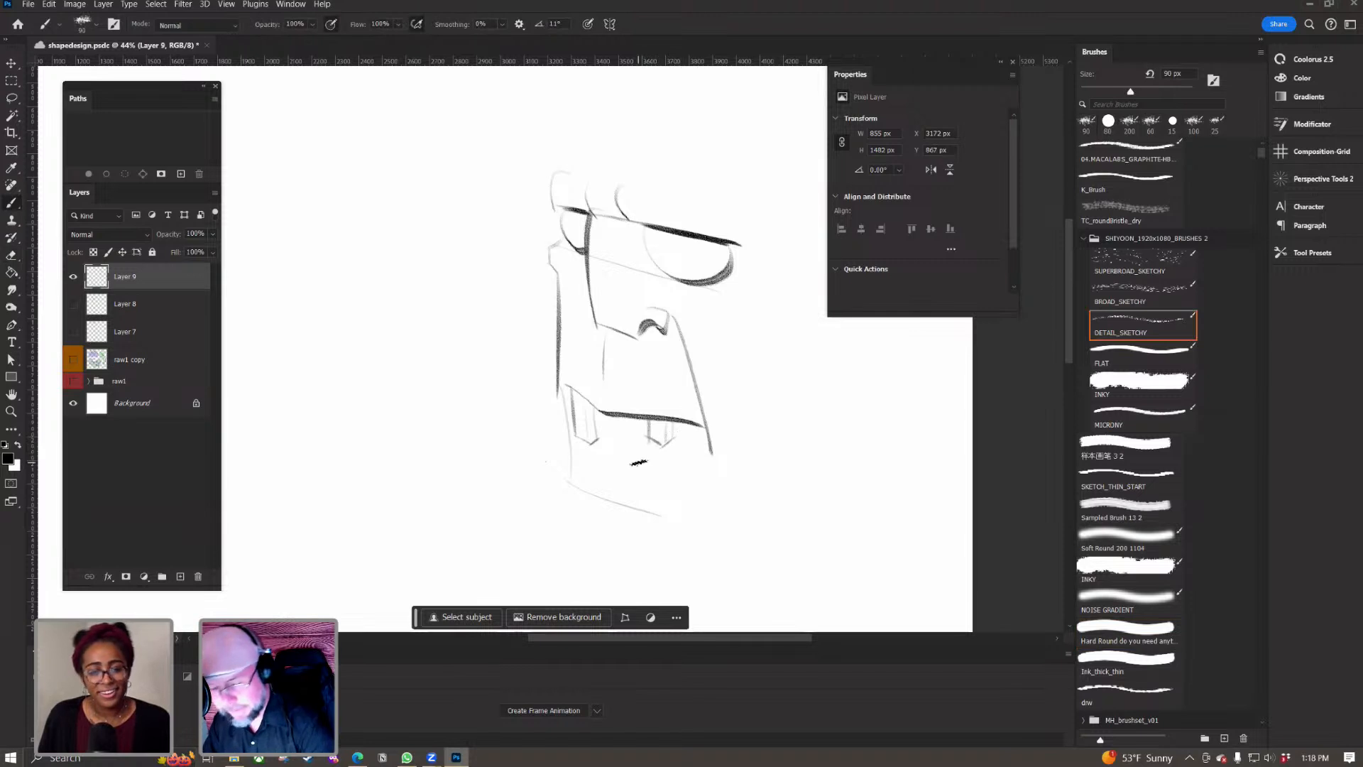
Step: Sketch a lower tooth rising from the mouth's lower edge, erasing the wide first version and redrawing it smaller
{"action": "left_click_drag", "start_coordinate": [609, 475], "coordinate": [609, 524]}
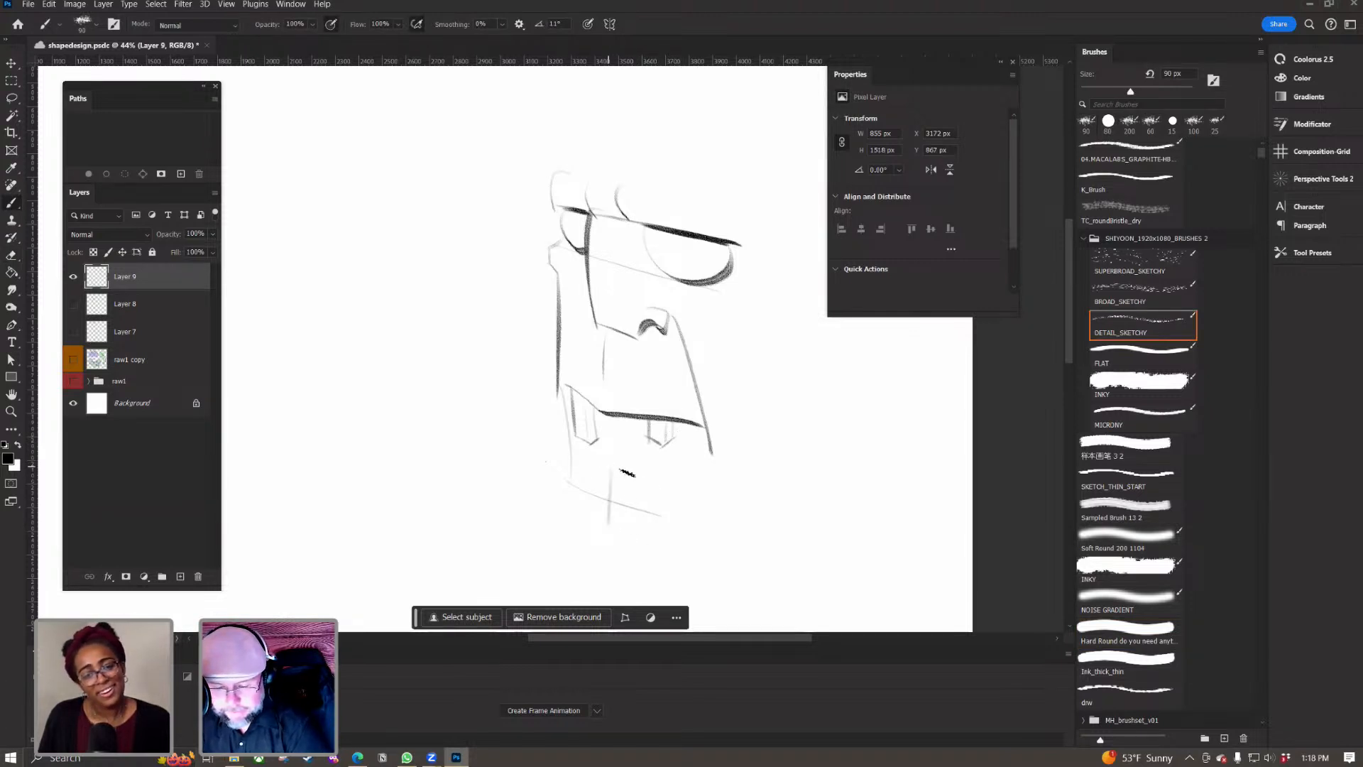
{"action": "key", "text": "ctrl+z"}
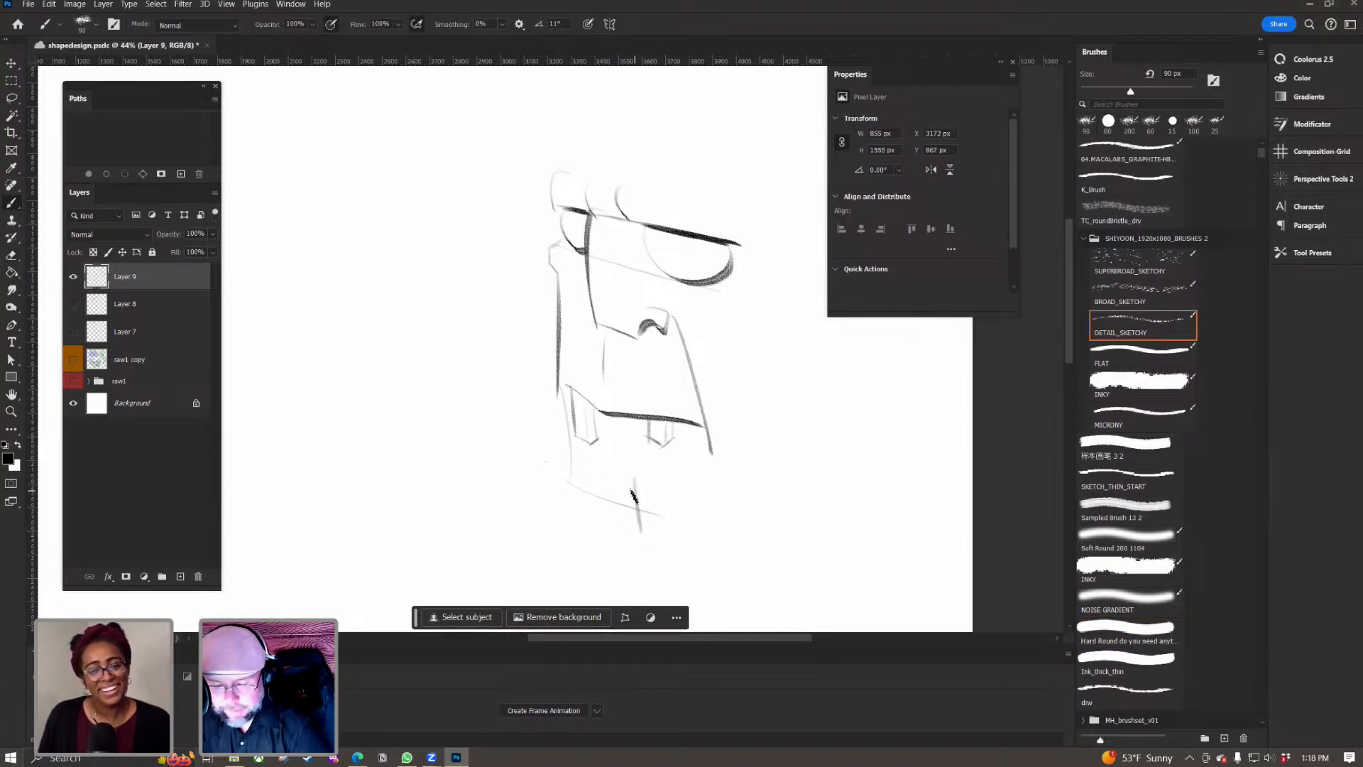
{"action": "left_click_drag", "start_coordinate": [605, 527], "coordinate": [600, 473]}
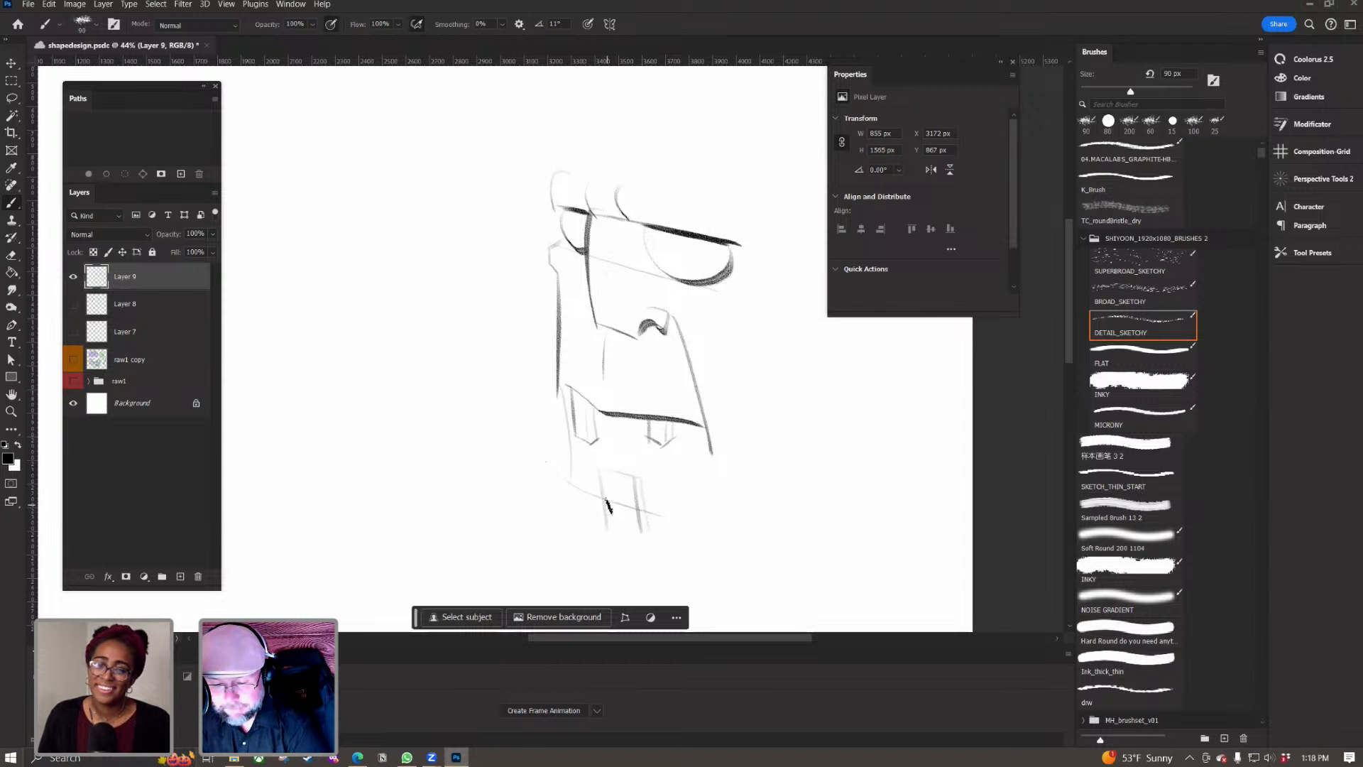
{"action": "key", "text": "e"}
{"action": "mouse_move", "coordinate": [629, 526]}
{"action": "left_mouse_down"}
{"action": "mouse_move", "coordinate": [594, 511]}
{"action": "mouse_move", "coordinate": [606, 517]}
{"action": "mouse_move", "coordinate": [596, 508]}
{"action": "mouse_move", "coordinate": [626, 483]}
{"action": "left_mouse_up"}
{"action": "key", "text": "b"}
{"action": "left_click_drag", "start_coordinate": [580, 435], "coordinate": [596, 439]}
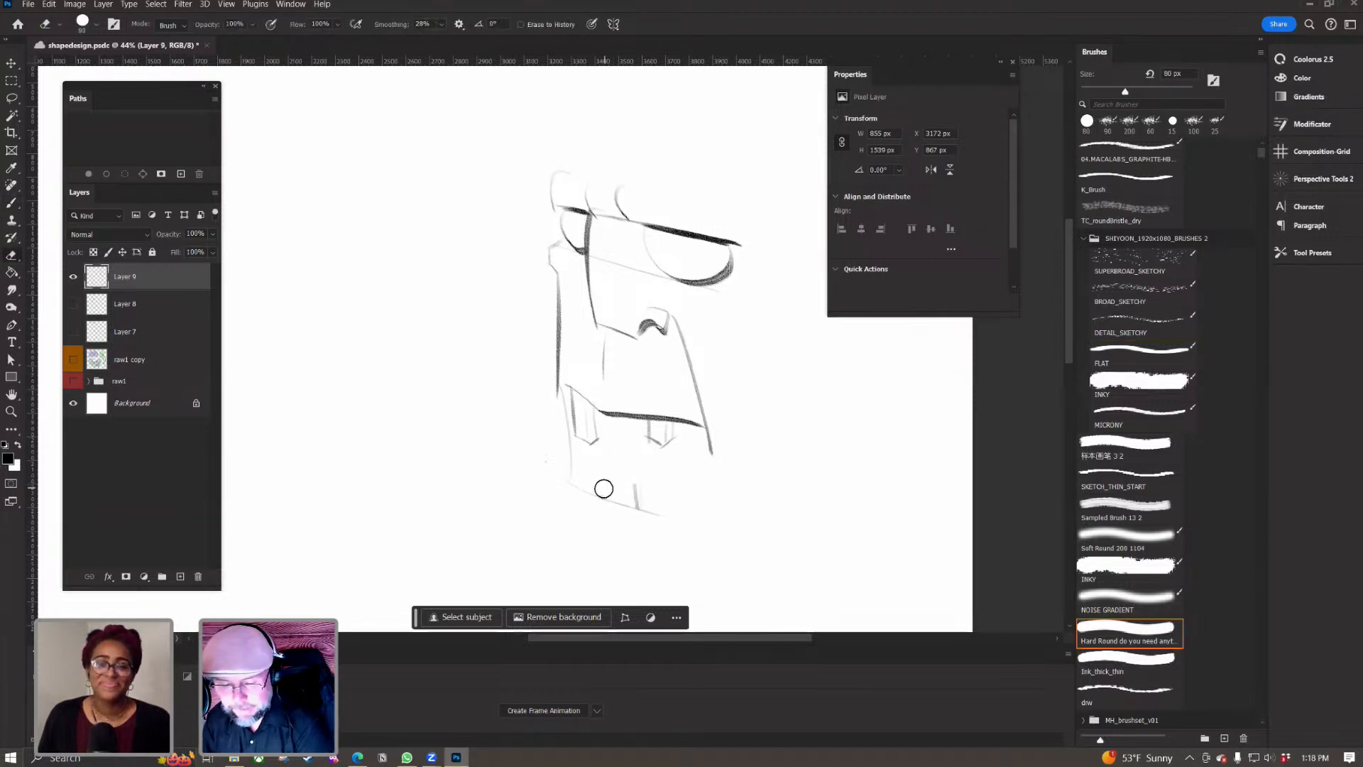
{"action": "left_click_drag", "start_coordinate": [636, 487], "coordinate": [638, 508]}
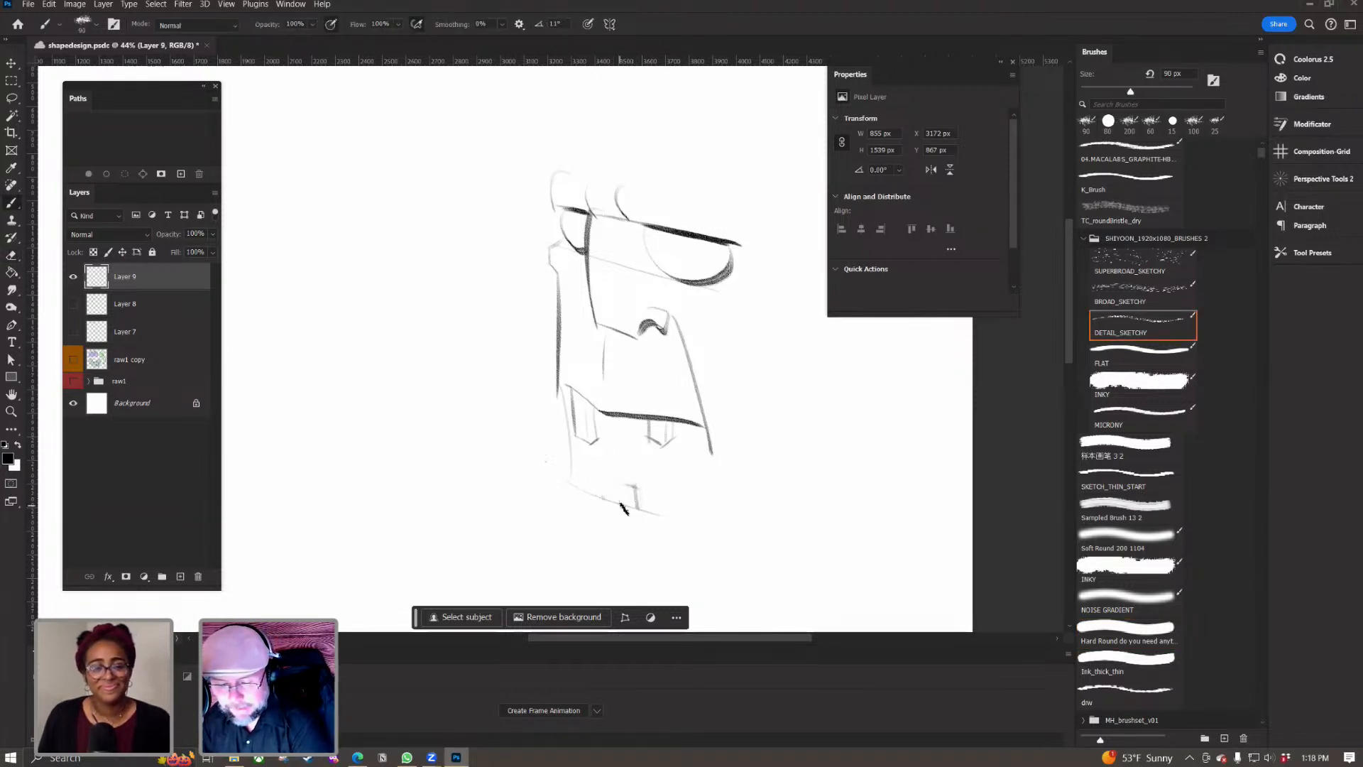
Step: Clean up around the lower tooth and close the mouth with a slanted back edge and a curved lower lip line
{"action": "key", "text": "e"}
{"action": "left_click_drag", "start_coordinate": [618, 482], "coordinate": [664, 514]}
{"action": "key", "text": "b"}
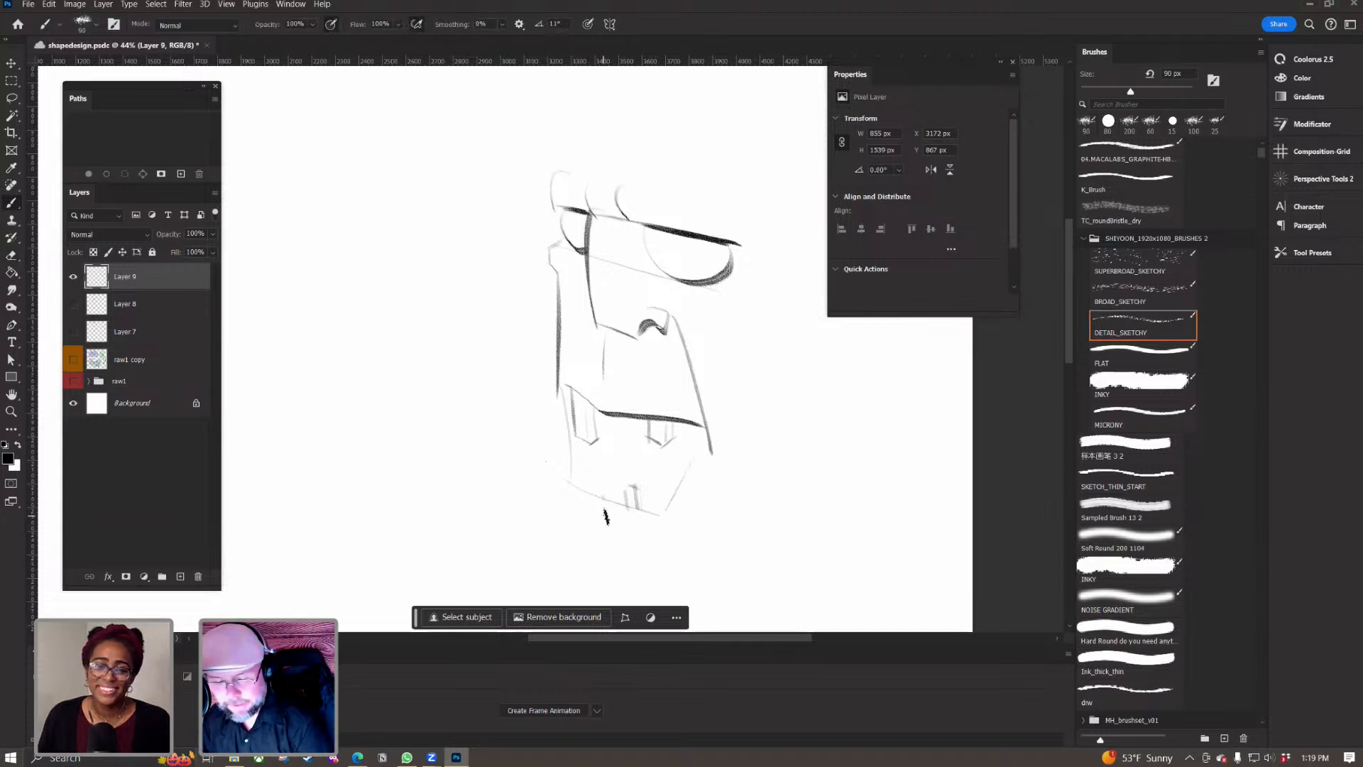
{"action": "left_click_drag", "start_coordinate": [560, 510], "coordinate": [671, 544]}
Step: Draw a small round iris in each eye, reworking the strokes inside the far eye
{"action": "left_click_drag", "start_coordinate": [638, 275], "coordinate": [526, 373]}
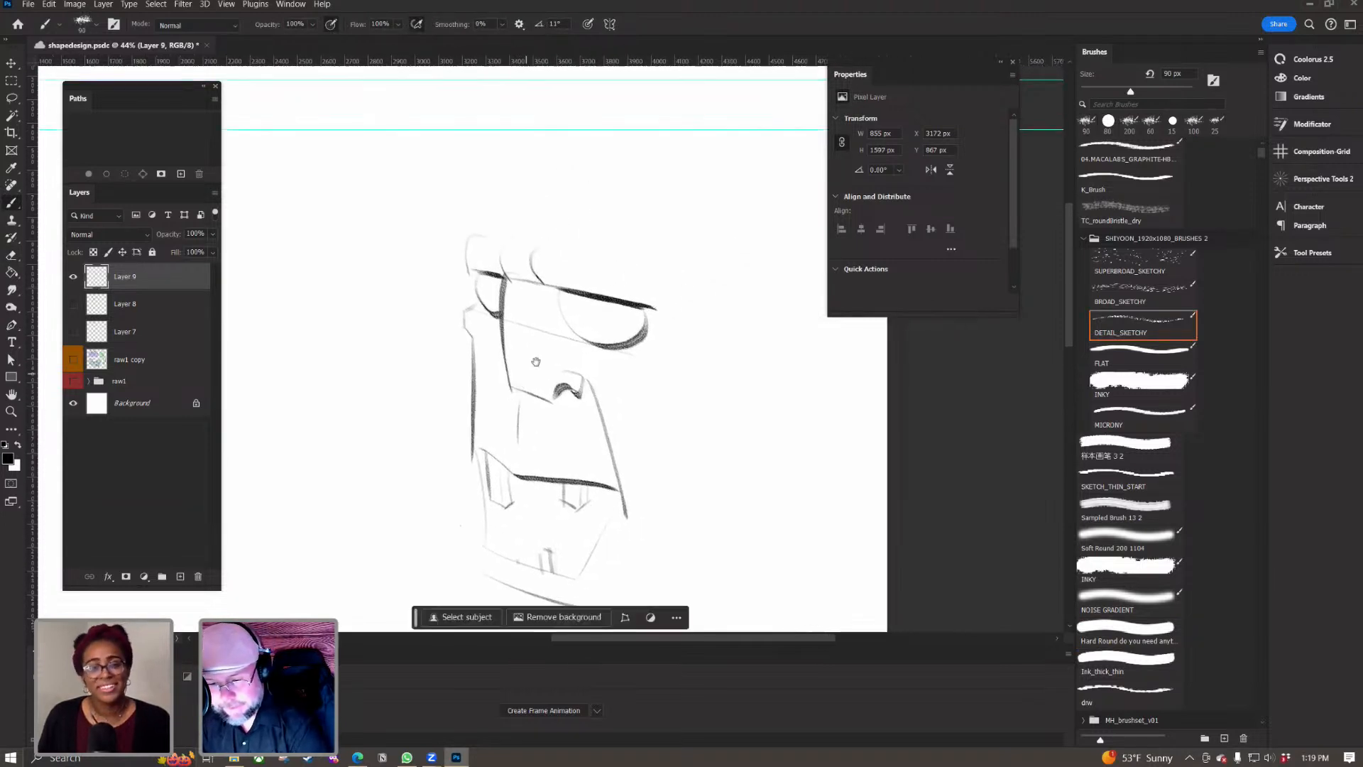
{"action": "mouse_move", "coordinate": [621, 317]}
{"action": "left_mouse_down"}
{"action": "mouse_move", "coordinate": [616, 332]}
{"action": "mouse_move", "coordinate": [615, 310]}
{"action": "left_mouse_up"}
{"action": "left_click_drag", "start_coordinate": [489, 282], "coordinate": [486, 286]}
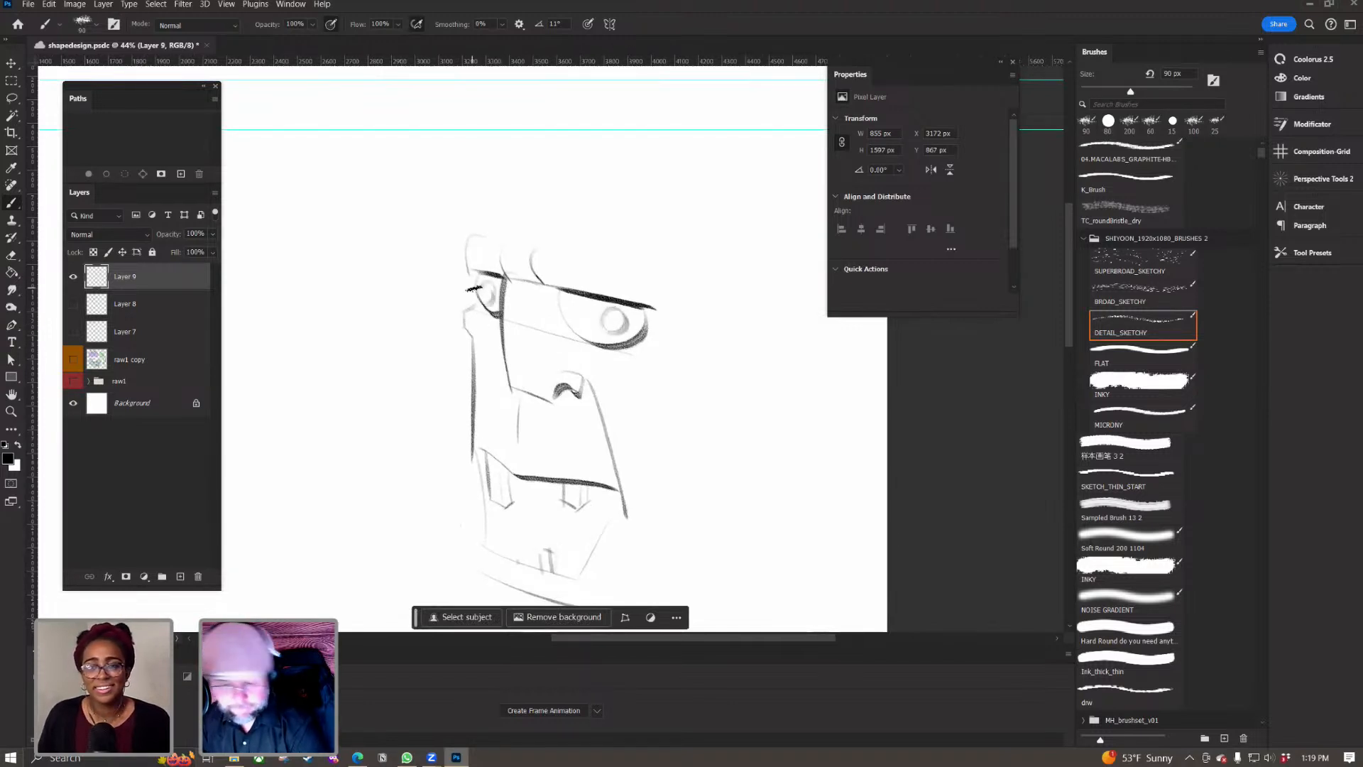
{"action": "key", "text": "ctrl+z"}
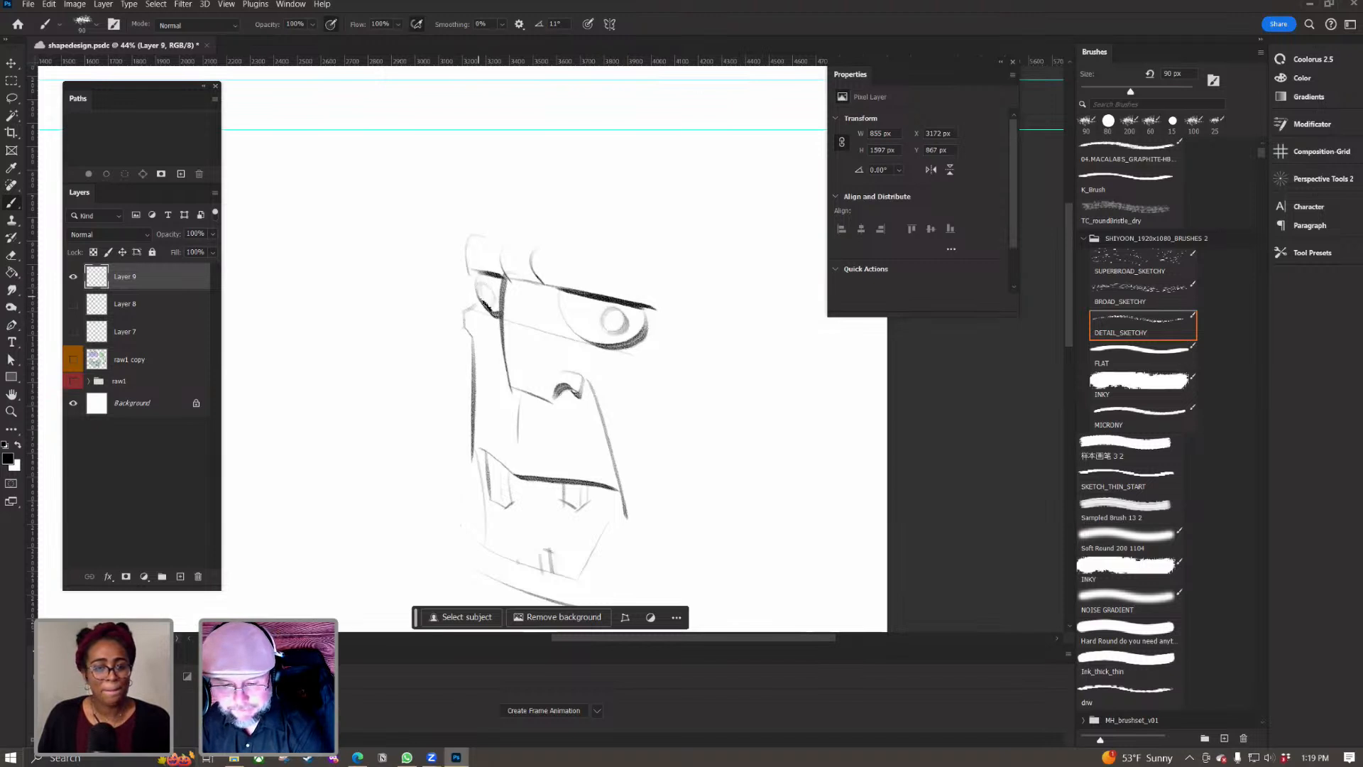
{"action": "left_click_drag", "start_coordinate": [486, 286], "coordinate": [495, 303]}
{"action": "key", "text": "ctrl+z"}
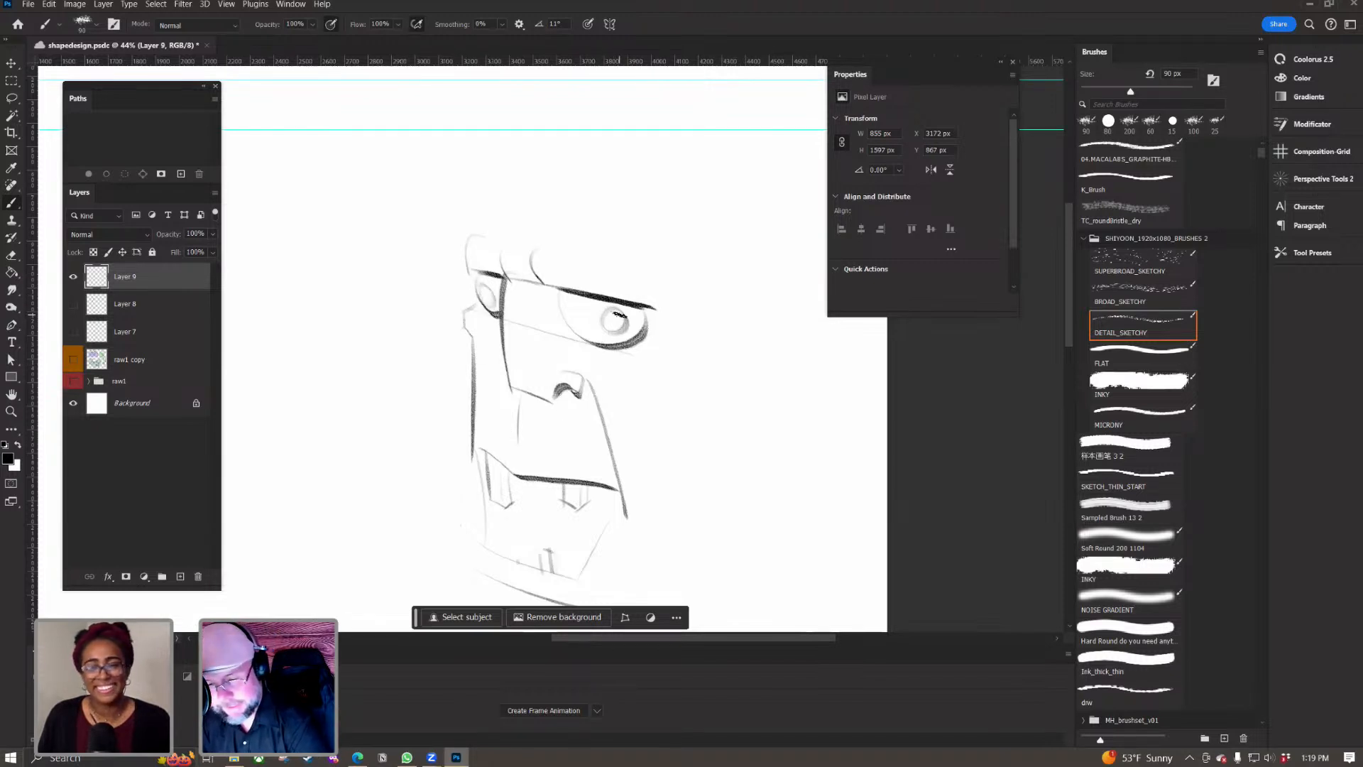
{"action": "left_click_drag", "start_coordinate": [622, 327], "coordinate": [619, 330]}
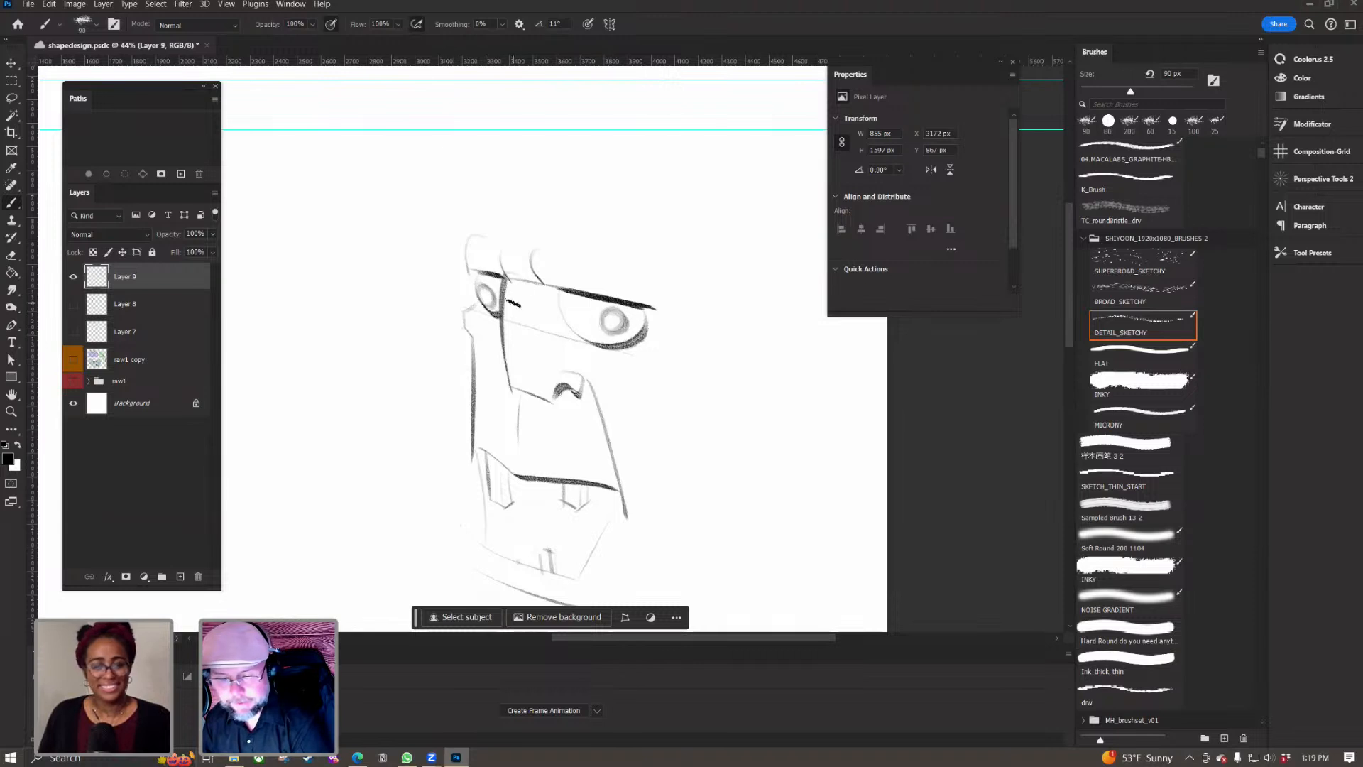
Step: Enlarge the brush to 250 px and try a thick slanted eyebrow above the near eye
{"action": "left_click_drag", "start_coordinate": [520, 346], "coordinate": [480, 443]}
{"action": "key", "text": "bracketright"}
{"action": "key", "text": "bracketright"}
{"action": "key", "text": "bracketright"}
{"action": "key", "text": "bracketright"}
{"action": "key", "text": "bracketright"}
{"action": "key", "text": "bracketright"}
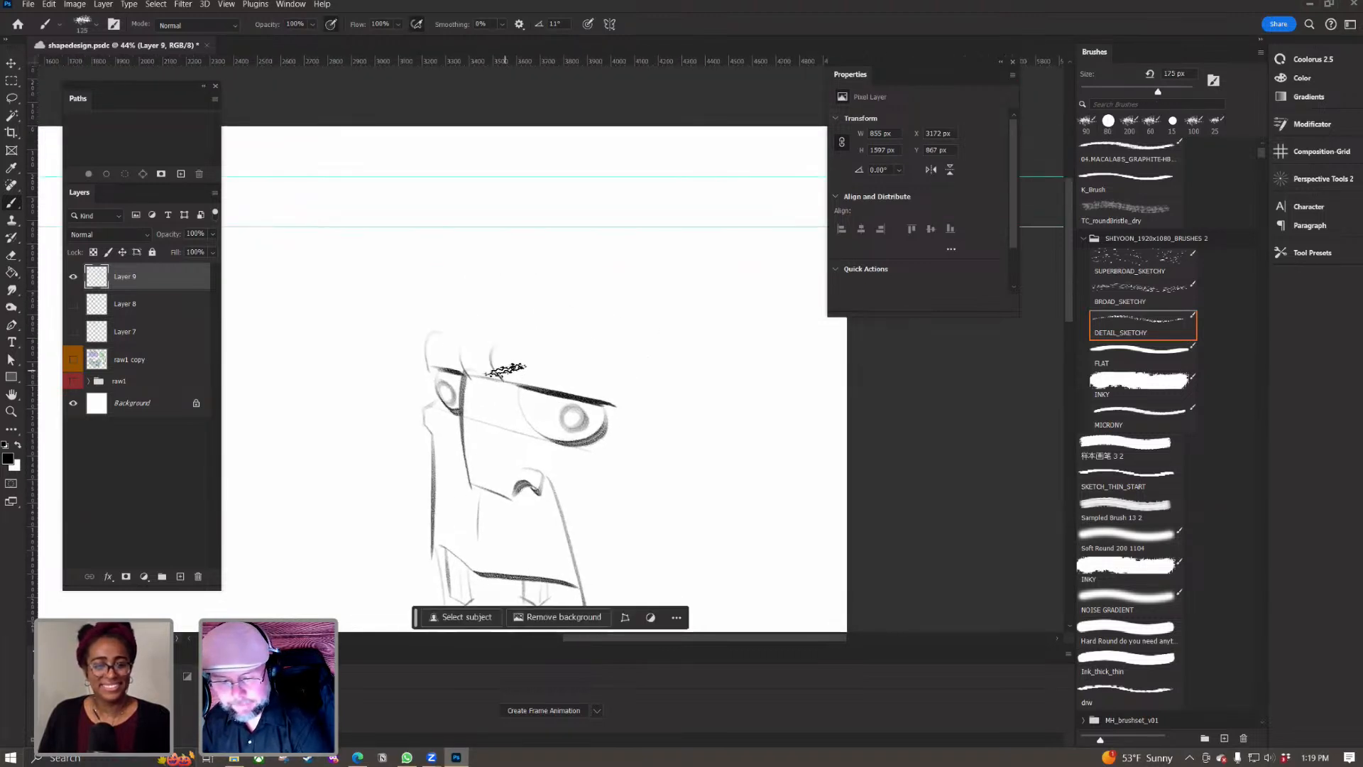
{"action": "left_click_drag", "start_coordinate": [417, 415], "coordinate": [407, 174]}
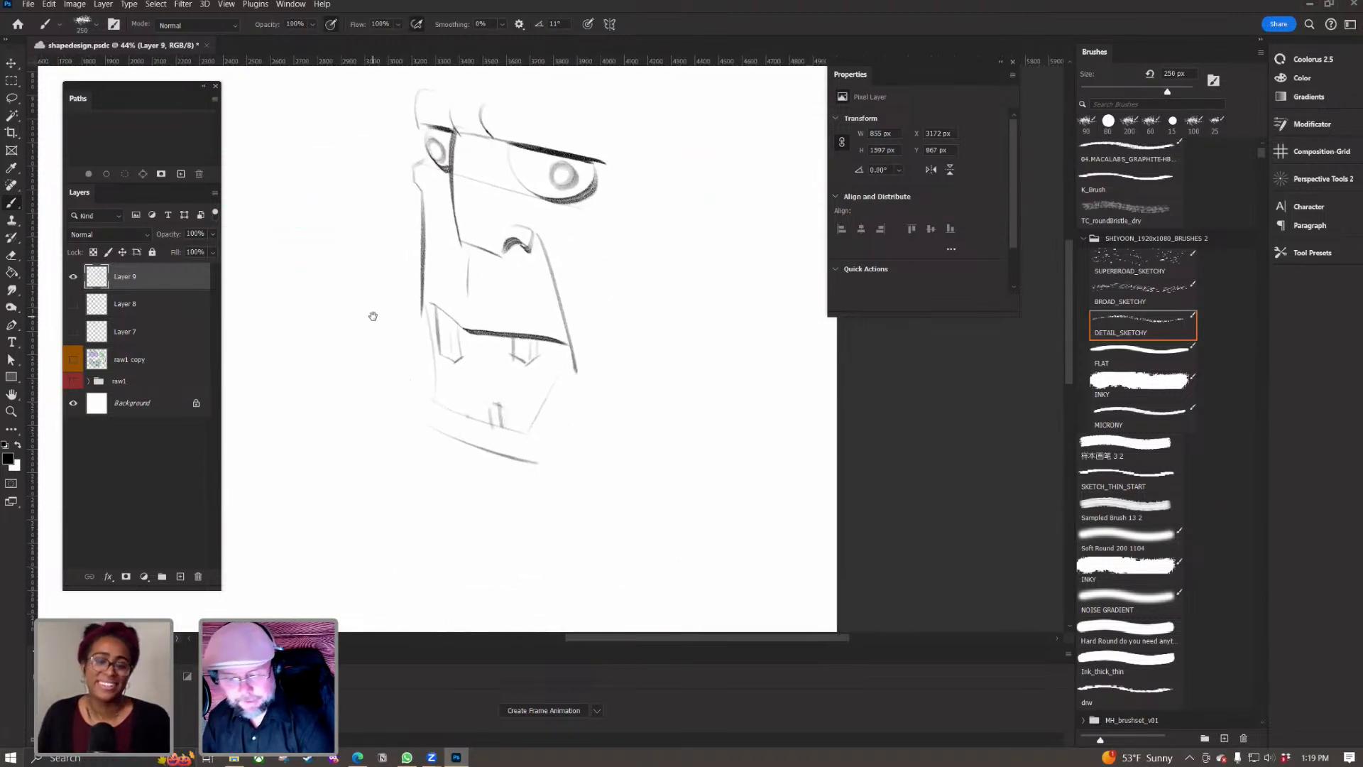
{"action": "scroll", "coordinate": [463, 518], "scroll_direction": "up", "scroll_amount": 5}
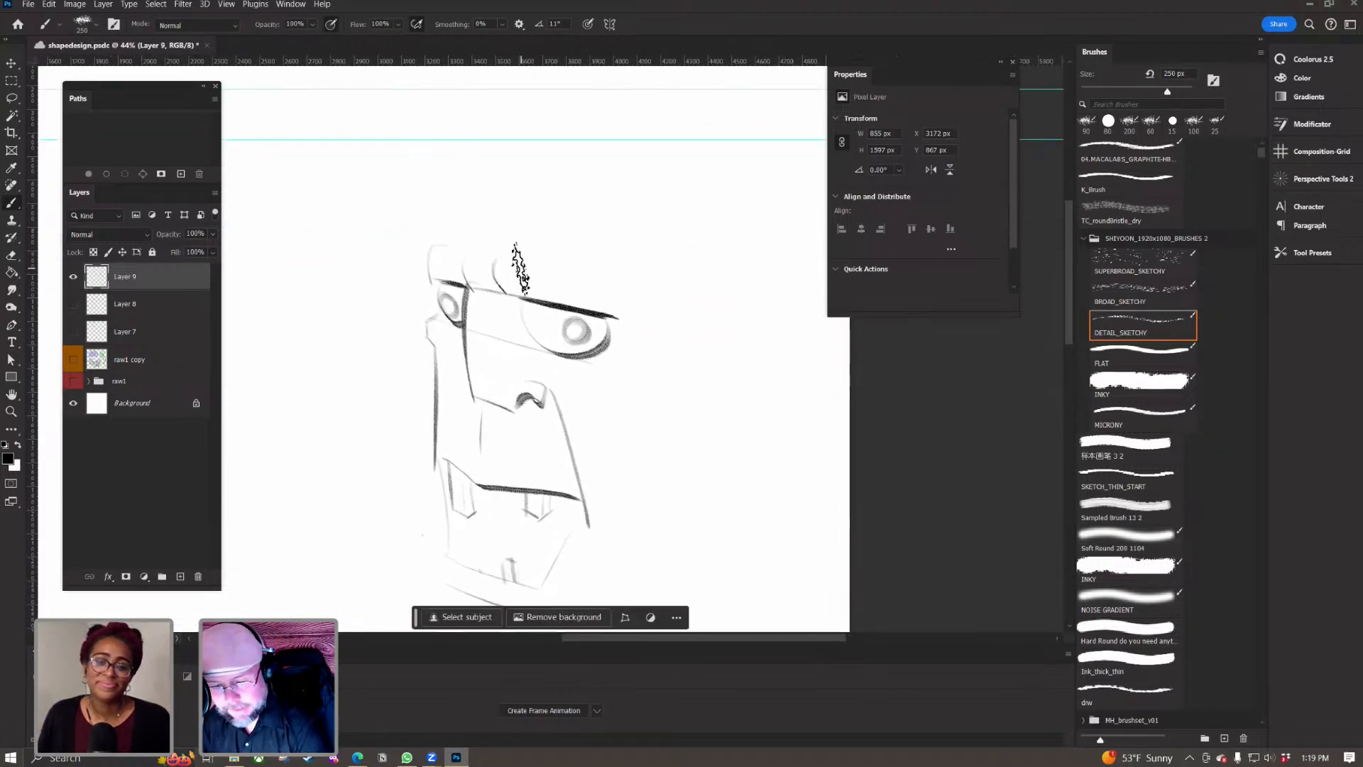
{"action": "left_click_drag", "start_coordinate": [505, 272], "coordinate": [639, 288]}
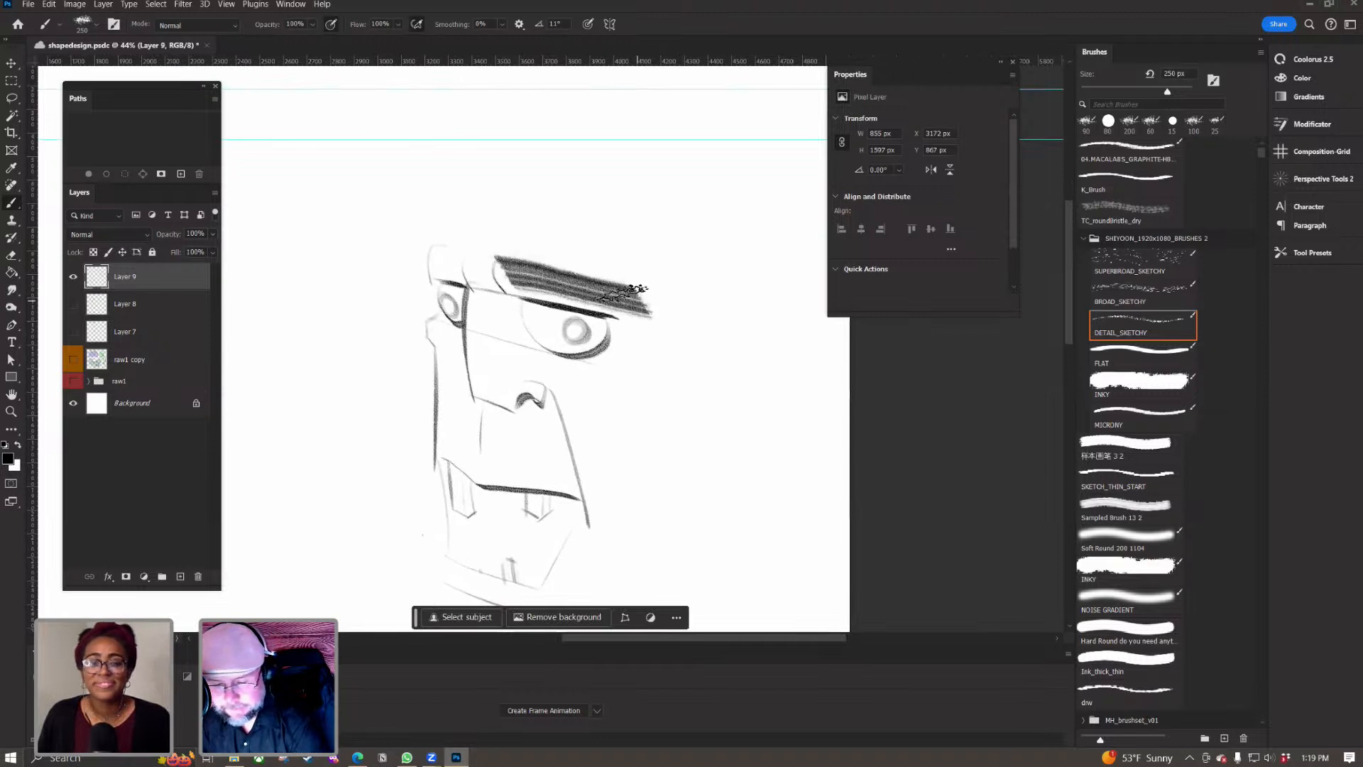
{"action": "key", "text": "ctrl+z"}
Step: Paint one thick dark eyebrow sweeping across both eyes, undoing strokes until the tapered shape fits
{"action": "left_click_drag", "start_coordinate": [435, 259], "coordinate": [626, 264]}
{"action": "key", "text": "ctrl+z"}
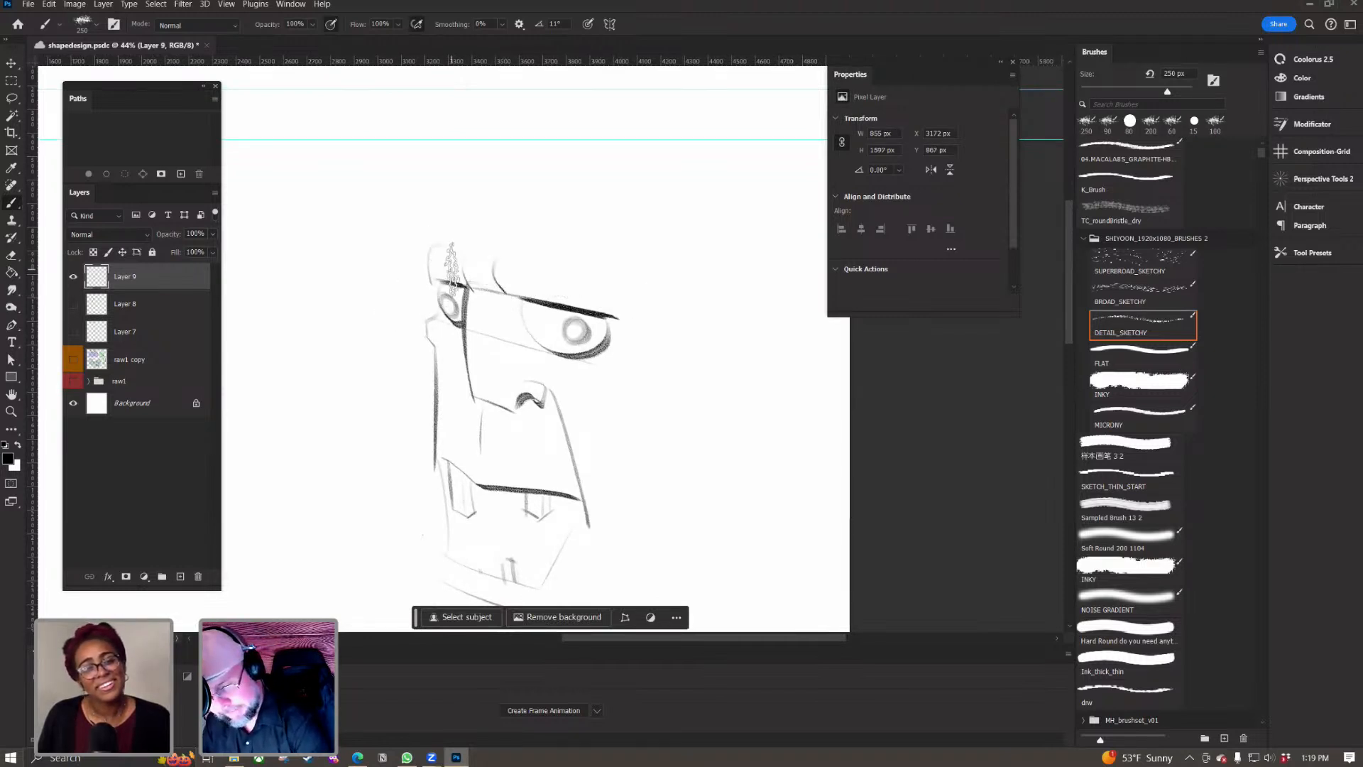
{"action": "left_click_drag", "start_coordinate": [452, 271], "coordinate": [612, 283]}
{"action": "key", "text": "ctrl+z"}
{"action": "left_click_drag", "start_coordinate": [444, 273], "coordinate": [616, 313]}
{"action": "key", "text": "ctrl+z"}
{"action": "left_click_drag", "start_coordinate": [426, 262], "coordinate": [621, 316]}
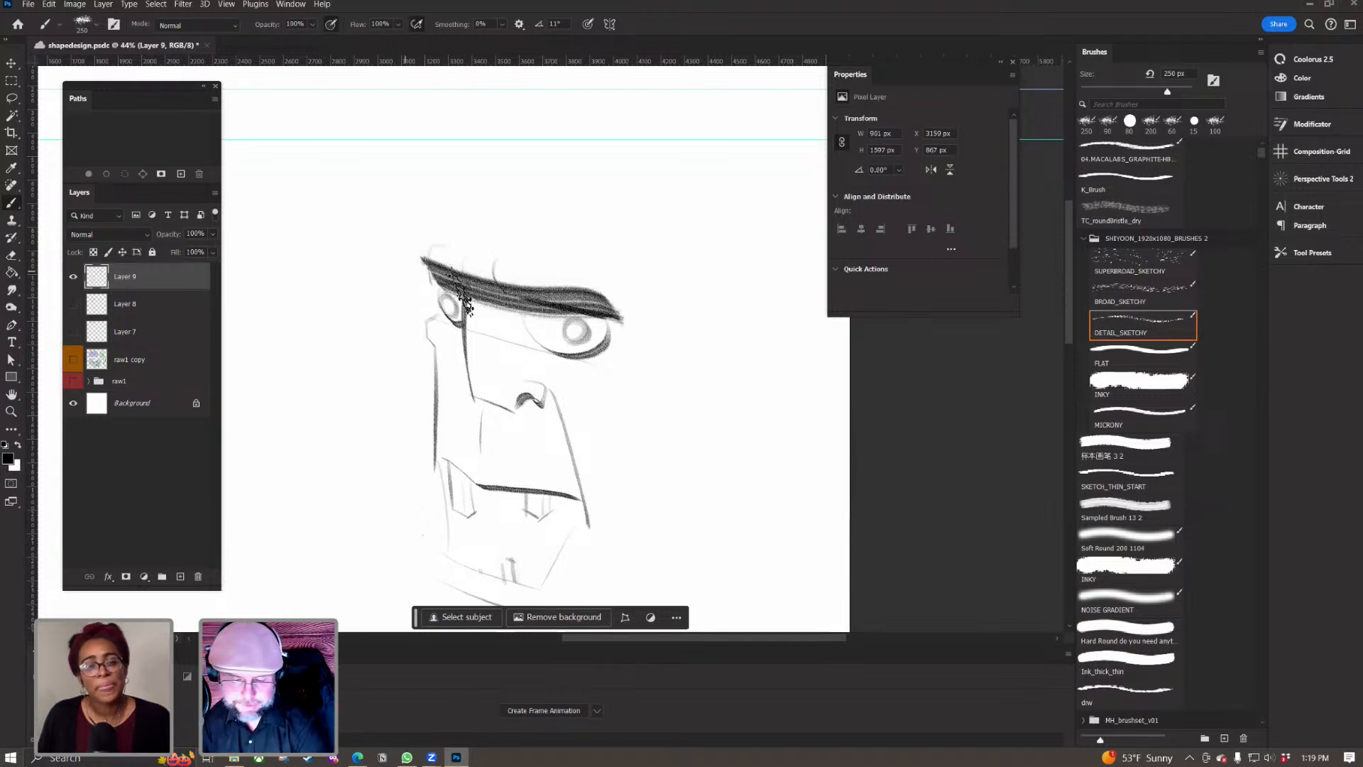
{"action": "key", "text": "e"}
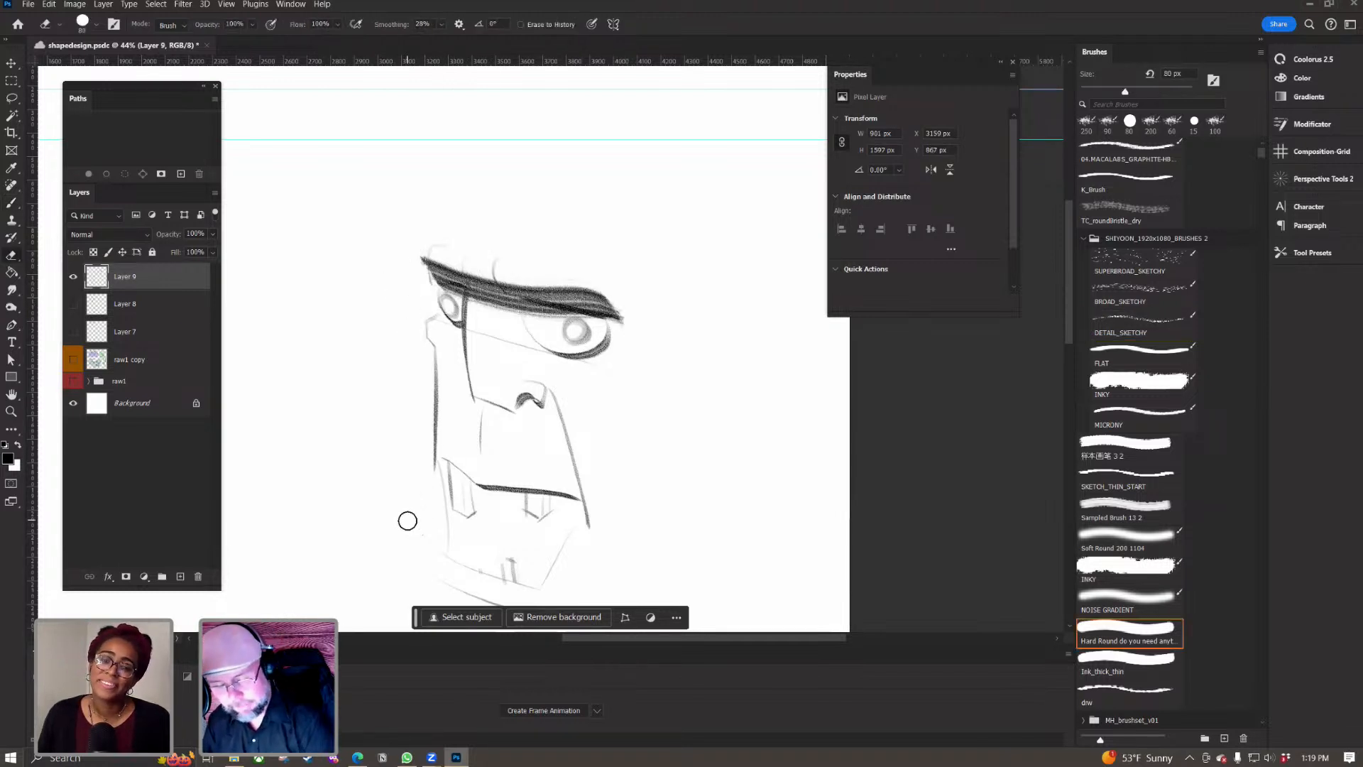
{"action": "scroll", "coordinate": [408, 515], "scroll_direction": "down", "scroll_amount": 2}
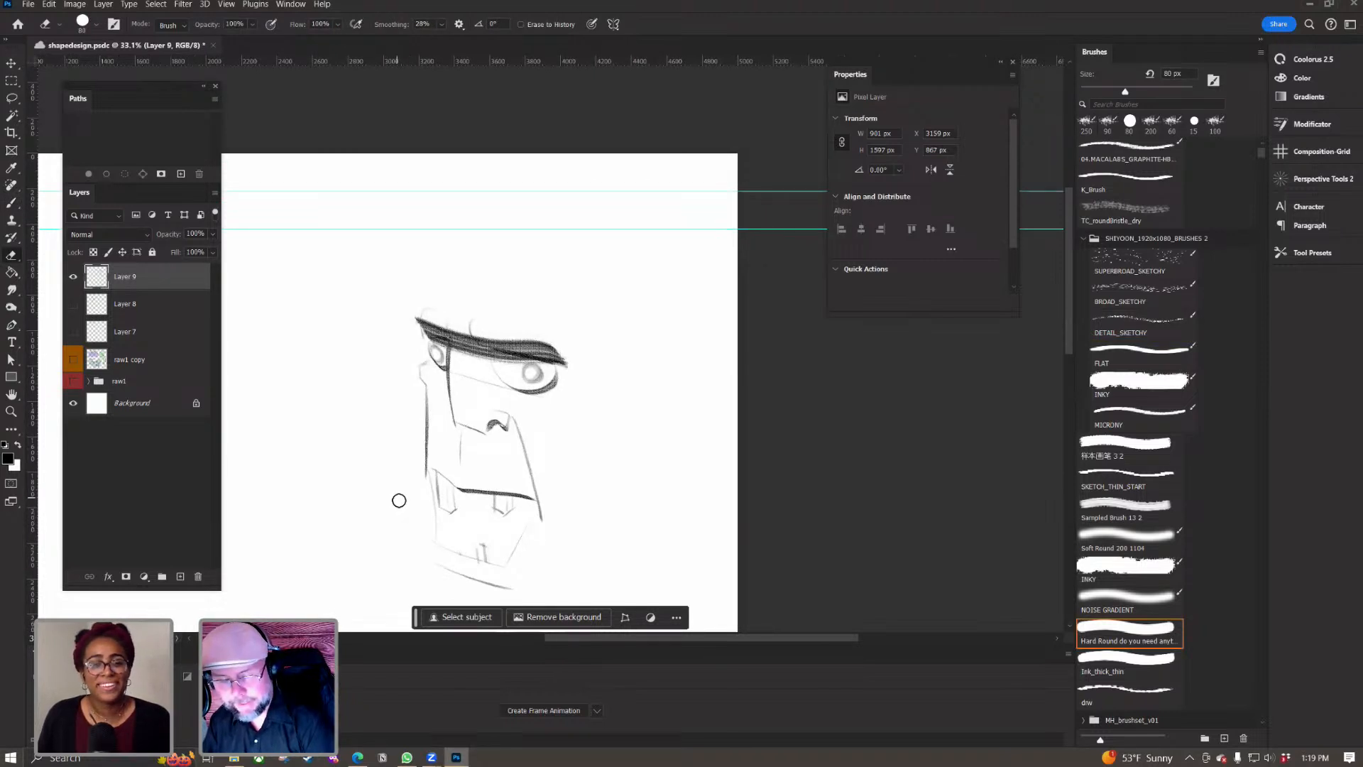
{"action": "scroll", "coordinate": [405, 507], "scroll_direction": "up", "scroll_amount": 2}
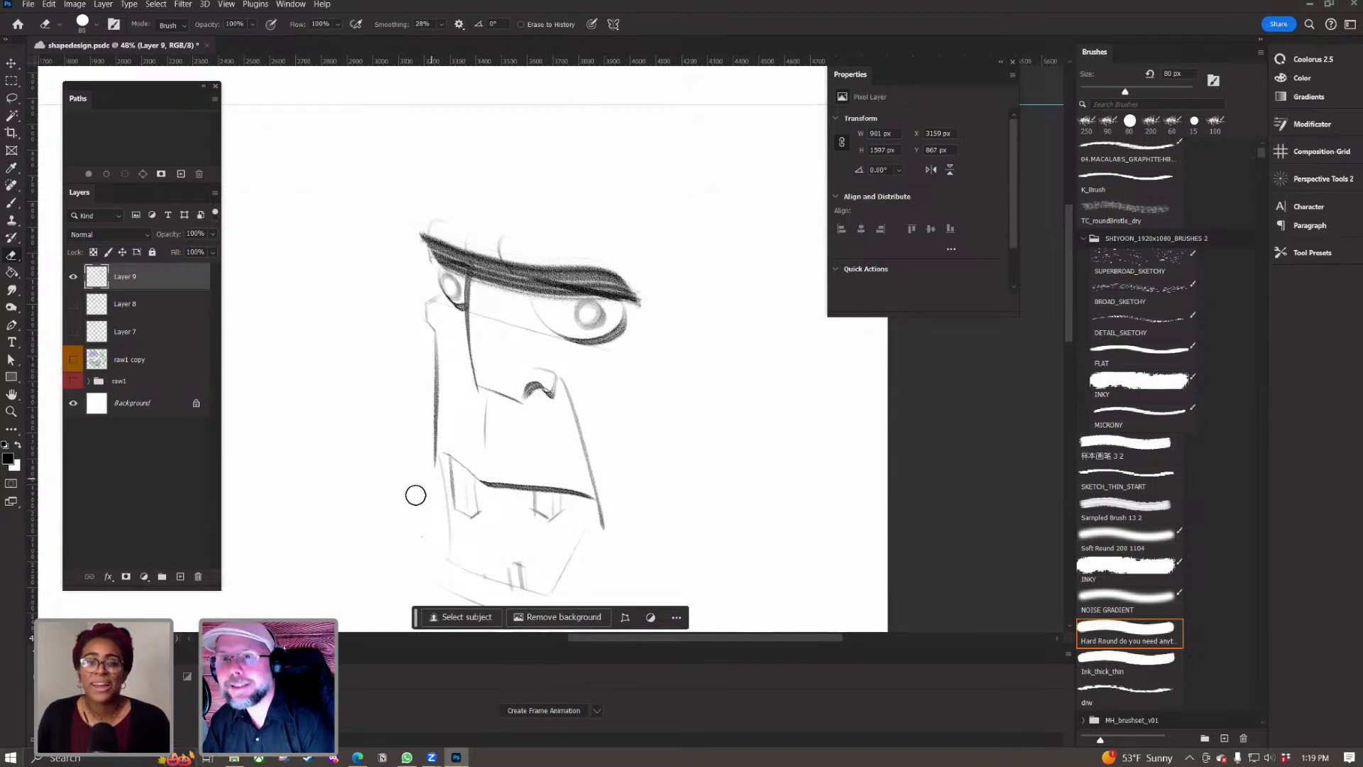
{"action": "scroll", "coordinate": [416, 495], "scroll_direction": "up", "scroll_amount": 3}
{"action": "scroll", "coordinate": [423, 501], "scroll_direction": "right", "scroll_amount": 1}
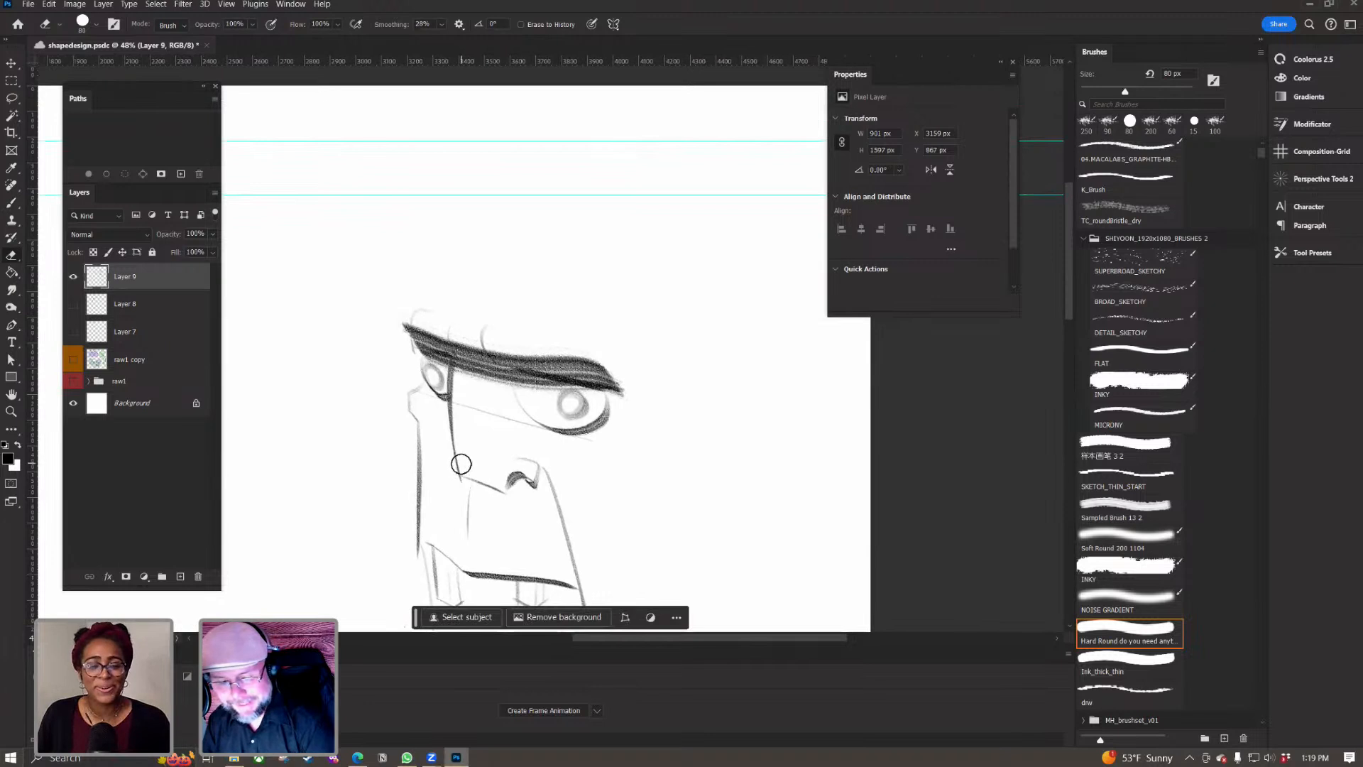
{"action": "left_click_drag", "start_coordinate": [474, 345], "coordinate": [472, 375]}
{"action": "key", "text": "ctrl+z"}
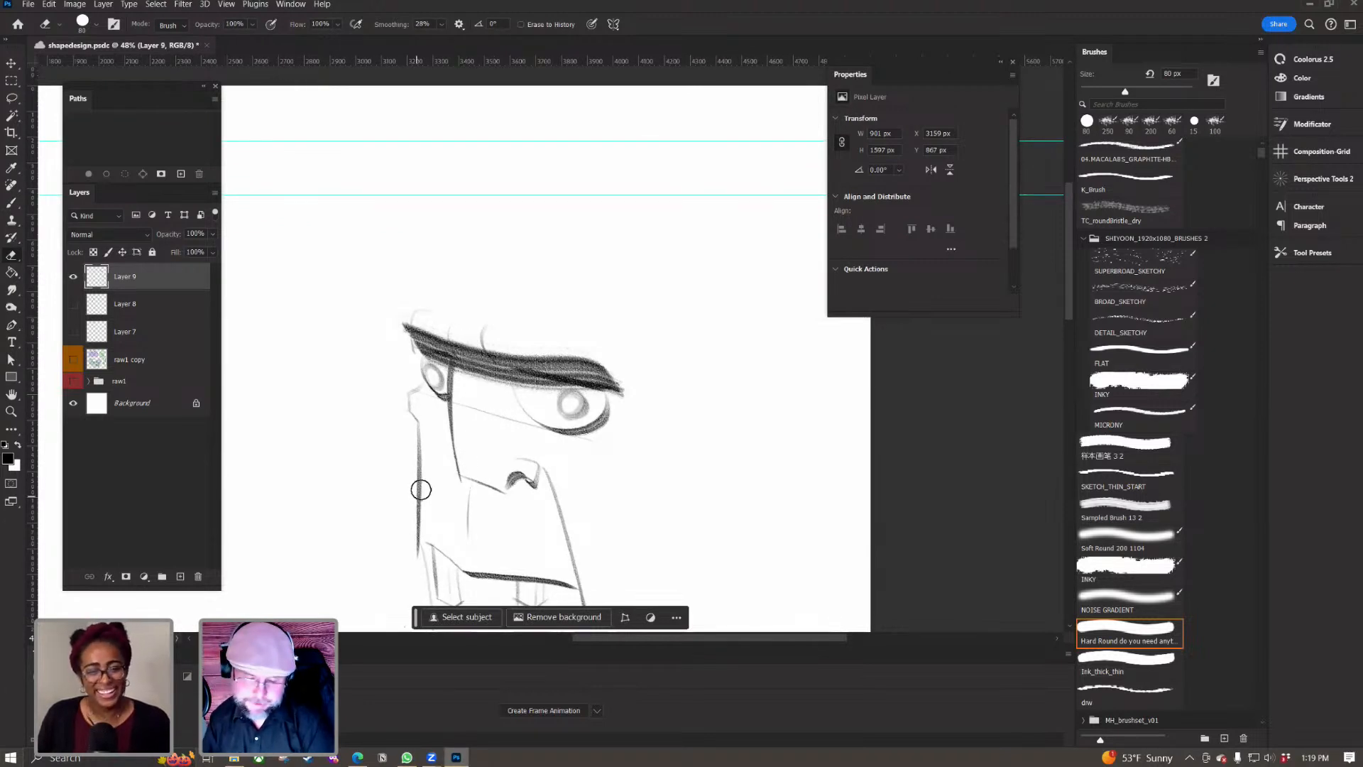
Step: Switch back to the brush and show the faded raw1 copy sketch layer beneath the line art
{"action": "scroll", "coordinate": [417, 493], "scroll_direction": "up", "scroll_amount": 5}
{"action": "key", "text": "b"}
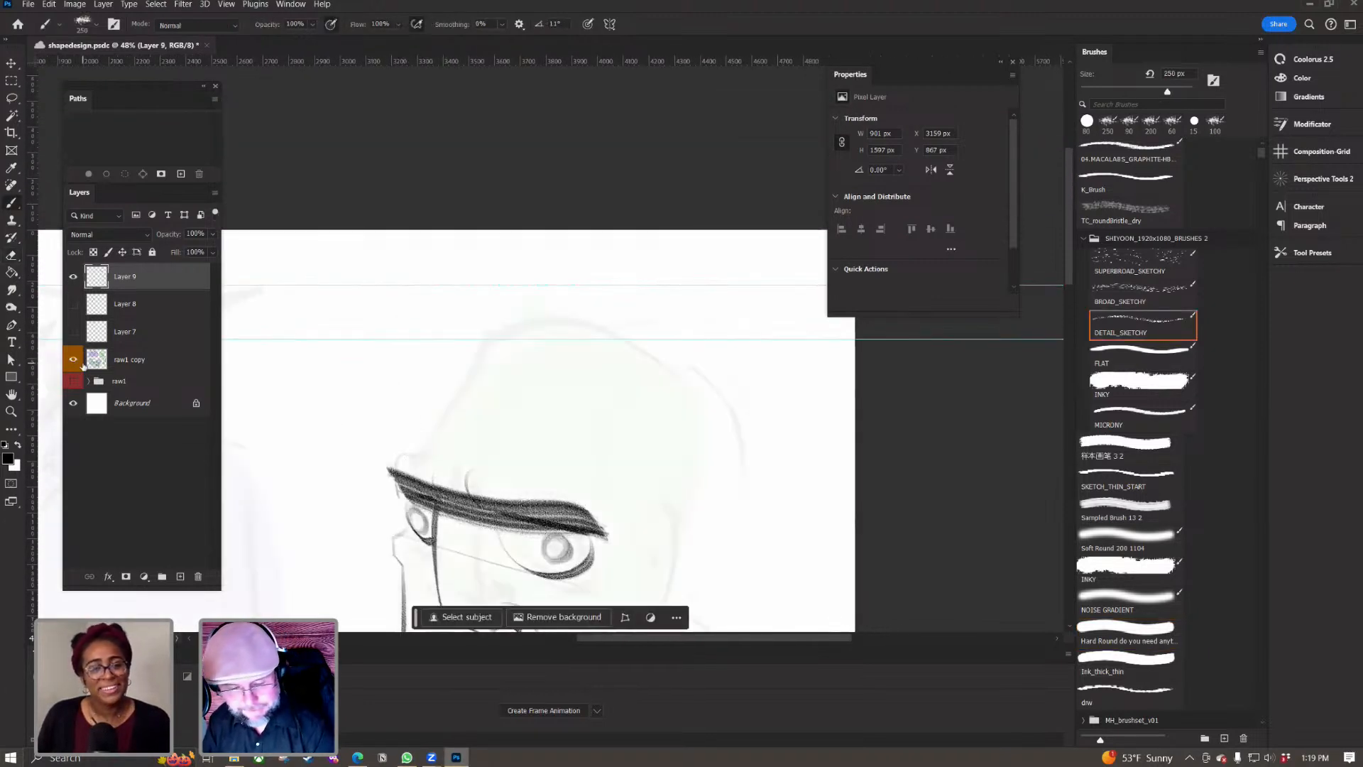
{"action": "scroll", "coordinate": [406, 467], "scroll_direction": "down", "scroll_amount": 3}
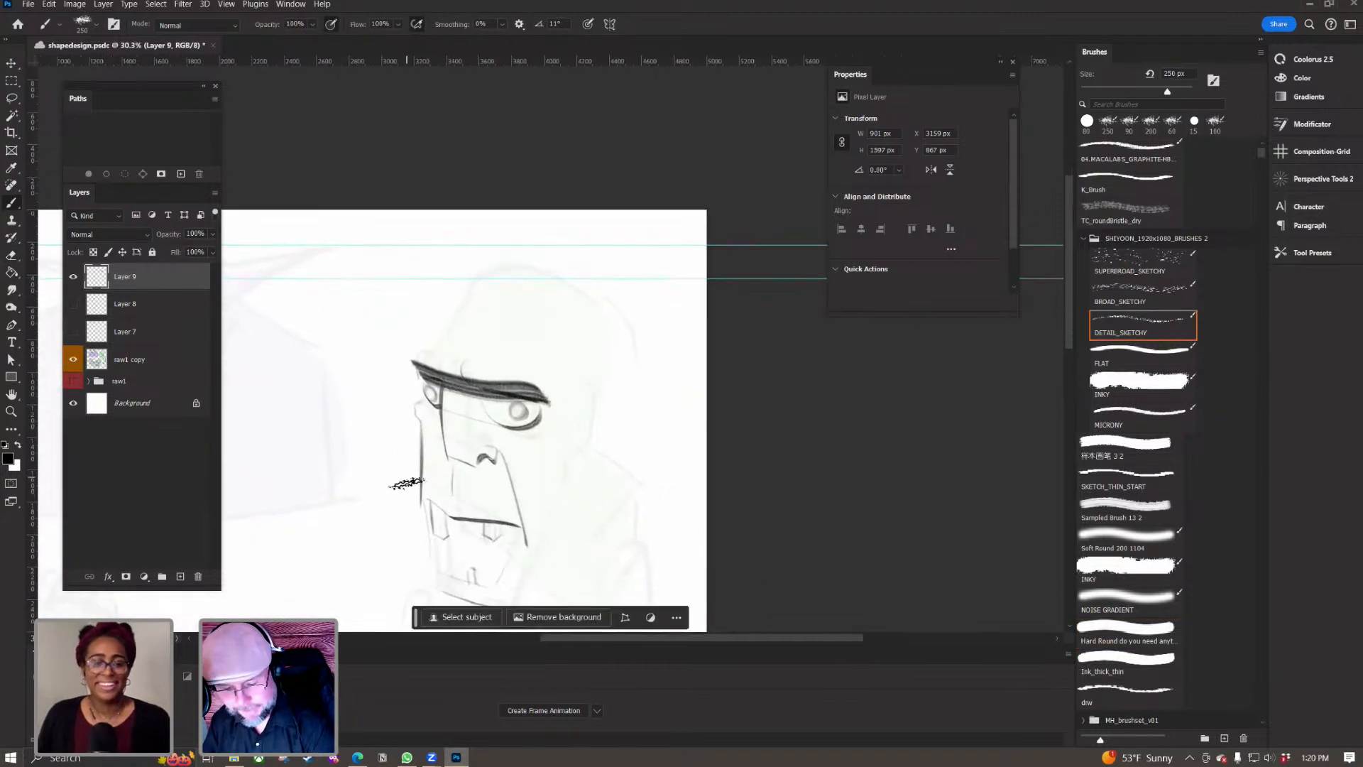
Step: Reduce the brush to 80 px and outline the green character's forehead, flat head top and back of the head
{"action": "scroll", "coordinate": [403, 536], "scroll_direction": "up", "scroll_amount": 3}
{"action": "key", "text": "bracketleft"}
{"action": "key", "text": "bracketleft"}
{"action": "key", "text": "bracketleft"}
{"action": "key", "text": "bracketleft"}
{"action": "key", "text": "bracketleft"}
{"action": "key", "text": "bracketleft"}
{"action": "key", "text": "bracketleft"}
{"action": "mouse_move", "coordinate": [407, 323]}
{"action": "left_mouse_down"}
{"action": "mouse_move", "coordinate": [433, 304]}
{"action": "mouse_move", "coordinate": [421, 299]}
{"action": "mouse_move", "coordinate": [518, 157]}
{"action": "mouse_move", "coordinate": [788, 269]}
{"action": "mouse_move", "coordinate": [708, 404]}
{"action": "left_mouse_up"}
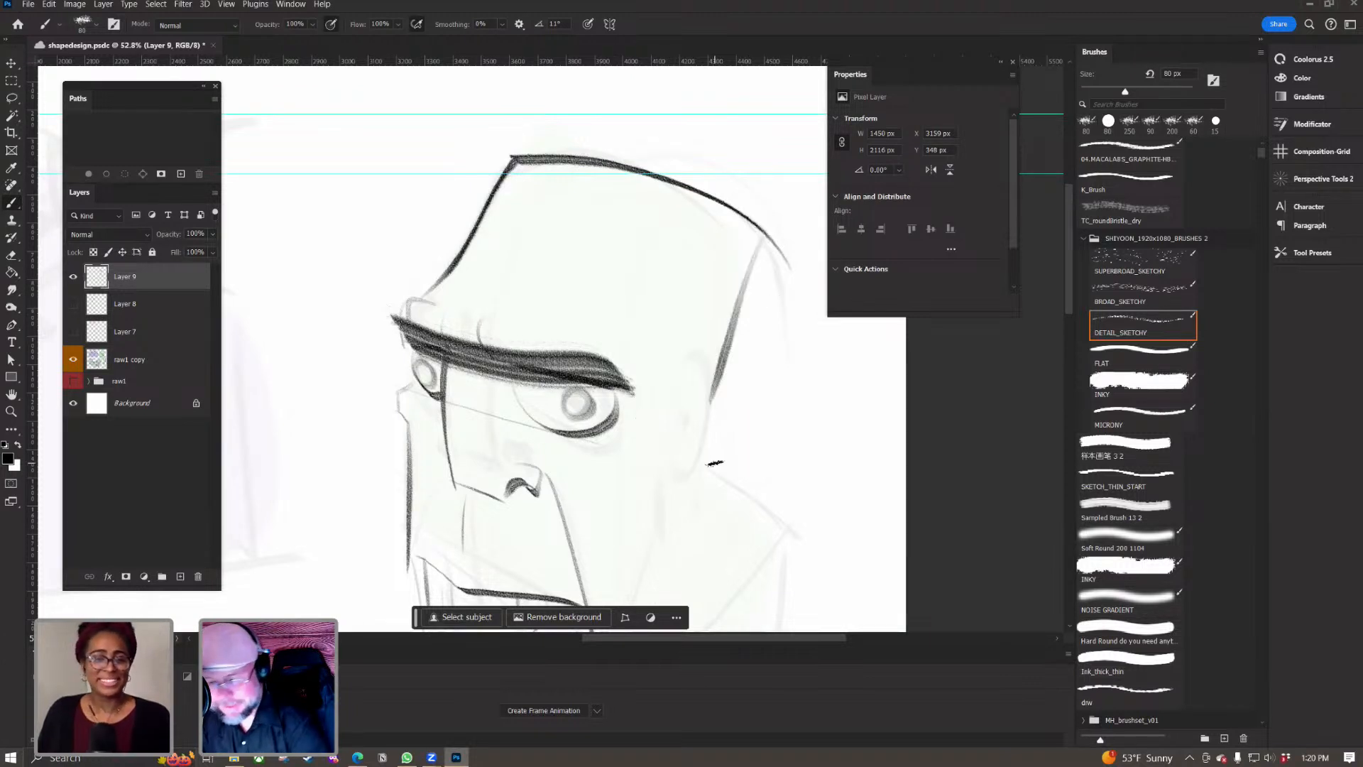
Step: Erase the overshooting line ends at the back and front corners of the head's top
{"action": "left_click_drag", "start_coordinate": [414, 484], "coordinate": [343, 477]}
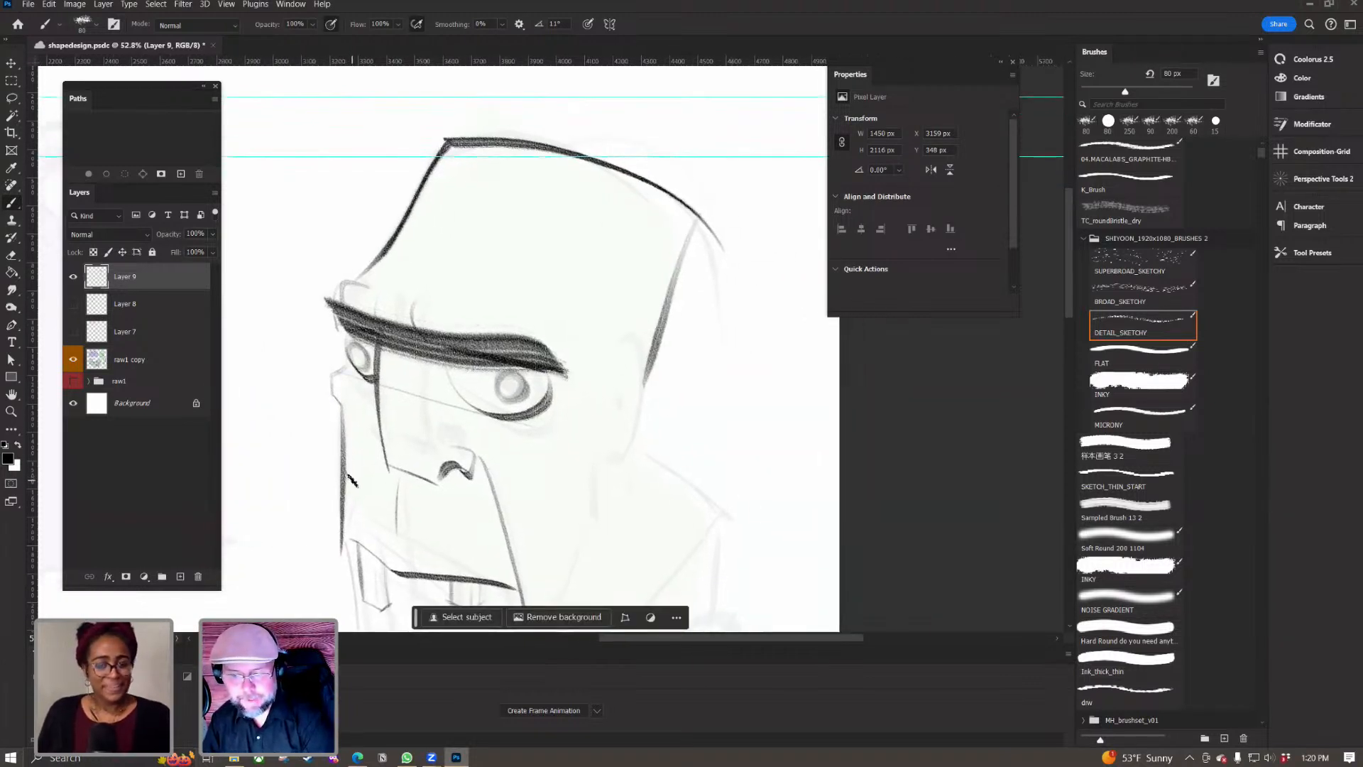
{"action": "key", "text": "e"}
{"action": "left_click_drag", "start_coordinate": [709, 222], "coordinate": [727, 225]}
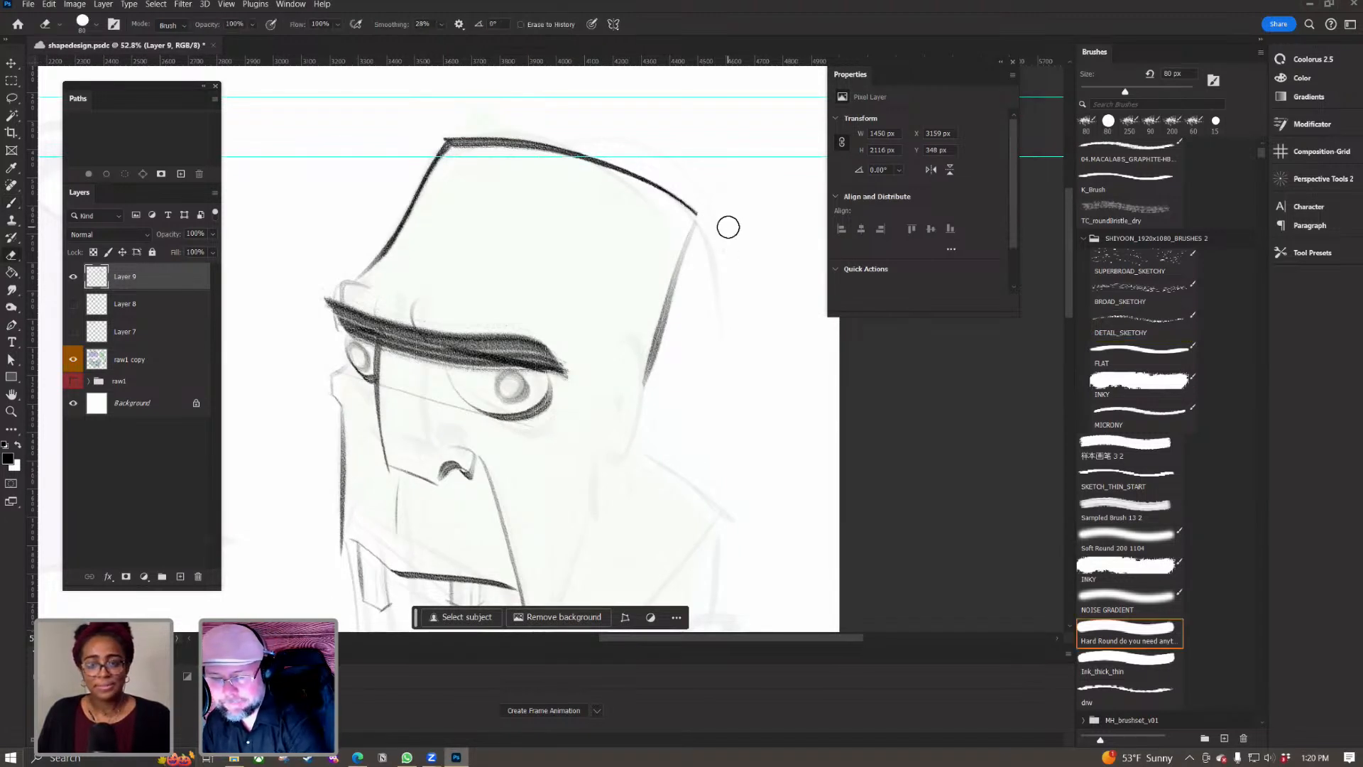
{"action": "left_click_drag", "start_coordinate": [376, 428], "coordinate": [368, 406]}
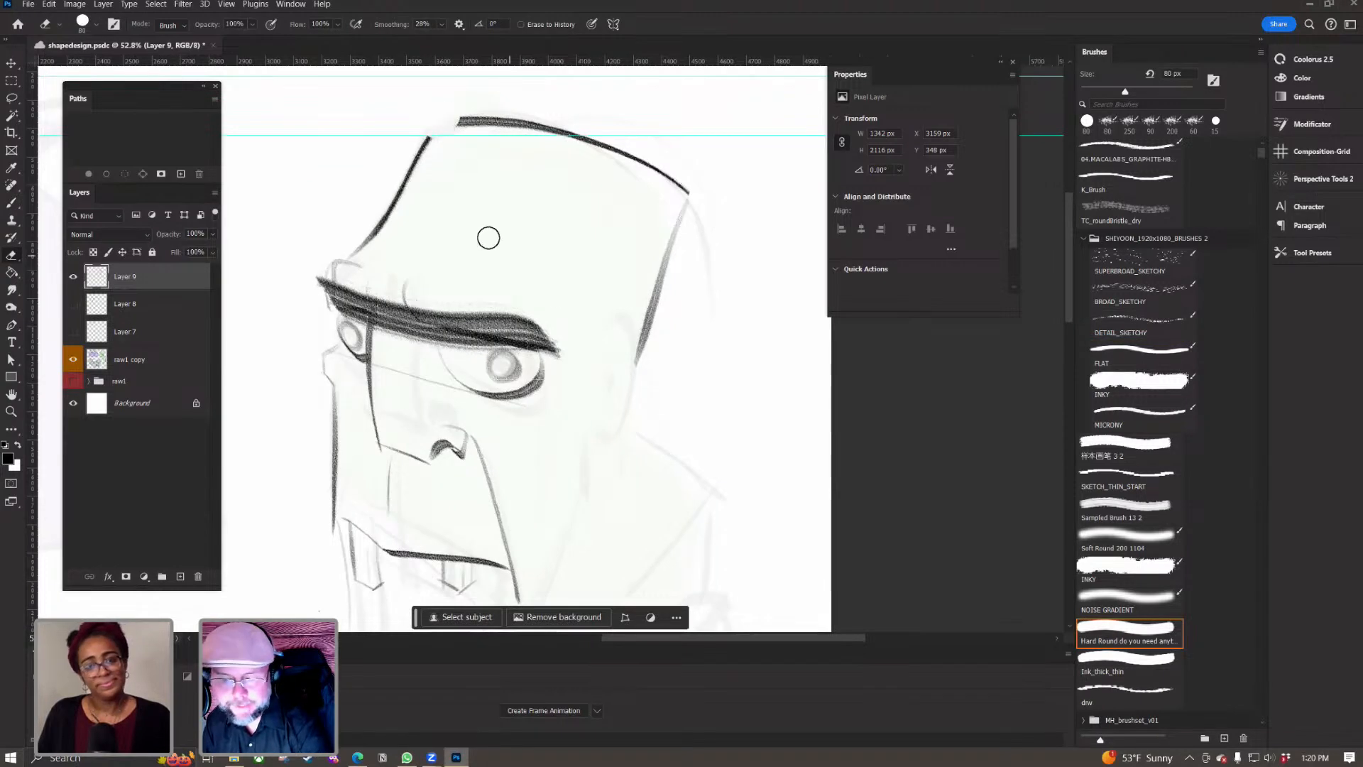
Step: Switch back to the brush, redraw the front corner of the head and add a short slanted temple line
{"action": "key", "text": "b"}
{"action": "mouse_move", "coordinate": [590, 161]}
{"action": "left_mouse_down"}
{"action": "mouse_move", "coordinate": [562, 234]}
{"action": "mouse_move", "coordinate": [545, 243]}
{"action": "left_mouse_up"}
{"action": "key", "text": "ctrl+z"}
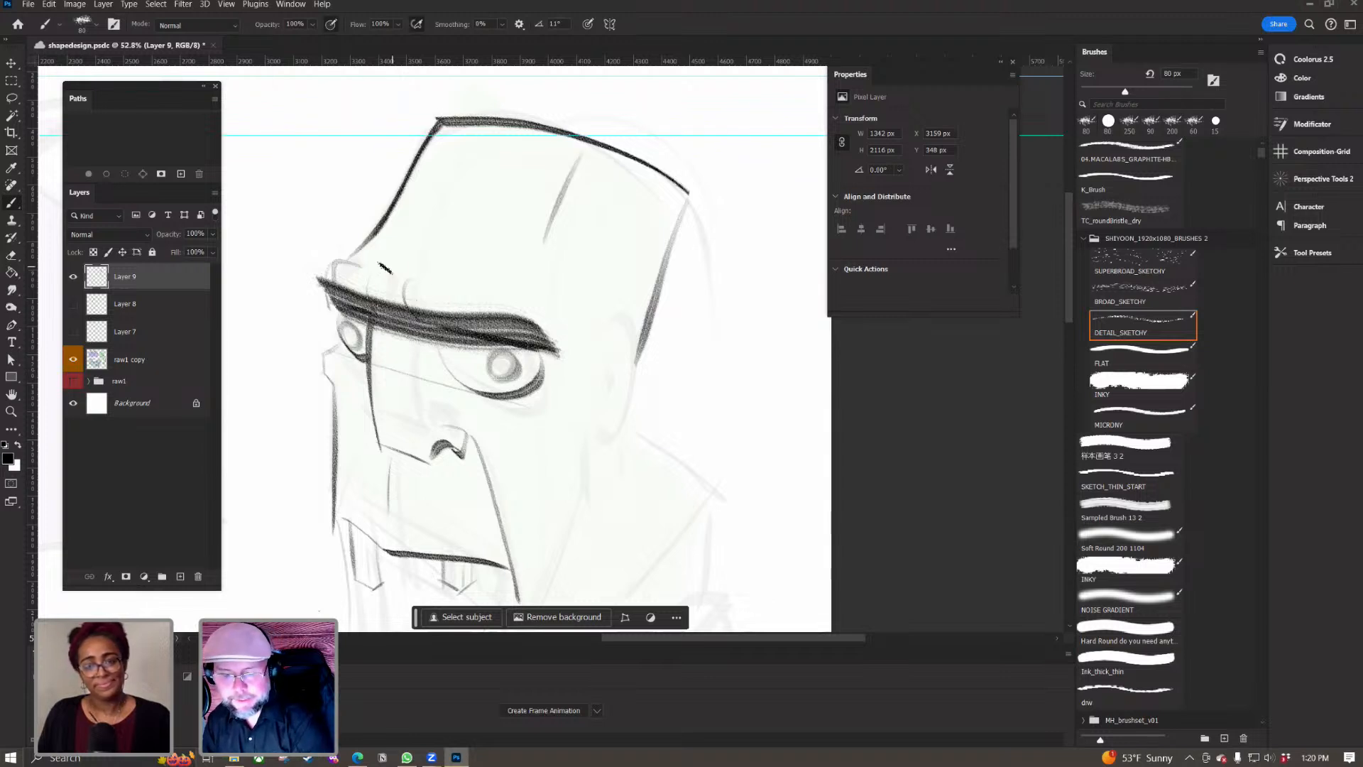
Step: Try a thick four-sided outline on the forehead and undo it
{"action": "mouse_move", "coordinate": [378, 261]}
{"action": "left_mouse_down"}
{"action": "mouse_move", "coordinate": [509, 263]}
{"action": "mouse_move", "coordinate": [537, 149]}
{"action": "mouse_move", "coordinate": [443, 141]}
{"action": "mouse_move", "coordinate": [374, 259]}
{"action": "left_mouse_up"}
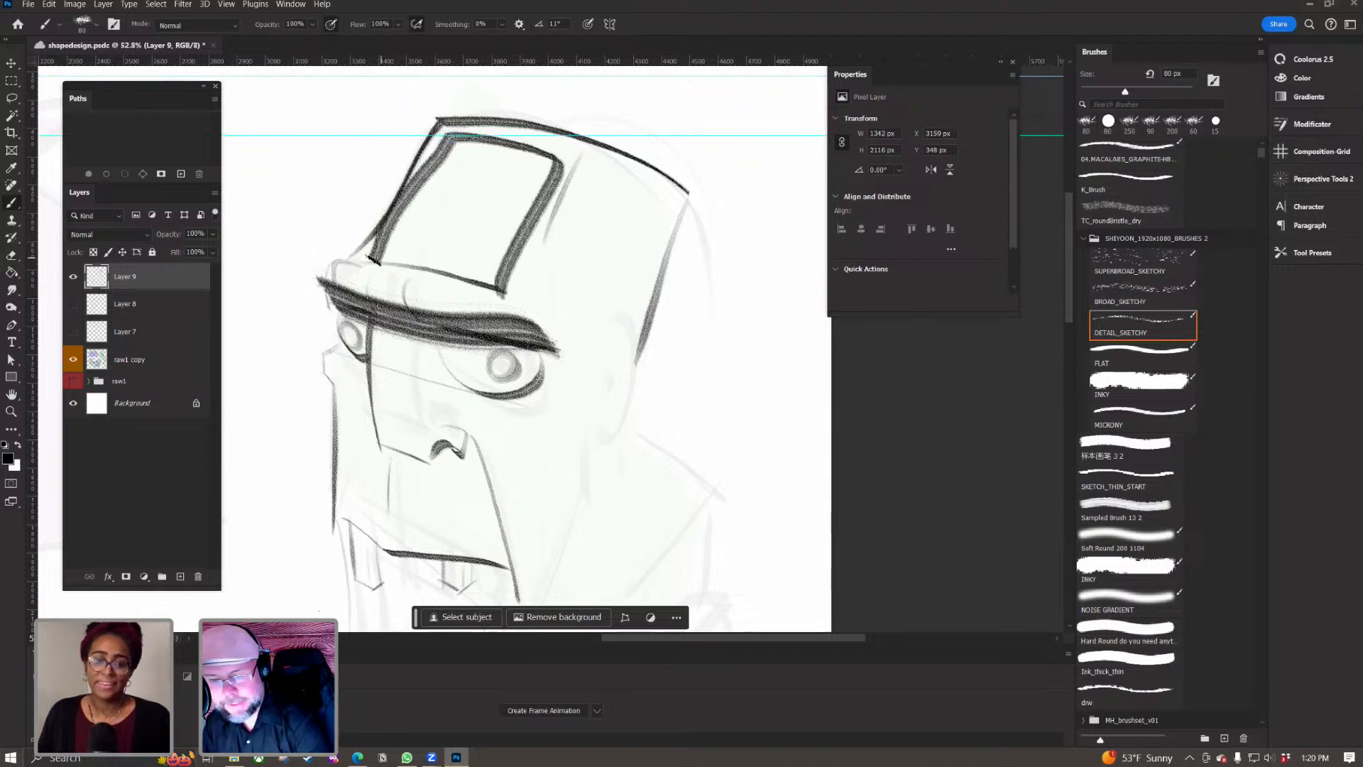
{"action": "key", "text": "ctrl+z"}
{"action": "key", "text": "ctrl+z"}
{"action": "mouse_move", "coordinate": [544, 259]}
{"action": "left_mouse_down"}
{"action": "mouse_move", "coordinate": [604, 297]}
{"action": "mouse_move", "coordinate": [678, 172]}
{"action": "left_mouse_up"}
{"action": "key", "text": "ctrl+z"}
{"action": "key", "text": "ctrl+z"}
Step: Draw the curved outer outline of the ear at the back of the head, redoing strokes until the shape fits
{"action": "mouse_move", "coordinate": [605, 342]}
{"action": "left_mouse_down"}
{"action": "mouse_move", "coordinate": [628, 377]}
{"action": "mouse_move", "coordinate": [578, 444]}
{"action": "mouse_move", "coordinate": [609, 450]}
{"action": "mouse_move", "coordinate": [578, 438]}
{"action": "left_mouse_up"}
{"action": "key", "text": "ctrl+z"}
{"action": "key", "text": "ctrl+z"}
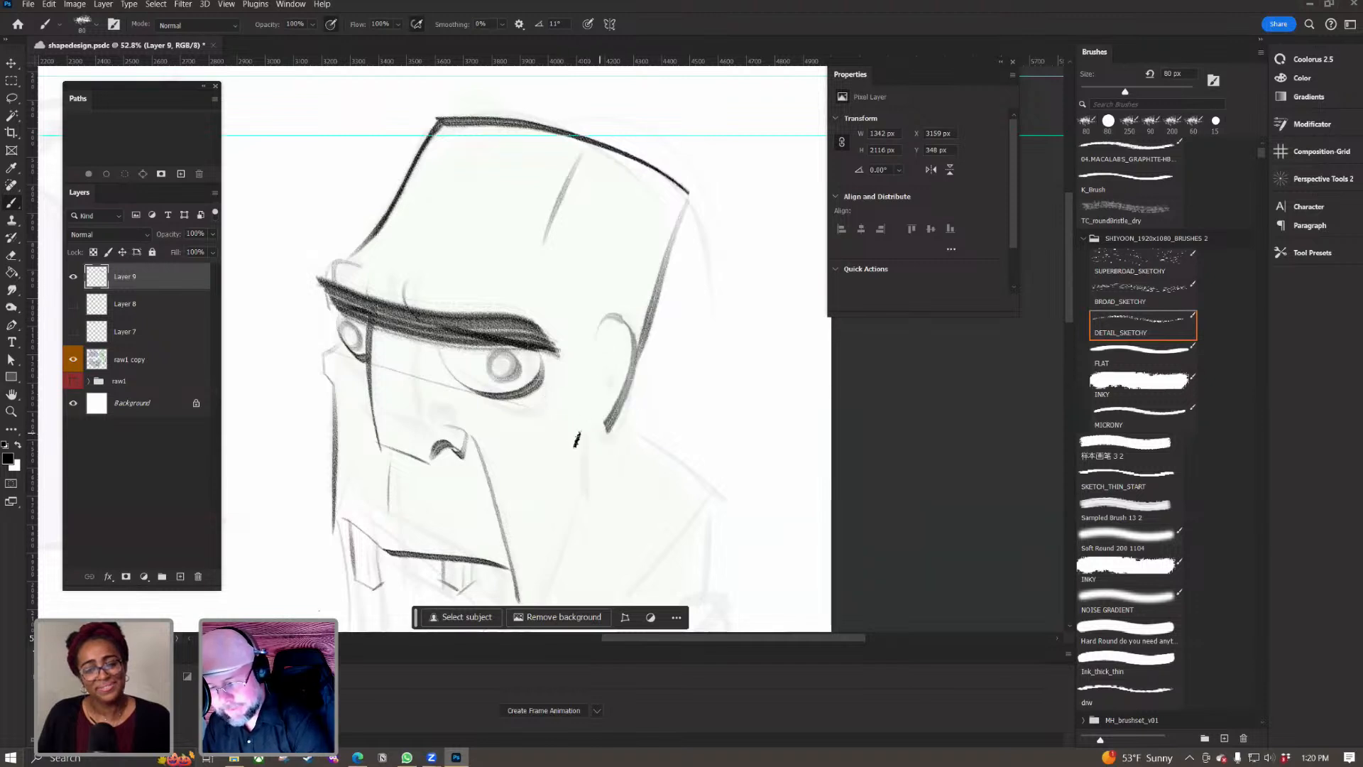
{"action": "key", "text": "ctrl+z"}
{"action": "mouse_move", "coordinate": [595, 347]}
{"action": "left_mouse_down"}
{"action": "mouse_move", "coordinate": [605, 315]}
{"action": "mouse_move", "coordinate": [577, 442]}
{"action": "left_mouse_up"}
{"action": "key", "text": "ctrl+z"}
{"action": "left_click_drag", "start_coordinate": [595, 345], "coordinate": [579, 441]}
Step: Add the inner fold and dark opening inside the ear, redoing the first attempt
{"action": "left_click_drag", "start_coordinate": [609, 340], "coordinate": [588, 403]}
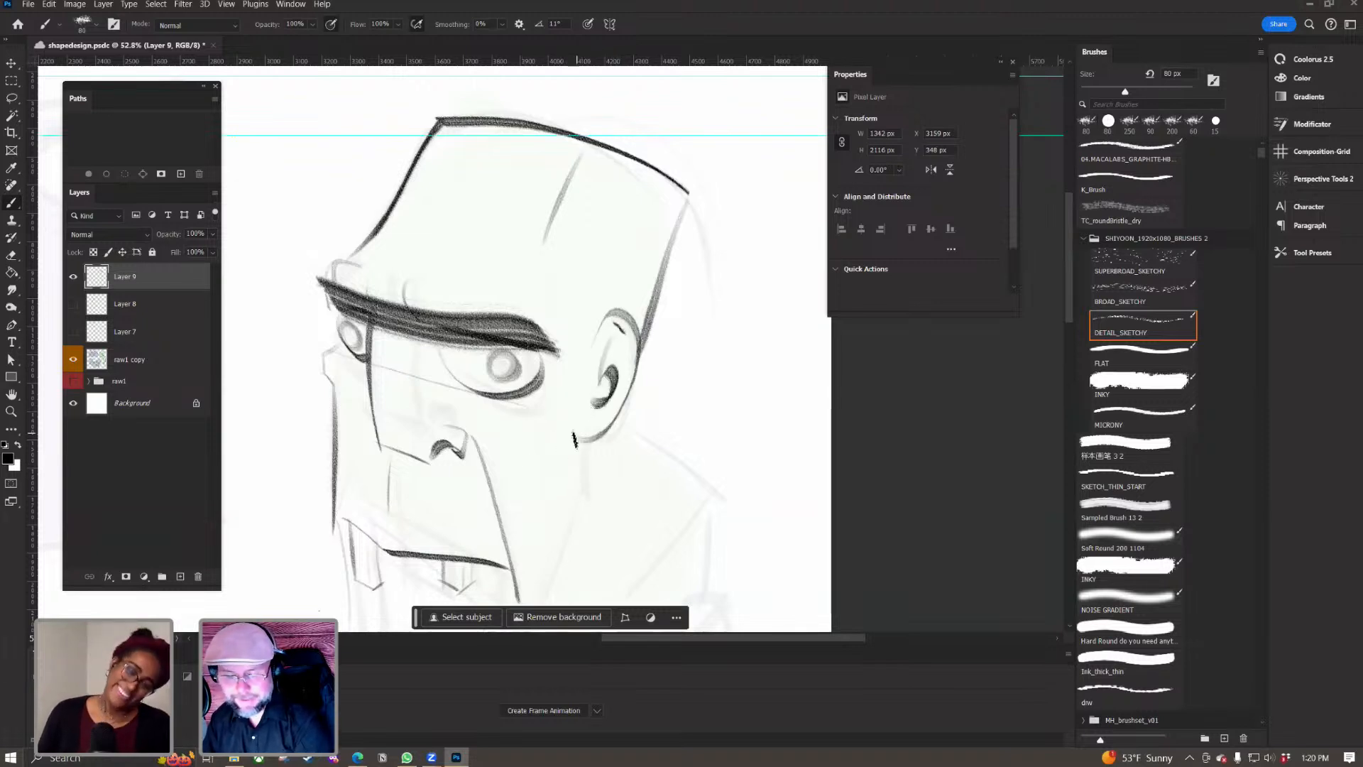
{"action": "key", "text": "ctrl+z"}
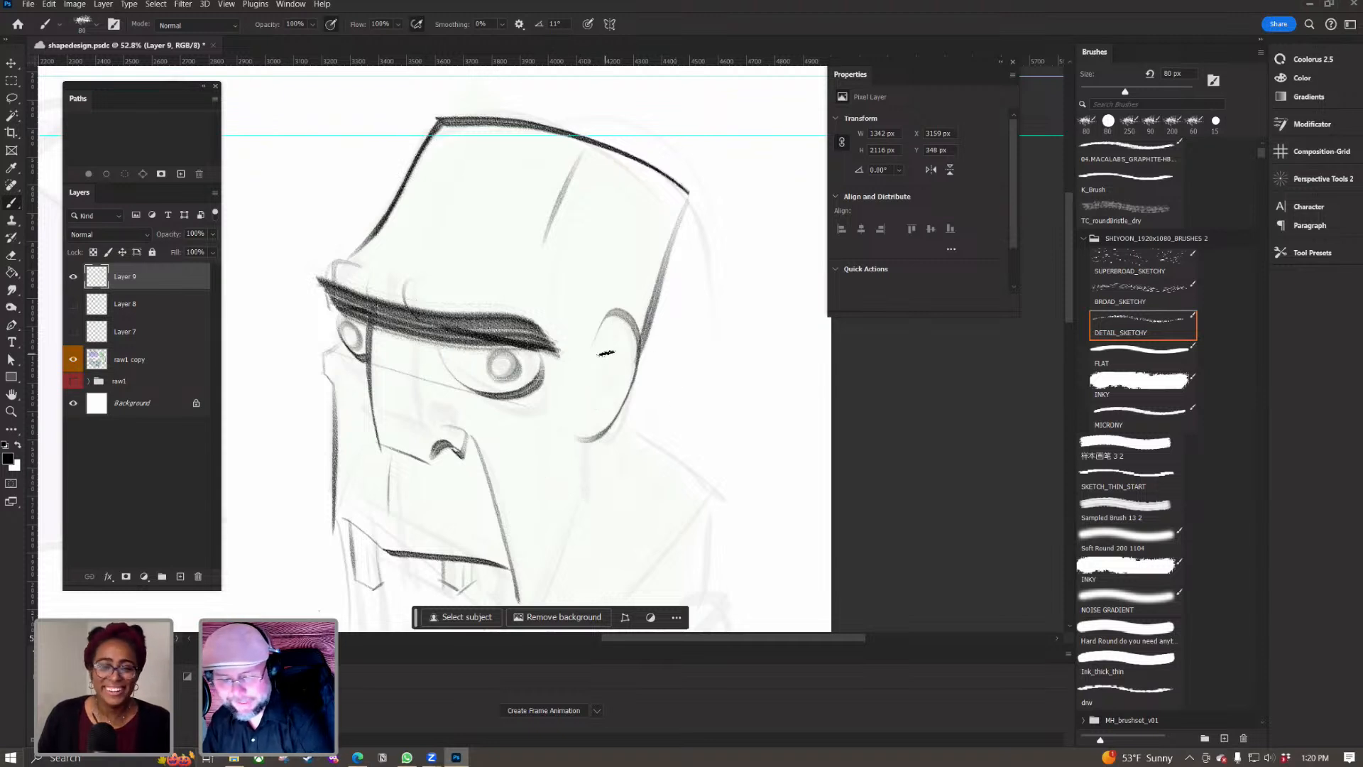
{"action": "left_click_drag", "start_coordinate": [619, 331], "coordinate": [582, 400]}
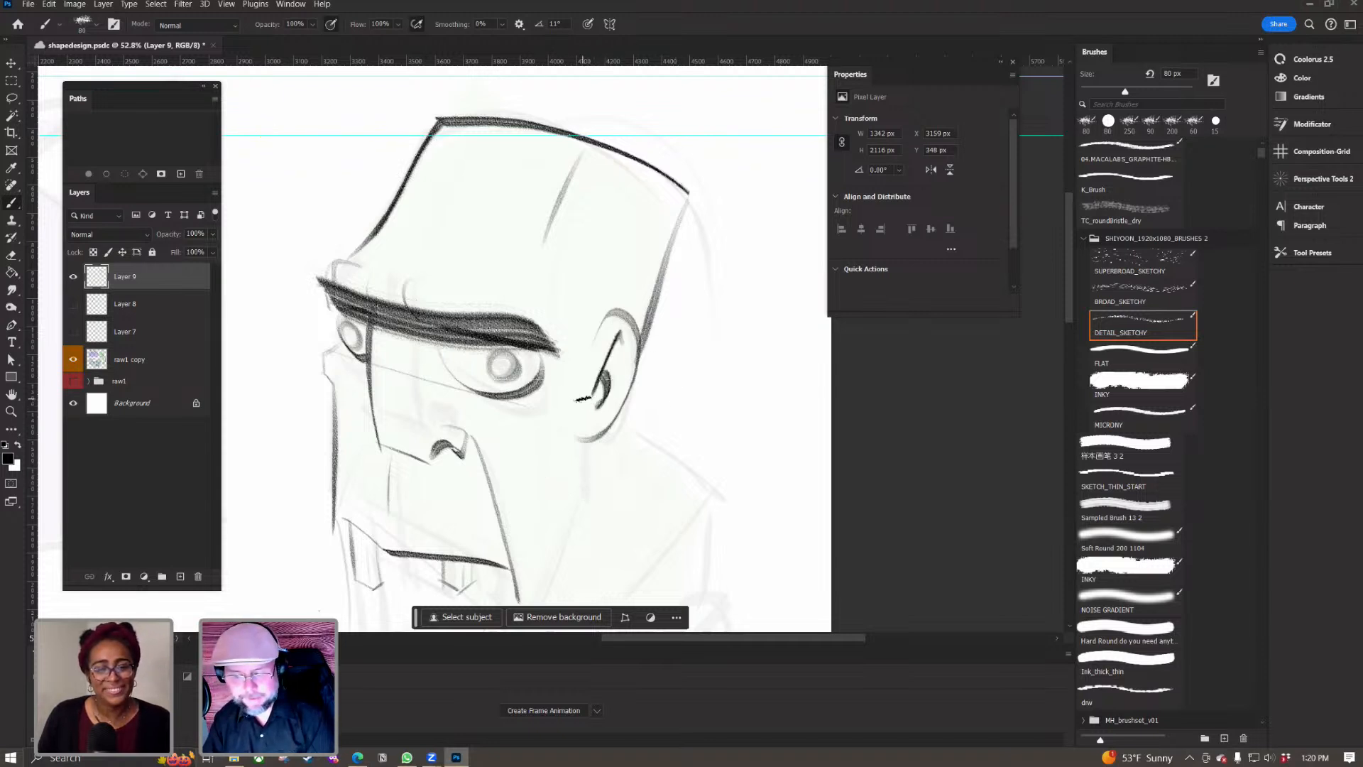
Step: Draw the jaw as a short vertical line below the ear and a long slanted line down to the chin
{"action": "left_click_drag", "start_coordinate": [446, 537], "coordinate": [460, 457]}
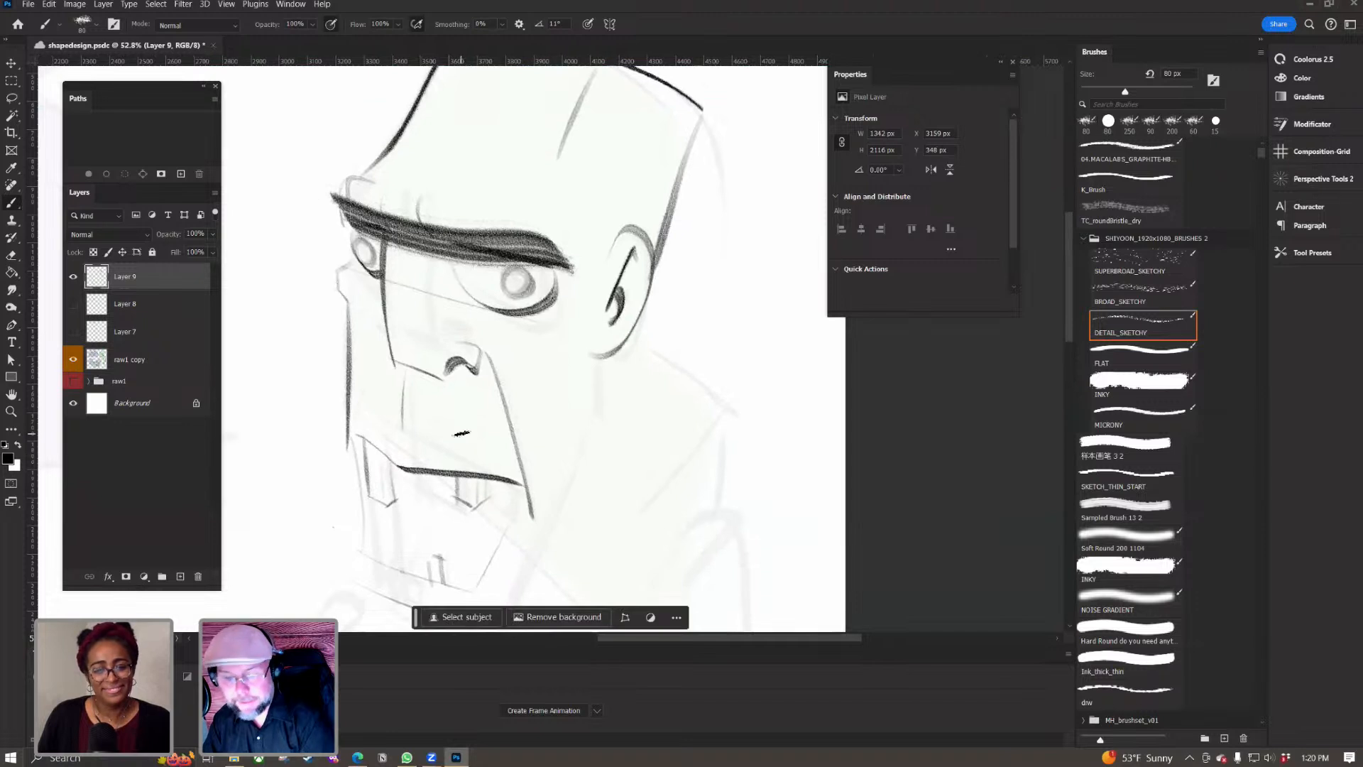
{"action": "left_click_drag", "start_coordinate": [595, 336], "coordinate": [581, 419]}
{"action": "key", "text": "ctrl+z"}
{"action": "left_click_drag", "start_coordinate": [594, 341], "coordinate": [589, 422]}
{"action": "left_click_drag", "start_coordinate": [501, 475], "coordinate": [520, 368]}
{"action": "left_click_drag", "start_coordinate": [607, 309], "coordinate": [507, 543]}
{"action": "key", "text": "ctrl+z"}
{"action": "left_click_drag", "start_coordinate": [606, 313], "coordinate": [495, 551]}
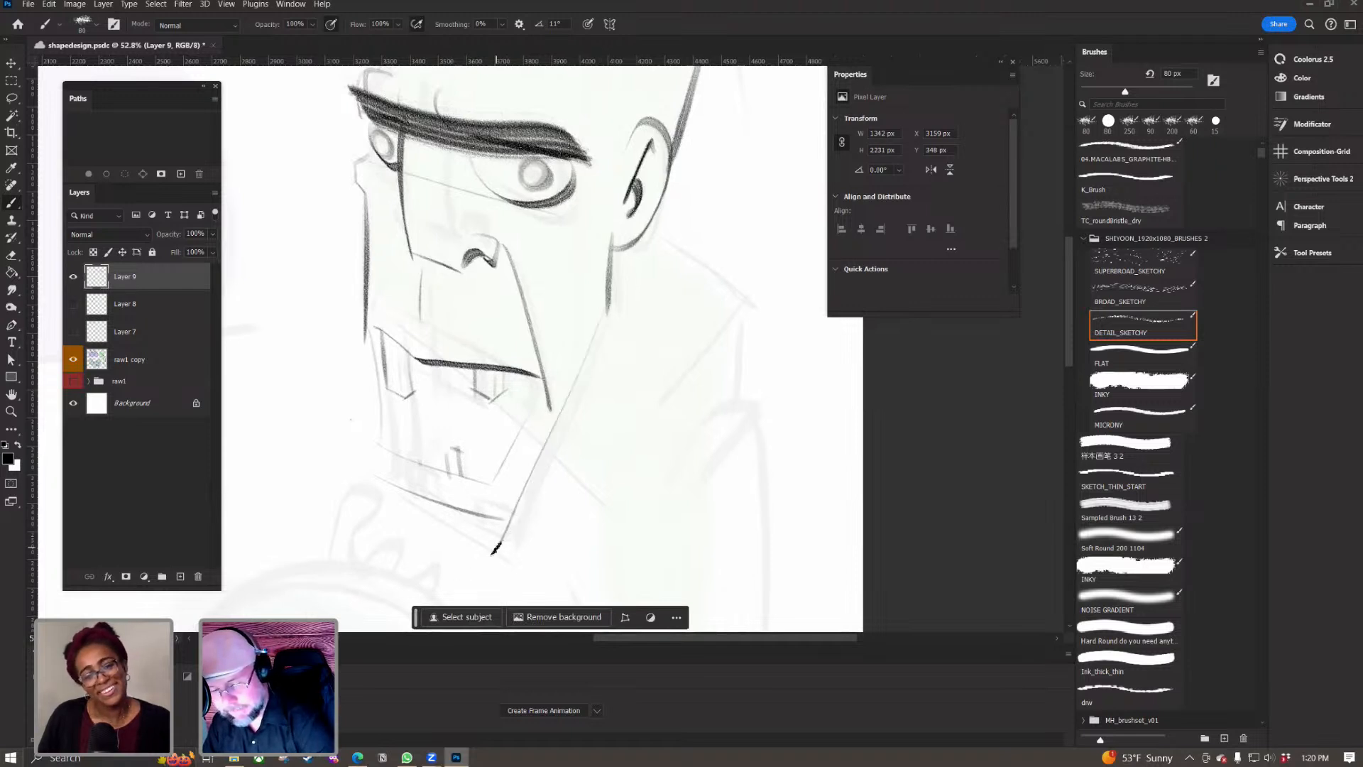
Step: Draw the shoulder line from behind the ear, the thick collar edge and the outer line of the upper arm
{"action": "left_click_drag", "start_coordinate": [403, 506], "coordinate": [305, 420]}
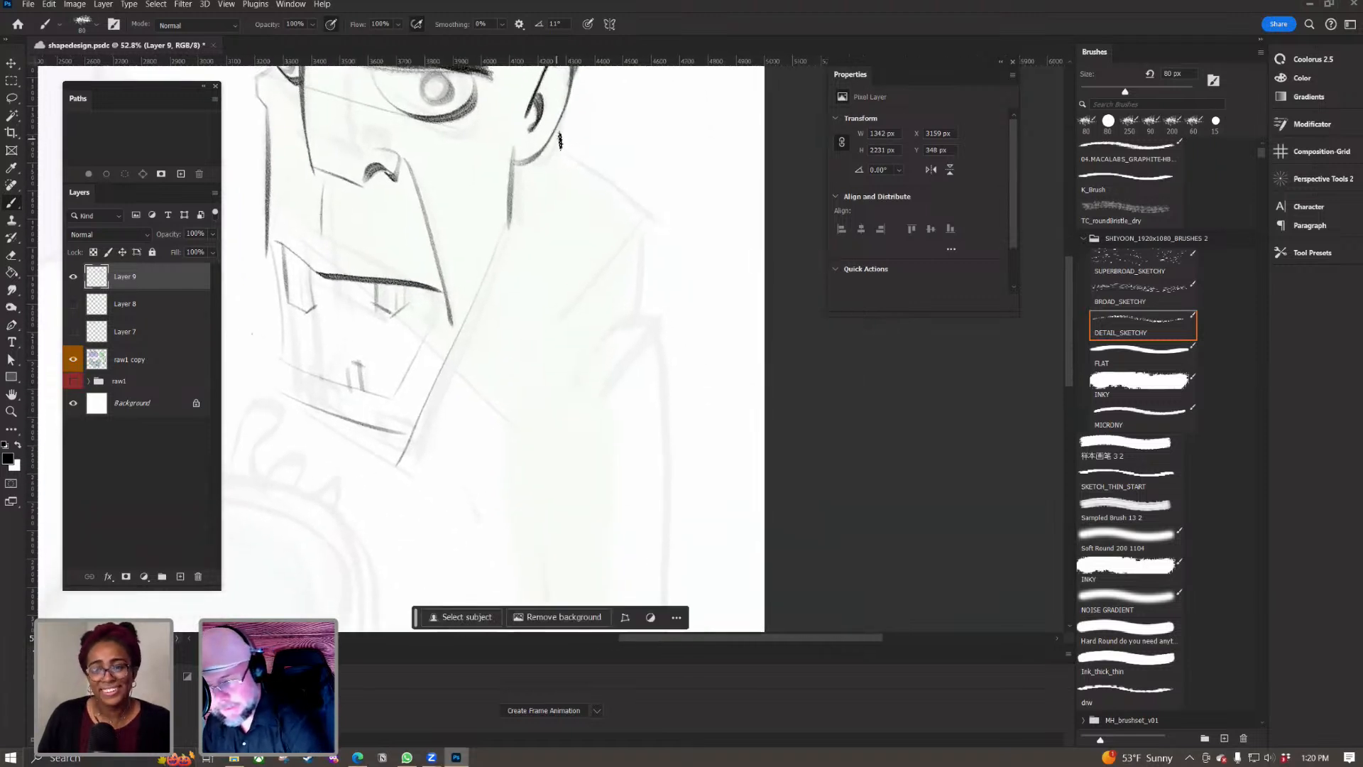
{"action": "left_click_drag", "start_coordinate": [555, 135], "coordinate": [656, 298]}
{"action": "left_click_drag", "start_coordinate": [671, 236], "coordinate": [730, 332]}
{"action": "left_click_drag", "start_coordinate": [489, 410], "coordinate": [483, 304]}
{"action": "left_click_drag", "start_coordinate": [717, 216], "coordinate": [699, 383]}
Step: Erase the jaw line's overshoot at the chin and draw the angled chest line beneath it
{"action": "left_click_drag", "start_coordinate": [554, 523], "coordinate": [674, 593]}
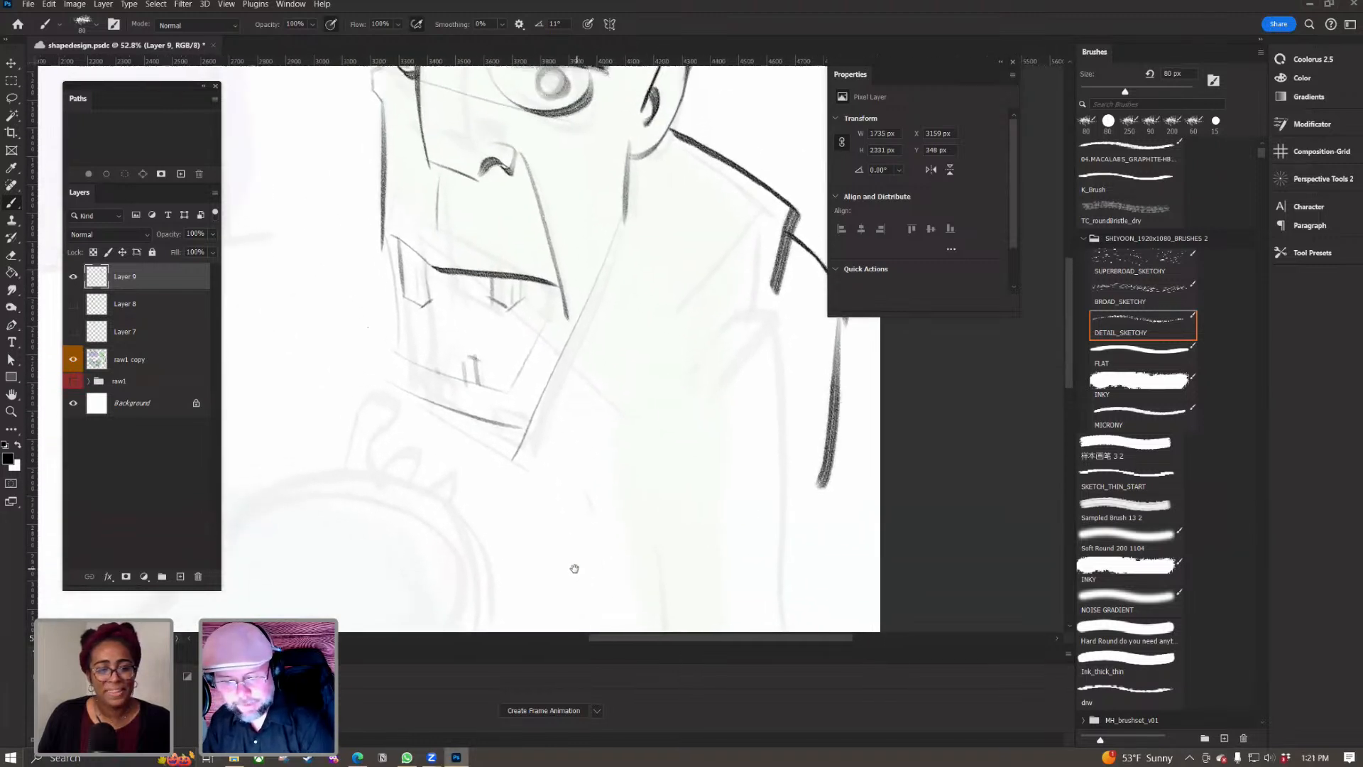
{"action": "key", "text": "e"}
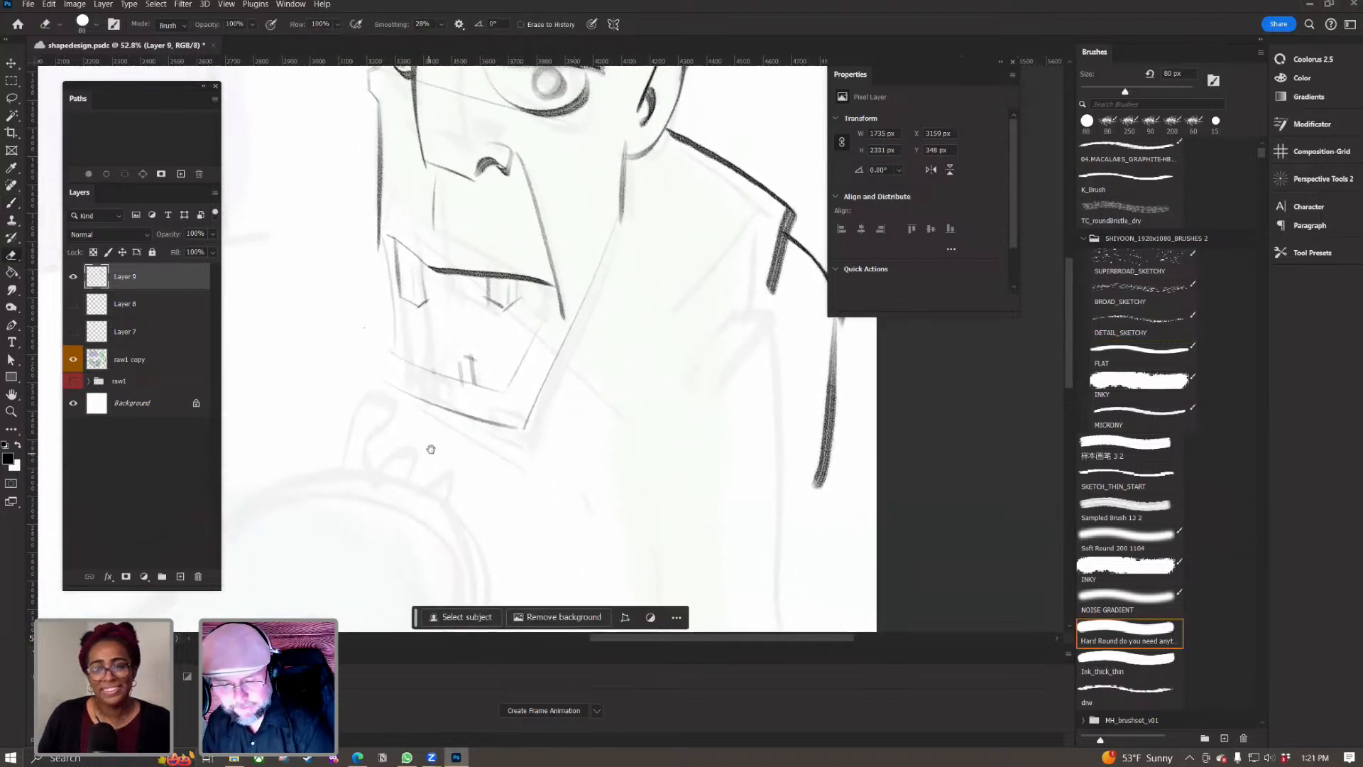
{"action": "left_click_drag", "start_coordinate": [429, 450], "coordinate": [438, 468]}
{"action": "key", "text": "b"}
{"action": "left_click_drag", "start_coordinate": [426, 417], "coordinate": [501, 507]}
{"action": "left_click_drag", "start_coordinate": [607, 532], "coordinate": [505, 522]}
Step: Add a curved tongue line inside the open mouth around the lower tooth
{"action": "scroll", "coordinate": [419, 472], "scroll_direction": "down", "scroll_amount": 6}
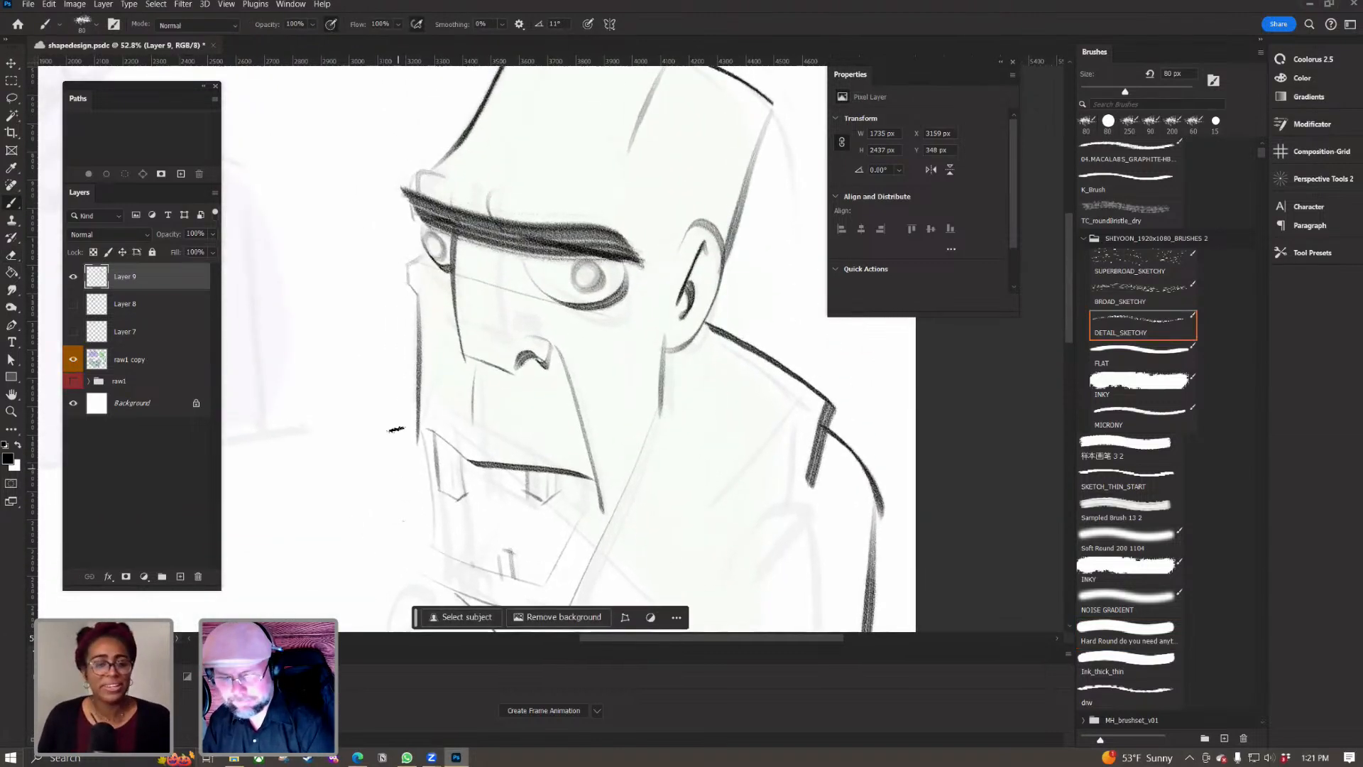
{"action": "scroll", "coordinate": [352, 528], "scroll_direction": "up", "scroll_amount": 6}
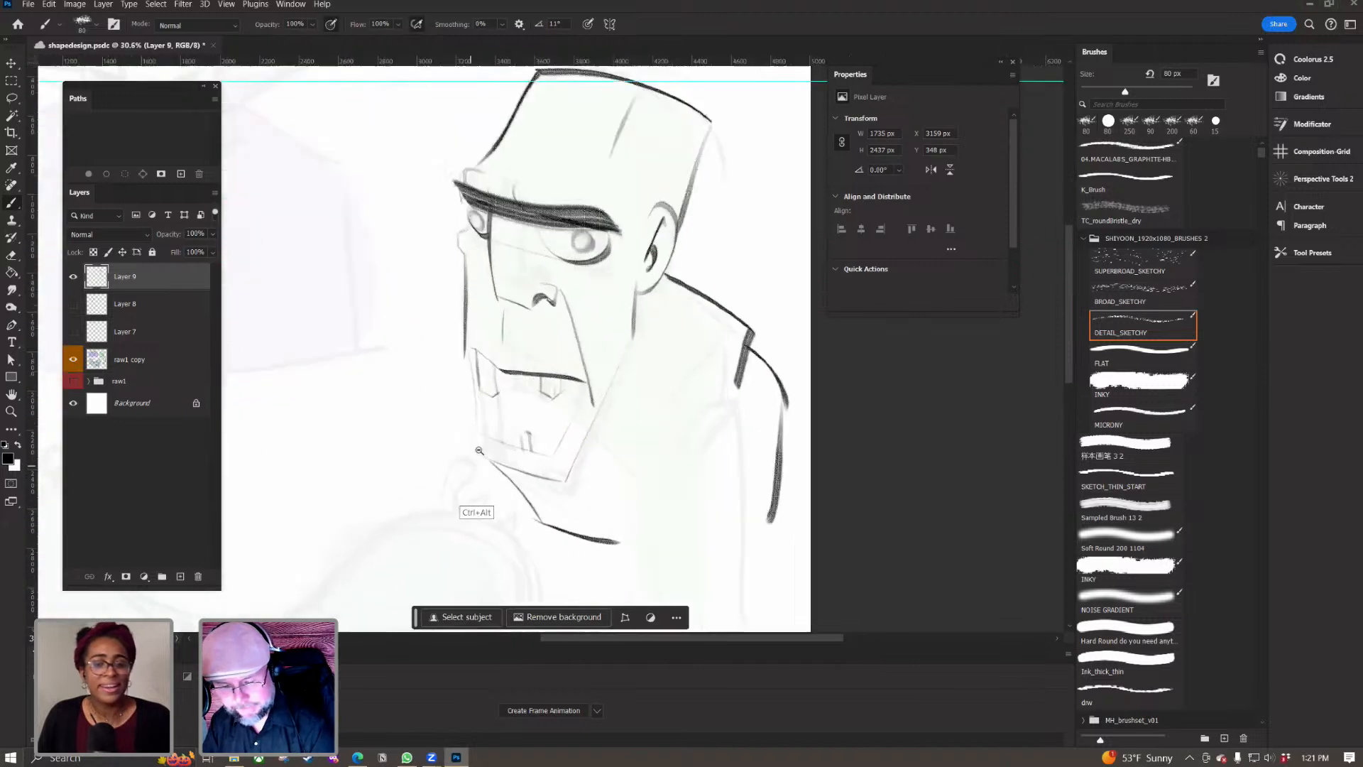
{"action": "left_click_drag", "start_coordinate": [450, 518], "coordinate": [472, 513]}
{"action": "key", "text": "ctrl+z"}
{"action": "scroll", "coordinate": [463, 515], "scroll_direction": "down", "scroll_amount": 2}
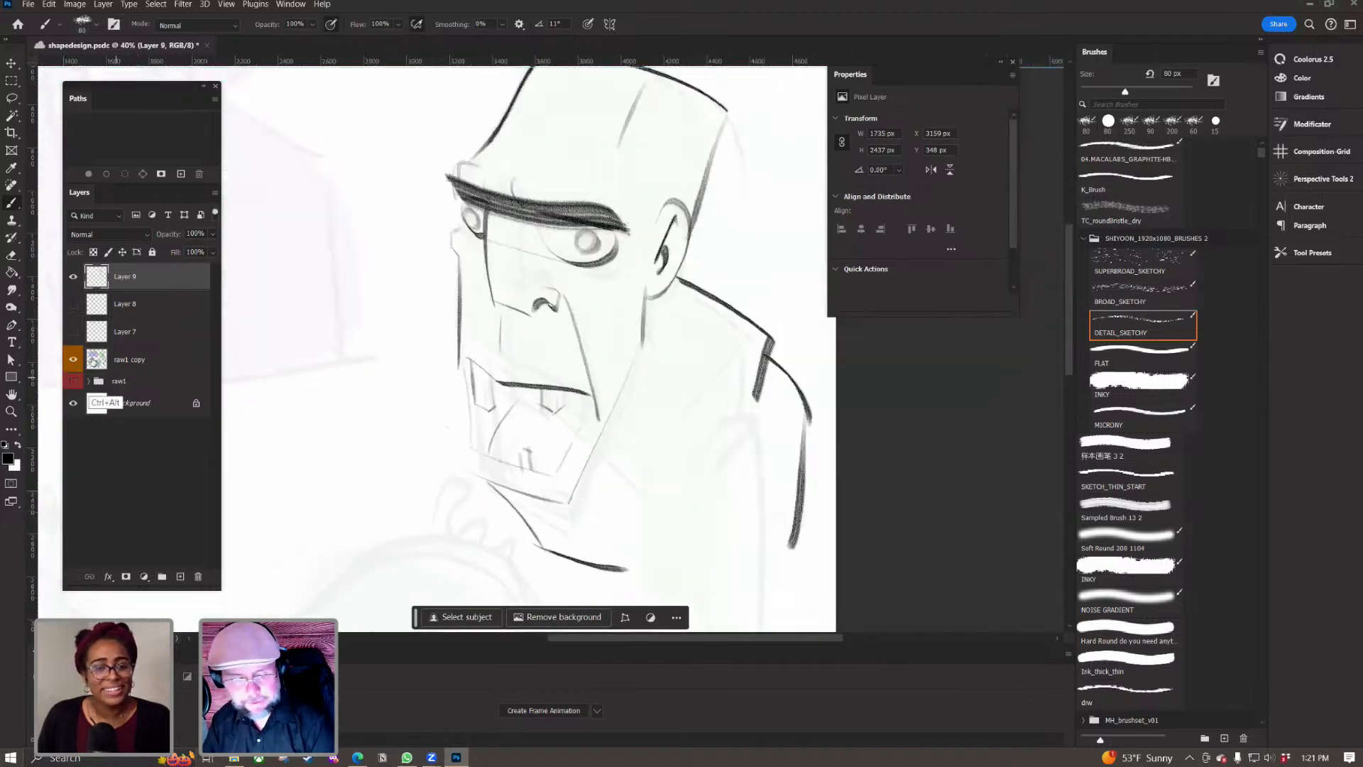
Step: Show Layer 7 and Layer 8 and hide the raw1 copy sketch to review both characters' line art
{"action": "scroll", "coordinate": [310, 554], "scroll_direction": "down", "scroll_amount": 3}
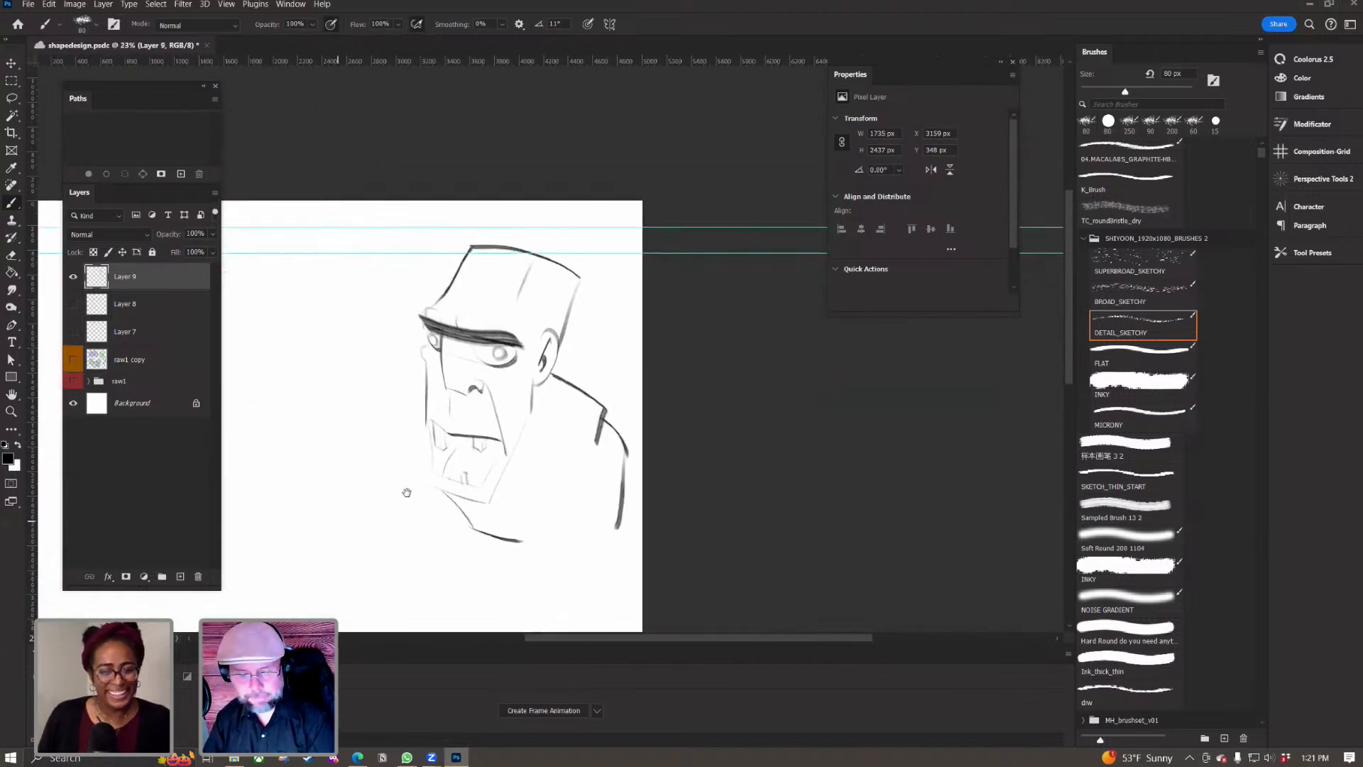
{"action": "scroll", "coordinate": [426, 490], "scroll_direction": "up", "scroll_amount": 1}
{"action": "left_click_drag", "start_coordinate": [73, 359], "coordinate": [76, 307]}
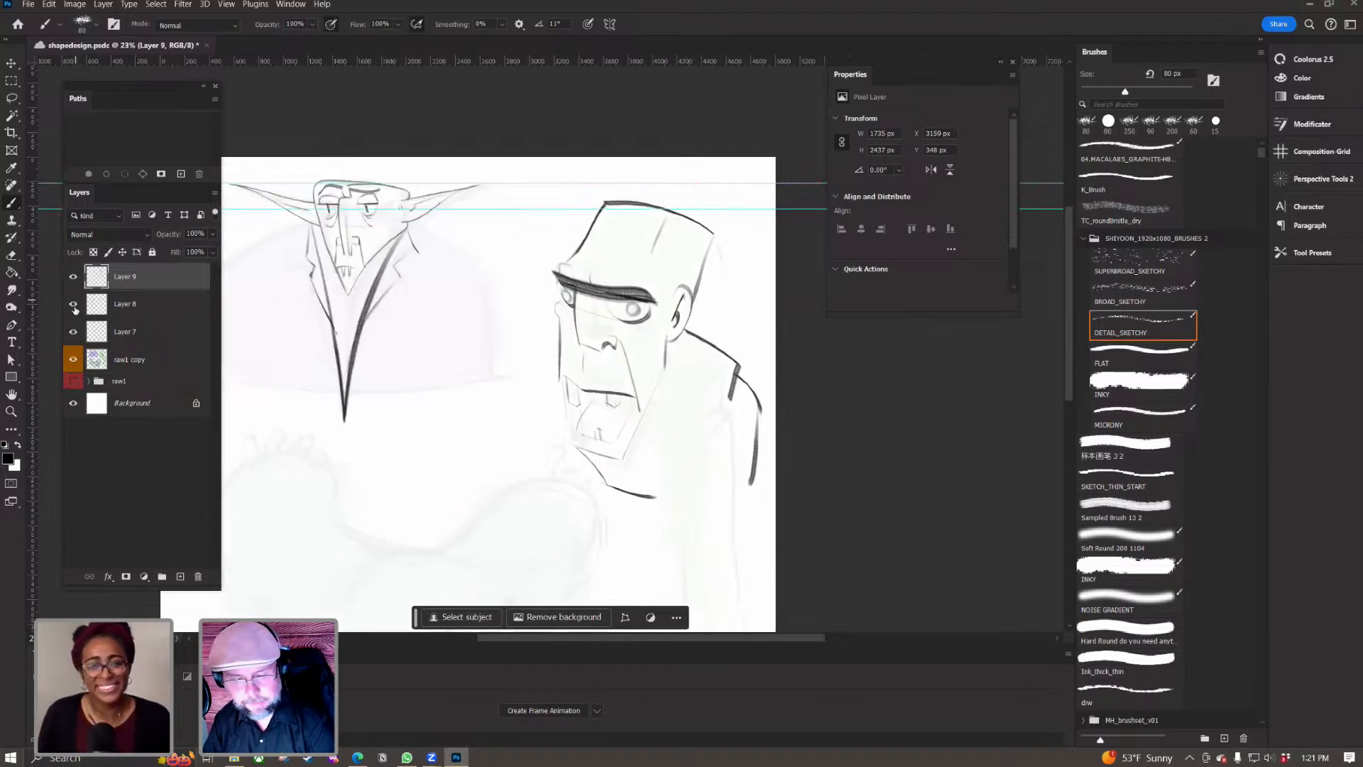
{"action": "left_click", "coordinate": [73, 362]}
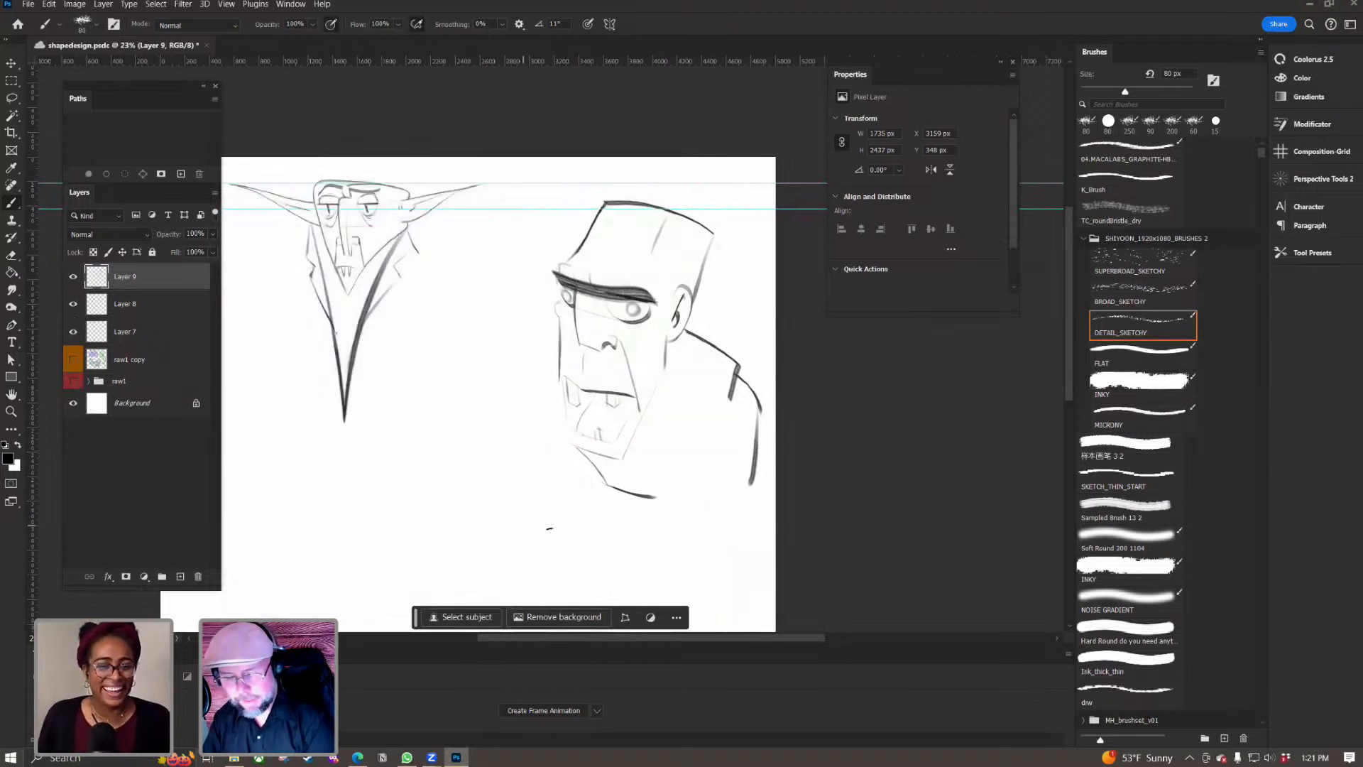
{"action": "left_click_drag", "start_coordinate": [429, 533], "coordinate": [471, 475]}
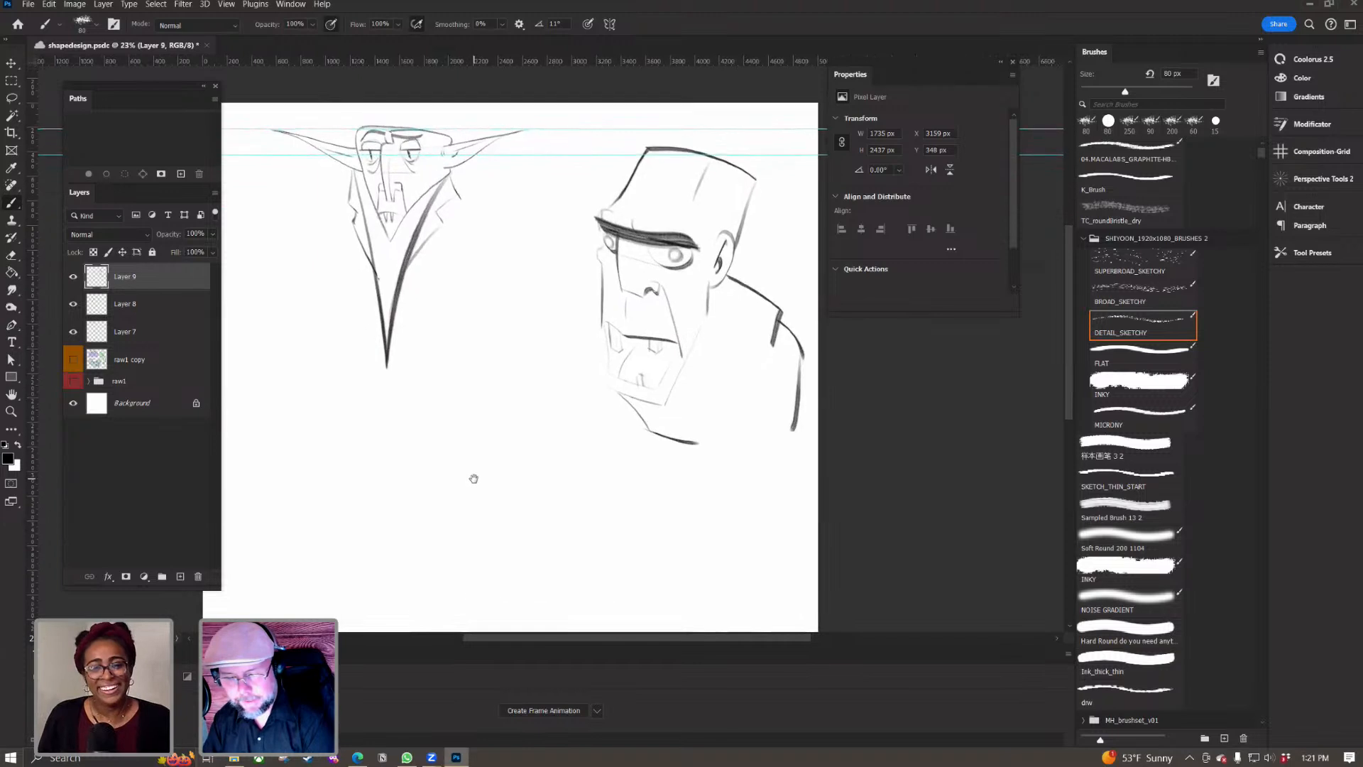
Step: Show the raw1 copy sketch again and add a new layer above Layer 9 for the large rounded character
{"action": "left_click", "coordinate": [73, 359]}
{"action": "scroll", "coordinate": [372, 392], "scroll_direction": "down", "scroll_amount": 3}
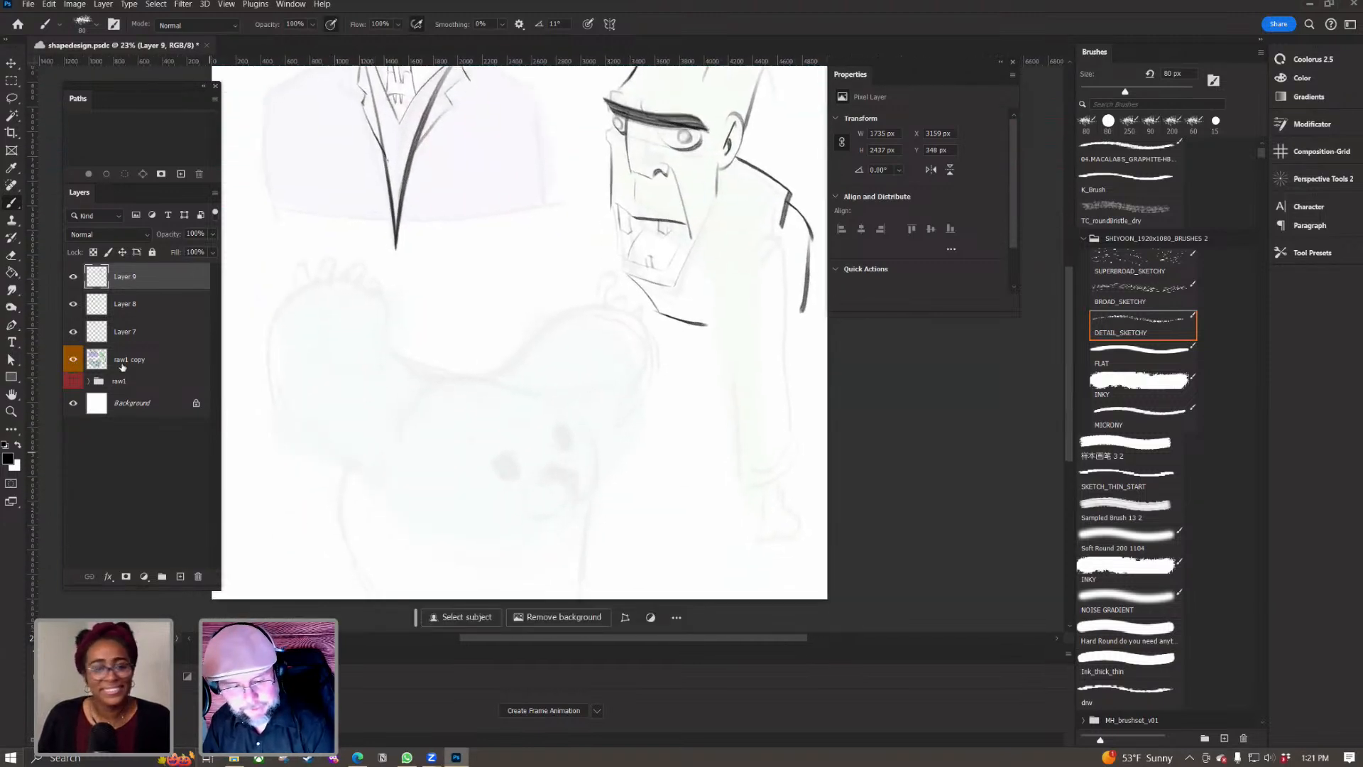
{"action": "left_click", "coordinate": [180, 577]}
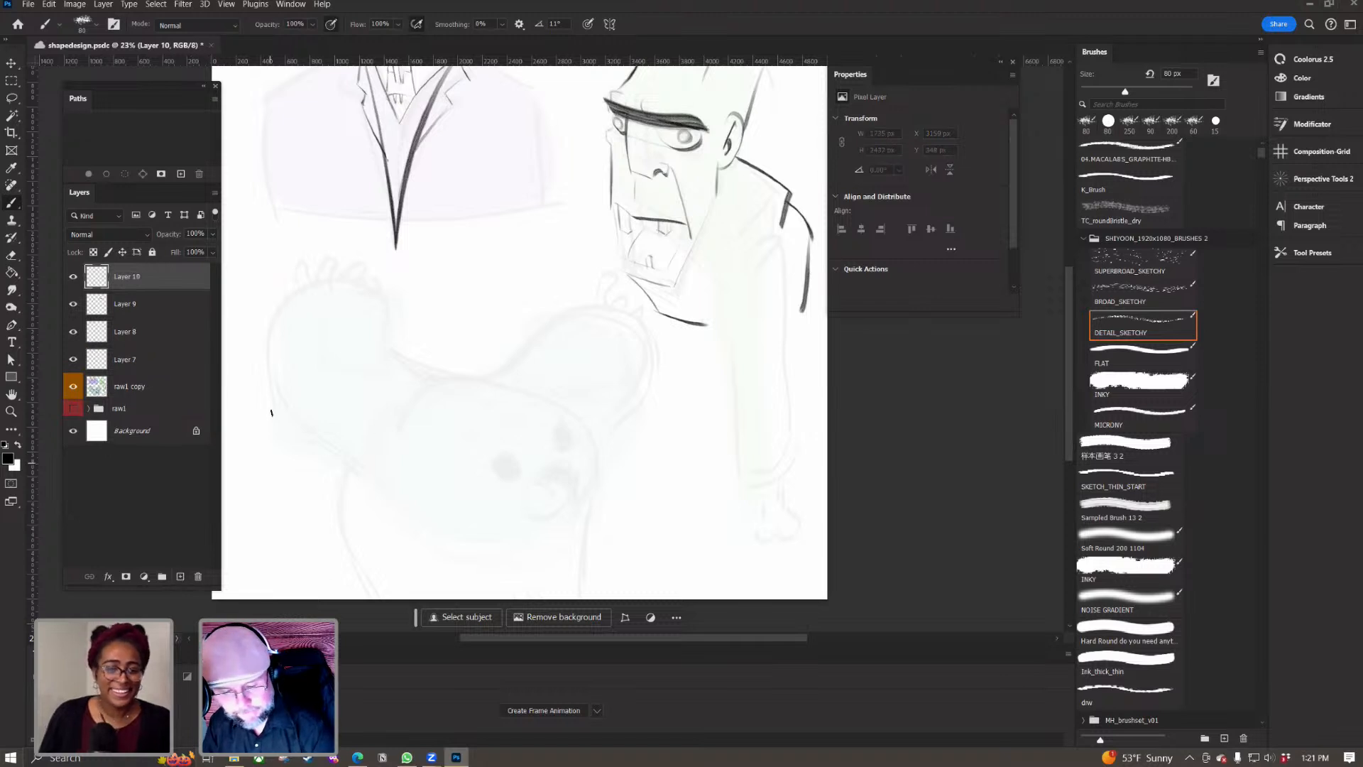
Step: Try a contour stroke along the large character's raised arm, undo it and enlarge the brush to 100 px
{"action": "mouse_move", "coordinate": [300, 291]}
{"action": "left_mouse_down"}
{"action": "mouse_move", "coordinate": [316, 434]}
{"action": "mouse_move", "coordinate": [458, 647]}
{"action": "left_mouse_up"}
{"action": "key", "text": "ctrl+z"}
{"action": "key", "text": "bracketright"}
{"action": "key", "text": "bracketright"}
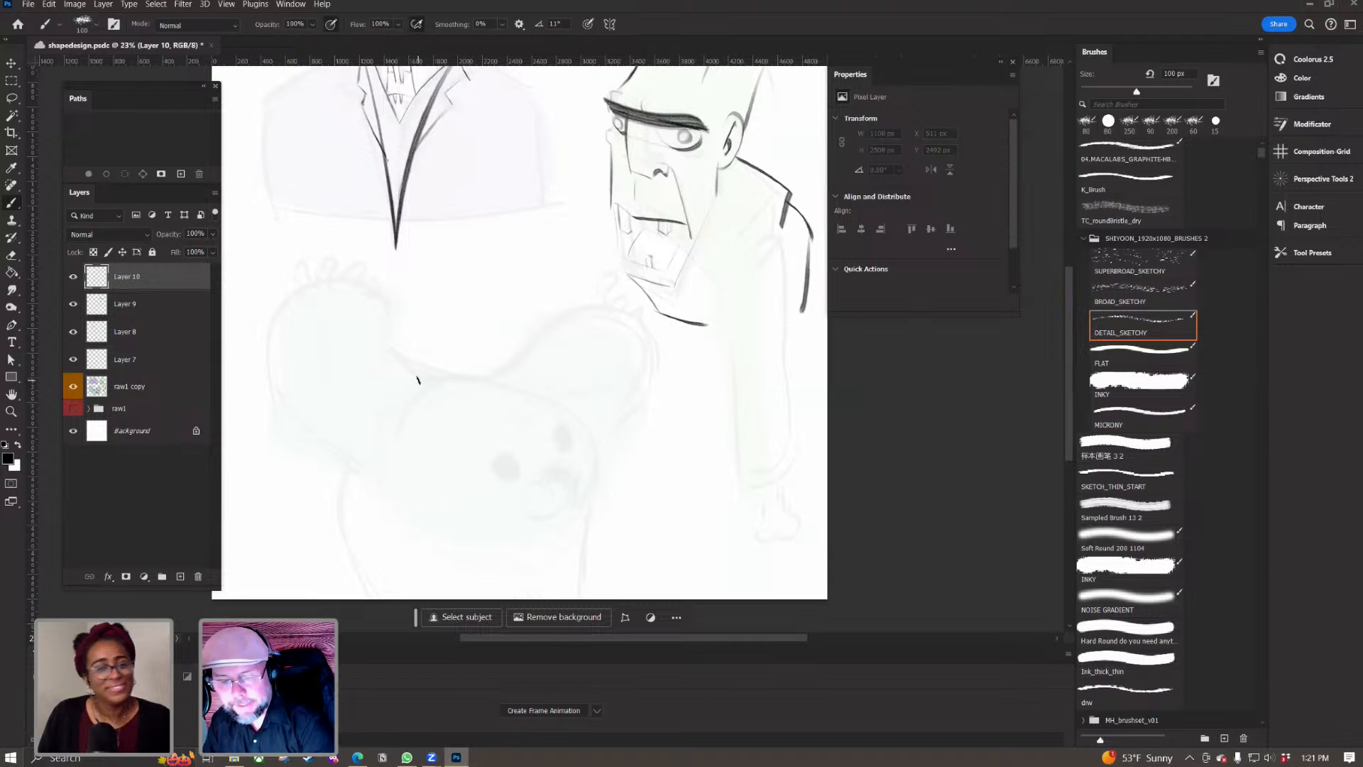
Step: Try several short overlapping curves for the large character's raised near arm and undo them
{"action": "mouse_move", "coordinate": [420, 378]}
{"action": "left_mouse_down"}
{"action": "mouse_move", "coordinate": [355, 341]}
{"action": "mouse_move", "coordinate": [327, 360]}
{"action": "mouse_move", "coordinate": [398, 359]}
{"action": "left_mouse_up"}
{"action": "left_click_drag", "start_coordinate": [356, 312], "coordinate": [387, 334]}
{"action": "mouse_move", "coordinate": [381, 301]}
{"action": "left_mouse_down"}
{"action": "mouse_move", "coordinate": [384, 320]}
{"action": "mouse_move", "coordinate": [287, 406]}
{"action": "left_mouse_up"}
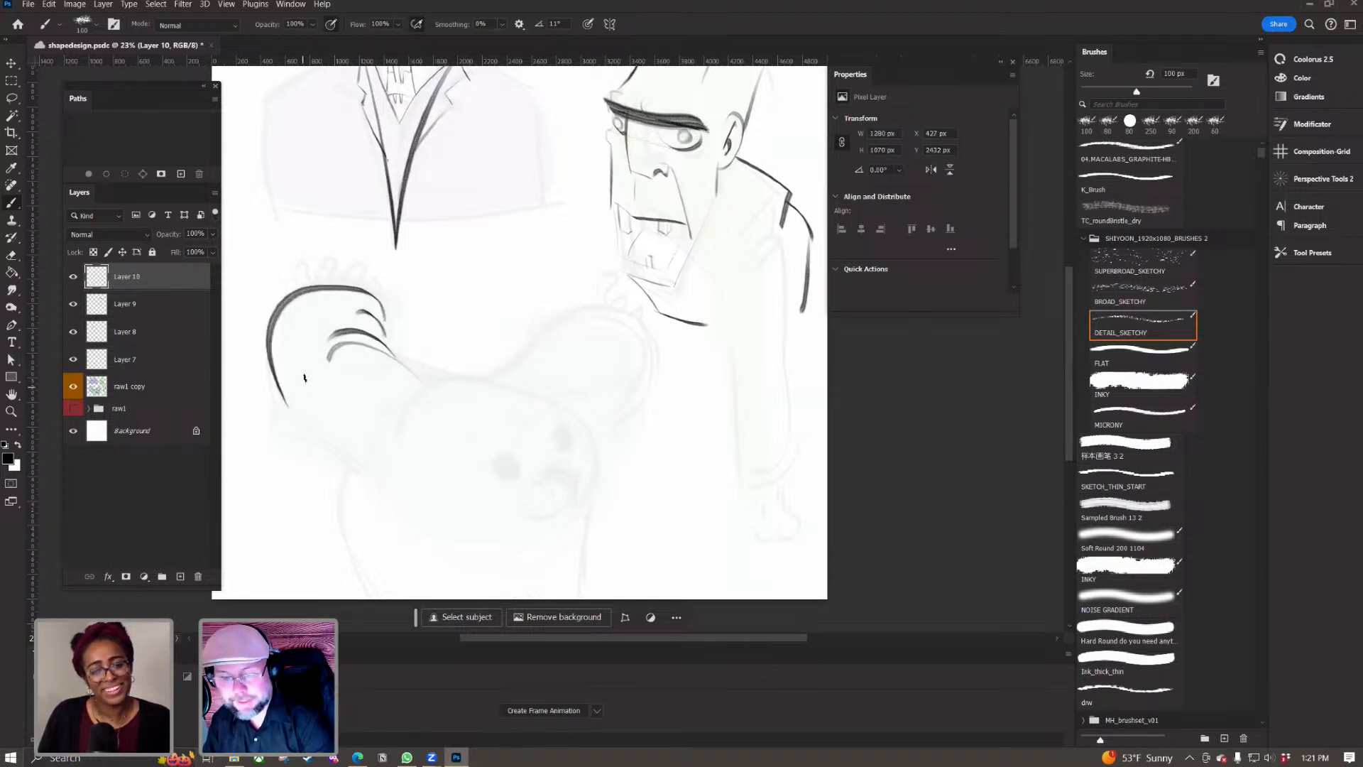
{"action": "left_click_drag", "start_coordinate": [369, 292], "coordinate": [384, 303]}
{"action": "key", "text": "ctrl+z"}
{"action": "key", "text": "ctrl+z"}
{"action": "key", "text": "ctrl+z"}
{"action": "key", "text": "ctrl+z"}
{"action": "key", "text": "ctrl+z"}
{"action": "key", "text": "ctrl+z"}
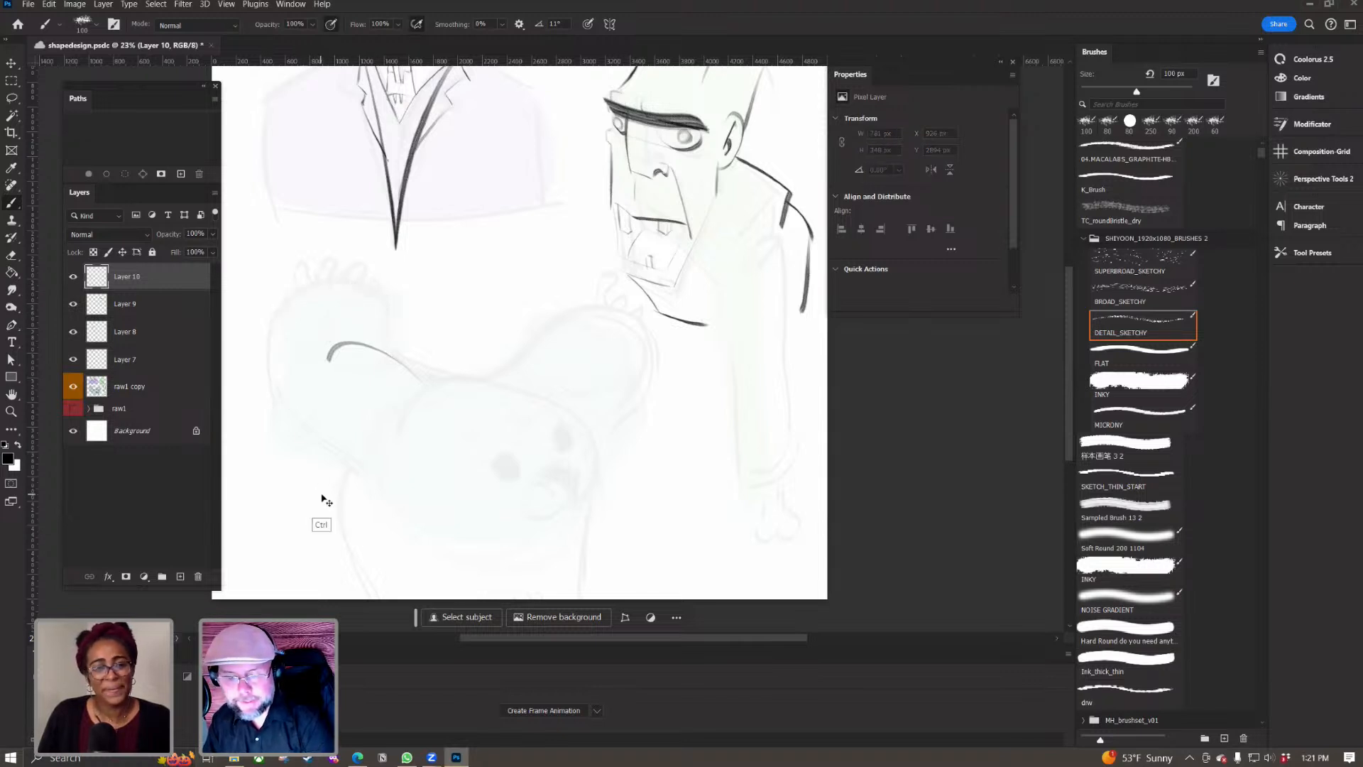
Step: Draw one long curve from the raised arm's top across the shoulders and down the far side of the body
{"action": "left_click_drag", "start_coordinate": [359, 312], "coordinate": [444, 388]}
{"action": "key", "text": "ctrl+z"}
{"action": "mouse_move", "coordinate": [356, 318]}
{"action": "left_mouse_down"}
{"action": "mouse_move", "coordinate": [607, 505]}
{"action": "mouse_move", "coordinate": [603, 572]}
{"action": "left_mouse_up"}
{"action": "key", "text": "ctrl+z"}
{"action": "key", "text": "ctrl+z"}
{"action": "mouse_move", "coordinate": [339, 291]}
{"action": "left_mouse_down"}
{"action": "mouse_move", "coordinate": [450, 376]}
{"action": "mouse_move", "coordinate": [547, 571]}
{"action": "left_mouse_up"}
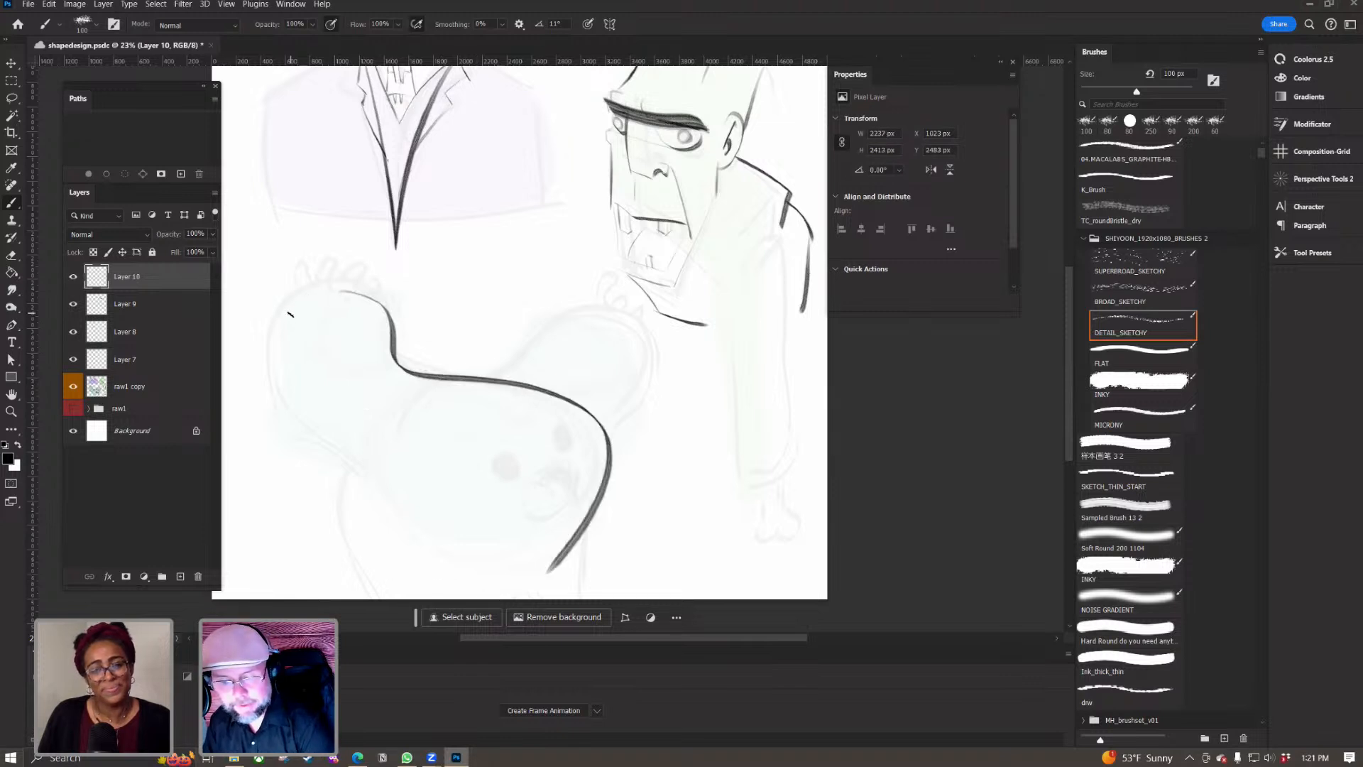
Step: Draw the outer contour from the raised arm down to the canvas's lower edge, redoing it until it flows
{"action": "mouse_move", "coordinate": [304, 299]}
{"action": "left_mouse_down"}
{"action": "mouse_move", "coordinate": [340, 291]}
{"action": "mouse_move", "coordinate": [353, 492]}
{"action": "left_mouse_up"}
{"action": "key", "text": "ctrl+z"}
{"action": "key", "text": "ctrl+z"}
{"action": "mouse_move", "coordinate": [307, 302]}
{"action": "left_mouse_down"}
{"action": "mouse_move", "coordinate": [312, 407]}
{"action": "mouse_move", "coordinate": [383, 491]}
{"action": "left_mouse_up"}
{"action": "key", "text": "ctrl+z"}
{"action": "left_click_drag", "start_coordinate": [298, 297], "coordinate": [348, 548]}
{"action": "key", "text": "ctrl+z"}
{"action": "left_click_drag", "start_coordinate": [297, 298], "coordinate": [367, 602]}
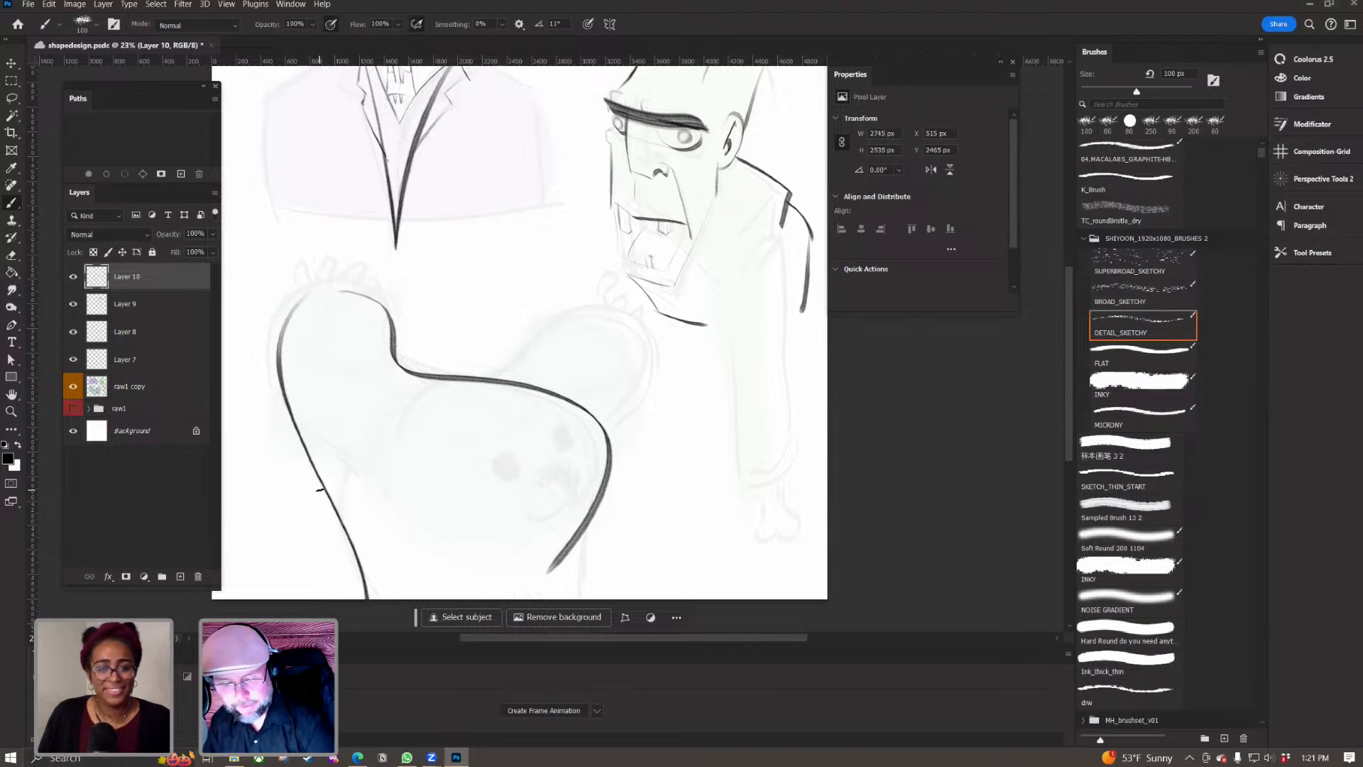
Step: Try a second parallel line inside each body contour and undo both
{"action": "mouse_move", "coordinate": [406, 383]}
{"action": "left_mouse_down"}
{"action": "mouse_move", "coordinate": [516, 389]}
{"action": "mouse_move", "coordinate": [553, 502]}
{"action": "mouse_move", "coordinate": [483, 574]}
{"action": "left_mouse_up"}
{"action": "left_click_drag", "start_coordinate": [308, 429], "coordinate": [389, 598]}
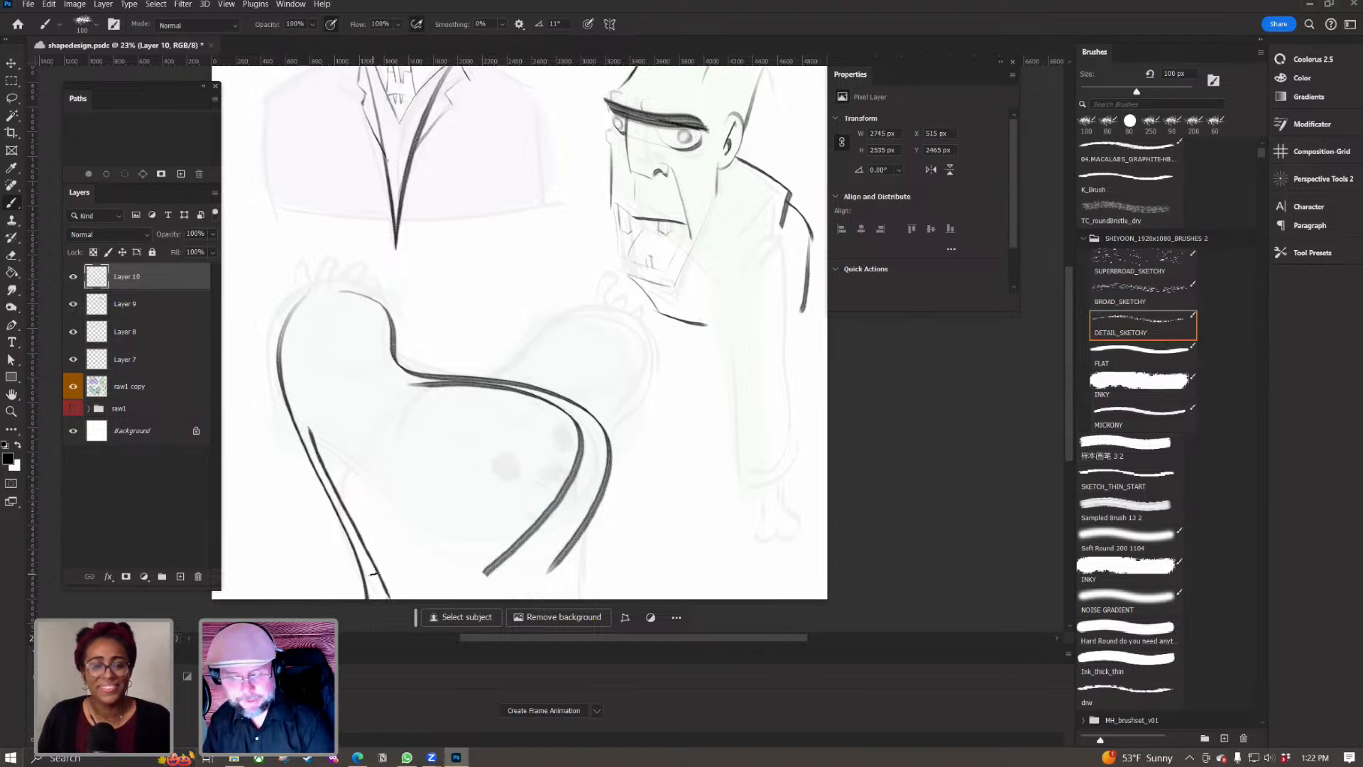
{"action": "key", "text": "ctrl+z"}
{"action": "key", "text": "ctrl+z"}
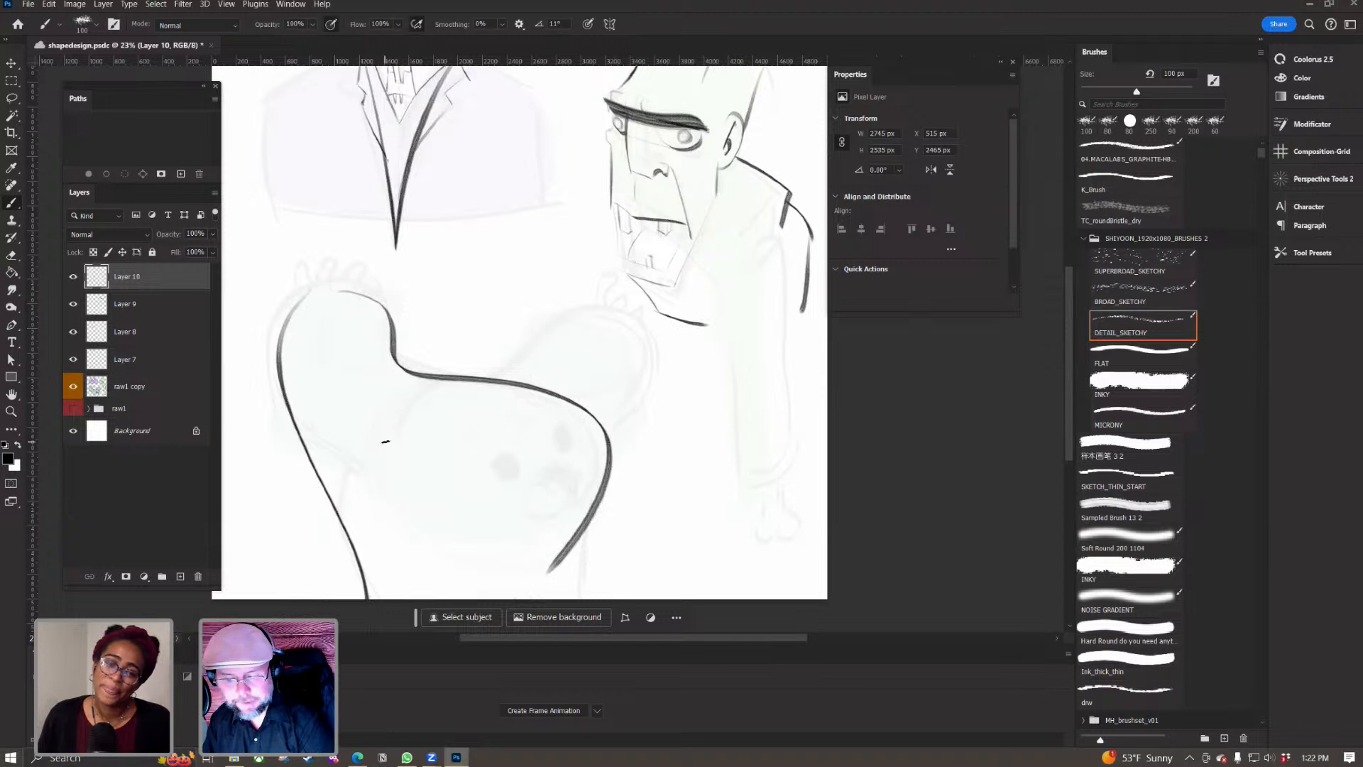
Step: Try sweeping strokes across the body toward the large character's far arm, undoing each one
{"action": "mouse_move", "coordinate": [384, 412]}
{"action": "left_mouse_down"}
{"action": "mouse_move", "coordinate": [421, 408]}
{"action": "mouse_move", "coordinate": [609, 303]}
{"action": "left_mouse_up"}
{"action": "key", "text": "ctrl+z"}
{"action": "left_click_drag", "start_coordinate": [394, 407], "coordinate": [670, 348]}
{"action": "key", "text": "ctrl+z"}
{"action": "mouse_move", "coordinate": [408, 409]}
{"action": "left_mouse_down"}
{"action": "mouse_move", "coordinate": [556, 344]}
{"action": "mouse_move", "coordinate": [656, 369]}
{"action": "left_mouse_up"}
{"action": "key", "text": "ctrl+z"}
{"action": "mouse_move", "coordinate": [440, 411]}
{"action": "left_mouse_down"}
{"action": "mouse_move", "coordinate": [603, 337]}
{"action": "mouse_move", "coordinate": [557, 460]}
{"action": "left_mouse_up"}
{"action": "key", "text": "ctrl+z"}
{"action": "left_click_drag", "start_coordinate": [454, 411], "coordinate": [605, 426]}
{"action": "key", "text": "ctrl+z"}
{"action": "left_click_drag", "start_coordinate": [454, 411], "coordinate": [642, 373]}
{"action": "key", "text": "ctrl+z"}
Step: Draw the far arm's rounded outline rising behind the shoulder and erase the stray mark on the face
{"action": "mouse_move", "coordinate": [490, 359]}
{"action": "left_mouse_down"}
{"action": "mouse_move", "coordinate": [634, 391]}
{"action": "mouse_move", "coordinate": [604, 476]}
{"action": "left_mouse_up"}
{"action": "key", "text": "ctrl+z"}
{"action": "mouse_move", "coordinate": [631, 397]}
{"action": "left_mouse_down"}
{"action": "mouse_move", "coordinate": [493, 355]}
{"action": "mouse_move", "coordinate": [402, 441]}
{"action": "mouse_move", "coordinate": [440, 412]}
{"action": "mouse_move", "coordinate": [608, 465]}
{"action": "left_mouse_up"}
{"action": "key", "text": "ctrl+z"}
{"action": "key", "text": "ctrl+z"}
{"action": "mouse_move", "coordinate": [435, 404]}
{"action": "left_mouse_down"}
{"action": "mouse_move", "coordinate": [660, 334]}
{"action": "mouse_move", "coordinate": [590, 454]}
{"action": "left_mouse_up"}
{"action": "key", "text": "ctrl+z"}
{"action": "left_click_drag", "start_coordinate": [489, 376], "coordinate": [544, 454]}
{"action": "key", "text": "ctrl+z"}
{"action": "mouse_move", "coordinate": [509, 360]}
{"action": "left_mouse_down"}
{"action": "mouse_move", "coordinate": [575, 309]}
{"action": "mouse_move", "coordinate": [536, 451]}
{"action": "left_mouse_up"}
{"action": "key", "text": "e"}
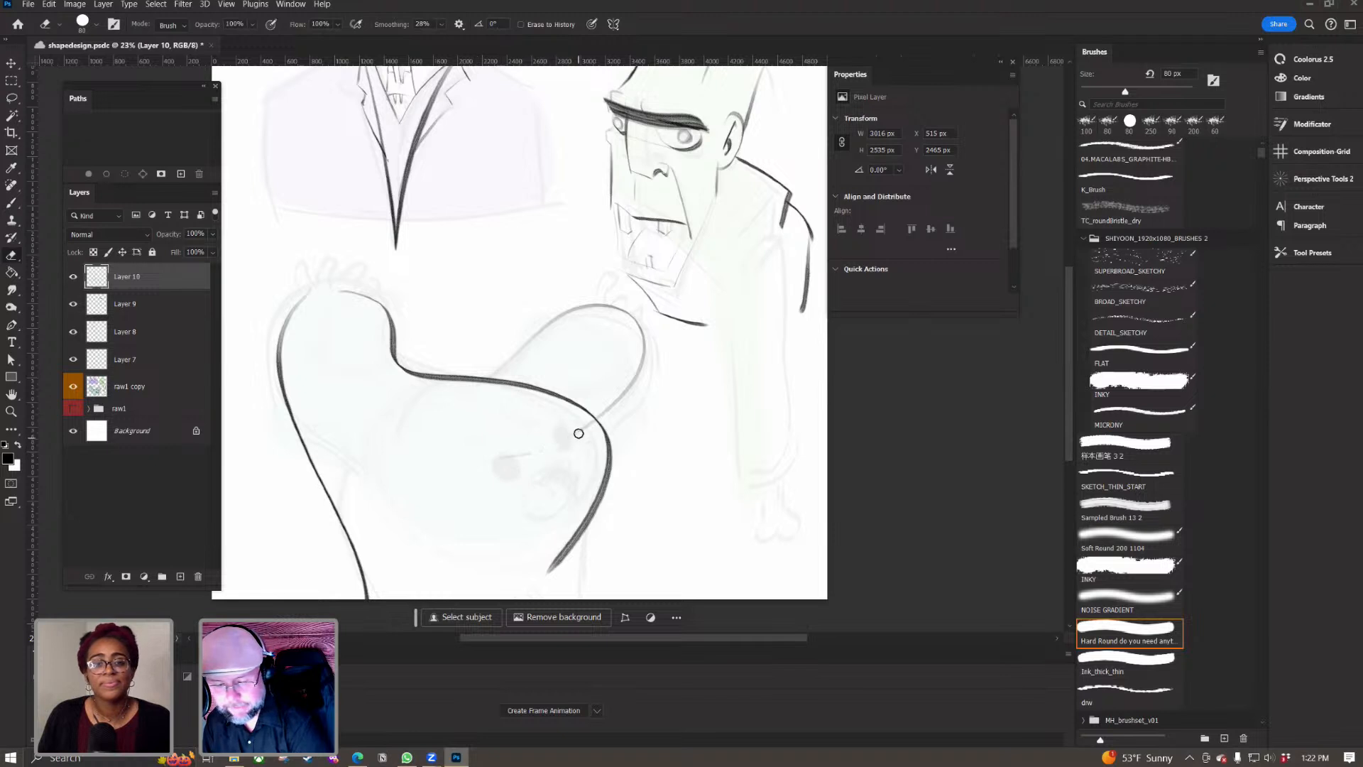
{"action": "left_click_drag", "start_coordinate": [511, 492], "coordinate": [475, 463]}
Step: Switch back to the brush and draw a thin vertical leg line to the canvas edge, extending it faintly up inside the body
{"action": "key", "text": "space"}
{"action": "left_click_drag", "start_coordinate": [376, 556], "coordinate": [386, 485]}
{"action": "key", "text": "b"}
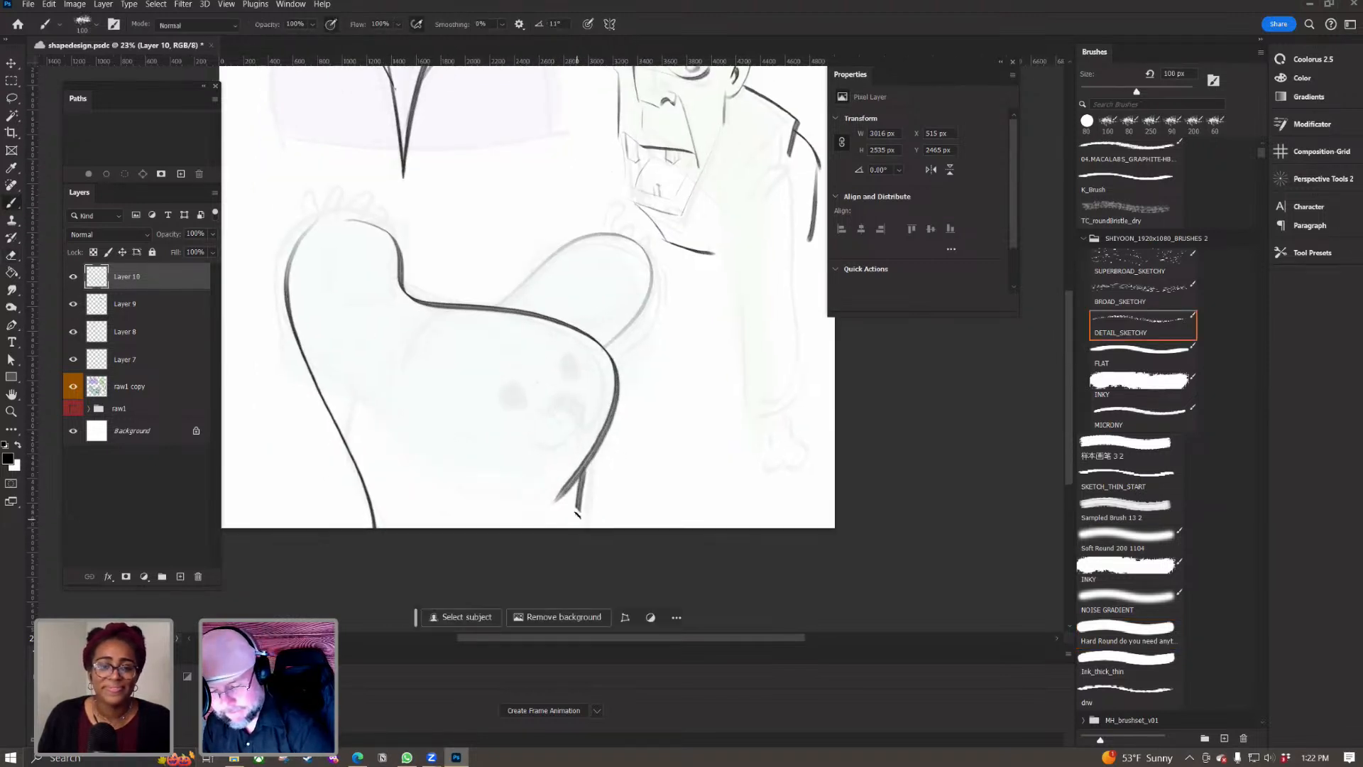
{"action": "left_click_drag", "start_coordinate": [575, 473], "coordinate": [563, 541]}
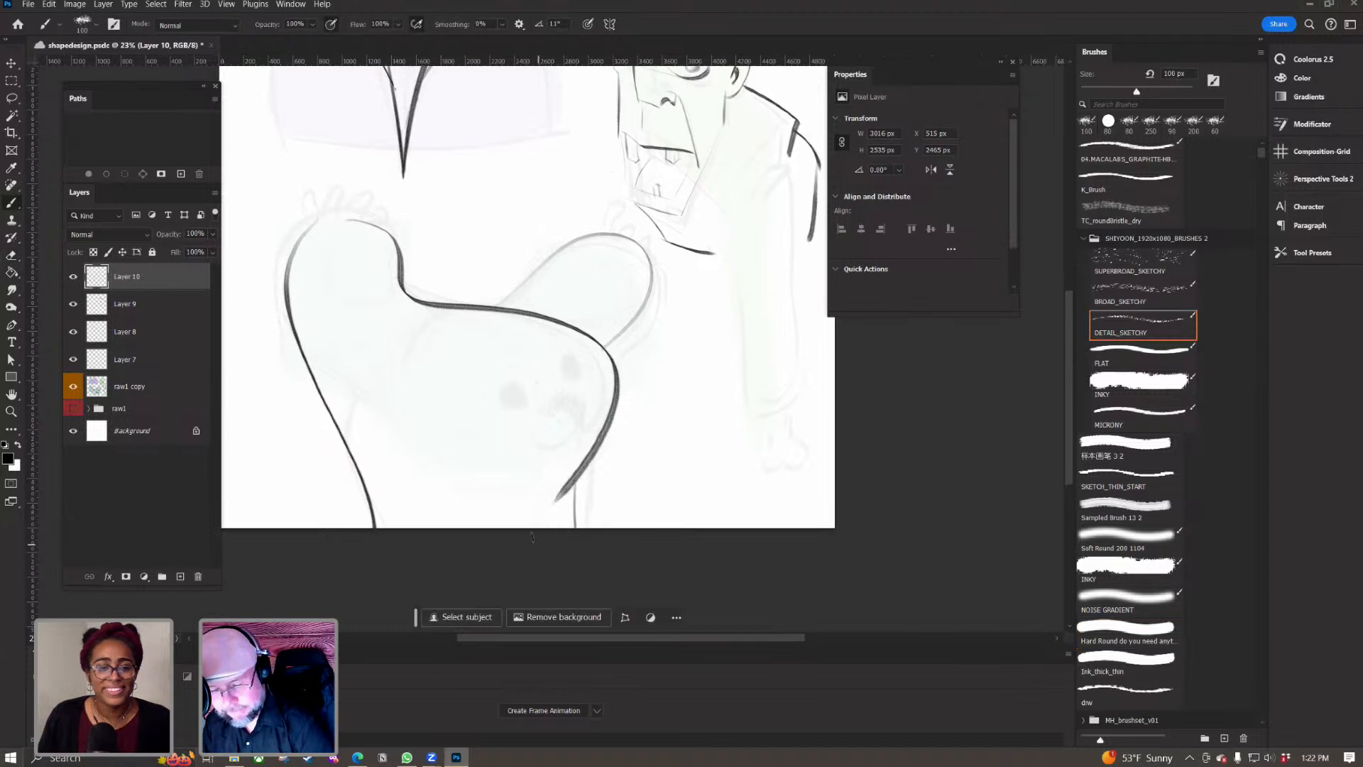
{"action": "left_click_drag", "start_coordinate": [572, 366], "coordinate": [581, 463]}
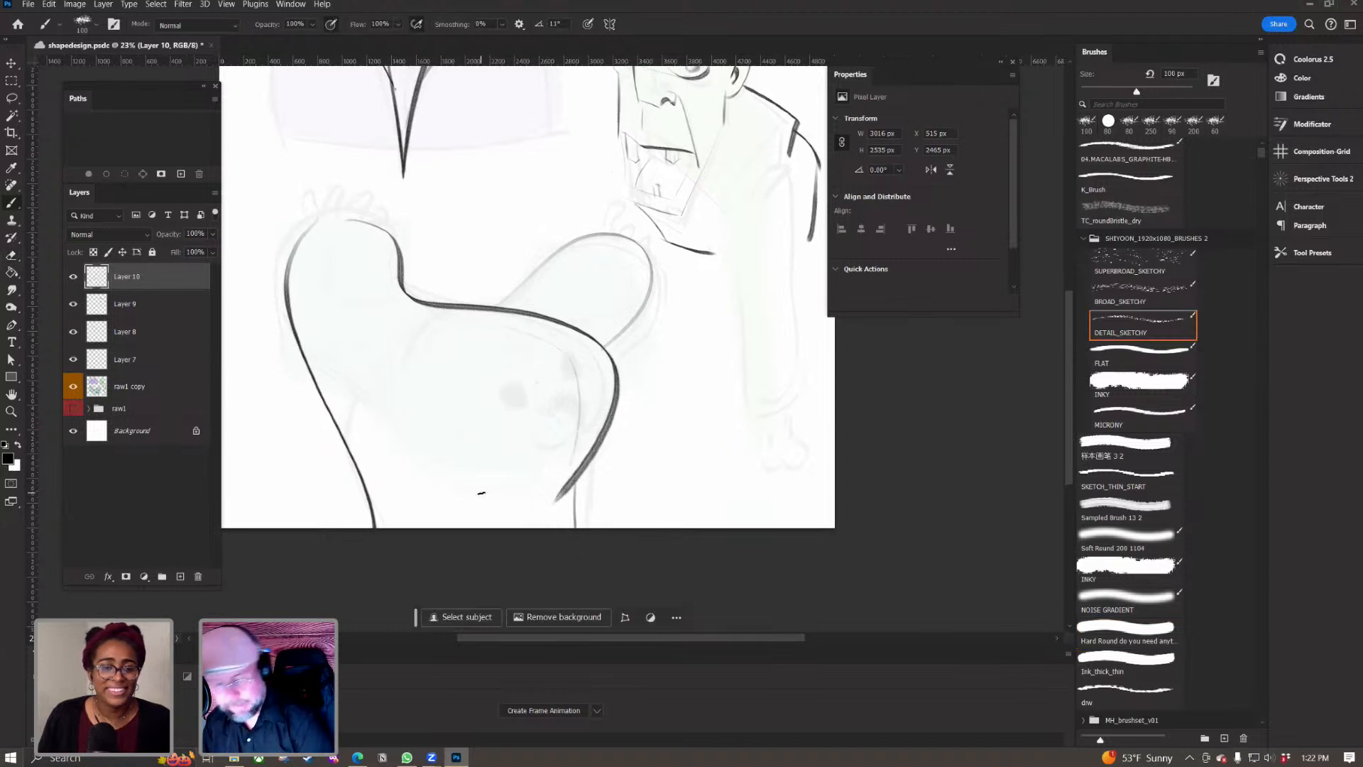
Step: Draw a faint inner curve from the large character's back down to the vertical leg line, undoing the extra strokes tried after it
{"action": "key", "text": "ctrl+z"}
{"action": "left_click_drag", "start_coordinate": [509, 328], "coordinate": [576, 467]}
{"action": "mouse_move", "coordinate": [607, 352]}
{"action": "left_mouse_down"}
{"action": "mouse_move", "coordinate": [518, 499]}
{"action": "mouse_move", "coordinate": [531, 495]}
{"action": "left_mouse_up"}
{"action": "key", "text": "ctrl+z"}
{"action": "left_click_drag", "start_coordinate": [603, 342], "coordinate": [561, 489]}
{"action": "key", "text": "ctrl+z"}
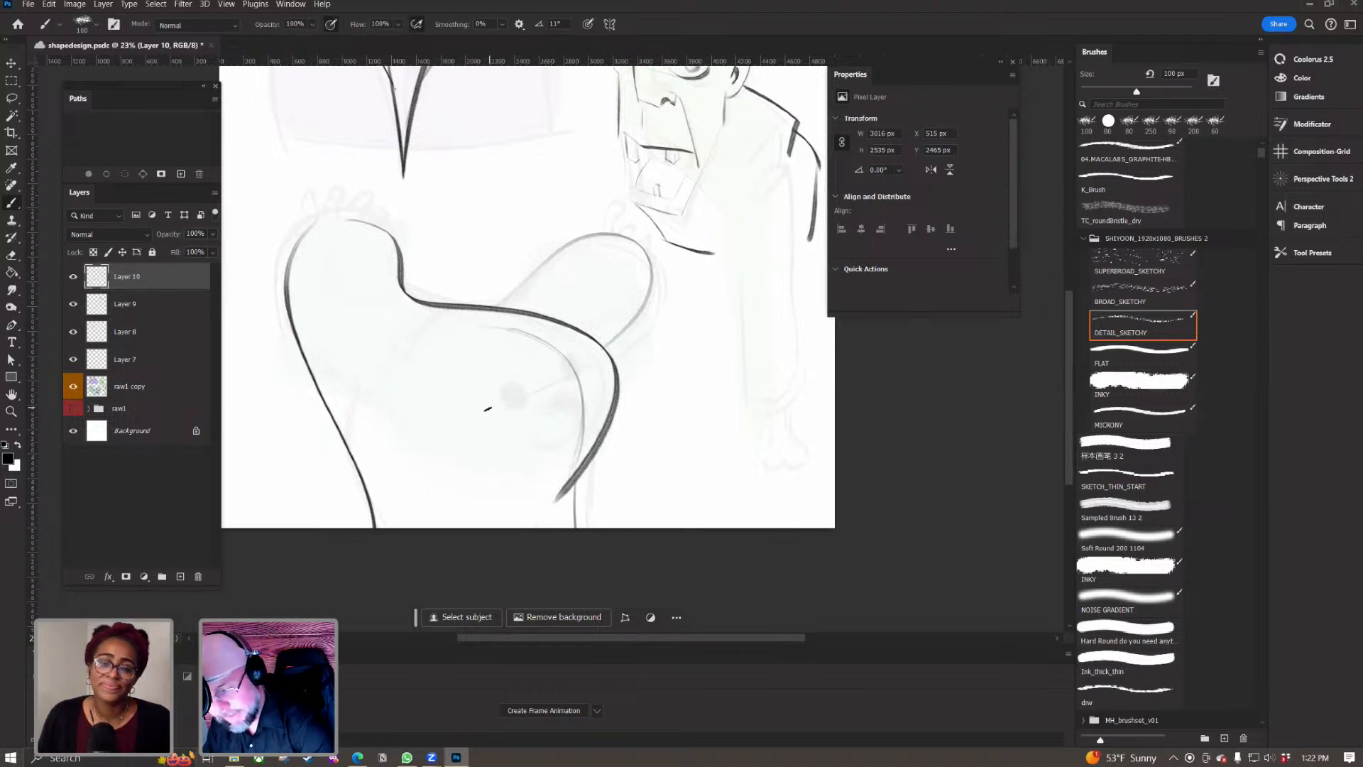
Step: Draw two parallel diagonal guide lines across the large character's face, undoing the misplaced attempts
{"action": "left_click_drag", "start_coordinate": [589, 366], "coordinate": [492, 407]}
{"action": "key", "text": "ctrl+z"}
{"action": "mouse_move", "coordinate": [580, 367]}
{"action": "left_mouse_down"}
{"action": "mouse_move", "coordinate": [494, 407]}
{"action": "mouse_move", "coordinate": [511, 406]}
{"action": "left_mouse_up"}
{"action": "key", "text": "ctrl+z"}
{"action": "mouse_move", "coordinate": [601, 402]}
{"action": "left_mouse_down"}
{"action": "mouse_move", "coordinate": [545, 445]}
{"action": "mouse_move", "coordinate": [534, 439]}
{"action": "left_mouse_up"}
{"action": "key", "text": "ctrl+z"}
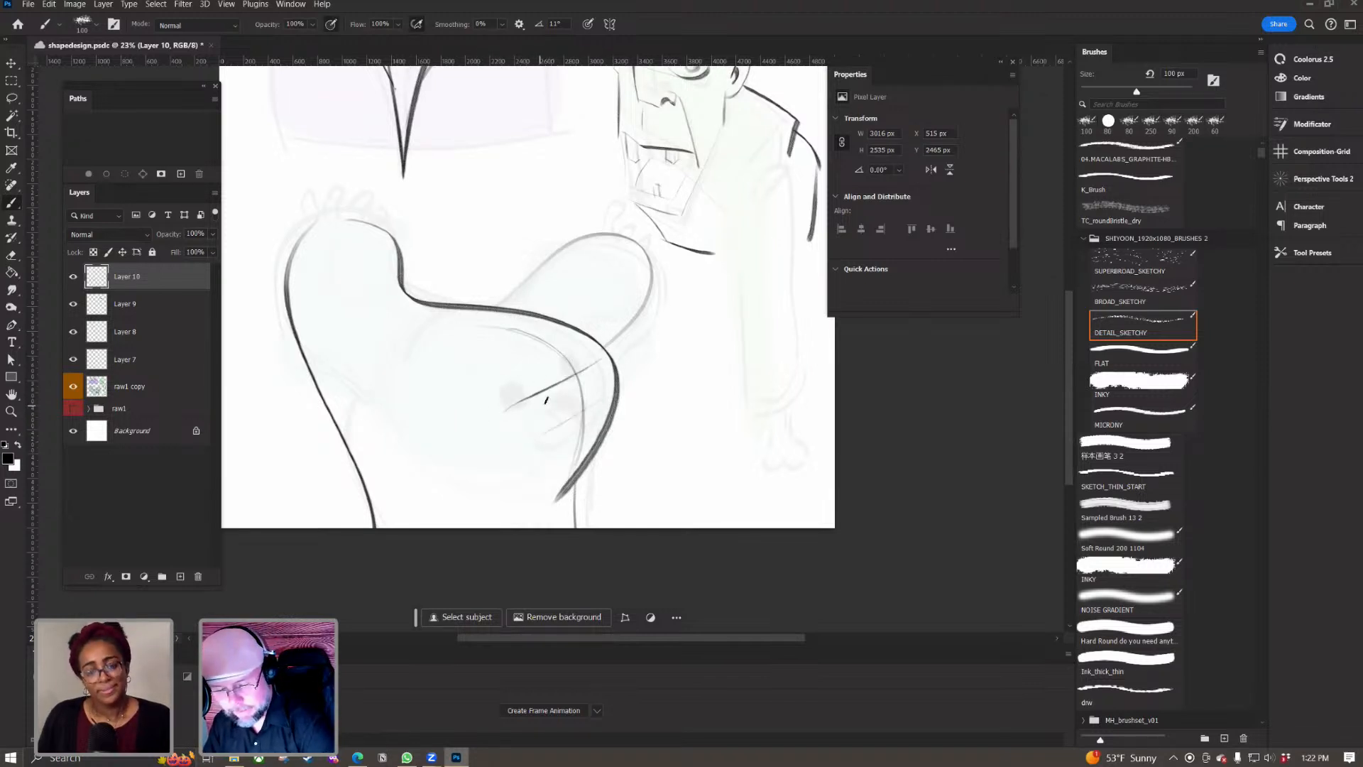
Step: Draw a large rounded near eye and a small far eye on the large character's face, erasing the guide line between them
{"action": "mouse_move", "coordinate": [514, 374]}
{"action": "left_mouse_down"}
{"action": "mouse_move", "coordinate": [533, 413]}
{"action": "mouse_move", "coordinate": [514, 393]}
{"action": "left_mouse_up"}
{"action": "key", "text": "ctrl+z"}
{"action": "mouse_move", "coordinate": [593, 362]}
{"action": "left_mouse_down"}
{"action": "mouse_move", "coordinate": [581, 376]}
{"action": "mouse_move", "coordinate": [576, 360]}
{"action": "left_mouse_up"}
{"action": "key", "text": "e"}
{"action": "mouse_move", "coordinate": [507, 397]}
{"action": "left_mouse_down"}
{"action": "mouse_move", "coordinate": [589, 364]}
{"action": "mouse_move", "coordinate": [547, 390]}
{"action": "mouse_move", "coordinate": [573, 370]}
{"action": "left_mouse_up"}
{"action": "key", "text": "b"}
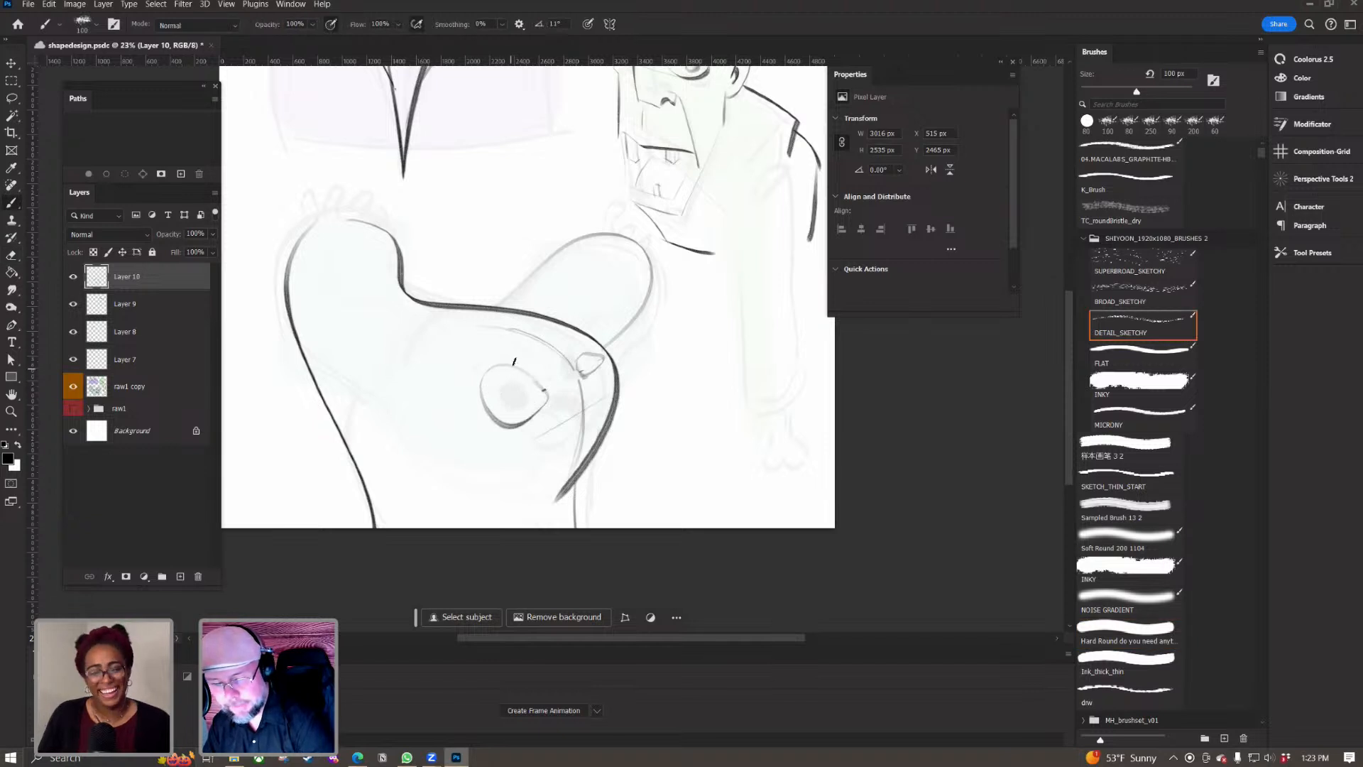
{"action": "left_click_drag", "start_coordinate": [550, 365], "coordinate": [627, 352]}
{"action": "key", "text": "ctrl+z"}
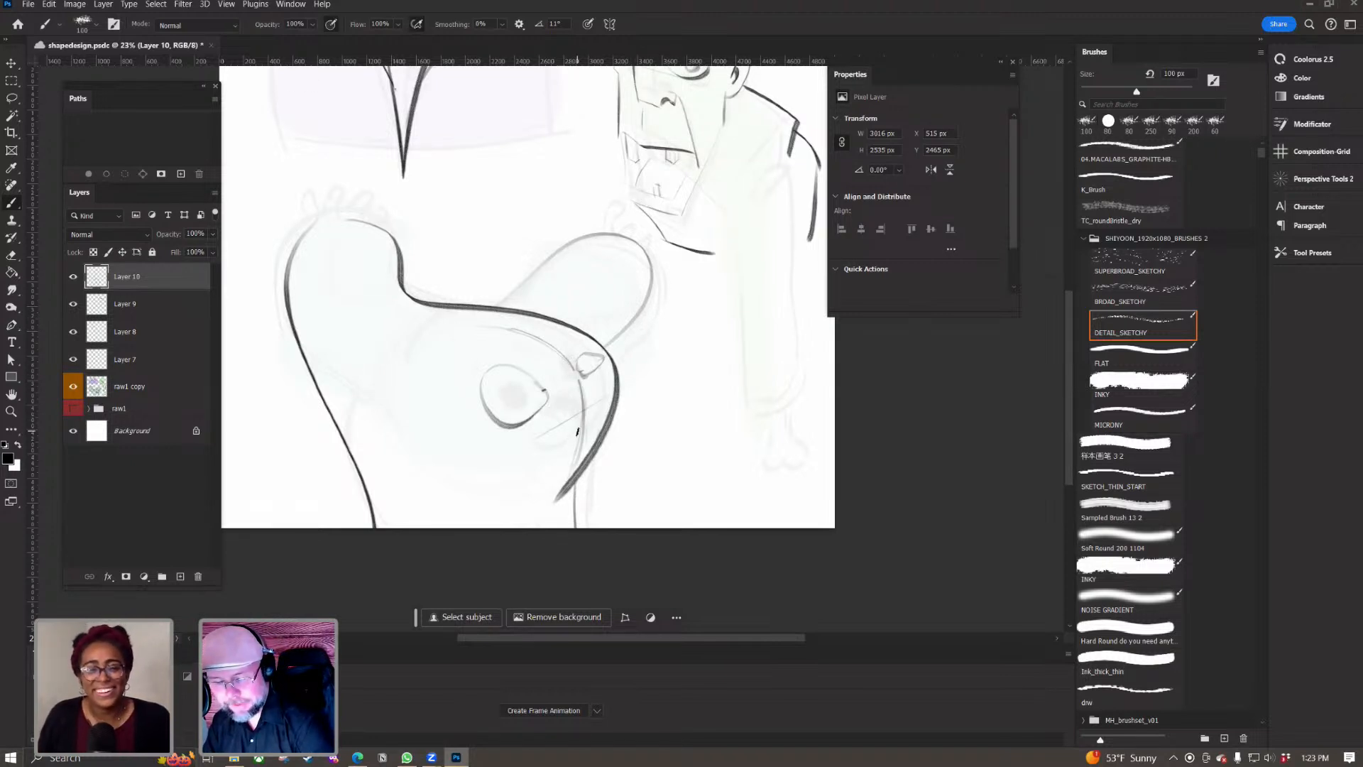
Step: Draw a curved line below the two eyes with an oval mouth shape beneath it, and extend the chest contour slightly downward
{"action": "key", "text": "ctrl+z"}
{"action": "mouse_move", "coordinate": [602, 375]}
{"action": "left_mouse_down"}
{"action": "mouse_move", "coordinate": [554, 415]}
{"action": "mouse_move", "coordinate": [547, 472]}
{"action": "mouse_move", "coordinate": [532, 461]}
{"action": "mouse_move", "coordinate": [558, 404]}
{"action": "mouse_move", "coordinate": [532, 455]}
{"action": "left_mouse_up"}
{"action": "key", "text": "ctrl+z"}
{"action": "key", "text": "ctrl+z"}
{"action": "mouse_move", "coordinate": [607, 406]}
{"action": "left_mouse_down"}
{"action": "mouse_move", "coordinate": [541, 419]}
{"action": "mouse_move", "coordinate": [608, 419]}
{"action": "mouse_move", "coordinate": [572, 459]}
{"action": "mouse_move", "coordinate": [536, 433]}
{"action": "mouse_move", "coordinate": [534, 448]}
{"action": "mouse_move", "coordinate": [605, 414]}
{"action": "mouse_move", "coordinate": [530, 436]}
{"action": "mouse_move", "coordinate": [560, 442]}
{"action": "mouse_move", "coordinate": [591, 416]}
{"action": "mouse_move", "coordinate": [533, 455]}
{"action": "left_mouse_up"}
{"action": "key", "text": "ctrl+z"}
{"action": "key", "text": "ctrl+z"}
{"action": "key", "text": "ctrl+z"}
{"action": "key", "text": "ctrl+z"}
{"action": "key", "text": "ctrl+z"}
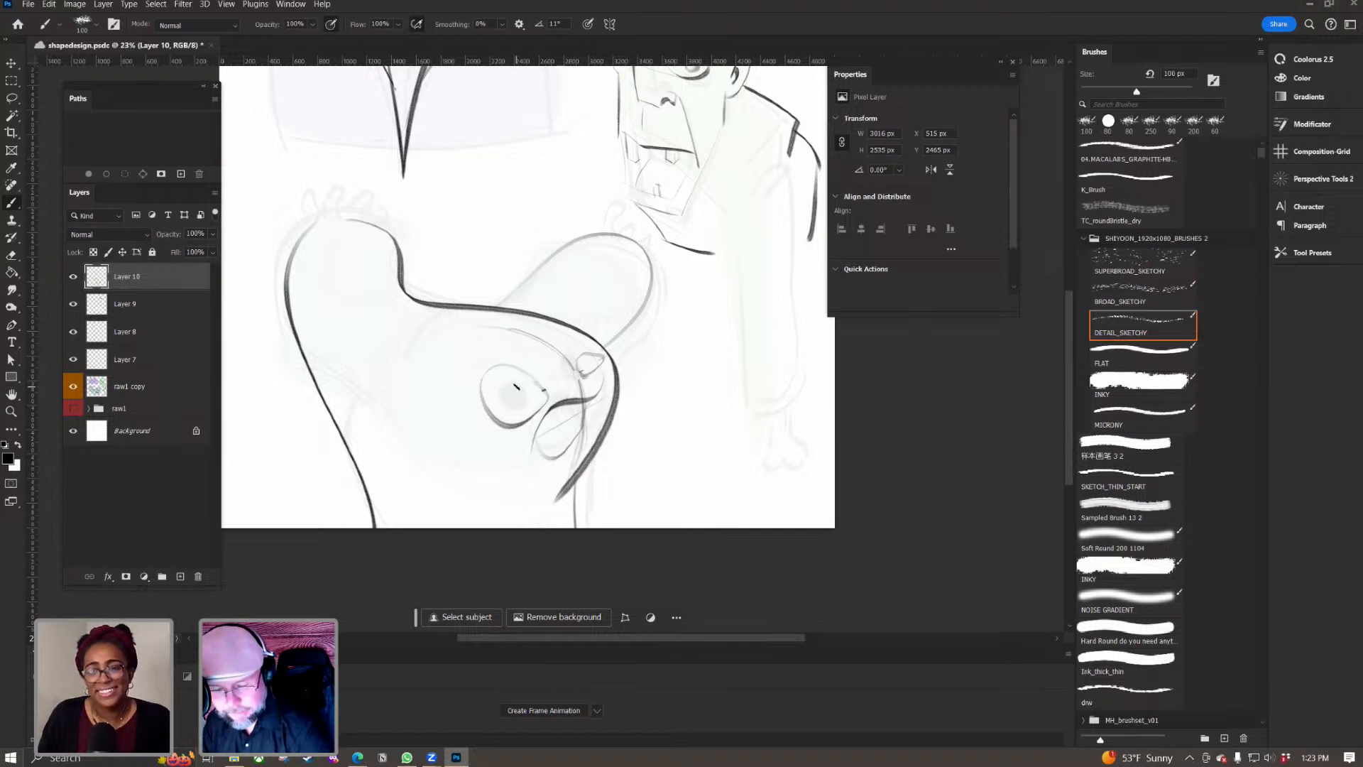
{"action": "left_click_drag", "start_coordinate": [576, 480], "coordinate": [552, 516]}
{"action": "left_click_drag", "start_coordinate": [350, 355], "coordinate": [398, 434]}
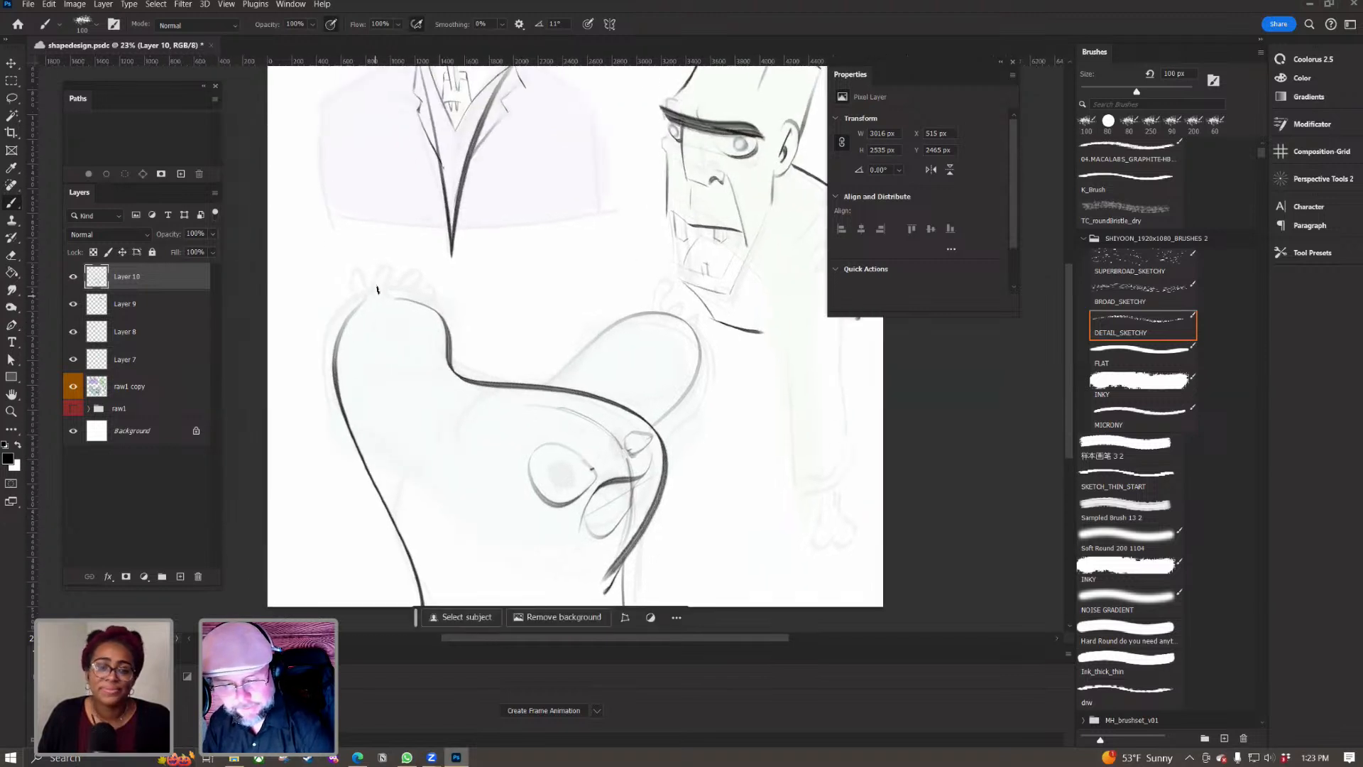
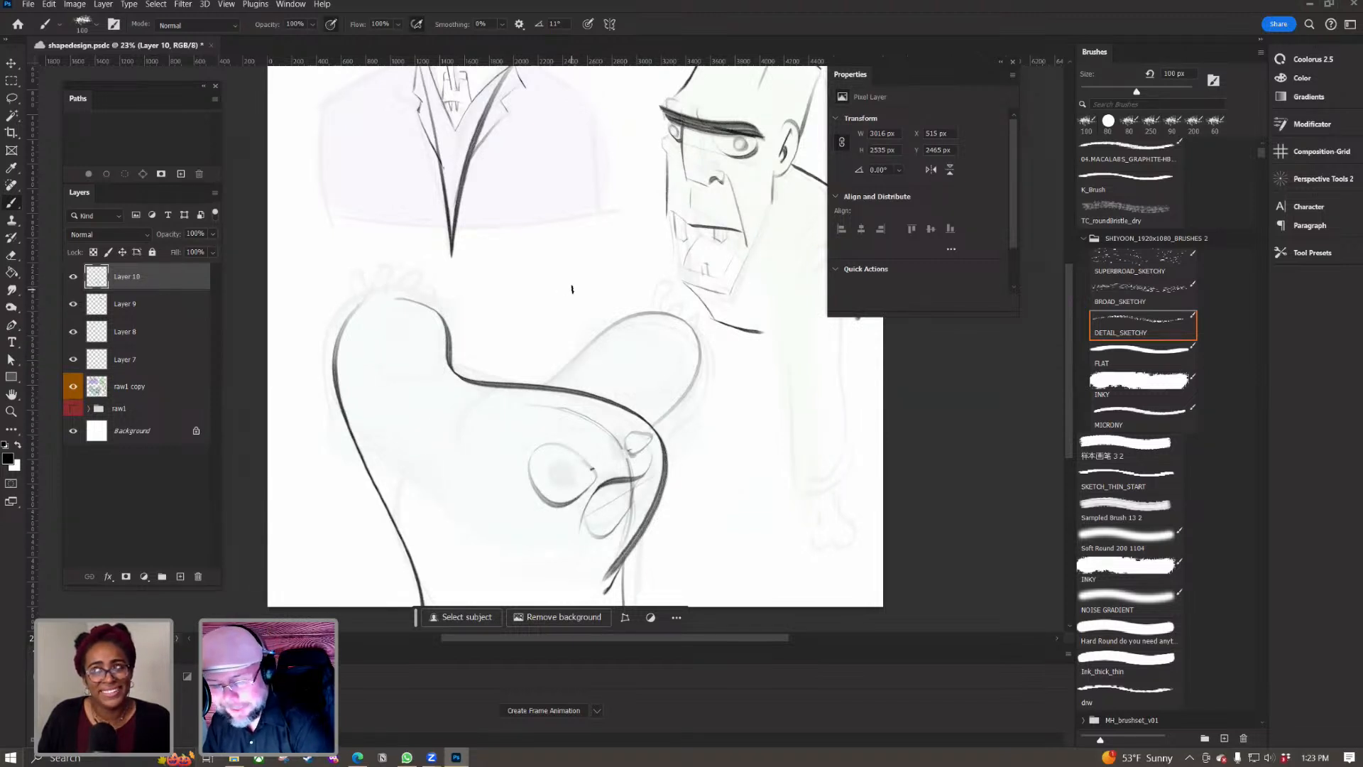
Step: Doodle a small round-headed figure with a boxy body above the large character's back and undo it
{"action": "mouse_move", "coordinate": [562, 270]}
{"action": "left_mouse_down"}
{"action": "mouse_move", "coordinate": [563, 352]}
{"action": "mouse_move", "coordinate": [513, 353]}
{"action": "mouse_move", "coordinate": [503, 277]}
{"action": "left_mouse_up"}
{"action": "left_click_drag", "start_coordinate": [503, 275], "coordinate": [561, 271]}
{"action": "left_click_drag", "start_coordinate": [529, 263], "coordinate": [490, 321]}
{"action": "left_click_drag", "start_coordinate": [568, 285], "coordinate": [566, 321]}
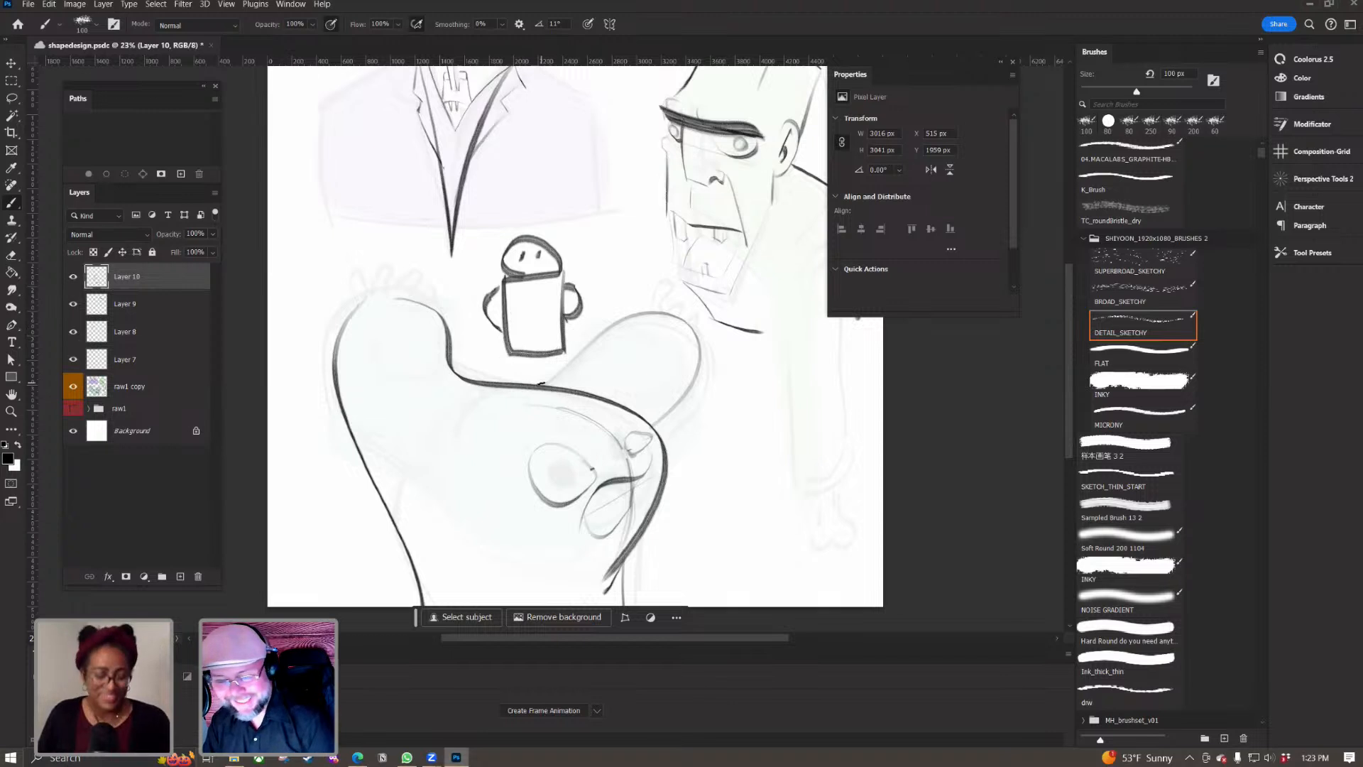
{"action": "key", "text": "ctrl+z"}
{"action": "key", "text": "ctrl+z"}
{"action": "key", "text": "ctrl+z"}
{"action": "key", "text": "ctrl+z"}
{"action": "key", "text": "ctrl+z"}
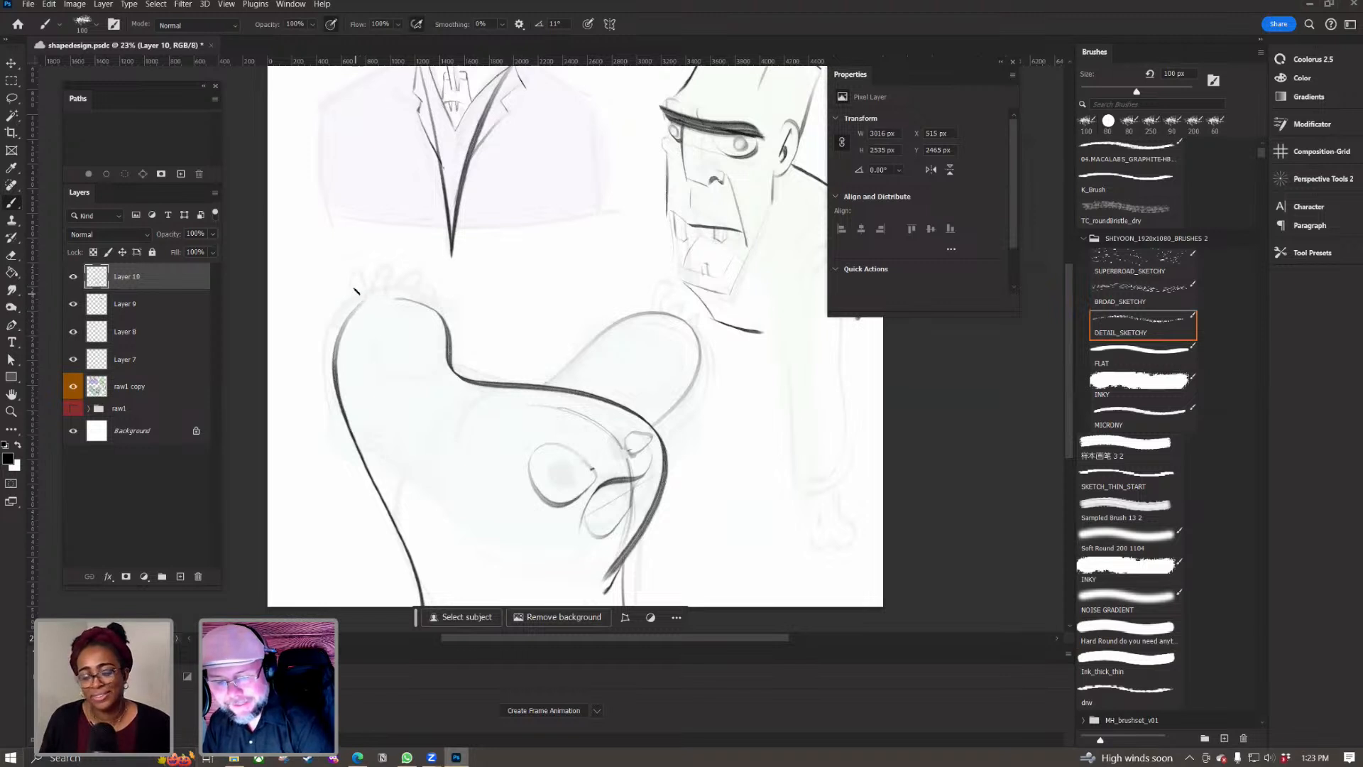
Step: Draw a rounded palm with short fingers at the end of each of the large character's raised arms
{"action": "left_click_drag", "start_coordinate": [364, 297], "coordinate": [410, 298]}
{"action": "key", "text": "ctrl+z"}
{"action": "left_click_drag", "start_coordinate": [654, 306], "coordinate": [694, 323]}
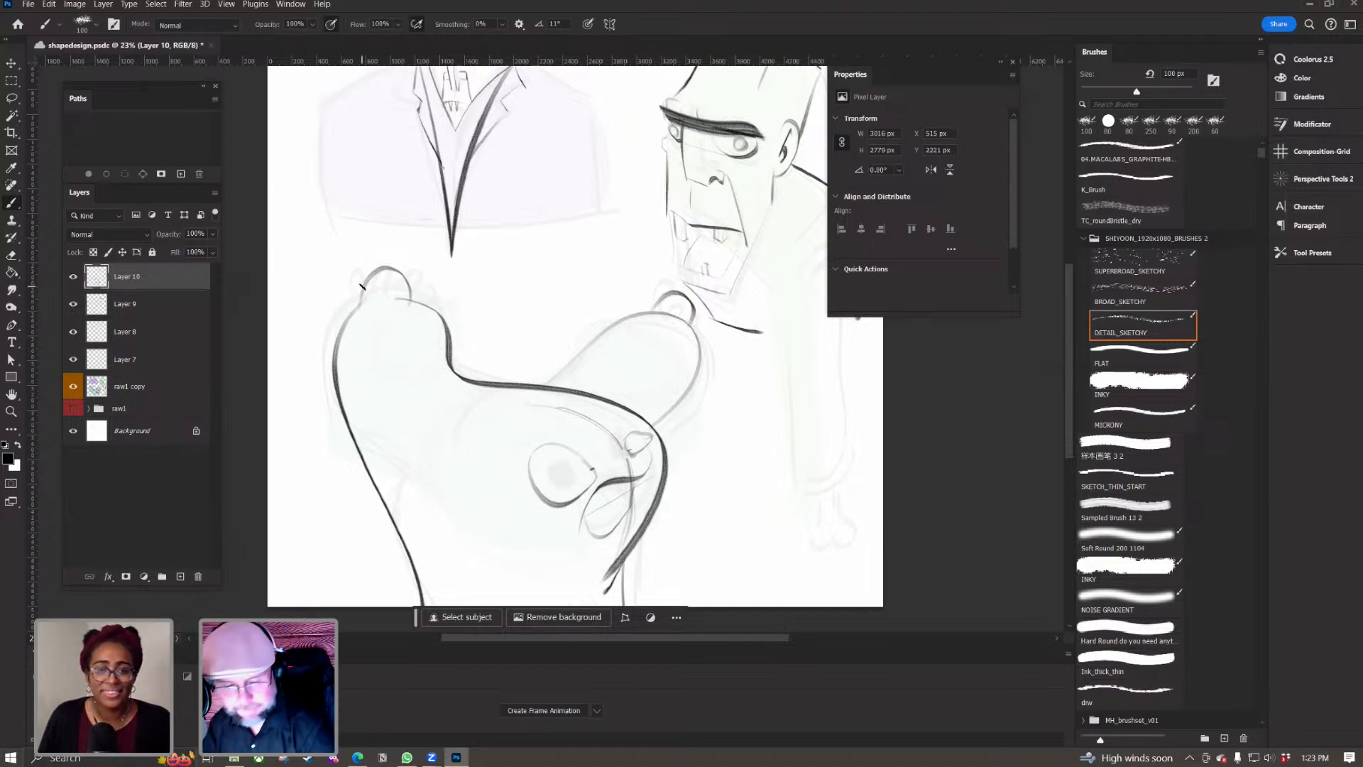
{"action": "mouse_move", "coordinate": [349, 276]}
{"action": "left_mouse_down"}
{"action": "mouse_move", "coordinate": [358, 296]}
{"action": "mouse_move", "coordinate": [387, 250]}
{"action": "mouse_move", "coordinate": [399, 276]}
{"action": "left_mouse_up"}
{"action": "key", "text": "ctrl+z"}
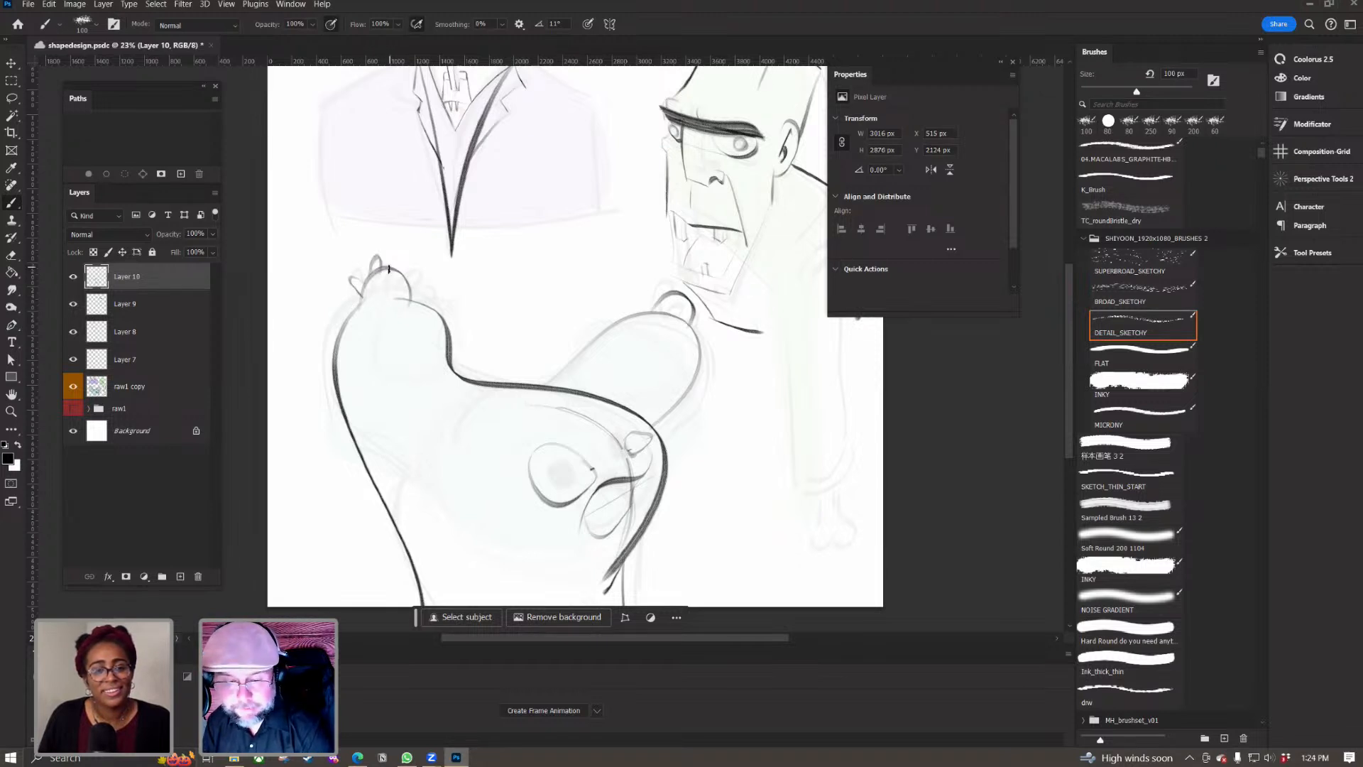
{"action": "left_click_drag", "start_coordinate": [403, 275], "coordinate": [412, 299]}
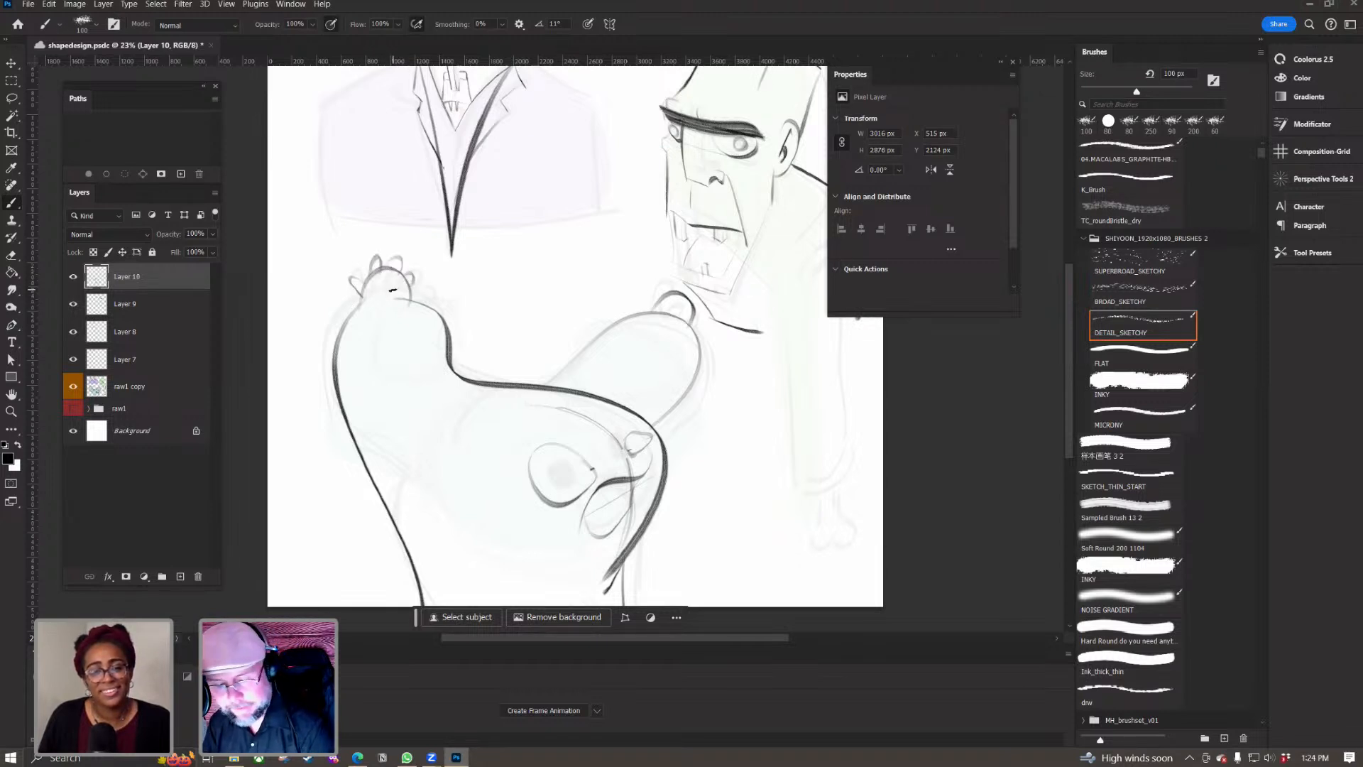
{"action": "left_click_drag", "start_coordinate": [658, 302], "coordinate": [685, 299]}
Step: Erase the overlapping palm lines inside the fingers of both hands with a smaller eraser
{"action": "key", "text": "e"}
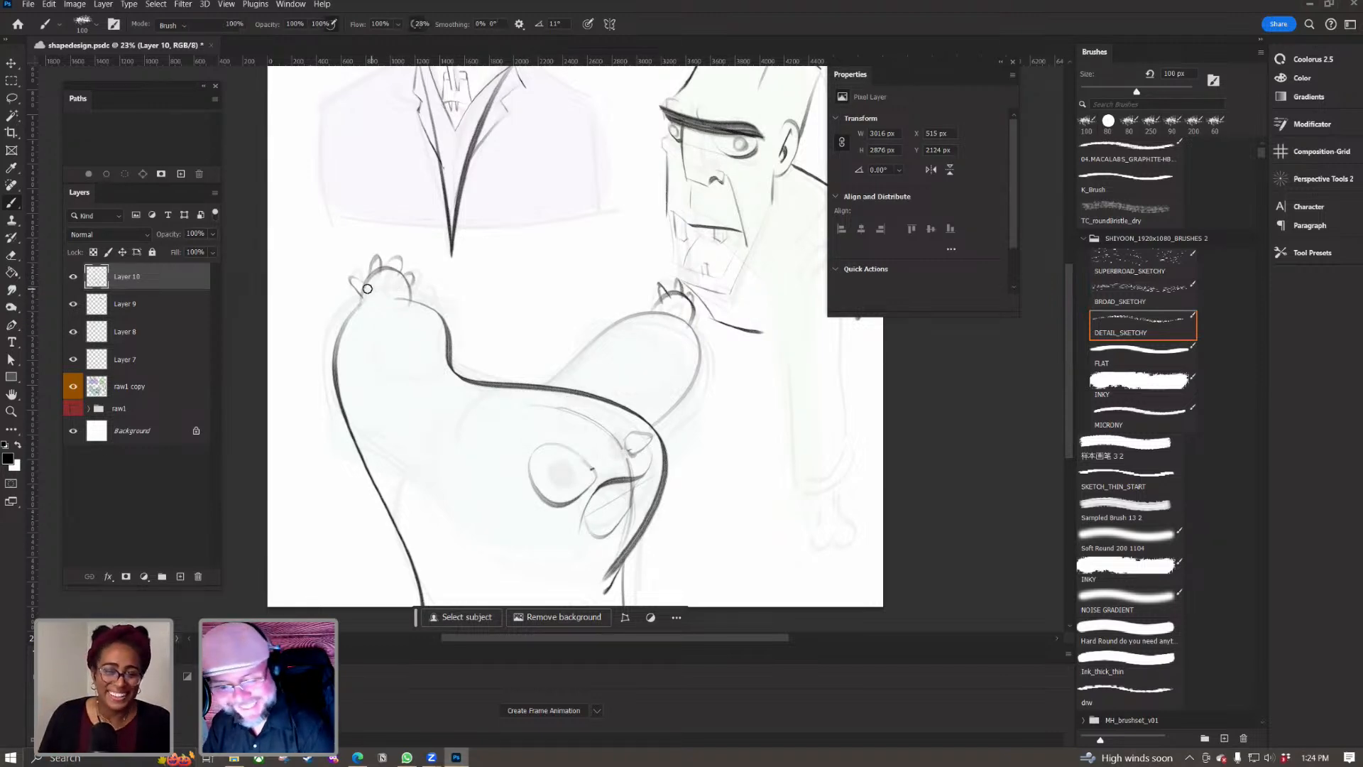
{"action": "scroll", "coordinate": [373, 290], "scroll_direction": "up", "scroll_amount": 5}
{"action": "mouse_move", "coordinate": [362, 267]}
{"action": "left_mouse_down"}
{"action": "mouse_move", "coordinate": [371, 286]}
{"action": "mouse_move", "coordinate": [424, 285]}
{"action": "left_mouse_up"}
{"action": "key", "text": "b"}
{"action": "key", "text": "e"}
{"action": "key", "text": "bracketleft"}
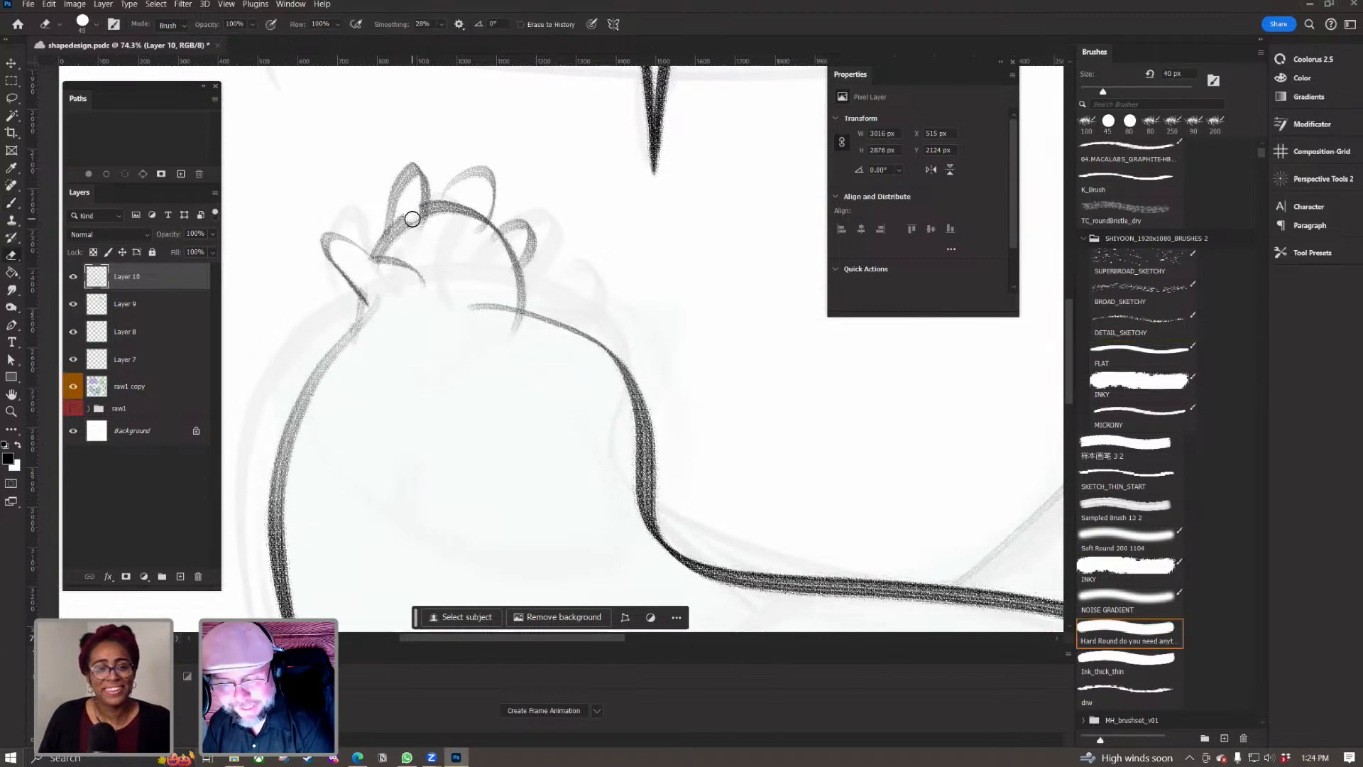
{"action": "left_click_drag", "start_coordinate": [395, 228], "coordinate": [478, 211]}
{"action": "left_click_drag", "start_coordinate": [505, 255], "coordinate": [503, 243]}
{"action": "key", "text": "space"}
{"action": "mouse_move", "coordinate": [464, 482]}
{"action": "left_mouse_down"}
{"action": "mouse_move", "coordinate": [219, 530]}
{"action": "mouse_move", "coordinate": [204, 521]}
{"action": "left_mouse_up"}
{"action": "left_click_drag", "start_coordinate": [750, 440], "coordinate": [402, 484]}
{"action": "left_click_drag", "start_coordinate": [731, 390], "coordinate": [727, 384]}
{"action": "mouse_move", "coordinate": [764, 371]}
{"action": "left_mouse_down"}
{"action": "mouse_move", "coordinate": [804, 398]}
{"action": "mouse_move", "coordinate": [497, 525]}
{"action": "left_mouse_up"}
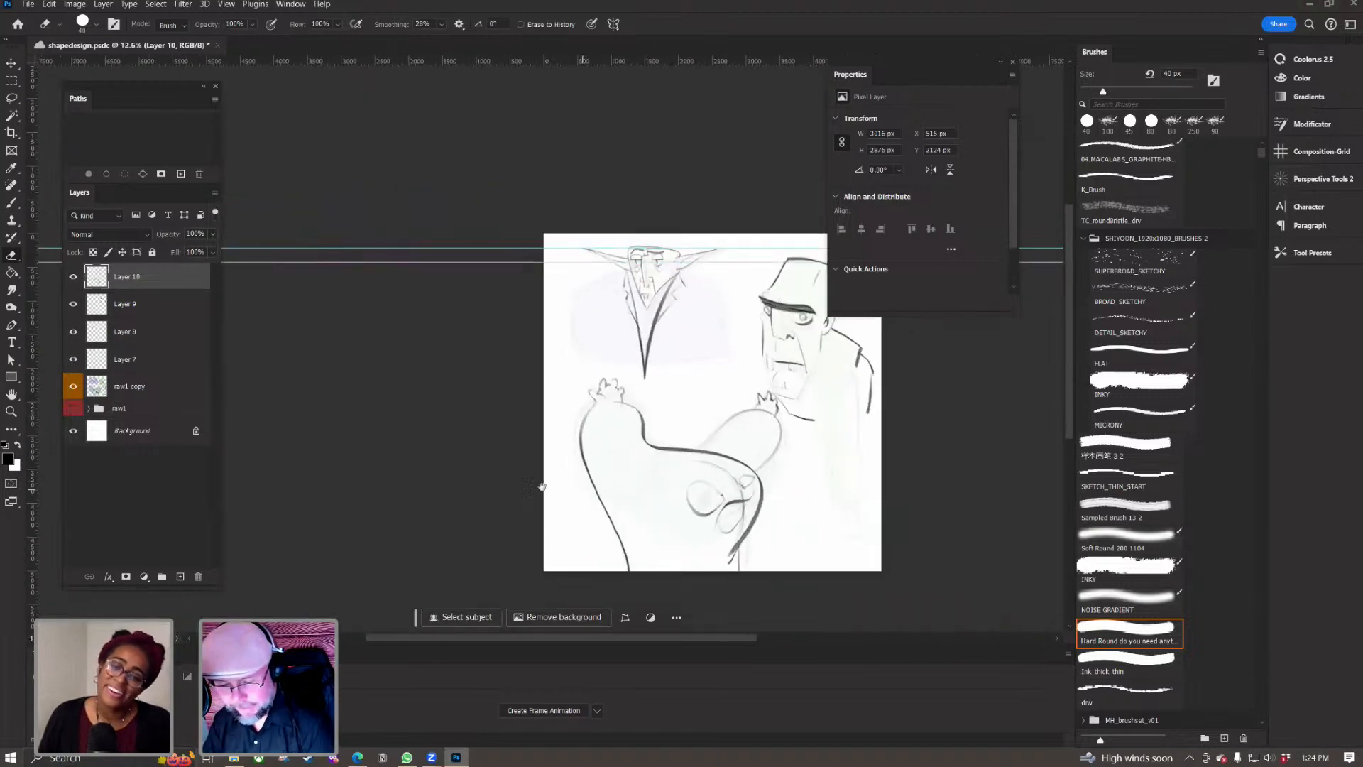
{"action": "left_click_drag", "start_coordinate": [590, 483], "coordinate": [475, 467]}
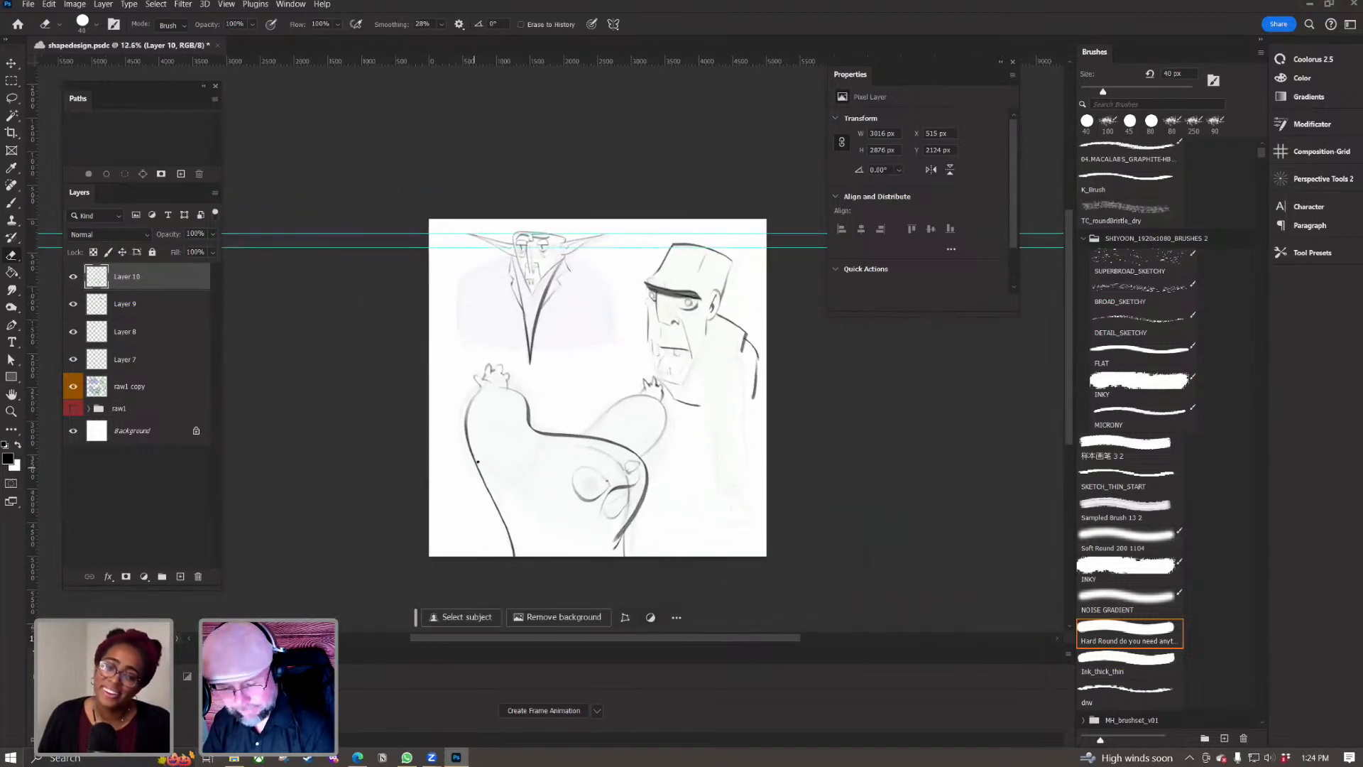
Step: Move the large character's line art toward the canvas's left edge, to X 104 px, and hide the raw1 copy layer
{"action": "left_click", "coordinate": [11, 63]}
{"action": "mouse_move", "coordinate": [596, 355]}
{"action": "left_mouse_down"}
{"action": "mouse_move", "coordinate": [568, 348]}
{"action": "mouse_move", "coordinate": [553, 462]}
{"action": "left_mouse_up"}
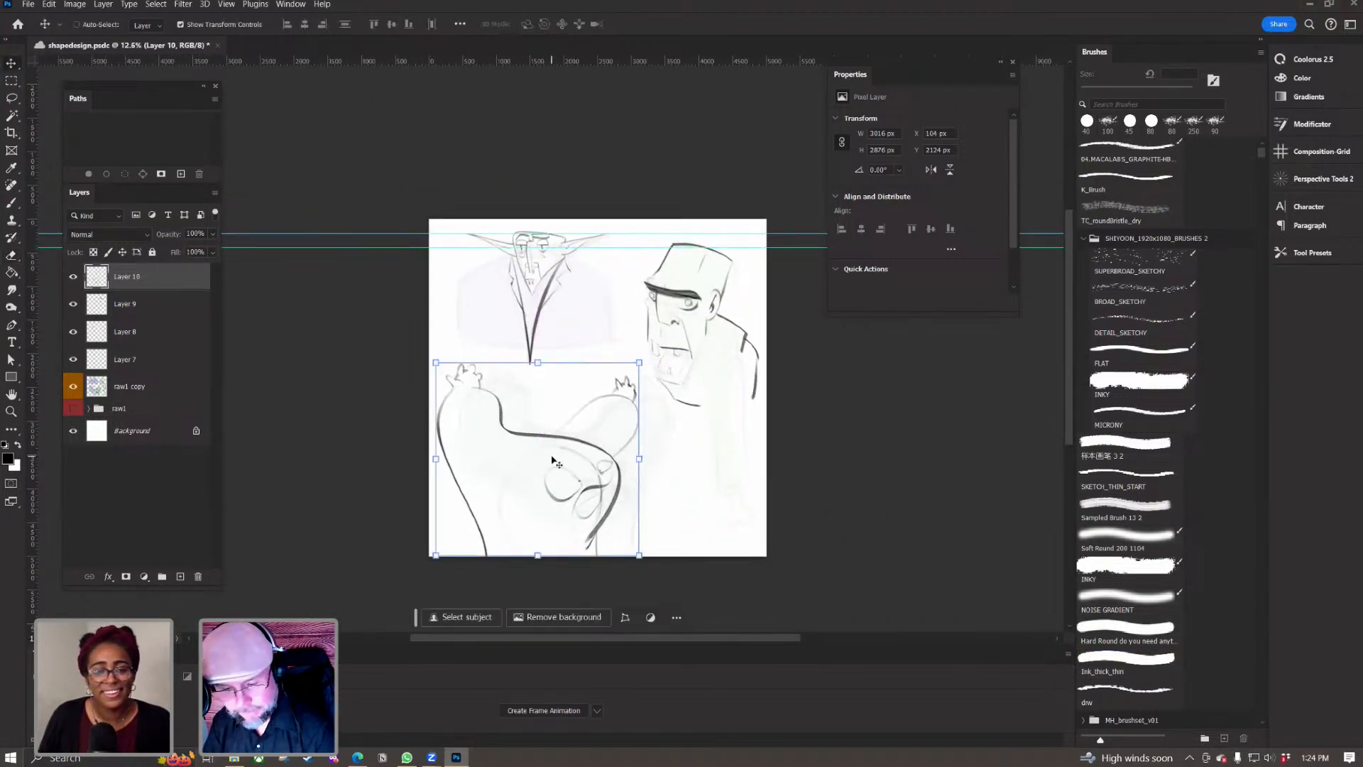
{"action": "left_click", "coordinate": [72, 386]}
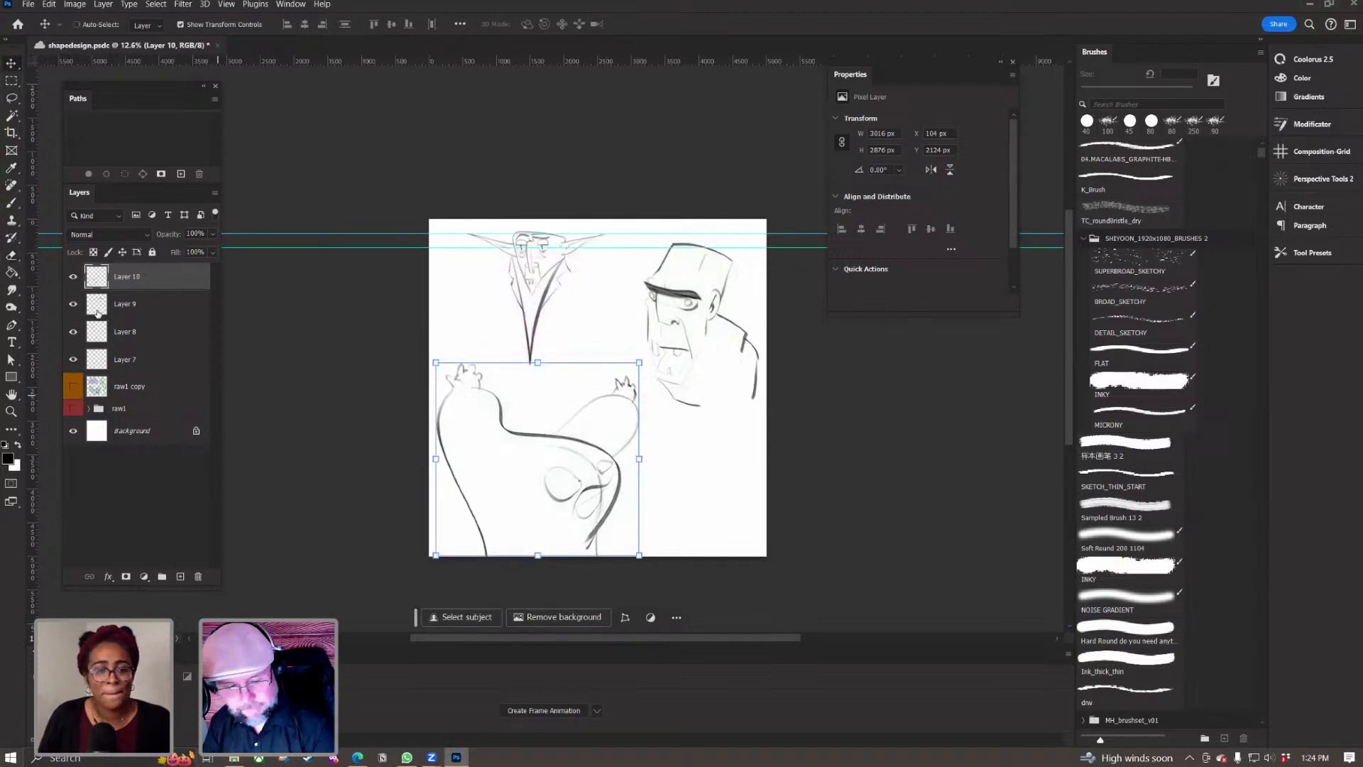
{"action": "left_click", "coordinate": [73, 276]}
{"action": "left_click", "coordinate": [72, 276]}
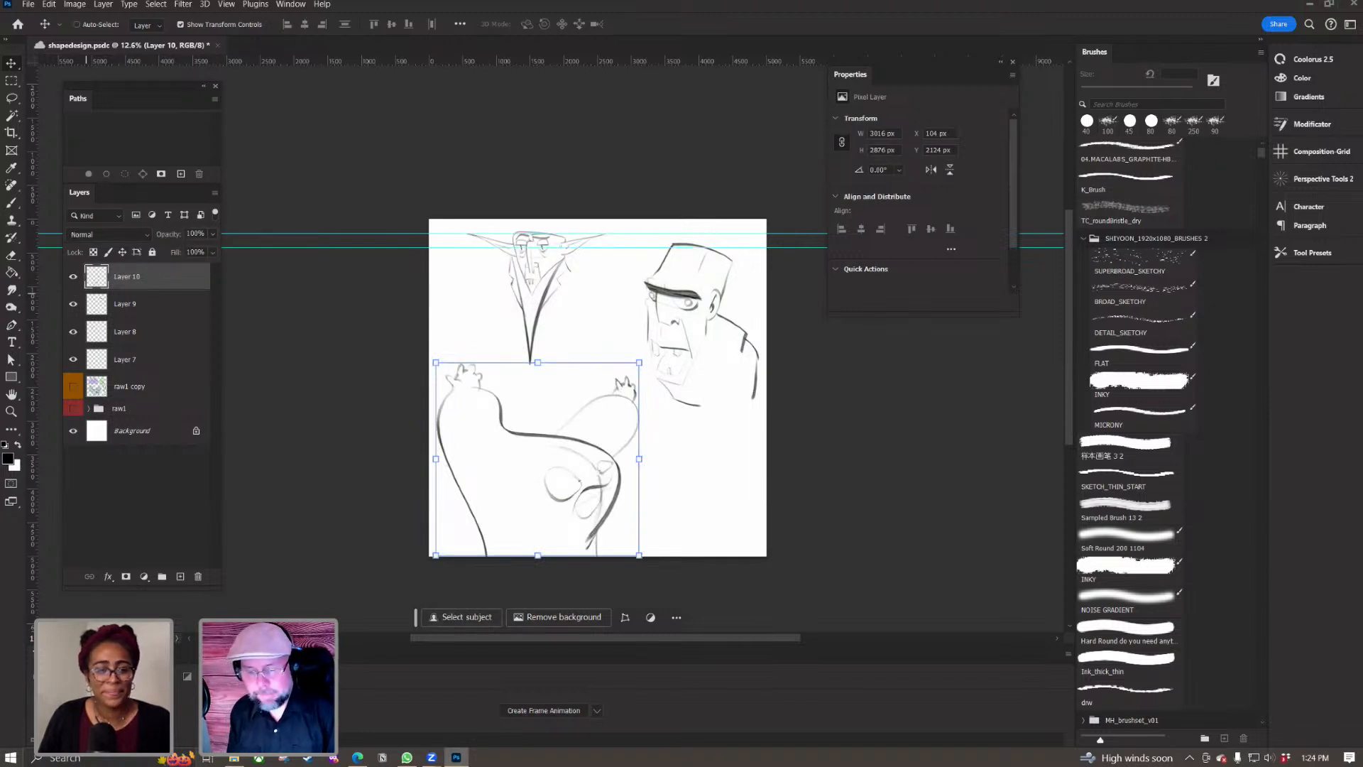
{"action": "key", "text": "z"}
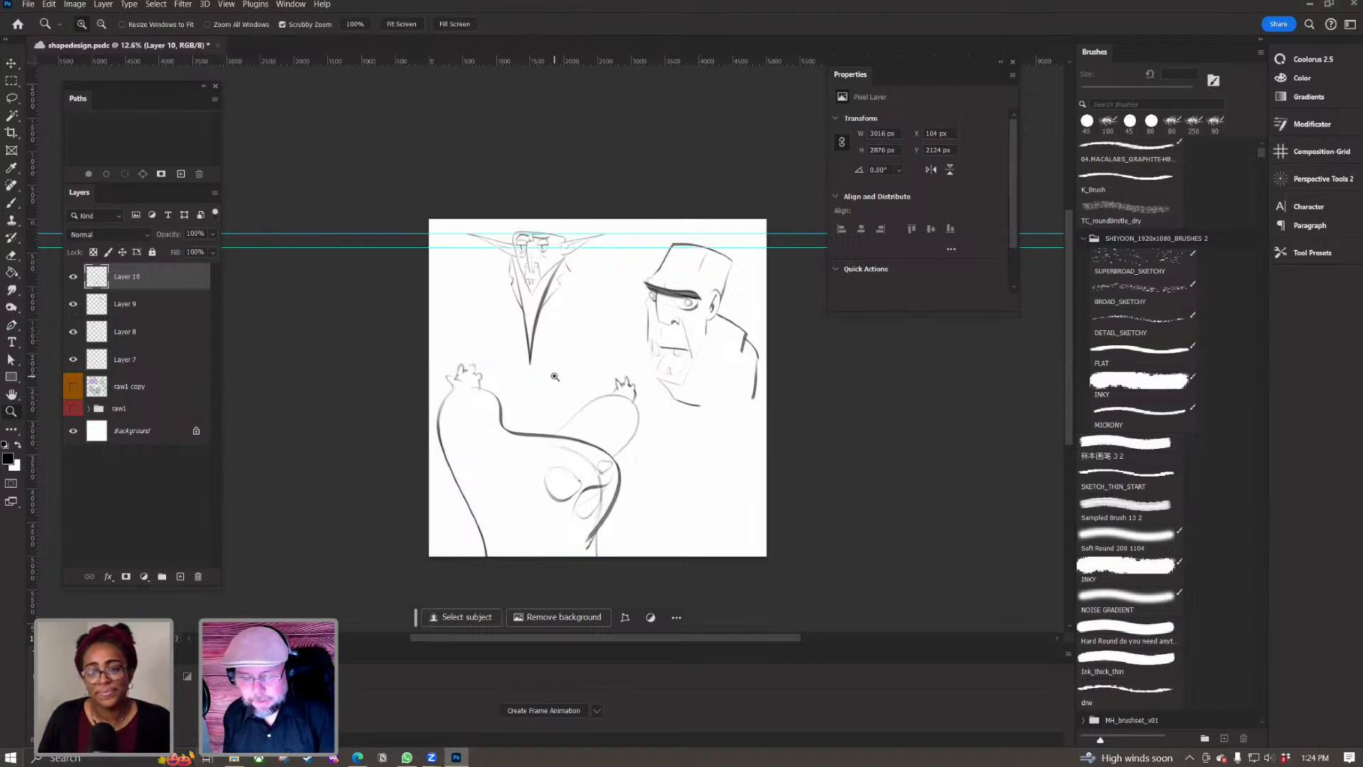
{"action": "key", "text": "e"}
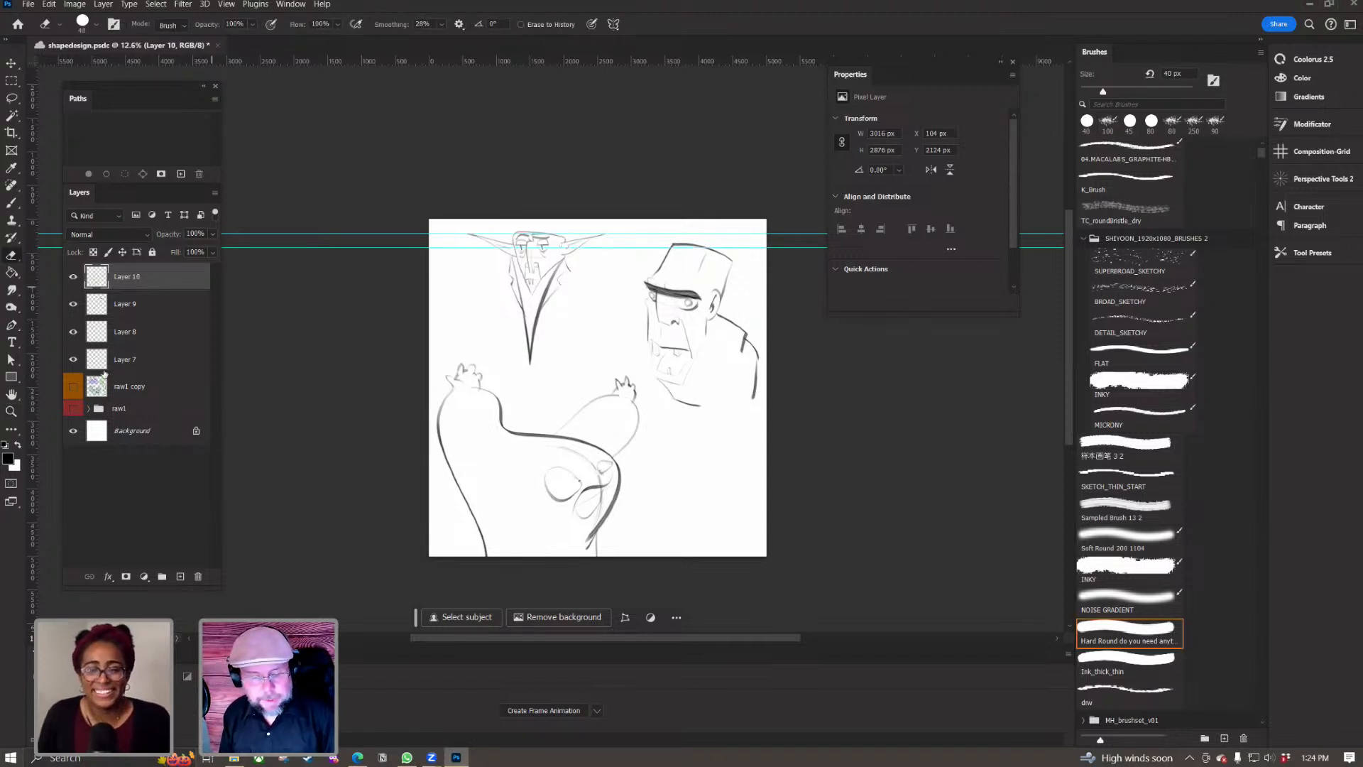
Step: Group Layers 7 to 10 with the raw1 copy layer and name the group raw 2
{"action": "left_click", "coordinate": [167, 396]}
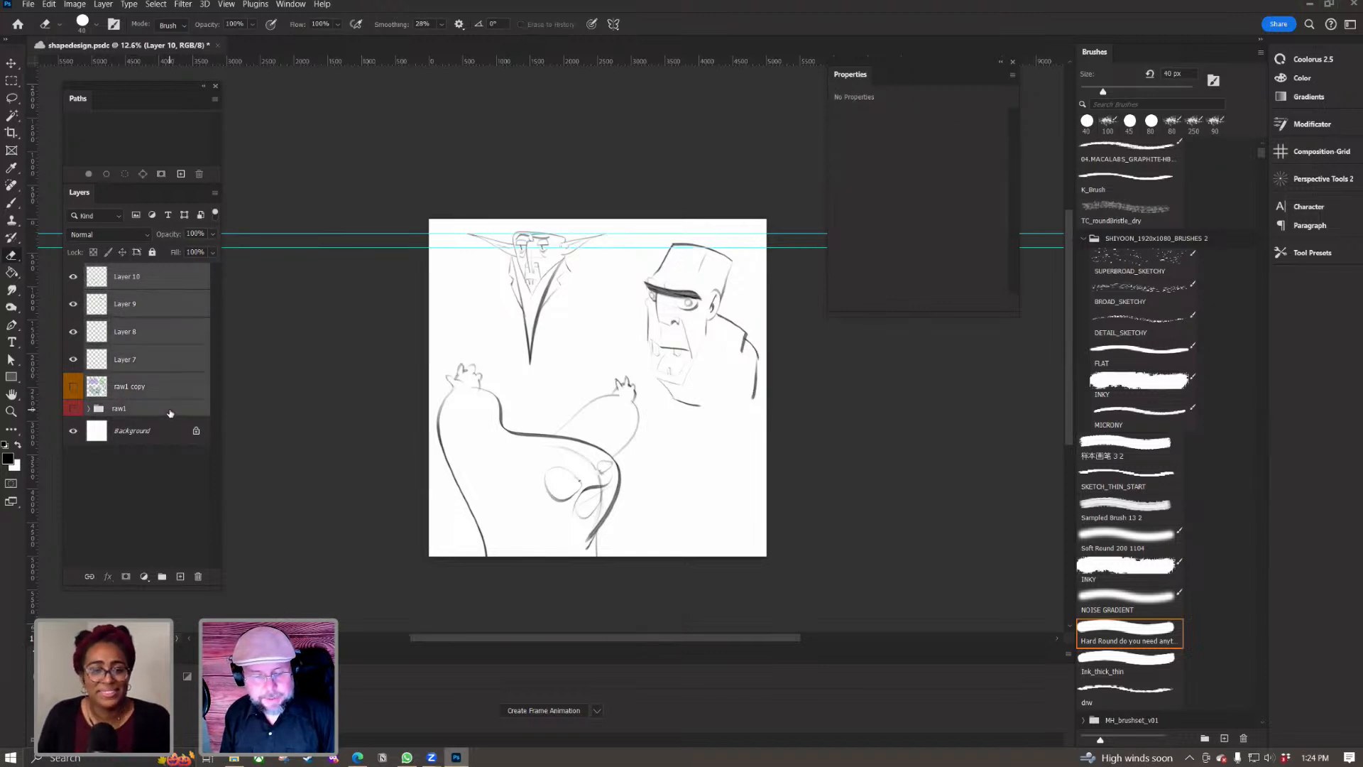
{"action": "left_click", "coordinate": [166, 276], "text": "shift"}
{"action": "key", "text": "ctrl+g"}
{"action": "double_click", "coordinate": [123, 271]}
{"action": "key", "text": "Return"}
Step: Duplicate the raw 2 group within the same document as raw 2 copy and hide the original
{"action": "right_click", "coordinate": [129, 270]}
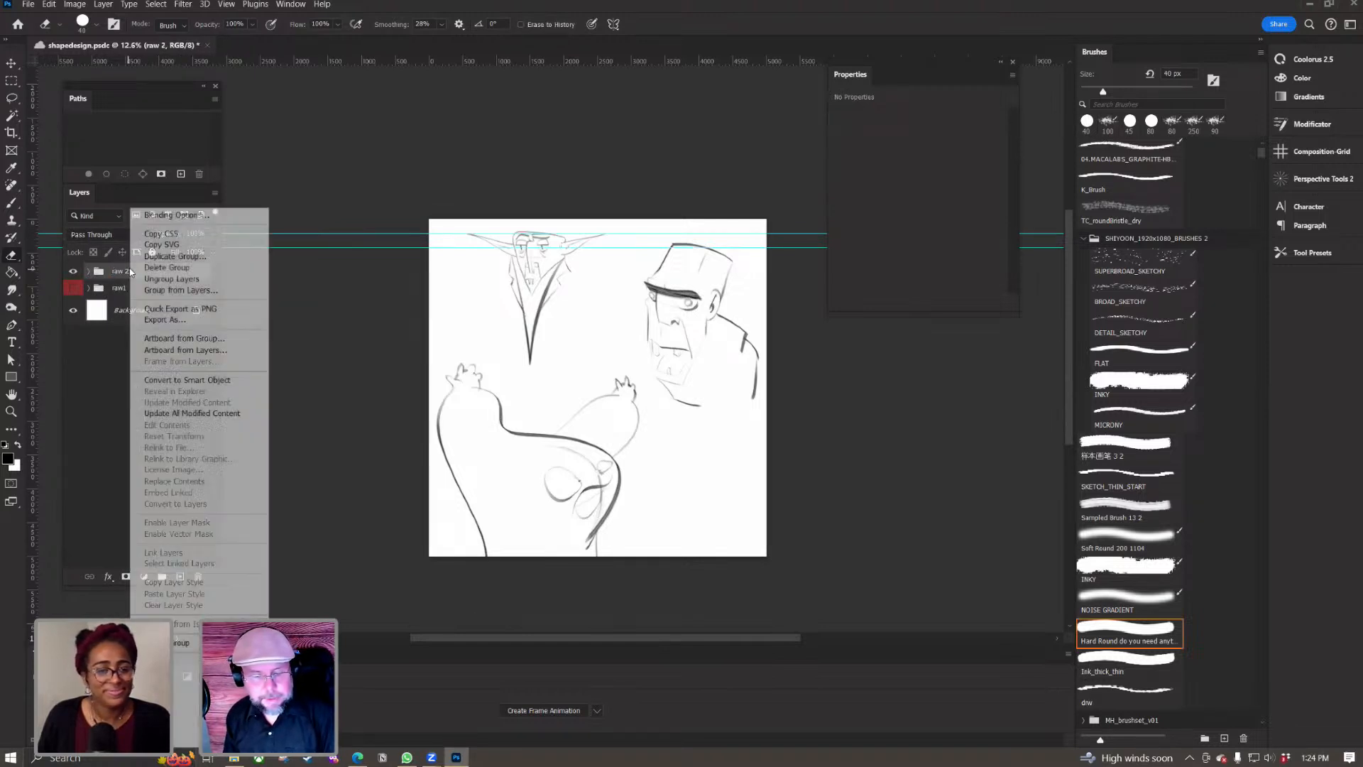
{"action": "left_click", "coordinate": [177, 258]}
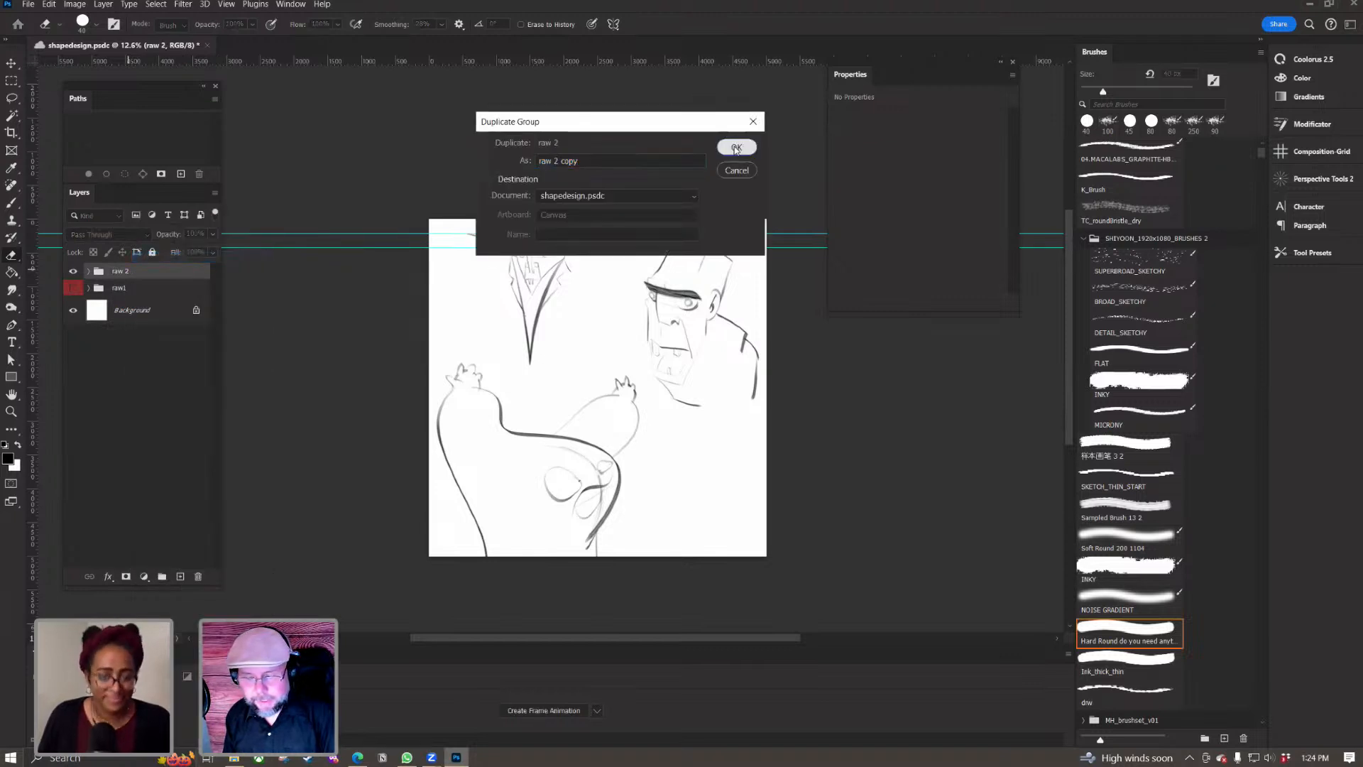
{"action": "left_click", "coordinate": [736, 147]}
{"action": "left_click", "coordinate": [73, 288]}
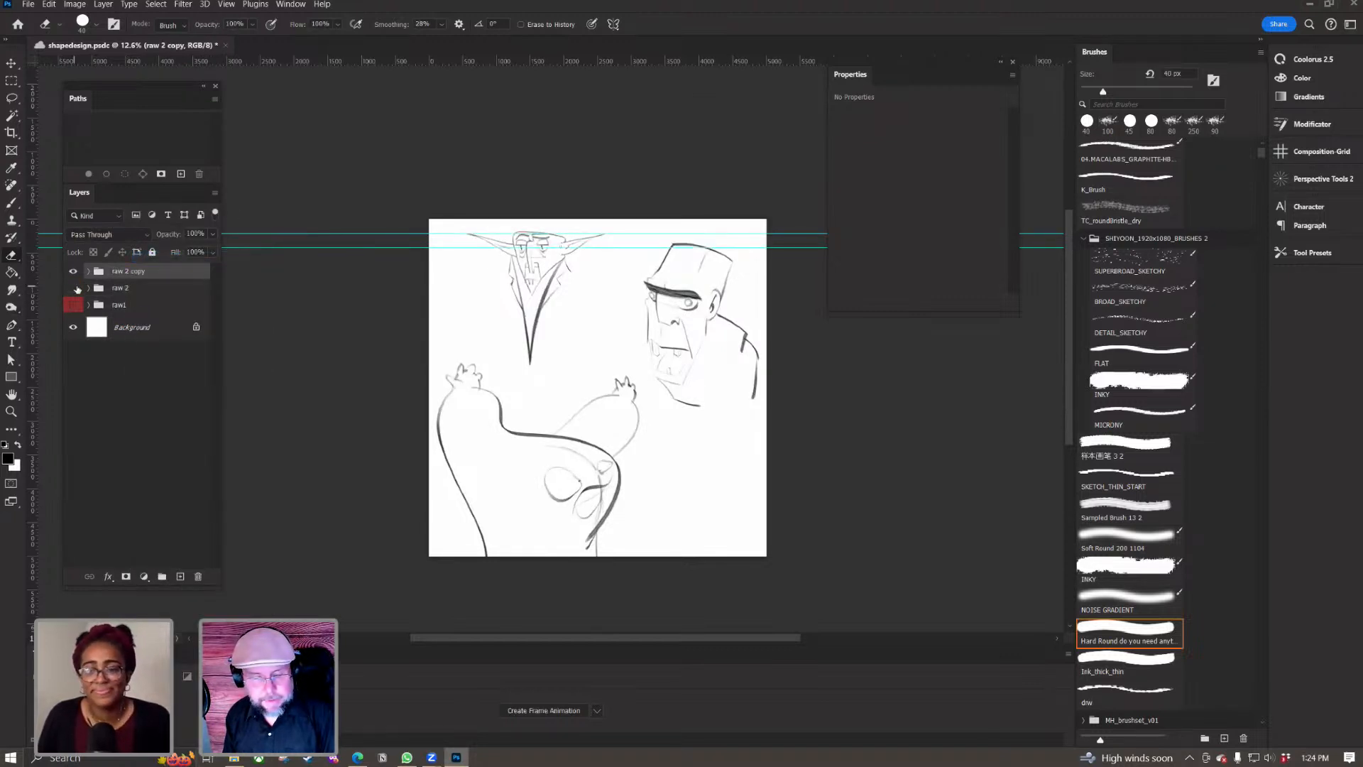
Step: Give the hidden raw 2 group a red color label
{"action": "left_click", "coordinate": [126, 291]}
{"action": "right_click", "coordinate": [153, 291]}
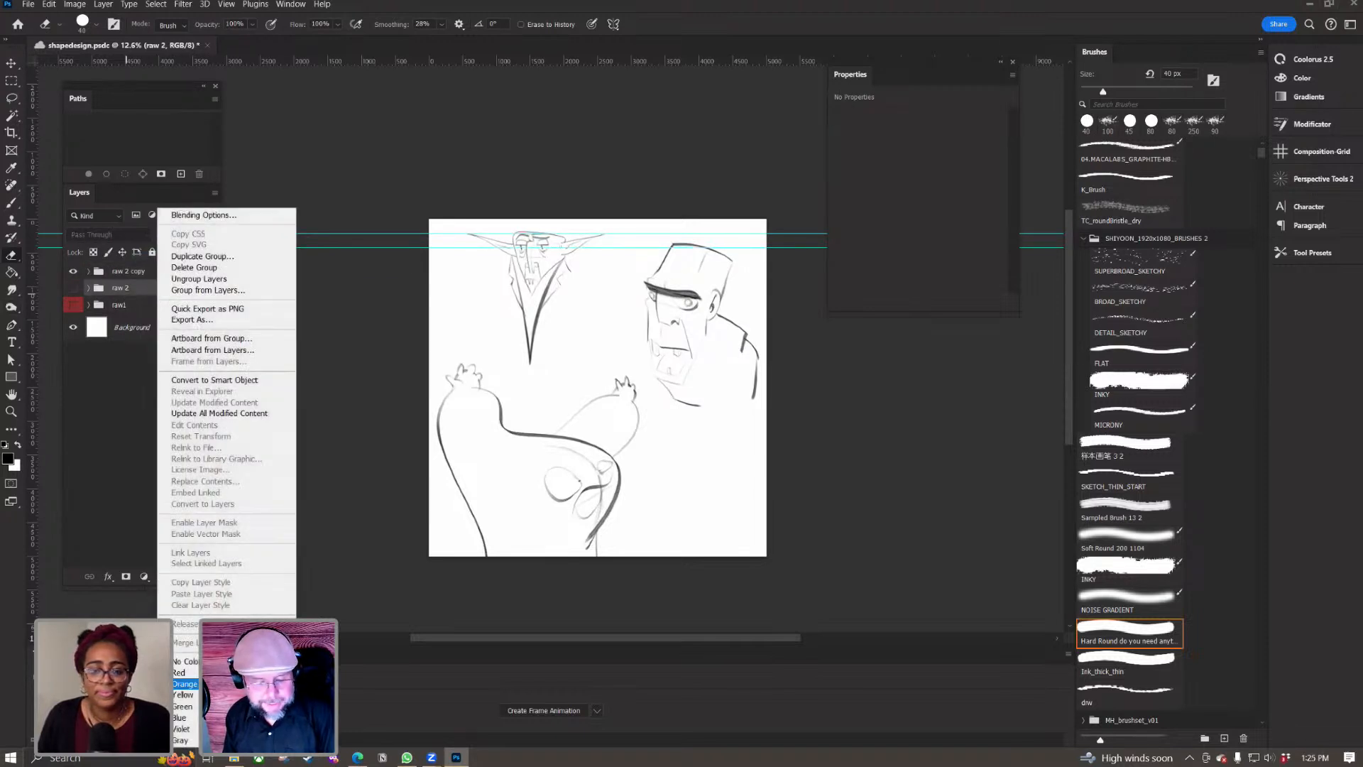
{"action": "left_click", "coordinate": [181, 672]}
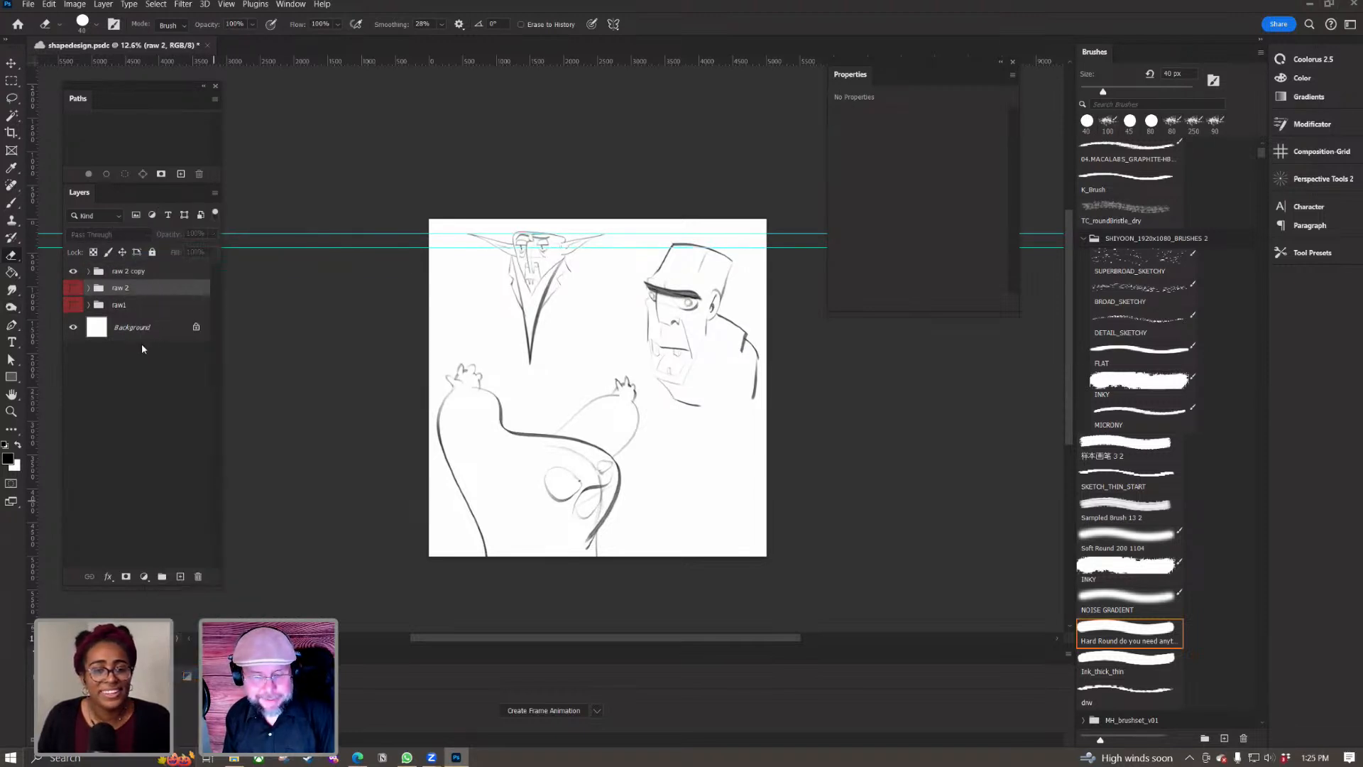
Step: Rename the raw 2 copy group as sketch
{"action": "double_click", "coordinate": [126, 271]}
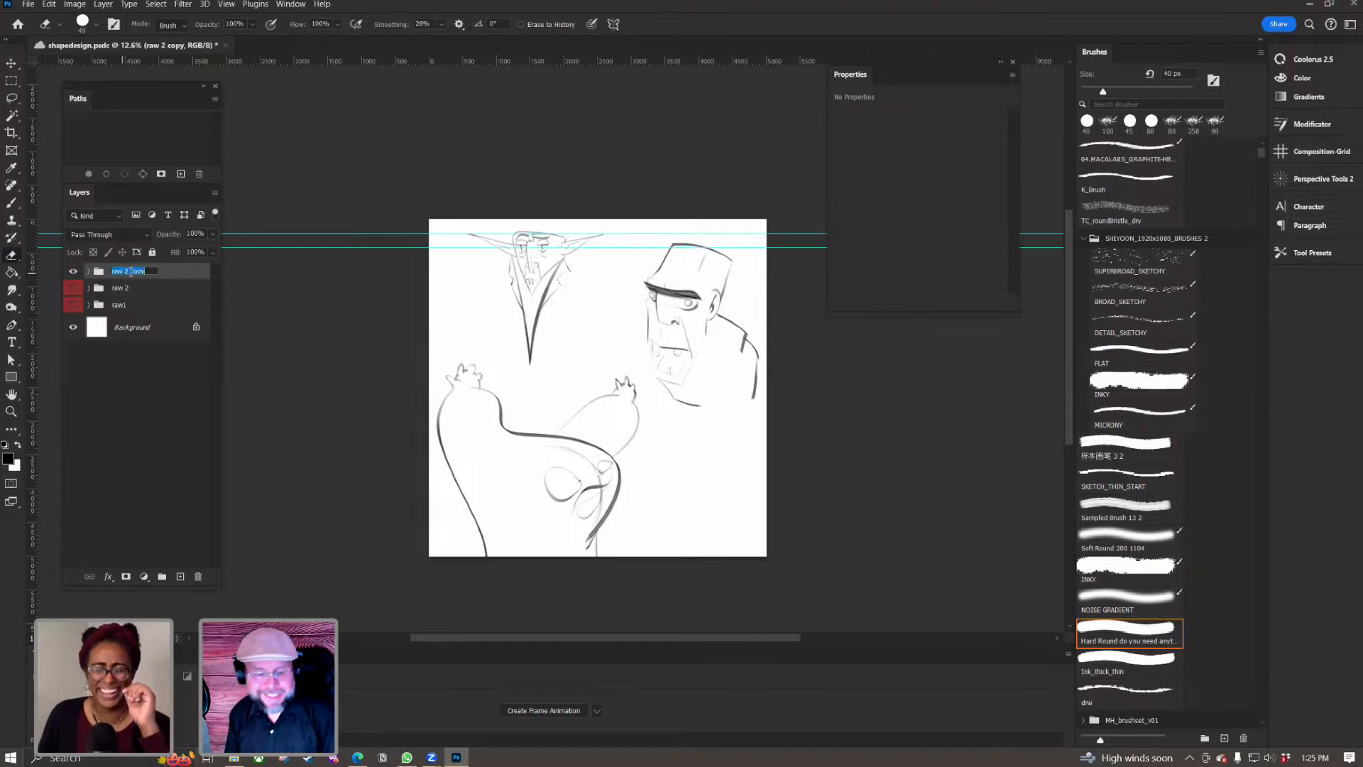
{"action": "type", "text": "sketch"}
{"action": "key", "text": "Return"}
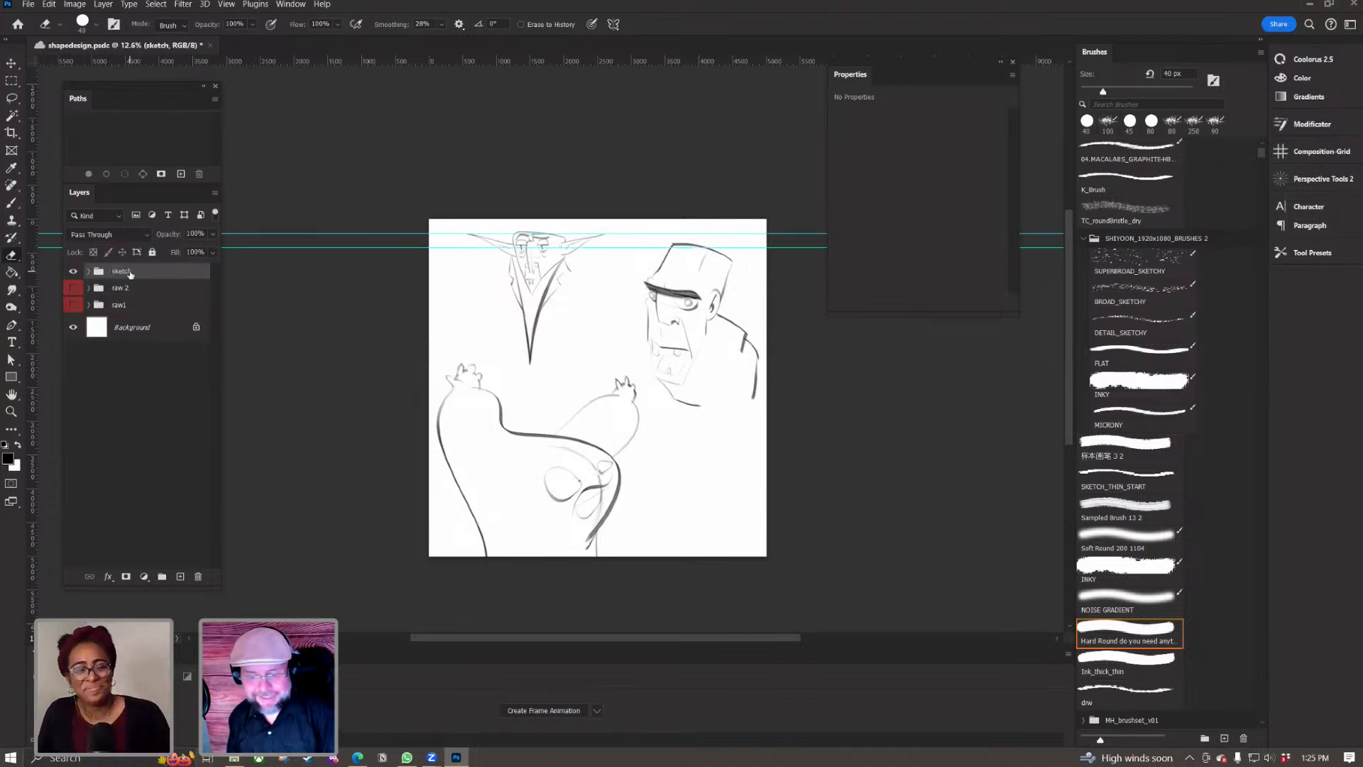
Step: Check the line art of the three characters up close and save the document
{"action": "key", "text": "z"}
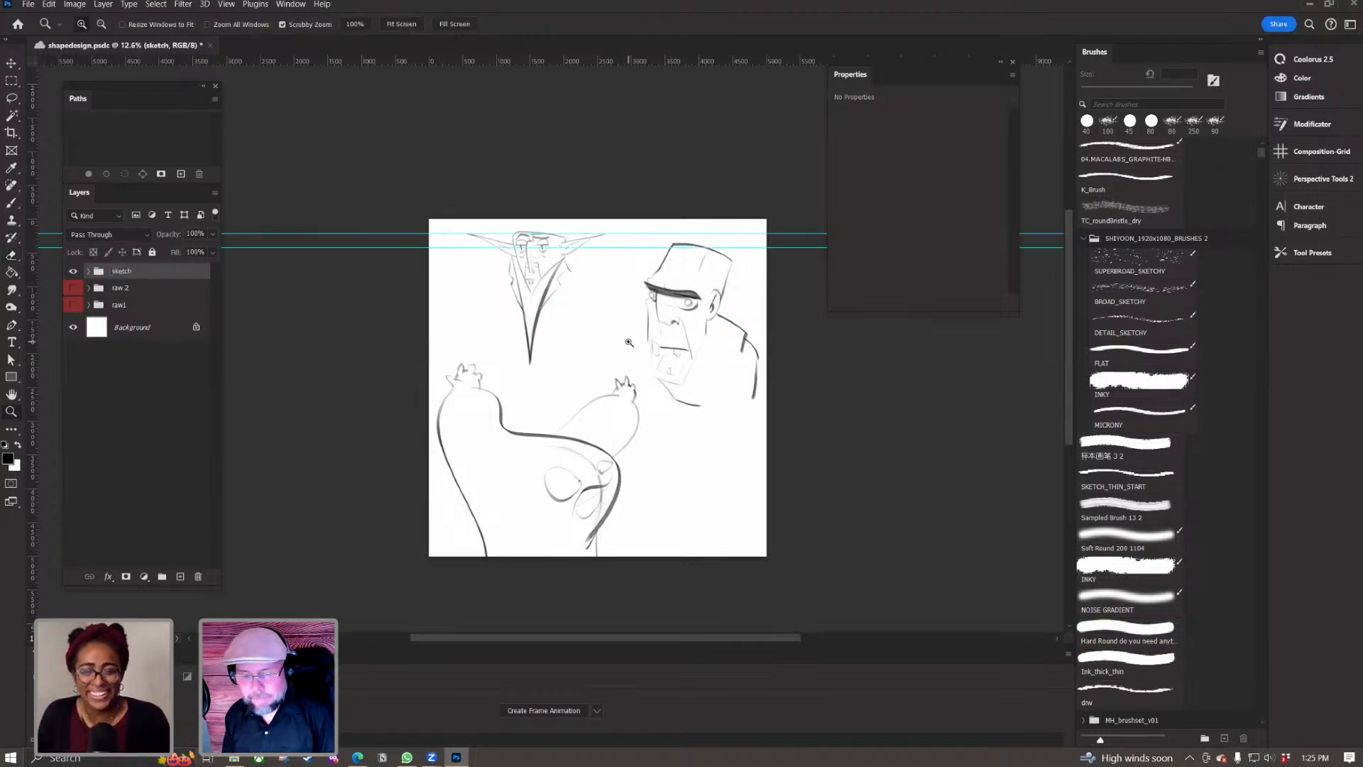
{"action": "left_click", "coordinate": [628, 342]}
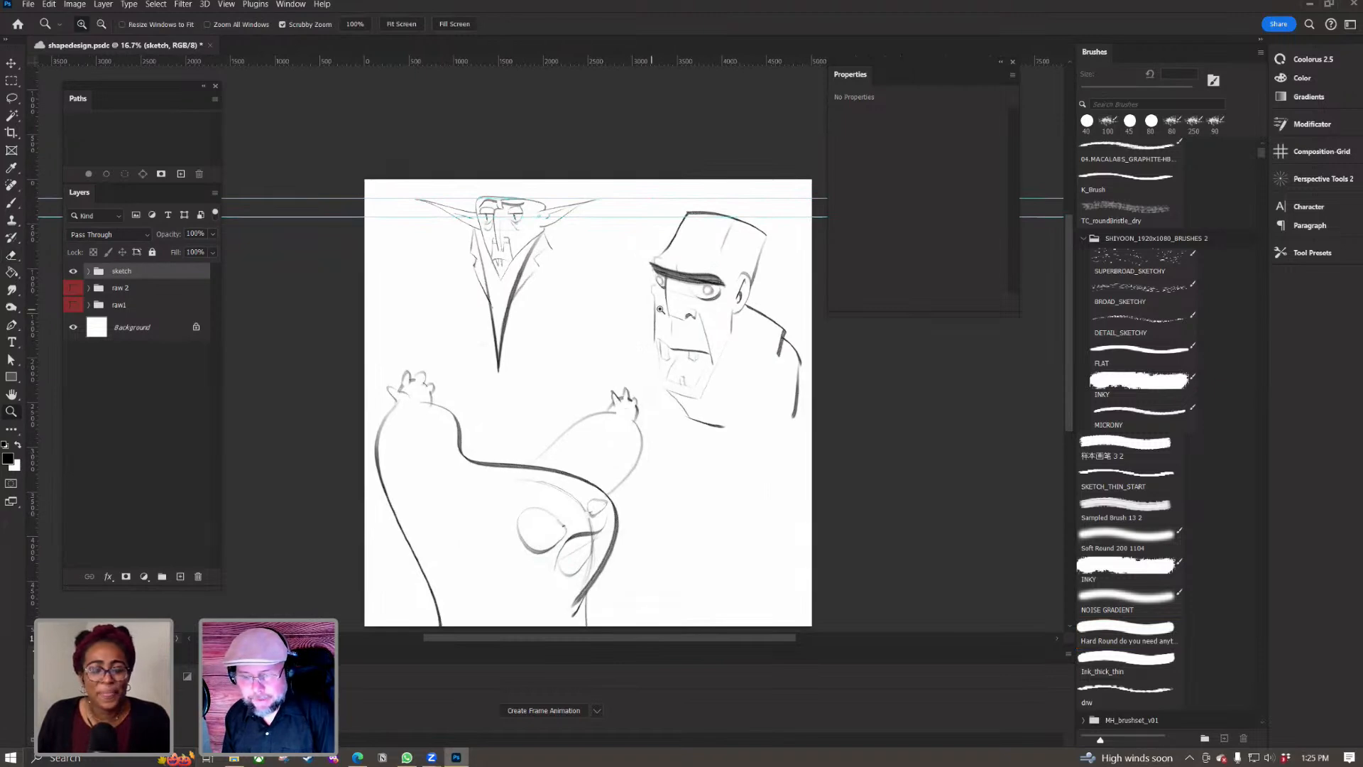
{"action": "left_click", "coordinate": [679, 364]}
{"action": "left_click", "coordinate": [679, 364]}
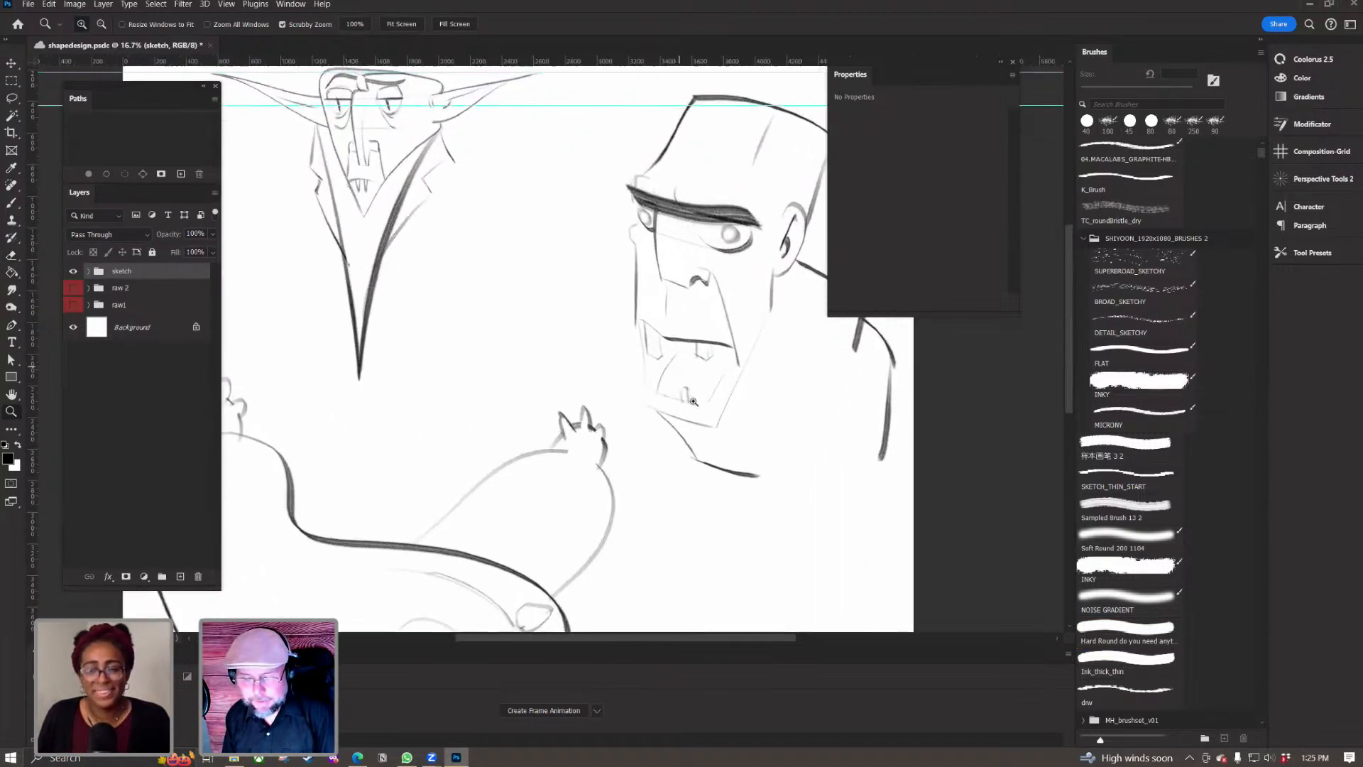
{"action": "left_click", "coordinate": [694, 369], "text": "alt"}
{"action": "left_click", "coordinate": [695, 369], "text": "alt"}
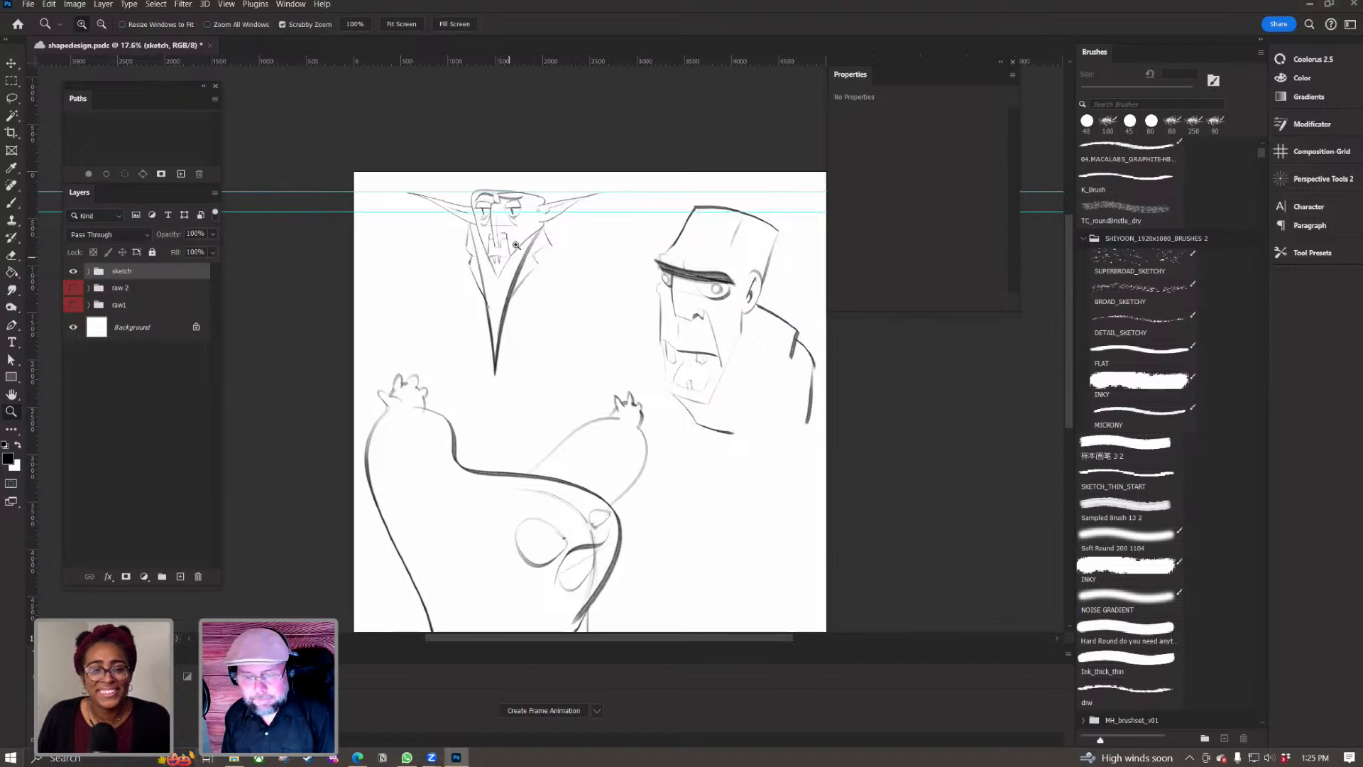
{"action": "key", "text": "ctrl+s"}
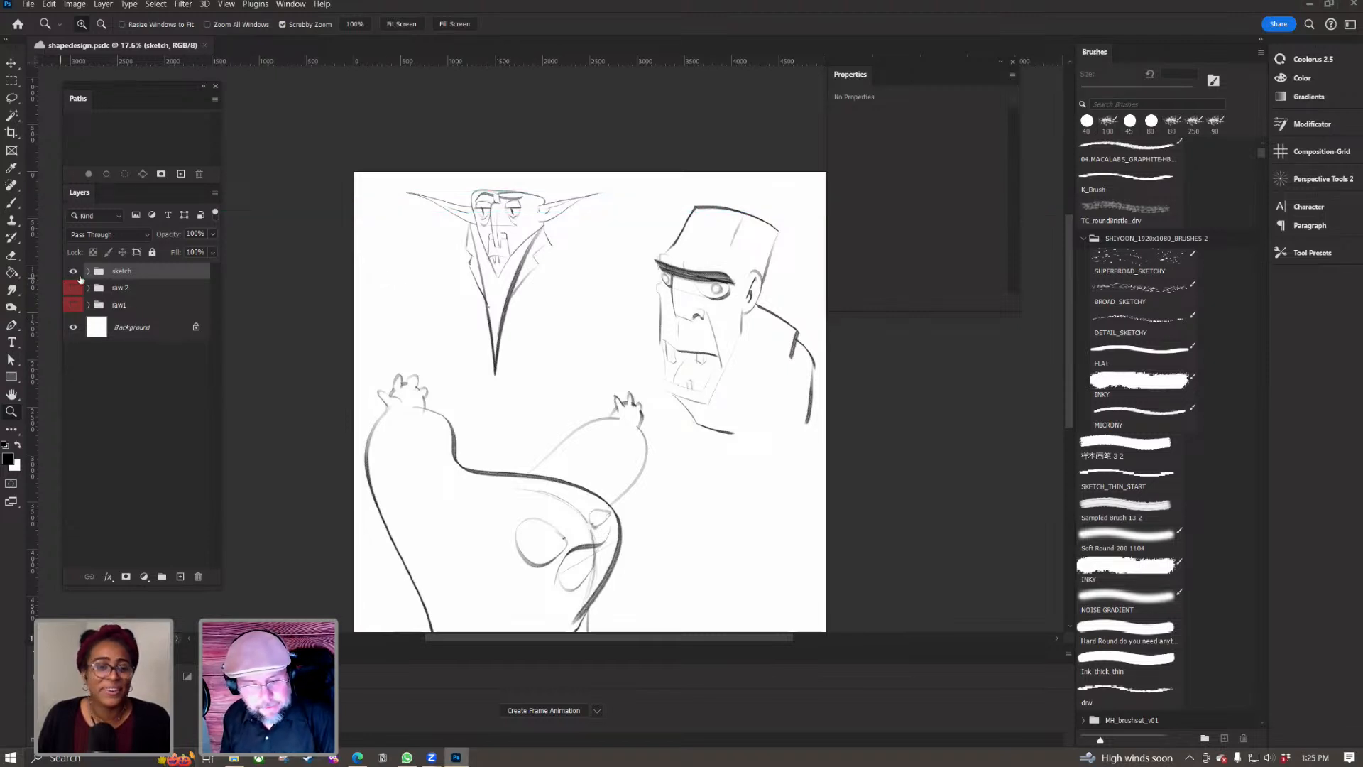
Step: Merge the sketch group into a single layer and duplicate that layer as sketch copy
{"action": "right_click", "coordinate": [111, 277]}
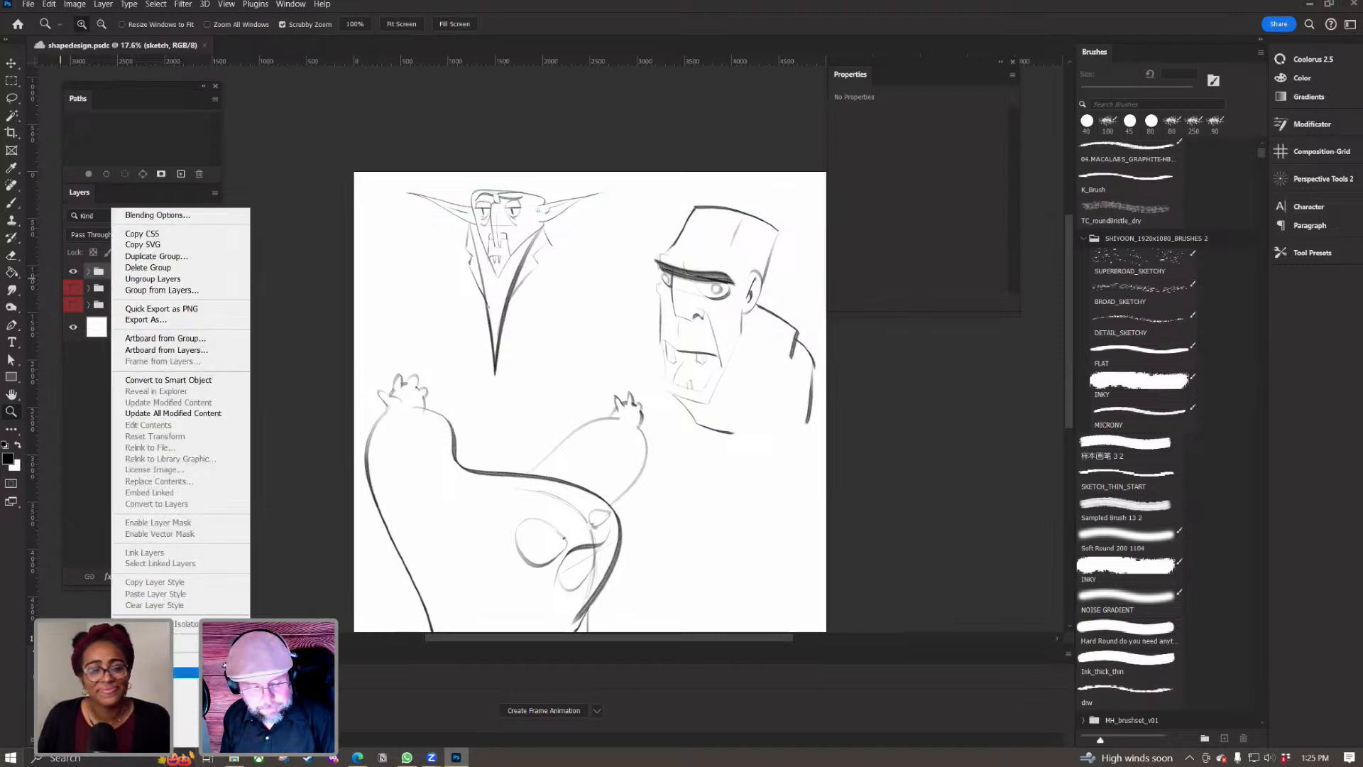
{"action": "left_click", "coordinate": [127, 279]}
{"action": "right_click", "coordinate": [127, 278]}
{"action": "left_click", "coordinate": [177, 268]}
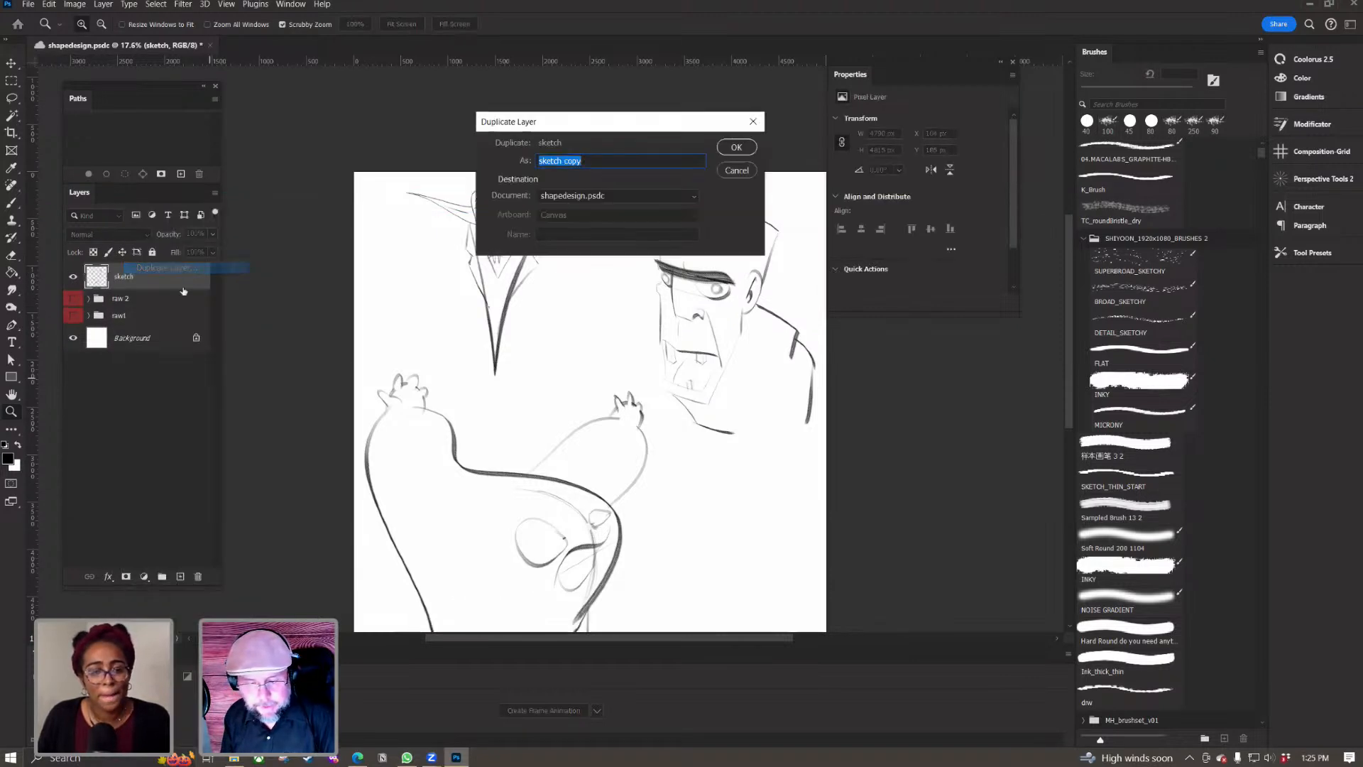
{"action": "key", "text": "Return"}
Step: Duplicate the line art layer twice more as sketch copy 2 and sketch copy 3
{"action": "right_click", "coordinate": [152, 277]}
{"action": "left_click", "coordinate": [206, 269]}
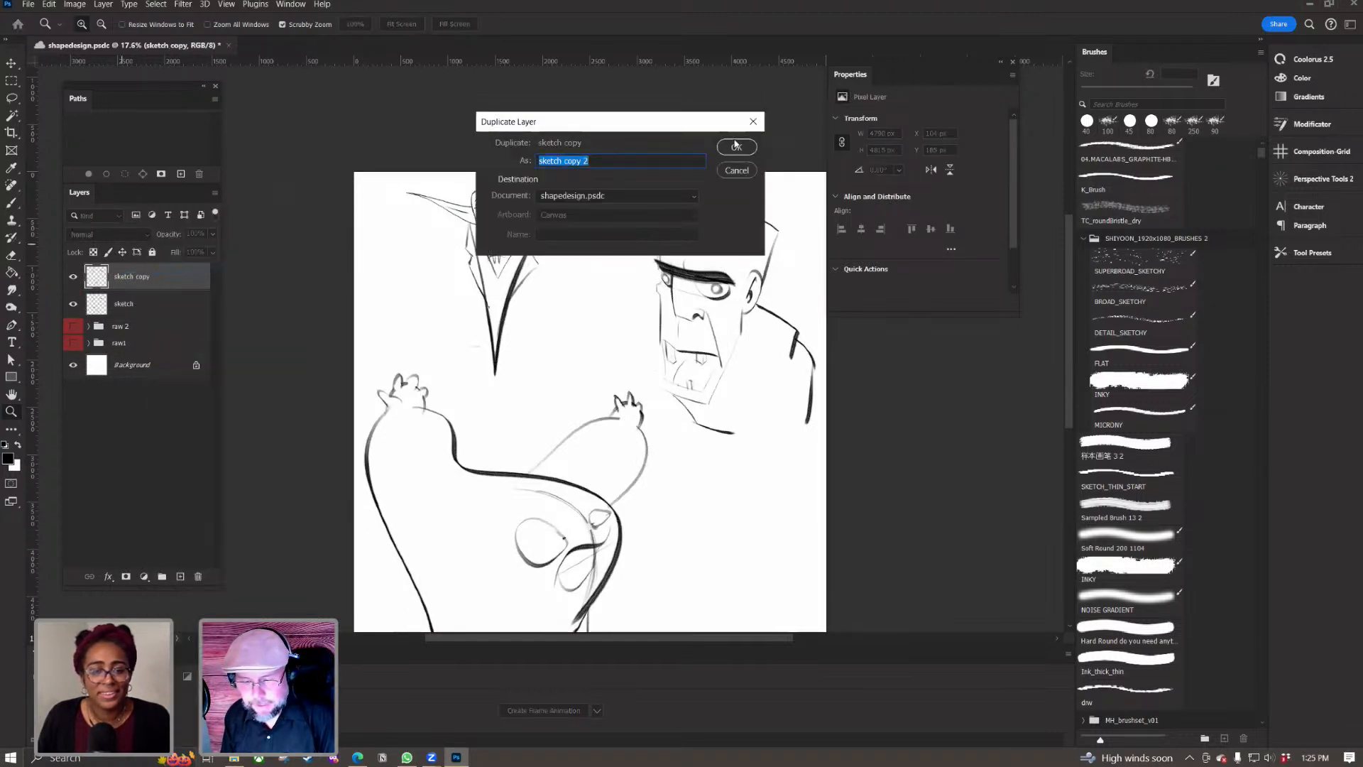
{"action": "left_click", "coordinate": [736, 145]}
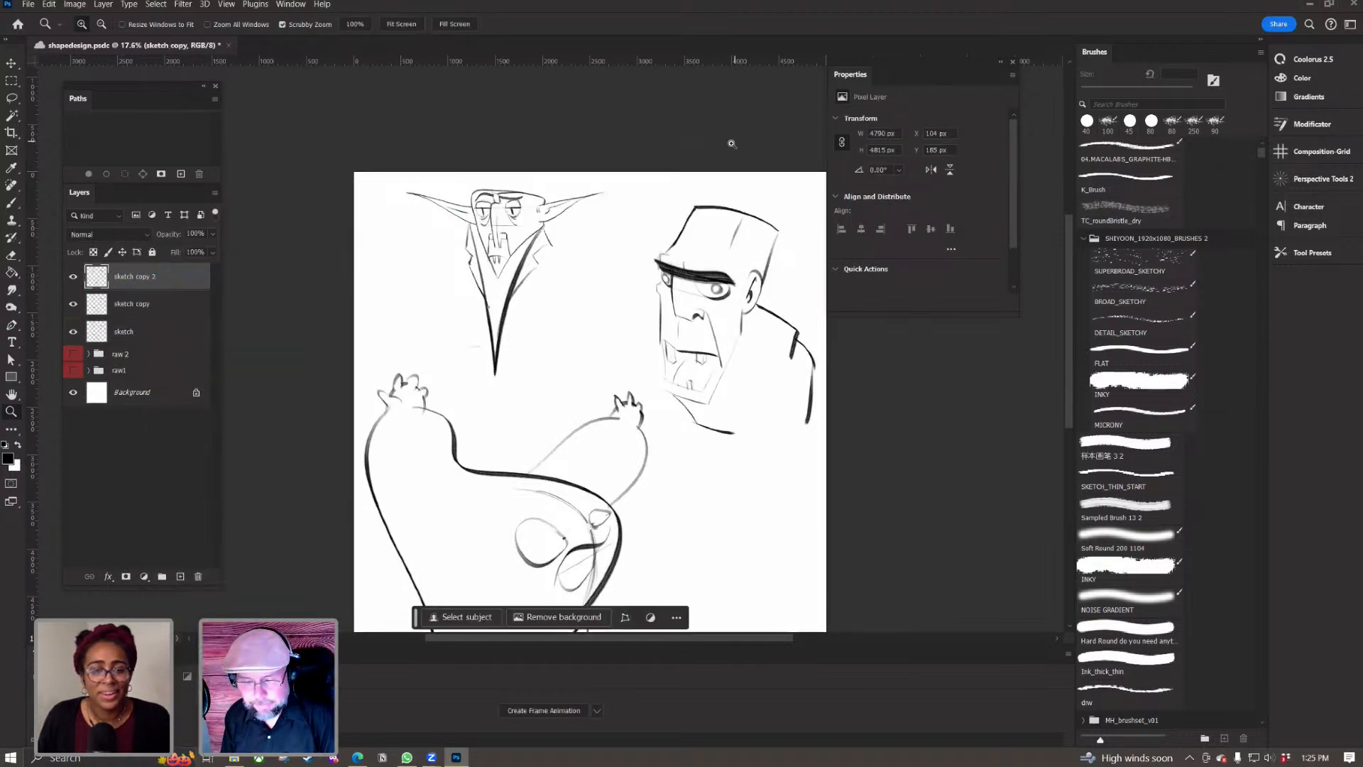
{"action": "right_click", "coordinate": [171, 278]}
{"action": "left_click", "coordinate": [209, 268]}
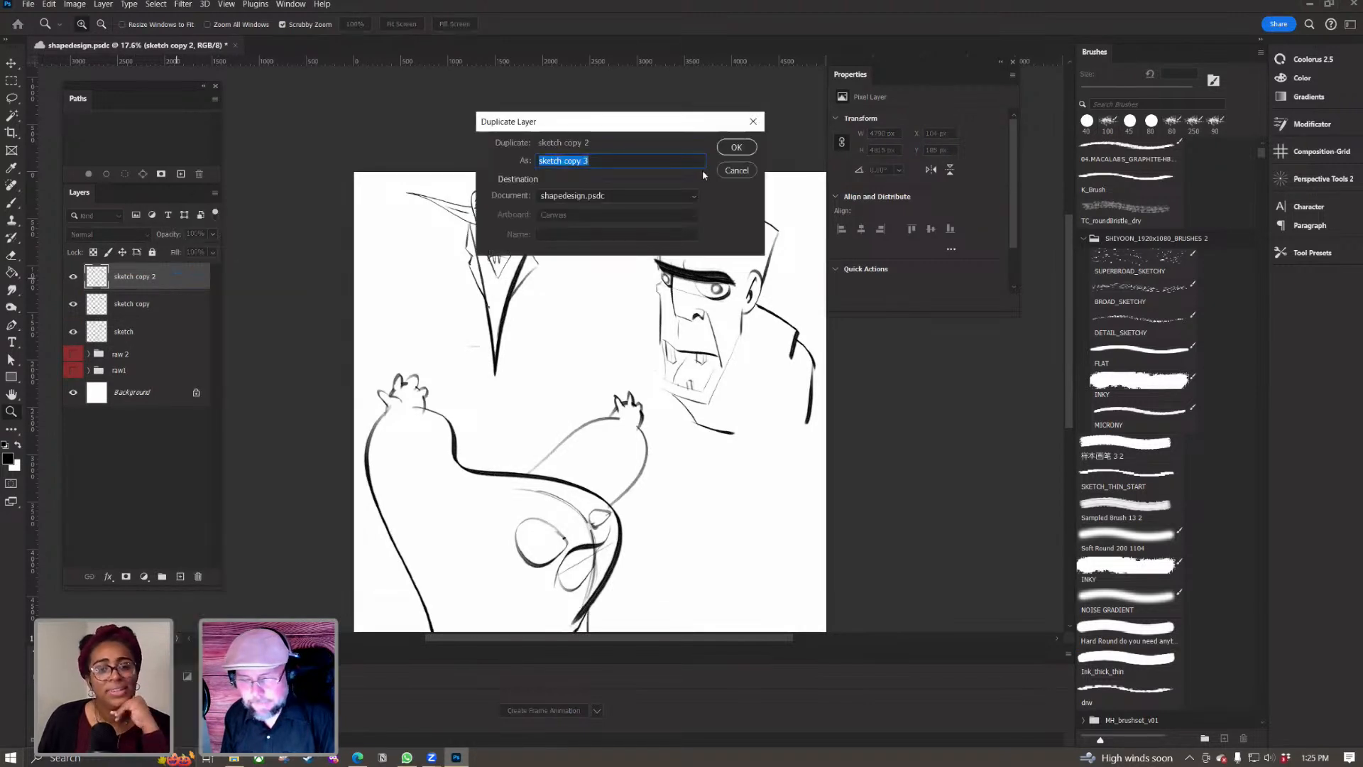
{"action": "left_click", "coordinate": [732, 147]}
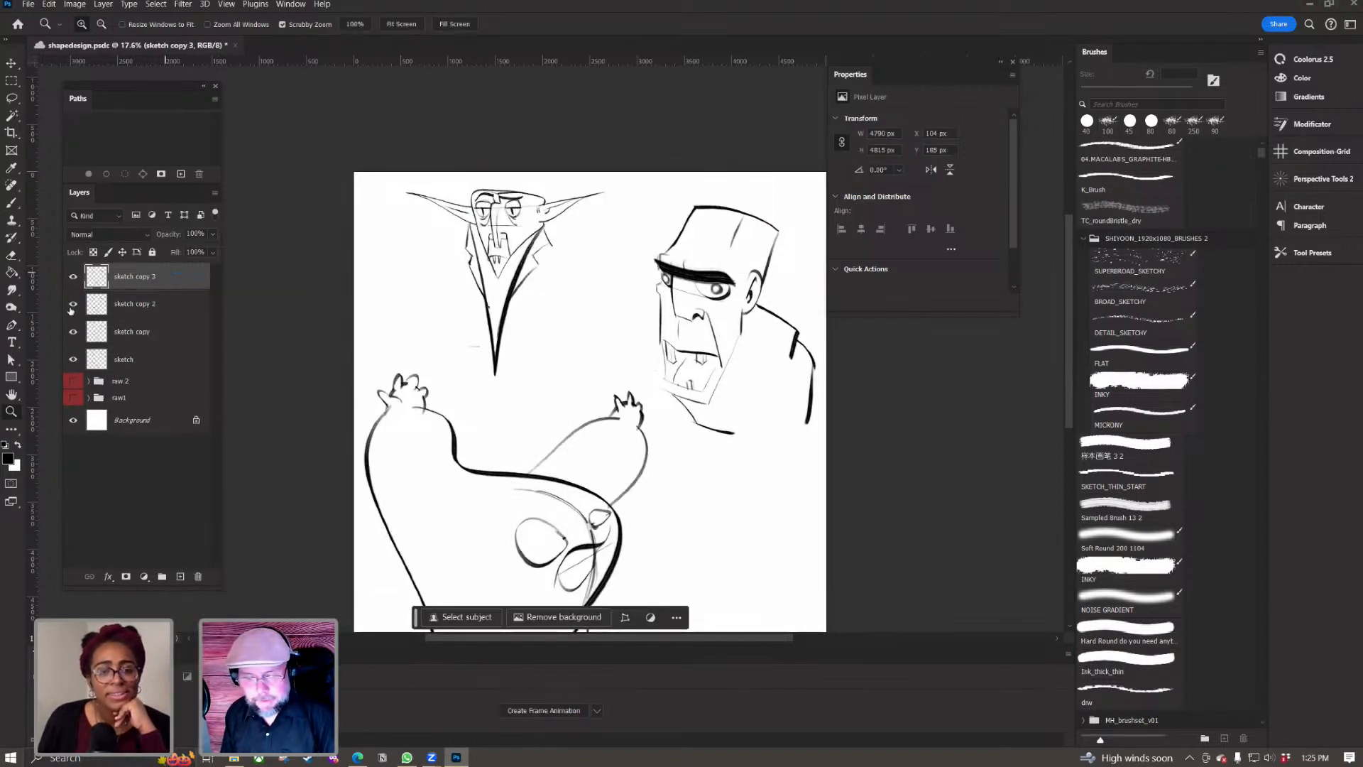
Step: Merge the three duplicated sketch layers into one layer, leaving out the original sketch layer
{"action": "left_click", "coordinate": [156, 332], "text": "shift"}
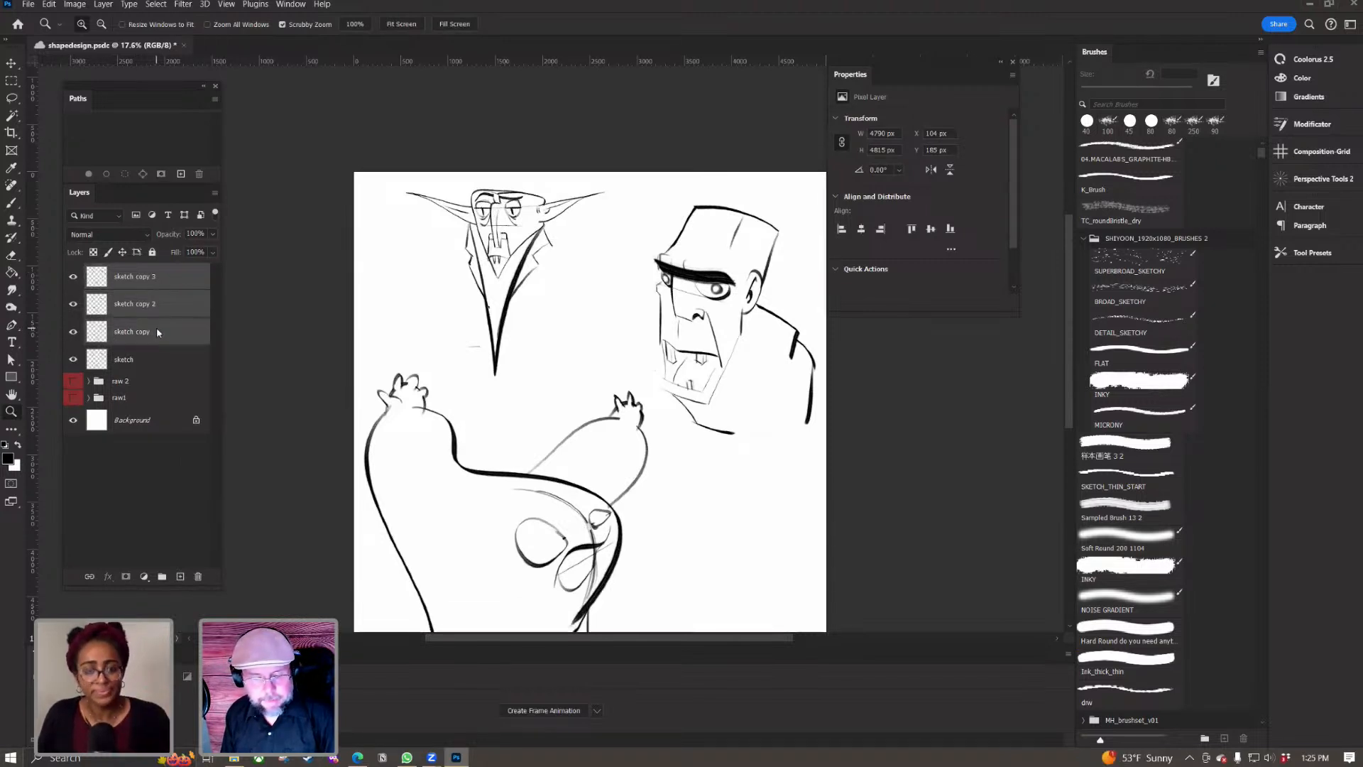
{"action": "right_click", "coordinate": [157, 333]}
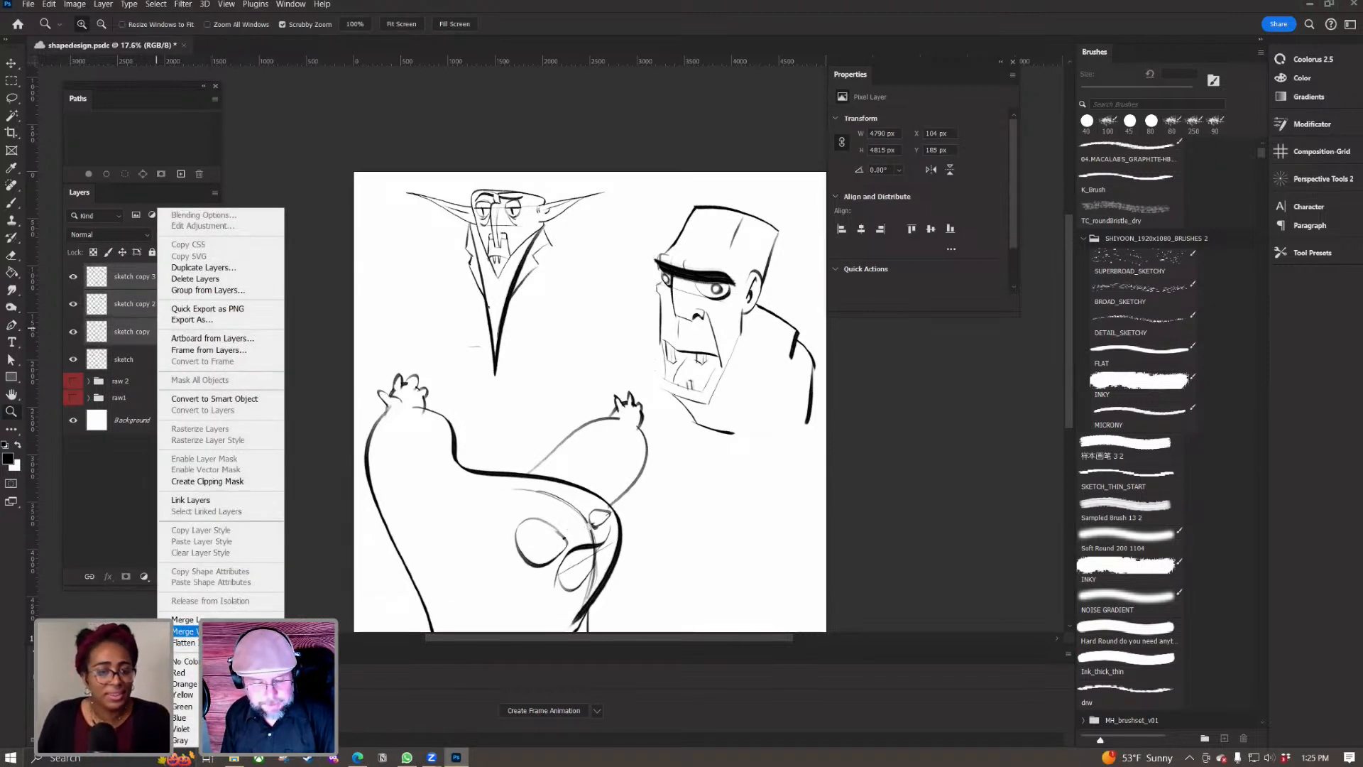
{"action": "left_click", "coordinate": [186, 619]}
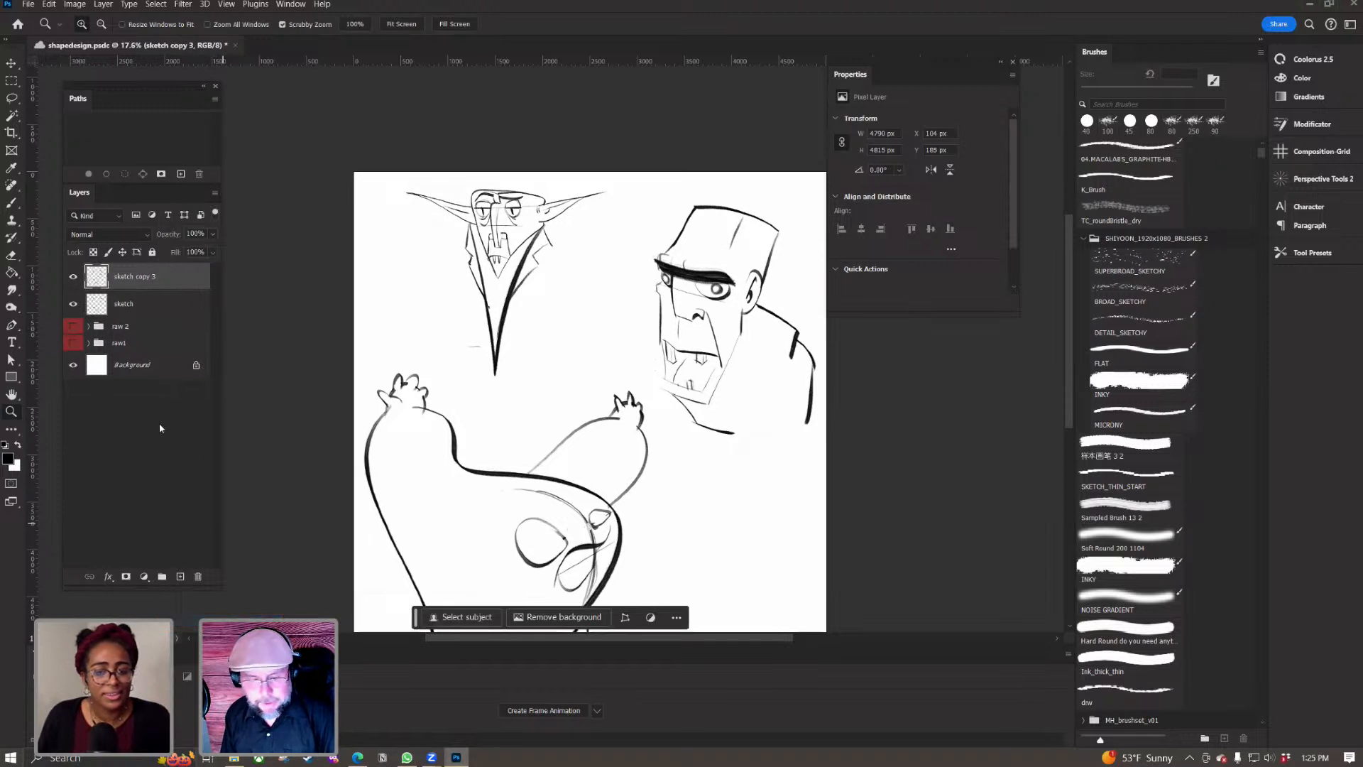
Step: Add a layer mask to the merged sketch copy 3 layer and fill the mask with black
{"action": "left_click", "coordinate": [124, 577]}
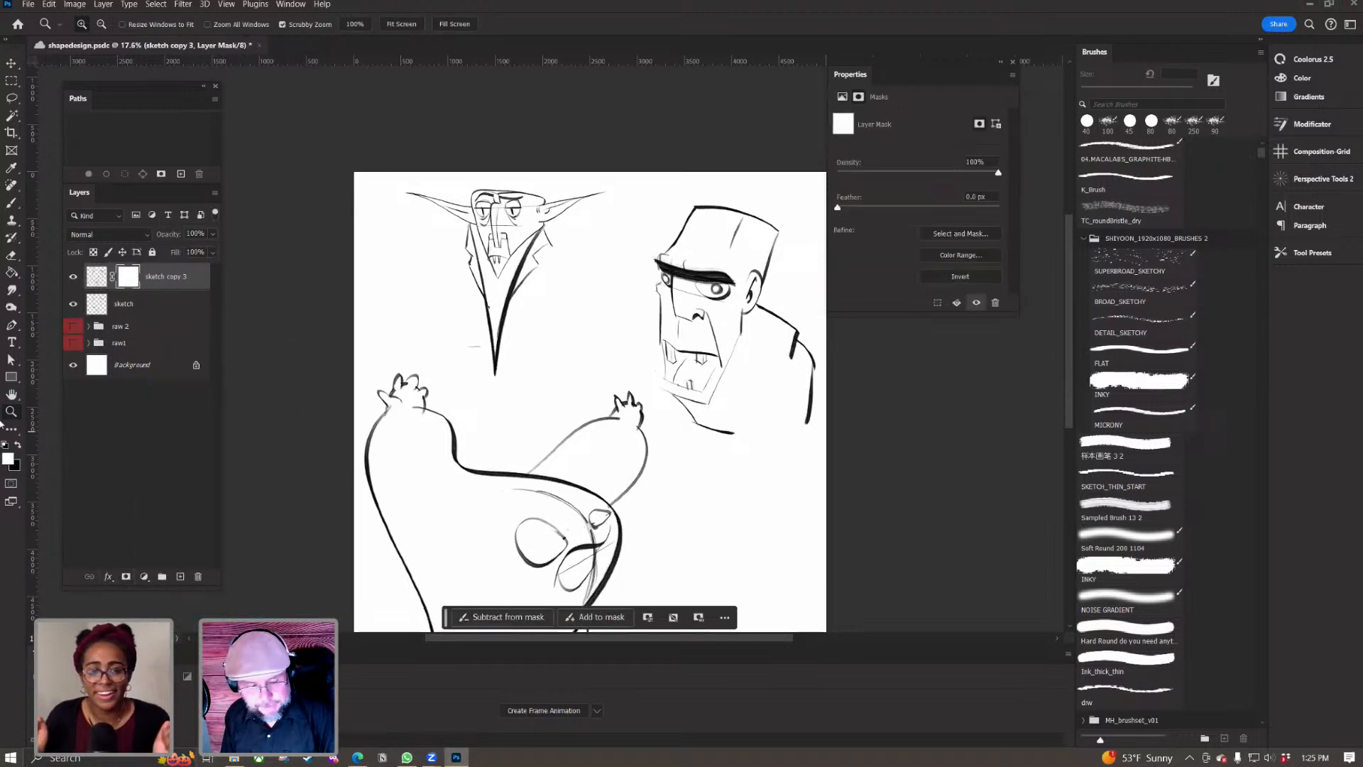
{"action": "left_click", "coordinate": [17, 445]}
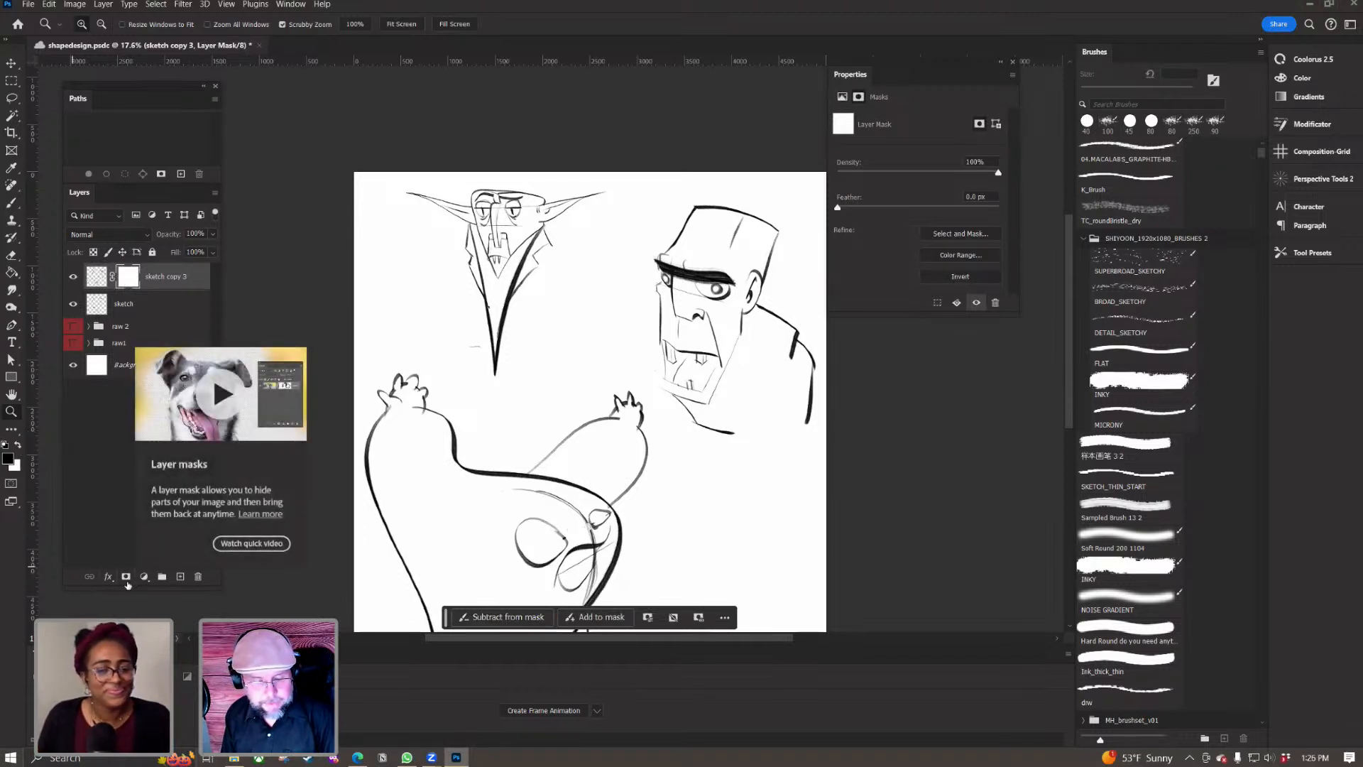
{"action": "key", "text": "g"}
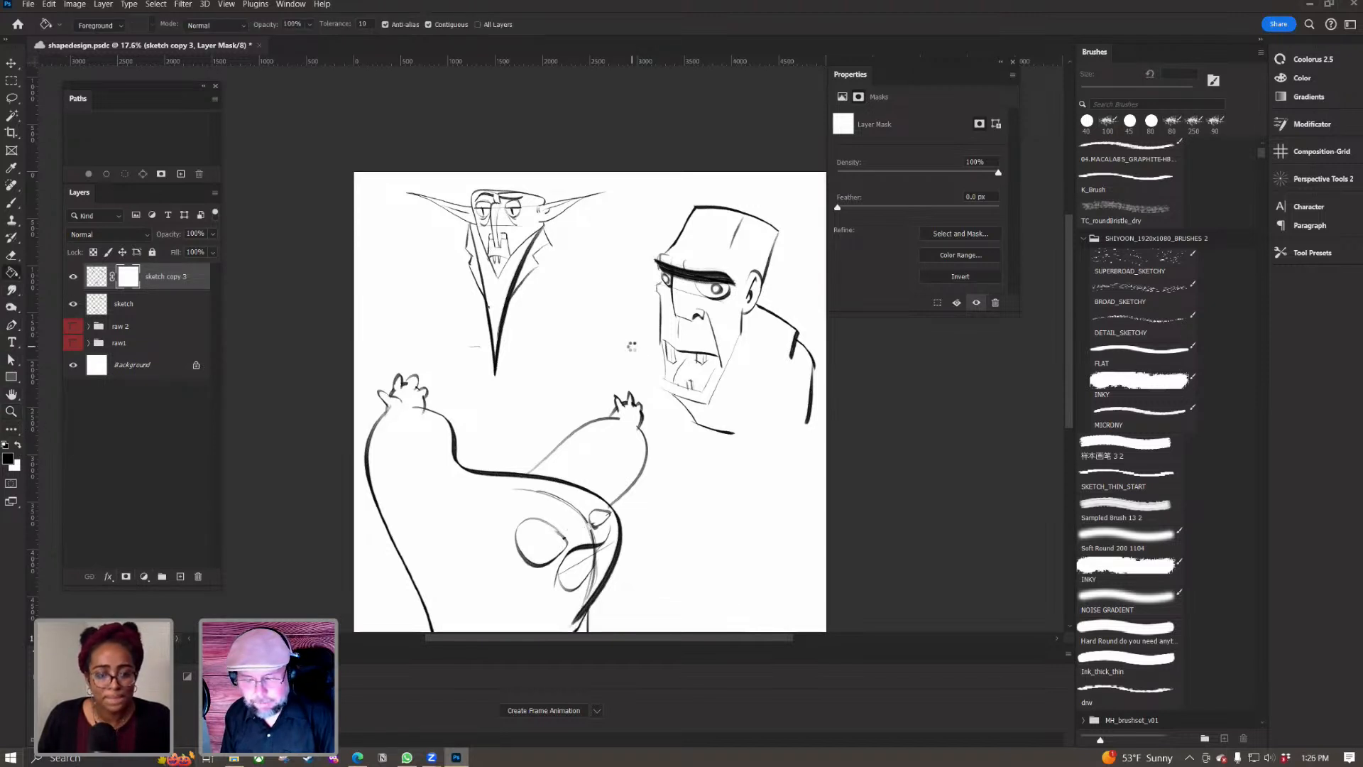
{"action": "left_click", "coordinate": [642, 351]}
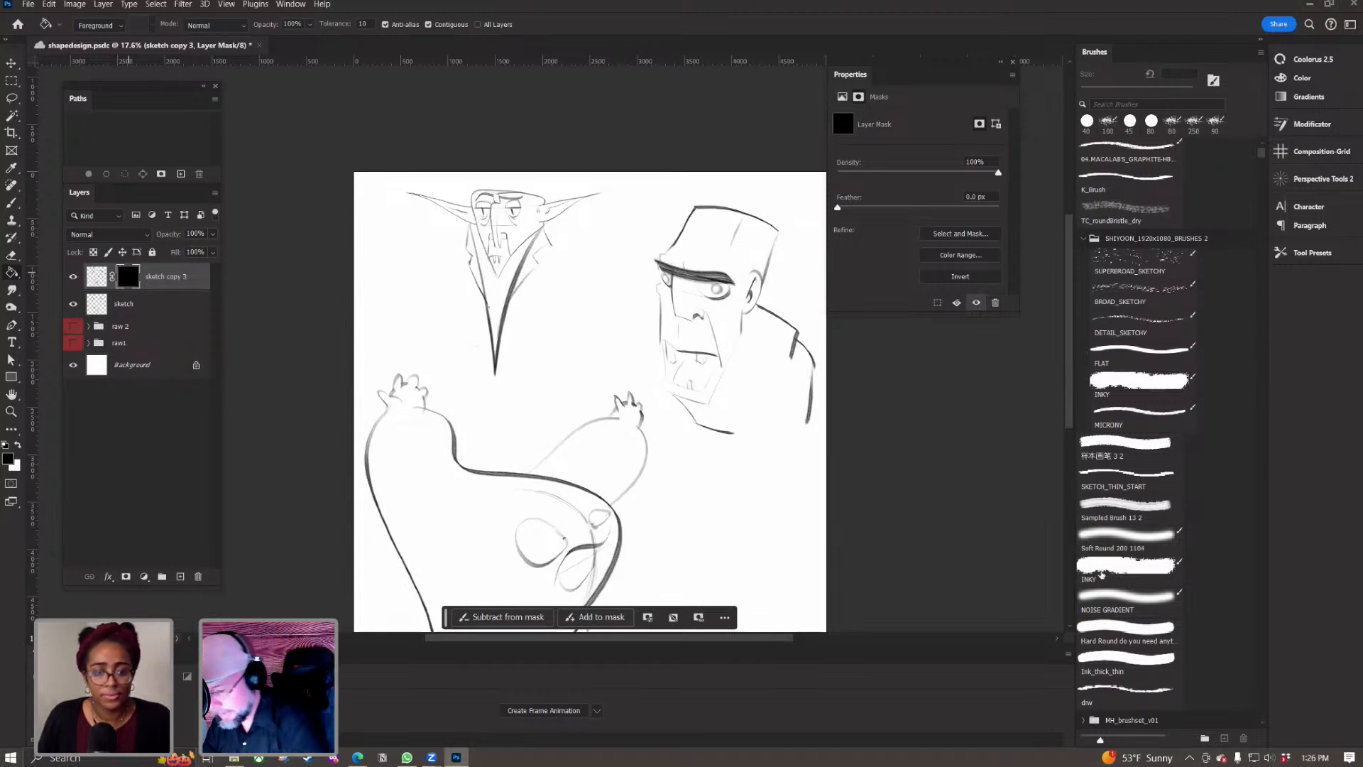
Step: Paint white on the mask over the flat-headed character's face with the Soft Round 200 1104 brush at 300 px
{"action": "left_click", "coordinate": [1092, 543]}
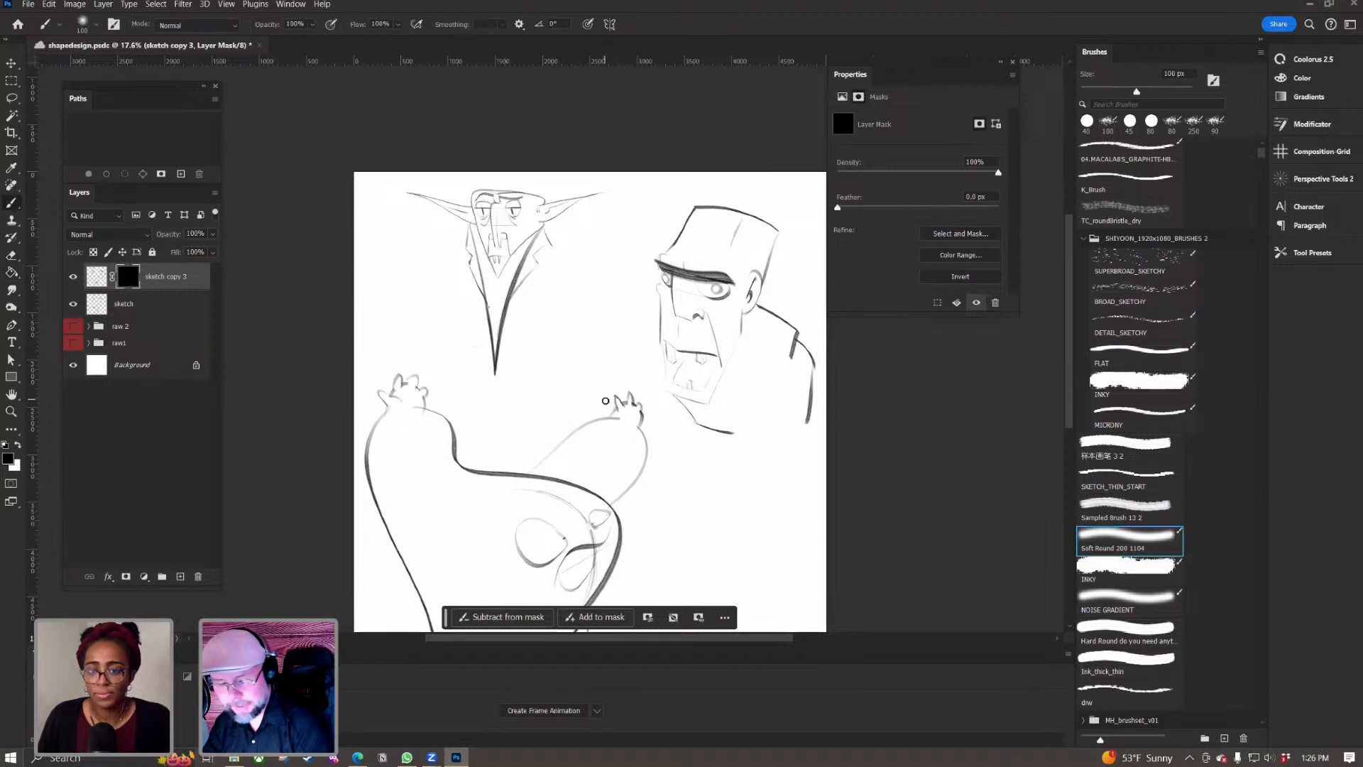
{"action": "key", "text": "bracketright"}
{"action": "key", "text": "bracketright"}
{"action": "key", "text": "bracketright"}
{"action": "key", "text": "bracketright"}
{"action": "key", "text": "bracketright"}
{"action": "key", "text": "bracketright"}
{"action": "key", "text": "bracketright"}
{"action": "key", "text": "bracketright"}
{"action": "key", "text": "bracketright"}
{"action": "key", "text": "bracketright"}
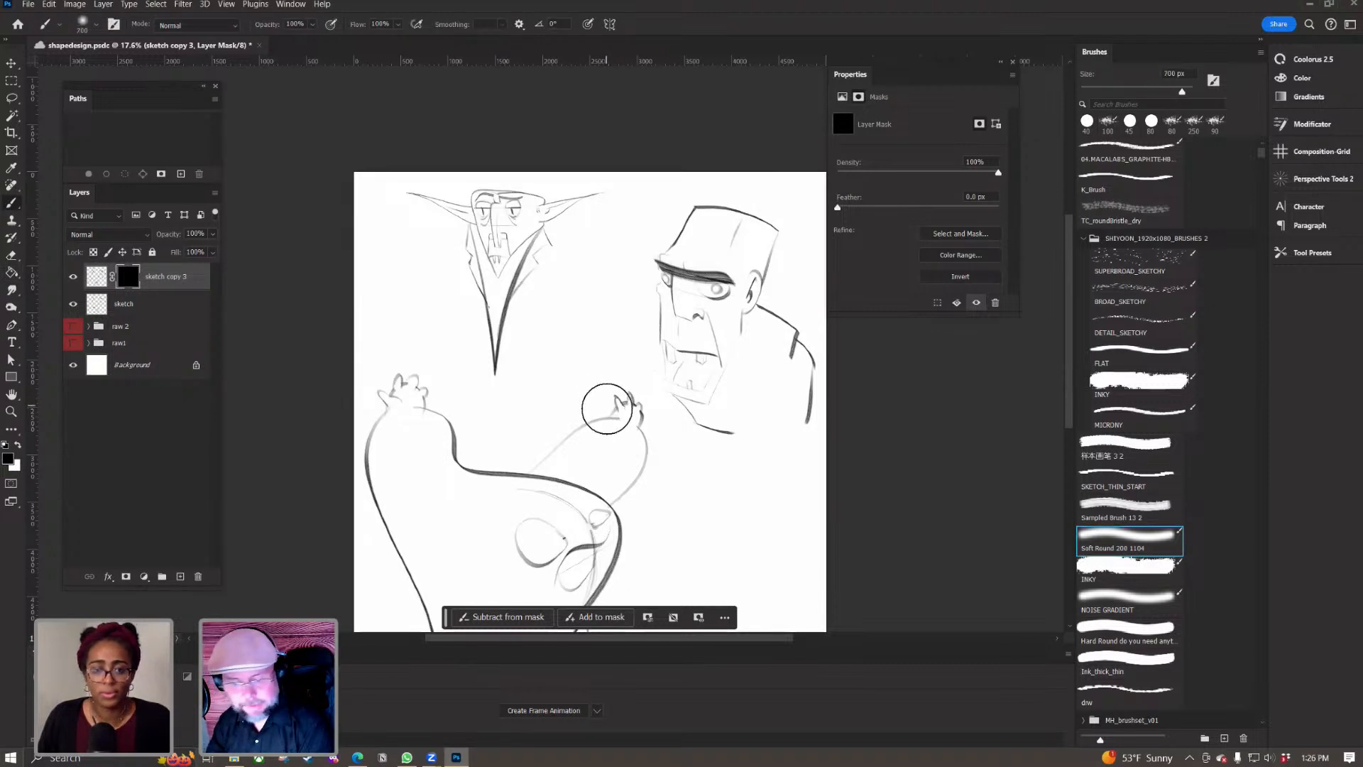
{"action": "left_click", "coordinate": [18, 446]}
{"action": "key", "text": "bracketleft"}
{"action": "key", "text": "bracketleft"}
{"action": "key", "text": "bracketleft"}
{"action": "key", "text": "bracketleft"}
{"action": "mouse_move", "coordinate": [684, 365]}
{"action": "left_mouse_down"}
{"action": "mouse_move", "coordinate": [675, 389]}
{"action": "mouse_move", "coordinate": [697, 364]}
{"action": "mouse_move", "coordinate": [700, 380]}
{"action": "mouse_move", "coordinate": [690, 397]}
{"action": "mouse_move", "coordinate": [672, 349]}
{"action": "mouse_move", "coordinate": [669, 394]}
{"action": "mouse_move", "coordinate": [712, 389]}
{"action": "left_mouse_up"}
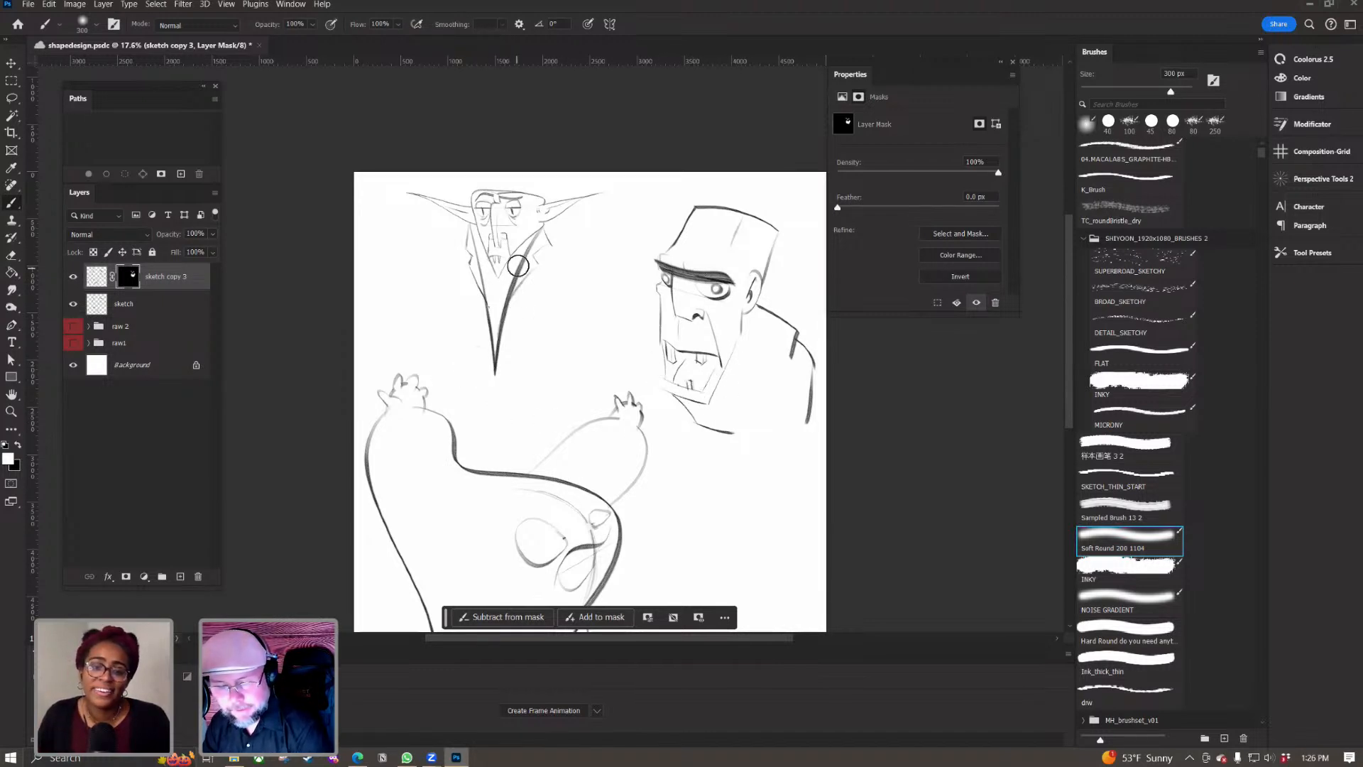
Step: Paint white on the mask over the pointy-eared character's facial features, reducing the brush to 125 px
{"action": "mouse_move", "coordinate": [489, 254]}
{"action": "left_mouse_down"}
{"action": "mouse_move", "coordinate": [476, 186]}
{"action": "mouse_move", "coordinate": [536, 247]}
{"action": "left_mouse_up"}
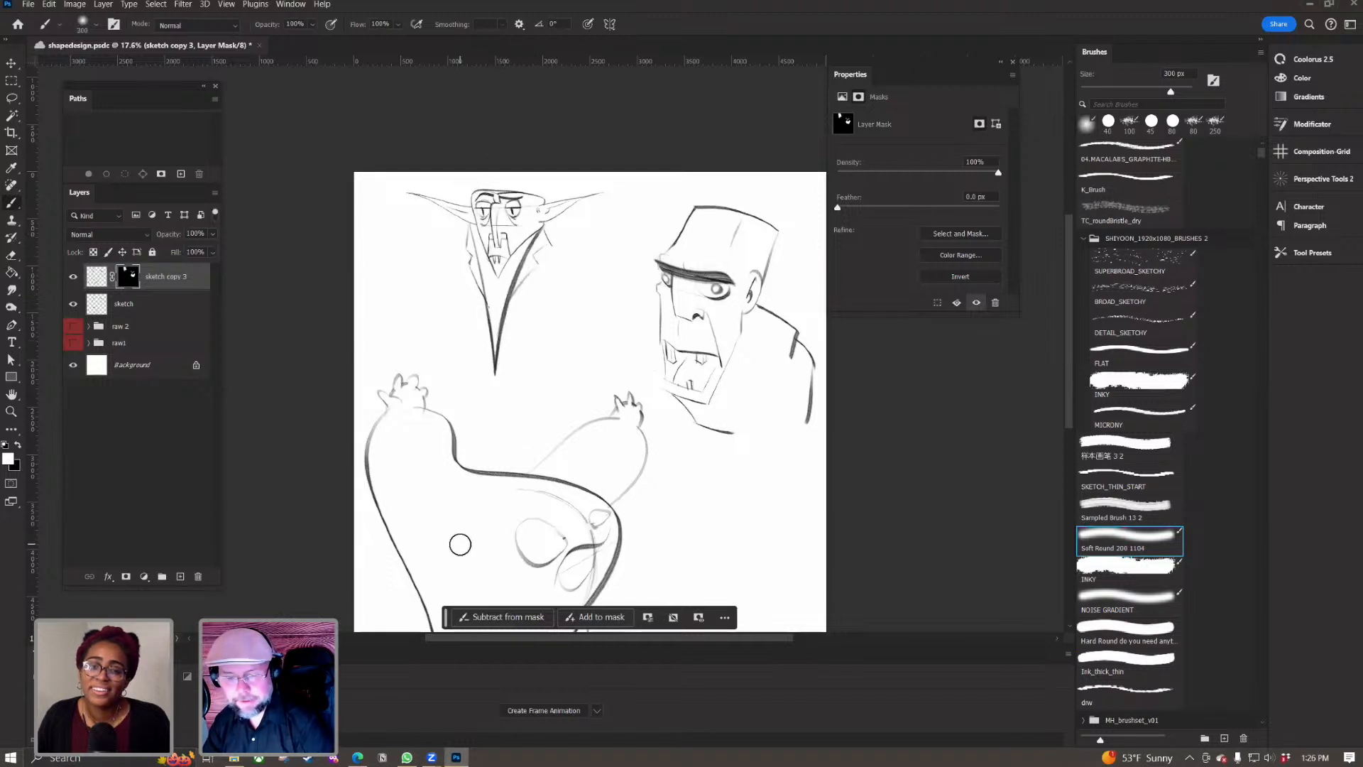
{"action": "key", "text": "bracketleft"}
{"action": "key", "text": "bracketleft"}
{"action": "key", "text": "bracketleft"}
{"action": "key", "text": "bracketleft"}
{"action": "key", "text": "bracketleft"}
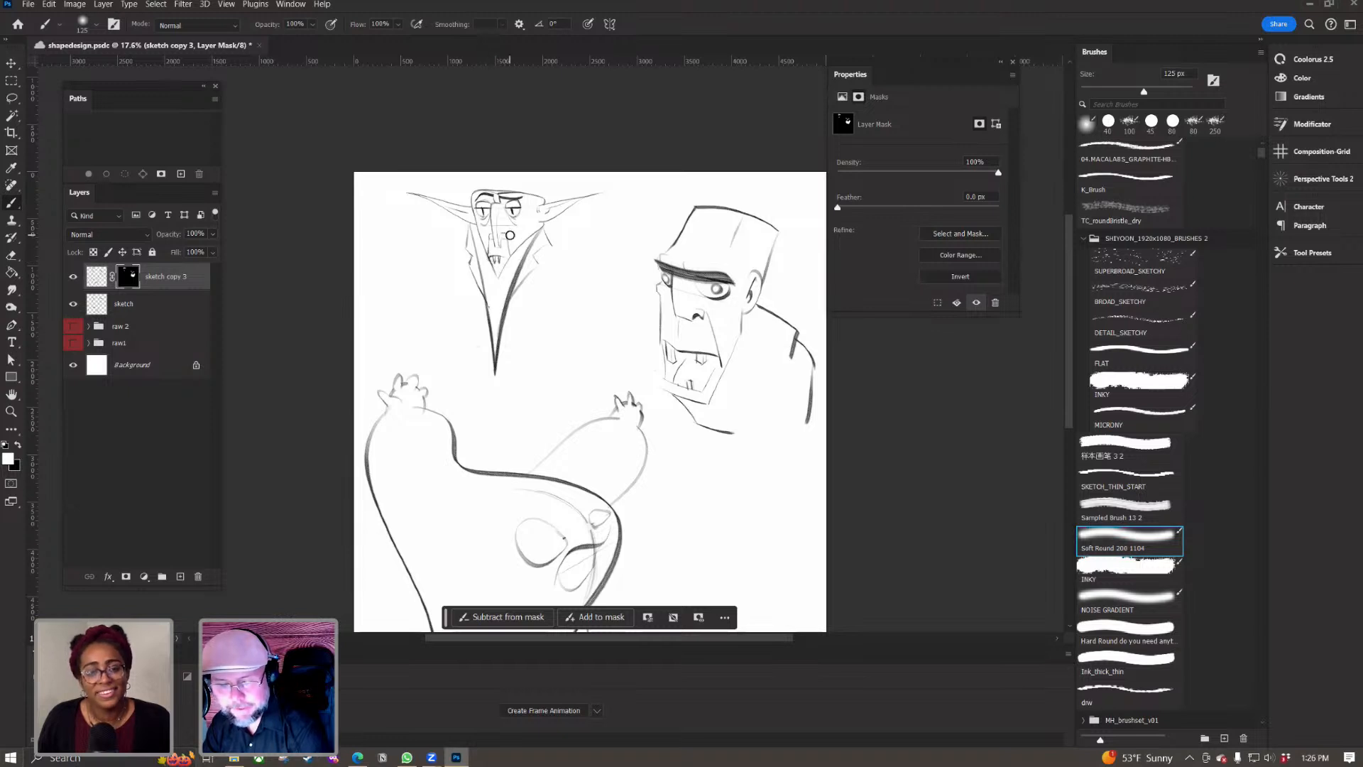
Step: Try painting the mask over the lower character's body, enlarge the brush to 400 px and undo the stroke
{"action": "mouse_move", "coordinate": [452, 510]}
{"action": "left_mouse_down"}
{"action": "mouse_move", "coordinate": [439, 430]}
{"action": "mouse_move", "coordinate": [536, 466]}
{"action": "left_mouse_up"}
{"action": "key", "text": "bracketright"}
{"action": "key", "text": "bracketright"}
{"action": "key", "text": "bracketright"}
{"action": "key", "text": "bracketright"}
{"action": "key", "text": "bracketright"}
{"action": "key", "text": "bracketright"}
{"action": "key", "text": "ctrl+z"}
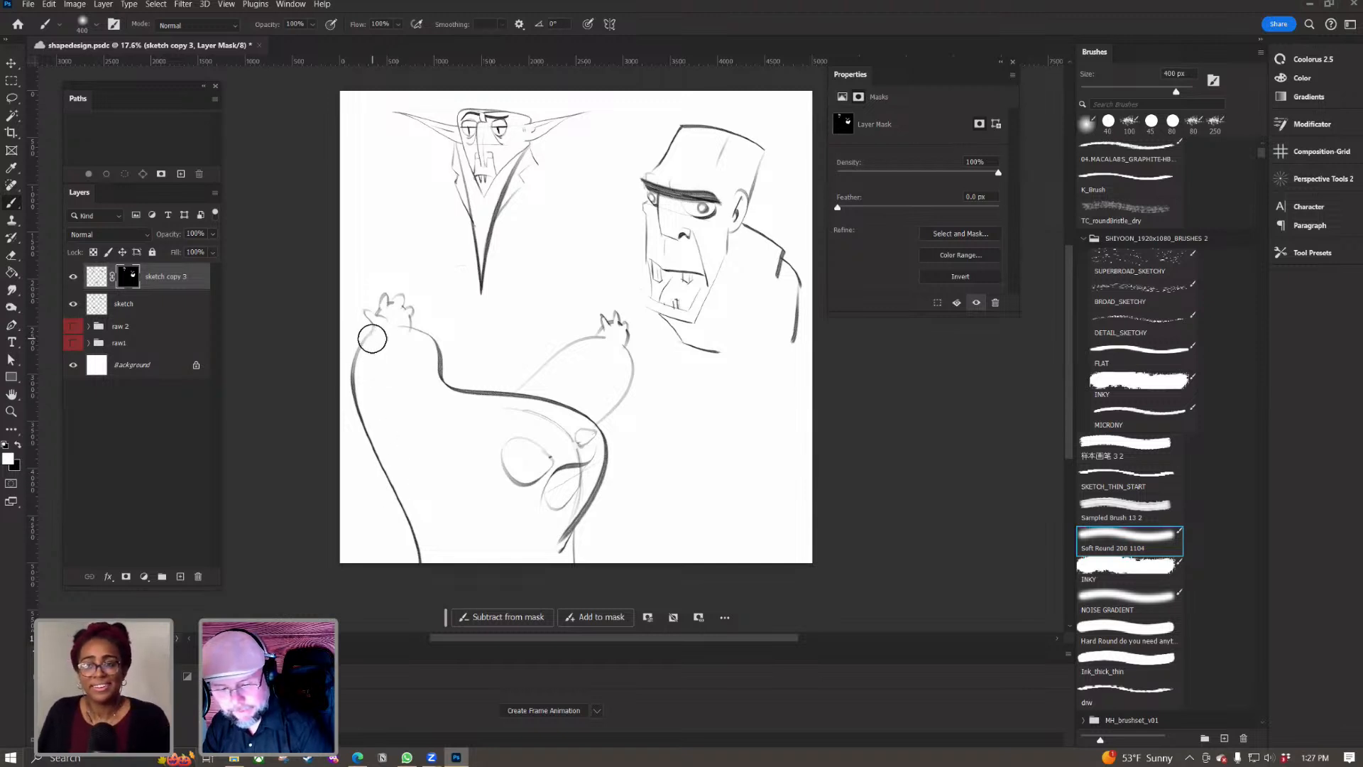
{"action": "mouse_move", "coordinate": [493, 502]}
{"action": "left_mouse_down"}
{"action": "mouse_move", "coordinate": [549, 530]}
{"action": "mouse_move", "coordinate": [482, 522]}
{"action": "left_mouse_up"}
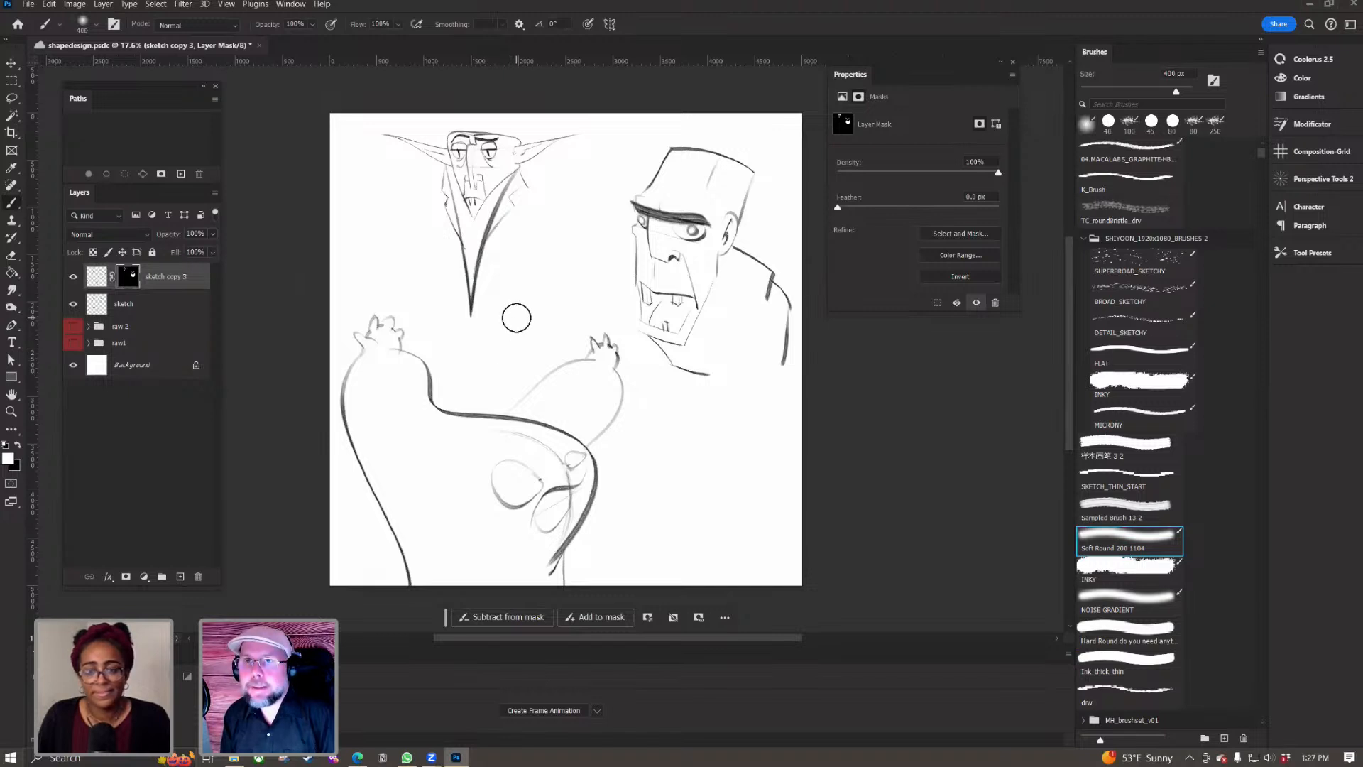
Step: Add a new empty layer directly above the raw 2 group
{"action": "key", "text": "z"}
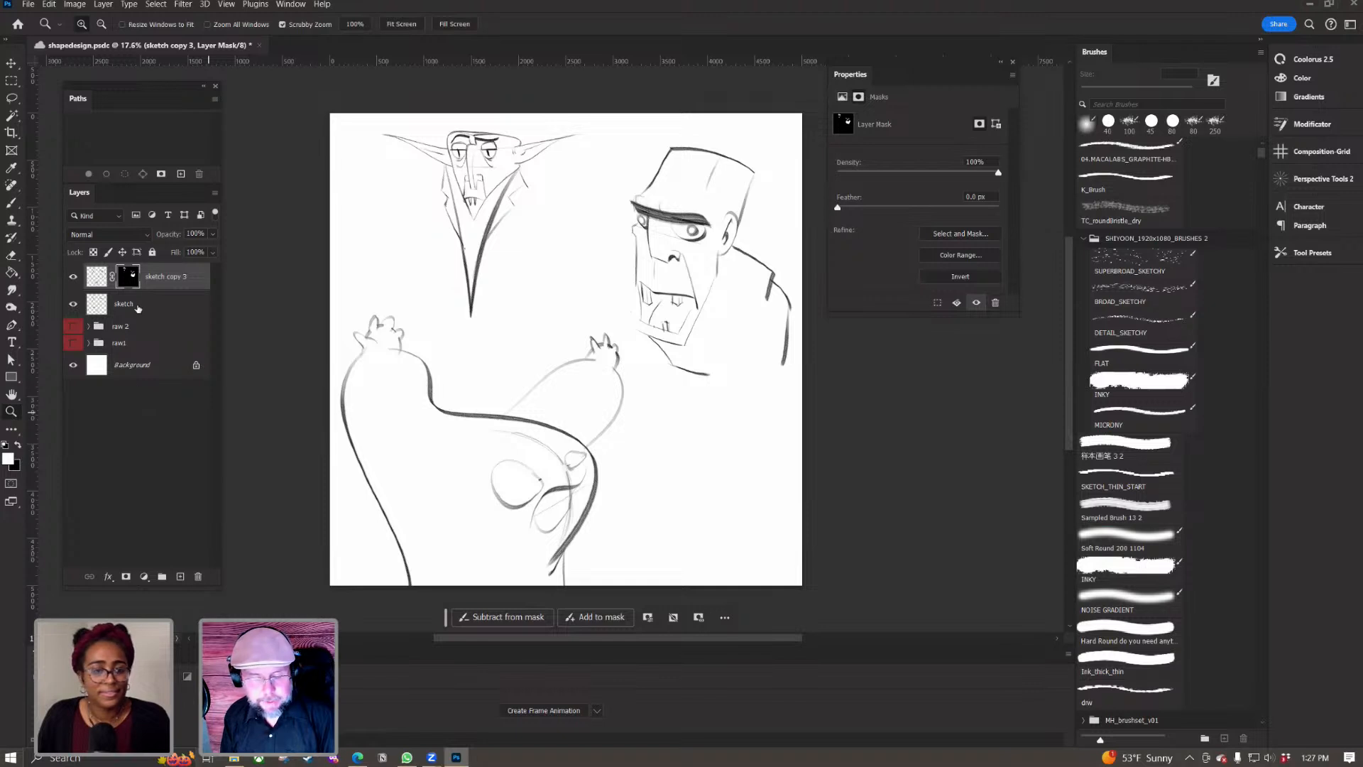
{"action": "left_click", "coordinate": [145, 333]}
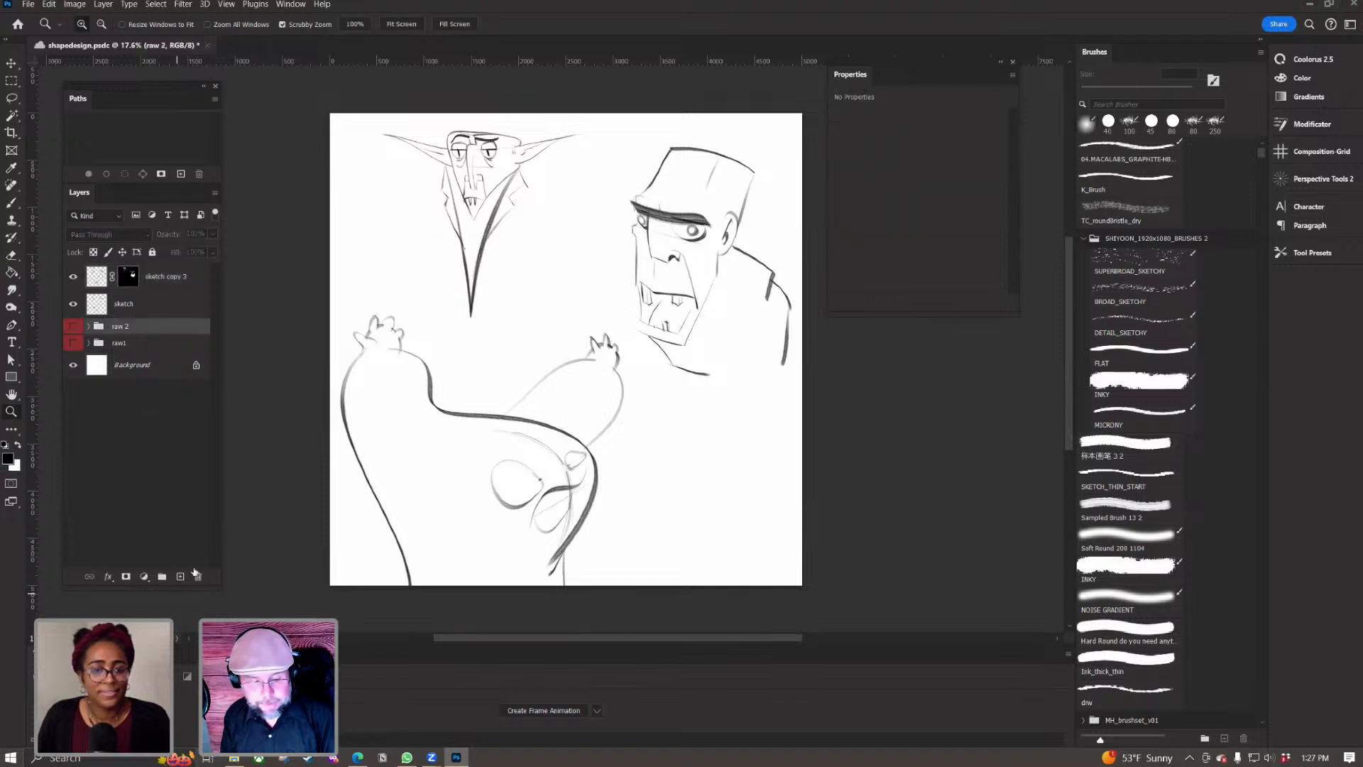
{"action": "left_click", "coordinate": [180, 576]}
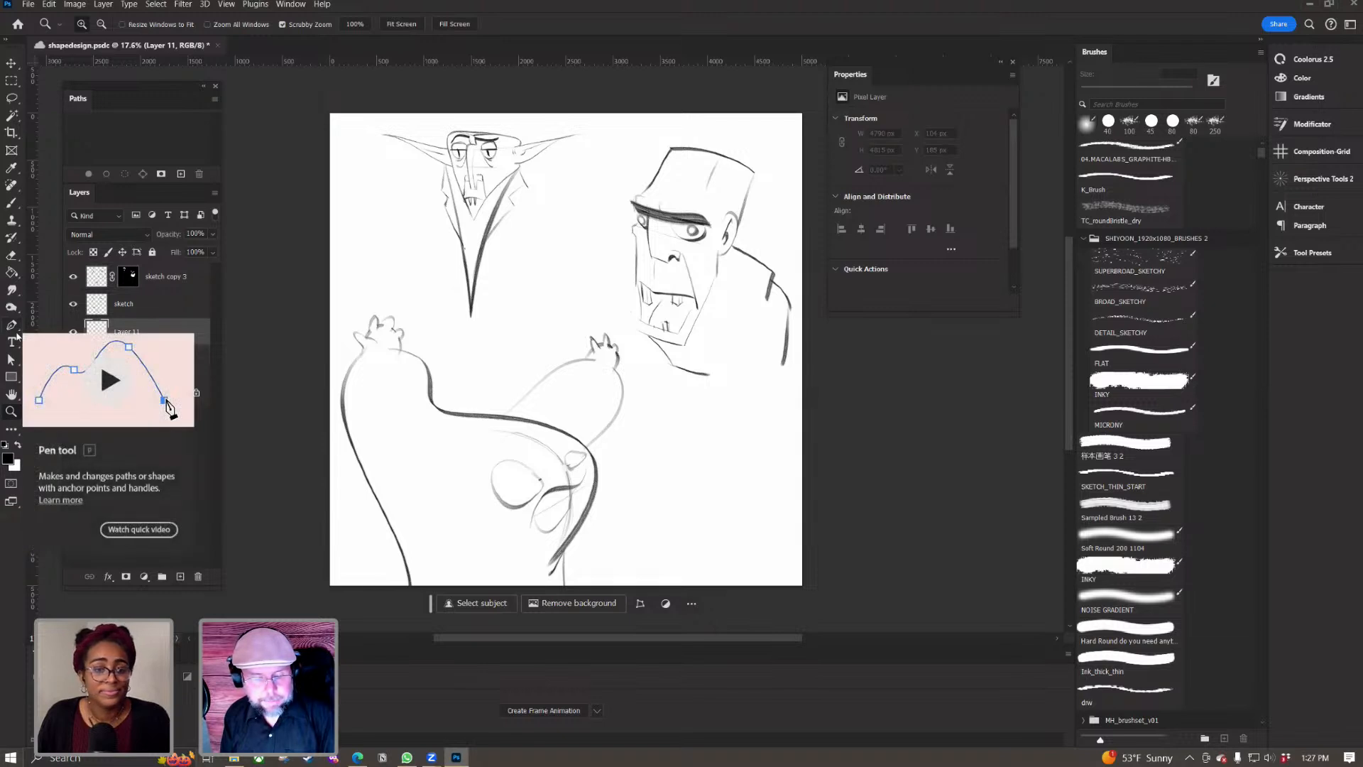
Step: Trace the lower character's outer left contour with a Pen tool path from the canvas's bottom edge up the arm
{"action": "left_click", "coordinate": [12, 325]}
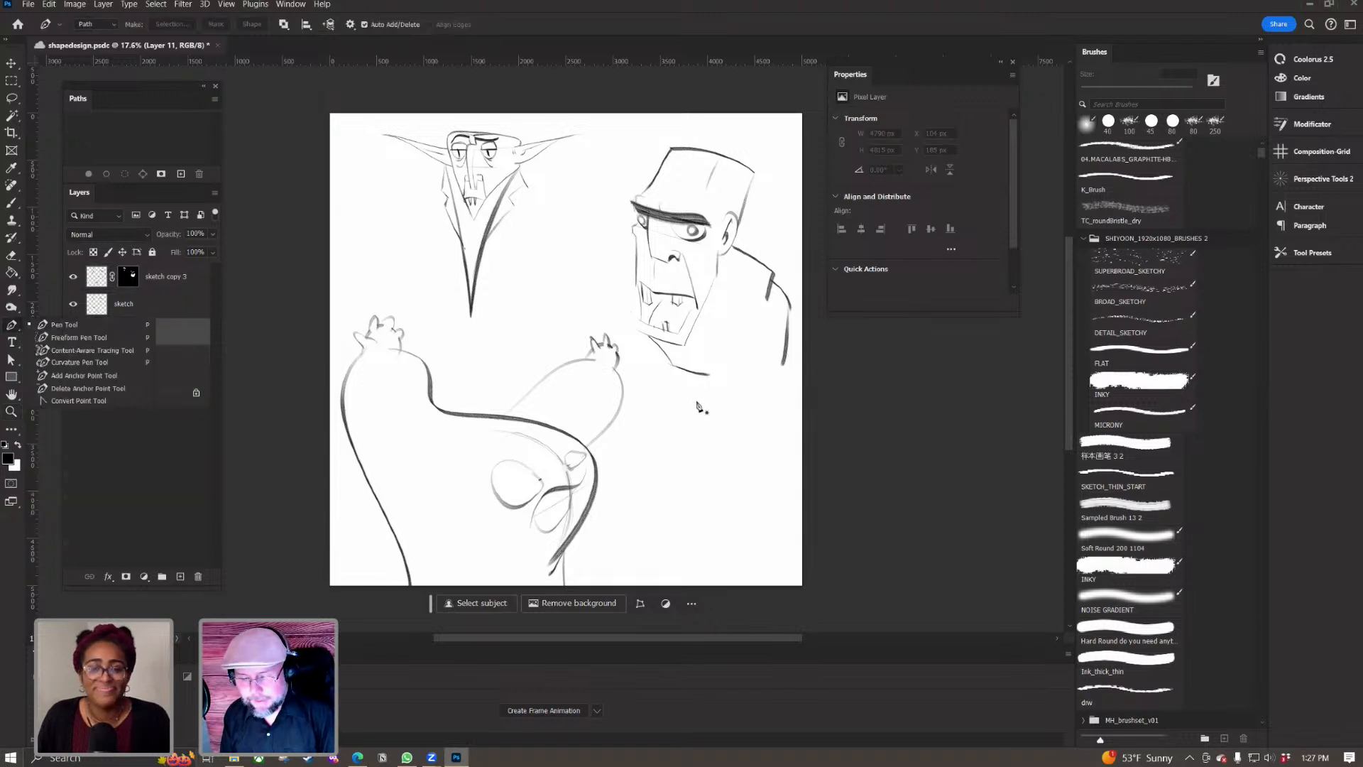
{"action": "key", "text": "z"}
{"action": "left_click", "coordinate": [603, 486]}
{"action": "left_click_drag", "start_coordinate": [601, 491], "coordinate": [615, 474]}
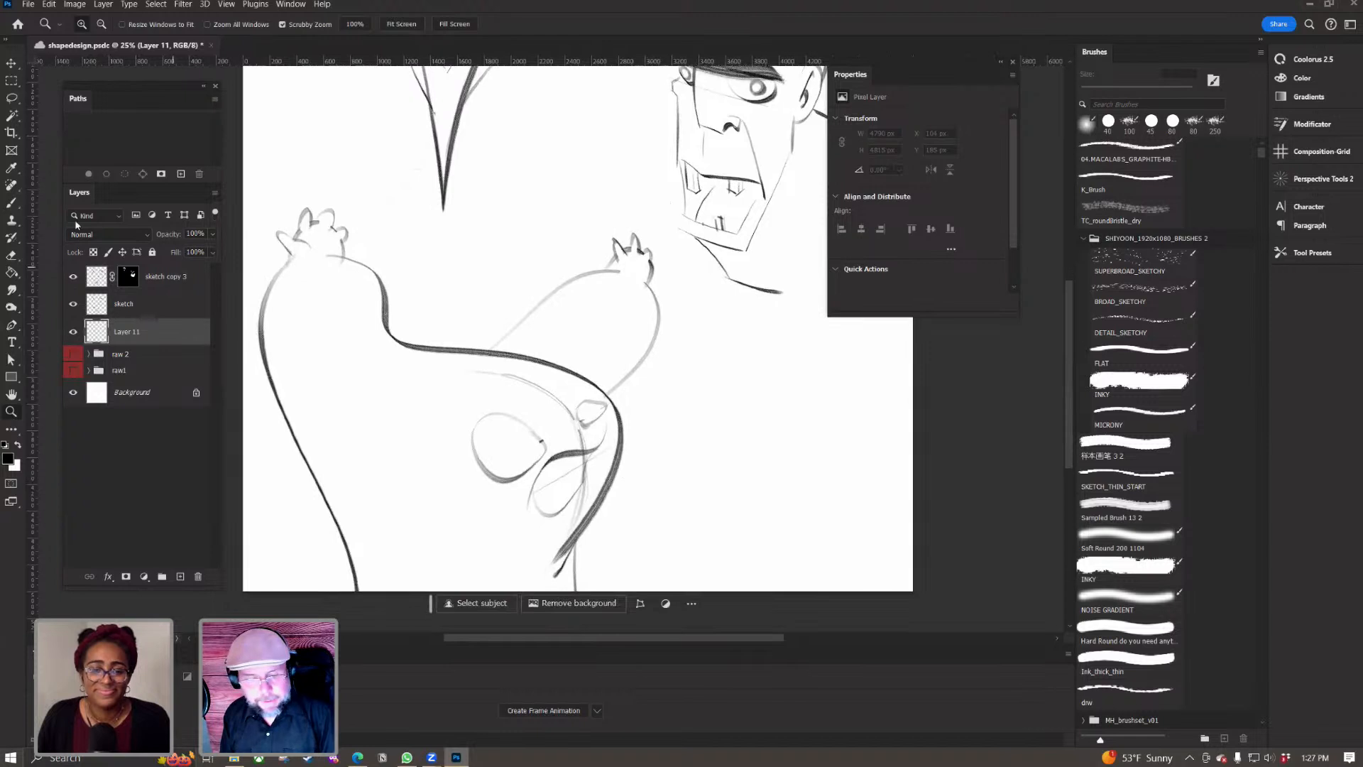
{"action": "left_click", "coordinate": [11, 327]}
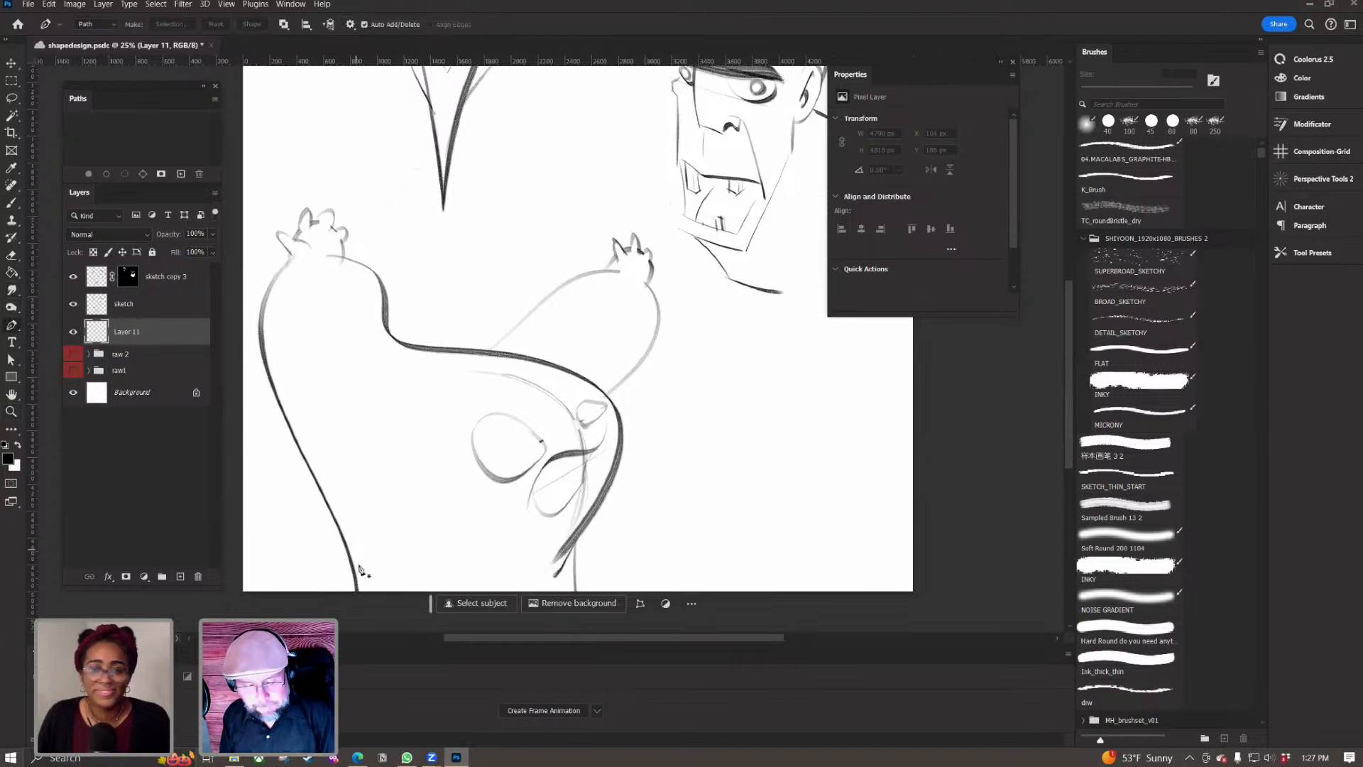
{"action": "left_click", "coordinate": [357, 593]}
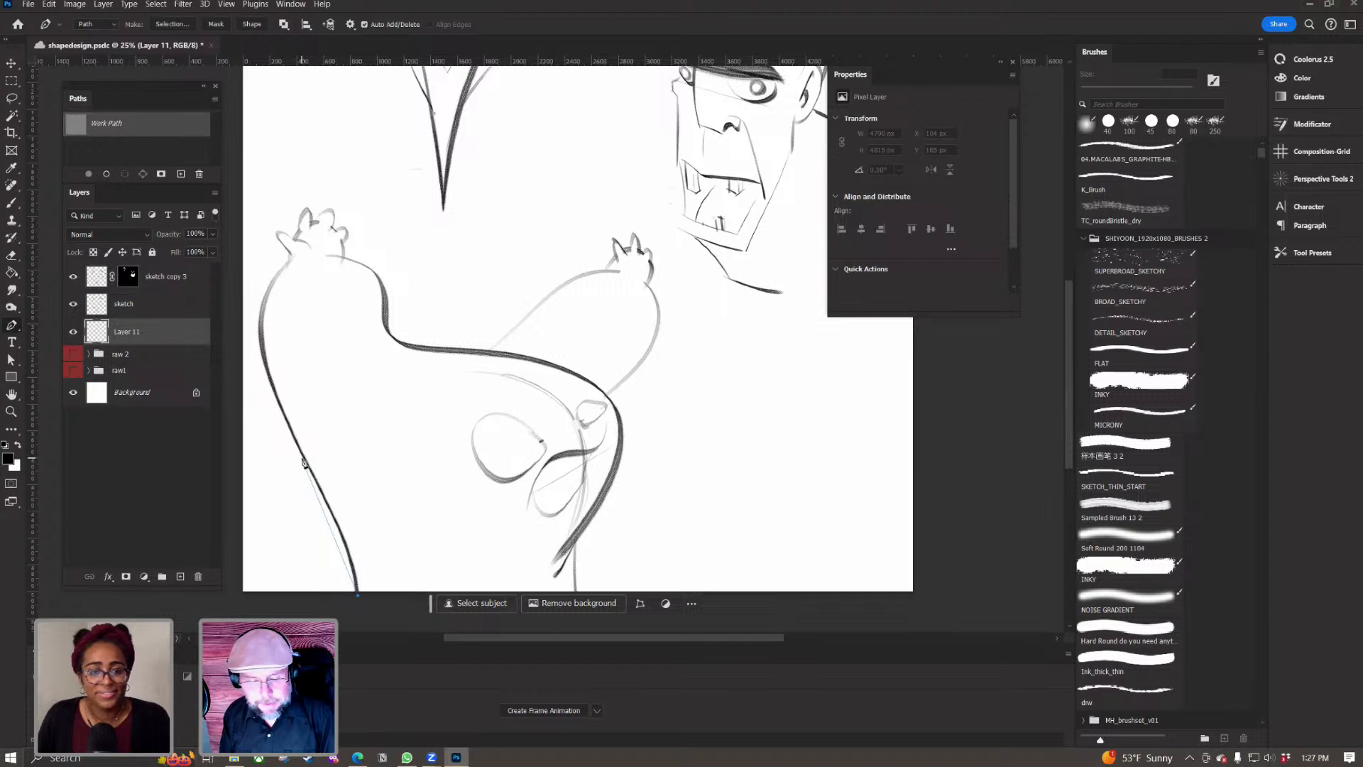
{"action": "left_click", "coordinate": [304, 460]}
{"action": "left_click_drag", "start_coordinate": [268, 377], "coordinate": [287, 421]}
{"action": "mouse_move", "coordinate": [265, 304]}
{"action": "left_mouse_down"}
{"action": "mouse_move", "coordinate": [280, 267]}
{"action": "mouse_move", "coordinate": [272, 280]}
{"action": "left_mouse_up"}
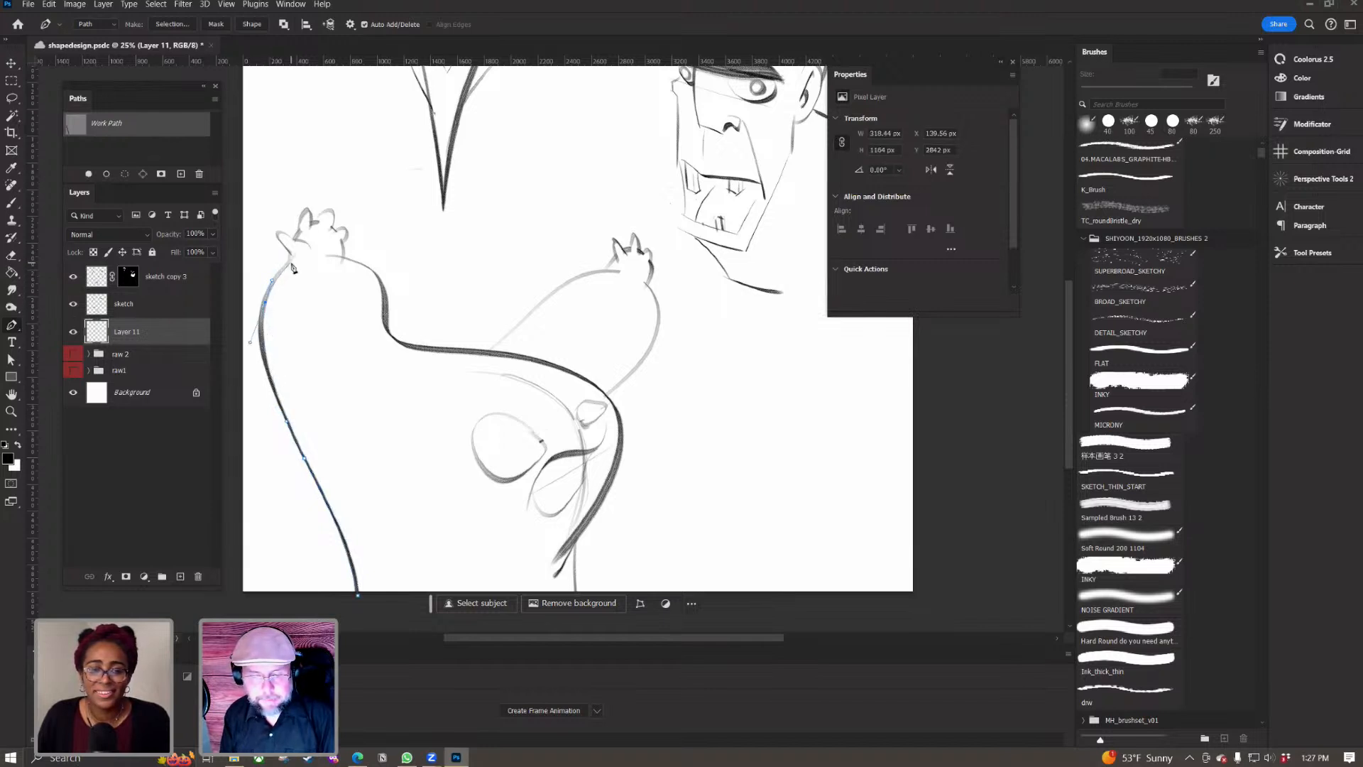
Step: Continue the pen path from the wrist around the outermost finger of the lower character's left-hand raised hand
{"action": "left_click", "coordinate": [289, 262]}
{"action": "left_click", "coordinate": [288, 254]}
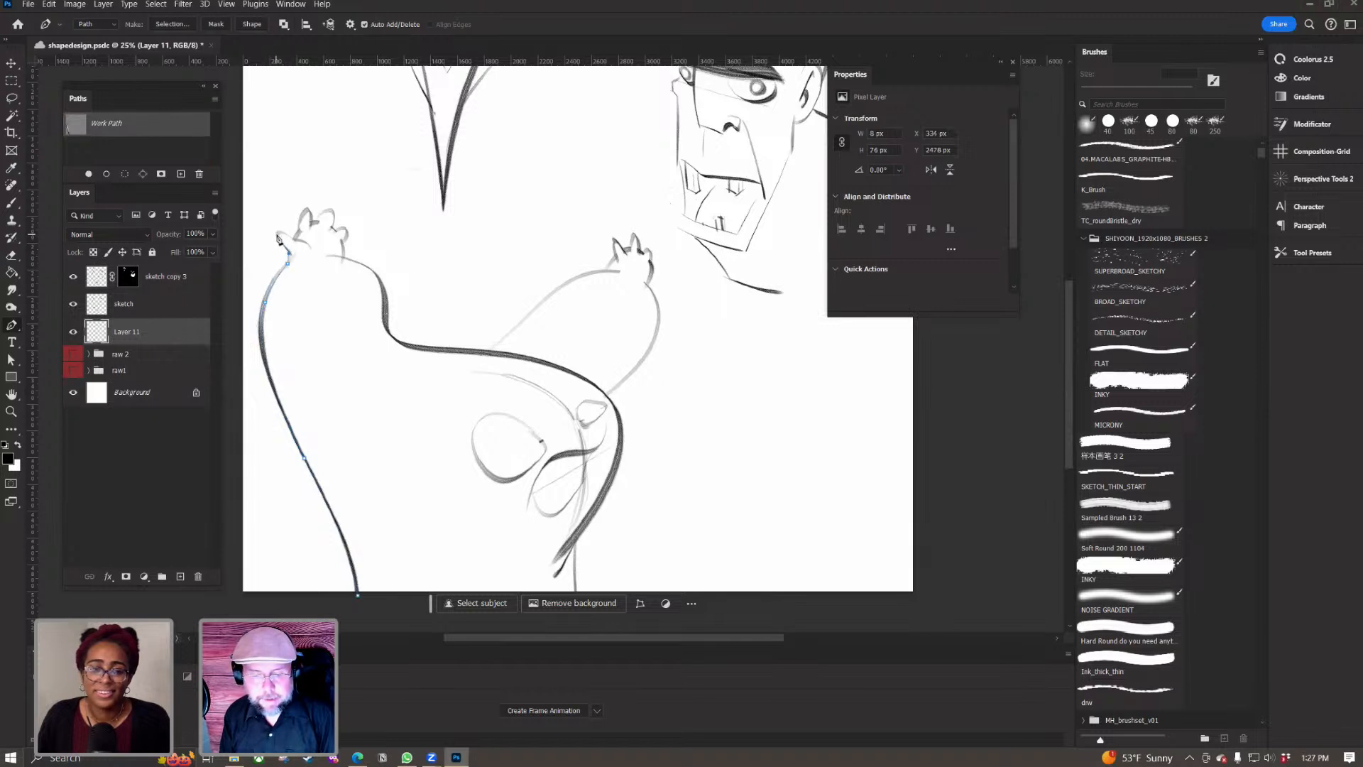
{"action": "left_click_drag", "start_coordinate": [281, 236], "coordinate": [292, 245]}
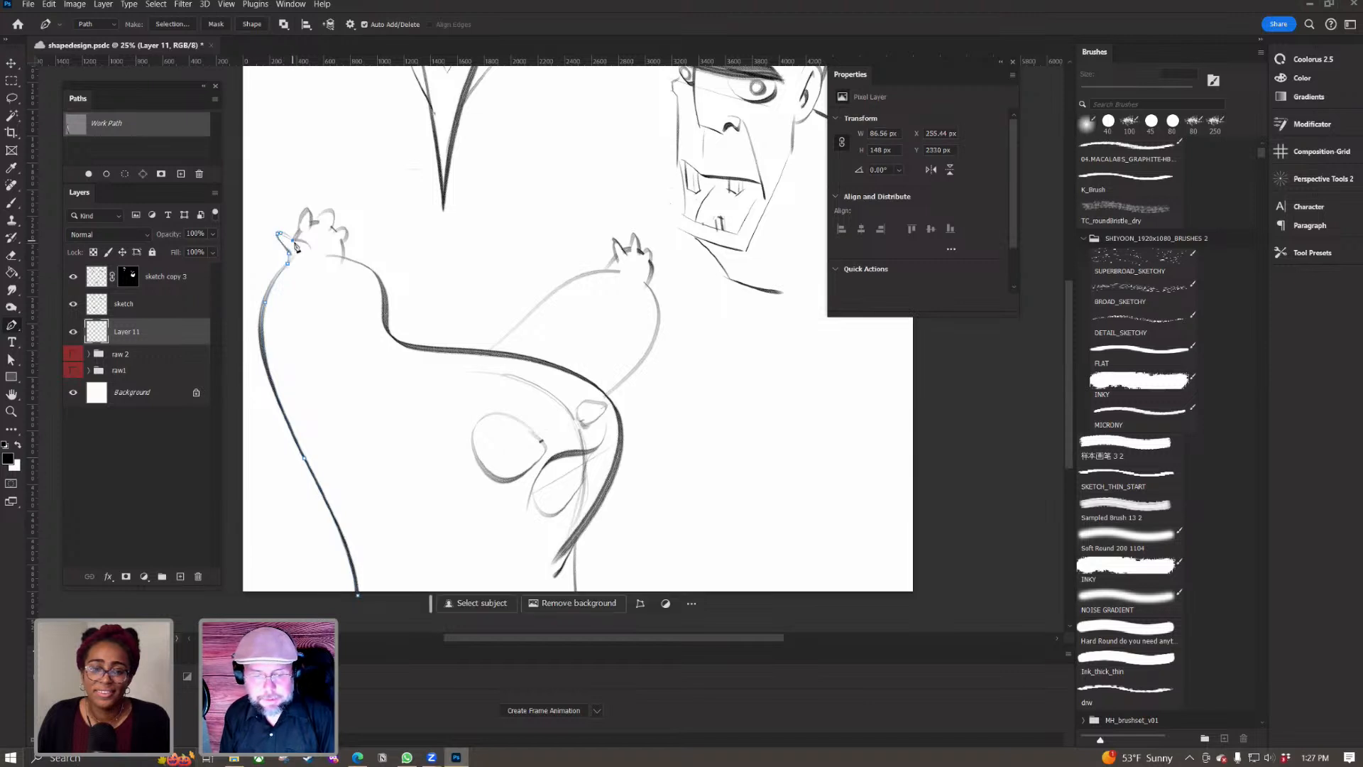
Step: Continue the Pen path around the fingers of the large round figure's left raised hand, down to the wrist
{"action": "left_click_drag", "start_coordinate": [297, 242], "coordinate": [309, 210]}
{"action": "left_click", "coordinate": [299, 231]}
{"action": "left_click", "coordinate": [311, 224]}
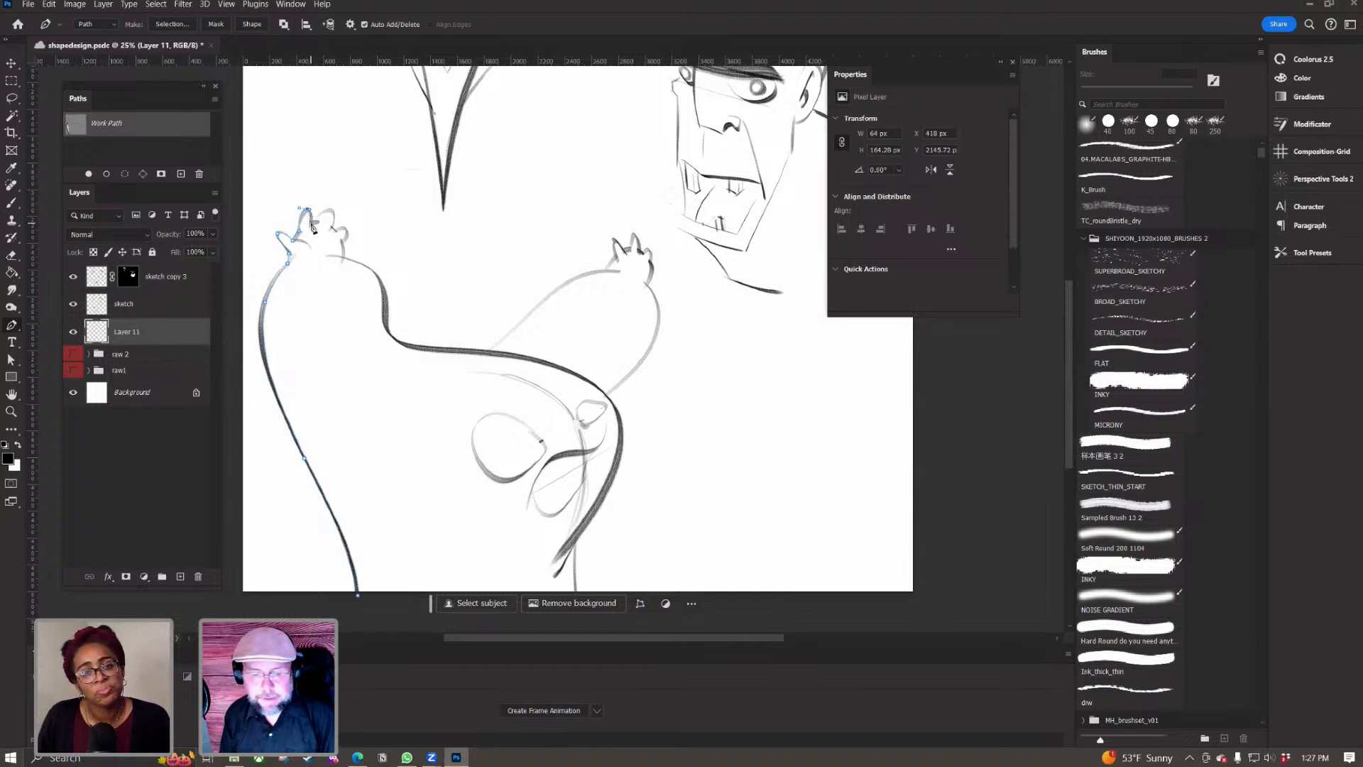
{"action": "left_click", "coordinate": [317, 219]}
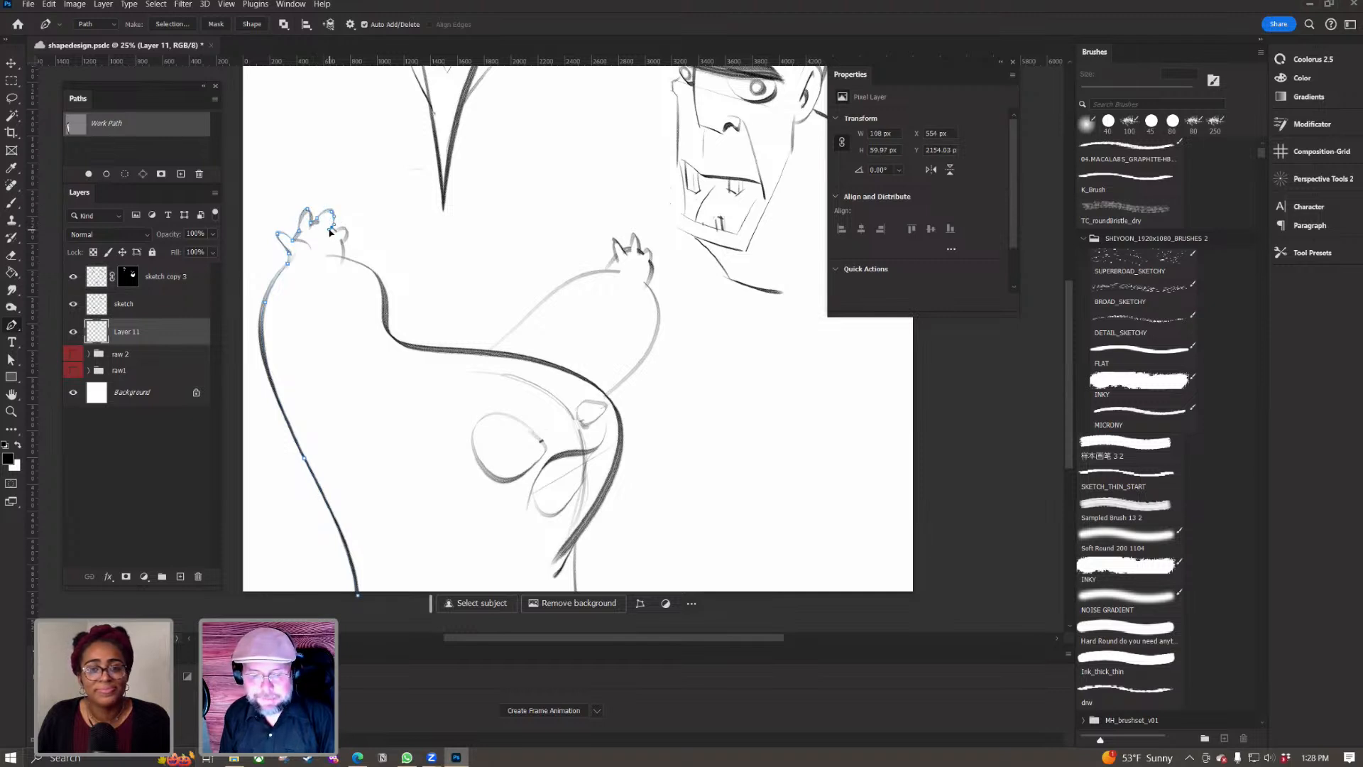
{"action": "left_click", "coordinate": [336, 232]}
{"action": "left_click_drag", "start_coordinate": [347, 230], "coordinate": [347, 238]}
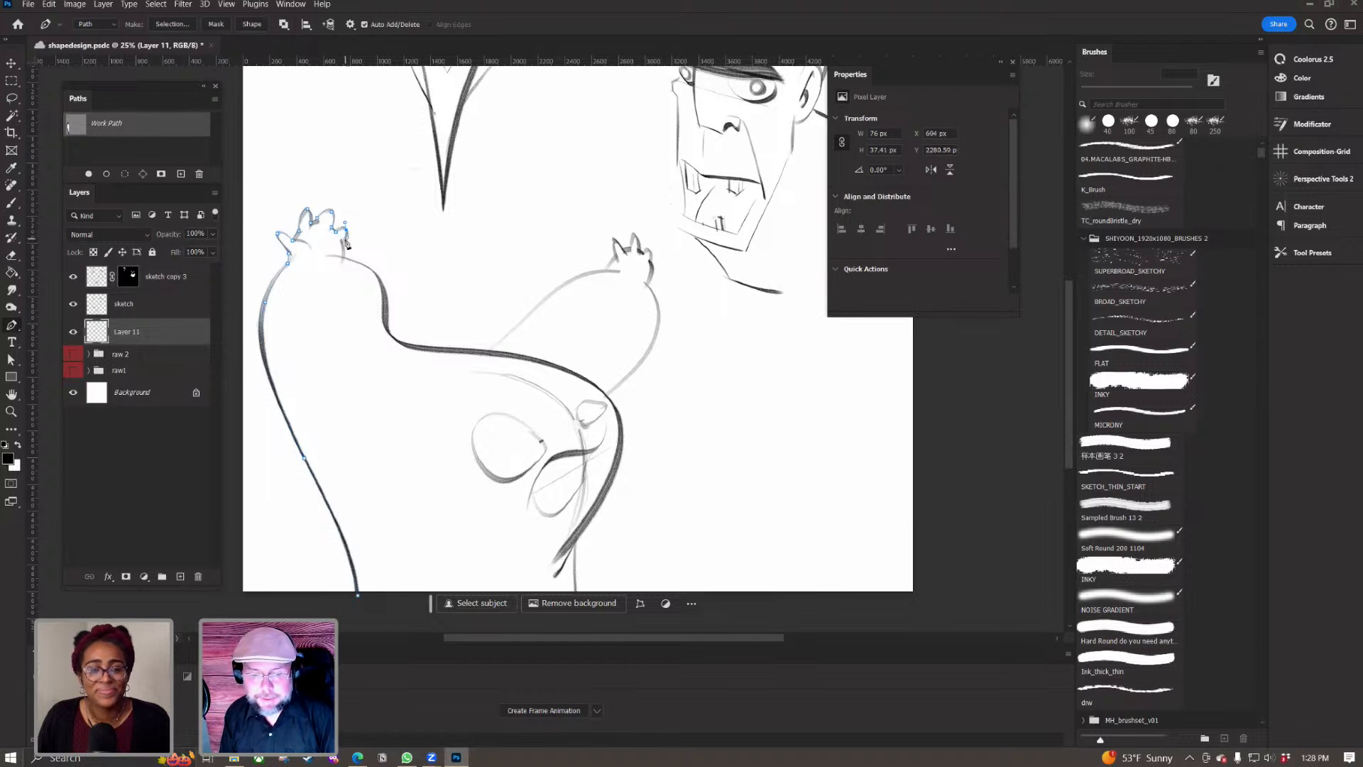
{"action": "left_click", "coordinate": [339, 241]}
Step: Trace the path from the left wrist along the shoulder and upper body line, and up the right arm to its hand
{"action": "mouse_move", "coordinate": [387, 310]}
{"action": "left_mouse_down"}
{"action": "mouse_move", "coordinate": [380, 353]}
{"action": "mouse_move", "coordinate": [388, 329]}
{"action": "left_mouse_up"}
{"action": "left_click", "coordinate": [460, 354]}
{"action": "key", "text": "ctrl+z"}
{"action": "mouse_move", "coordinate": [461, 355]}
{"action": "left_mouse_down"}
{"action": "mouse_move", "coordinate": [549, 360]}
{"action": "mouse_move", "coordinate": [488, 356]}
{"action": "left_mouse_up"}
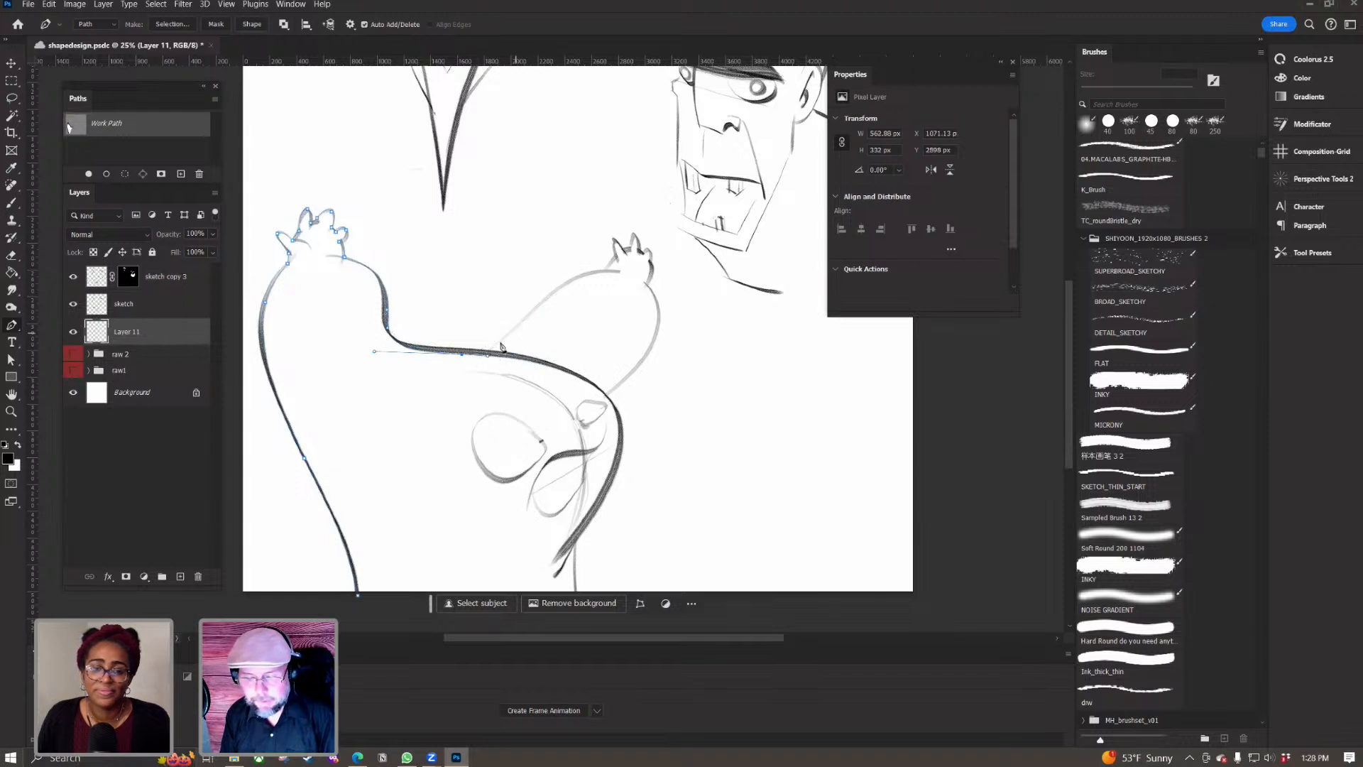
{"action": "left_click", "coordinate": [499, 345]}
{"action": "mouse_move", "coordinate": [605, 272]}
{"action": "left_mouse_down"}
{"action": "mouse_move", "coordinate": [650, 277]}
{"action": "mouse_move", "coordinate": [616, 268]}
{"action": "left_mouse_up"}
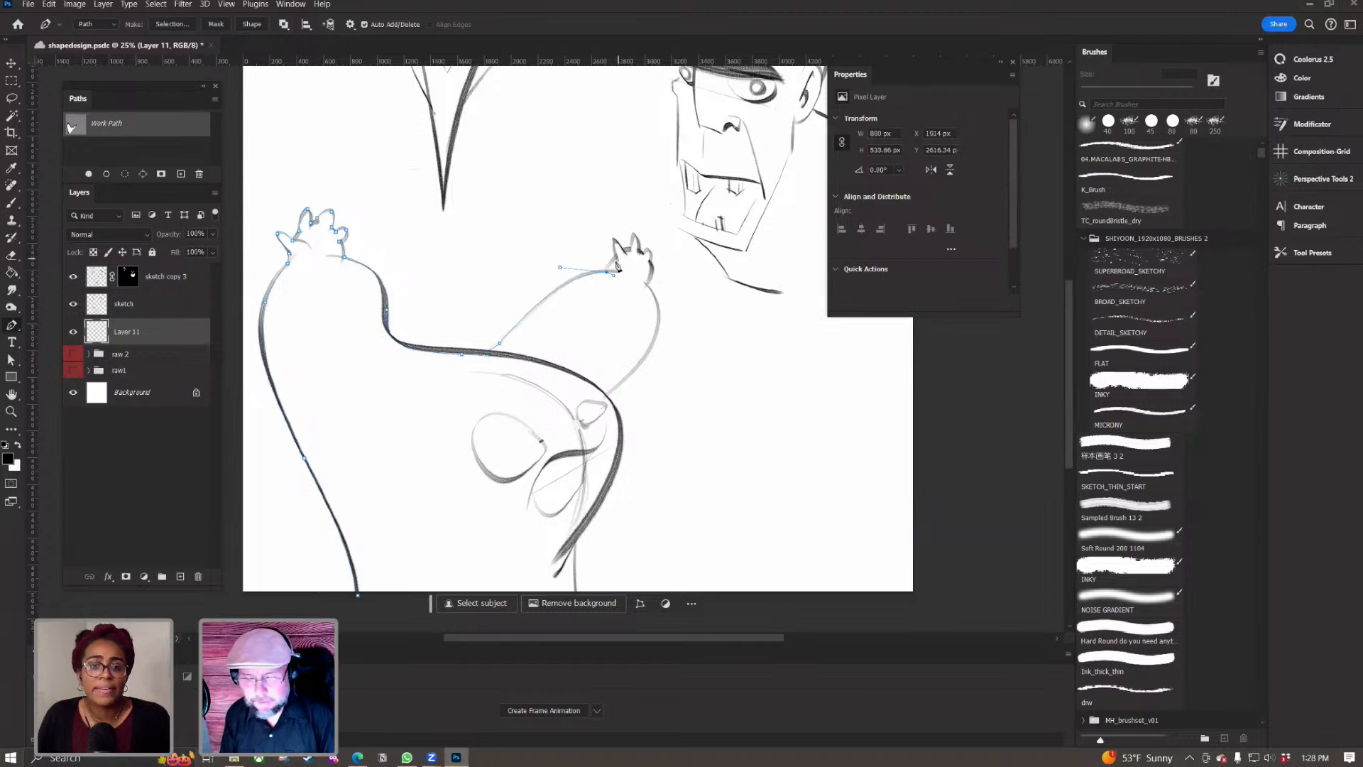
Step: Trace the pointed fingers and outer edge of the round figure's right hand down to the wrist
{"action": "left_click", "coordinate": [614, 258]}
{"action": "left_click_drag", "start_coordinate": [619, 243], "coordinate": [618, 242]}
{"action": "left_click", "coordinate": [626, 247]}
{"action": "left_click", "coordinate": [636, 222]}
{"action": "left_click", "coordinate": [641, 253]}
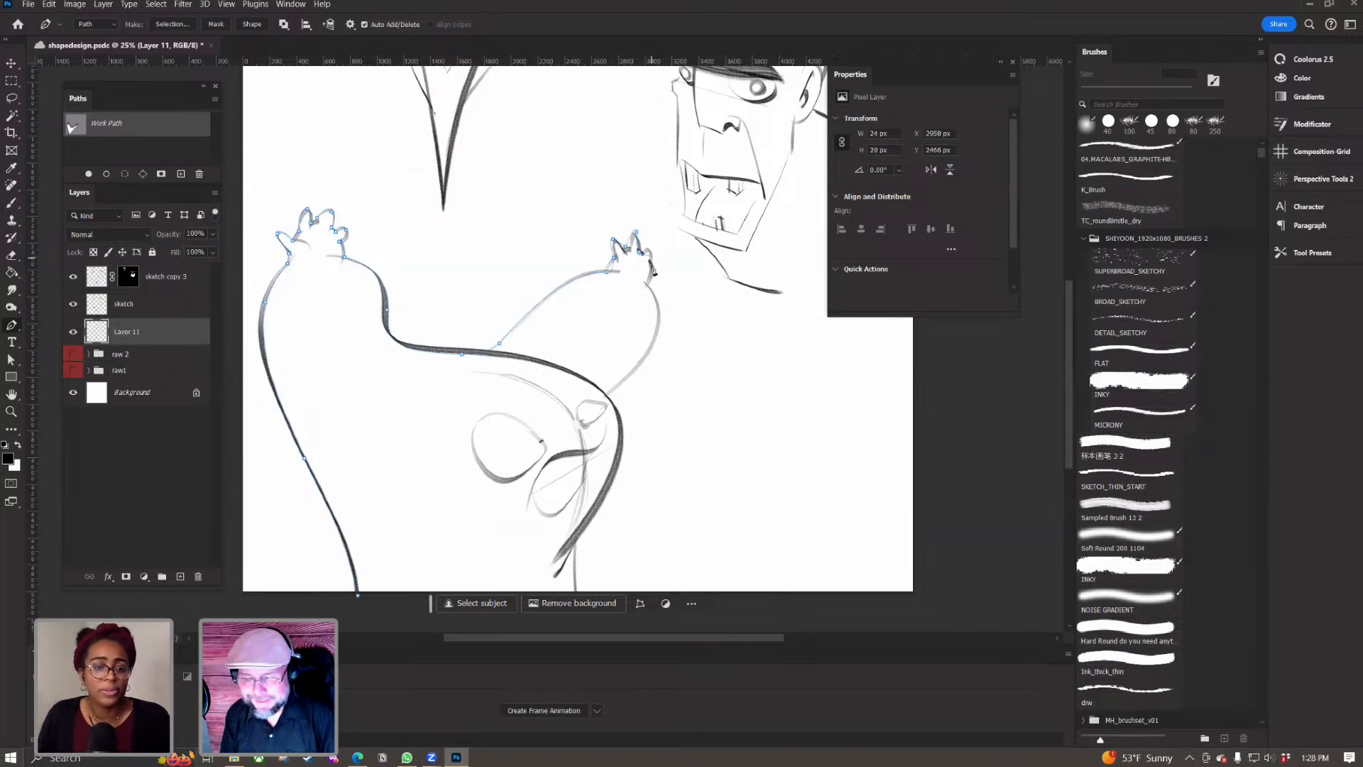
{"action": "left_click_drag", "start_coordinate": [650, 286], "coordinate": [650, 282]}
{"action": "key", "text": "alt+space"}
{"action": "key", "text": "Escape"}
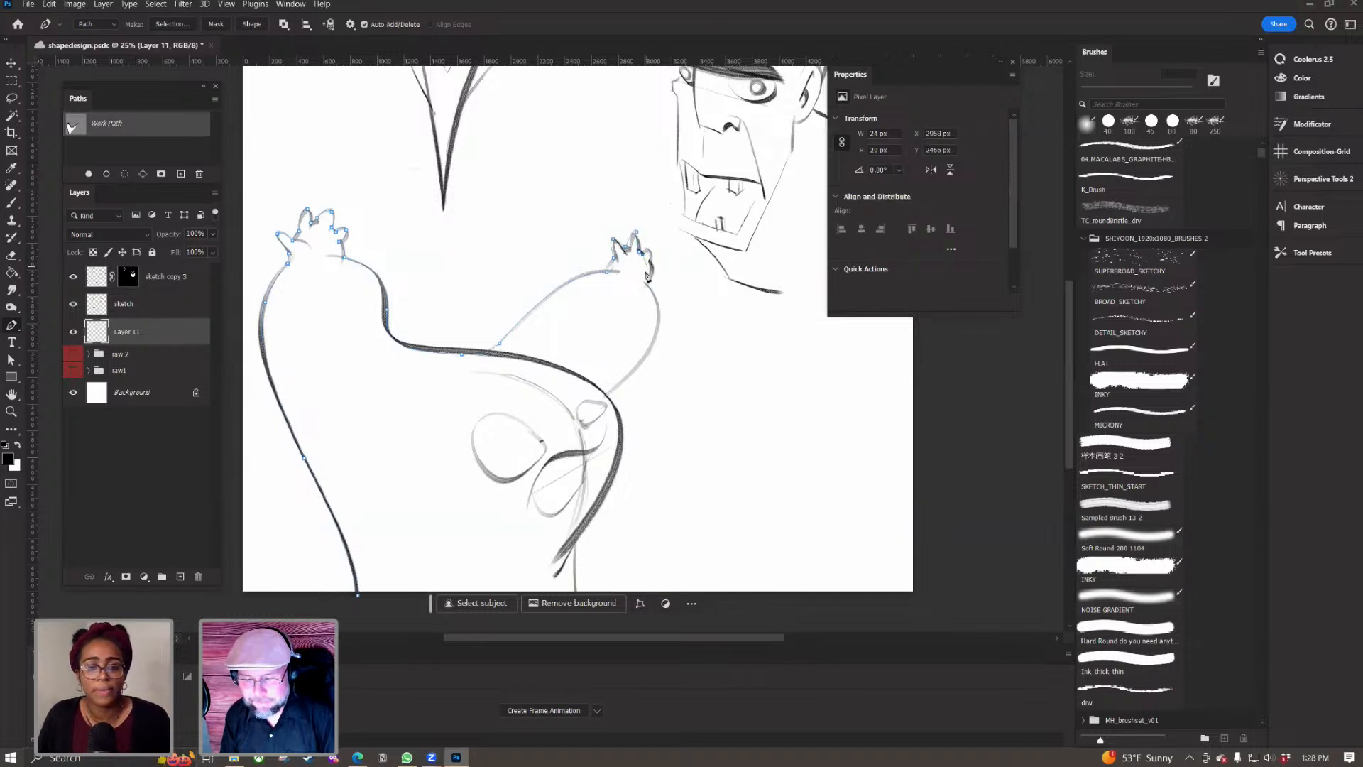
{"action": "left_click", "coordinate": [650, 268]}
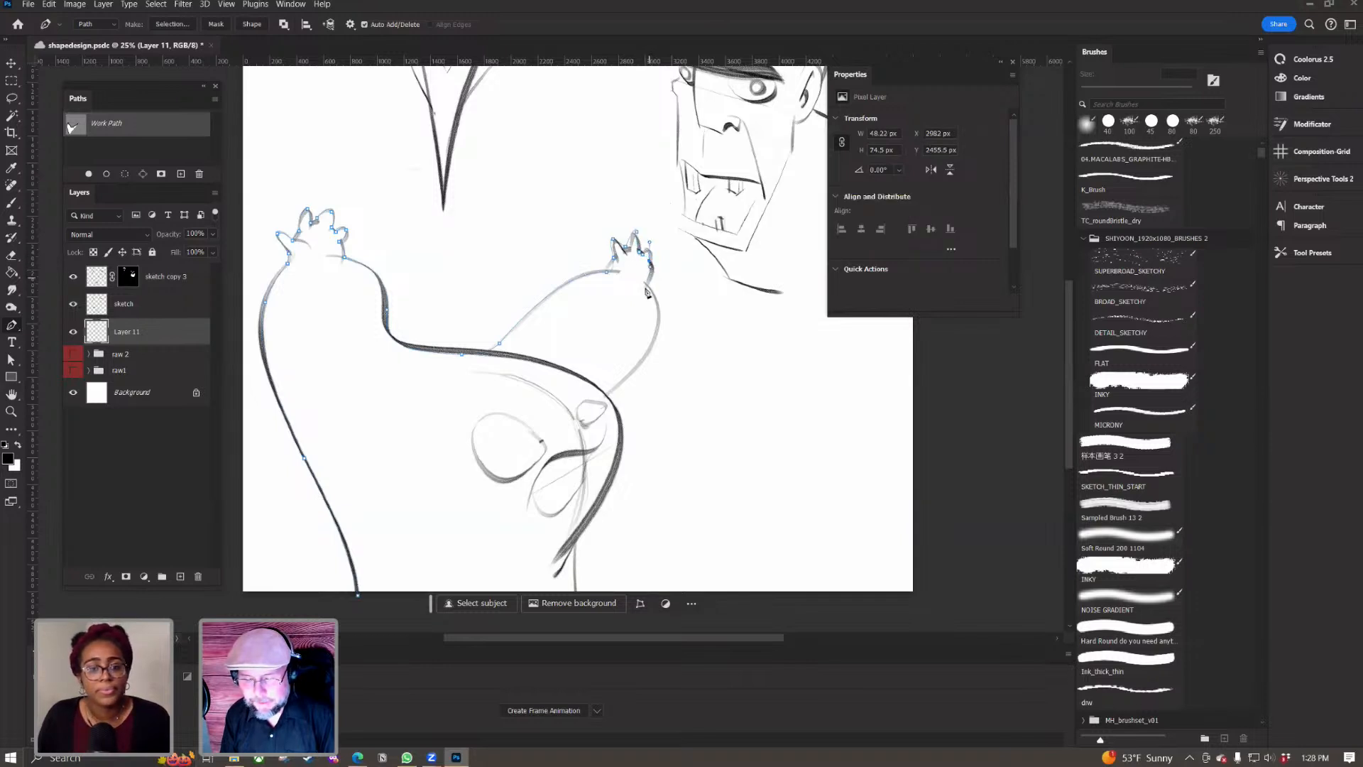
{"action": "left_click_drag", "start_coordinate": [649, 282], "coordinate": [641, 295]}
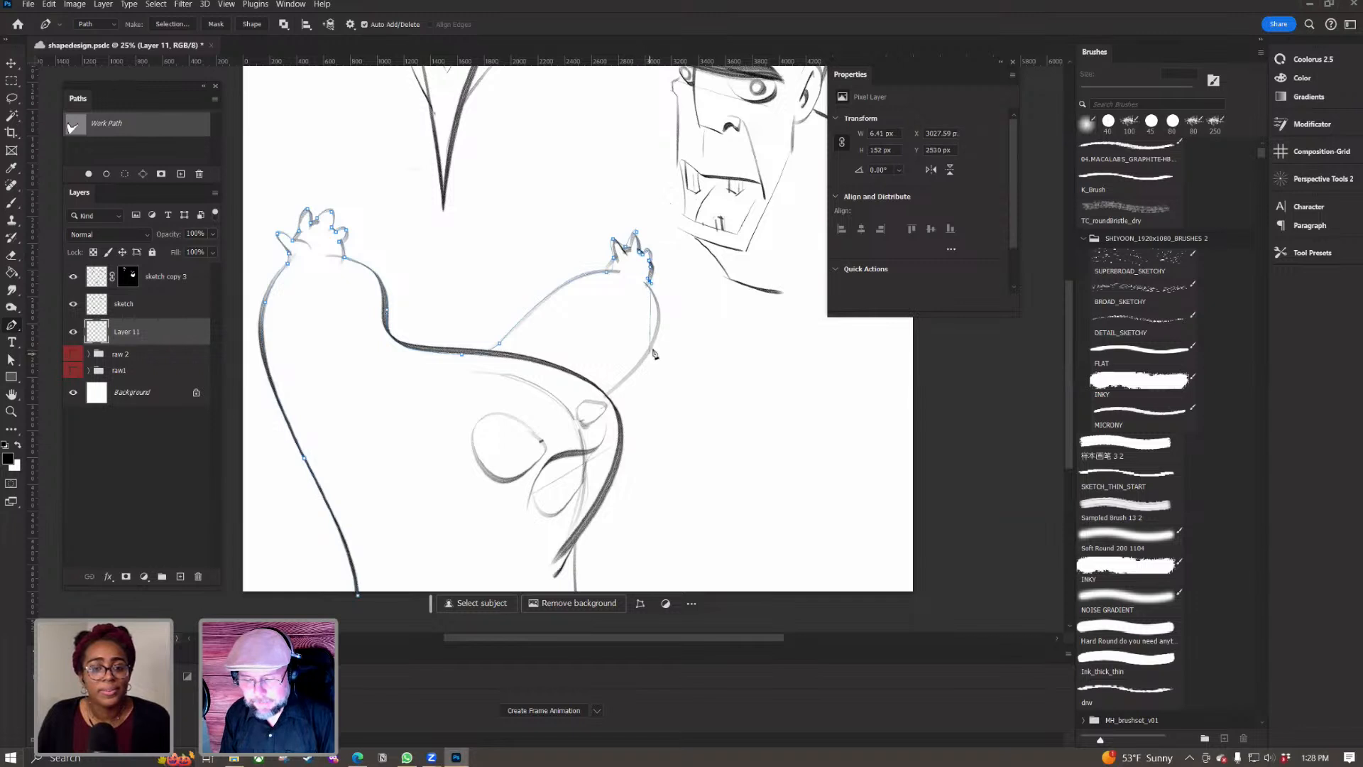
Step: Trace the right arm's underside and the body's right edge, and close the round figure's path below the canvas edge
{"action": "left_click_drag", "start_coordinate": [649, 348], "coordinate": [630, 380]}
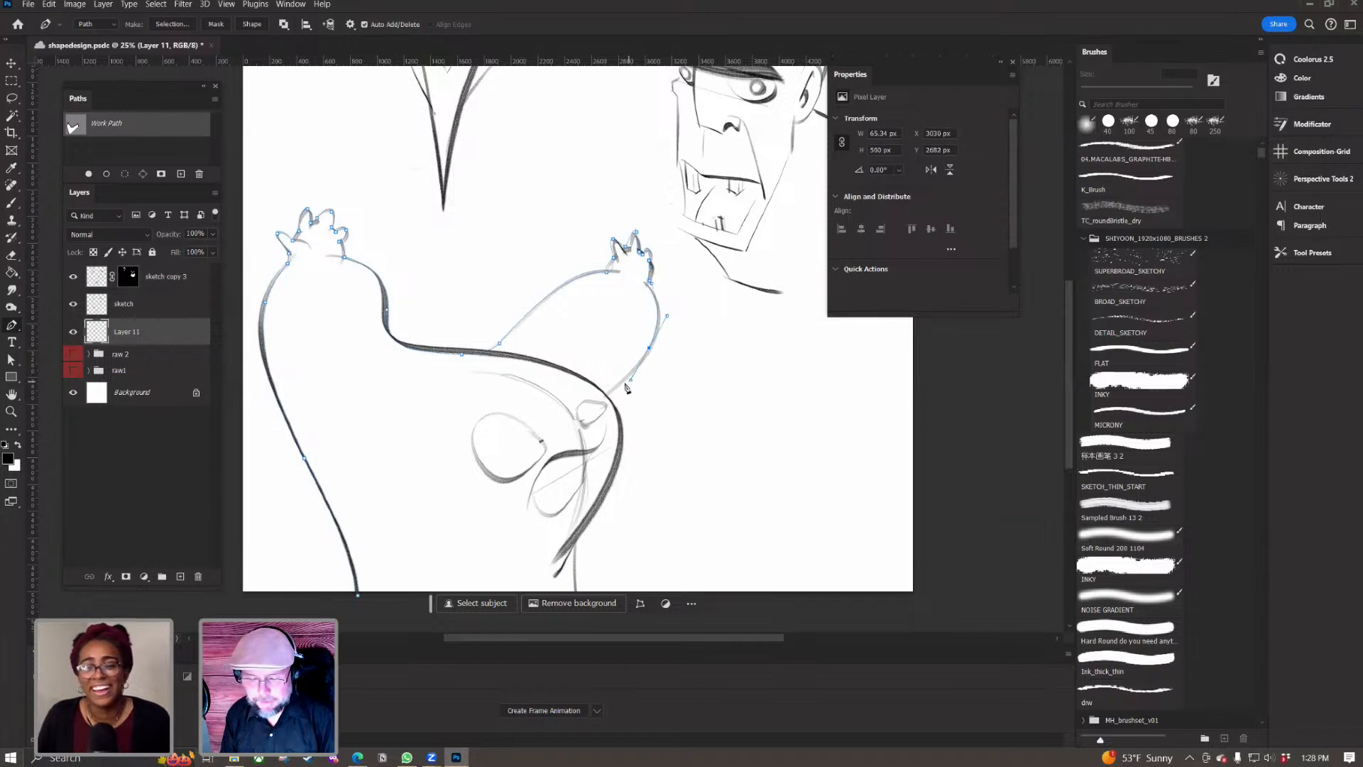
{"action": "left_click", "coordinate": [606, 395]}
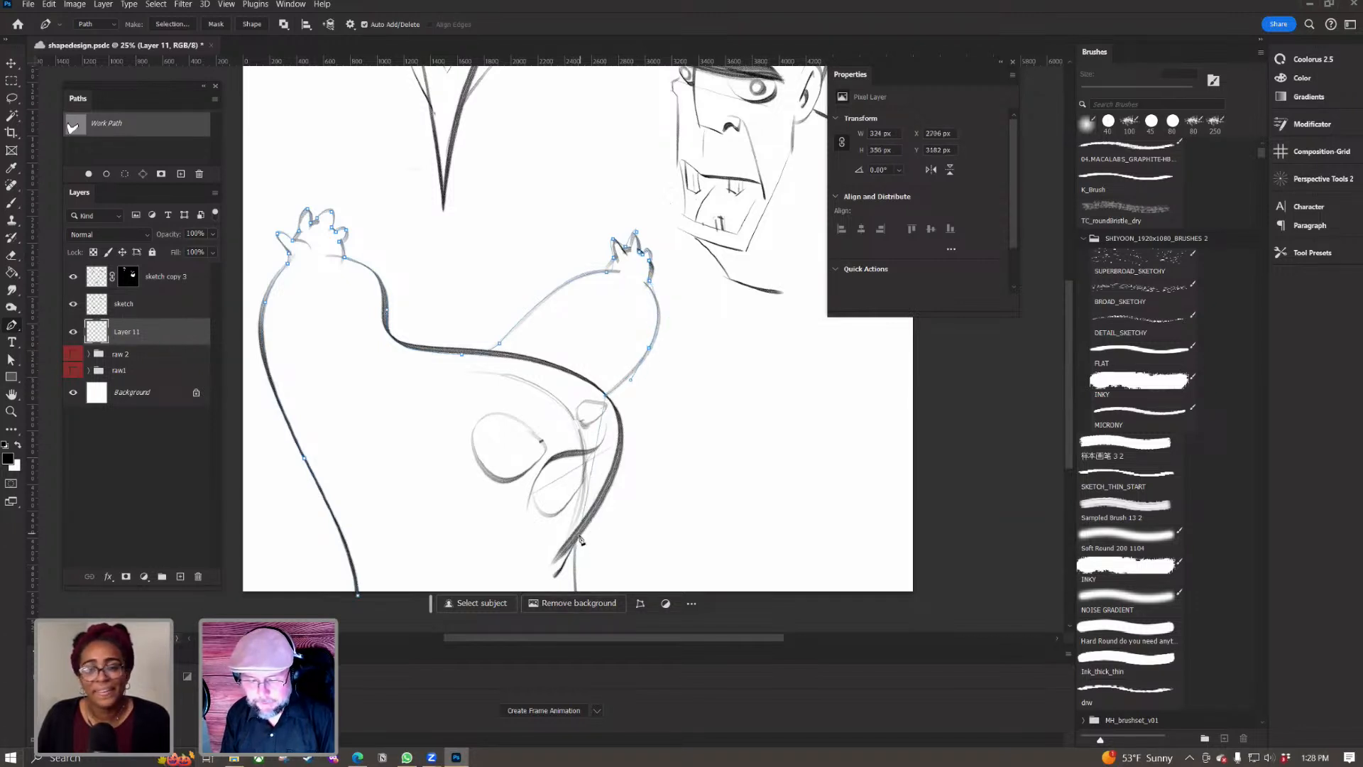
{"action": "left_click_drag", "start_coordinate": [571, 541], "coordinate": [489, 624]}
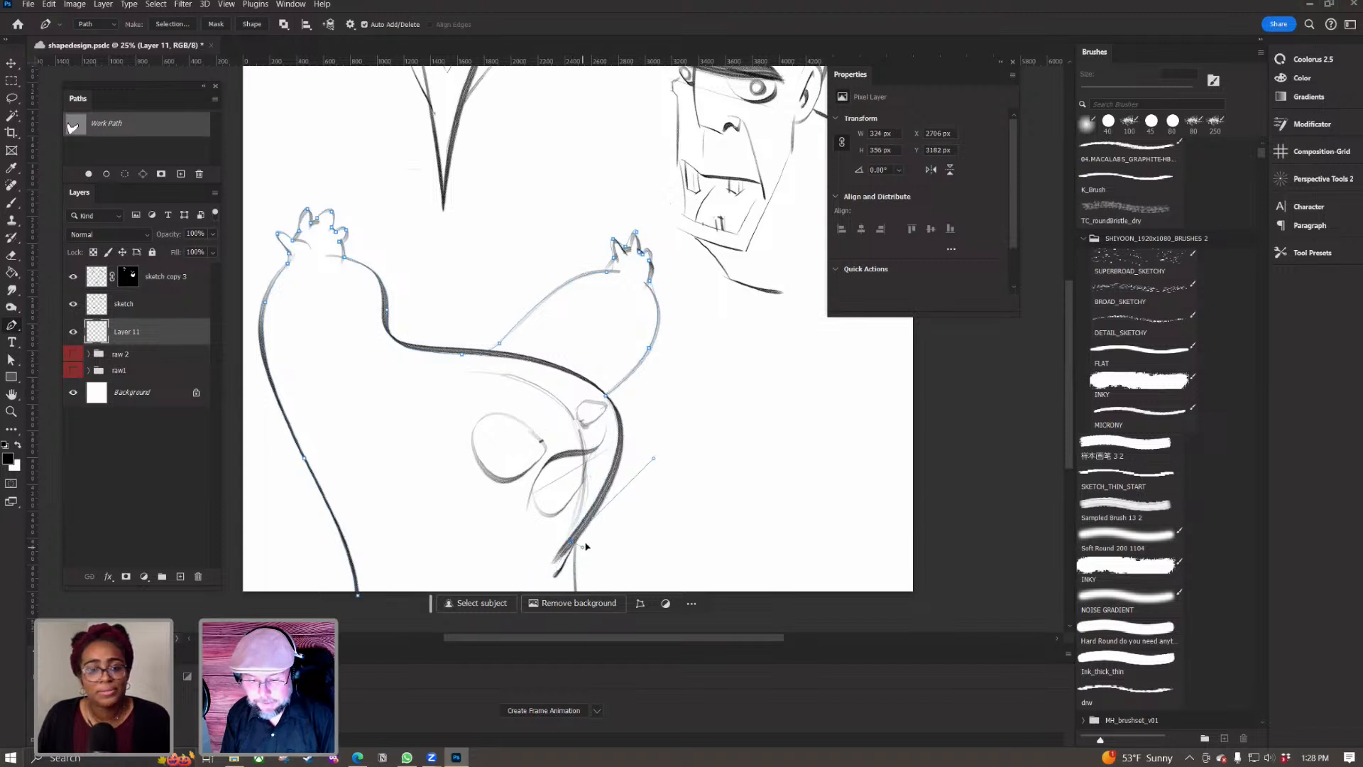
{"action": "mouse_move", "coordinate": [574, 625]}
{"action": "left_mouse_down"}
{"action": "mouse_move", "coordinate": [568, 611]}
{"action": "mouse_move", "coordinate": [570, 645]}
{"action": "mouse_move", "coordinate": [592, 522]}
{"action": "left_mouse_up"}
{"action": "left_click", "coordinate": [594, 520]}
{"action": "left_click", "coordinate": [381, 534]}
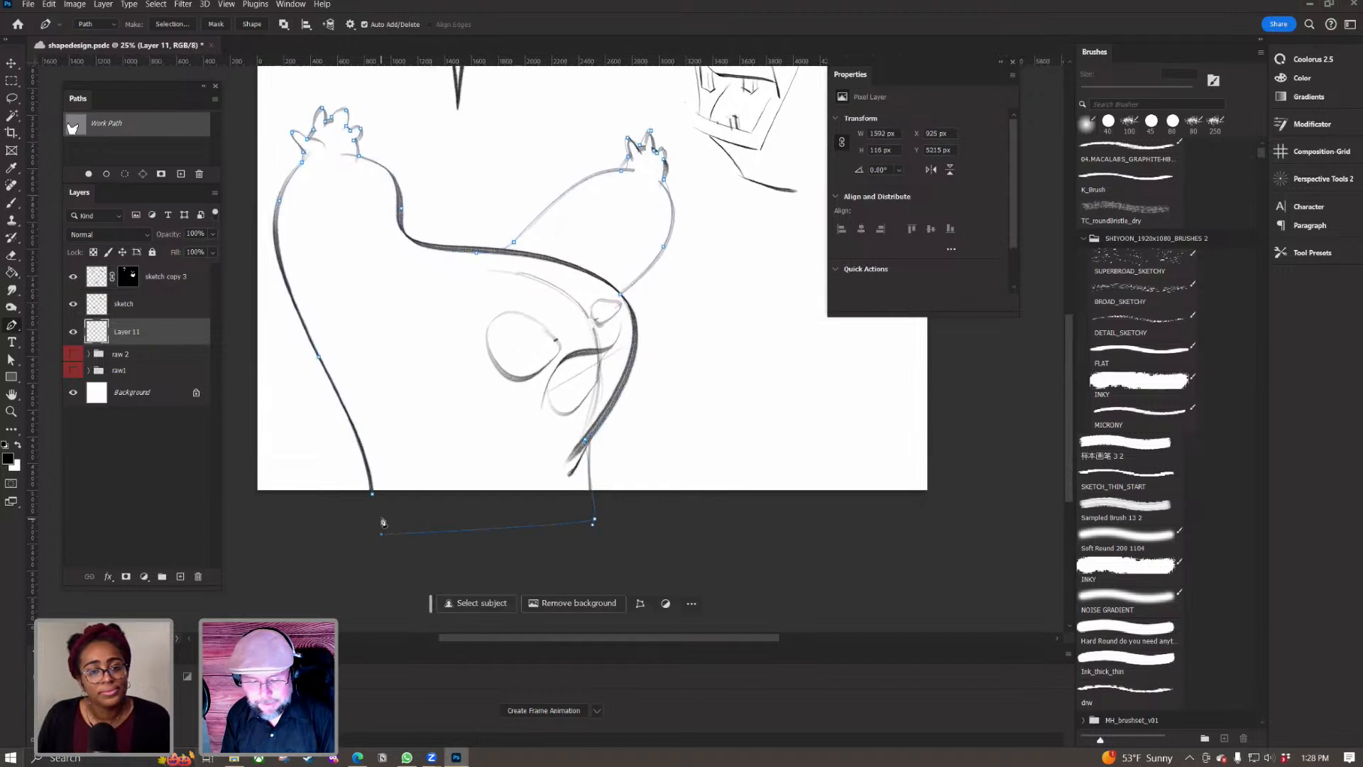
{"action": "left_click", "coordinate": [372, 497]}
Step: Start a new path on the square-headed character, tracing the chest line, jaw and front of the face up to the eye
{"action": "left_click_drag", "start_coordinate": [715, 448], "coordinate": [583, 648]}
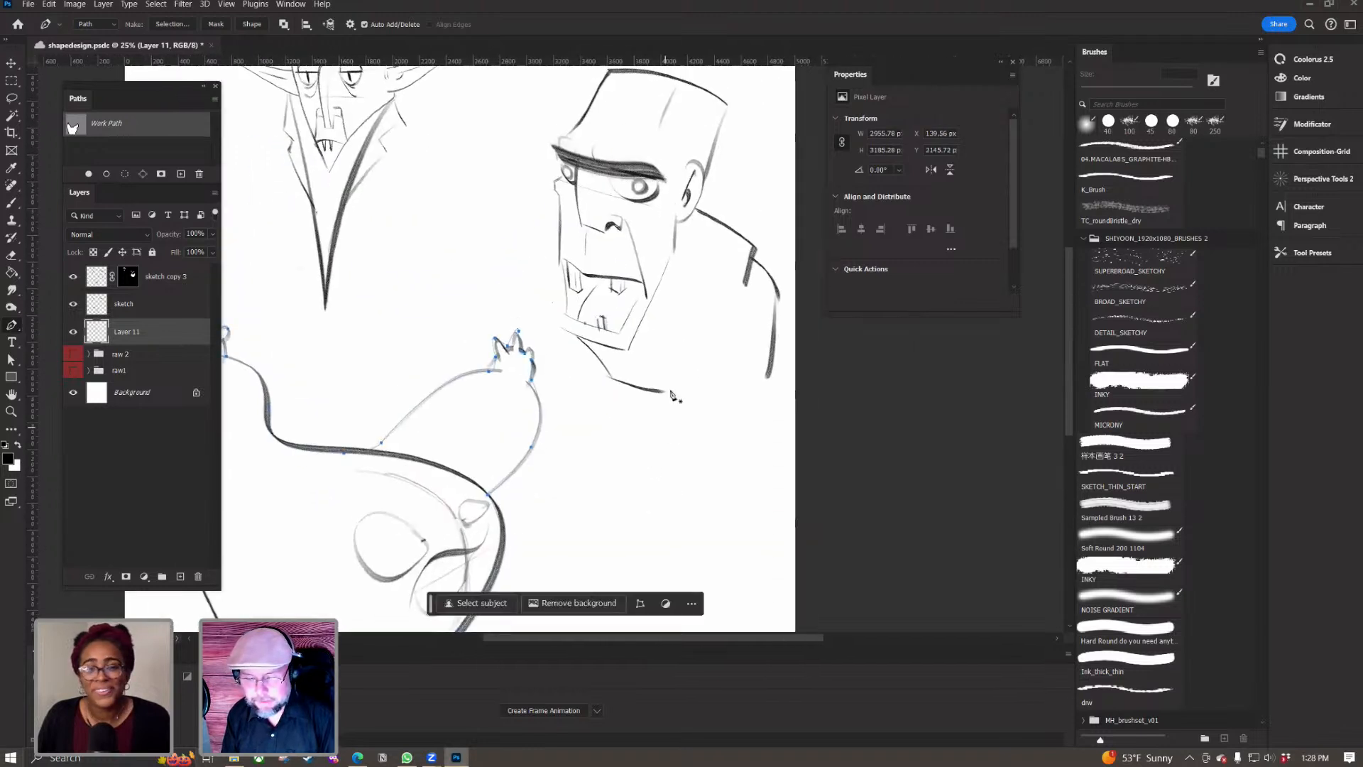
{"action": "left_click", "coordinate": [665, 390]}
{"action": "left_click", "coordinate": [610, 379]}
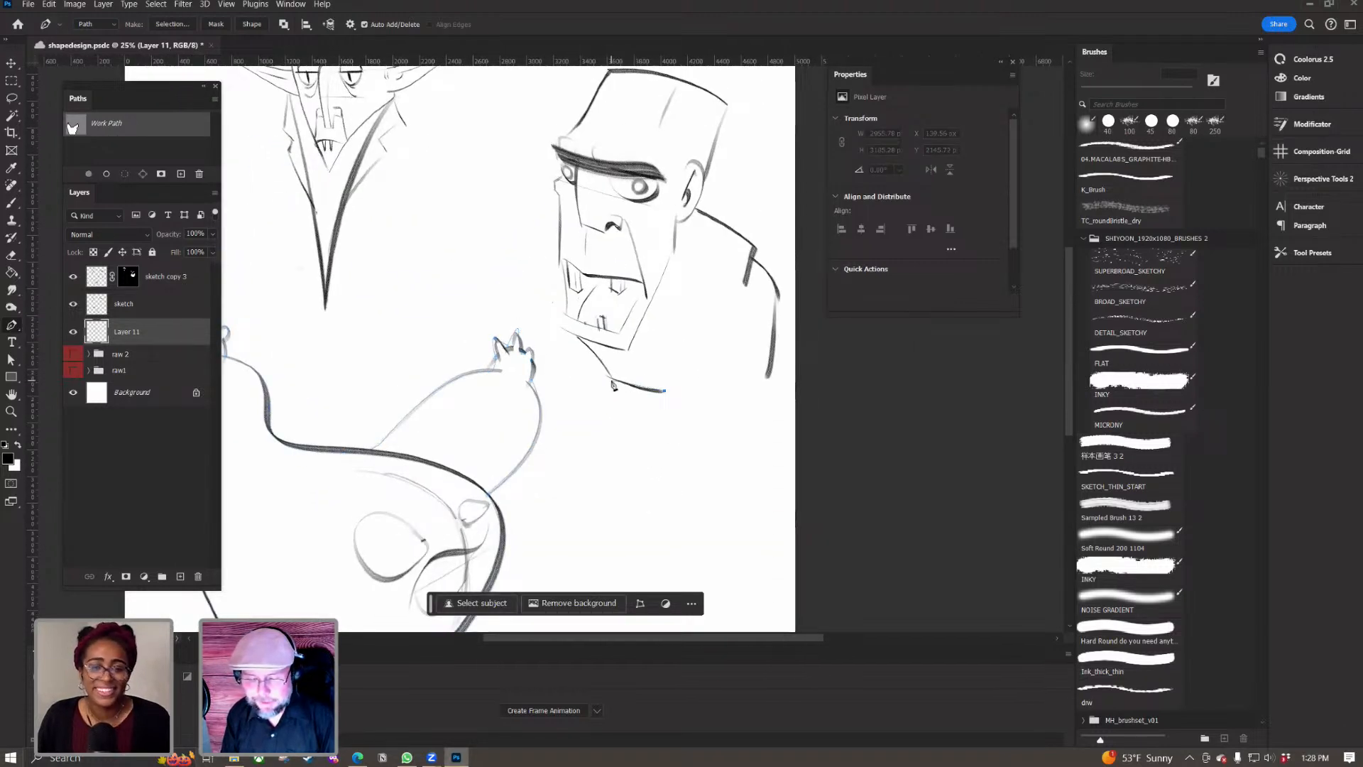
{"action": "left_click", "coordinate": [579, 339]}
{"action": "left_click_drag", "start_coordinate": [570, 332], "coordinate": [559, 258]}
{"action": "left_click", "coordinate": [559, 197]}
{"action": "left_click", "coordinate": [555, 189]}
{"action": "left_click", "coordinate": [555, 180]}
Step: Trace the square-headed character's brow, forehead and flat top of the head to its back corner
{"action": "left_click", "coordinate": [564, 176]}
{"action": "left_click", "coordinate": [562, 161]}
{"action": "left_click", "coordinate": [559, 150]}
{"action": "left_click", "coordinate": [562, 136]}
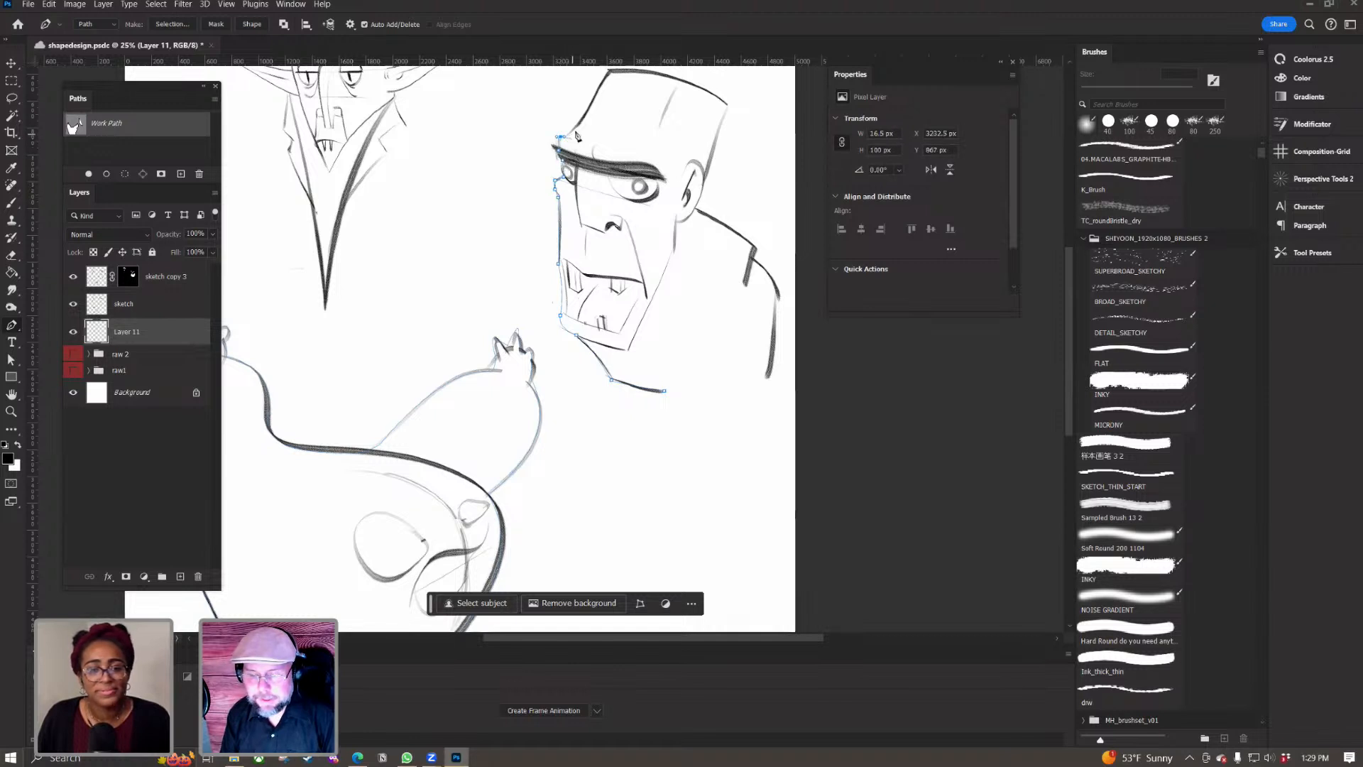
{"action": "left_click", "coordinate": [578, 126]}
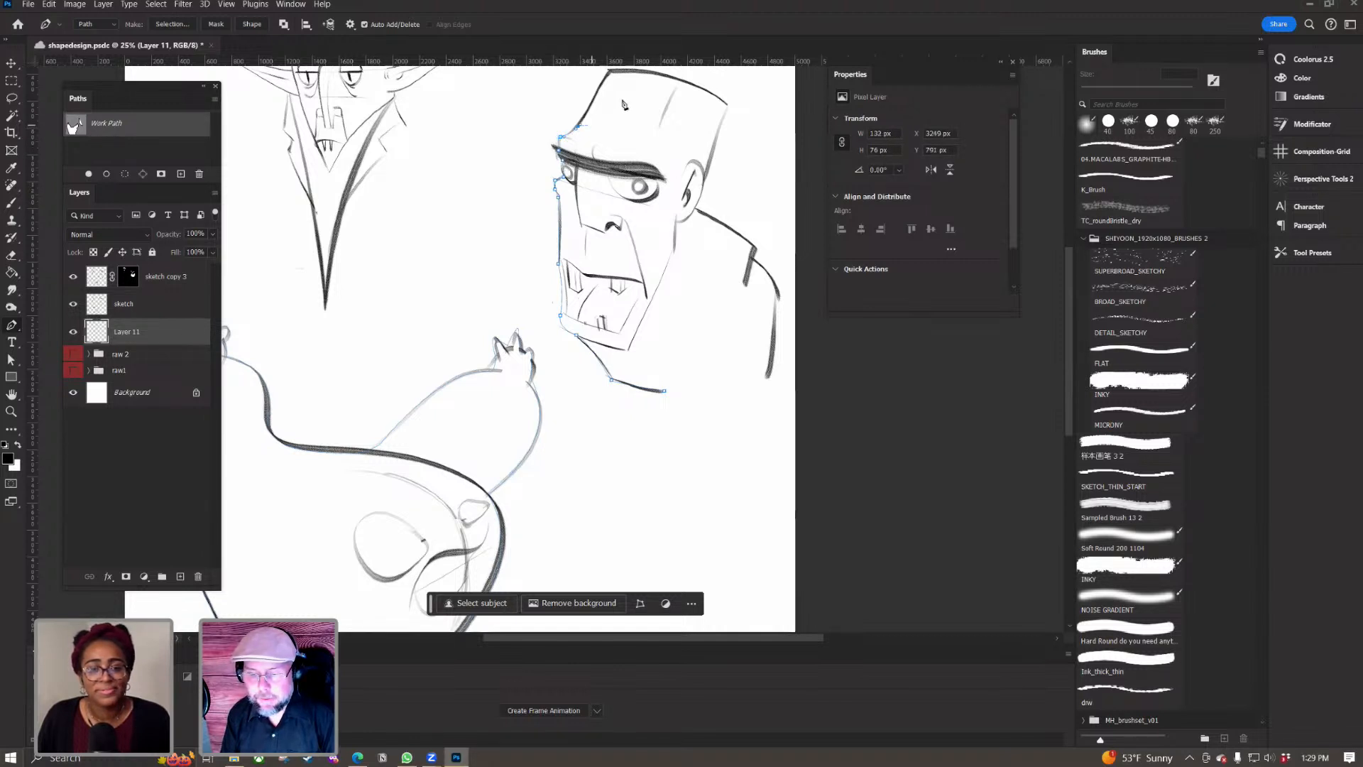
{"action": "left_click_drag", "start_coordinate": [613, 69], "coordinate": [581, 139]}
{"action": "left_click", "coordinate": [581, 139]}
{"action": "mouse_move", "coordinate": [694, 174]}
{"action": "left_mouse_down"}
{"action": "mouse_move", "coordinate": [701, 203]}
{"action": "mouse_move", "coordinate": [693, 176]}
{"action": "left_mouse_up"}
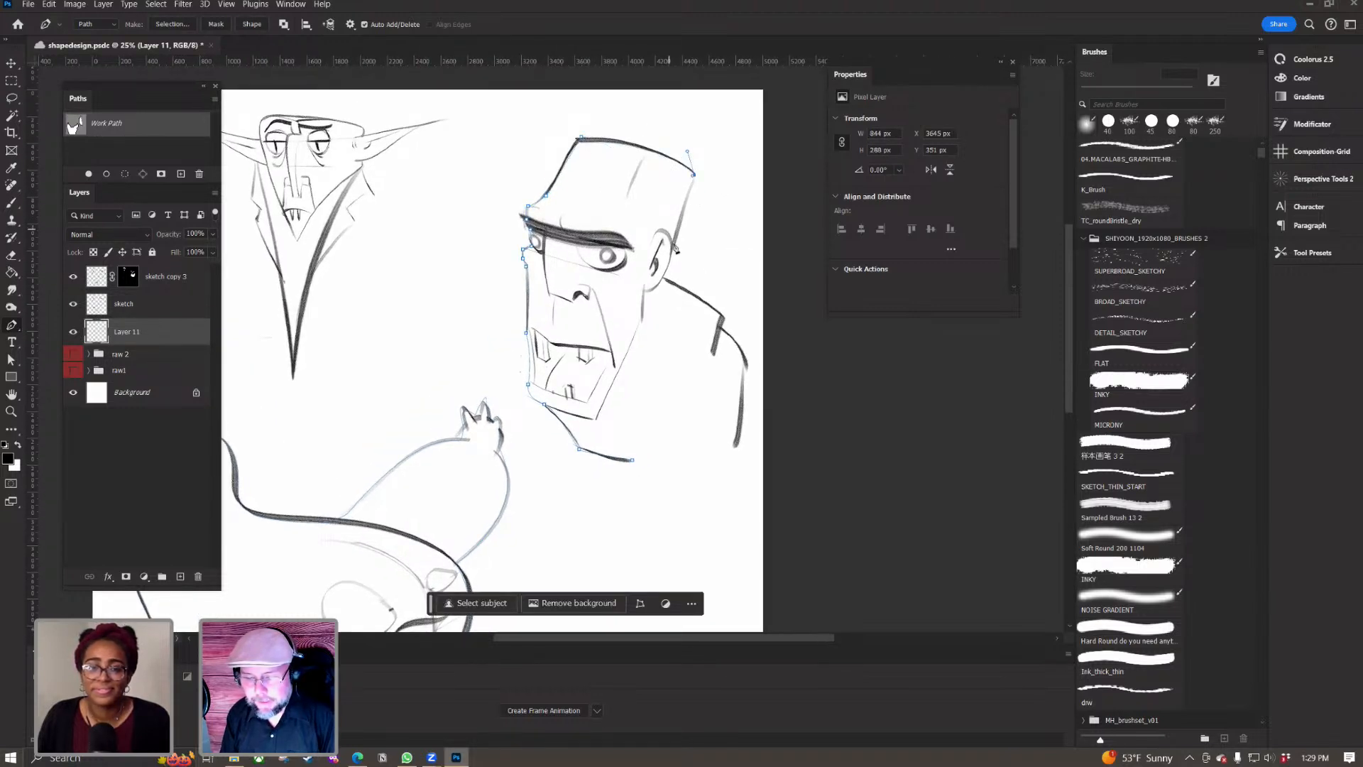
Step: Trace the back of the head, the neck and the shoulder, and close the square-headed character's path along the chest
{"action": "left_click_drag", "start_coordinate": [673, 243], "coordinate": [665, 281]}
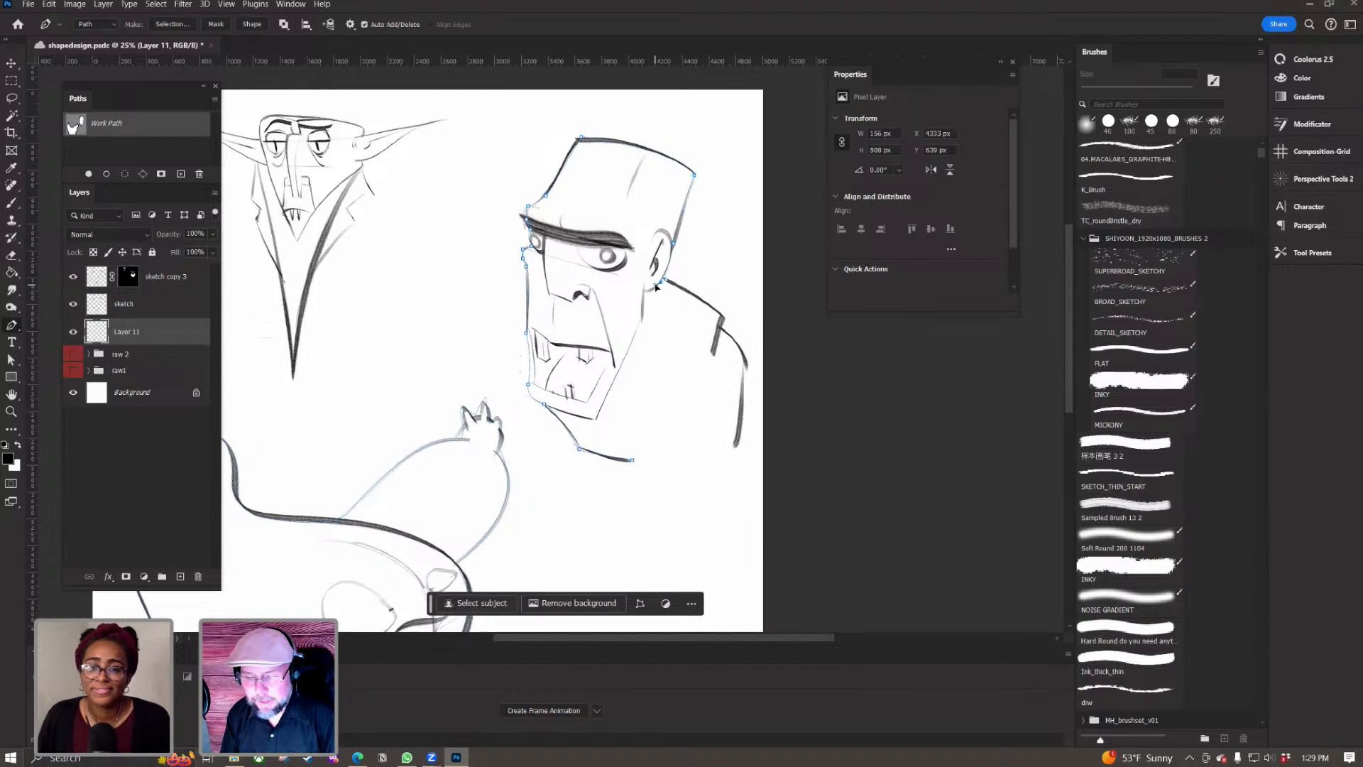
{"action": "mouse_move", "coordinate": [722, 315]}
{"action": "left_mouse_down"}
{"action": "mouse_move", "coordinate": [730, 332]}
{"action": "mouse_move", "coordinate": [722, 316]}
{"action": "left_mouse_up"}
{"action": "left_click", "coordinate": [723, 326]}
{"action": "left_click_drag", "start_coordinate": [744, 374], "coordinate": [742, 415]}
{"action": "key", "text": "ctrl+z"}
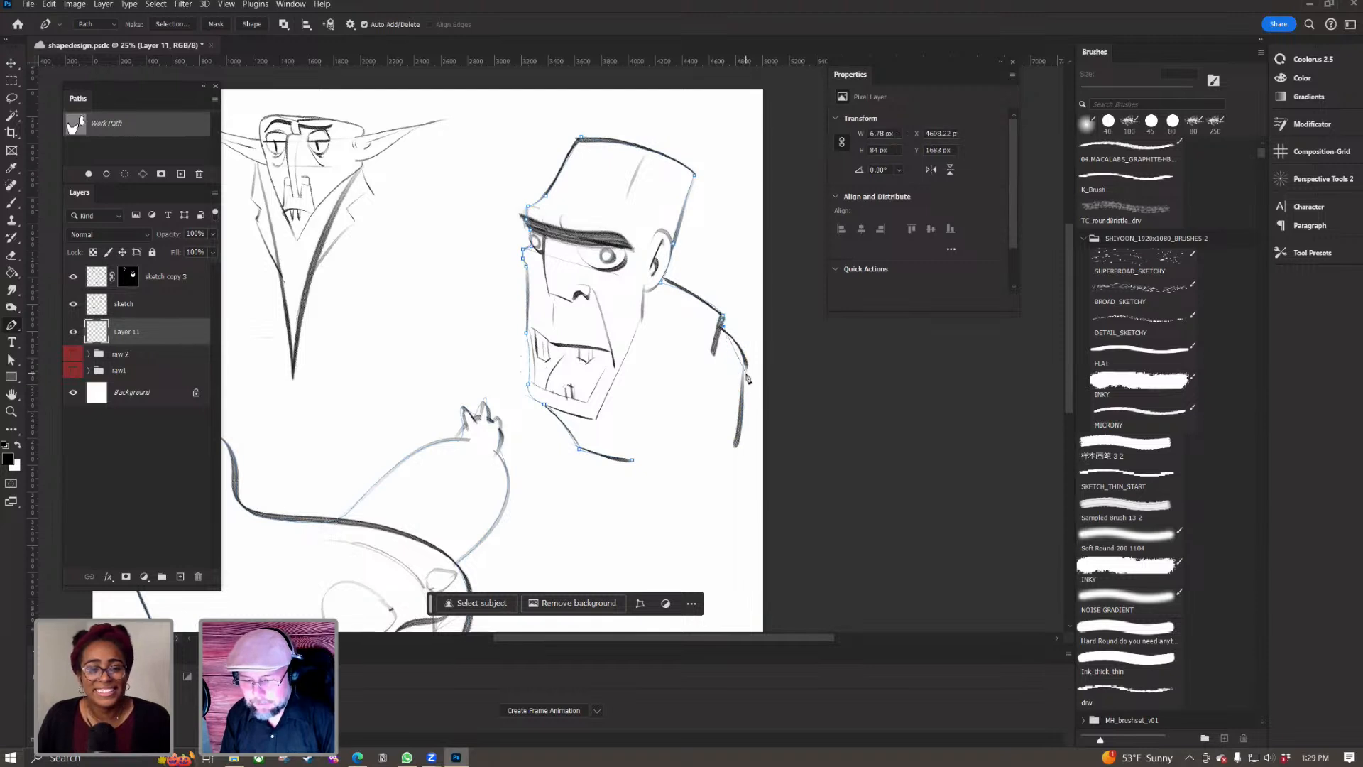
{"action": "left_click_drag", "start_coordinate": [744, 372], "coordinate": [742, 416]}
{"action": "left_click", "coordinate": [735, 446]}
{"action": "left_click", "coordinate": [632, 460]}
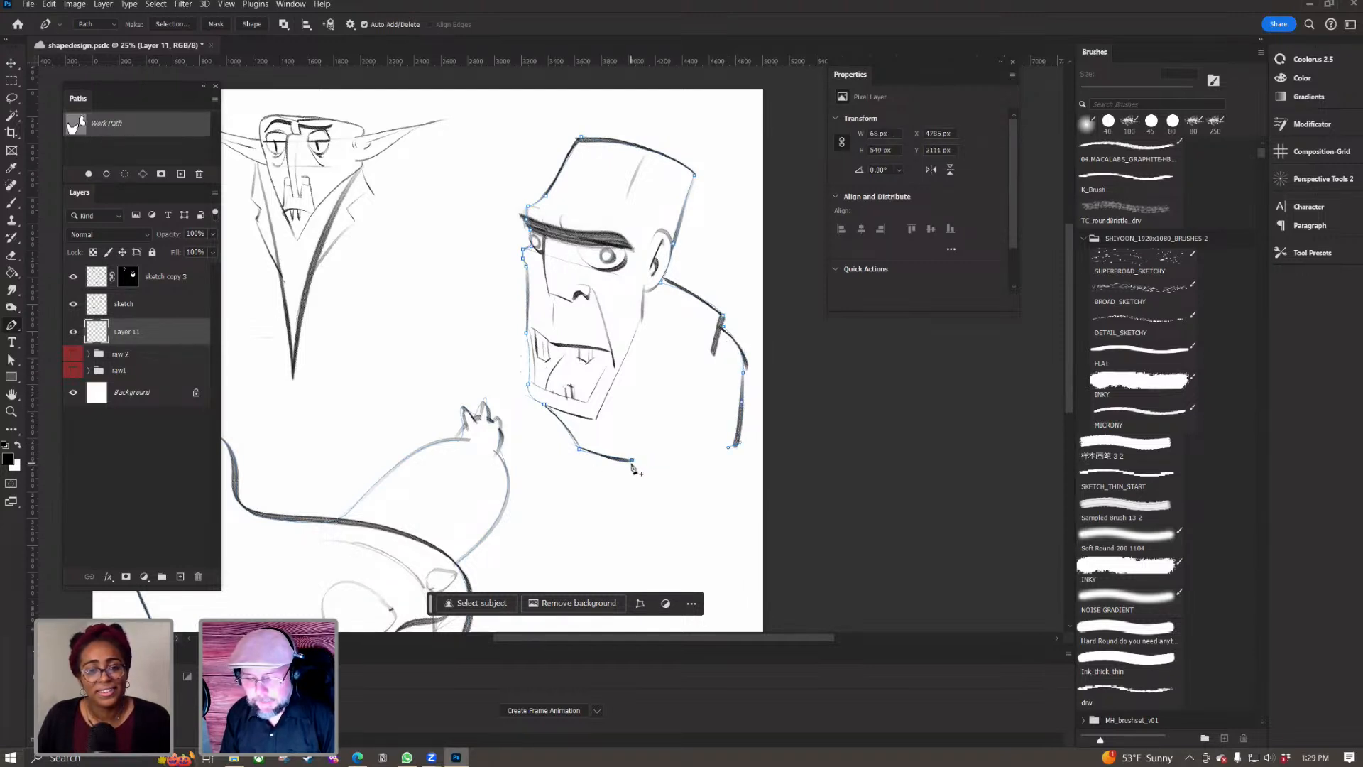
Step: Start a path at the pointed-eared character's lower tip, tracing the left collar and left ear up to the head's top corner
{"action": "left_click_drag", "start_coordinate": [406, 303], "coordinate": [510, 401]}
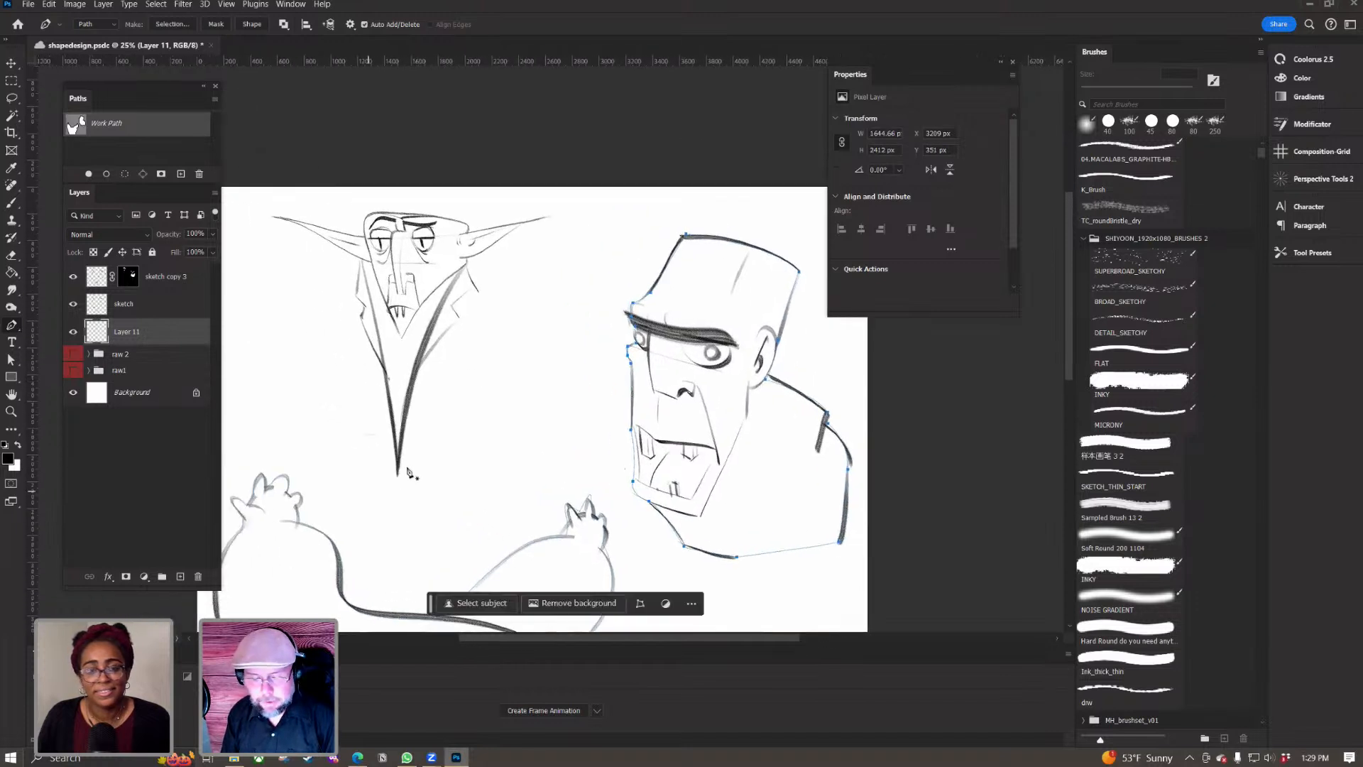
{"action": "left_click", "coordinate": [382, 368]}
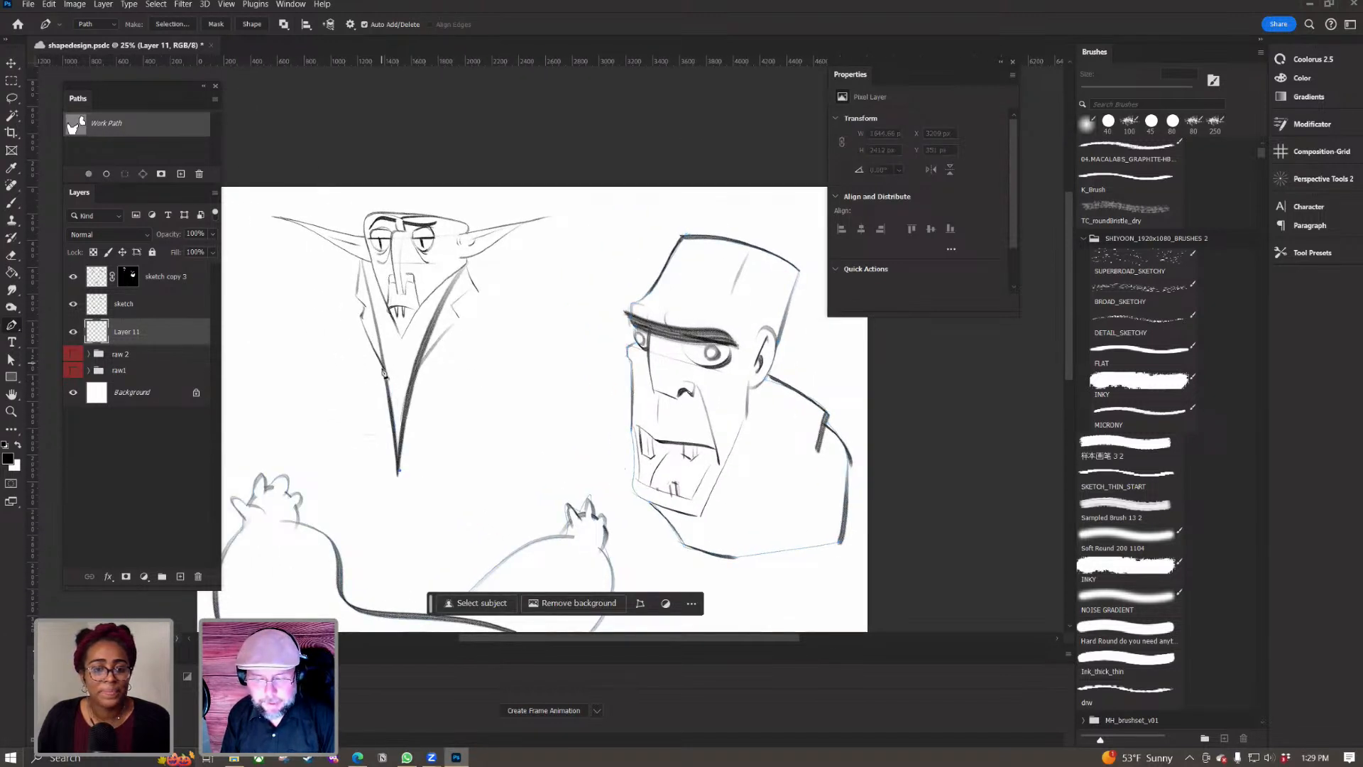
{"action": "left_click", "coordinate": [362, 316]}
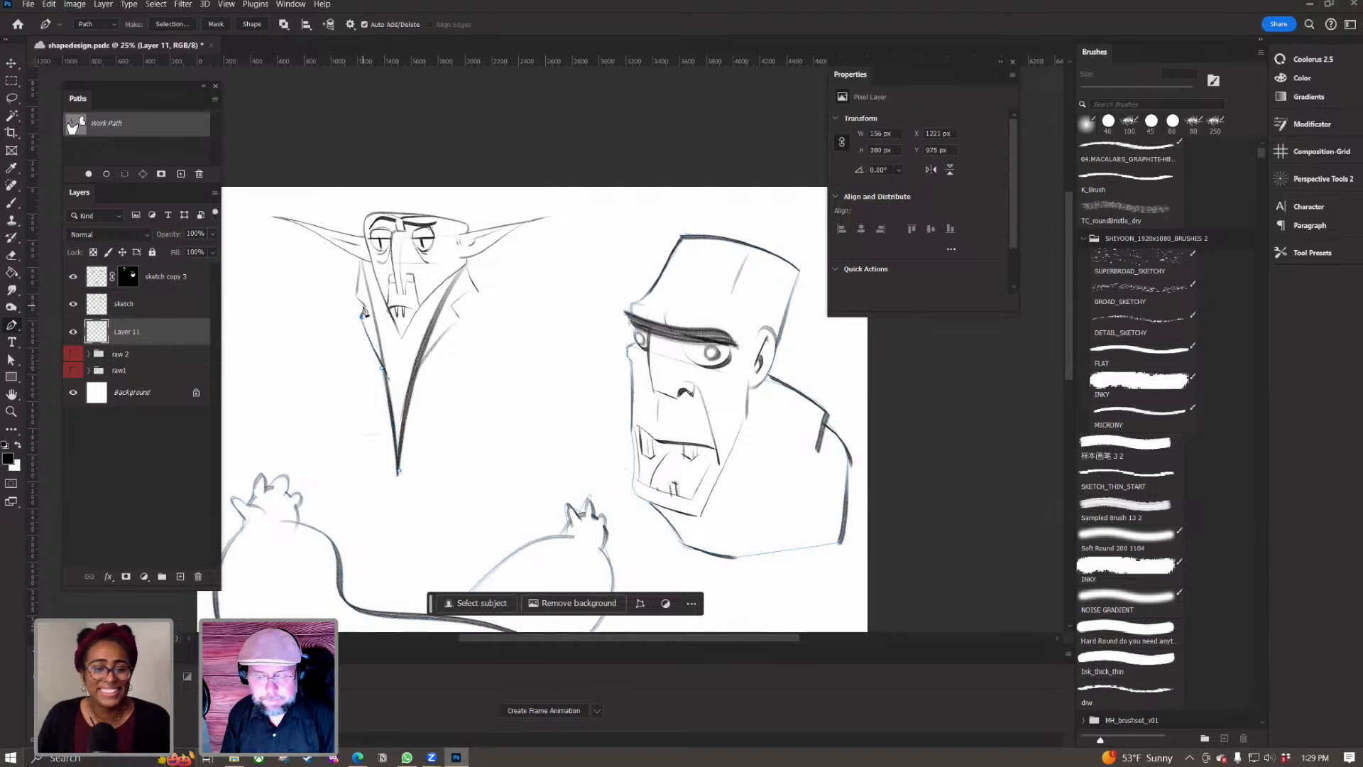
{"action": "left_click", "coordinate": [356, 295]}
{"action": "left_click", "coordinate": [360, 259]}
{"action": "left_click", "coordinate": [300, 225]}
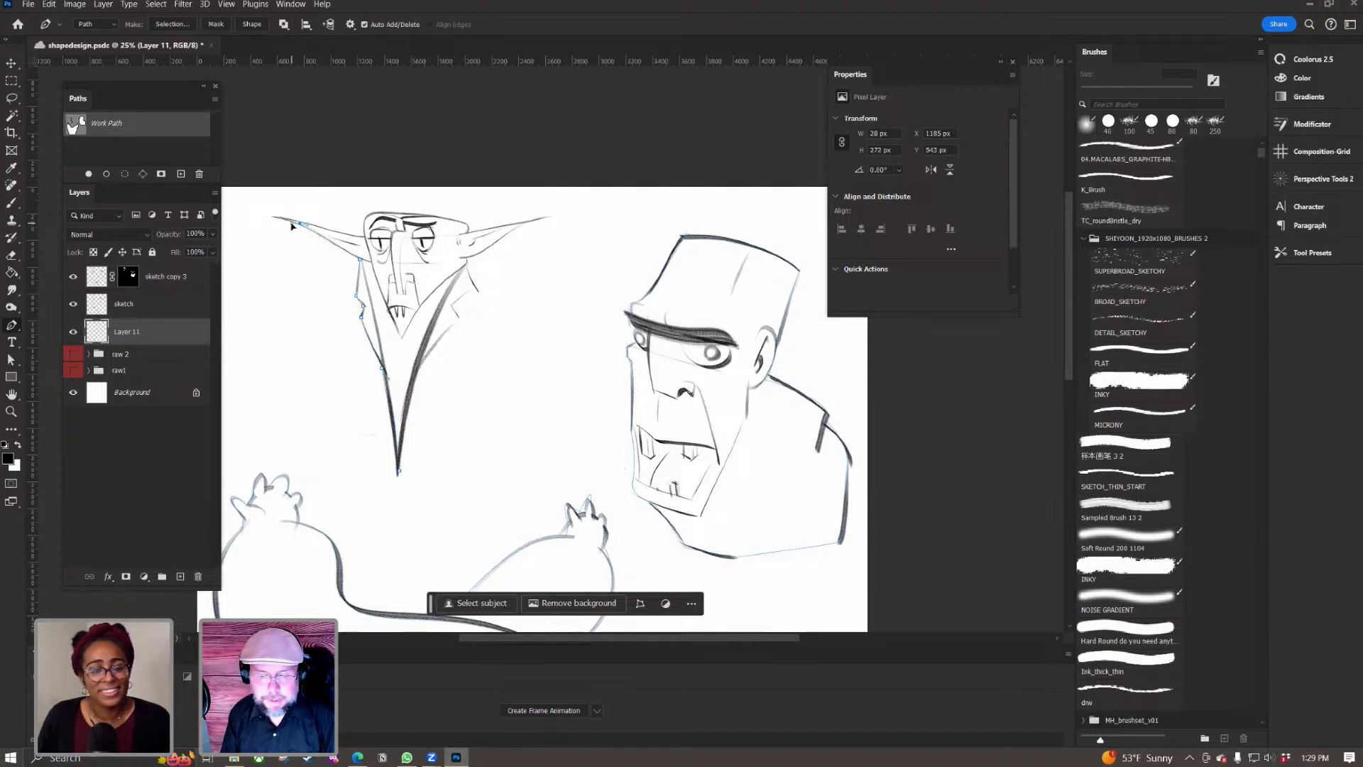
{"action": "left_click", "coordinate": [277, 218]}
{"action": "left_click", "coordinate": [362, 239]}
{"action": "left_click", "coordinate": [364, 236]}
{"action": "left_click_drag", "start_coordinate": [369, 215], "coordinate": [374, 215]}
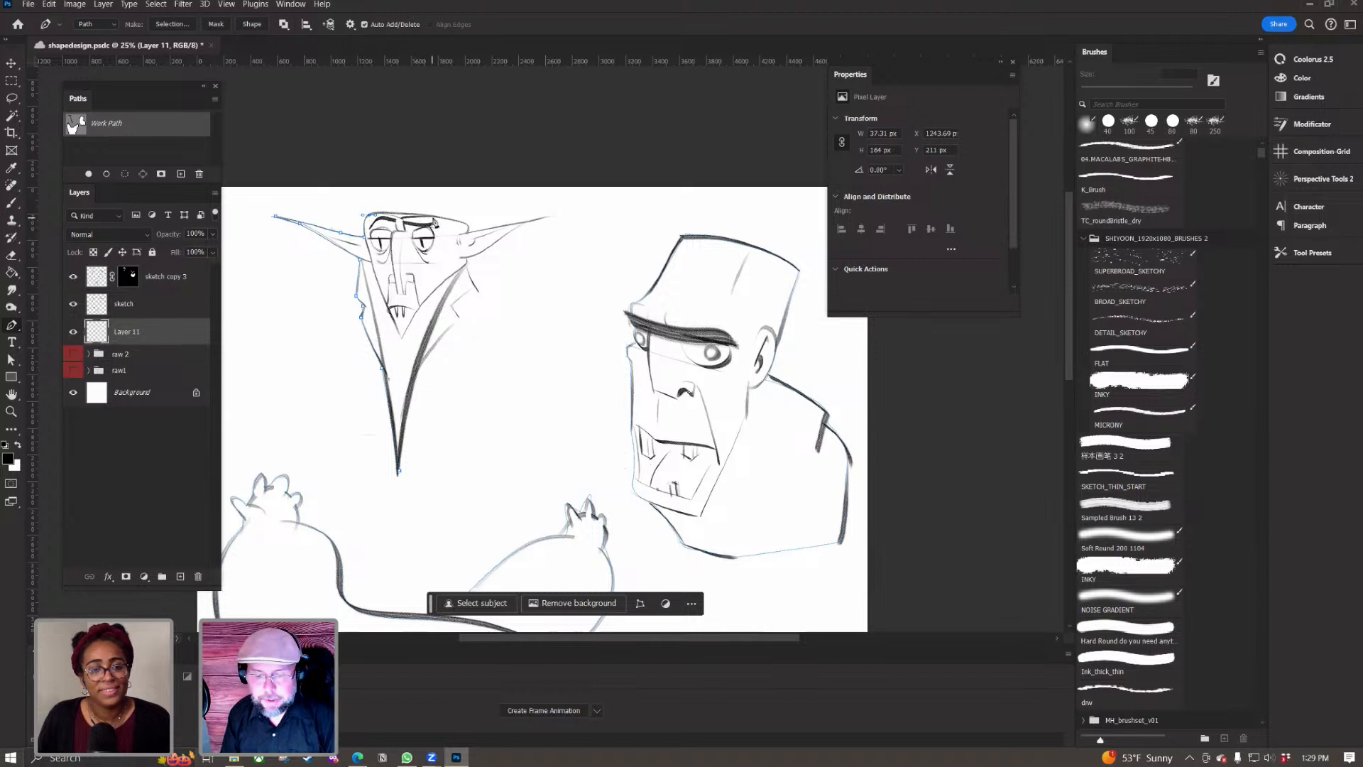
Step: Trace the top of the head, the right ear and the right collar, and close the pointed-eared character's path at the lower tip
{"action": "left_click", "coordinate": [452, 220]}
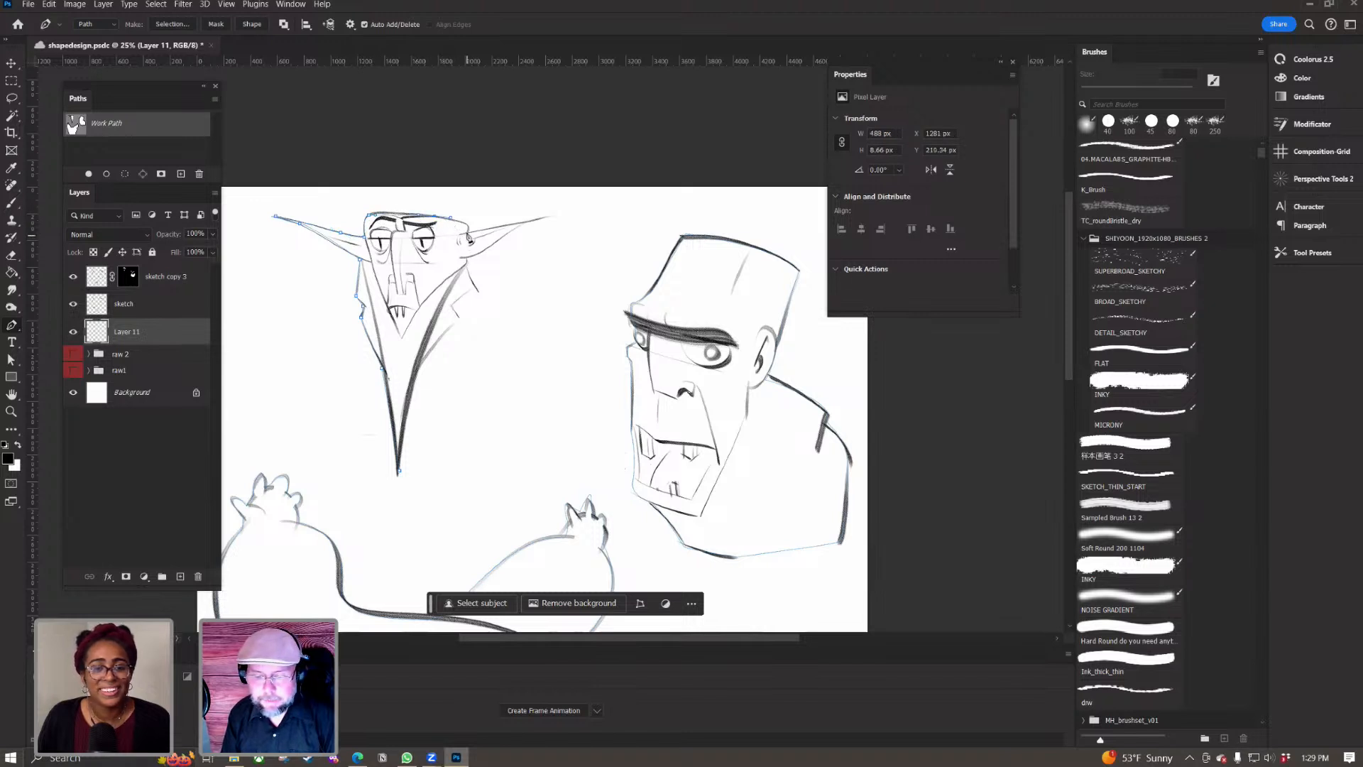
{"action": "left_click_drag", "start_coordinate": [467, 236], "coordinate": [489, 257]}
{"action": "left_click", "coordinate": [545, 220]}
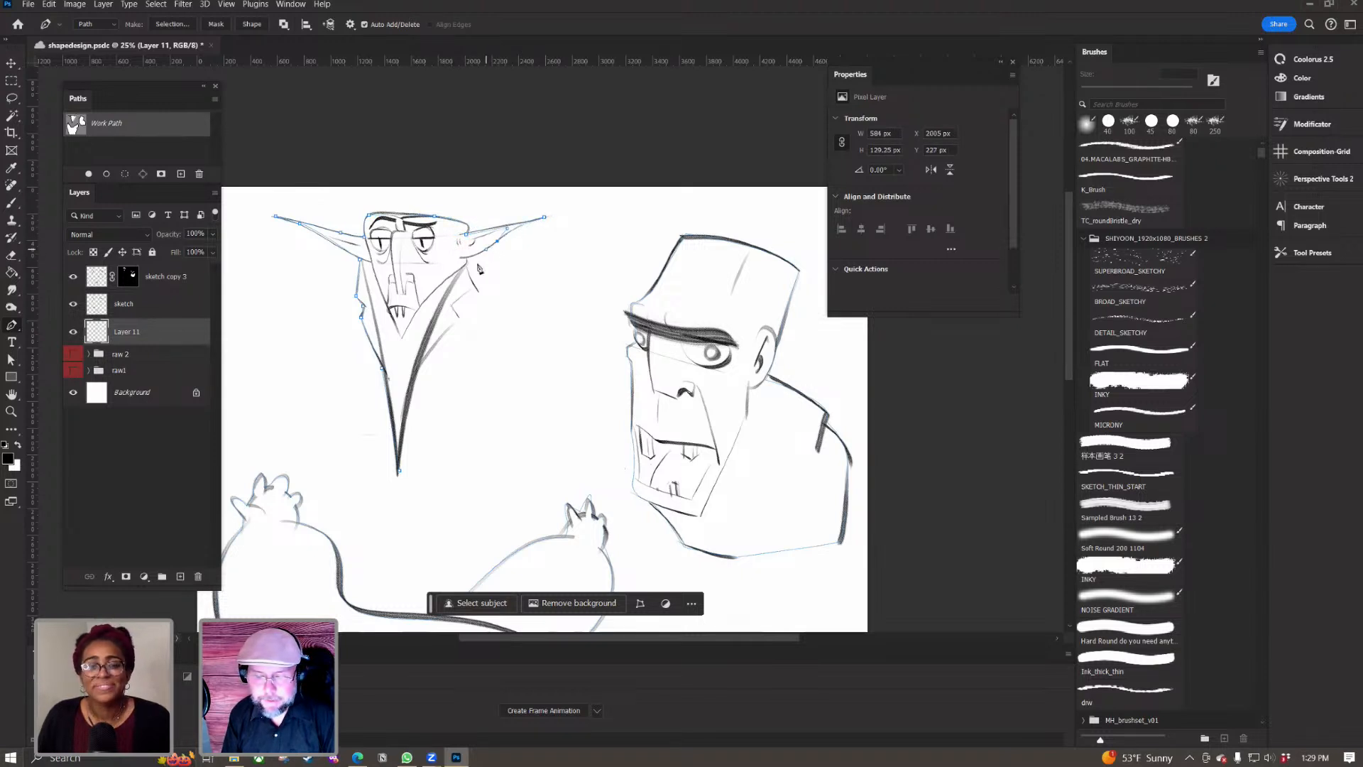
{"action": "left_click", "coordinate": [463, 257]}
{"action": "left_click", "coordinate": [477, 294]}
{"action": "left_click_drag", "start_coordinate": [453, 307], "coordinate": [459, 316]}
{"action": "left_click", "coordinate": [412, 394]}
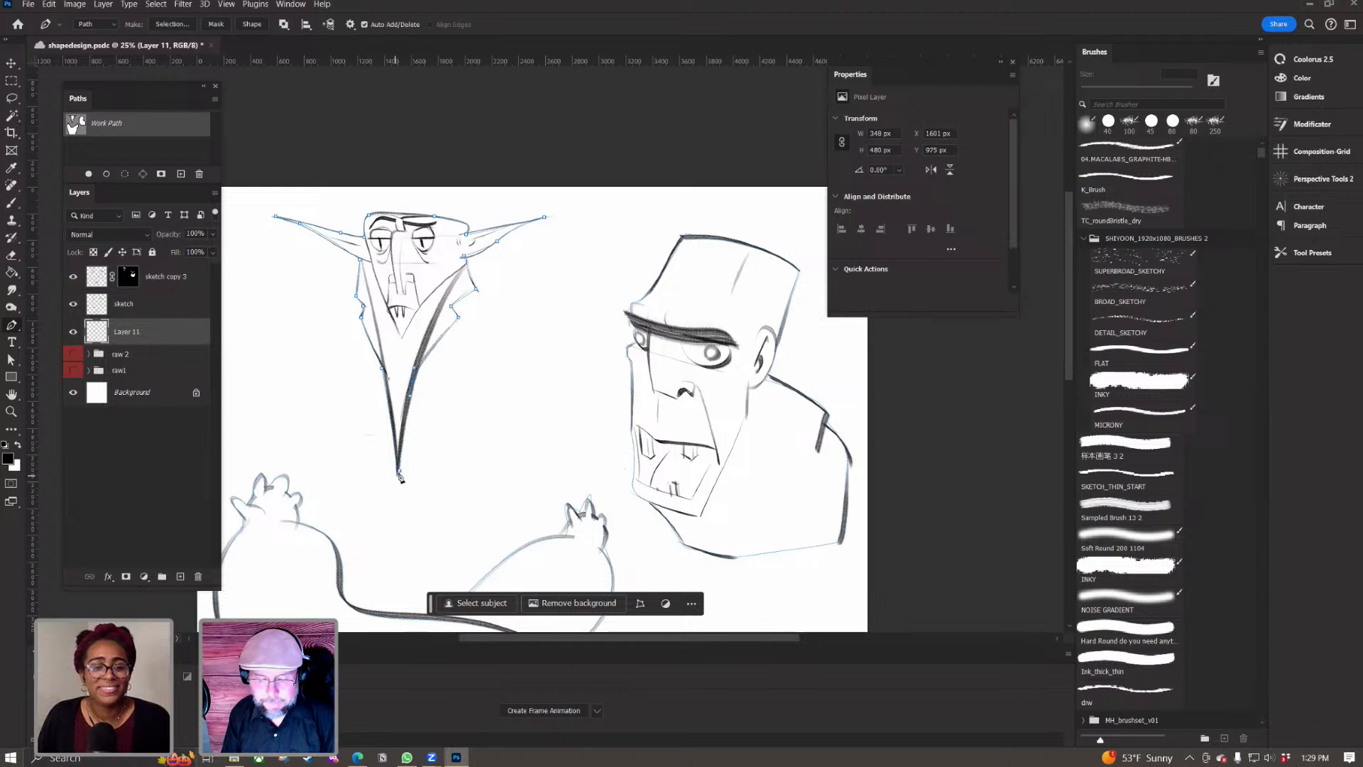
{"action": "left_click", "coordinate": [402, 474]}
Step: Load the Work Path covering all three characters as a selection
{"action": "key", "text": "z"}
{"action": "left_click_drag", "start_coordinate": [524, 404], "coordinate": [523, 296]}
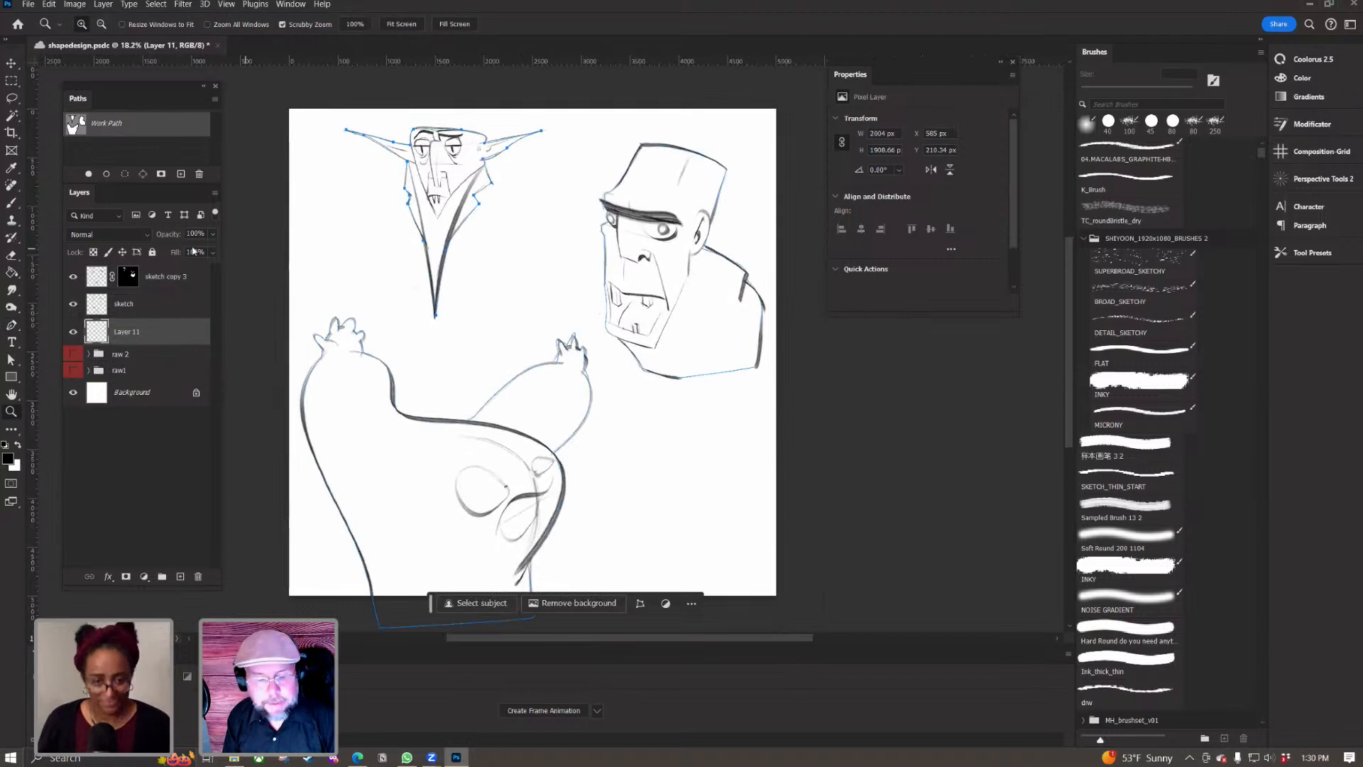
{"action": "left_click_drag", "start_coordinate": [157, 88], "coordinate": [166, 110]}
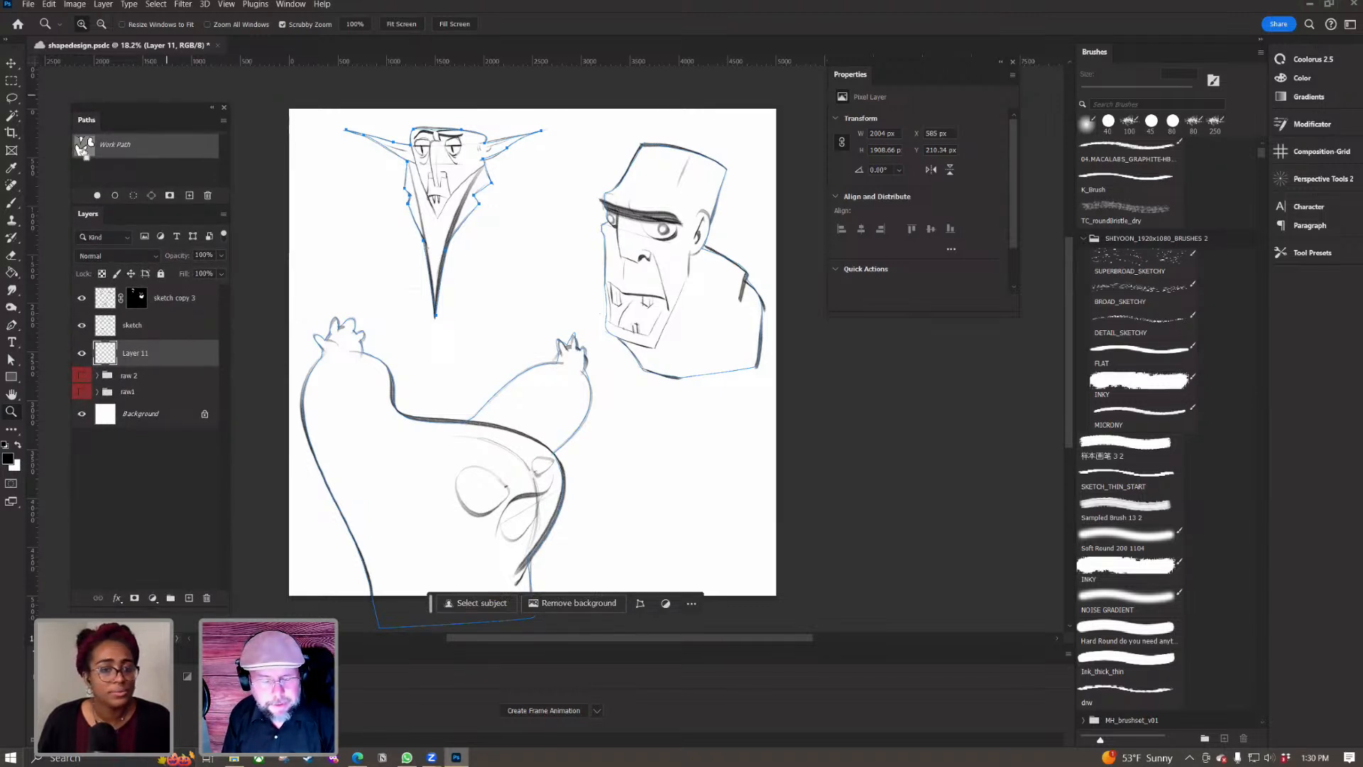
{"action": "left_click", "coordinate": [82, 147], "text": "ctrl"}
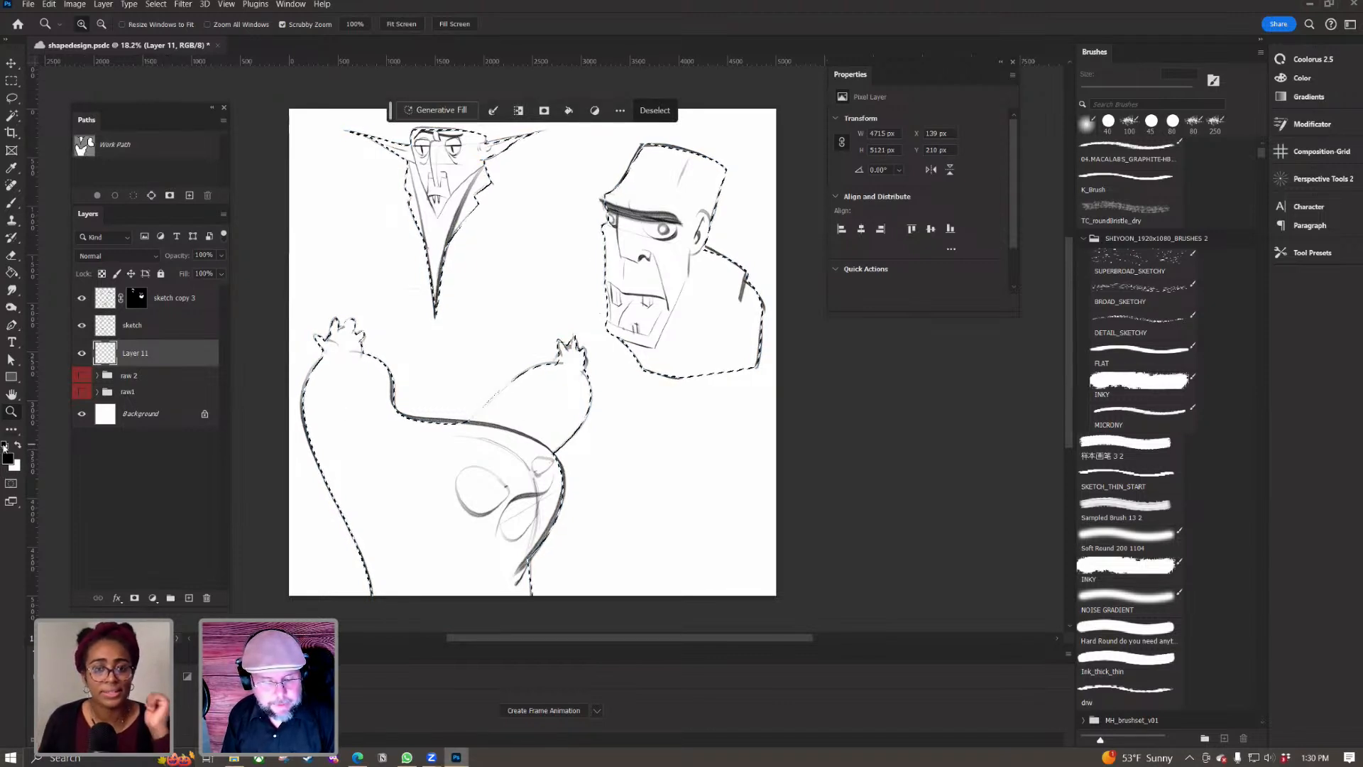
Step: Set the foreground colour to a light grey, fill the selected character silhouettes on Layer 11 with it, and deselect
{"action": "left_click", "coordinate": [8, 458]}
{"action": "left_click_drag", "start_coordinate": [1046, 596], "coordinate": [944, 563]}
{"action": "left_click", "coordinate": [1280, 509]}
{"action": "key", "text": "g"}
{"action": "left_click", "coordinate": [661, 282]}
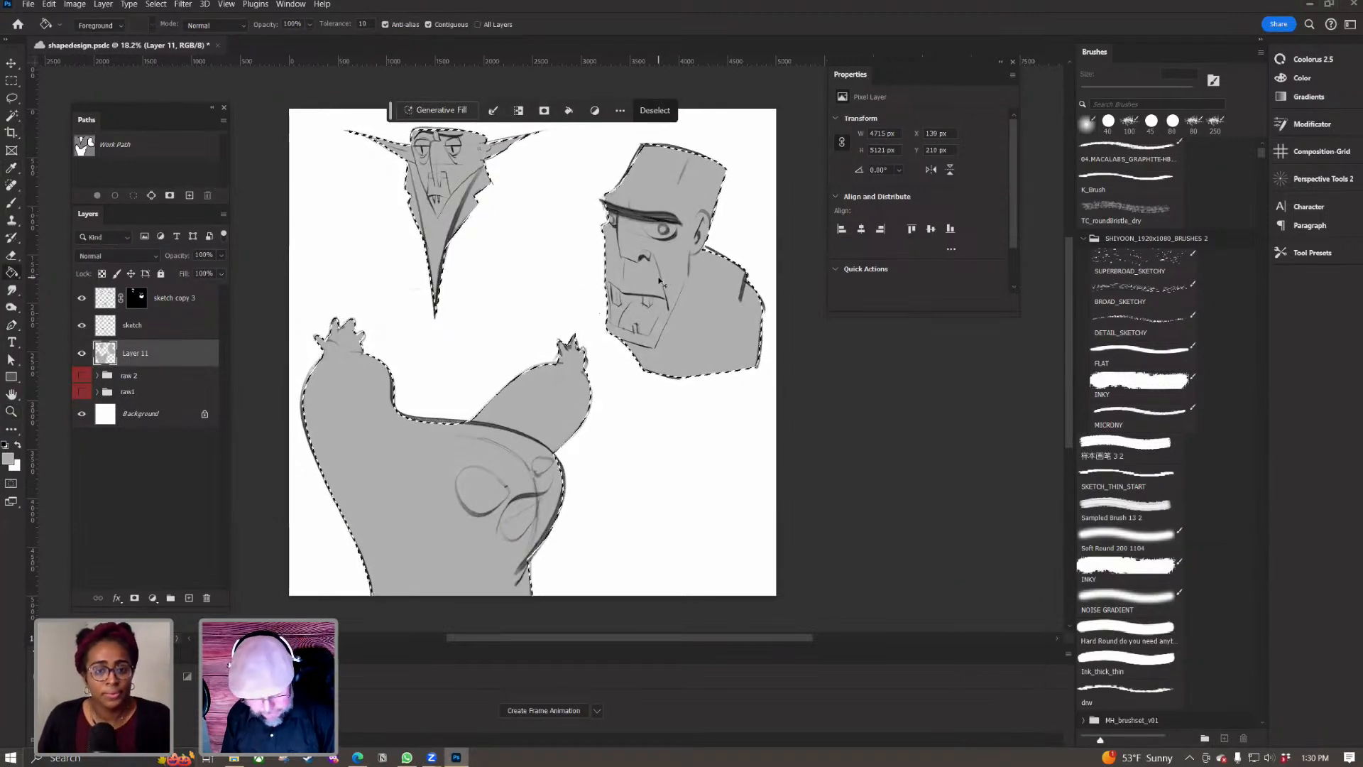
{"action": "key", "text": "ctrl+d"}
{"action": "key", "text": "z"}
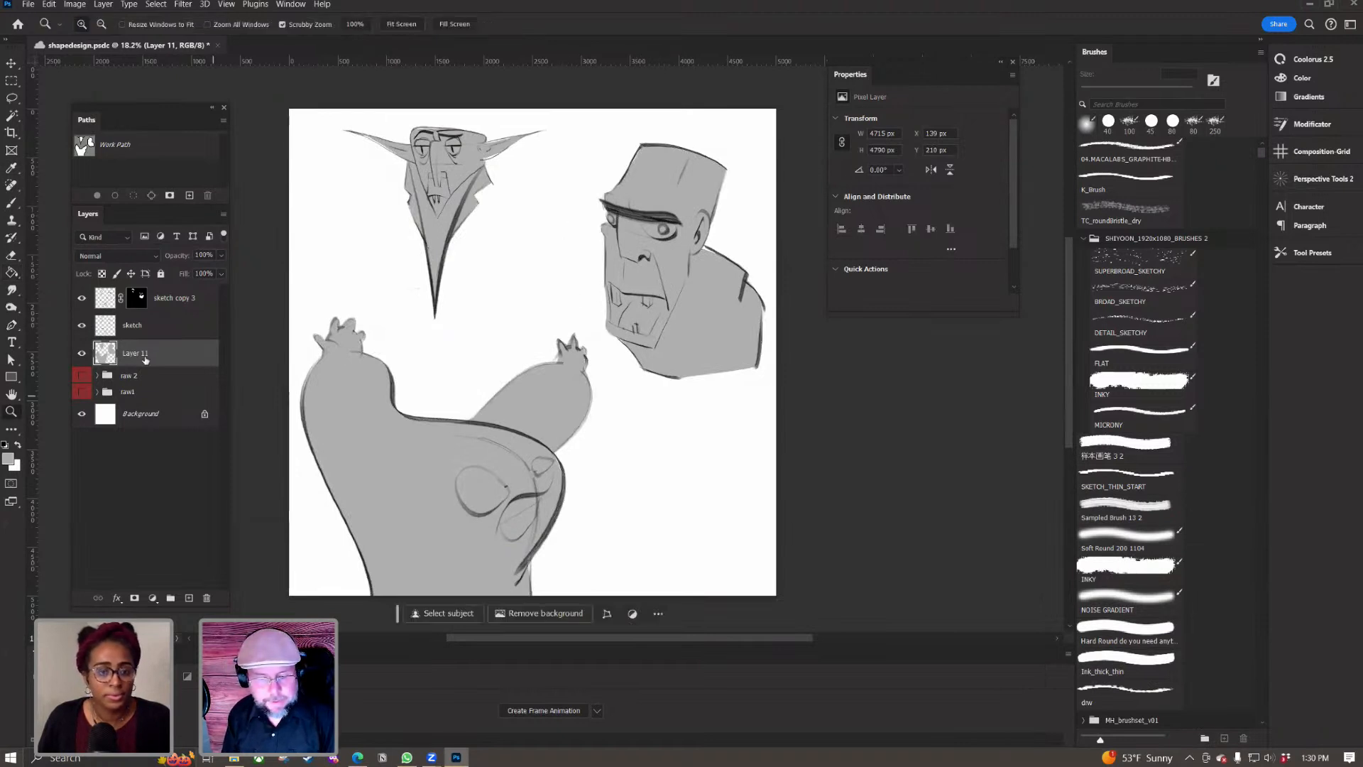
Step: Rename Layer 11 as "base"
{"action": "double_click", "coordinate": [134, 354]}
{"action": "type", "text": "base"}
{"action": "key", "text": "Return"}
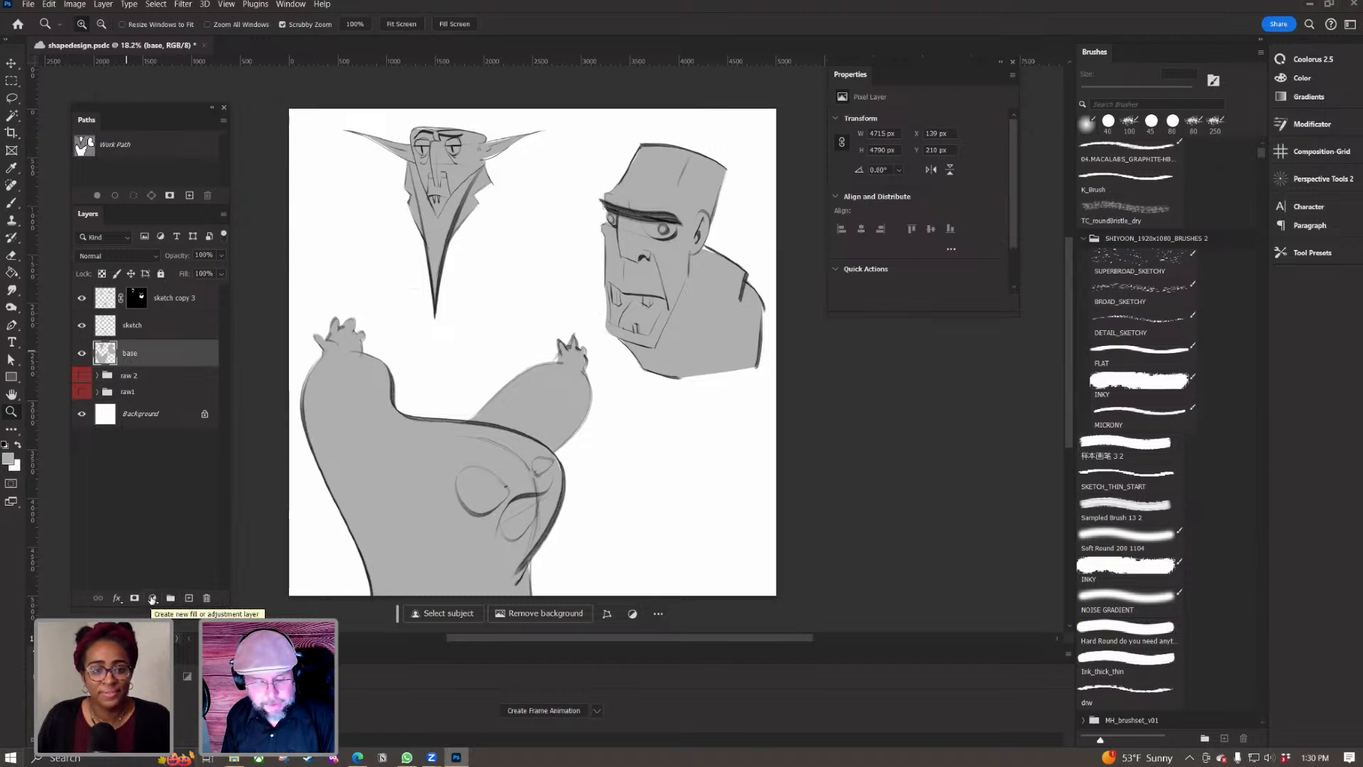
Step: Add a Levels adjustment clipped to the base layer and set its output white level to 107
{"action": "left_click", "coordinate": [152, 598]}
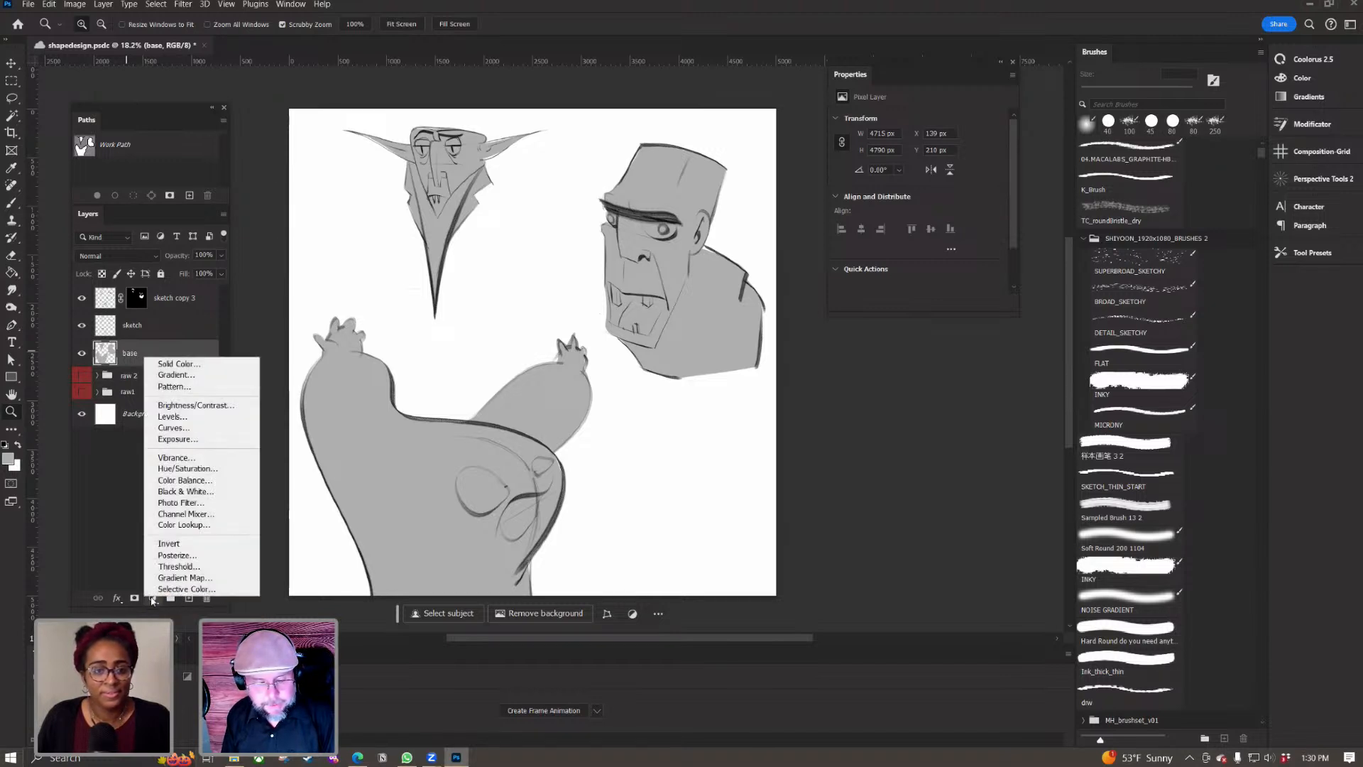
{"action": "left_click", "coordinate": [160, 418]}
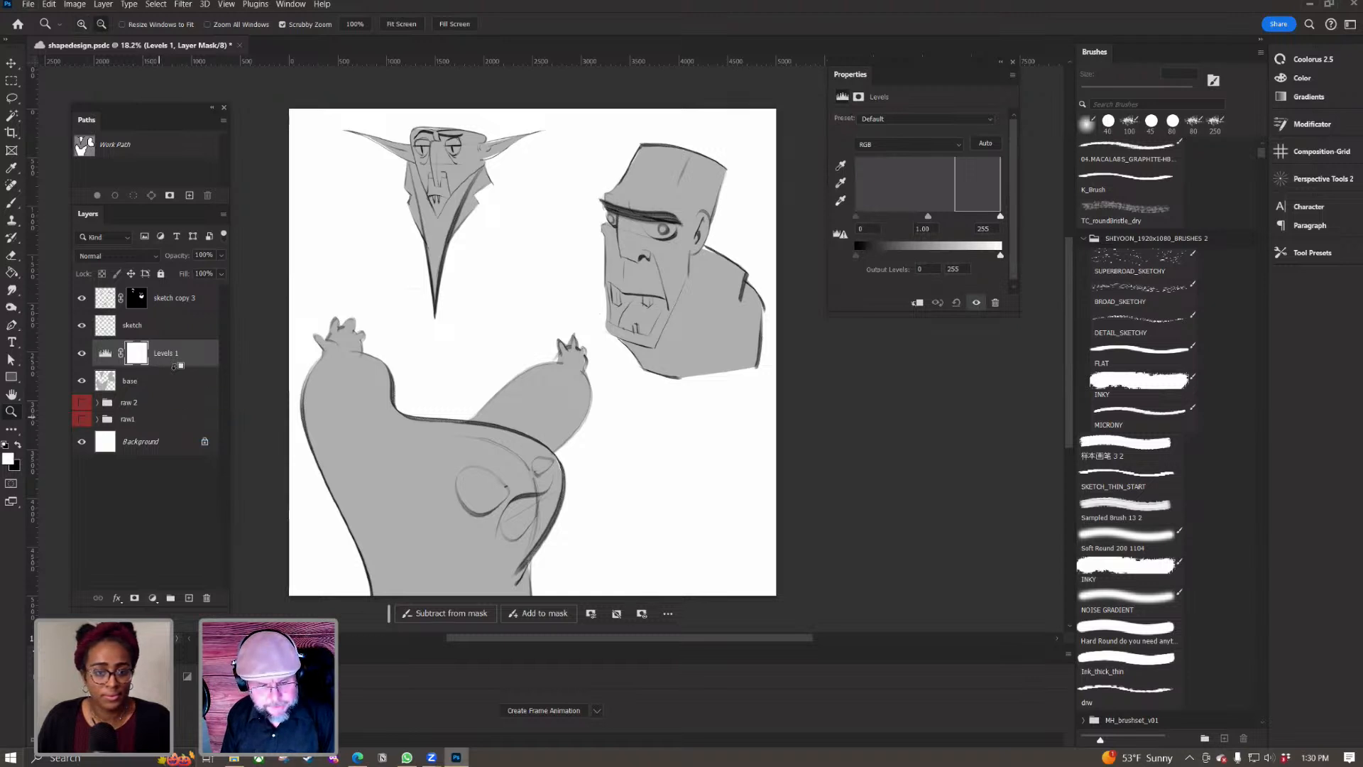
{"action": "left_click", "coordinate": [176, 364], "text": "alt"}
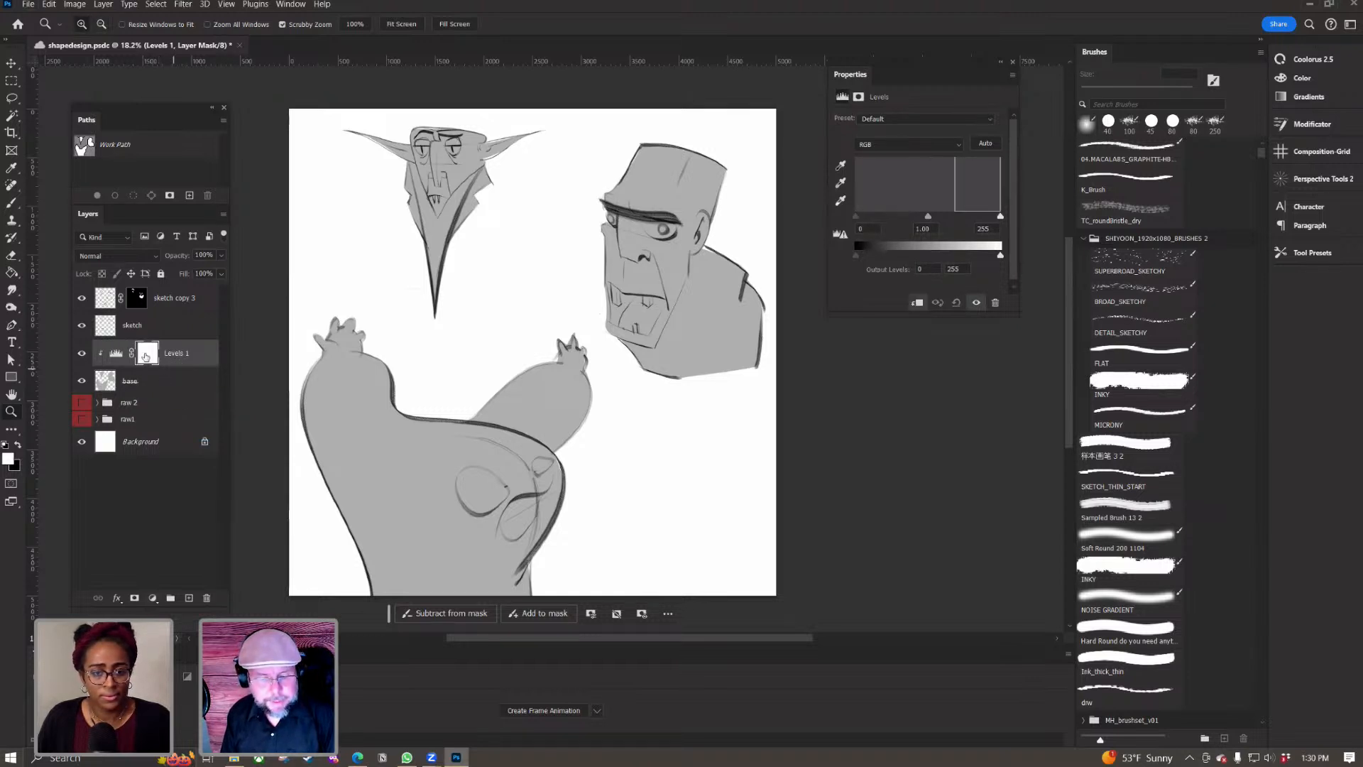
{"action": "left_click", "coordinate": [118, 355]}
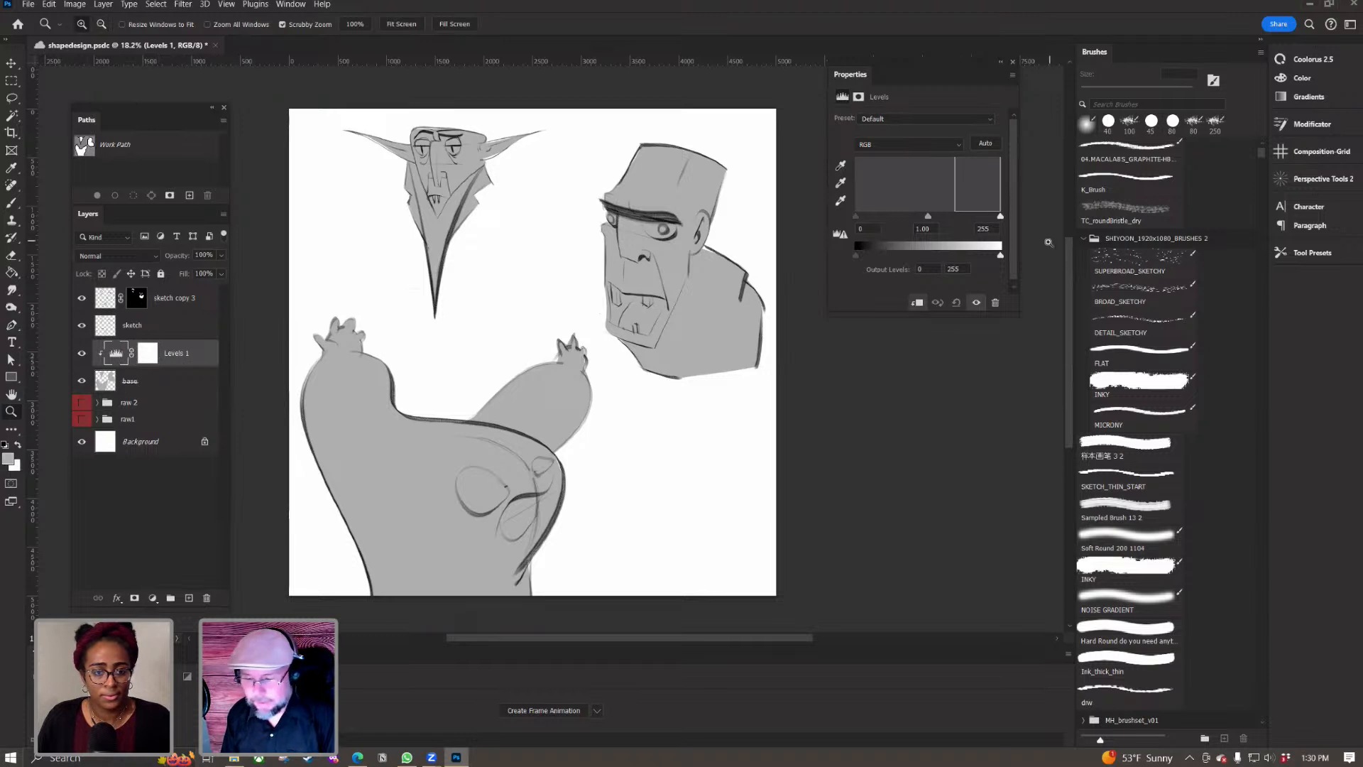
{"action": "left_click_drag", "start_coordinate": [998, 255], "coordinate": [917, 255]}
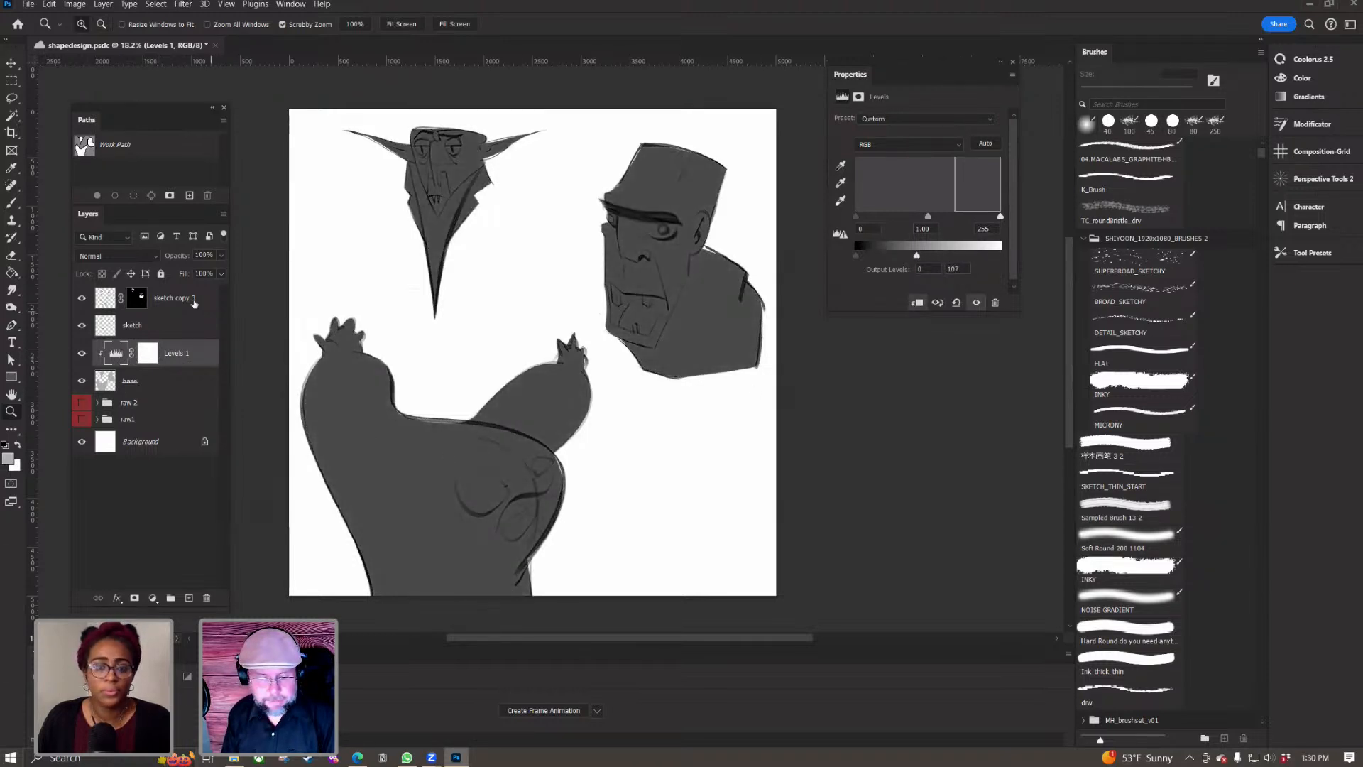
Step: Fill the Levels 1 layer mask with black using the Paint Bucket
{"action": "left_click", "coordinate": [152, 358]}
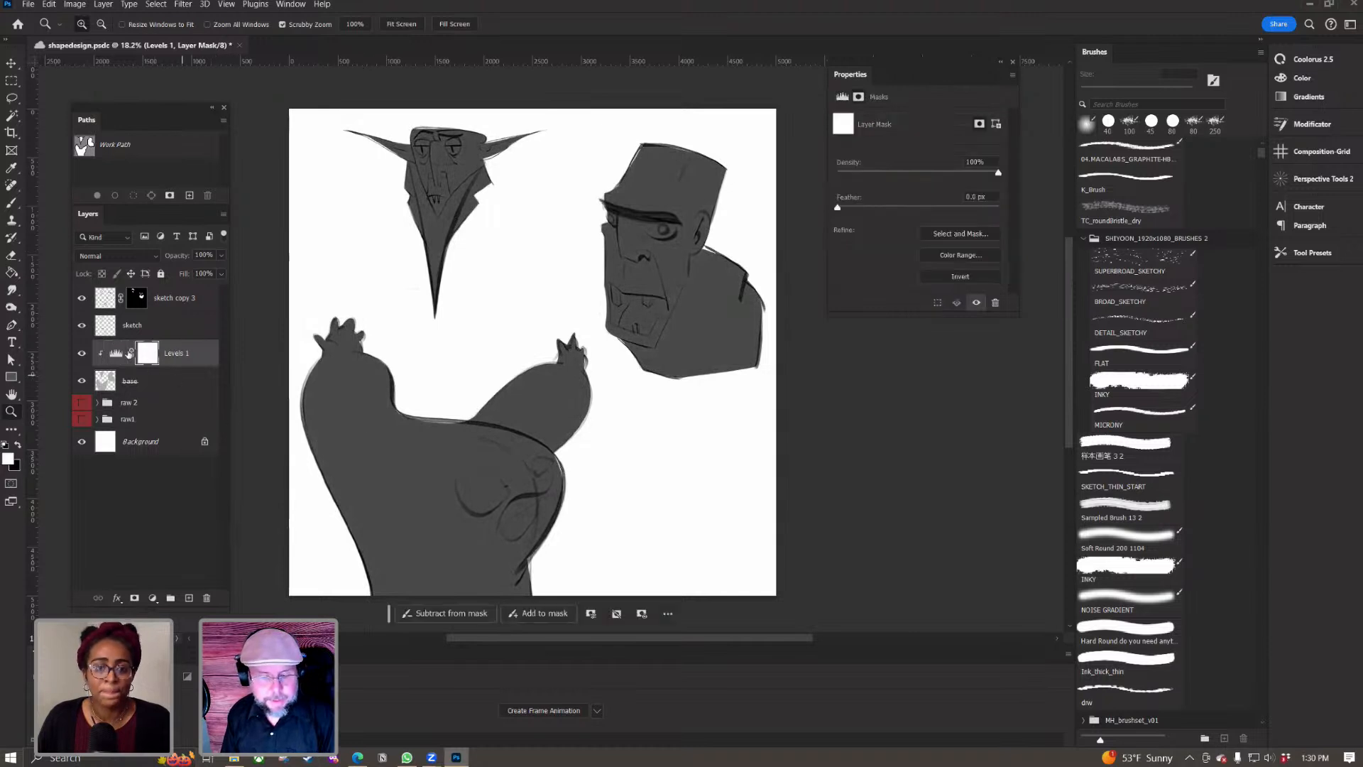
{"action": "key", "text": "x"}
{"action": "key", "text": "g"}
{"action": "left_click", "coordinate": [435, 476]}
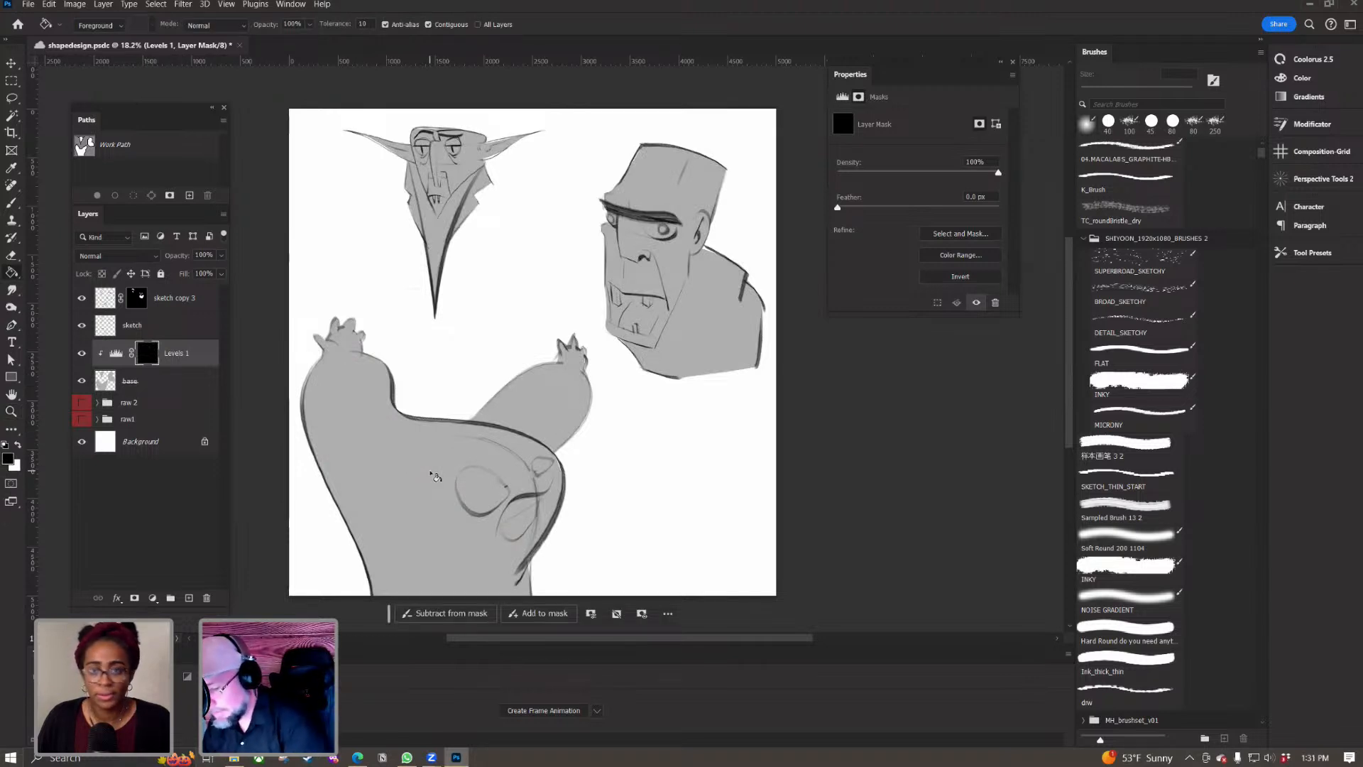
Step: Select the Ink_thick_thin brush with white as the foreground colour for painting on the Levels 1 mask
{"action": "left_click", "coordinate": [1093, 660]}
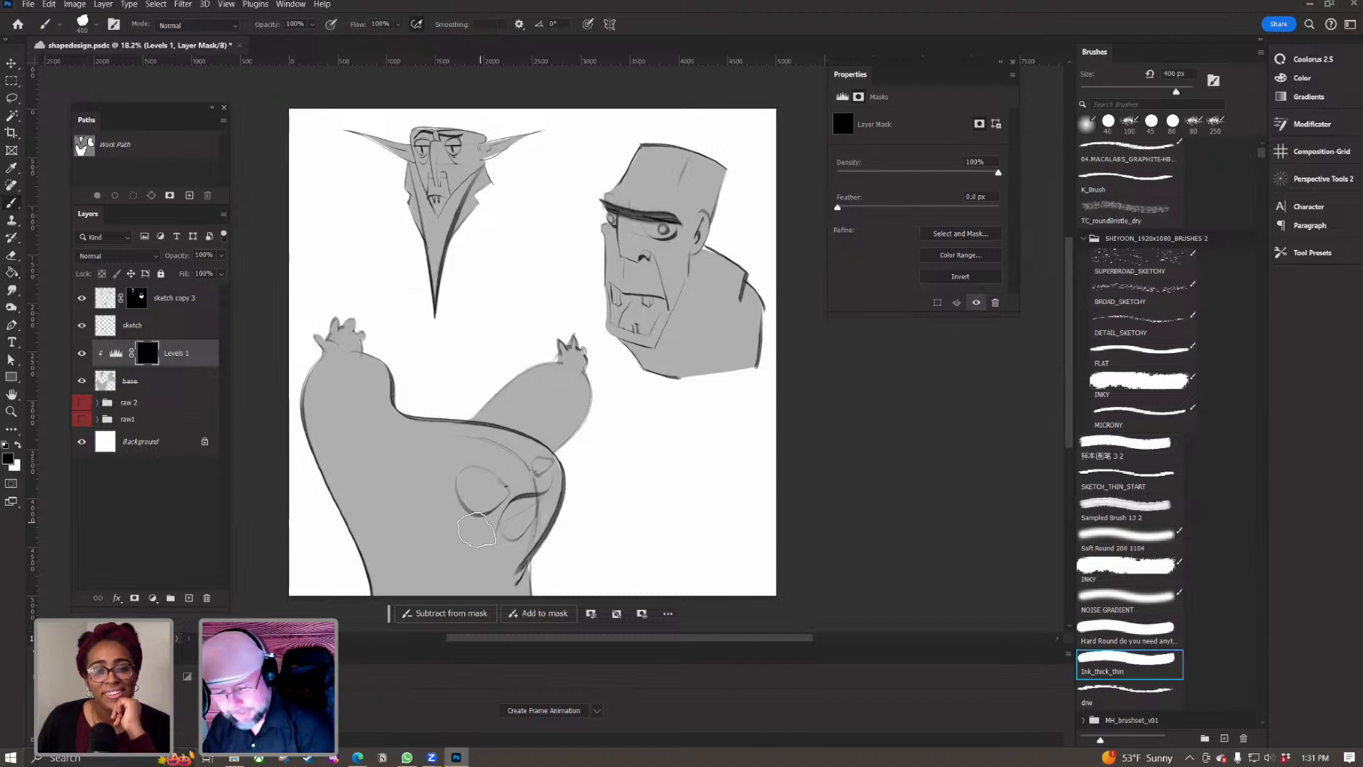
{"action": "left_click_drag", "start_coordinate": [441, 507], "coordinate": [477, 477]}
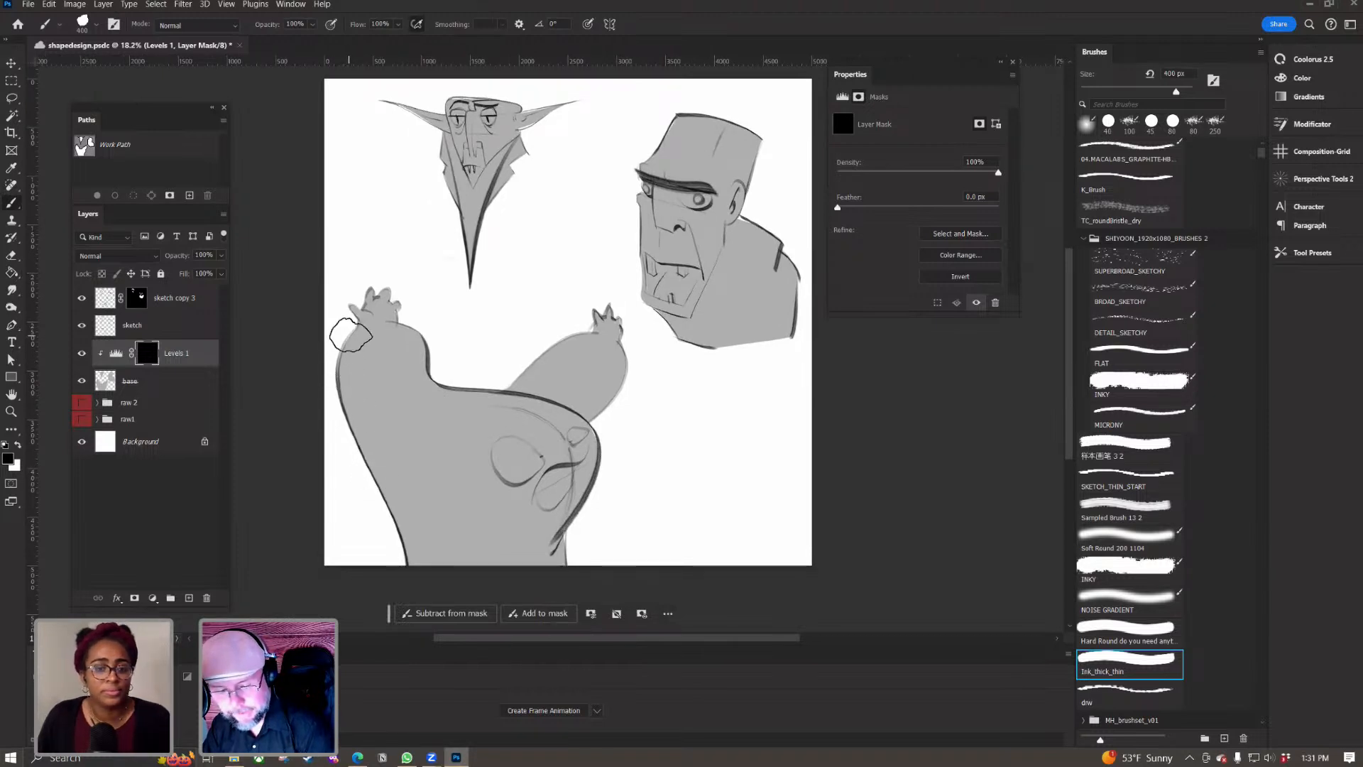
{"action": "key", "text": "x"}
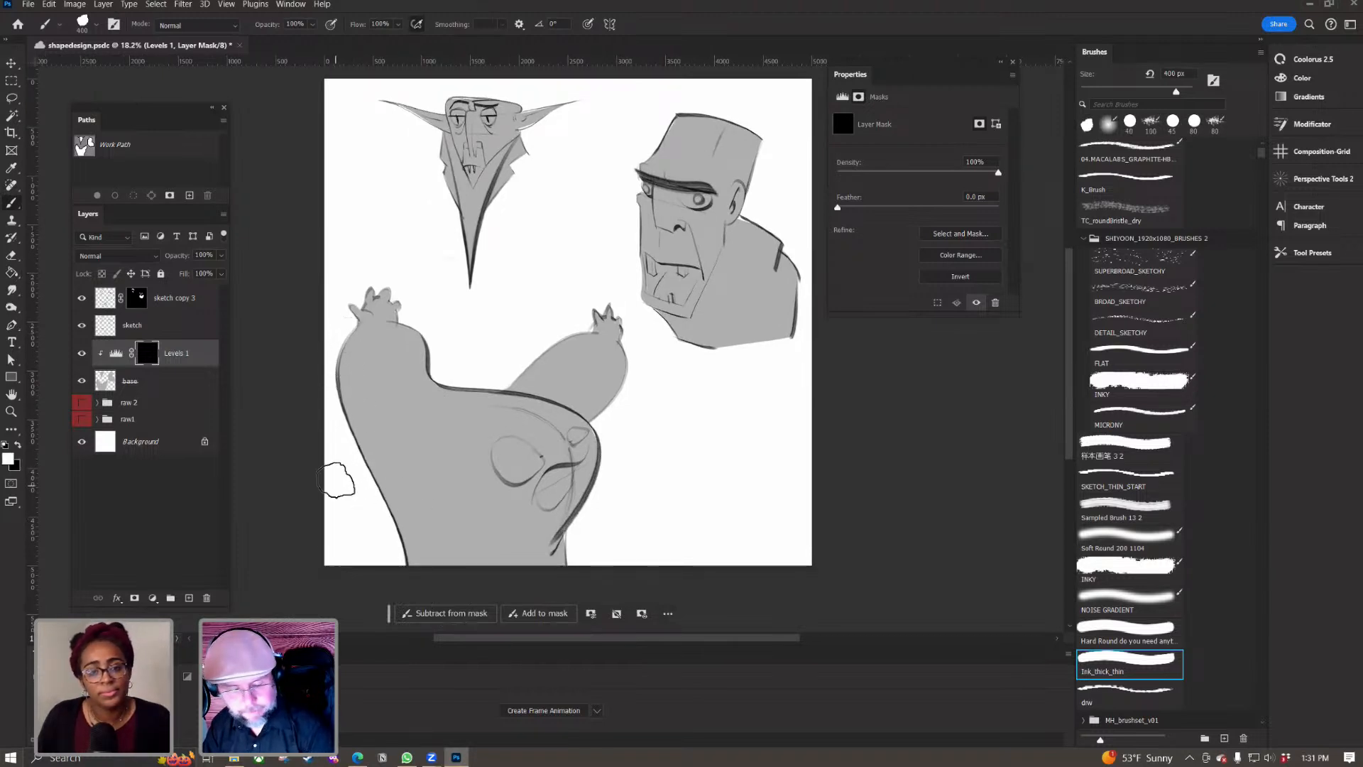
{"action": "mouse_move", "coordinate": [344, 330]}
{"action": "left_mouse_down"}
{"action": "mouse_move", "coordinate": [375, 469]}
{"action": "mouse_move", "coordinate": [436, 596]}
{"action": "left_mouse_up"}
{"action": "key", "text": "ctrl+z"}
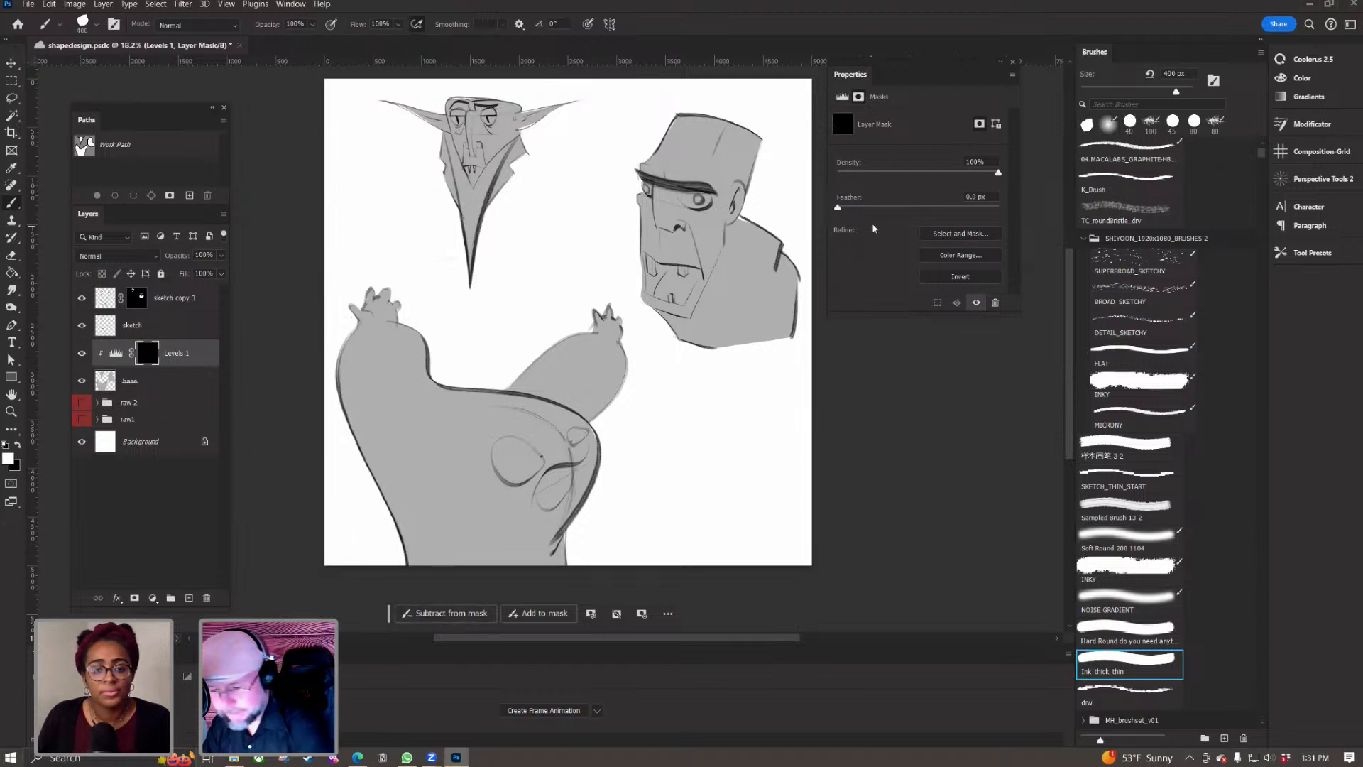
{"action": "left_click", "coordinate": [10, 460]}
{"action": "type", "text": "6f6f6f"}
{"action": "left_click", "coordinate": [1255, 511]}
{"action": "left_click_drag", "start_coordinate": [337, 355], "coordinate": [435, 592]}
{"action": "key", "text": "ctrl+z"}
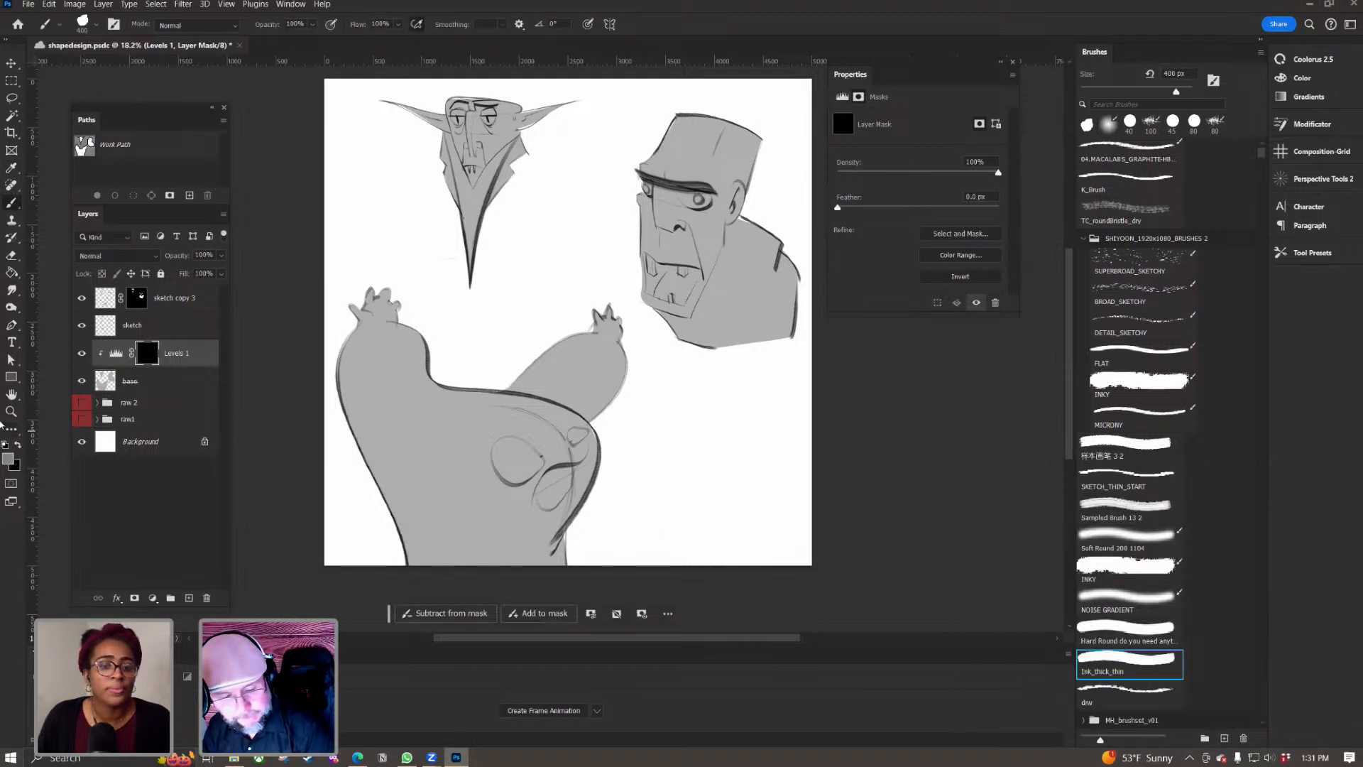
Step: Set the mask paint to dark grey #3c3c3c, reduce the brush to 150 px, and try strokes along the large body's left edge, undoing them
{"action": "left_click", "coordinate": [7, 460]}
{"action": "type", "text": "3c3c3c"}
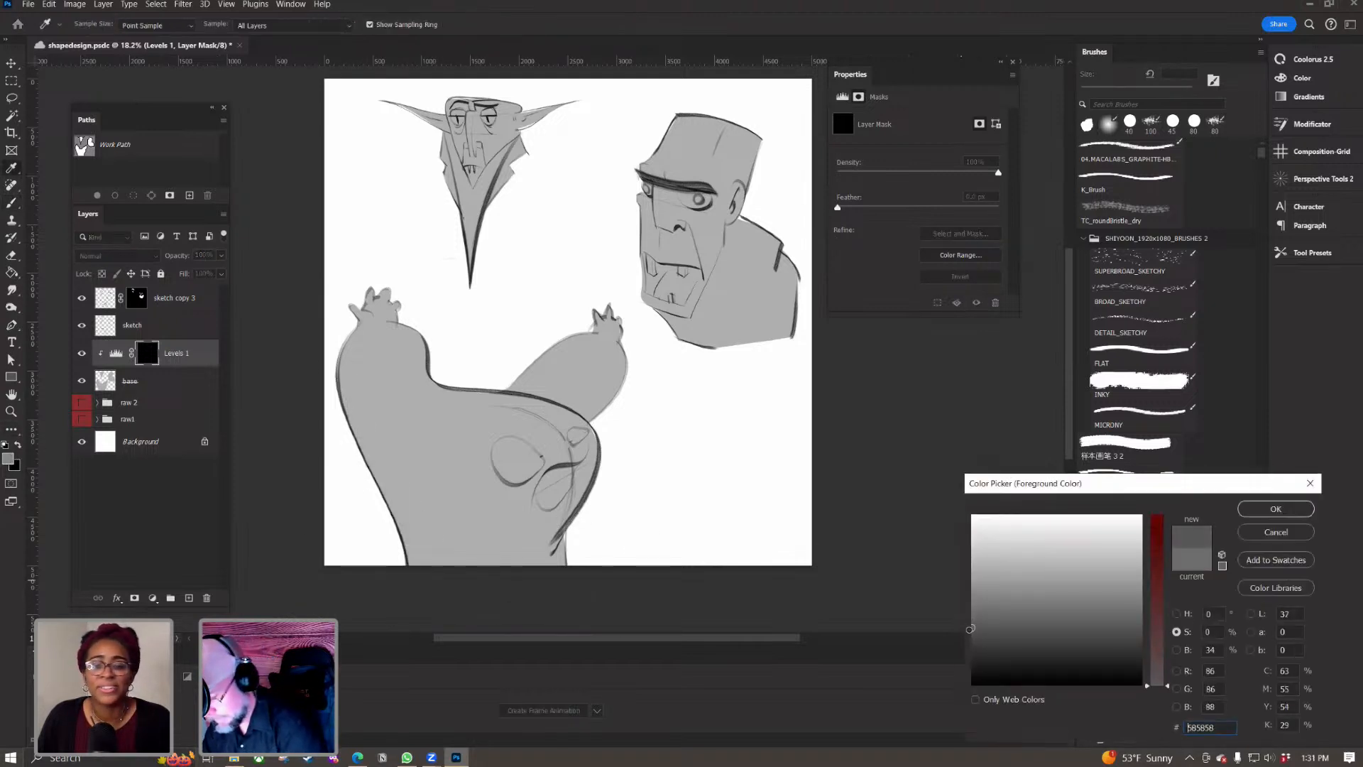
{"action": "left_click", "coordinate": [1258, 511]}
{"action": "left_click_drag", "start_coordinate": [339, 348], "coordinate": [426, 566]}
{"action": "key", "text": "ctrl+z"}
{"action": "key", "text": "bracketleft"}
{"action": "key", "text": "bracketleft"}
{"action": "key", "text": "bracketleft"}
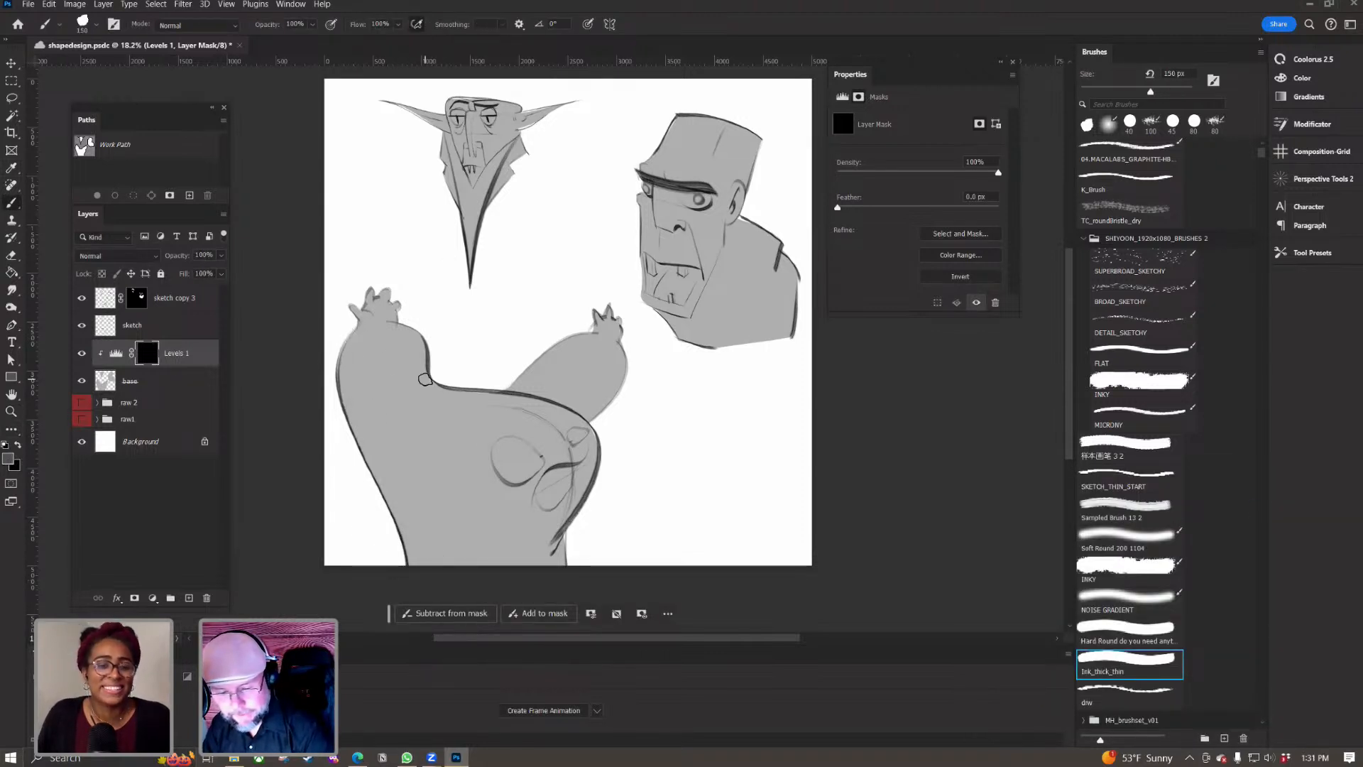
{"action": "mouse_move", "coordinate": [351, 327]}
{"action": "left_mouse_down"}
{"action": "mouse_move", "coordinate": [346, 390]}
{"action": "mouse_move", "coordinate": [426, 567]}
{"action": "left_mouse_up"}
{"action": "key", "text": "ctrl+z"}
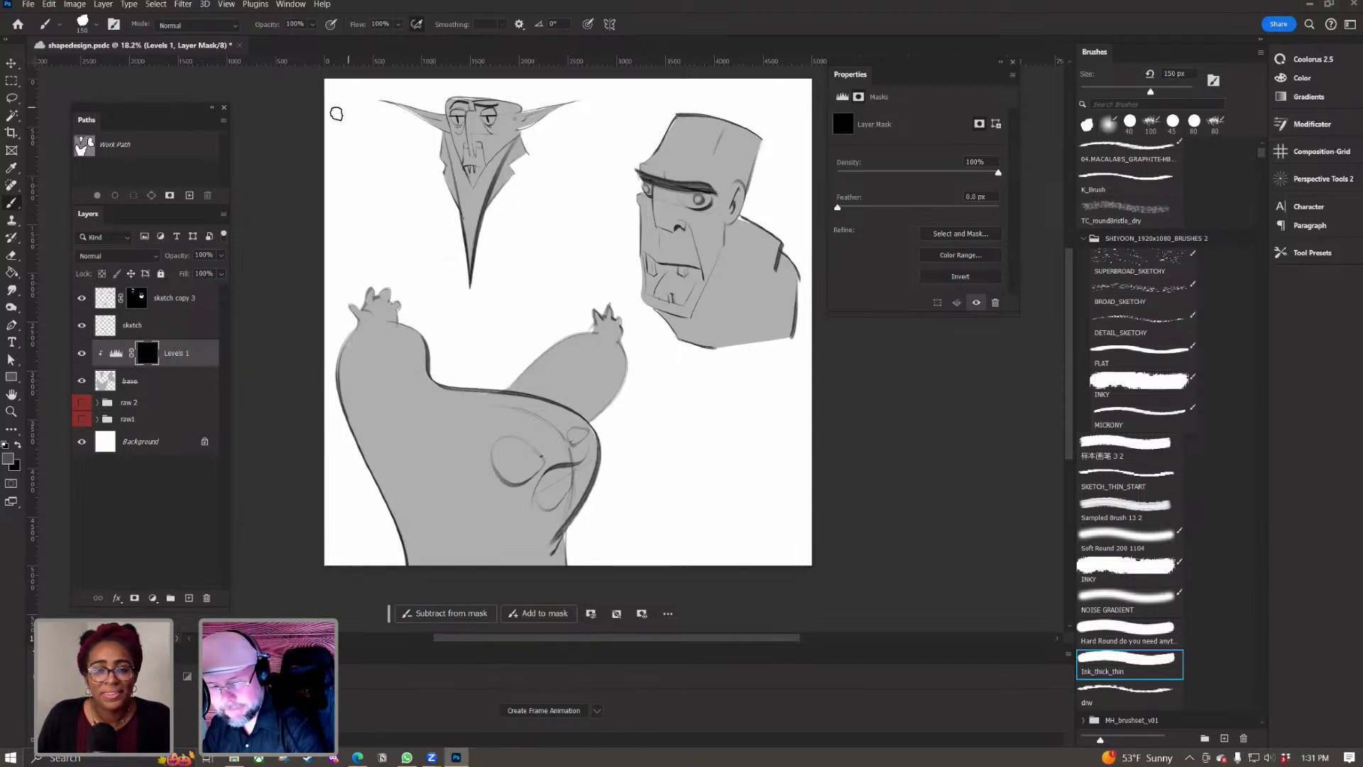
Step: Paint shading on the Levels 1 mask over the square-headed character's side planes, jaw and nose area, reducing the brush to 80 px for details
{"action": "mouse_move", "coordinate": [730, 132]}
{"action": "left_mouse_down"}
{"action": "mouse_move", "coordinate": [708, 181]}
{"action": "mouse_move", "coordinate": [731, 130]}
{"action": "mouse_move", "coordinate": [732, 149]}
{"action": "mouse_move", "coordinate": [755, 139]}
{"action": "mouse_move", "coordinate": [741, 168]}
{"action": "left_mouse_up"}
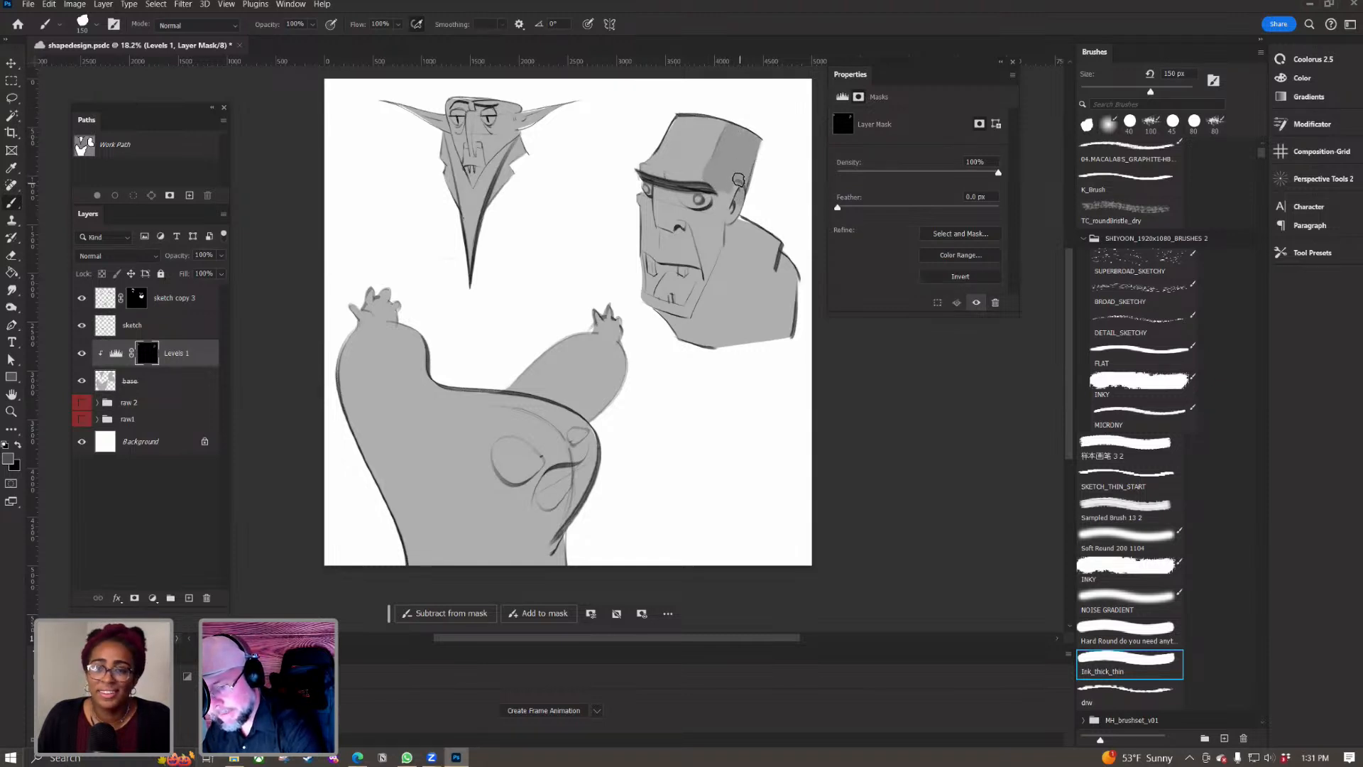
{"action": "mouse_move", "coordinate": [727, 198]}
{"action": "left_mouse_down"}
{"action": "mouse_move", "coordinate": [709, 261]}
{"action": "mouse_move", "coordinate": [711, 221]}
{"action": "left_mouse_up"}
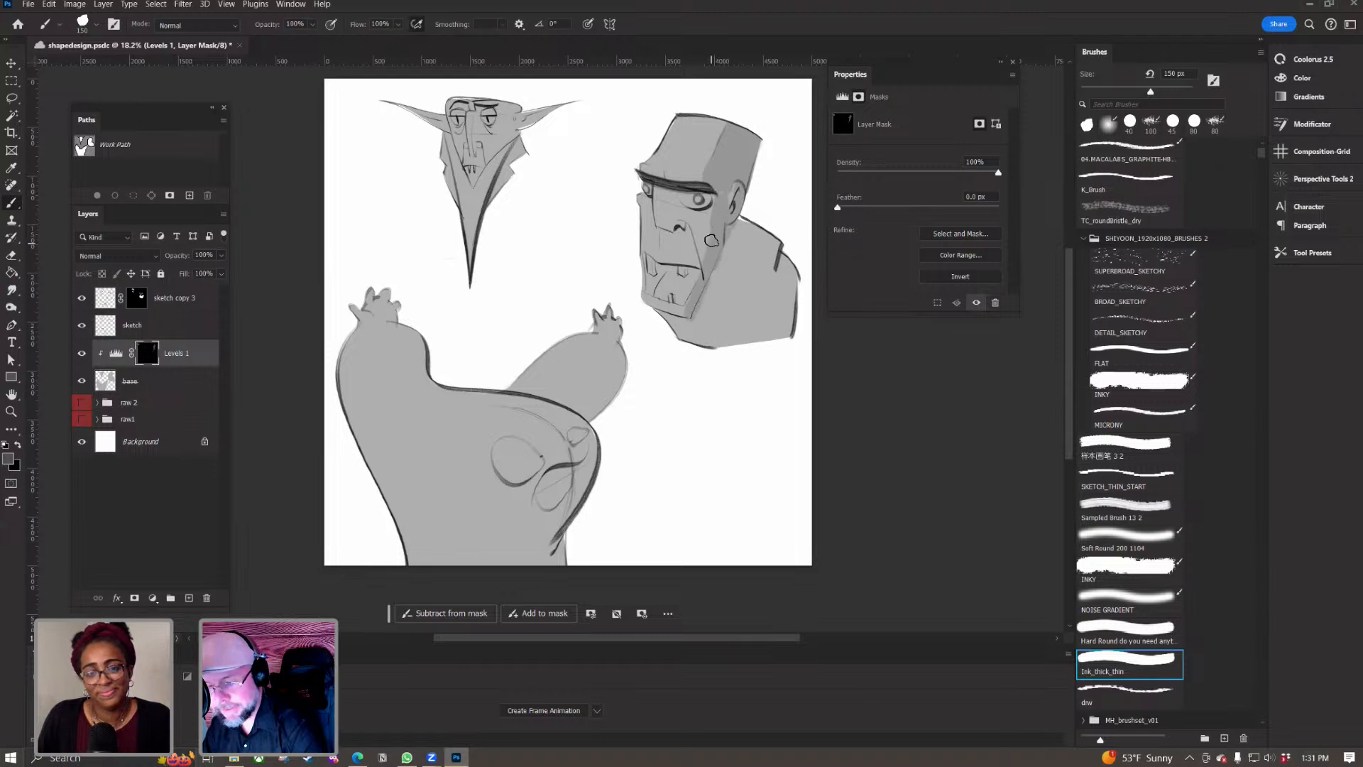
{"action": "key", "text": "bracketleft"}
{"action": "key", "text": "bracketleft"}
{"action": "key", "text": "bracketleft"}
{"action": "key", "text": "bracketleft"}
{"action": "left_click_drag", "start_coordinate": [667, 189], "coordinate": [668, 229]}
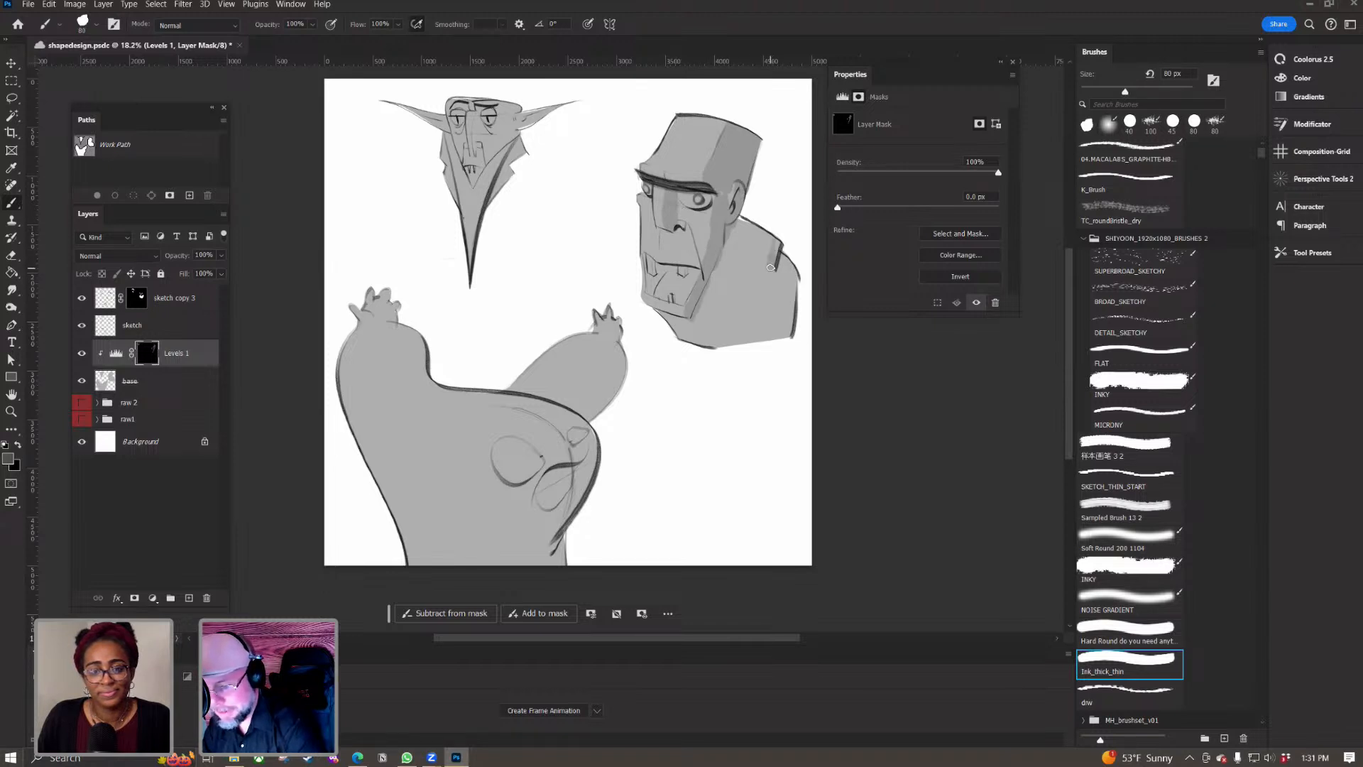
Step: Paint shading on the mask along the square-headed character's right shoulder and around its teeth and chin
{"action": "left_click_drag", "start_coordinate": [781, 273], "coordinate": [792, 294]}
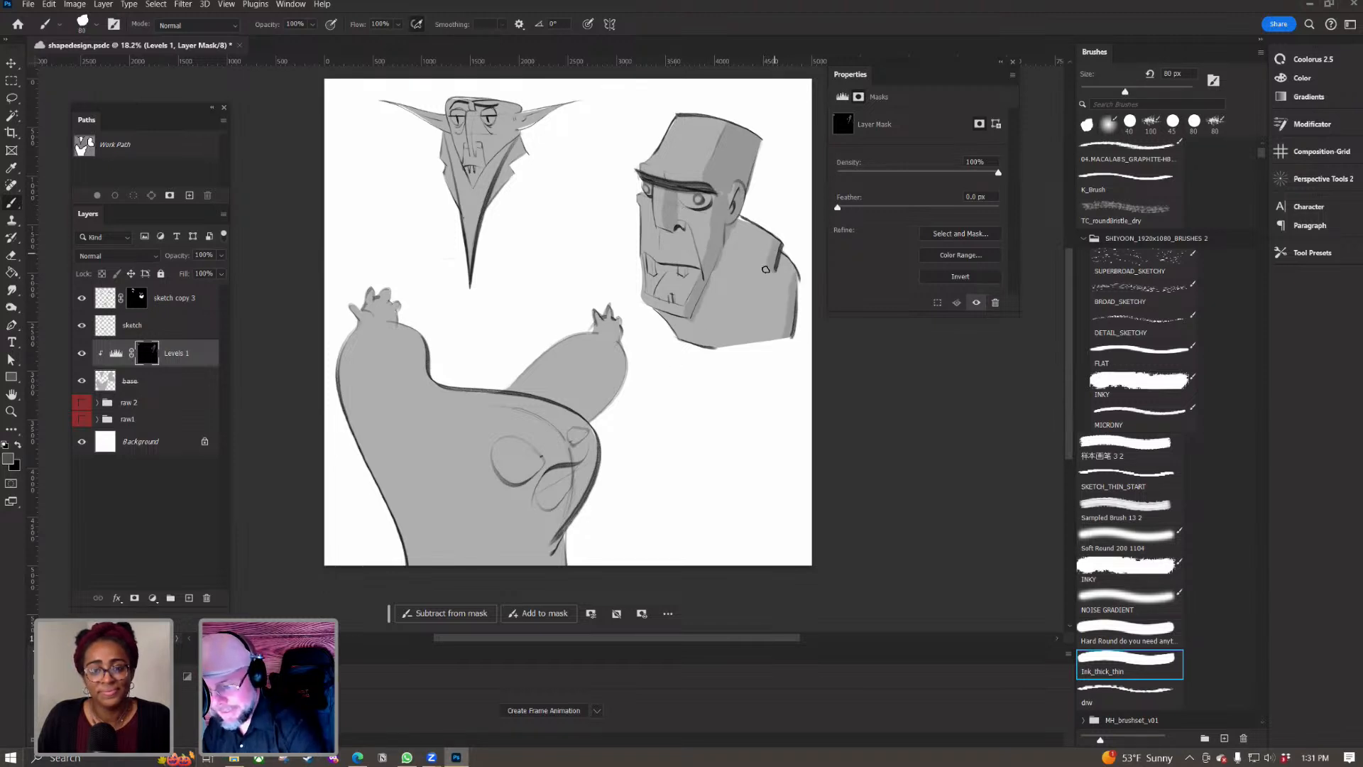
{"action": "left_click_drag", "start_coordinate": [765, 232], "coordinate": [789, 328]}
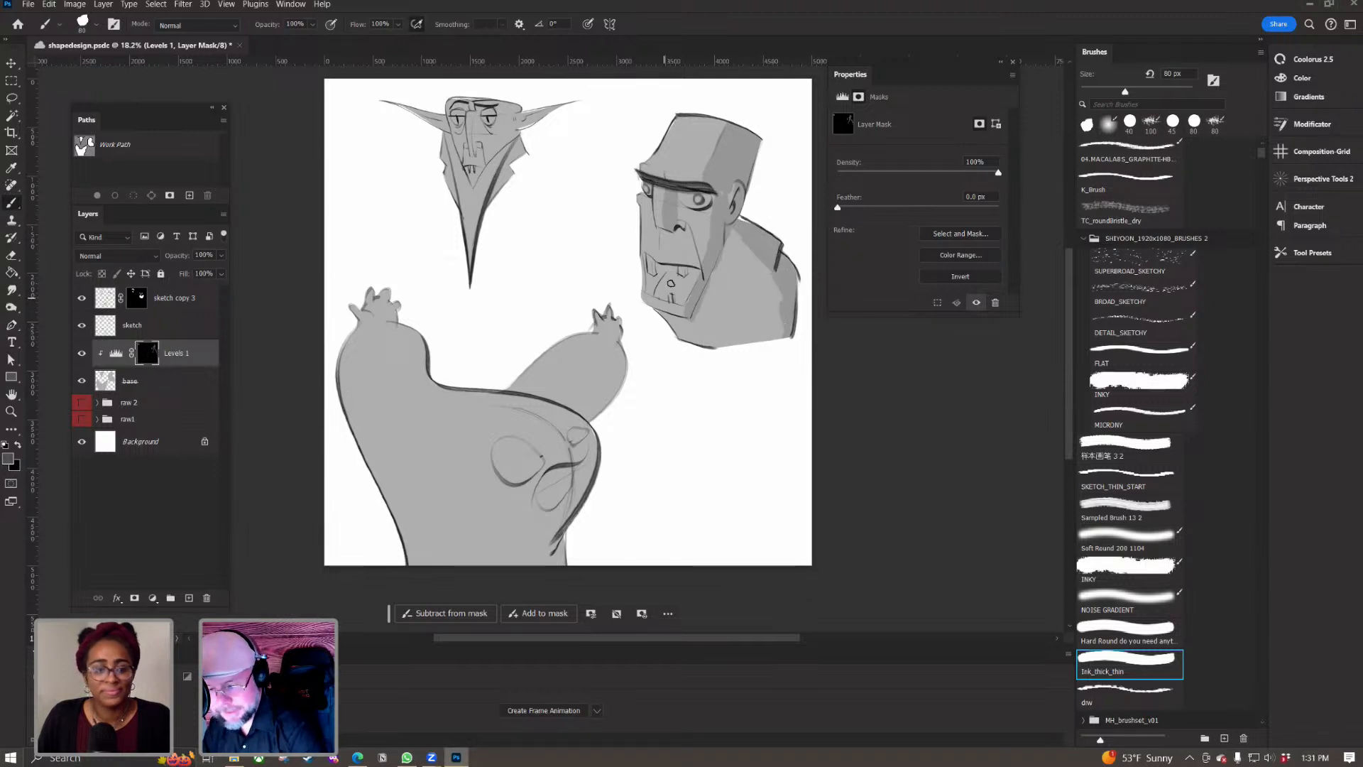
{"action": "left_click_drag", "start_coordinate": [679, 279], "coordinate": [696, 270]}
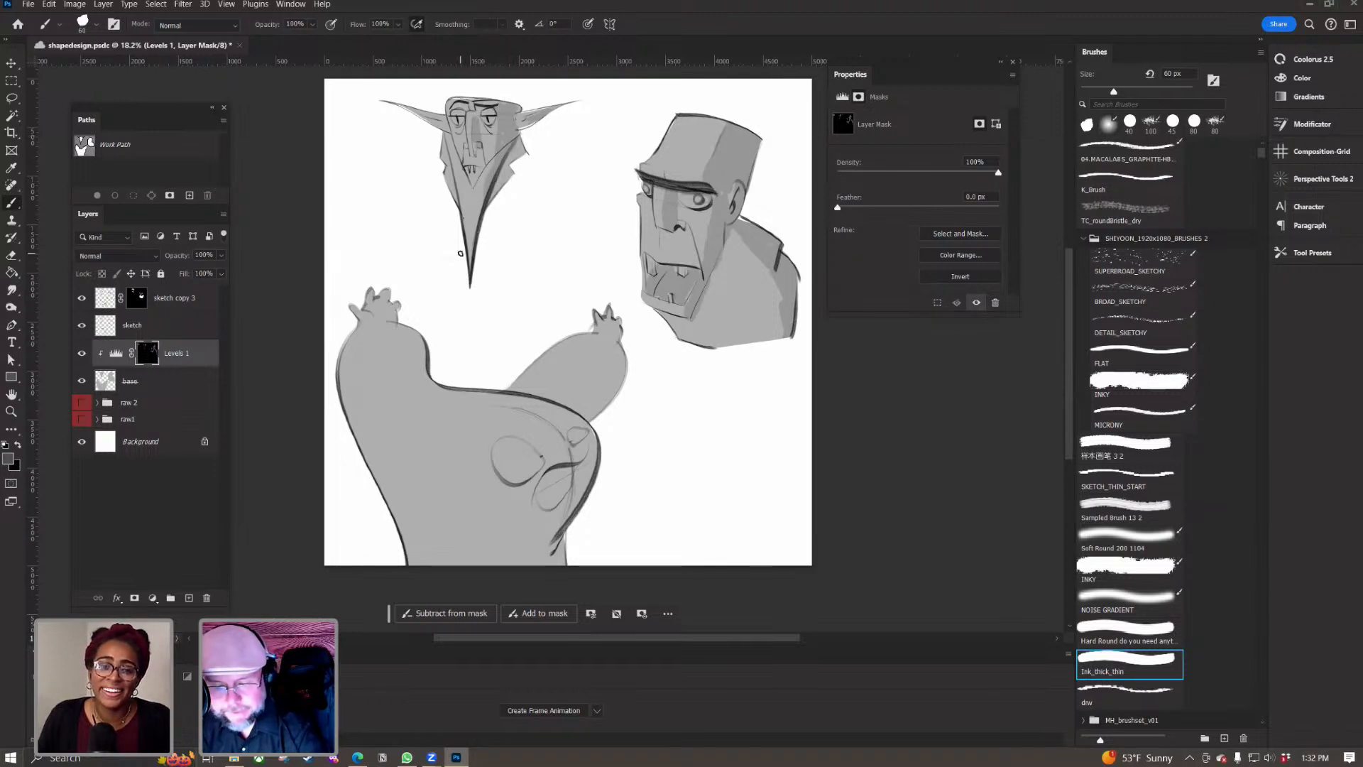
Step: Enlarge the brush to 125 px and shade the three rounded shapes on the large raised-arms character
{"action": "key", "text": "e"}
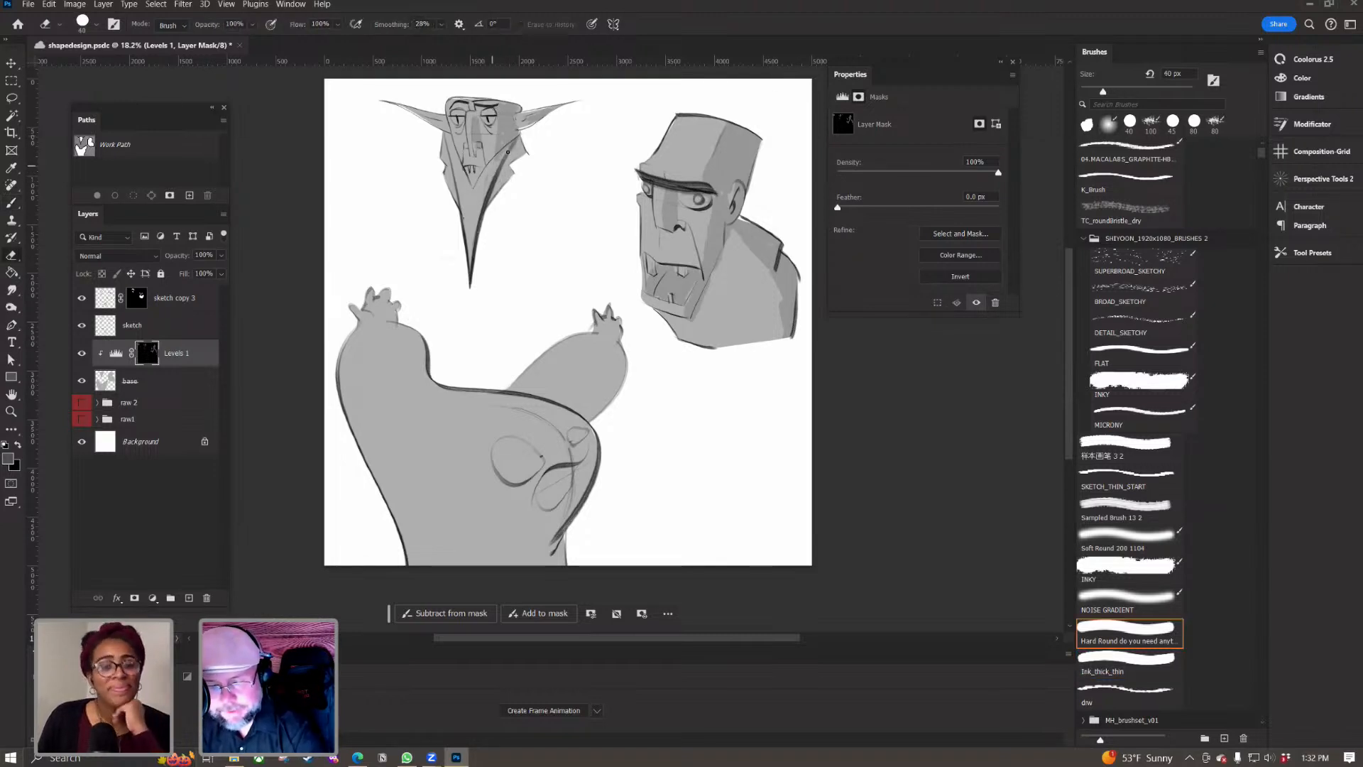
{"action": "key", "text": "b"}
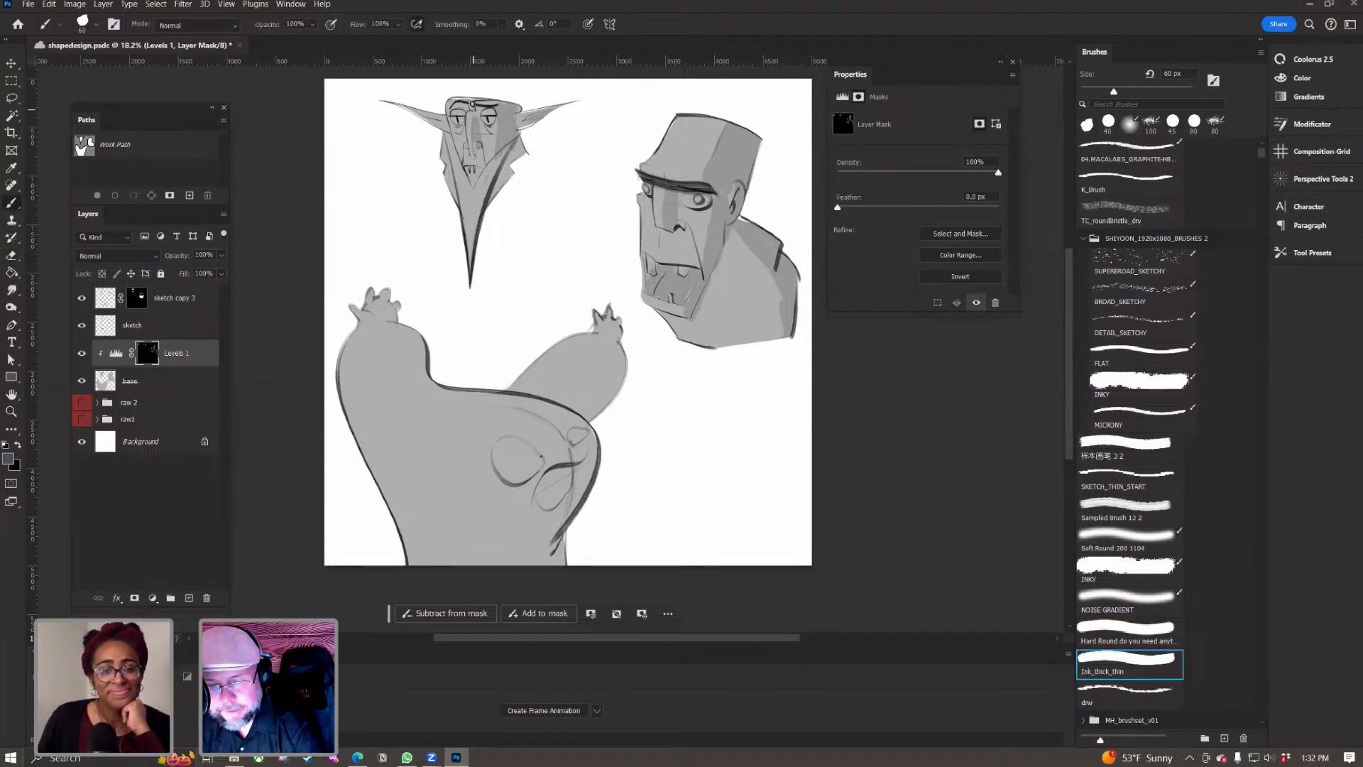
{"action": "key", "text": "bracketright"}
{"action": "key", "text": "bracketright"}
{"action": "key", "text": "bracketright"}
{"action": "key", "text": "bracketright"}
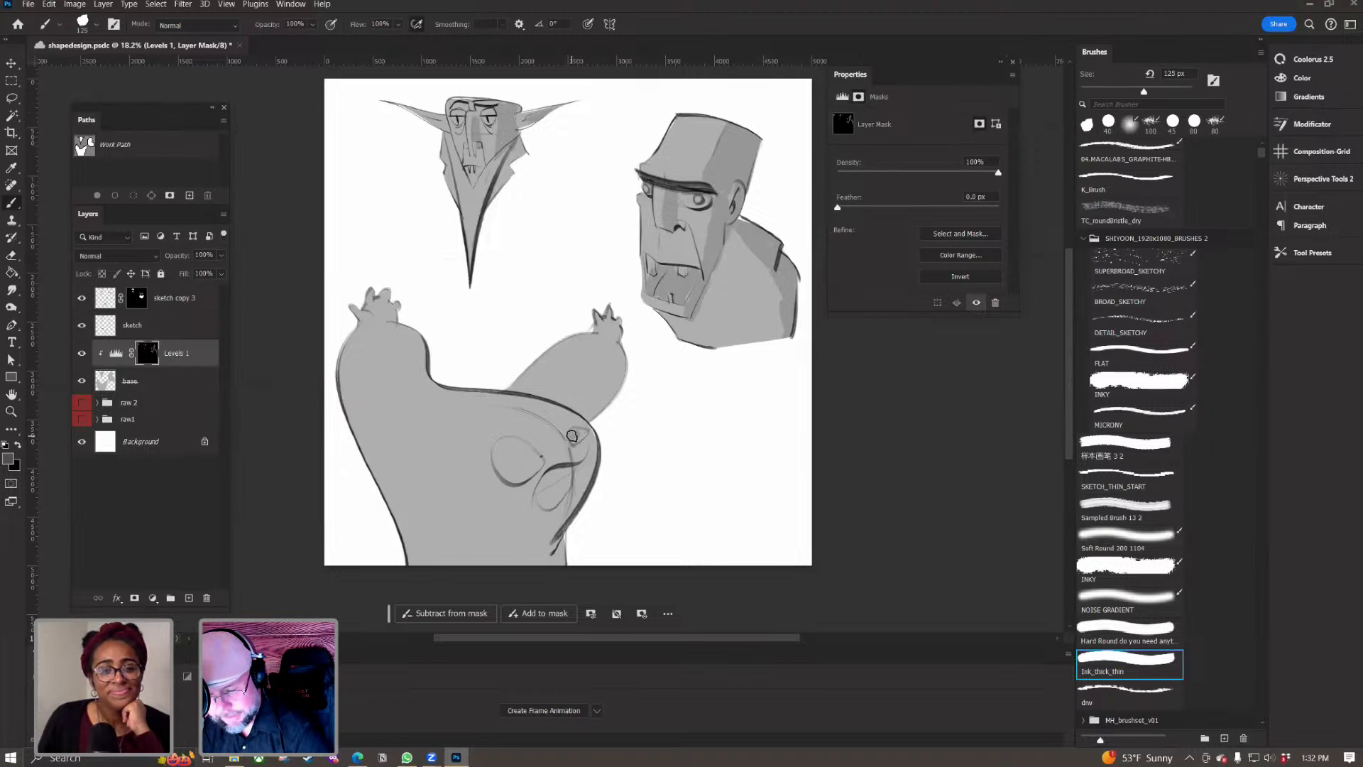
{"action": "mouse_move", "coordinate": [510, 463]}
{"action": "left_mouse_down"}
{"action": "mouse_move", "coordinate": [529, 461]}
{"action": "mouse_move", "coordinate": [505, 451]}
{"action": "mouse_move", "coordinate": [548, 490]}
{"action": "mouse_move", "coordinate": [570, 471]}
{"action": "left_mouse_up"}
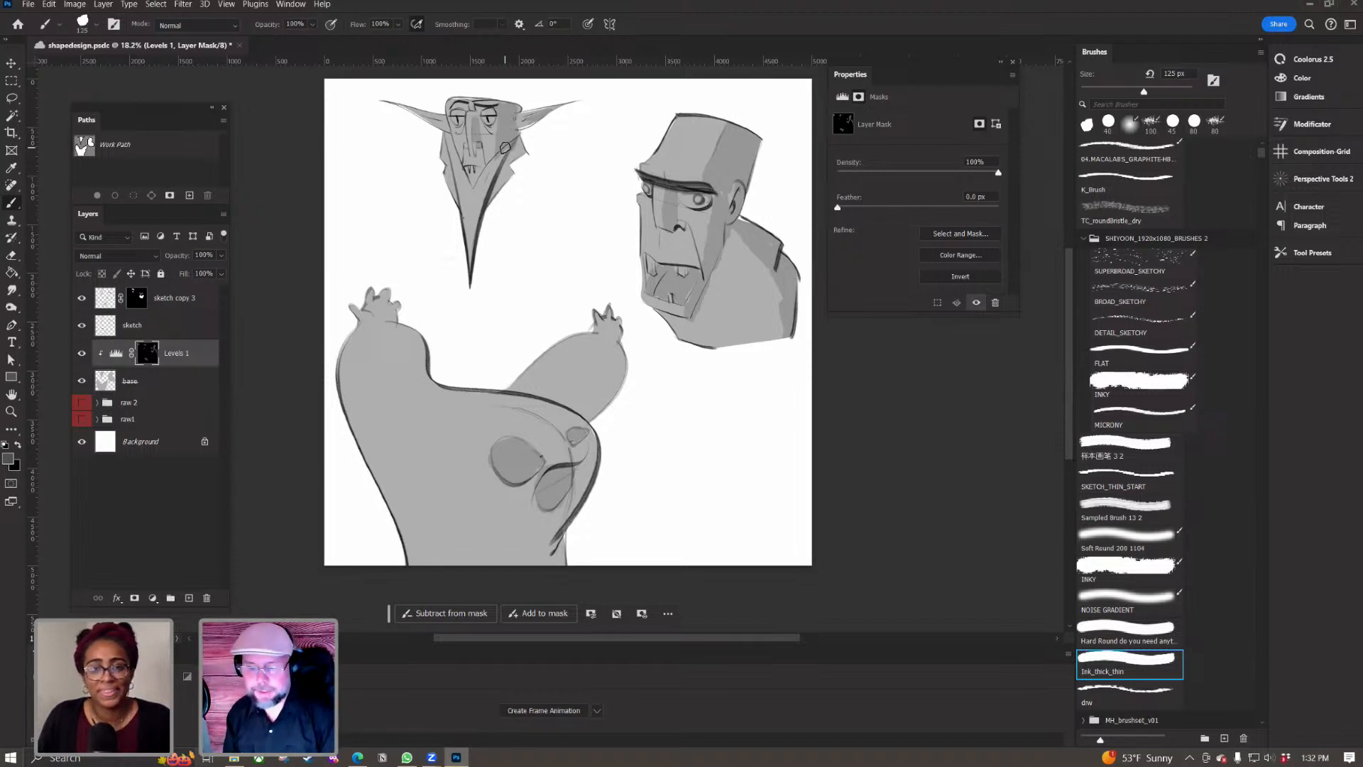
Step: Enlarge the Eraser to 80 px and set the Levels 1 output white level to 123
{"action": "key", "text": "e"}
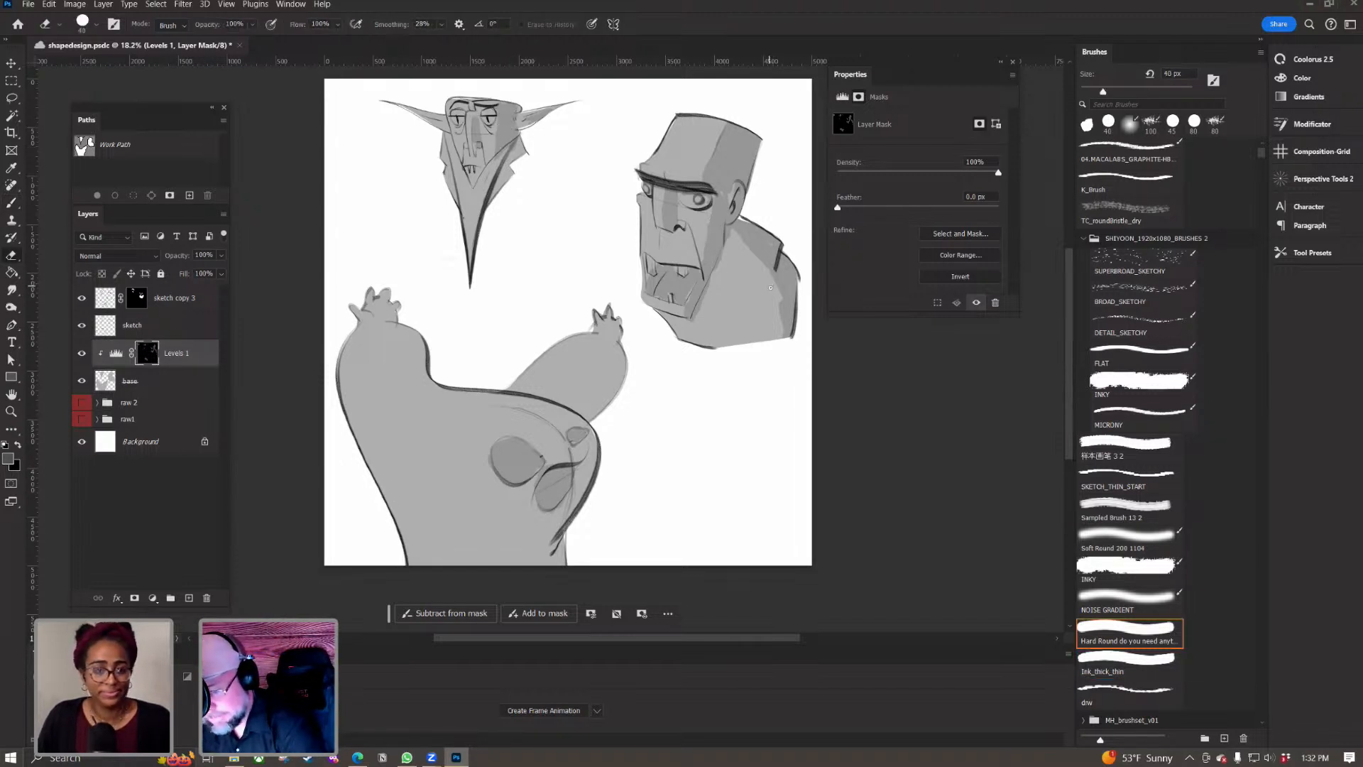
{"action": "key", "text": "bracketright"}
{"action": "key", "text": "bracketright"}
{"action": "key", "text": "bracketright"}
{"action": "key", "text": "bracketright"}
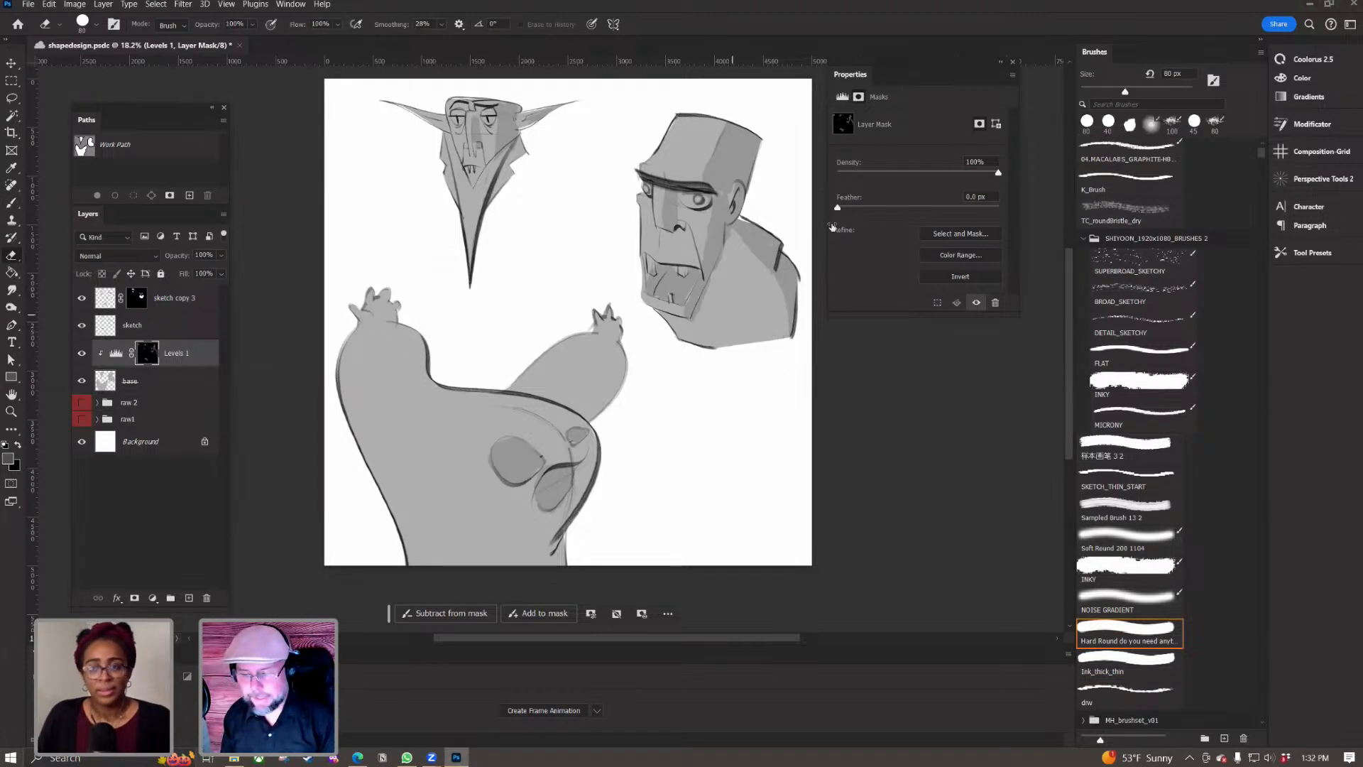
{"action": "left_click", "coordinate": [122, 355]}
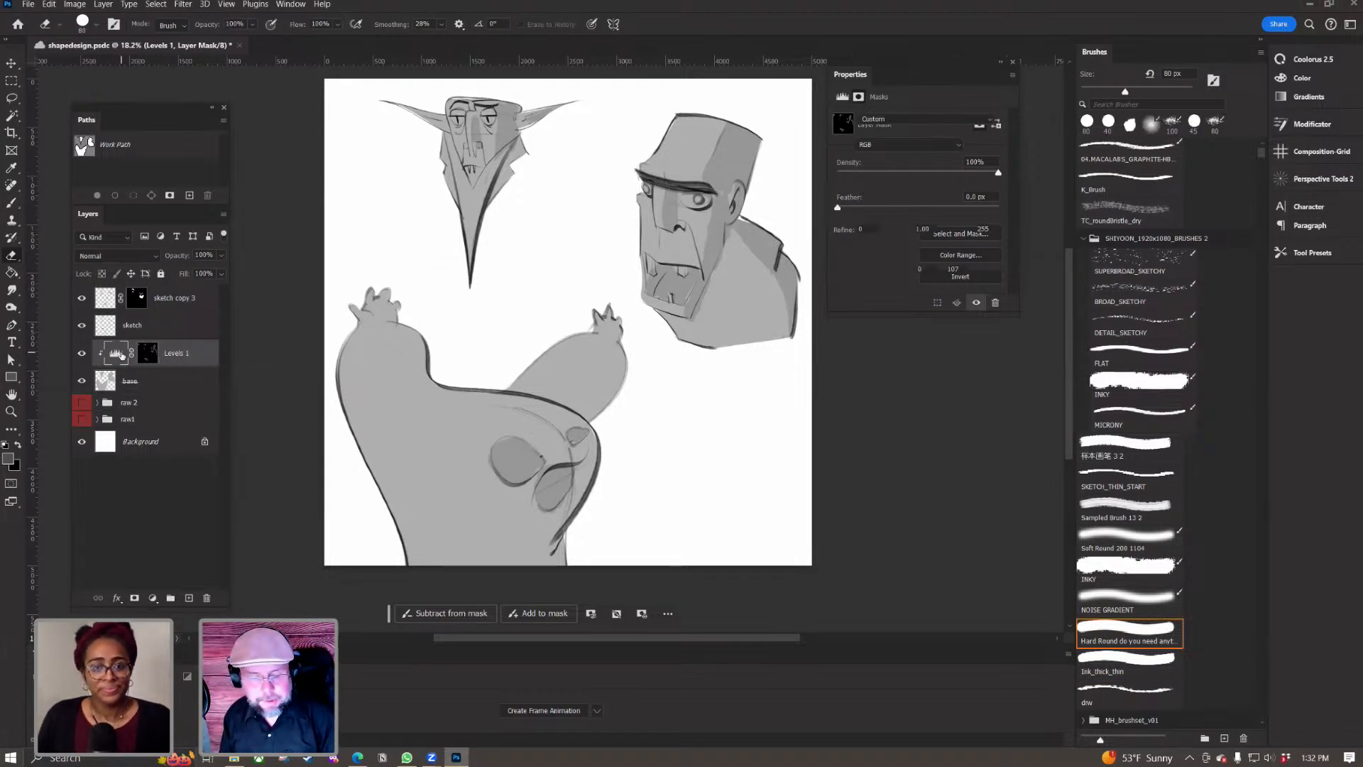
{"action": "mouse_move", "coordinate": [921, 258]}
{"action": "left_mouse_down"}
{"action": "mouse_move", "coordinate": [905, 259]}
{"action": "mouse_move", "coordinate": [981, 267]}
{"action": "mouse_move", "coordinate": [925, 253]}
{"action": "left_mouse_up"}
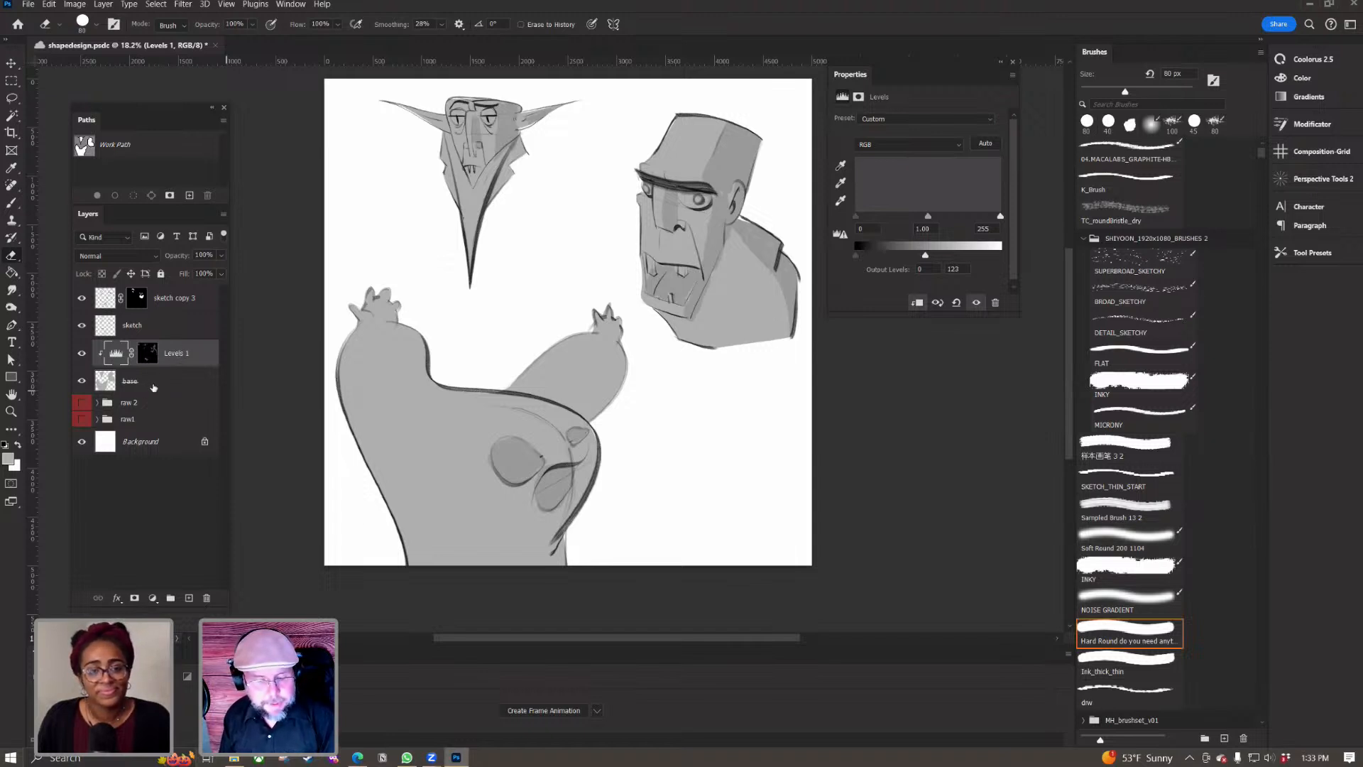
Step: Create a new clipped layer directly above the base layer and name it "color"
{"action": "left_click", "coordinate": [151, 384]}
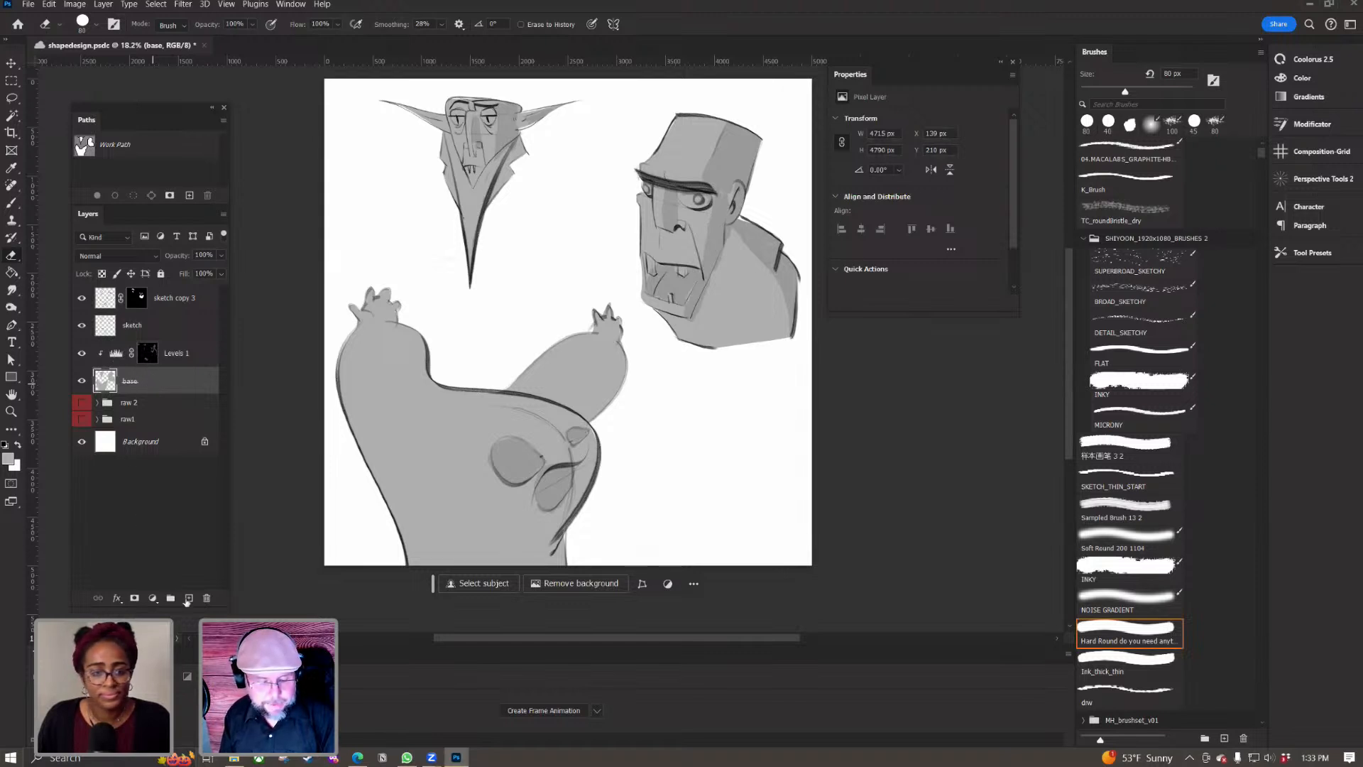
{"action": "left_click", "coordinate": [189, 598]}
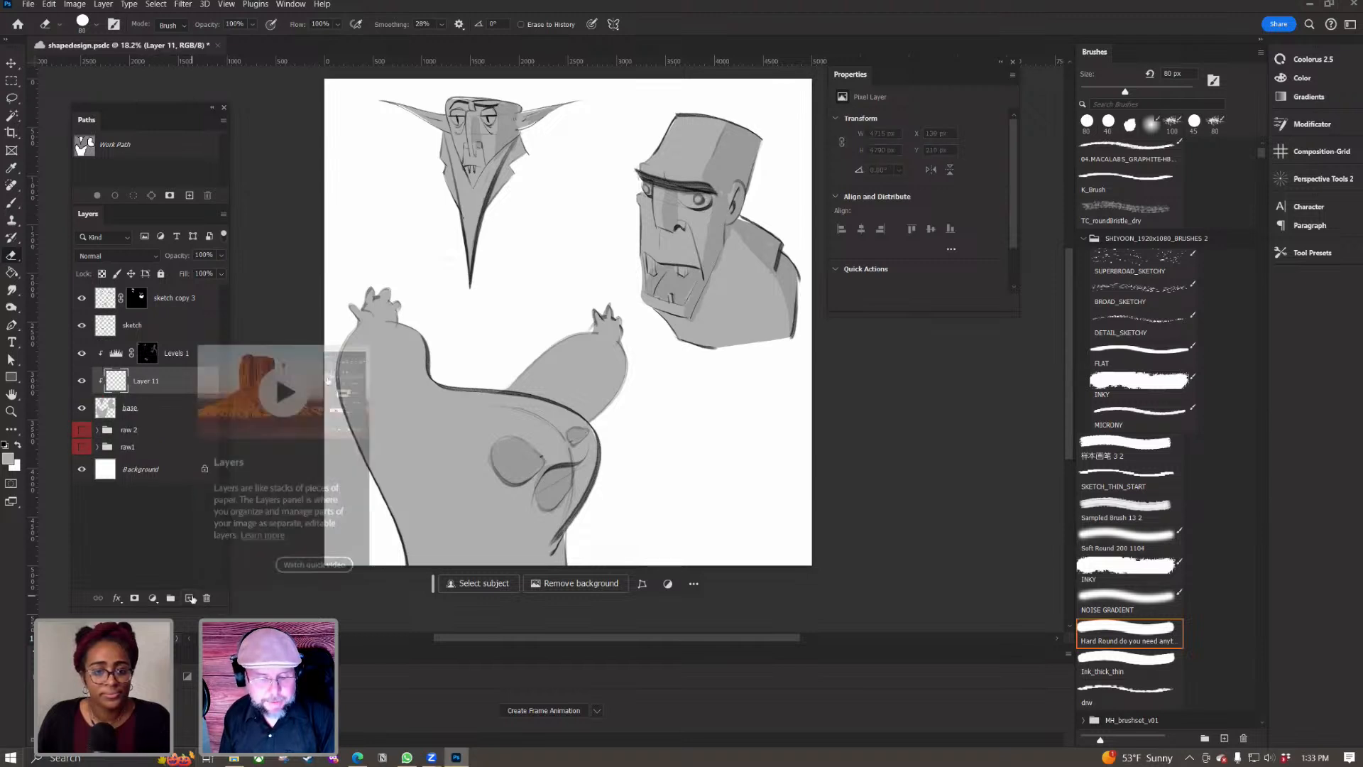
{"action": "double_click", "coordinate": [146, 381]}
{"action": "type", "text": "color"}
{"action": "key", "text": "Return"}
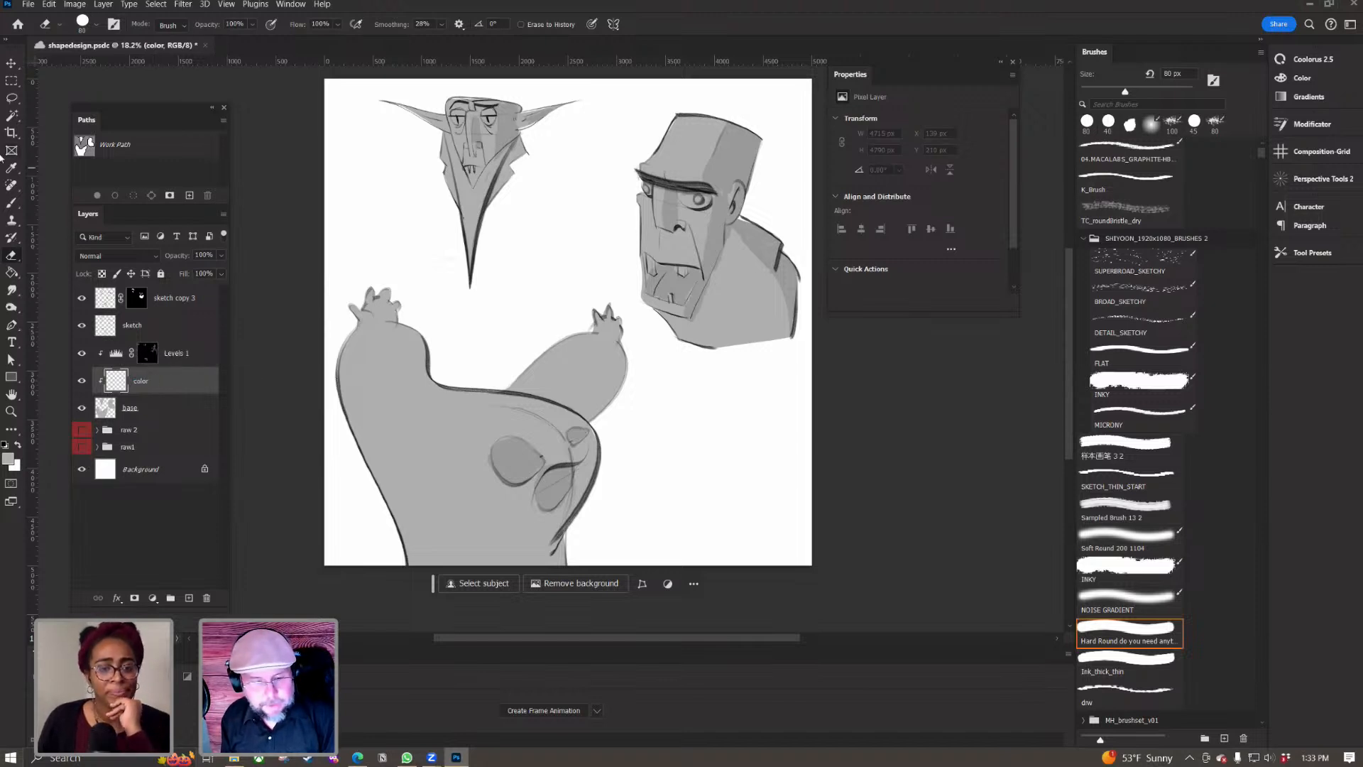
Step: Lasso around the square-headed character, fill it with green #6bf191 on the clipped color layer, and deselect
{"action": "key", "text": "l"}
{"action": "mouse_move", "coordinate": [628, 135]}
{"action": "left_mouse_down"}
{"action": "mouse_move", "coordinate": [641, 331]}
{"action": "mouse_move", "coordinate": [697, 382]}
{"action": "mouse_move", "coordinate": [892, 313]}
{"action": "mouse_move", "coordinate": [873, 140]}
{"action": "mouse_move", "coordinate": [739, 88]}
{"action": "mouse_move", "coordinate": [650, 120]}
{"action": "mouse_move", "coordinate": [630, 152]}
{"action": "left_mouse_up"}
{"action": "key", "text": "ctrl+d"}
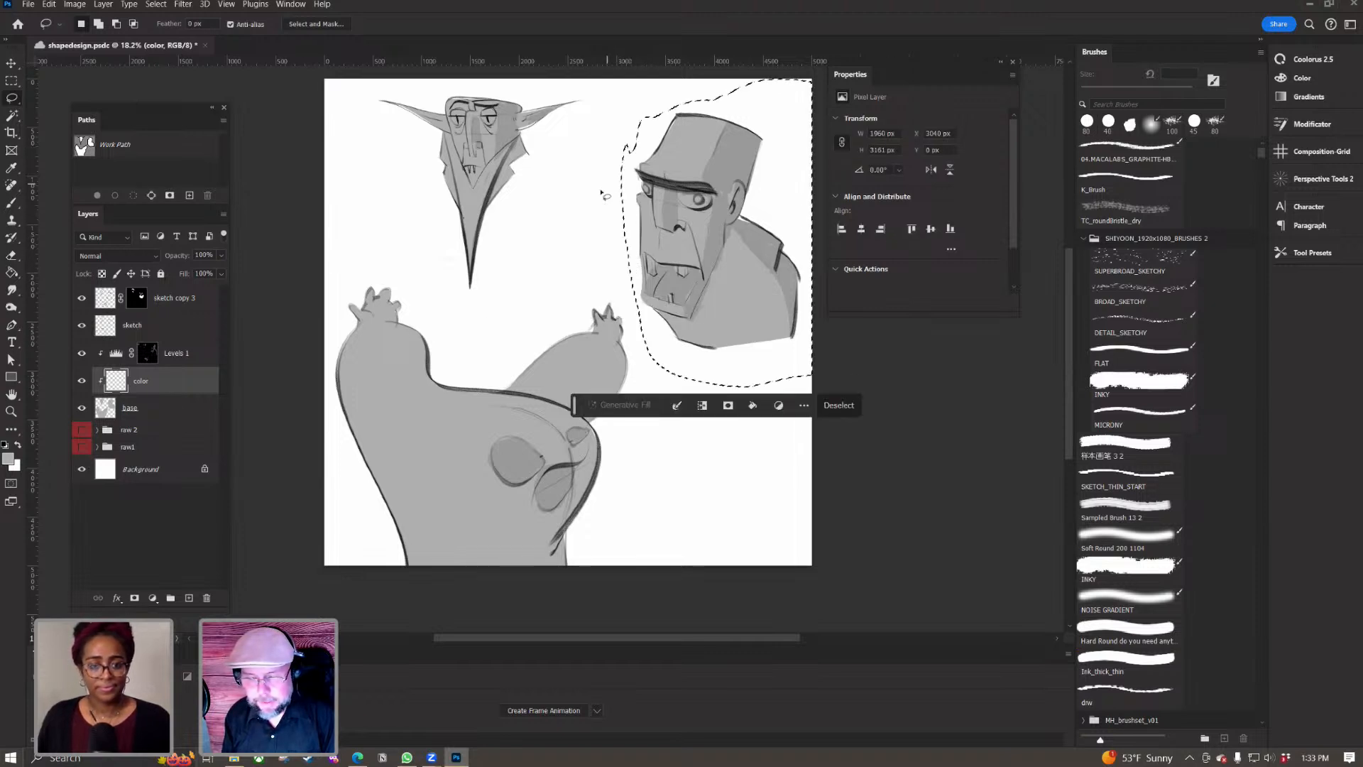
{"action": "left_click", "coordinate": [8, 458]}
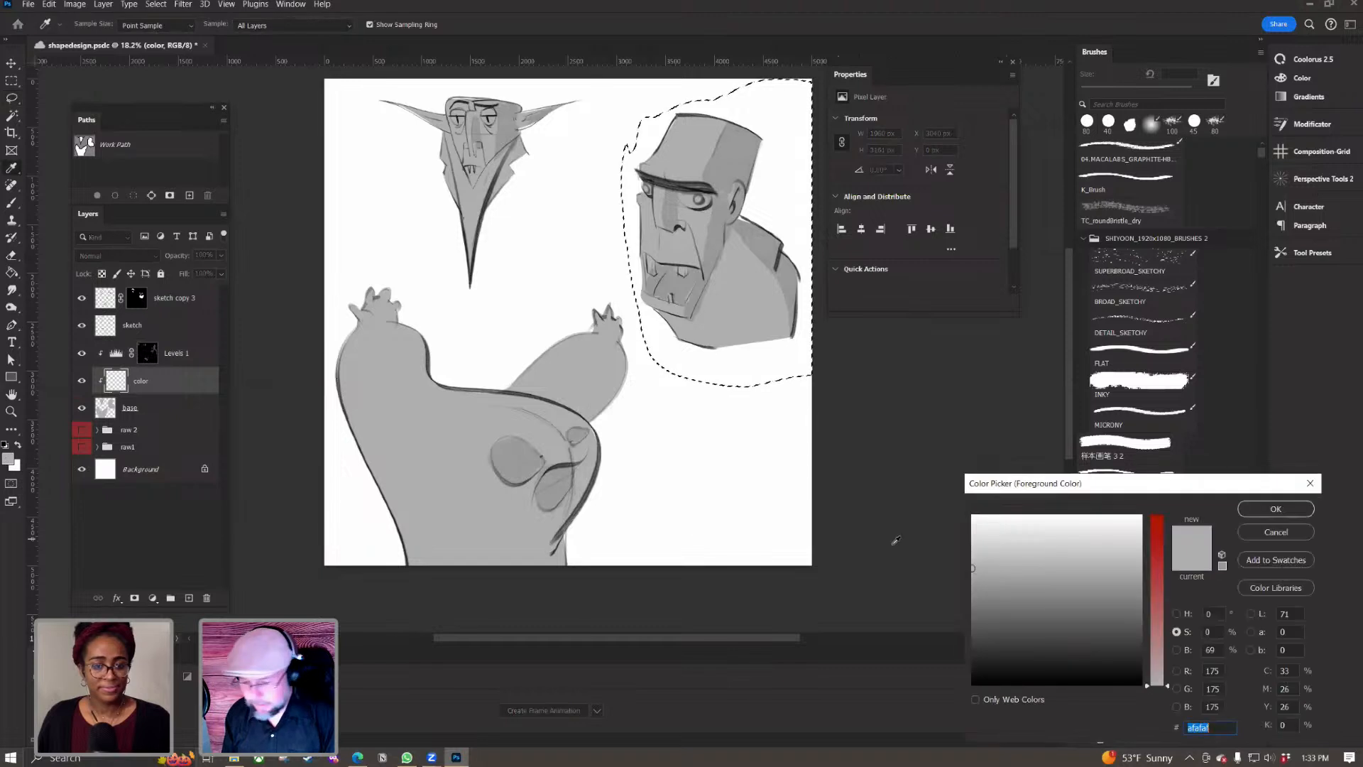
{"action": "type", "text": "557dbf"}
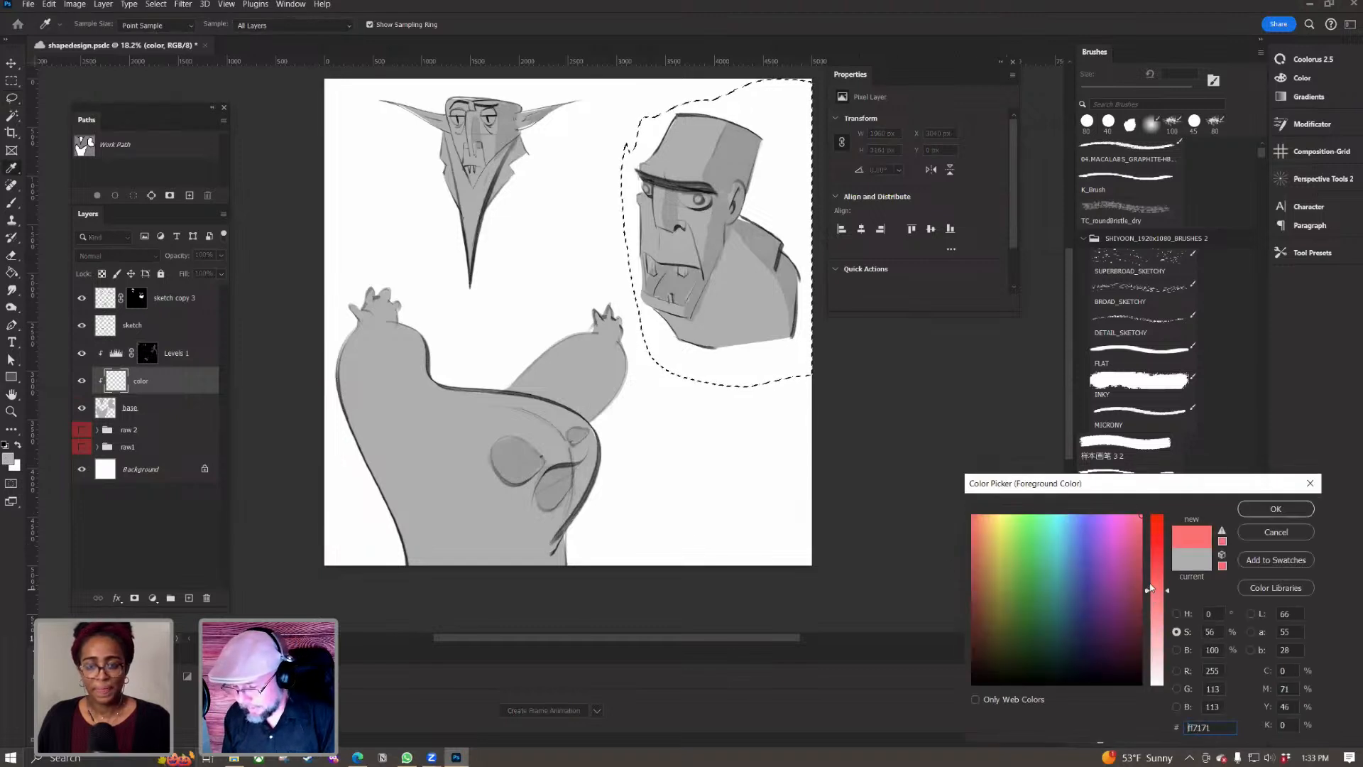
{"action": "left_click_drag", "start_coordinate": [1074, 552], "coordinate": [1037, 523]}
{"action": "left_click", "coordinate": [1276, 508]}
{"action": "key", "text": "g"}
{"action": "left_click", "coordinate": [681, 149]}
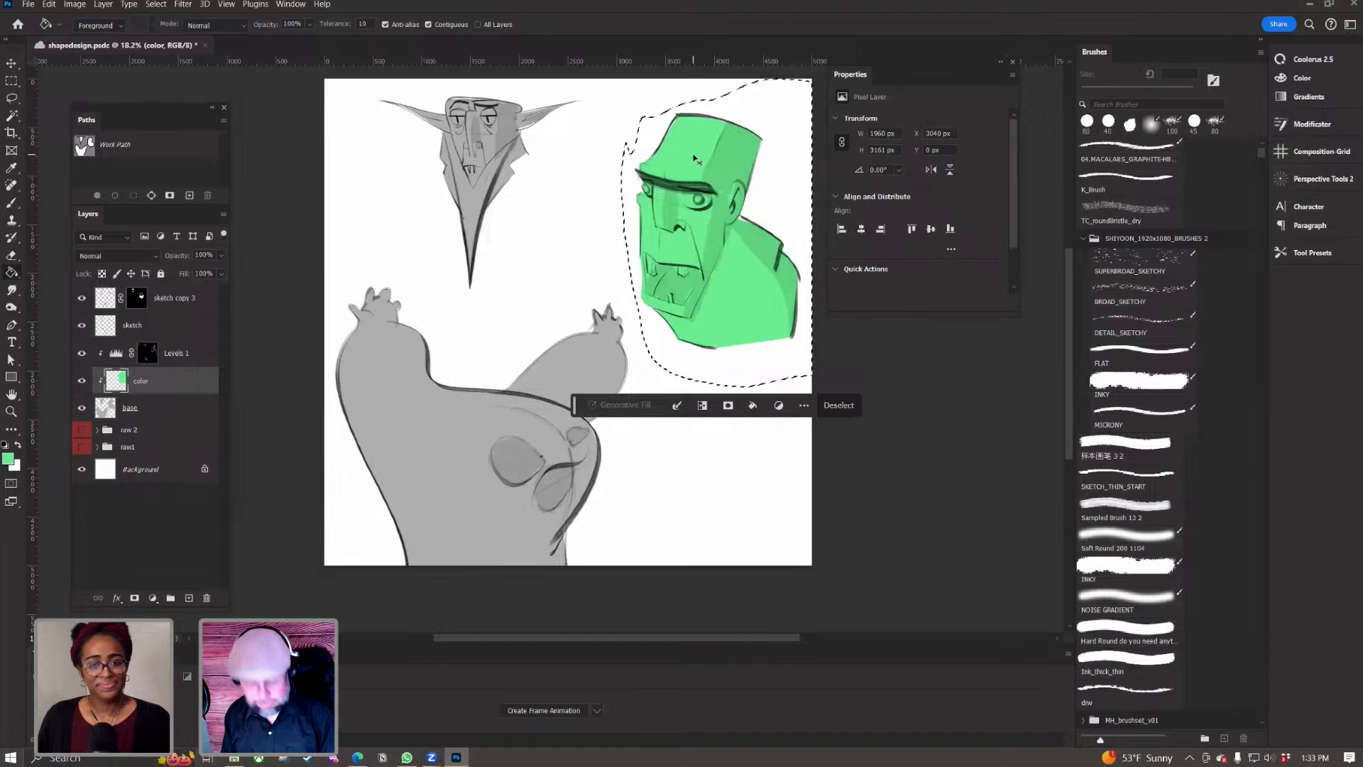
{"action": "key", "text": "ctrl+d"}
{"action": "key", "text": "z"}
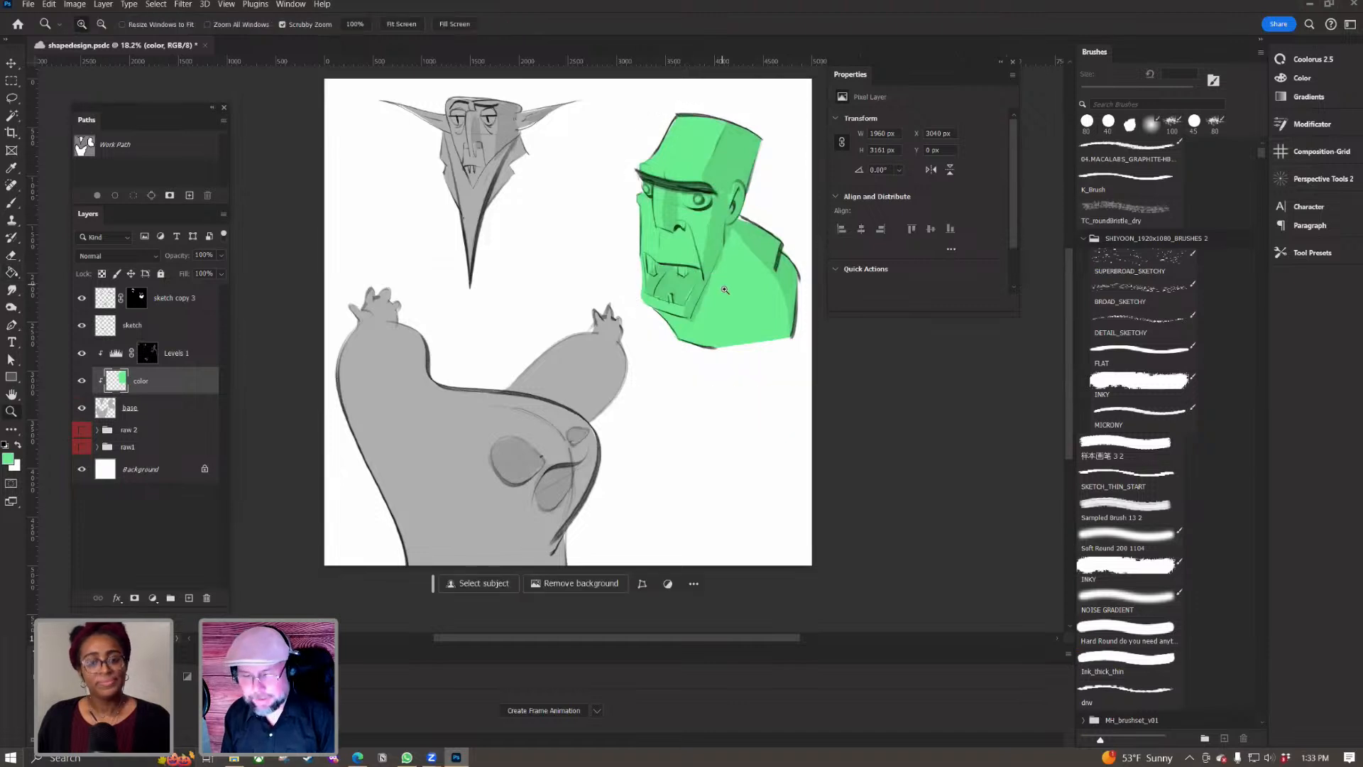
Step: Toggle the base layer's visibility off and on, and rename the color layer "zombie green"
{"action": "left_click", "coordinate": [82, 407]}
{"action": "left_click", "coordinate": [82, 407]}
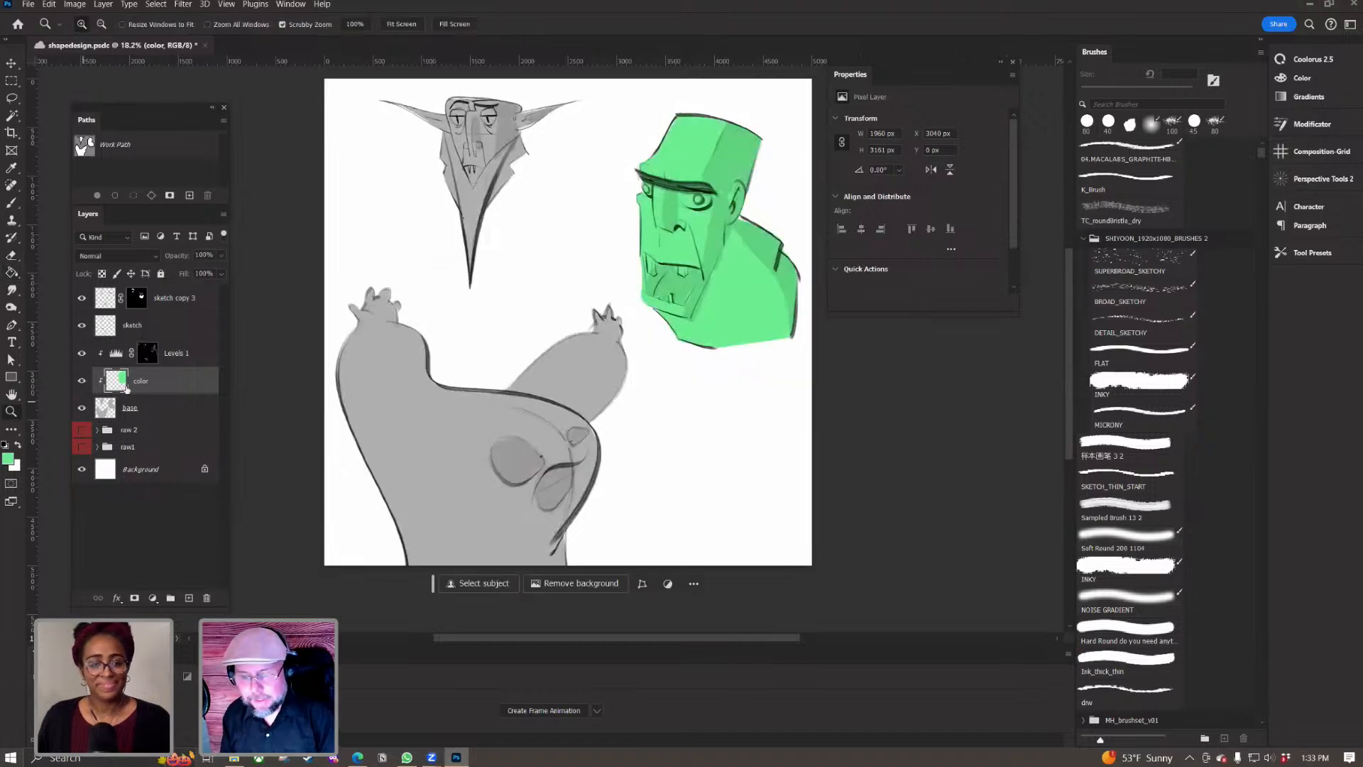
{"action": "double_click", "coordinate": [145, 380]}
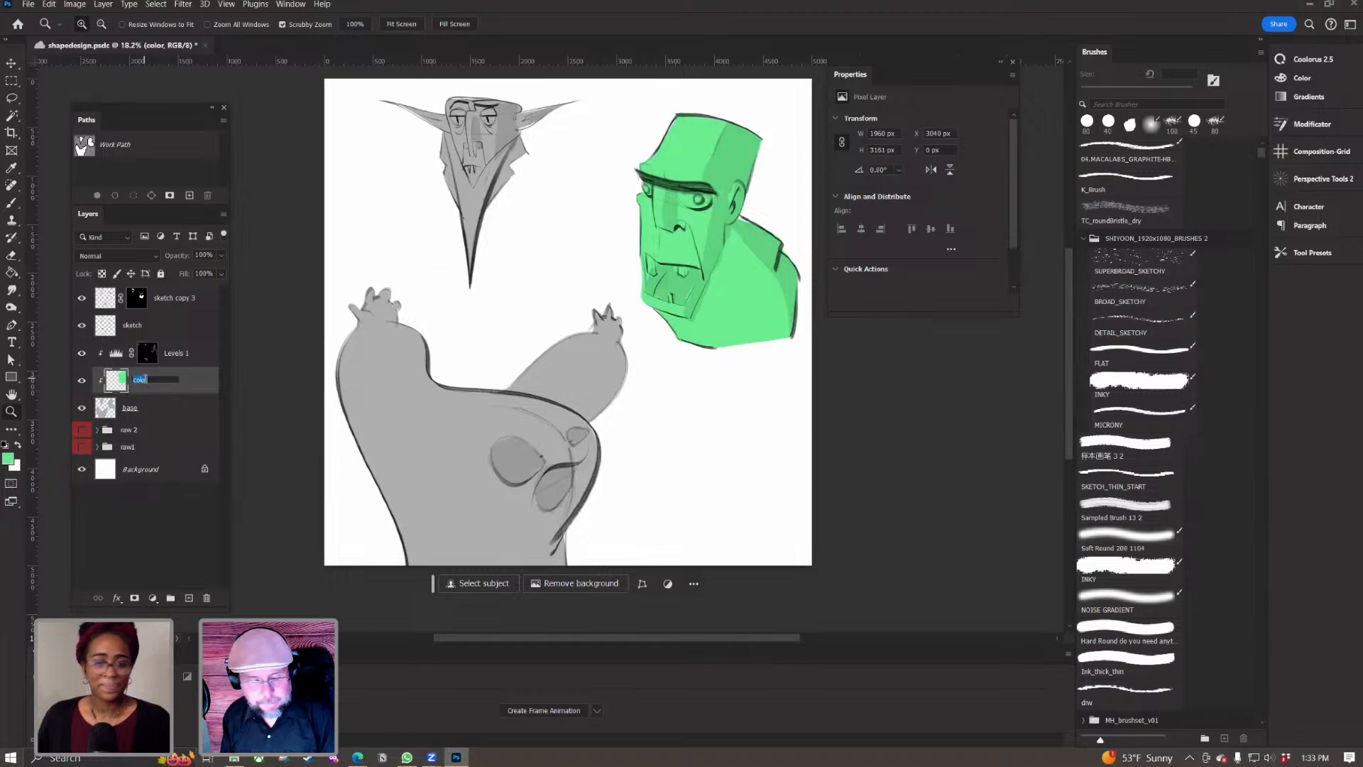
{"action": "type", "text": "zombie green"}
{"action": "key", "text": "Return"}
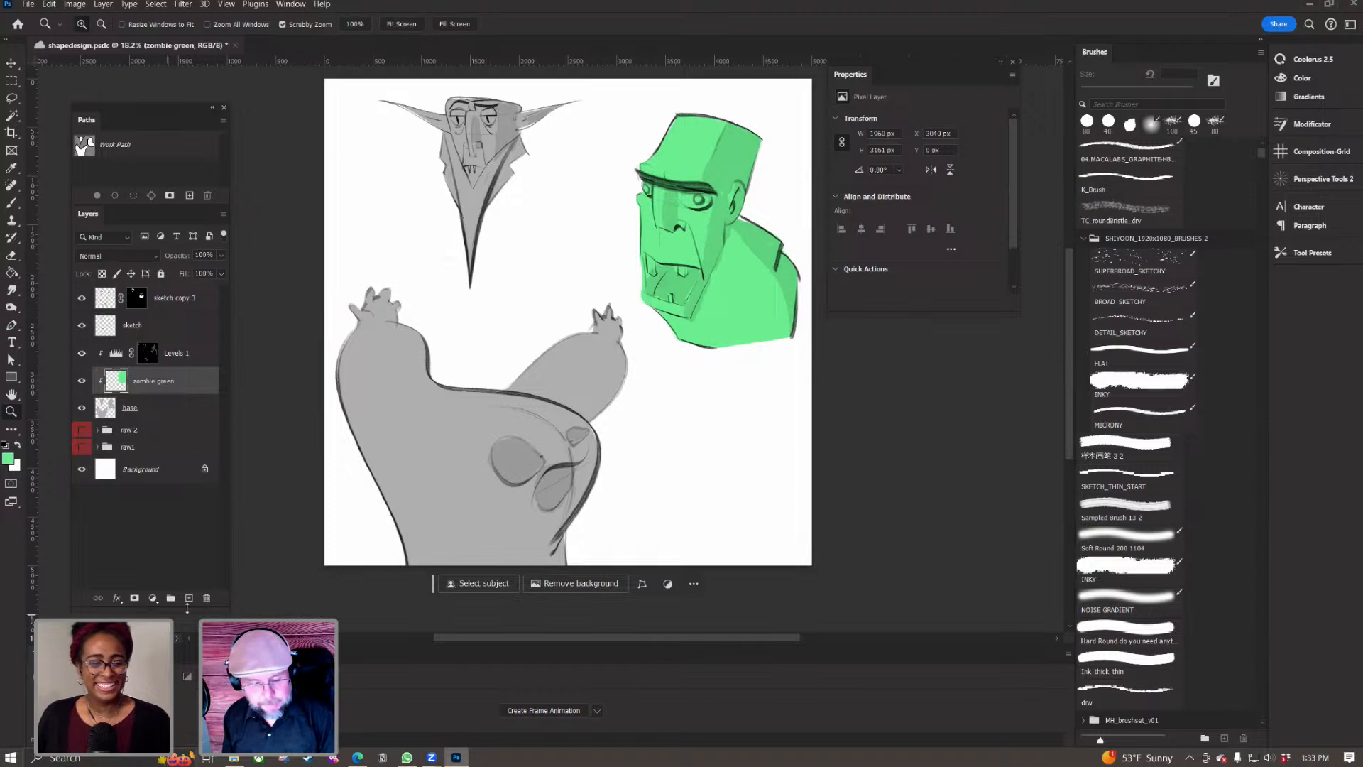
Step: Add a clipped layer above zombie green and fill the lassoed raised-arms character with blue #5abbcc, leaving nothing selected
{"action": "left_click", "coordinate": [189, 597]}
{"action": "left_click", "coordinate": [12, 98]}
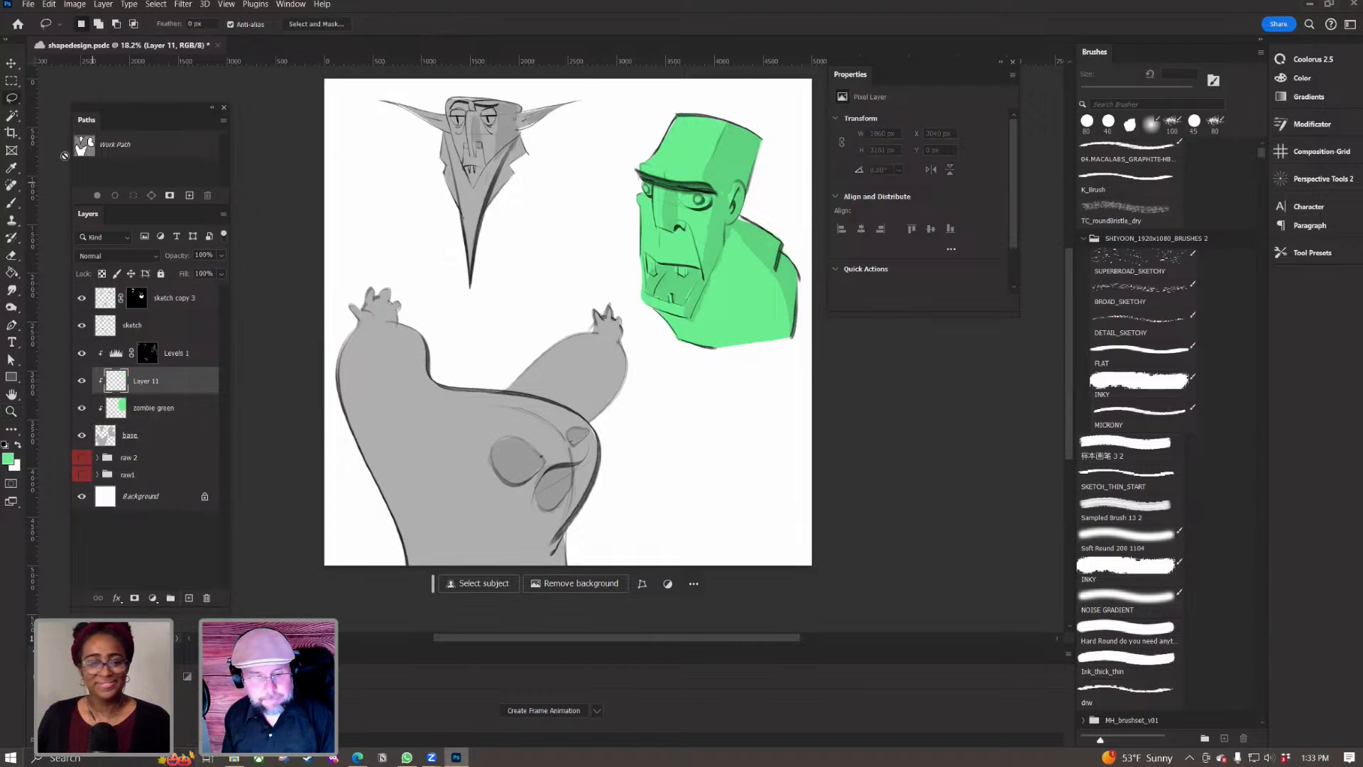
{"action": "mouse_move", "coordinate": [328, 278]}
{"action": "left_mouse_down"}
{"action": "mouse_move", "coordinate": [316, 468]}
{"action": "mouse_move", "coordinate": [595, 607]}
{"action": "mouse_move", "coordinate": [661, 342]}
{"action": "mouse_move", "coordinate": [625, 288]}
{"action": "mouse_move", "coordinate": [465, 316]}
{"action": "mouse_move", "coordinate": [359, 266]}
{"action": "mouse_move", "coordinate": [331, 287]}
{"action": "left_mouse_up"}
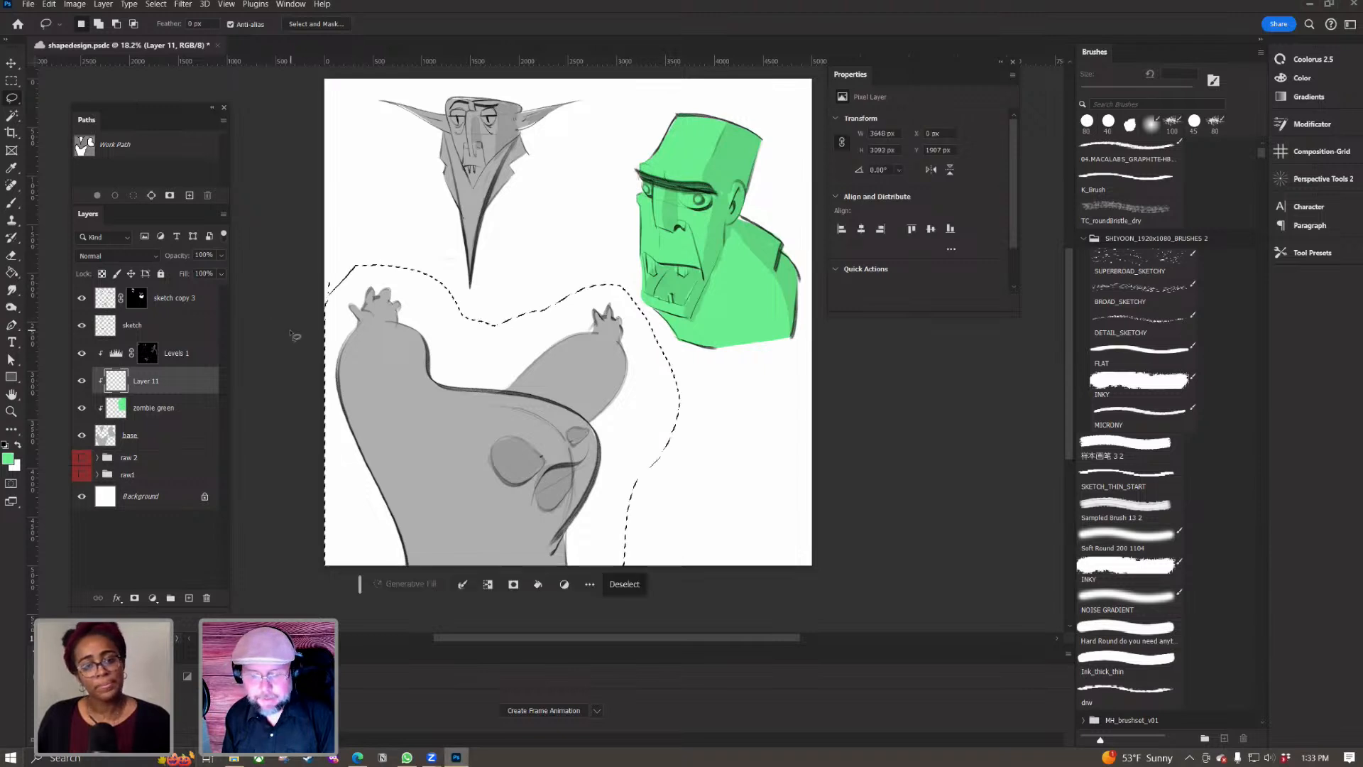
{"action": "left_click", "coordinate": [8, 459]}
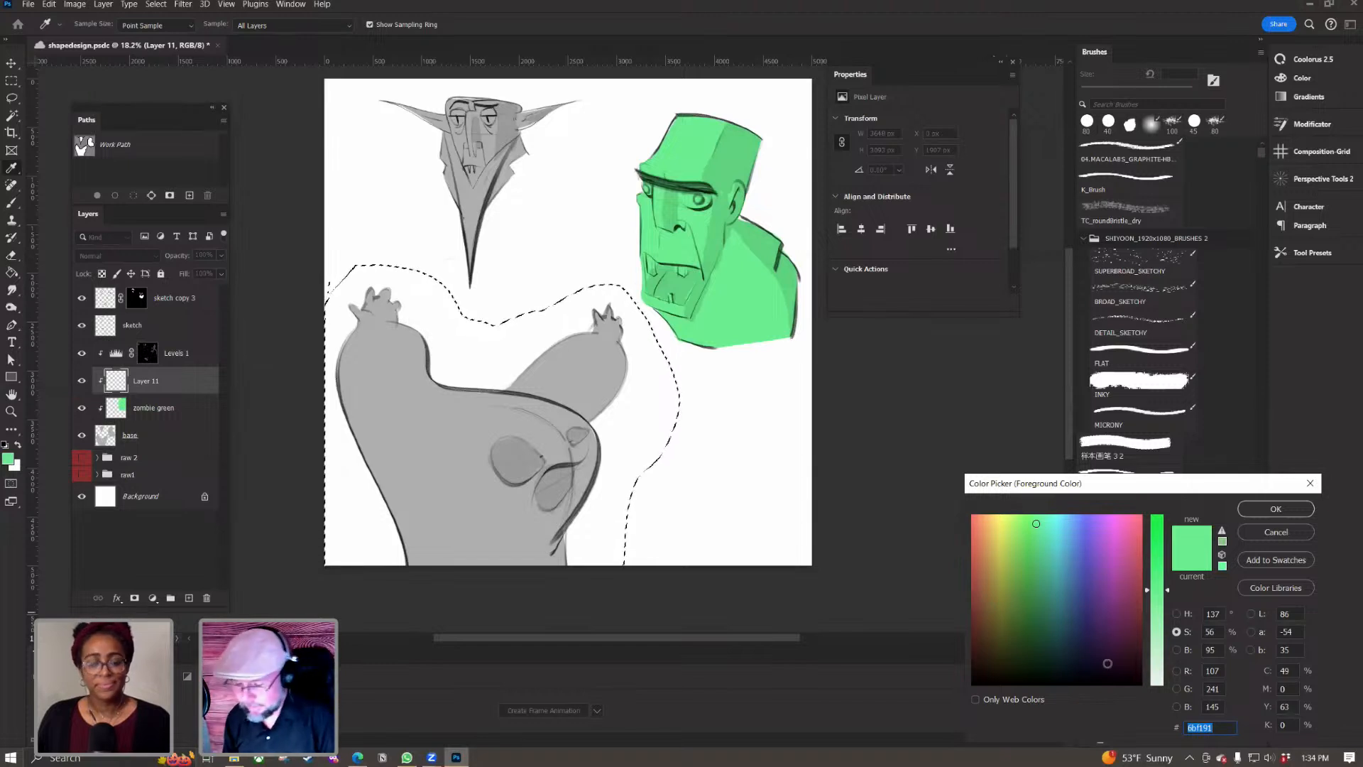
{"action": "left_click", "coordinate": [1062, 549]}
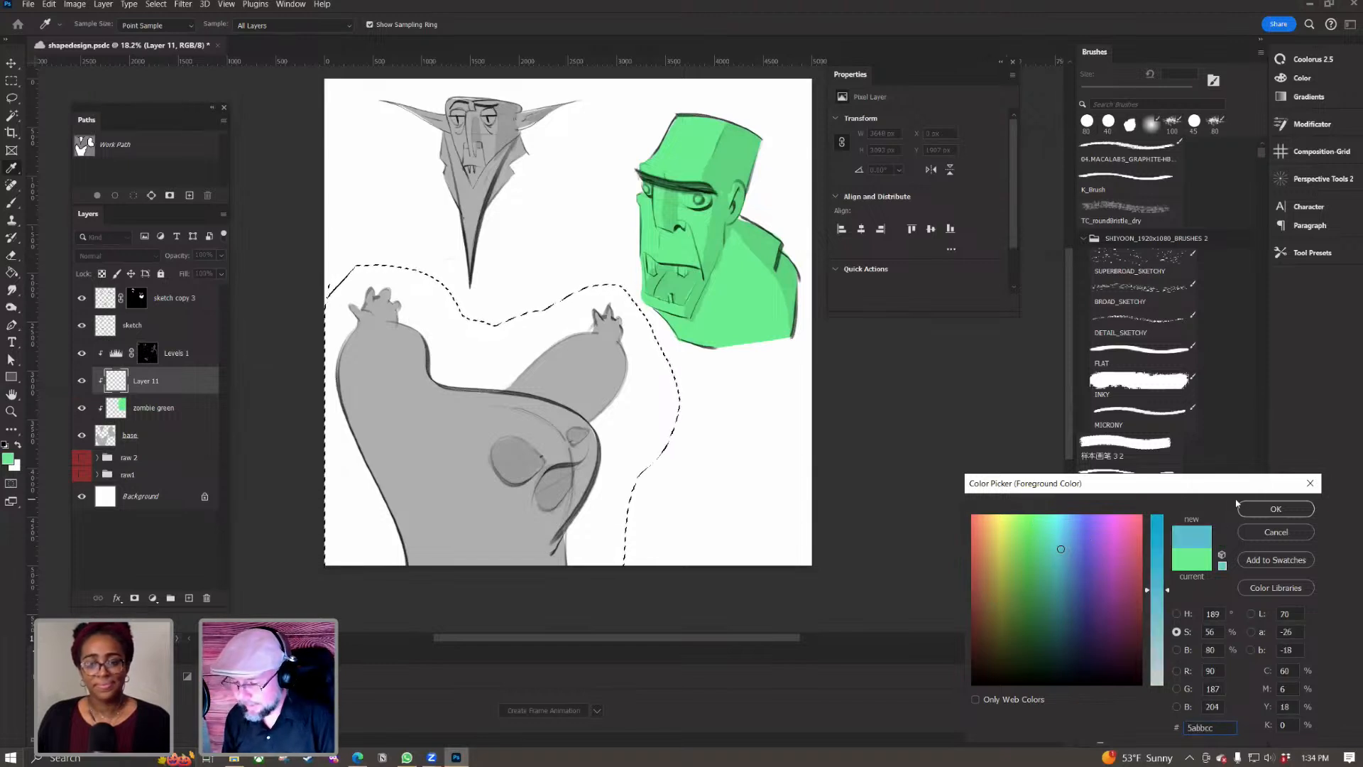
{"action": "left_click", "coordinate": [1276, 508]}
{"action": "key", "text": "g"}
{"action": "left_click", "coordinate": [489, 433]}
{"action": "key", "text": "ctrl+d"}
Step: Draw a freehand selection around the pointed-chin character, including its long ears
{"action": "left_click", "coordinate": [11, 97]}
{"action": "mouse_move", "coordinate": [372, 93]}
{"action": "left_mouse_down"}
{"action": "mouse_move", "coordinate": [366, 205]}
{"action": "mouse_move", "coordinate": [422, 286]}
{"action": "mouse_move", "coordinate": [511, 307]}
{"action": "mouse_move", "coordinate": [593, 150]}
{"action": "mouse_move", "coordinate": [611, 66]}
{"action": "mouse_move", "coordinate": [438, 67]}
{"action": "mouse_move", "coordinate": [351, 90]}
{"action": "mouse_move", "coordinate": [346, 126]}
{"action": "left_mouse_up"}
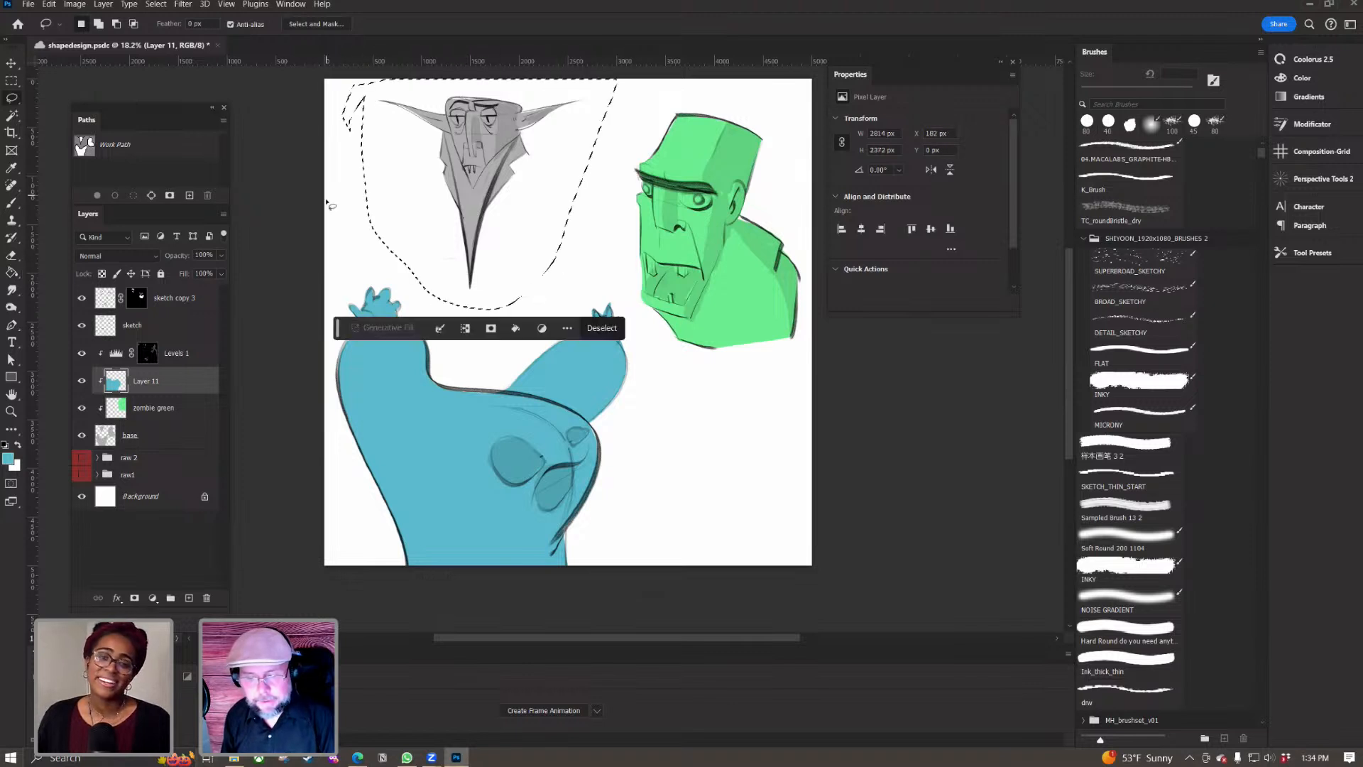
{"action": "left_click", "coordinate": [8, 460]}
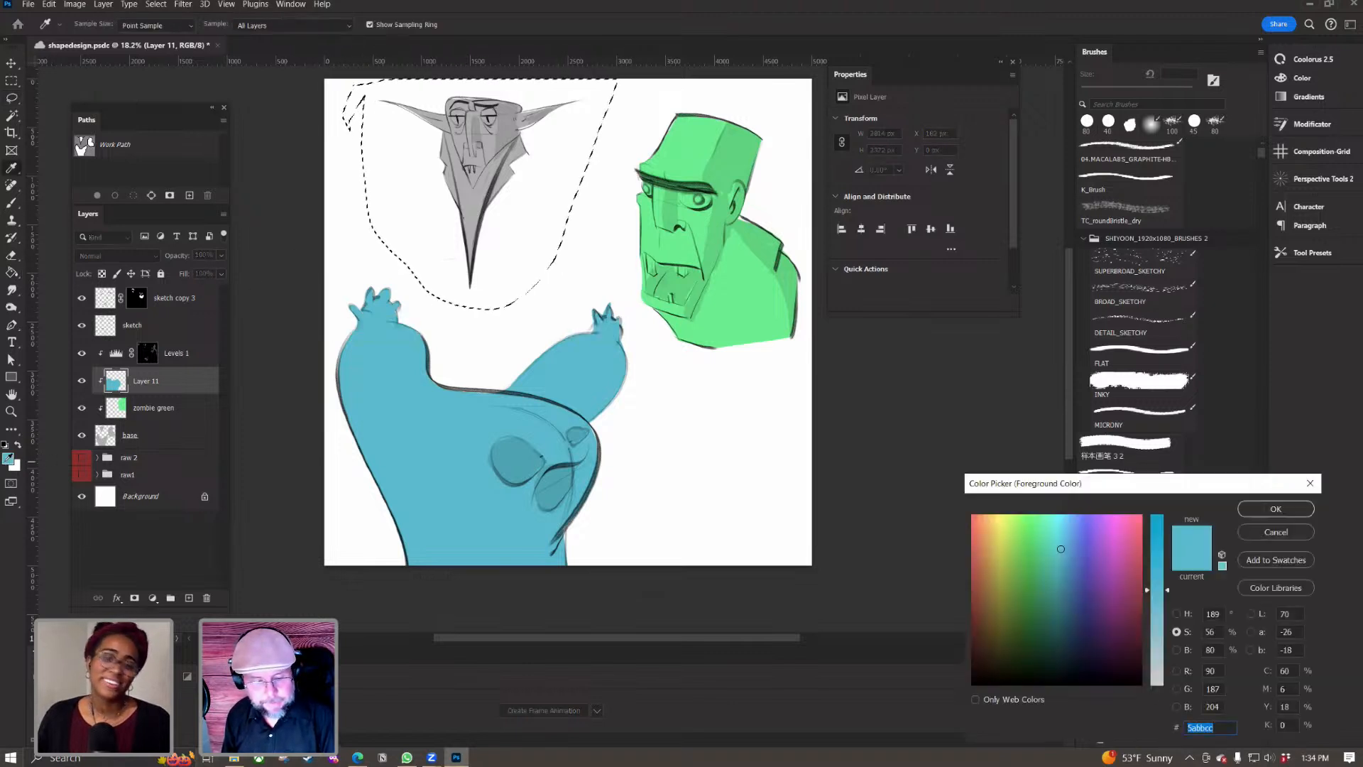
{"action": "key", "text": "Escape"}
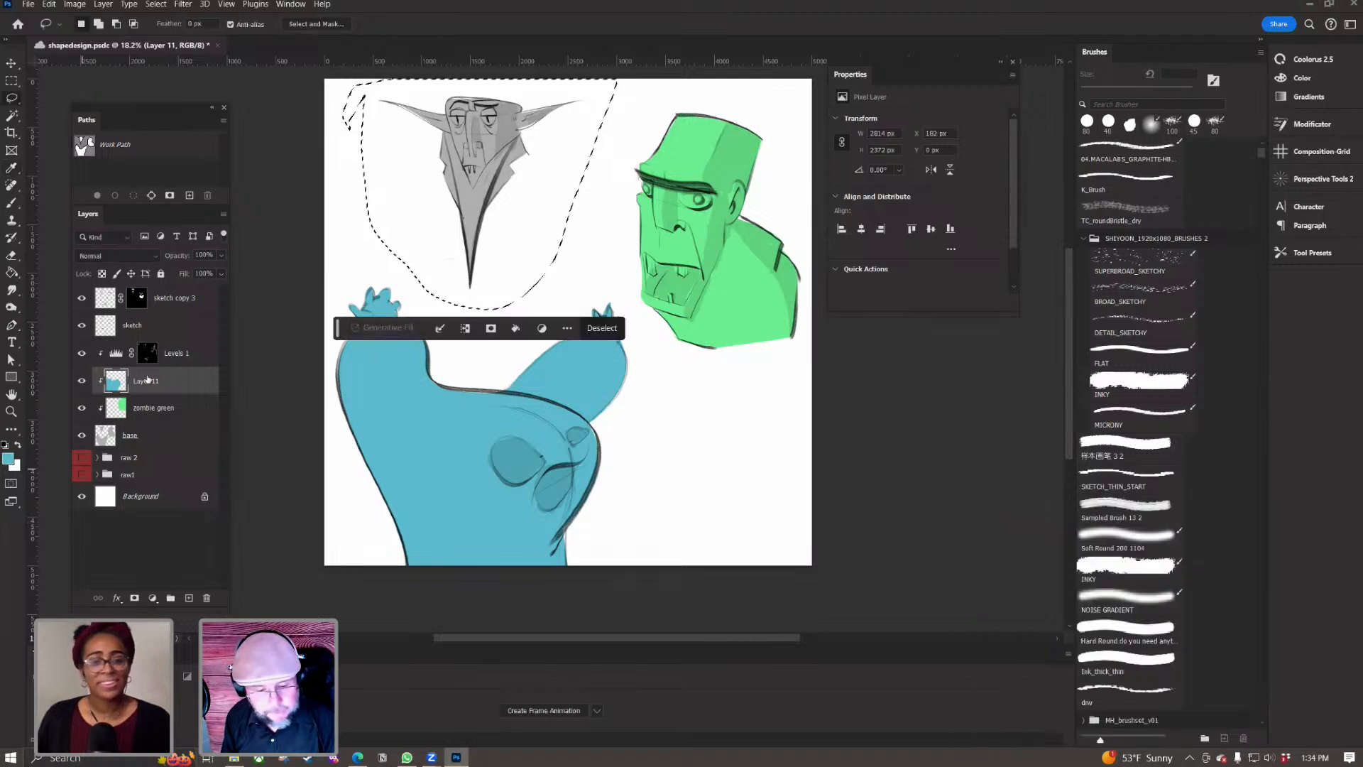
Step: Rename the layer holding the raised-arms character's colour "ghost blue"
{"action": "double_click", "coordinate": [151, 381]}
{"action": "type", "text": "g"}
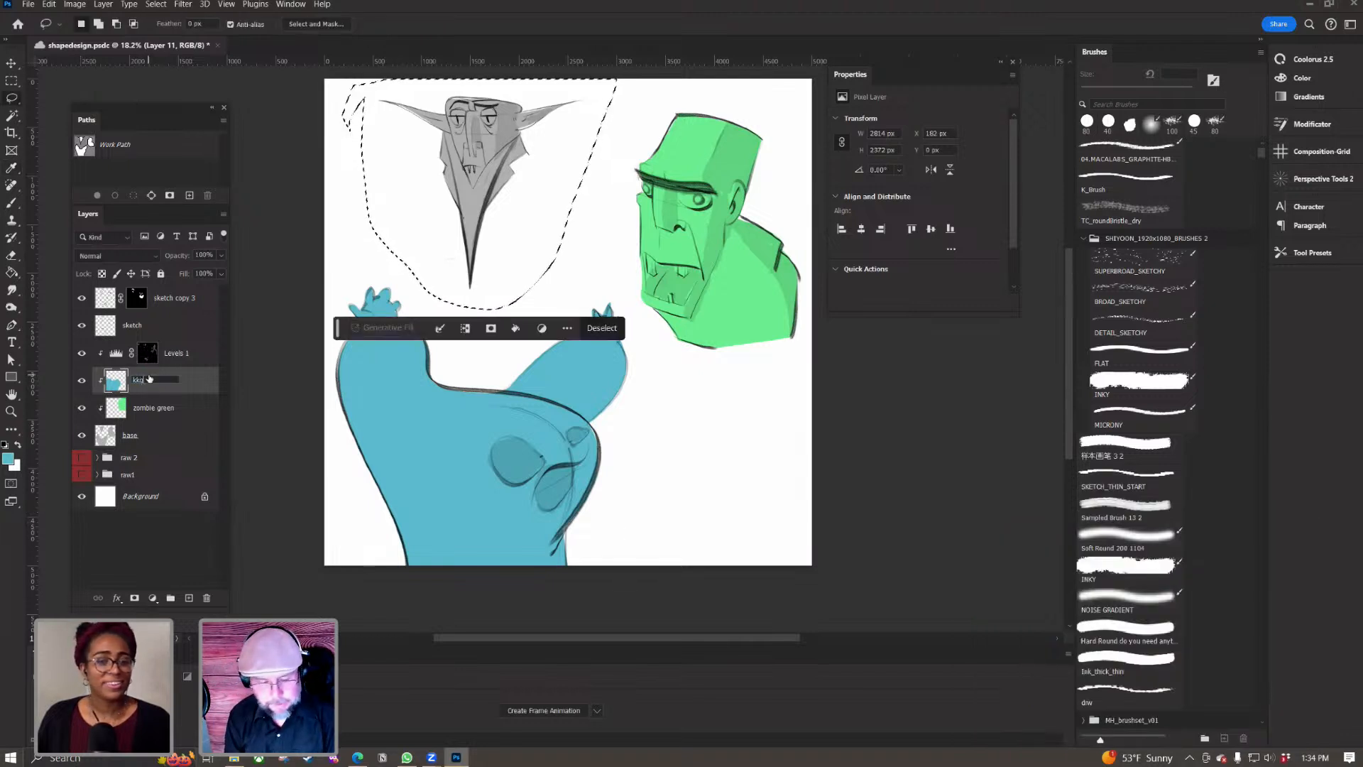
{"action": "type", "text": "host blue"}
{"action": "key", "text": "Return"}
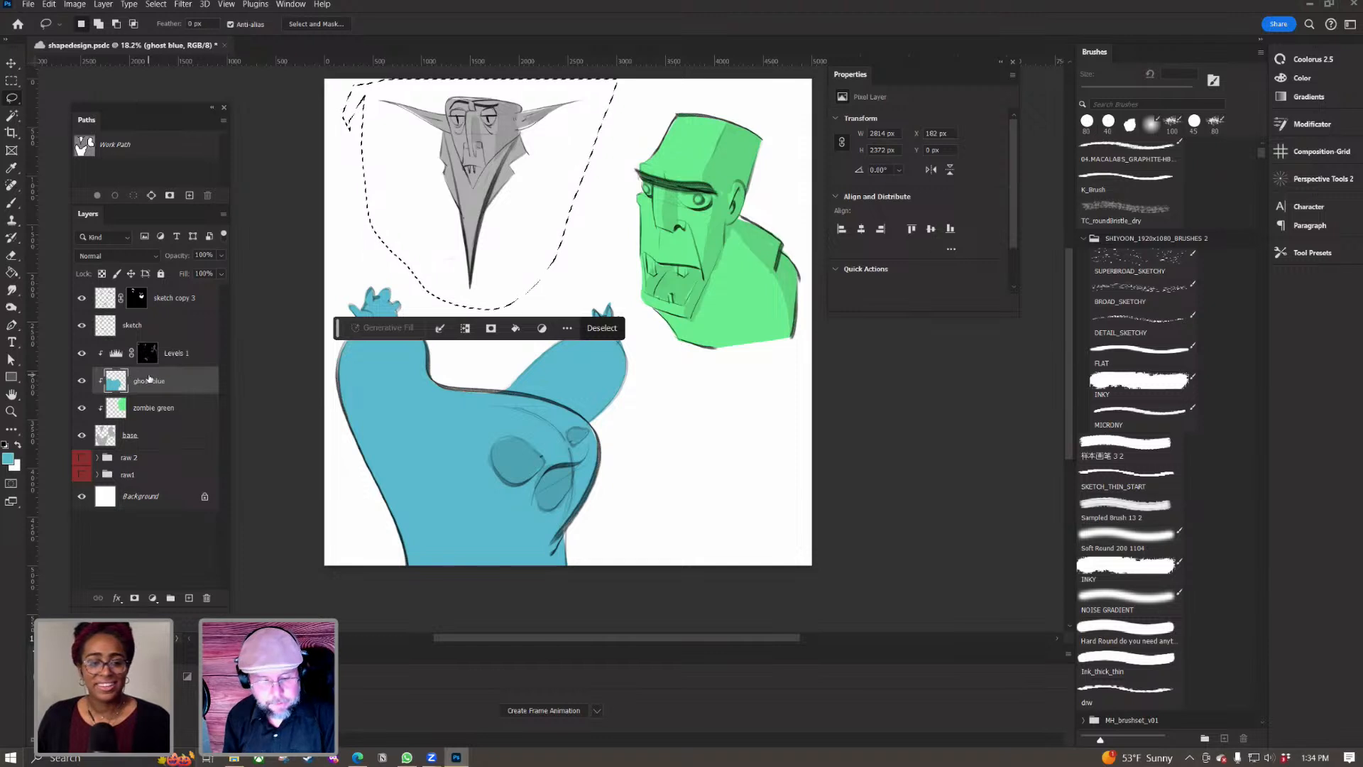
Step: Add a clipped layer above ghost blue, fill the selected pointed-chin character with purplish blue #647fe2, and deselect
{"action": "left_click", "coordinate": [189, 598]}
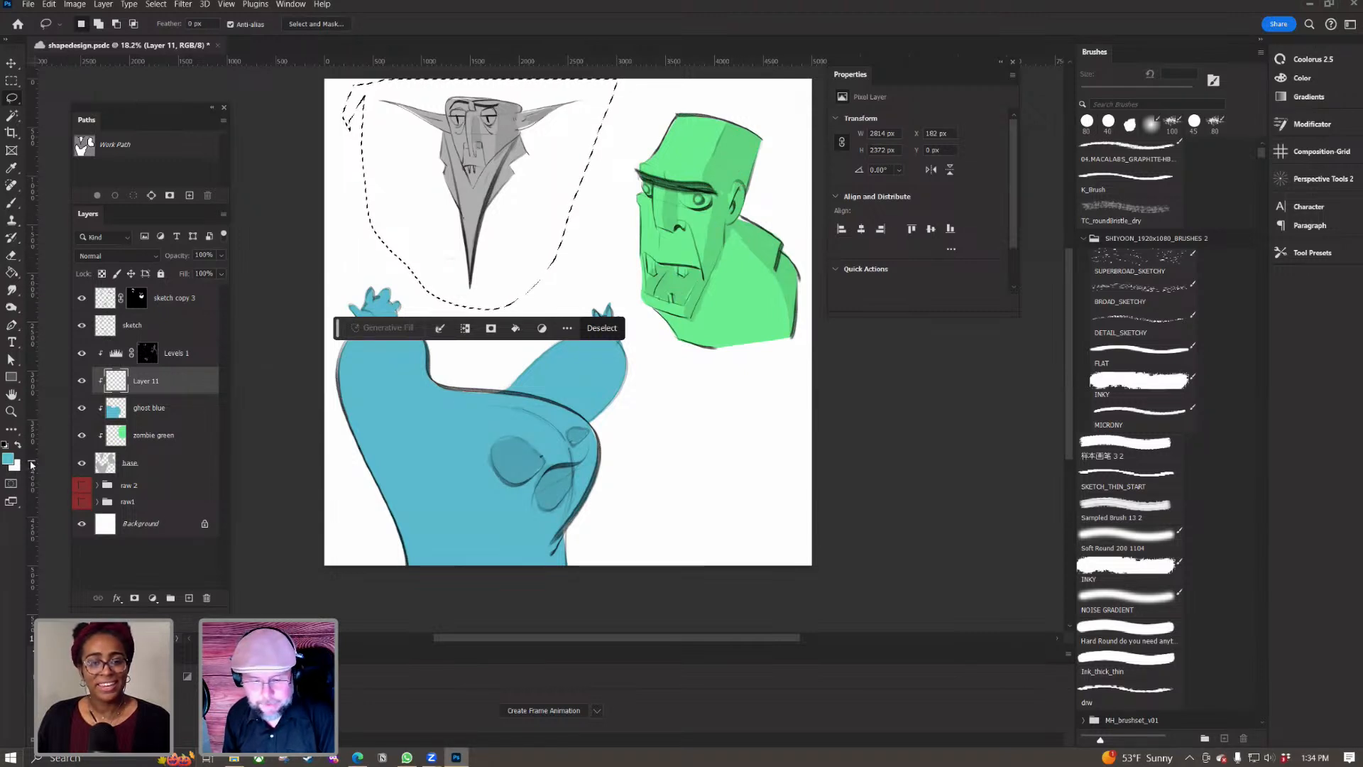
{"action": "left_click", "coordinate": [7, 460]}
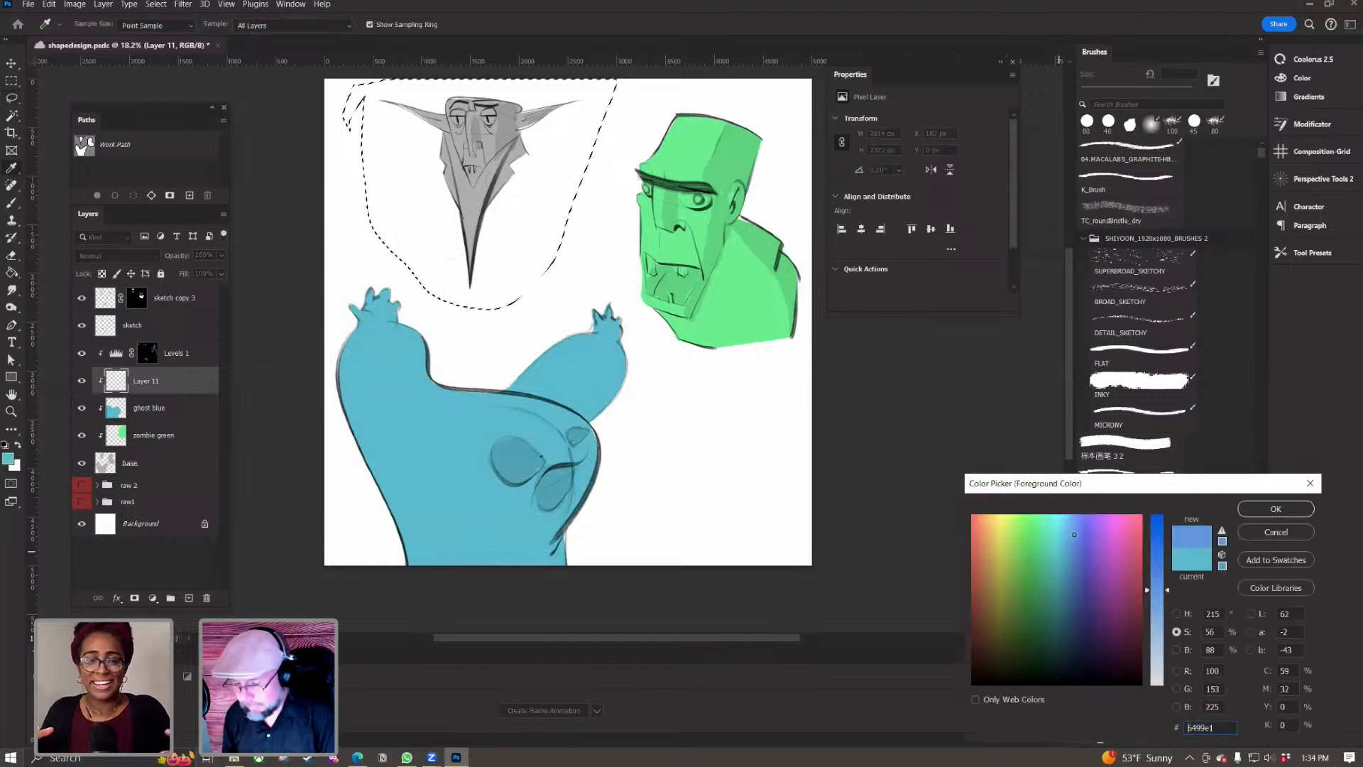
{"action": "left_click", "coordinate": [1263, 507]}
{"action": "key", "text": "g"}
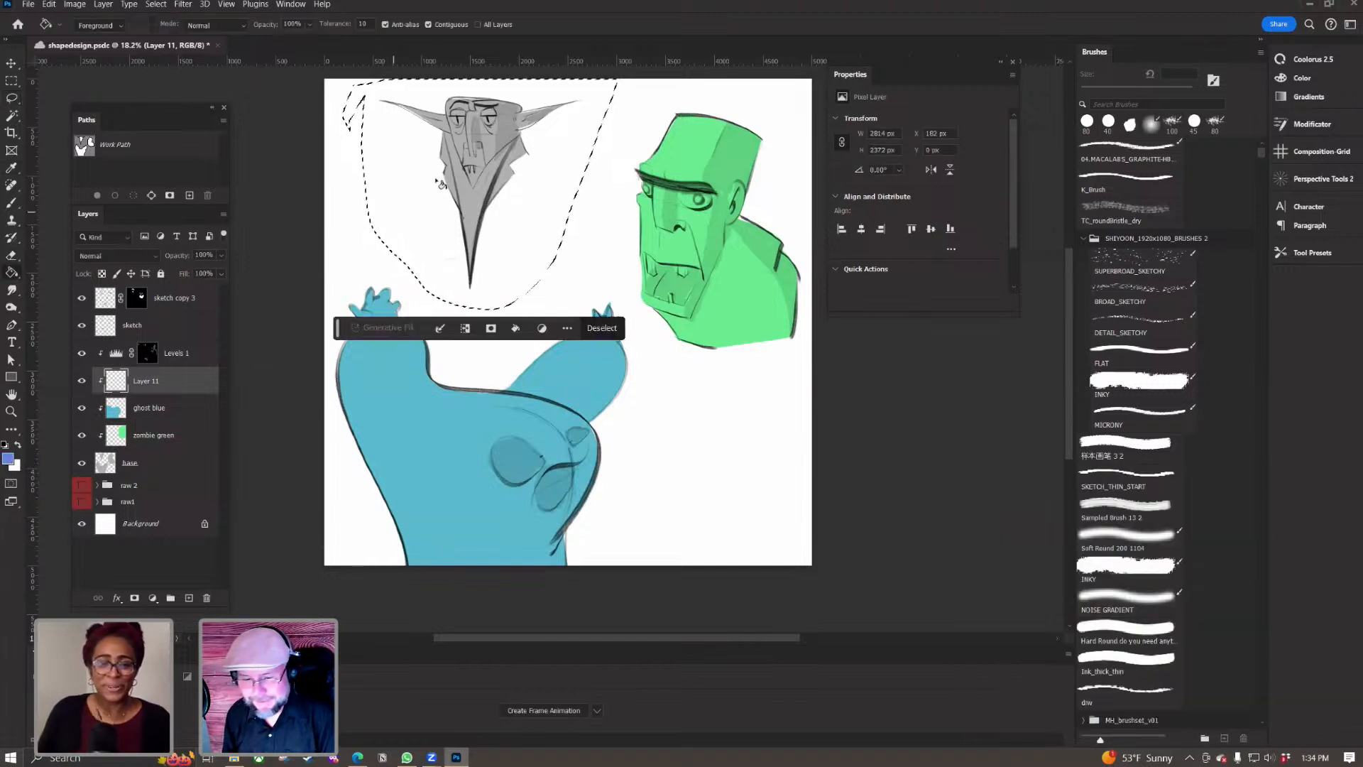
{"action": "left_click", "coordinate": [477, 188]}
{"action": "key", "text": "ctrl+d"}
{"action": "key", "text": "z"}
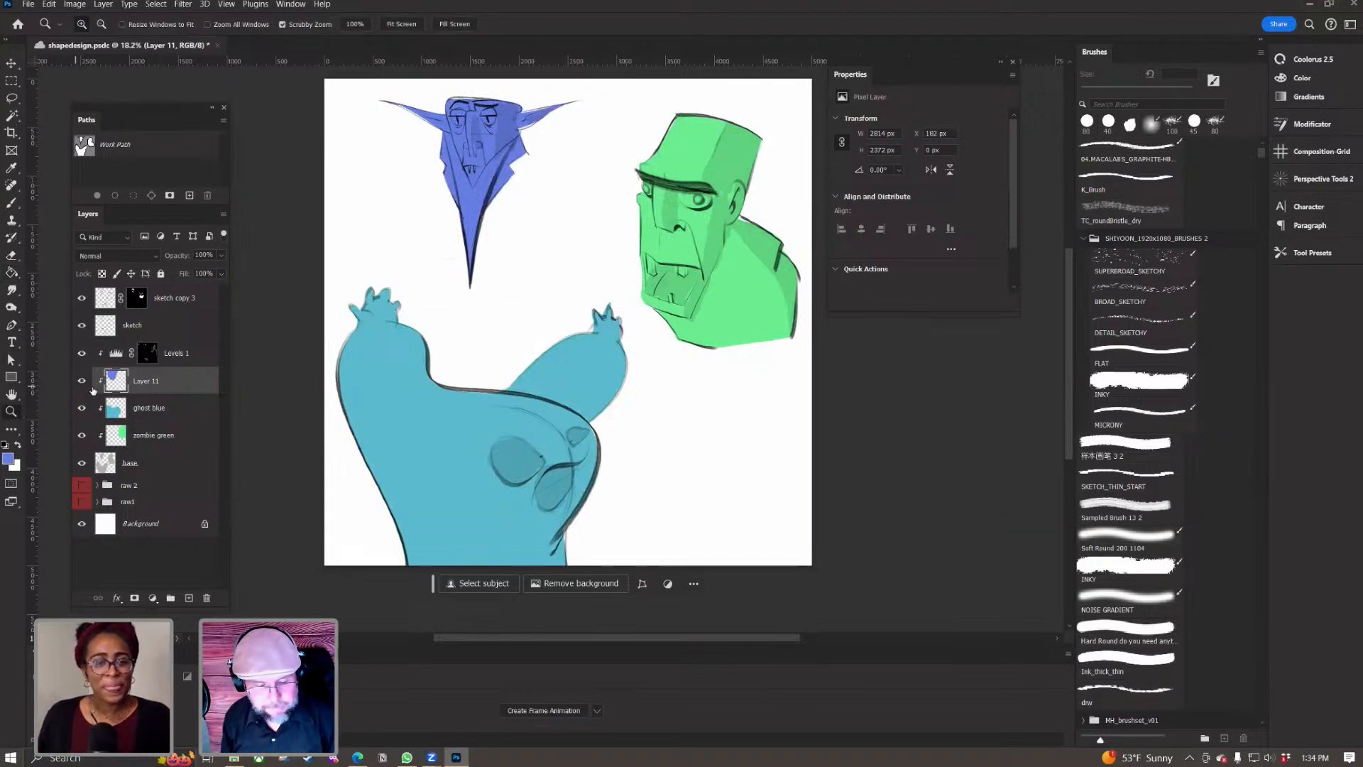
Step: Rename the pointed-chin character's colour layer "vamp purple"
{"action": "double_click", "coordinate": [145, 382]}
{"action": "type", "text": "vamp purple"}
{"action": "key", "text": "Return"}
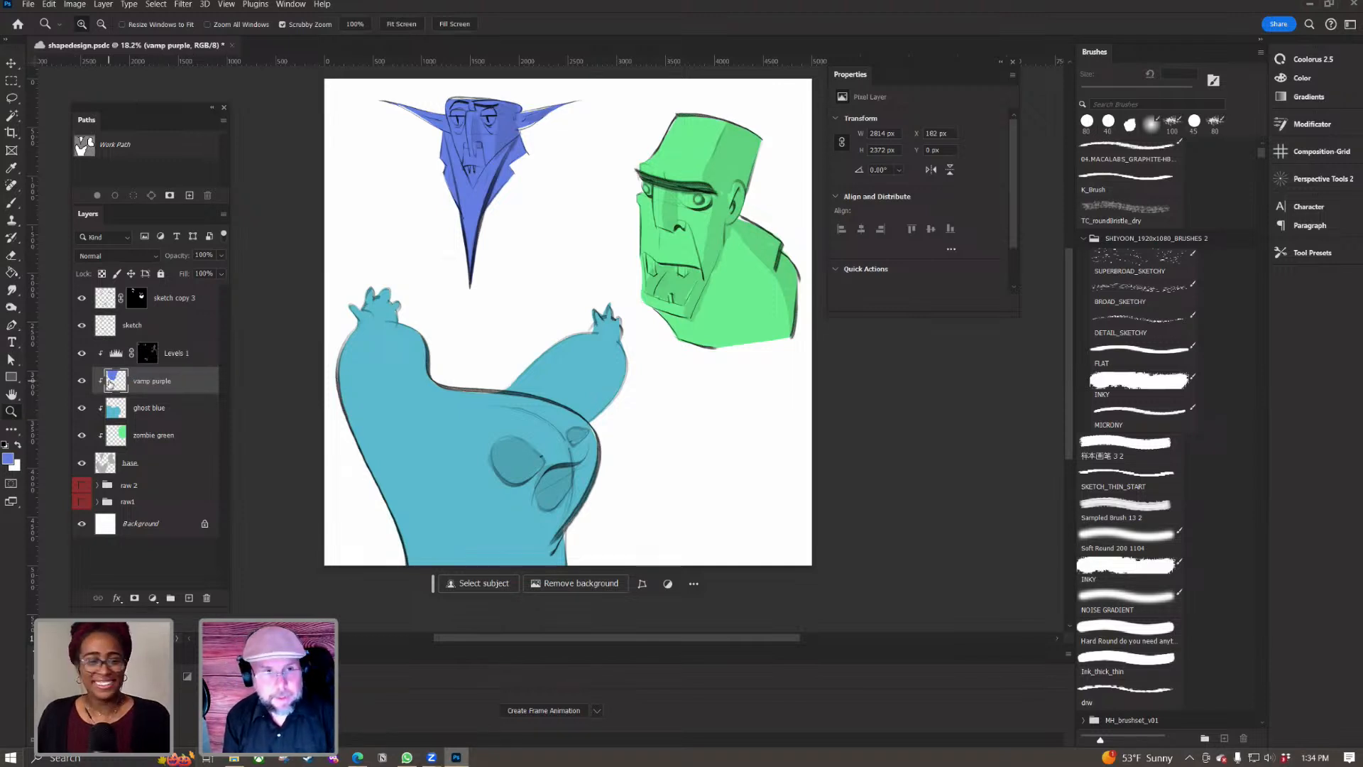
Step: Add a clipped layer above vamp purple and set up the Hard Round brush at 125 px with a yellow foreground colour
{"action": "left_click", "coordinate": [188, 598]}
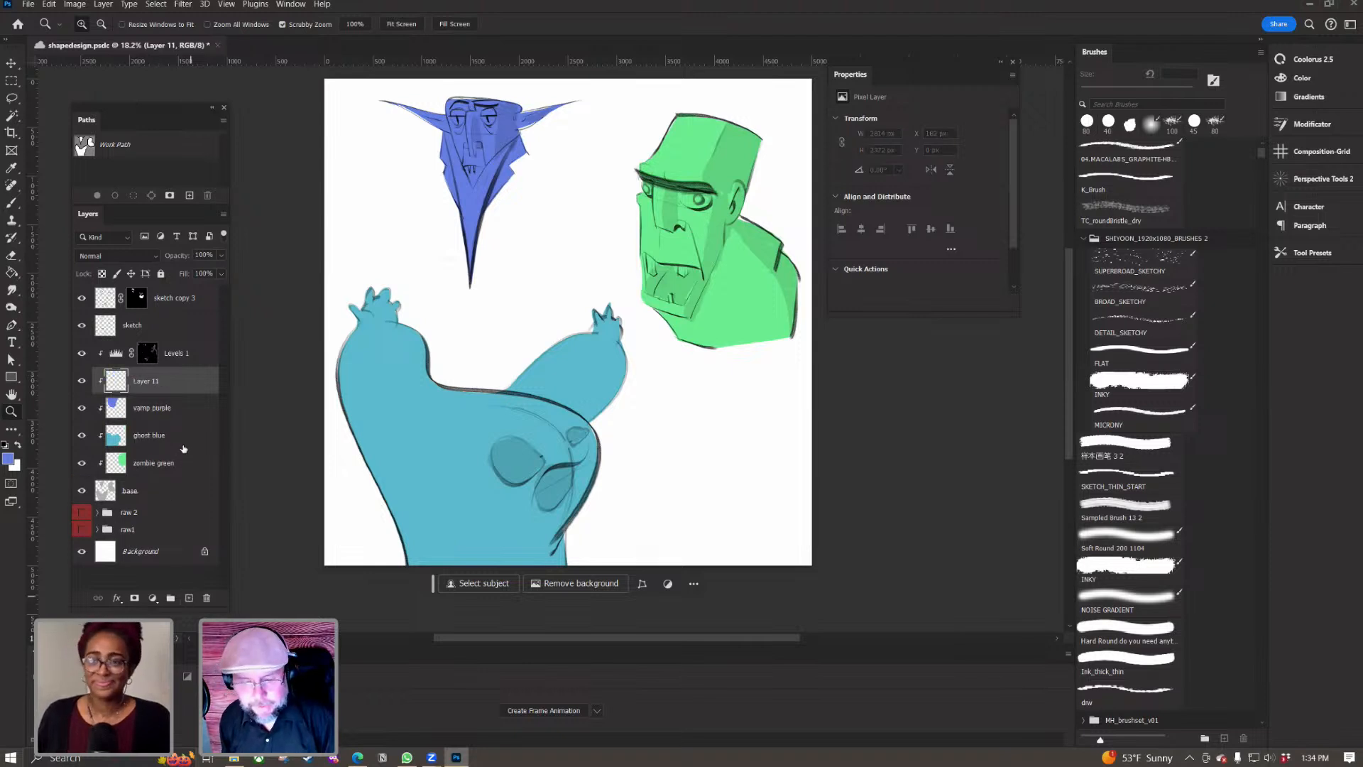
{"action": "key", "text": "b"}
{"action": "left_click", "coordinate": [1094, 626]}
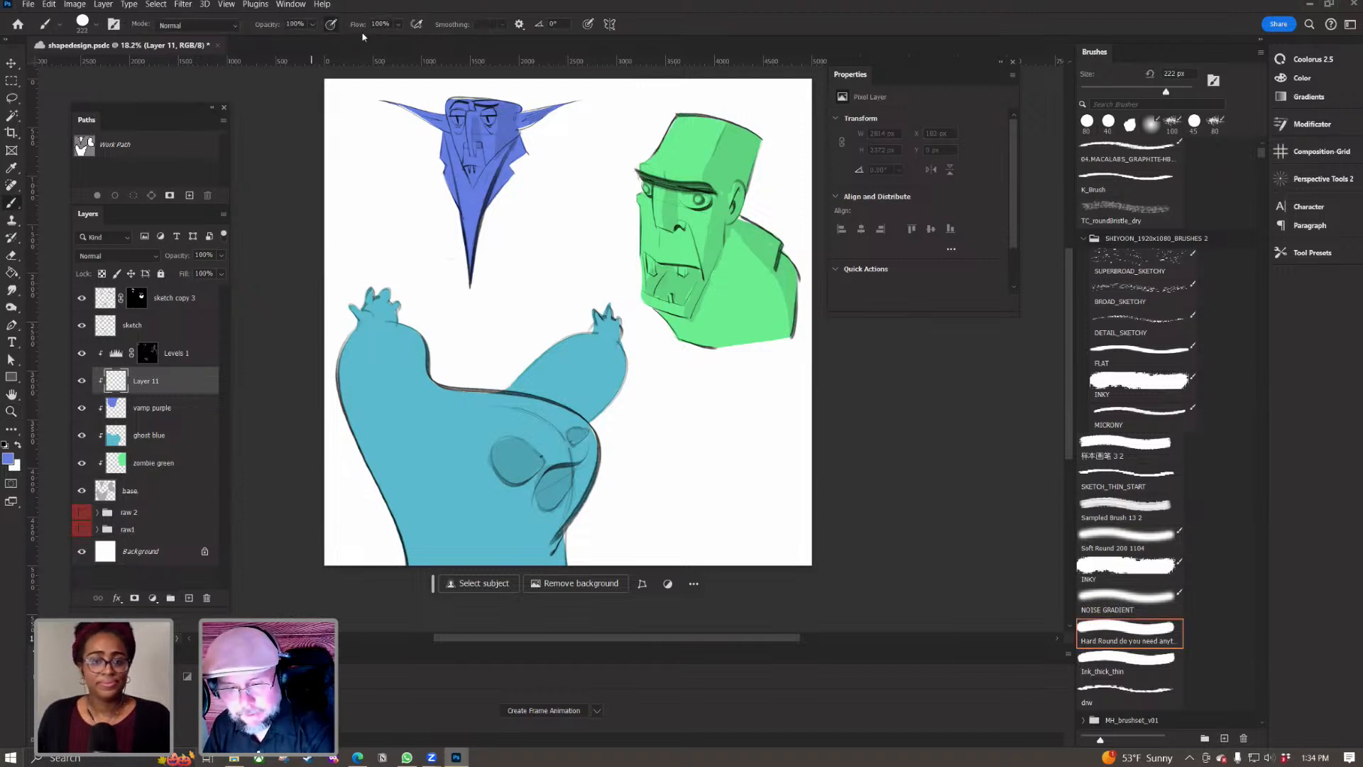
{"action": "key", "text": "bracketleft"}
{"action": "key", "text": "bracketleft"}
{"action": "key", "text": "bracketleft"}
{"action": "key", "text": "bracketleft"}
{"action": "left_click", "coordinate": [8, 459]}
{"action": "left_click", "coordinate": [1001, 531]}
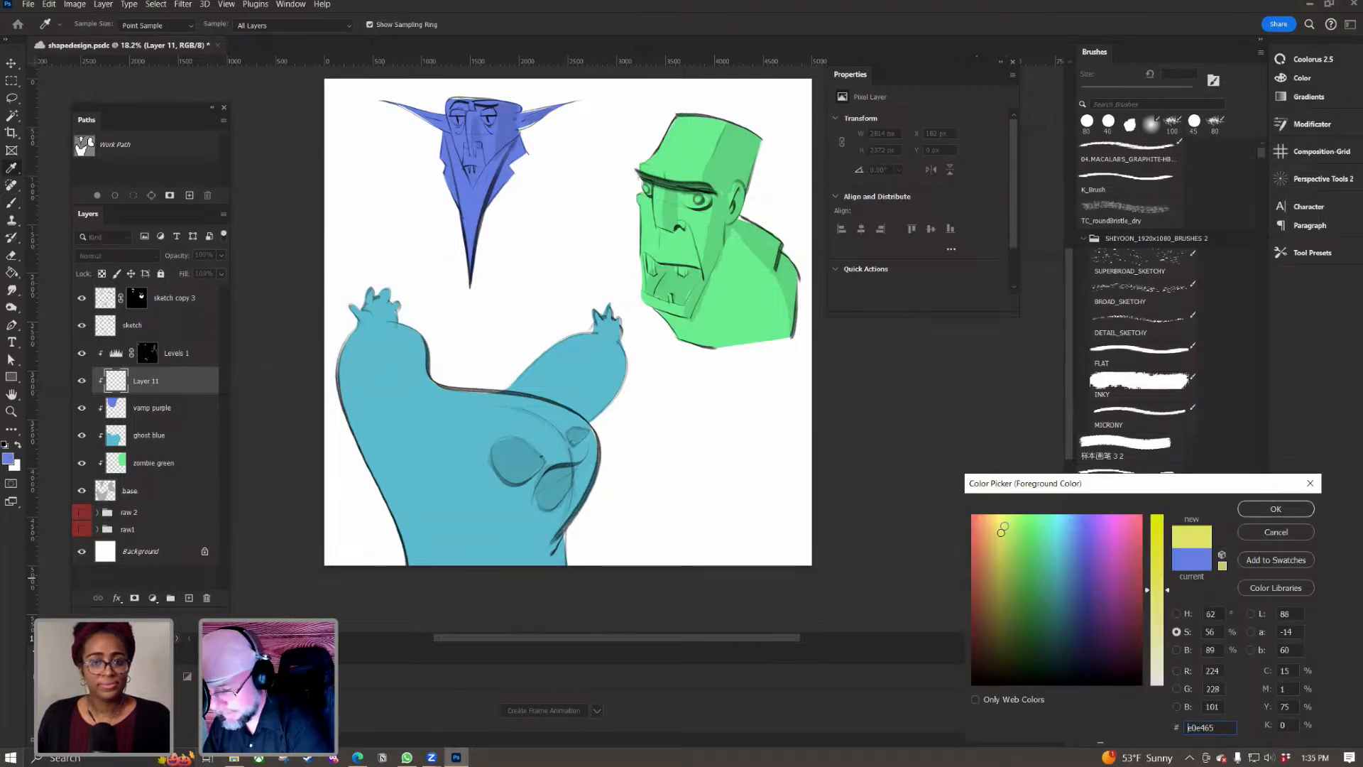
{"action": "left_click", "coordinate": [1275, 508]}
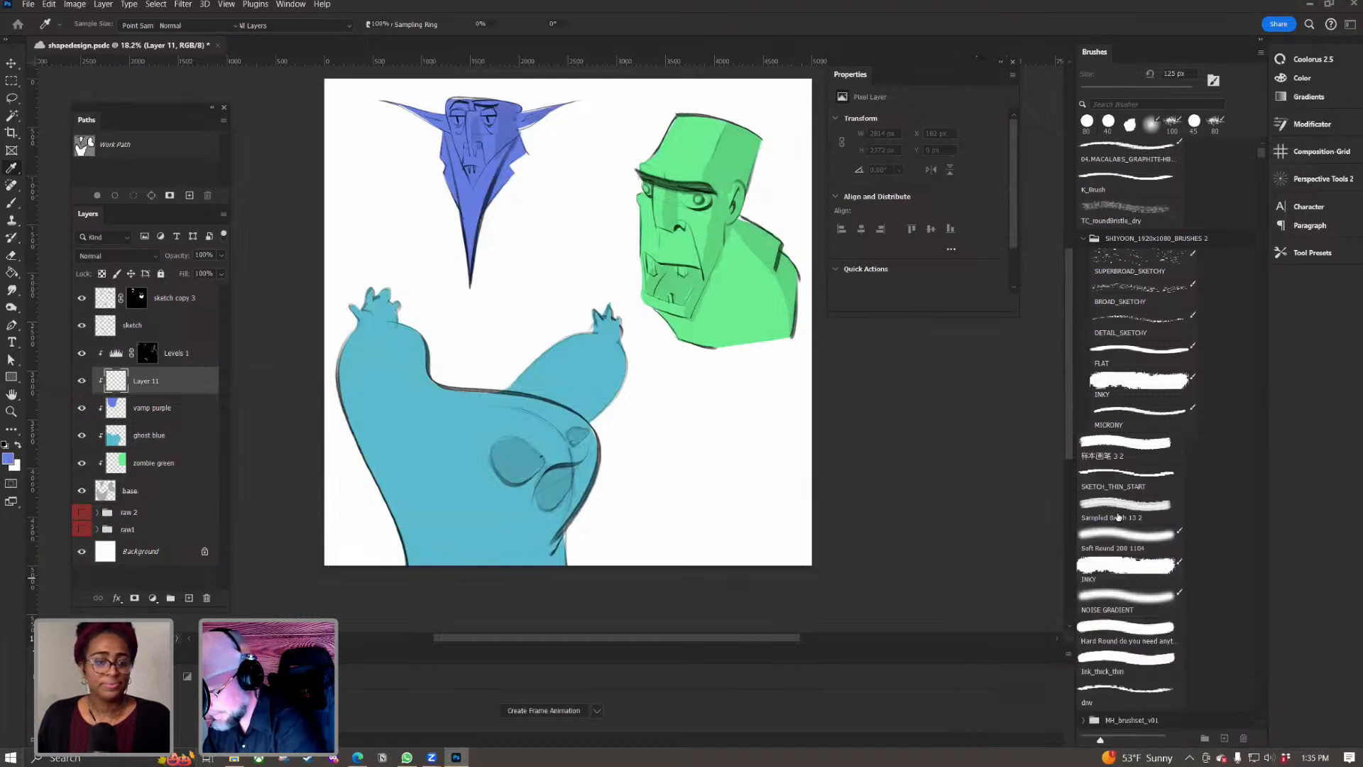
Step: Save the document and paint both eyes of the square-headed character yellow with a smaller brush
{"action": "key", "text": "ctrl+s"}
{"action": "left_click", "coordinate": [686, 198], "text": "ctrl"}
{"action": "key", "text": "bracketleft"}
{"action": "key", "text": "bracketleft"}
{"action": "key", "text": "bracketleft"}
{"action": "key", "text": "bracketleft"}
{"action": "mouse_move", "coordinate": [712, 199]}
{"action": "left_mouse_down"}
{"action": "mouse_move", "coordinate": [723, 202]}
{"action": "mouse_move", "coordinate": [674, 186]}
{"action": "mouse_move", "coordinate": [719, 207]}
{"action": "left_mouse_up"}
{"action": "left_click_drag", "start_coordinate": [592, 167], "coordinate": [604, 172]}
Step: Reduce the brush to 45 px and paint both eyes of the pointed-chin character yellow
{"action": "left_click_drag", "start_coordinate": [524, 416], "coordinate": [719, 605]}
{"action": "key", "text": "bracketleft"}
{"action": "key", "text": "bracketleft"}
{"action": "key", "text": "bracketleft"}
{"action": "mouse_move", "coordinate": [351, 210]}
{"action": "left_mouse_down"}
{"action": "mouse_move", "coordinate": [441, 207]}
{"action": "mouse_move", "coordinate": [425, 213]}
{"action": "mouse_move", "coordinate": [414, 196]}
{"action": "left_mouse_up"}
{"action": "key", "text": "e"}
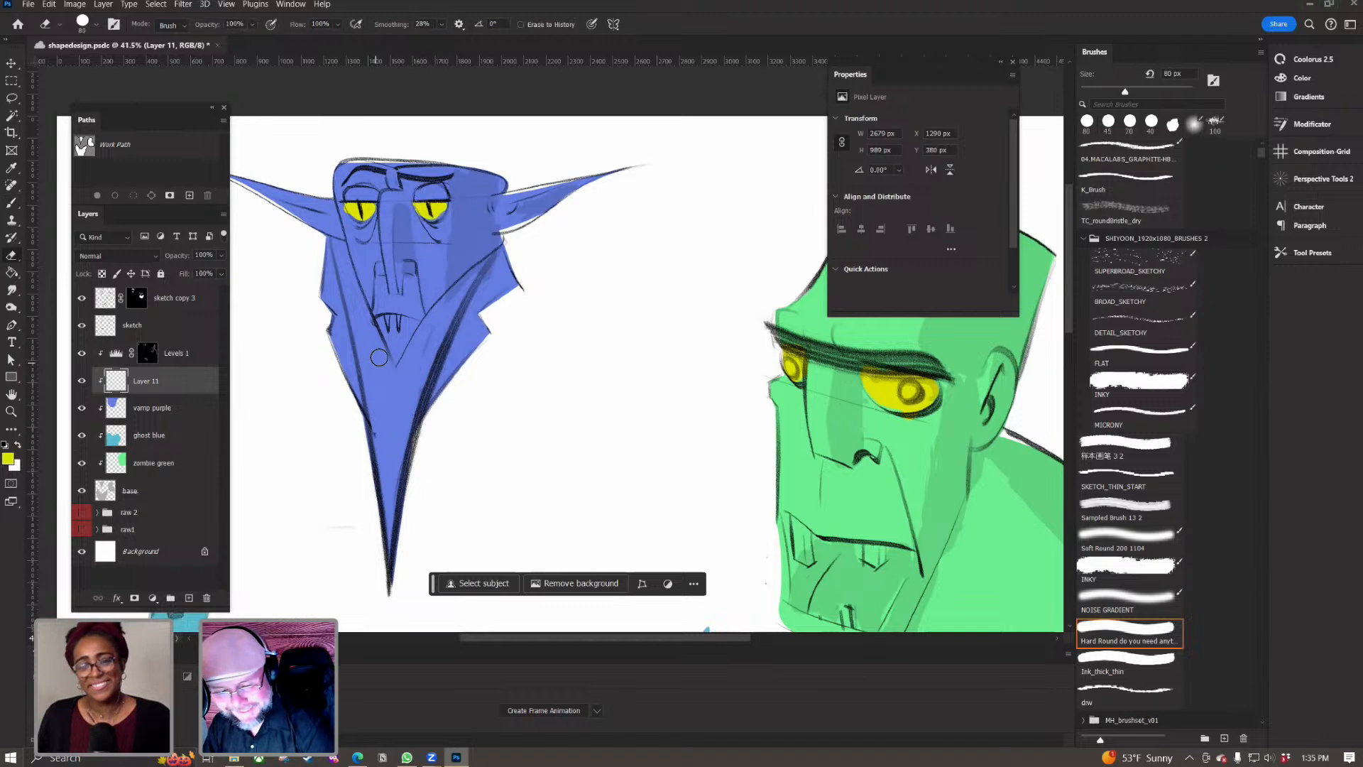
Step: Desaturate the foreground yellow to a pale cream and paint the pointed-chin character's fangs with a 15 px brush
{"action": "key", "text": "b"}
{"action": "left_click", "coordinate": [8, 459]}
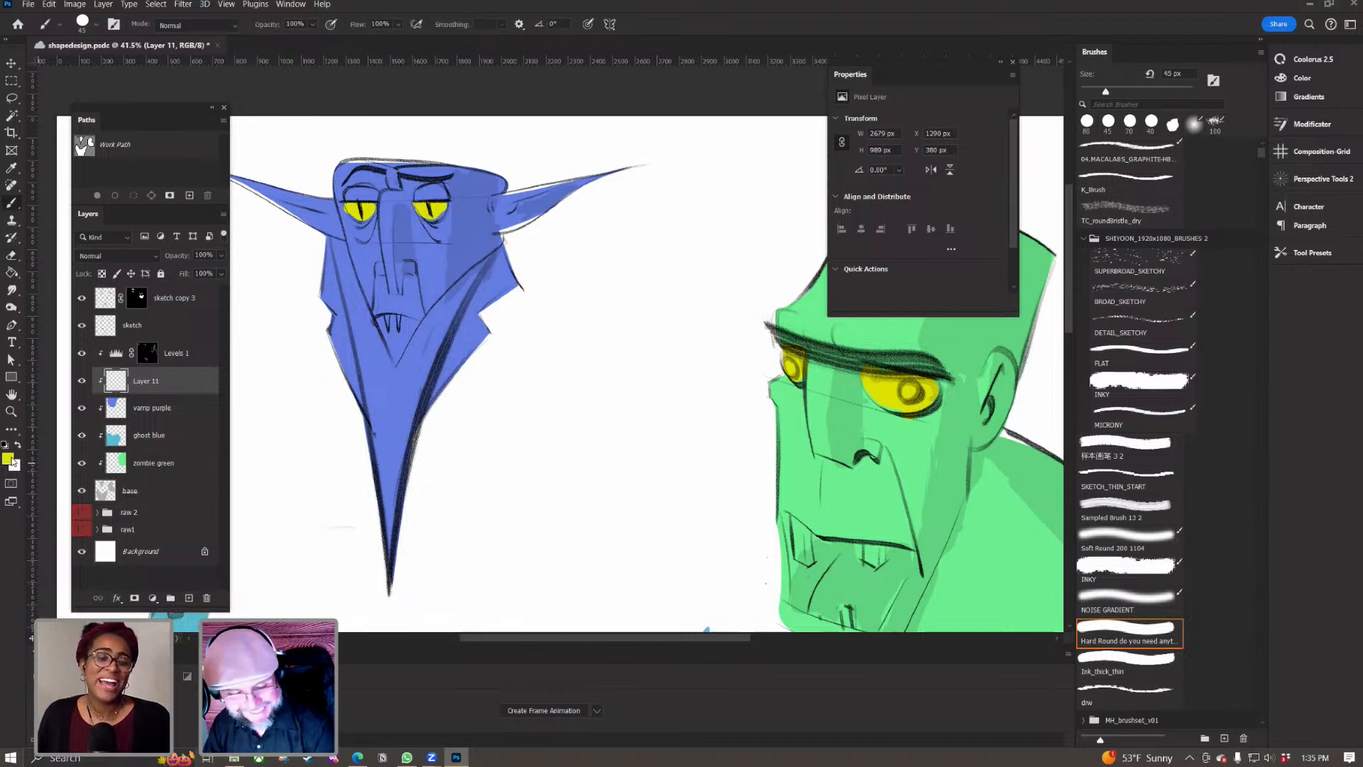
{"action": "left_click", "coordinate": [1156, 646]}
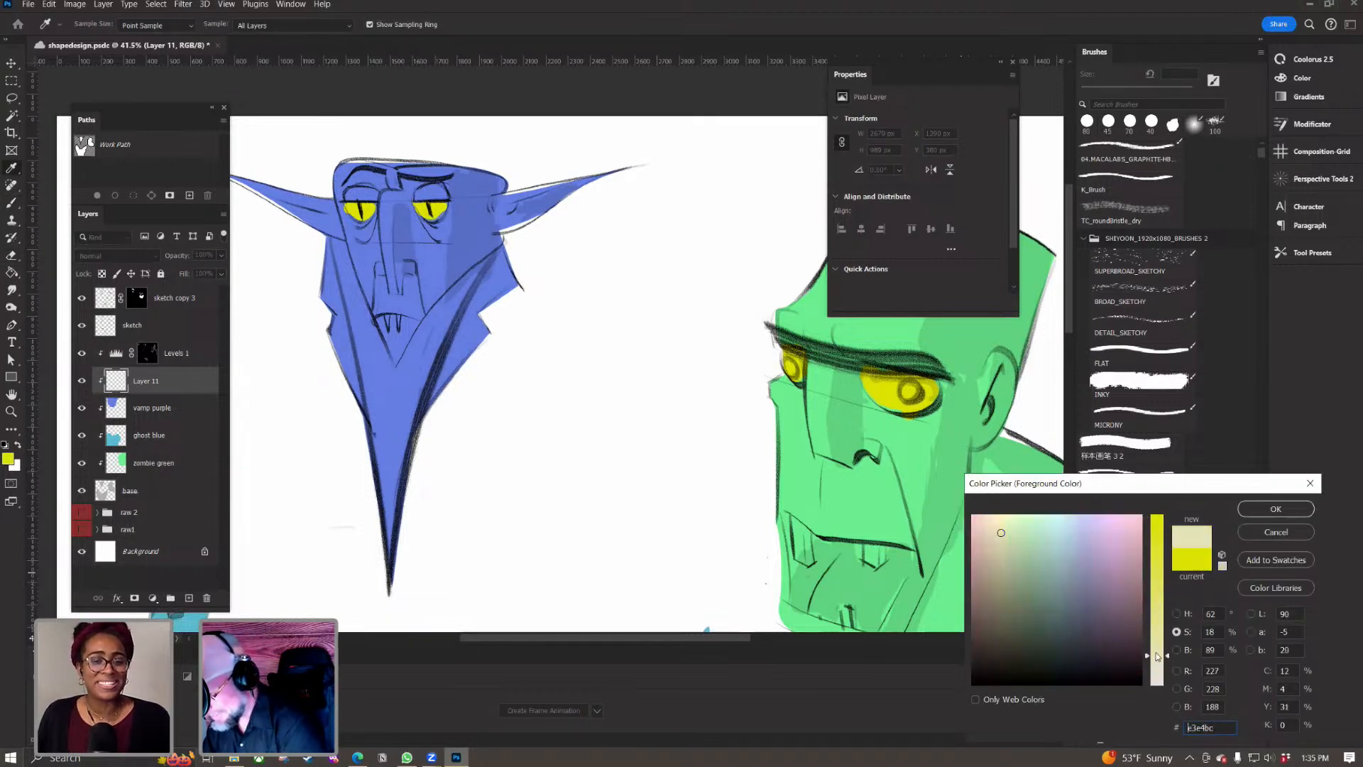
{"action": "left_click", "coordinate": [1251, 518]}
{"action": "key", "text": "bracketleft"}
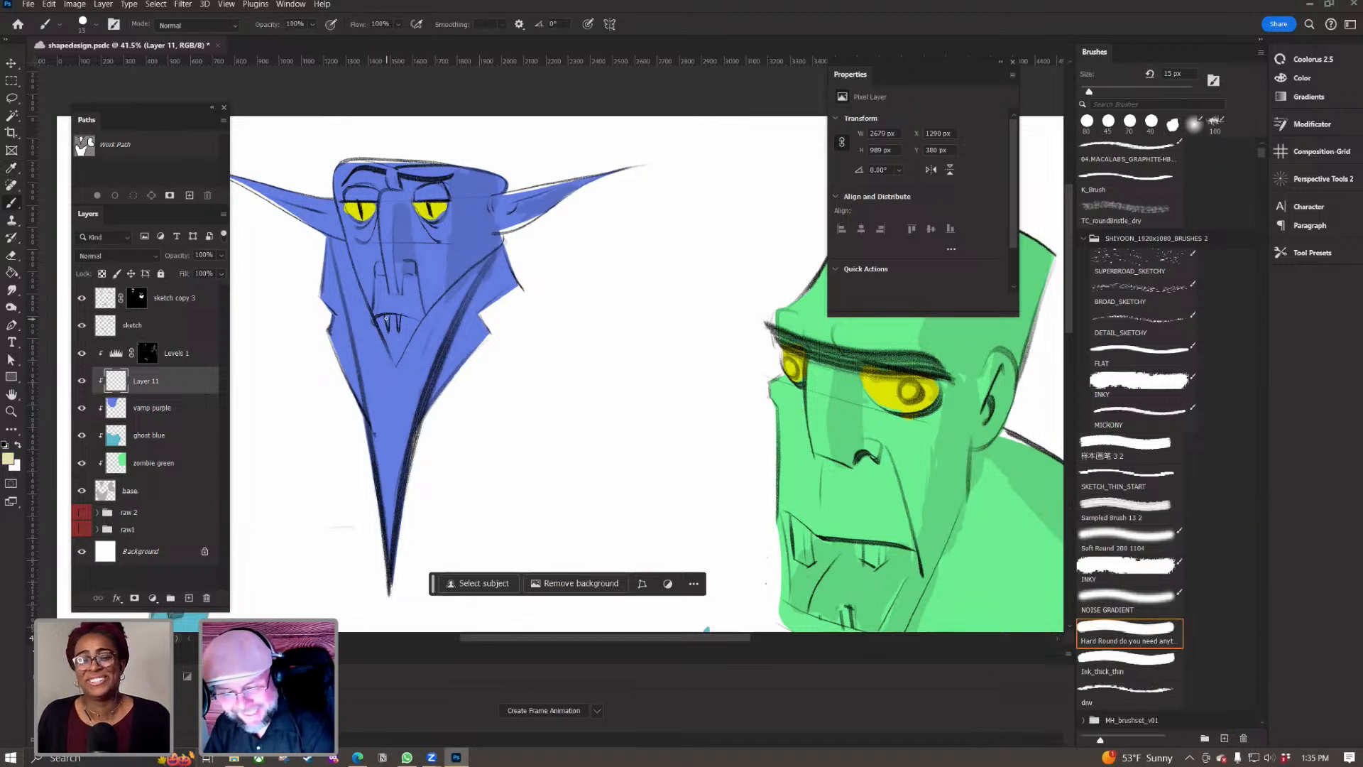
{"action": "left_click_drag", "start_coordinate": [387, 325], "coordinate": [388, 317]}
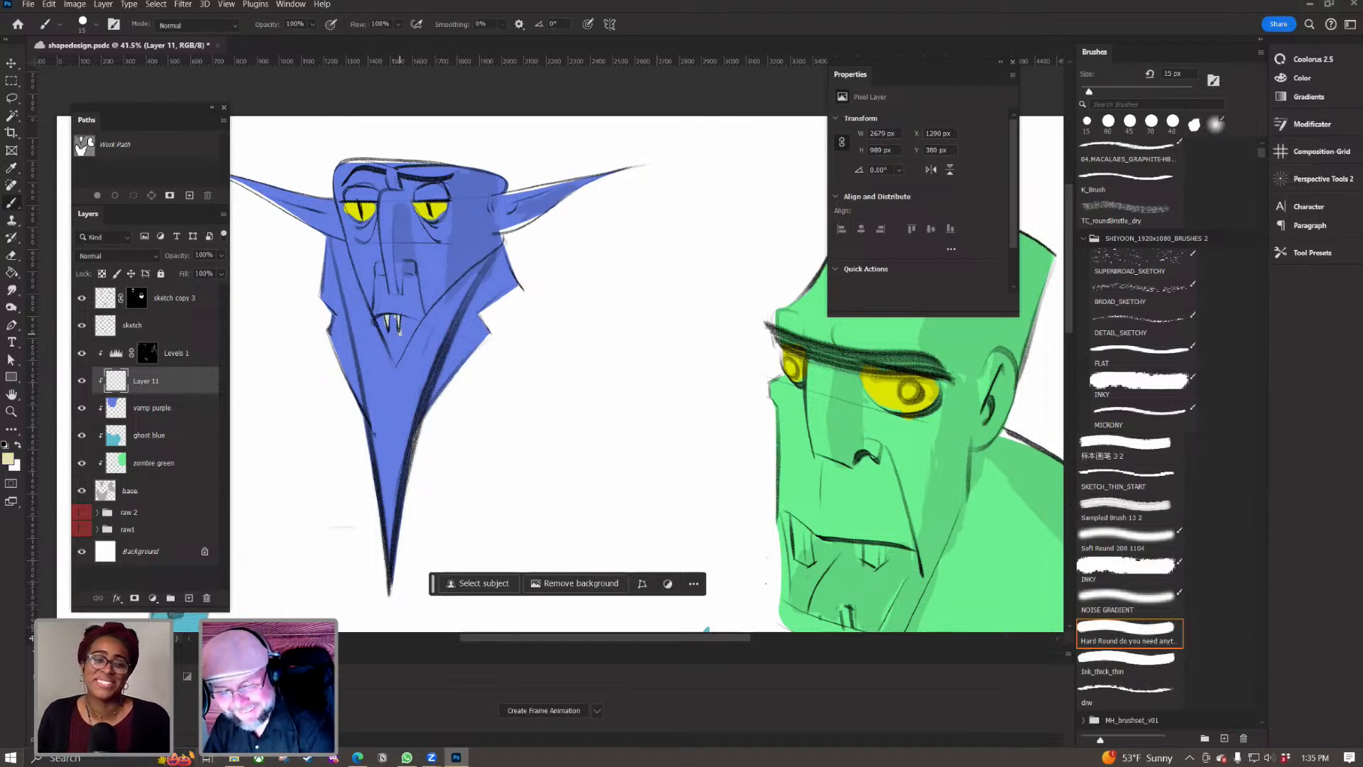
Step: Enlarge the brush to 25 px and paint the square-headed character's pupils and teeth pale cream
{"action": "left_click_drag", "start_coordinate": [406, 451], "coordinate": [316, 479]}
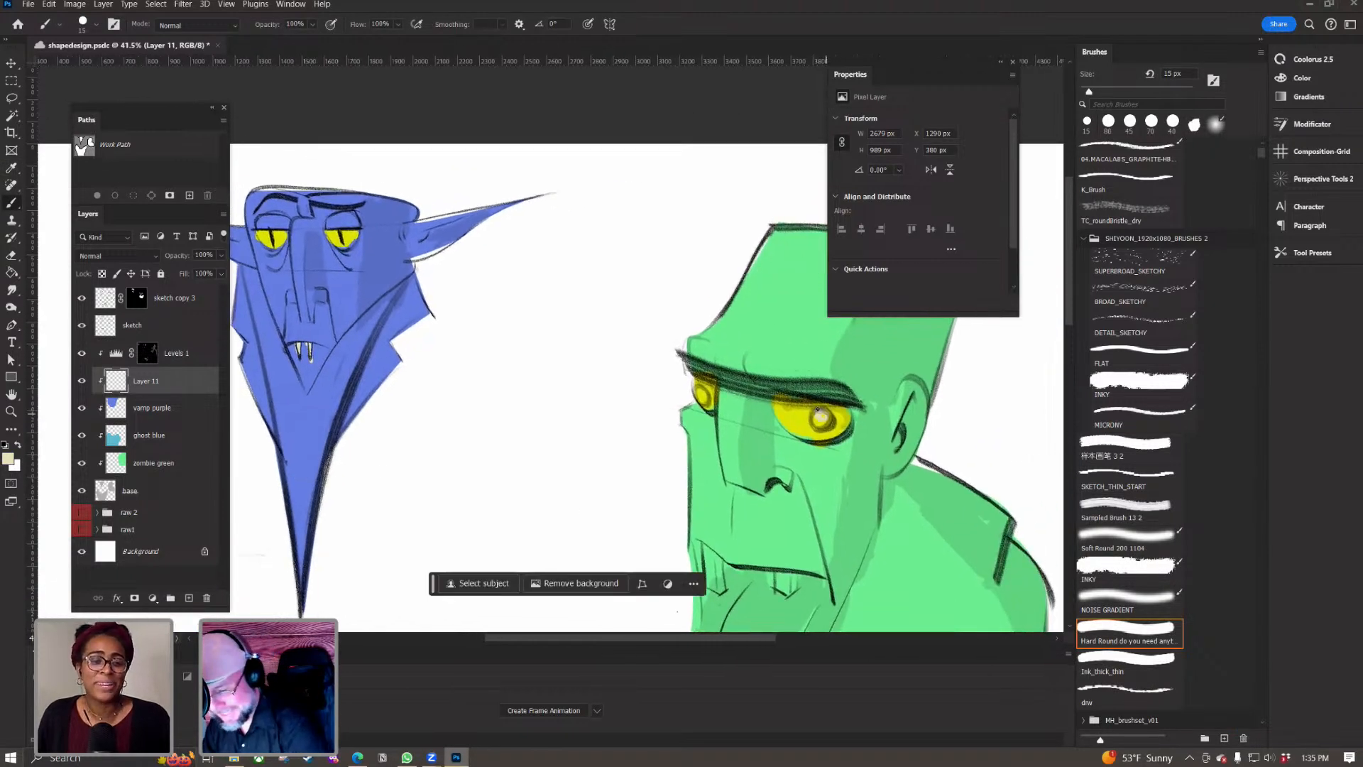
{"action": "key", "text": "bracketright"}
{"action": "left_click_drag", "start_coordinate": [703, 389], "coordinate": [703, 395]}
{"action": "mouse_move", "coordinate": [627, 386]}
{"action": "left_mouse_down"}
{"action": "mouse_move", "coordinate": [584, 335]}
{"action": "mouse_move", "coordinate": [546, 229]}
{"action": "left_mouse_up"}
{"action": "mouse_move", "coordinate": [640, 429]}
{"action": "left_mouse_down"}
{"action": "mouse_move", "coordinate": [629, 395]}
{"action": "mouse_move", "coordinate": [717, 426]}
{"action": "left_mouse_up"}
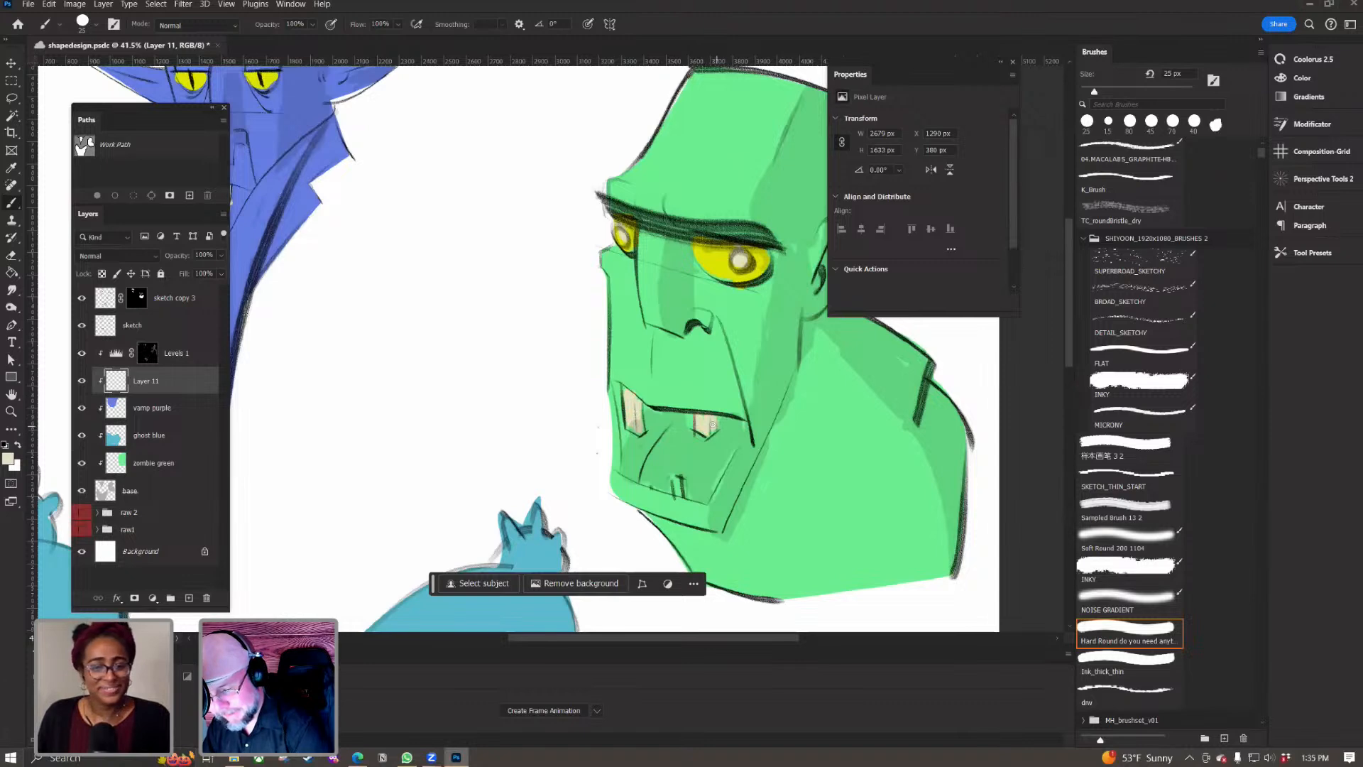
{"action": "left_click_drag", "start_coordinate": [680, 483], "coordinate": [678, 481]}
Step: Sample the pointed-chin character's blue and change the foreground to a darker, more saturated blue, 3336b7
{"action": "left_click_drag", "start_coordinate": [458, 462], "coordinate": [511, 262]}
{"action": "mouse_move", "coordinate": [433, 409]}
{"action": "left_mouse_down"}
{"action": "mouse_move", "coordinate": [342, 549]}
{"action": "mouse_move", "coordinate": [310, 548]}
{"action": "mouse_move", "coordinate": [430, 529]}
{"action": "mouse_move", "coordinate": [434, 516]}
{"action": "left_mouse_up"}
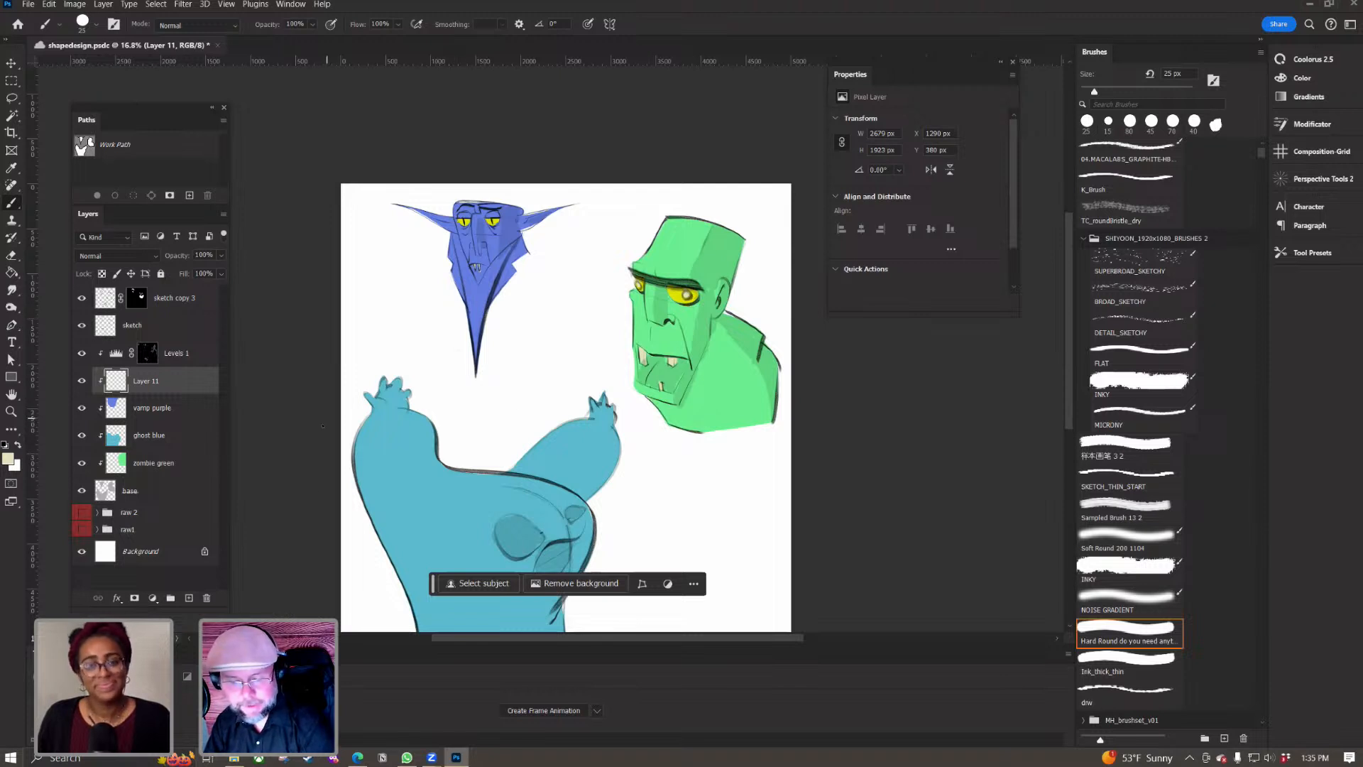
{"action": "left_click", "coordinate": [491, 291], "text": "alt"}
{"action": "left_click", "coordinate": [9, 462]}
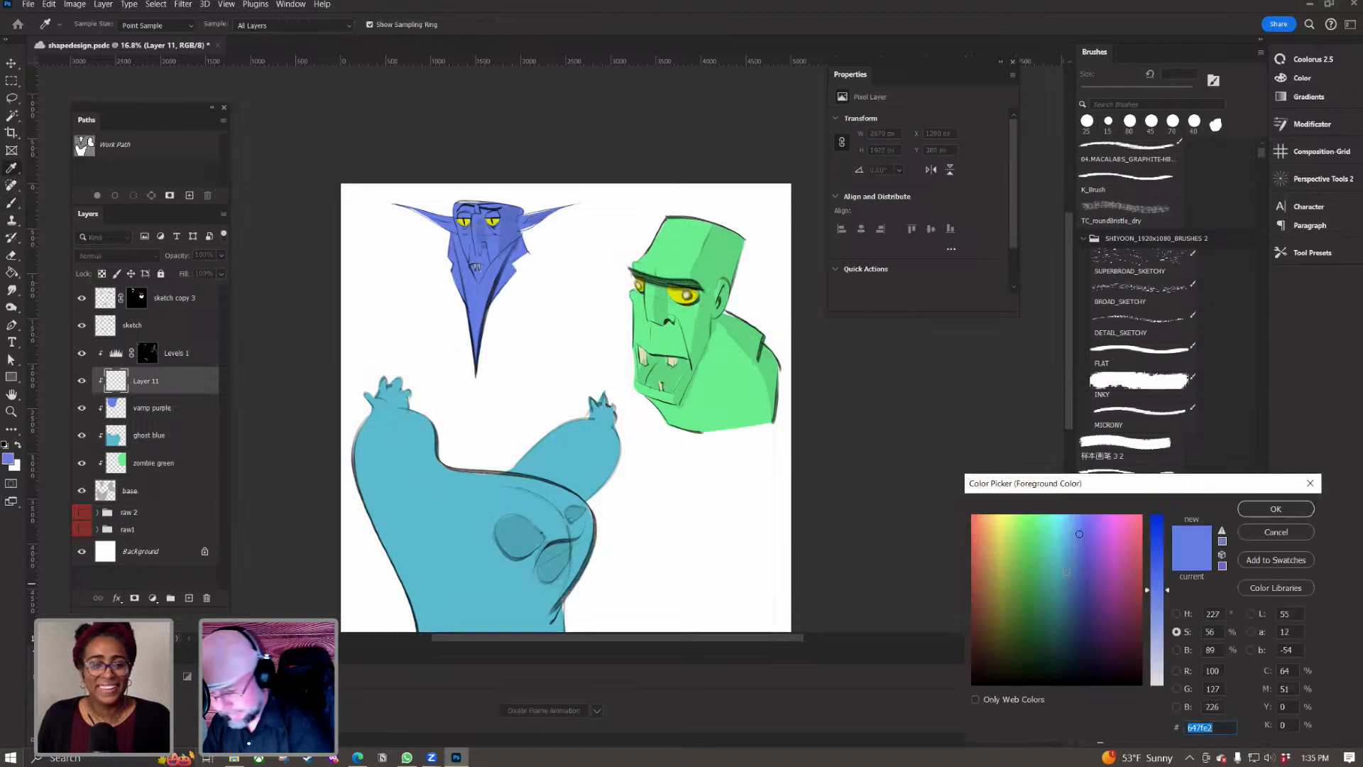
{"action": "left_click", "coordinate": [1157, 566]}
{"action": "left_click", "coordinate": [1086, 564]}
{"action": "left_click", "coordinate": [1250, 511]}
Step: Enlarge the brush to 70 px, paint the pointed-chin character's collar dark blue, and erase the overspill beside the face
{"action": "key", "text": "bracketright"}
{"action": "key", "text": "bracketright"}
{"action": "key", "text": "bracketright"}
{"action": "key", "text": "bracketright"}
{"action": "key", "text": "bracketright"}
{"action": "left_click_drag", "start_coordinate": [459, 274], "coordinate": [457, 243]}
{"action": "mouse_move", "coordinate": [463, 301]}
{"action": "left_mouse_down"}
{"action": "mouse_move", "coordinate": [458, 268]}
{"action": "mouse_move", "coordinate": [477, 360]}
{"action": "left_mouse_up"}
{"action": "mouse_move", "coordinate": [514, 256]}
{"action": "left_mouse_down"}
{"action": "mouse_move", "coordinate": [491, 305]}
{"action": "mouse_move", "coordinate": [525, 242]}
{"action": "mouse_move", "coordinate": [486, 279]}
{"action": "mouse_move", "coordinate": [514, 240]}
{"action": "mouse_move", "coordinate": [484, 310]}
{"action": "left_mouse_up"}
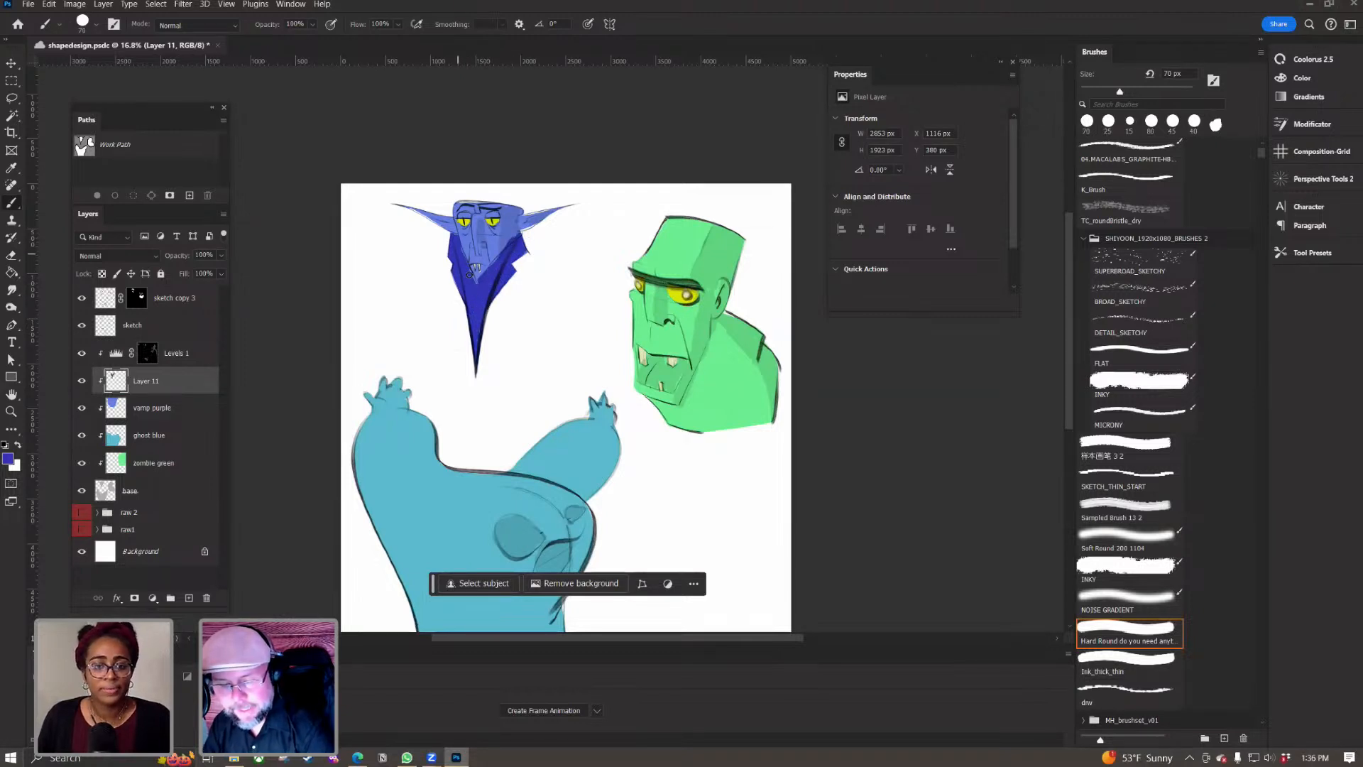
{"action": "key", "text": "e"}
{"action": "left_click_drag", "start_coordinate": [500, 249], "coordinate": [512, 242]}
{"action": "key", "text": "b"}
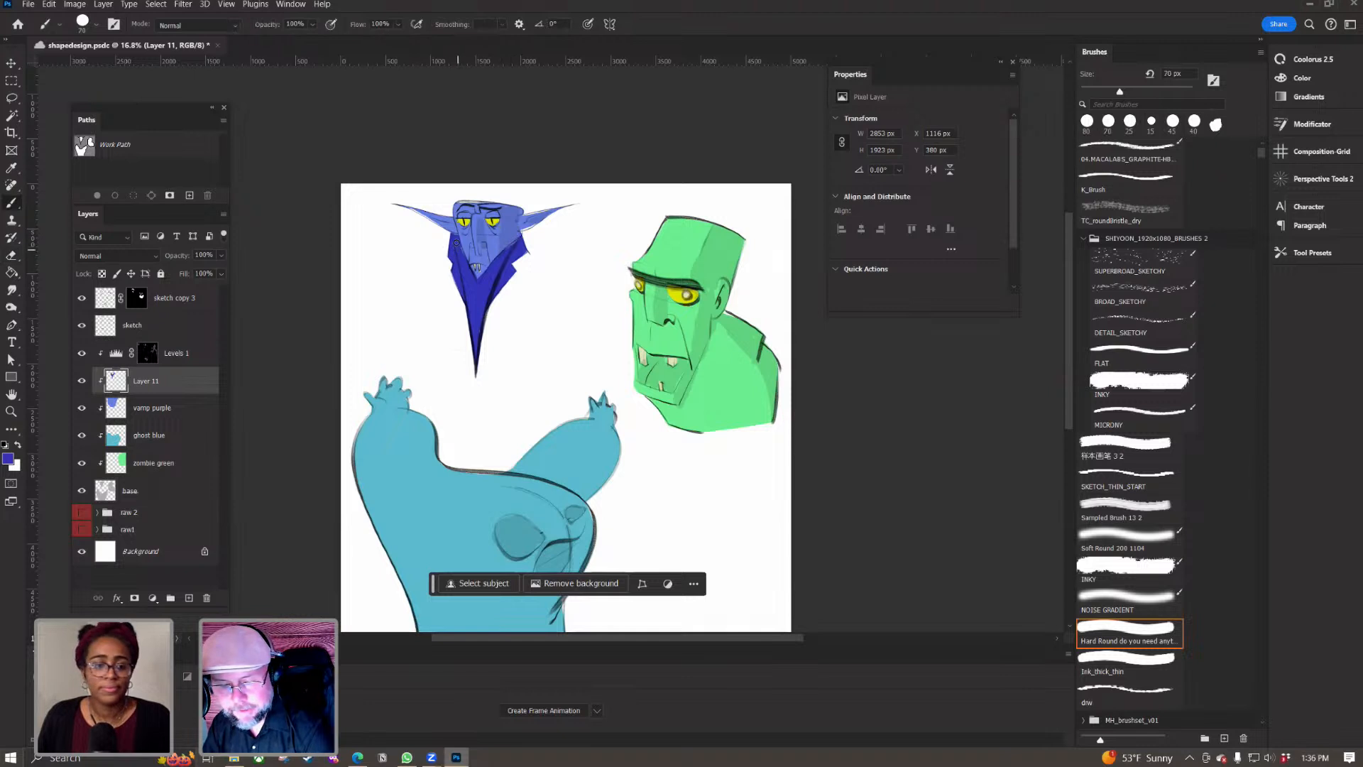
Step: Change the foreground to dark purple 3a1754 and fill the pointed-chin character's collar with it
{"action": "left_click", "coordinate": [9, 462]}
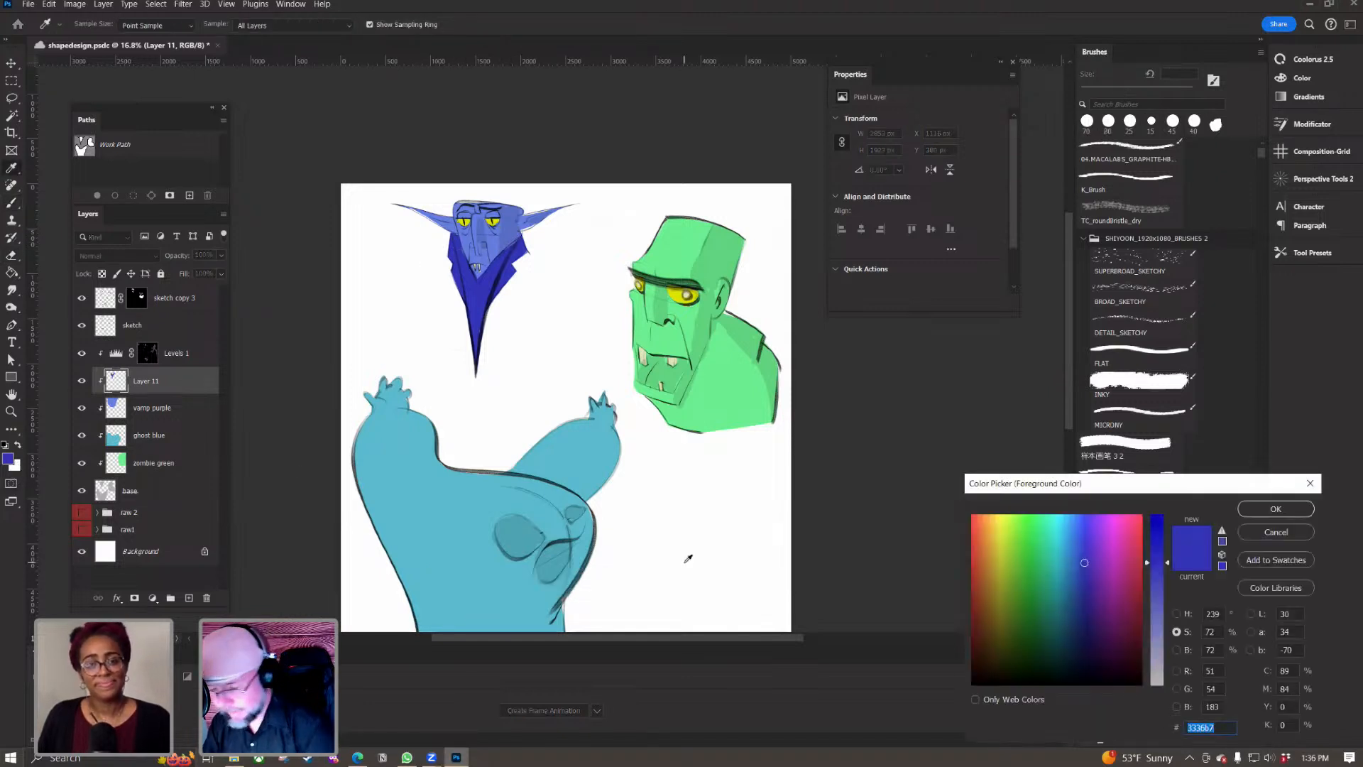
{"action": "mouse_move", "coordinate": [1077, 561]}
{"action": "left_mouse_down"}
{"action": "mouse_move", "coordinate": [1072, 600]}
{"action": "mouse_move", "coordinate": [1101, 629]}
{"action": "left_mouse_up"}
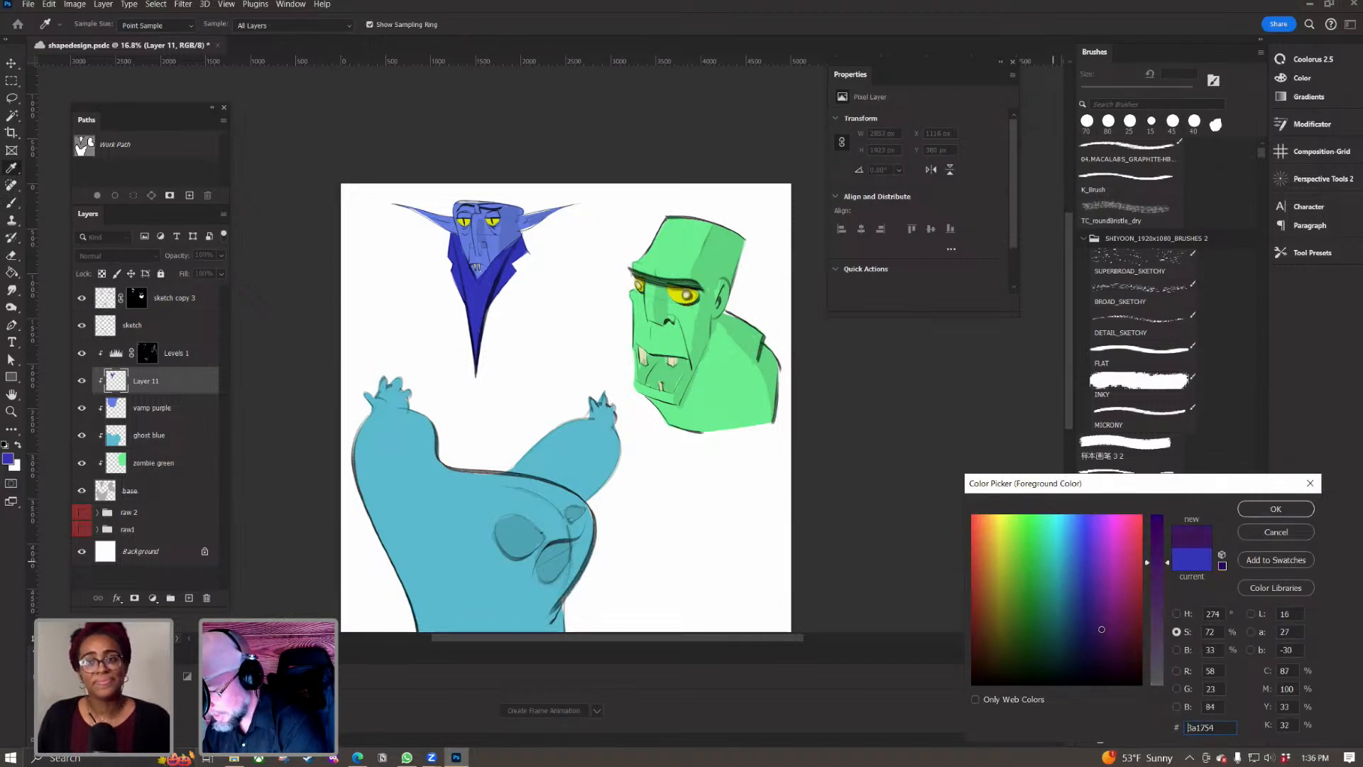
{"action": "left_click", "coordinate": [1271, 509]}
{"action": "key", "text": "g"}
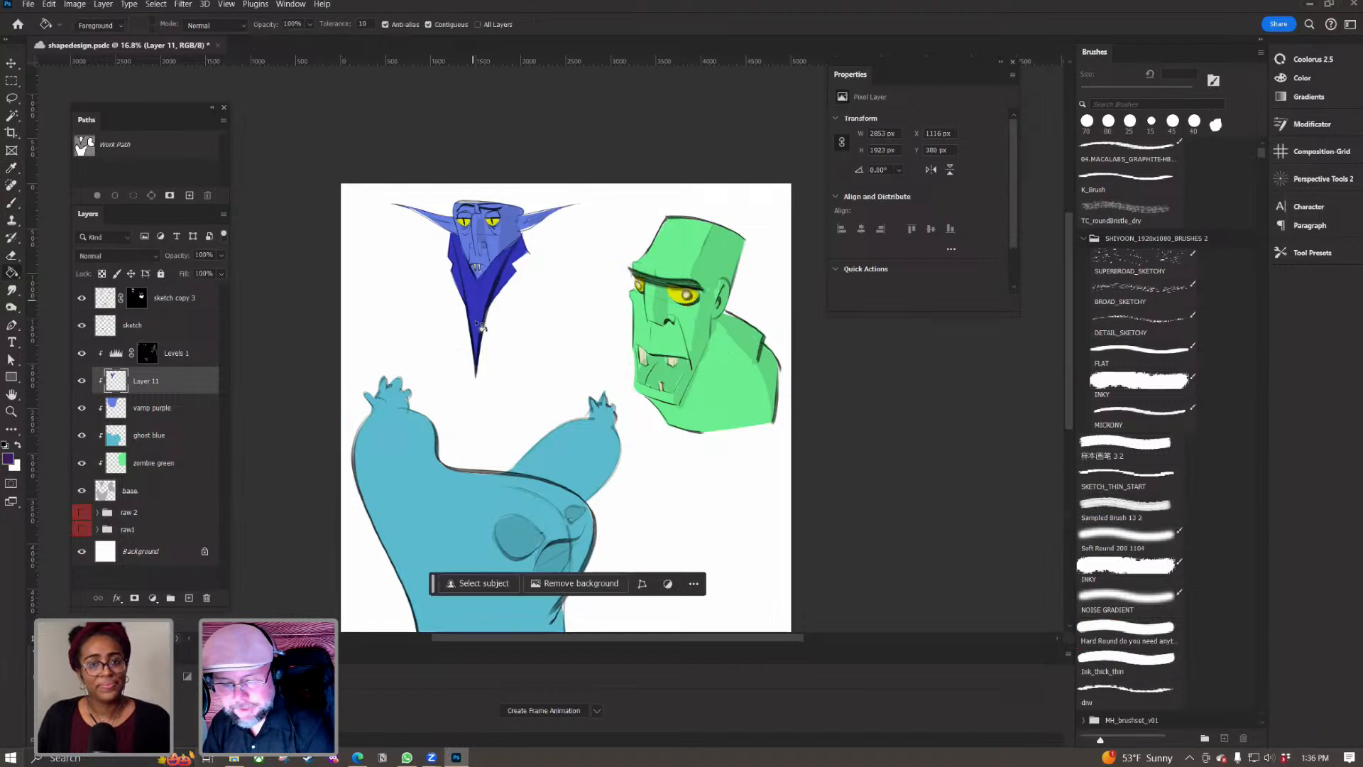
{"action": "left_click", "coordinate": [477, 325]}
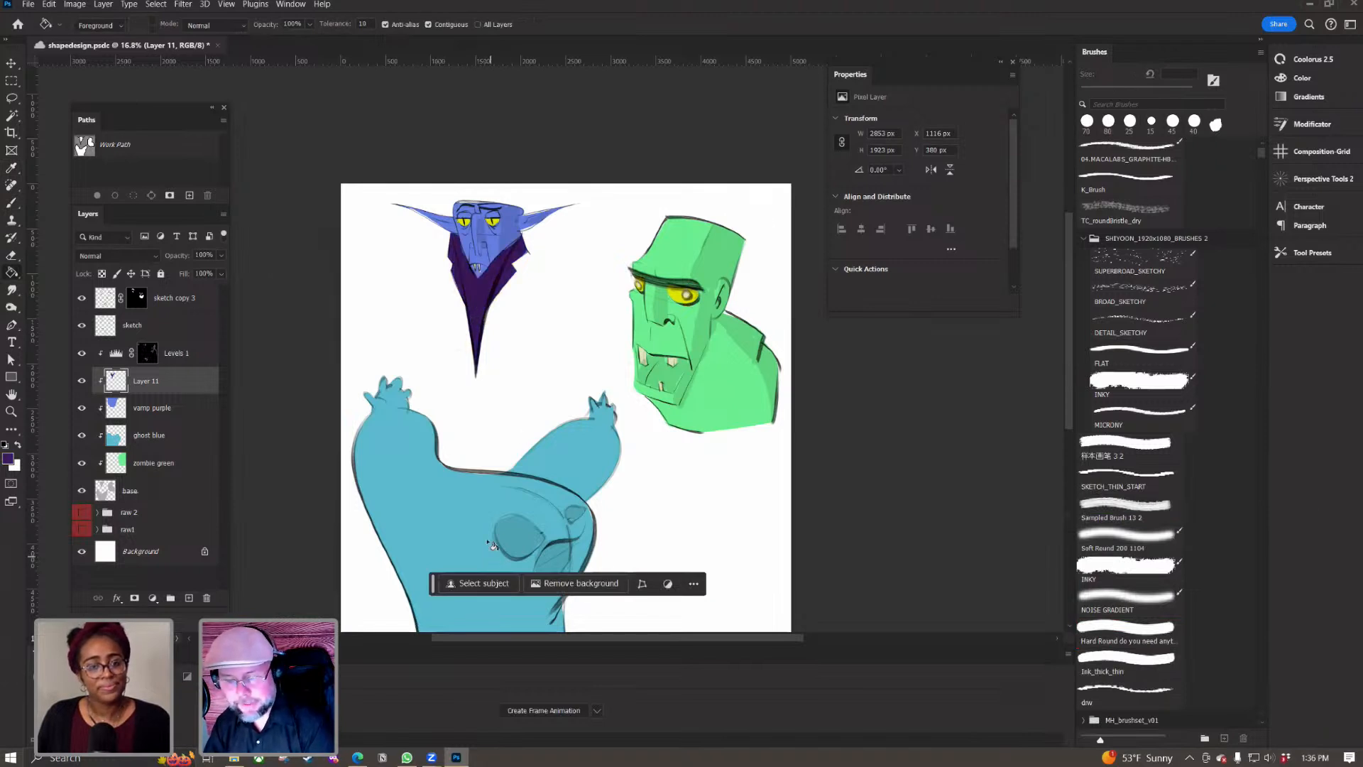
Step: Paint the square-headed character's jacket dark purple, enlarging the brush to 150 px for the large areas
{"action": "key", "text": "b"}
{"action": "mouse_move", "coordinate": [663, 418]}
{"action": "left_mouse_down"}
{"action": "mouse_move", "coordinate": [682, 418]}
{"action": "mouse_move", "coordinate": [645, 401]}
{"action": "mouse_move", "coordinate": [685, 412]}
{"action": "left_mouse_up"}
{"action": "mouse_move", "coordinate": [723, 328]}
{"action": "left_mouse_down"}
{"action": "mouse_move", "coordinate": [702, 382]}
{"action": "mouse_move", "coordinate": [714, 332]}
{"action": "mouse_move", "coordinate": [735, 316]}
{"action": "mouse_move", "coordinate": [723, 318]}
{"action": "mouse_move", "coordinate": [770, 359]}
{"action": "mouse_move", "coordinate": [770, 398]}
{"action": "mouse_move", "coordinate": [756, 420]}
{"action": "mouse_move", "coordinate": [730, 353]}
{"action": "mouse_move", "coordinate": [724, 422]}
{"action": "mouse_move", "coordinate": [706, 369]}
{"action": "mouse_move", "coordinate": [690, 415]}
{"action": "mouse_move", "coordinate": [709, 355]}
{"action": "mouse_move", "coordinate": [682, 423]}
{"action": "mouse_move", "coordinate": [700, 436]}
{"action": "mouse_move", "coordinate": [774, 383]}
{"action": "mouse_move", "coordinate": [750, 428]}
{"action": "mouse_move", "coordinate": [667, 422]}
{"action": "mouse_move", "coordinate": [698, 347]}
{"action": "left_mouse_up"}
{"action": "key", "text": "bracketright"}
{"action": "key", "text": "bracketright"}
{"action": "key", "text": "bracketright"}
{"action": "key", "text": "bracketright"}
{"action": "key", "text": "bracketright"}
Step: Clean up the purple jacket's edge along the square-headed character's jaw and neck with a 40 px brush and the eraser
{"action": "key", "text": "e"}
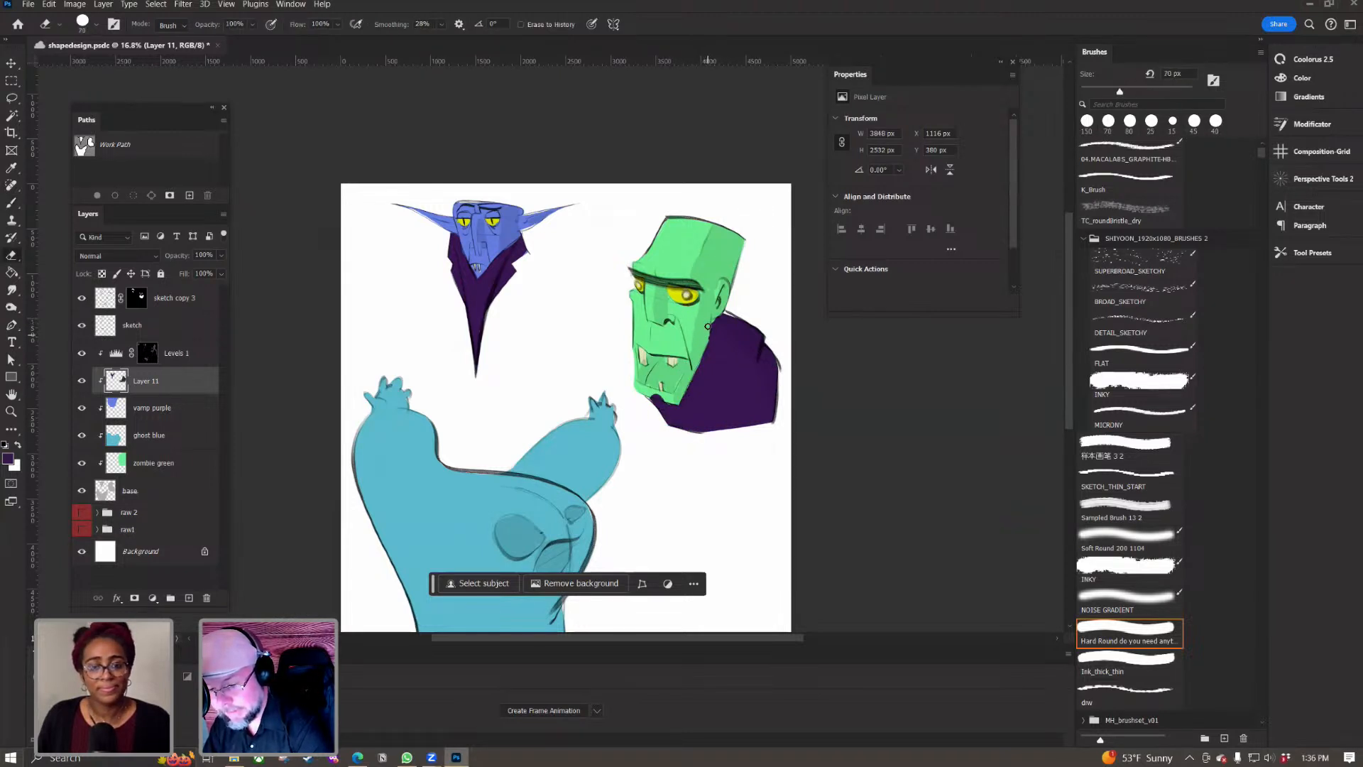
{"action": "key", "text": "bracketleft"}
{"action": "key", "text": "bracketleft"}
{"action": "key", "text": "bracketleft"}
{"action": "key", "text": "b"}
{"action": "left_click_drag", "start_coordinate": [715, 323], "coordinate": [714, 330]}
{"action": "key", "text": "e"}
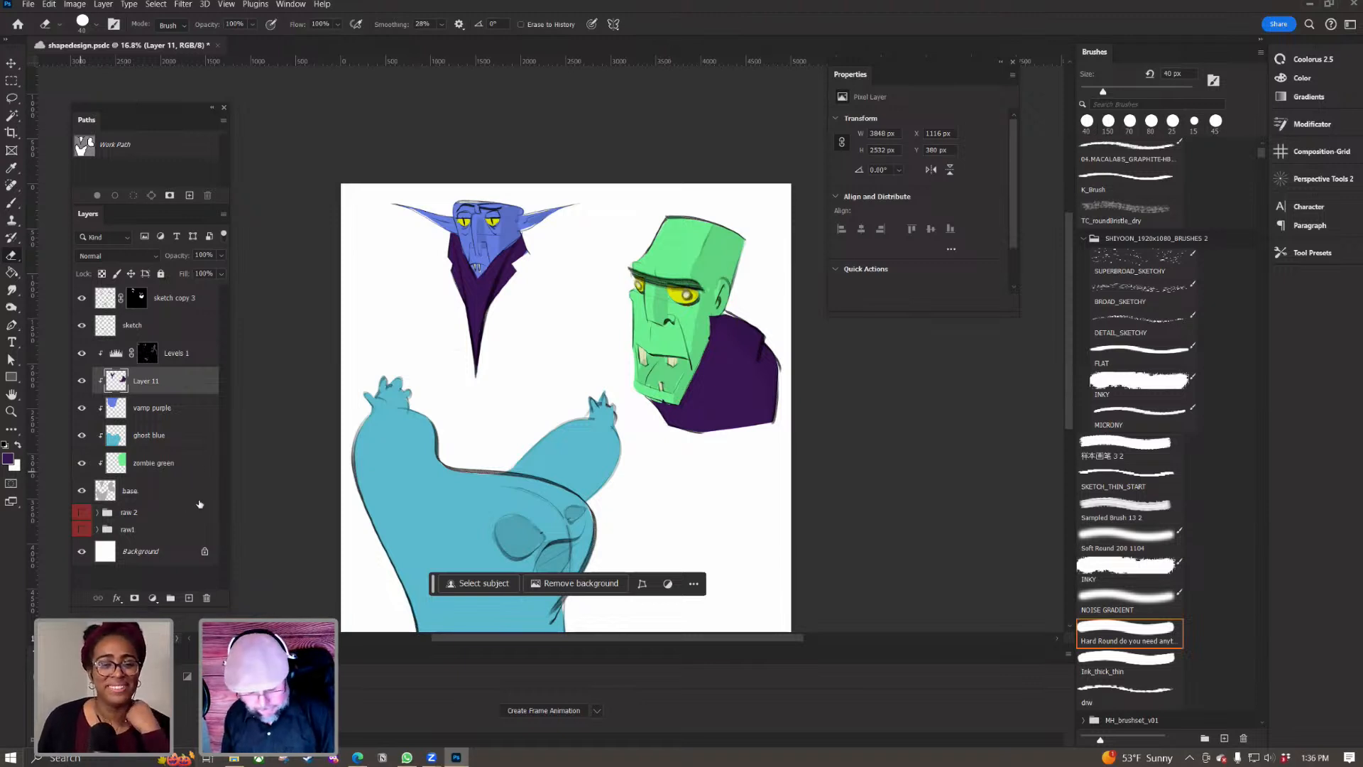
Step: Apply Hue/Saturation to Layer 11 with lightness +27 and a hue shift that makes the clothing bluer and the eyes orange
{"action": "key", "text": "ctrl+u"}
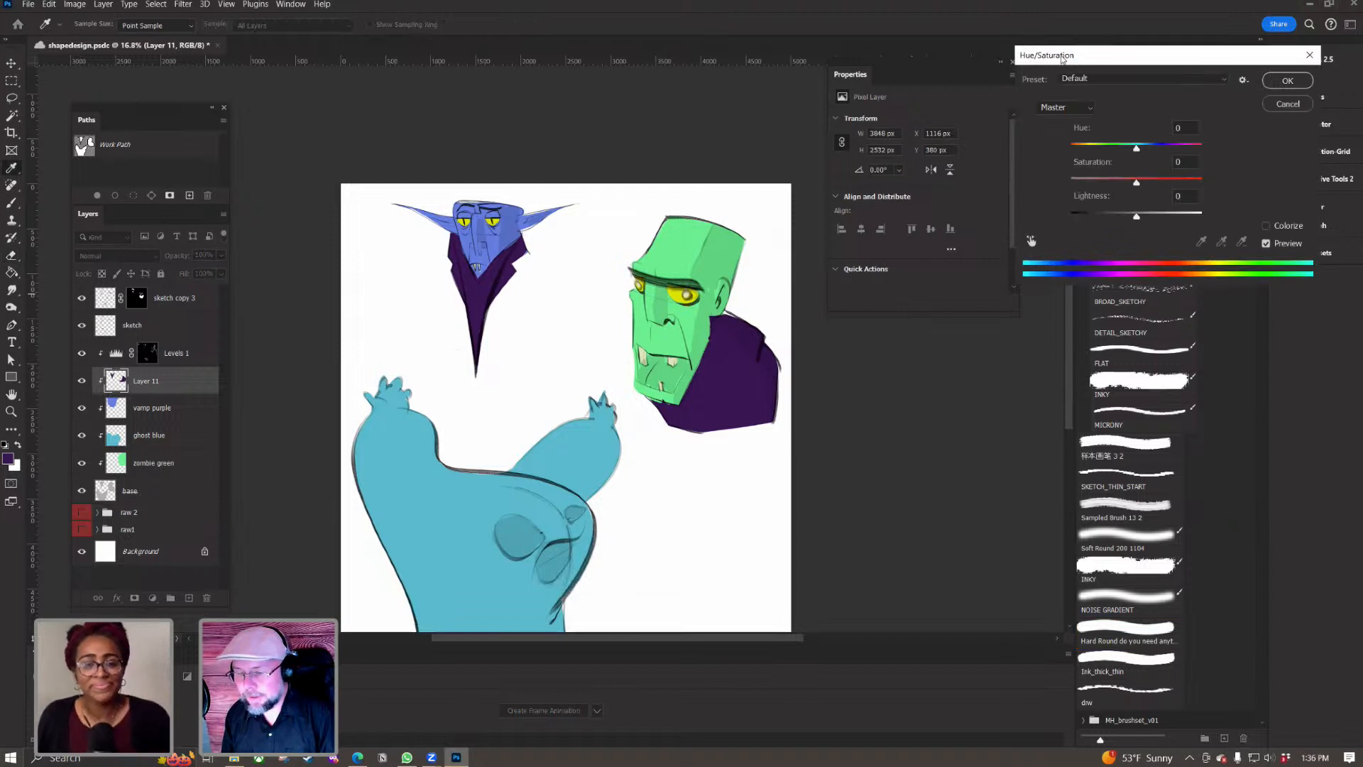
{"action": "left_click_drag", "start_coordinate": [1063, 59], "coordinate": [605, 100]}
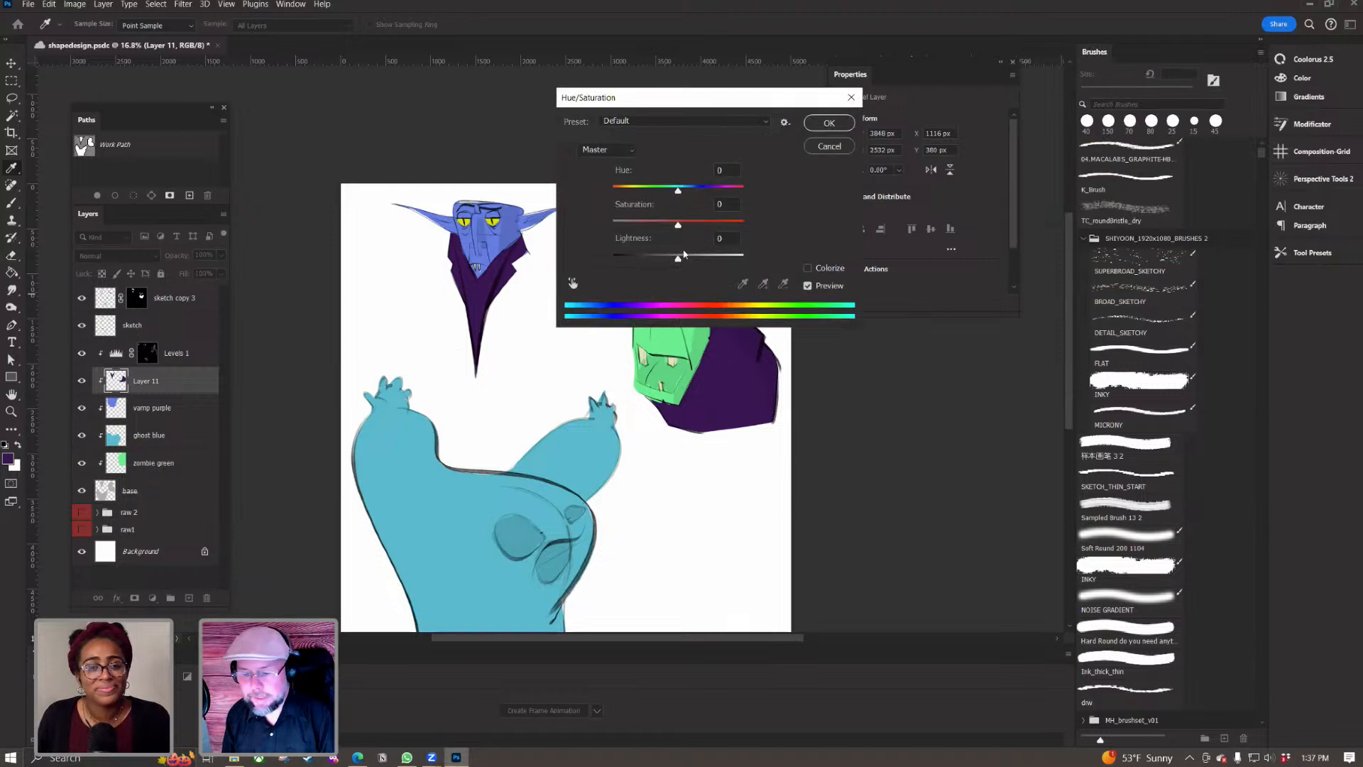
{"action": "left_click_drag", "start_coordinate": [681, 260], "coordinate": [697, 260]}
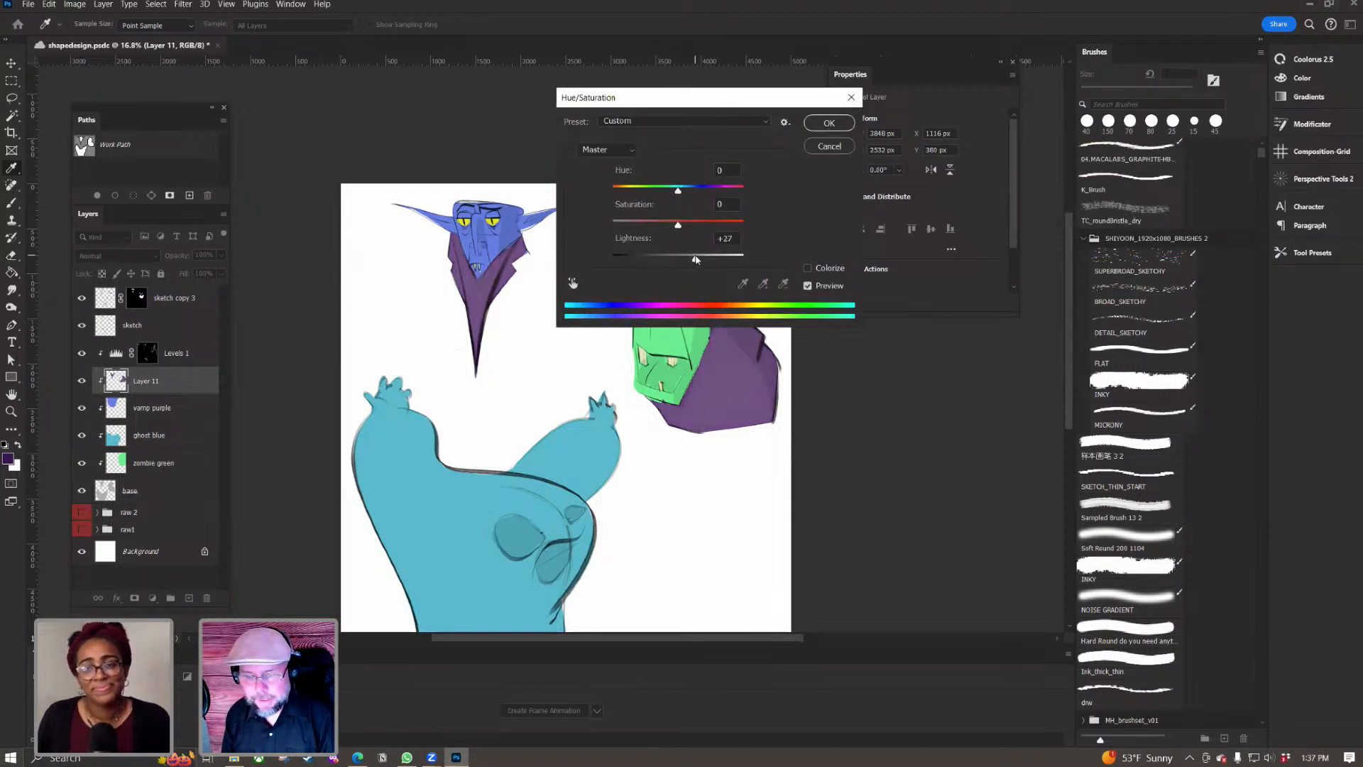
{"action": "left_click_drag", "start_coordinate": [725, 100], "coordinate": [1032, 78]}
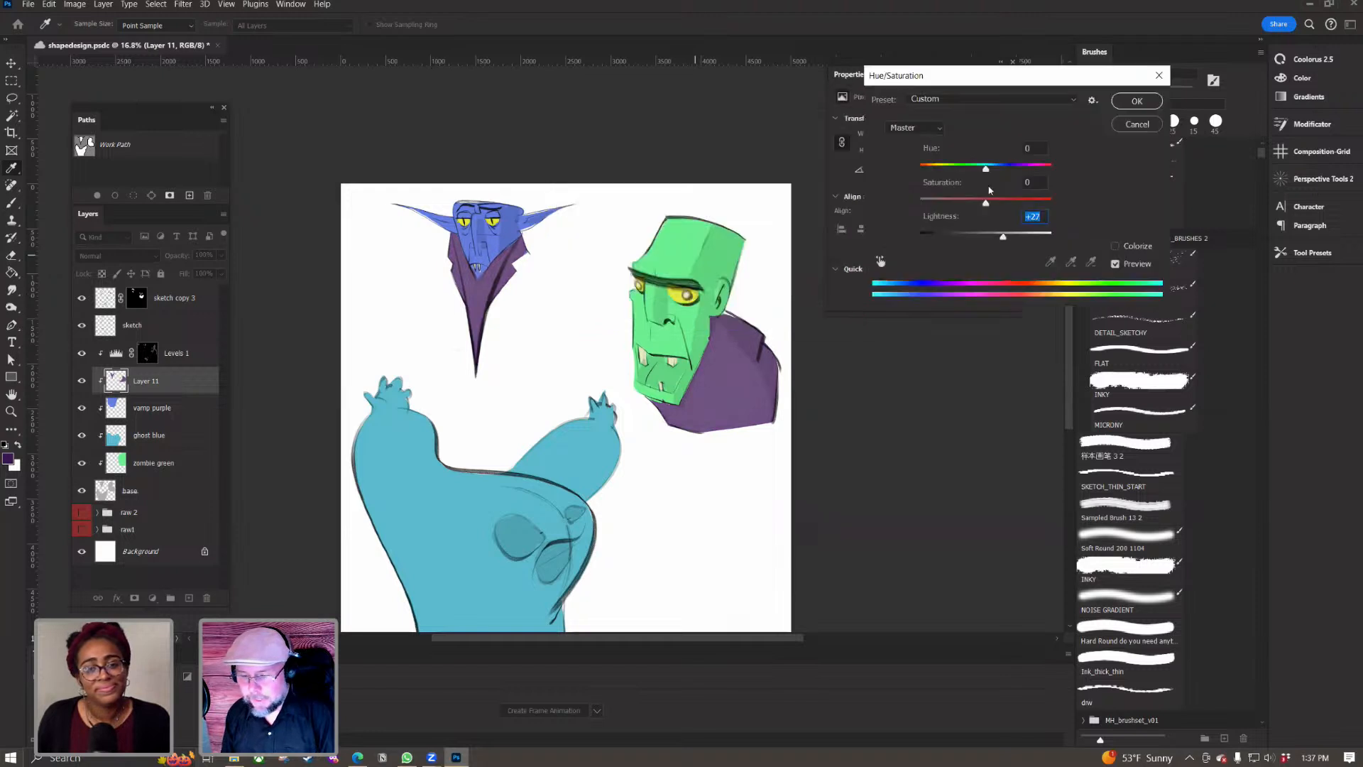
{"action": "mouse_move", "coordinate": [989, 173]}
{"action": "left_mouse_down"}
{"action": "mouse_move", "coordinate": [1048, 168]}
{"action": "mouse_move", "coordinate": [969, 163]}
{"action": "left_mouse_up"}
{"action": "left_click", "coordinate": [1158, 103]}
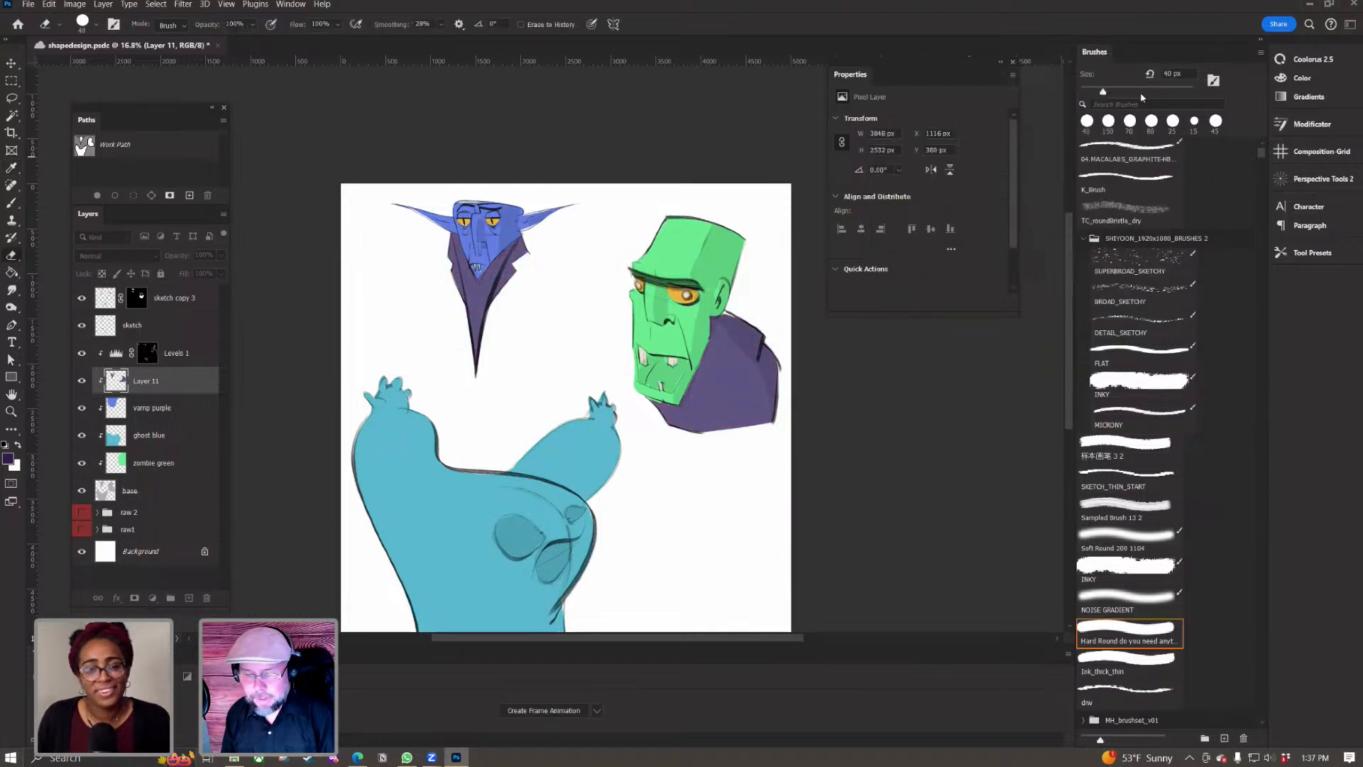
Step: Group all layers from base up to sketch copy 3 and name the group raw 3
{"action": "key", "text": "ctrl+space"}
{"action": "left_click_drag", "start_coordinate": [638, 351], "coordinate": [600, 366]}
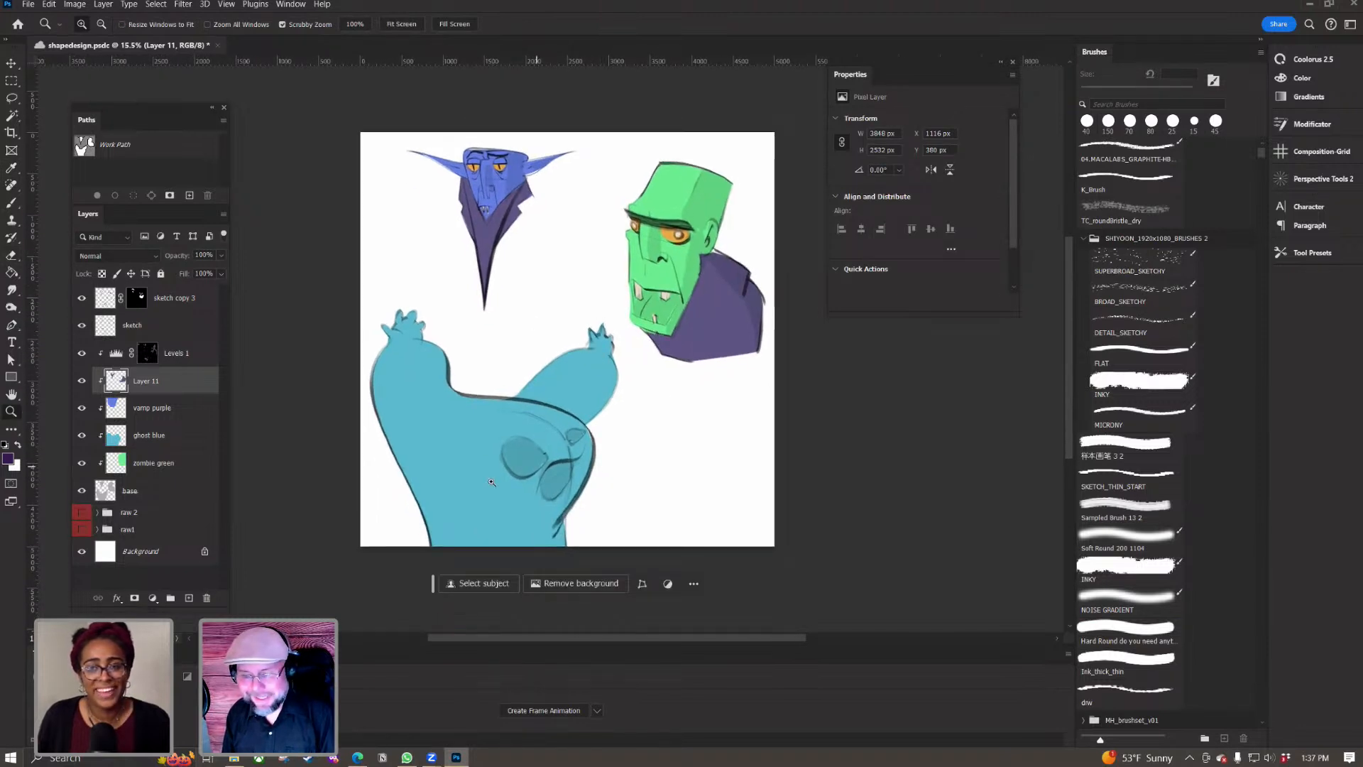
{"action": "left_click", "coordinate": [171, 486]}
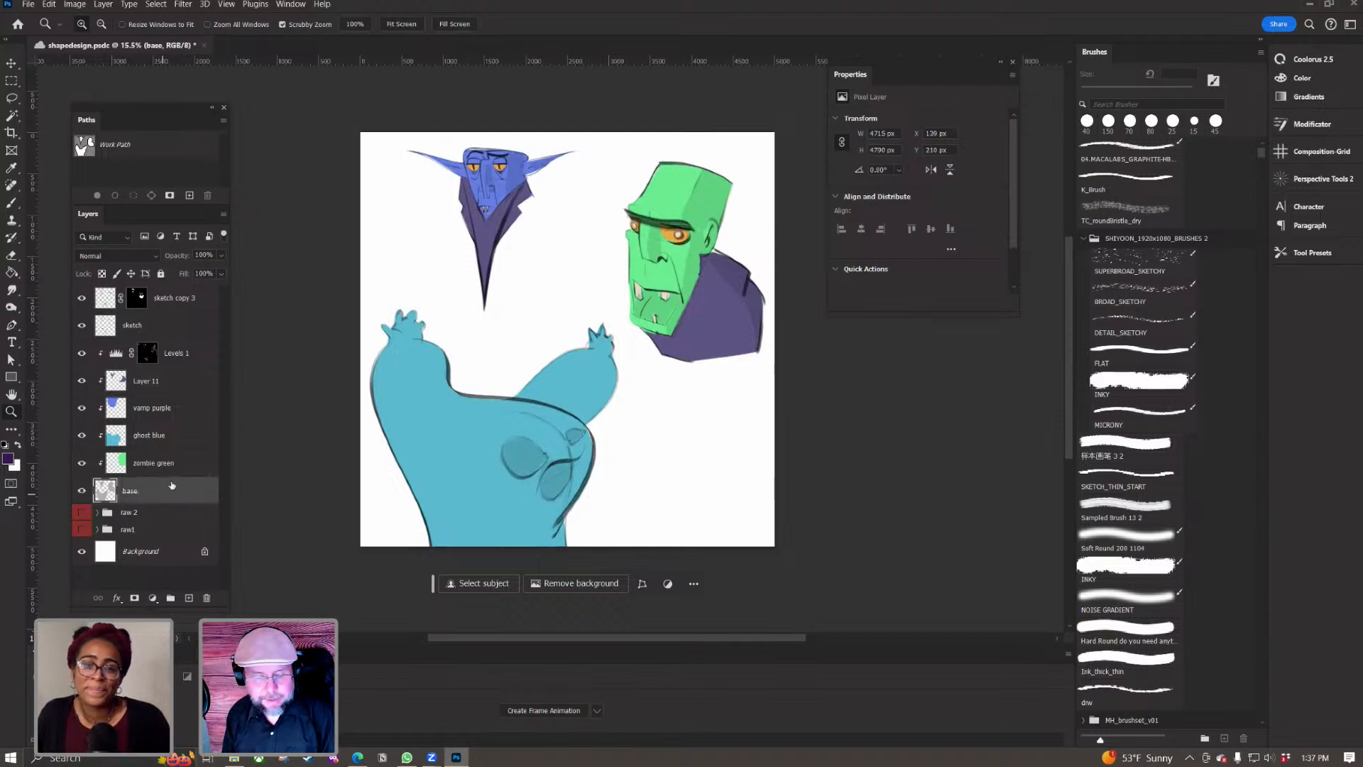
{"action": "left_click", "coordinate": [195, 302], "text": "shift"}
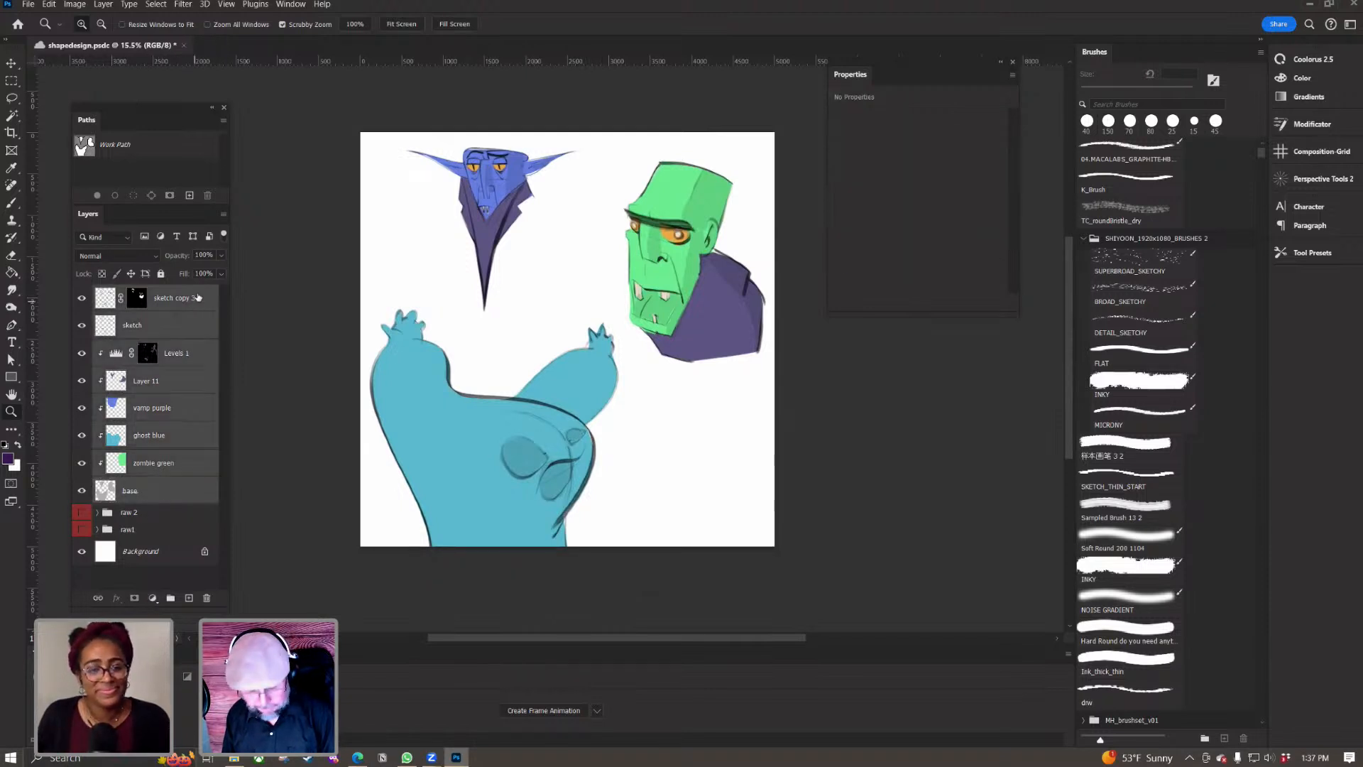
{"action": "key", "text": "ctrl+g"}
{"action": "double_click", "coordinate": [130, 292]}
{"action": "type", "text": "raw 3"}
{"action": "key", "text": "Return"}
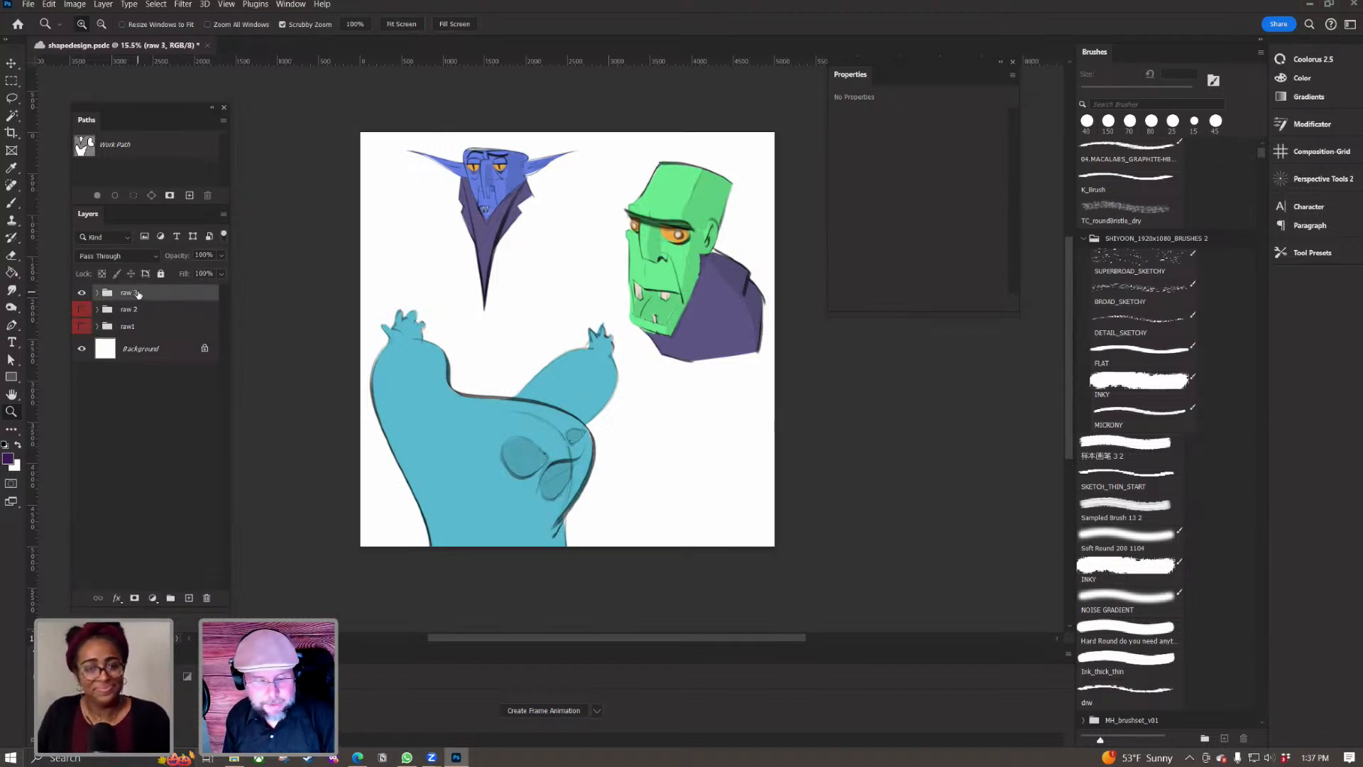
Step: Duplicate the raw 3 group, keeping the suggested name
{"action": "right_click", "coordinate": [179, 292]}
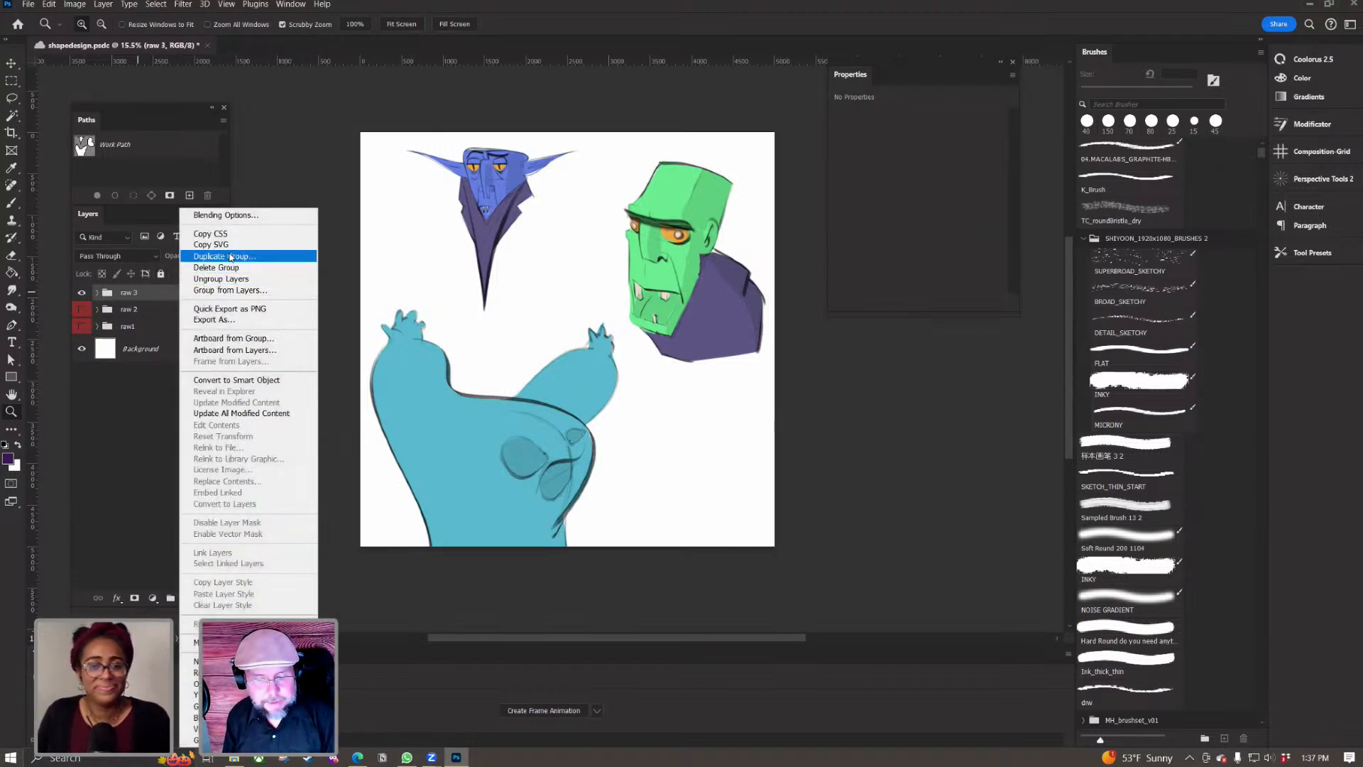
{"action": "left_click", "coordinate": [213, 257]}
{"action": "left_click", "coordinate": [750, 147]}
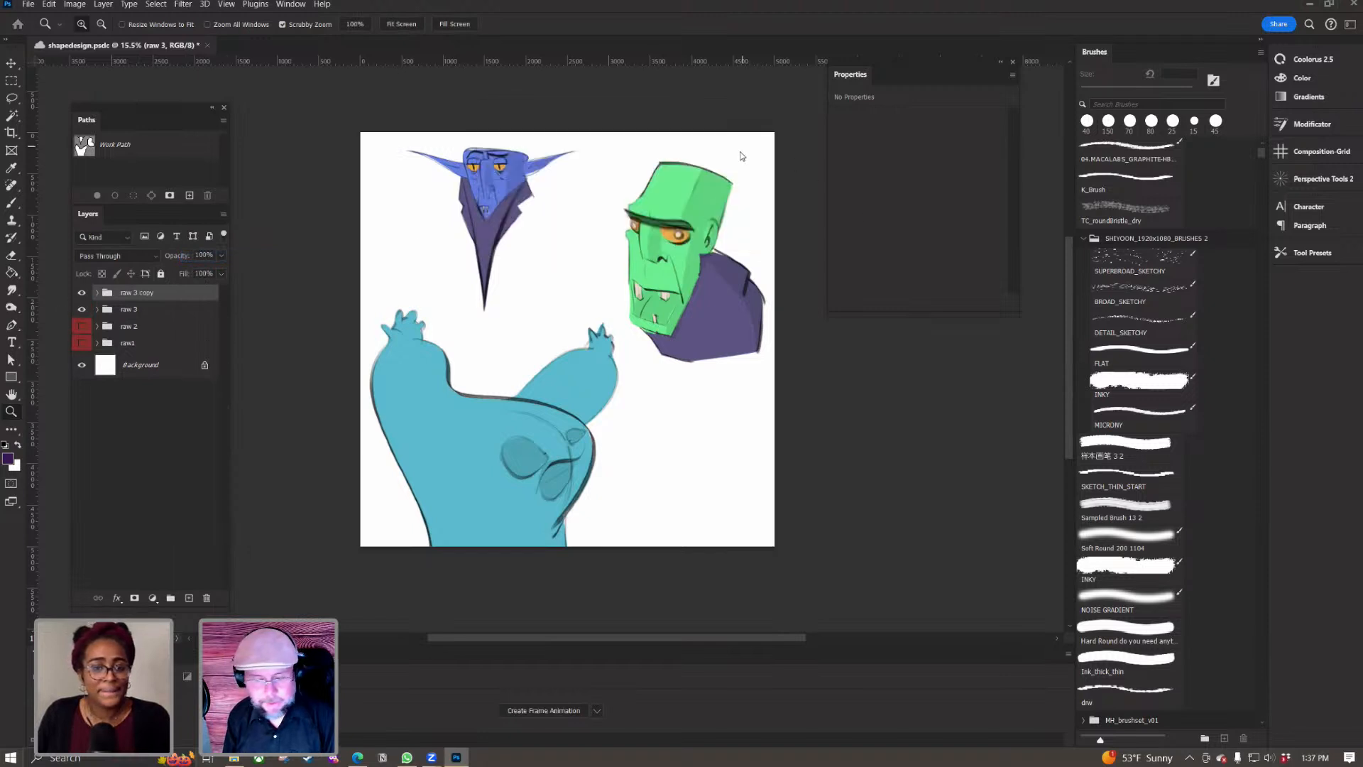
Step: Label the original raw 3 group red and hide it, and merge the duplicate group into a single layer
{"action": "right_click", "coordinate": [127, 310]}
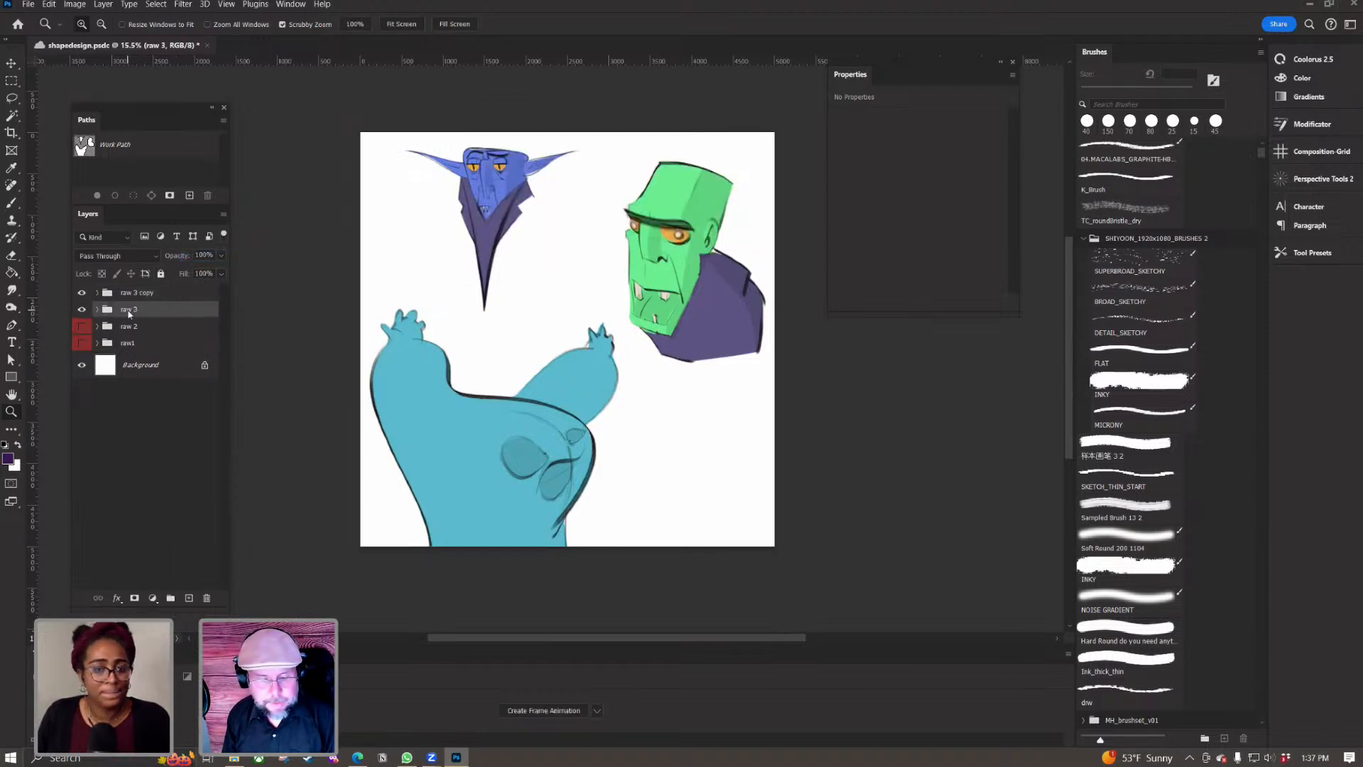
{"action": "left_click", "coordinate": [106, 310]}
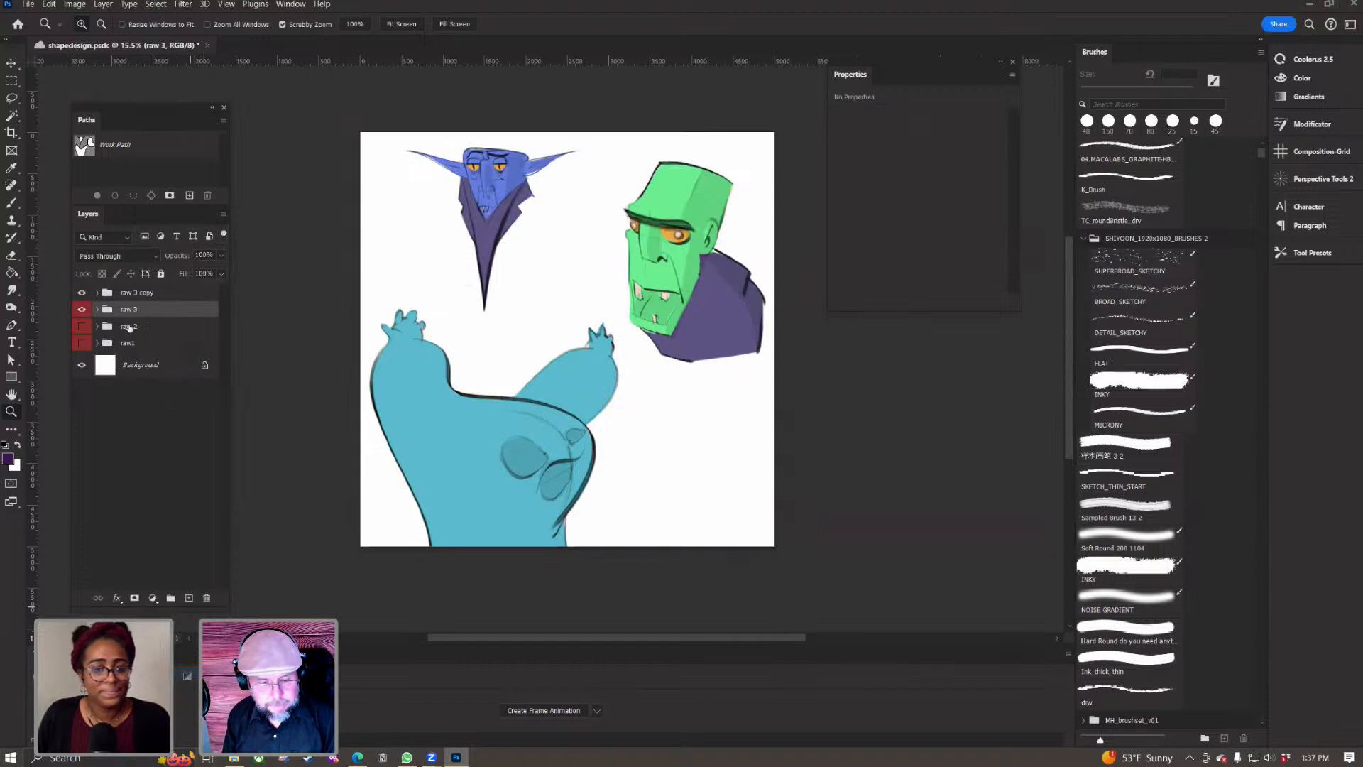
{"action": "left_click", "coordinate": [81, 310]}
{"action": "right_click", "coordinate": [127, 297]}
{"action": "left_click", "coordinate": [153, 642]}
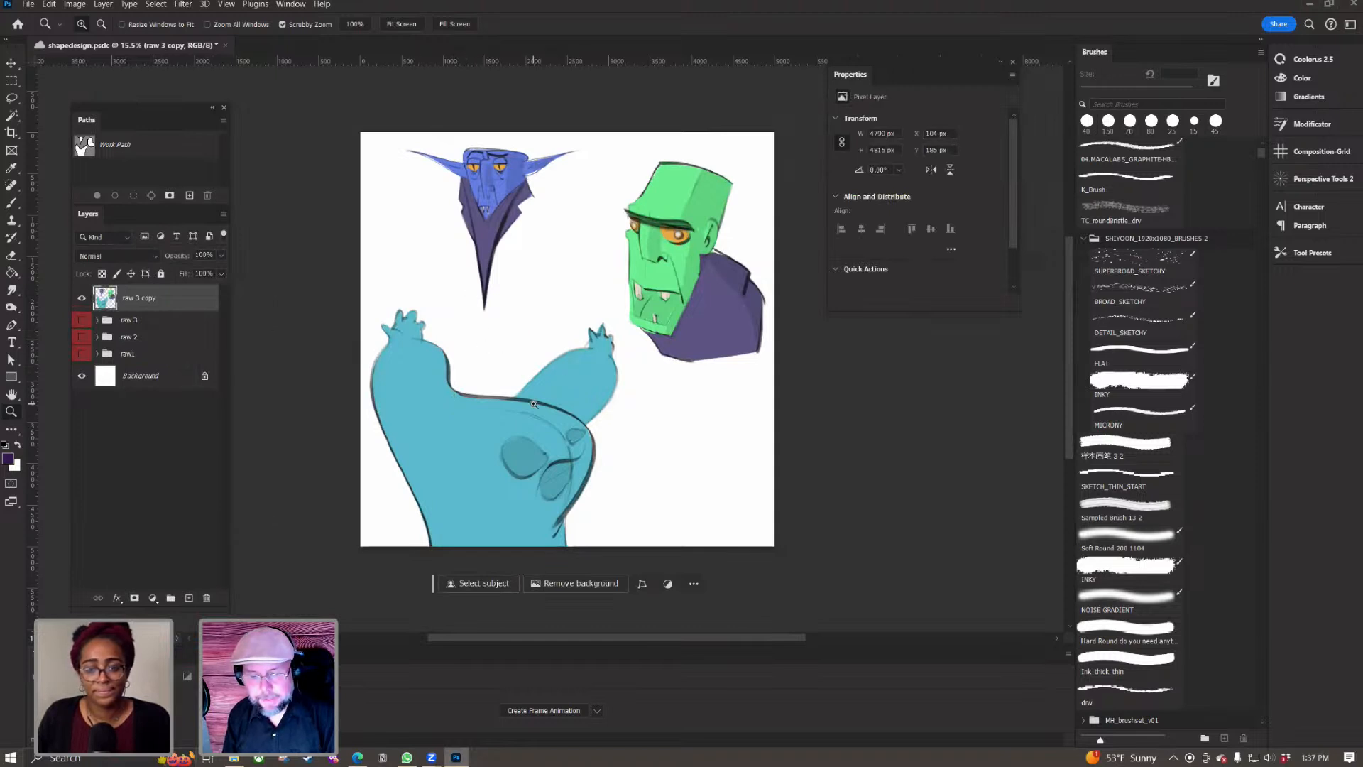
Step: Select the large light-blue character with the Lasso and move it slightly down and to the left on the merged layer
{"action": "left_click", "coordinate": [12, 99]}
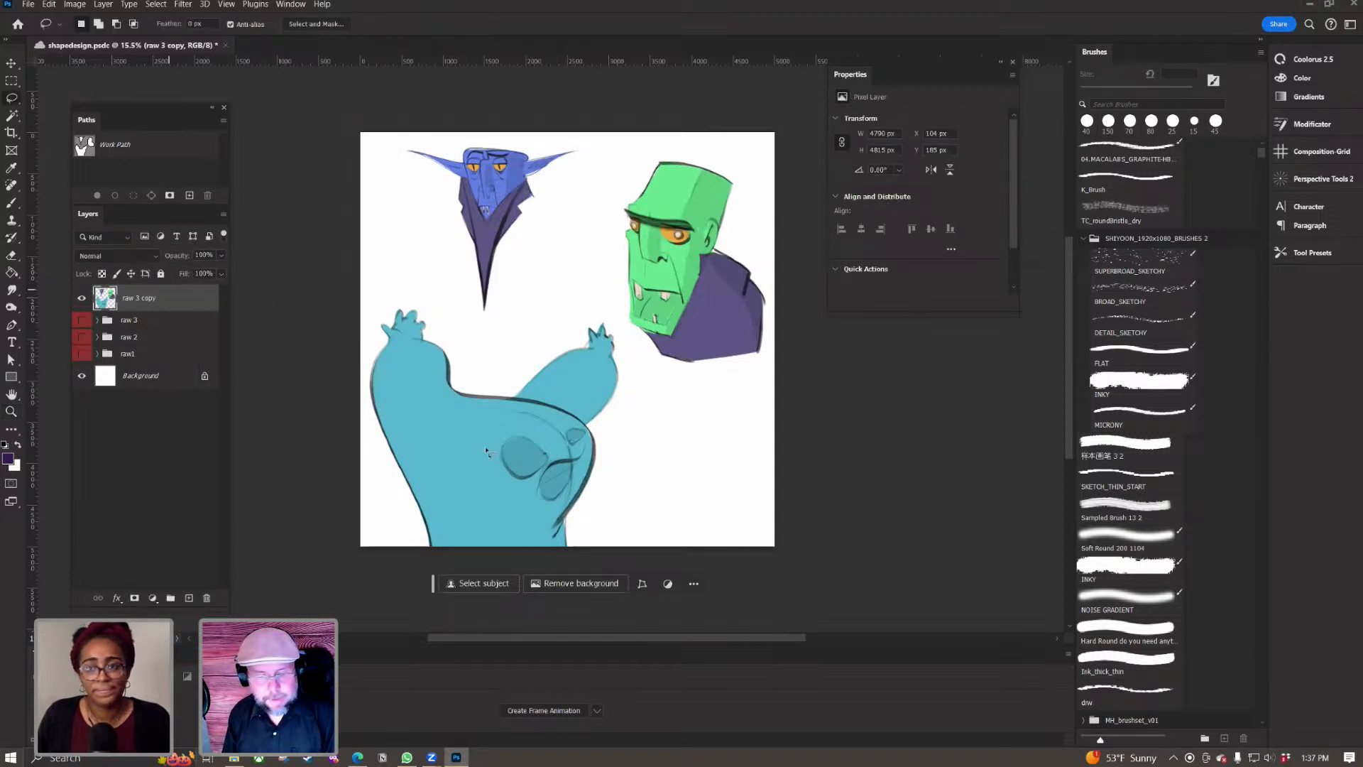
{"action": "mouse_move", "coordinate": [363, 286]}
{"action": "left_mouse_down"}
{"action": "mouse_move", "coordinate": [326, 354]}
{"action": "mouse_move", "coordinate": [336, 579]}
{"action": "mouse_move", "coordinate": [505, 620]}
{"action": "left_mouse_up"}
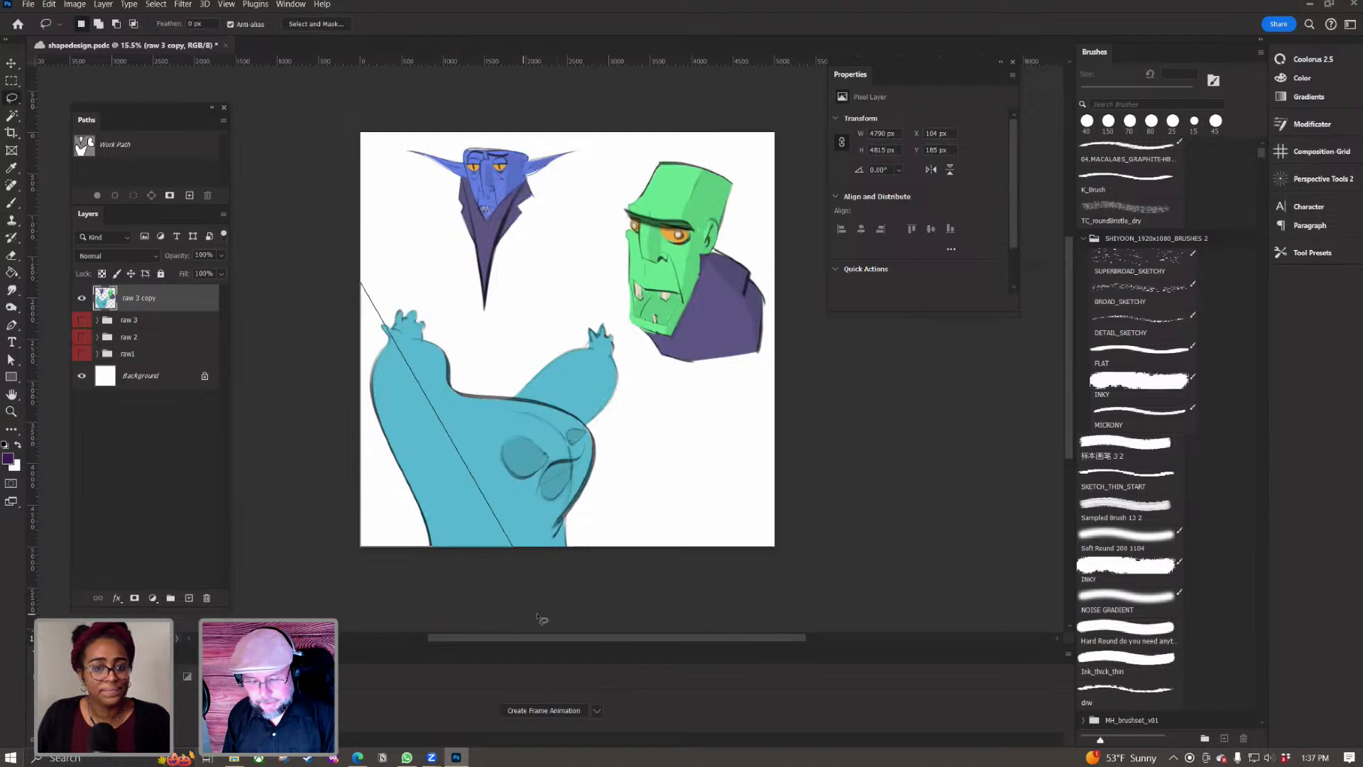
{"action": "key", "text": "ctrl+d"}
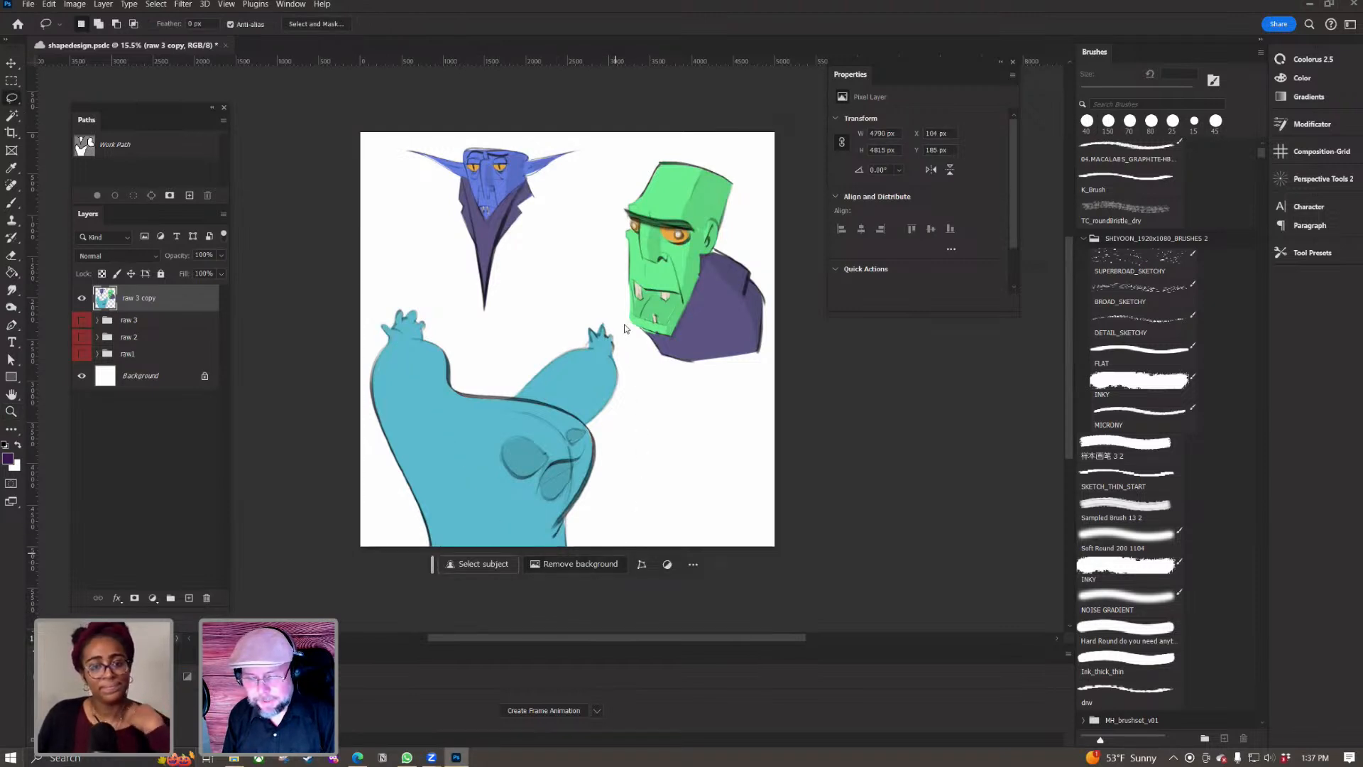
{"action": "mouse_move", "coordinate": [574, 314]}
{"action": "left_mouse_down"}
{"action": "mouse_move", "coordinate": [492, 323]}
{"action": "mouse_move", "coordinate": [358, 296]}
{"action": "mouse_move", "coordinate": [281, 415]}
{"action": "mouse_move", "coordinate": [604, 643]}
{"action": "mouse_move", "coordinate": [732, 544]}
{"action": "mouse_move", "coordinate": [665, 375]}
{"action": "mouse_move", "coordinate": [625, 346]}
{"action": "mouse_move", "coordinate": [607, 300]}
{"action": "mouse_move", "coordinate": [572, 298]}
{"action": "left_mouse_up"}
{"action": "key", "text": "v"}
{"action": "mouse_move", "coordinate": [550, 493]}
{"action": "left_mouse_down"}
{"action": "mouse_move", "coordinate": [516, 470]}
{"action": "mouse_move", "coordinate": [510, 576]}
{"action": "mouse_move", "coordinate": [500, 512]}
{"action": "mouse_move", "coordinate": [527, 521]}
{"action": "left_mouse_up"}
{"action": "left_click_drag", "start_coordinate": [523, 455], "coordinate": [523, 455]}
{"action": "key", "text": "ctrl+d"}
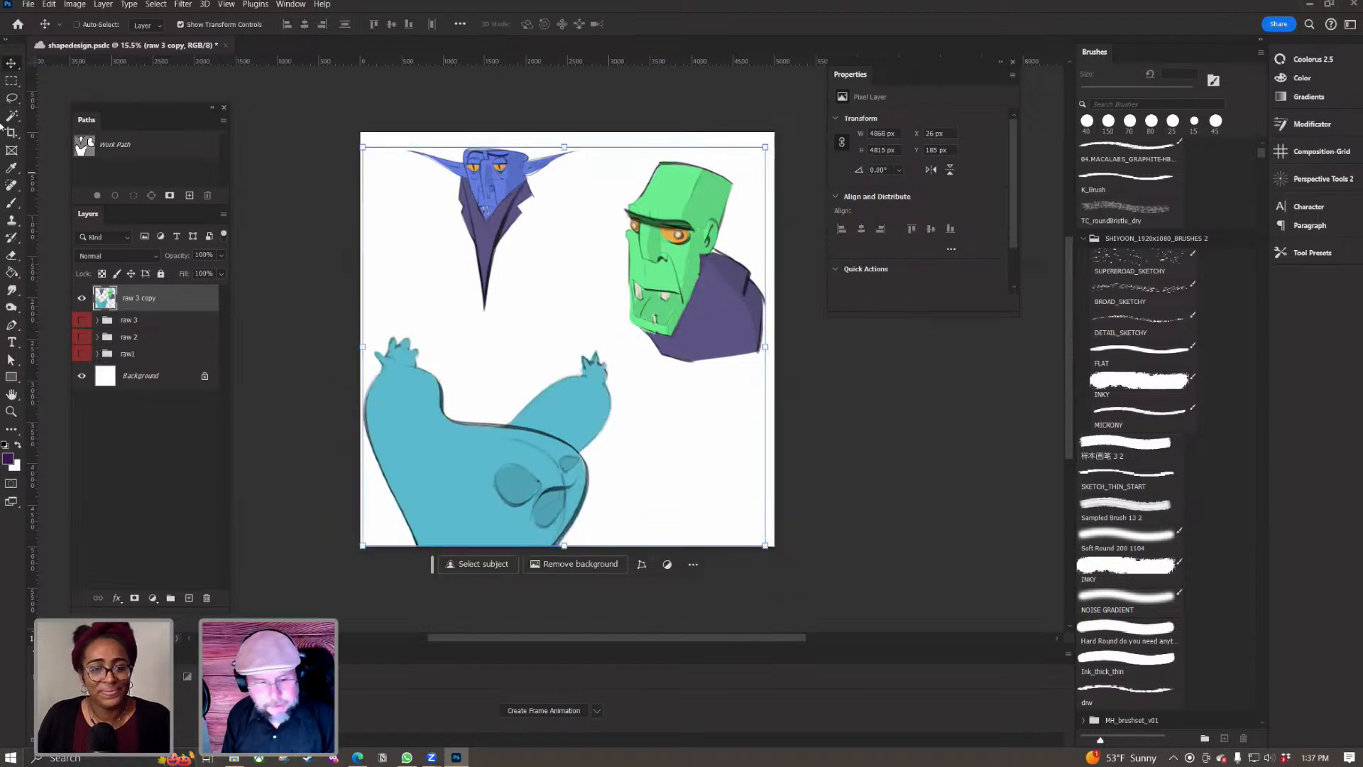
Step: Lasso the pointed-chin character, scale it up proportionally to about 3300 px wide, and reposition it between the other two characters
{"action": "left_click", "coordinate": [12, 98]}
{"action": "mouse_move", "coordinate": [605, 159]}
{"action": "left_mouse_down"}
{"action": "mouse_move", "coordinate": [511, 291]}
{"action": "mouse_move", "coordinate": [413, 287]}
{"action": "mouse_move", "coordinate": [352, 138]}
{"action": "mouse_move", "coordinate": [509, 72]}
{"action": "mouse_move", "coordinate": [603, 162]}
{"action": "left_mouse_up"}
{"action": "key", "text": "v"}
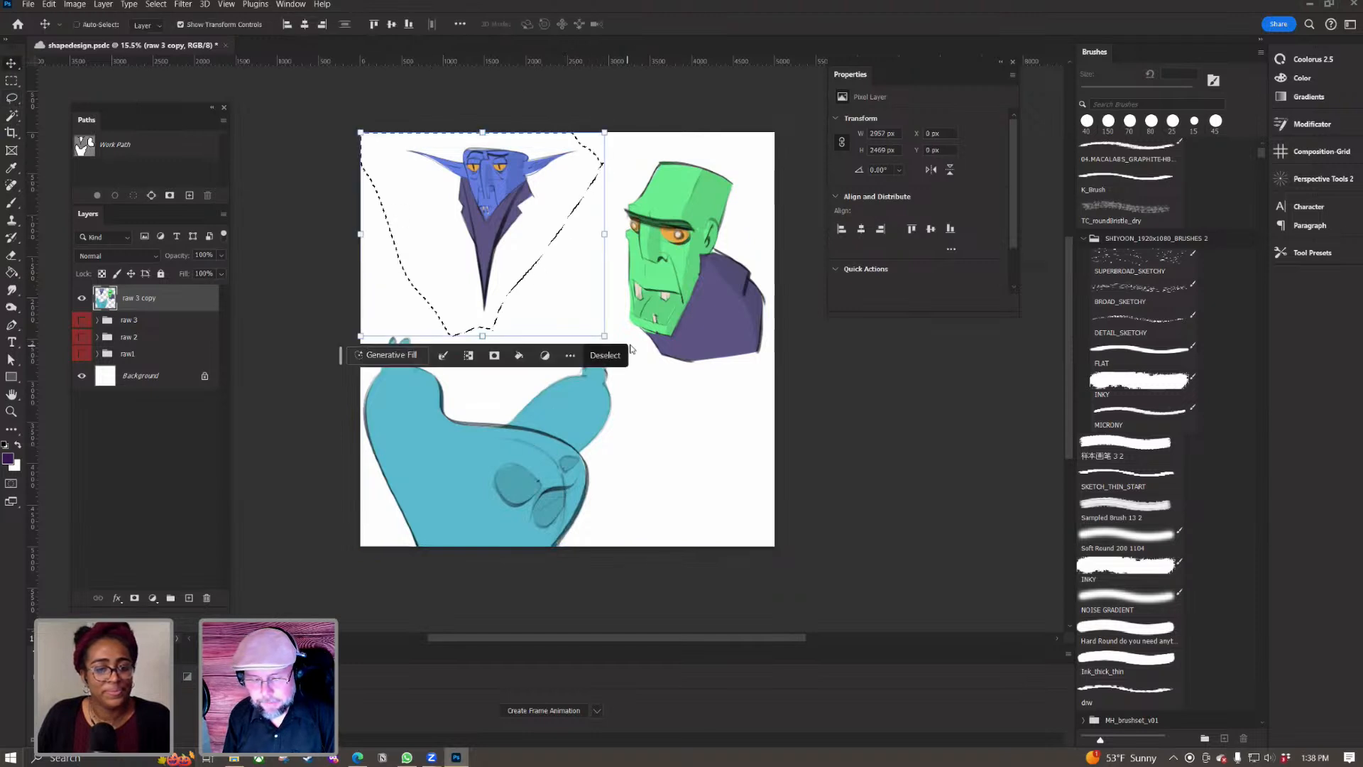
{"action": "left_click", "coordinate": [604, 334]}
{"action": "left_click_drag", "start_coordinate": [717, 452], "coordinate": [709, 446]}
{"action": "left_click_drag", "start_coordinate": [632, 247], "coordinate": [575, 256]}
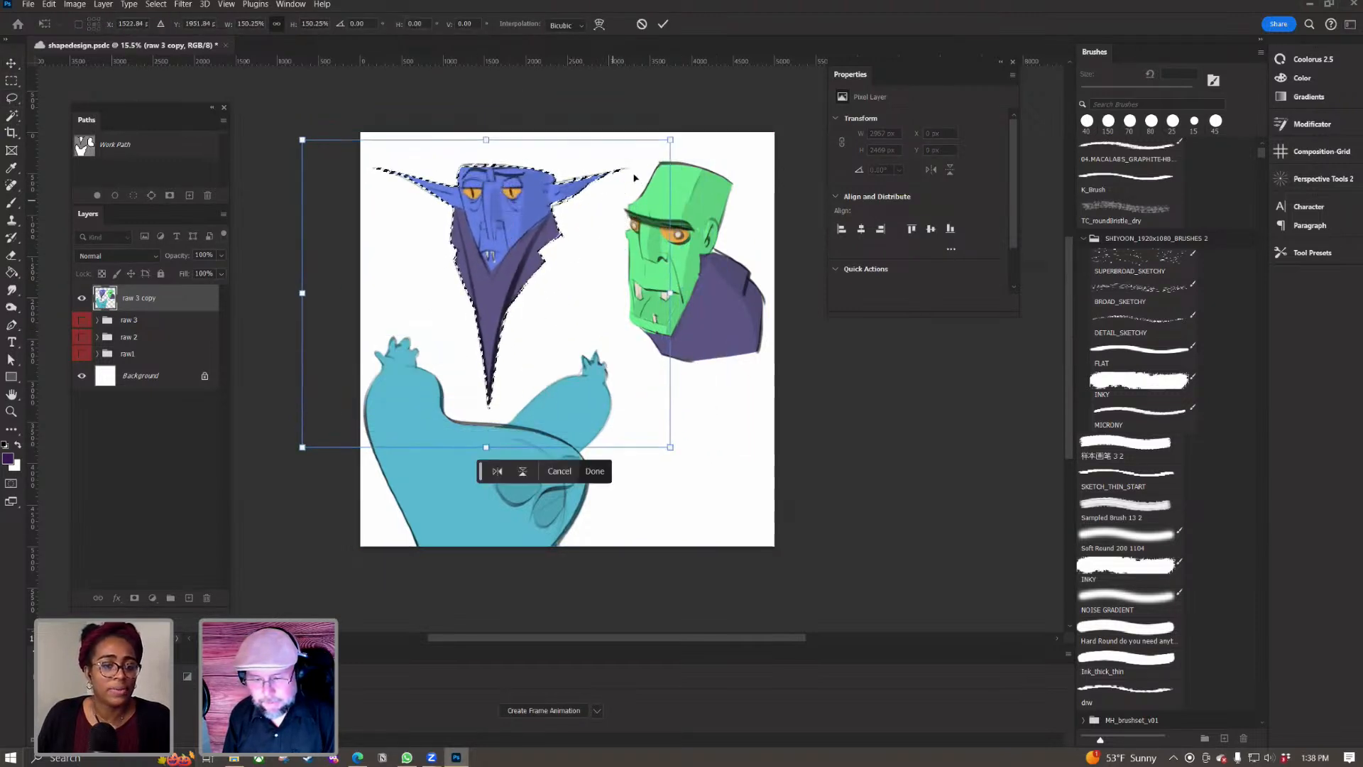
{"action": "left_click_drag", "start_coordinate": [670, 140], "coordinate": [682, 130]}
{"action": "mouse_move", "coordinate": [410, 263]}
{"action": "left_mouse_down"}
{"action": "mouse_move", "coordinate": [413, 245]}
{"action": "mouse_move", "coordinate": [414, 257]}
{"action": "left_mouse_up"}
{"action": "key", "text": "Return"}
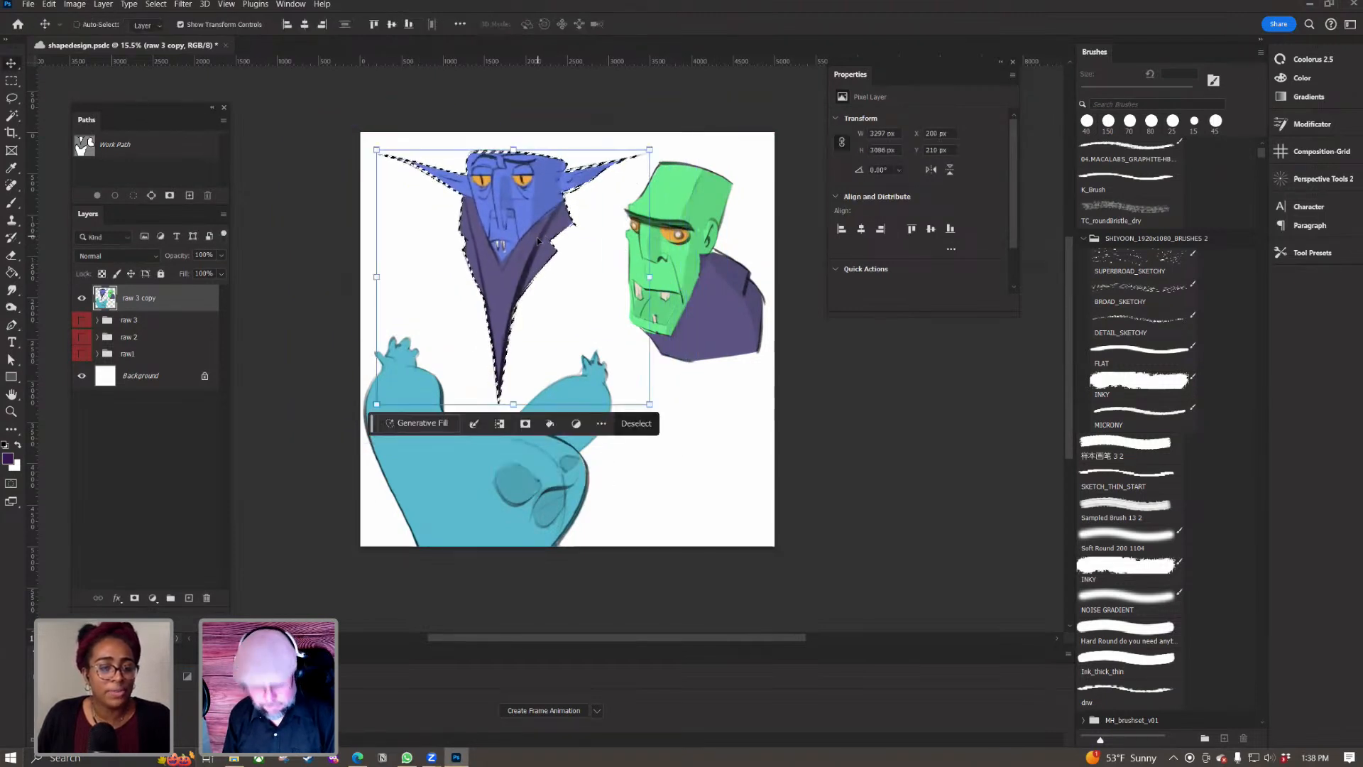
Step: Deselect, hide the merged raw 3 copy layer, and show and expand the original raw 3 group
{"action": "key", "text": "z"}
{"action": "mouse_move", "coordinate": [572, 332]}
{"action": "left_mouse_down"}
{"action": "mouse_move", "coordinate": [578, 343]}
{"action": "mouse_move", "coordinate": [558, 342]}
{"action": "left_mouse_up"}
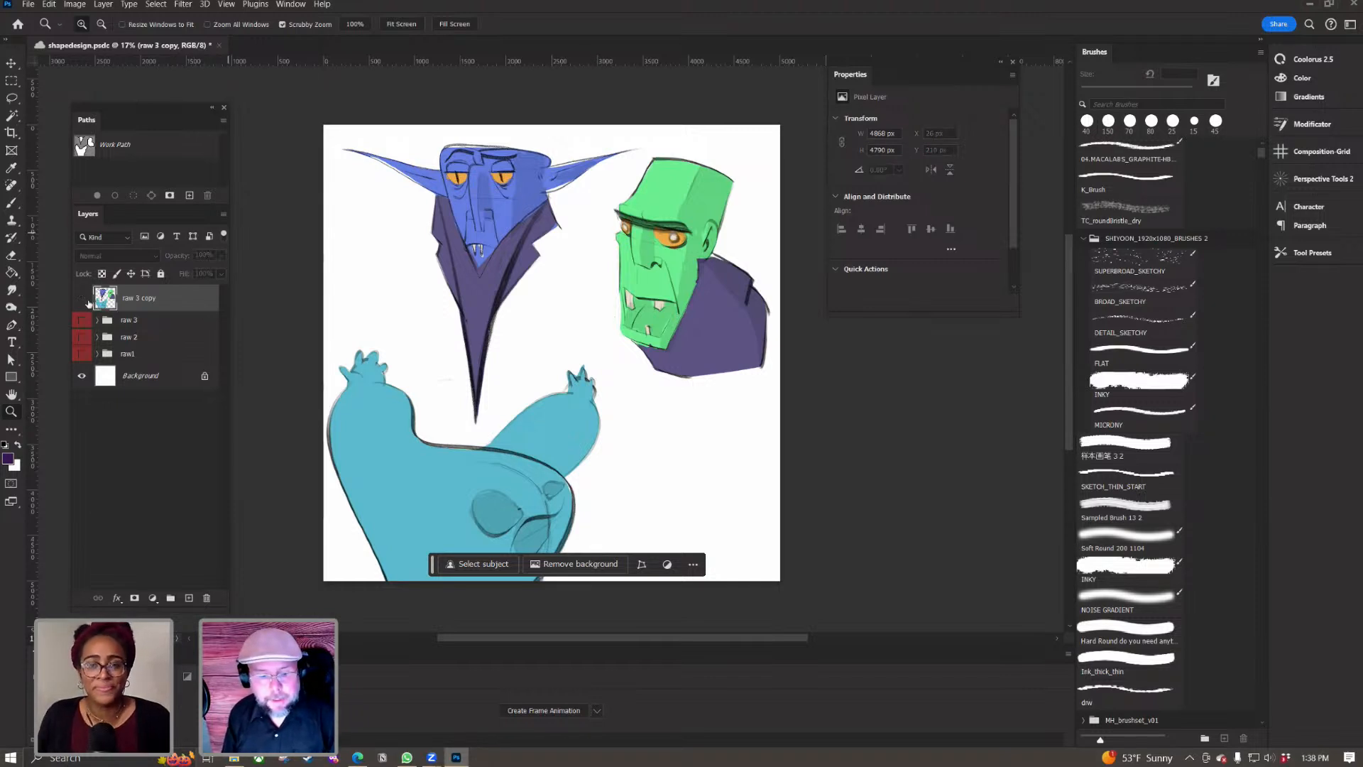
{"action": "left_click", "coordinate": [84, 300]}
{"action": "left_click", "coordinate": [84, 320]}
{"action": "left_click", "coordinate": [96, 320]}
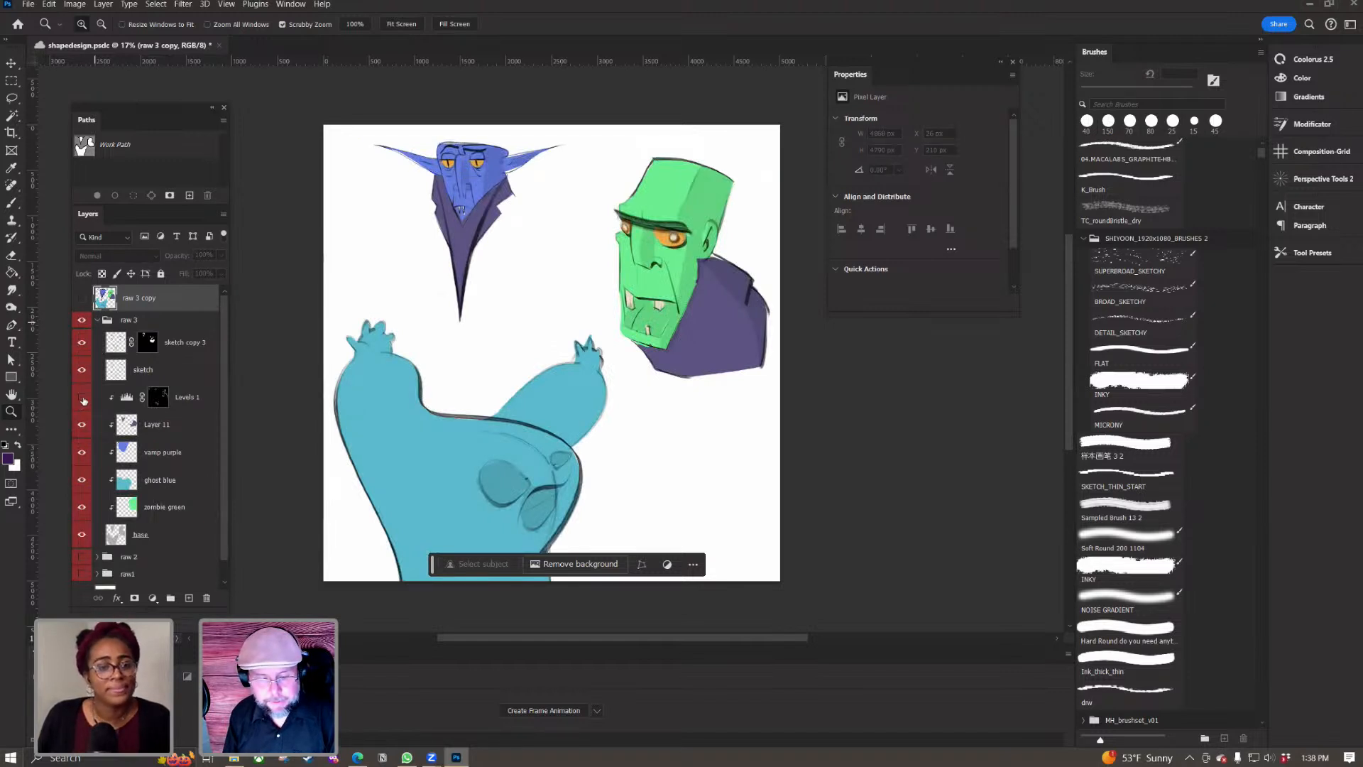
Step: Compare the characters with and without the Levels 1 shading, and select that adjustment layer
{"action": "left_click", "coordinate": [84, 399]}
{"action": "left_click", "coordinate": [84, 399]}
{"action": "left_click", "coordinate": [83, 399]}
{"action": "left_click", "coordinate": [84, 399]}
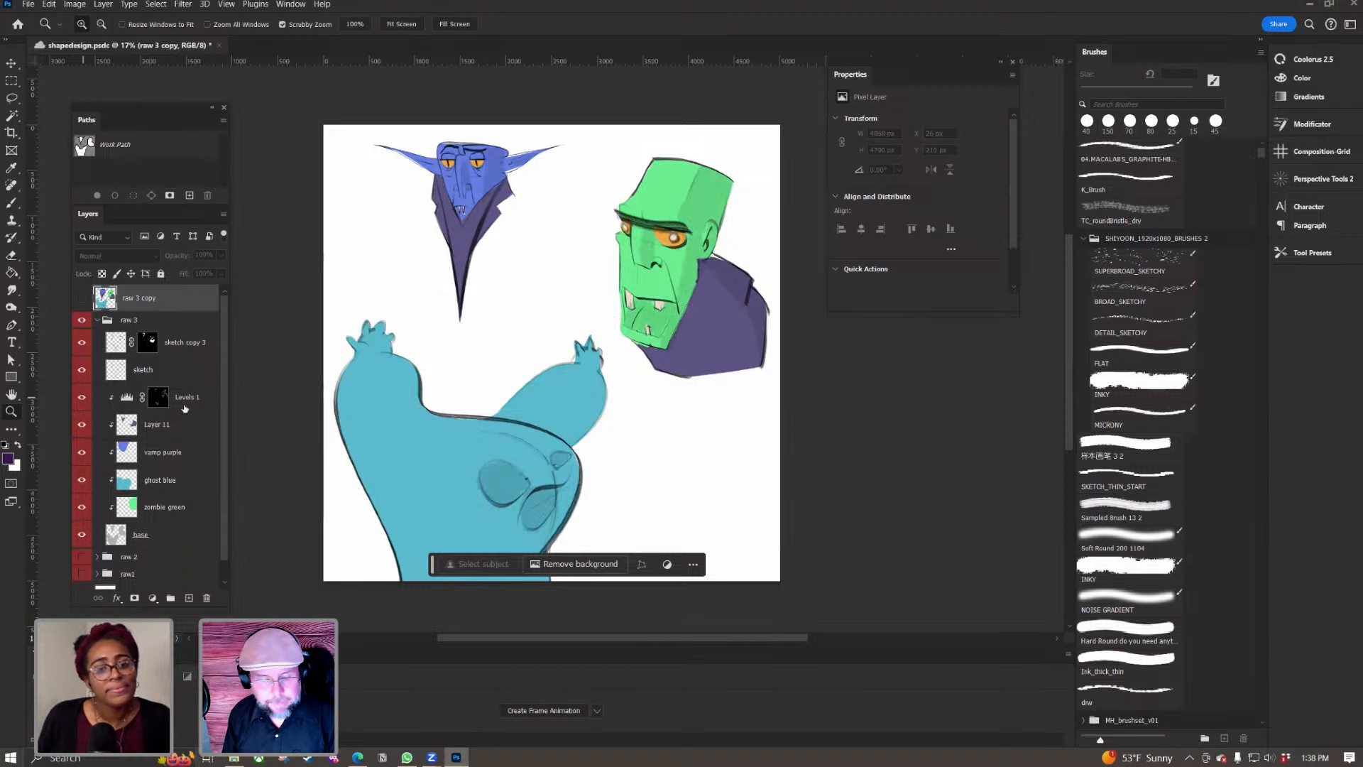
{"action": "left_click", "coordinate": [184, 405]}
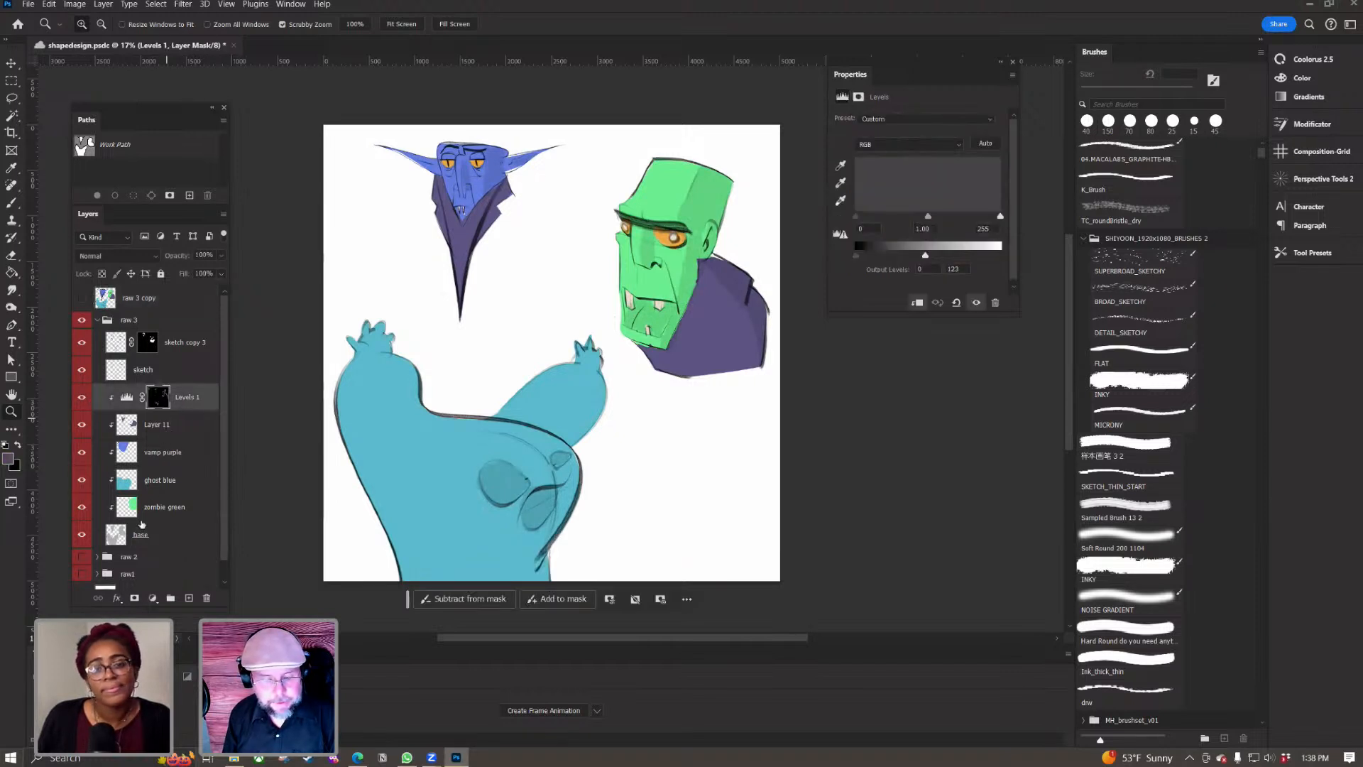
Step: Compare the characters' shading with Levels 1 off and on, and make its layer mask active for painting with the Brush
{"action": "left_click", "coordinate": [163, 543]}
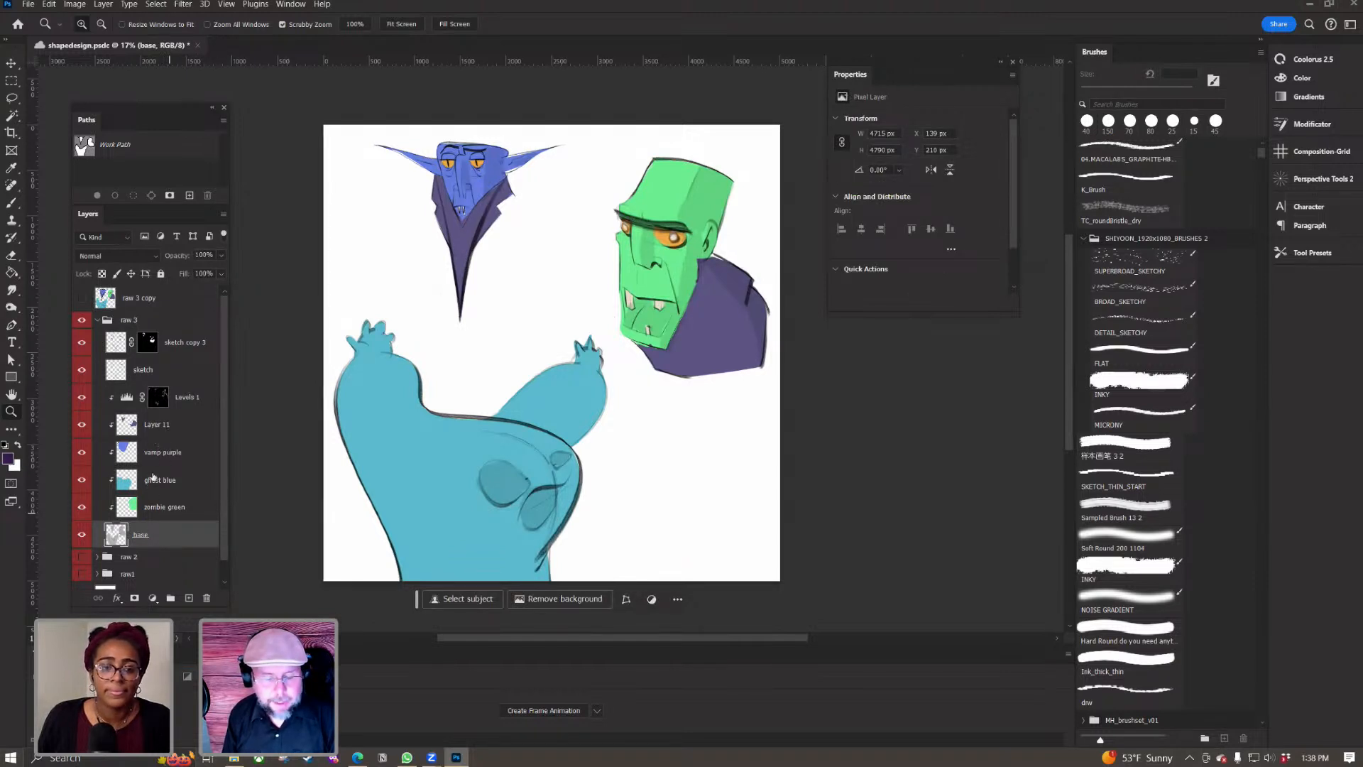
{"action": "left_click", "coordinate": [196, 398]}
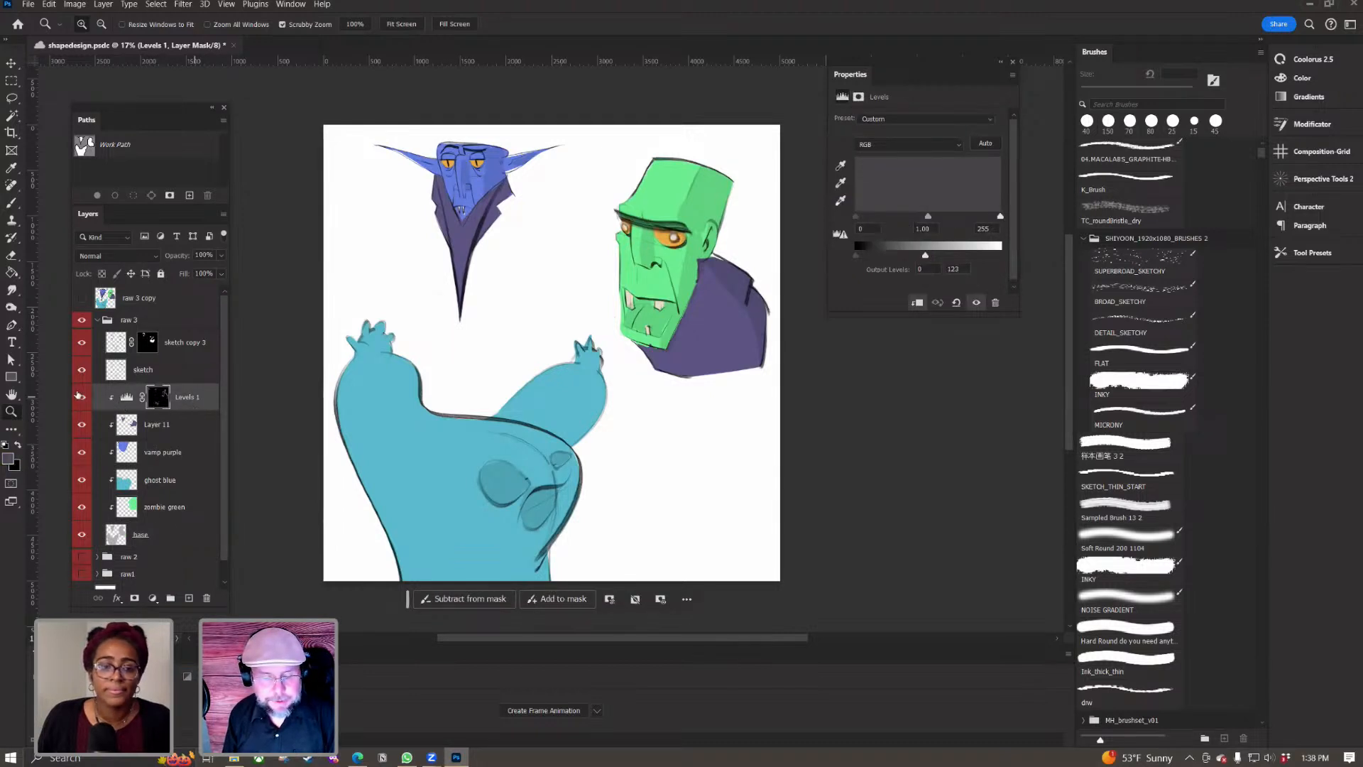
{"action": "left_click", "coordinate": [82, 398]}
{"action": "left_click", "coordinate": [82, 398]}
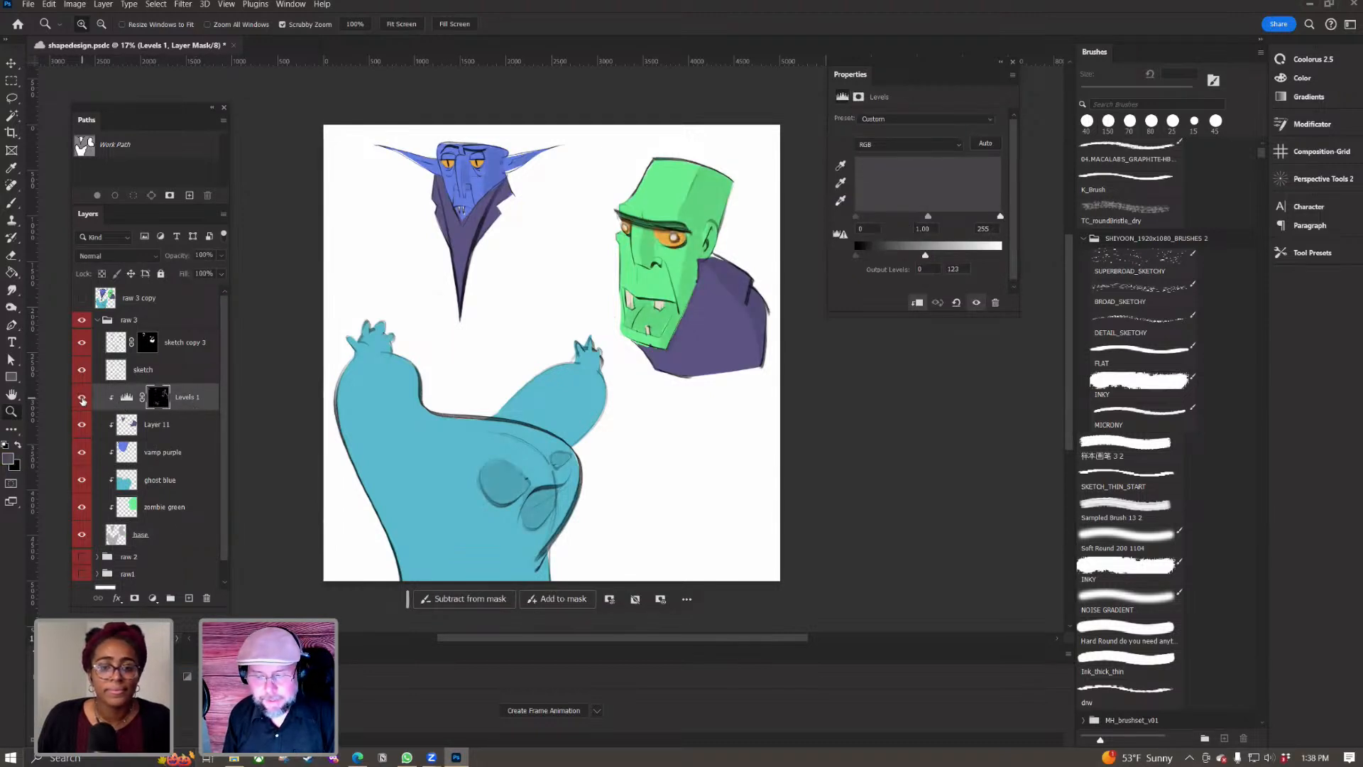
{"action": "left_click", "coordinate": [82, 398]}
{"action": "left_click", "coordinate": [81, 399]}
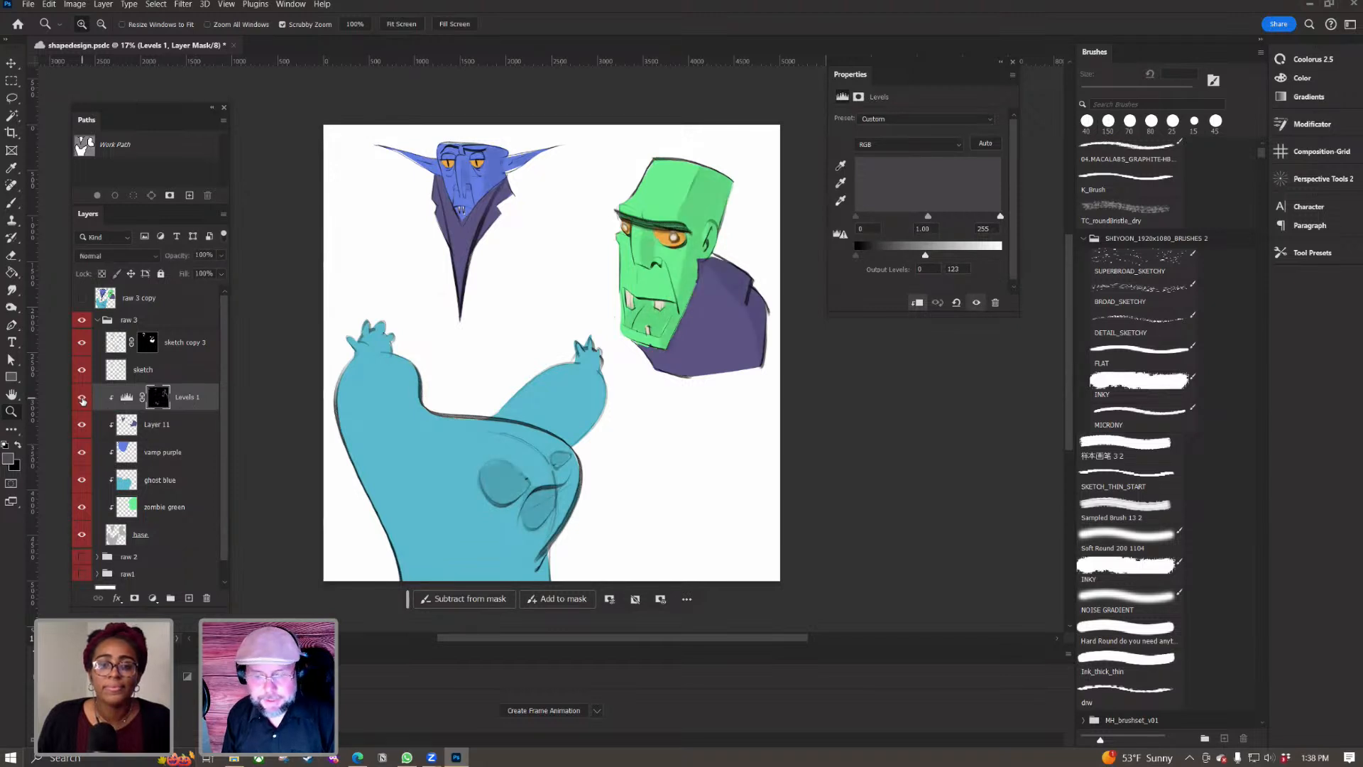
{"action": "left_click", "coordinate": [161, 398]}
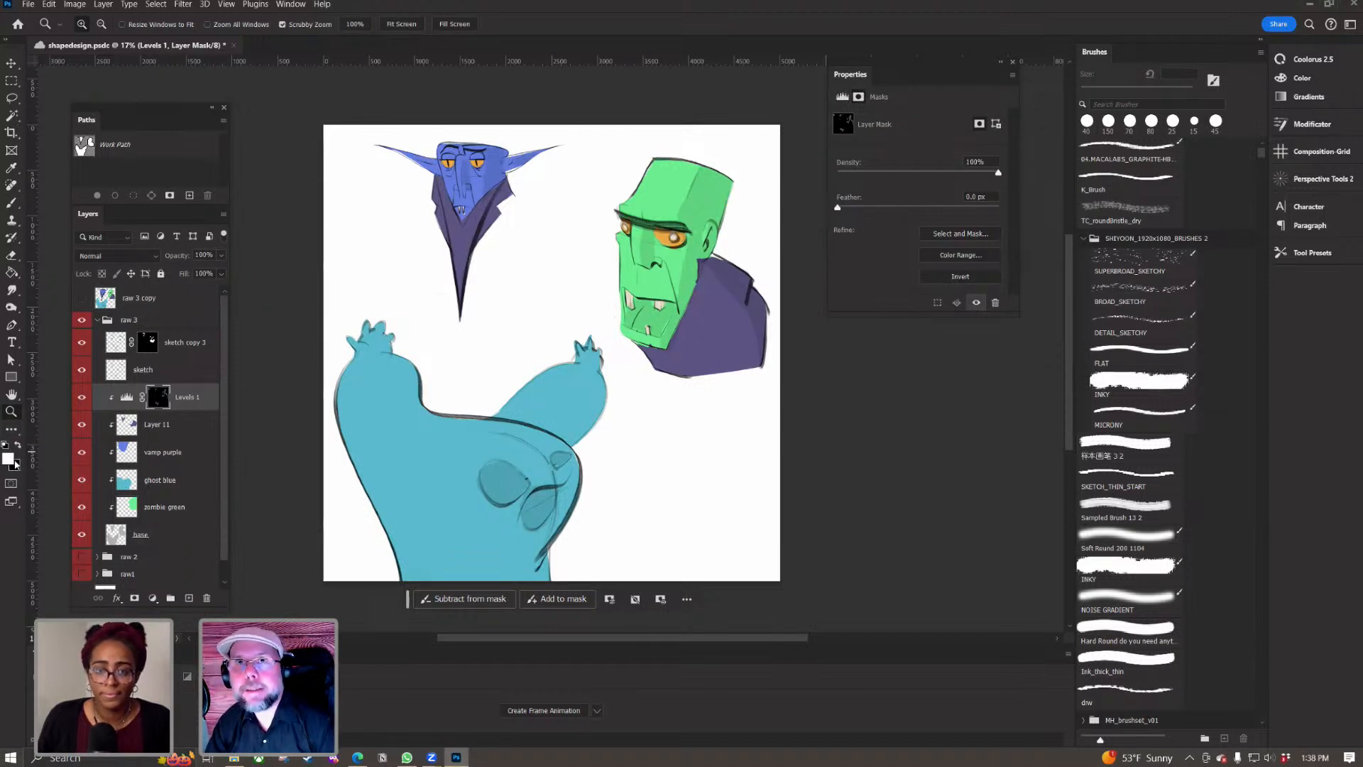
{"action": "key", "text": "b"}
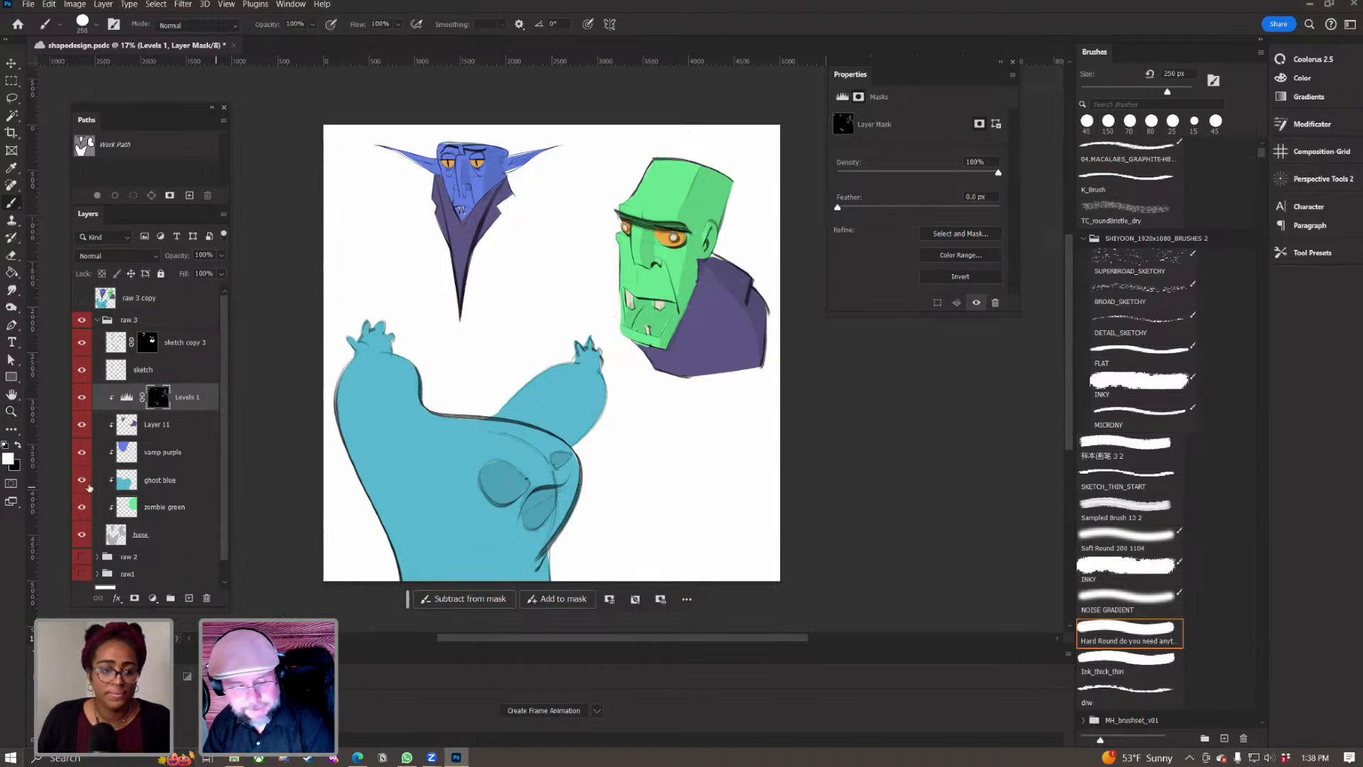
Step: Try painting broad shadow strokes over all three characters on the Levels 1 mask, and undo them
{"action": "mouse_move", "coordinate": [500, 490]}
{"action": "left_mouse_down"}
{"action": "mouse_move", "coordinate": [513, 491]}
{"action": "mouse_move", "coordinate": [379, 396]}
{"action": "mouse_move", "coordinate": [413, 374]}
{"action": "left_mouse_up"}
{"action": "mouse_move", "coordinate": [480, 207]}
{"action": "left_mouse_down"}
{"action": "mouse_move", "coordinate": [469, 171]}
{"action": "mouse_move", "coordinate": [488, 233]}
{"action": "left_mouse_up"}
{"action": "left_click_drag", "start_coordinate": [685, 236], "coordinate": [648, 346]}
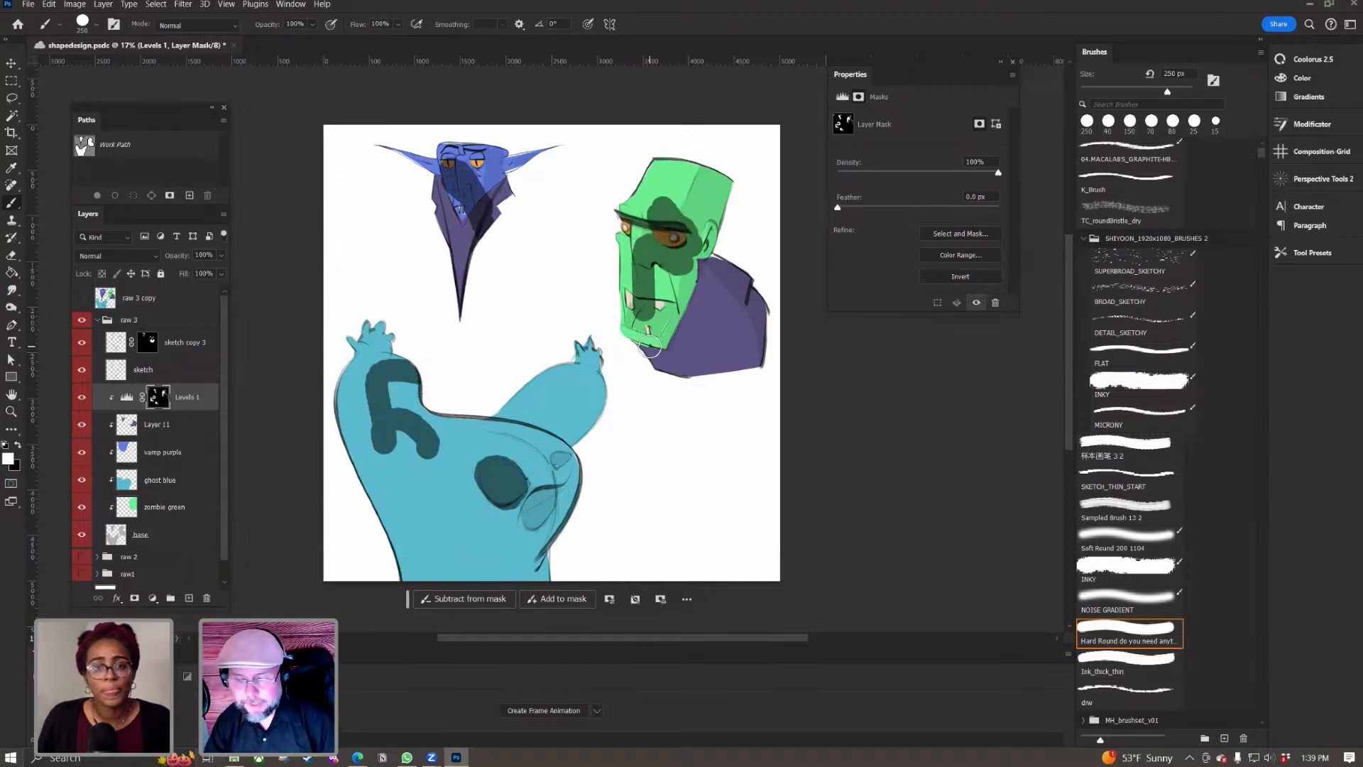
{"action": "key", "text": "ctrl+z"}
{"action": "key", "text": "ctrl+z"}
{"action": "key", "text": "ctrl+z"}
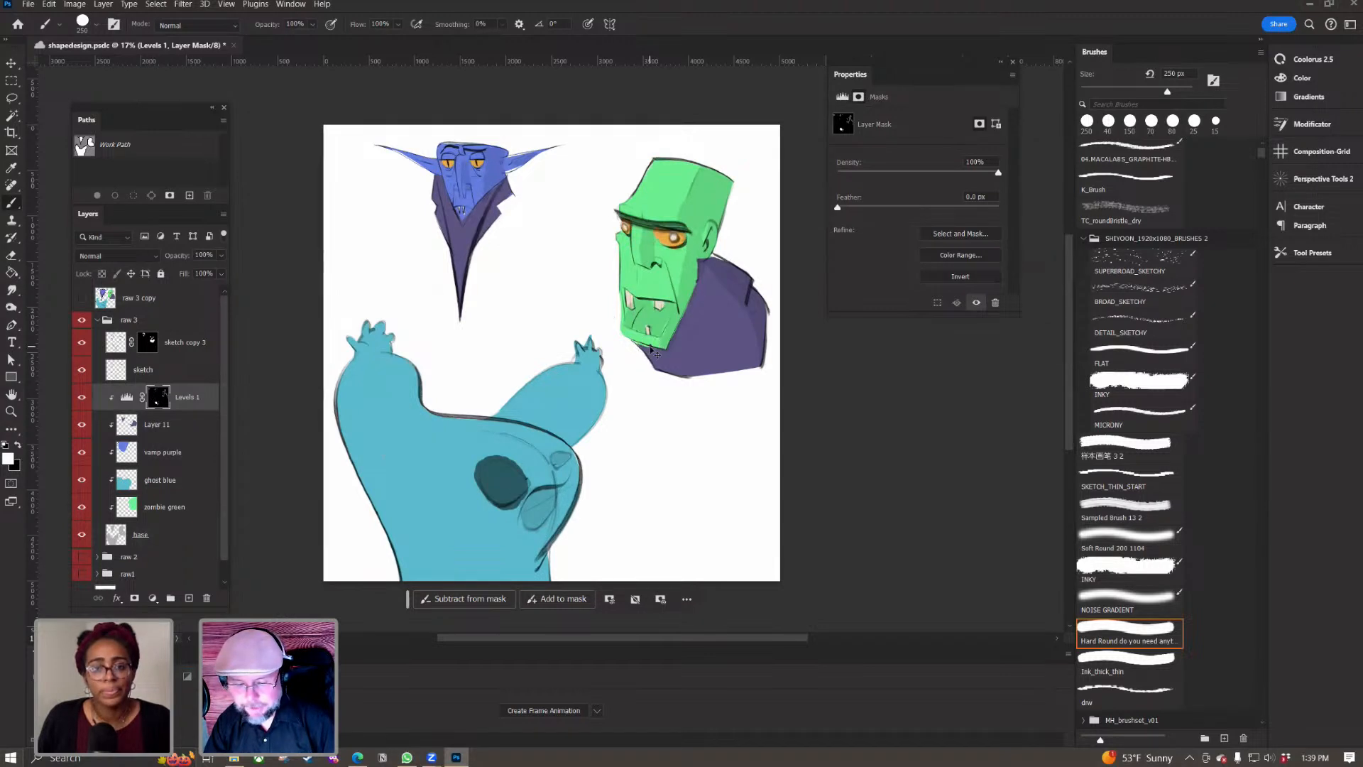
{"action": "key", "text": "ctrl+z"}
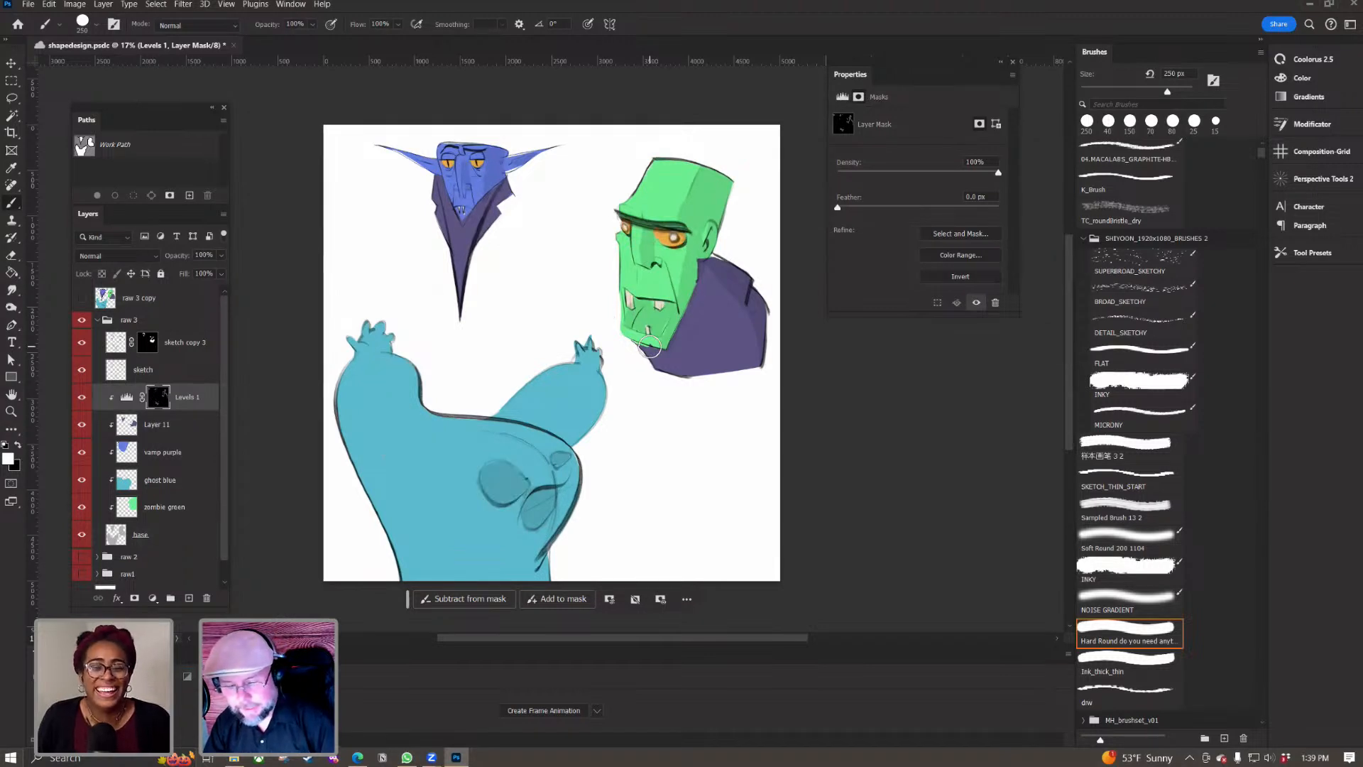
Step: Paint the green character's open mouth darker on the Levels 1 mask with a 90 px brush, and clean up around the teeth
{"action": "key", "text": "bracketleft"}
{"action": "key", "text": "bracketleft"}
{"action": "key", "text": "bracketleft"}
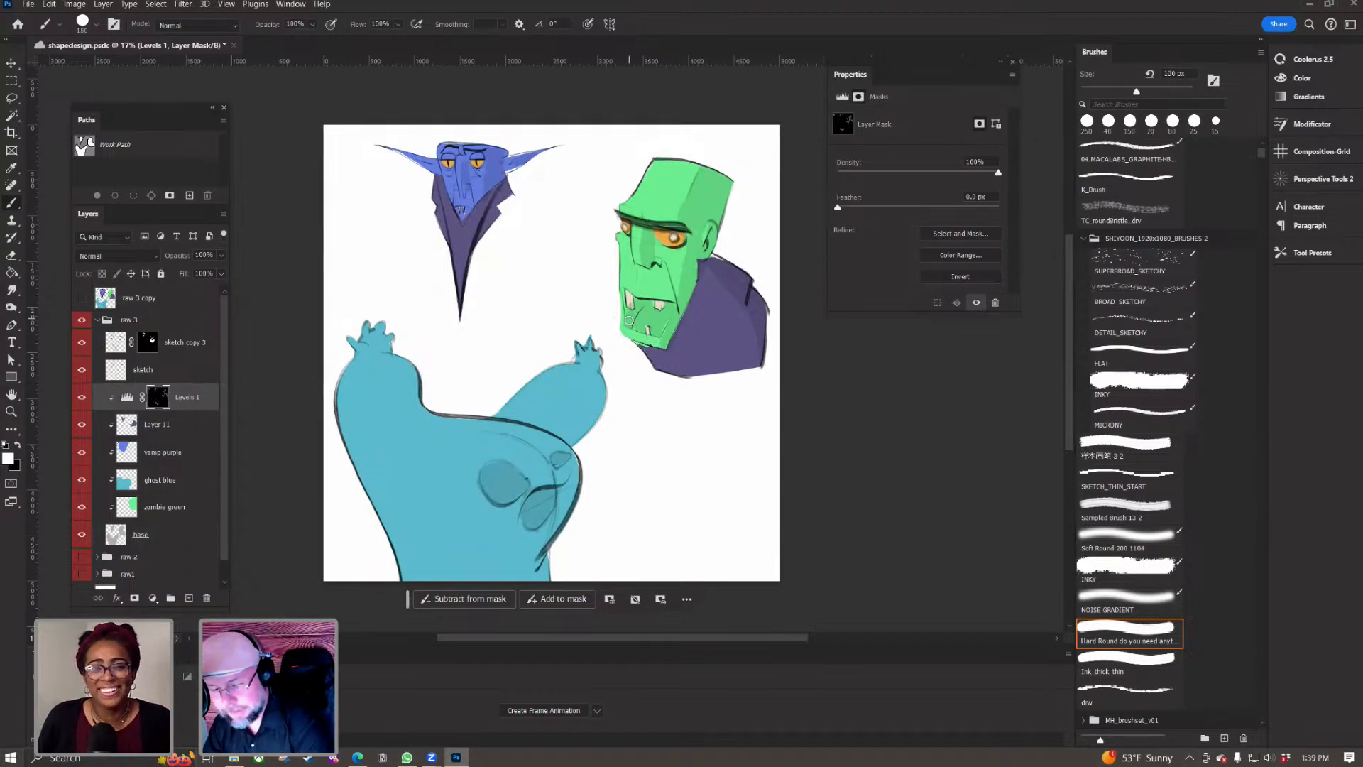
{"action": "mouse_move", "coordinate": [651, 303]}
{"action": "left_mouse_down"}
{"action": "mouse_move", "coordinate": [669, 307]}
{"action": "mouse_move", "coordinate": [660, 332]}
{"action": "mouse_move", "coordinate": [641, 311]}
{"action": "mouse_move", "coordinate": [636, 325]}
{"action": "mouse_move", "coordinate": [651, 329]}
{"action": "mouse_move", "coordinate": [639, 325]}
{"action": "left_mouse_up"}
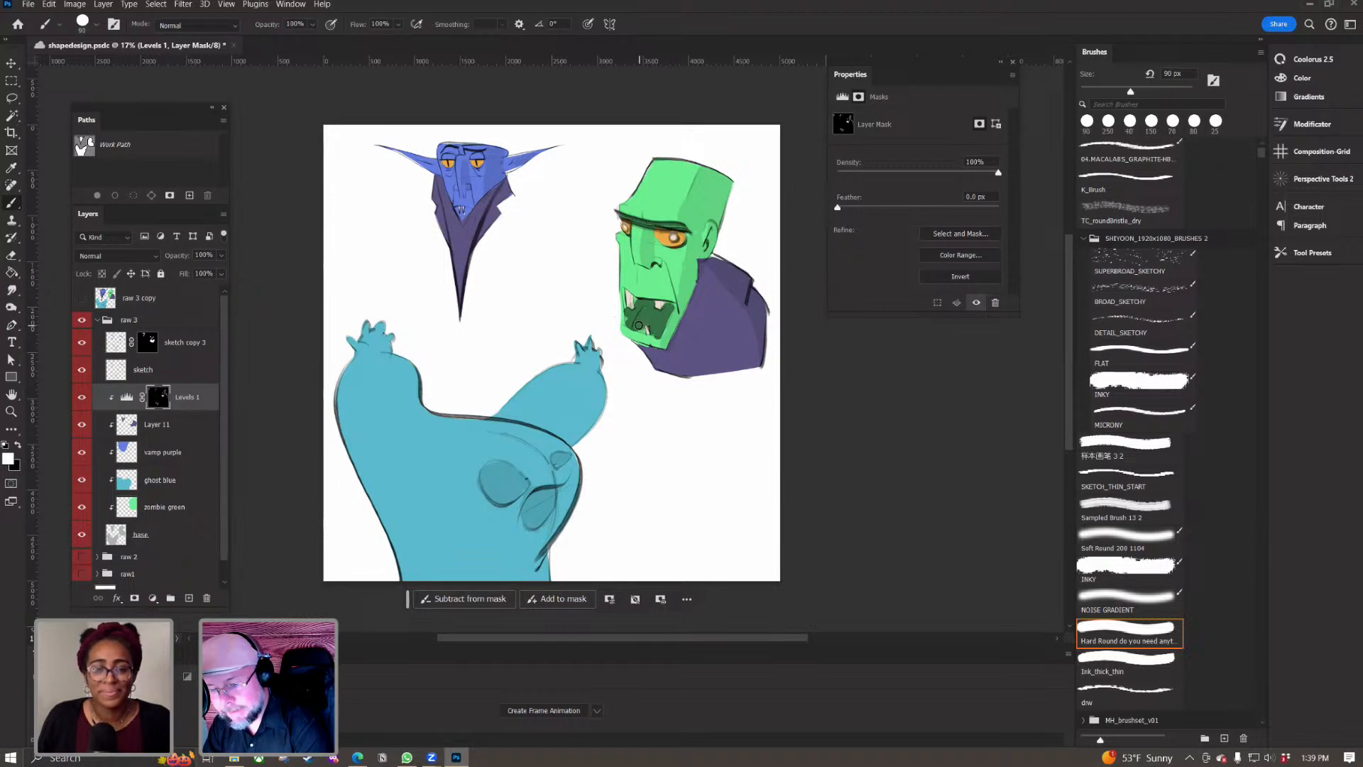
{"action": "key", "text": "e"}
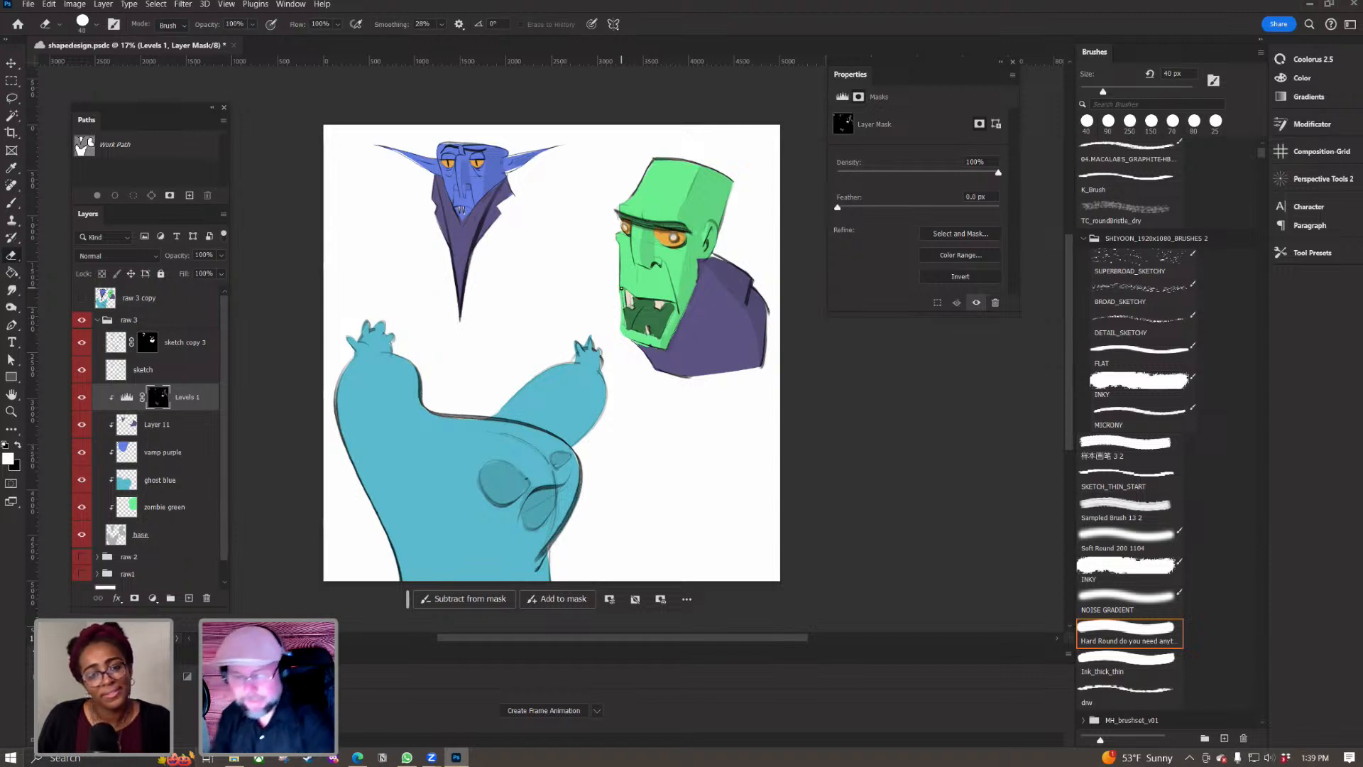
Step: Add a layer above Layer 11 and paint the inside of the green character's mouth pink, keeping the teeth clear
{"action": "left_click", "coordinate": [186, 424]}
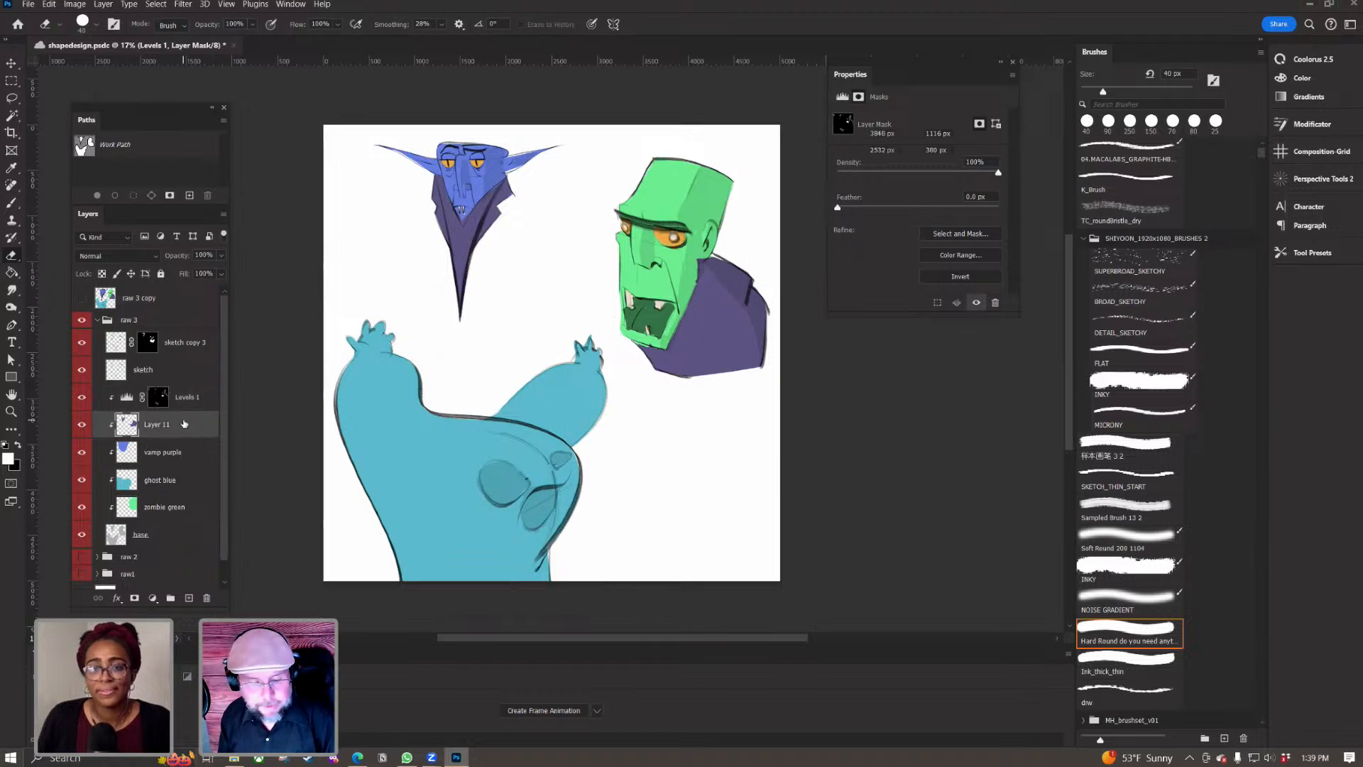
{"action": "left_click", "coordinate": [192, 598]}
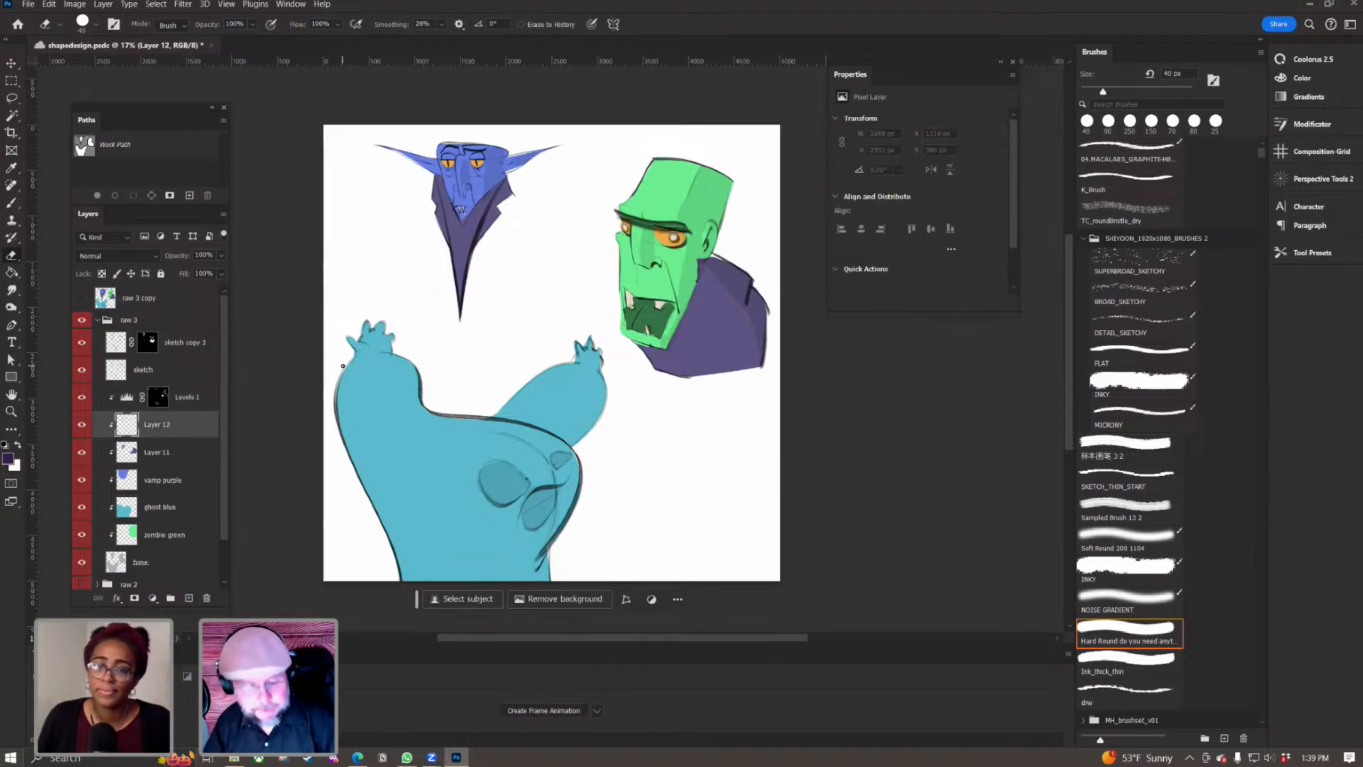
{"action": "left_click", "coordinate": [8, 458]}
{"action": "left_click", "coordinate": [1133, 522]}
{"action": "left_click", "coordinate": [1251, 508]}
{"action": "mouse_move", "coordinate": [637, 316]}
{"action": "left_mouse_down"}
{"action": "mouse_move", "coordinate": [666, 306]}
{"action": "mouse_move", "coordinate": [660, 322]}
{"action": "mouse_move", "coordinate": [631, 318]}
{"action": "mouse_move", "coordinate": [640, 303]}
{"action": "mouse_move", "coordinate": [637, 324]}
{"action": "mouse_move", "coordinate": [657, 331]}
{"action": "mouse_move", "coordinate": [661, 319]}
{"action": "mouse_move", "coordinate": [625, 328]}
{"action": "left_mouse_up"}
{"action": "key", "text": "e"}
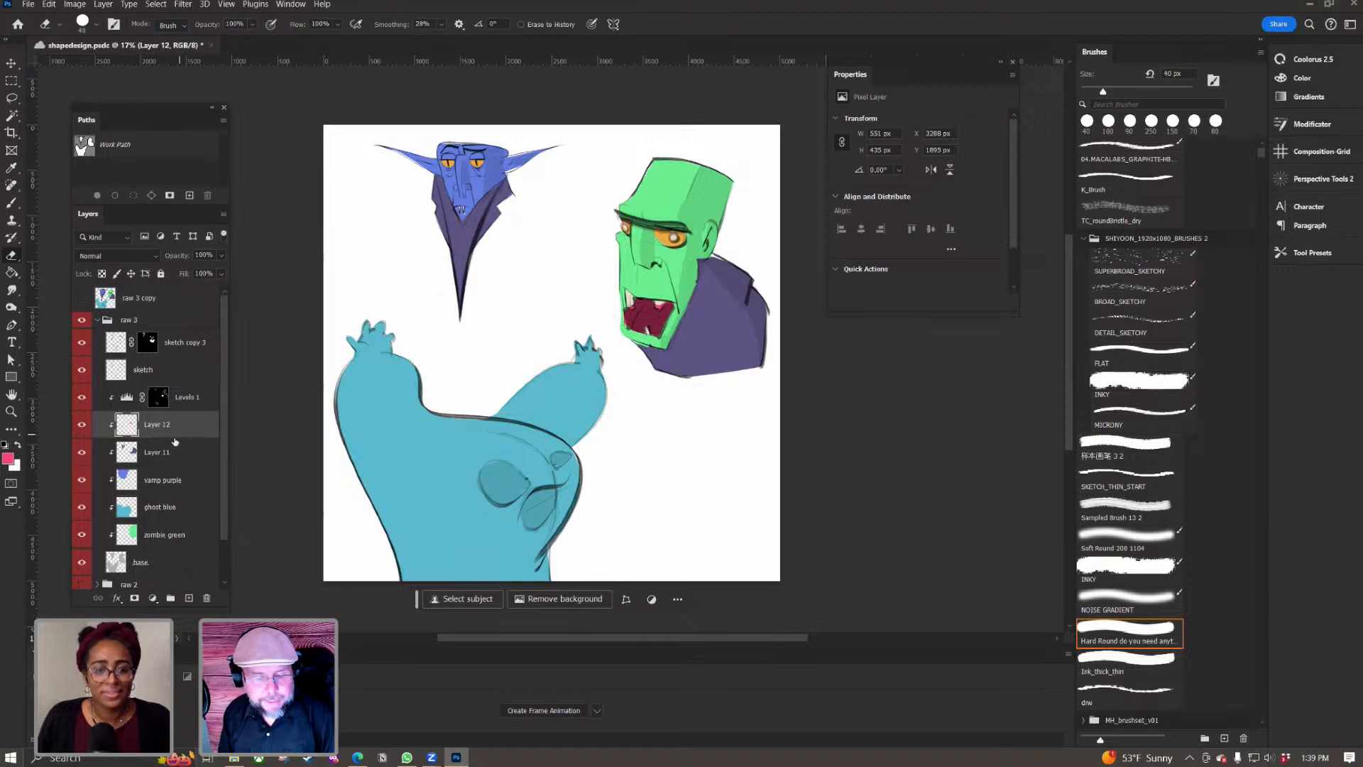
Step: Move the pink mouth layer above Levels 1 to compare its colour unshaded, and return it below the adjustment
{"action": "left_click_drag", "start_coordinate": [179, 431], "coordinate": [176, 392]}
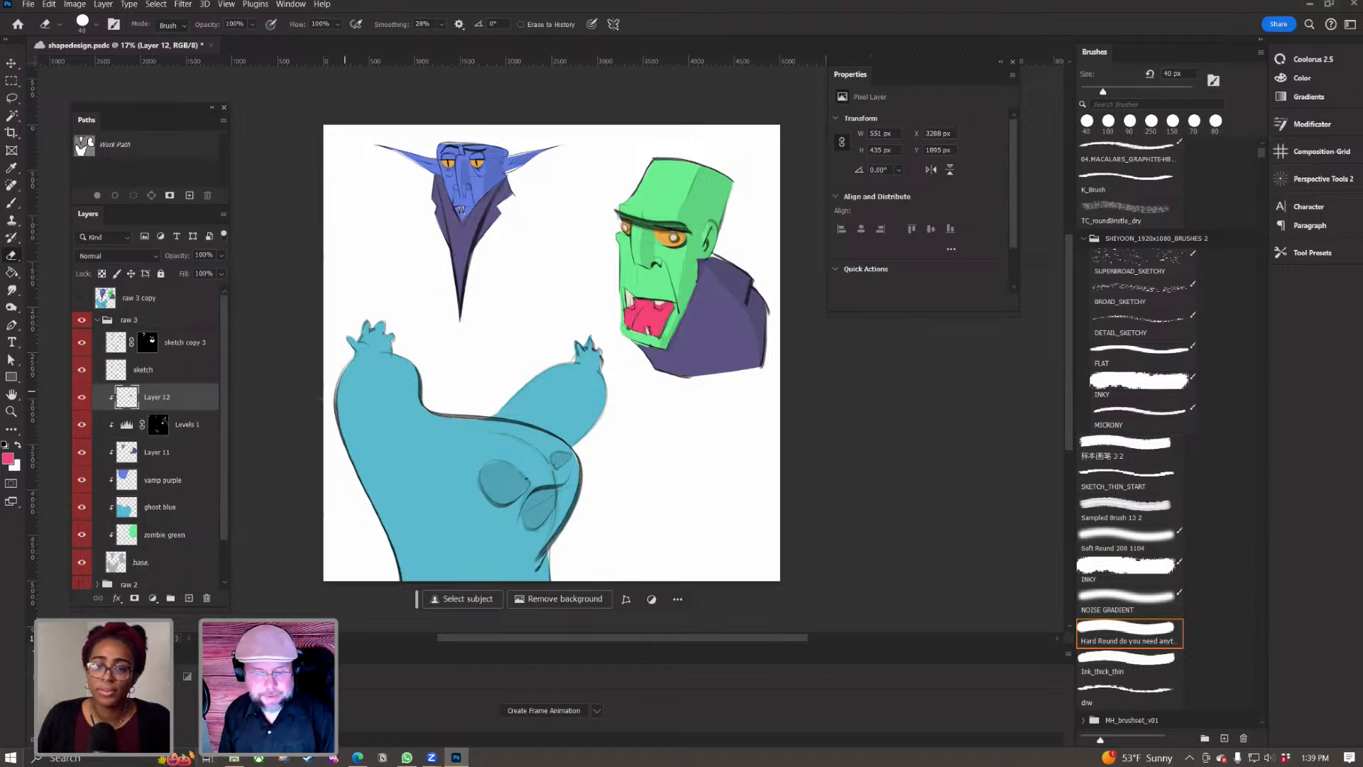
{"action": "left_click_drag", "start_coordinate": [182, 403], "coordinate": [183, 430]}
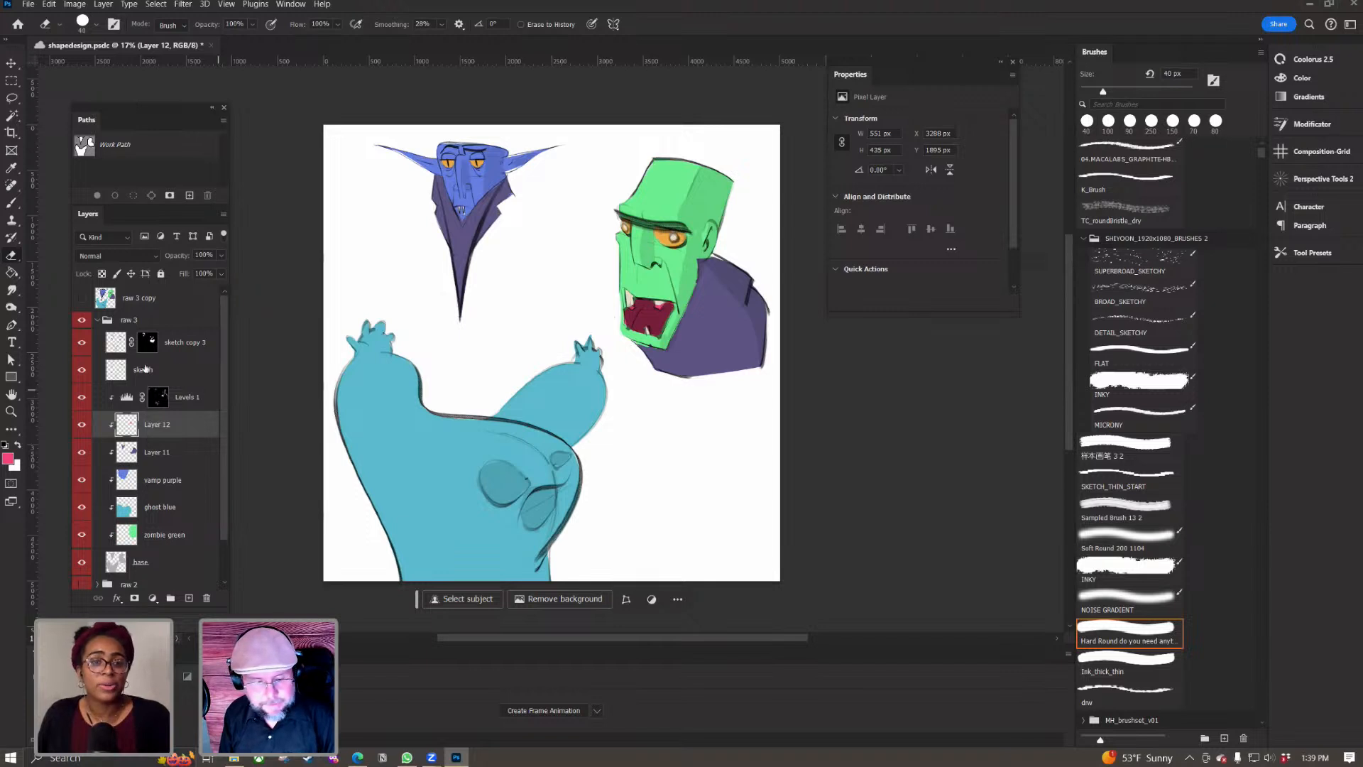
Step: Collapse and hide the raw 3 group, and show and select the raw 3 copy layer
{"action": "left_click", "coordinate": [96, 320]}
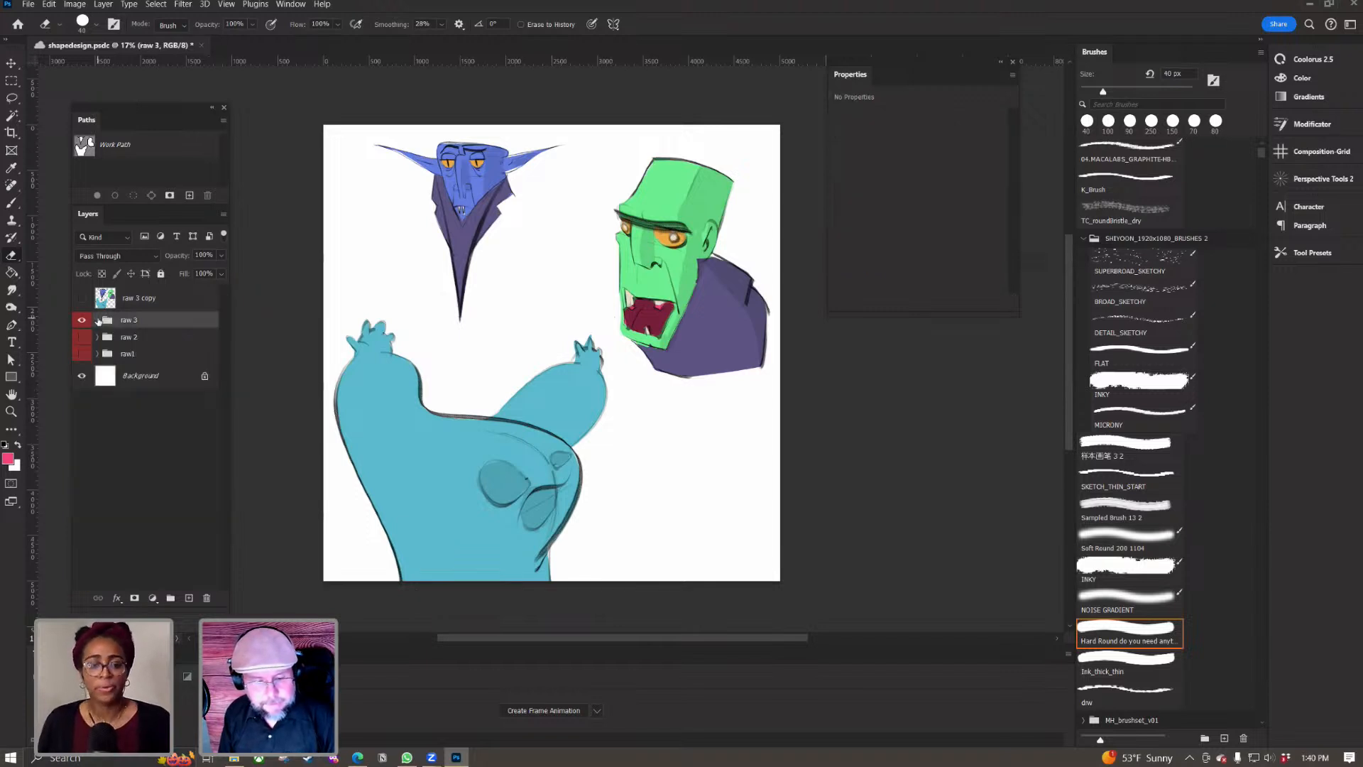
{"action": "left_click", "coordinate": [85, 321]}
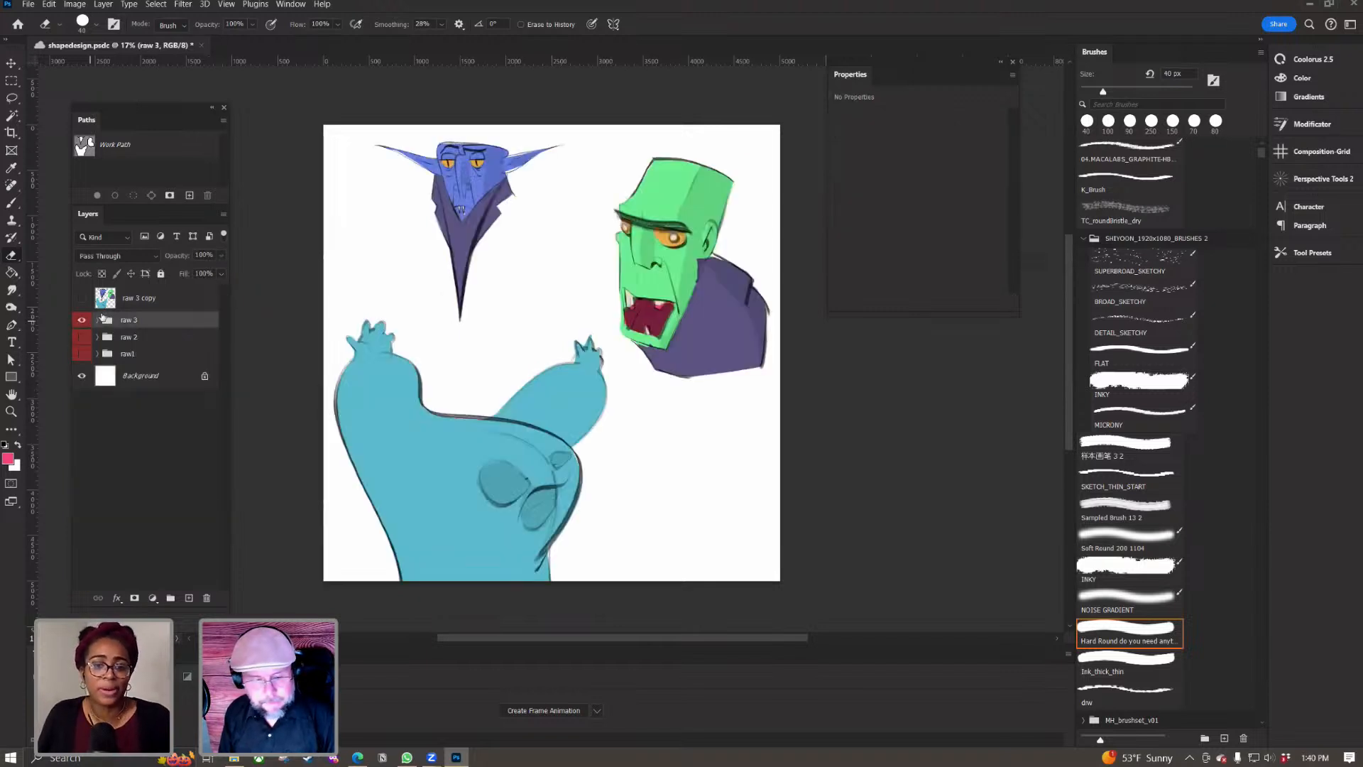
{"action": "left_click", "coordinate": [82, 297]}
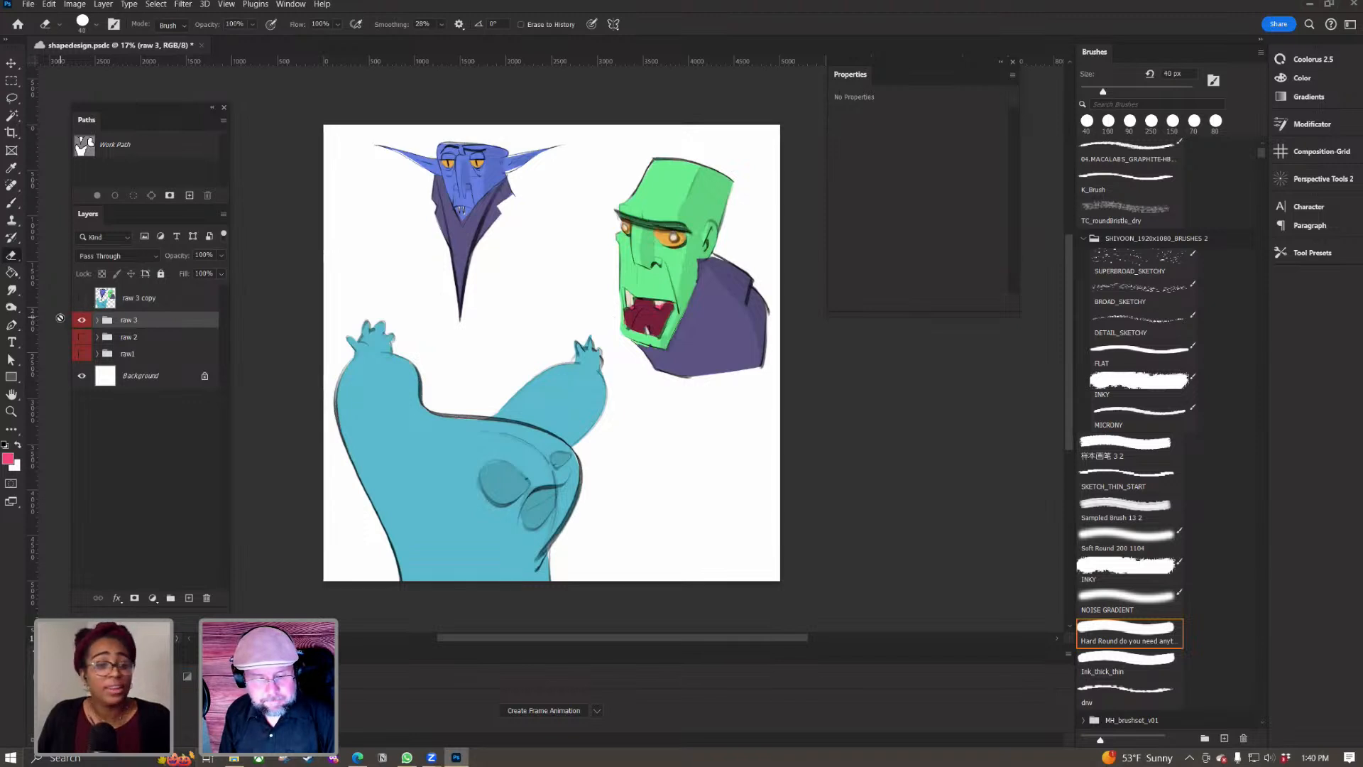
{"action": "left_click", "coordinate": [81, 319]}
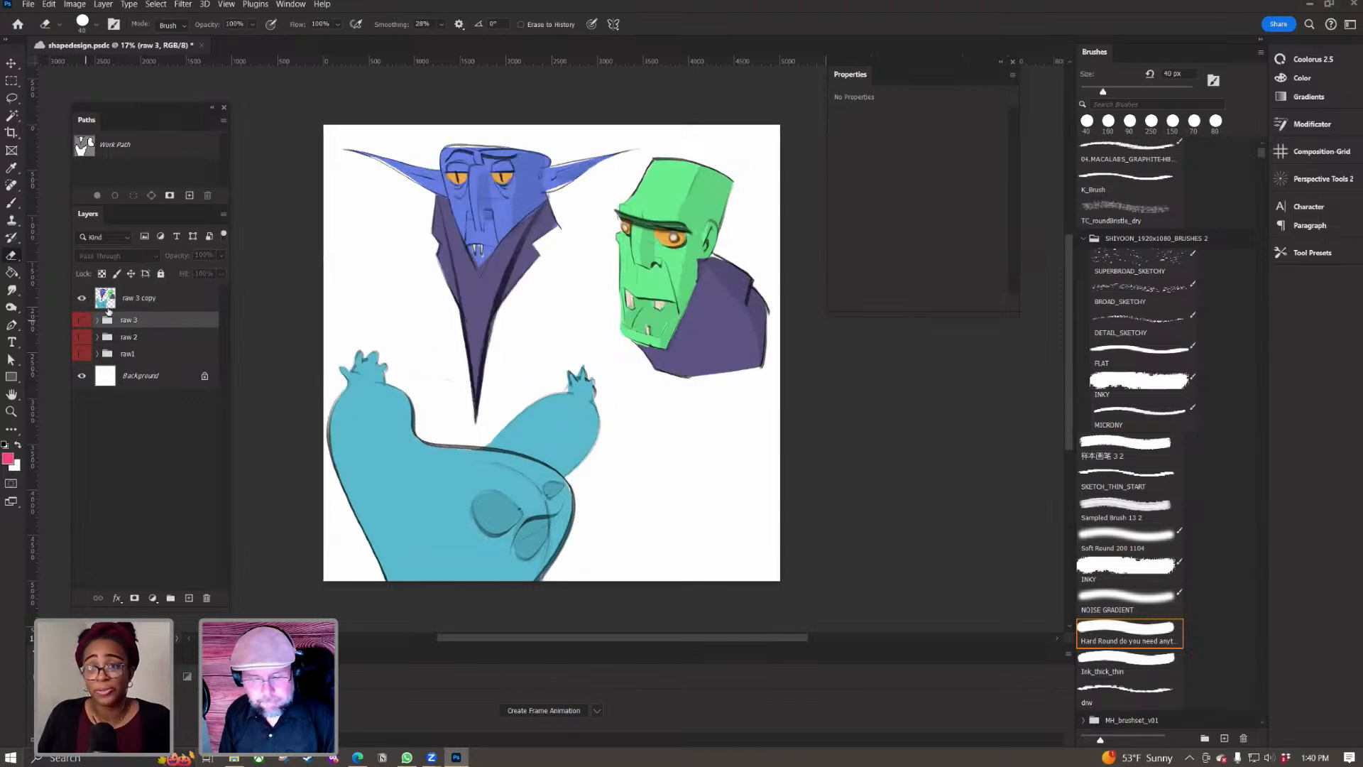
{"action": "left_click", "coordinate": [178, 298]}
{"action": "key", "text": "z"}
{"action": "mouse_move", "coordinate": [619, 337]}
{"action": "left_mouse_down"}
{"action": "mouse_move", "coordinate": [603, 353]}
{"action": "mouse_move", "coordinate": [628, 383]}
{"action": "left_mouse_up"}
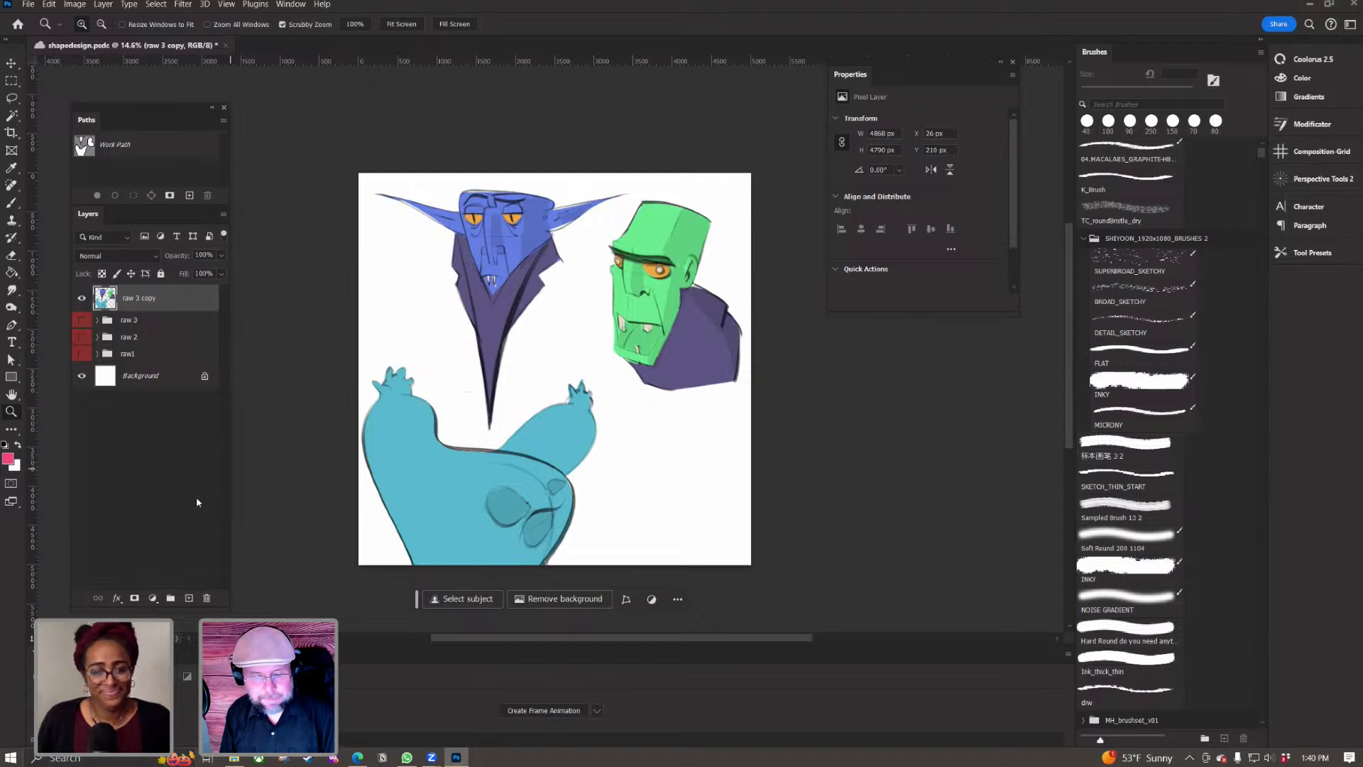
{"action": "left_click", "coordinate": [82, 299]}
{"action": "left_click", "coordinate": [82, 298]}
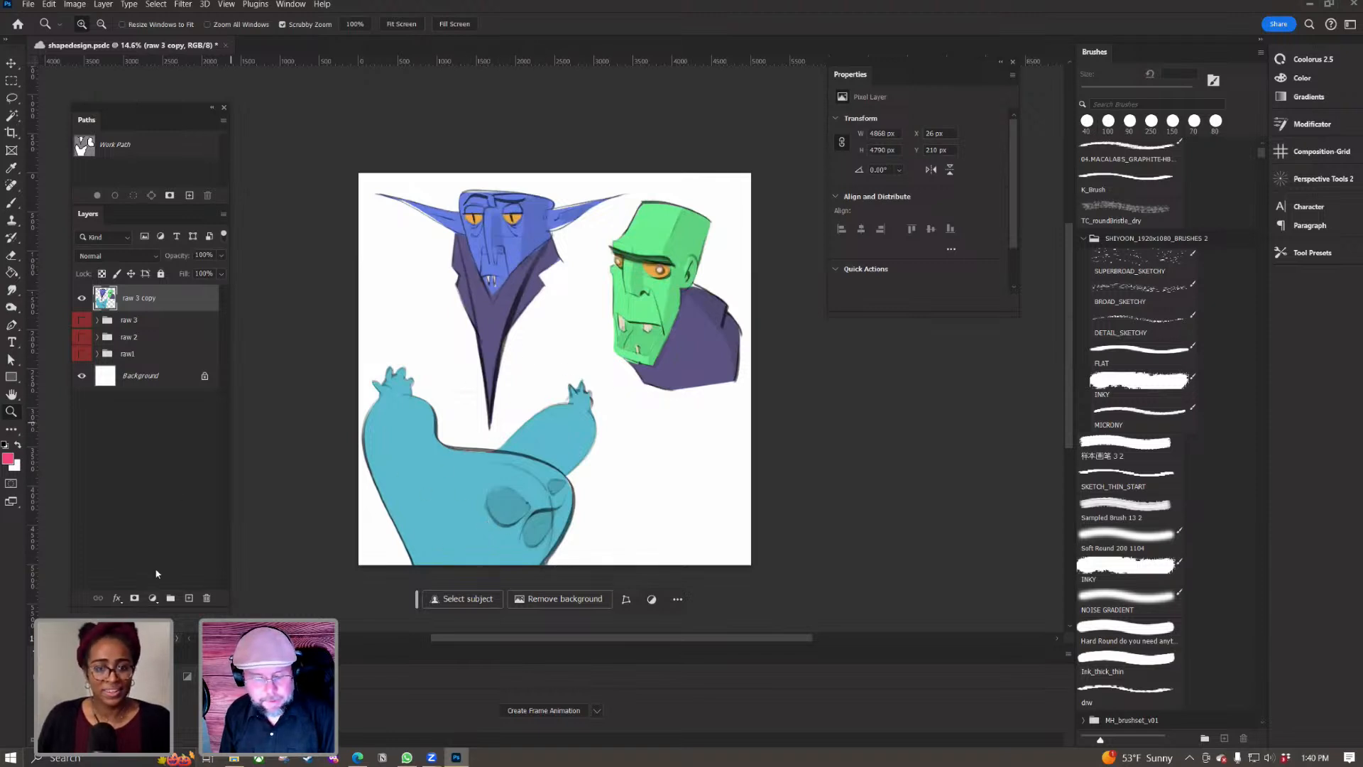
{"action": "left_click", "coordinate": [152, 599]}
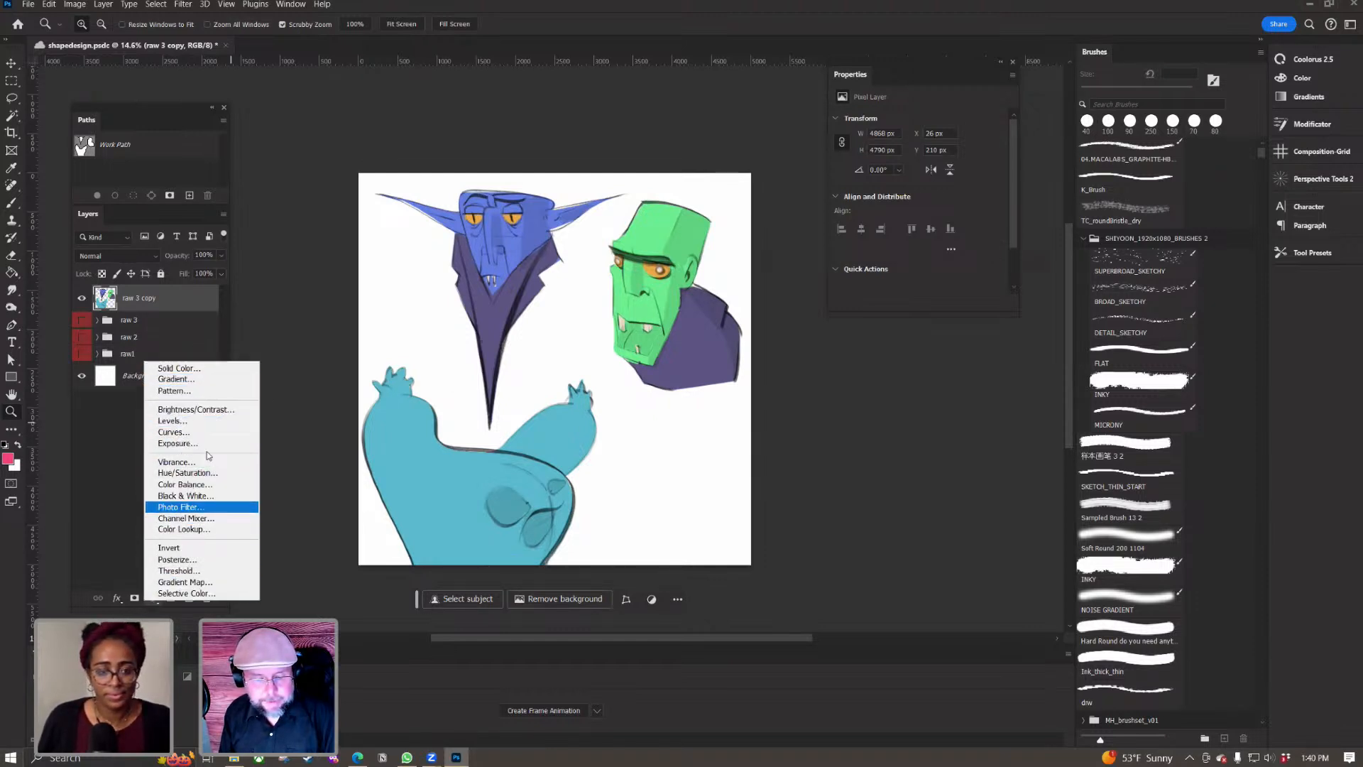
{"action": "left_click", "coordinate": [130, 390]}
{"action": "left_click", "coordinate": [130, 390]}
Step: Add a layer above the Background and fill it with the dark purple sampled from the pointed-chin character's coat
{"action": "left_click", "coordinate": [142, 375]}
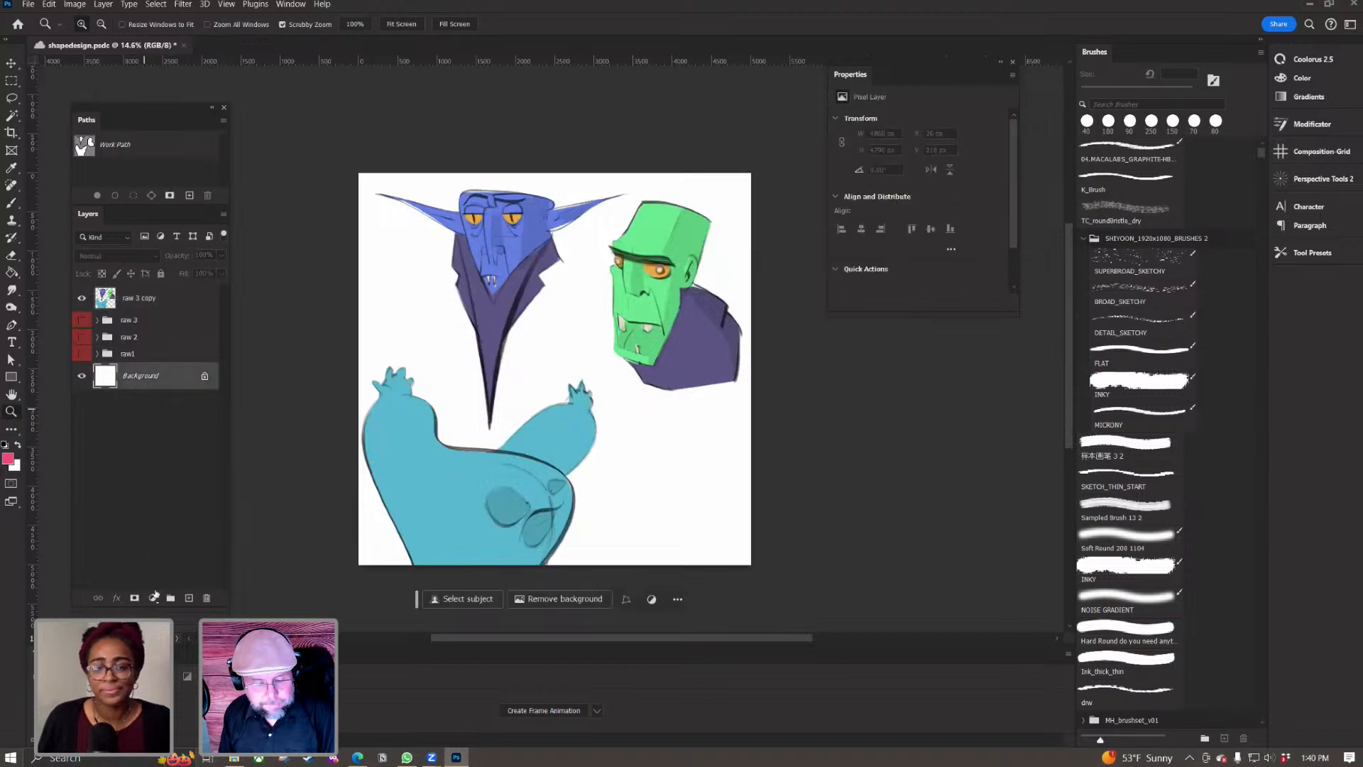
{"action": "left_click", "coordinate": [189, 598]}
{"action": "key", "text": "i"}
{"action": "left_click", "coordinate": [515, 316]}
{"action": "left_click", "coordinate": [506, 319]}
{"action": "key", "text": "z"}
{"action": "key", "text": "g"}
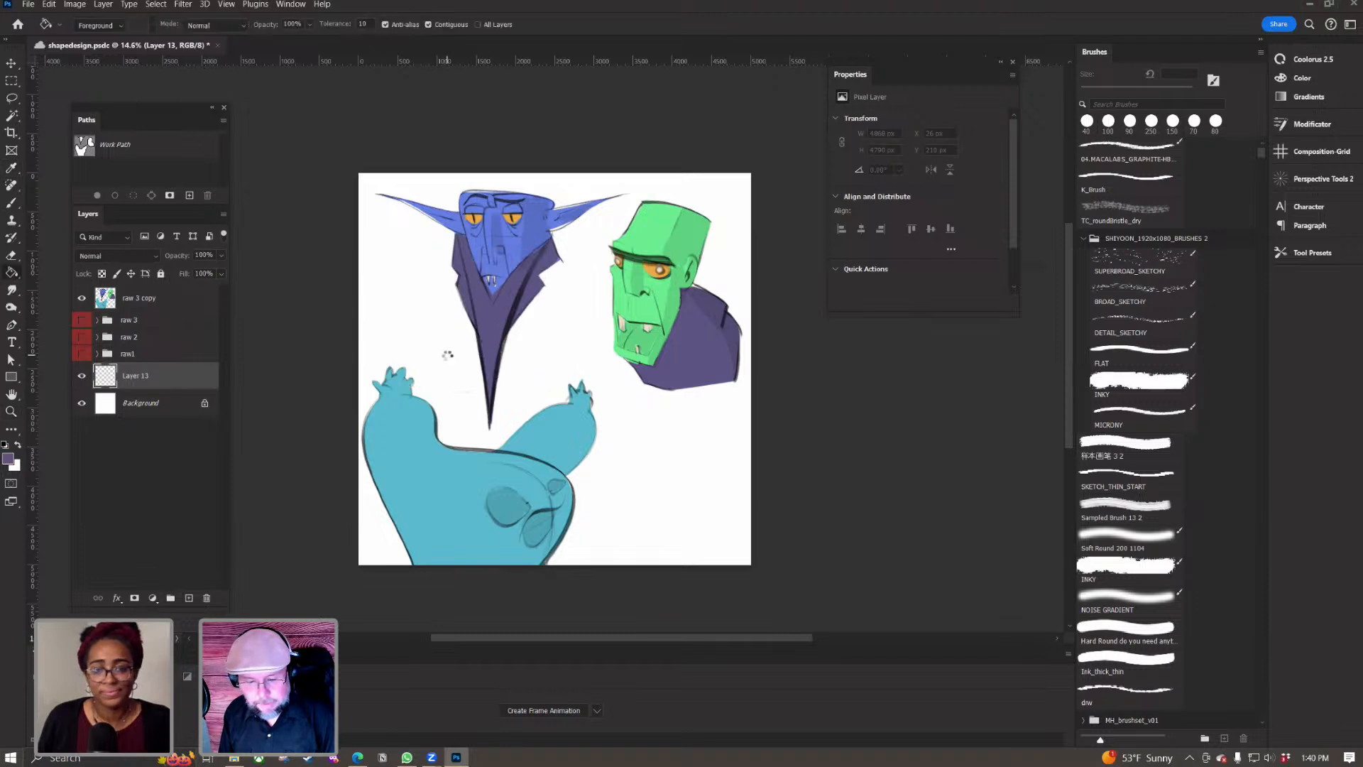
{"action": "left_click", "coordinate": [447, 367]}
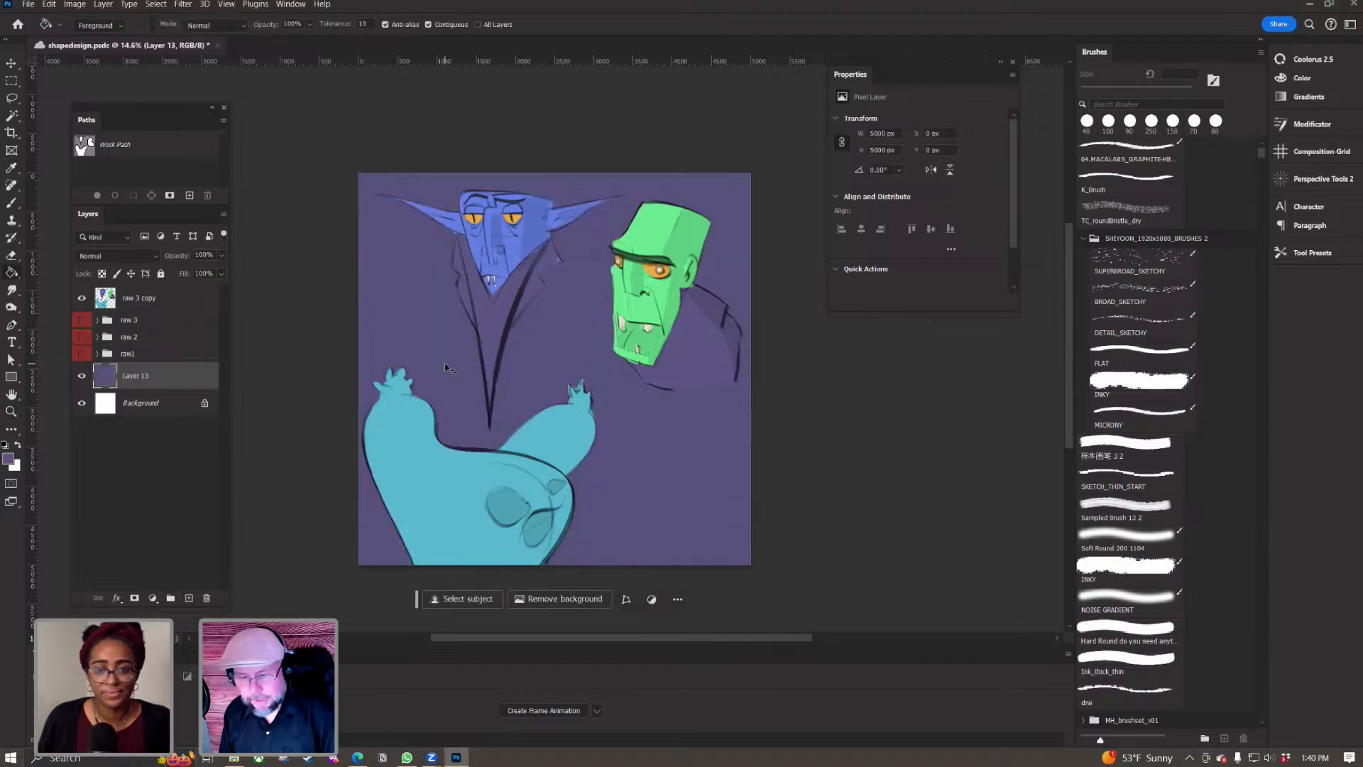
Step: Shift the purple fill layer's hue to +45 with Hue/Saturation, and move the layer directly beneath raw 3 copy
{"action": "key", "text": "ctrl+u"}
{"action": "left_click_drag", "start_coordinate": [985, 168], "coordinate": [1017, 170]}
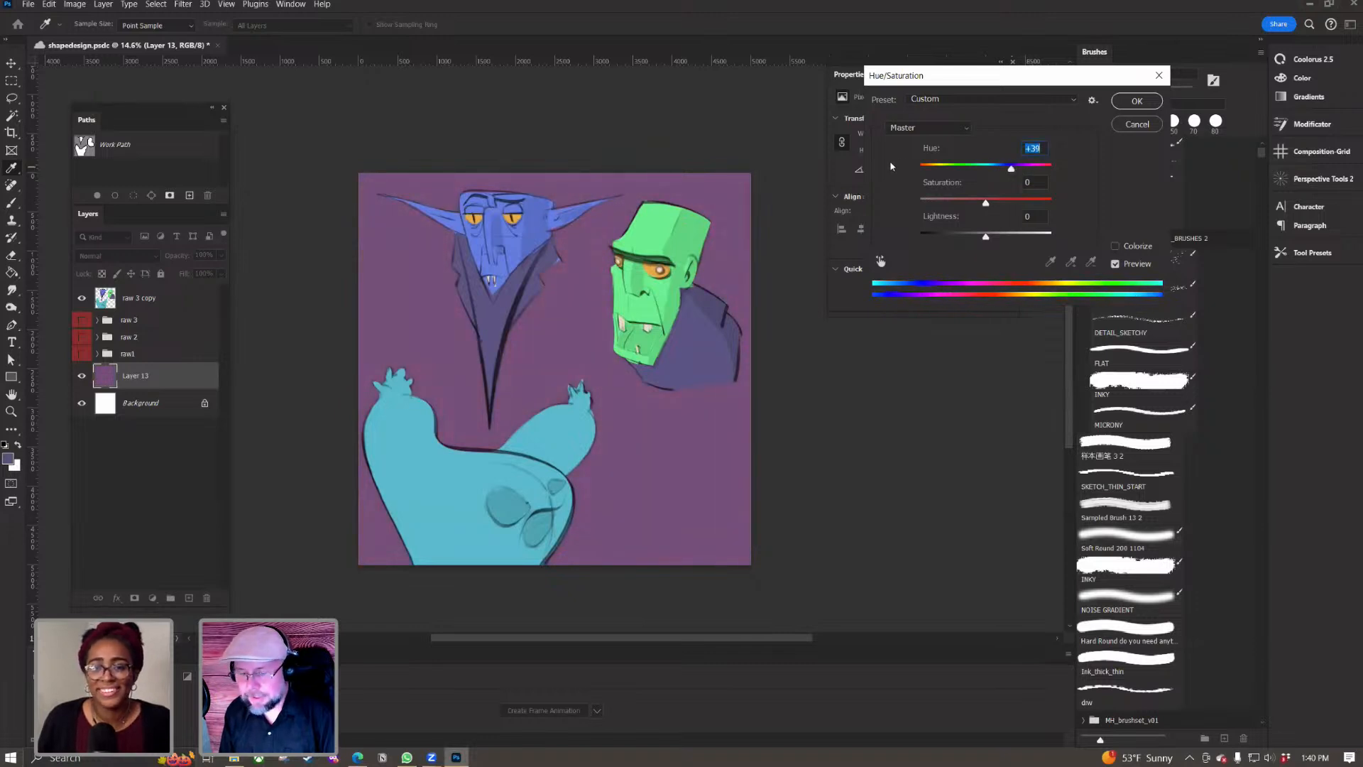
{"action": "mouse_move", "coordinate": [1011, 169]}
{"action": "left_mouse_down"}
{"action": "mouse_move", "coordinate": [1069, 165]}
{"action": "mouse_move", "coordinate": [1016, 170]}
{"action": "left_mouse_up"}
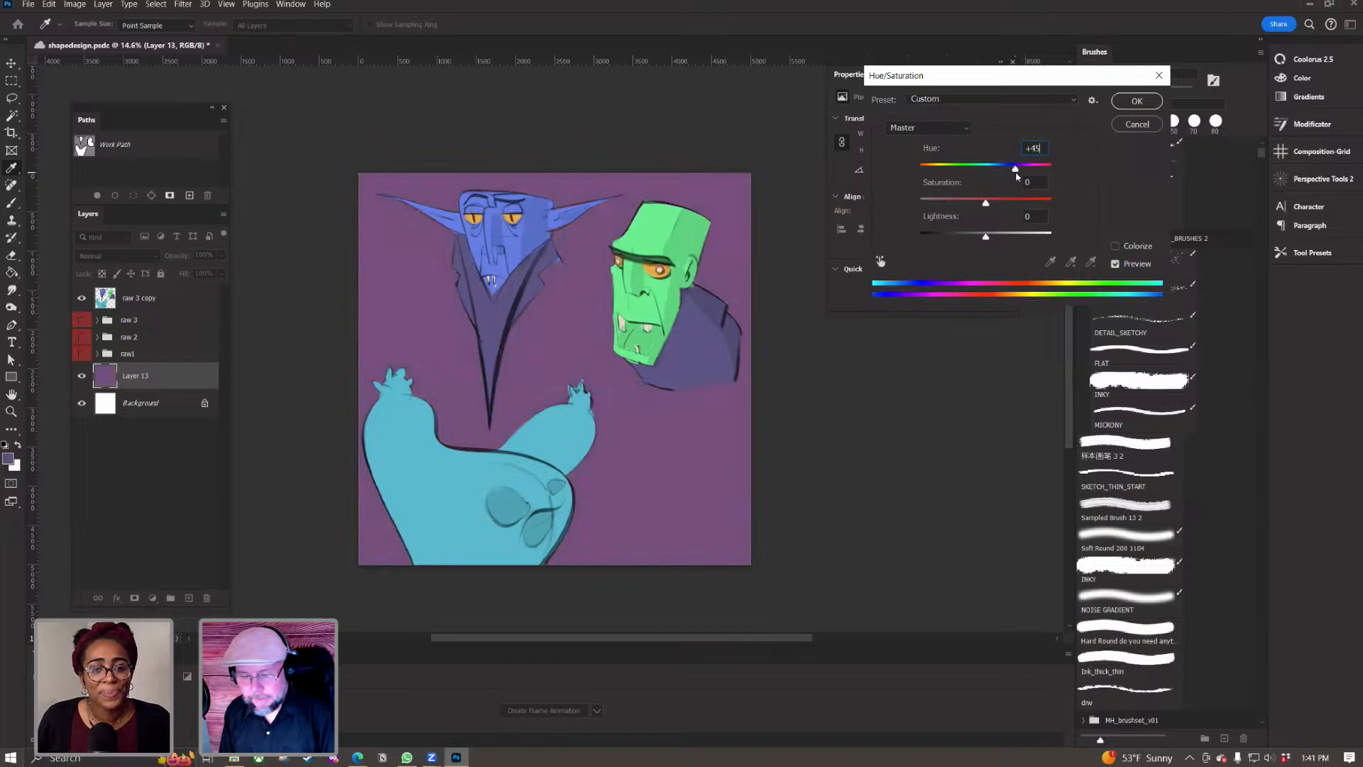
{"action": "left_click", "coordinate": [1144, 102]}
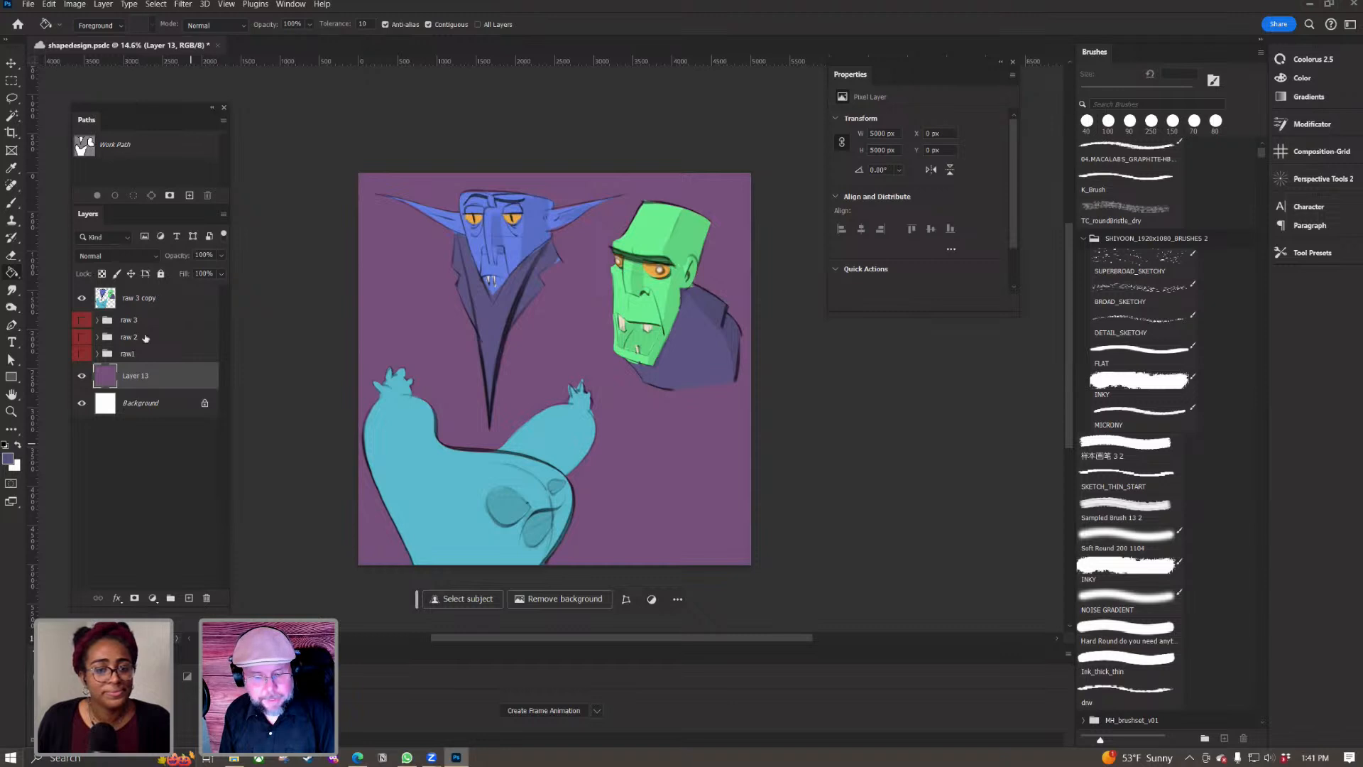
{"action": "left_click_drag", "start_coordinate": [153, 354], "coordinate": [174, 310]}
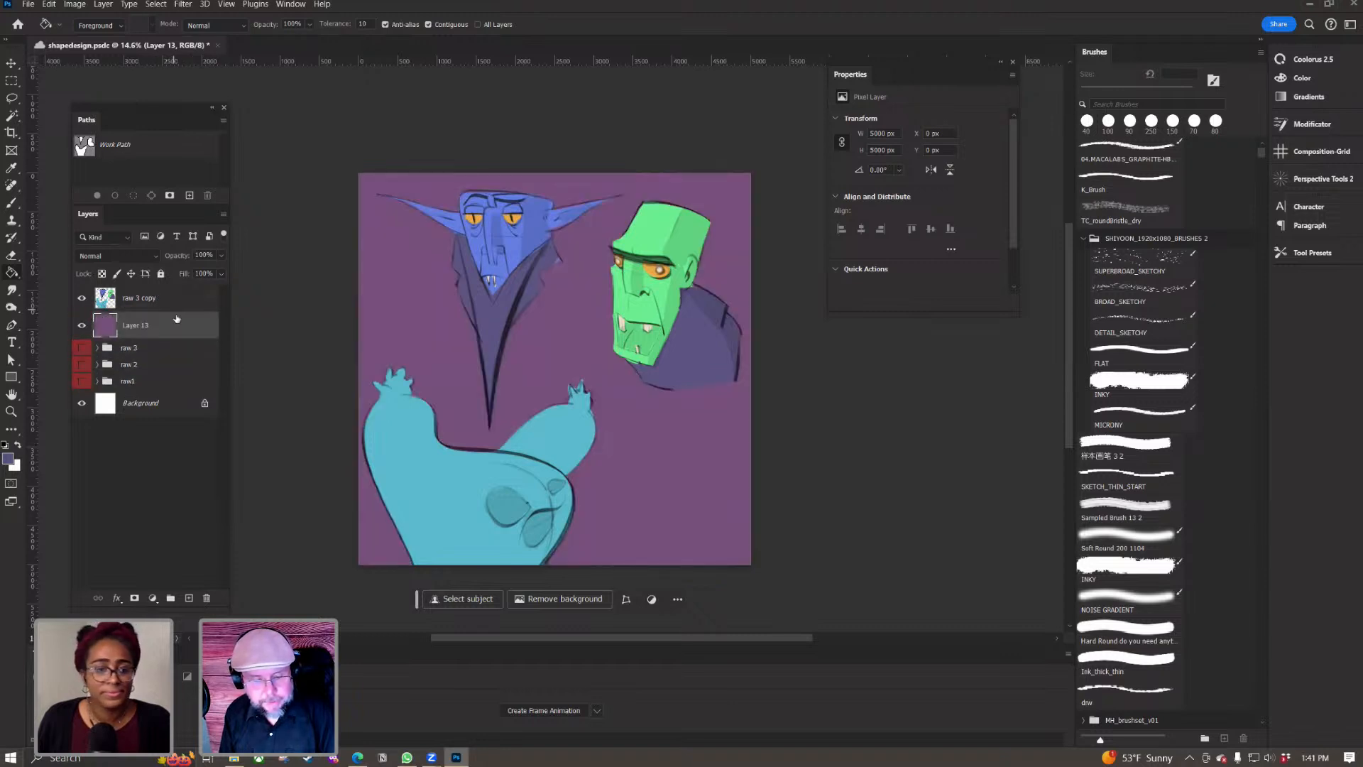
Step: Add a Color Lookup adjustment layer directly above the raw 3 copy layer
{"action": "left_click", "coordinate": [176, 302]}
{"action": "left_click", "coordinate": [151, 597]}
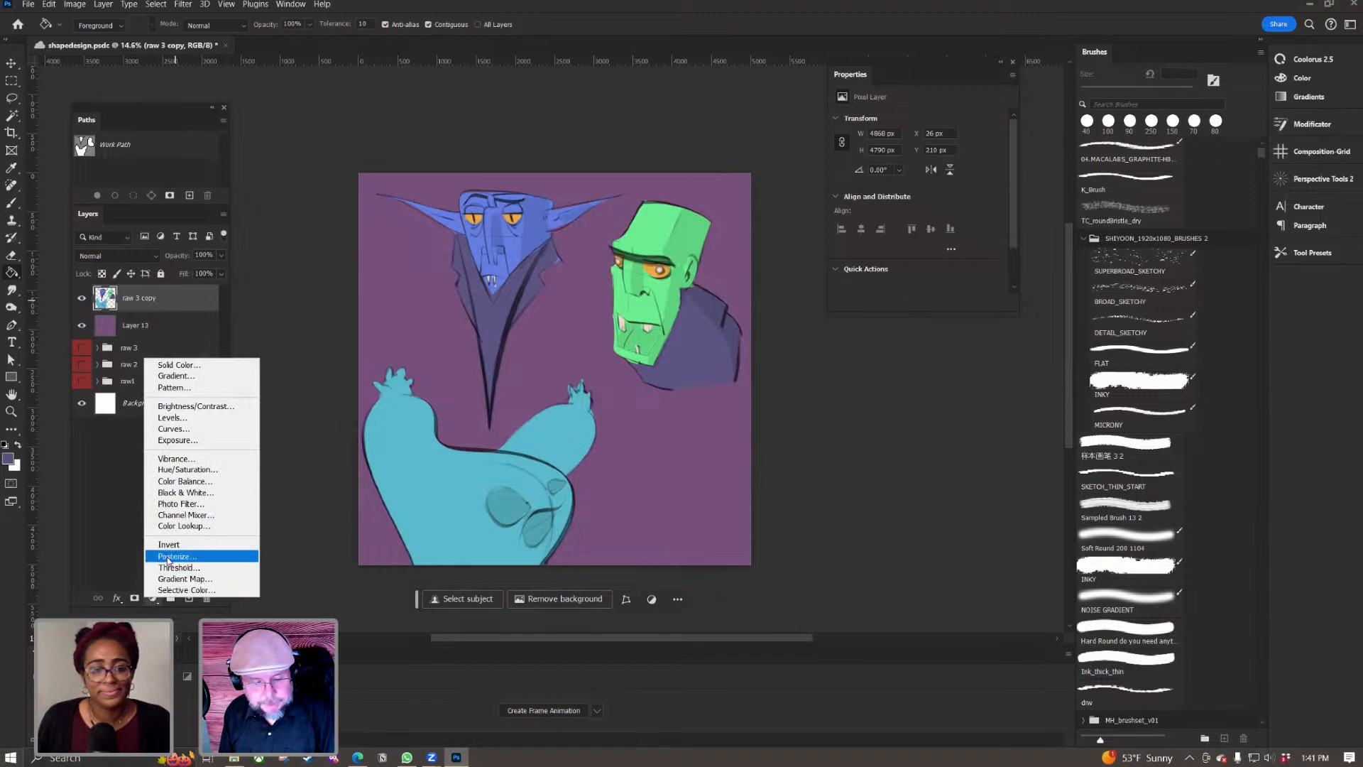
{"action": "left_click", "coordinate": [211, 526]}
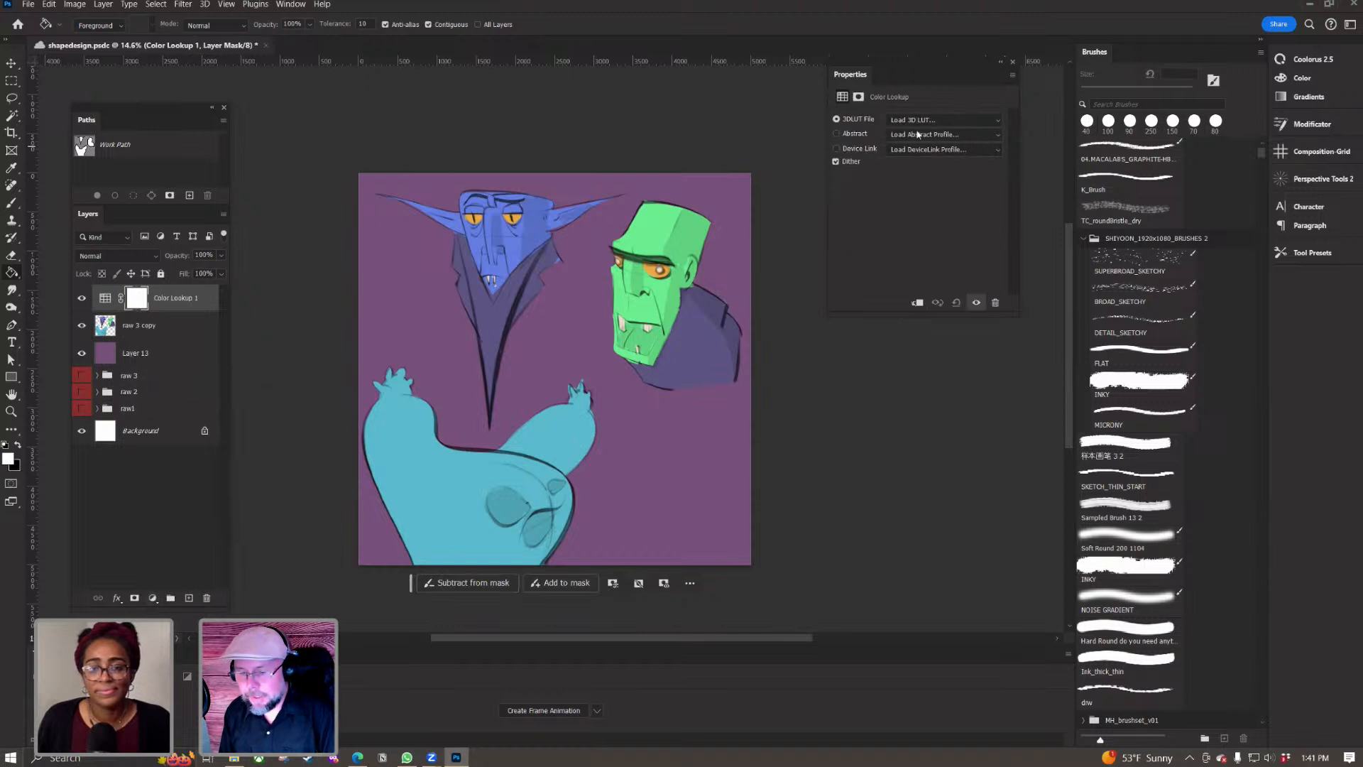
Step: Try the 2Strip.look and Candlelight.CUBE 3D LUTs on the Color Lookup adjustment
{"action": "left_click", "coordinate": [932, 120]}
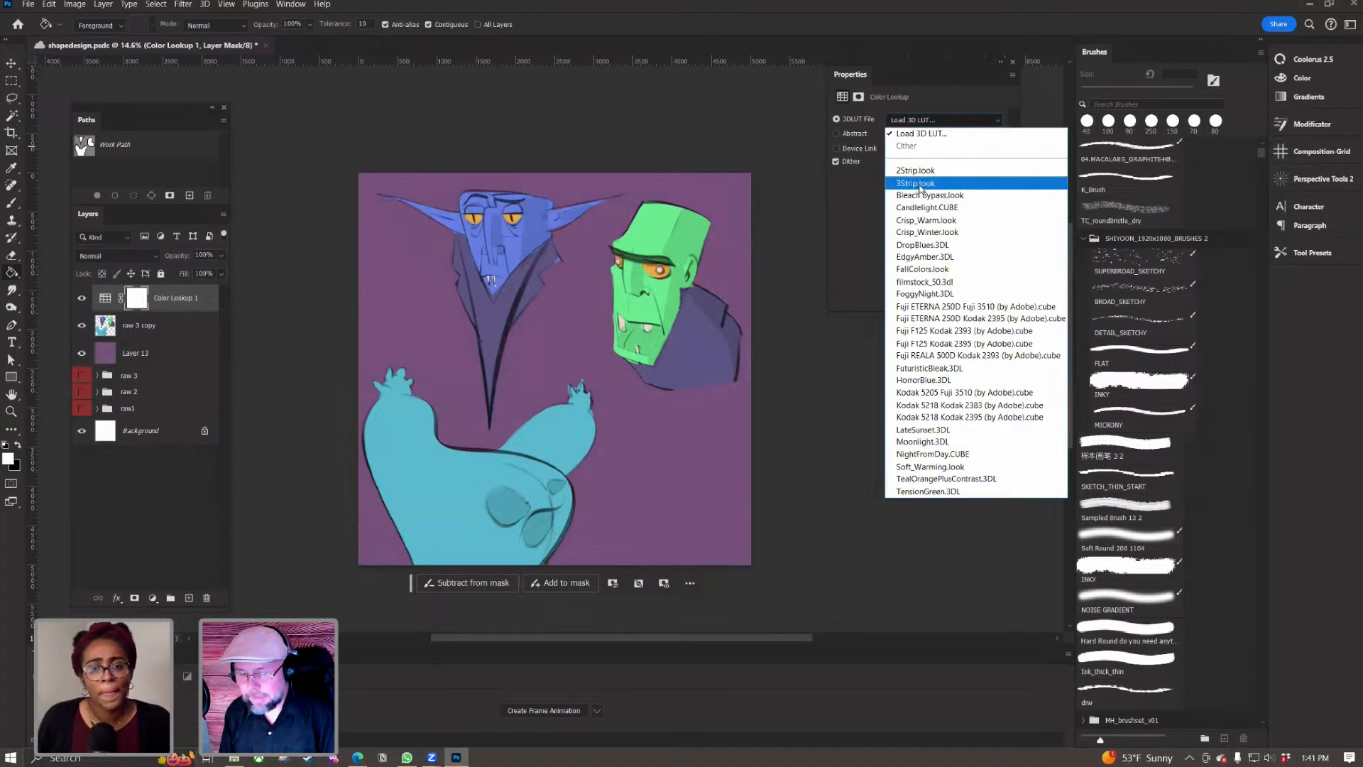
{"action": "left_click", "coordinate": [917, 171]}
{"action": "left_click", "coordinate": [935, 121]}
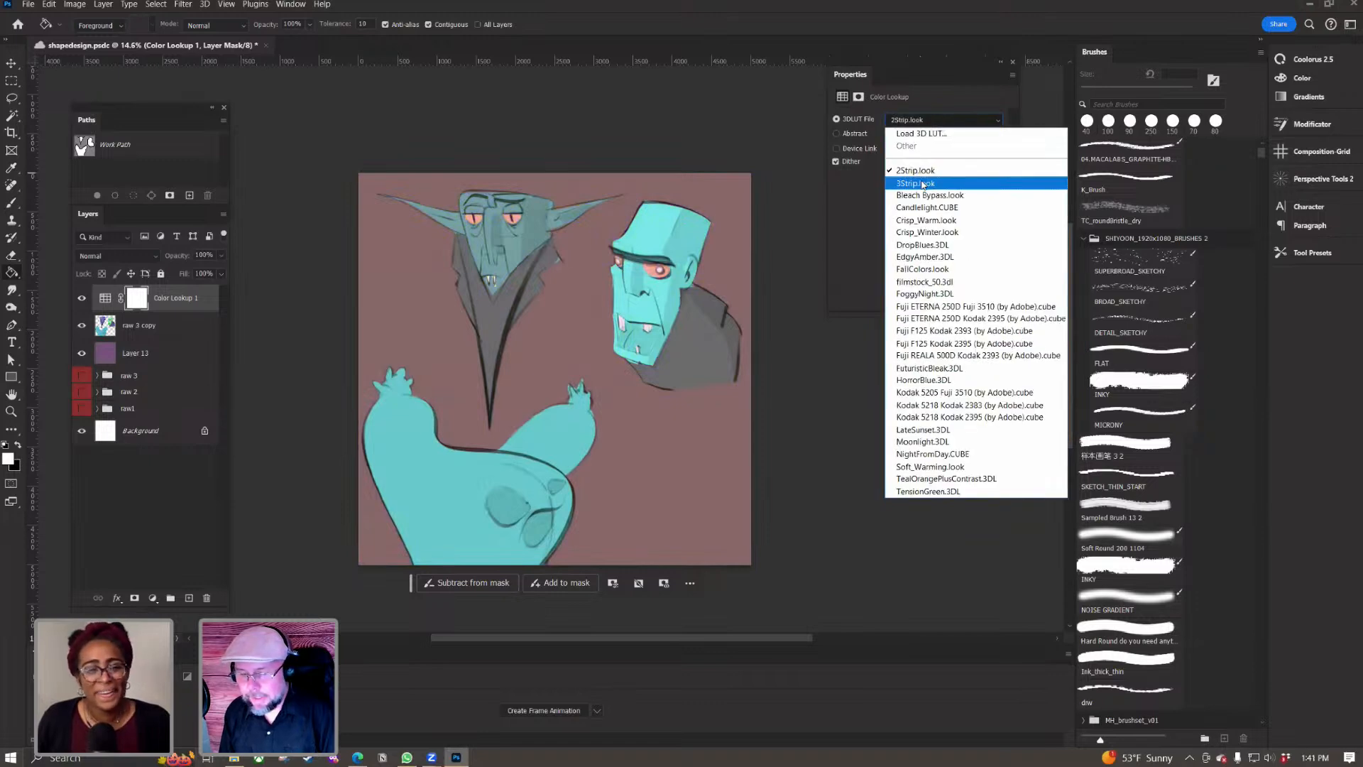
{"action": "left_click", "coordinate": [927, 175]}
{"action": "left_click", "coordinate": [932, 120]}
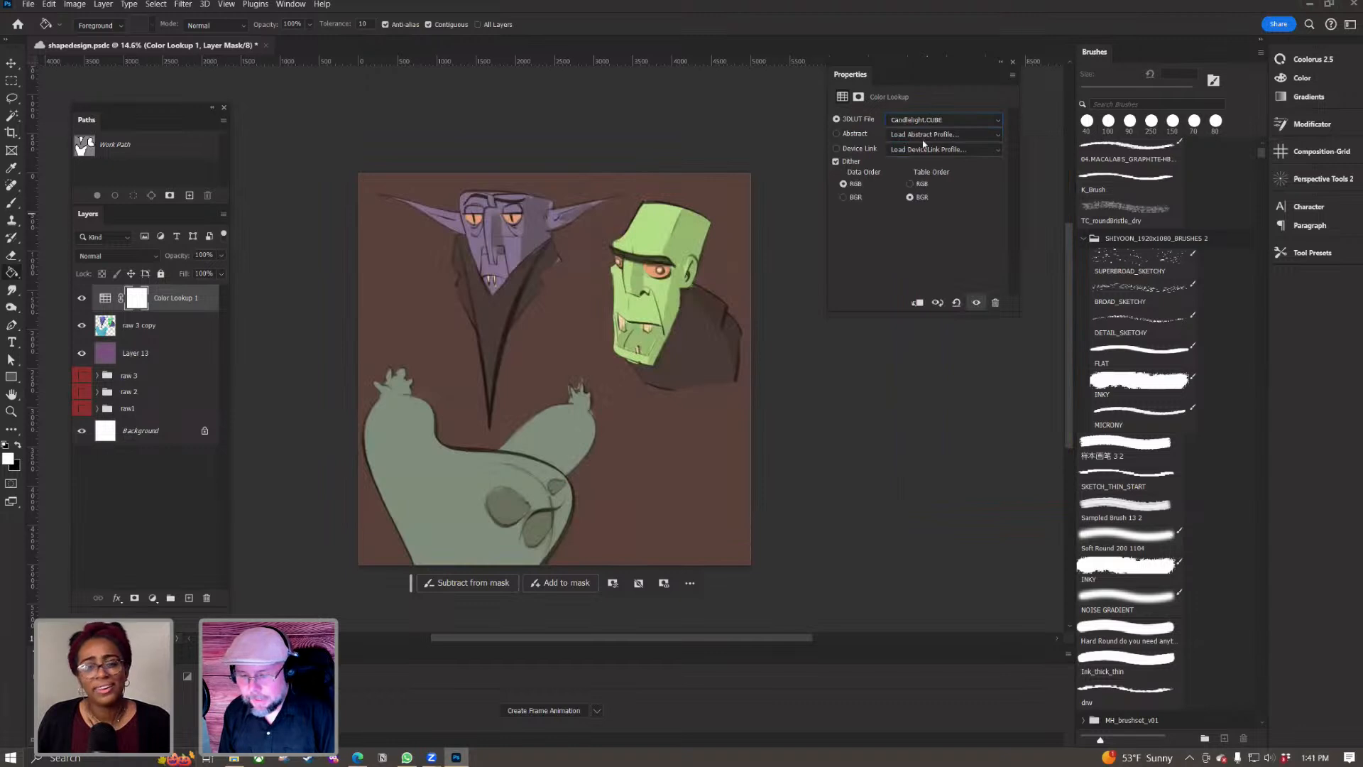
Step: Apply the HorrorBlue.3DL LUT to the Color Lookup adjustment and lower the adjustment layer's opacity slightly
{"action": "left_click", "coordinate": [932, 121]}
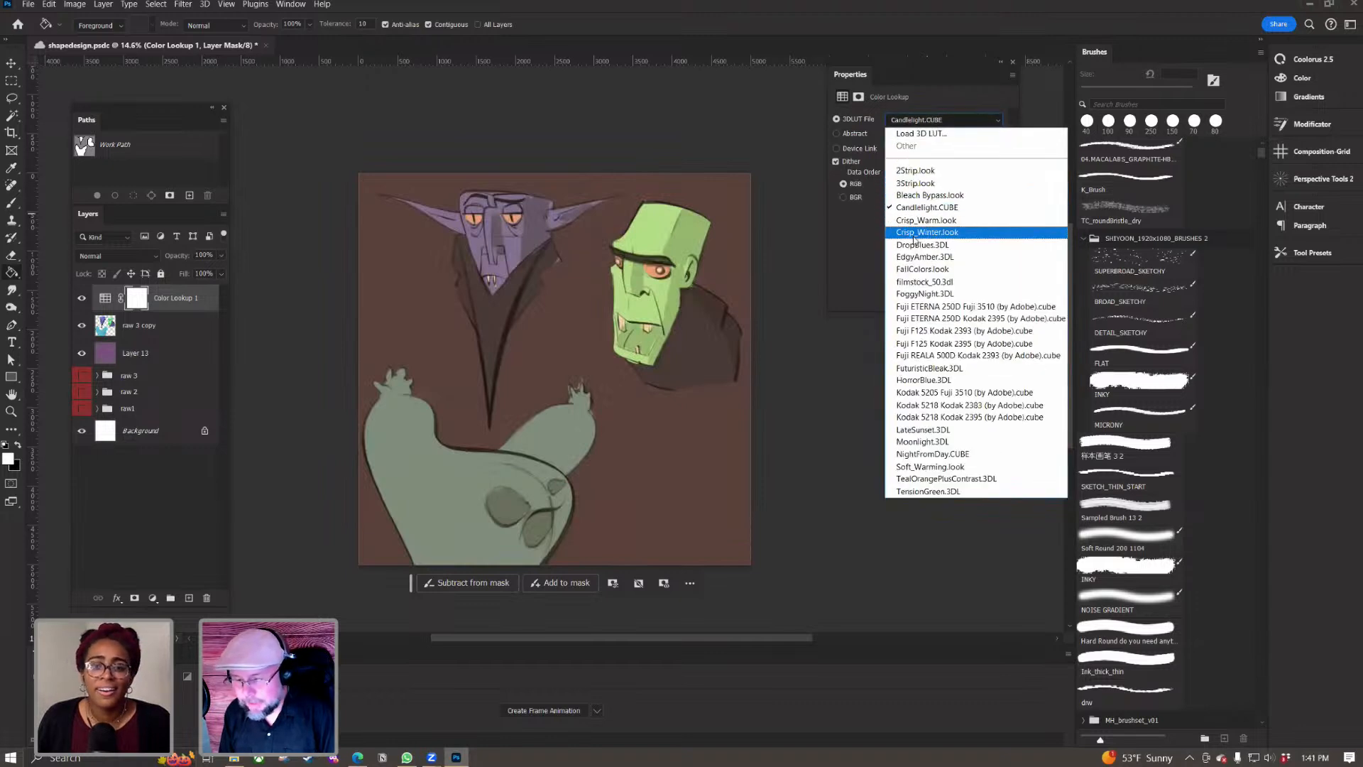
{"action": "left_click", "coordinate": [922, 380]}
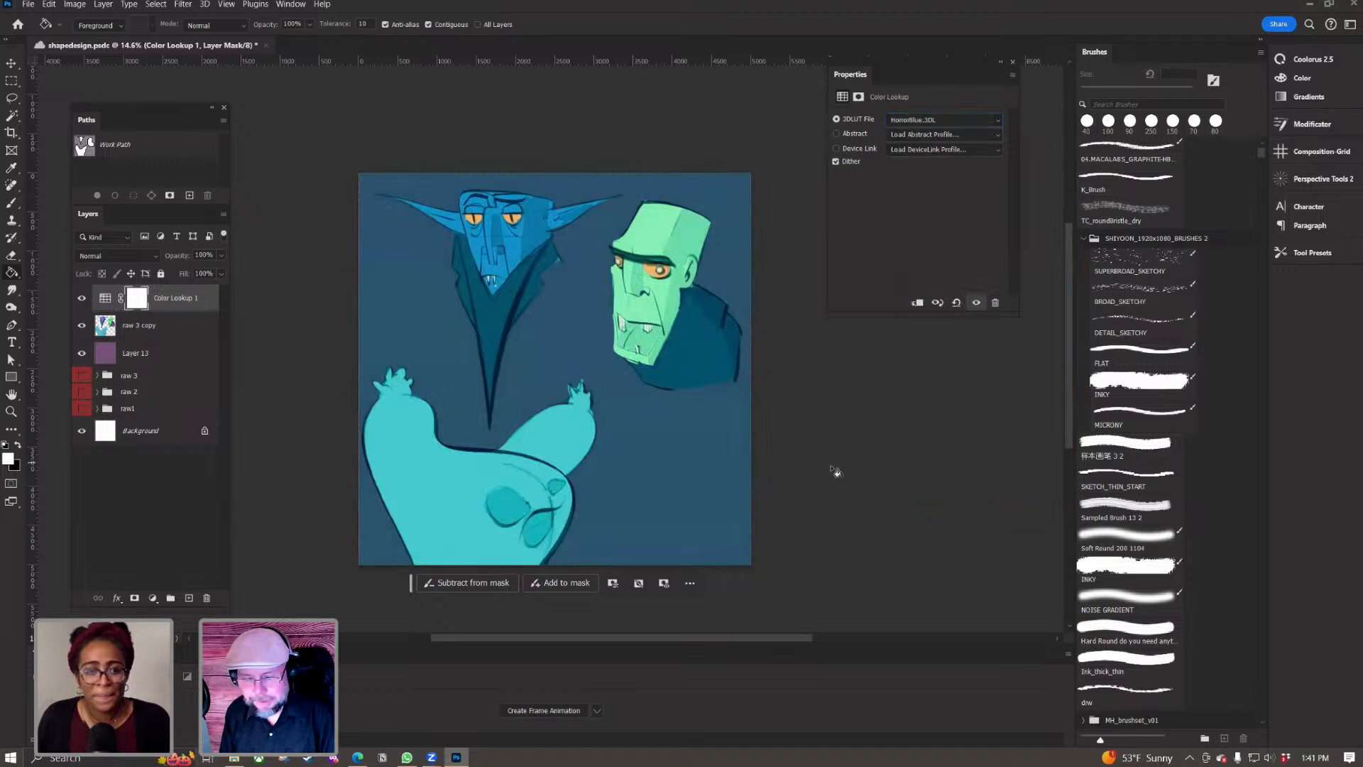
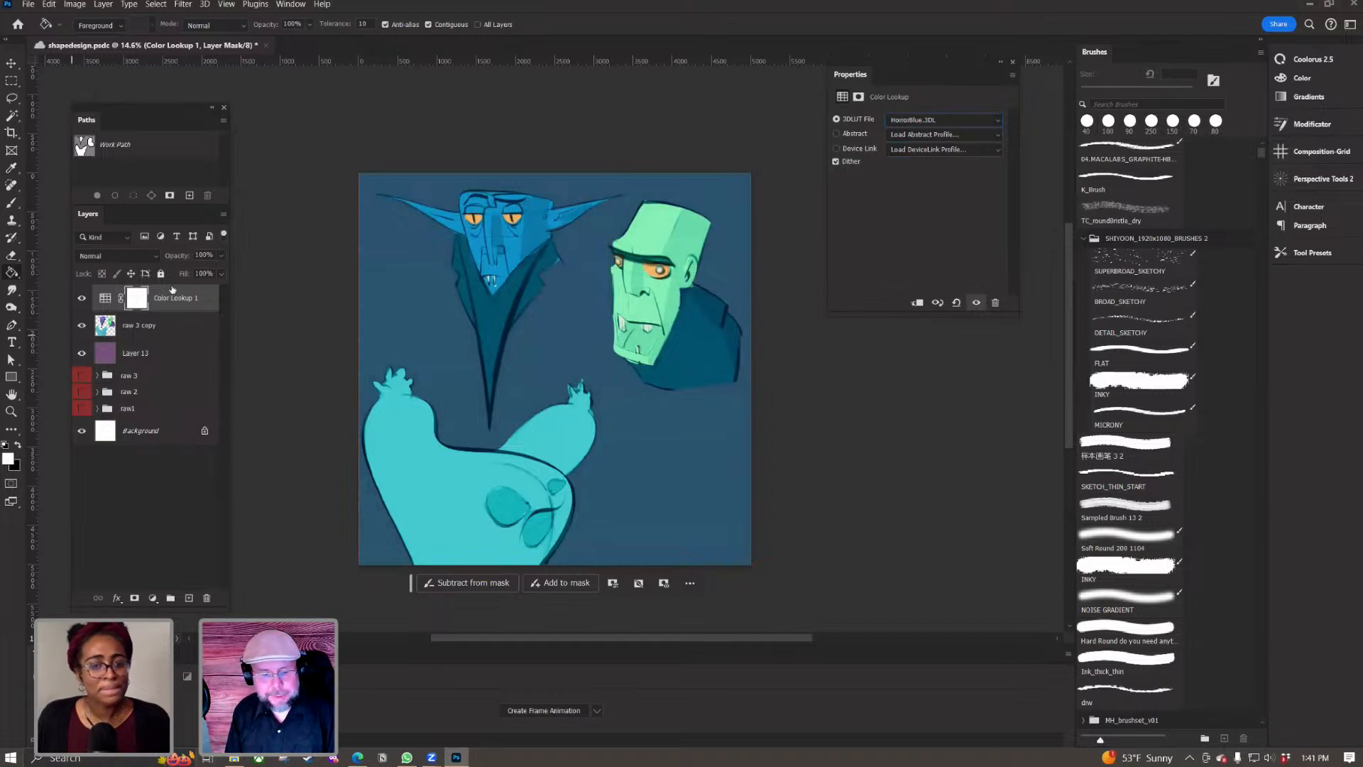
{"action": "mouse_move", "coordinate": [179, 260]}
{"action": "left_mouse_down"}
{"action": "mouse_move", "coordinate": [130, 264]}
{"action": "mouse_move", "coordinate": [171, 262]}
{"action": "left_mouse_up"}
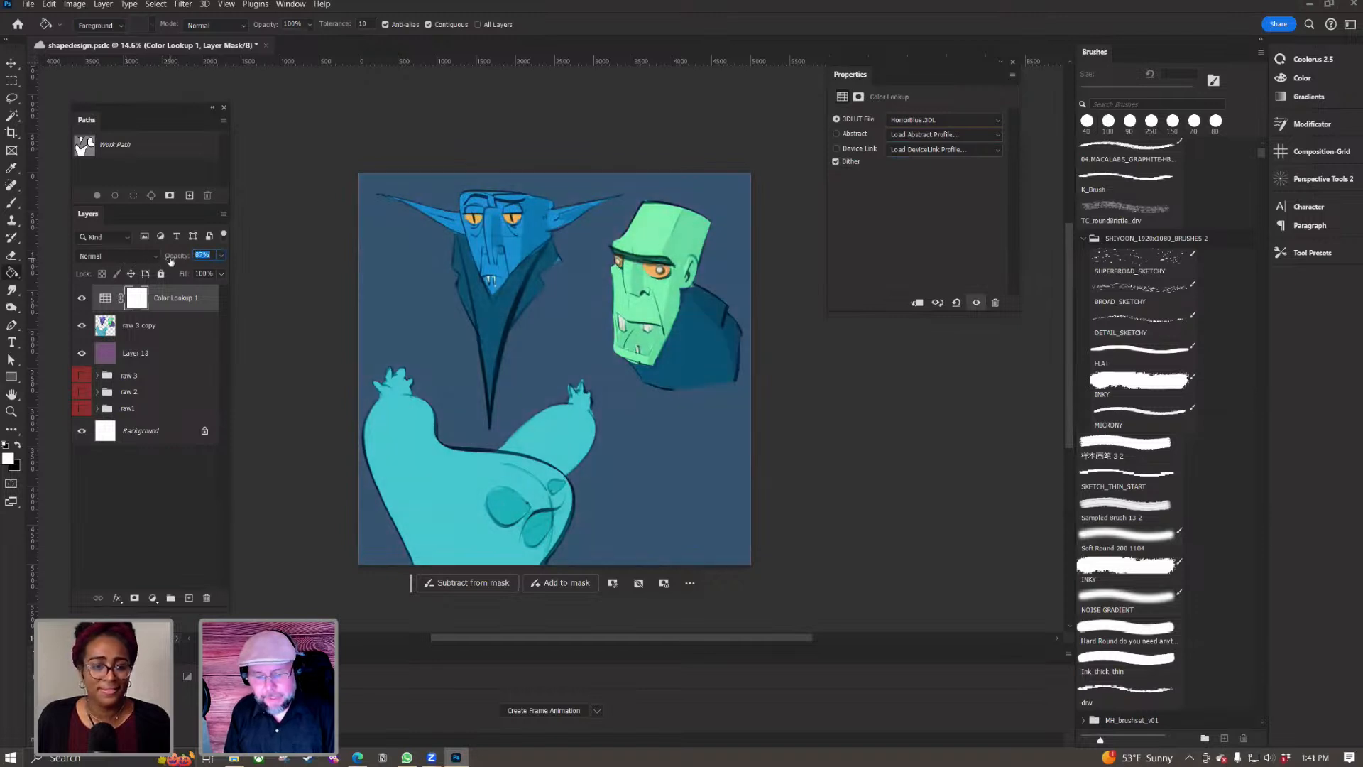
Step: Select raw 3 copy and toggle the Color Lookup, character and purple fill layers to compare their effect on the image
{"action": "left_click", "coordinate": [176, 328]}
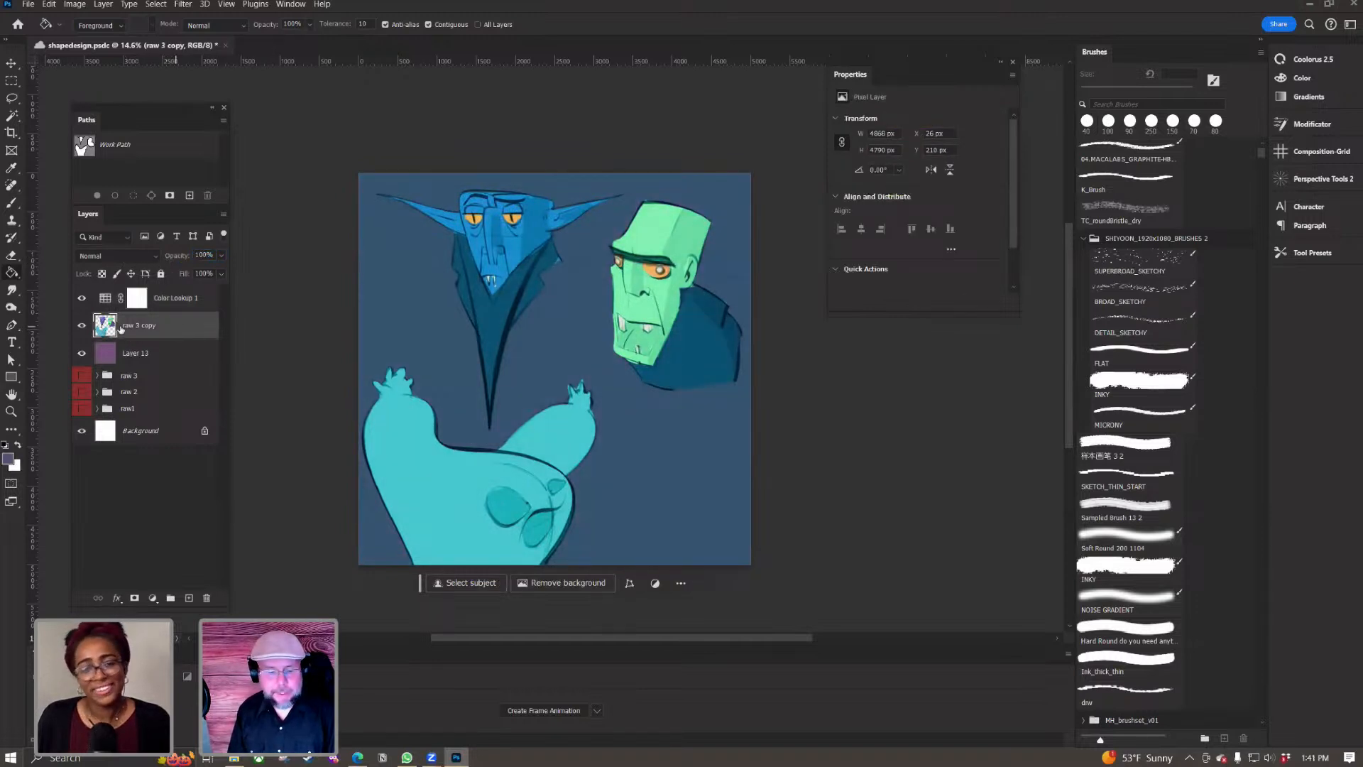
{"action": "left_click", "coordinate": [82, 299]}
{"action": "left_click", "coordinate": [83, 299]}
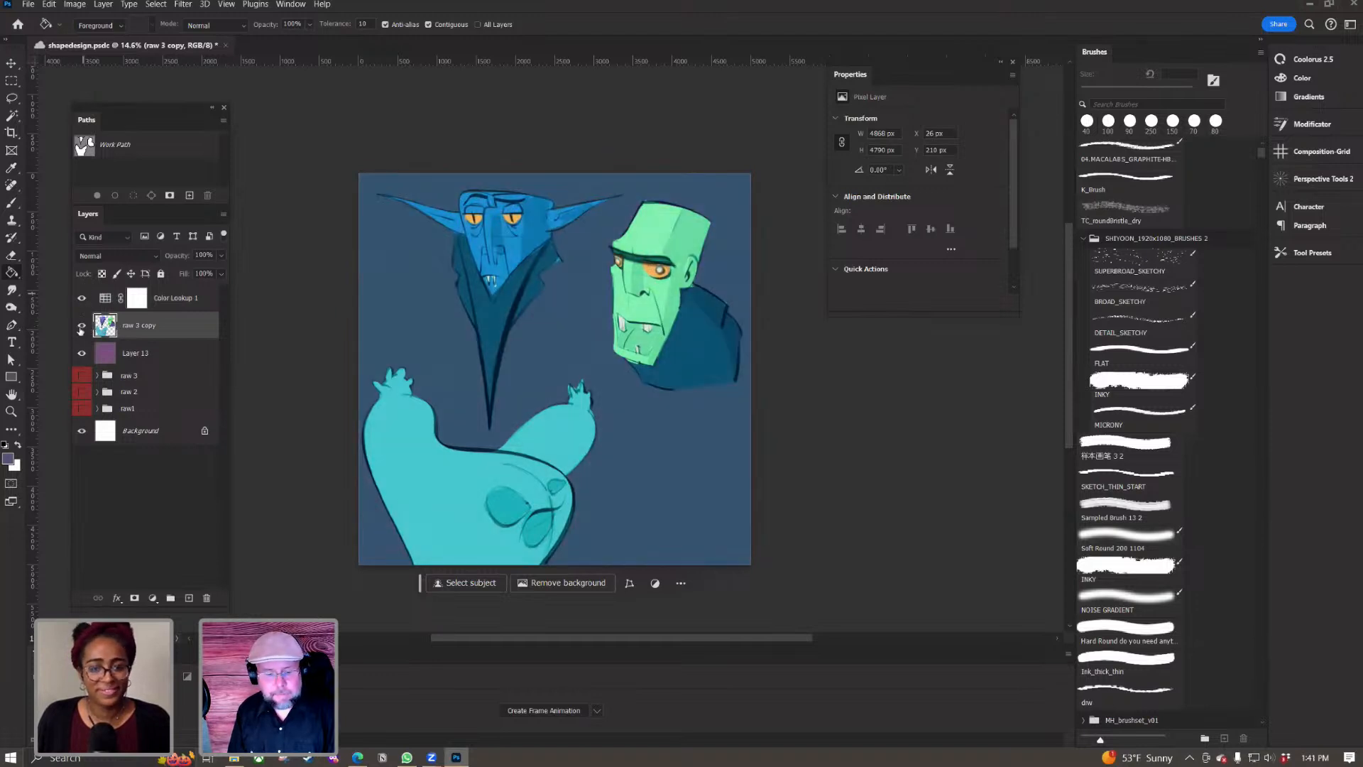
{"action": "left_click", "coordinate": [81, 326]}
{"action": "left_click", "coordinate": [81, 328]}
{"action": "left_click", "coordinate": [82, 352]}
{"action": "left_click", "coordinate": [83, 352]}
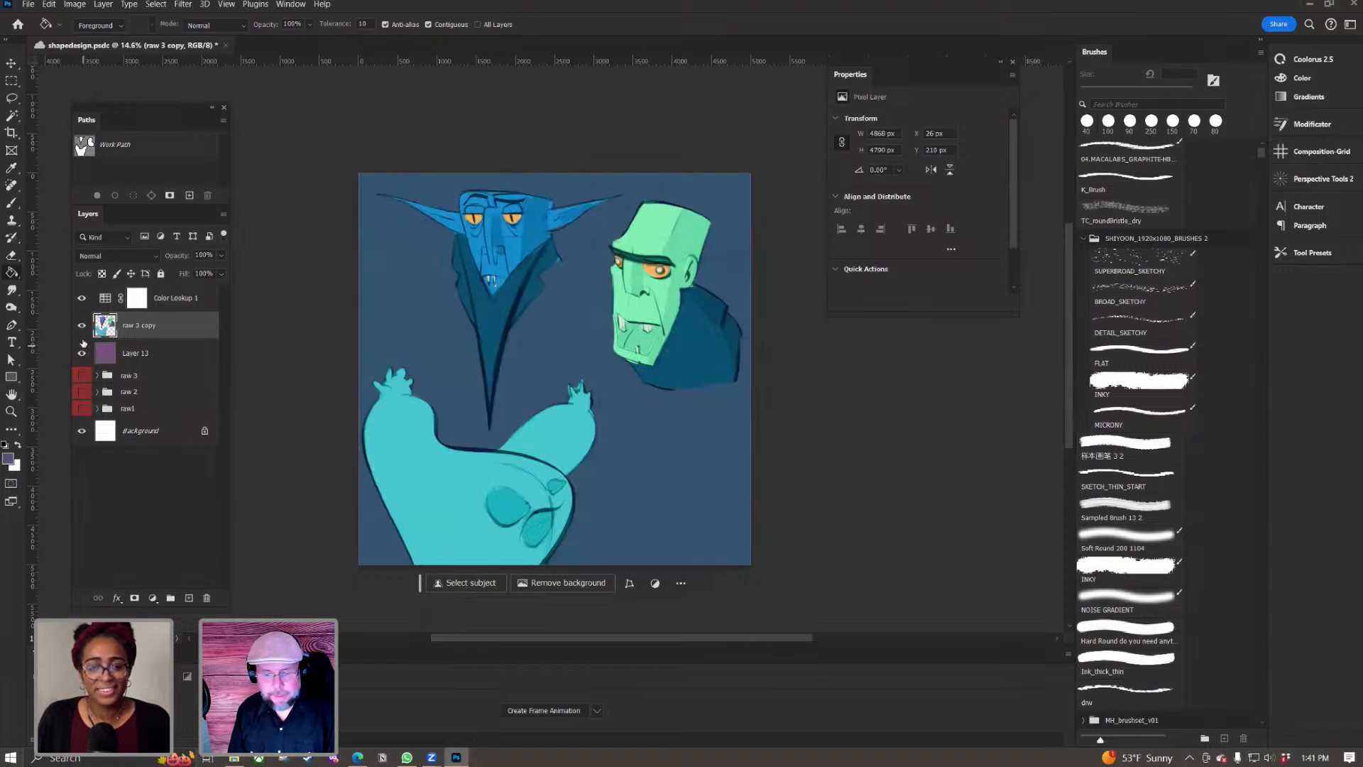
Step: Duplicate the raw 3 copy layer as raw 3 copy 2 within the same document
{"action": "right_click", "coordinate": [173, 327]}
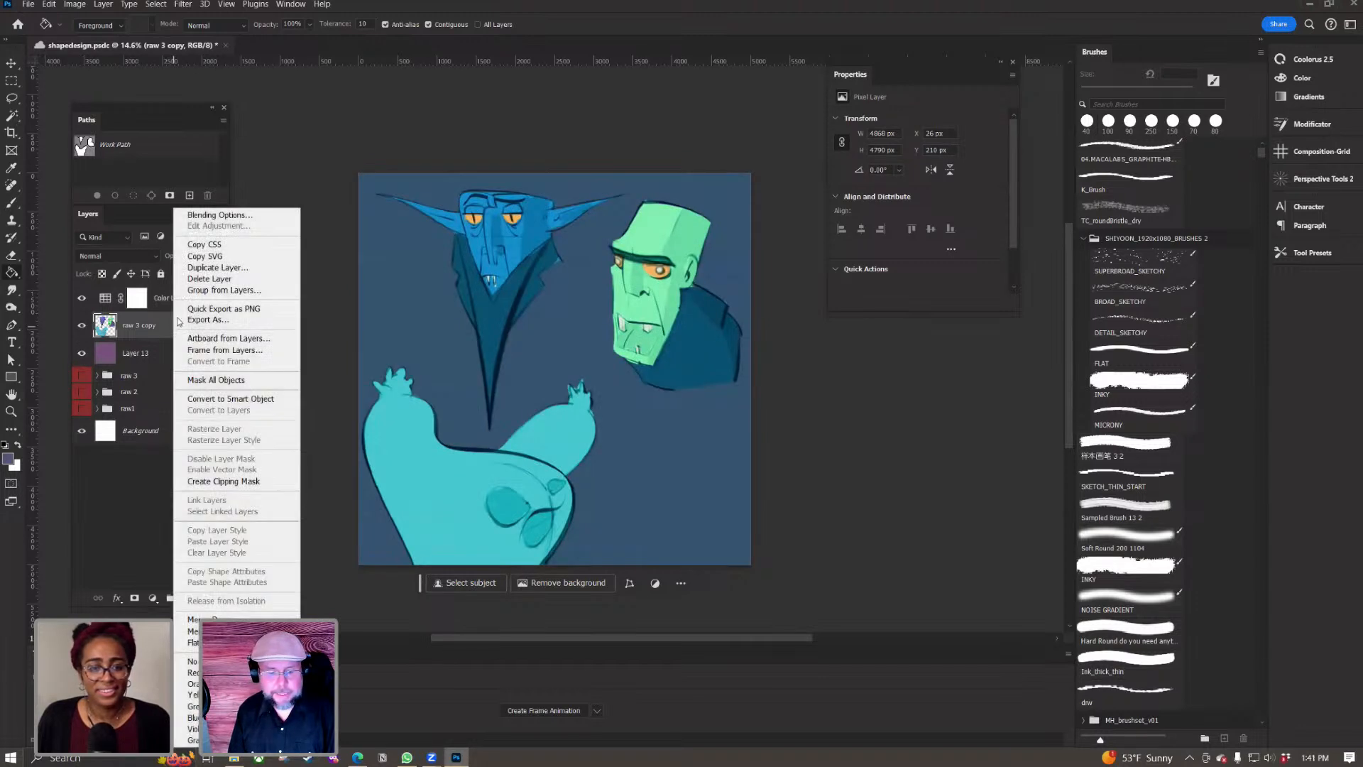
{"action": "left_click", "coordinate": [207, 271]}
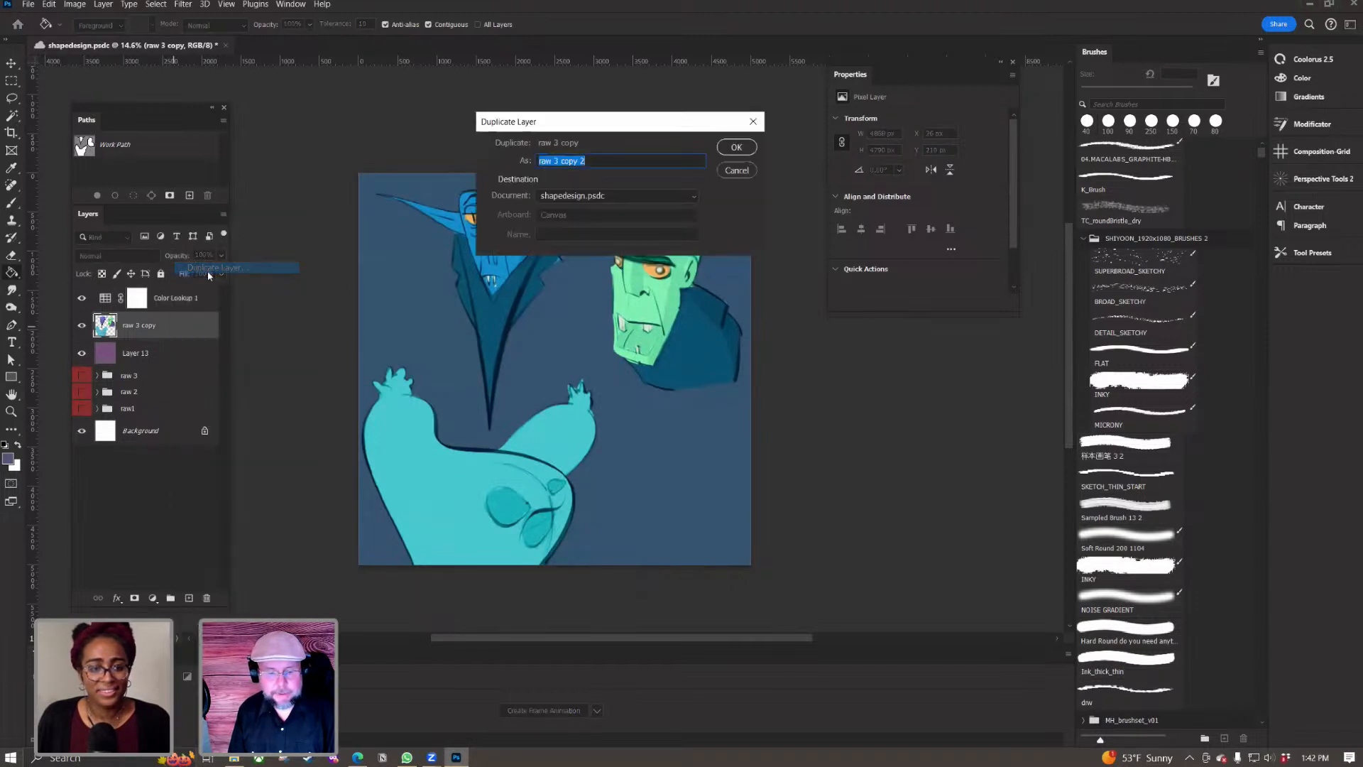
{"action": "left_click", "coordinate": [736, 147]}
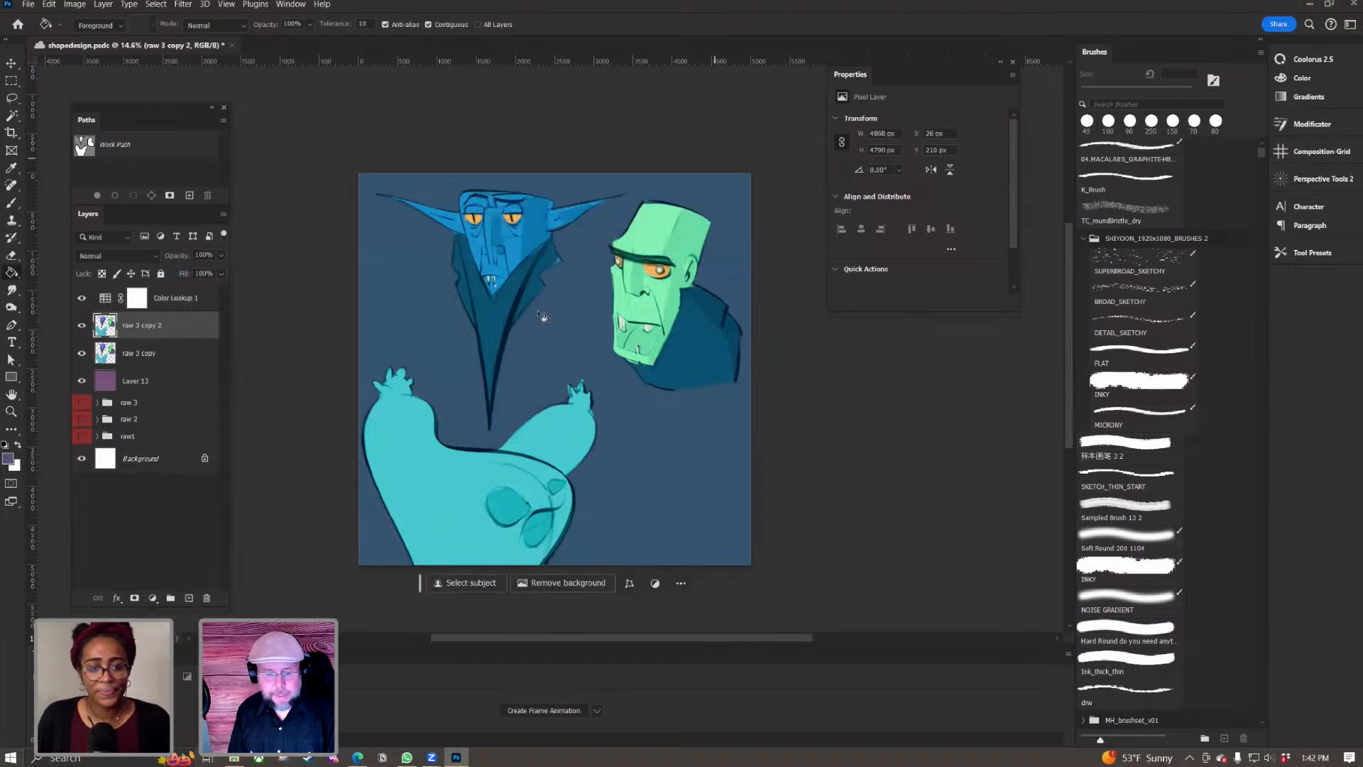
Step: Restrict the lower raw 3 copy layer to the red channel in its advanced blending options
{"action": "left_click", "coordinate": [104, 353]}
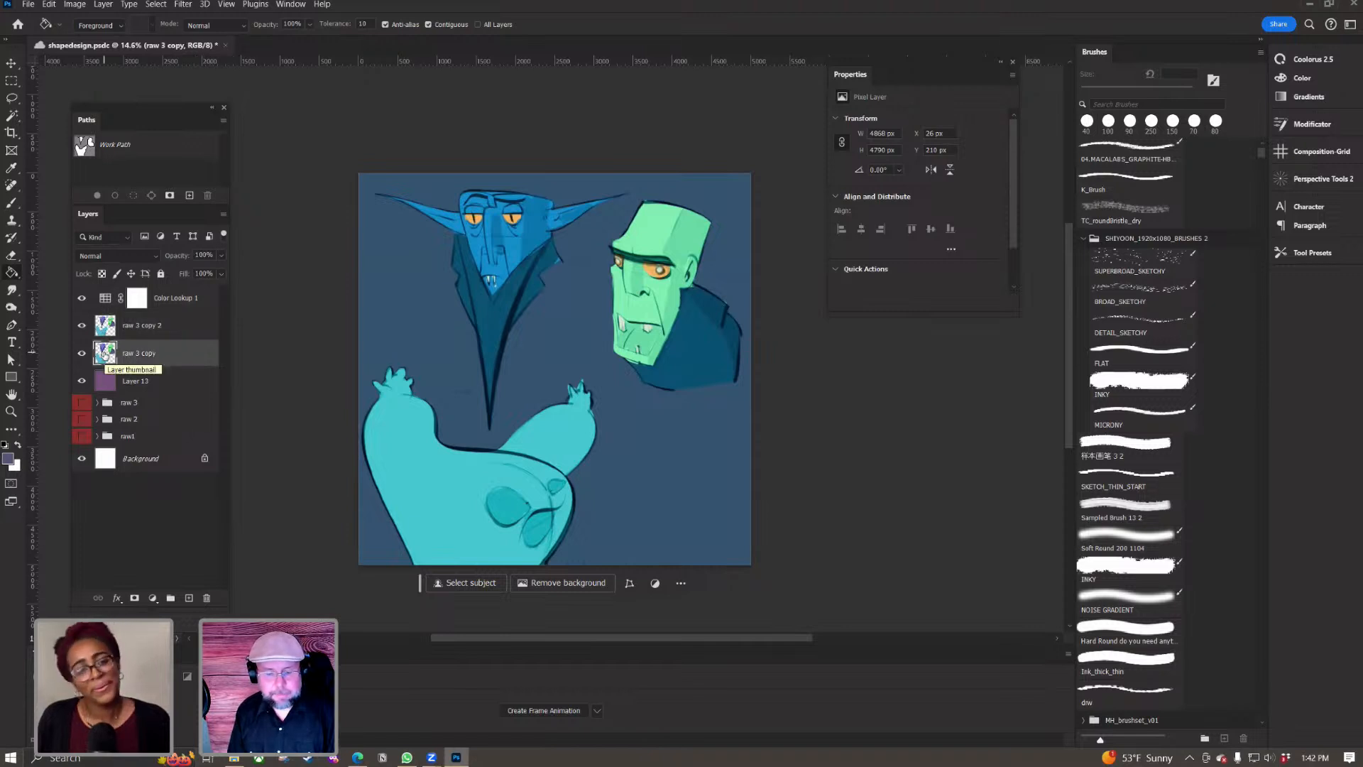
{"action": "key", "text": "space"}
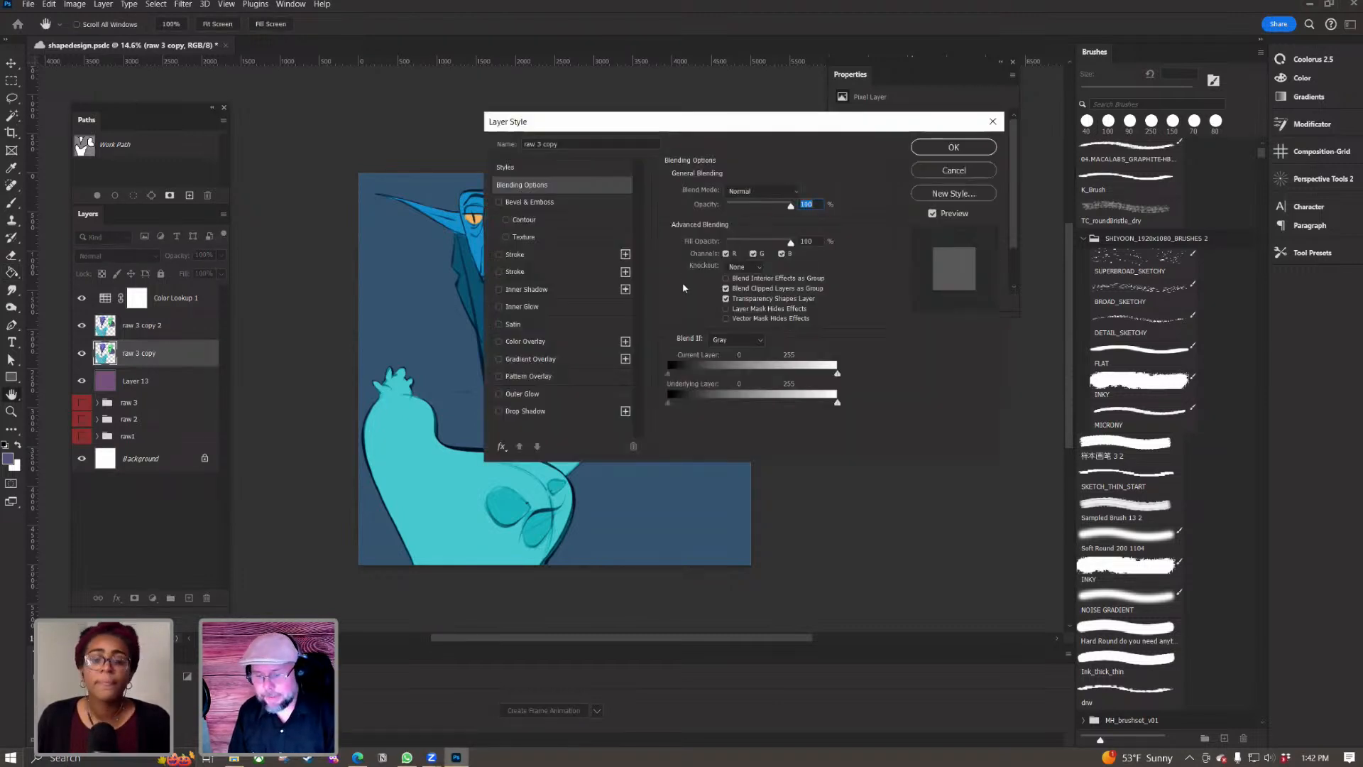
{"action": "left_click", "coordinate": [754, 254]}
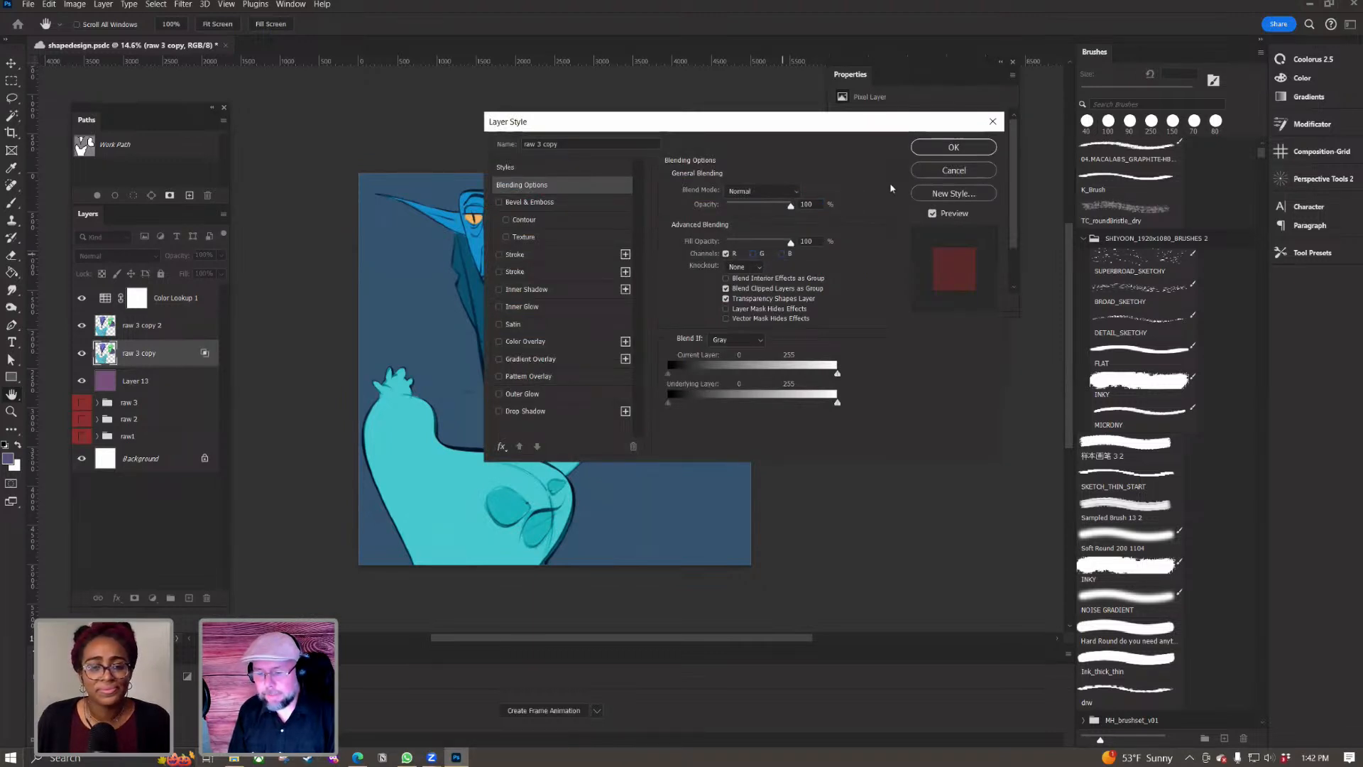
{"action": "left_click", "coordinate": [941, 145]}
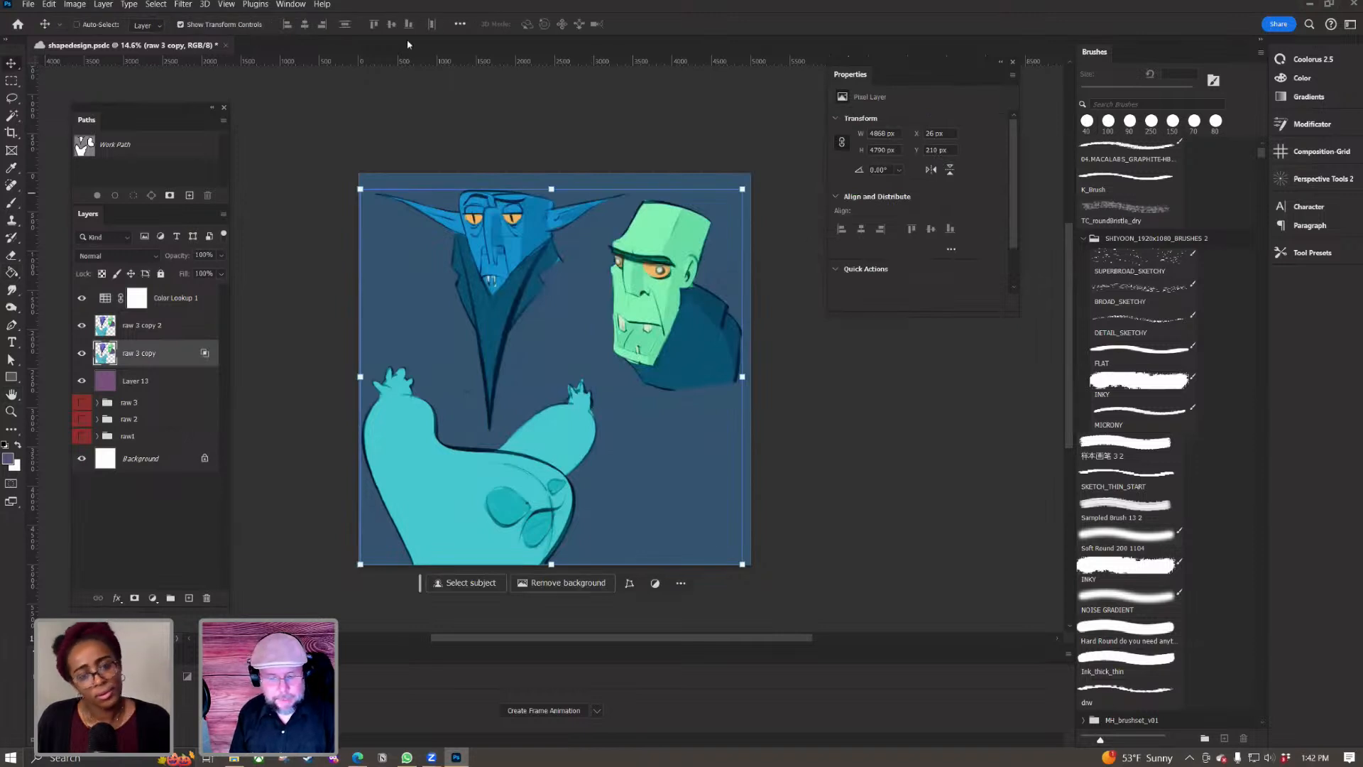
Step: Nudge the raw 3 copy layer right to an X position of 90 px, offsetting it behind its duplicate
{"action": "key", "text": "Right"}
{"action": "key", "text": "Right"}
{"action": "key", "text": "Right"}
{"action": "key", "text": "Right"}
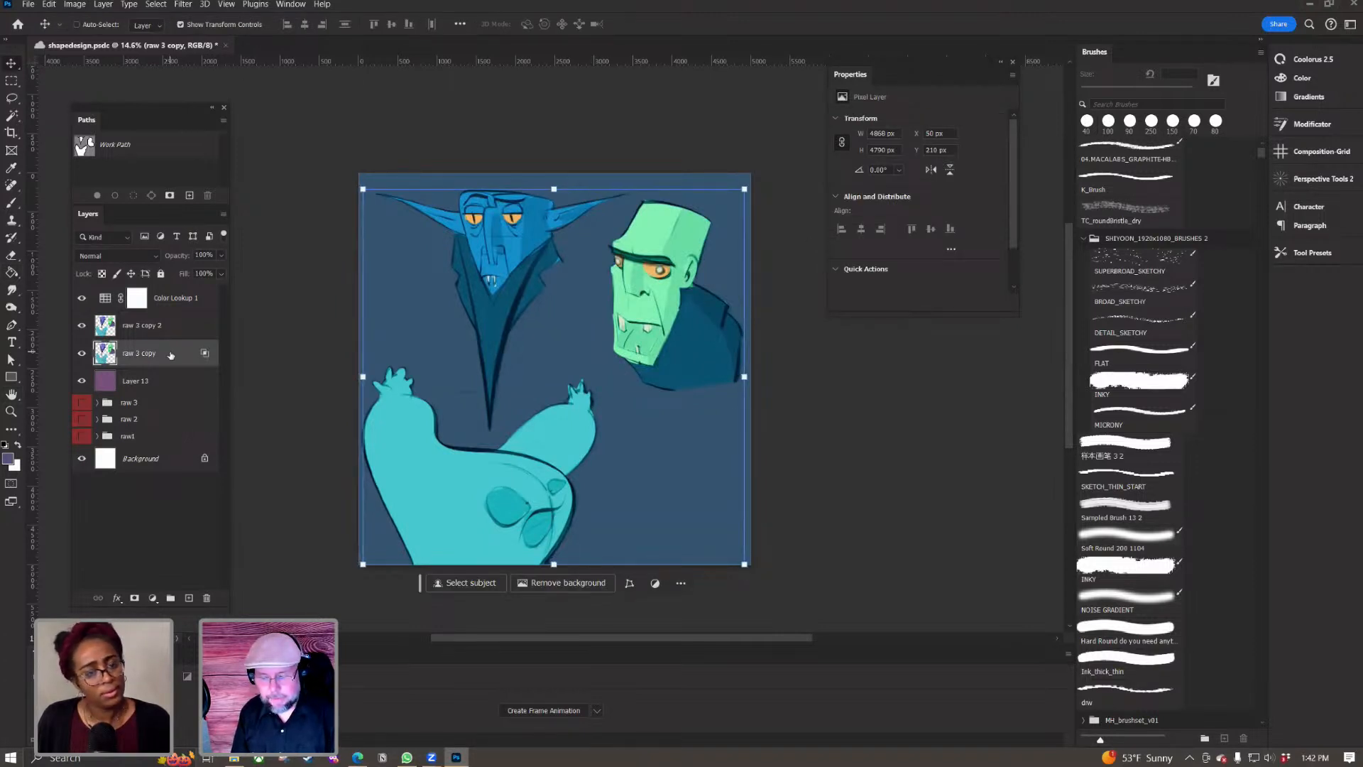
{"action": "key", "text": "Left"}
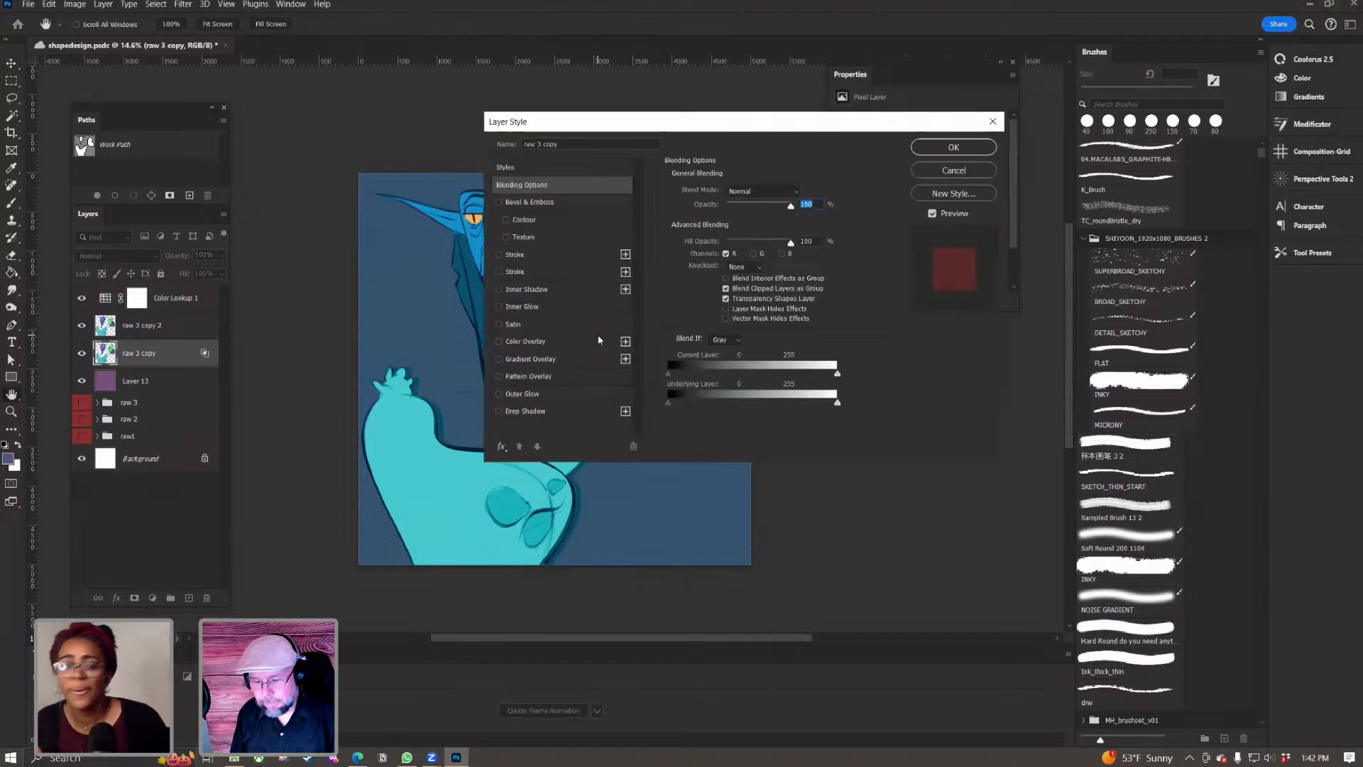
Step: Switch raw 3 copy's blending channel from red to green and set the layer's opacity to 26%
{"action": "left_click", "coordinate": [725, 254]}
{"action": "left_click", "coordinate": [752, 254]}
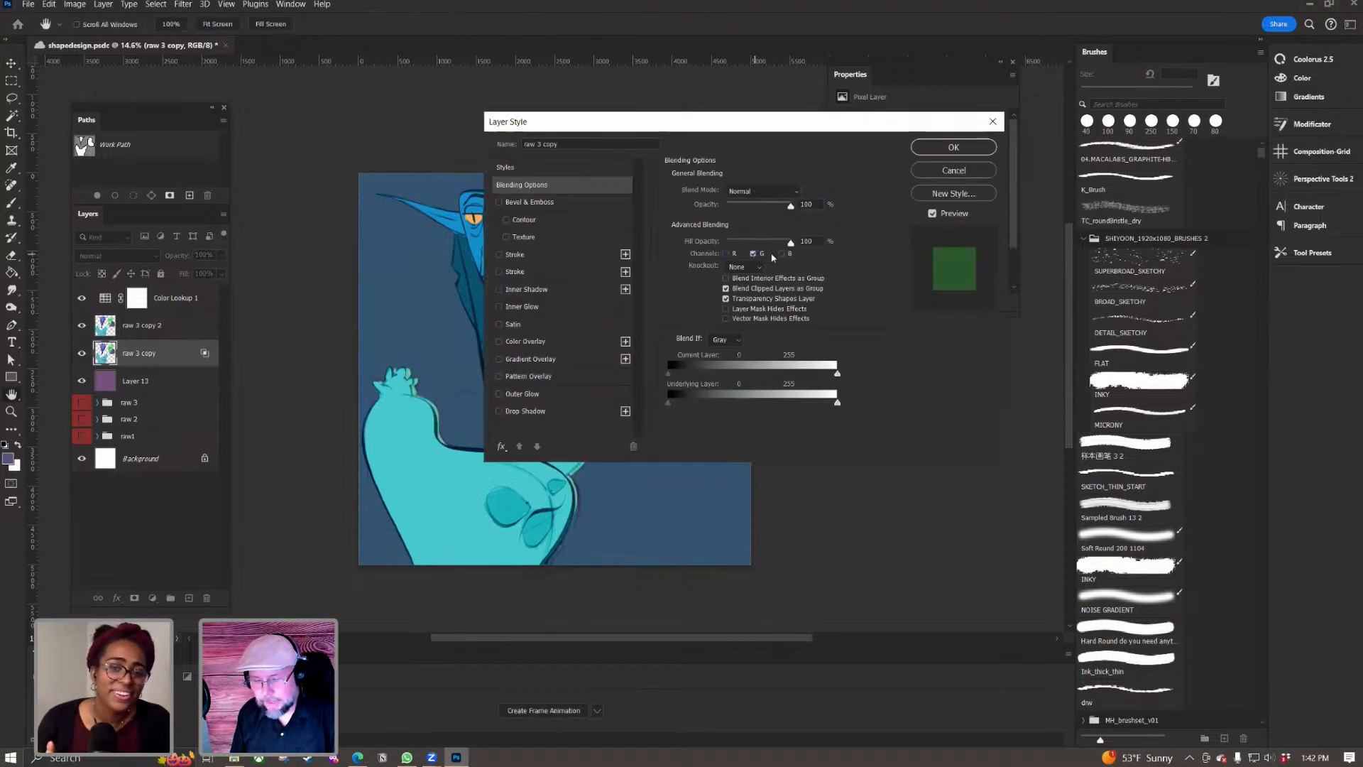
{"action": "left_click", "coordinate": [953, 147]}
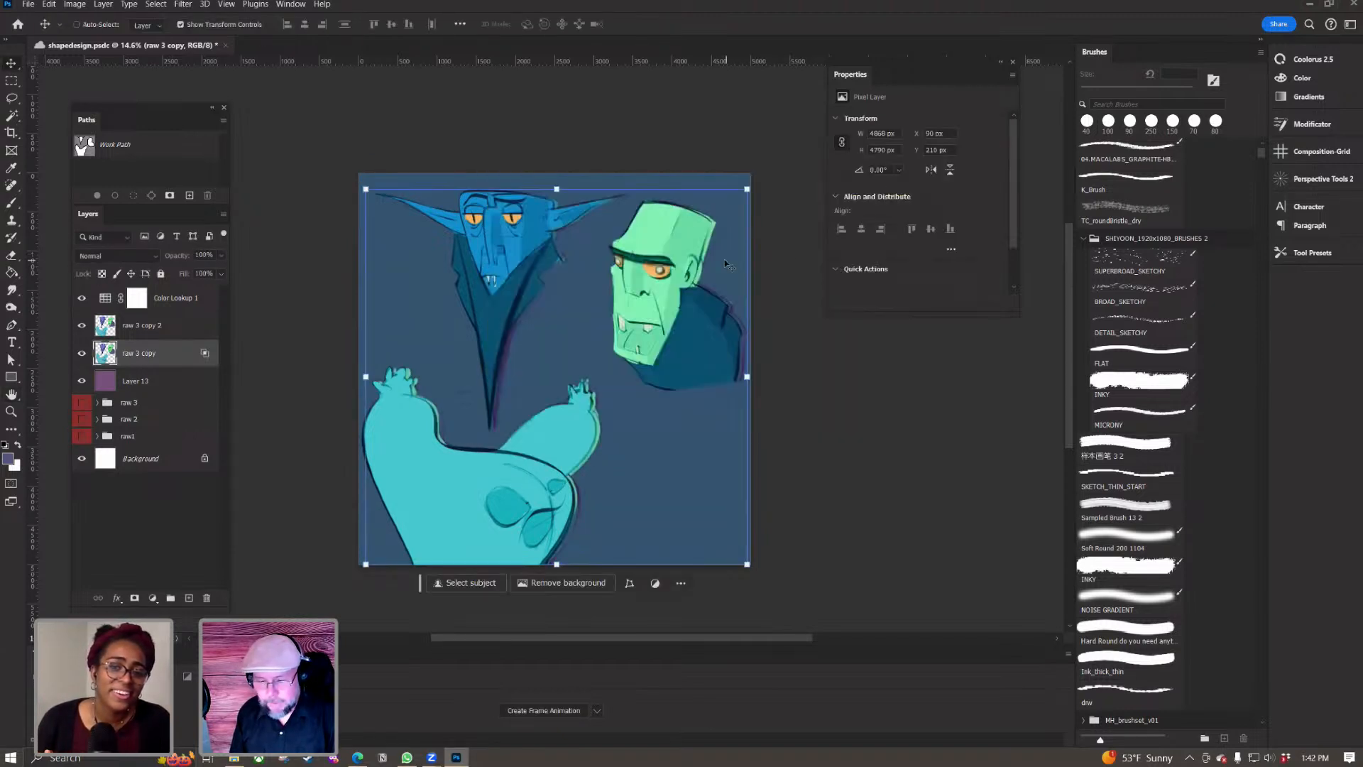
{"action": "left_click_drag", "start_coordinate": [181, 257], "coordinate": [128, 257]}
Step: Duplicate the offset green-channel layer as raw 3 copy 3
{"action": "right_click", "coordinate": [169, 357]}
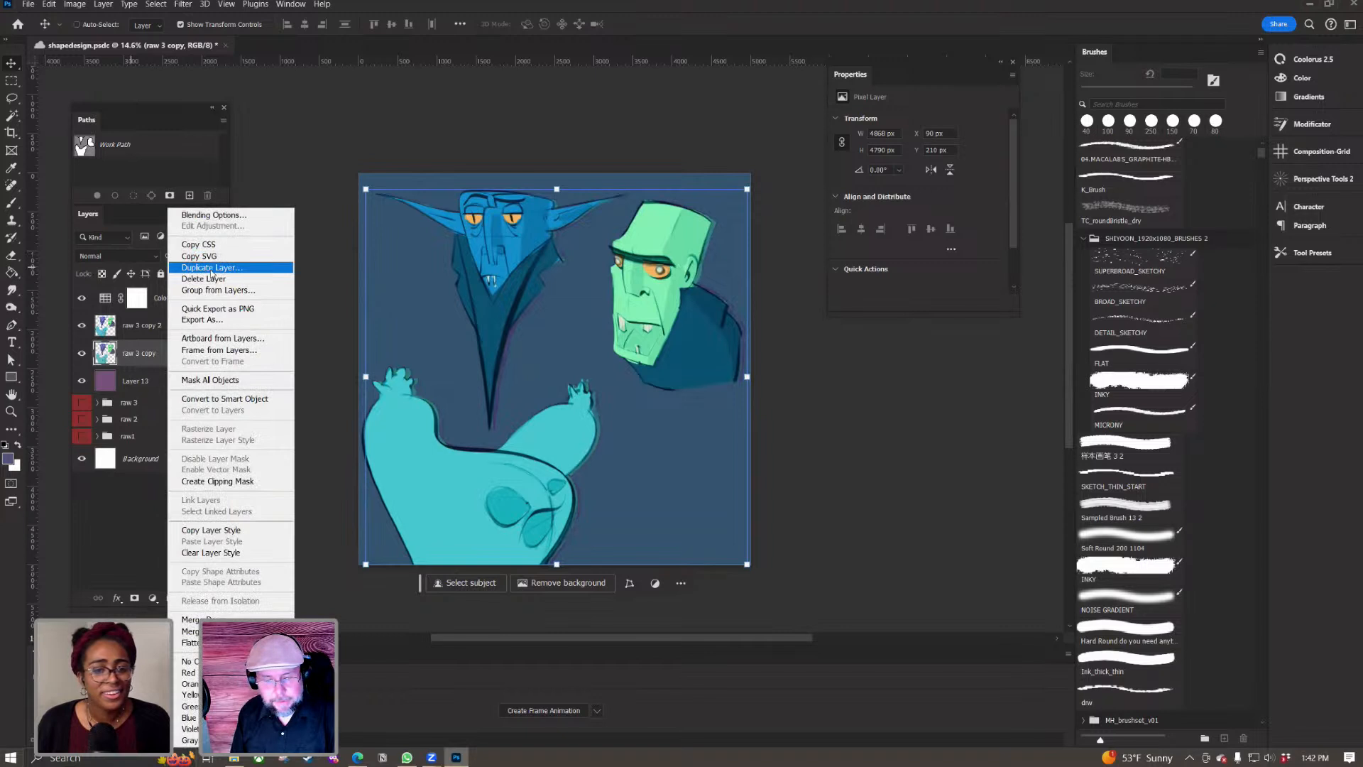
{"action": "left_click", "coordinate": [216, 270]}
{"action": "left_click", "coordinate": [736, 147]}
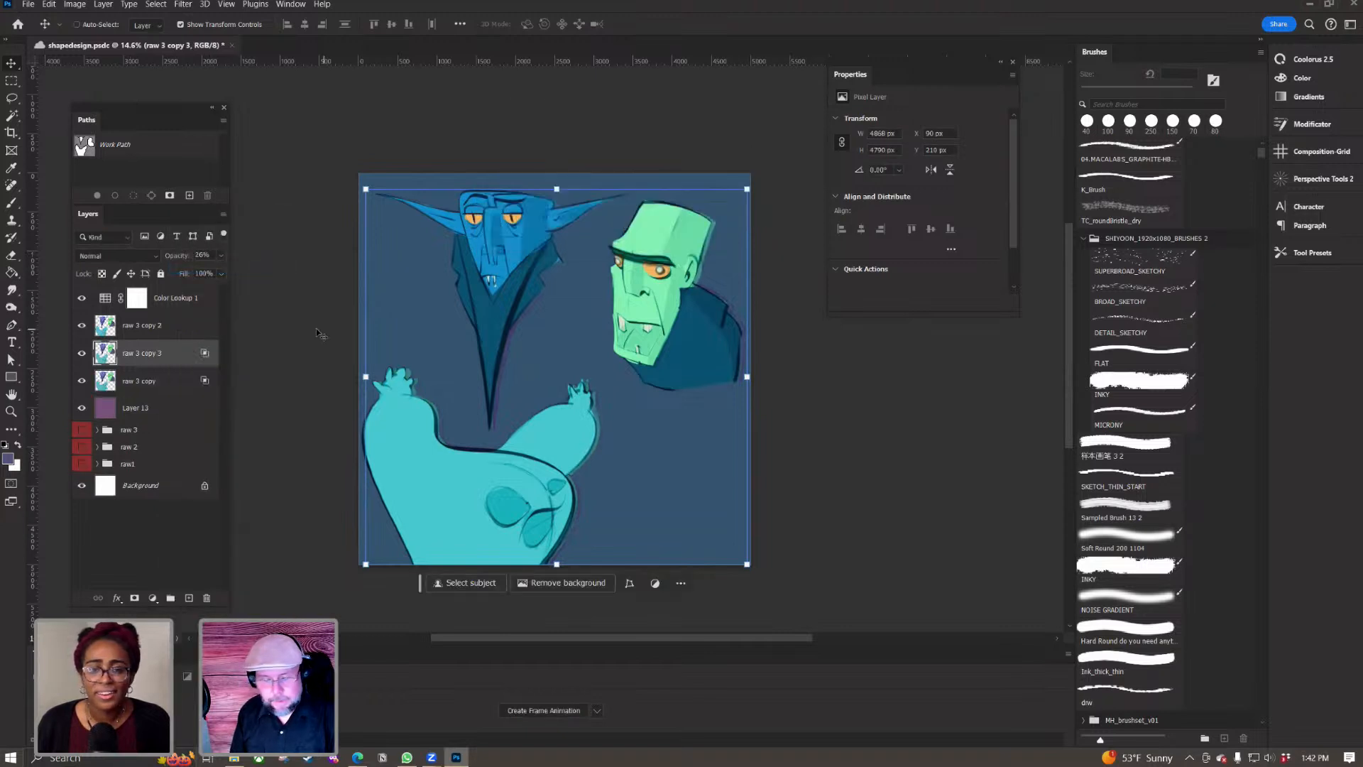
Step: Restrict raw 3 copy 3 to the blue channel and shift it left to an X position of 41 px
{"action": "double_click", "coordinate": [87, 353]}
{"action": "left_click", "coordinate": [755, 254]}
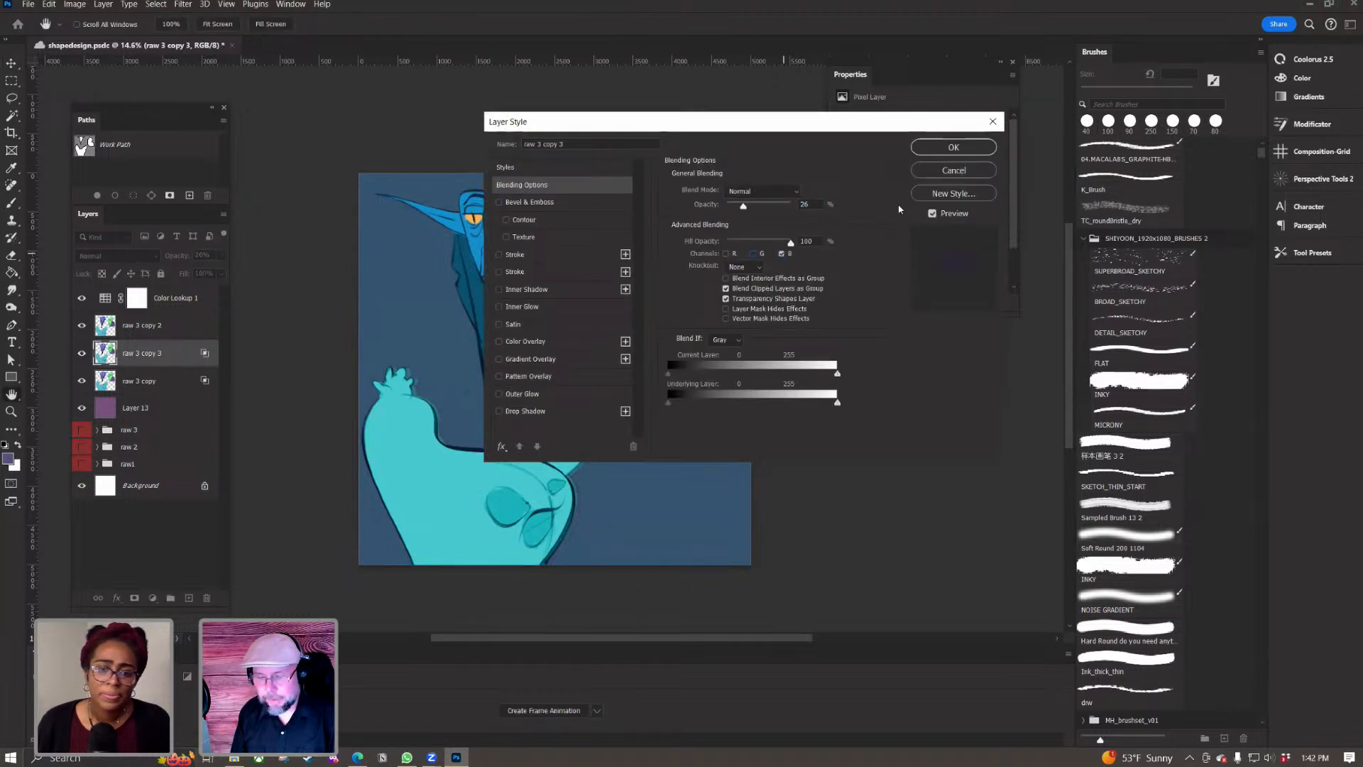
{"action": "left_click", "coordinate": [953, 147]}
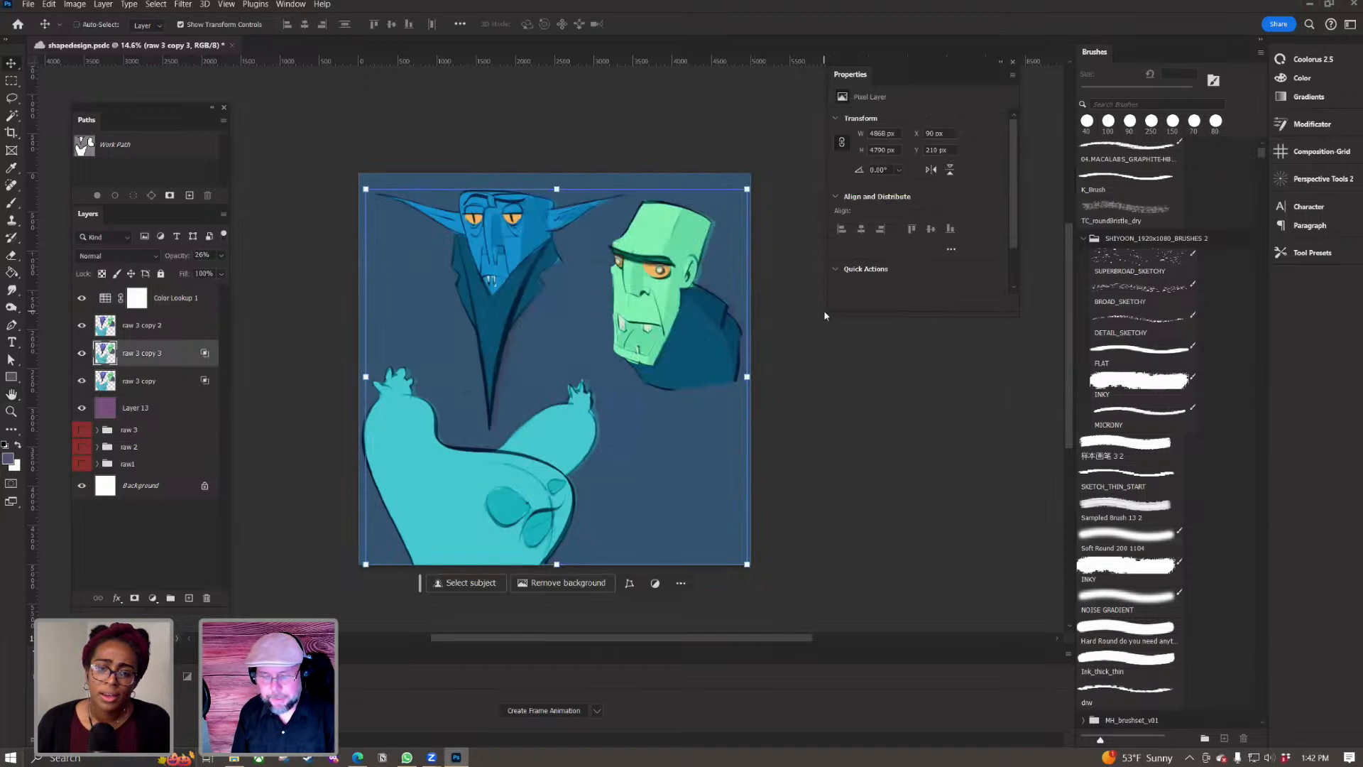
{"action": "key", "text": "shift+Left"}
{"action": "key", "text": "shift+Left"}
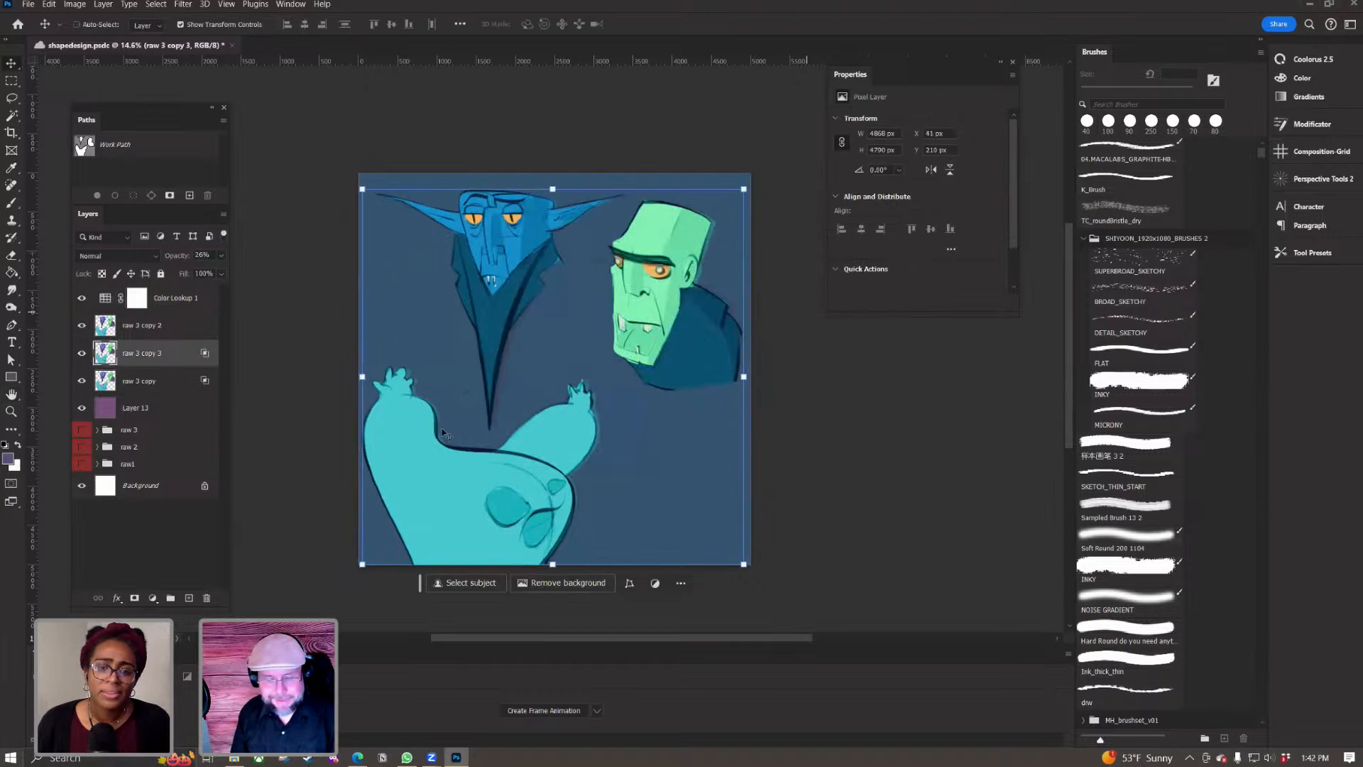
{"action": "left_click", "coordinate": [160, 326]}
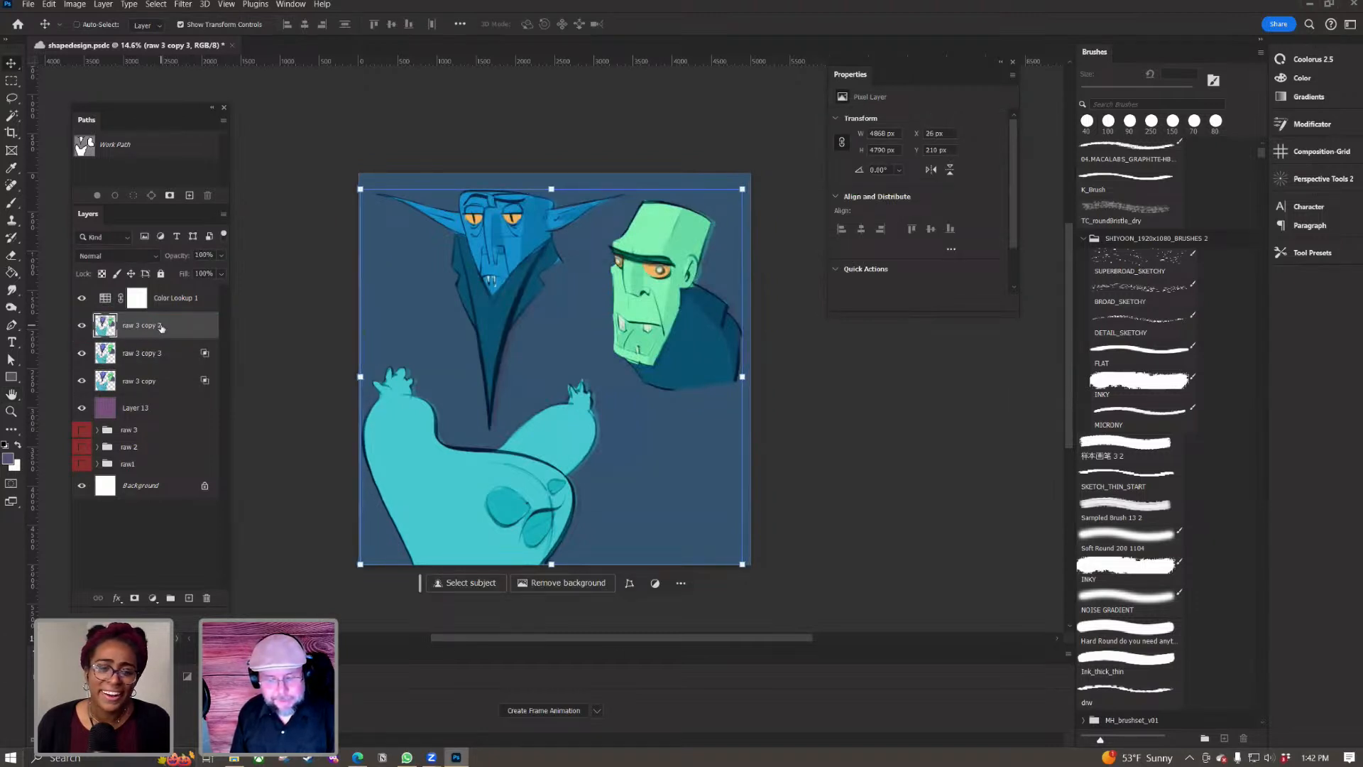
{"action": "mouse_move", "coordinate": [501, 278]}
{"action": "left_mouse_down"}
{"action": "mouse_move", "coordinate": [496, 301]}
{"action": "mouse_move", "coordinate": [544, 282]}
{"action": "mouse_move", "coordinate": [491, 262]}
{"action": "mouse_move", "coordinate": [497, 279]}
{"action": "left_mouse_up"}
{"action": "key", "text": "ctrl+z"}
Step: Move the raw 3 copy 3 and raw 3 copy channel layers above raw 3 copy 2 in the layer stack
{"action": "left_click_drag", "start_coordinate": [136, 353], "coordinate": [171, 327]}
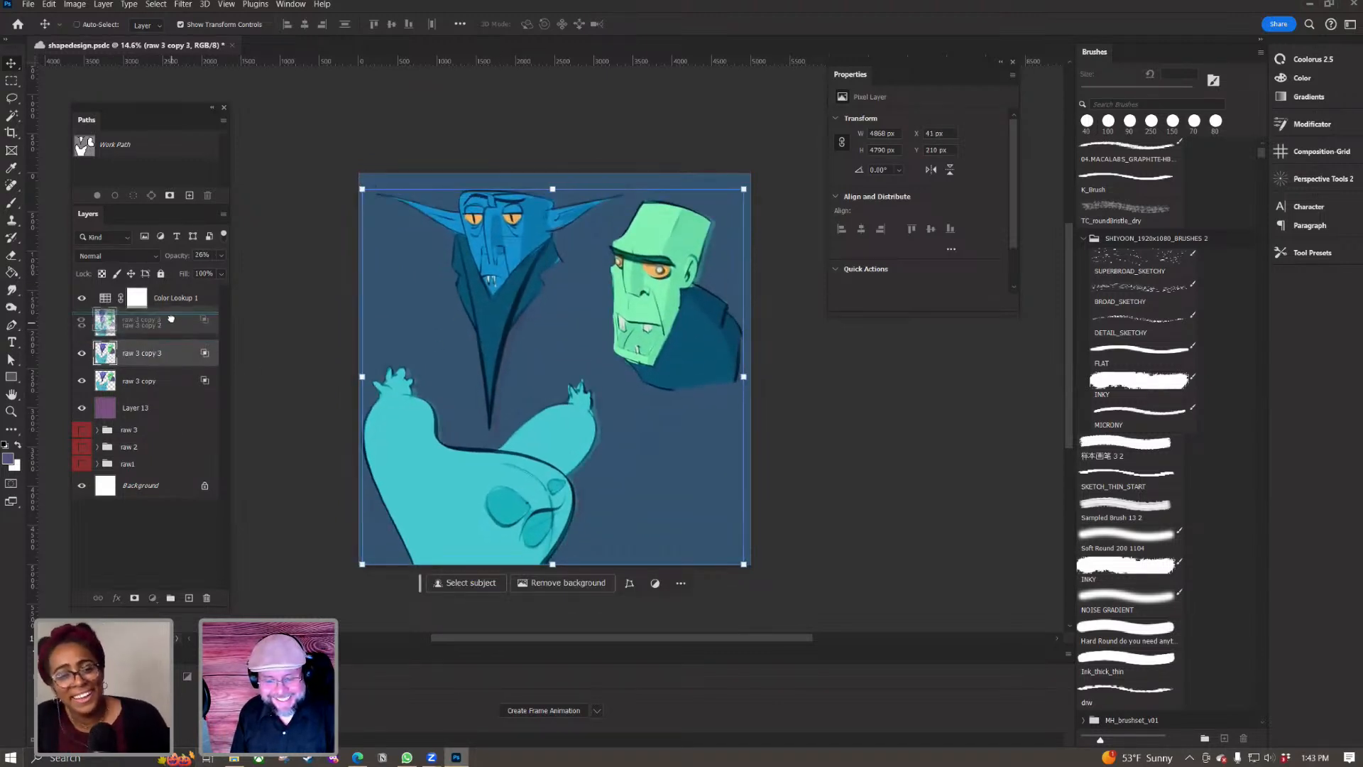
{"action": "left_click", "coordinate": [168, 376]}
{"action": "left_click_drag", "start_coordinate": [169, 376], "coordinate": [172, 344]}
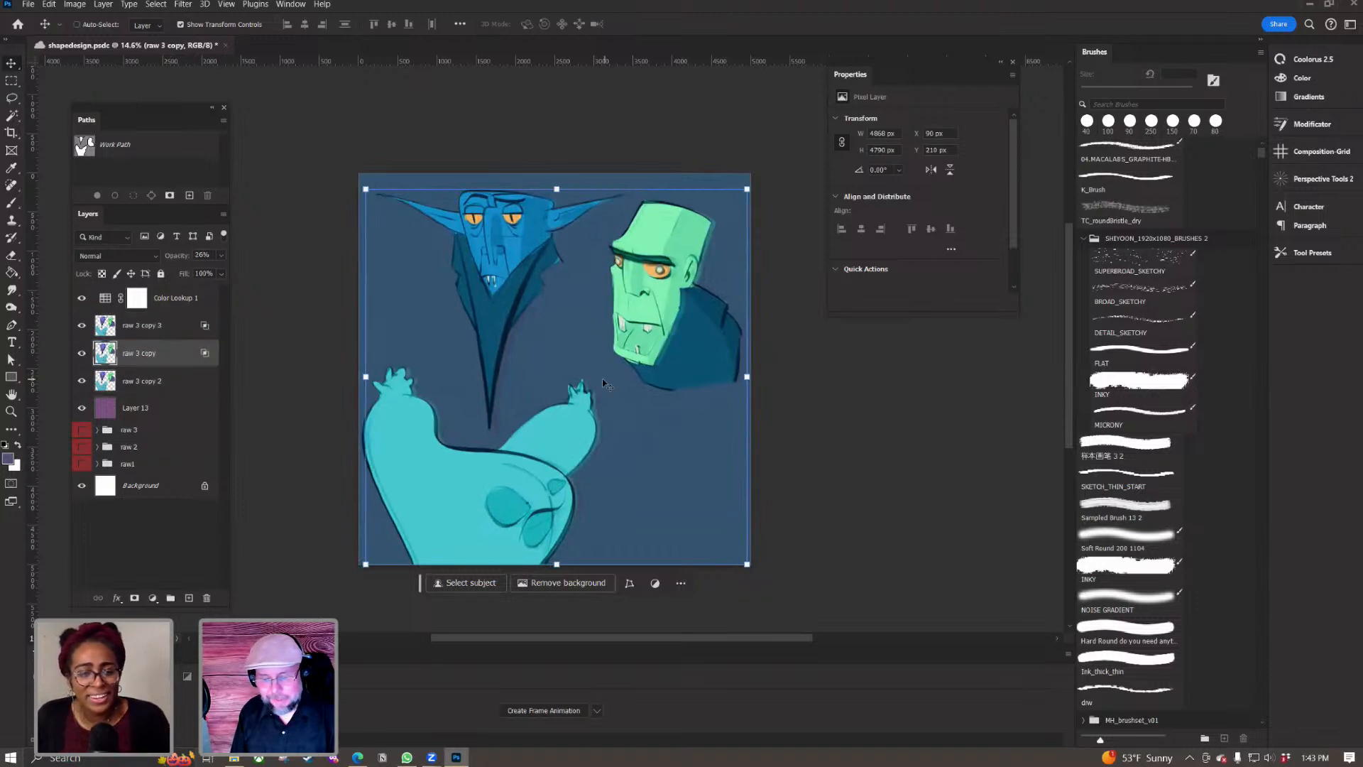
Step: Nudge the green-channel raw 3 copy layer to X 13 px, Y 212 px, and toggle its visibility to compare the colour fringe
{"action": "key", "text": "Left"}
{"action": "key", "text": "Left"}
{"action": "key", "text": "Left"}
{"action": "key", "text": "Left"}
{"action": "key", "text": "Left"}
{"action": "key", "text": "Left"}
{"action": "key", "text": "Left"}
{"action": "key", "text": "Left"}
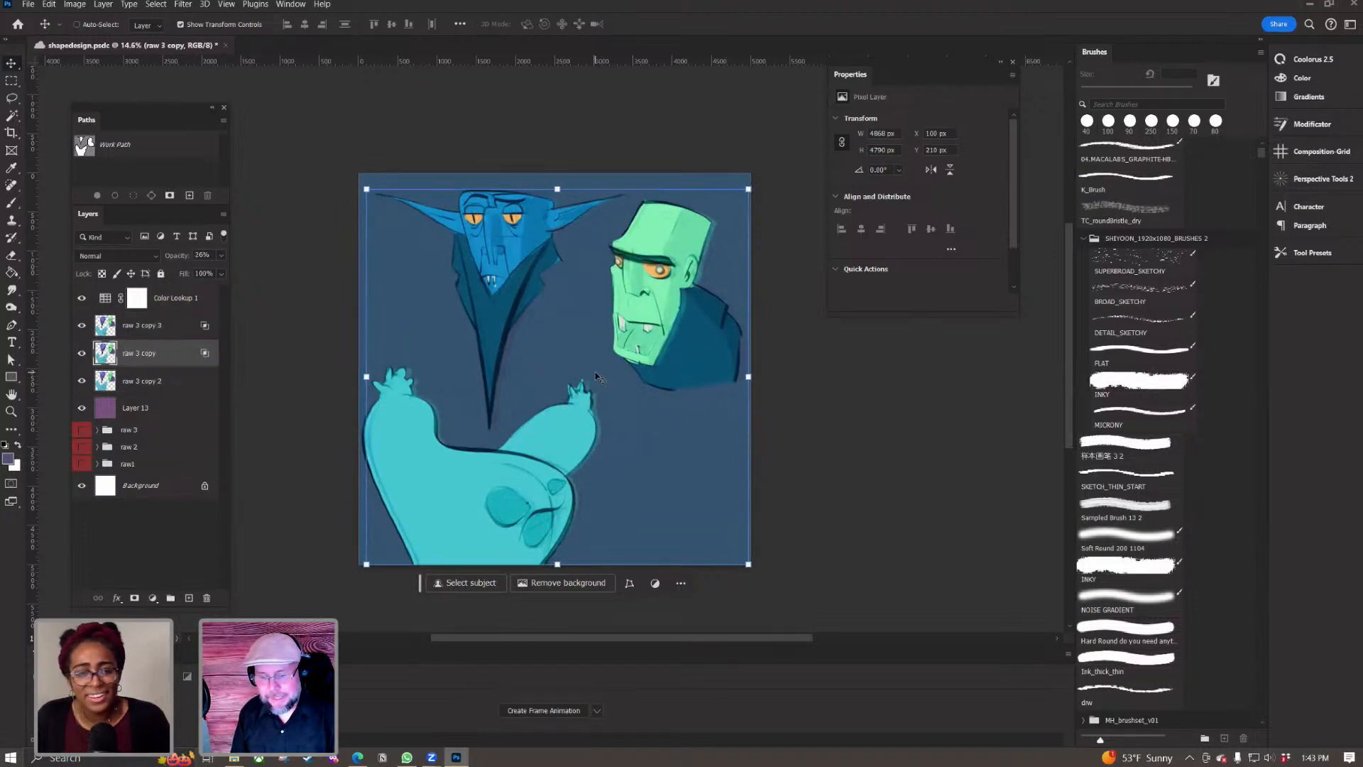
{"action": "key", "text": "Left"}
{"action": "key", "text": "Left"}
{"action": "key", "text": "Left"}
{"action": "key", "text": "Left"}
{"action": "key", "text": "Left"}
{"action": "key", "text": "Left"}
{"action": "key", "text": "Up"}
{"action": "key", "text": "Up"}
{"action": "key", "text": "Up"}
{"action": "key", "text": "Right"}
{"action": "key", "text": "Right"}
{"action": "key", "text": "Right"}
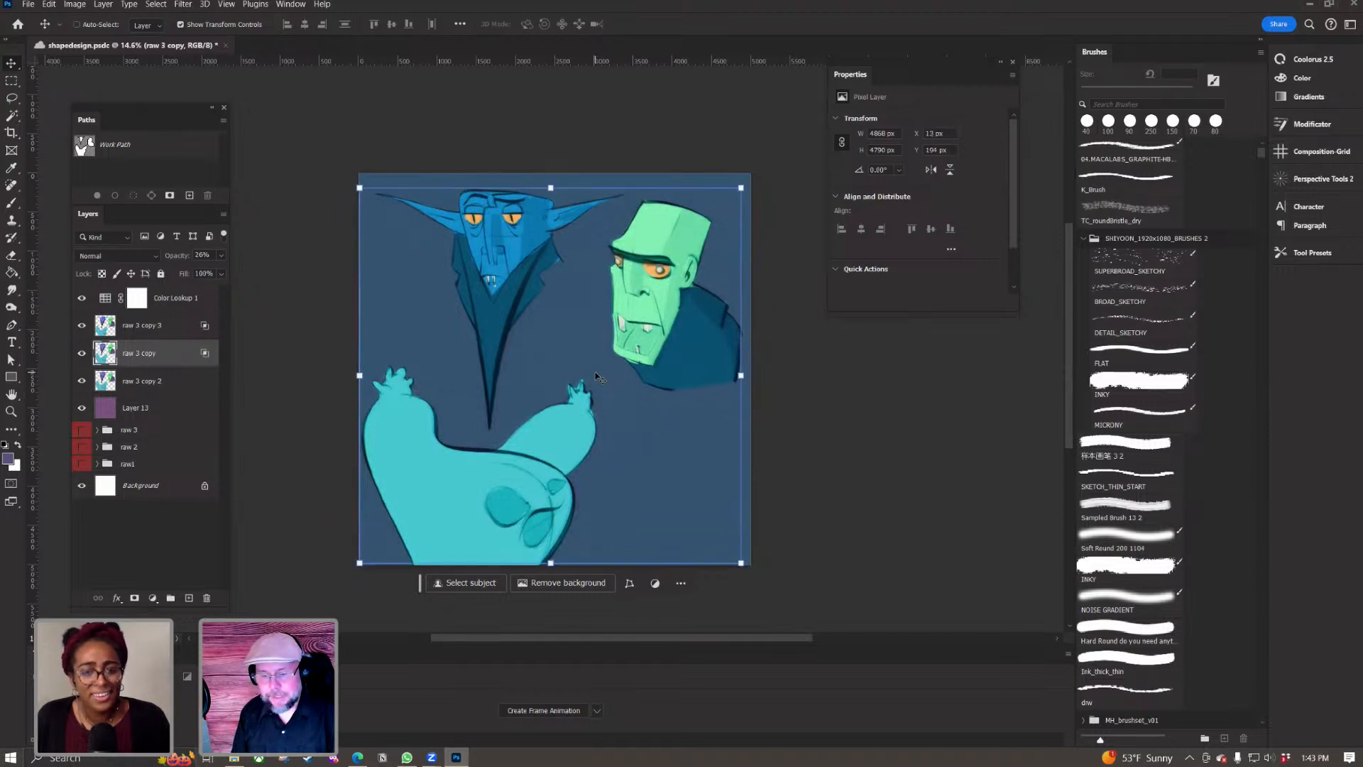
{"action": "key", "text": "Down"}
{"action": "key", "text": "Down"}
{"action": "key", "text": "Down"}
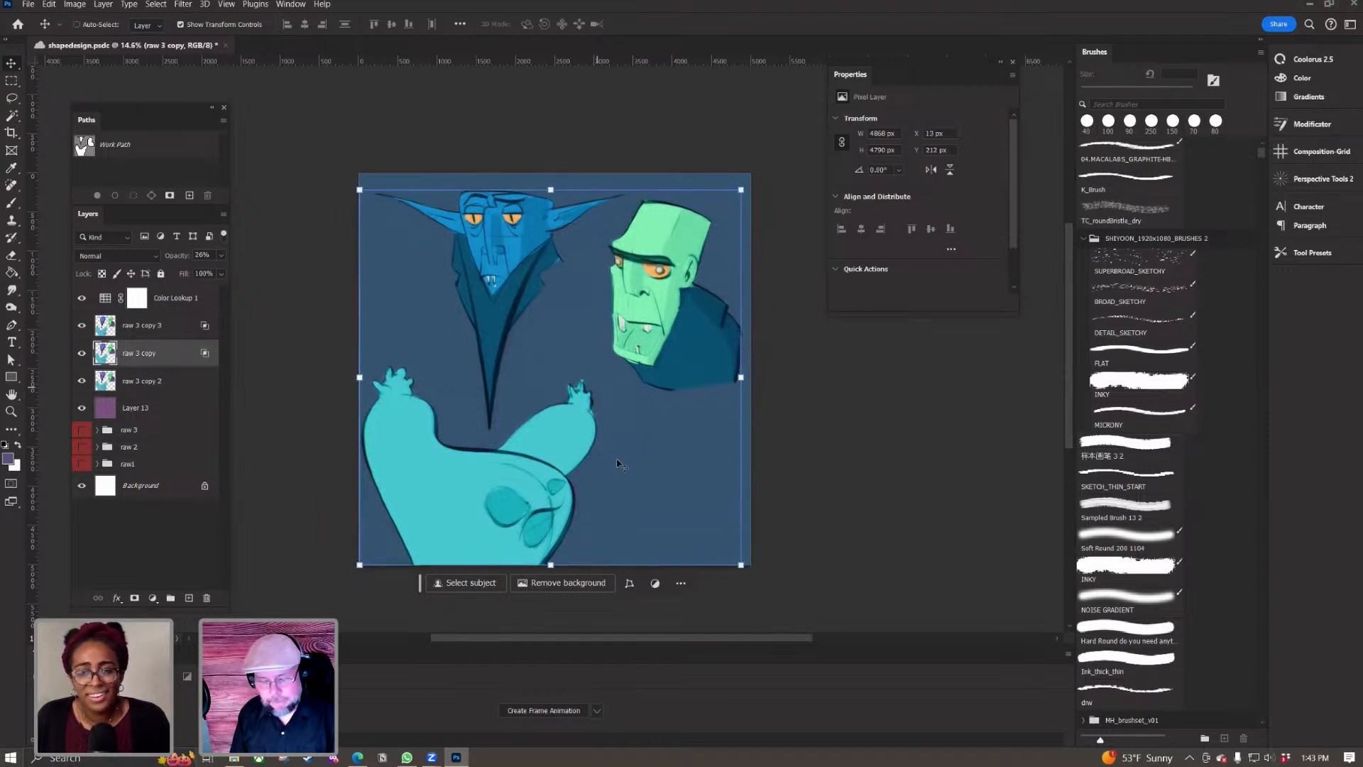
{"action": "left_click", "coordinate": [76, 354]}
{"action": "left_click", "coordinate": [77, 354]}
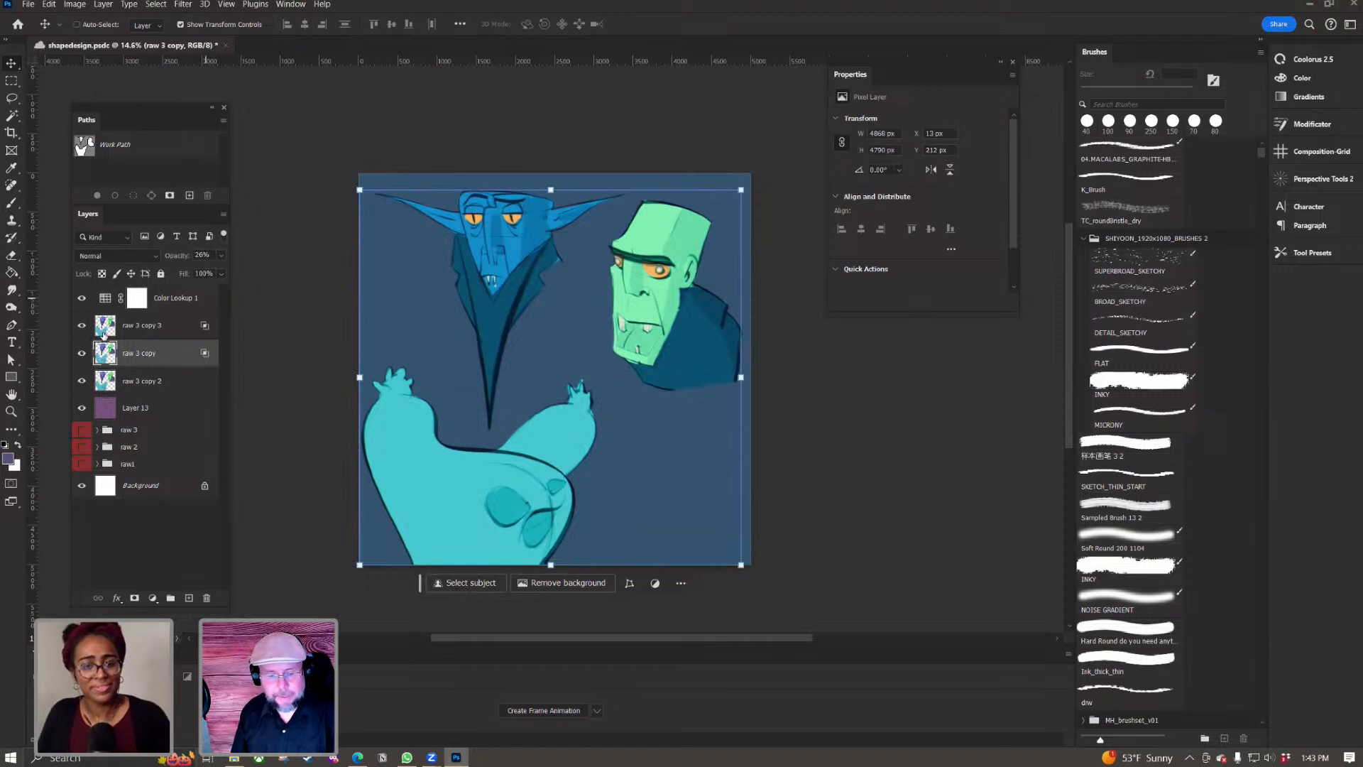
Step: Load the character silhouettes of raw 3 copy 2 as a selection and add a new empty layer above raw 3 copy 3
{"action": "left_click", "coordinate": [106, 329]}
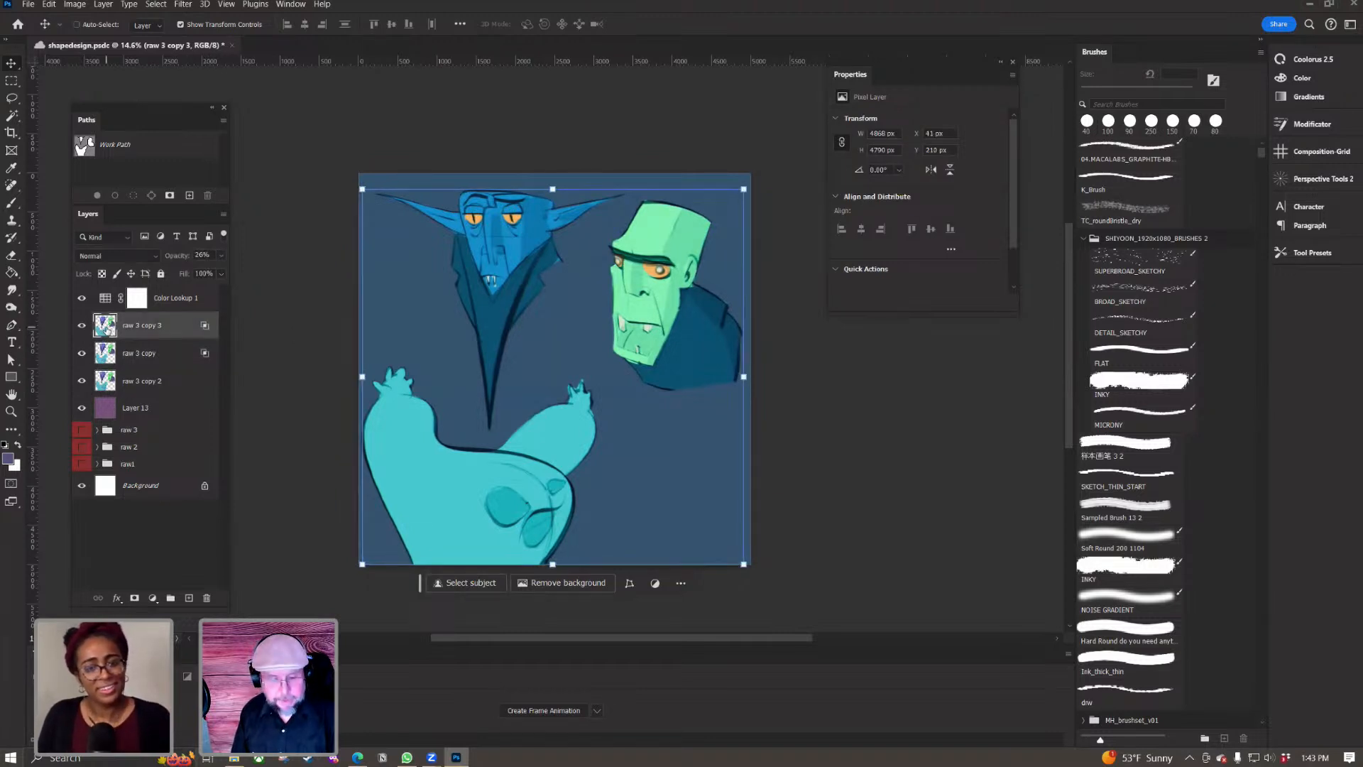
{"action": "left_click", "coordinate": [105, 384]}
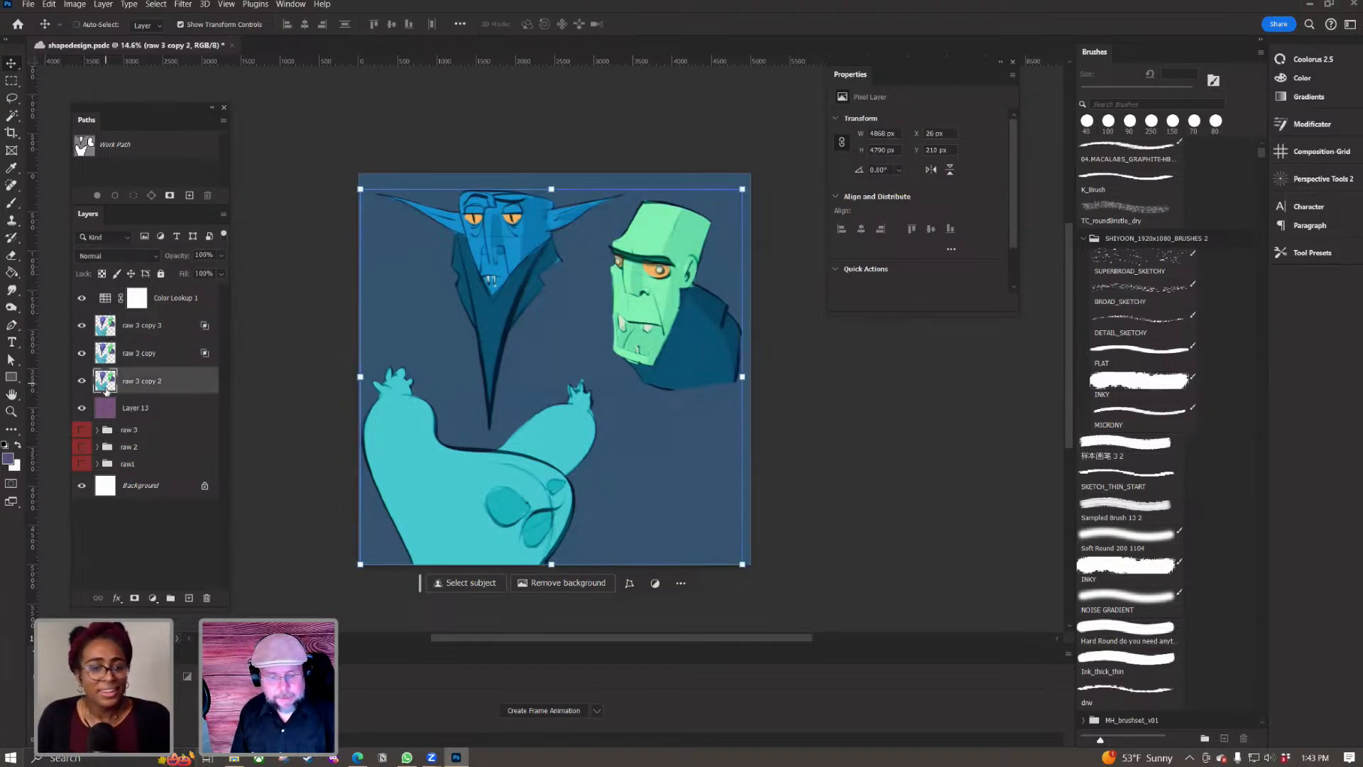
{"action": "left_click", "coordinate": [82, 381]}
{"action": "left_click", "coordinate": [83, 381]}
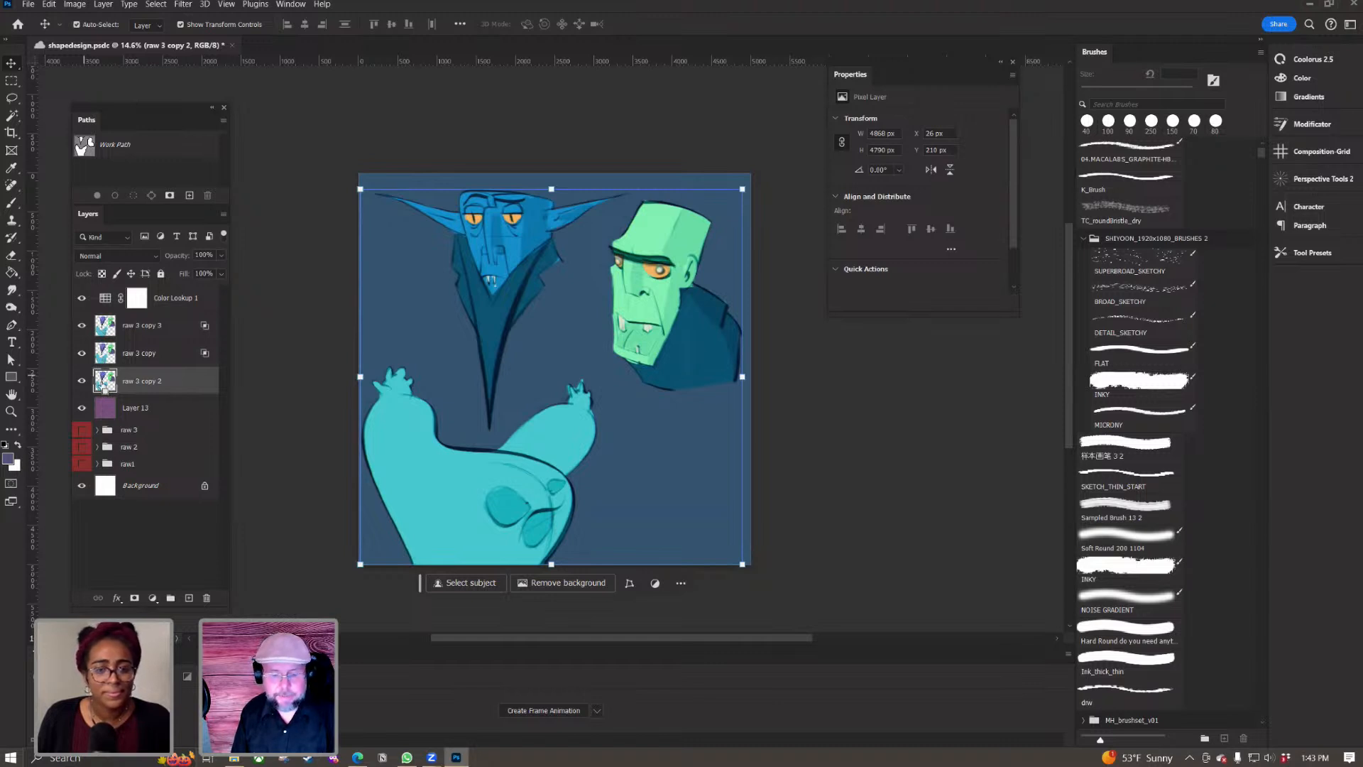
{"action": "left_click", "coordinate": [105, 388], "text": "ctrl"}
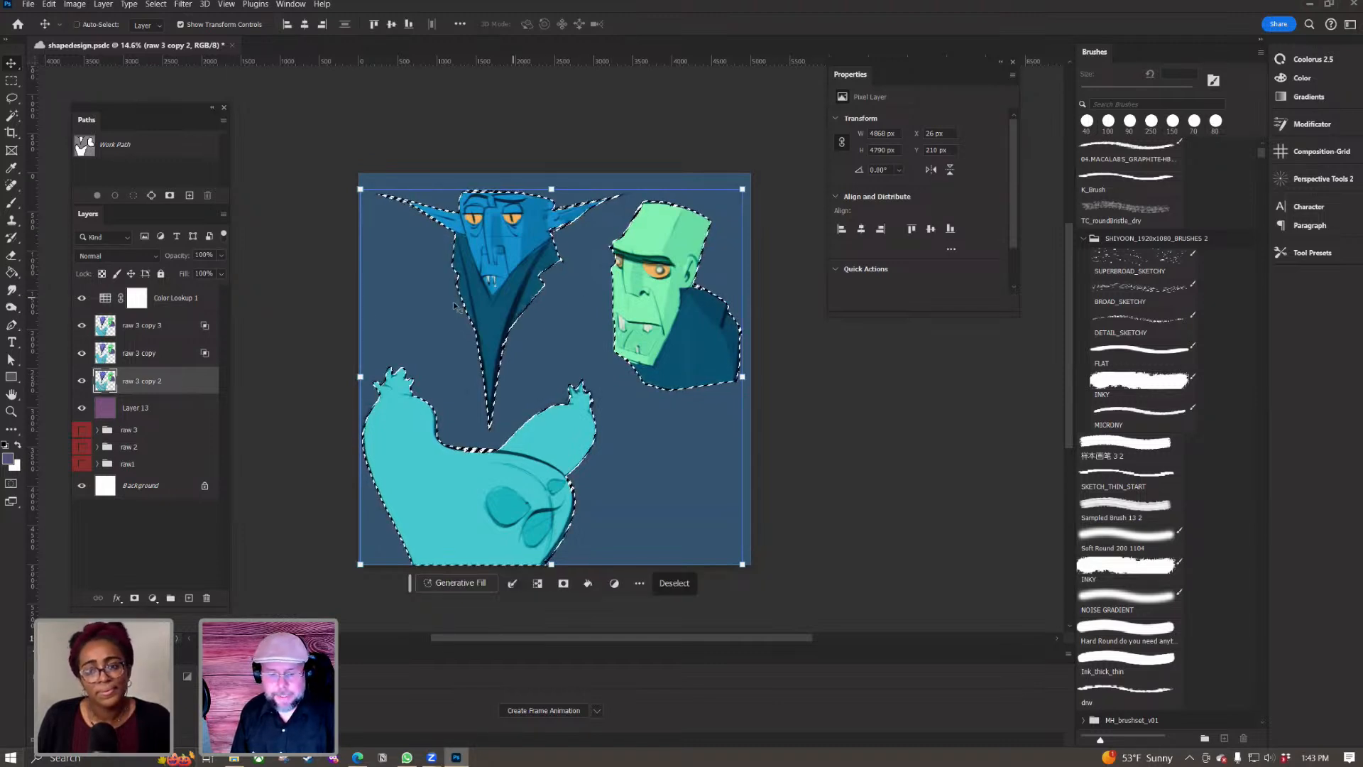
{"action": "left_click", "coordinate": [146, 325]}
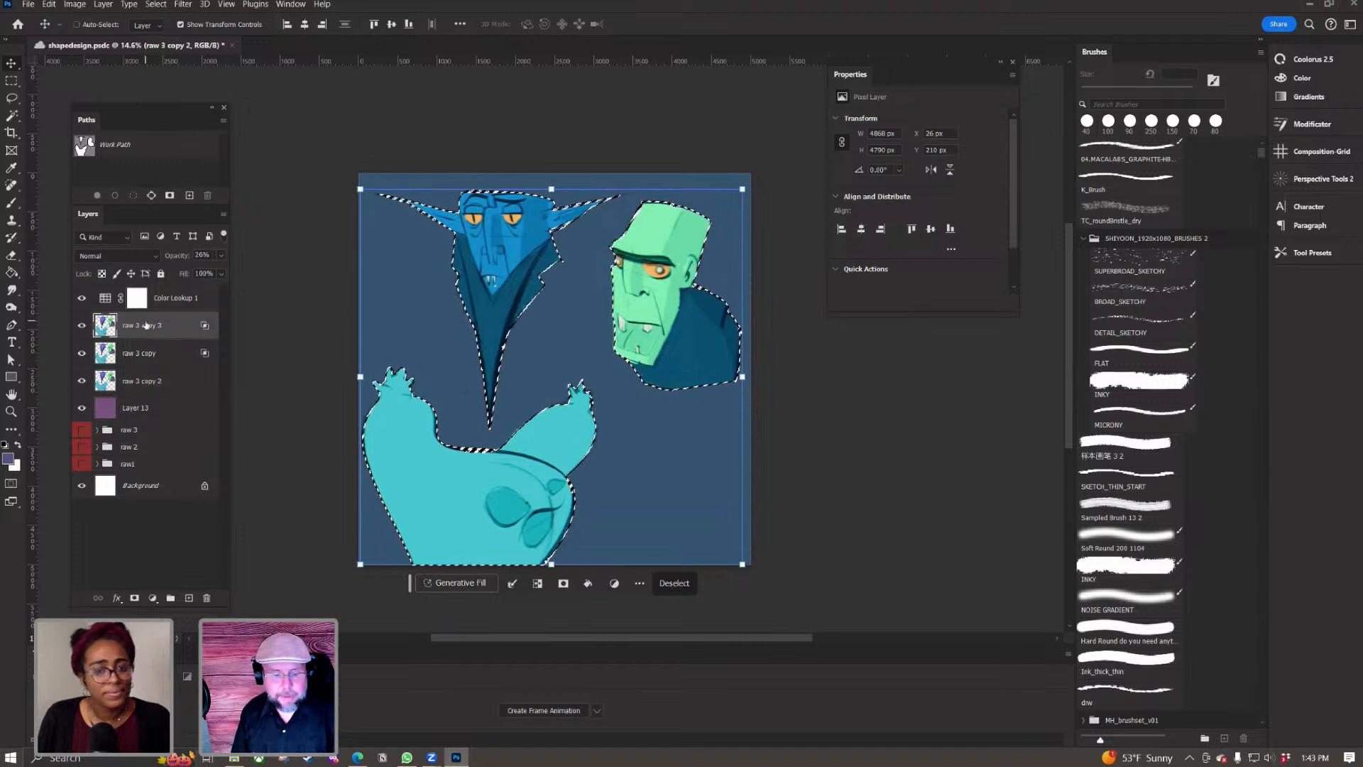
{"action": "key", "text": "ctrl+shift+alt+n"}
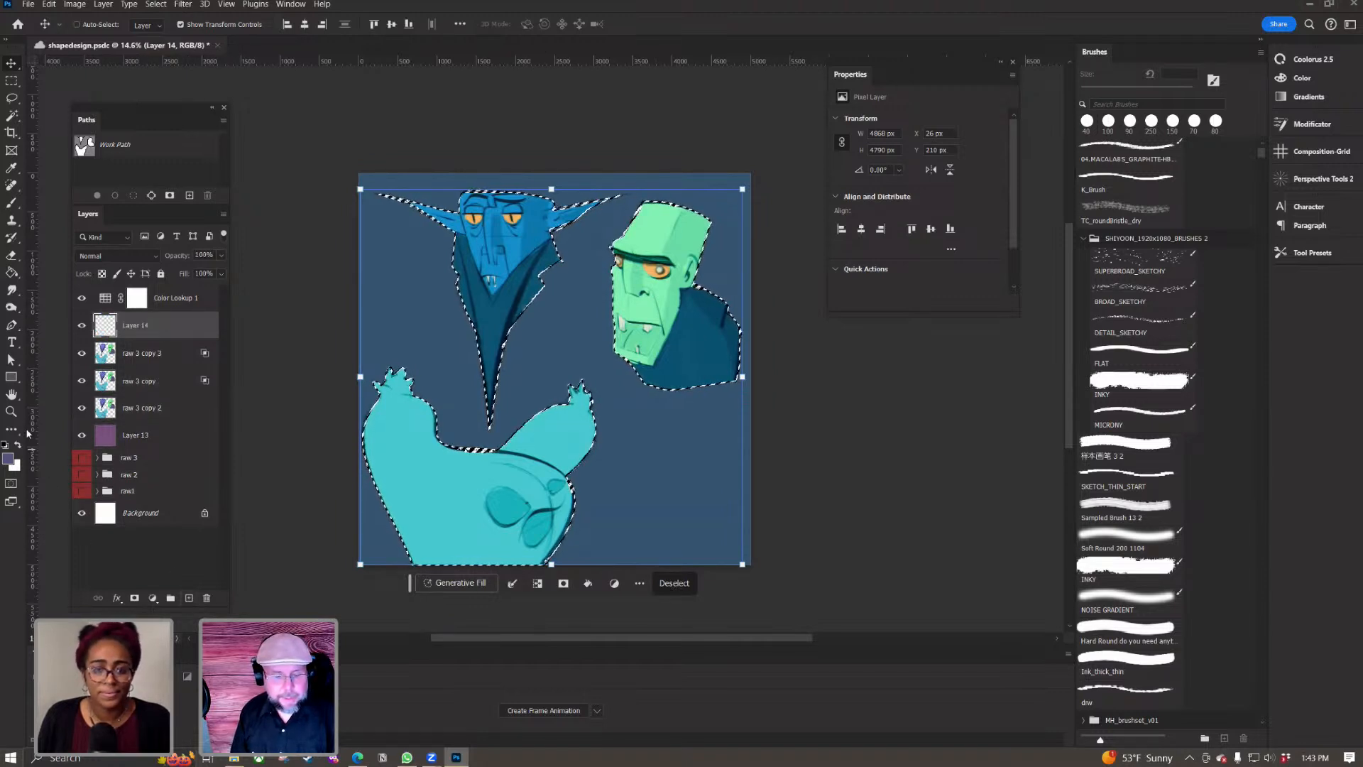
Step: Fill the selected silhouettes on the new layer with the purple foreground colour, move the layer above Color Lookup 1, and deselect
{"action": "key", "text": "g"}
{"action": "left_click", "coordinate": [646, 287]}
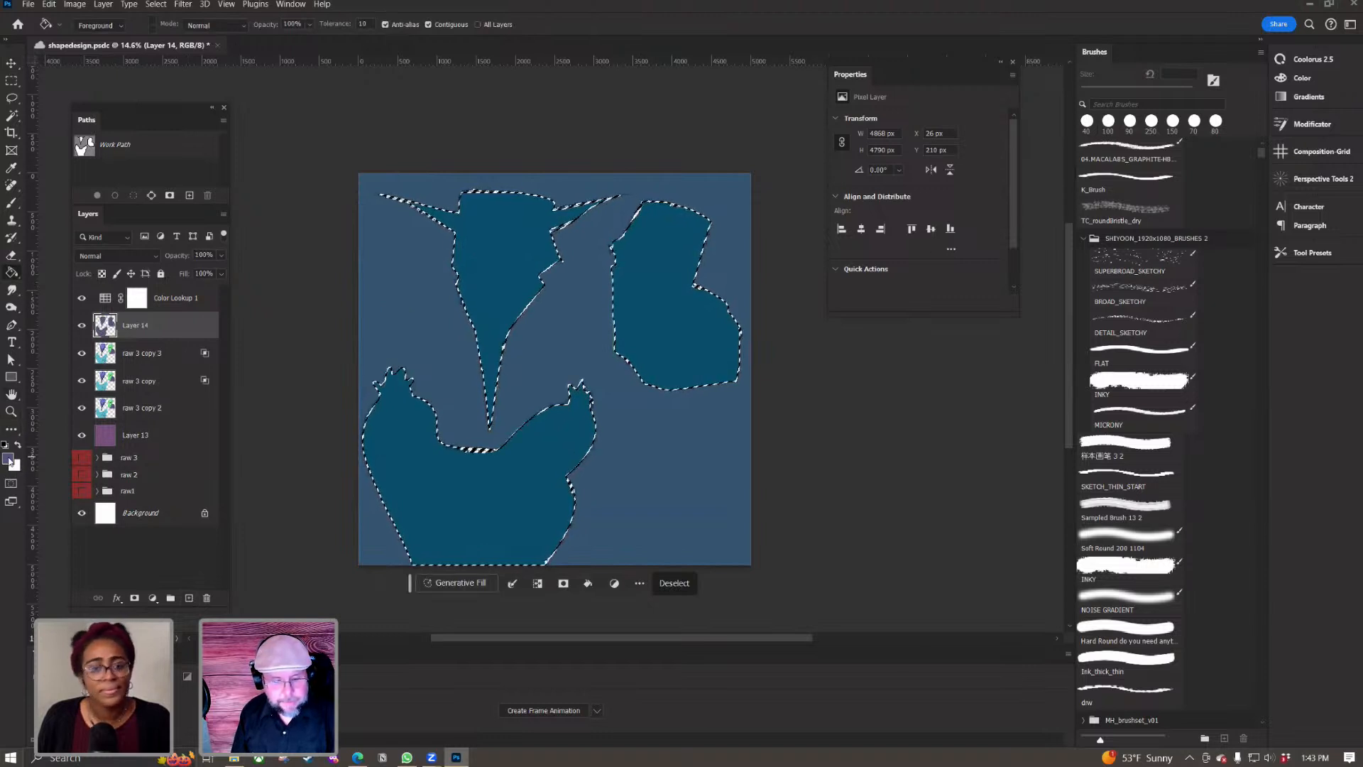
{"action": "left_click_drag", "start_coordinate": [135, 325], "coordinate": [173, 294]}
{"action": "key", "text": "ctrl+d"}
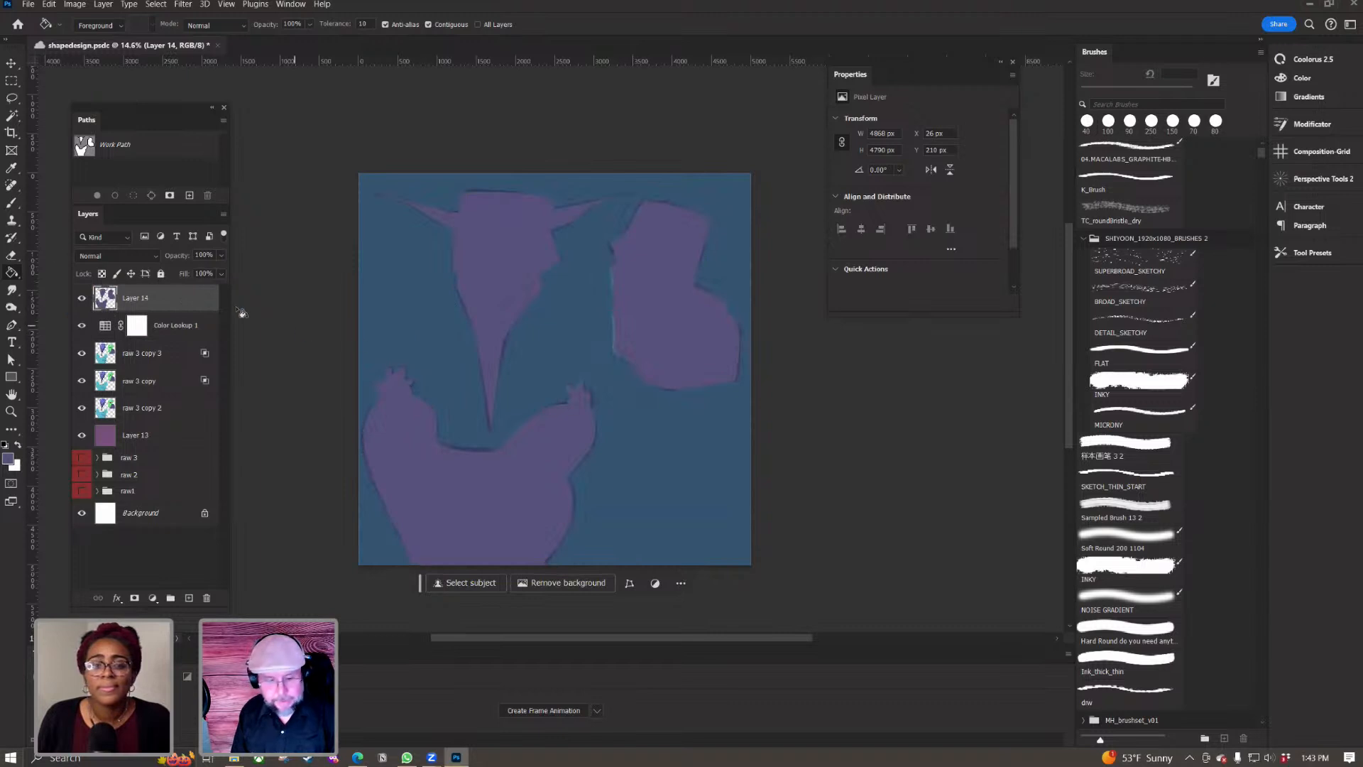
Step: Set the silhouette layer's blend mode to Screen and add a layer mask filled with black
{"action": "left_click", "coordinate": [113, 257]}
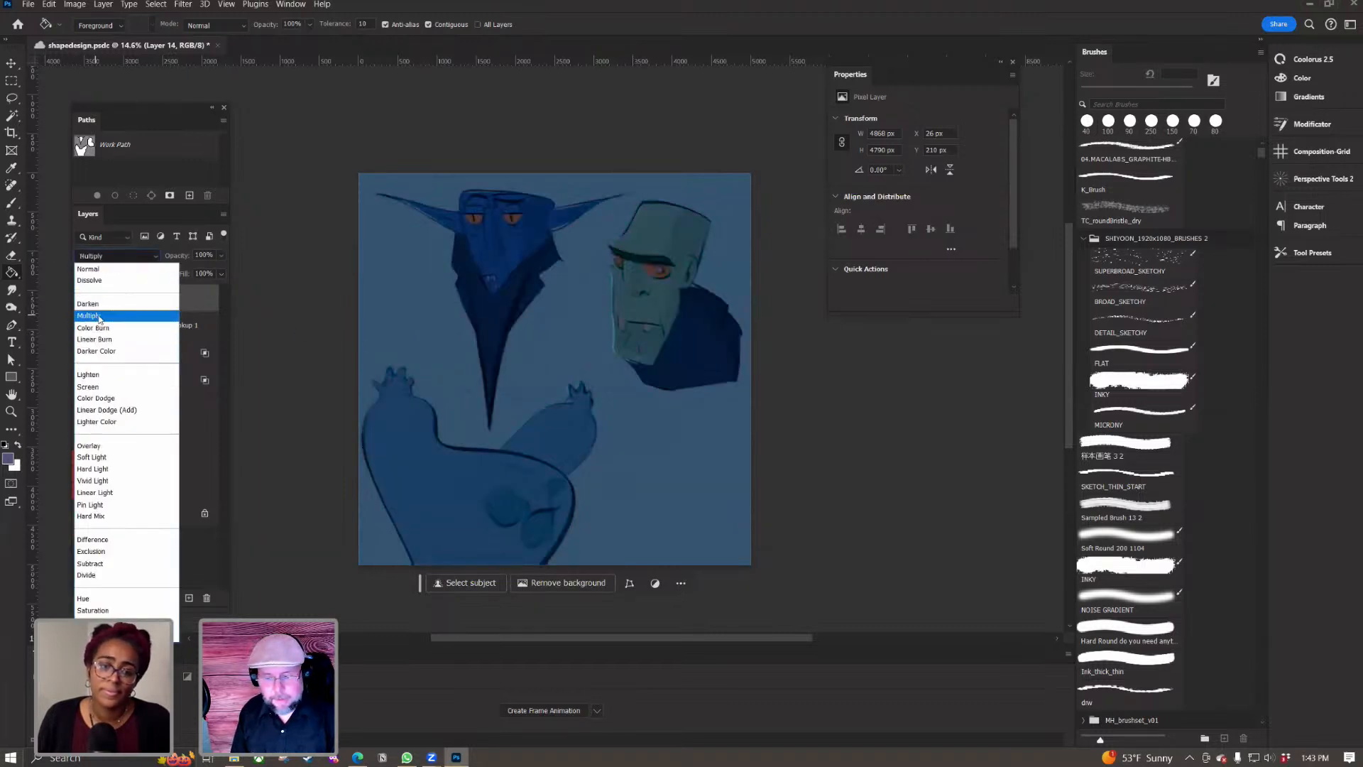
{"action": "left_click", "coordinate": [103, 389]}
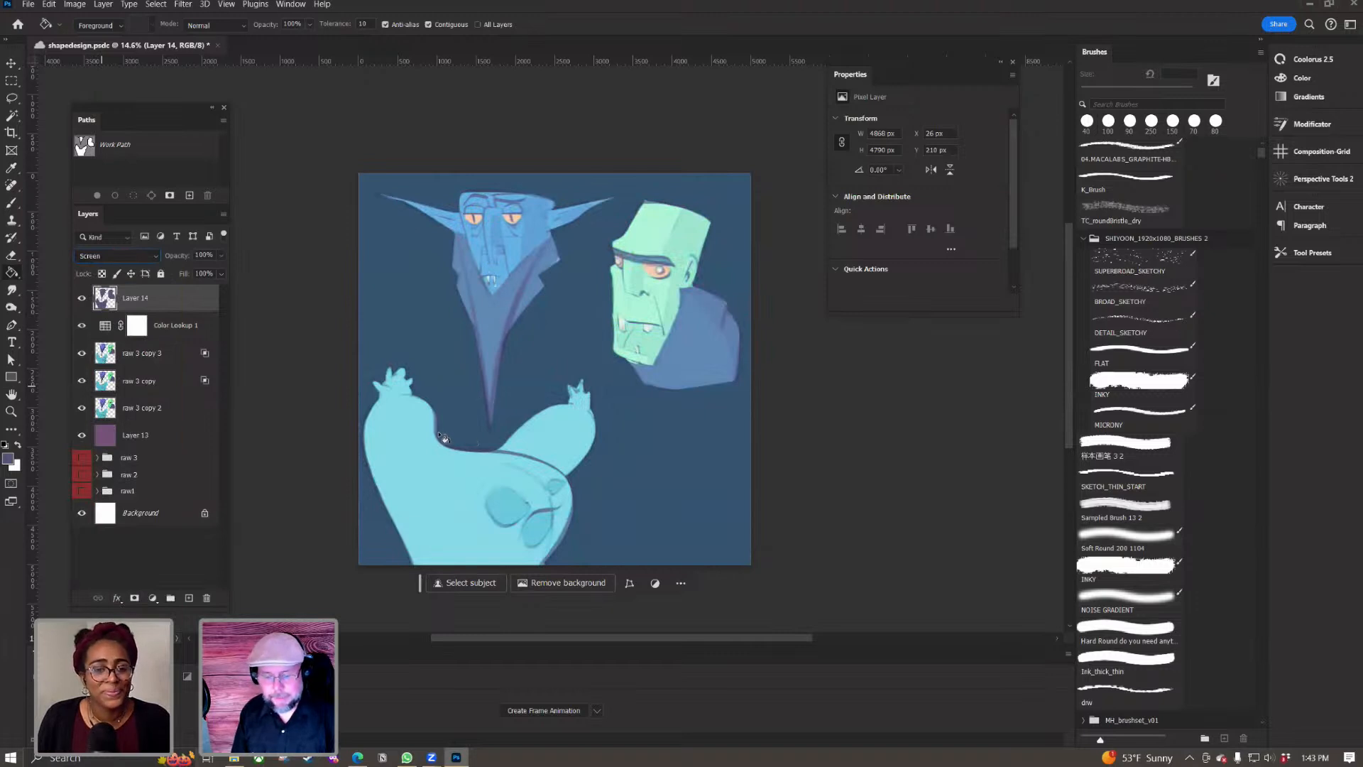
{"action": "left_click", "coordinate": [134, 599]}
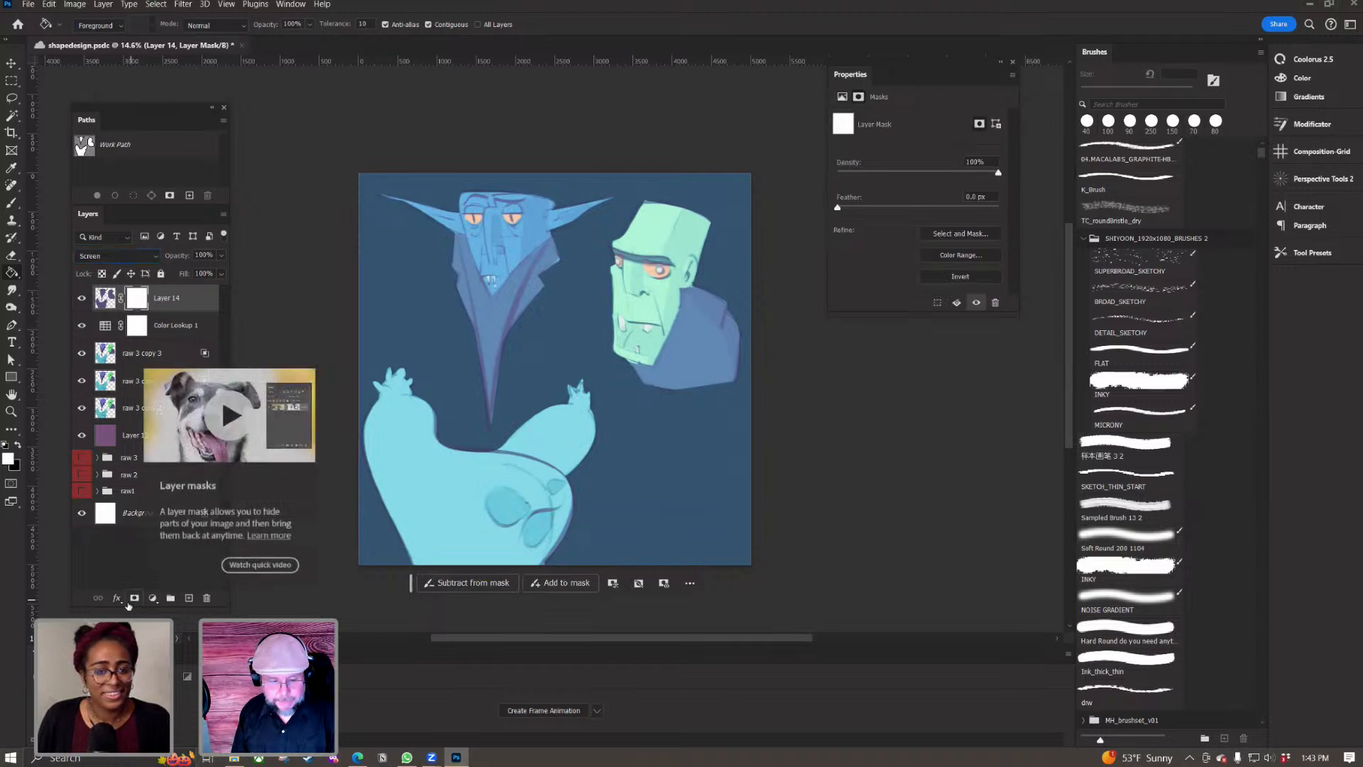
{"action": "key", "text": "x"}
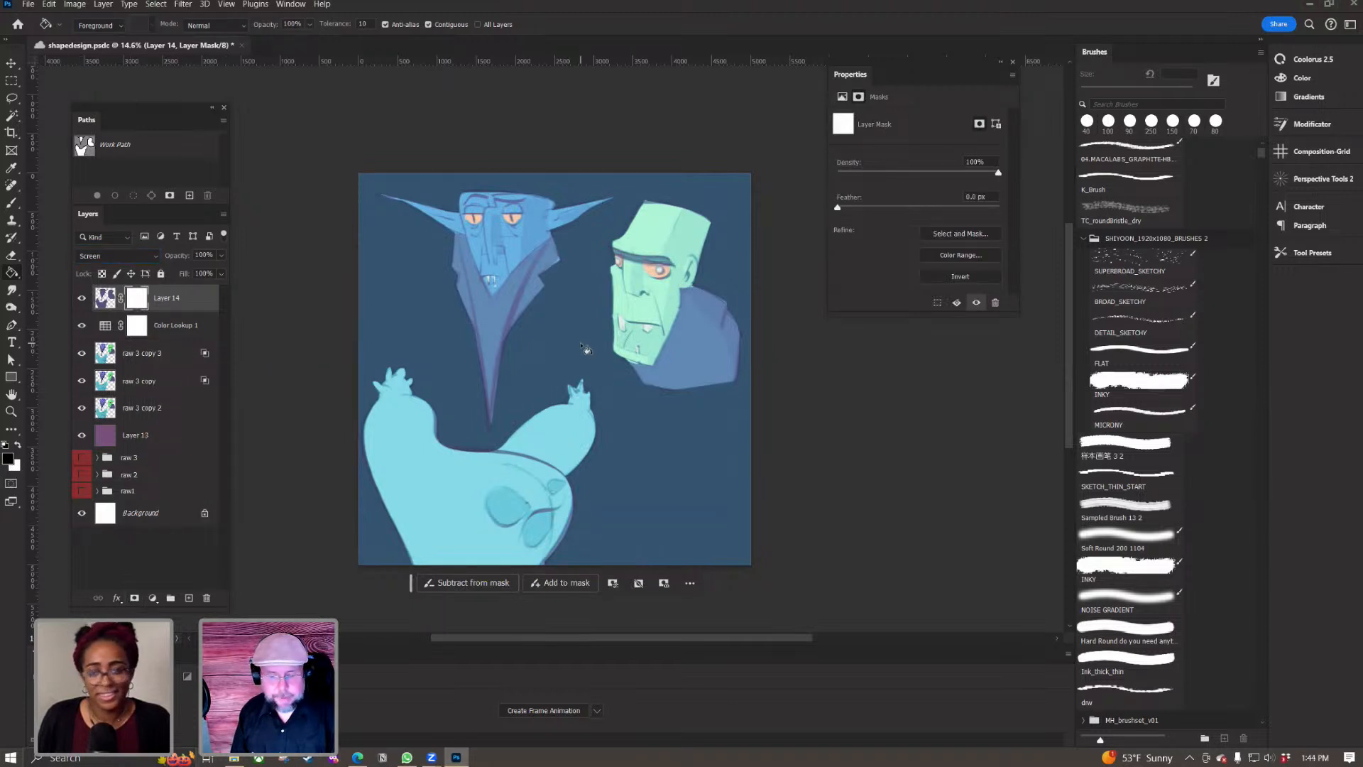
{"action": "left_click", "coordinate": [501, 345]}
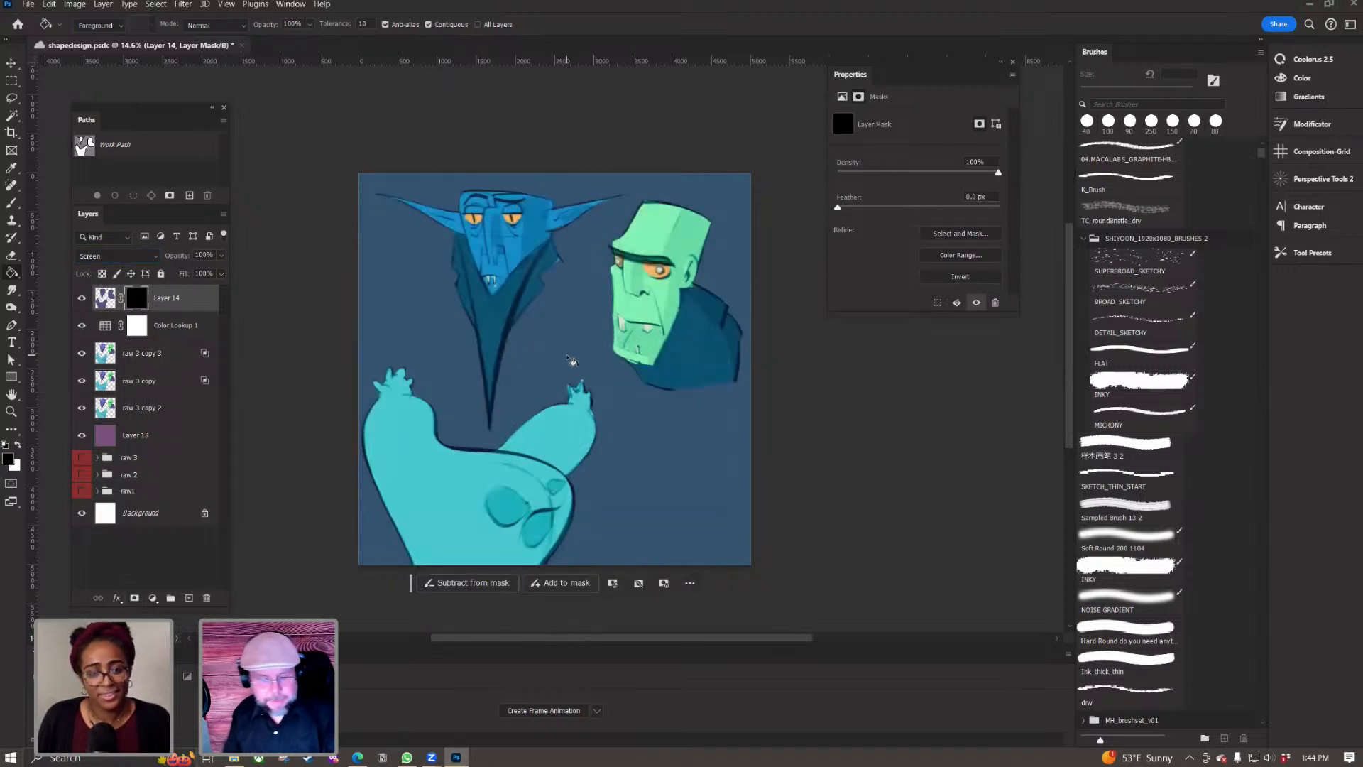
Step: Reveal small highlights on the vampire's ear and nose by painting white on the mask with the Soft Round brush at 100 px
{"action": "left_click", "coordinate": [1111, 552]}
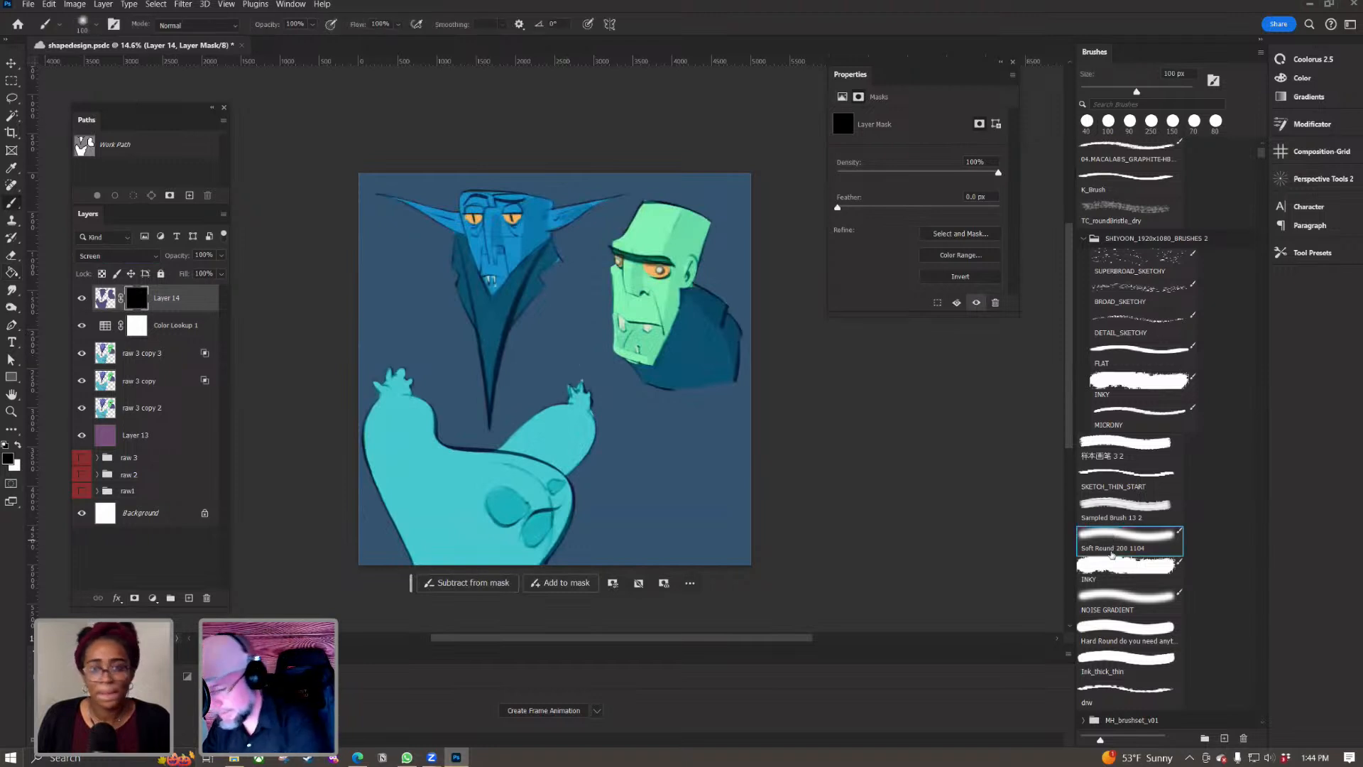
{"action": "key", "text": "bracketright"}
{"action": "key", "text": "bracketright"}
{"action": "key", "text": "bracketright"}
{"action": "key", "text": "bracketright"}
{"action": "key", "text": "bracketright"}
{"action": "key", "text": "bracketright"}
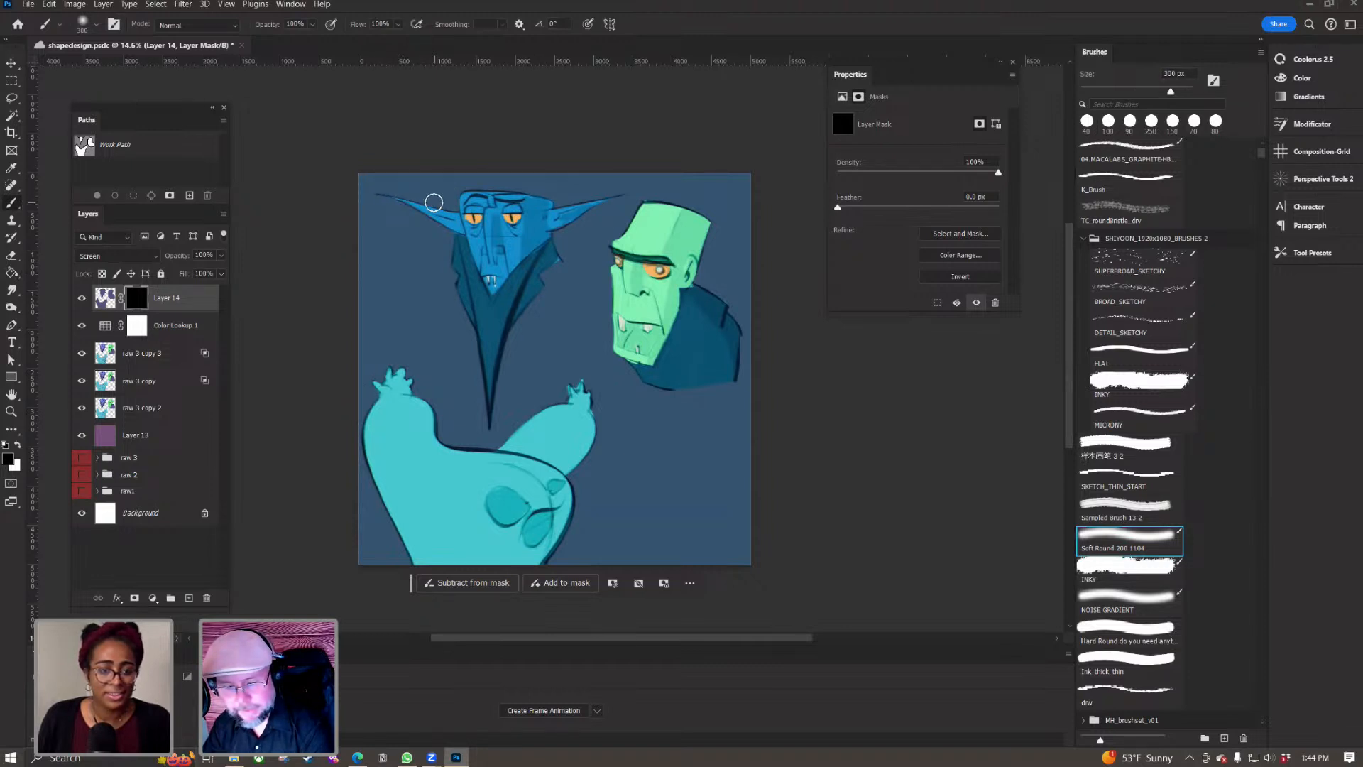
{"action": "key", "text": "bracketleft"}
{"action": "key", "text": "bracketleft"}
{"action": "key", "text": "bracketleft"}
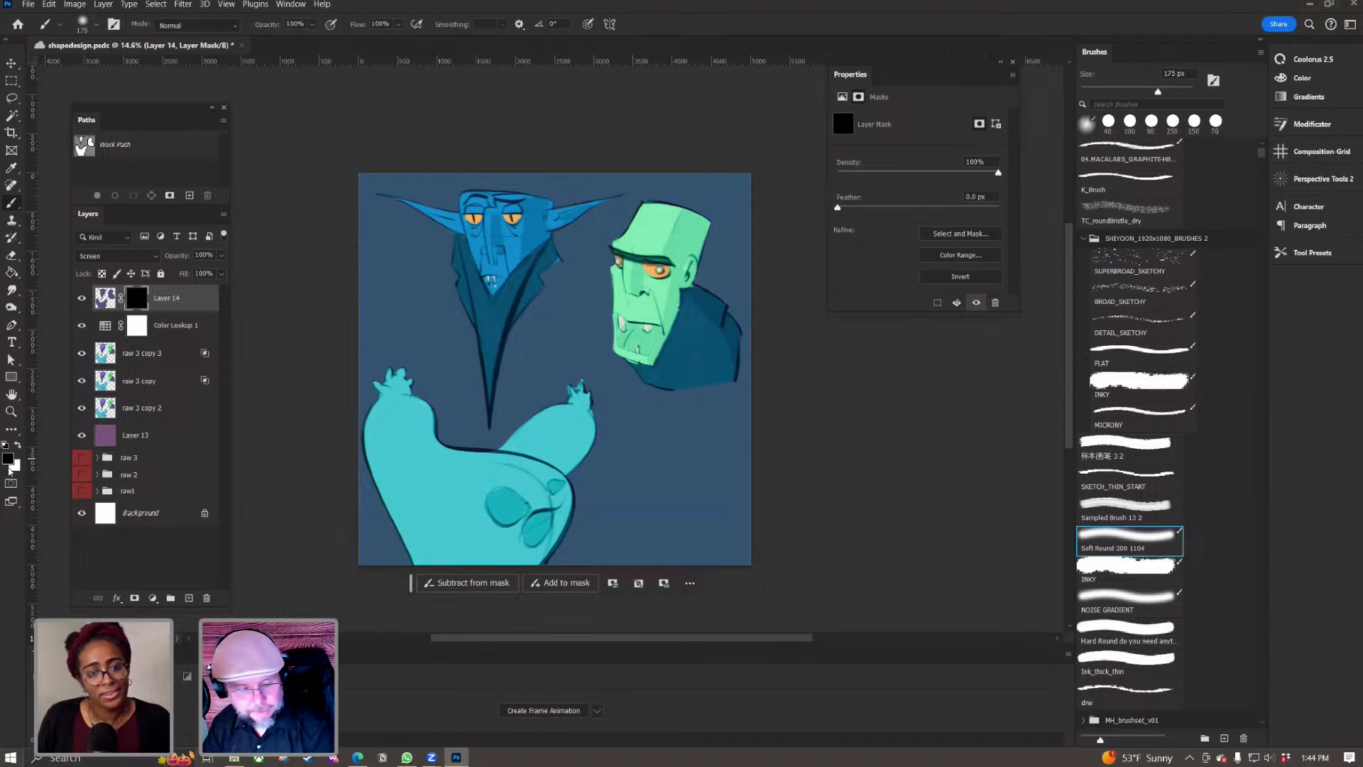
{"action": "key", "text": "x"}
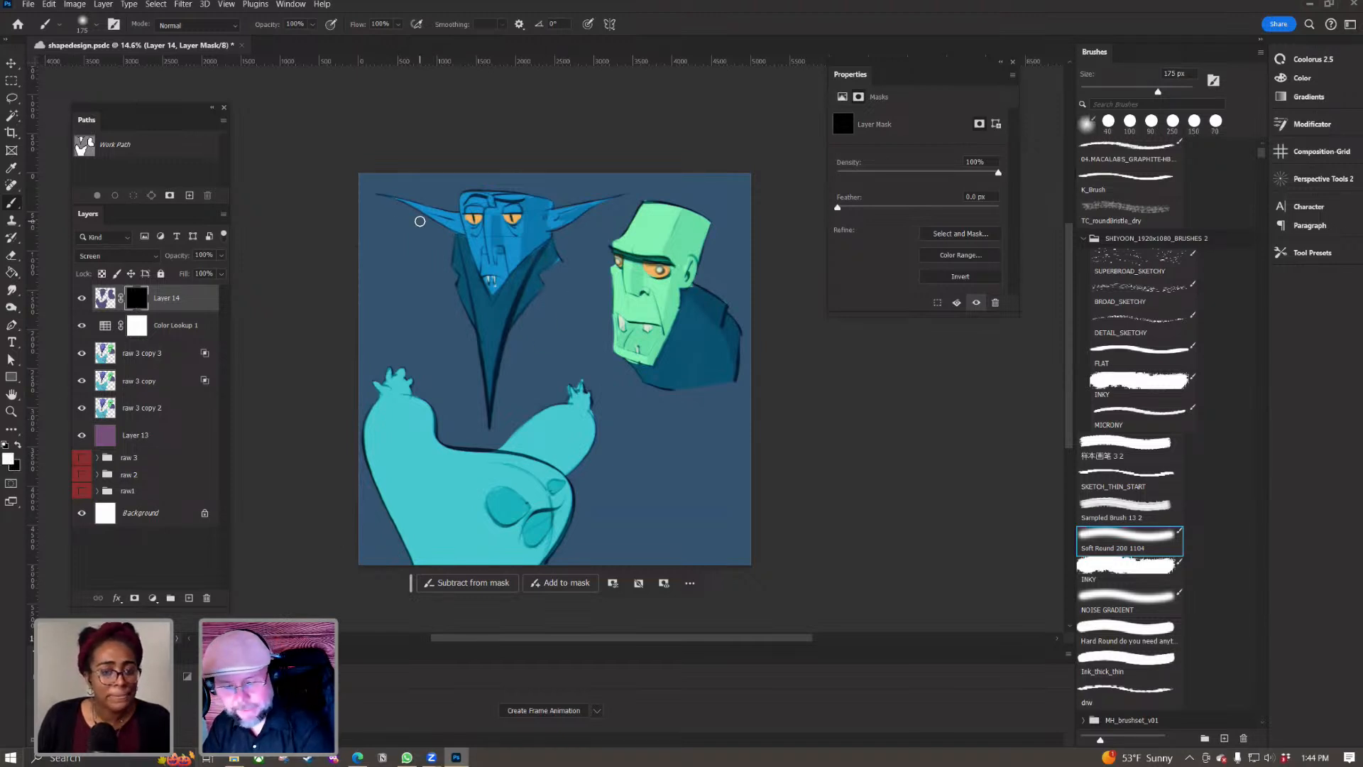
{"action": "key", "text": "bracketleft"}
{"action": "key", "text": "bracketleft"}
{"action": "key", "text": "bracketleft"}
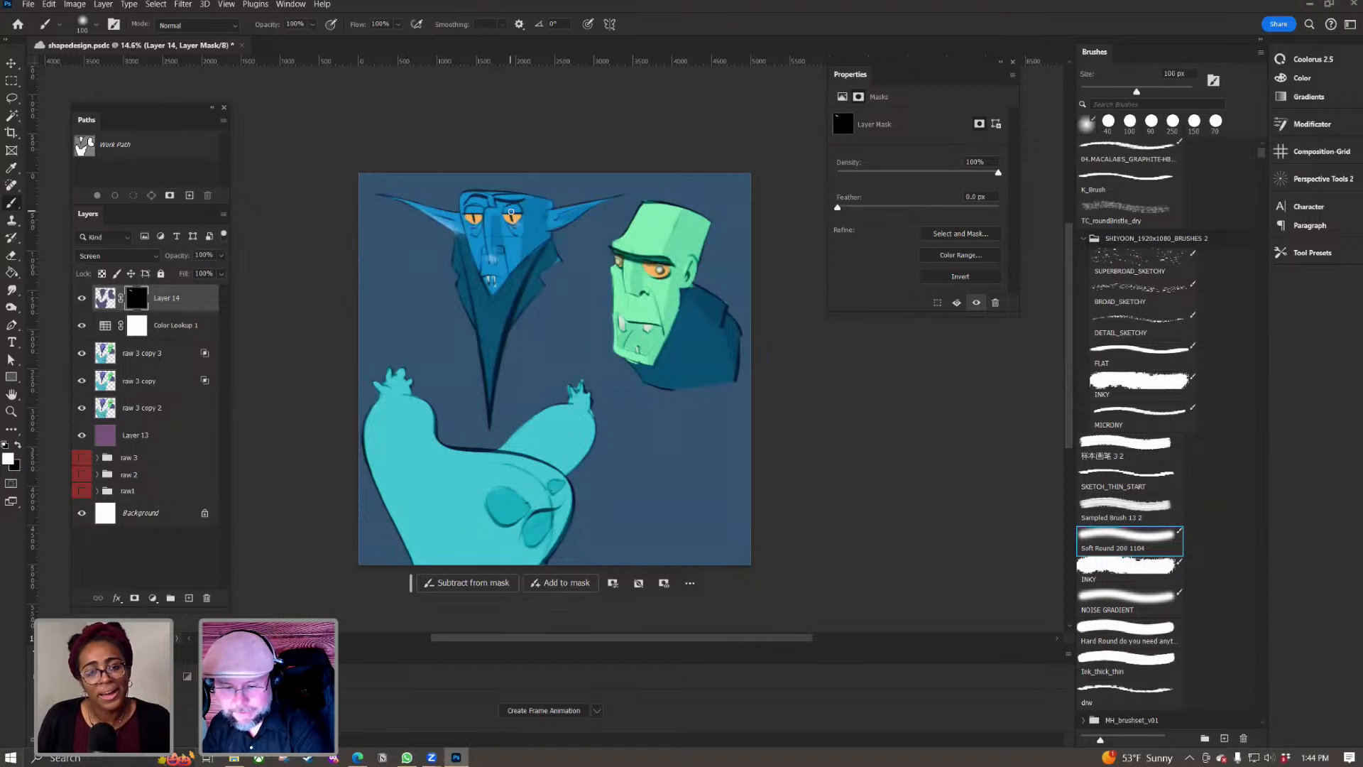
Step: Paint soft white mask highlights along the large turquoise body's edges and raised arm with a 400 px brush, and save the document
{"action": "key", "text": "e"}
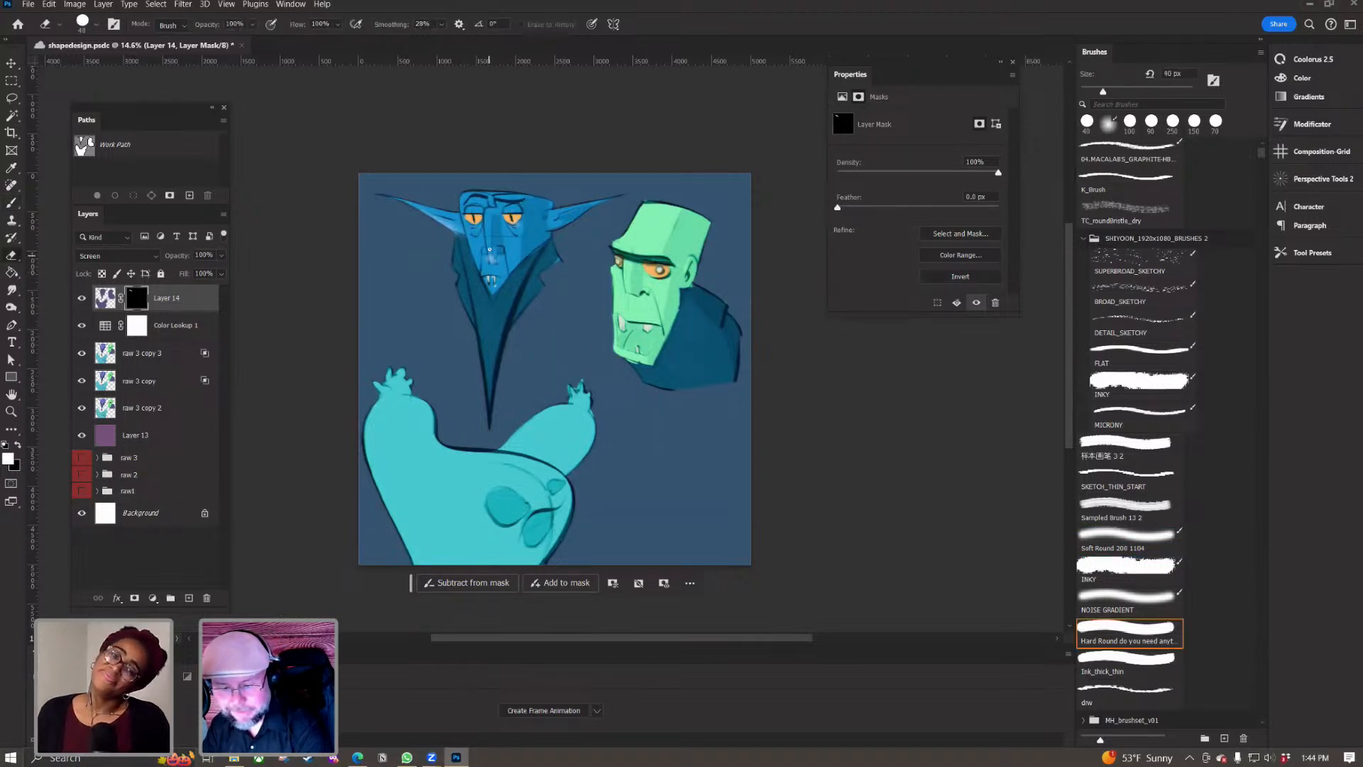
{"action": "key", "text": "b"}
{"action": "key", "text": "bracketright"}
{"action": "key", "text": "bracketright"}
{"action": "key", "text": "bracketright"}
{"action": "key", "text": "bracketright"}
{"action": "key", "text": "bracketright"}
{"action": "key", "text": "bracketright"}
{"action": "key", "text": "bracketright"}
{"action": "mouse_move", "coordinate": [376, 399]}
{"action": "left_mouse_down"}
{"action": "mouse_move", "coordinate": [369, 442]}
{"action": "mouse_move", "coordinate": [436, 565]}
{"action": "left_mouse_up"}
{"action": "key", "text": "ctrl+z"}
{"action": "left_click_drag", "start_coordinate": [368, 398], "coordinate": [422, 576]}
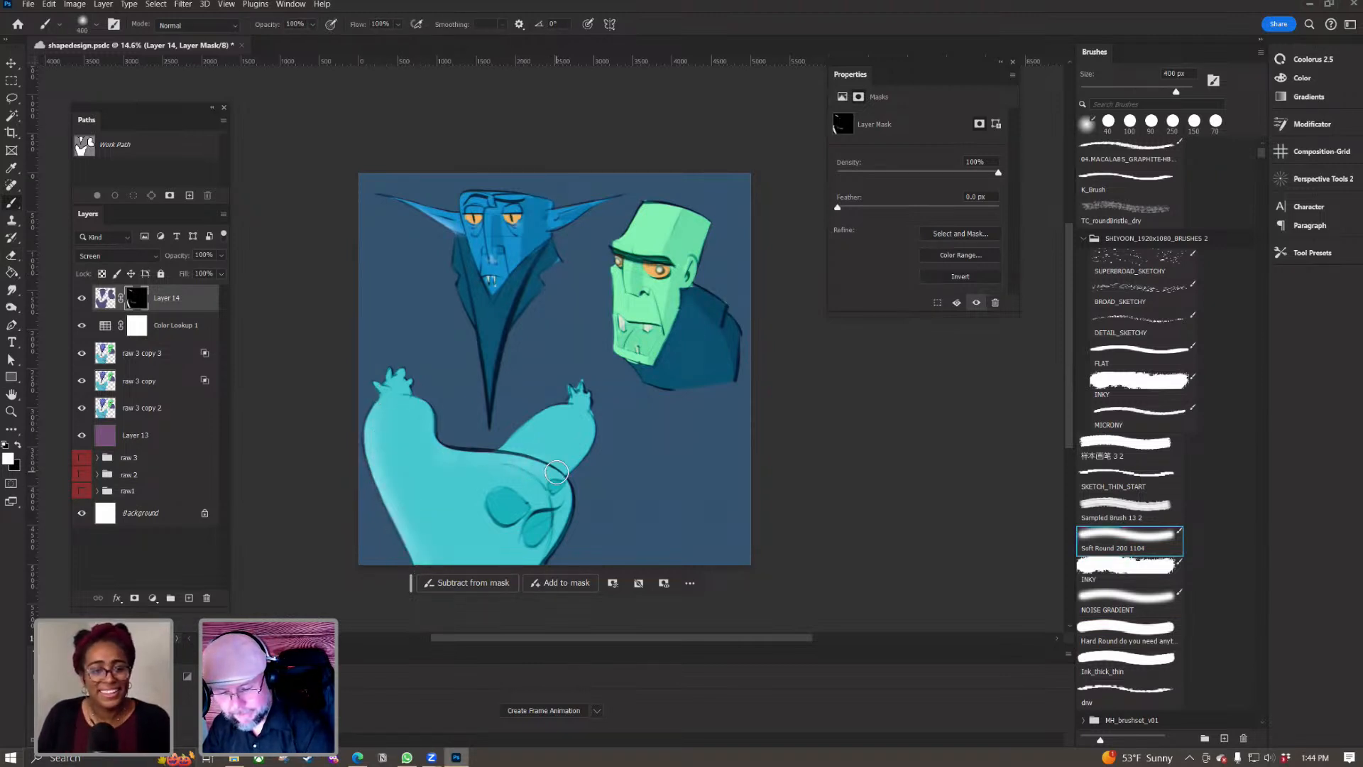
{"action": "mouse_move", "coordinate": [497, 424]}
{"action": "left_mouse_down"}
{"action": "mouse_move", "coordinate": [545, 431]}
{"action": "mouse_move", "coordinate": [570, 445]}
{"action": "mouse_move", "coordinate": [477, 464]}
{"action": "left_mouse_up"}
{"action": "key", "text": "ctrl+z"}
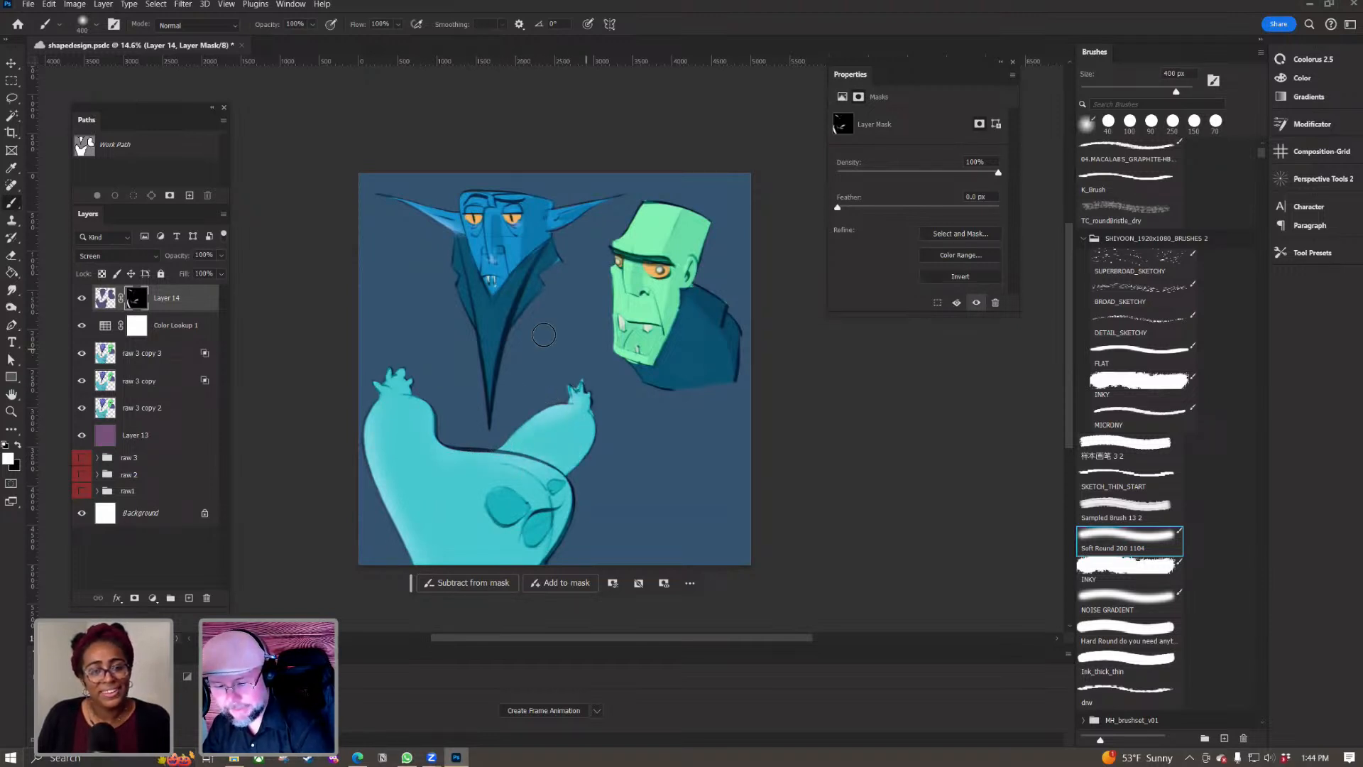
{"action": "key", "text": "ctrl+s"}
Step: Paint mask highlights around the green character's eyes and touch up the vampire's face and ears with a 125 px soft brush
{"action": "key", "text": "bracketleft"}
{"action": "key", "text": "bracketleft"}
{"action": "key", "text": "bracketleft"}
{"action": "key", "text": "bracketleft"}
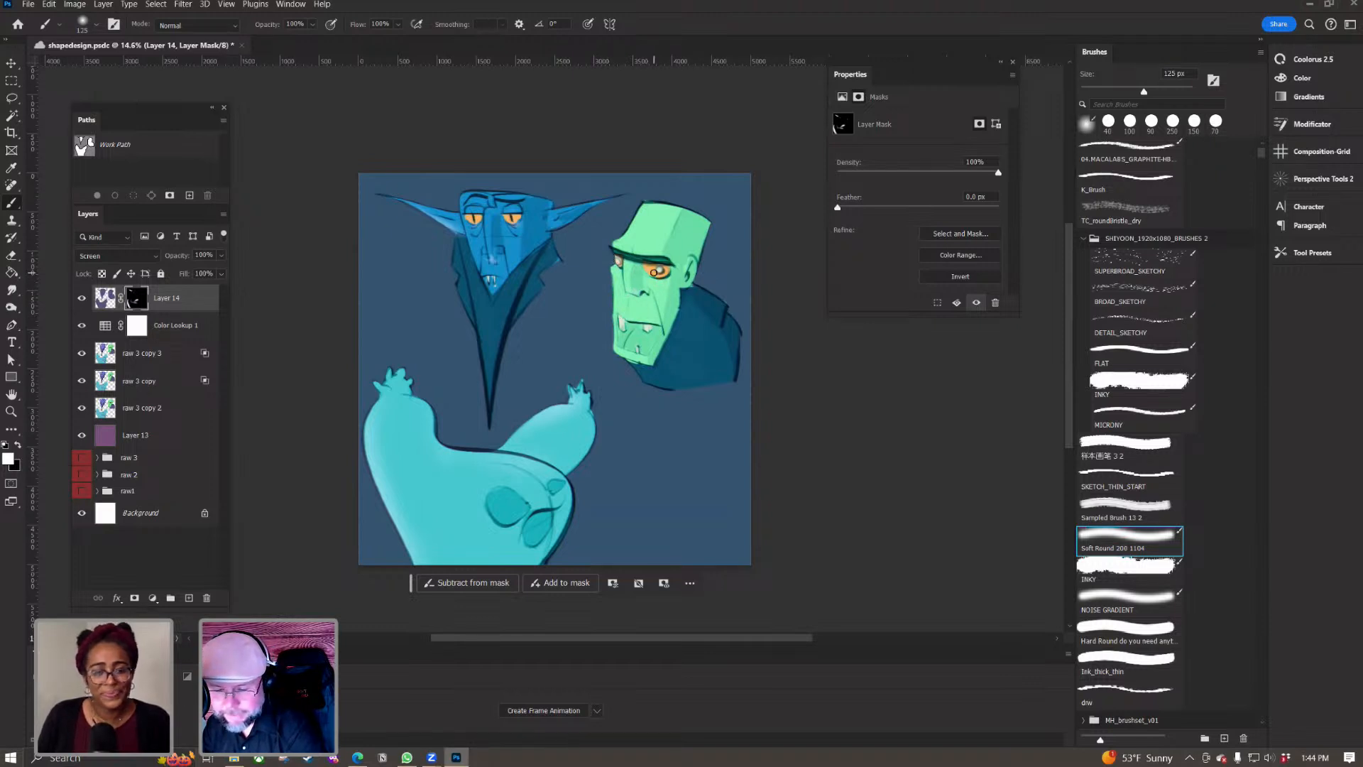
{"action": "left_click_drag", "start_coordinate": [658, 271], "coordinate": [658, 267]}
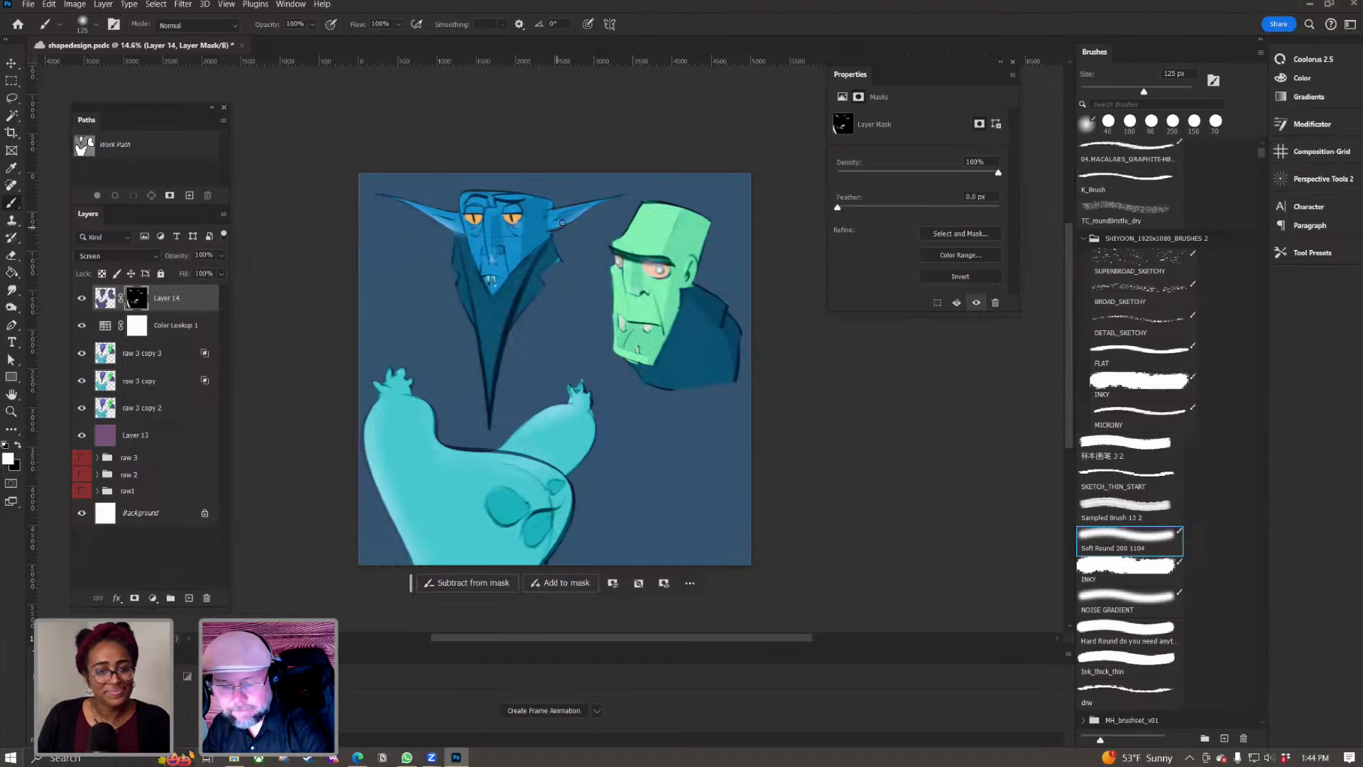
{"action": "key", "text": "e"}
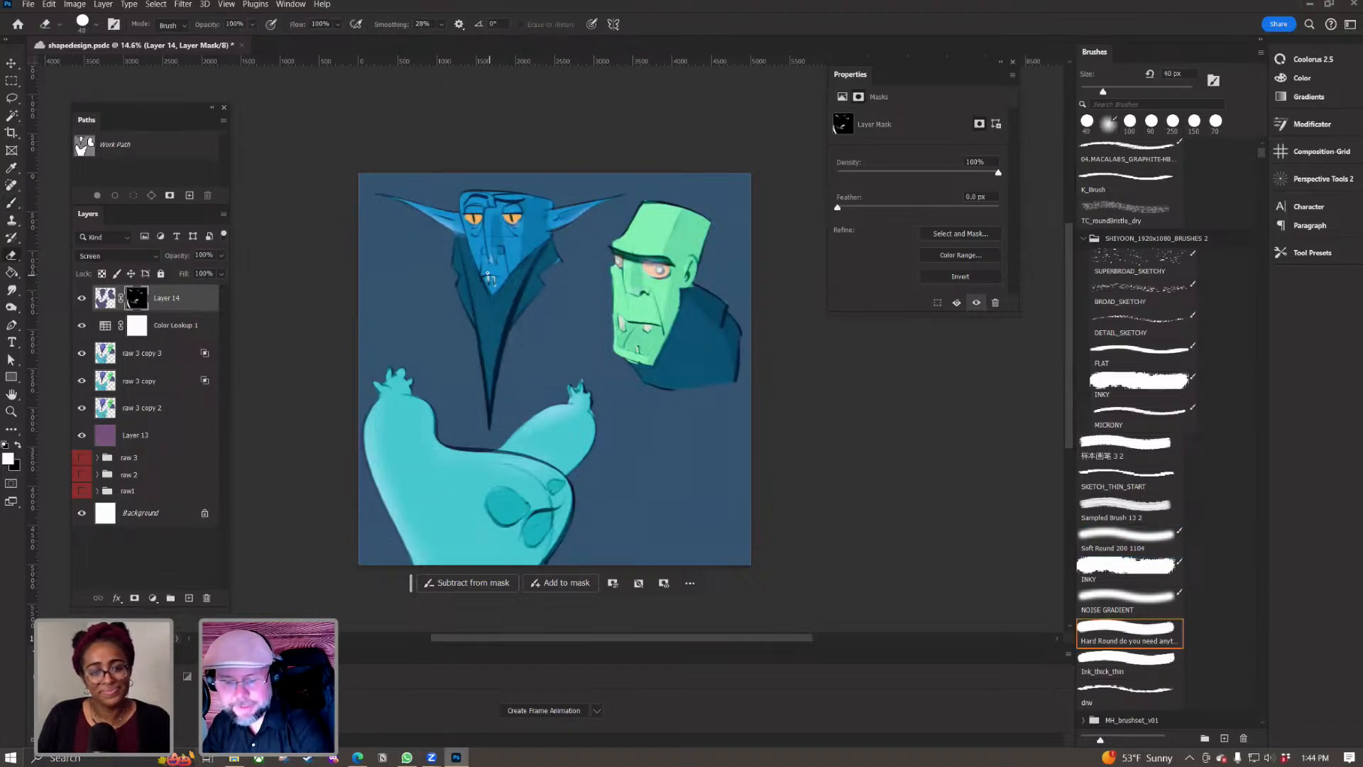
{"action": "key", "text": "b"}
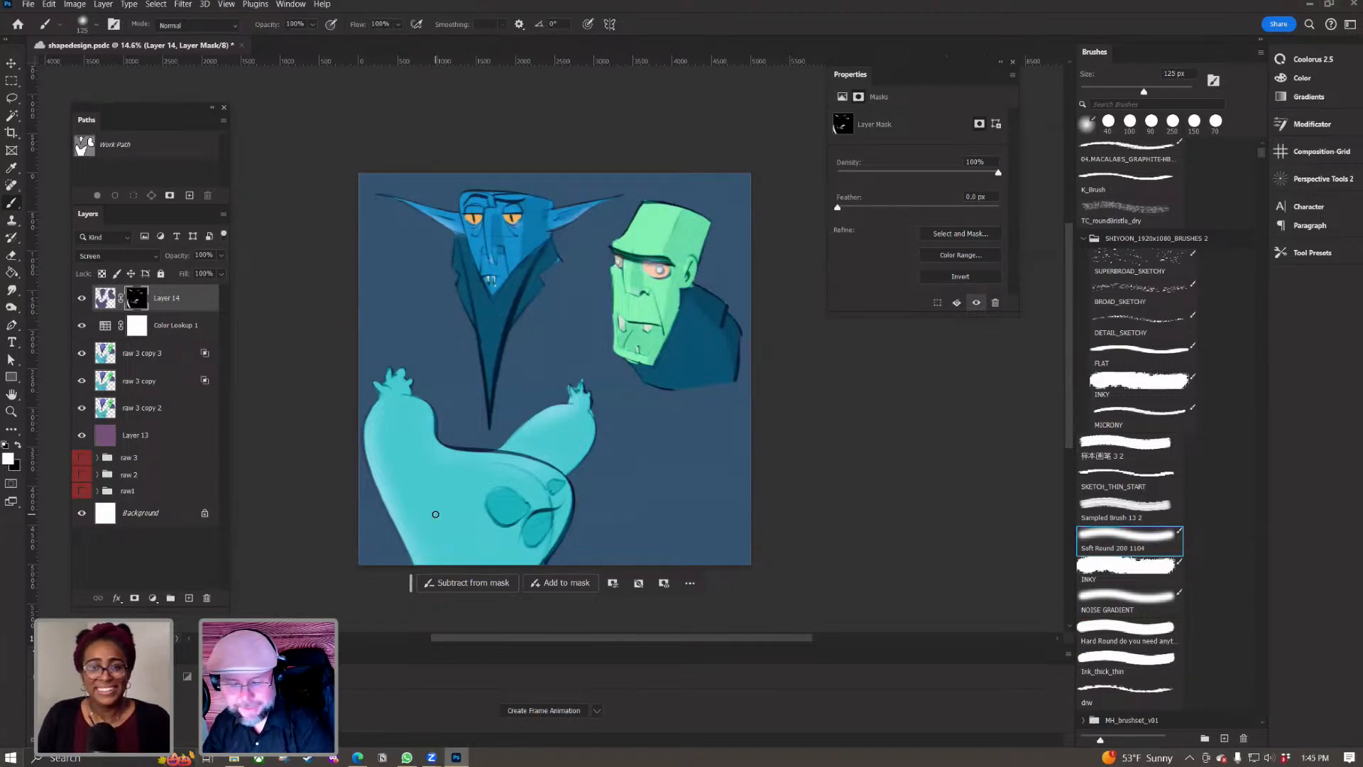
{"action": "key", "text": "e"}
{"action": "key", "text": "b"}
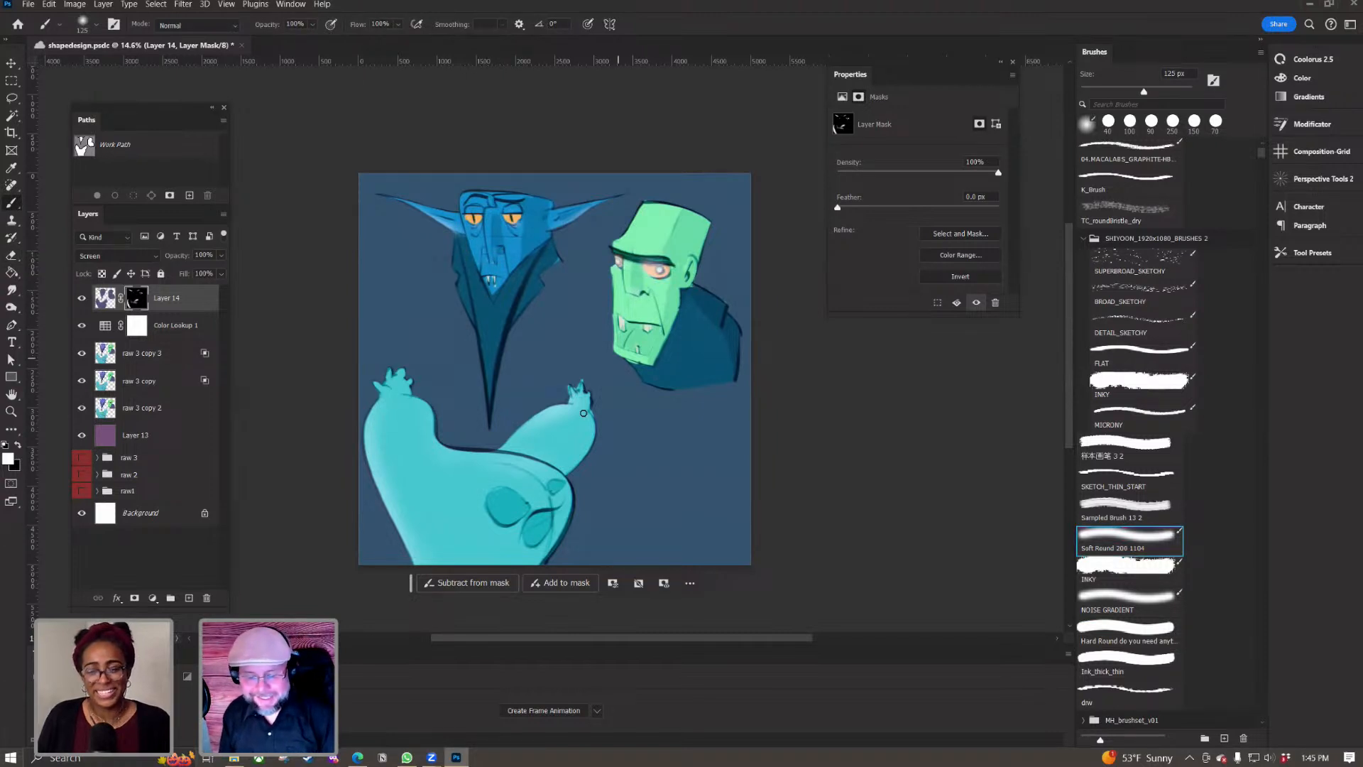
{"action": "key", "text": "z"}
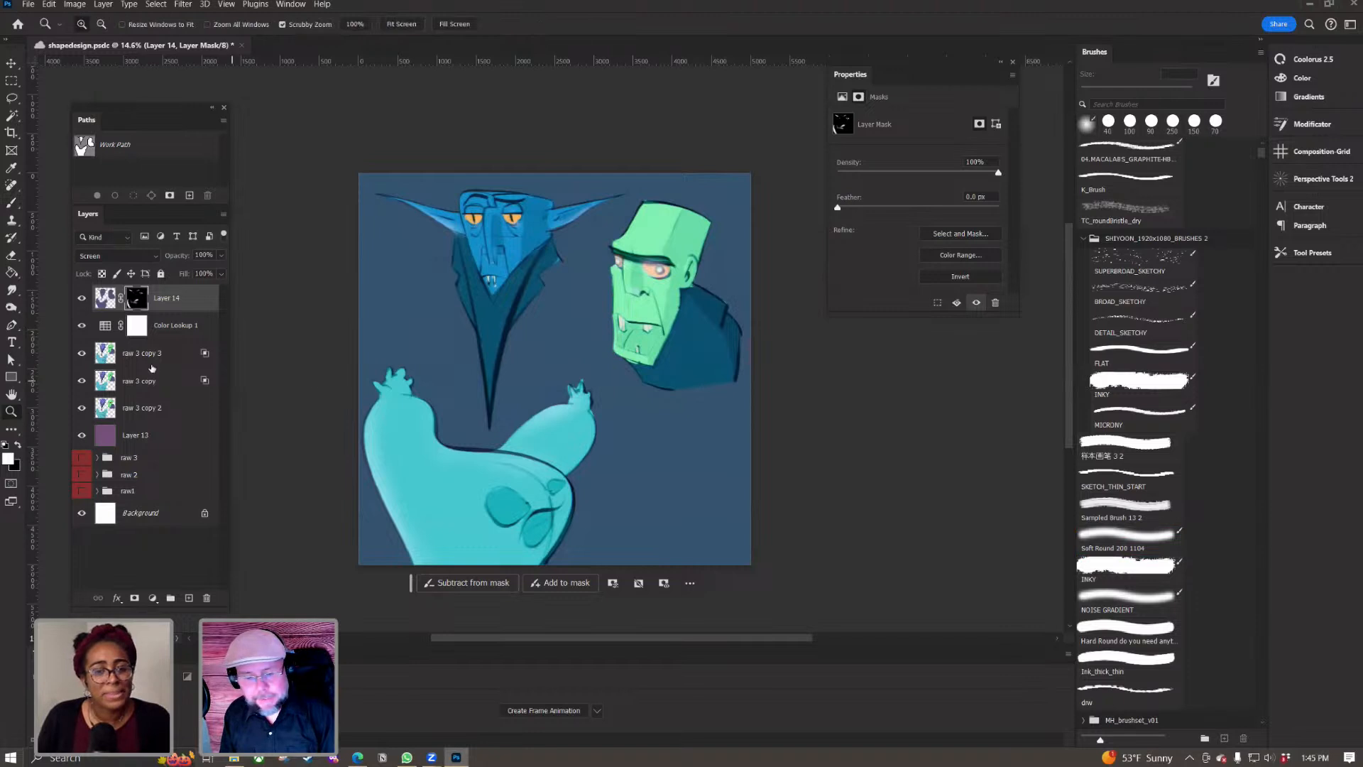
Step: Add a Gradient Map adjustment layer above the masked highlight layer, using the black-to-blue-to-white gradient preset
{"action": "left_click", "coordinate": [154, 597]}
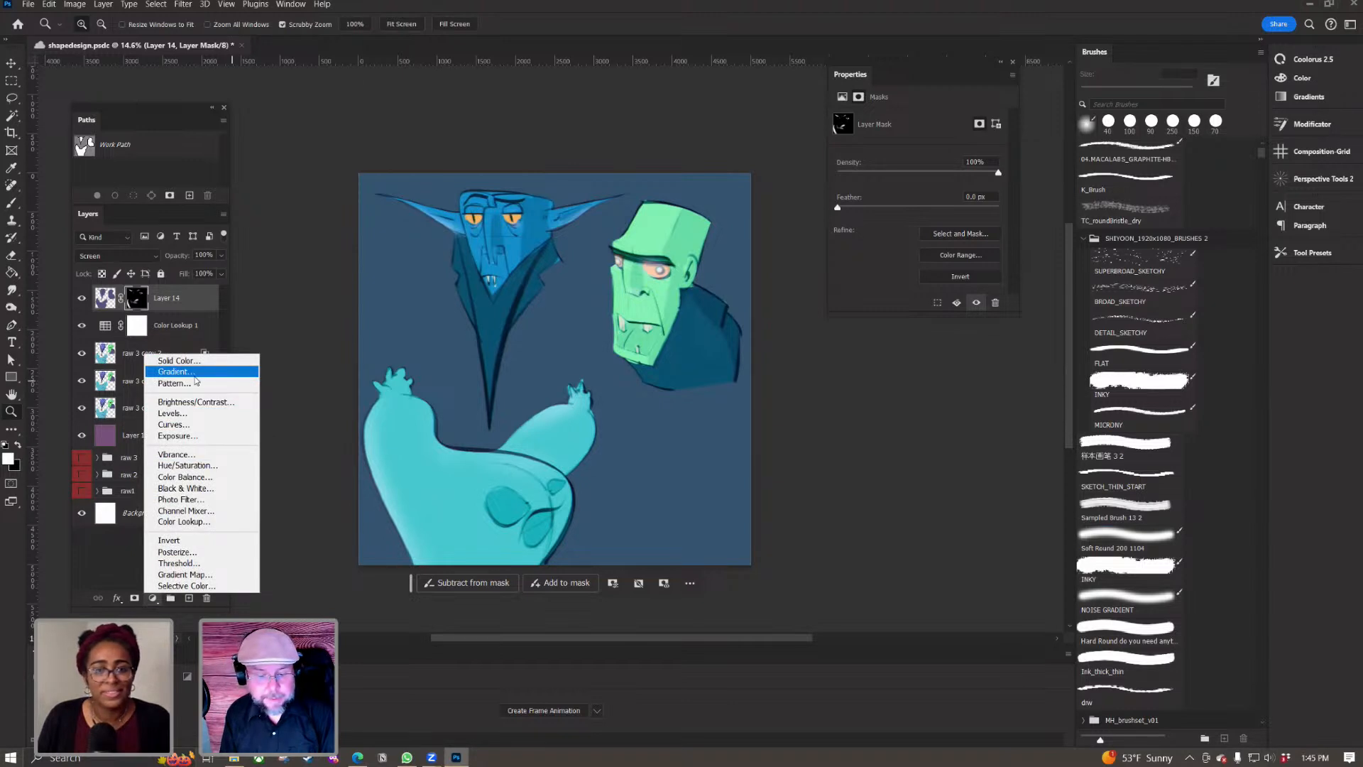
{"action": "left_click", "coordinate": [204, 575]}
{"action": "left_click", "coordinate": [1000, 125]}
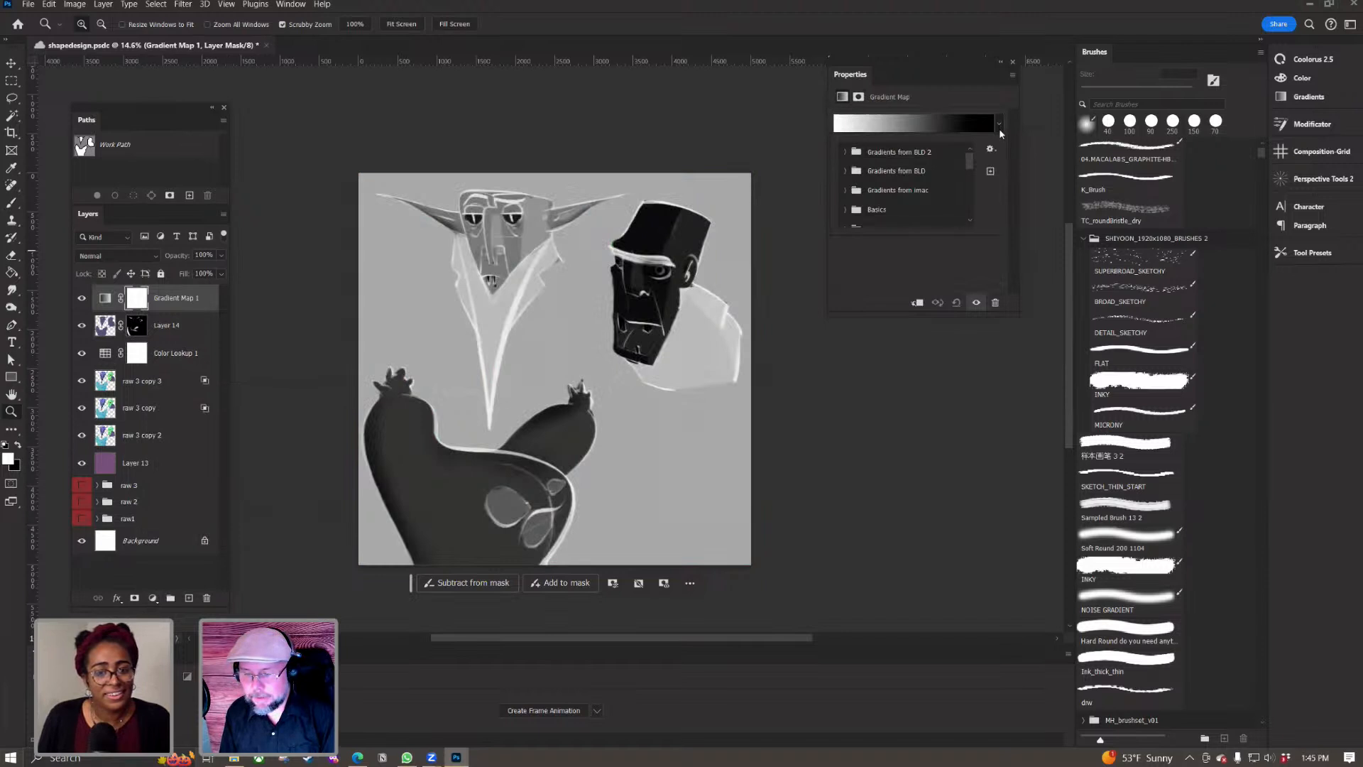
{"action": "left_click_drag", "start_coordinate": [967, 164], "coordinate": [936, 235]}
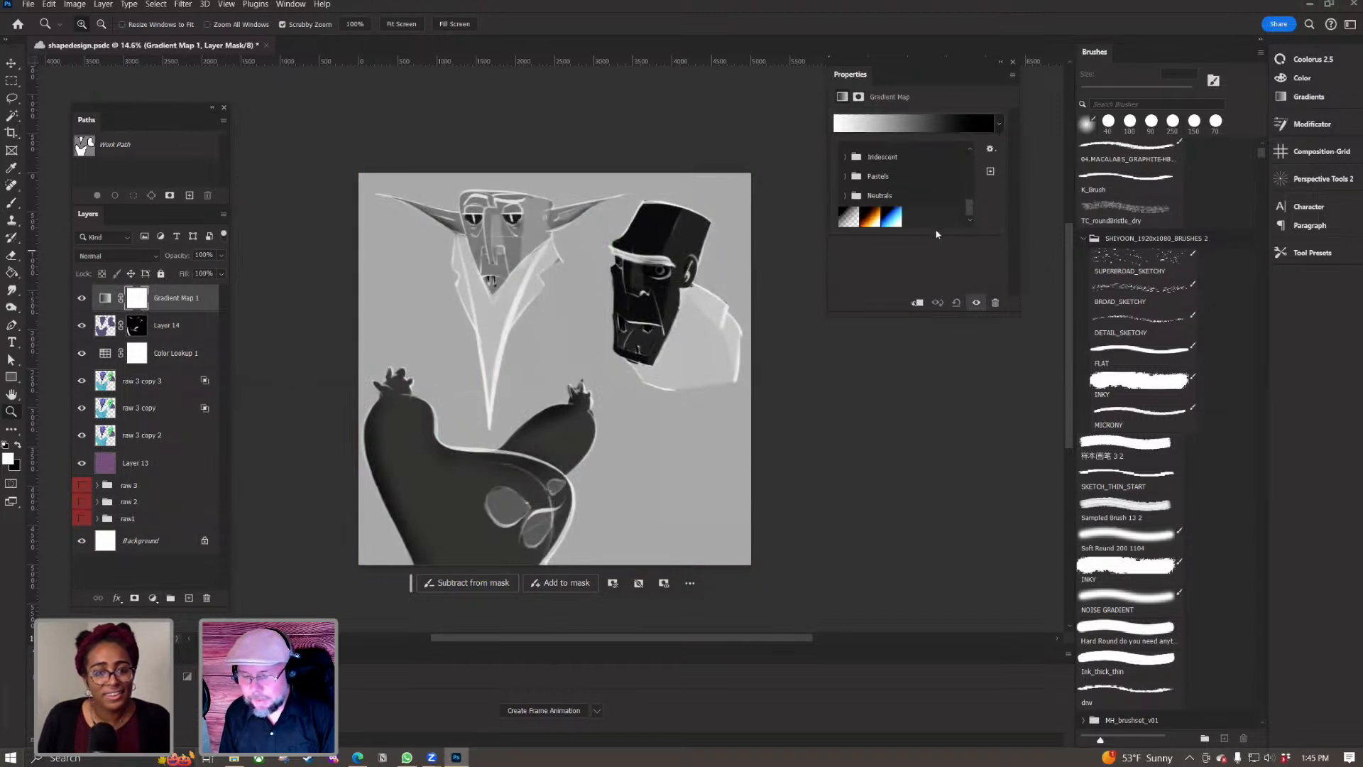
{"action": "left_click", "coordinate": [867, 217]}
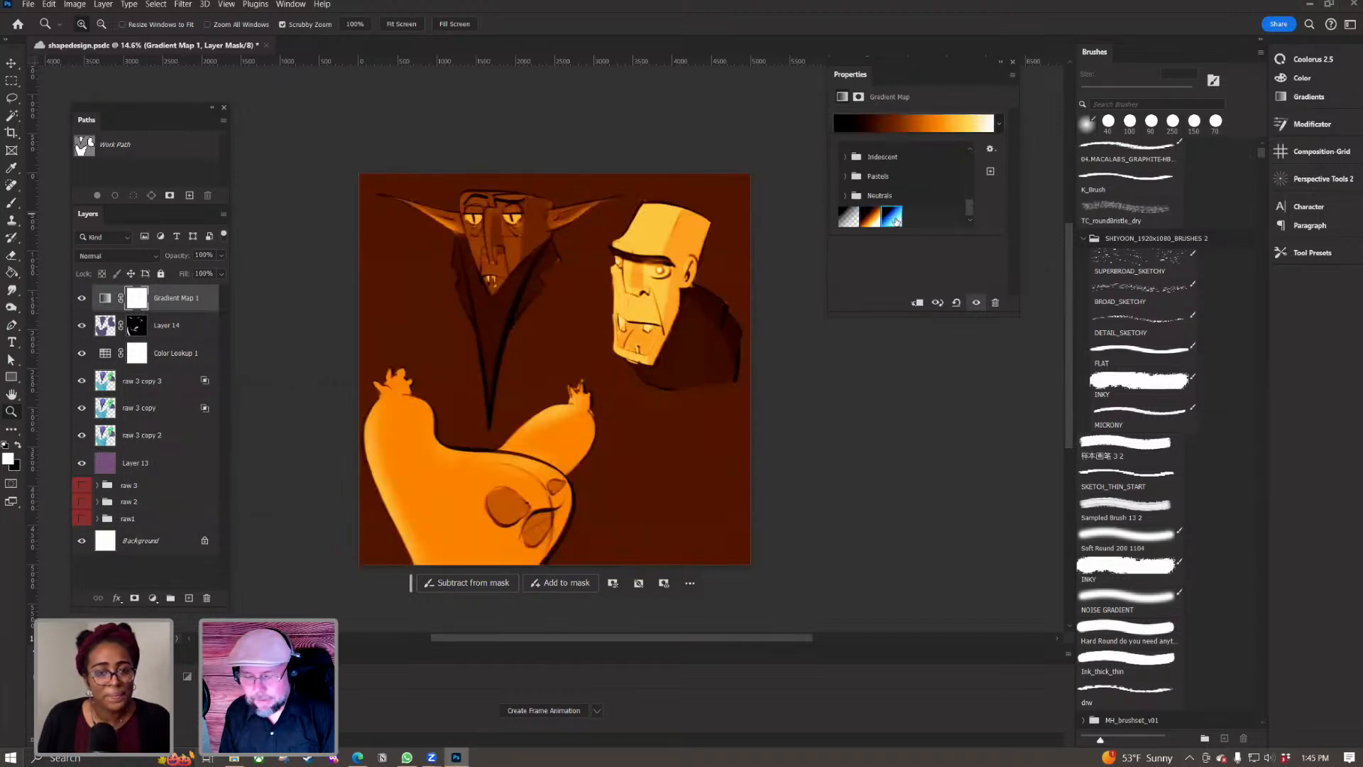
{"action": "left_click", "coordinate": [894, 219]}
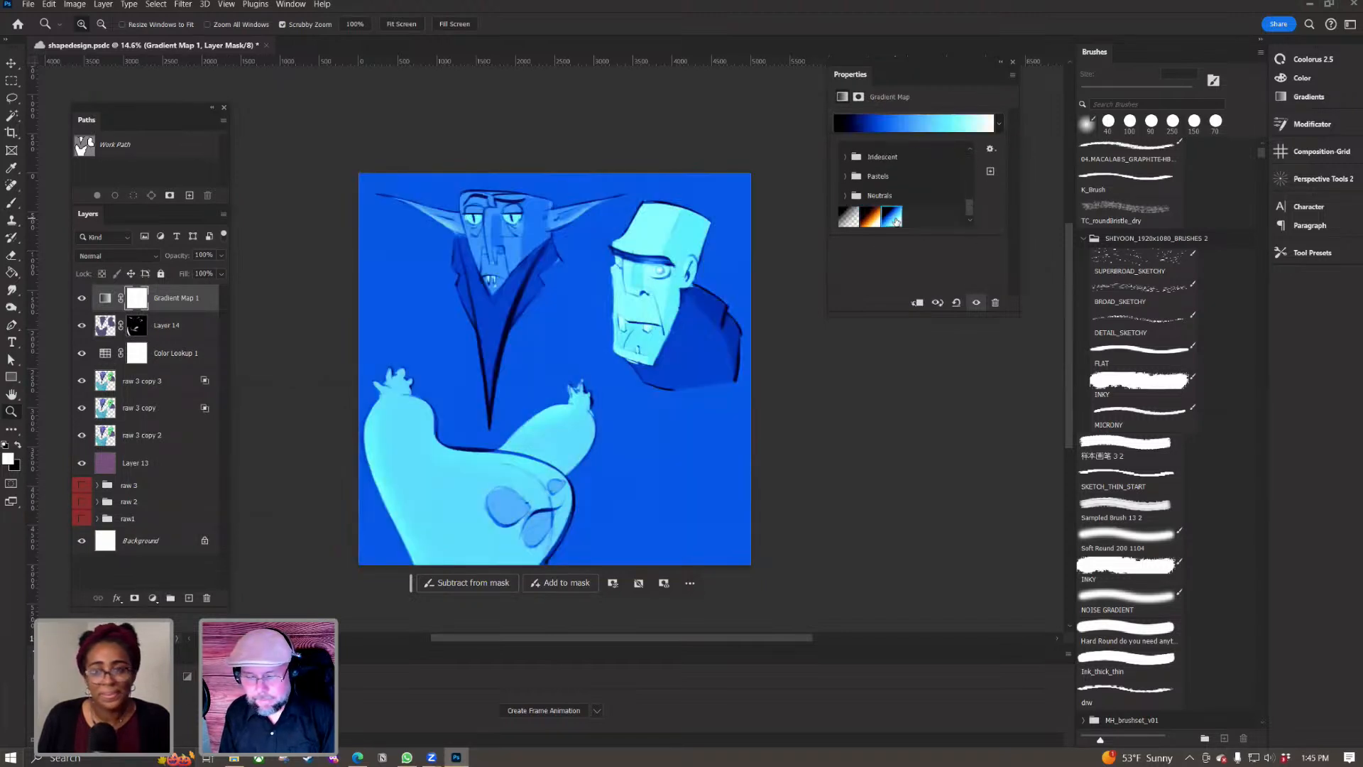
Step: Lower the Gradient Map layer's opacity to 13% and set its blend mode to Multiply
{"action": "left_click", "coordinate": [147, 257]}
{"action": "left_click", "coordinate": [147, 257]}
{"action": "left_click_drag", "start_coordinate": [183, 256], "coordinate": [128, 270]}
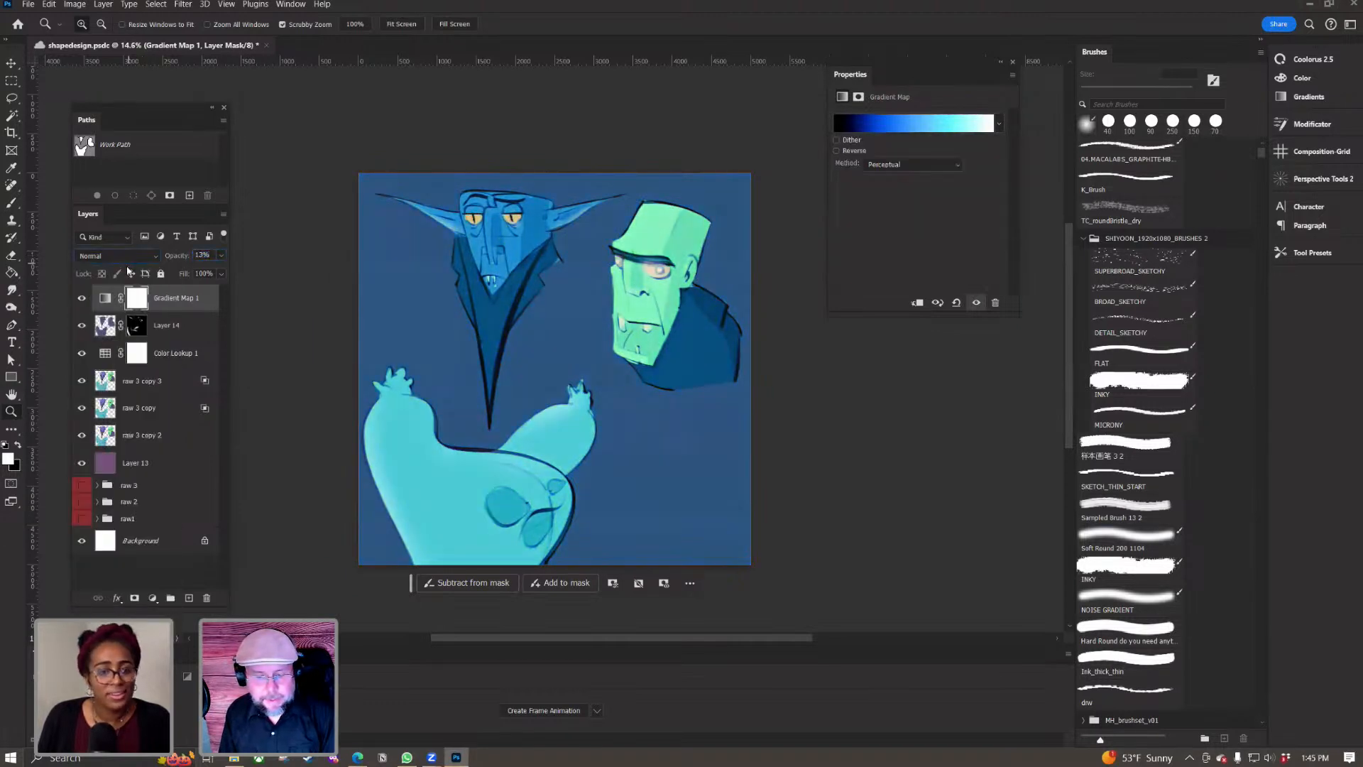
{"action": "left_click", "coordinate": [115, 256]}
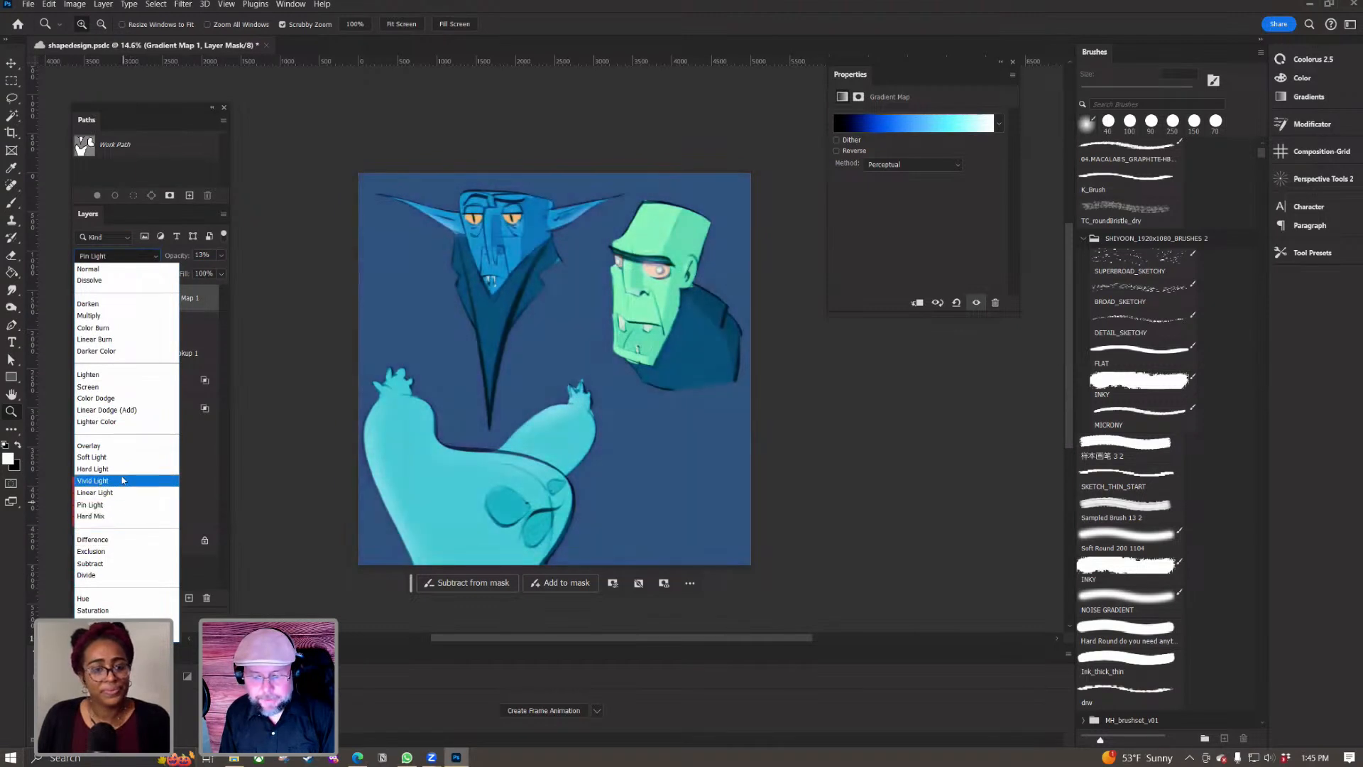
{"action": "left_click", "coordinate": [116, 316]}
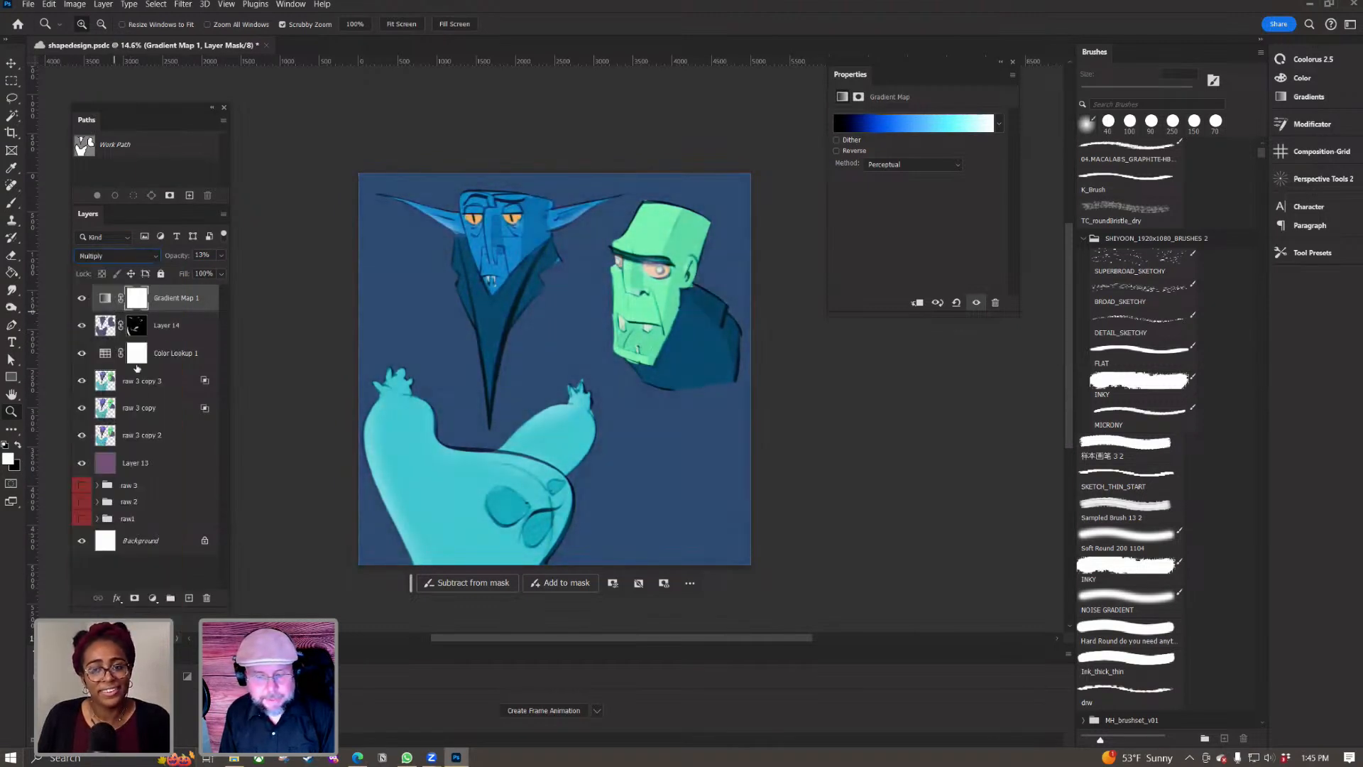
Step: Add a Photo Filter adjustment layer above the Gradient Map, using the Green filter at 36% density
{"action": "left_click", "coordinate": [153, 598]}
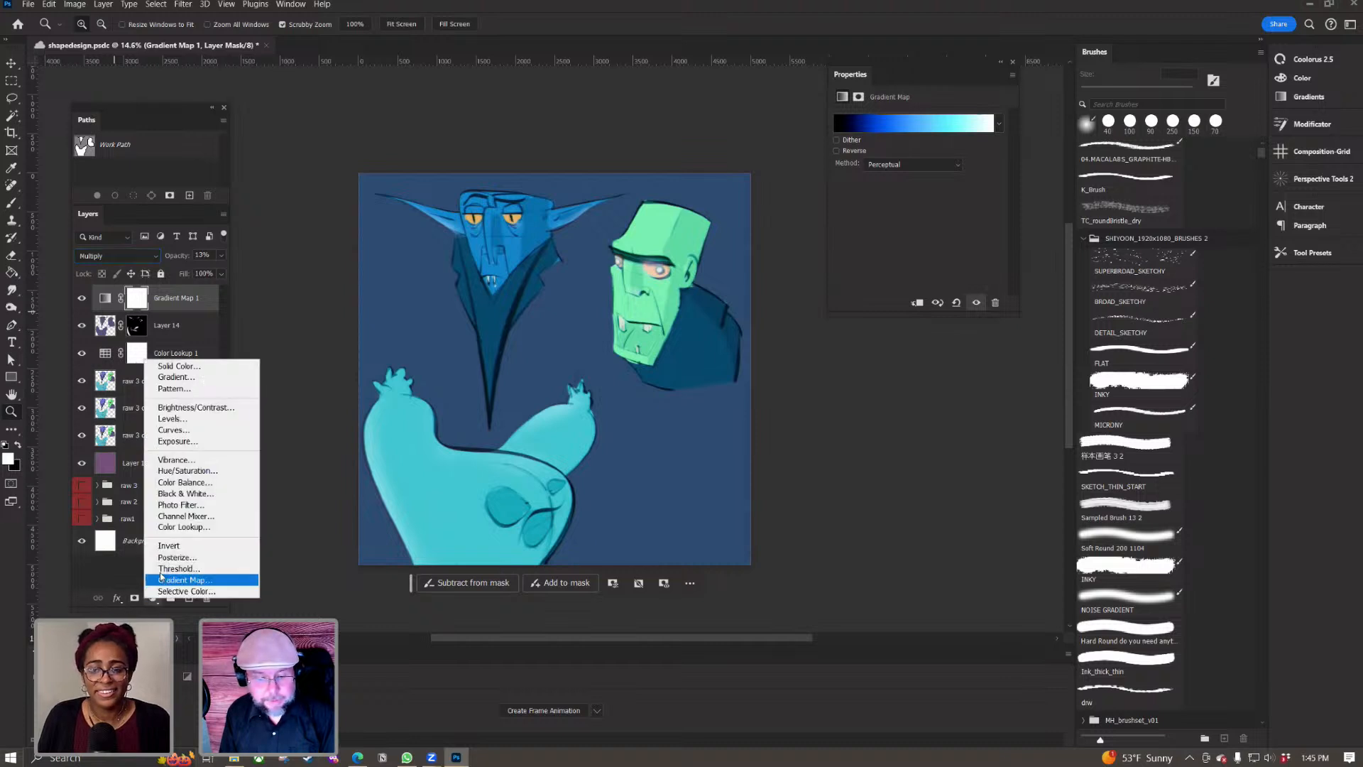
{"action": "left_click", "coordinate": [181, 504]}
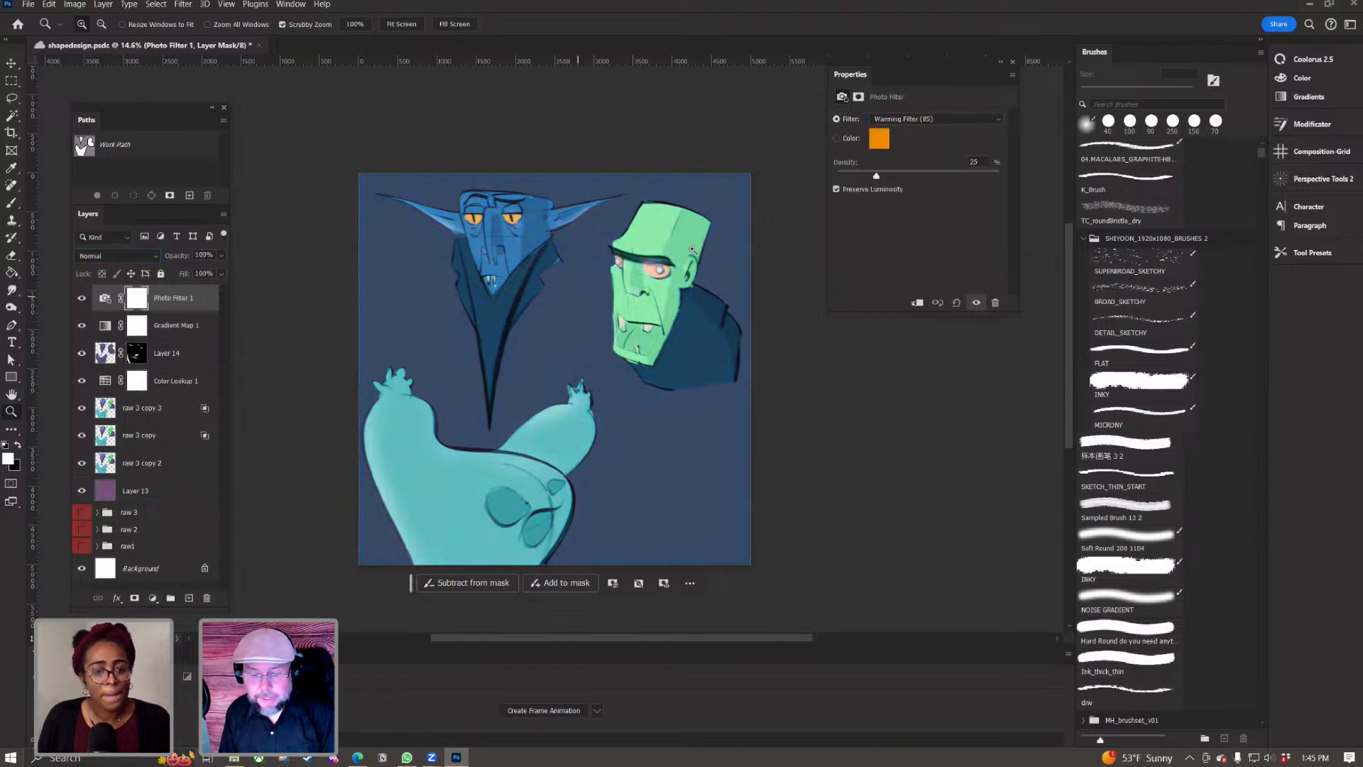
{"action": "left_click_drag", "start_coordinate": [876, 176], "coordinate": [1038, 167]}
{"action": "key", "text": "ctrl+z"}
{"action": "left_click", "coordinate": [913, 120]}
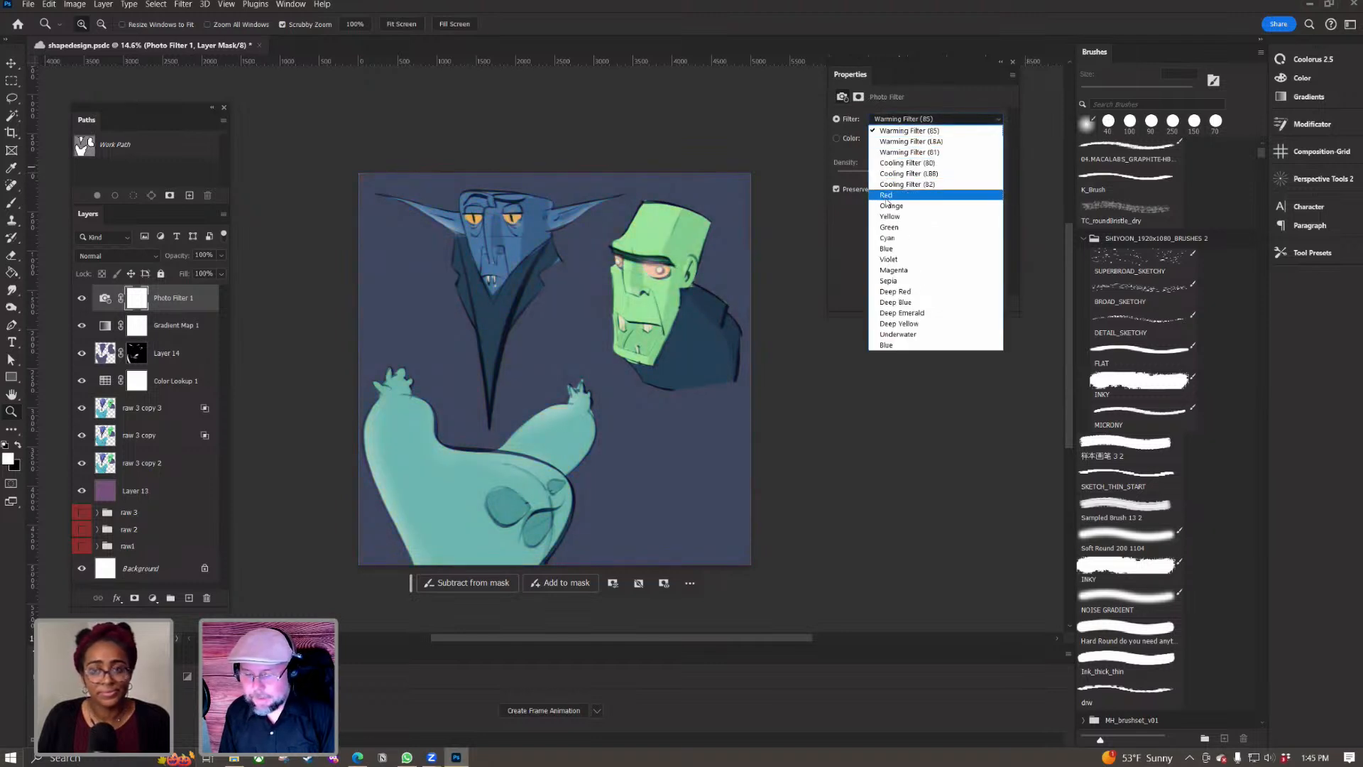
{"action": "left_click", "coordinate": [889, 227]}
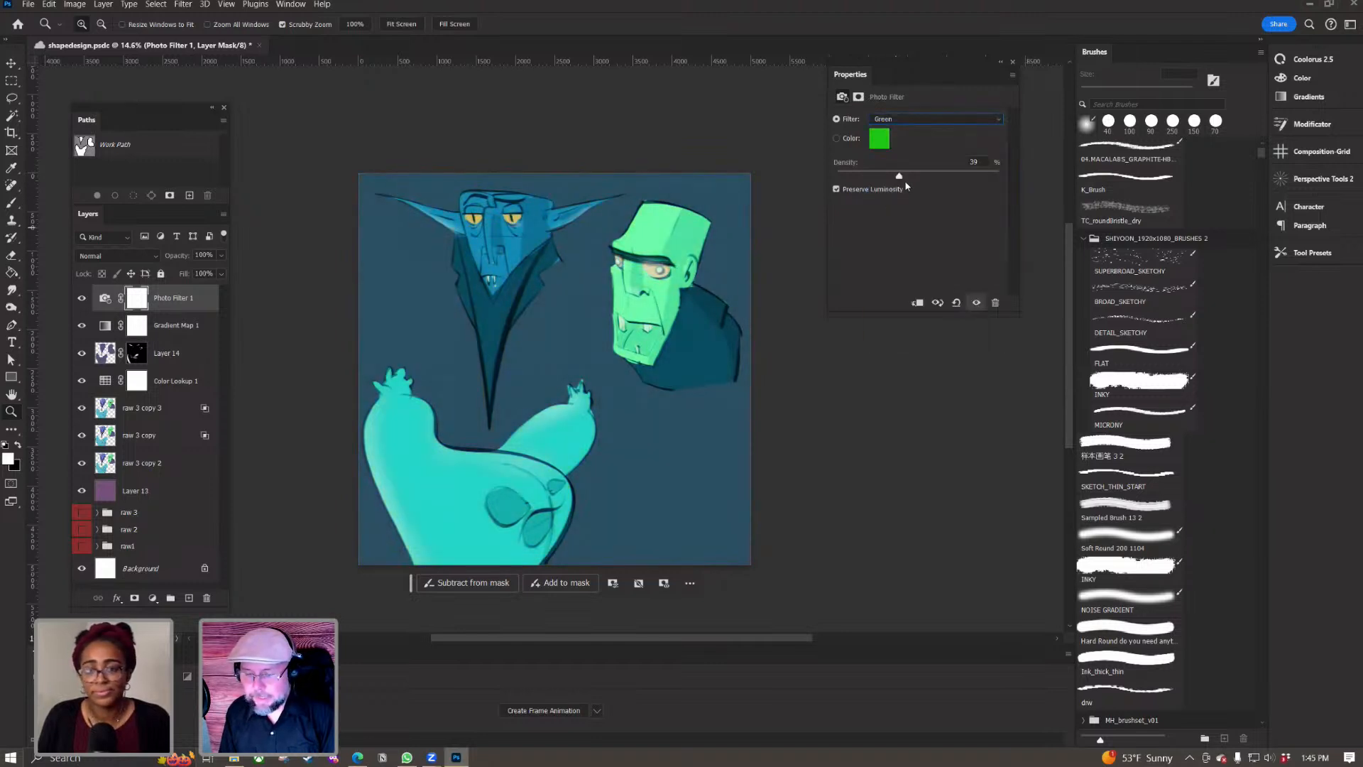
{"action": "left_click", "coordinate": [887, 174]}
{"action": "left_click_drag", "start_coordinate": [888, 174], "coordinate": [895, 174]}
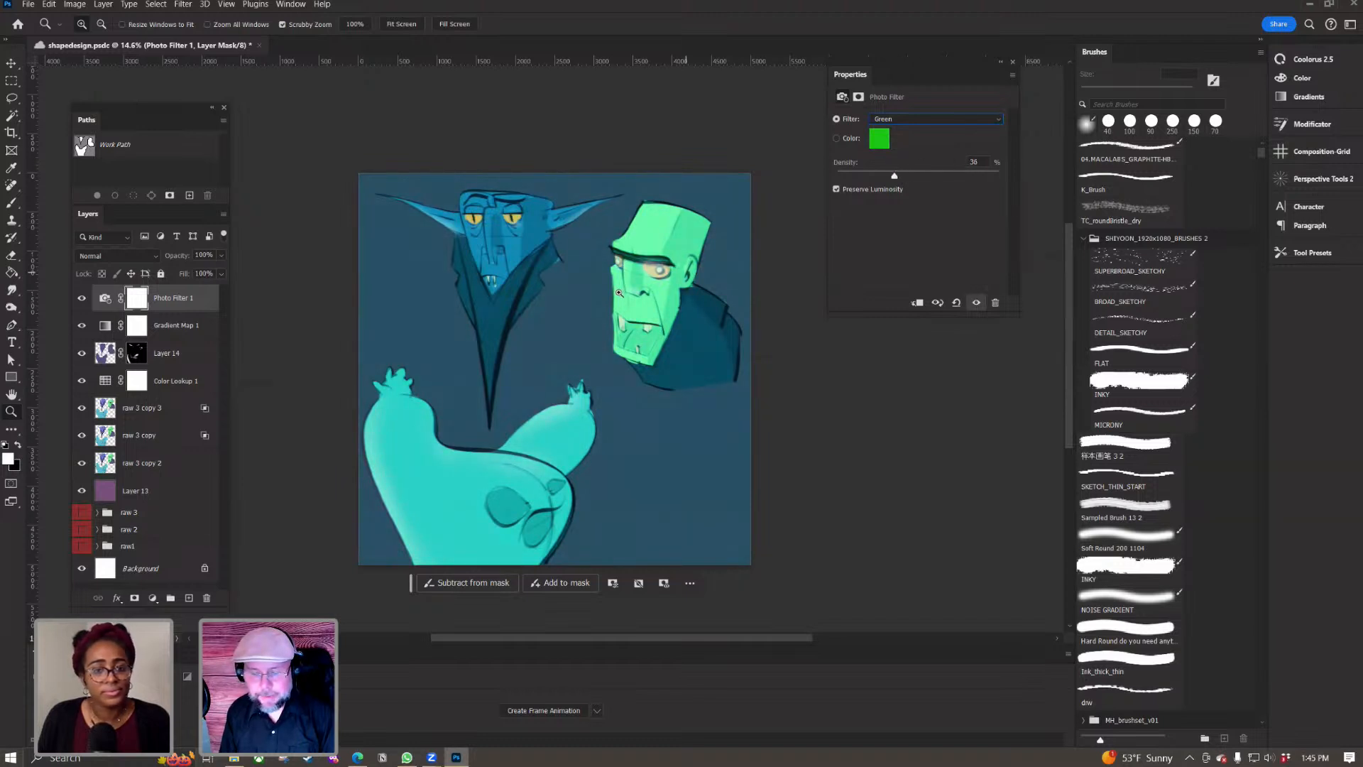
{"action": "left_click_drag", "start_coordinate": [598, 339], "coordinate": [585, 356]}
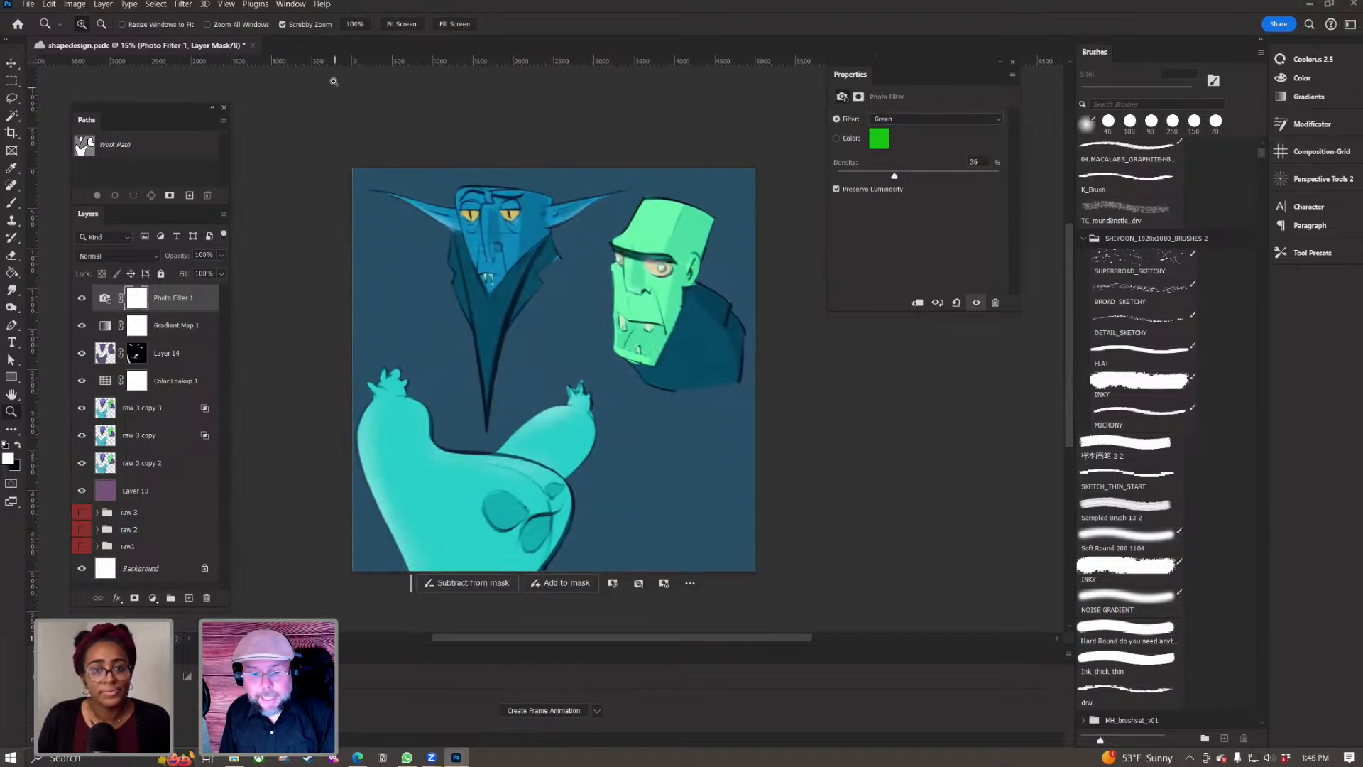
Step: Add a black-and-white checkered pattern fill from the FullPack Patterns group above the Photo Filter layer
{"action": "left_click", "coordinate": [291, 4]}
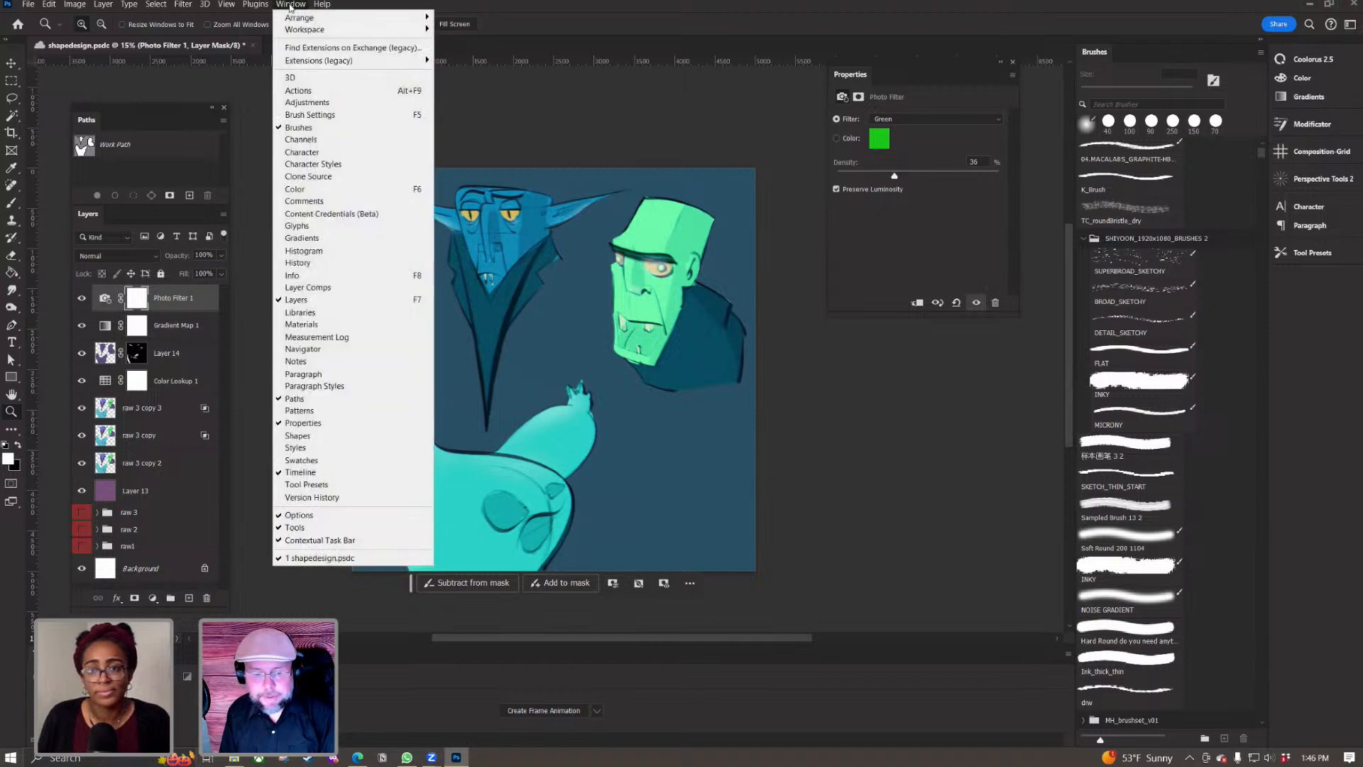
{"action": "left_click", "coordinate": [298, 410]}
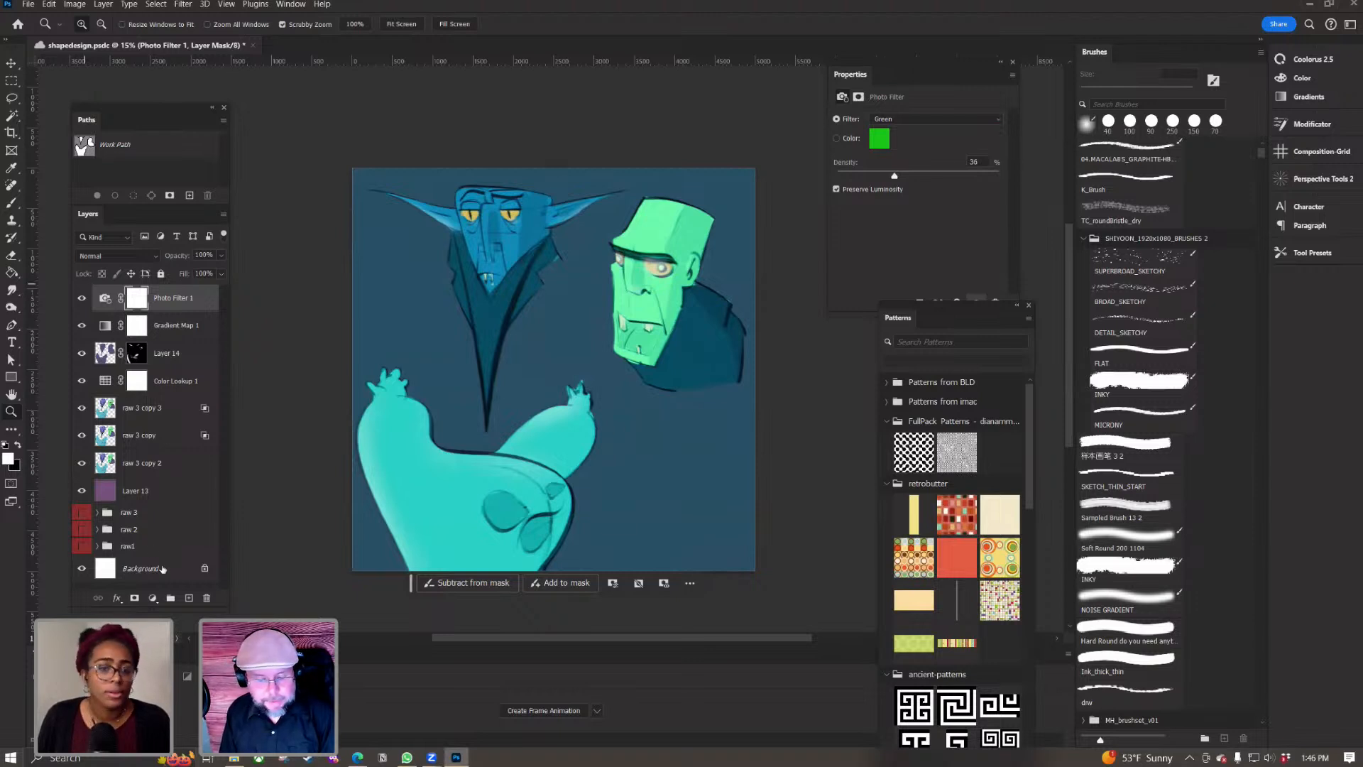
{"action": "left_click", "coordinate": [189, 598]}
{"action": "left_click_drag", "start_coordinate": [956, 452], "coordinate": [741, 414]}
{"action": "left_click_drag", "start_coordinate": [914, 452], "coordinate": [511, 366]}
{"action": "left_click", "coordinate": [511, 365]}
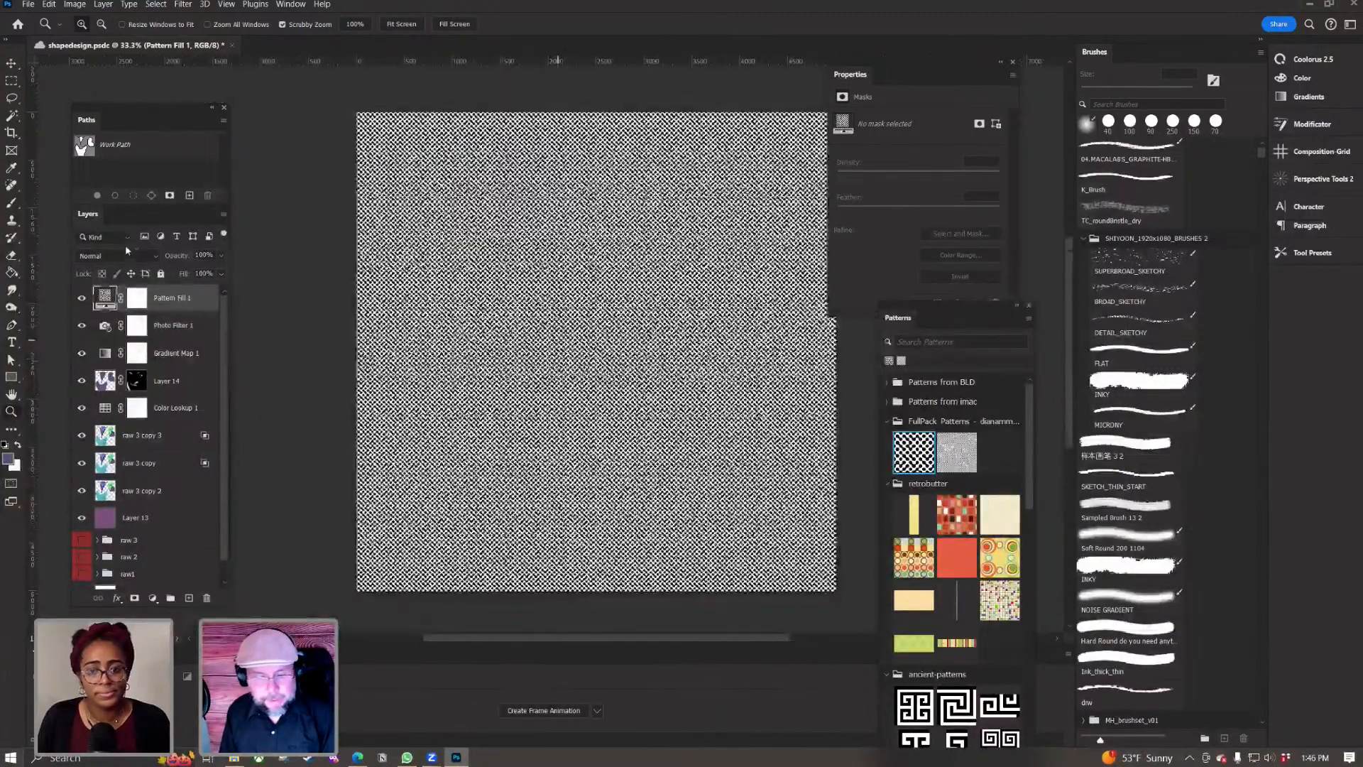
Step: Set the pattern fill layer's blend mode to Soft Light and its opacity to 12%
{"action": "left_click", "coordinate": [118, 255]}
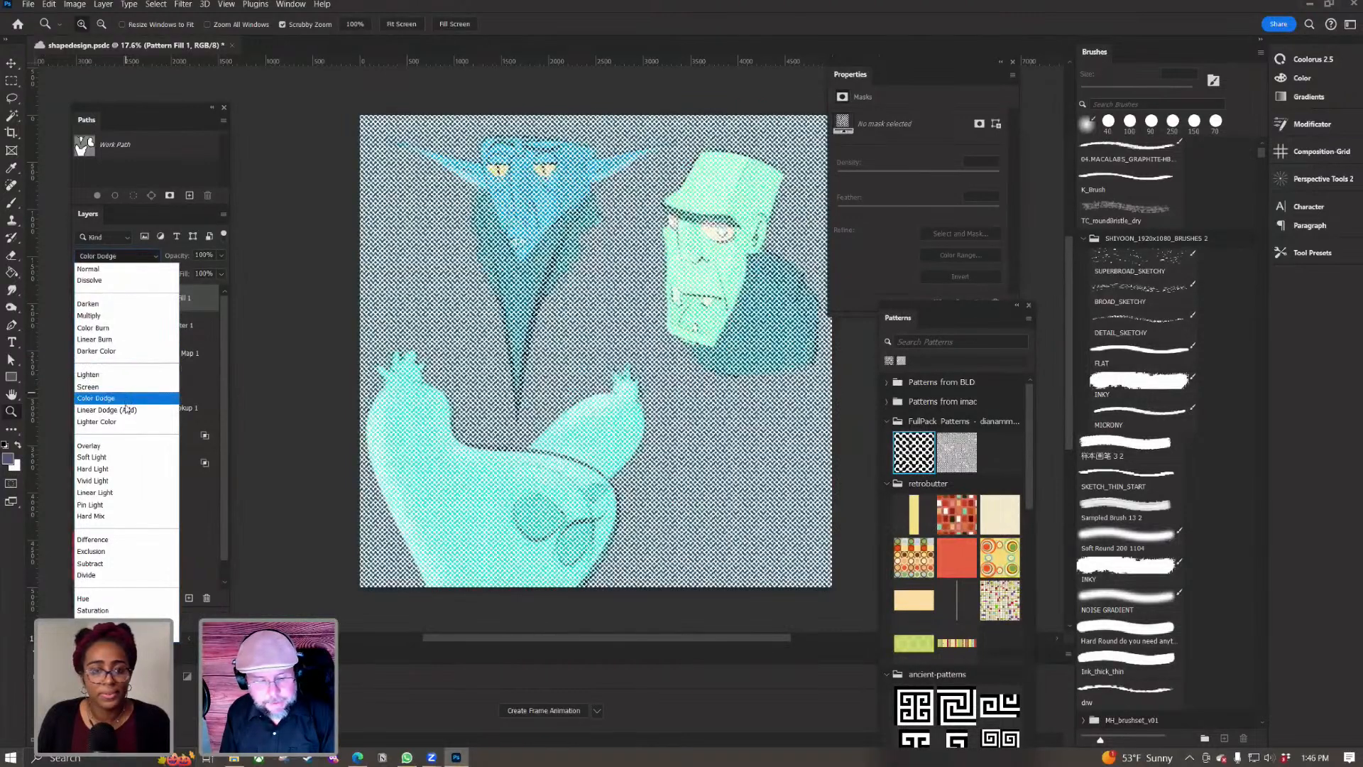
{"action": "left_click", "coordinate": [119, 456]}
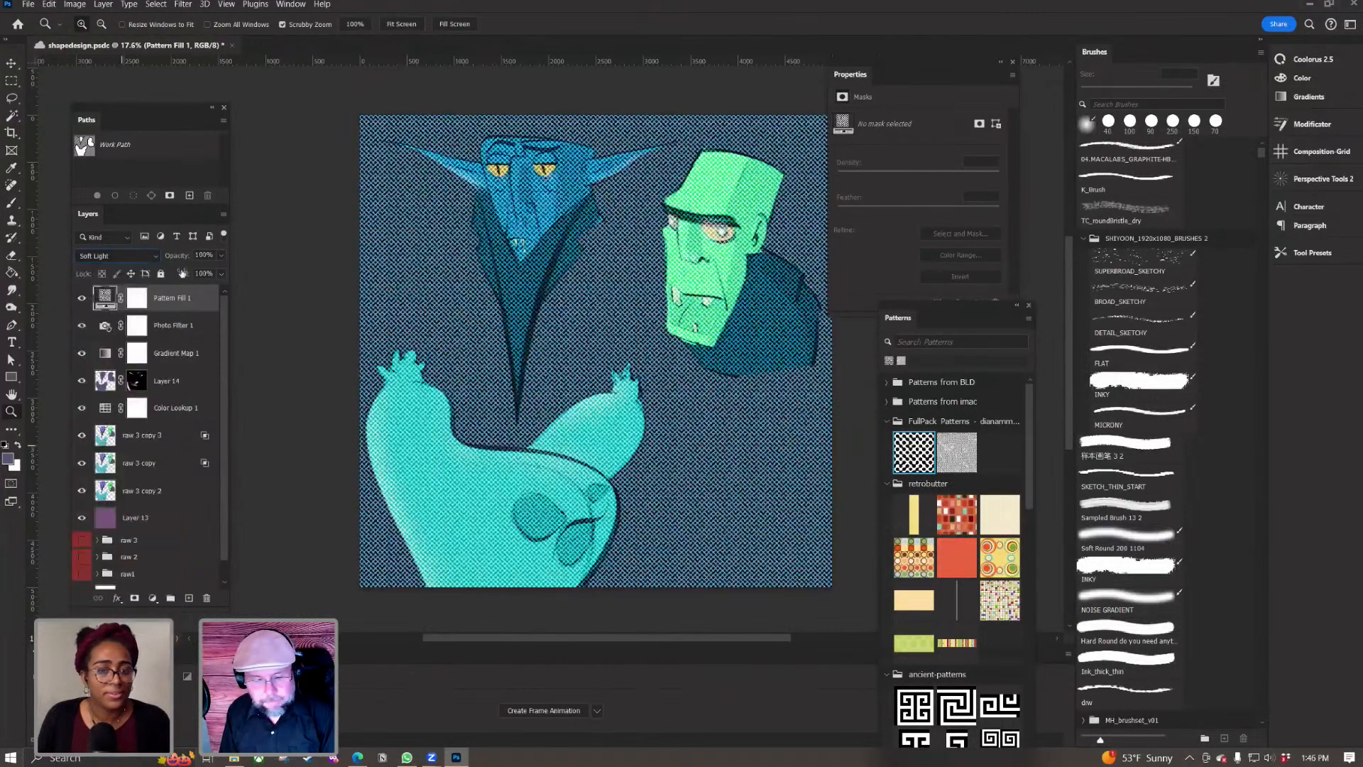
{"action": "key", "text": "4"}
{"action": "key", "text": "0"}
{"action": "key", "text": "9"}
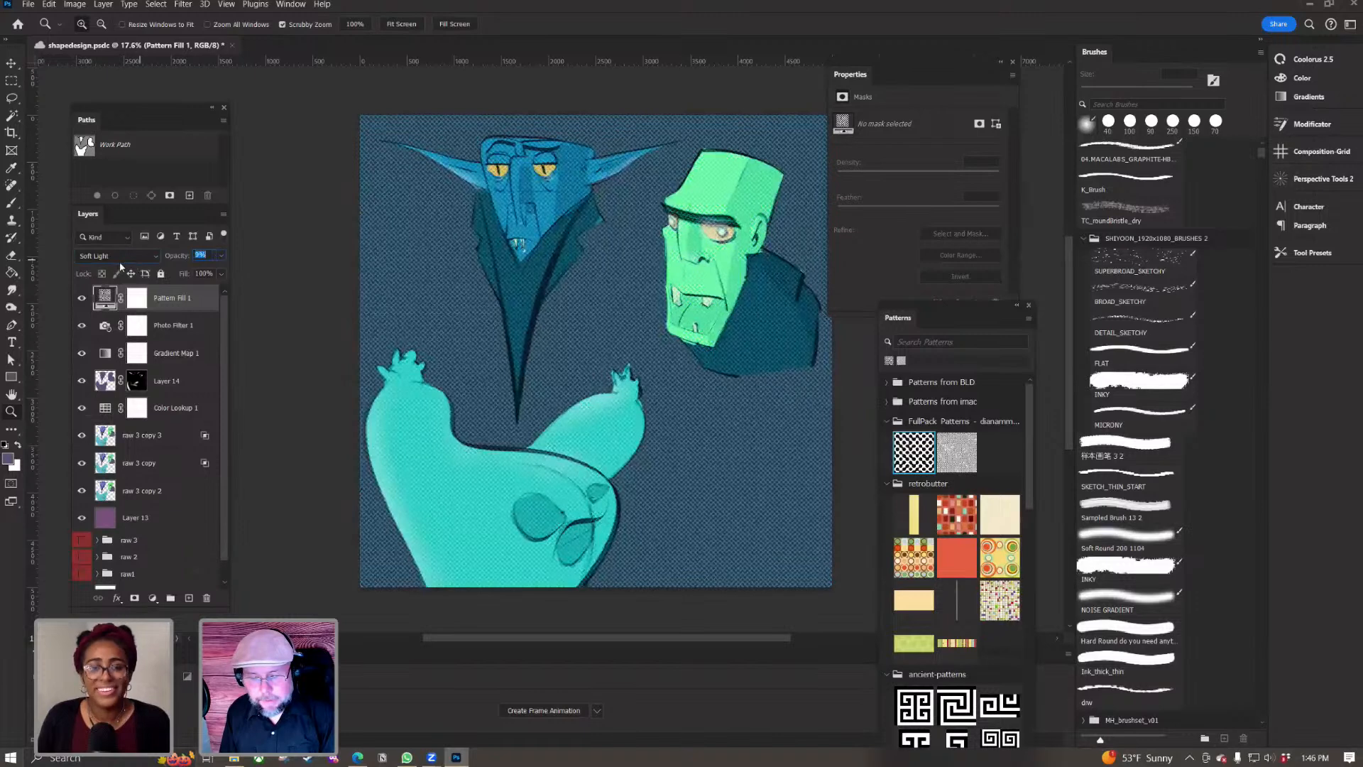
{"action": "key", "text": "1"}
{"action": "key", "text": "2"}
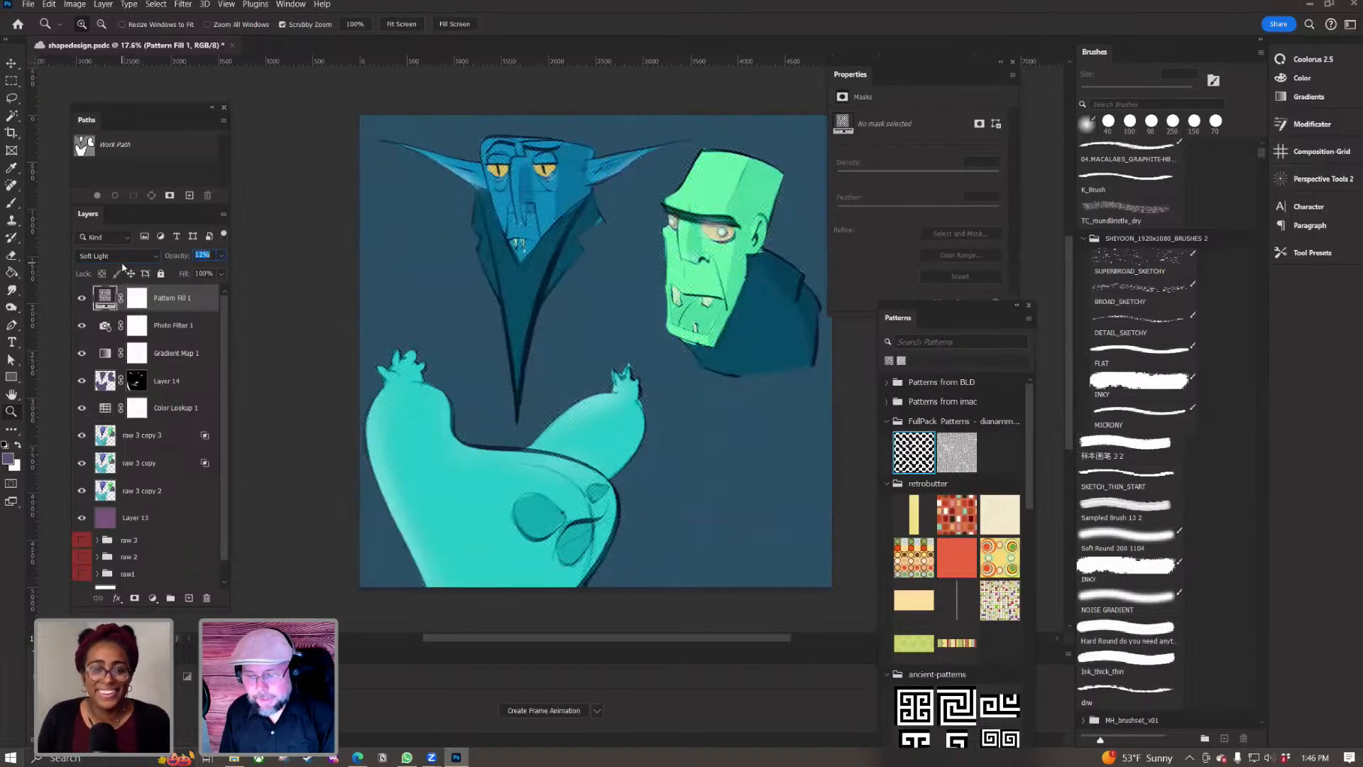
{"action": "key", "text": "Return"}
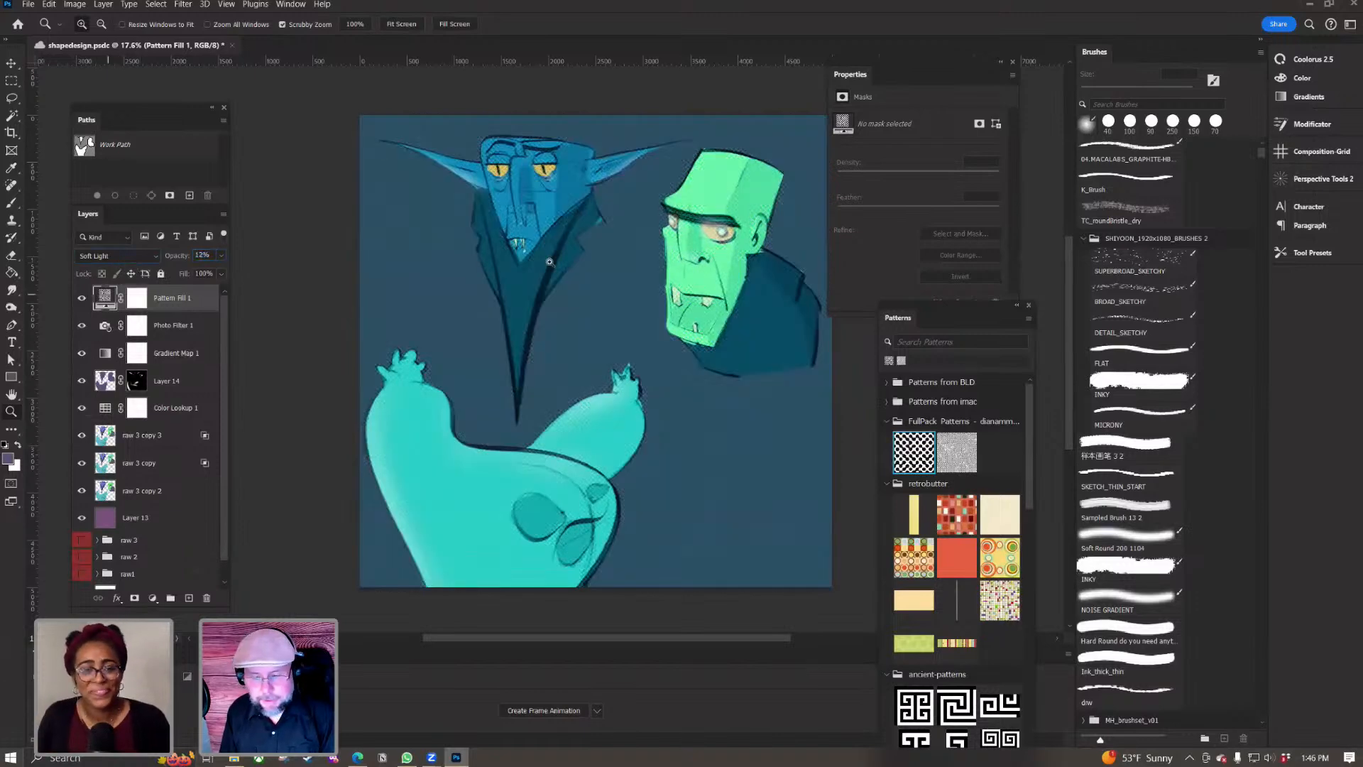
Step: Load the outlines of the characters on the raw 3 copy 2 layer as a selection
{"action": "left_click_drag", "start_coordinate": [597, 297], "coordinate": [554, 287]}
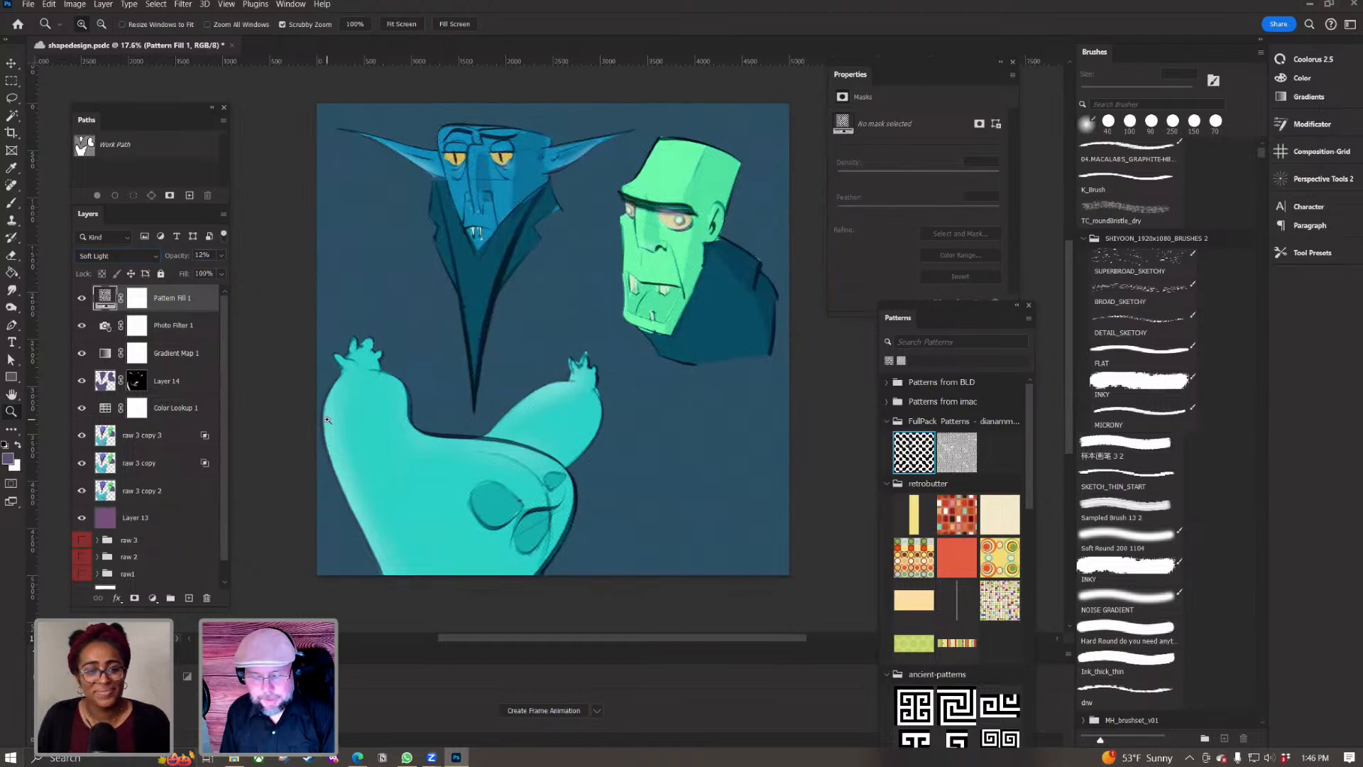
{"action": "left_click_drag", "start_coordinate": [495, 507], "coordinate": [532, 512]}
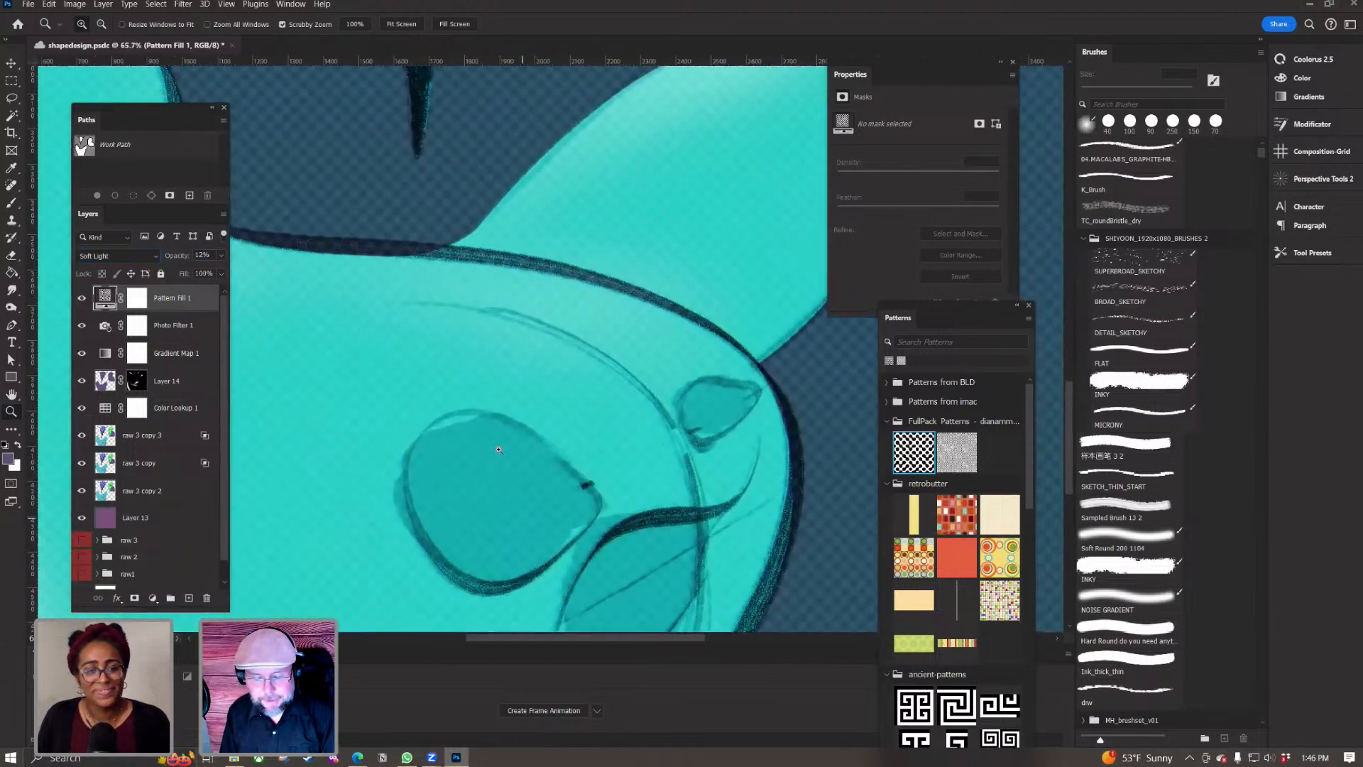
{"action": "left_click_drag", "start_coordinate": [574, 464], "coordinate": [543, 447]}
{"action": "left_click_drag", "start_coordinate": [578, 334], "coordinate": [472, 541]}
{"action": "left_click_drag", "start_coordinate": [545, 435], "coordinate": [537, 433]}
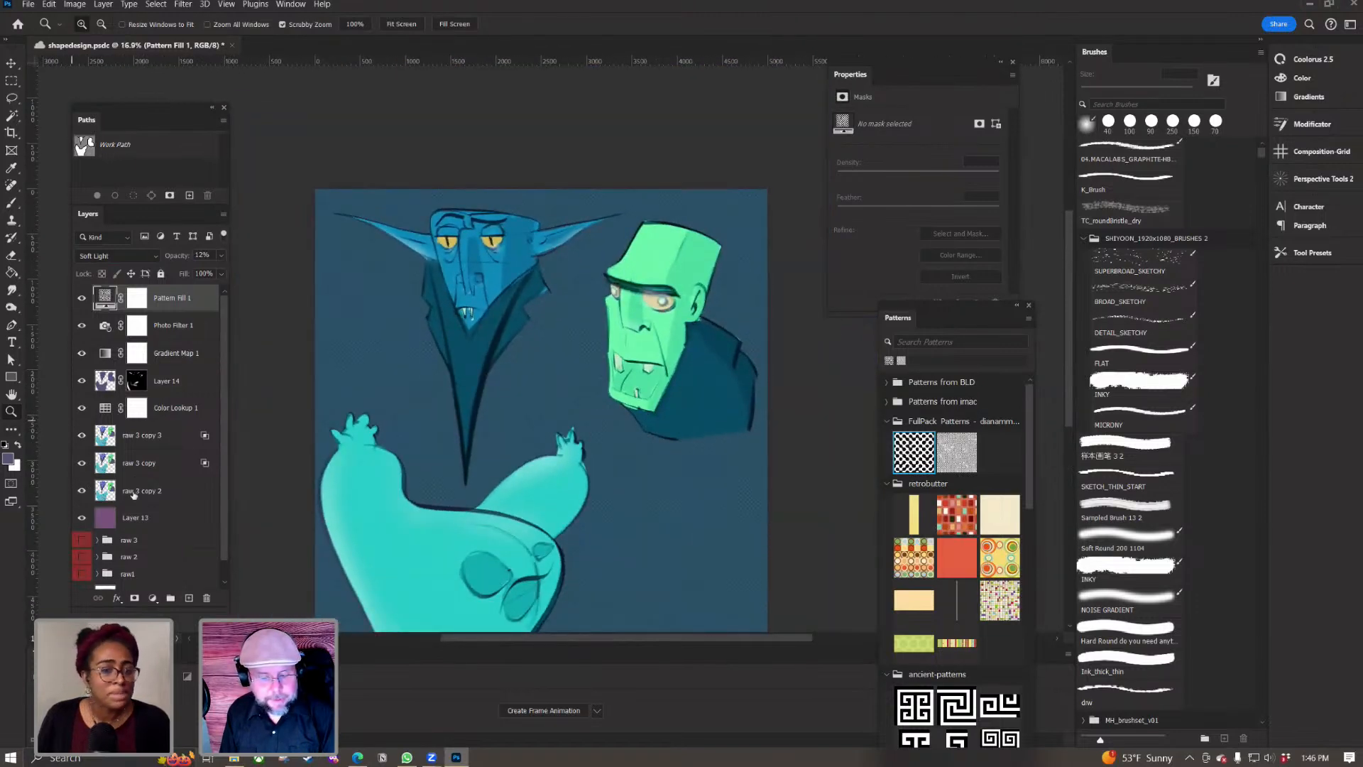
{"action": "left_click", "coordinate": [173, 496]}
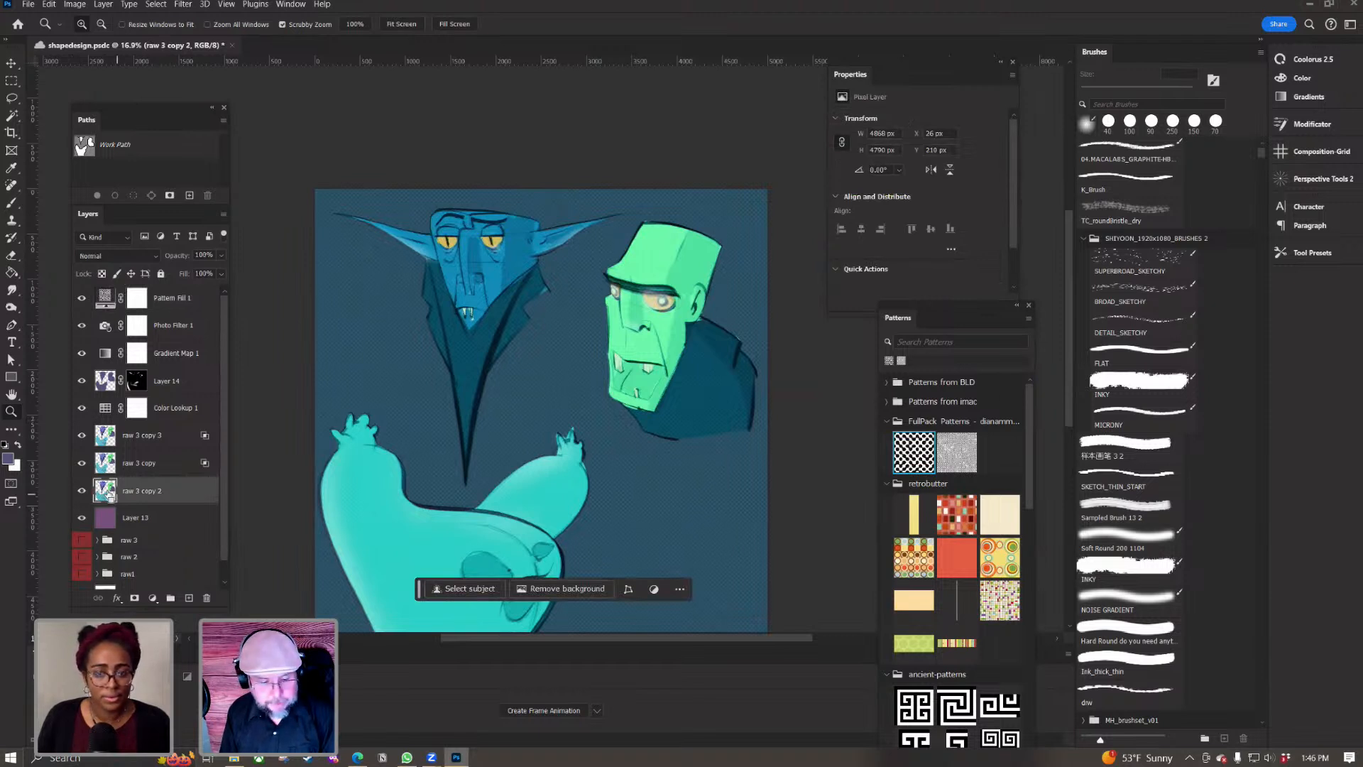
{"action": "left_click", "coordinate": [109, 496], "text": "ctrl"}
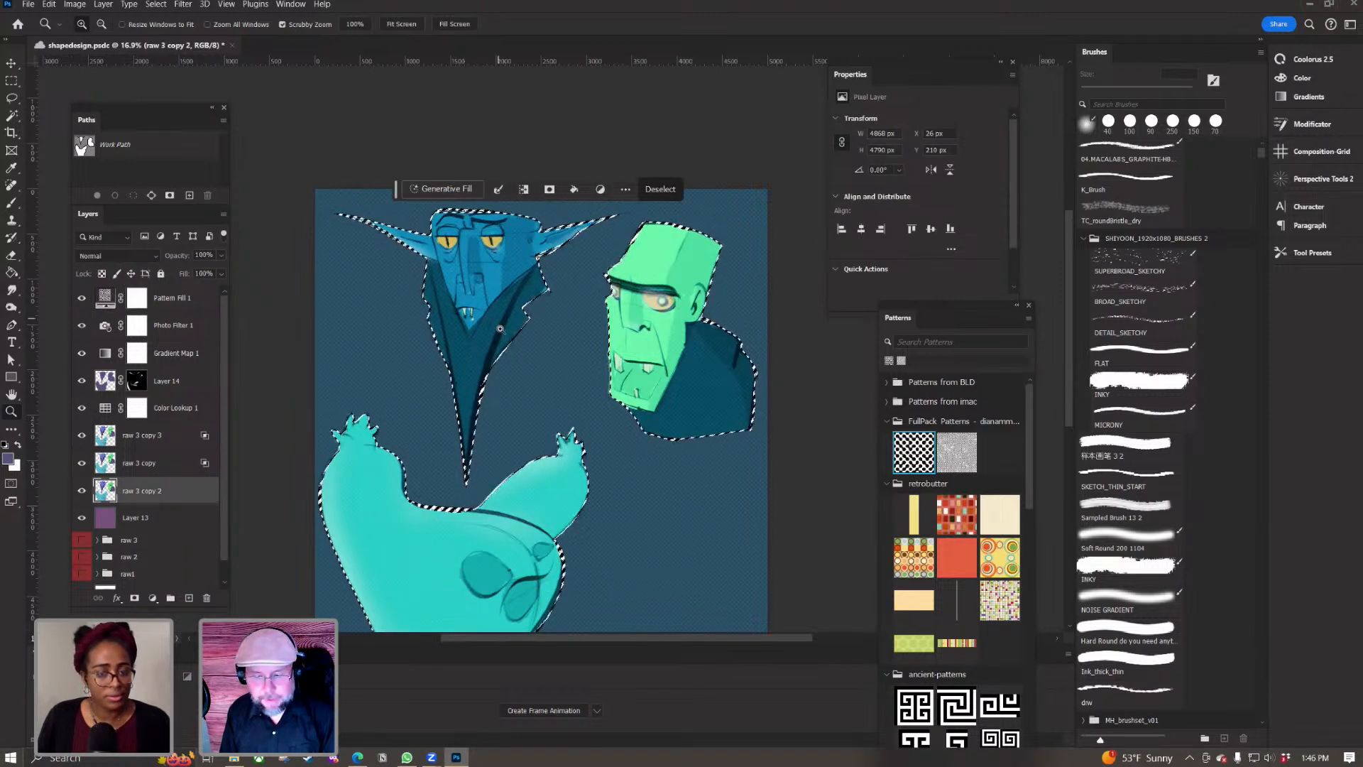
Step: Restrict the pattern to the characters by inverting the selection and filling the pattern fill's mask with black, and deselect
{"action": "left_click", "coordinate": [171, 302]}
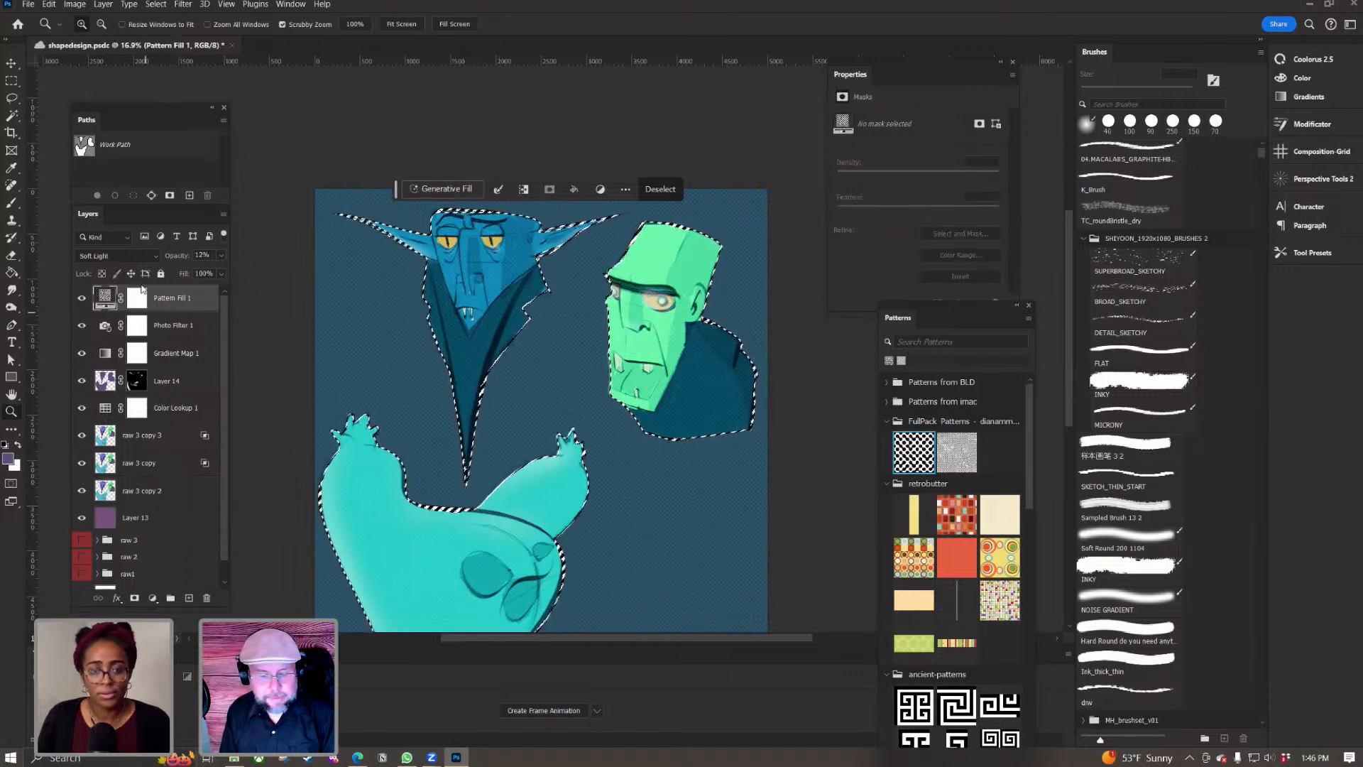
{"action": "left_click", "coordinate": [6, 448]}
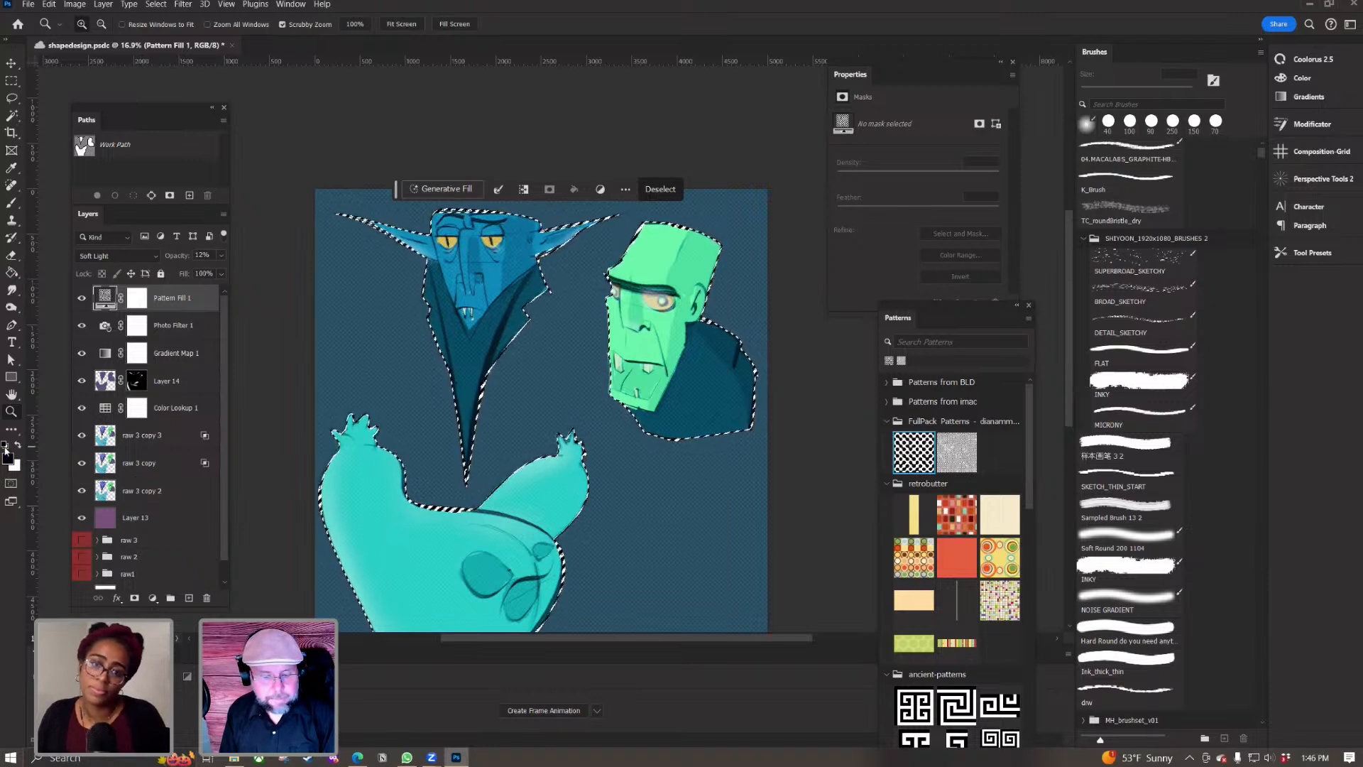
{"action": "key", "text": "g"}
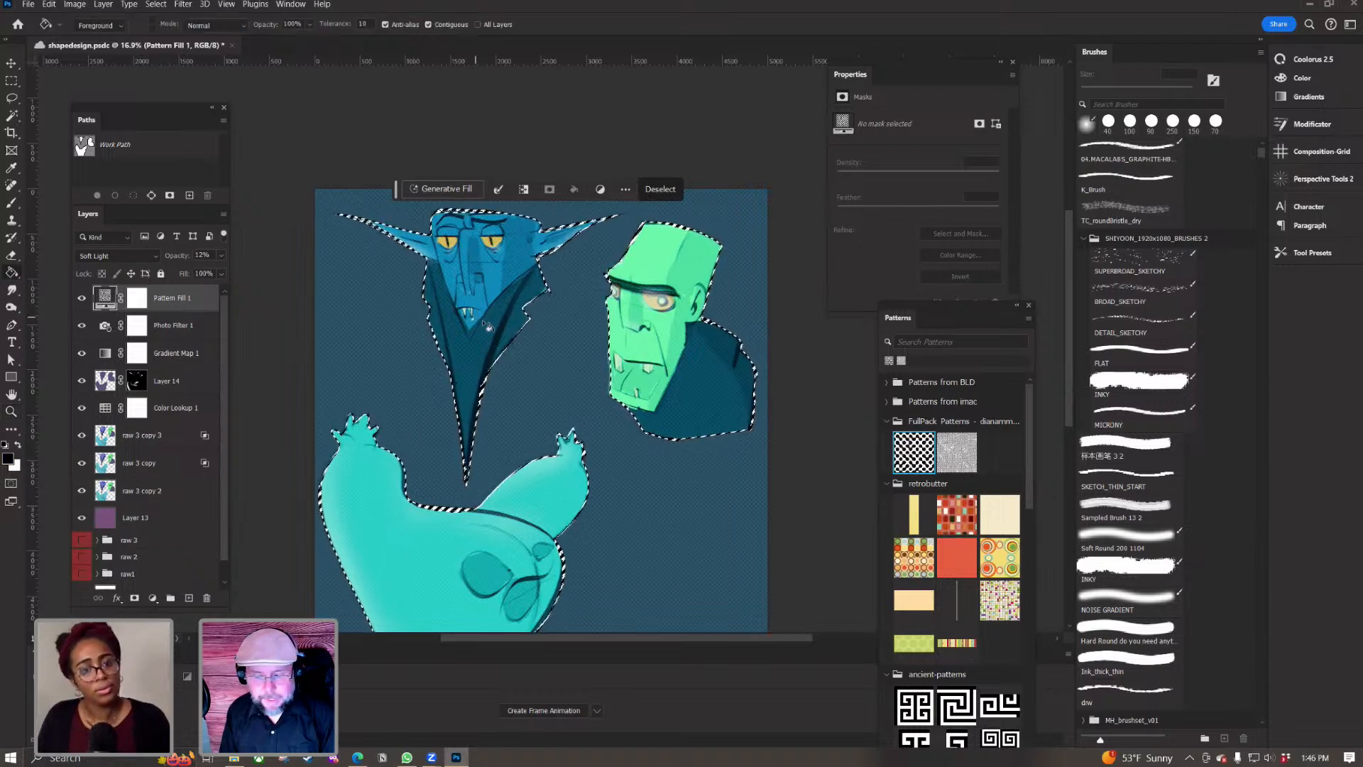
{"action": "left_click", "coordinate": [137, 301]}
{"action": "key", "text": "x"}
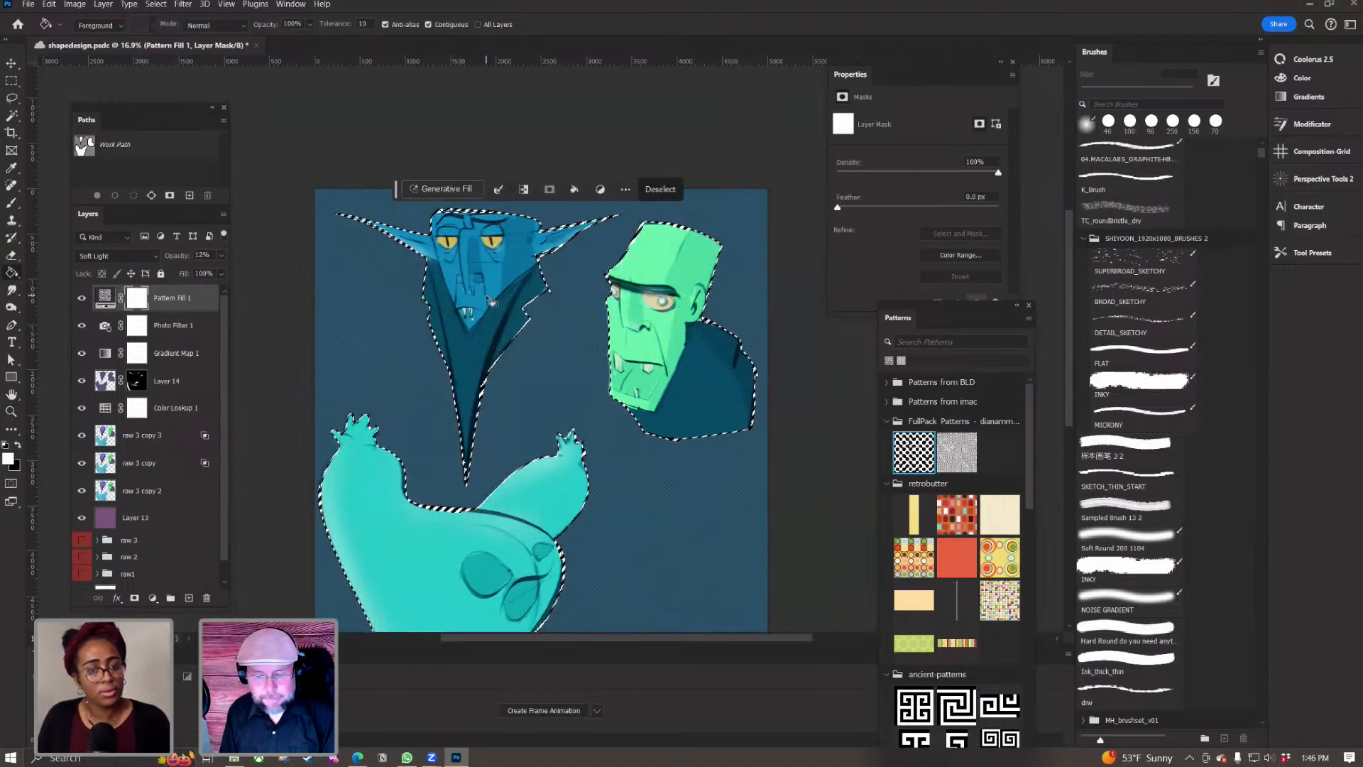
{"action": "key", "text": "x"}
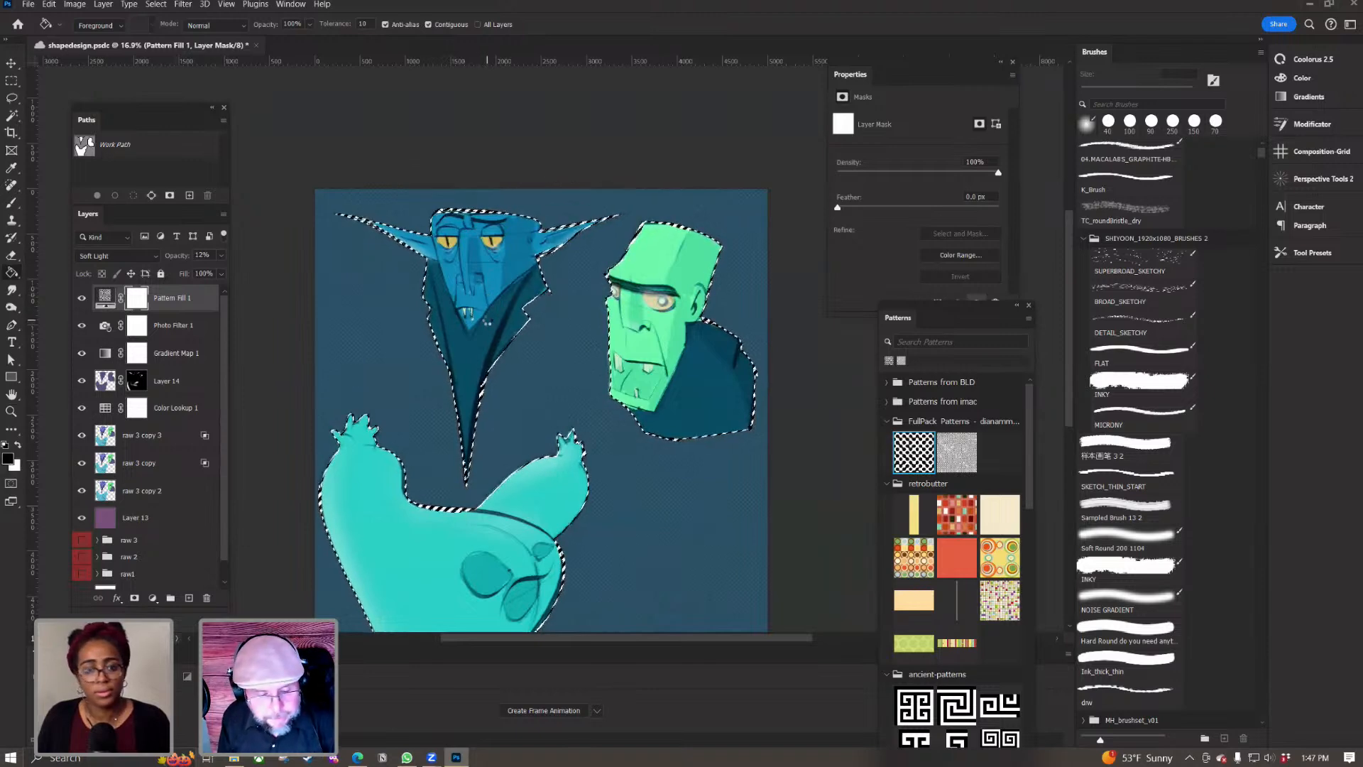
{"action": "left_click", "coordinate": [492, 326]}
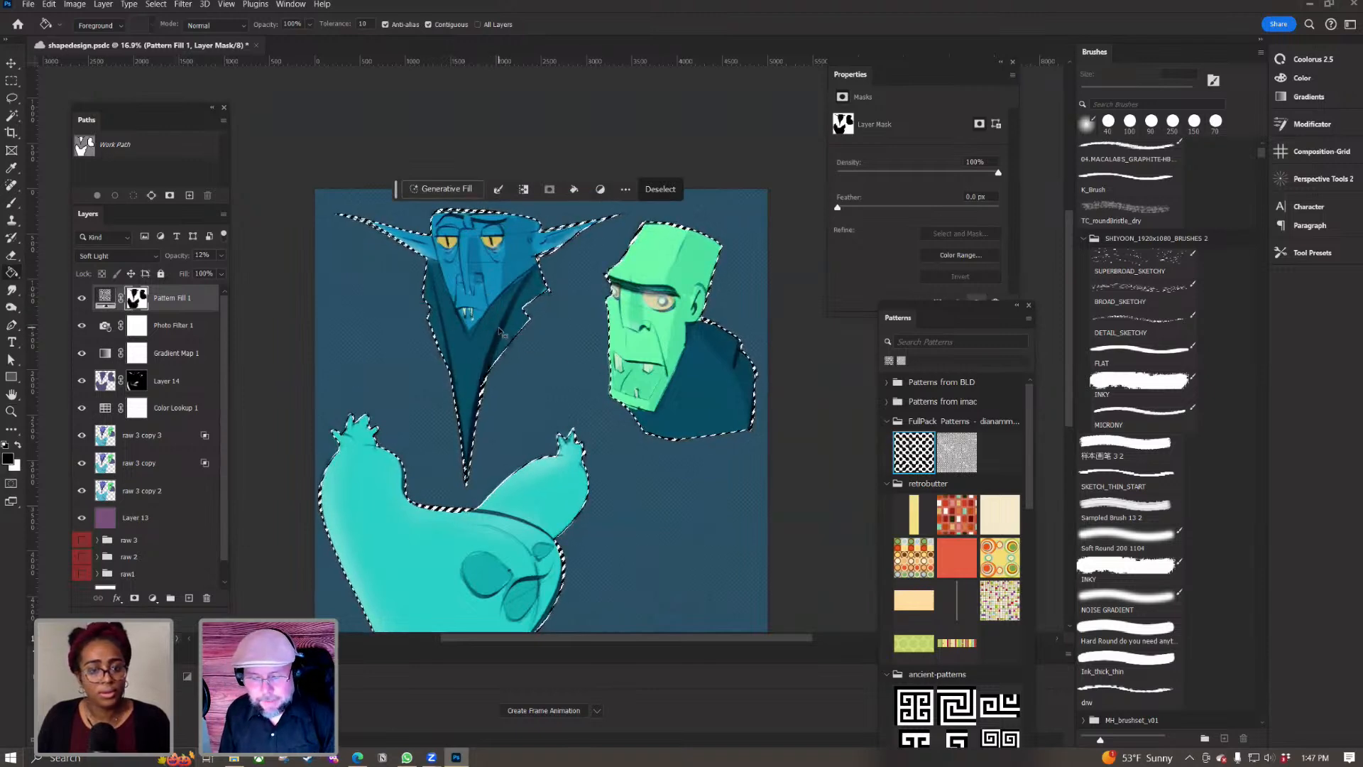
{"action": "key", "text": "ctrl+z"}
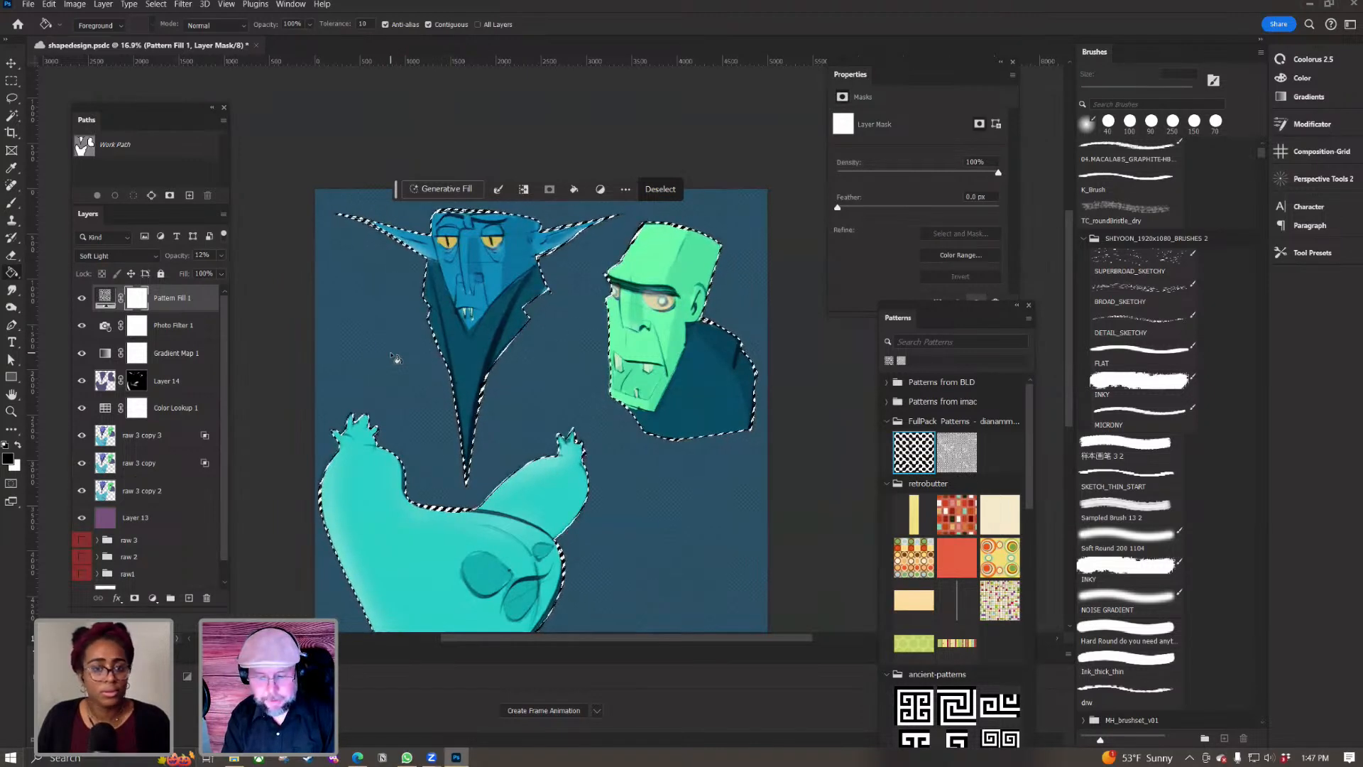
{"action": "key", "text": "ctrl+shift+i"}
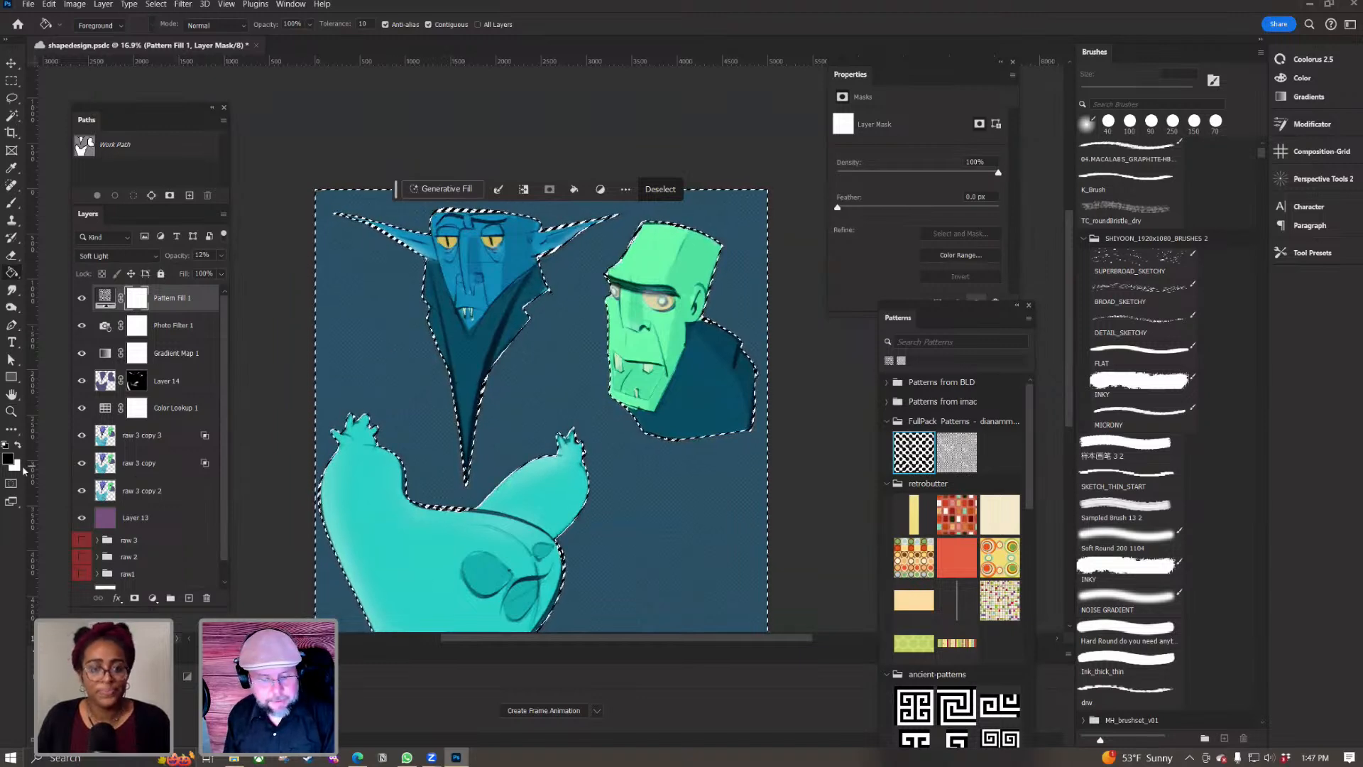
{"action": "left_click", "coordinate": [394, 324]}
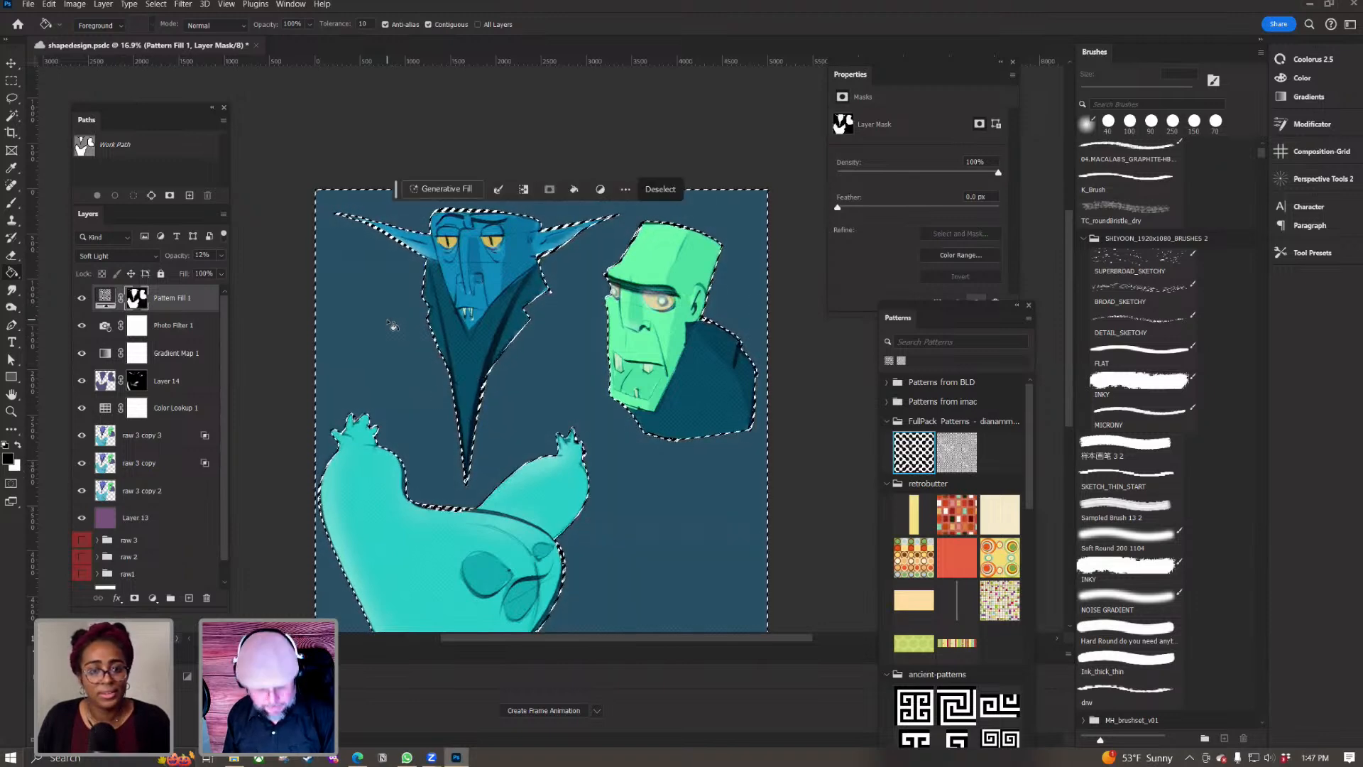
{"action": "key", "text": "ctrl+d"}
Step: Move the raw 3 copy 3 and raw 3 copy layers above the pattern fill, with raw 3 copy 3 on top
{"action": "key", "text": "z"}
{"action": "left_click", "coordinate": [516, 323]}
{"action": "left_click", "coordinate": [516, 323]}
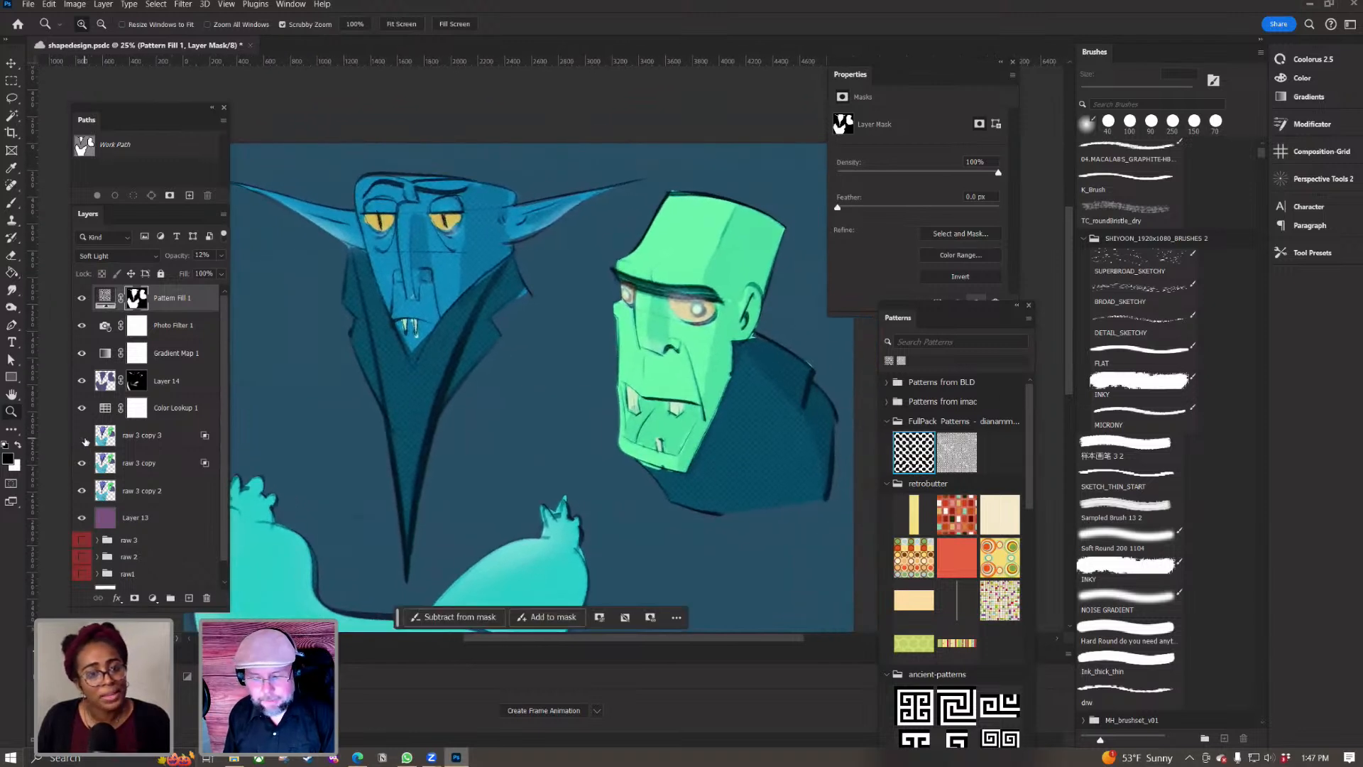
{"action": "left_click_drag", "start_coordinate": [182, 420], "coordinate": [177, 292]}
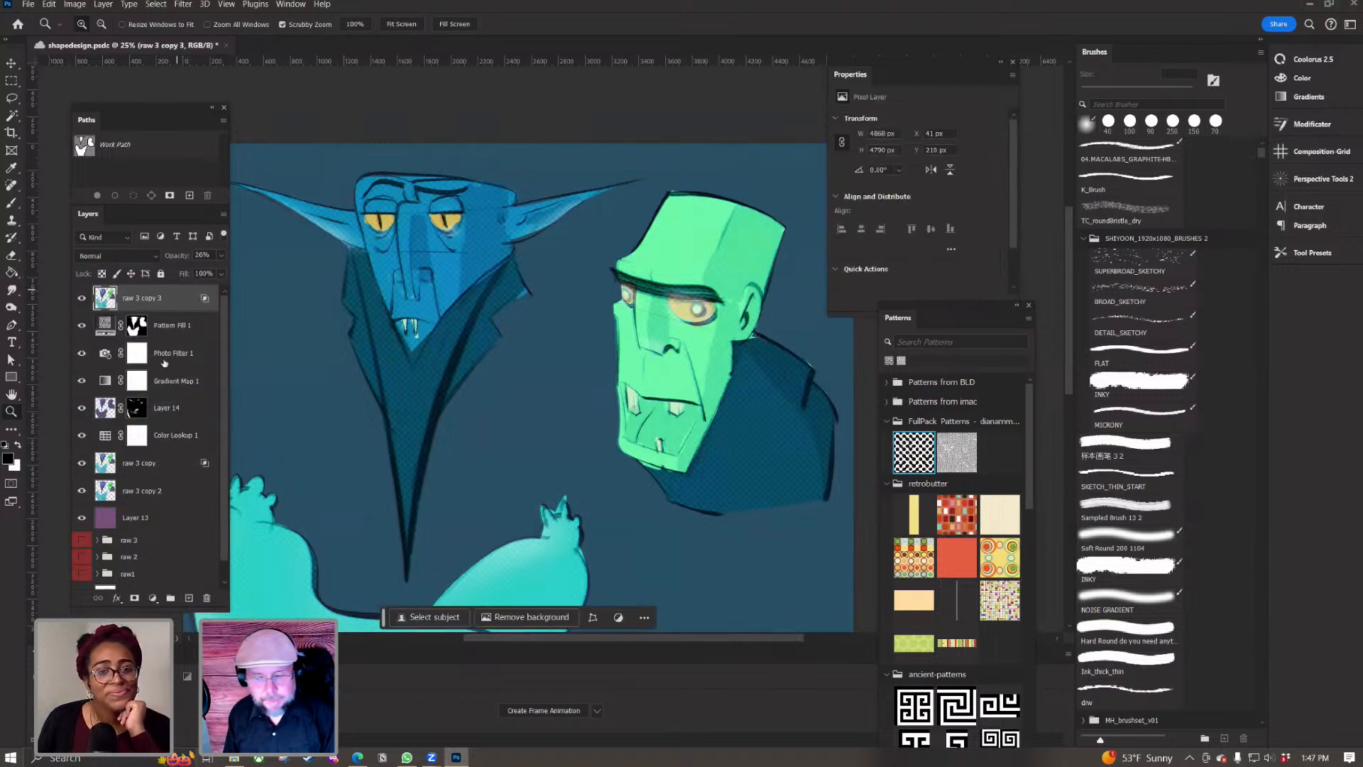
{"action": "left_click", "coordinate": [83, 299]}
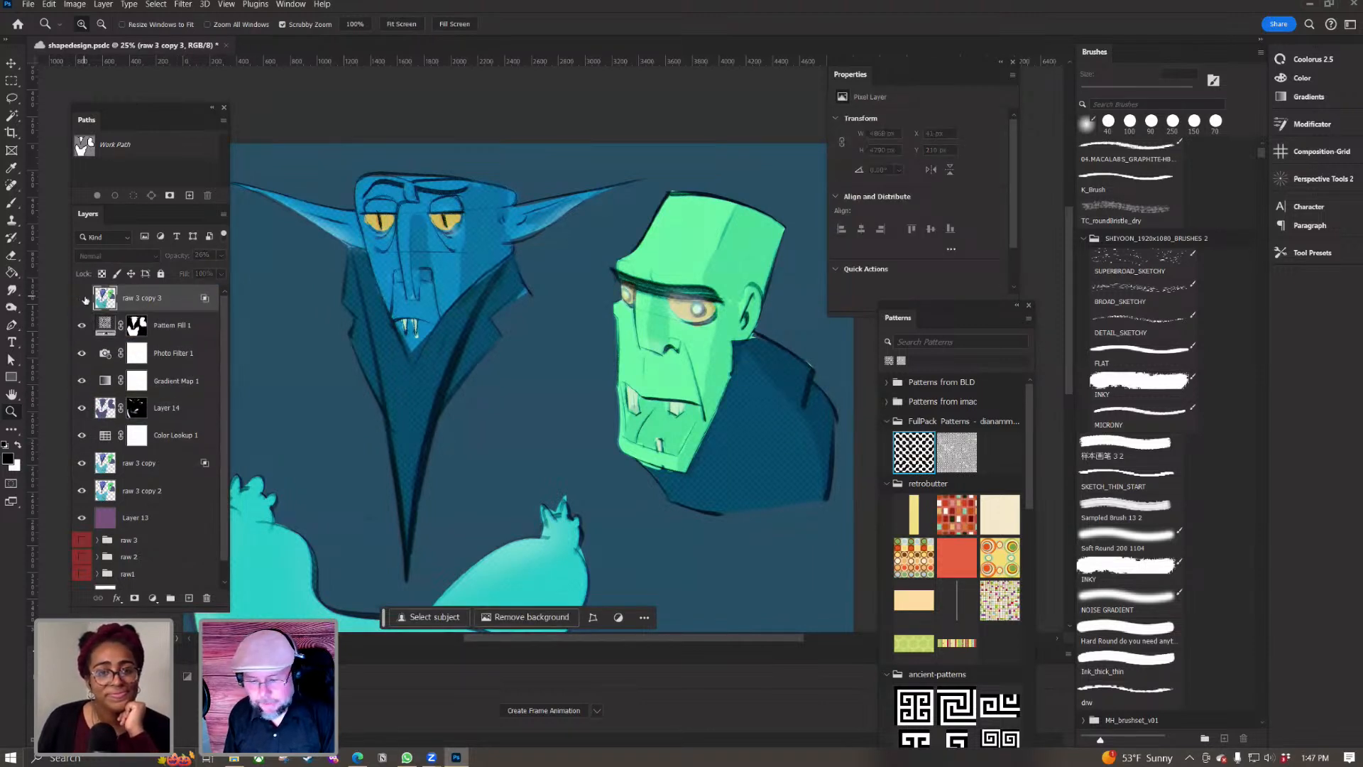
{"action": "left_click", "coordinate": [83, 299]}
{"action": "left_click_drag", "start_coordinate": [167, 468], "coordinate": [160, 320]}
Step: Offset the raw 3 copy layer horizontally to X 56 px for a subtle chromatic aberration at the characters' edges
{"action": "key", "text": "v"}
{"action": "left_click_drag", "start_coordinate": [398, 293], "coordinate": [418, 293]}
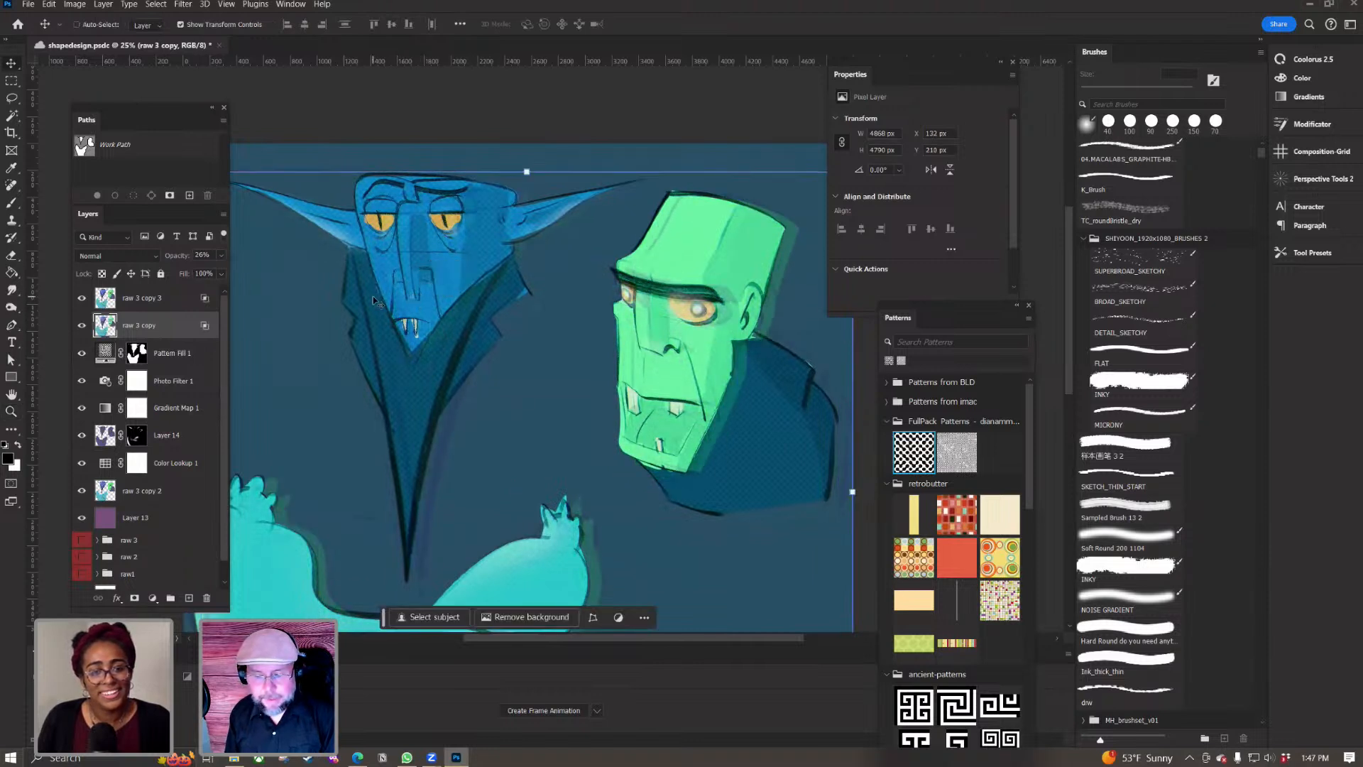
{"action": "key", "text": "Left"}
{"action": "key", "text": "Left"}
{"action": "key", "text": "Left"}
{"action": "key", "text": "Left"}
{"action": "key", "text": "Left"}
{"action": "key", "text": "Left"}
{"action": "key", "text": "Left"}
{"action": "key", "text": "Left"}
{"action": "key", "text": "Left"}
{"action": "key", "text": "Left"}
{"action": "key", "text": "Left"}
{"action": "key", "text": "Left"}
{"action": "key", "text": "Left"}
{"action": "key", "text": "Left"}
{"action": "key", "text": "Left"}
{"action": "key", "text": "Left"}
{"action": "key", "text": "Left"}
{"action": "key", "text": "Left"}
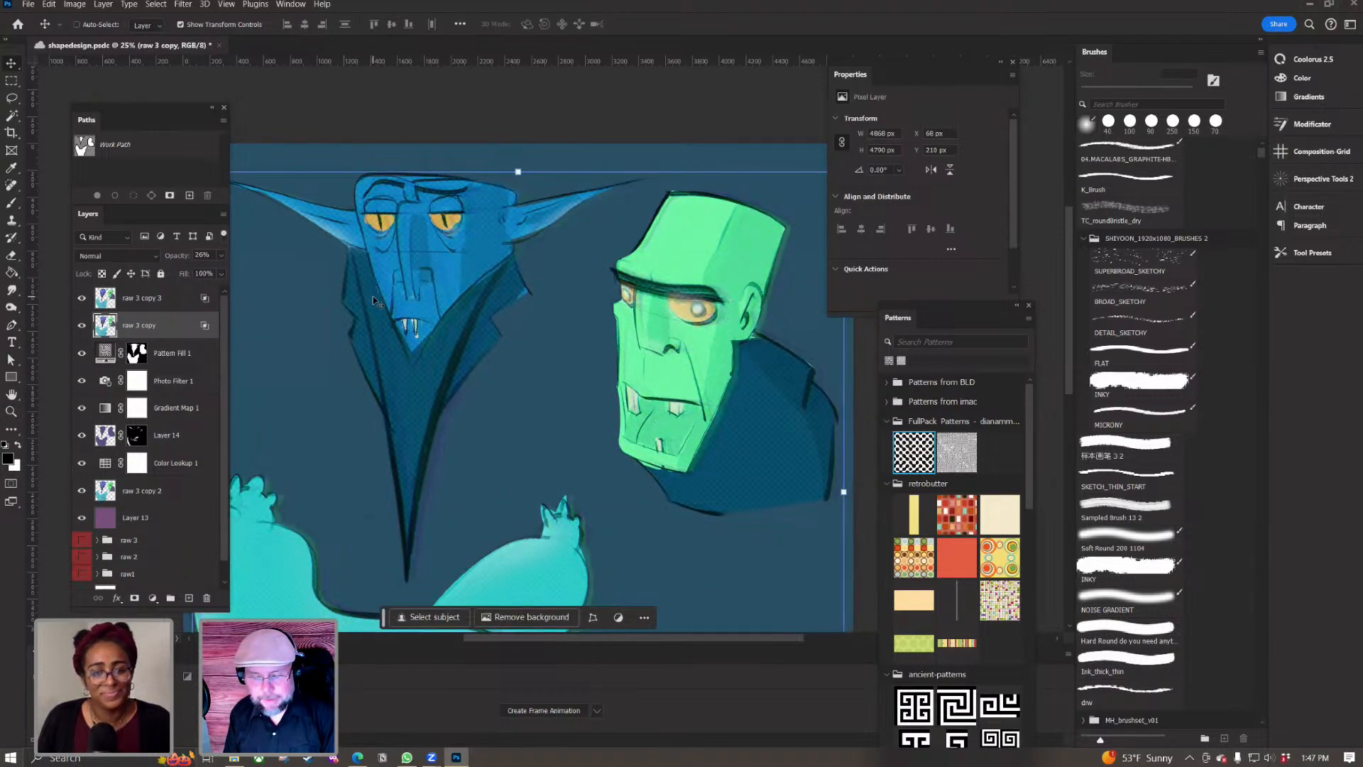
{"action": "key", "text": "Down"}
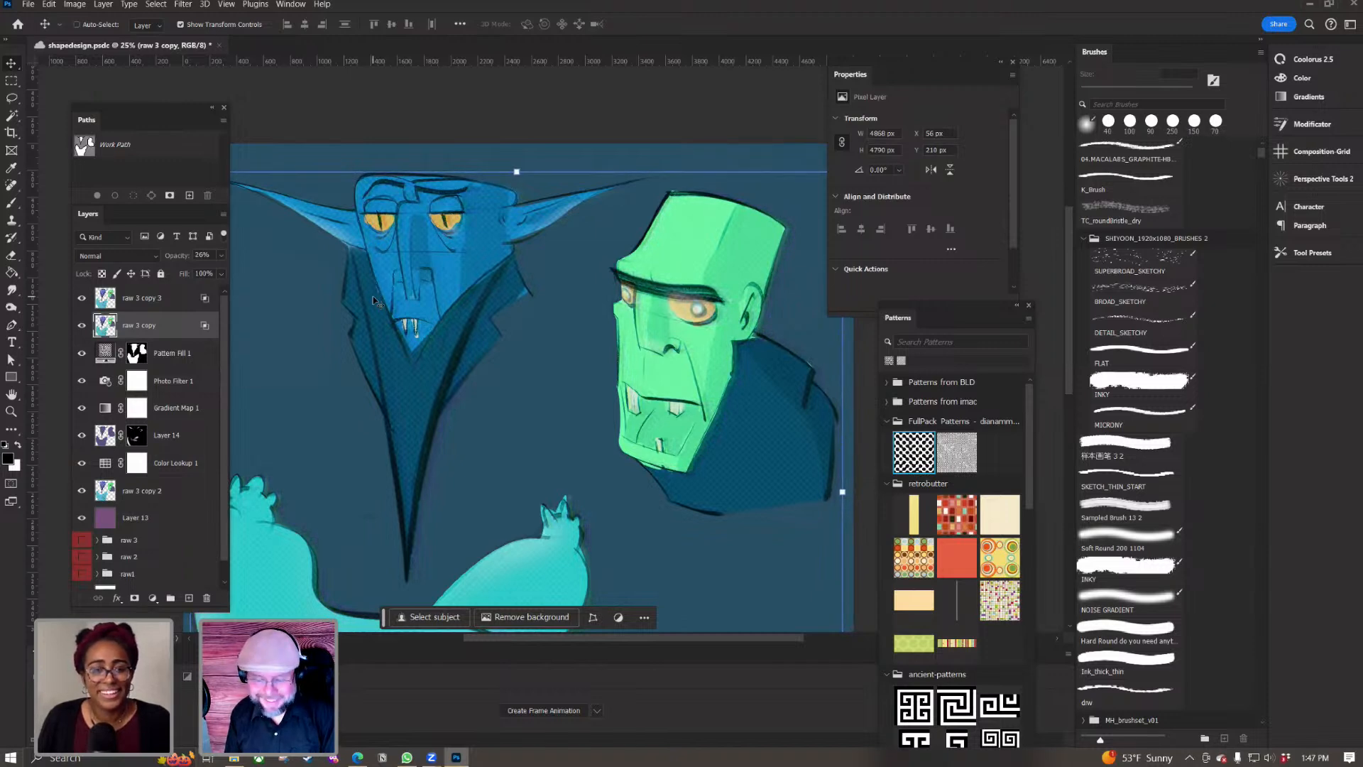
{"action": "key", "text": "z"}
{"action": "left_click_drag", "start_coordinate": [655, 397], "coordinate": [579, 315]}
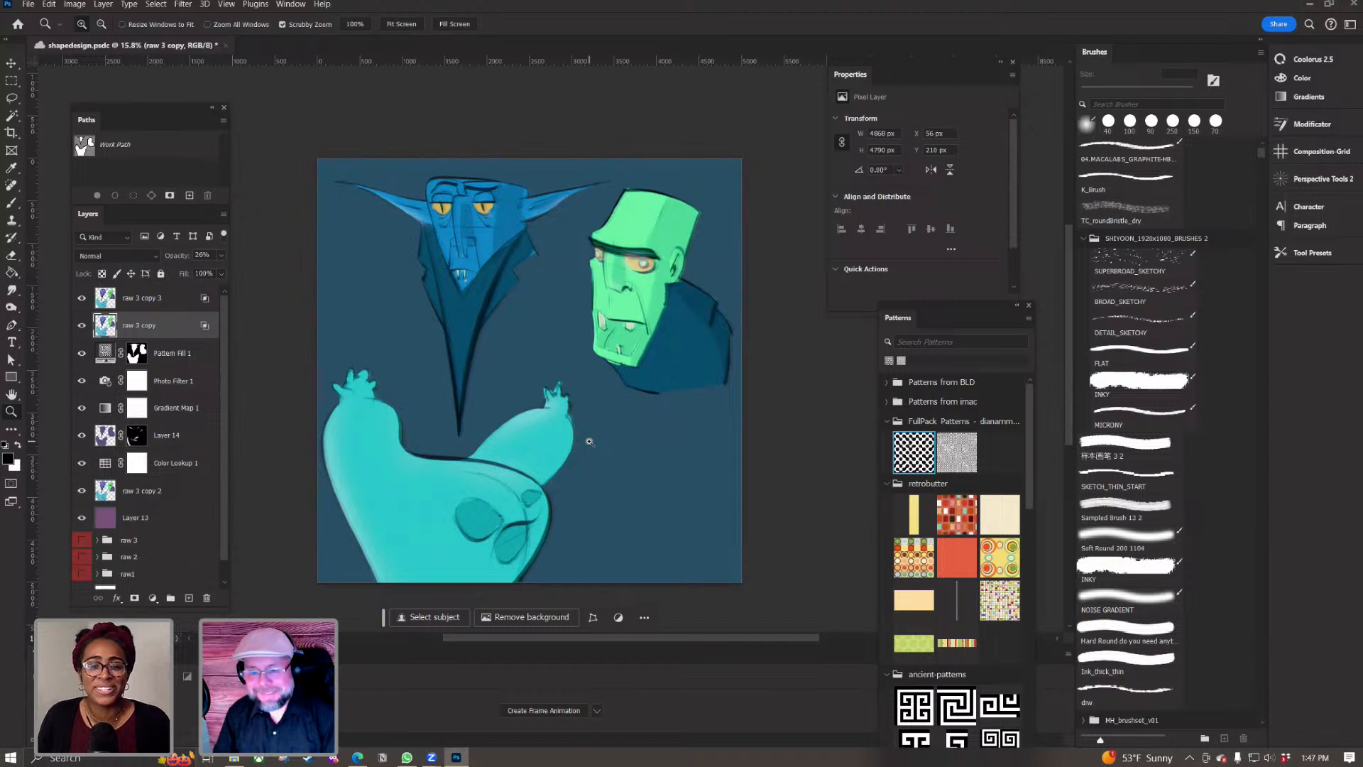
Step: Group all the finishing layers from Layer 13 up to raw 3 copy 3, and compare the artwork with the group hidden and shown
{"action": "left_click", "coordinate": [158, 527]}
{"action": "left_click", "coordinate": [144, 299], "text": "shift"}
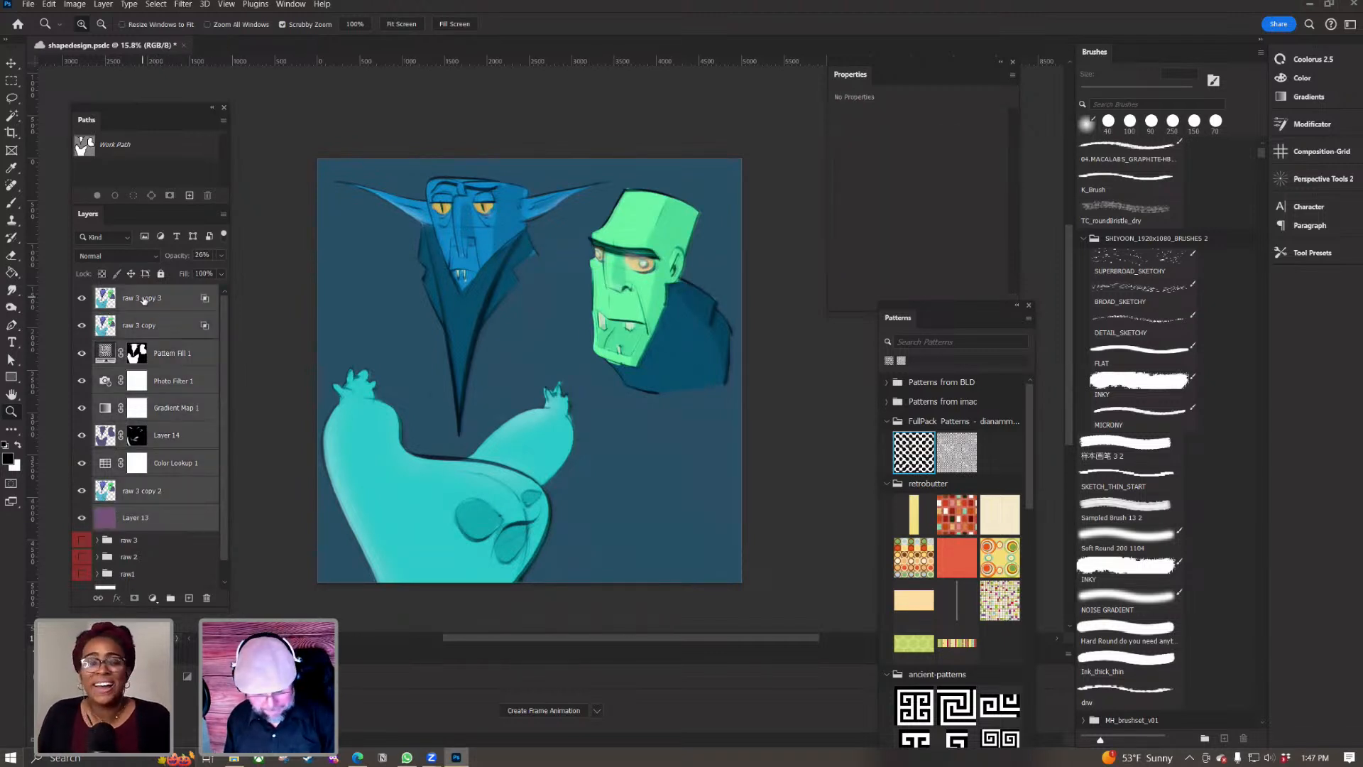
{"action": "key", "text": "ctrl+g"}
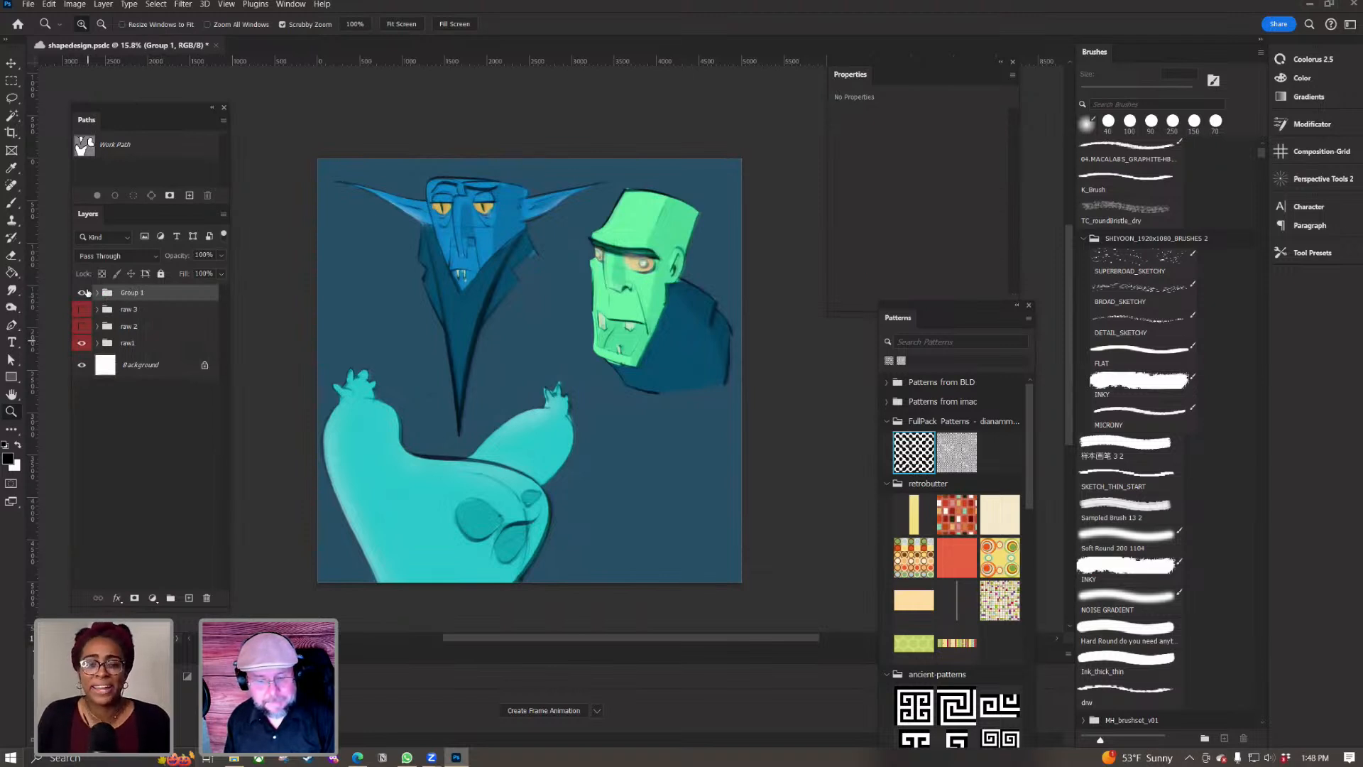
{"action": "left_click", "coordinate": [84, 294]}
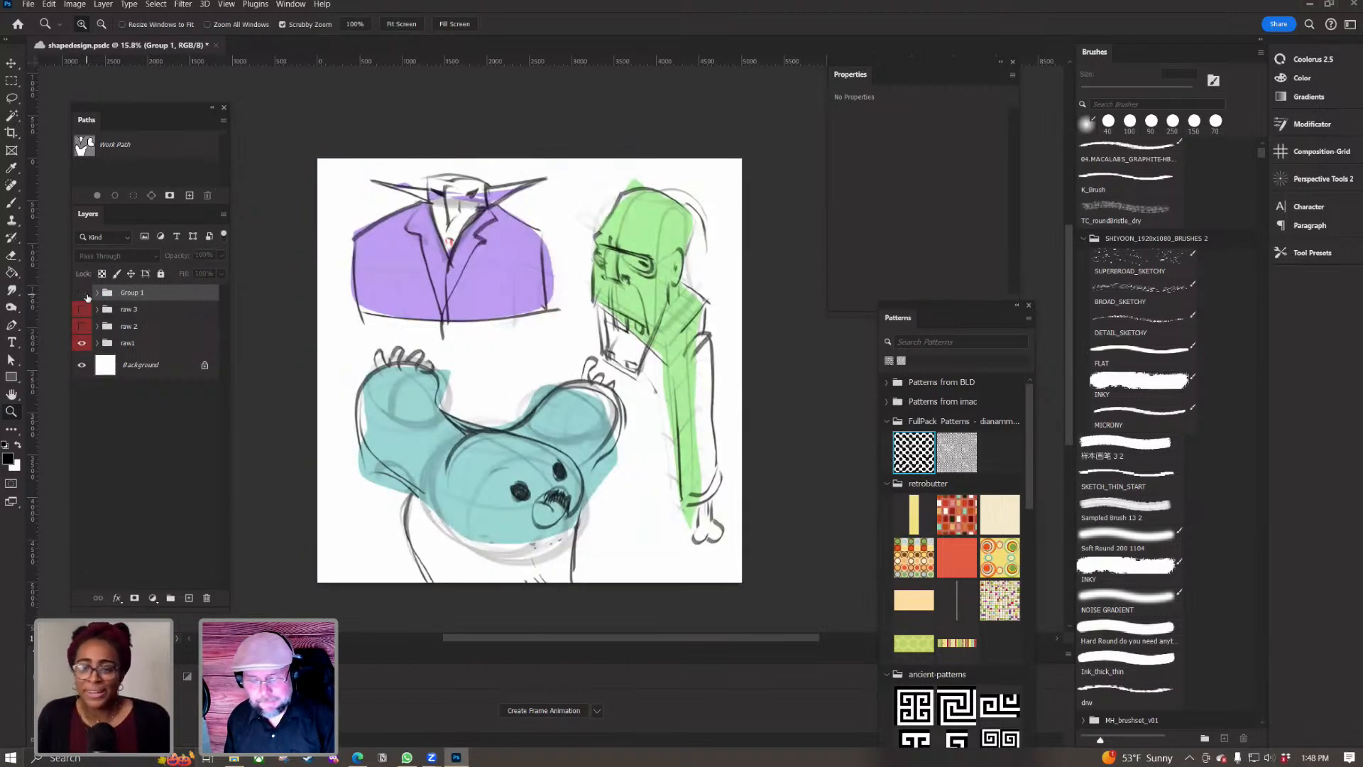
{"action": "left_click", "coordinate": [81, 293]}
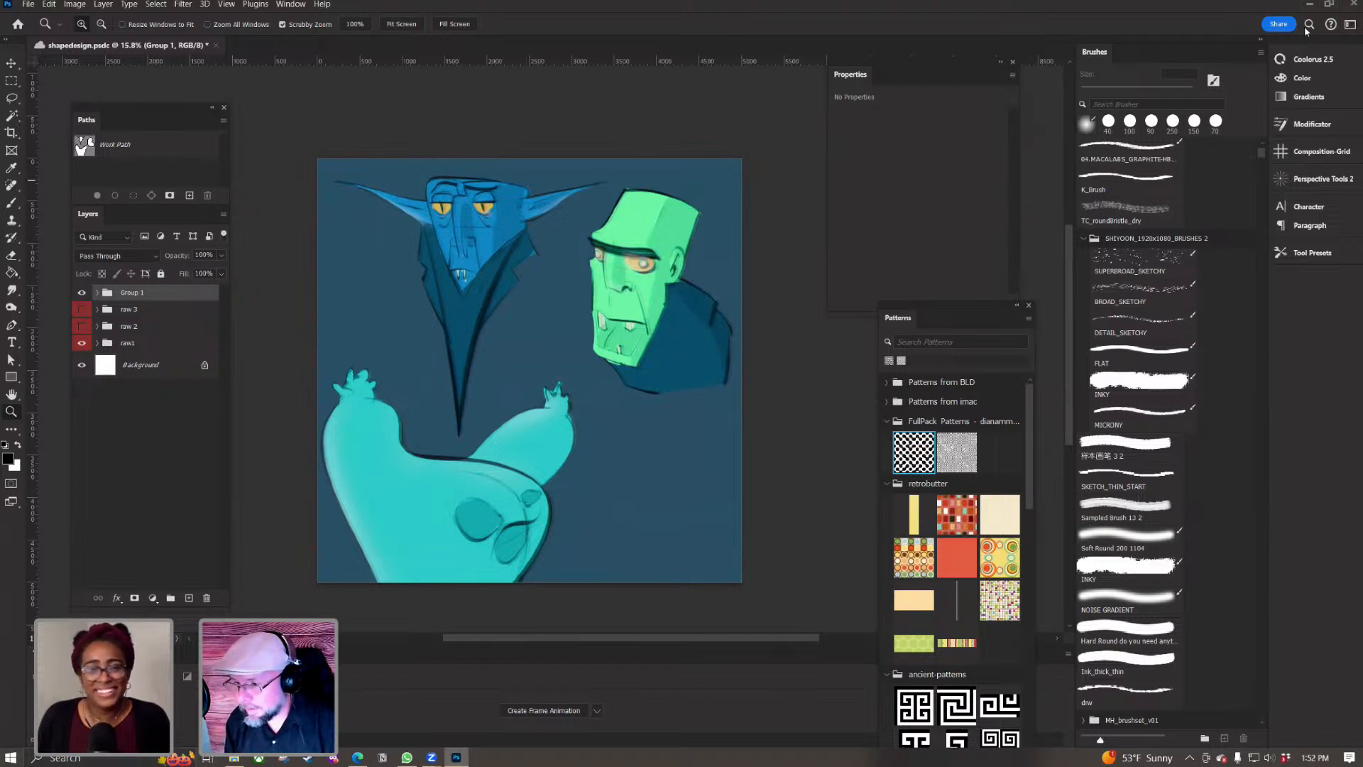
Step: Minimize the Photoshop window to show the desktop wallpaper, and return to Photoshop
{"action": "left_click", "coordinate": [1309, 4]}
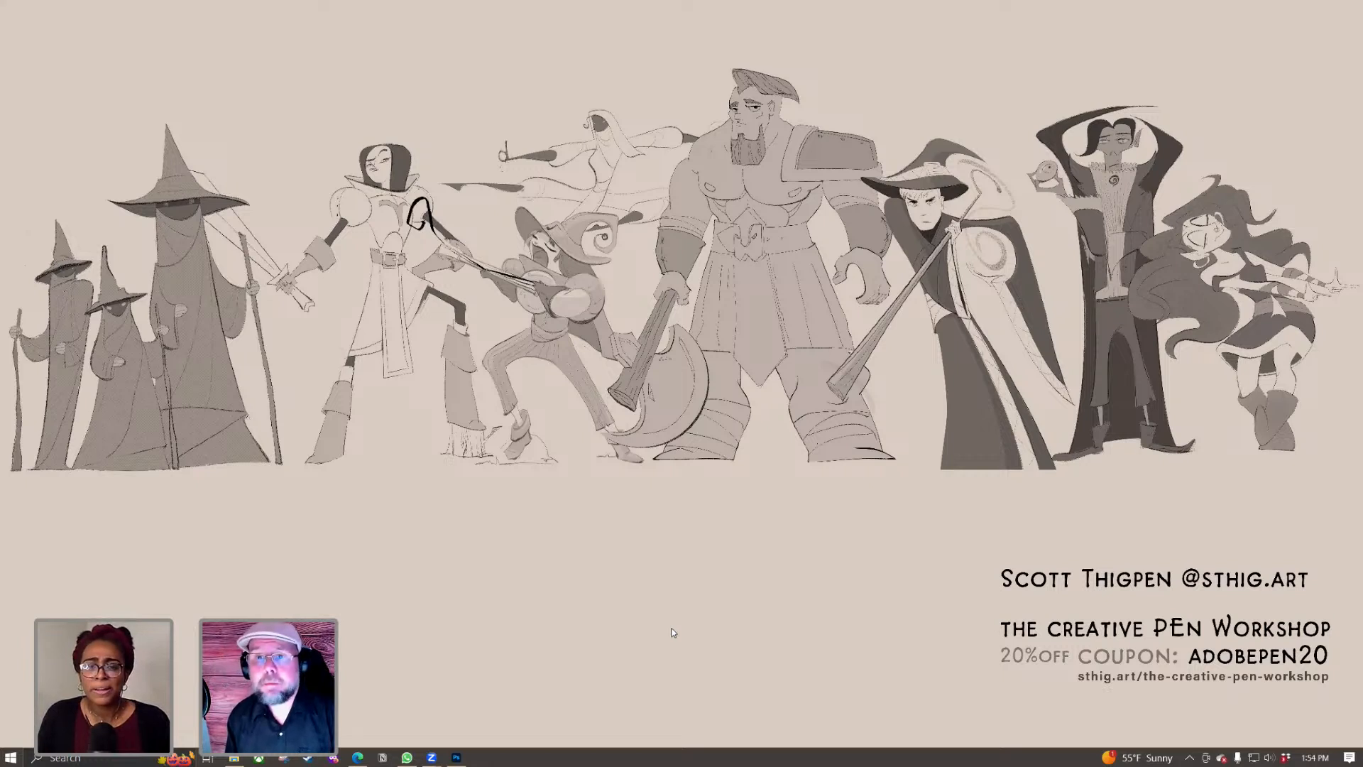
{"action": "left_click", "coordinate": [457, 758]}
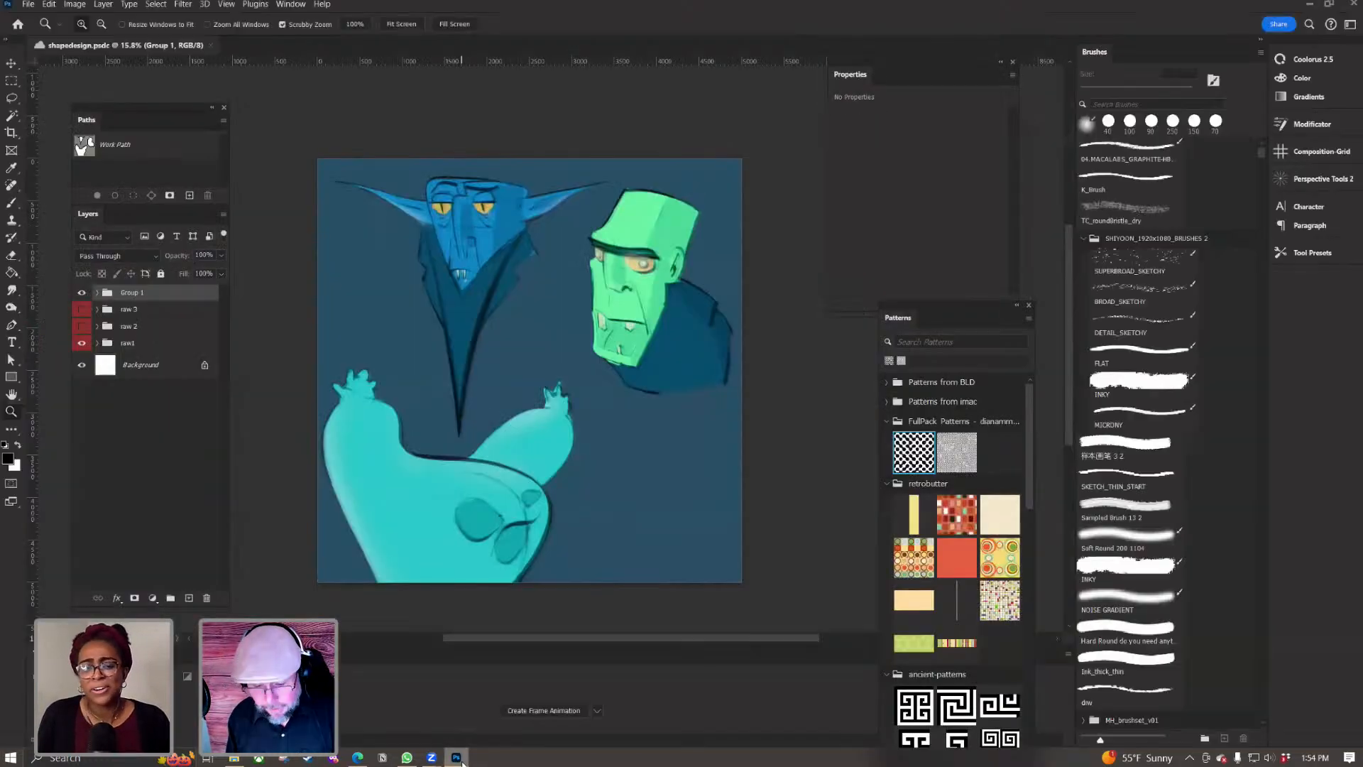
Step: Hide Group 1 and raw1's Layers 3 to 6, and examine the base shapes on Layer 1 without and with the Layer 2 sketch
{"action": "left_click", "coordinate": [82, 292]}
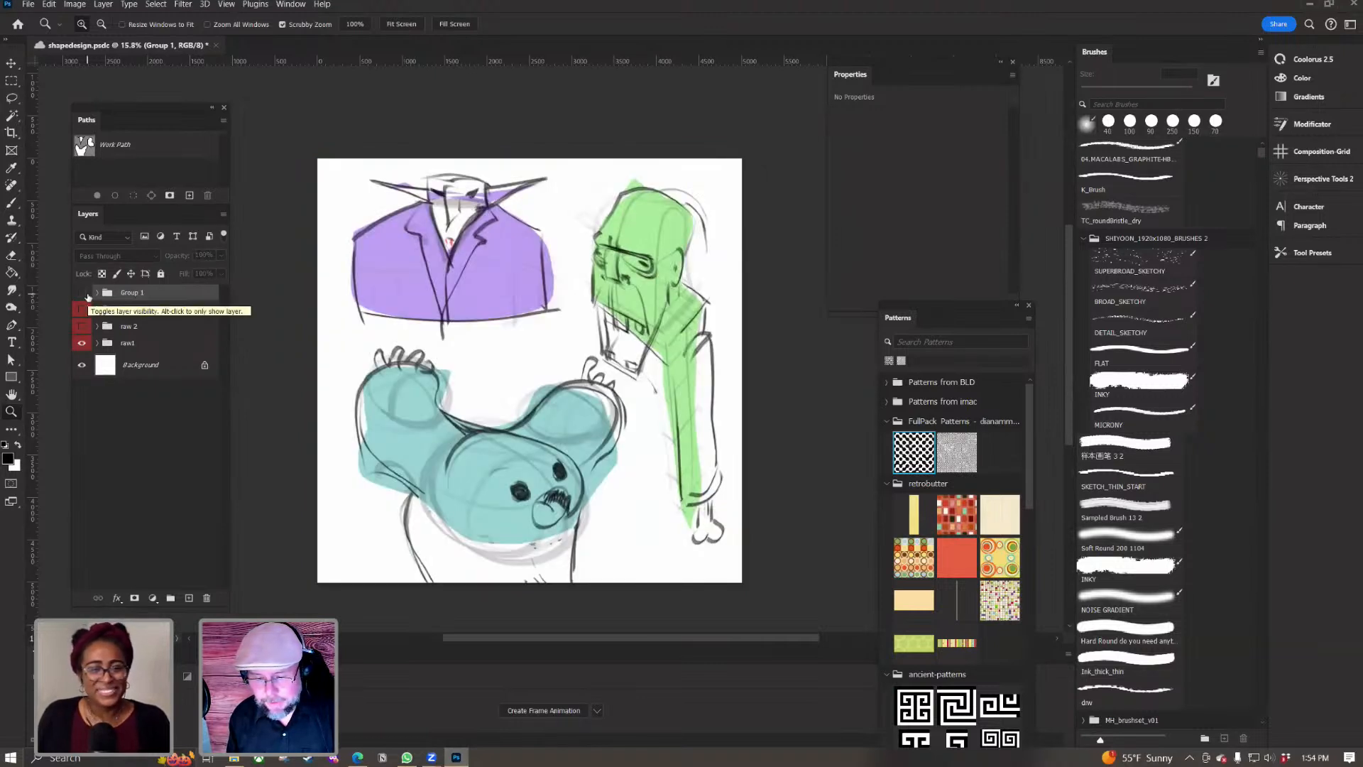
{"action": "left_click", "coordinate": [97, 344]}
{"action": "left_click", "coordinate": [81, 365]}
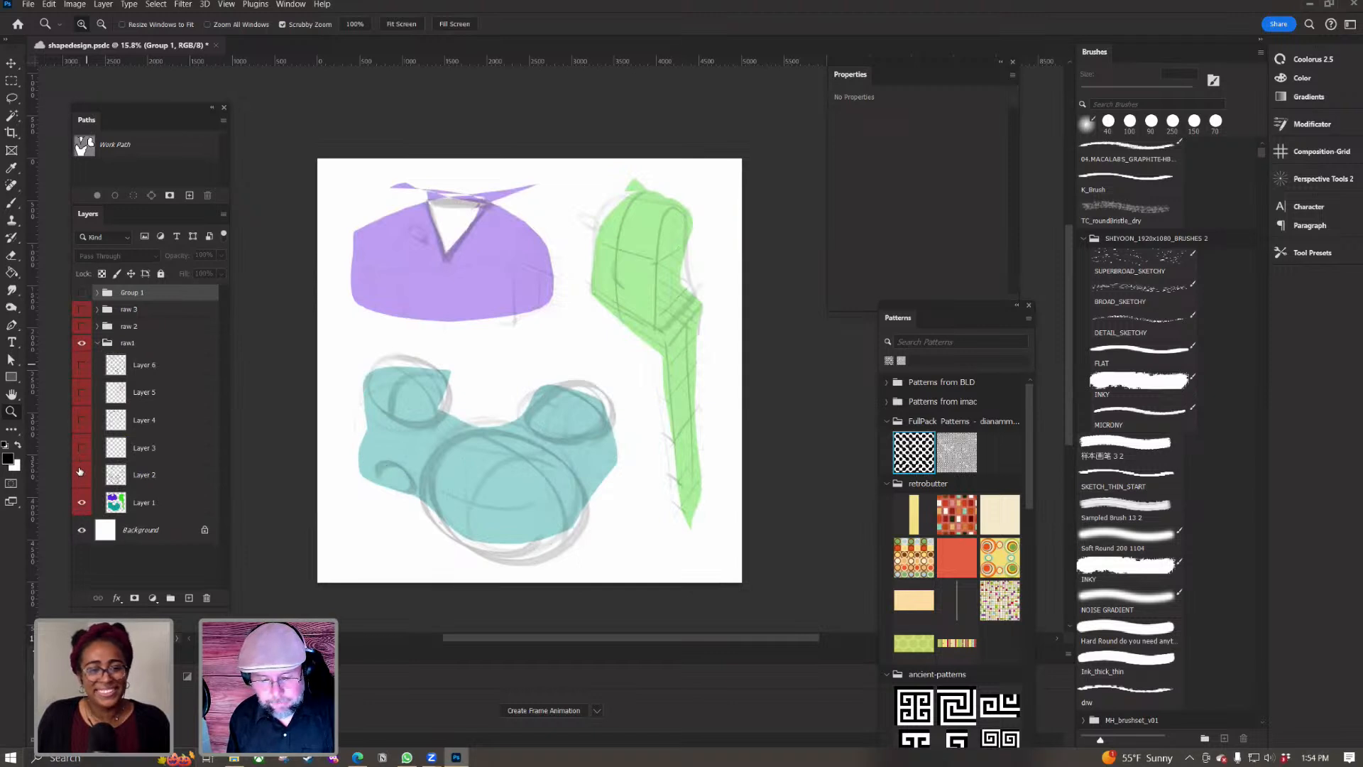
{"action": "left_click", "coordinate": [82, 474]}
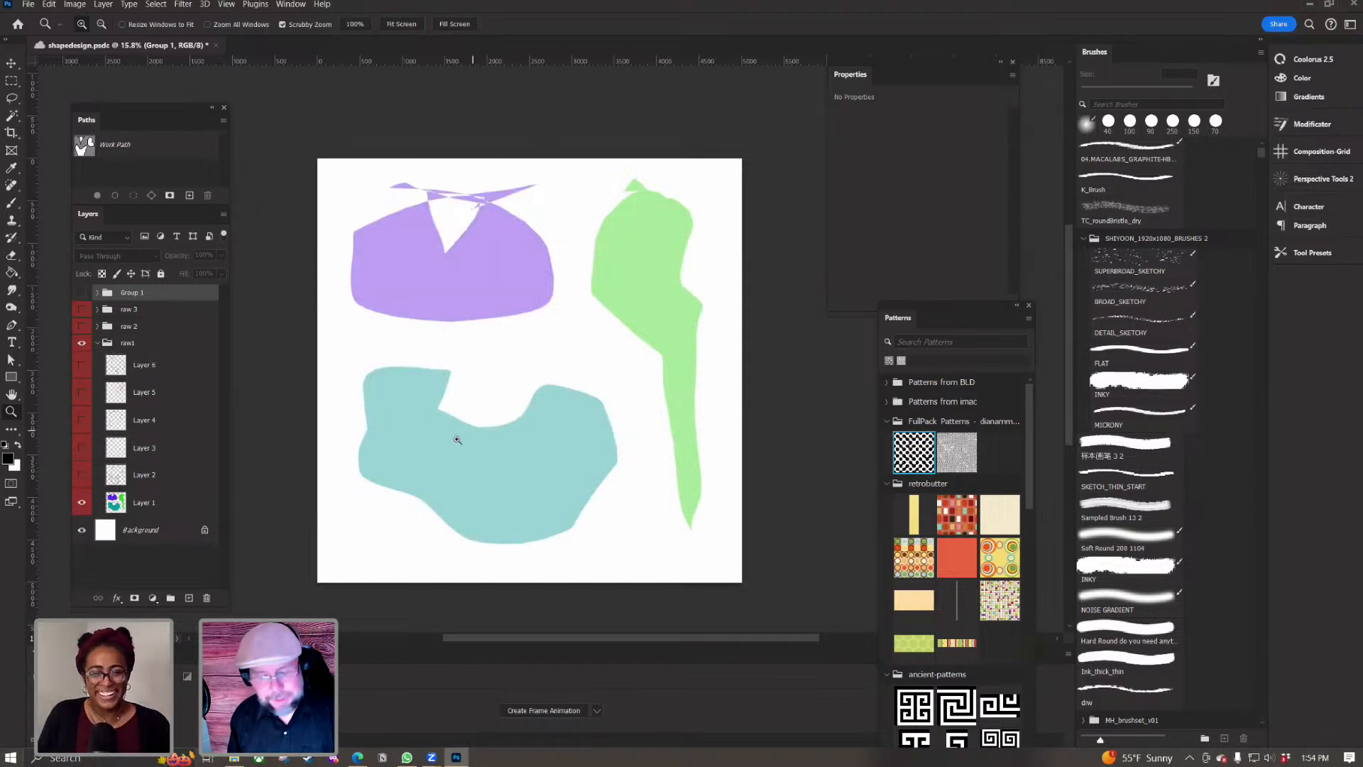
{"action": "left_click", "coordinate": [82, 477]}
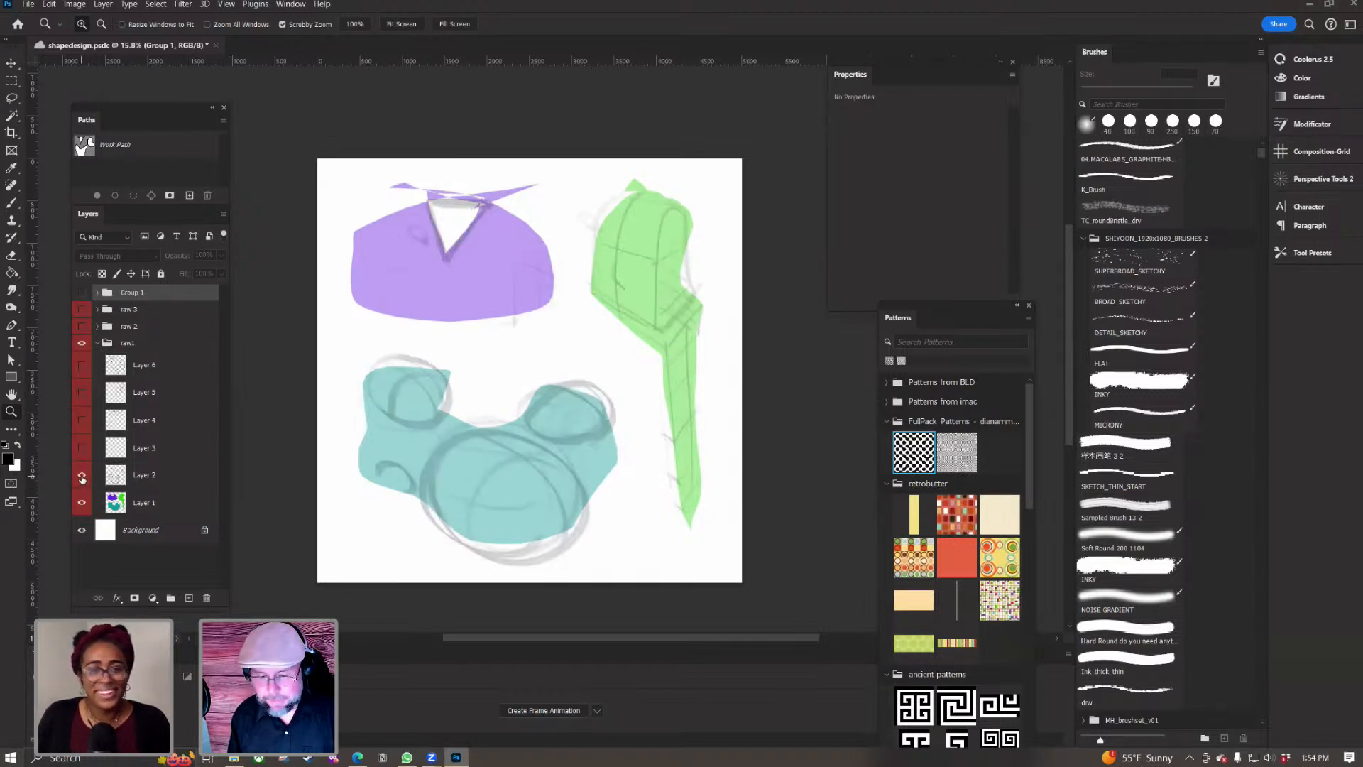
Step: Raise the opacity of Layer 2 in the raw1 group to 100%, and compare its construction sketch hidden and shown
{"action": "left_click", "coordinate": [164, 476]}
{"action": "left_click_drag", "start_coordinate": [183, 259], "coordinate": [336, 250]}
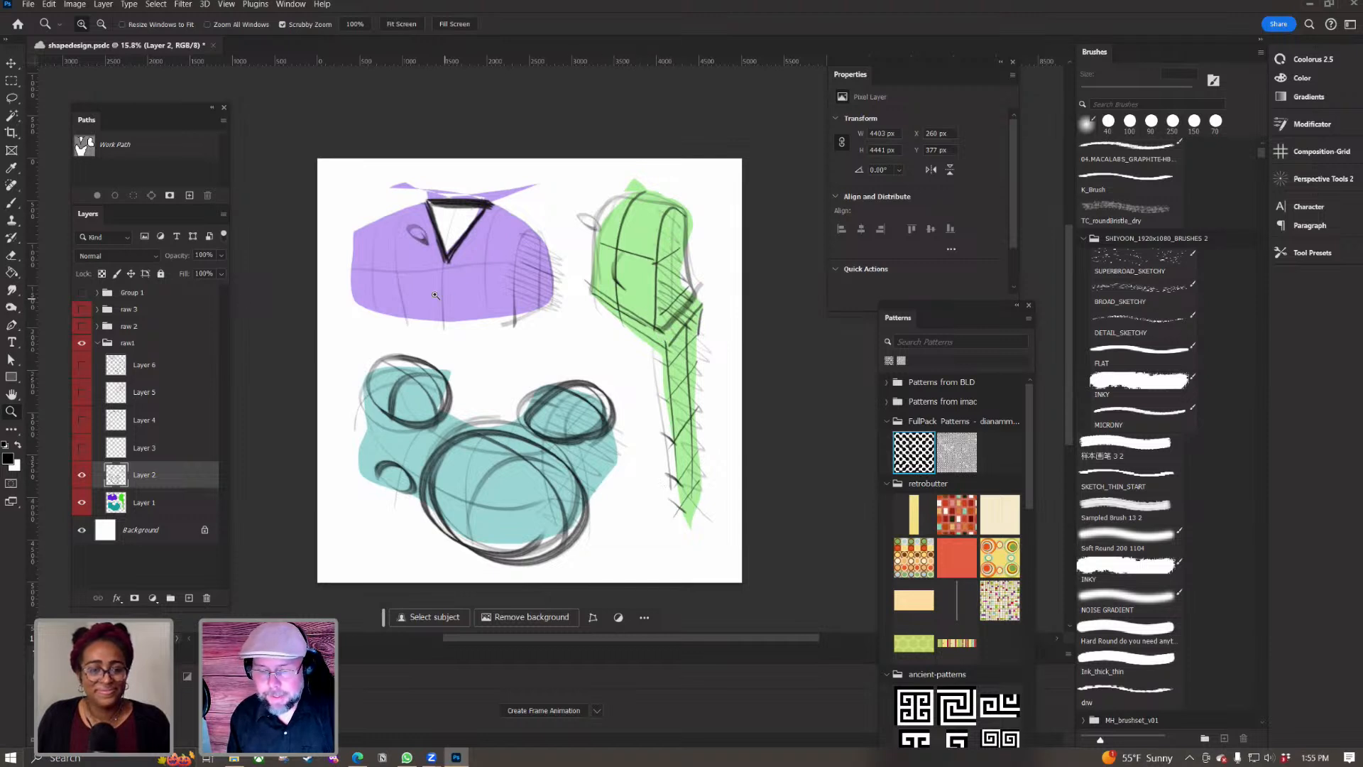
{"action": "left_click", "coordinate": [83, 479]}
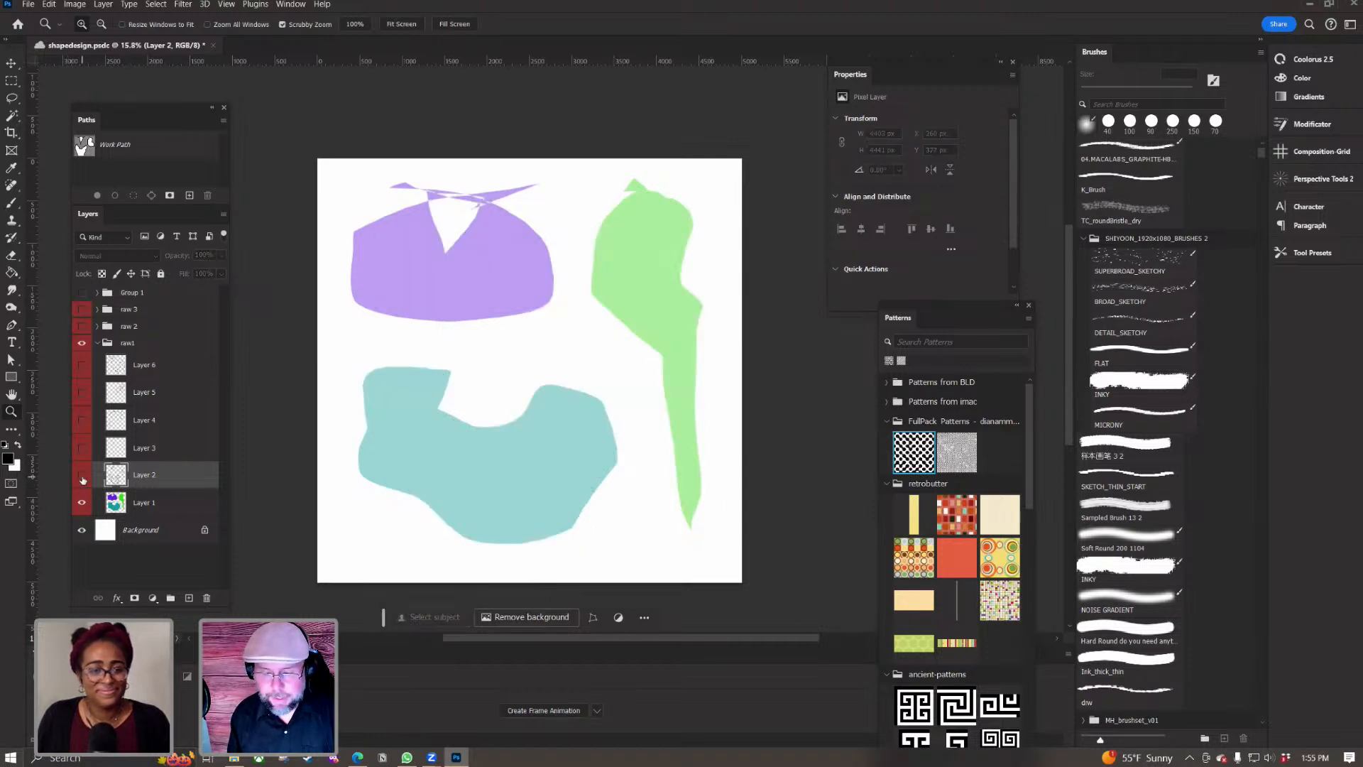
{"action": "left_click", "coordinate": [83, 478]}
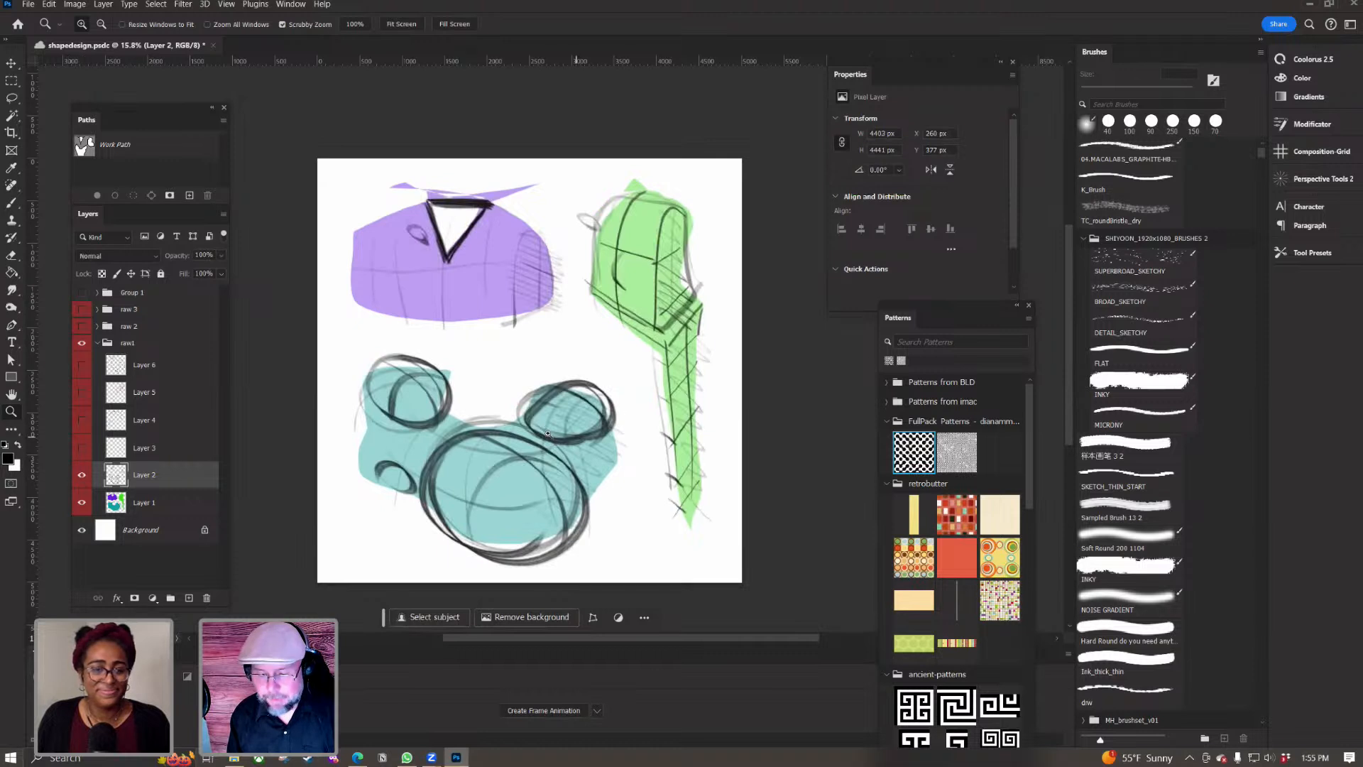
Step: Review the sketch build-up in the raw1 group by toggling Layers 4 and 5 and showing Layers 3 and 6
{"action": "left_click", "coordinate": [82, 449]}
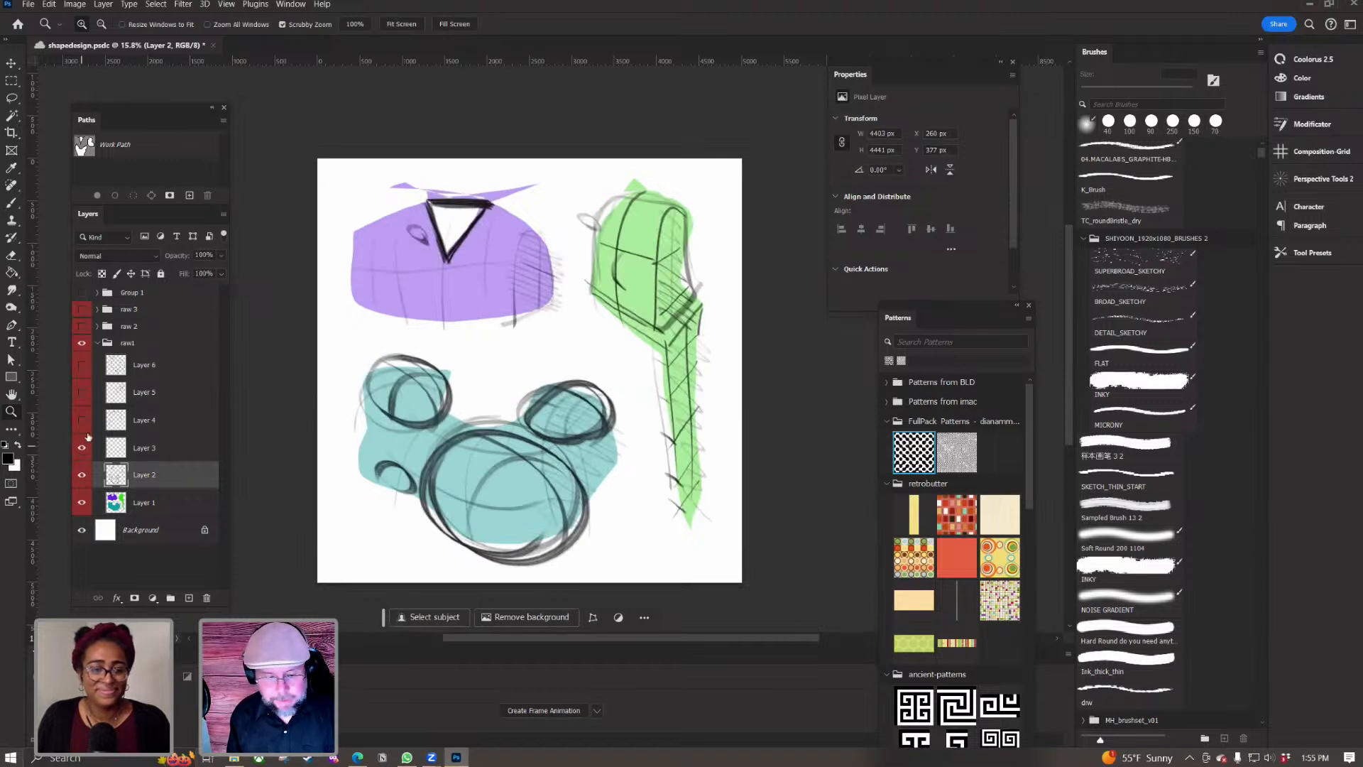
{"action": "left_click", "coordinate": [82, 420]}
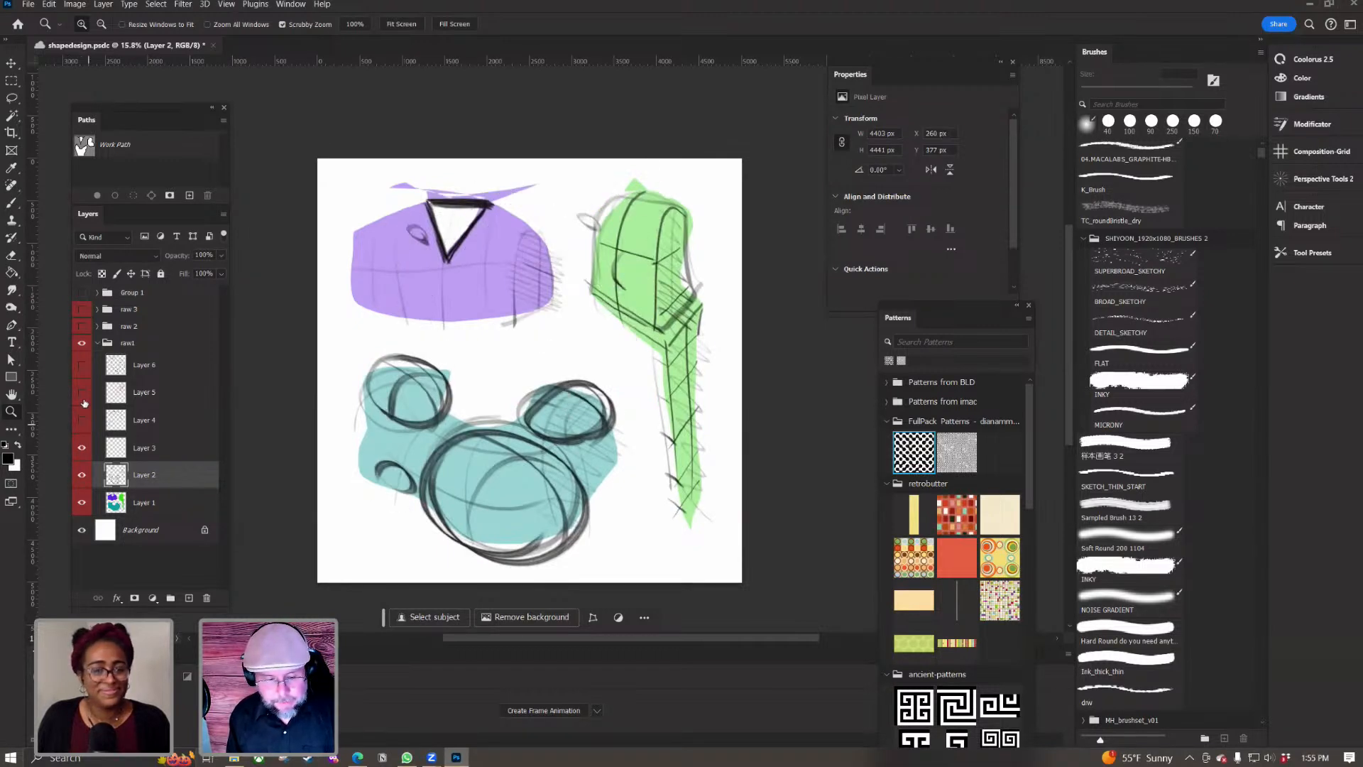
{"action": "left_click", "coordinate": [82, 393]}
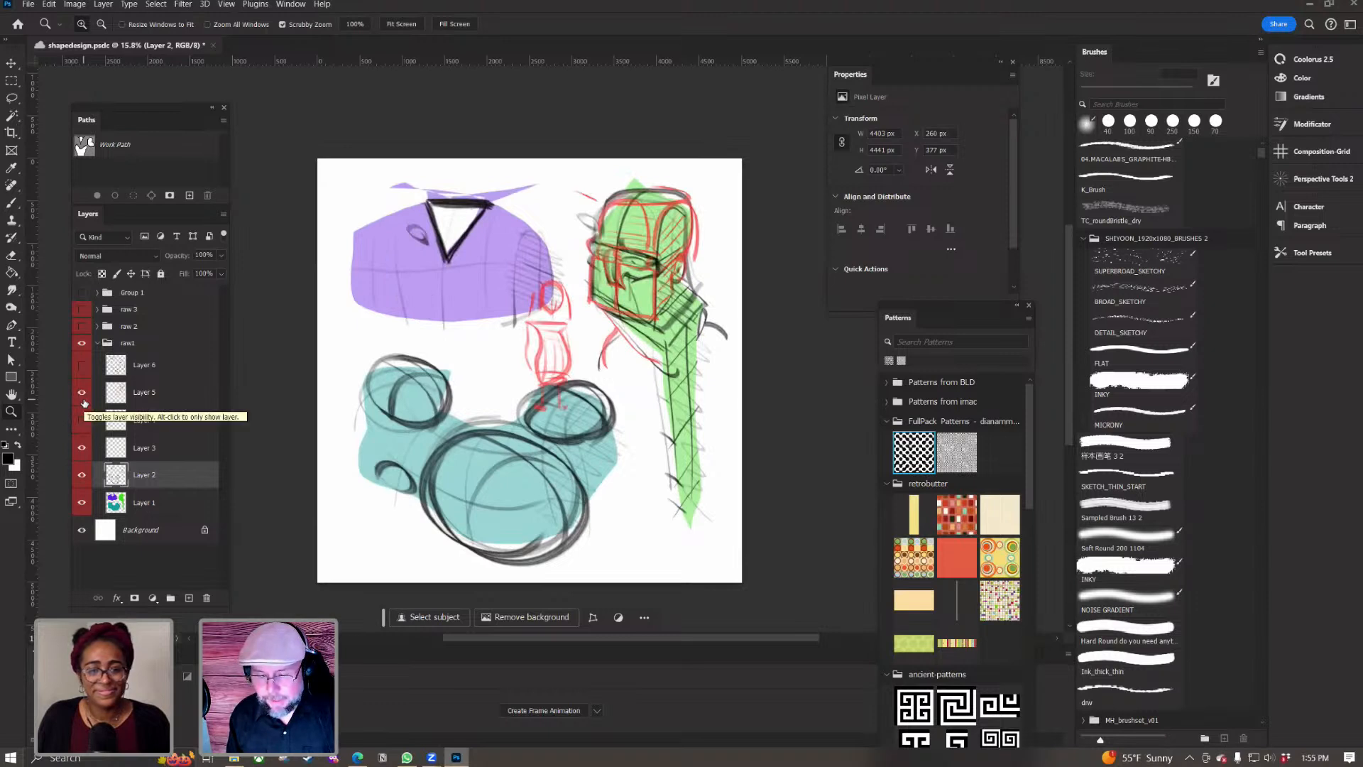
{"action": "left_click", "coordinate": [83, 393]}
{"action": "left_click", "coordinate": [82, 365]}
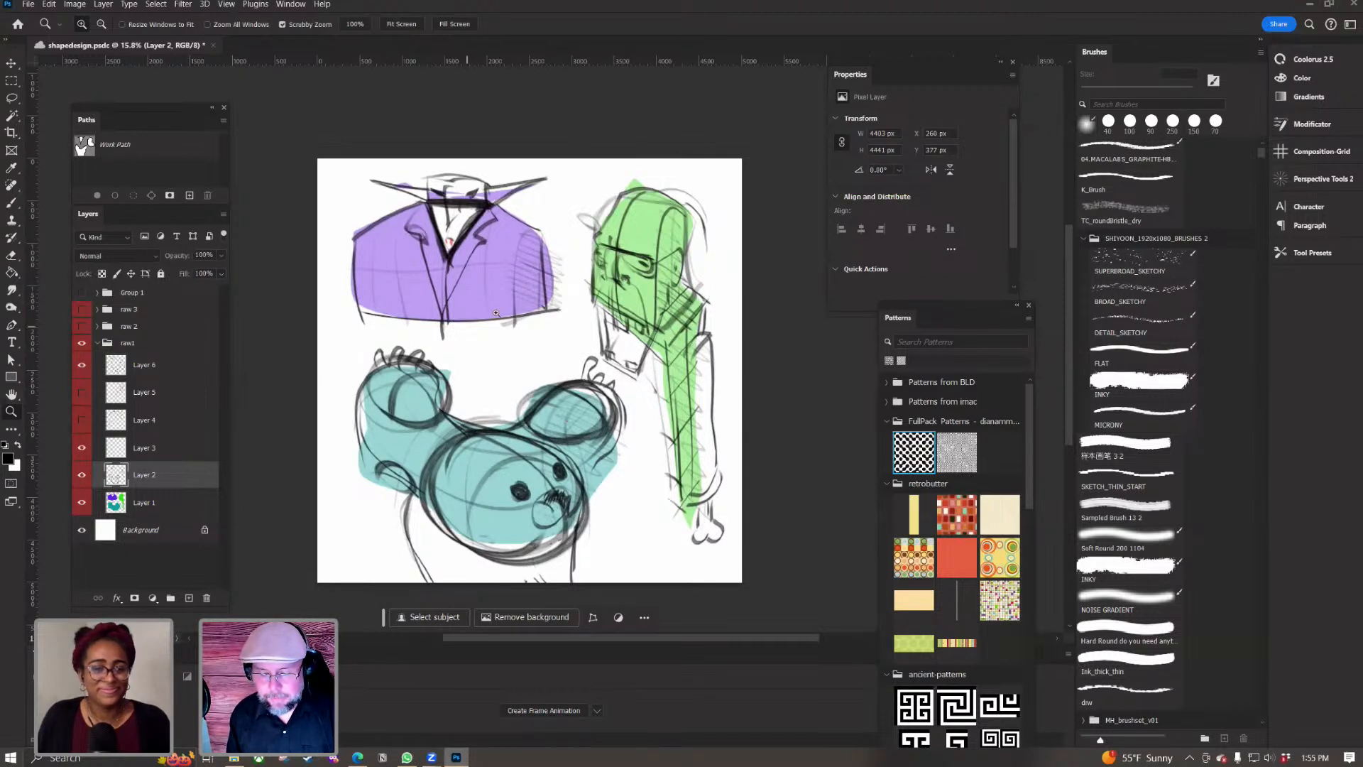
Step: Collapse and hide the raw1 group, and show the raw 2 group instead
{"action": "left_click", "coordinate": [97, 343]}
{"action": "left_click", "coordinate": [82, 346]}
{"action": "left_click", "coordinate": [81, 326]}
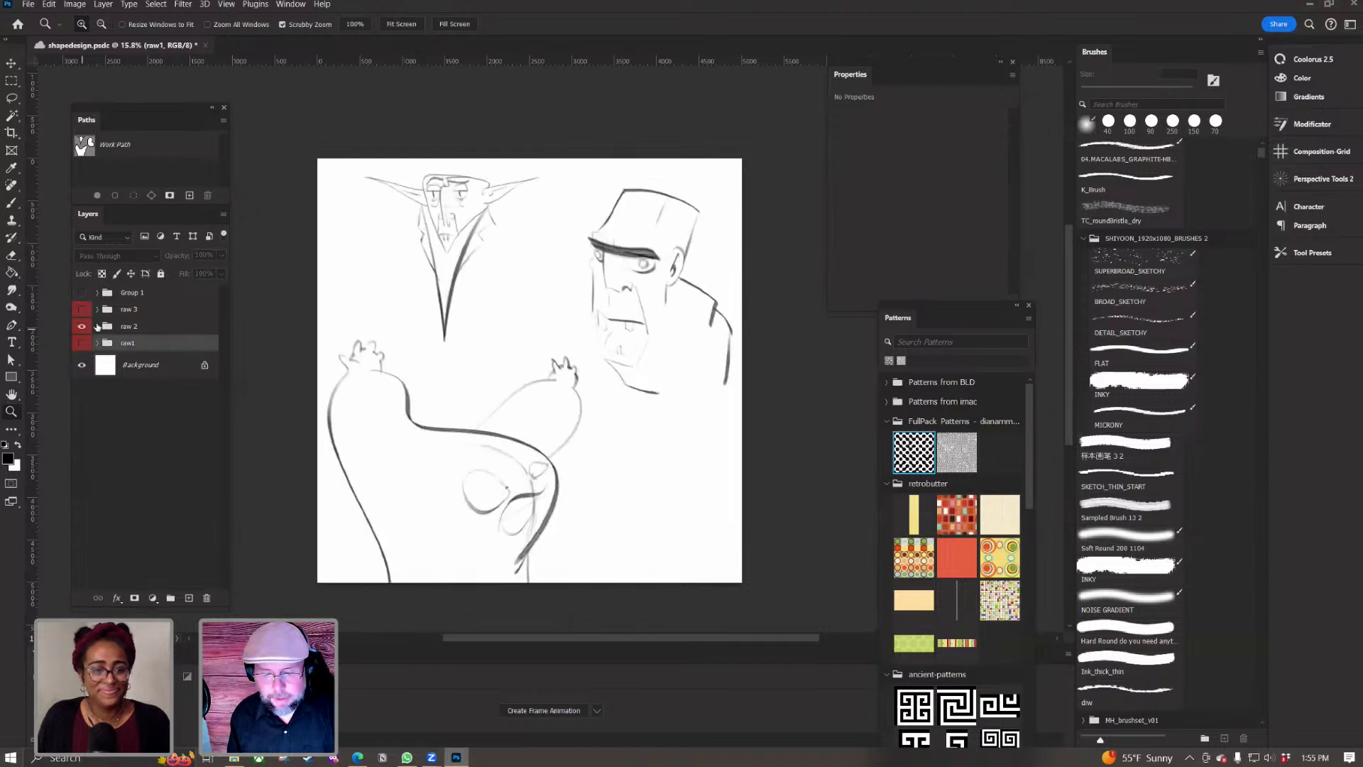
Step: Review the raw 2 group's line work from raw1 copy and Layer 7 up to Layer 10, and show Group 1 again
{"action": "left_click", "coordinate": [97, 326]}
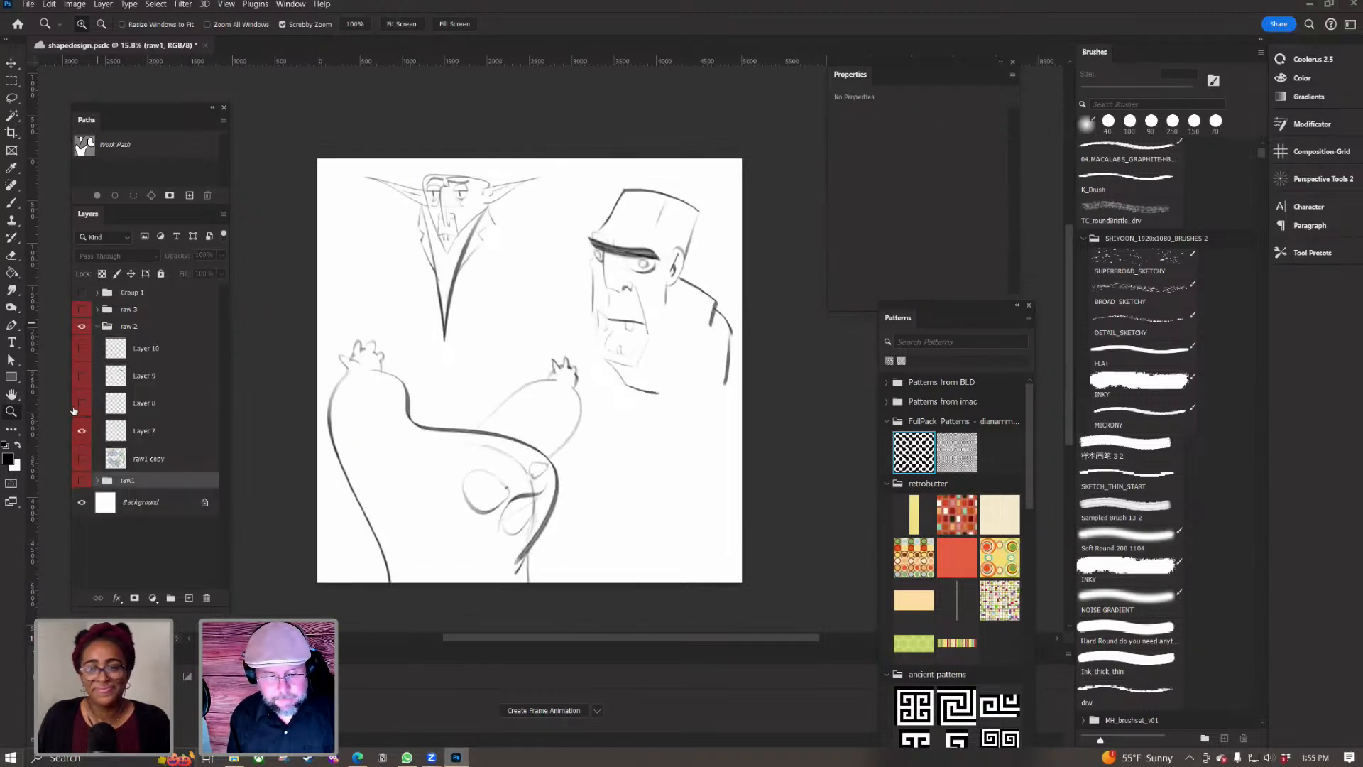
{"action": "left_click", "coordinate": [89, 458]}
{"action": "left_click", "coordinate": [85, 444]}
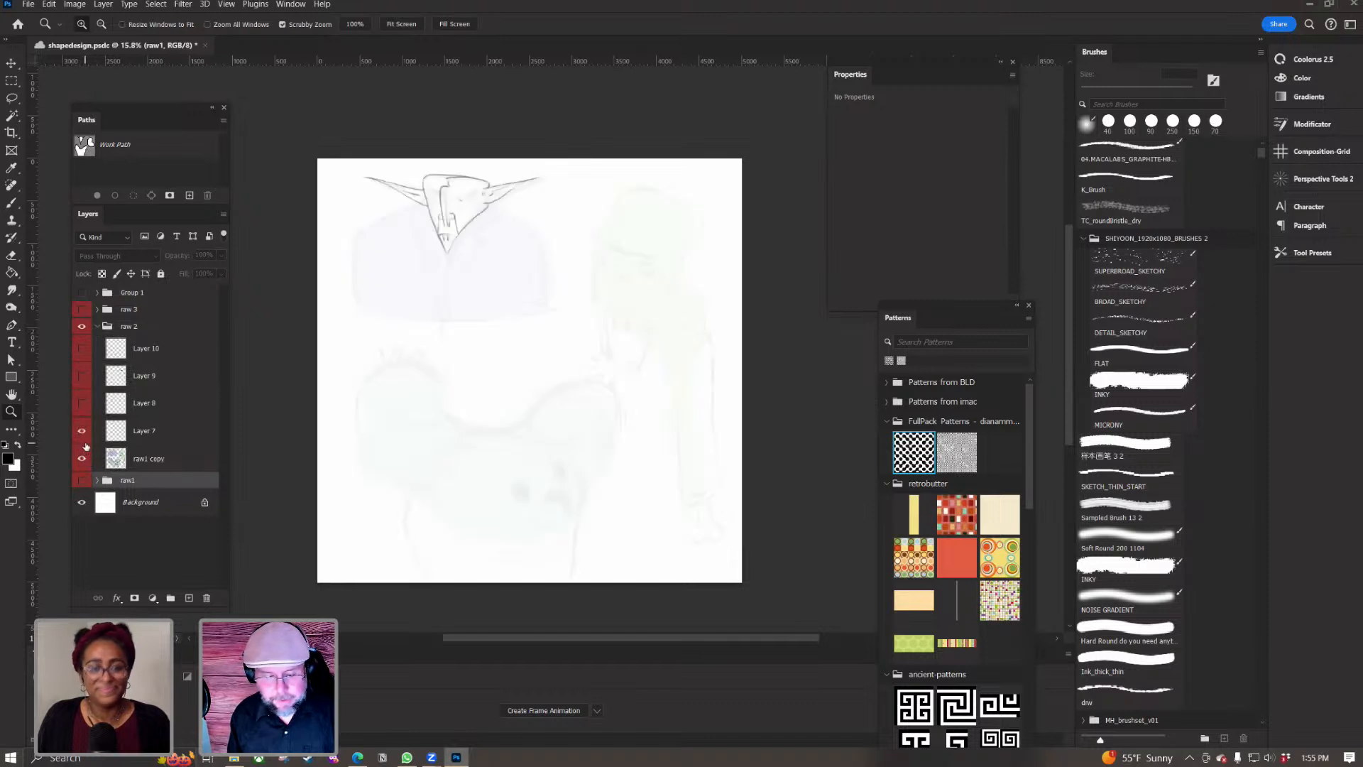
{"action": "left_click", "coordinate": [83, 404]}
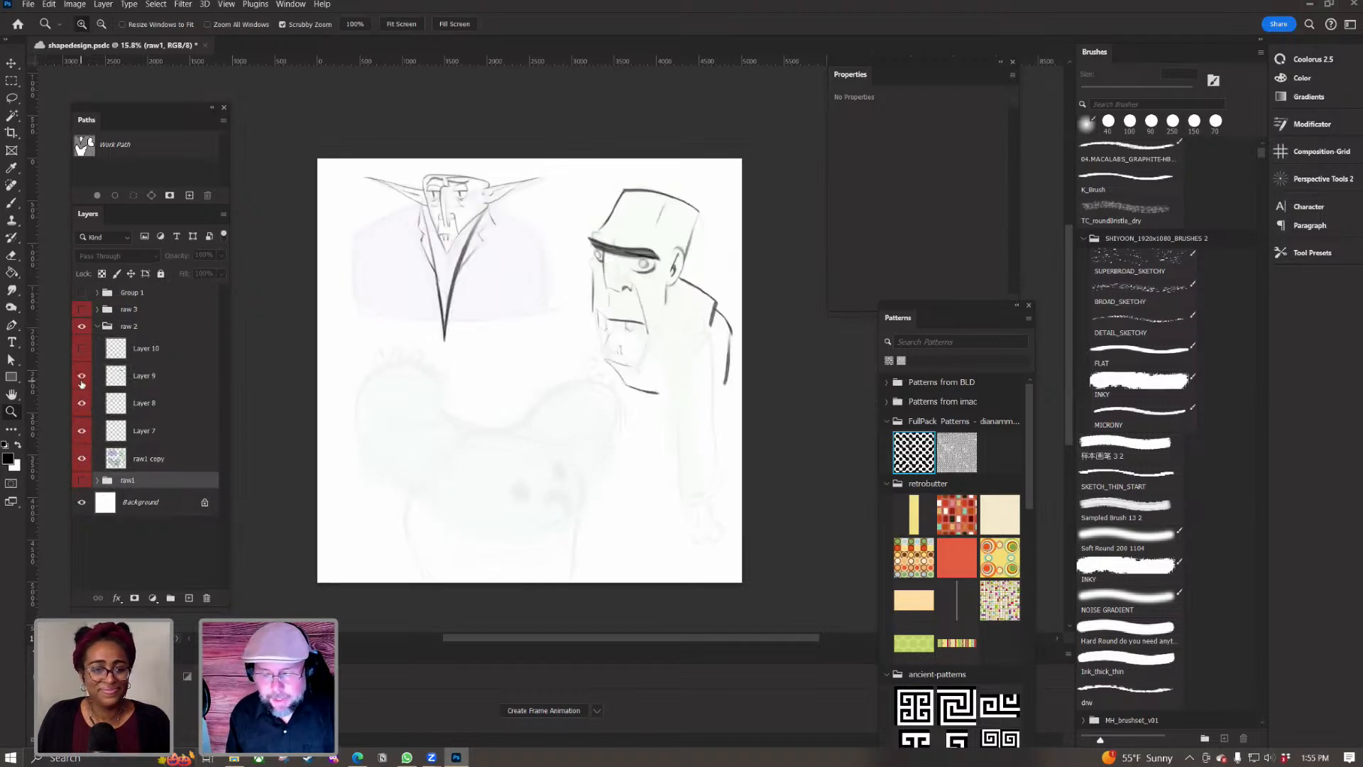
{"action": "left_click", "coordinate": [82, 349]}
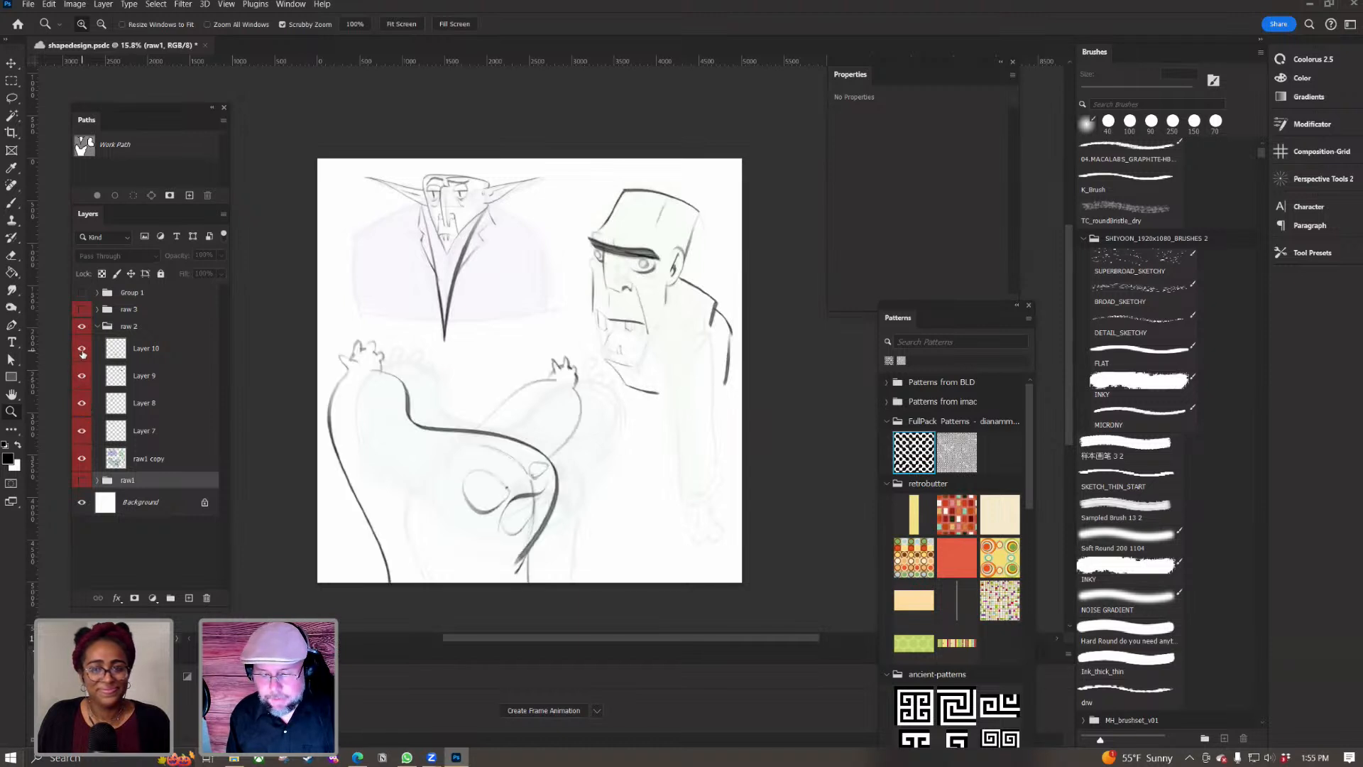
{"action": "left_click", "coordinate": [82, 292]}
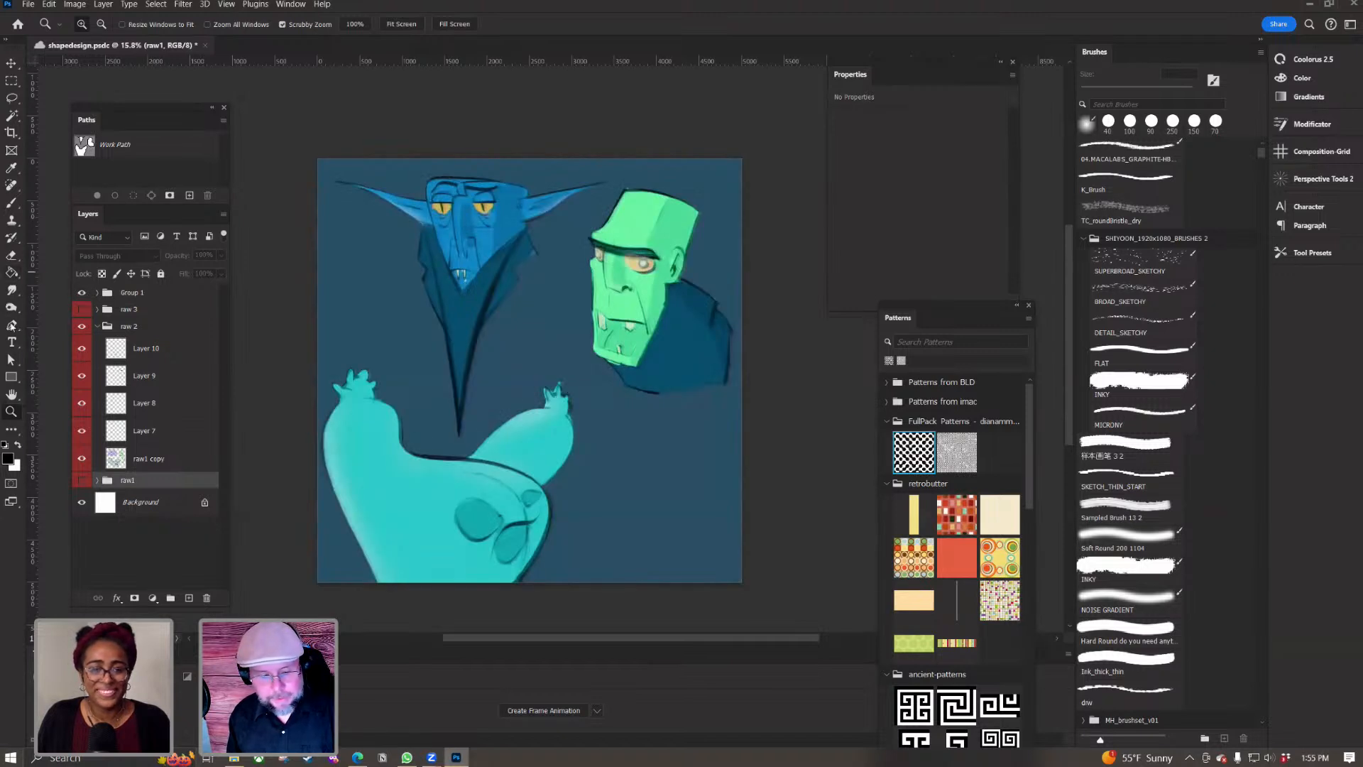
Step: Add white Acumin Pro Bold 316 px text "sthig.art" below the green character, and move its layer above Group 1
{"action": "key", "text": "t"}
{"action": "left_click", "coordinate": [18, 443]}
{"action": "left_click", "coordinate": [583, 488]}
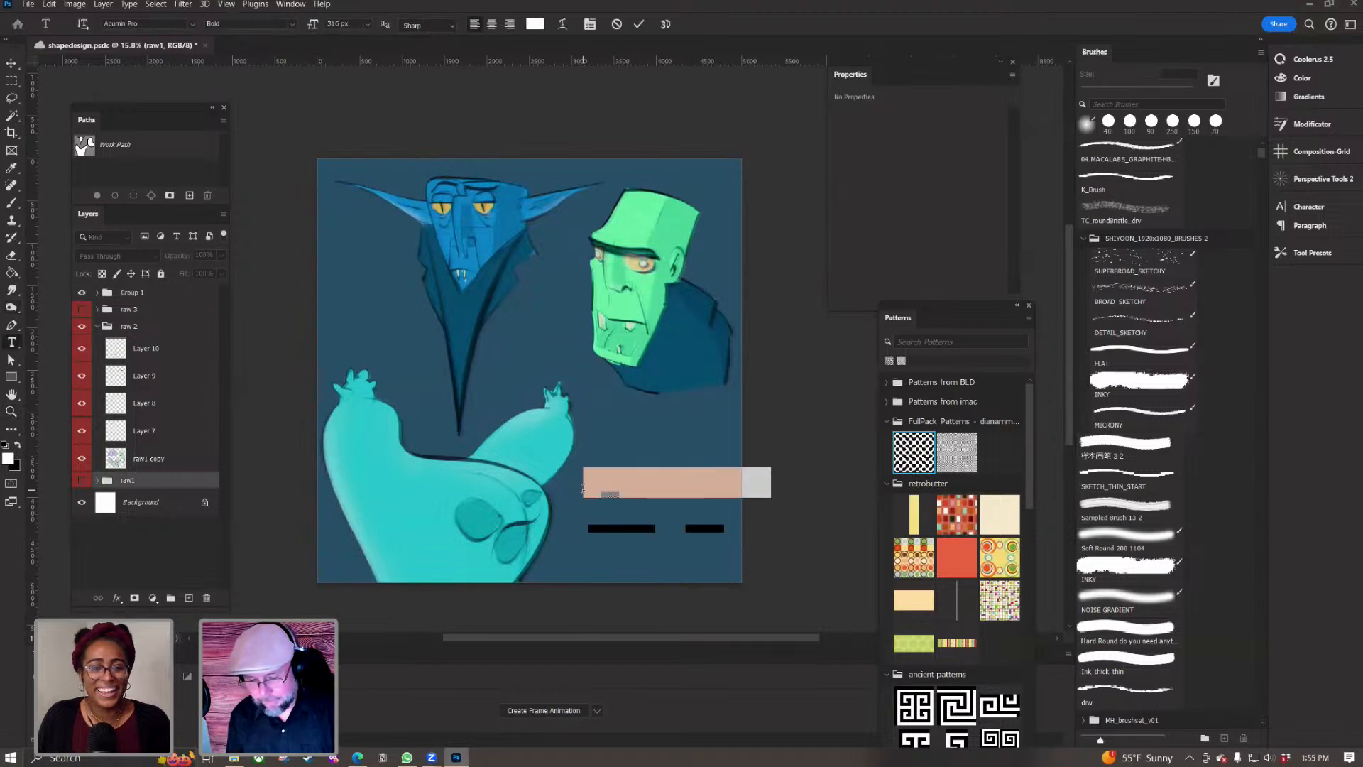
{"action": "key", "text": "BackSpace"}
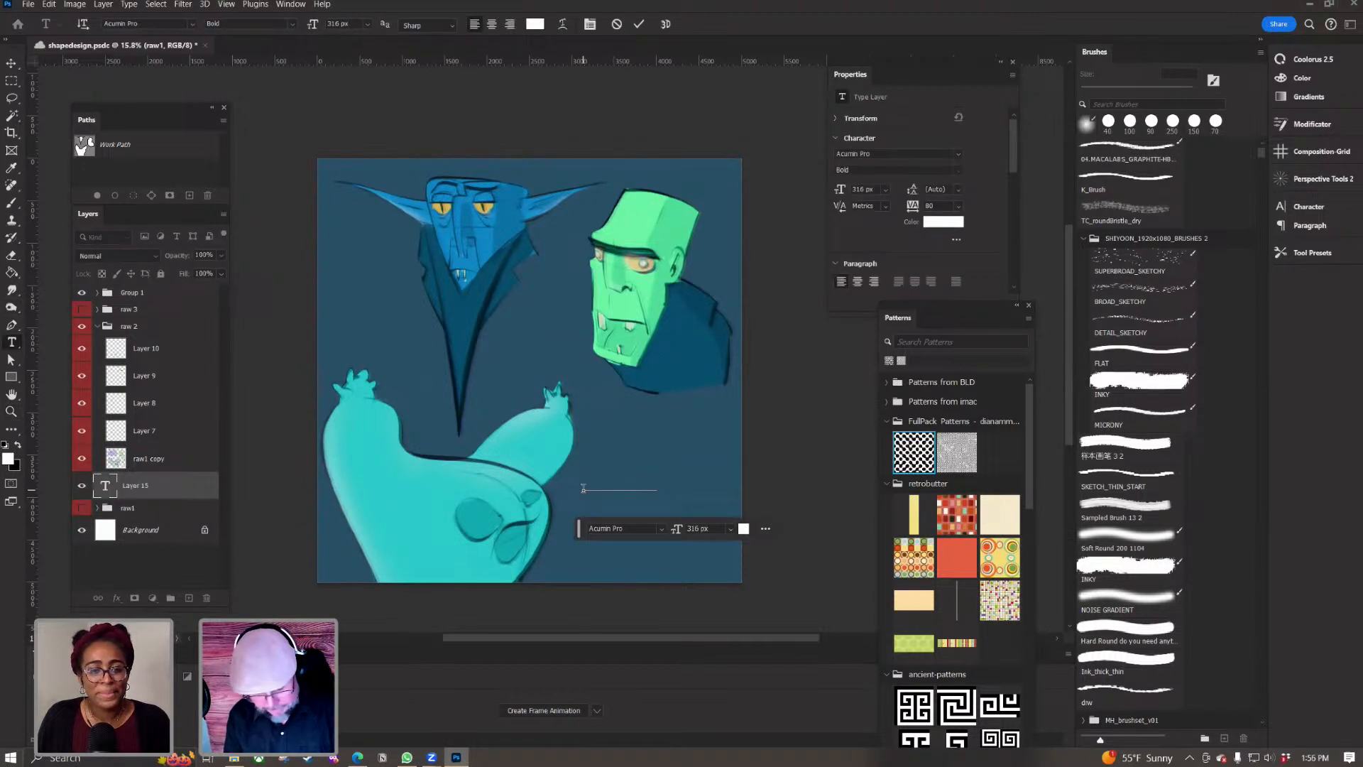
{"action": "type", "text": "is a"}
{"action": "key", "text": "ctrl+a"}
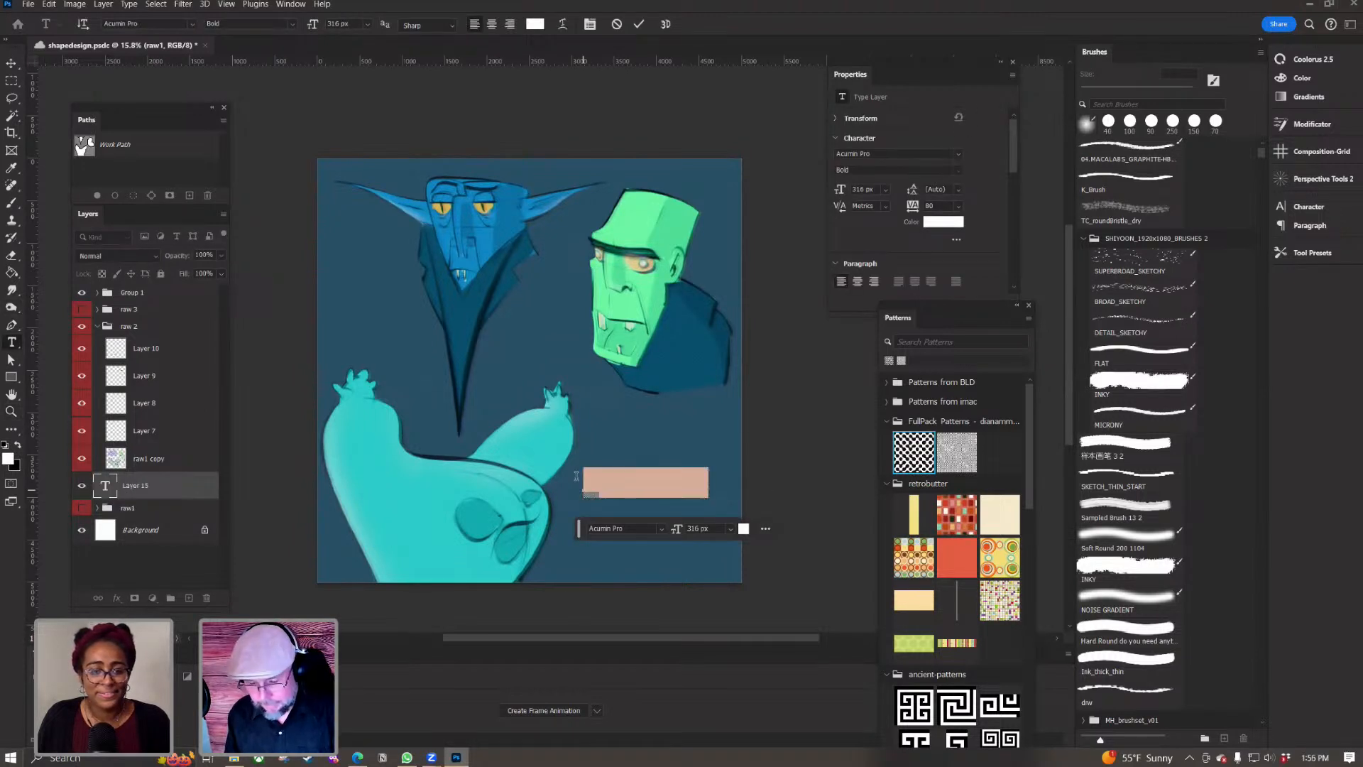
{"action": "left_click_drag", "start_coordinate": [153, 486], "coordinate": [170, 288]}
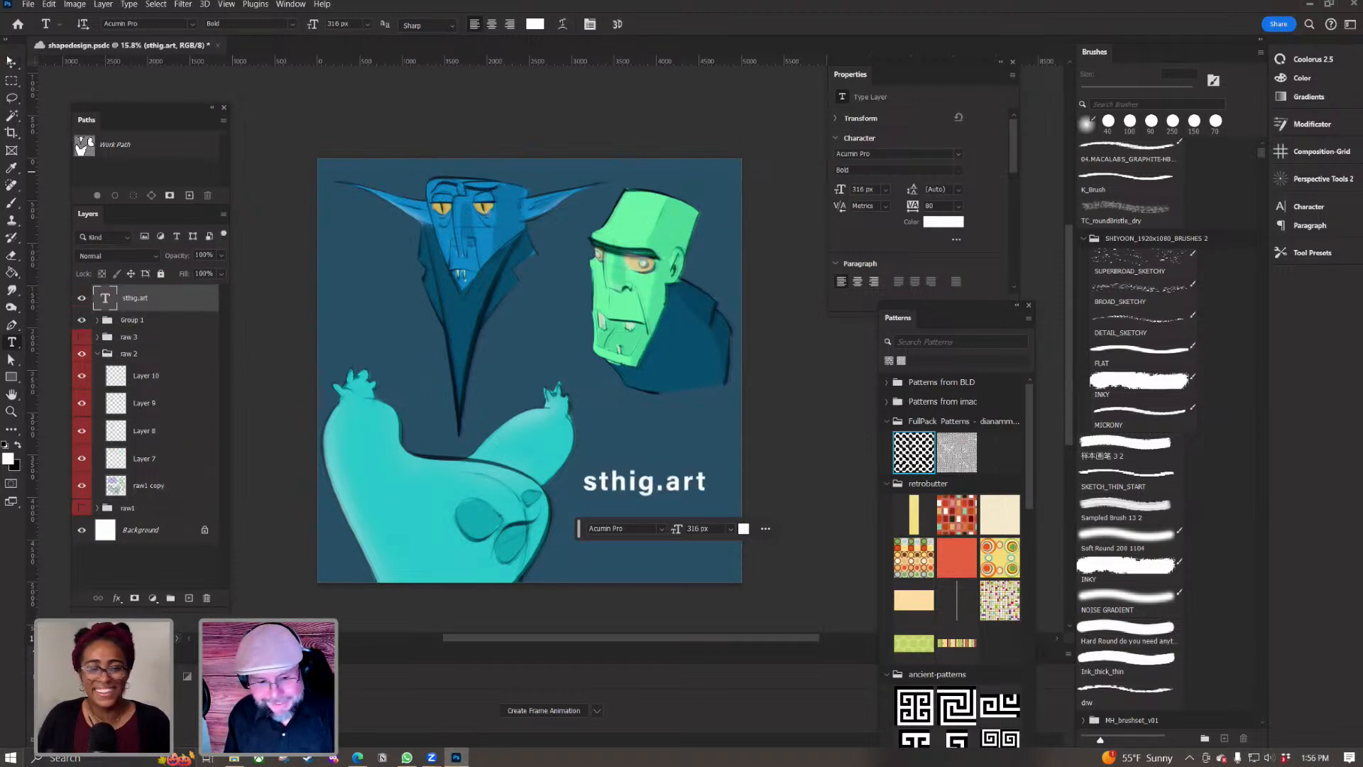
{"action": "left_click", "coordinate": [11, 64]}
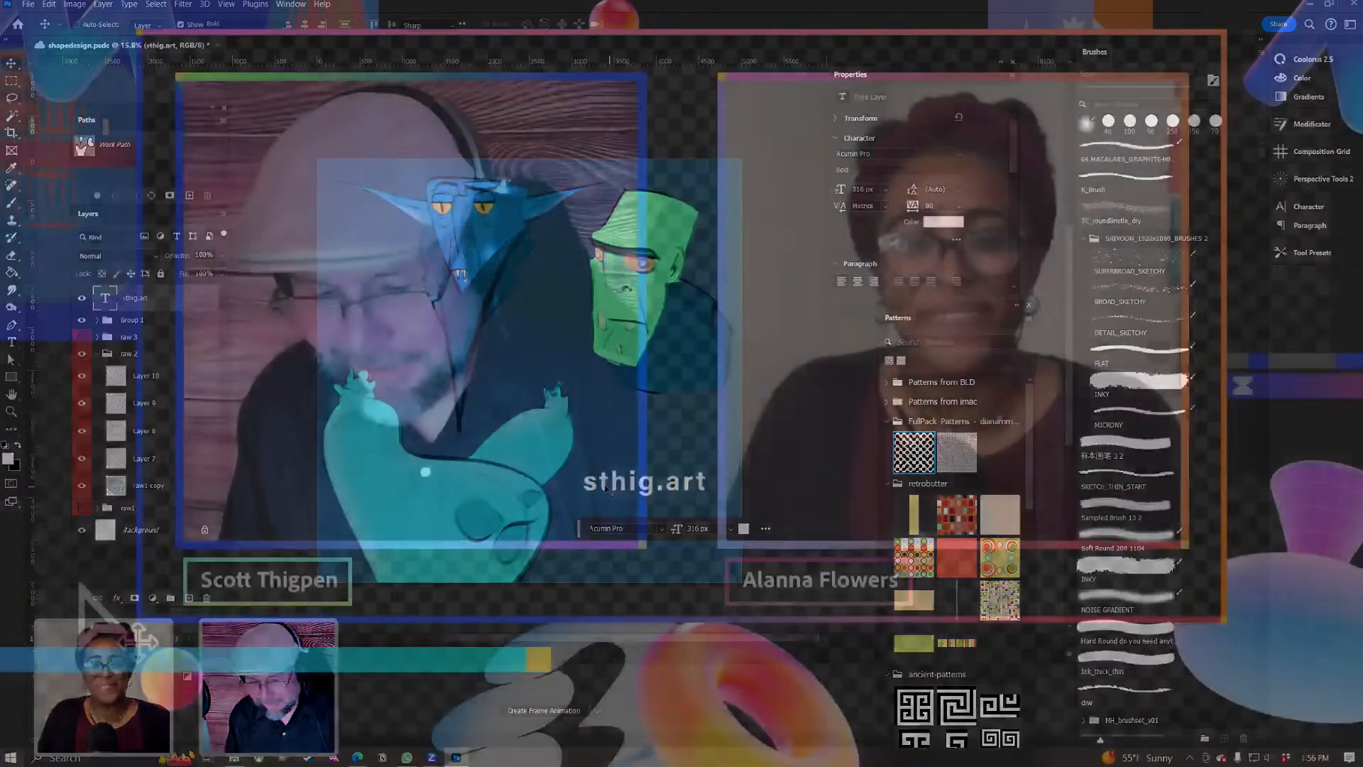